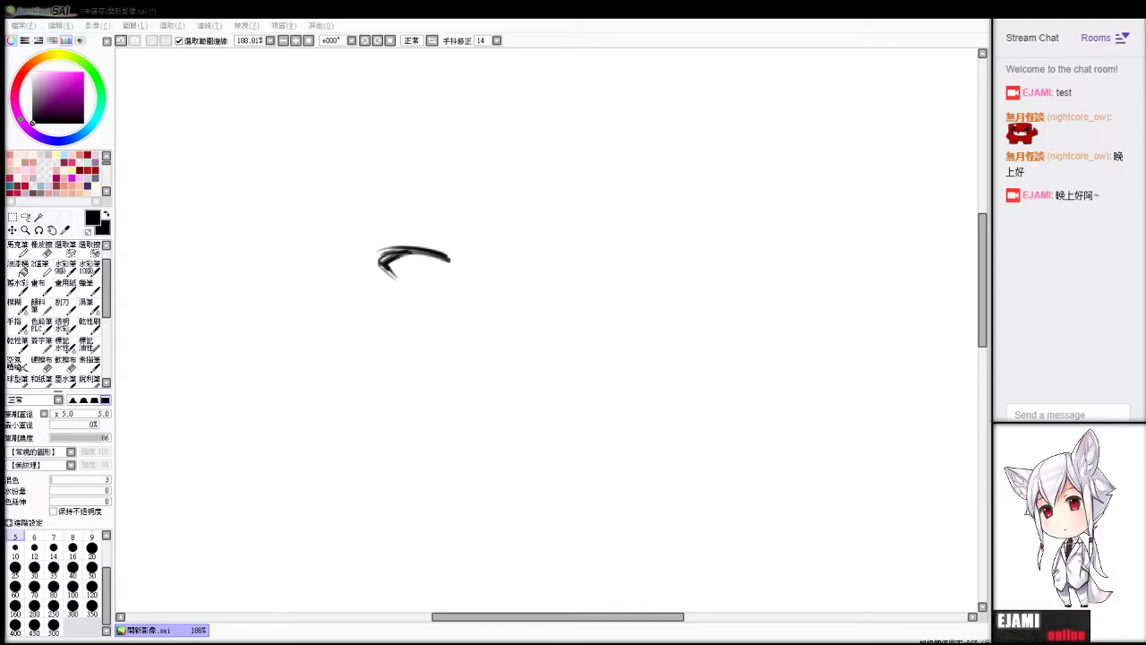
Draw the iris, pupil and lower lid of the open eye and thicken its upper lash line with a size 5 brush.
{"action": "left_click", "coordinate": [452, 349]}
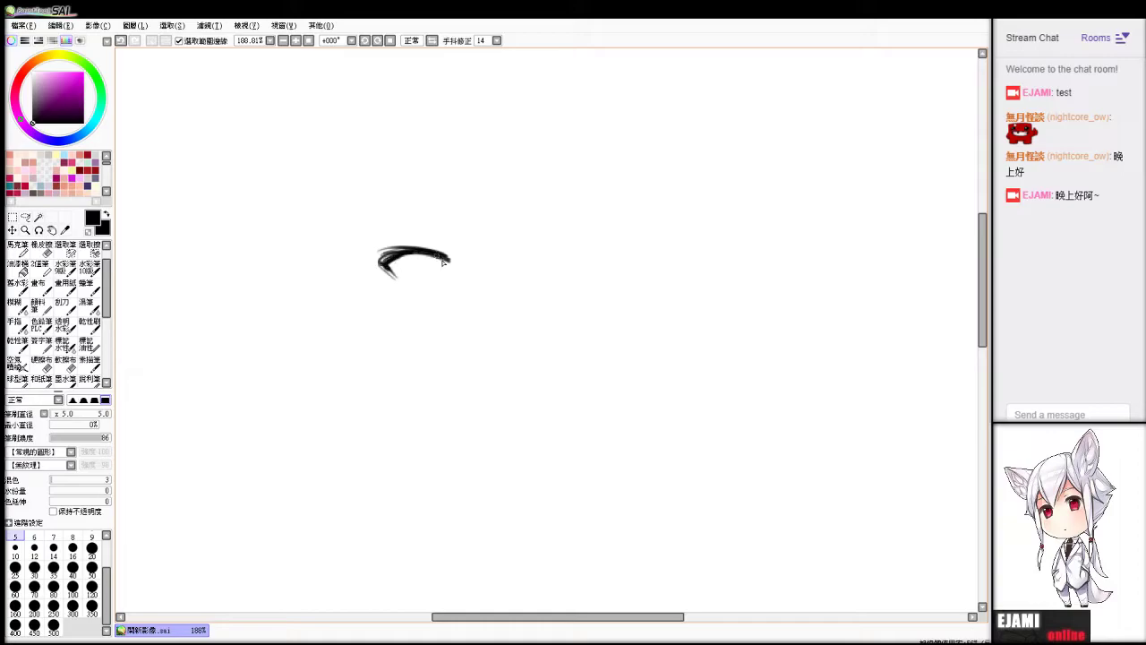
{"action": "mouse_move", "coordinate": [453, 268]}
{"action": "left_mouse_down"}
{"action": "mouse_move", "coordinate": [419, 270]}
{"action": "mouse_move", "coordinate": [439, 258]}
{"action": "mouse_move", "coordinate": [454, 266]}
{"action": "mouse_move", "coordinate": [412, 242]}
{"action": "mouse_move", "coordinate": [430, 257]}
{"action": "mouse_move", "coordinate": [433, 291]}
{"action": "mouse_move", "coordinate": [423, 262]}
{"action": "mouse_move", "coordinate": [446, 288]}
{"action": "left_mouse_up"}
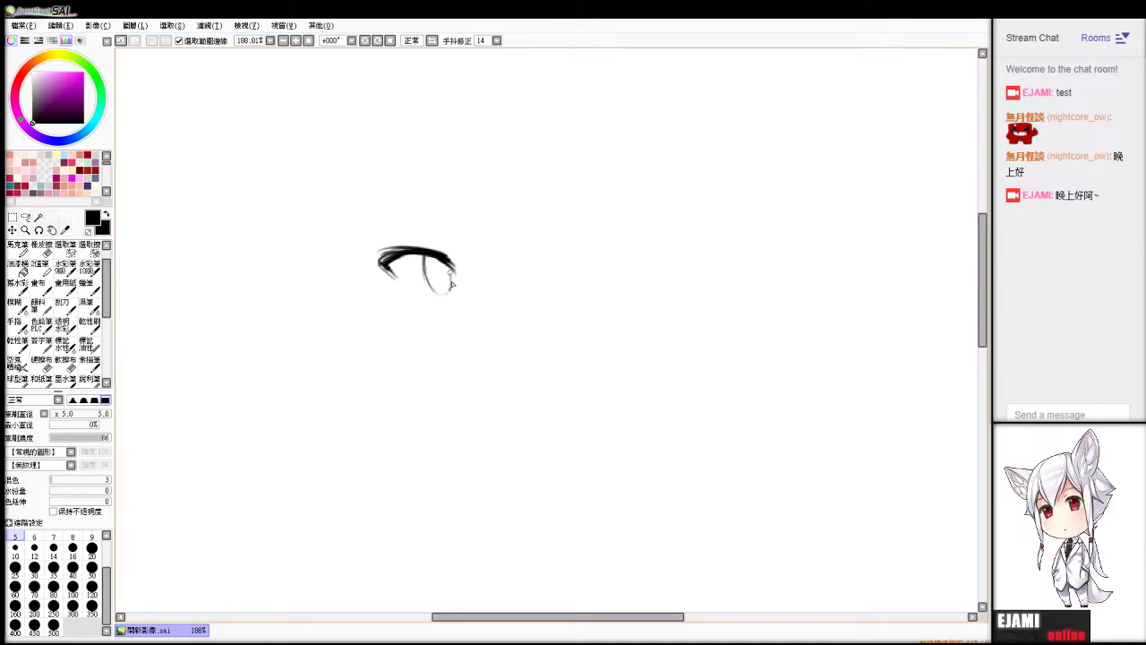
{"action": "left_click_drag", "start_coordinate": [431, 263], "coordinate": [436, 271]}
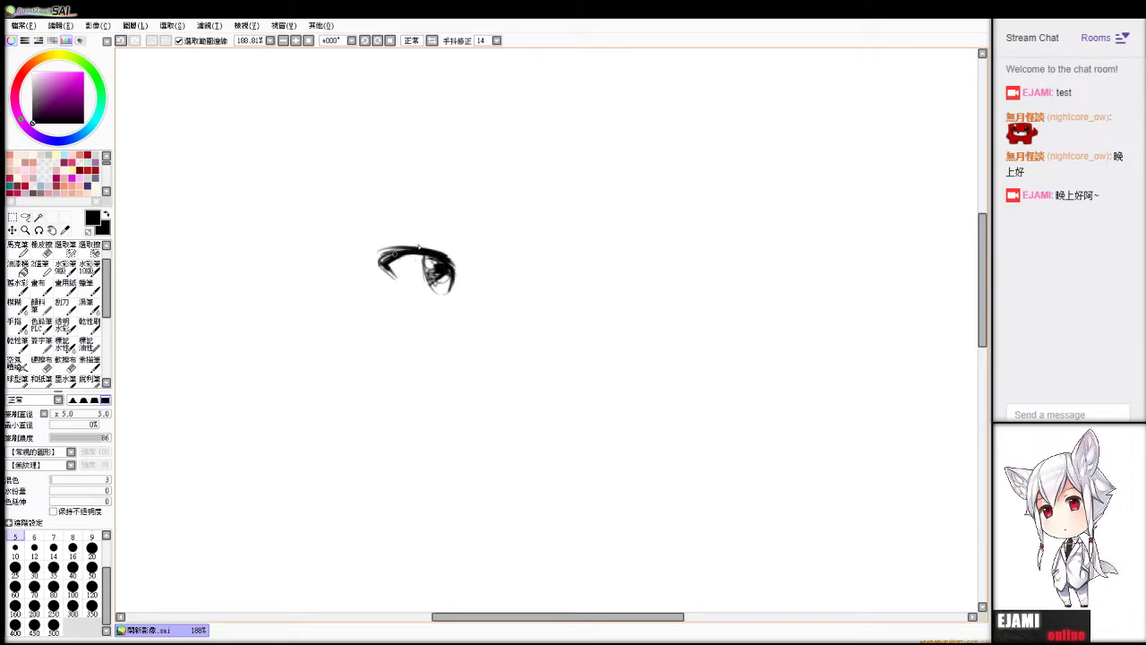
{"action": "left_click_drag", "start_coordinate": [419, 249], "coordinate": [454, 258]}
{"action": "mouse_move", "coordinate": [383, 266]}
{"action": "left_mouse_down"}
{"action": "mouse_move", "coordinate": [394, 291]}
{"action": "mouse_move", "coordinate": [396, 258]}
{"action": "mouse_move", "coordinate": [403, 286]}
{"action": "mouse_move", "coordinate": [427, 298]}
{"action": "mouse_move", "coordinate": [457, 275]}
{"action": "left_mouse_up"}
{"action": "key", "text": "ctrl+z"}
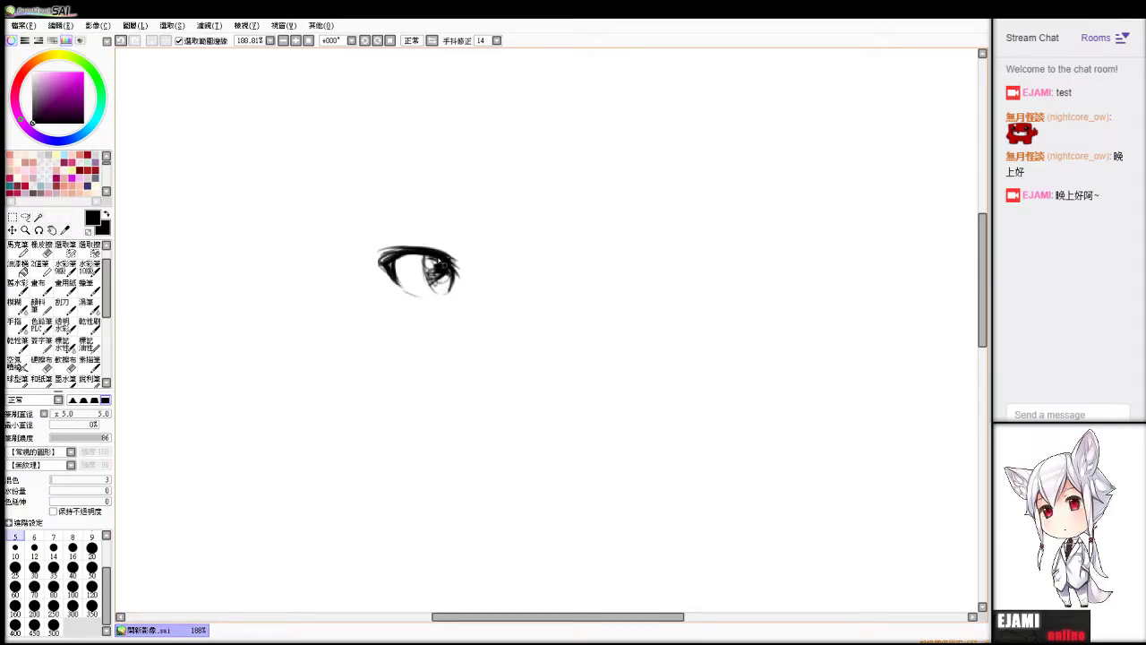
{"action": "mouse_move", "coordinate": [385, 258]}
{"action": "left_mouse_down"}
{"action": "mouse_move", "coordinate": [435, 255]}
{"action": "mouse_move", "coordinate": [440, 243]}
{"action": "mouse_move", "coordinate": [463, 260]}
{"action": "mouse_move", "coordinate": [438, 205]}
{"action": "left_mouse_up"}
{"action": "key", "text": "ctrl+z"}
{"action": "left_click_drag", "start_coordinate": [350, 226], "coordinate": [439, 207]}
{"action": "key", "text": "ctrl+z"}
Draw the closed eye's curved upper lash line to the right of the open eye and set the eraser size to 9.
{"action": "left_click_drag", "start_coordinate": [574, 277], "coordinate": [616, 258]}
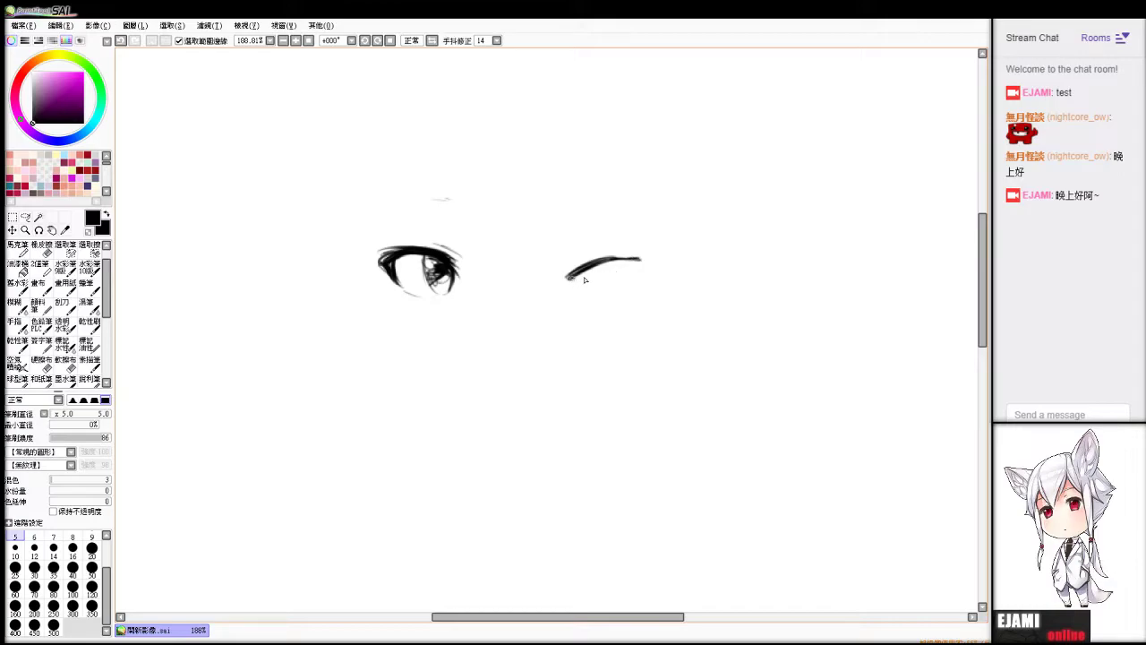
{"action": "key", "text": "e"}
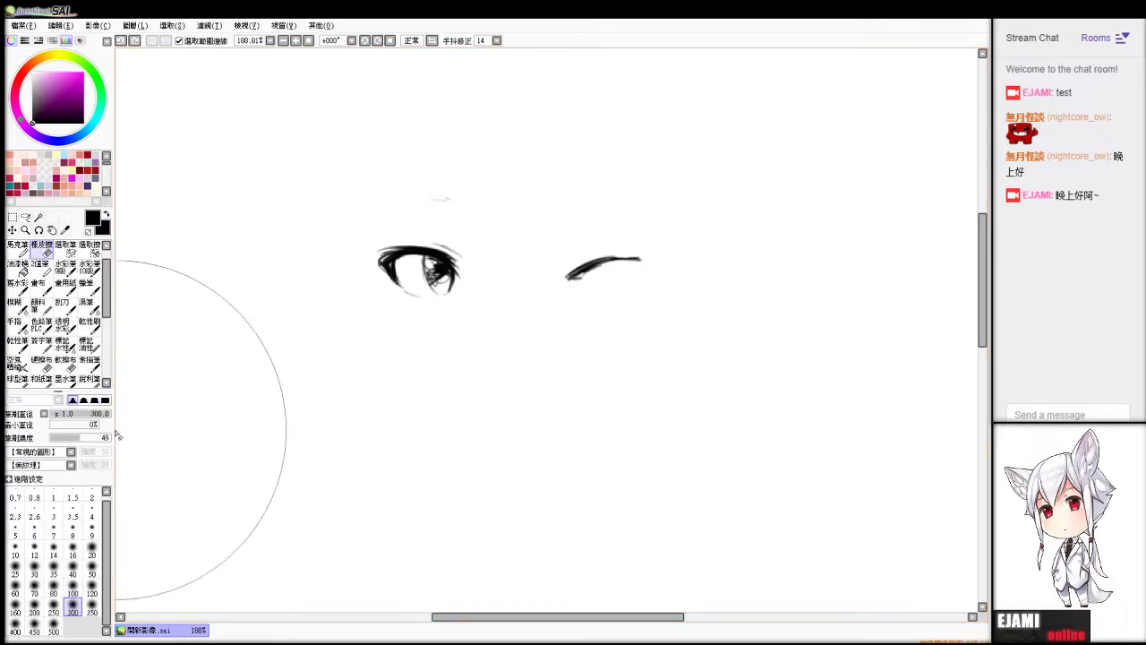
{"action": "mouse_move", "coordinate": [99, 414]}
{"action": "left_mouse_down"}
{"action": "mouse_move", "coordinate": [60, 422]}
{"action": "mouse_move", "coordinate": [66, 411]}
{"action": "left_mouse_up"}
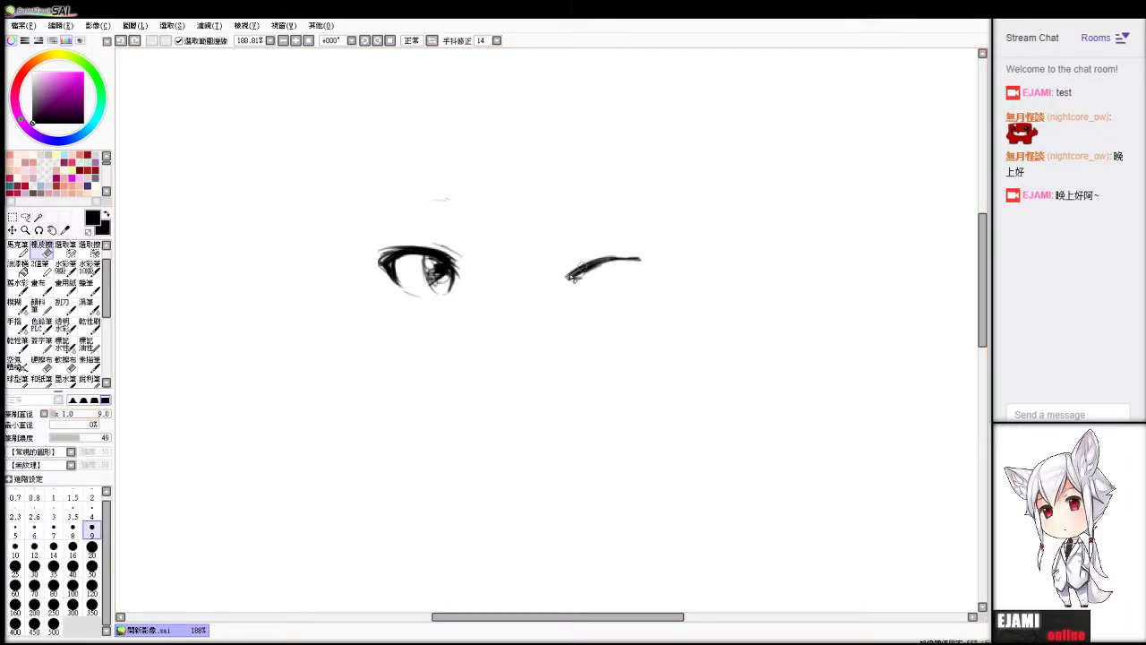
Darken the outer corner of the open eye.
{"action": "key", "text": "v"}
{"action": "mouse_move", "coordinate": [569, 278]}
{"action": "left_mouse_down"}
{"action": "mouse_move", "coordinate": [612, 260]}
{"action": "mouse_move", "coordinate": [573, 277]}
{"action": "left_mouse_up"}
{"action": "key", "text": "ctrl+z"}
{"action": "key", "text": "ctrl+z"}
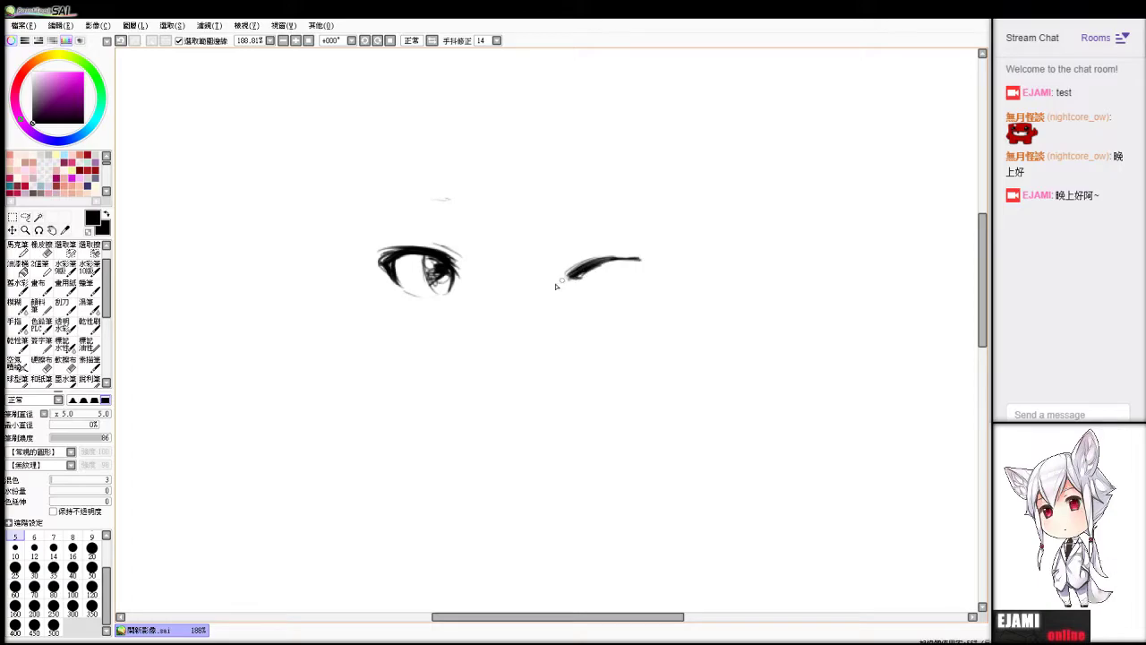
{"action": "left_click_drag", "start_coordinate": [382, 262], "coordinate": [397, 282]}
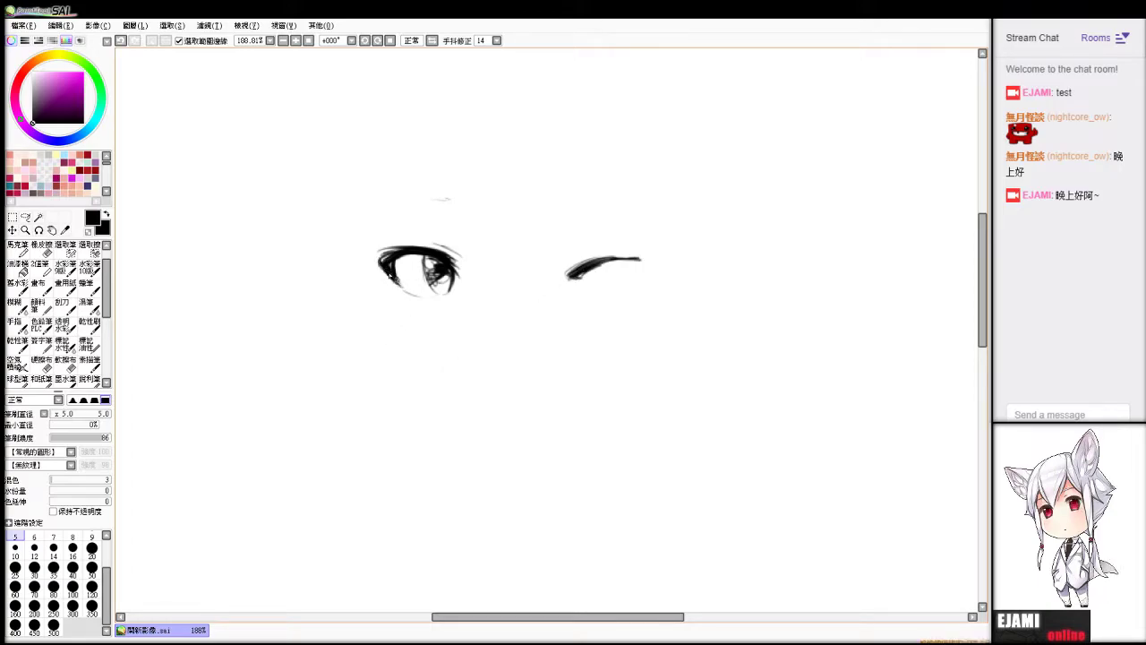
Sketch the jawline from the left cheek down to the pointed chin.
{"action": "left_click_drag", "start_coordinate": [376, 334], "coordinate": [395, 361]}
{"action": "left_click_drag", "start_coordinate": [367, 311], "coordinate": [437, 404]}
{"action": "mouse_move", "coordinate": [401, 370]}
{"action": "left_mouse_down"}
{"action": "mouse_move", "coordinate": [533, 444]}
{"action": "mouse_move", "coordinate": [496, 421]}
{"action": "mouse_move", "coordinate": [534, 429]}
{"action": "left_mouse_up"}
{"action": "key", "text": "ctrl+z"}
{"action": "key", "text": "ctrl+z"}
{"action": "left_click_drag", "start_coordinate": [459, 413], "coordinate": [533, 430]}
{"action": "left_click_drag", "start_coordinate": [432, 400], "coordinate": [527, 429]}
{"action": "key", "text": "ctrl+z"}
Sketch the jawline from the chin up the right cheek to the outer end of the closed eye.
{"action": "mouse_move", "coordinate": [458, 415]}
{"action": "left_mouse_down"}
{"action": "mouse_move", "coordinate": [561, 420]}
{"action": "mouse_move", "coordinate": [594, 386]}
{"action": "mouse_move", "coordinate": [553, 427]}
{"action": "mouse_move", "coordinate": [618, 364]}
{"action": "left_mouse_up"}
{"action": "key", "text": "ctrl+z"}
{"action": "left_click_drag", "start_coordinate": [556, 425], "coordinate": [629, 355]}
{"action": "left_click_drag", "start_coordinate": [618, 368], "coordinate": [628, 348]}
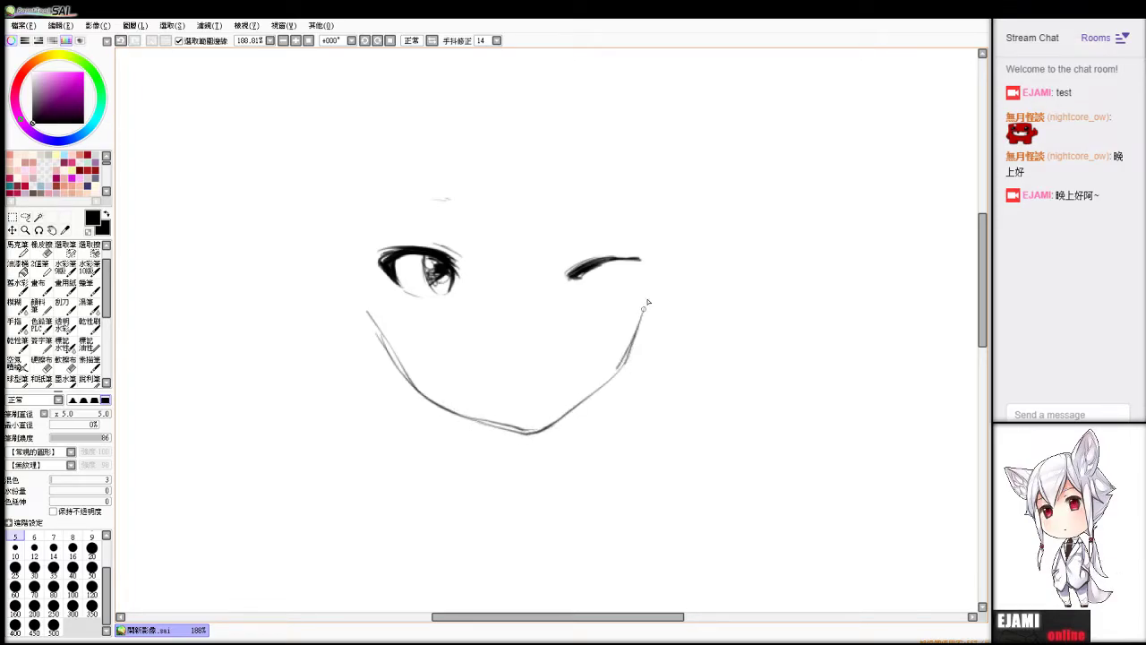
{"action": "key", "text": "ctrl+z"}
{"action": "left_click_drag", "start_coordinate": [594, 396], "coordinate": [643, 310]}
{"action": "left_click_drag", "start_coordinate": [625, 353], "coordinate": [645, 278]}
Select the whole canvas and redraw the left cheek and jaw with a darker stroke.
{"action": "left_click_drag", "start_coordinate": [367, 312], "coordinate": [438, 398]}
{"action": "key", "text": "ctrl+z"}
{"action": "key", "text": "ctrl+a"}
{"action": "key", "text": "ctrl+c"}
{"action": "key", "text": "ctrl+v"}
{"action": "left_click_drag", "start_coordinate": [365, 313], "coordinate": [441, 411]}
{"action": "left_click_drag", "start_coordinate": [394, 358], "coordinate": [496, 430]}
Set the eraser density to 100 and erase the doubled line along the left jaw.
{"action": "key", "text": "e"}
{"action": "left_click_drag", "start_coordinate": [385, 348], "coordinate": [421, 395]}
{"action": "left_click_drag", "start_coordinate": [376, 332], "coordinate": [454, 421]}
{"action": "key", "text": "ctrl+z"}
{"action": "left_click_drag", "start_coordinate": [81, 437], "coordinate": [124, 446]}
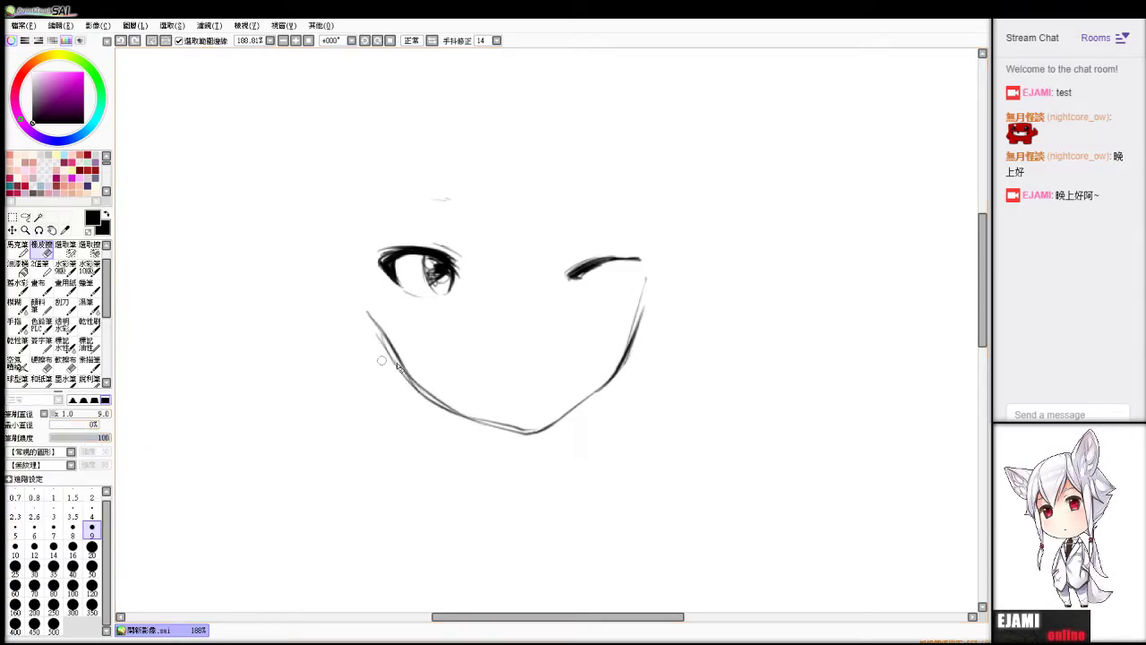
{"action": "mouse_move", "coordinate": [414, 399]}
{"action": "left_mouse_down"}
{"action": "mouse_move", "coordinate": [476, 433]}
{"action": "mouse_move", "coordinate": [448, 412]}
{"action": "mouse_move", "coordinate": [495, 430]}
{"action": "left_mouse_up"}
Redraw the left jaw and the chin as one clean curve.
{"action": "key", "text": "b"}
{"action": "mouse_move", "coordinate": [411, 376]}
{"action": "left_mouse_down"}
{"action": "mouse_move", "coordinate": [508, 430]}
{"action": "mouse_move", "coordinate": [538, 432]}
{"action": "mouse_move", "coordinate": [575, 401]}
{"action": "left_mouse_up"}
{"action": "key", "text": "ctrl+z"}
{"action": "key", "text": "ctrl+z"}
{"action": "key", "text": "e"}
{"action": "key", "text": "b"}
{"action": "key", "text": "ctrl+z"}
{"action": "key", "text": "ctrl+z"}
{"action": "left_click_drag", "start_coordinate": [507, 427], "coordinate": [560, 419]}
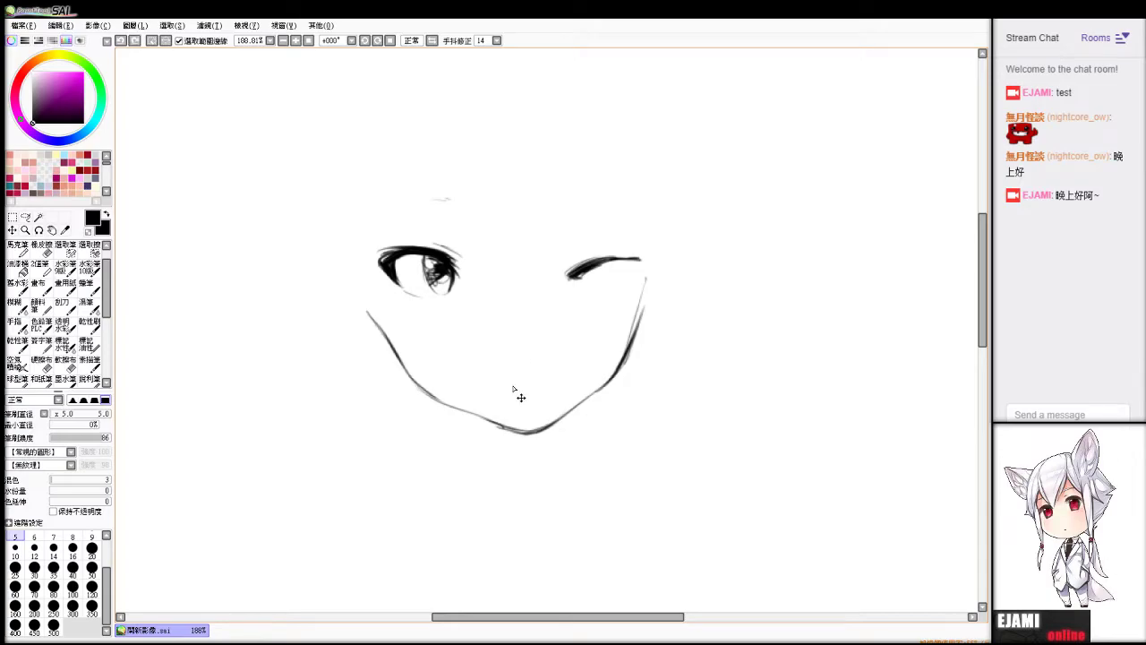
Draw a small, slightly open mouth centred above the chin.
{"action": "left_click_drag", "start_coordinate": [534, 379], "coordinate": [543, 381]}
{"action": "left_click_drag", "start_coordinate": [499, 383], "coordinate": [544, 380]}
{"action": "key", "text": "e"}
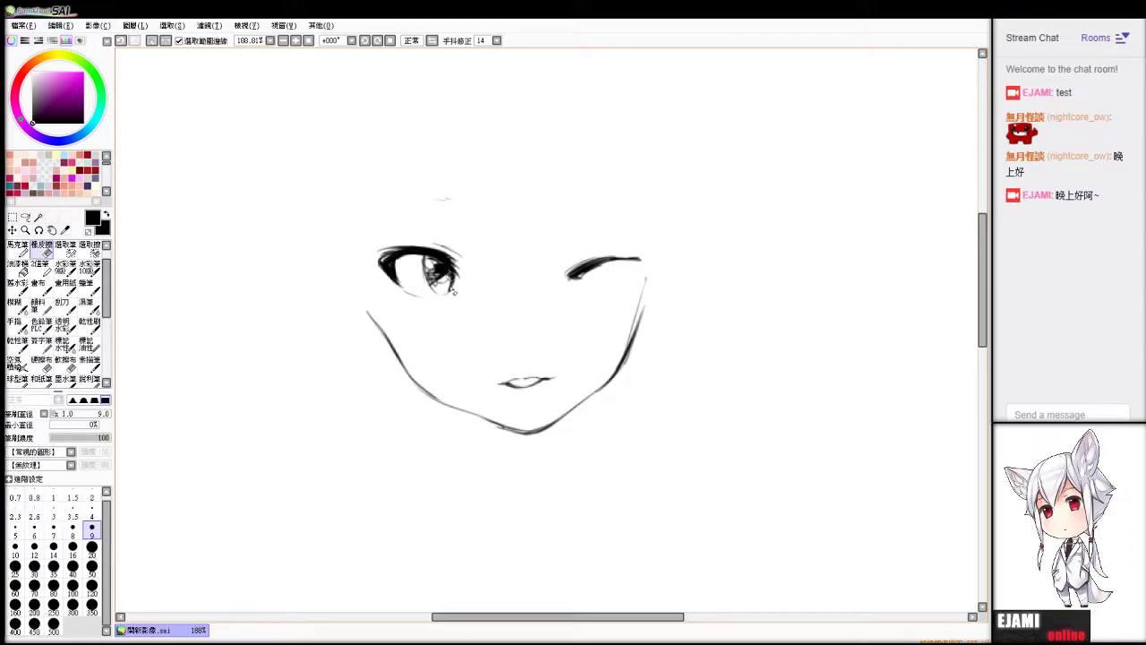
Rework the open eye's iris, alternating dark shading strokes with erased highlights.
{"action": "key", "text": "n"}
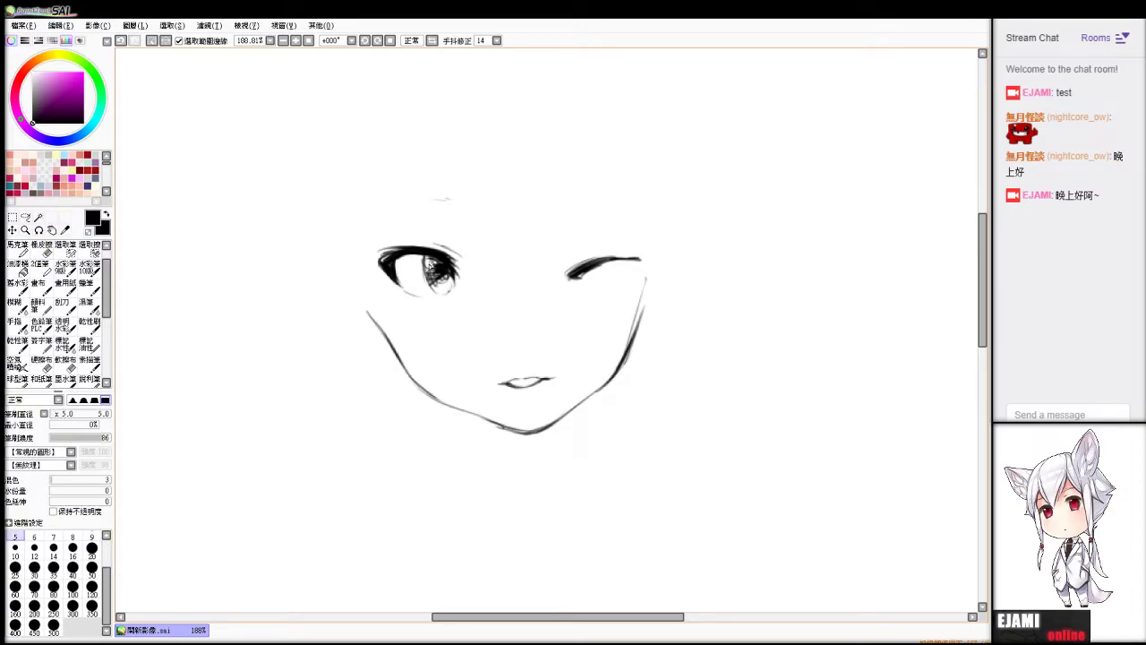
{"action": "key", "text": "e"}
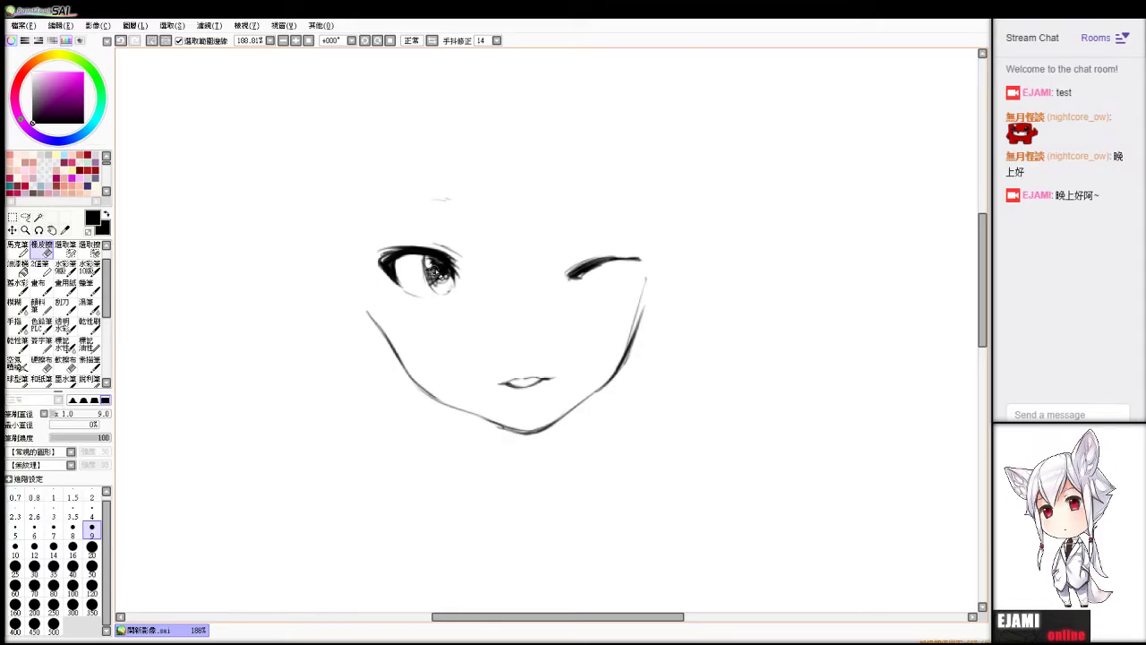
{"action": "key", "text": "n"}
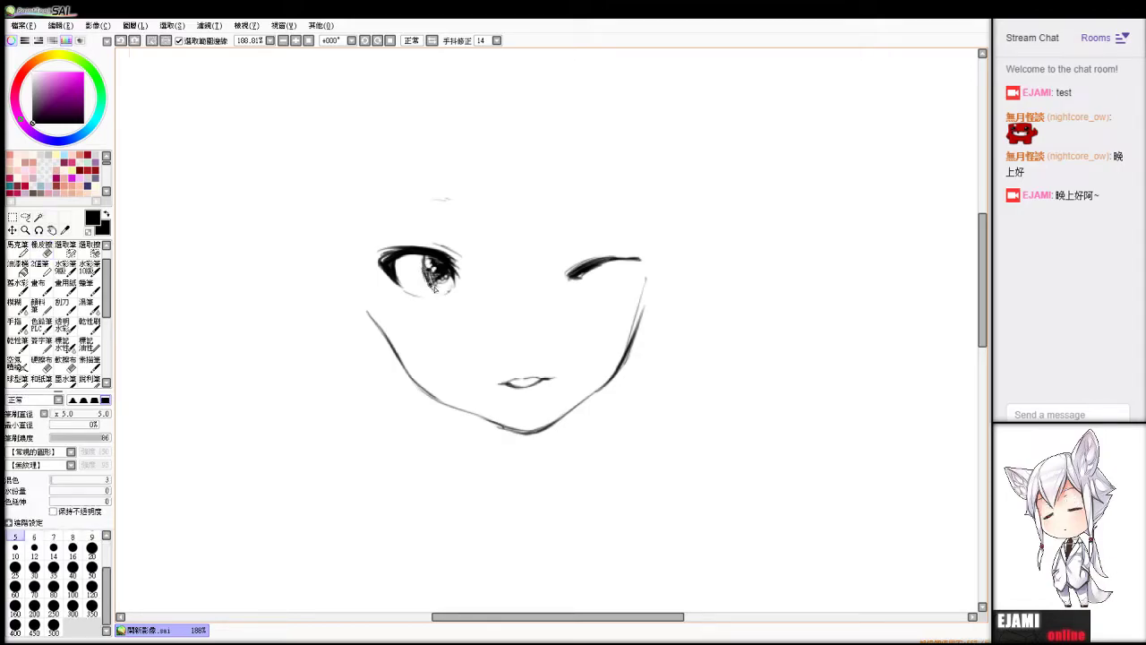
{"action": "key", "text": "e"}
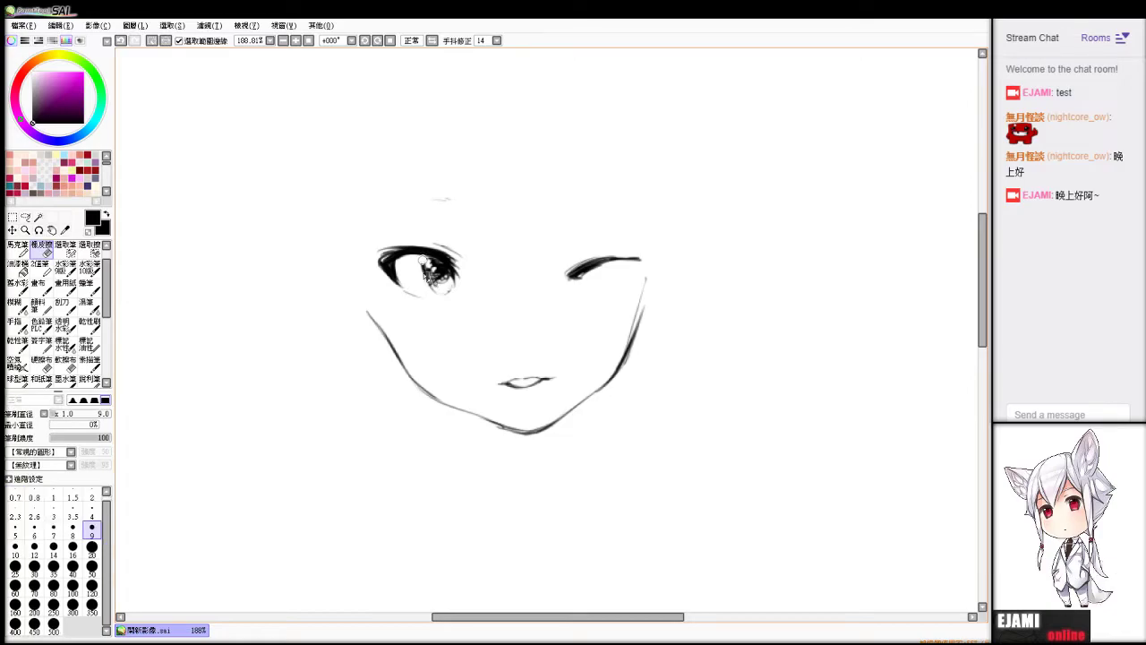
{"action": "key", "text": "n"}
{"action": "left_click_drag", "start_coordinate": [425, 260], "coordinate": [434, 284]}
{"action": "key", "text": "e"}
{"action": "key", "text": "n"}
{"action": "key", "text": "e"}
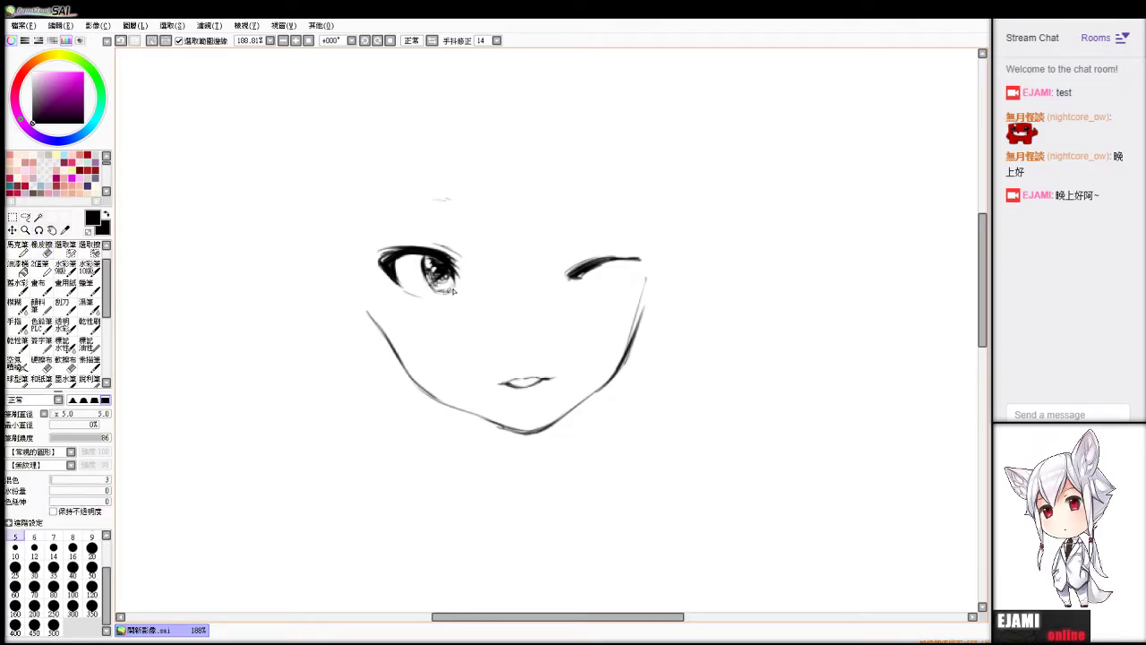
Mark the nose with a short light stroke above the mouth.
{"action": "key", "text": "n"}
{"action": "key", "text": "ctrl+z"}
{"action": "left_click_drag", "start_coordinate": [507, 340], "coordinate": [524, 344]}
{"action": "key", "text": "e"}
{"action": "key", "text": "n"}
{"action": "left_click_drag", "start_coordinate": [459, 126], "coordinate": [498, 257]}
{"action": "key", "text": "ctrl+z"}
{"action": "key", "text": "ctrl+z"}
Extend and darken the left jawline from cheek to chin, and clear the selection.
{"action": "mouse_move", "coordinate": [362, 296]}
{"action": "left_mouse_down"}
{"action": "mouse_move", "coordinate": [419, 372]}
{"action": "mouse_move", "coordinate": [481, 419]}
{"action": "left_mouse_up"}
{"action": "key", "text": "ctrl+z"}
{"action": "key", "text": "e"}
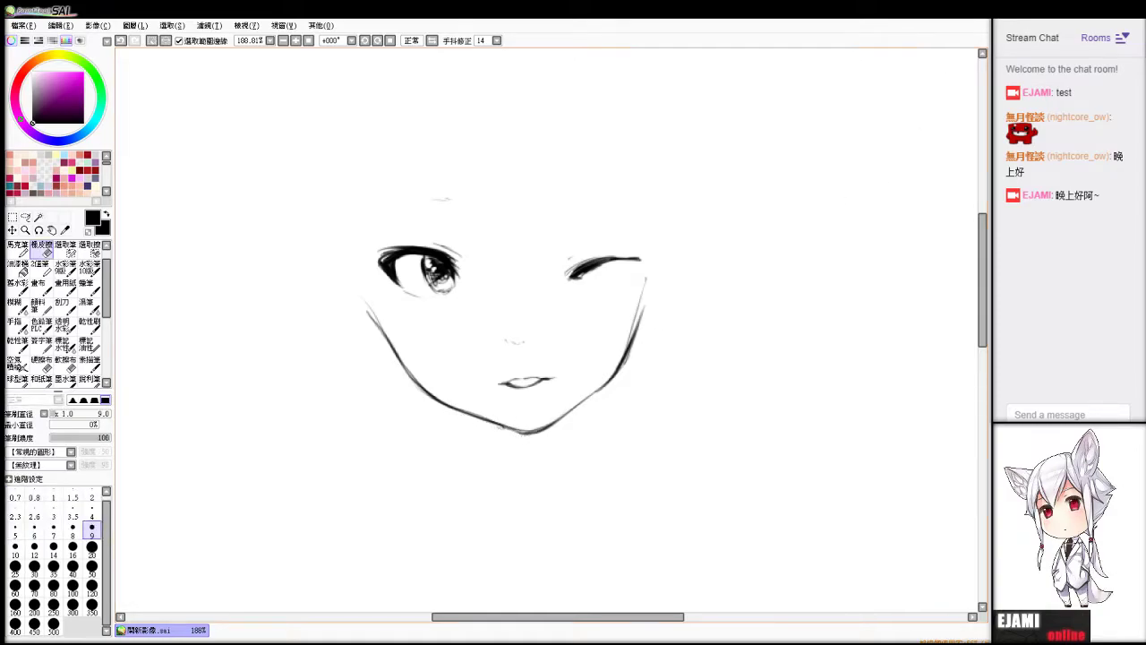
{"action": "scroll", "coordinate": [552, 330], "scroll_direction": "up", "scroll_amount": 5}
{"action": "scroll", "coordinate": [551, 330], "scroll_direction": "down", "scroll_amount": 12}
{"action": "scroll", "coordinate": [551, 329], "scroll_direction": "up", "scroll_amount": 7}
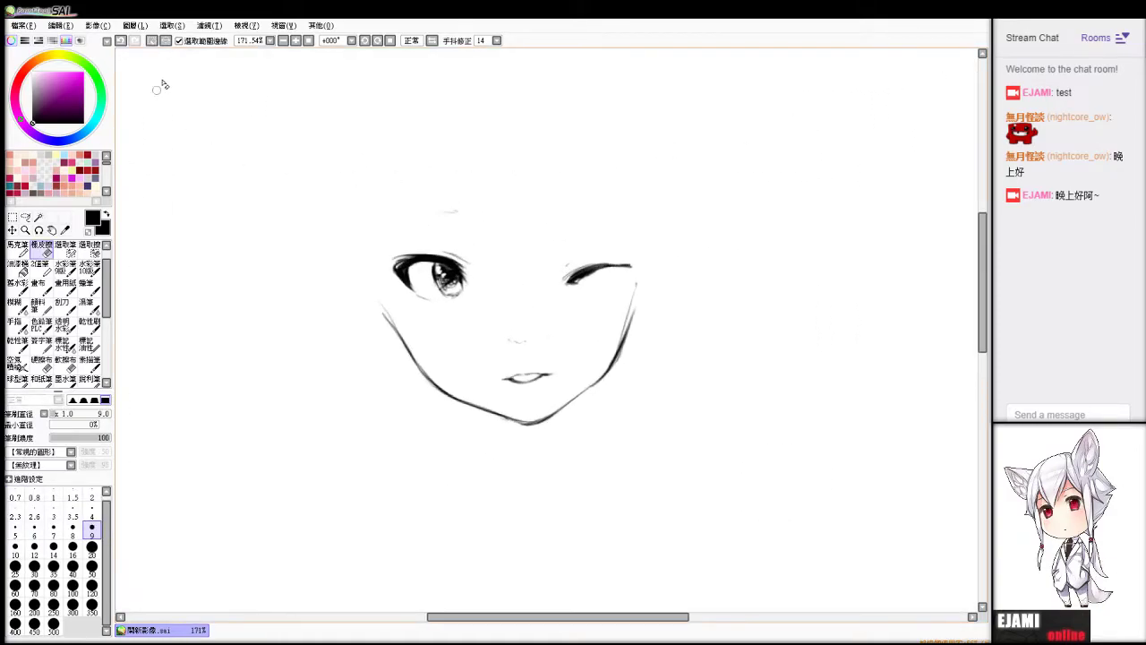
{"action": "left_click", "coordinate": [152, 41]}
Draw the first fringe lock sweeping from the upper left of the forehead down to the open eye.
{"action": "key", "text": "v"}
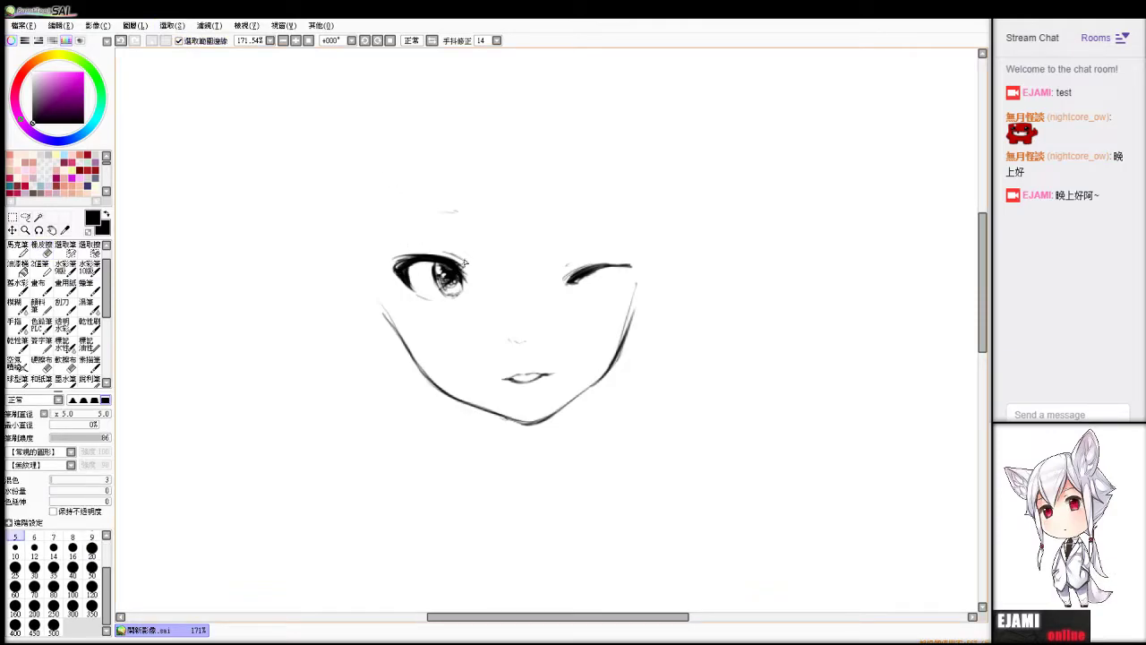
{"action": "mouse_move", "coordinate": [391, 102]}
{"action": "left_mouse_down"}
{"action": "mouse_move", "coordinate": [432, 248]}
{"action": "mouse_move", "coordinate": [392, 133]}
{"action": "mouse_move", "coordinate": [470, 244]}
{"action": "mouse_move", "coordinate": [407, 218]}
{"action": "mouse_move", "coordinate": [435, 255]}
{"action": "left_mouse_up"}
{"action": "key", "text": "ctrl+z"}
{"action": "key", "text": "ctrl+z"}
{"action": "key", "text": "ctrl+z"}
{"action": "left_click_drag", "start_coordinate": [388, 122], "coordinate": [437, 251]}
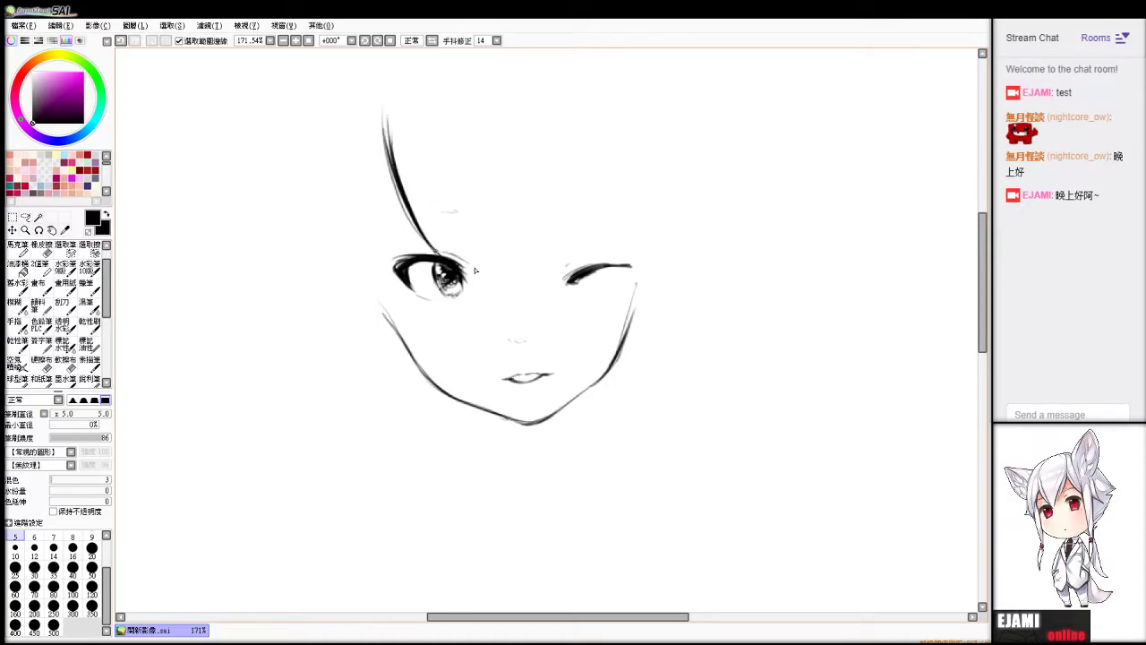
Draw a second fringe lock reaching between the eyes and add tapered strands along the middle of the forehead.
{"action": "left_click_drag", "start_coordinate": [389, 117], "coordinate": [487, 258]}
{"action": "mouse_move", "coordinate": [421, 164]}
{"action": "left_mouse_down"}
{"action": "mouse_move", "coordinate": [487, 257]}
{"action": "mouse_move", "coordinate": [518, 276]}
{"action": "left_mouse_up"}
{"action": "left_click_drag", "start_coordinate": [510, 184], "coordinate": [515, 274]}
{"action": "key", "text": "ctrl+z"}
{"action": "left_click_drag", "start_coordinate": [502, 181], "coordinate": [525, 290]}
{"action": "key", "text": "ctrl+z"}
{"action": "left_click_drag", "start_coordinate": [496, 187], "coordinate": [516, 280]}
{"action": "left_click_drag", "start_coordinate": [503, 213], "coordinate": [514, 270]}
Add thin vertical fringe strands just right of the forehead's centre.
{"action": "mouse_move", "coordinate": [494, 182]}
{"action": "left_mouse_down"}
{"action": "mouse_move", "coordinate": [504, 264]}
{"action": "mouse_move", "coordinate": [543, 187]}
{"action": "mouse_move", "coordinate": [508, 250]}
{"action": "mouse_move", "coordinate": [516, 279]}
{"action": "mouse_move", "coordinate": [540, 168]}
{"action": "mouse_move", "coordinate": [536, 253]}
{"action": "left_mouse_up"}
{"action": "key", "text": "ctrl+z"}
{"action": "key", "text": "ctrl+z"}
{"action": "mouse_move", "coordinate": [537, 179]}
{"action": "left_mouse_down"}
{"action": "mouse_move", "coordinate": [528, 285]}
{"action": "mouse_move", "coordinate": [546, 183]}
{"action": "left_mouse_up"}
{"action": "left_click_drag", "start_coordinate": [553, 235], "coordinate": [550, 163]}
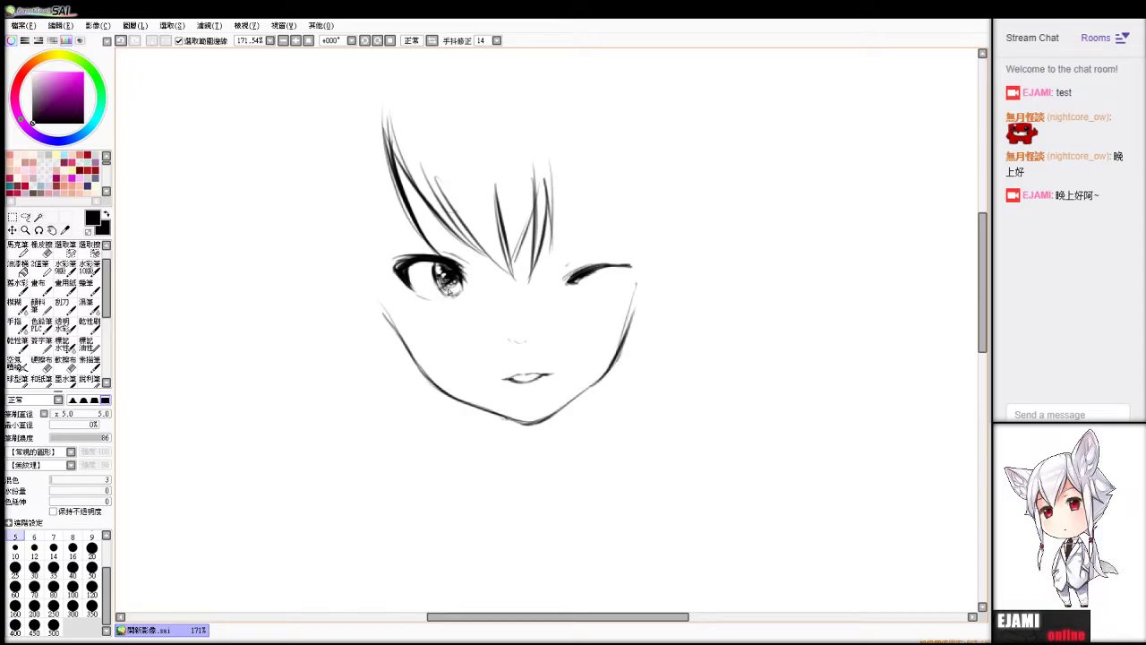
{"action": "key", "text": "ctrl+z"}
Draw the eyebrow above the open eye and darken the fringe strands crossing it.
{"action": "left_click_drag", "start_coordinate": [377, 227], "coordinate": [459, 220]}
{"action": "mouse_move", "coordinate": [441, 213]}
{"action": "left_mouse_down"}
{"action": "mouse_move", "coordinate": [461, 220]}
{"action": "mouse_move", "coordinate": [475, 251]}
{"action": "left_mouse_up"}
{"action": "left_click_drag", "start_coordinate": [424, 188], "coordinate": [484, 257]}
{"action": "left_click_drag", "start_coordinate": [401, 133], "coordinate": [466, 235]}
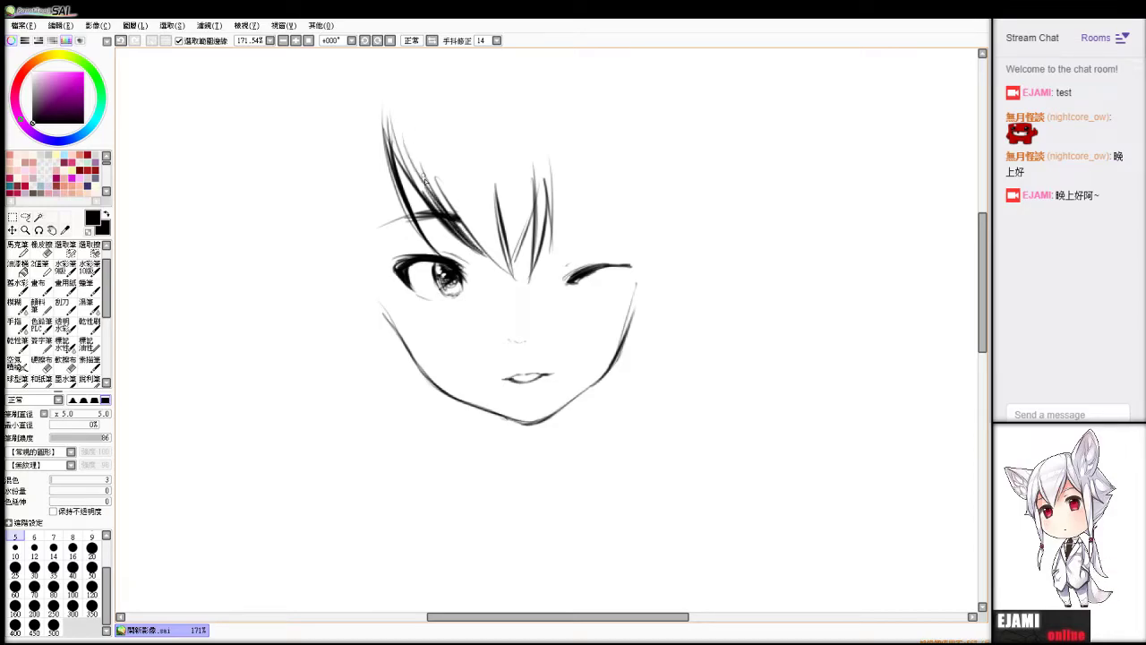
Sketch the ear beside the left cheek and erase its stray lines.
{"action": "mouse_move", "coordinate": [359, 273]}
{"action": "left_mouse_down"}
{"action": "mouse_move", "coordinate": [345, 276]}
{"action": "mouse_move", "coordinate": [375, 302]}
{"action": "mouse_move", "coordinate": [372, 325]}
{"action": "left_mouse_up"}
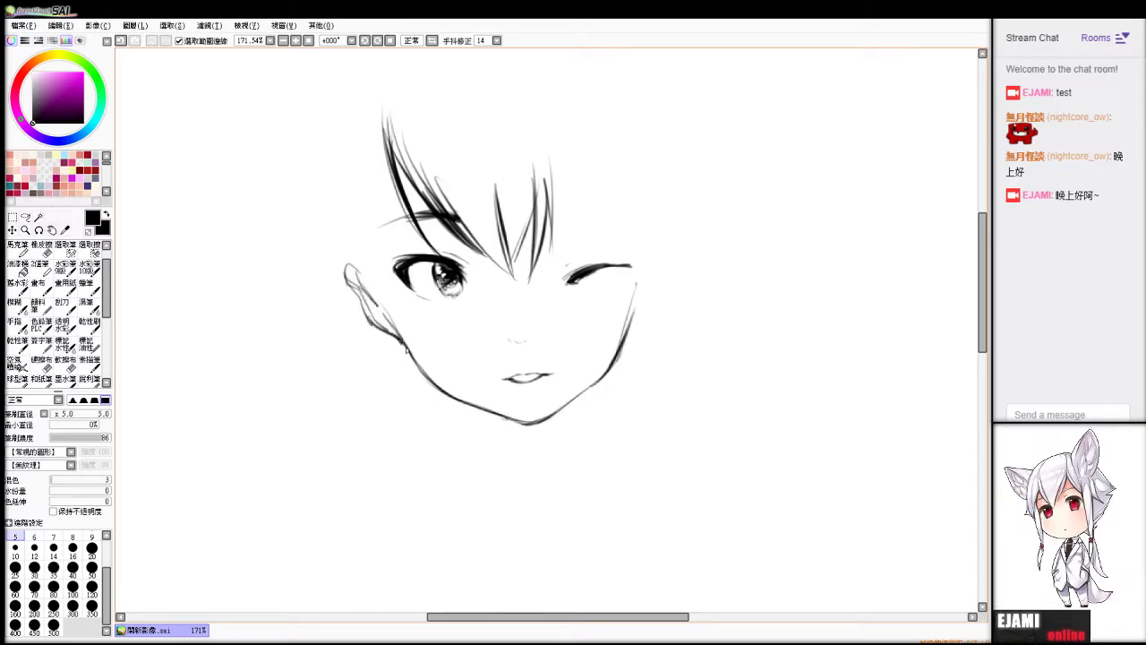
{"action": "key", "text": "ctrl+z"}
{"action": "key", "text": "e"}
{"action": "mouse_move", "coordinate": [358, 287]}
{"action": "left_mouse_down"}
{"action": "mouse_move", "coordinate": [366, 299]}
{"action": "mouse_move", "coordinate": [359, 290]}
{"action": "left_mouse_up"}
{"action": "key", "text": "n"}
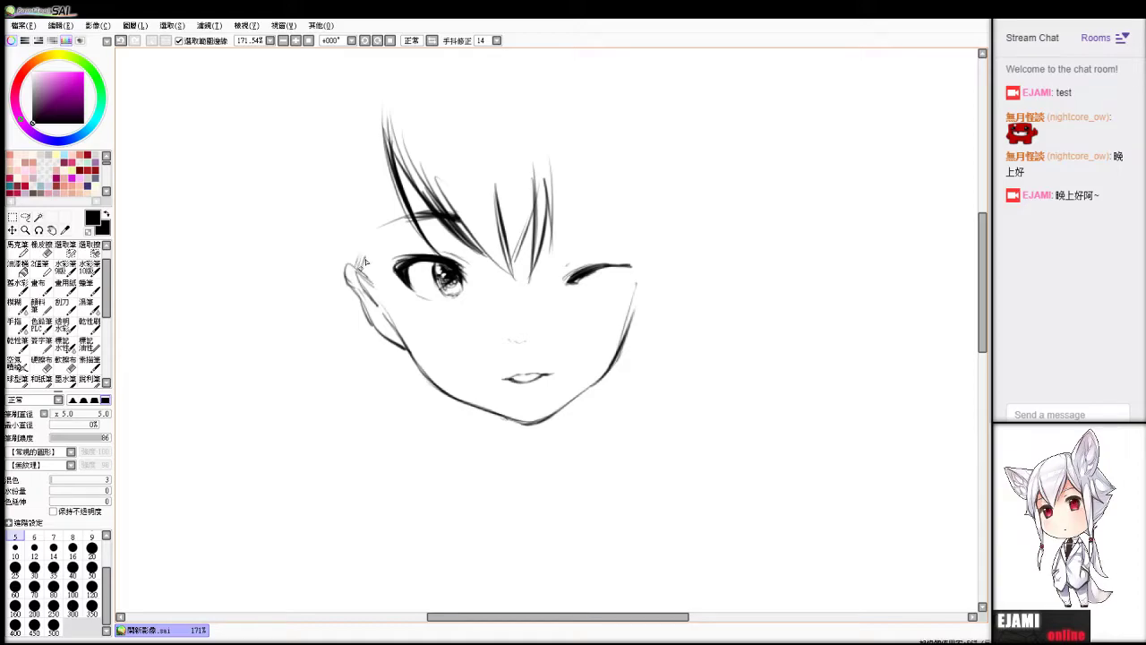
Sketch the left hairline from the top of the ear up to the fringe.
{"action": "left_click_drag", "start_coordinate": [365, 240], "coordinate": [360, 269]}
{"action": "left_click_drag", "start_coordinate": [377, 202], "coordinate": [360, 250]}
{"action": "left_click_drag", "start_coordinate": [373, 202], "coordinate": [364, 240]}
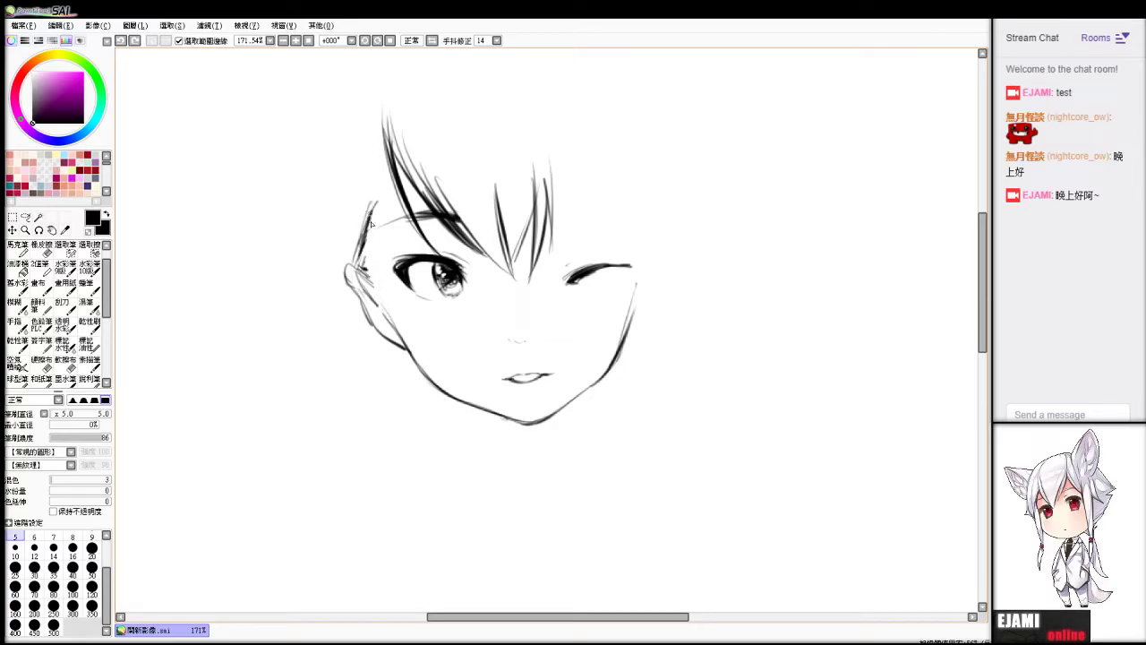
{"action": "left_click_drag", "start_coordinate": [387, 178], "coordinate": [368, 213]}
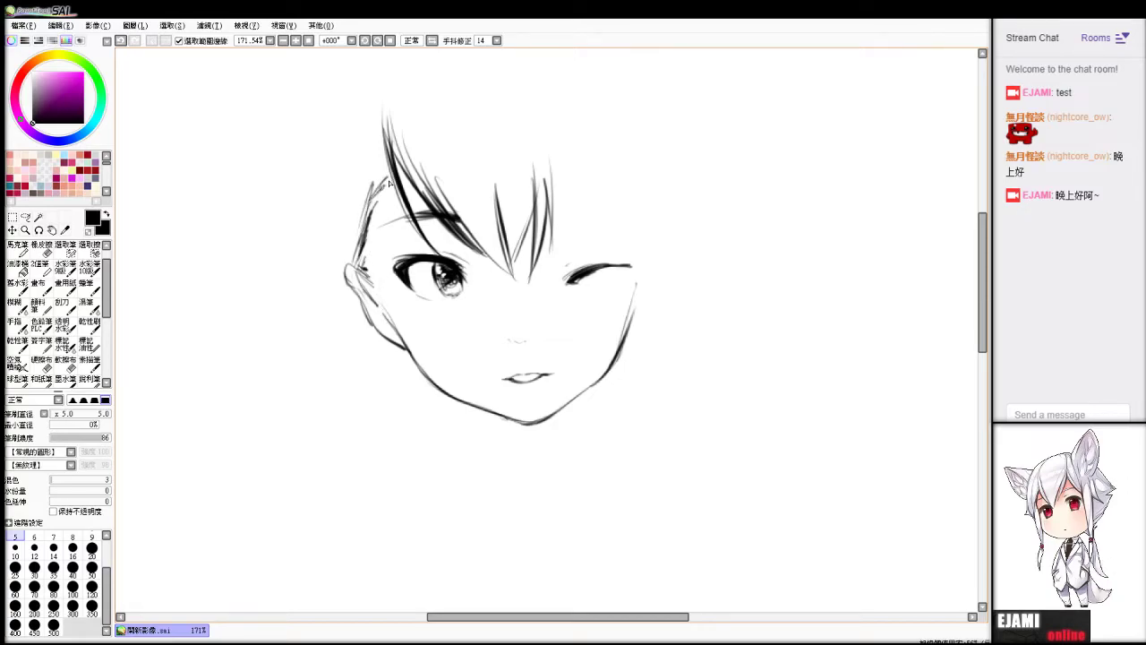
{"action": "left_click_drag", "start_coordinate": [387, 170], "coordinate": [368, 191]}
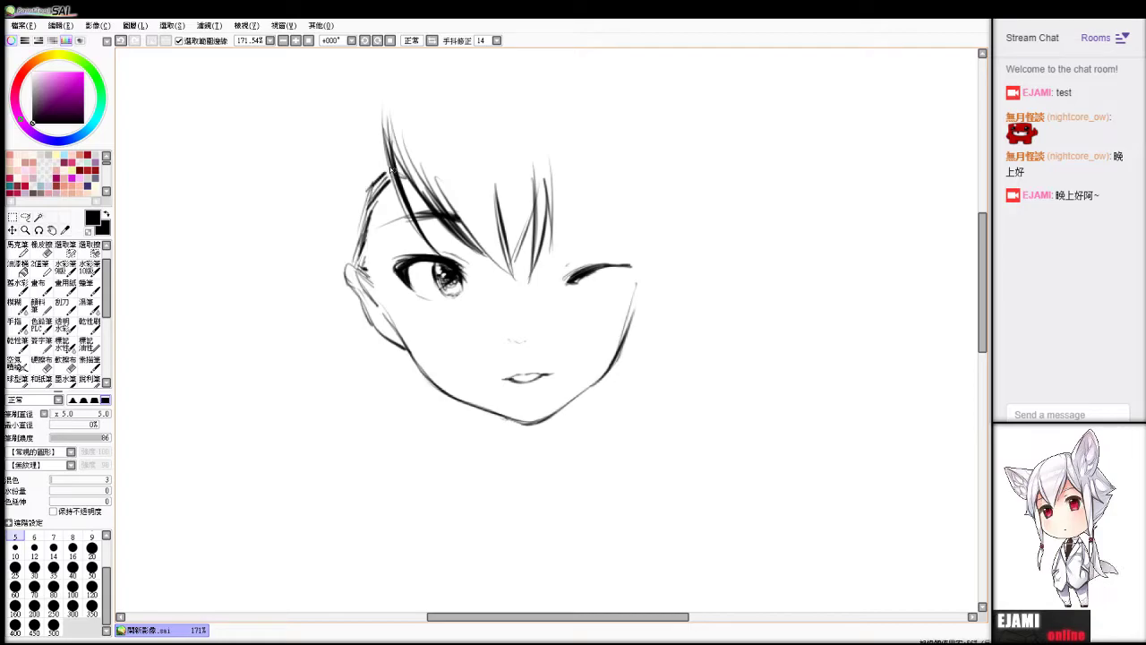
{"action": "key", "text": "ctrl+z"}
{"action": "left_click_drag", "start_coordinate": [399, 165], "coordinate": [374, 178]}
Sketch the right hairline from the forehead down to the temple and darken the upper right cheek line.
{"action": "mouse_move", "coordinate": [586, 148]}
{"action": "left_mouse_down"}
{"action": "mouse_move", "coordinate": [568, 150]}
{"action": "mouse_move", "coordinate": [634, 162]}
{"action": "mouse_move", "coordinate": [646, 235]}
{"action": "mouse_move", "coordinate": [632, 320]}
{"action": "left_mouse_up"}
{"action": "left_click_drag", "start_coordinate": [647, 247], "coordinate": [634, 308]}
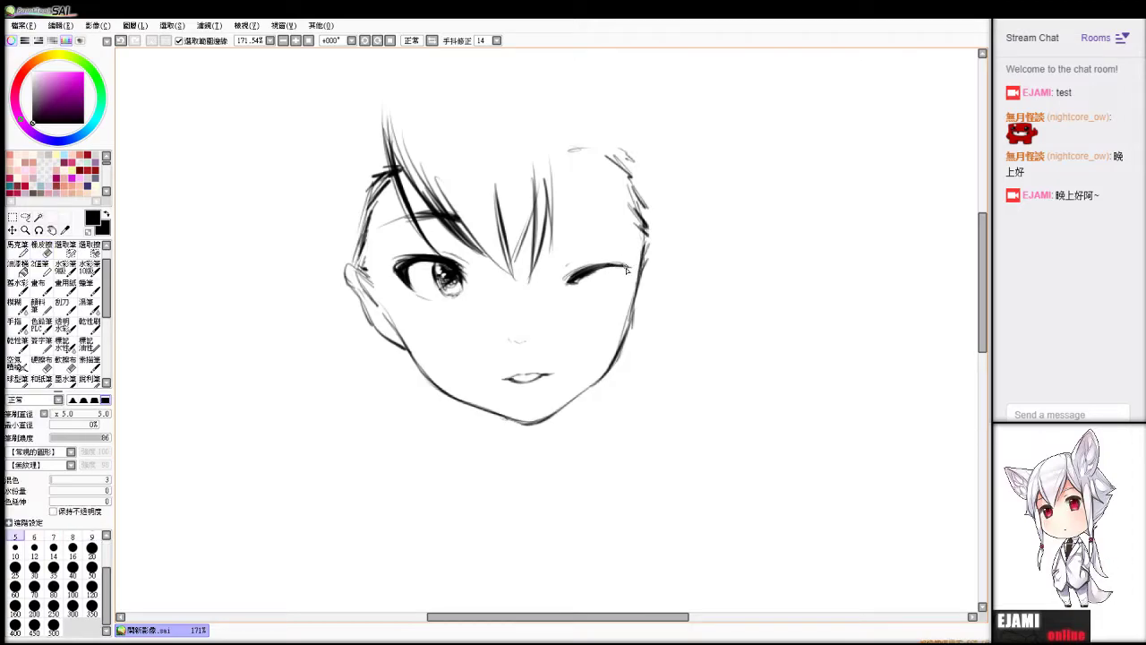
{"action": "left_click_drag", "start_coordinate": [622, 269], "coordinate": [642, 265]}
{"action": "key", "text": "ctrl+z"}
{"action": "key", "text": "ctrl+z"}
Retouch the iris and inner corner of the open eye.
{"action": "mouse_move", "coordinate": [434, 276]}
{"action": "left_mouse_down"}
{"action": "mouse_move", "coordinate": [448, 295]}
{"action": "mouse_move", "coordinate": [469, 275]}
{"action": "left_mouse_up"}
{"action": "key", "text": "ctrl+z"}
{"action": "key", "text": "ctrl+z"}
{"action": "key", "text": "ctrl+z"}
{"action": "key", "text": "ctrl+y"}
{"action": "key", "text": "e"}
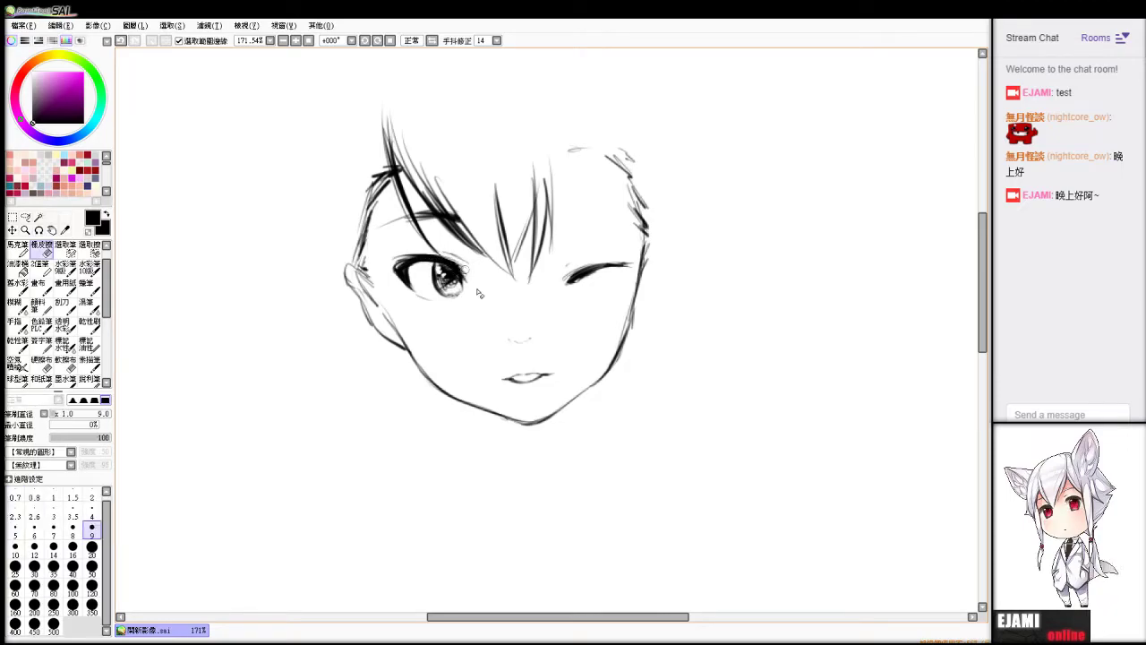
Refine the open eye's outer corner with alternating brush and eraser touches.
{"action": "key", "text": "b"}
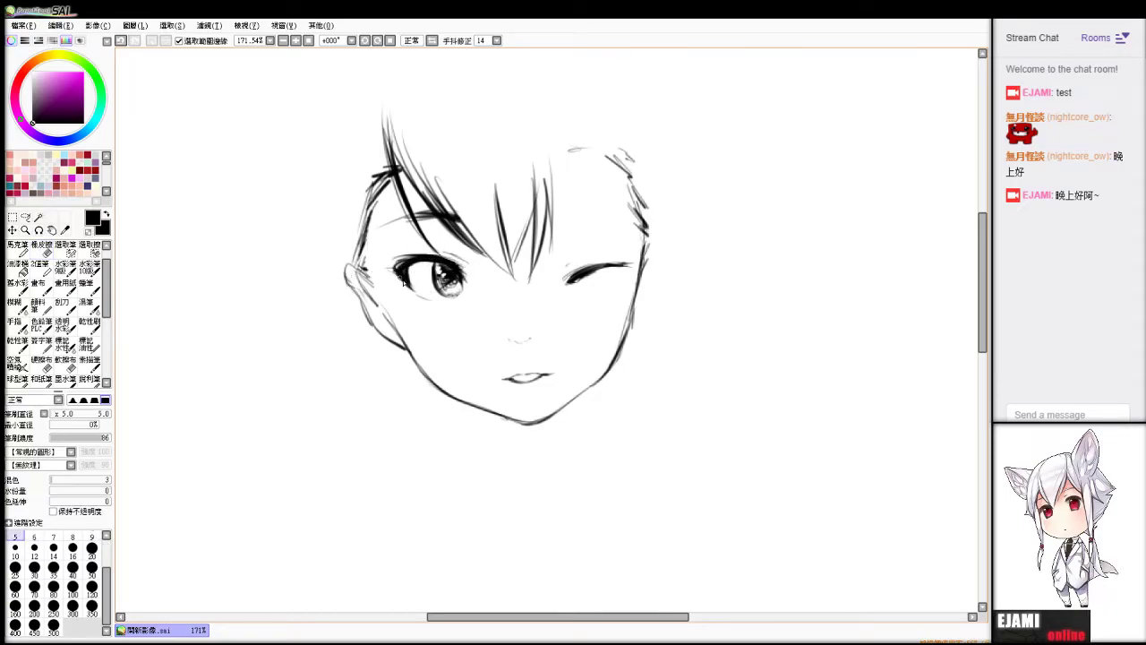
{"action": "key", "text": "e"}
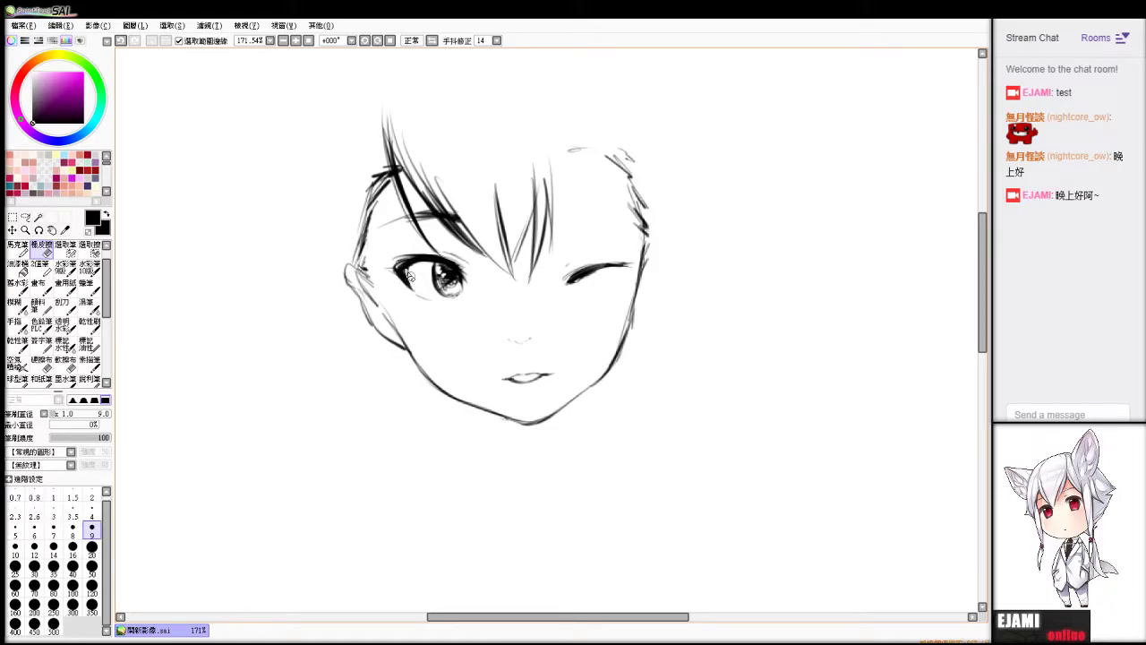
{"action": "key", "text": "b"}
{"action": "key", "text": "ctrl+z"}
{"action": "key", "text": "ctrl+z"}
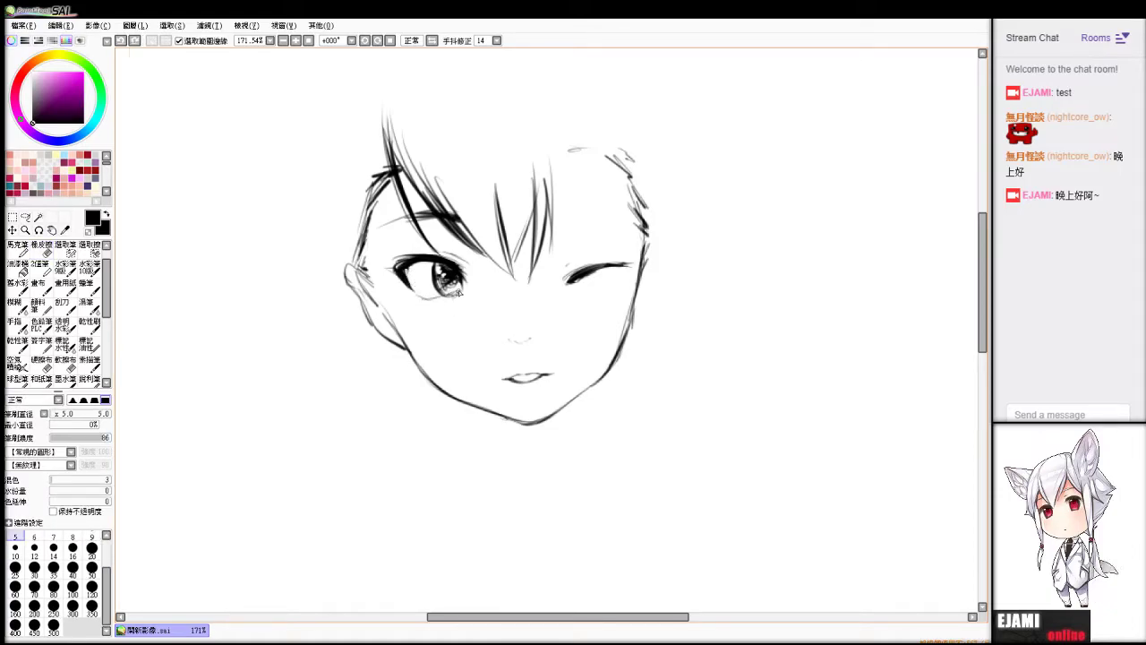
Refine the open eye's lower iris and inner corner with alternating brush and eraser touches.
{"action": "mouse_move", "coordinate": [464, 293]}
{"action": "left_mouse_down"}
{"action": "mouse_move", "coordinate": [441, 299]}
{"action": "mouse_move", "coordinate": [437, 285]}
{"action": "left_mouse_up"}
{"action": "key", "text": "ctrl+z"}
{"action": "key", "text": "ctrl+z"}
{"action": "key", "text": "e"}
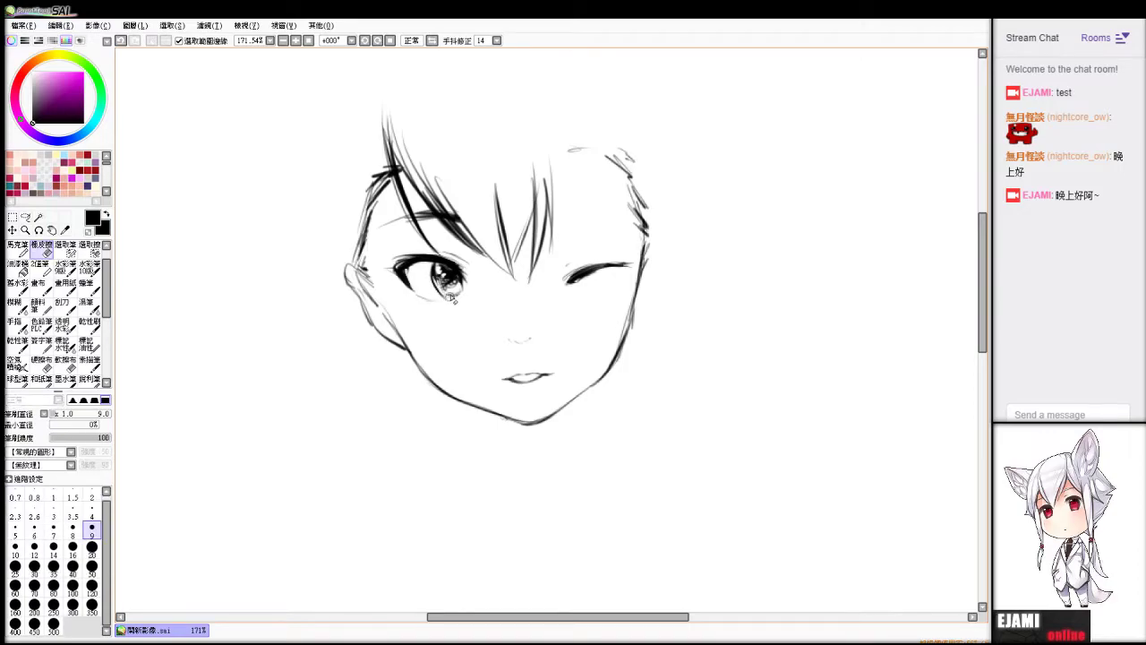
{"action": "key", "text": "b"}
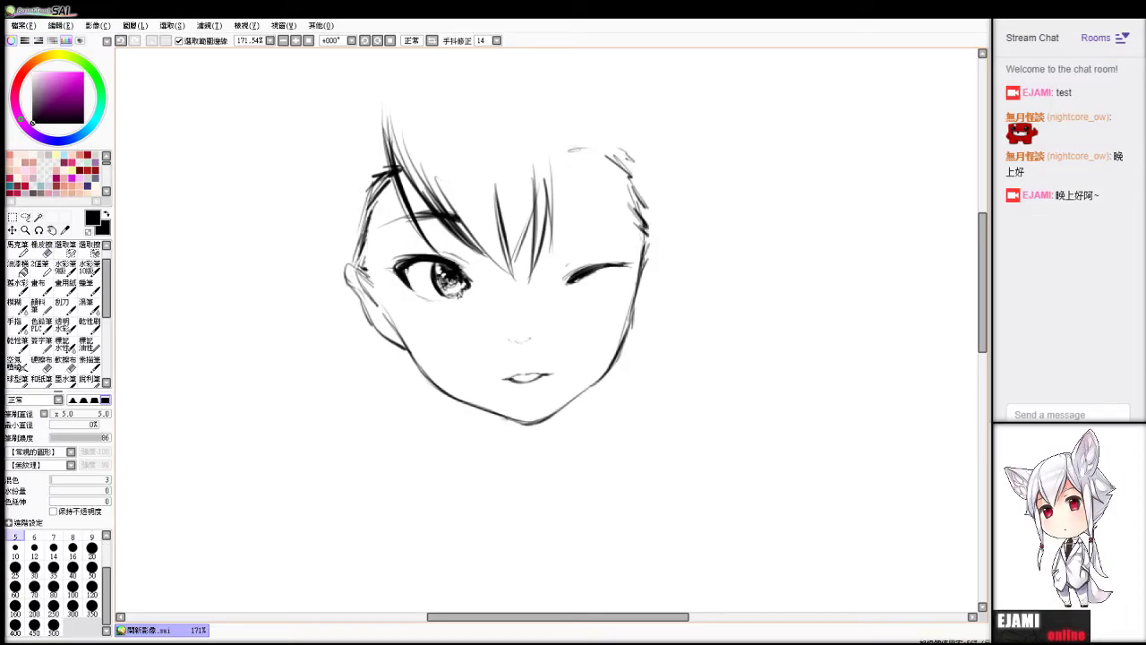
{"action": "key", "text": "e"}
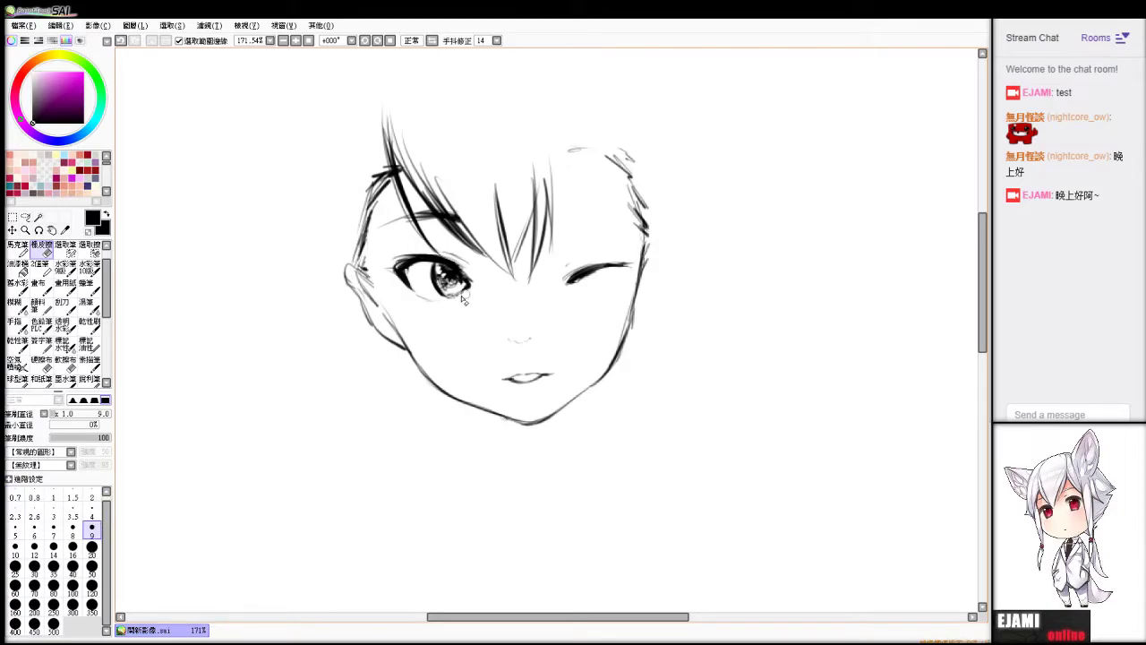
{"action": "key", "text": "b"}
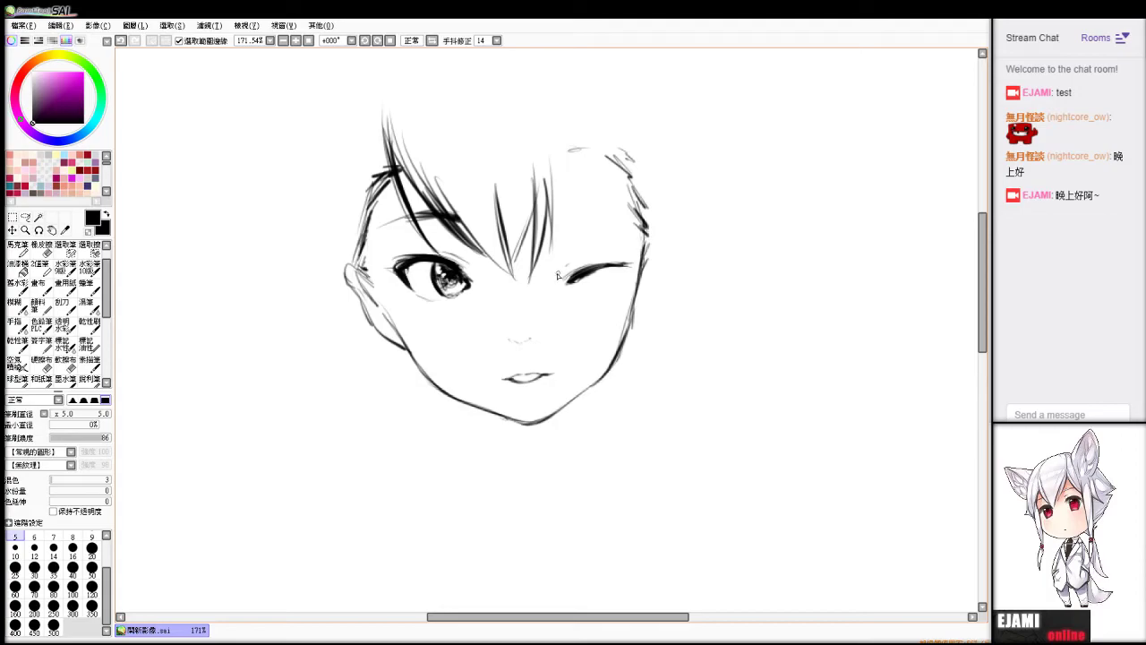
Extend the winking eye's inner corner with a thin stroke and draw a tapered eyebrow above it.
{"action": "key", "text": "ctrl+z"}
{"action": "key", "text": "ctrl+z"}
{"action": "left_click_drag", "start_coordinate": [559, 281], "coordinate": [584, 274]}
{"action": "mouse_move", "coordinate": [542, 215]}
{"action": "left_mouse_down"}
{"action": "mouse_move", "coordinate": [596, 199]}
{"action": "mouse_move", "coordinate": [620, 208]}
{"action": "left_mouse_up"}
{"action": "key", "text": "ctrl+z"}
{"action": "key", "text": "ctrl+z"}
{"action": "key", "text": "ctrl+z"}
{"action": "left_click_drag", "start_coordinate": [541, 214], "coordinate": [594, 206]}
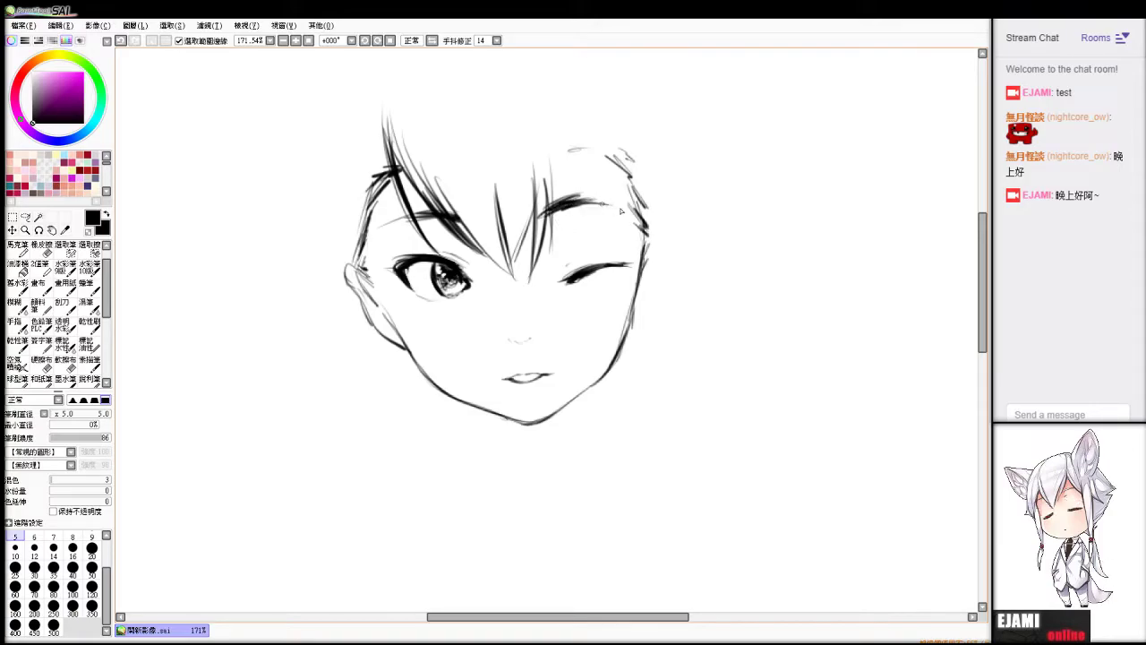
{"action": "key", "text": "e"}
{"action": "key", "text": "b"}
{"action": "left_click_drag", "start_coordinate": [366, 242], "coordinate": [394, 320]}
{"action": "key", "text": "ctrl+z"}
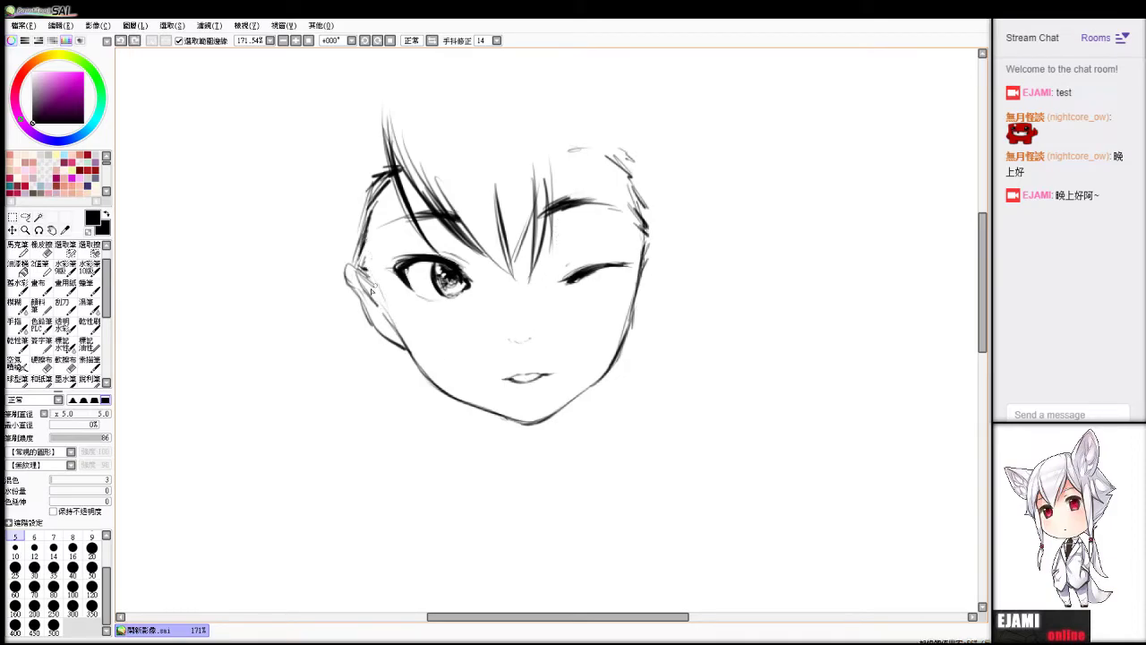
{"action": "key", "text": "ctrl+z"}
{"action": "mouse_move", "coordinate": [377, 271]}
{"action": "left_mouse_down"}
{"action": "mouse_move", "coordinate": [399, 310]}
{"action": "mouse_move", "coordinate": [372, 283]}
{"action": "mouse_move", "coordinate": [425, 405]}
{"action": "mouse_move", "coordinate": [397, 368]}
{"action": "mouse_move", "coordinate": [376, 276]}
{"action": "mouse_move", "coordinate": [436, 403]}
{"action": "left_mouse_up"}
{"action": "key", "text": "ctrl+z"}
{"action": "key", "text": "ctrl+z"}
Sketch long side-hair strands falling from the left temple beside the ear down toward the jaw.
{"action": "mouse_move", "coordinate": [367, 272]}
{"action": "left_mouse_down"}
{"action": "mouse_move", "coordinate": [431, 400]}
{"action": "mouse_move", "coordinate": [371, 299]}
{"action": "mouse_move", "coordinate": [423, 392]}
{"action": "left_mouse_up"}
{"action": "left_click_drag", "start_coordinate": [368, 202], "coordinate": [370, 294]}
{"action": "left_click_drag", "start_coordinate": [370, 226], "coordinate": [405, 366]}
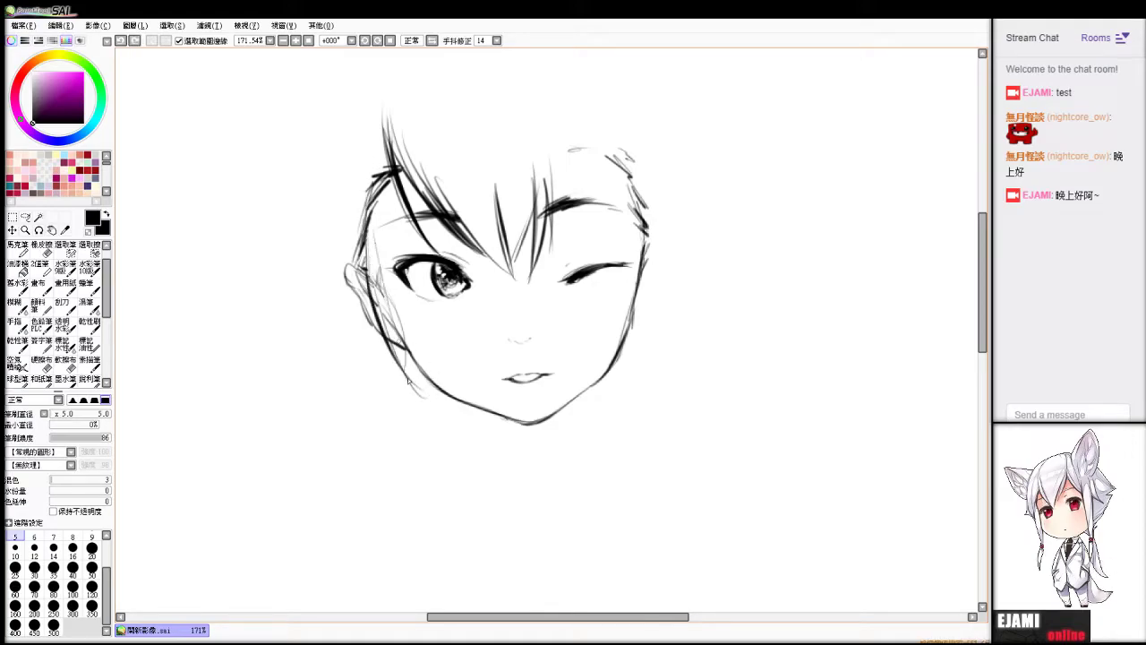
{"action": "left_click_drag", "start_coordinate": [360, 240], "coordinate": [360, 128]}
{"action": "key", "text": "ctrl+z"}
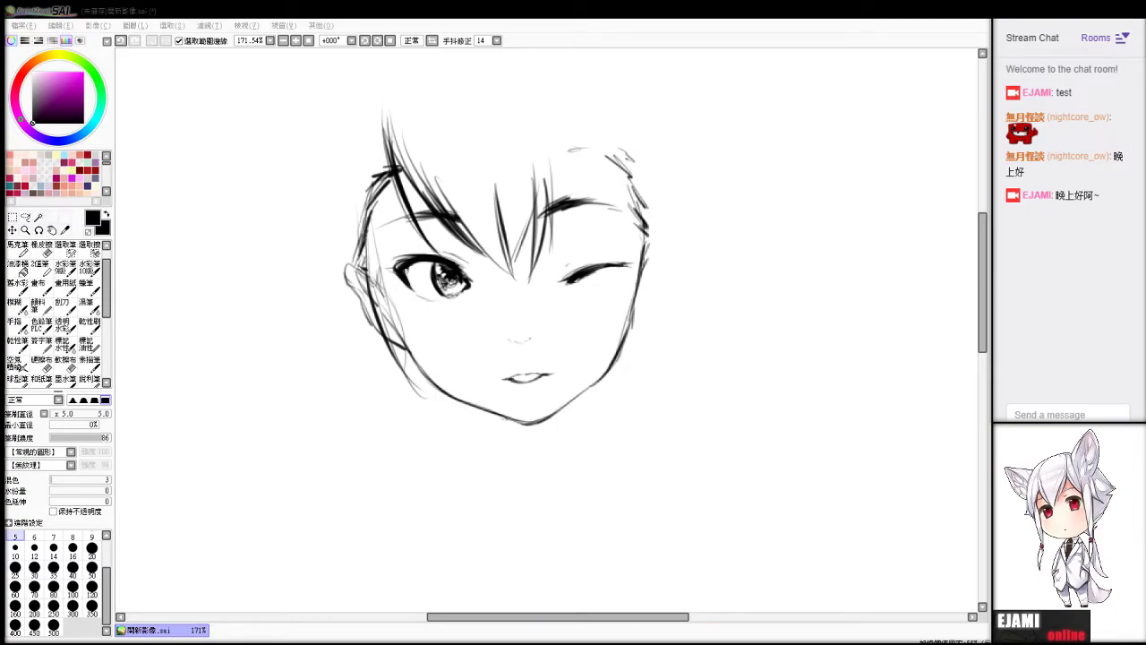
{"action": "left_click", "coordinate": [628, 236]}
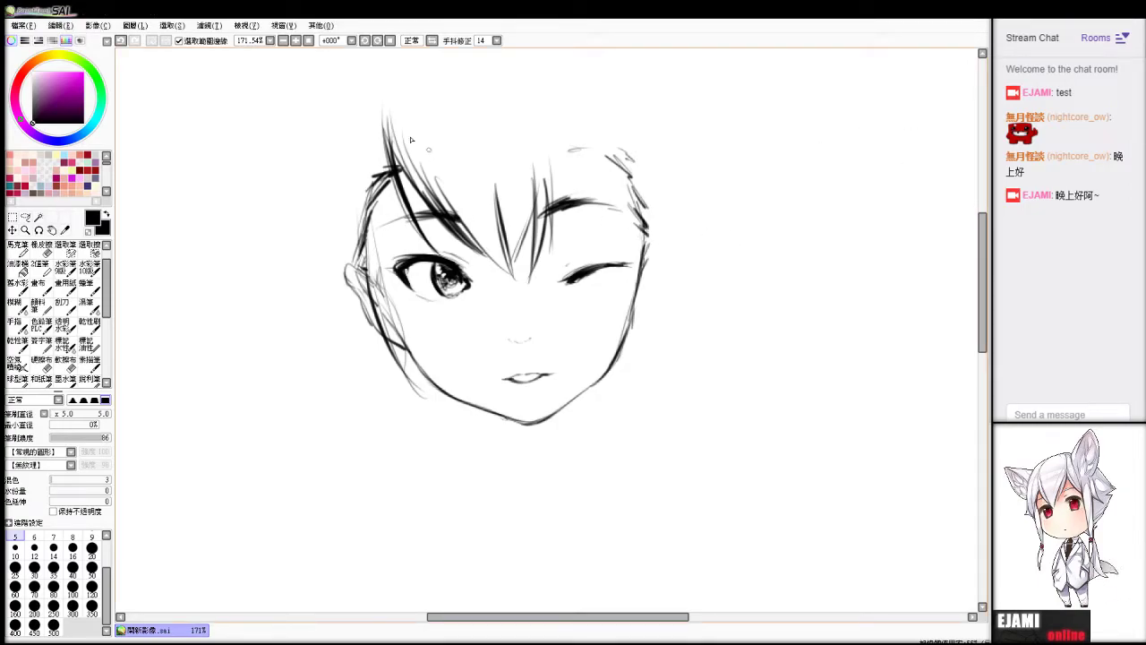
{"action": "left_click_drag", "start_coordinate": [576, 148], "coordinate": [598, 230]}
{"action": "left_click_drag", "start_coordinate": [540, 96], "coordinate": [597, 262]}
{"action": "key", "text": "ctrl+z"}
{"action": "key", "text": "ctrl+z"}
{"action": "left_click_drag", "start_coordinate": [547, 108], "coordinate": [598, 262]}
{"action": "key", "text": "ctrl+z"}
{"action": "mouse_move", "coordinate": [554, 92]}
{"action": "left_mouse_down"}
{"action": "mouse_move", "coordinate": [597, 231]}
{"action": "mouse_move", "coordinate": [593, 265]}
{"action": "mouse_move", "coordinate": [571, 251]}
{"action": "mouse_move", "coordinate": [539, 273]}
{"action": "left_mouse_up"}
{"action": "key", "text": "ctrl+z"}
Sketch fringe strands falling from the forehead over the winking eye's brow and down the right temple.
{"action": "mouse_move", "coordinate": [540, 137]}
{"action": "left_mouse_down"}
{"action": "mouse_move", "coordinate": [547, 257]}
{"action": "mouse_move", "coordinate": [559, 206]}
{"action": "left_mouse_up"}
{"action": "left_click_drag", "start_coordinate": [550, 104], "coordinate": [595, 219]}
{"action": "mouse_move", "coordinate": [573, 134]}
{"action": "left_mouse_down"}
{"action": "mouse_move", "coordinate": [600, 220]}
{"action": "mouse_move", "coordinate": [642, 258]}
{"action": "left_mouse_up"}
{"action": "key", "text": "ctrl+z"}
{"action": "key", "text": "ctrl+z"}
{"action": "mouse_move", "coordinate": [573, 130]}
{"action": "left_mouse_down"}
{"action": "mouse_move", "coordinate": [591, 167]}
{"action": "mouse_move", "coordinate": [577, 133]}
{"action": "mouse_move", "coordinate": [599, 266]}
{"action": "mouse_move", "coordinate": [572, 130]}
{"action": "mouse_move", "coordinate": [632, 288]}
{"action": "left_mouse_up"}
{"action": "key", "text": "ctrl+z"}
{"action": "key", "text": "ctrl+z"}
{"action": "key", "text": "ctrl+z"}
{"action": "left_click_drag", "start_coordinate": [575, 122], "coordinate": [638, 285]}
{"action": "left_click_drag", "start_coordinate": [623, 200], "coordinate": [637, 304]}
{"action": "left_click_drag", "start_coordinate": [616, 159], "coordinate": [639, 288]}
Outline the top of the head from the left ear over the crown to the right temple.
{"action": "mouse_move", "coordinate": [699, 206]}
{"action": "left_mouse_down"}
{"action": "mouse_move", "coordinate": [753, 210]}
{"action": "mouse_move", "coordinate": [667, 232]}
{"action": "mouse_move", "coordinate": [701, 236]}
{"action": "mouse_move", "coordinate": [686, 266]}
{"action": "left_mouse_up"}
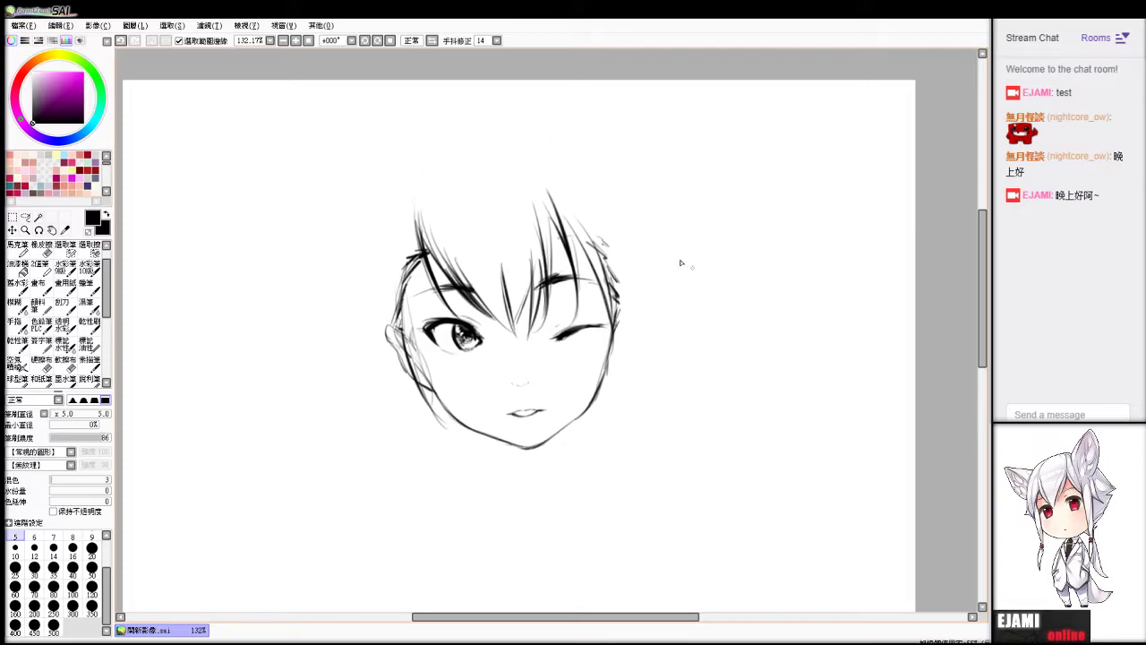
{"action": "key", "text": "ctrl+z"}
{"action": "left_click_drag", "start_coordinate": [749, 189], "coordinate": [755, 239]}
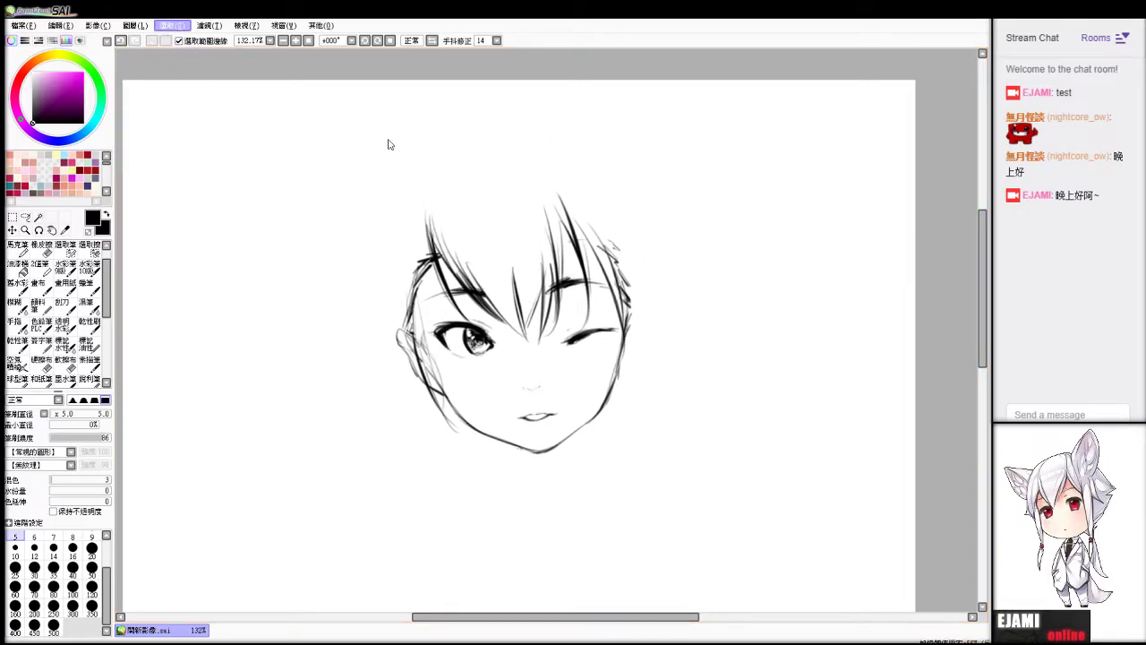
{"action": "left_click_drag", "start_coordinate": [391, 216], "coordinate": [399, 309]}
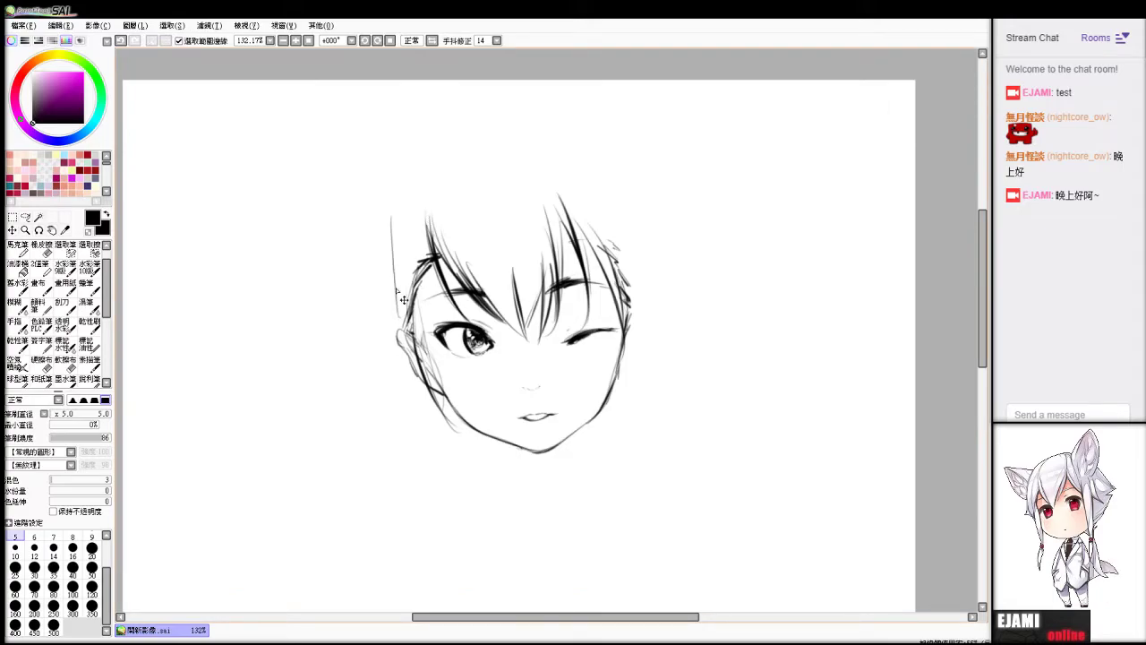
{"action": "mouse_move", "coordinate": [399, 262]}
{"action": "left_mouse_down"}
{"action": "mouse_move", "coordinate": [395, 201]}
{"action": "mouse_move", "coordinate": [436, 164]}
{"action": "mouse_move", "coordinate": [486, 146]}
{"action": "mouse_move", "coordinate": [573, 152]}
{"action": "mouse_move", "coordinate": [609, 180]}
{"action": "mouse_move", "coordinate": [637, 296]}
{"action": "left_mouse_up"}
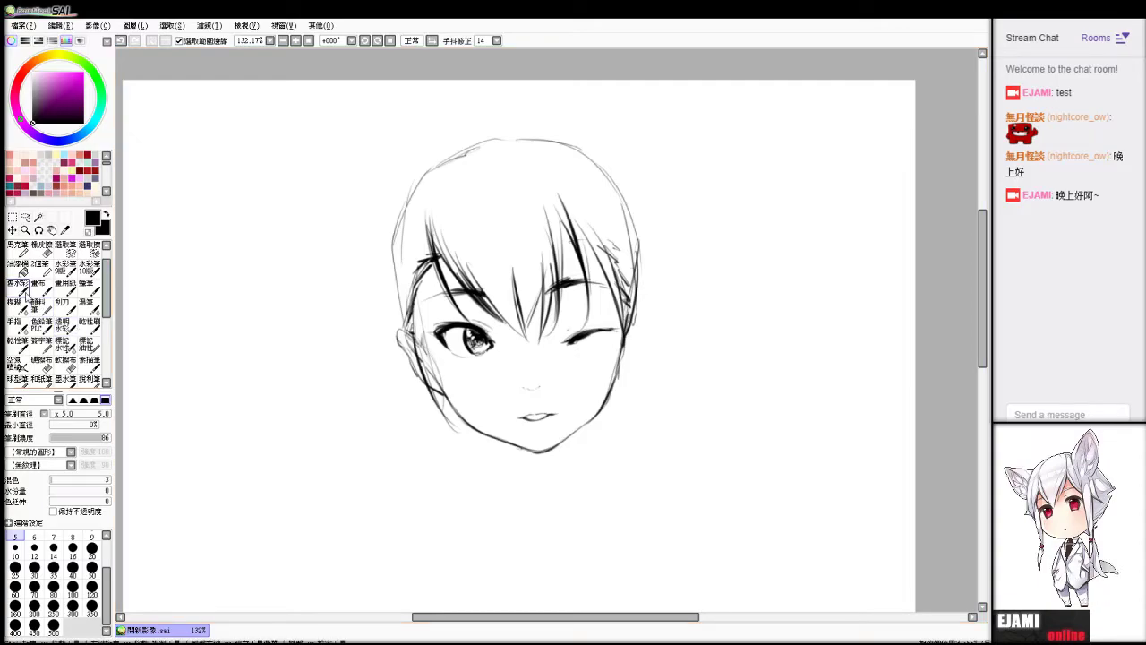
Fill the hair area with black and paint over the leftover gaps along its left side.
{"action": "left_click", "coordinate": [17, 267]}
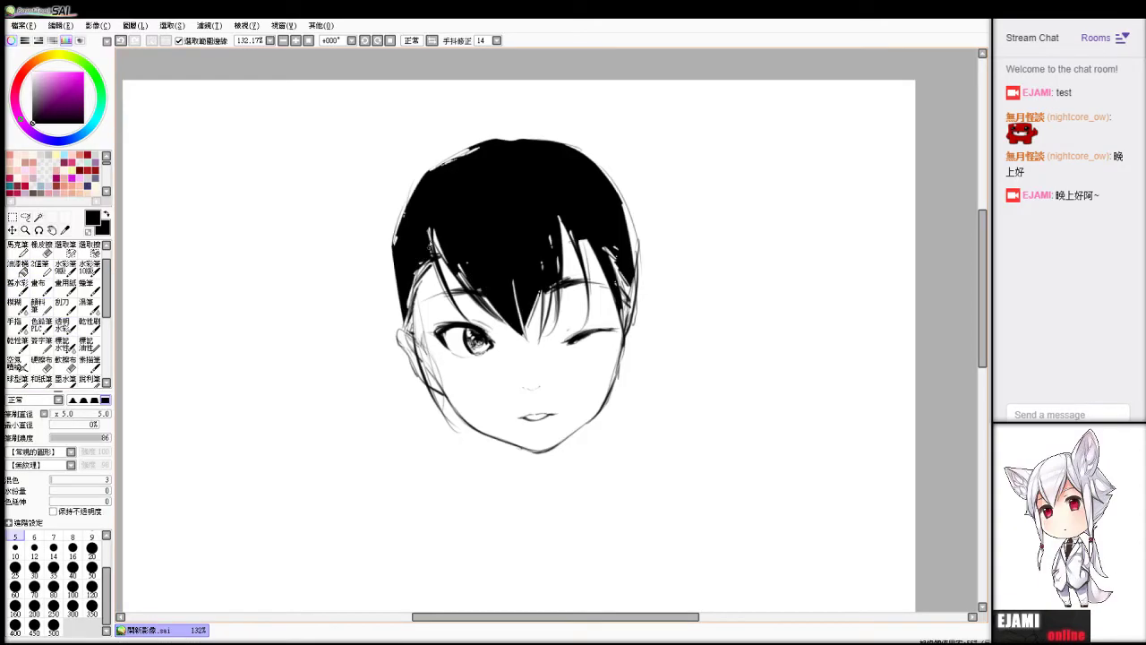
{"action": "mouse_move", "coordinate": [439, 252]}
{"action": "left_mouse_down"}
{"action": "mouse_move", "coordinate": [428, 226]}
{"action": "mouse_move", "coordinate": [403, 242]}
{"action": "left_mouse_up"}
{"action": "left_click_drag", "start_coordinate": [407, 188], "coordinate": [398, 242]}
{"action": "left_click_drag", "start_coordinate": [426, 161], "coordinate": [408, 215]}
{"action": "key", "text": "ctrl+z"}
{"action": "mouse_move", "coordinate": [480, 148]}
{"action": "left_mouse_down"}
{"action": "mouse_move", "coordinate": [401, 219]}
{"action": "mouse_move", "coordinate": [450, 302]}
{"action": "left_mouse_up"}
{"action": "key", "text": "ctrl+z"}
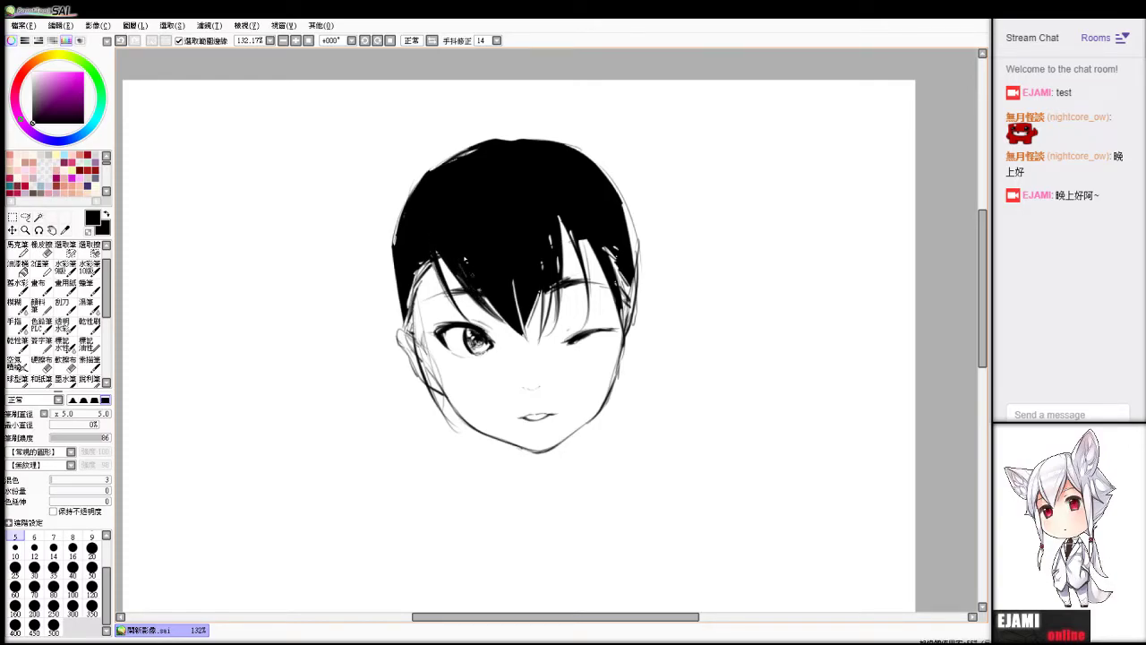
Shape the central fringe tip with the eraser and fill the gaps between its strands with black.
{"action": "key", "text": "e"}
{"action": "left_click_drag", "start_coordinate": [491, 314], "coordinate": [526, 337]}
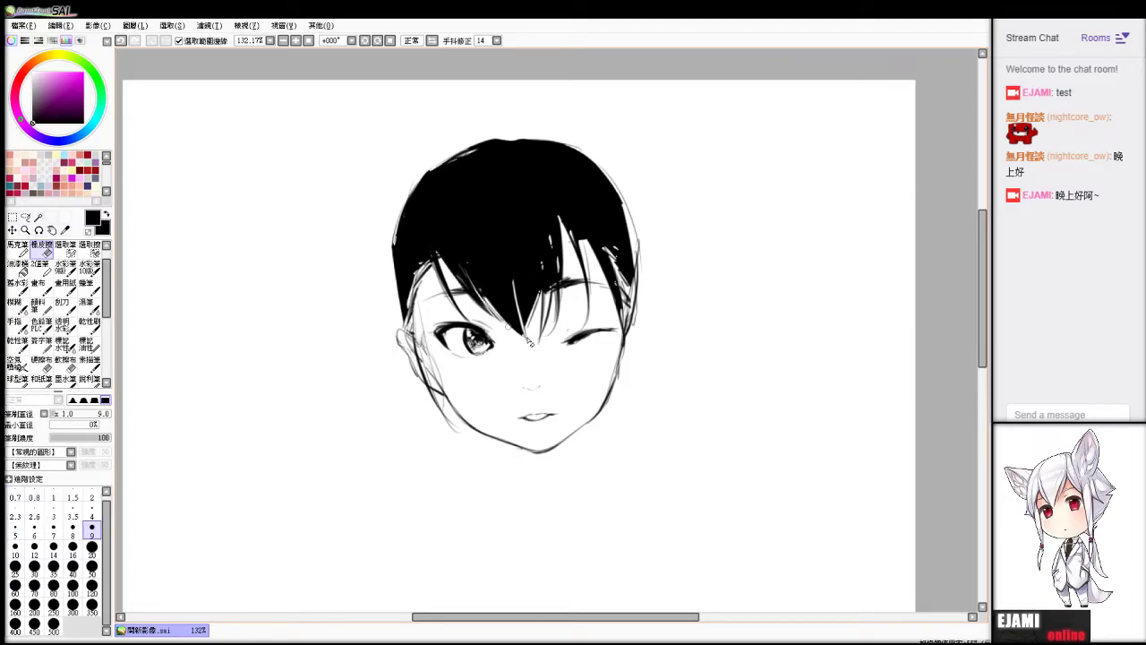
{"action": "key", "text": "b"}
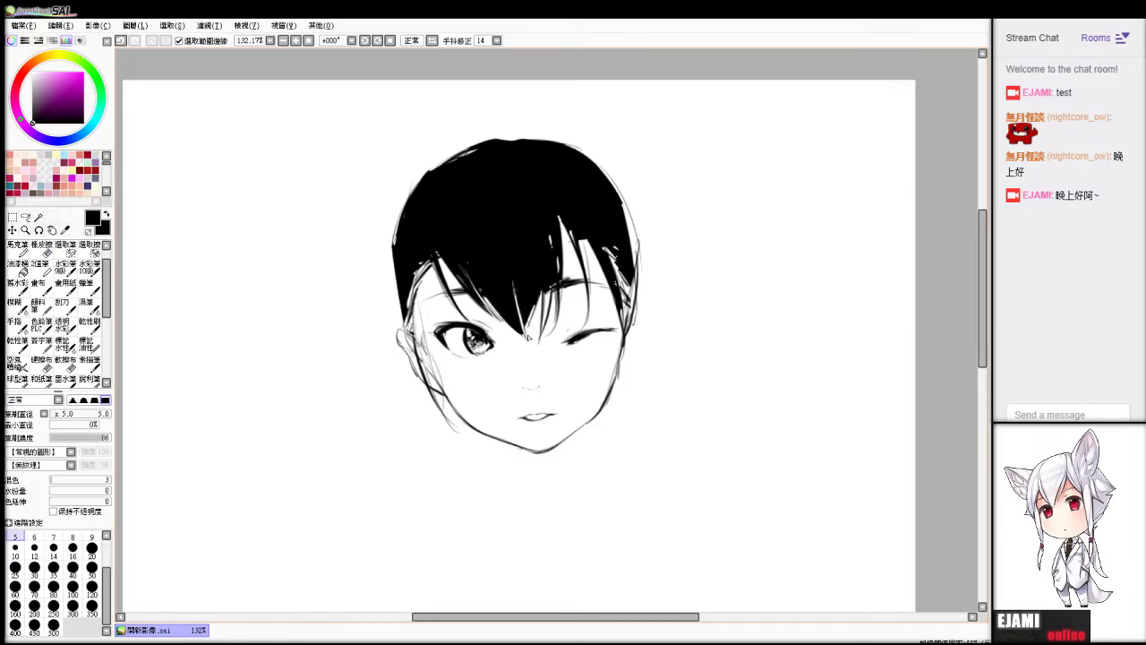
{"action": "left_click_drag", "start_coordinate": [516, 280], "coordinate": [537, 342]}
{"action": "left_click_drag", "start_coordinate": [542, 295], "coordinate": [543, 333]}
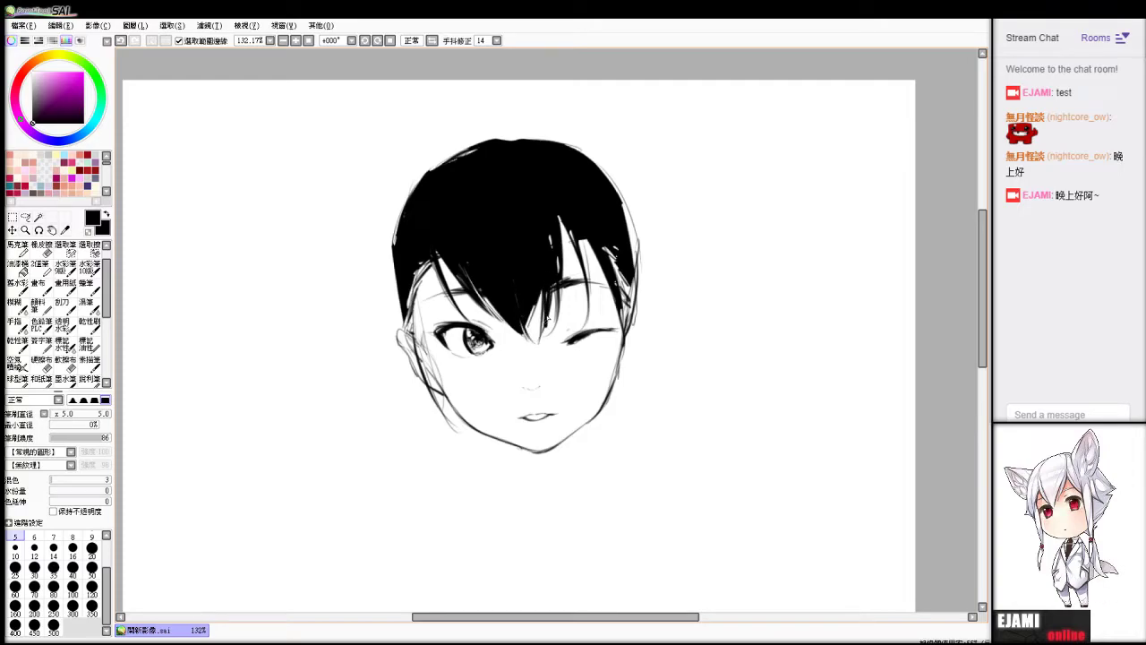
{"action": "mouse_move", "coordinate": [548, 292]}
{"action": "left_mouse_down"}
{"action": "mouse_move", "coordinate": [535, 340]}
{"action": "mouse_move", "coordinate": [527, 337]}
{"action": "left_mouse_up"}
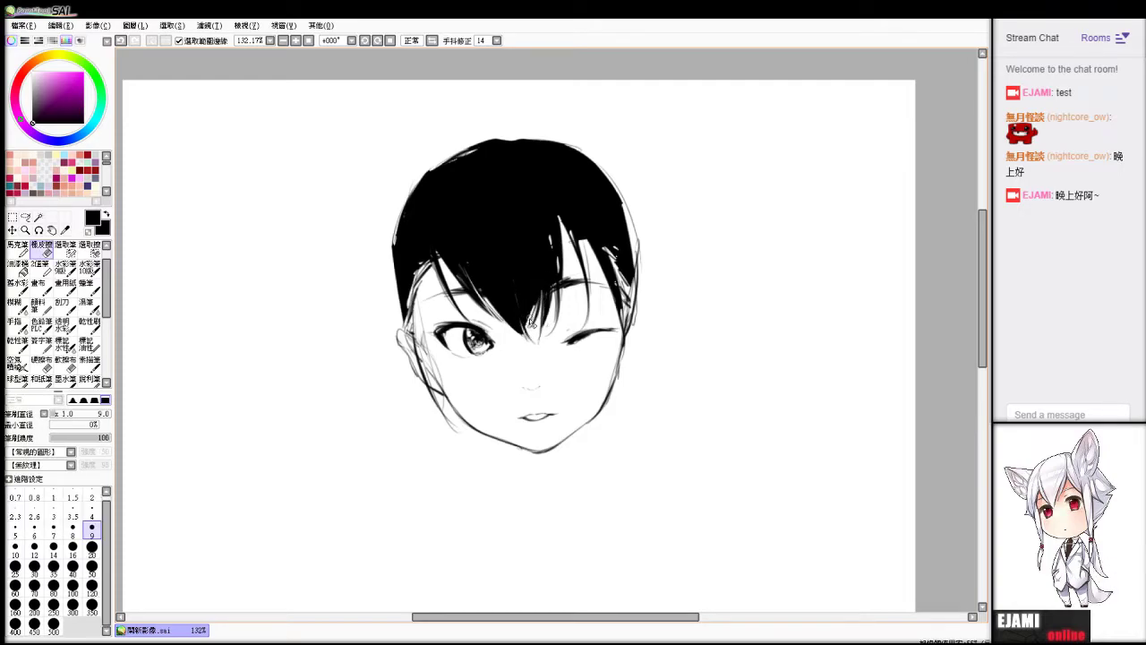
{"action": "left_click_drag", "start_coordinate": [538, 276], "coordinate": [528, 327]}
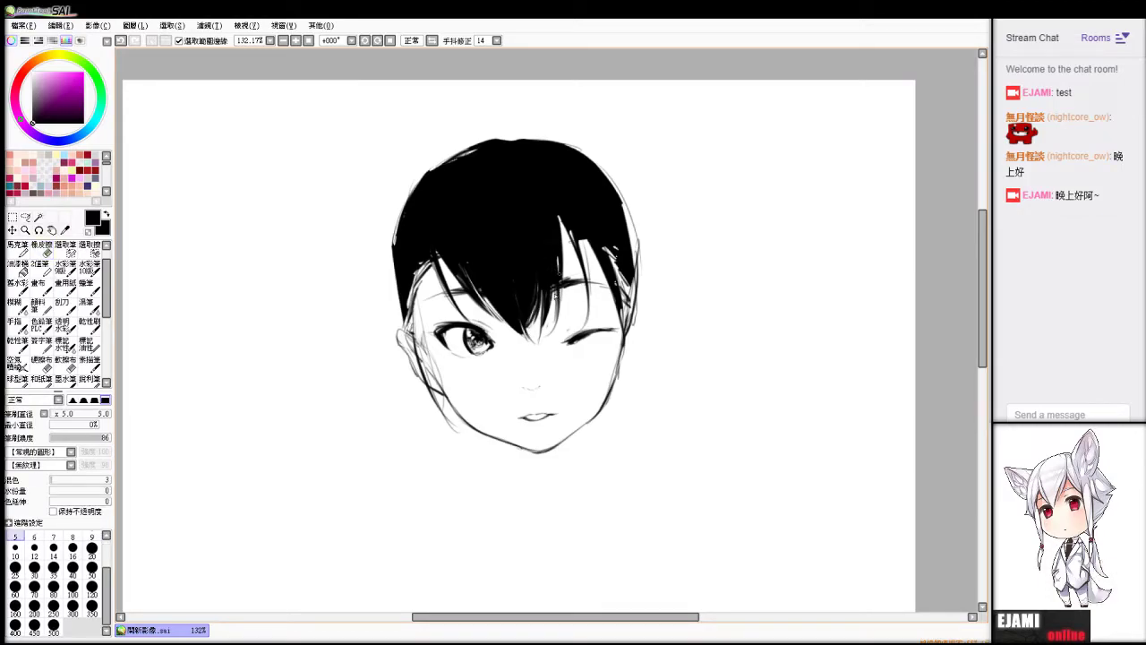
Blacken the gaps in the right fringe strands and thicken the left side lock above the ear.
{"action": "left_click_drag", "start_coordinate": [562, 219], "coordinate": [562, 265]}
{"action": "key", "text": "ctrl+z"}
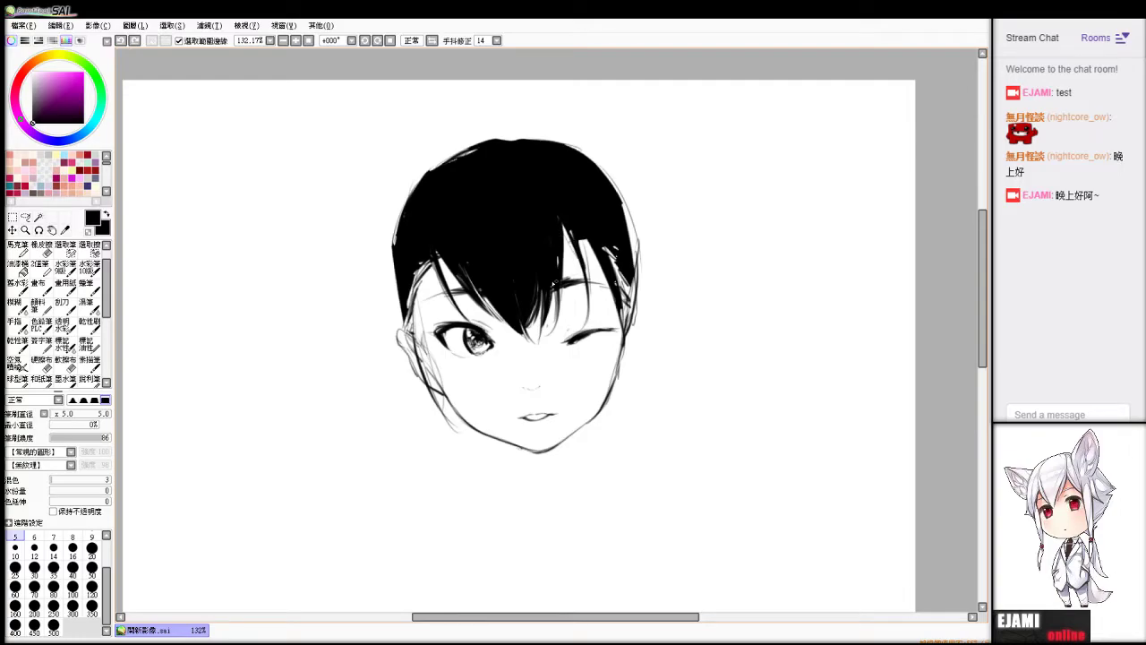
{"action": "left_click_drag", "start_coordinate": [565, 224], "coordinate": [582, 296]}
{"action": "left_click_drag", "start_coordinate": [588, 242], "coordinate": [584, 290]}
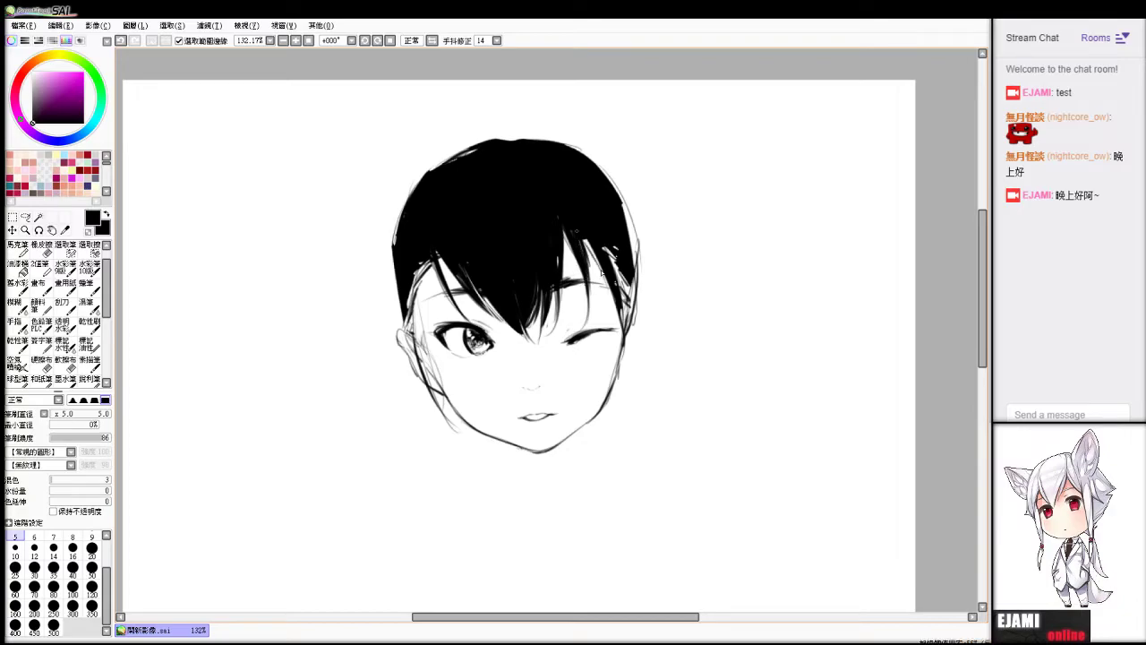
{"action": "left_click_drag", "start_coordinate": [609, 244], "coordinate": [620, 286]}
{"action": "left_click_drag", "start_coordinate": [411, 264], "coordinate": [410, 309]}
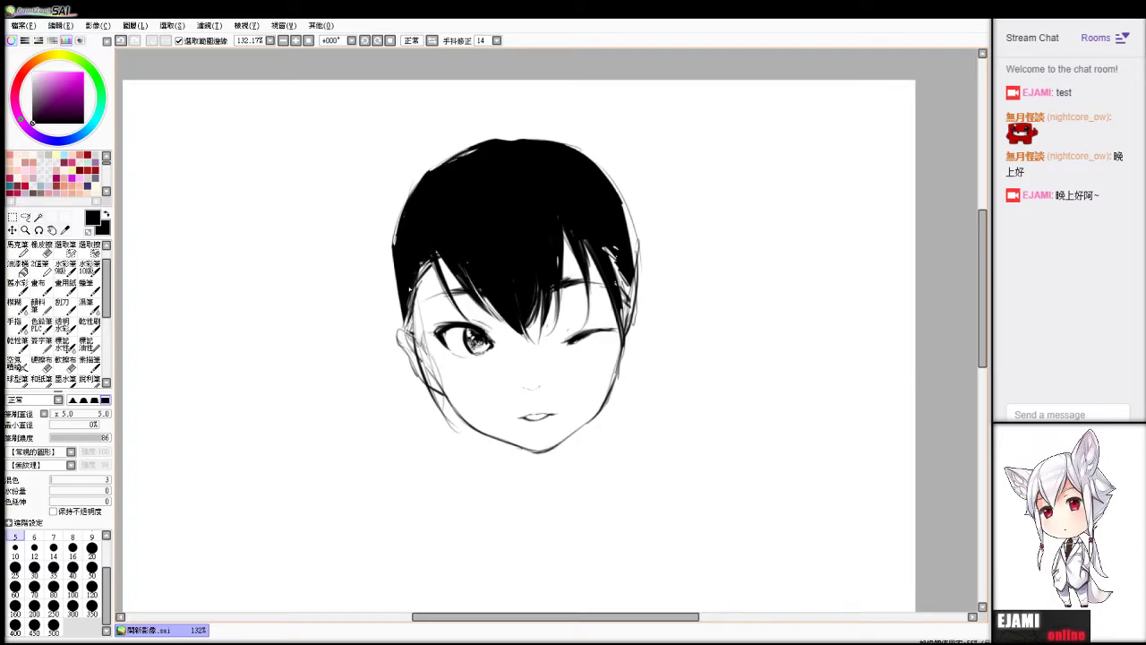
{"action": "left_click_drag", "start_coordinate": [410, 267], "coordinate": [415, 331]}
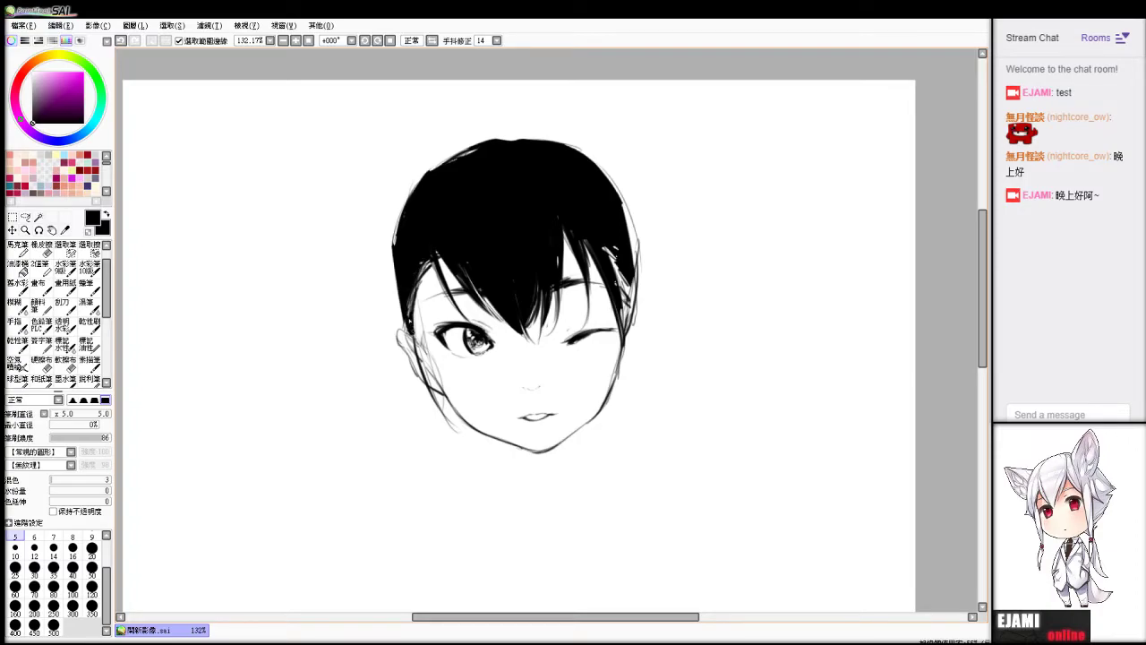
Erase thin light lines along the hair's left edge above the ear, undoing the last two strokes.
{"action": "key", "text": "e"}
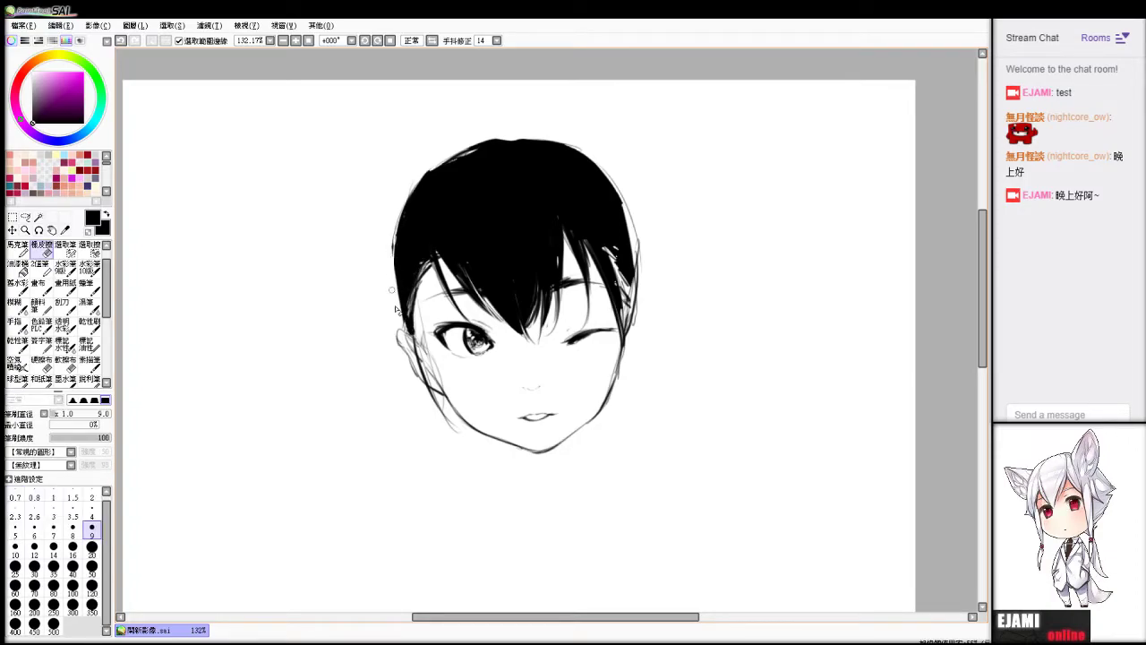
{"action": "left_click_drag", "start_coordinate": [393, 284], "coordinate": [405, 330]}
{"action": "left_click_drag", "start_coordinate": [403, 243], "coordinate": [396, 271]}
{"action": "left_click_drag", "start_coordinate": [408, 224], "coordinate": [393, 291]}
{"action": "left_click_drag", "start_coordinate": [408, 251], "coordinate": [422, 269]}
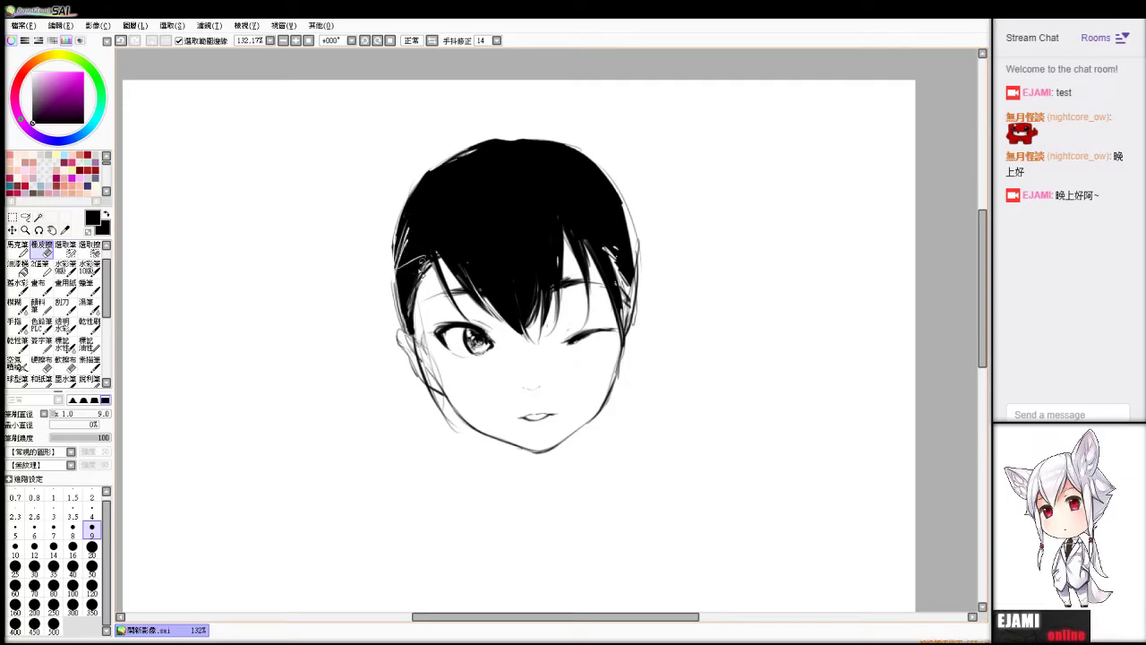
{"action": "key", "text": "ctrl+z"}
{"action": "key", "text": "ctrl+z"}
Erase a highlight line at the upper left of the crown and trim the hair's left edge.
{"action": "key", "text": "e"}
{"action": "key", "text": "e"}
{"action": "mouse_move", "coordinate": [458, 159]}
{"action": "left_mouse_down"}
{"action": "mouse_move", "coordinate": [495, 148]}
{"action": "mouse_move", "coordinate": [481, 153]}
{"action": "left_mouse_up"}
{"action": "key", "text": "e"}
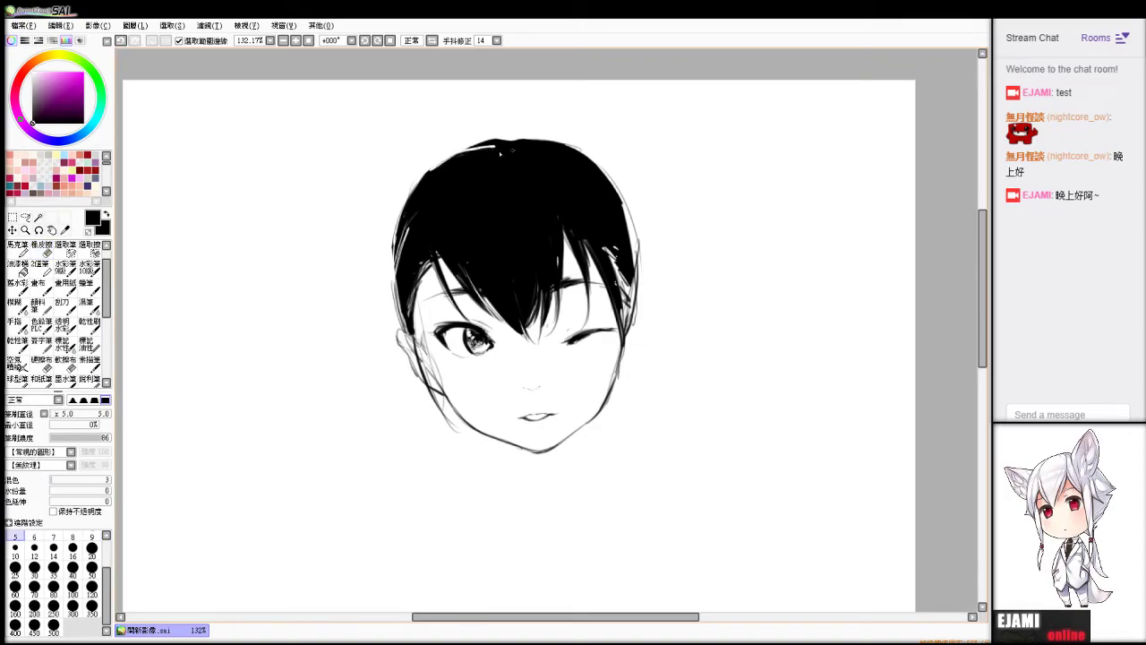
{"action": "key", "text": "e"}
{"action": "left_click_drag", "start_coordinate": [408, 195], "coordinate": [400, 257]}
{"action": "key", "text": "e"}
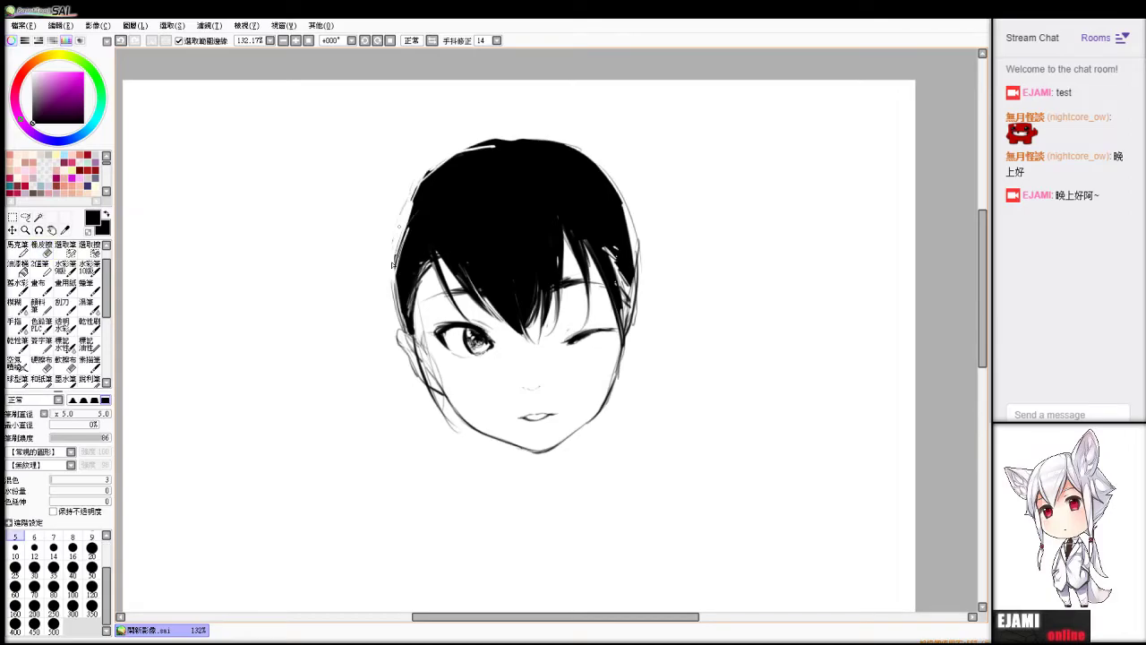
Redraw the hair's outer outline with loose strokes from the left side up to the crown.
{"action": "key", "text": "e"}
{"action": "key", "text": "e"}
{"action": "left_click_drag", "start_coordinate": [396, 269], "coordinate": [409, 199]}
{"action": "mouse_move", "coordinate": [399, 232]}
{"action": "left_mouse_down"}
{"action": "mouse_move", "coordinate": [439, 157]}
{"action": "mouse_move", "coordinate": [513, 118]}
{"action": "mouse_move", "coordinate": [532, 130]}
{"action": "mouse_move", "coordinate": [475, 135]}
{"action": "mouse_move", "coordinate": [504, 136]}
{"action": "left_mouse_up"}
{"action": "key", "text": "e"}
{"action": "key", "text": "e"}
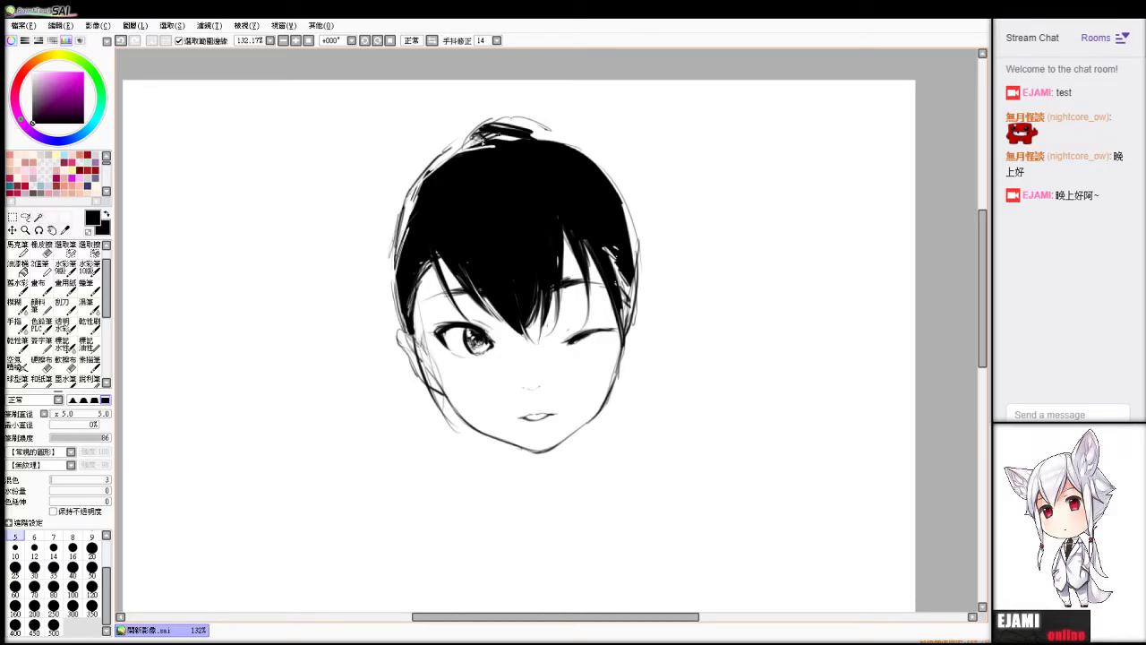
Sketch a small raised tuft of hair on top of the crown with dark strokes at its base.
{"action": "mouse_move", "coordinate": [481, 136]}
{"action": "left_mouse_down"}
{"action": "mouse_move", "coordinate": [498, 121]}
{"action": "mouse_move", "coordinate": [557, 134]}
{"action": "mouse_move", "coordinate": [537, 127]}
{"action": "left_mouse_up"}
{"action": "key", "text": "b"}
{"action": "key", "text": "e"}
{"action": "key", "text": "b"}
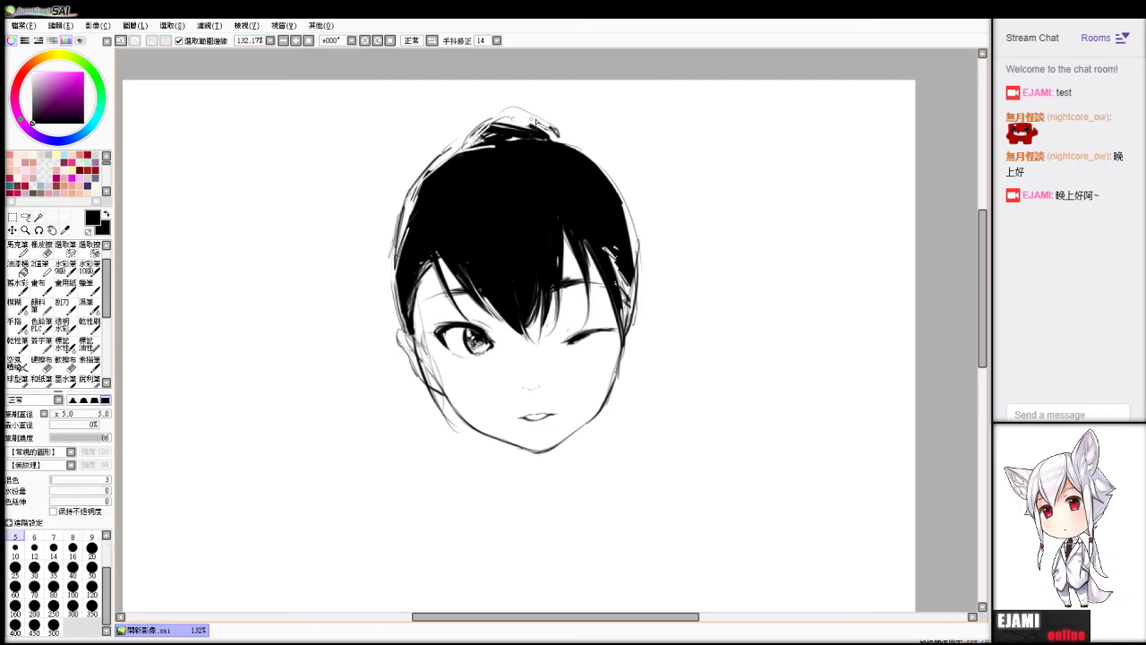
Erase thin highlight lines below the tuft and along both upper edges of the black hair.
{"action": "key", "text": "e"}
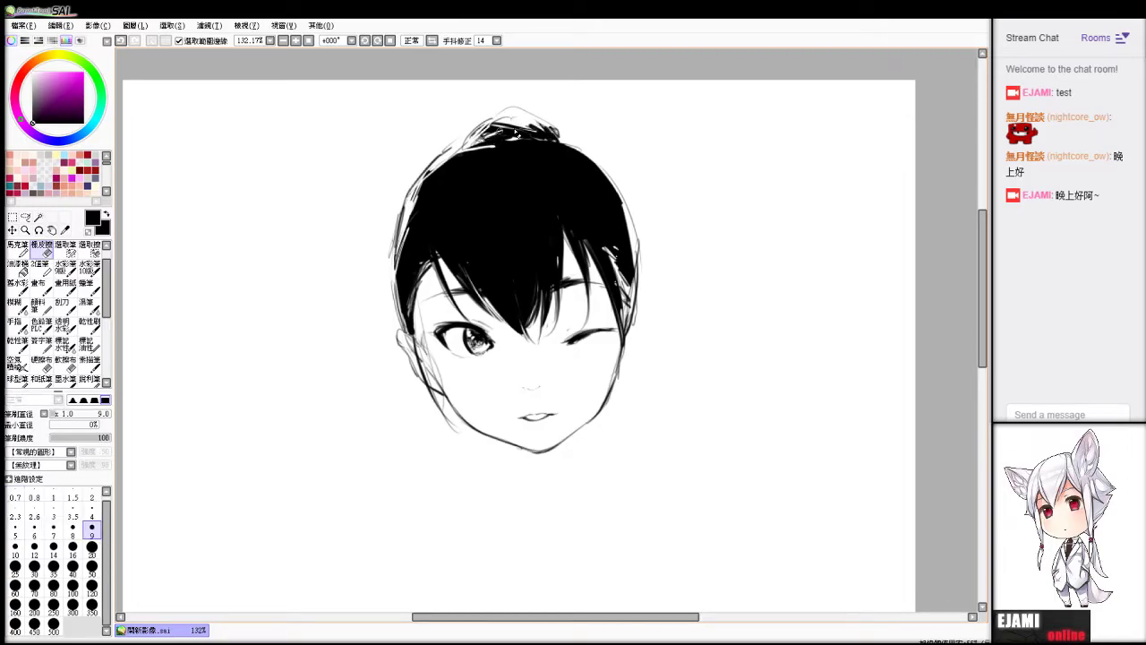
{"action": "left_click_drag", "start_coordinate": [498, 135], "coordinate": [549, 141]}
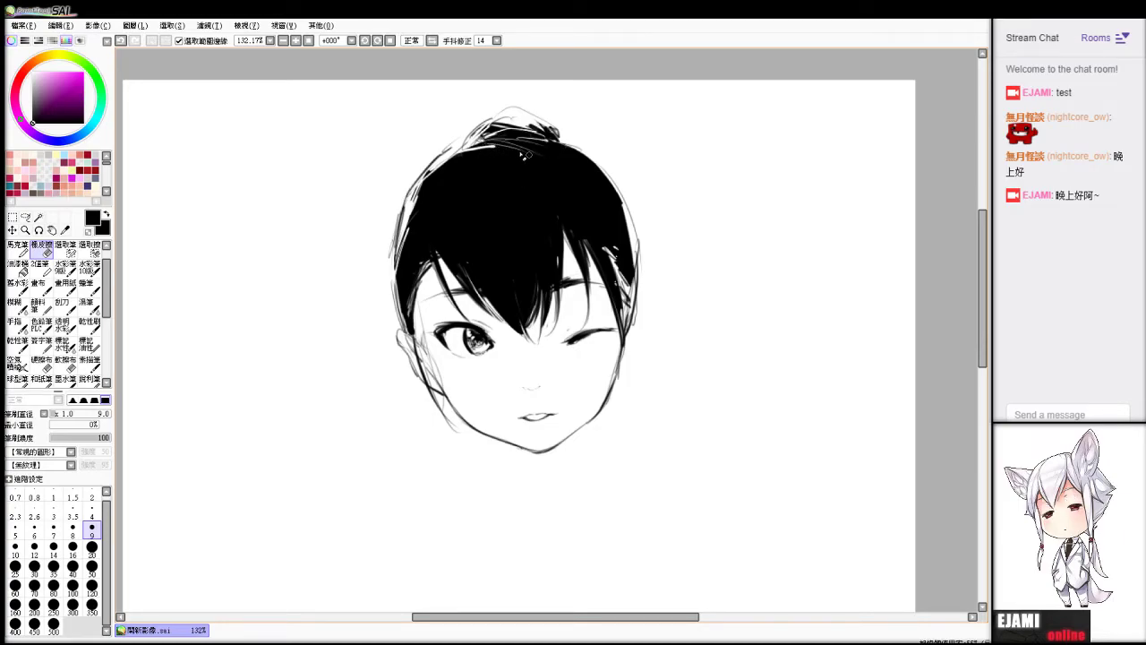
{"action": "key", "text": "b"}
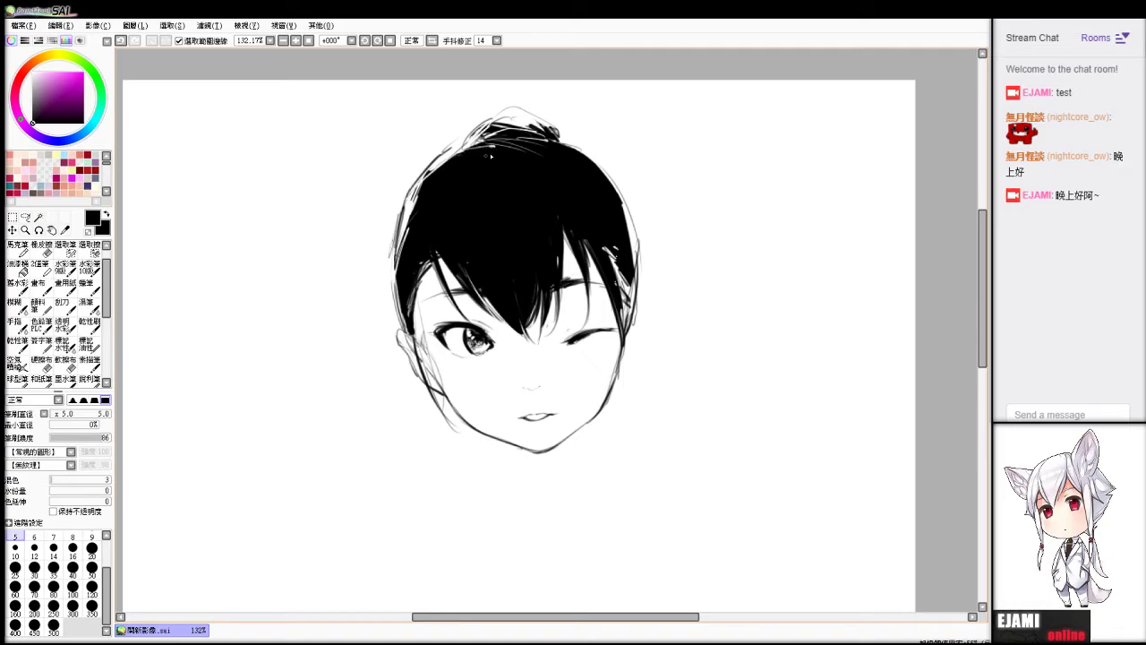
{"action": "key", "text": "e"}
{"action": "key", "text": "ctrl+z"}
{"action": "mouse_move", "coordinate": [445, 185]}
{"action": "left_mouse_down"}
{"action": "mouse_move", "coordinate": [493, 146]}
{"action": "mouse_move", "coordinate": [595, 168]}
{"action": "left_mouse_up"}
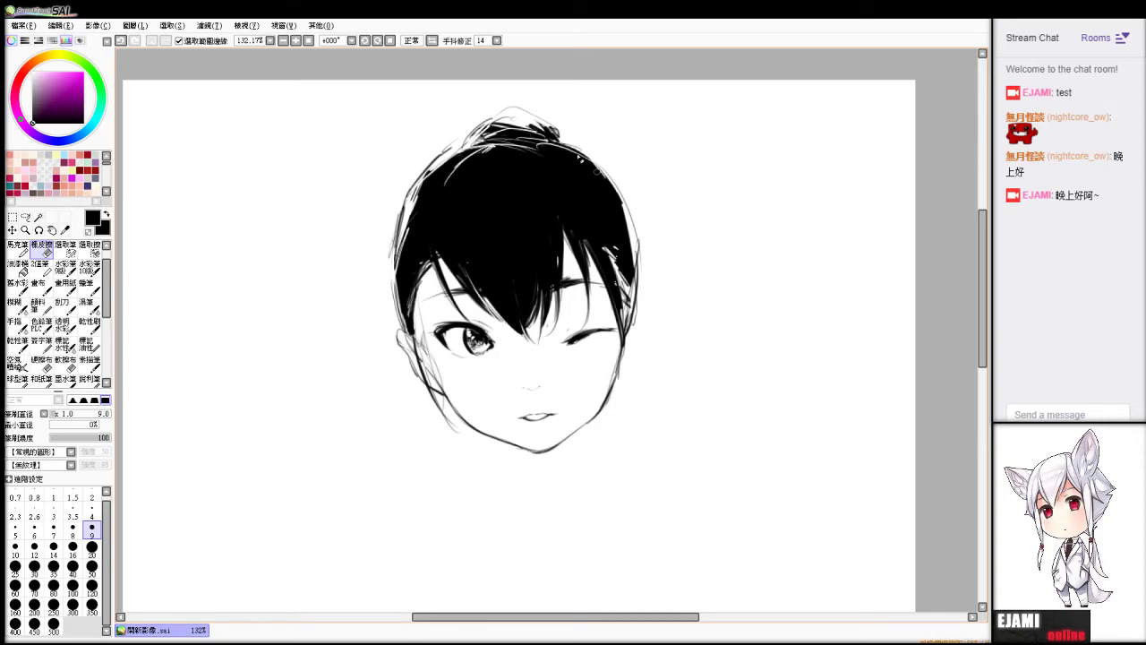
{"action": "left_click_drag", "start_coordinate": [539, 142], "coordinate": [624, 218]}
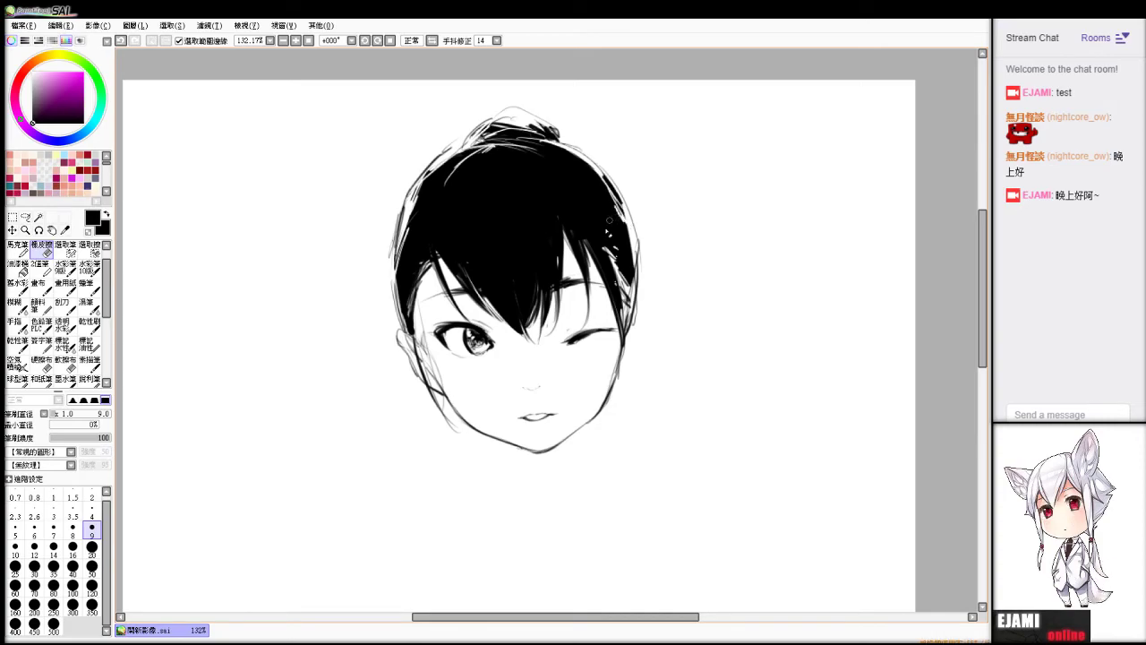
Erase a jagged highlight in the hair's upper right and thin curved highlight lines through the left fringe.
{"action": "left_click_drag", "start_coordinate": [597, 173], "coordinate": [597, 206]}
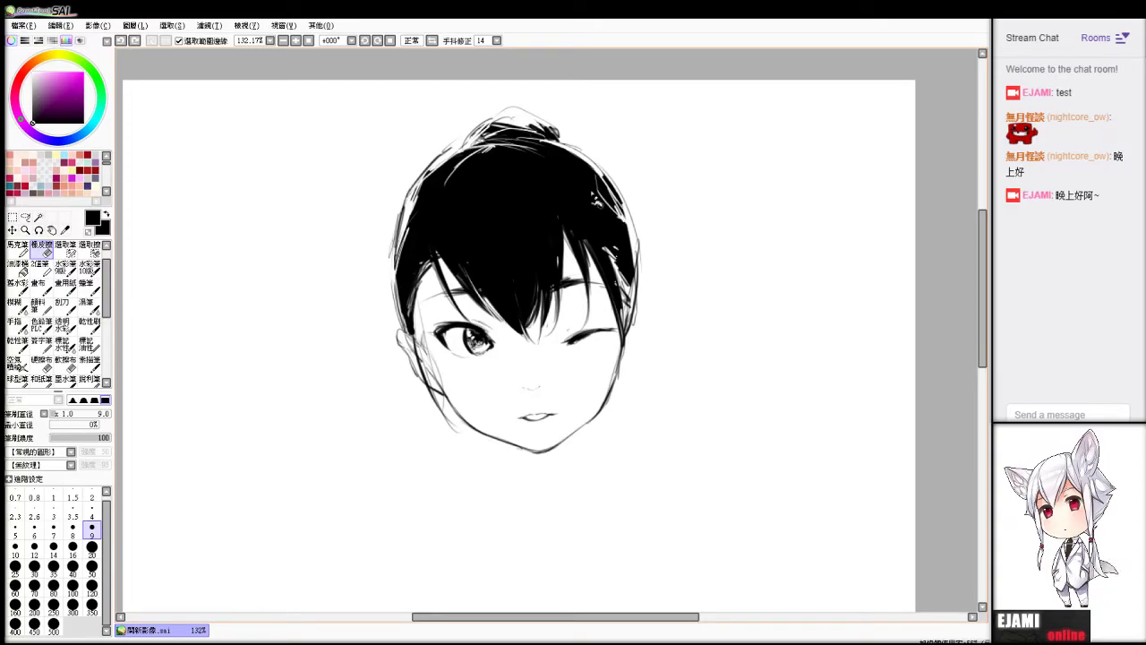
{"action": "left_click_drag", "start_coordinate": [432, 220], "coordinate": [438, 267]}
{"action": "key", "text": "ctrl+z"}
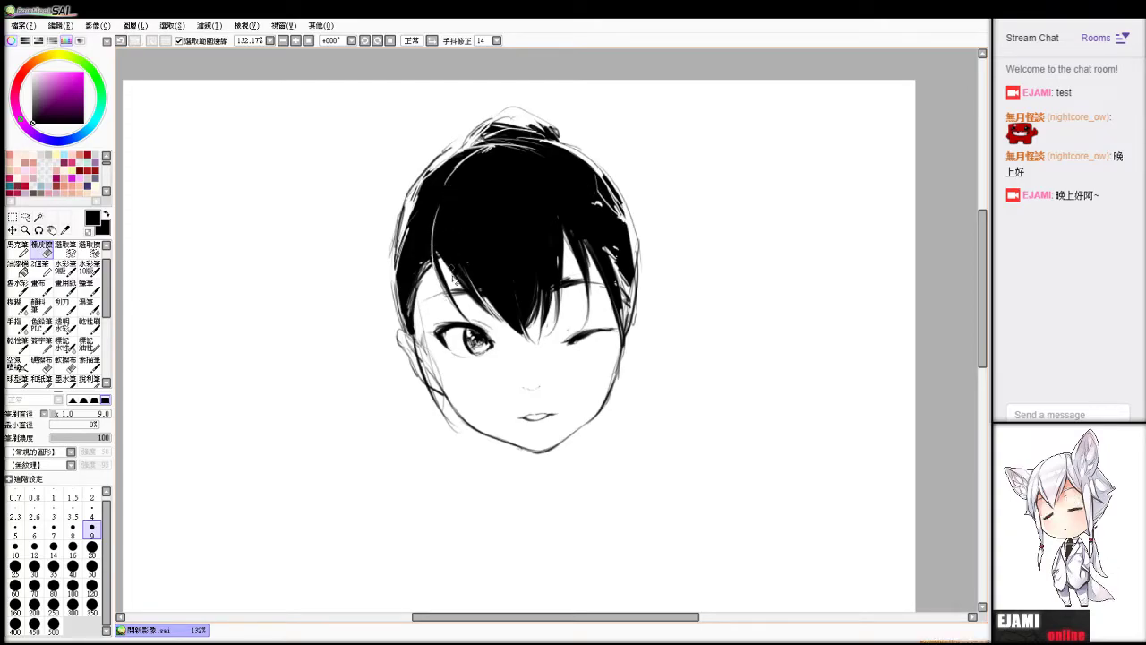
{"action": "key", "text": "ctrl+z"}
{"action": "key", "text": "v"}
{"action": "key", "text": "e"}
{"action": "left_click_drag", "start_coordinate": [431, 206], "coordinate": [435, 259]}
{"action": "key", "text": "ctrl+z"}
{"action": "mouse_move", "coordinate": [443, 211]}
{"action": "left_mouse_down"}
{"action": "mouse_move", "coordinate": [448, 258]}
{"action": "mouse_move", "coordinate": [485, 315]}
{"action": "left_mouse_up"}
Draw thin black fringe strands hanging over the winking eye's brow.
{"action": "key", "text": "v"}
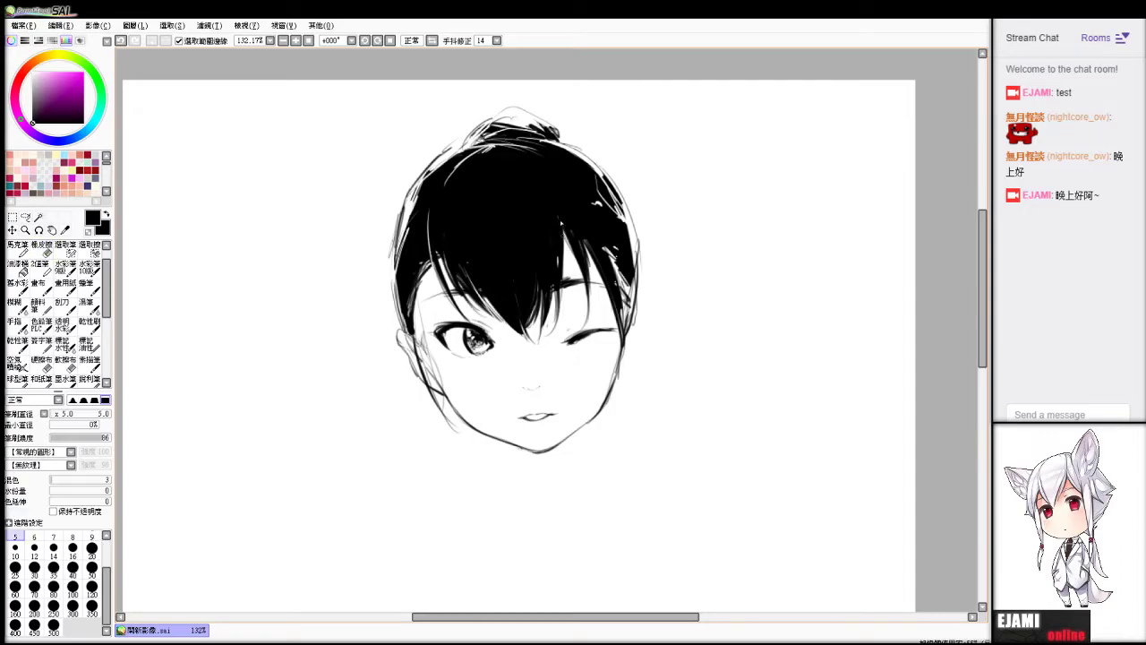
{"action": "left_click_drag", "start_coordinate": [576, 238], "coordinate": [568, 314]}
Erase a small highlight on the left of the hair and jagged and curved highlight lines on the upper right.
{"action": "key", "text": "e"}
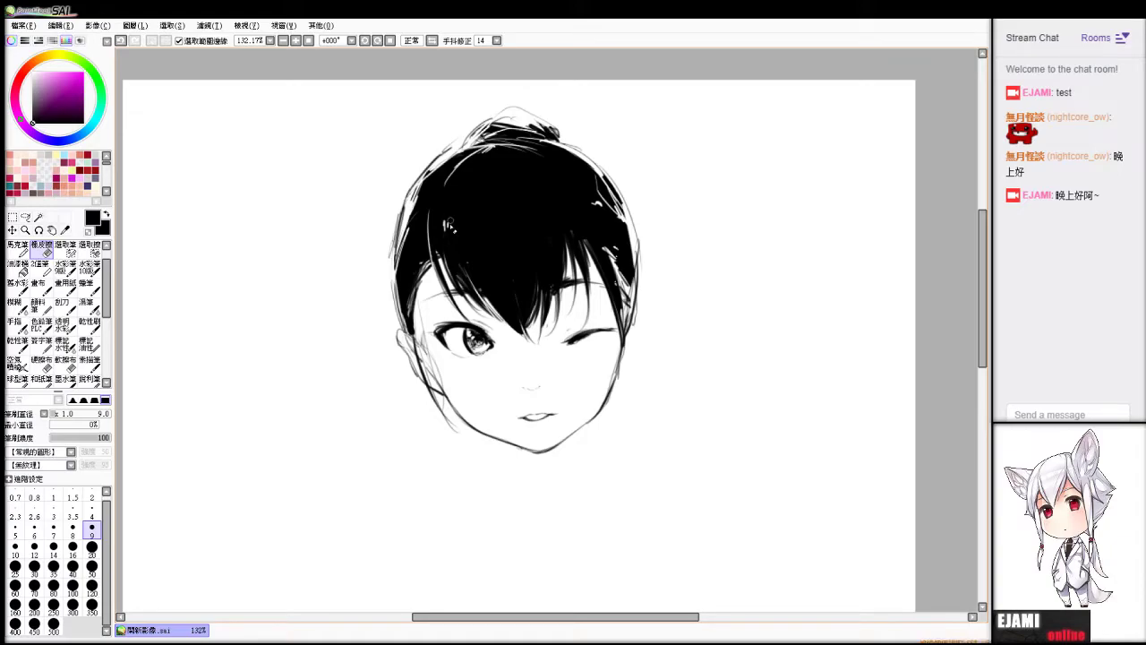
{"action": "left_click_drag", "start_coordinate": [448, 225], "coordinate": [455, 222]}
{"action": "mouse_move", "coordinate": [472, 217]}
{"action": "left_mouse_down"}
{"action": "mouse_move", "coordinate": [564, 198]}
{"action": "mouse_move", "coordinate": [578, 208]}
{"action": "left_mouse_up"}
{"action": "key", "text": "ctrl+z"}
{"action": "key", "text": "ctrl+y"}
{"action": "left_click_drag", "start_coordinate": [561, 185], "coordinate": [582, 223]}
{"action": "key", "text": "ctrl+z"}
{"action": "key", "text": "ctrl+z"}
{"action": "left_click_drag", "start_coordinate": [543, 163], "coordinate": [570, 198]}
Erase thin highlights along the hair's lower left and right edges and add dark strokes to the right edge.
{"action": "key", "text": "b"}
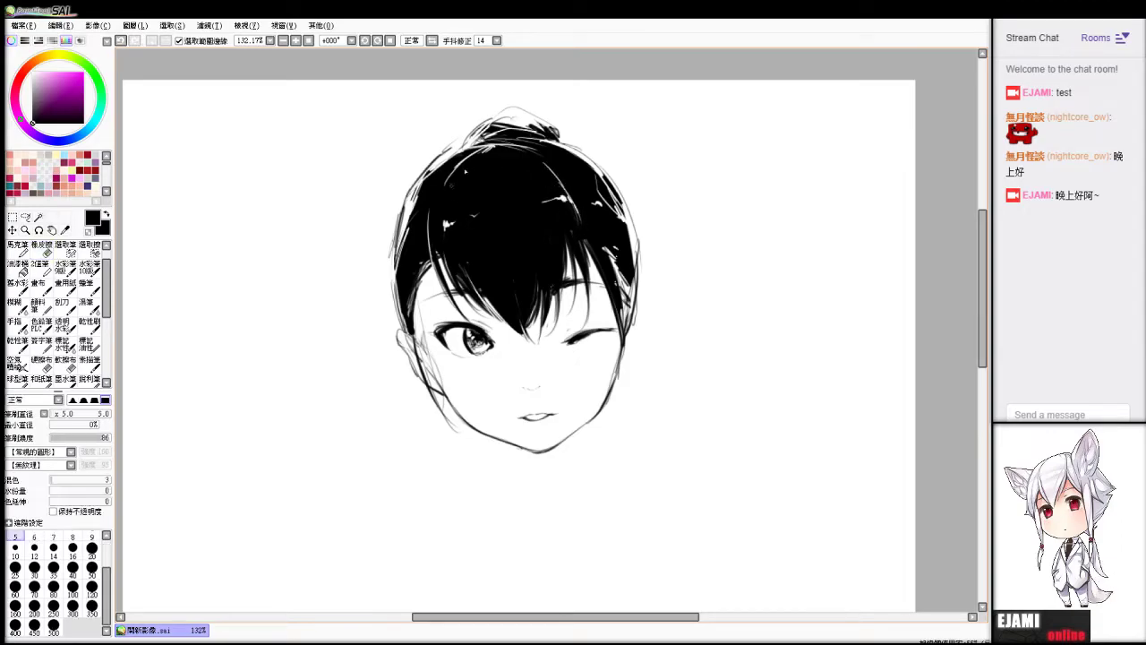
{"action": "key", "text": "e"}
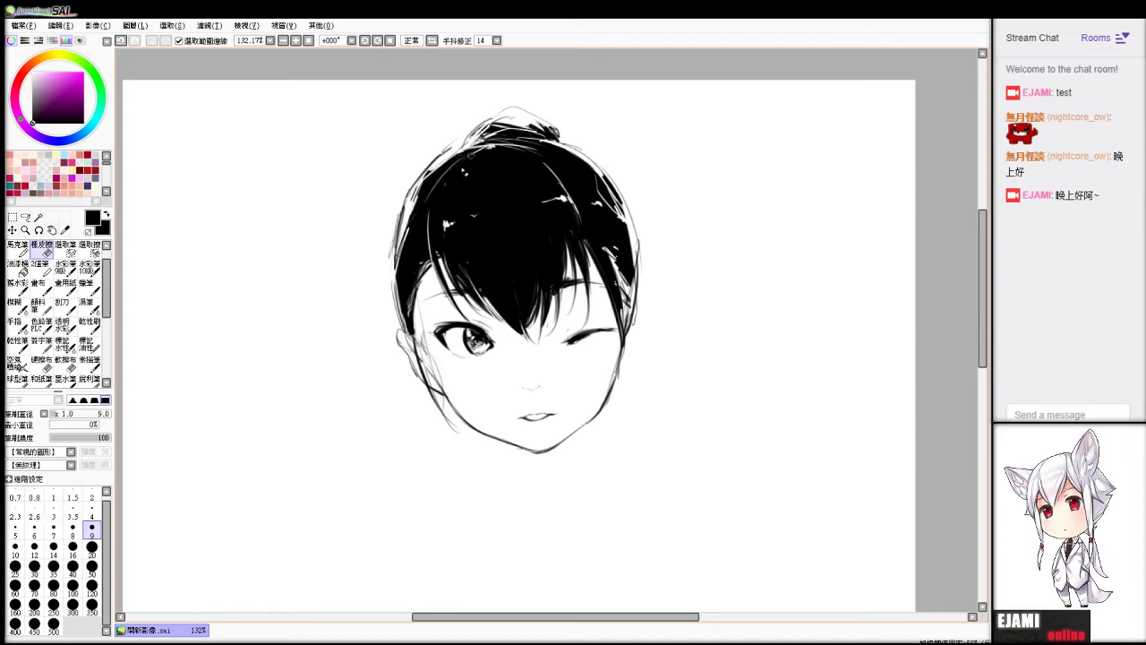
{"action": "left_click_drag", "start_coordinate": [397, 262], "coordinate": [402, 290]}
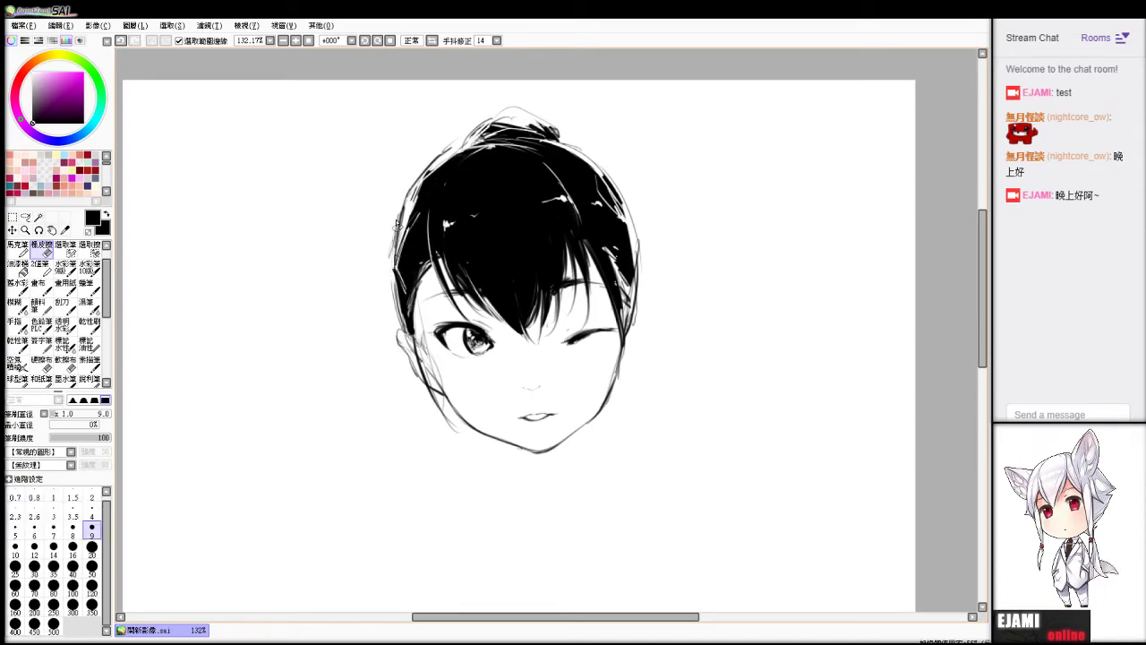
{"action": "left_click_drag", "start_coordinate": [399, 256], "coordinate": [397, 296]}
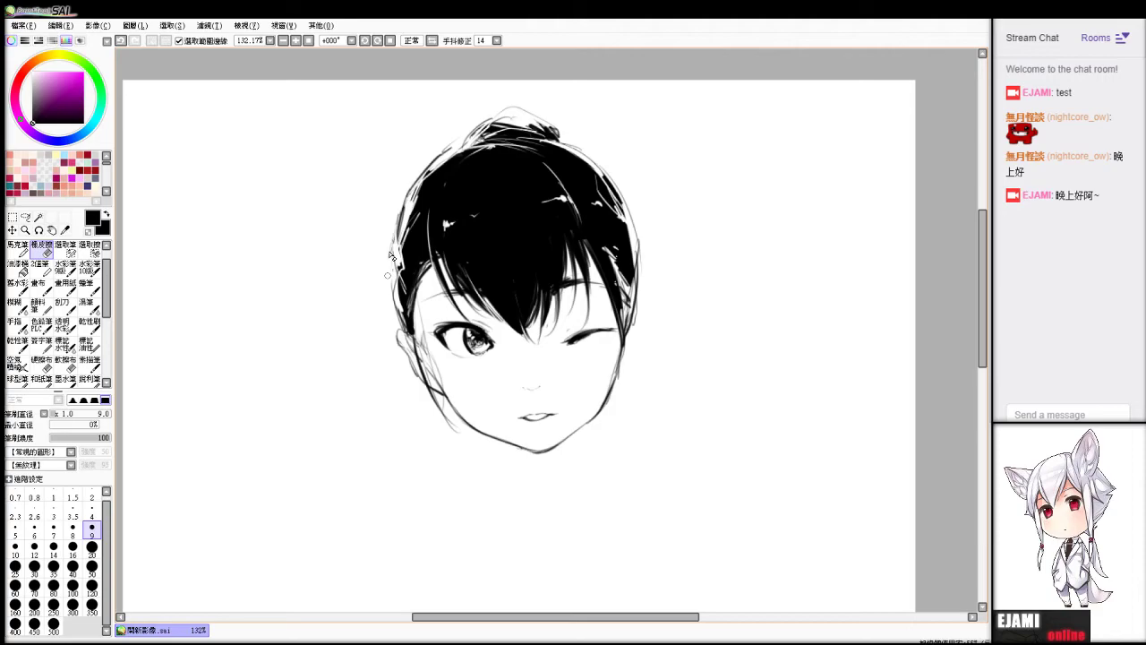
{"action": "left_click_drag", "start_coordinate": [400, 264], "coordinate": [404, 296]}
{"action": "left_click_drag", "start_coordinate": [626, 229], "coordinate": [627, 273]}
{"action": "key", "text": "b"}
{"action": "left_click_drag", "start_coordinate": [638, 259], "coordinate": [625, 310]}
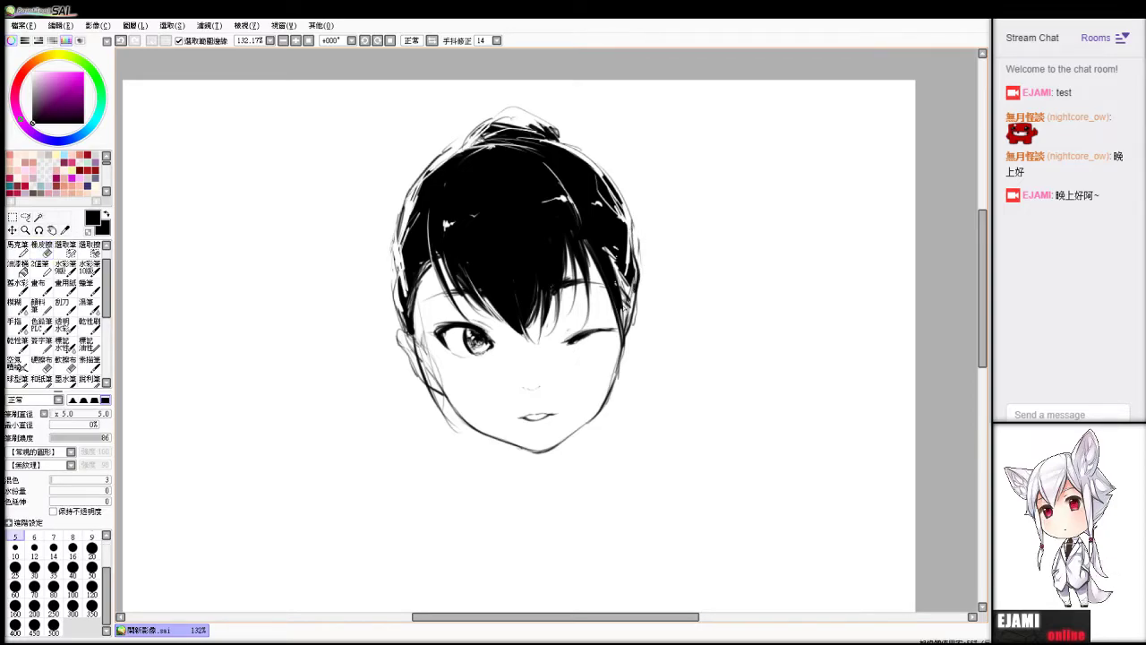
Sketch two short neck lines below the jaw, one on each side.
{"action": "left_click_drag", "start_coordinate": [603, 403], "coordinate": [600, 477]}
{"action": "key", "text": "ctrl+z"}
{"action": "left_click_drag", "start_coordinate": [598, 416], "coordinate": [588, 484]}
{"action": "mouse_move", "coordinate": [490, 436]}
{"action": "left_mouse_down"}
{"action": "mouse_move", "coordinate": [499, 487]}
{"action": "mouse_move", "coordinate": [492, 455]}
{"action": "mouse_move", "coordinate": [495, 476]}
{"action": "left_mouse_up"}
{"action": "key", "text": "ctrl+z"}
{"action": "key", "text": "ctrl+z"}
{"action": "key", "text": "ctrl+z"}
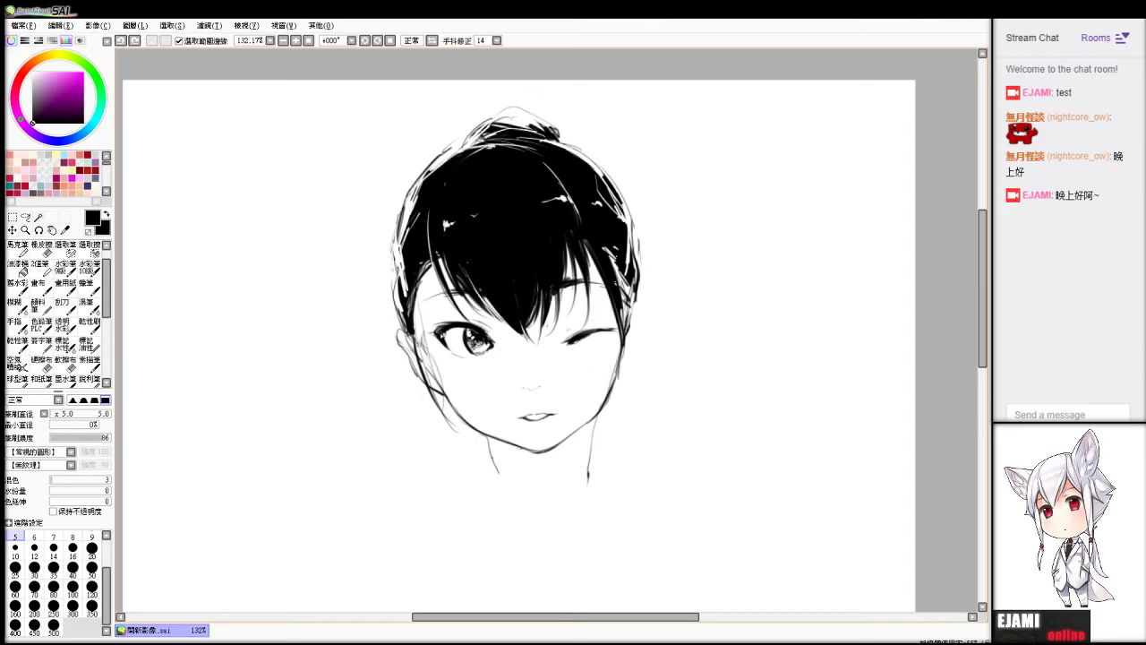
Extend the mouth's left corner slightly and mark a short faint line beneath the lower lip.
{"action": "key", "text": "ctrl+z"}
{"action": "left_click_drag", "start_coordinate": [524, 418], "coordinate": [516, 419]}
{"action": "key", "text": "ctrl+z"}
{"action": "key", "text": "ctrl+z"}
{"action": "key", "text": "e"}
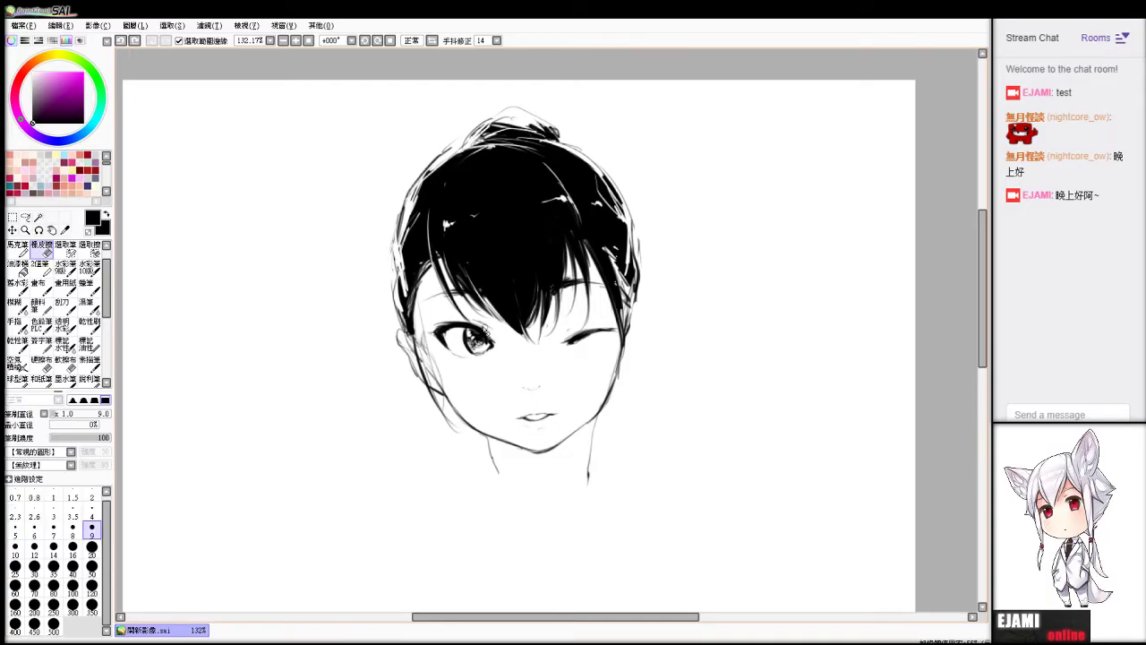
Draw the ear outline on the right side of the face, joined to the jaw, and clean up the adjoining hair edge.
{"action": "key", "text": "b"}
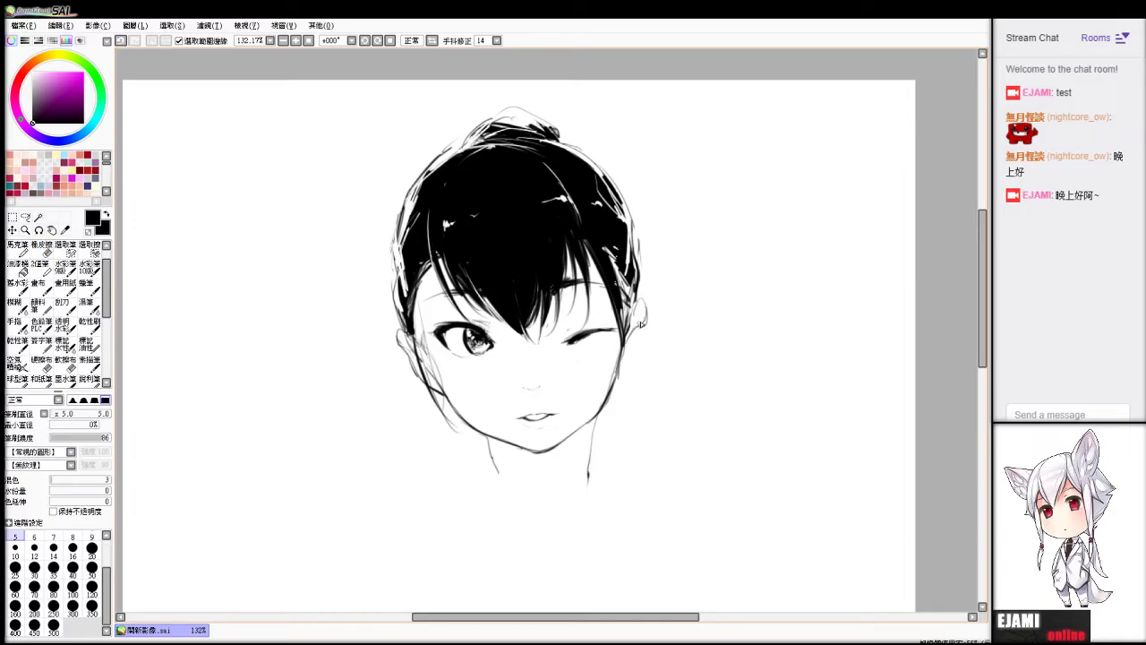
{"action": "left_click_drag", "start_coordinate": [642, 323], "coordinate": [619, 375]}
{"action": "key", "text": "e"}
{"action": "left_click_drag", "start_coordinate": [642, 321], "coordinate": [610, 257]}
{"action": "key", "text": "b"}
{"action": "key", "text": "e"}
{"action": "key", "text": "b"}
{"action": "key", "text": "ctrl+z"}
{"action": "left_click_drag", "start_coordinate": [629, 337], "coordinate": [618, 286]}
{"action": "key", "text": "e"}
{"action": "key", "text": "e"}
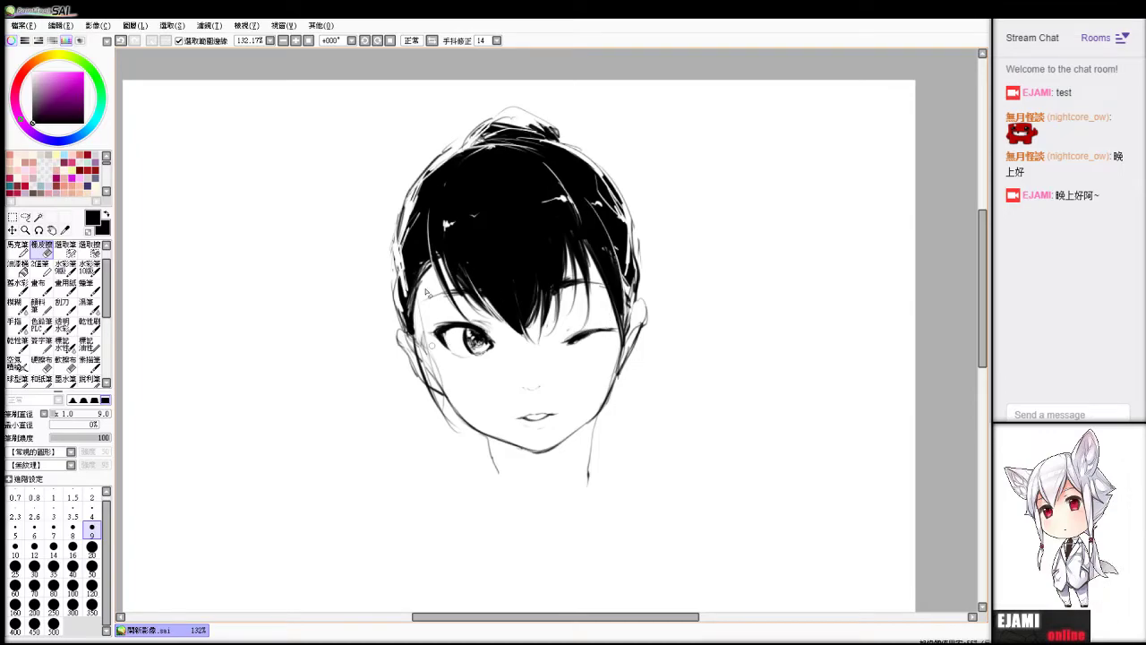
{"action": "key", "text": "b"}
{"action": "left_click_drag", "start_coordinate": [420, 276], "coordinate": [430, 378]}
{"action": "left_click_drag", "start_coordinate": [421, 271], "coordinate": [432, 398]}
{"action": "left_click_drag", "start_coordinate": [413, 283], "coordinate": [439, 434]}
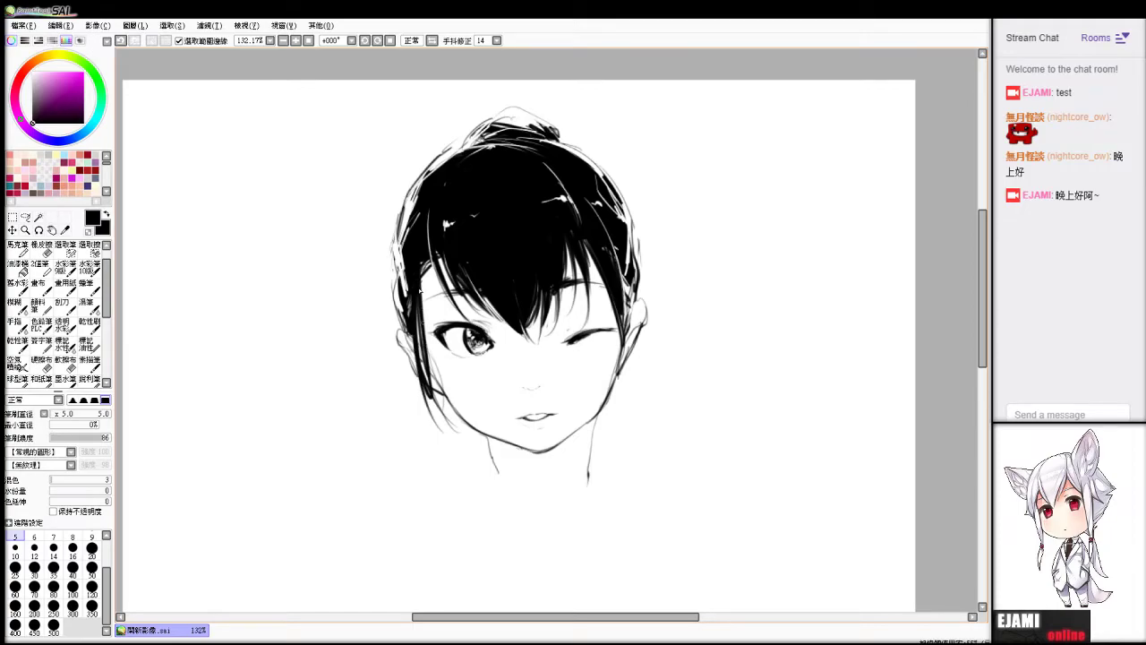
{"action": "key", "text": "ctrl+z"}
{"action": "key", "text": "ctrl+z"}
{"action": "key", "text": "ctrl+z"}
{"action": "key", "text": "ctrl+z"}
{"action": "key", "text": "ctrl+z"}
Draw a loose curved hair strand falling from the right ear to beside the jaw.
{"action": "left_click_drag", "start_coordinate": [614, 311], "coordinate": [627, 388]}
{"action": "key", "text": "ctrl+z"}
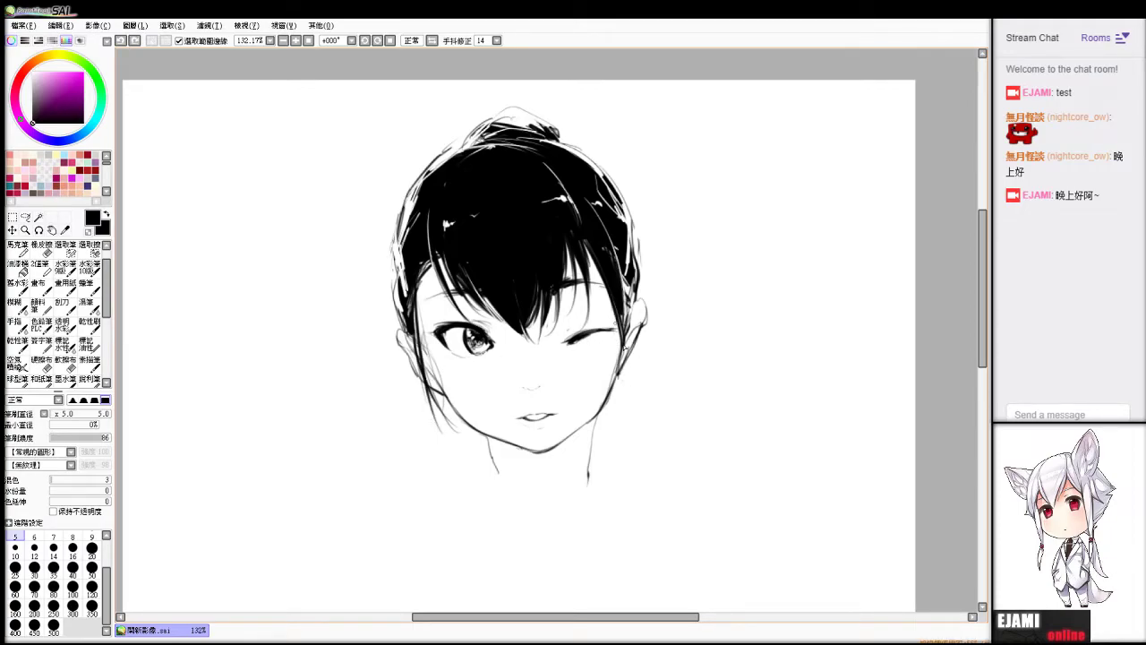
{"action": "mouse_move", "coordinate": [622, 322]}
{"action": "left_mouse_down"}
{"action": "mouse_move", "coordinate": [615, 403]}
{"action": "mouse_move", "coordinate": [641, 394]}
{"action": "mouse_move", "coordinate": [642, 365]}
{"action": "left_mouse_up"}
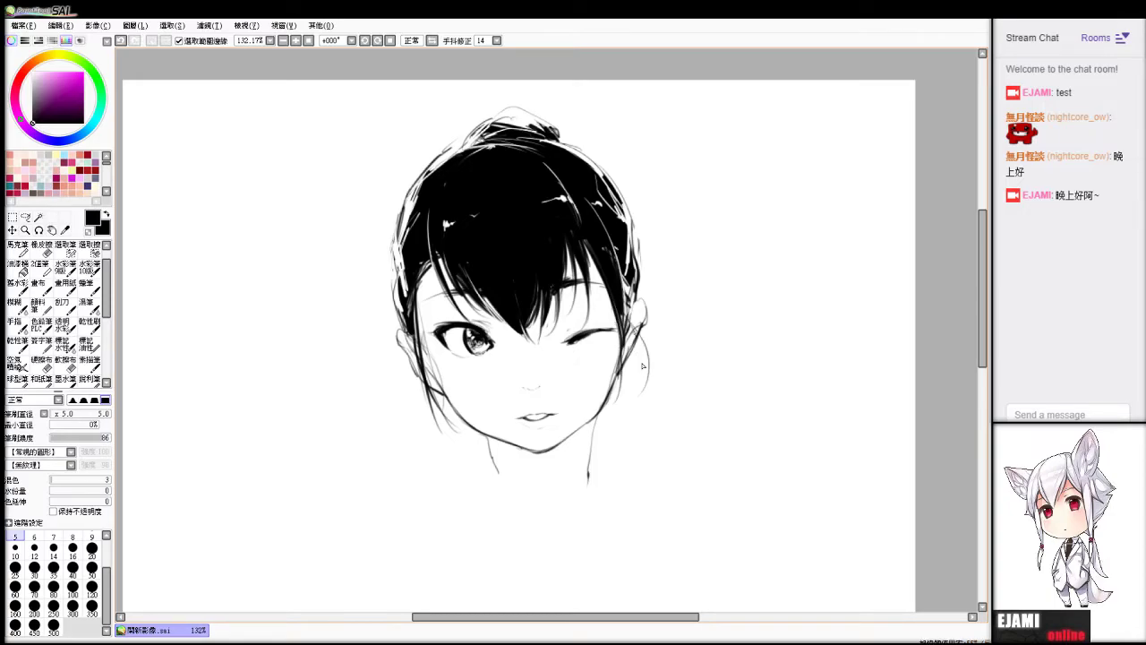
{"action": "left_click_drag", "start_coordinate": [637, 310], "coordinate": [648, 378]}
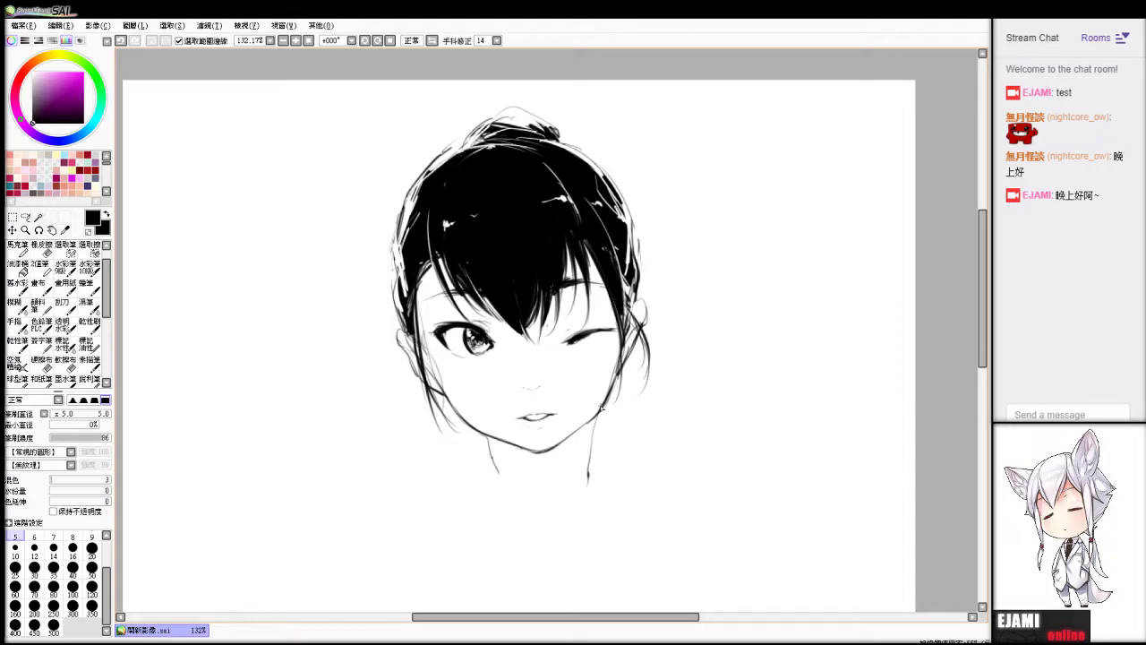
Draw long thin sidelock strands from the left temple down past the jaw.
{"action": "left_click_drag", "start_coordinate": [415, 333], "coordinate": [430, 405]}
{"action": "key", "text": "ctrl+z"}
{"action": "left_click_drag", "start_coordinate": [409, 326], "coordinate": [414, 407]}
{"action": "left_click_drag", "start_coordinate": [417, 311], "coordinate": [452, 437]}
{"action": "key", "text": "ctrl+z"}
{"action": "left_click_drag", "start_coordinate": [420, 317], "coordinate": [434, 459]}
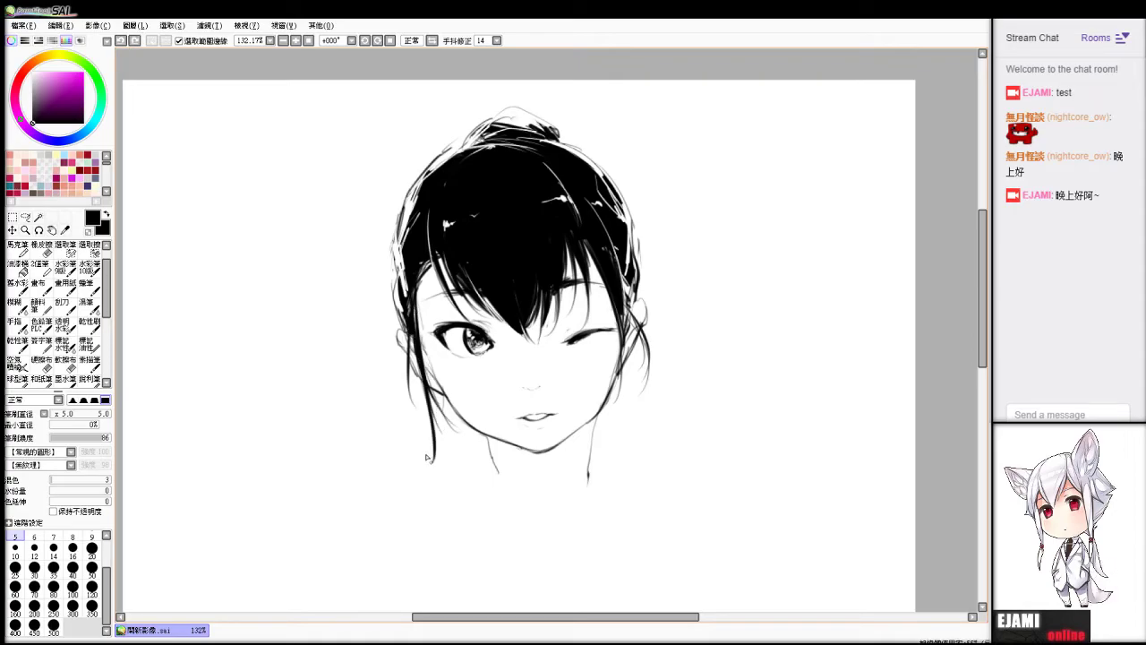
Thicken the left sidelock into a solid black lock with a pointed, curved tip below the jaw.
{"action": "left_click_drag", "start_coordinate": [412, 288], "coordinate": [439, 464]}
{"action": "left_click_drag", "start_coordinate": [421, 339], "coordinate": [437, 426]}
{"action": "left_click_drag", "start_coordinate": [420, 309], "coordinate": [453, 477]}
{"action": "left_click_drag", "start_coordinate": [435, 408], "coordinate": [439, 487]}
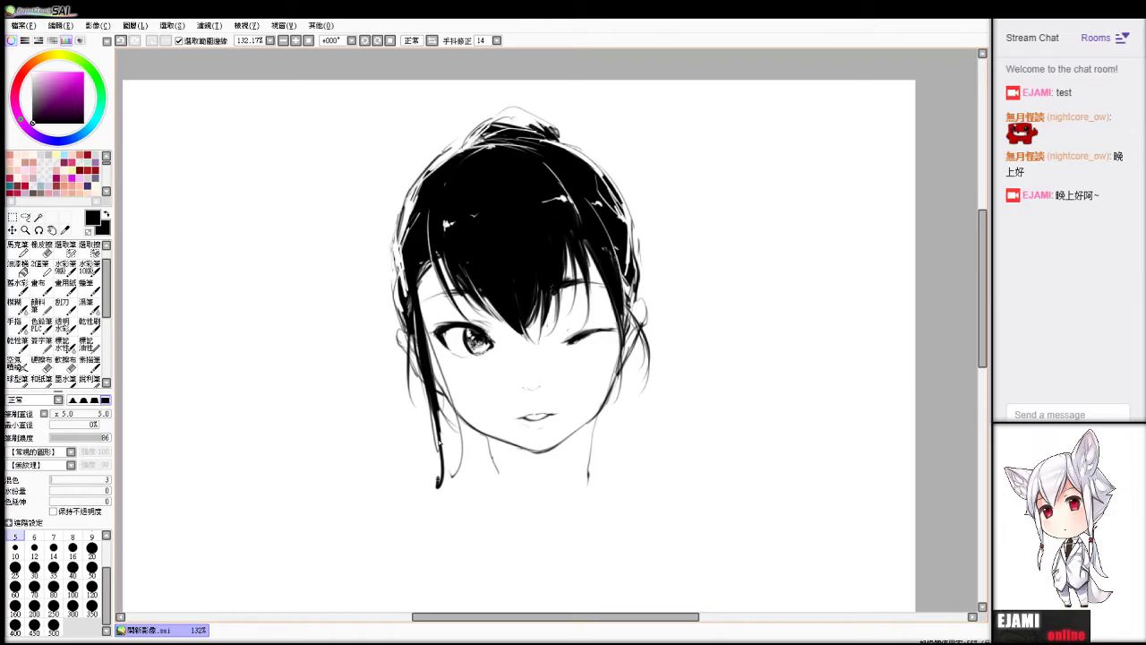
{"action": "left_click_drag", "start_coordinate": [437, 393], "coordinate": [439, 484]}
{"action": "left_click_drag", "start_coordinate": [419, 360], "coordinate": [434, 473]}
{"action": "left_click_drag", "start_coordinate": [432, 411], "coordinate": [424, 498]}
{"action": "left_click_drag", "start_coordinate": [420, 376], "coordinate": [439, 471]}
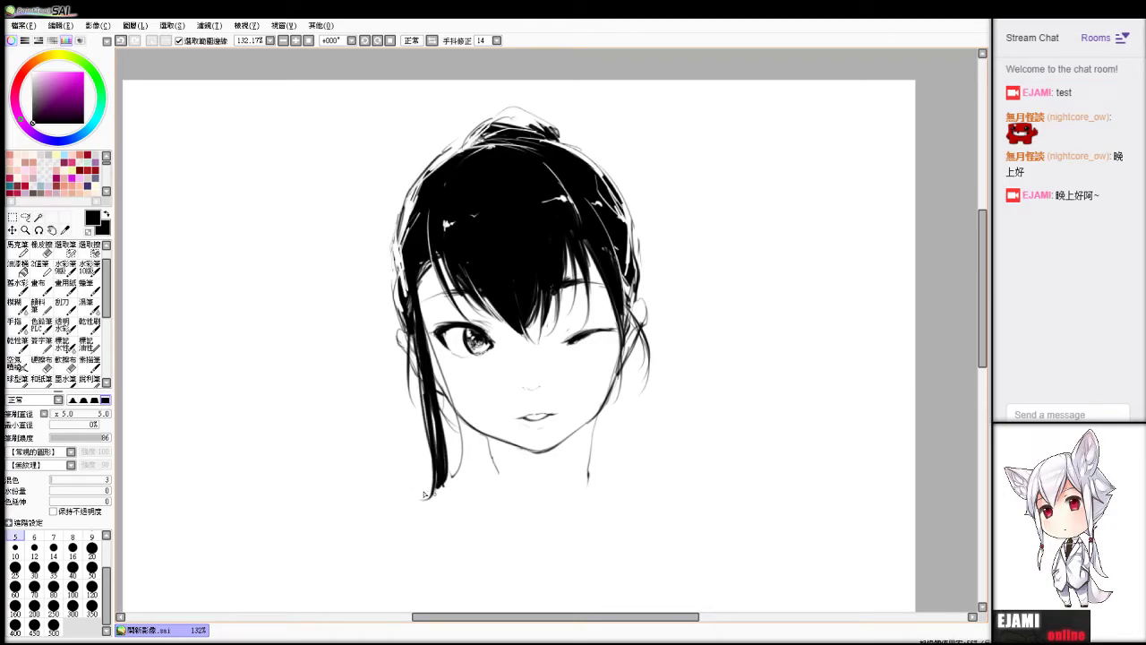
Darken the sidelock's root at the left temple and add dark strokes in the right fringe gap.
{"action": "mouse_move", "coordinate": [421, 265]}
{"action": "left_mouse_down"}
{"action": "mouse_move", "coordinate": [428, 355]}
{"action": "mouse_move", "coordinate": [421, 304]}
{"action": "left_mouse_up"}
{"action": "left_click_drag", "start_coordinate": [419, 279], "coordinate": [424, 326]}
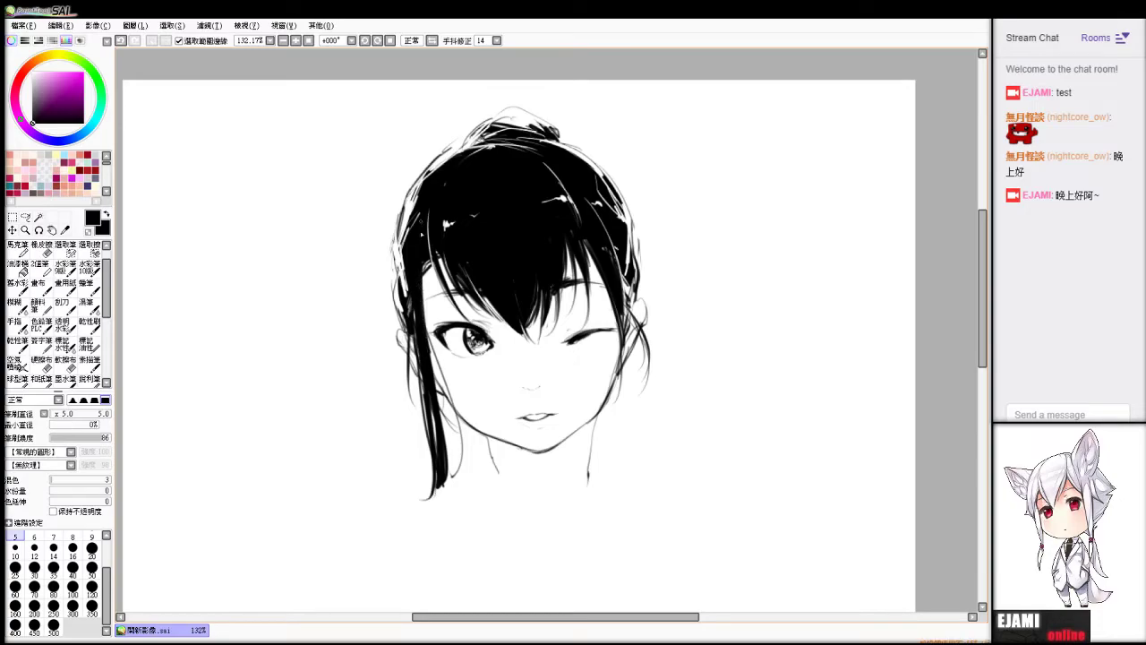
{"action": "key", "text": "e"}
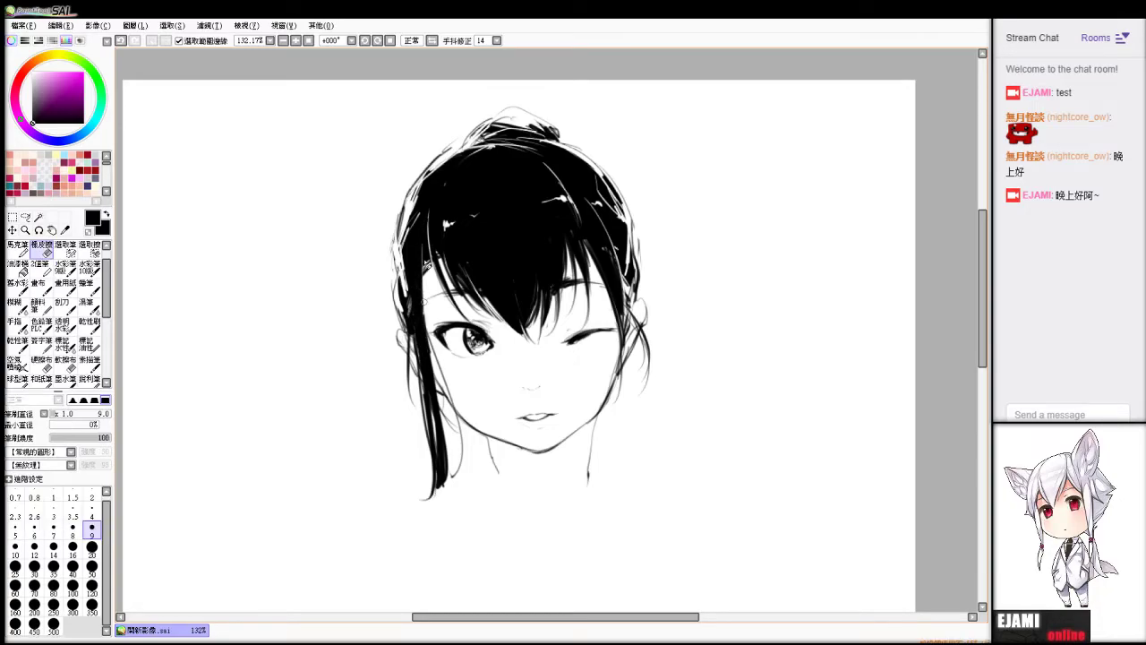
{"action": "key", "text": "b"}
{"action": "key", "text": "e"}
{"action": "key", "text": "b"}
{"action": "left_click_drag", "start_coordinate": [565, 256], "coordinate": [576, 252]}
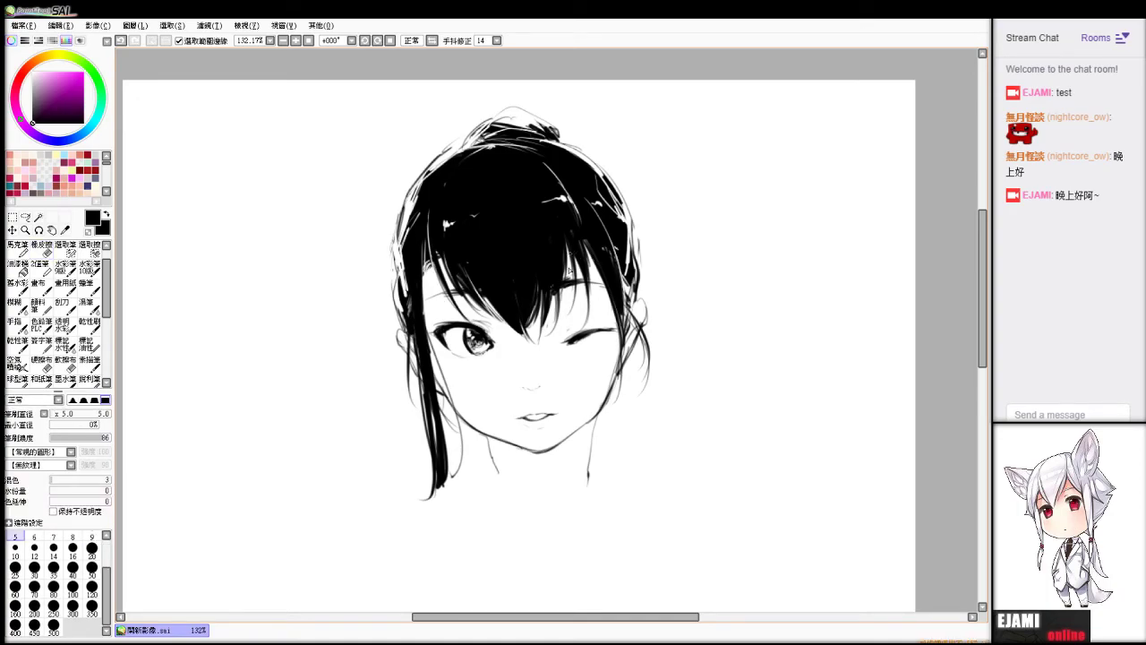
Erase thin curved highlight lines running down the left part of the black hair toward the fringe.
{"action": "key", "text": "e"}
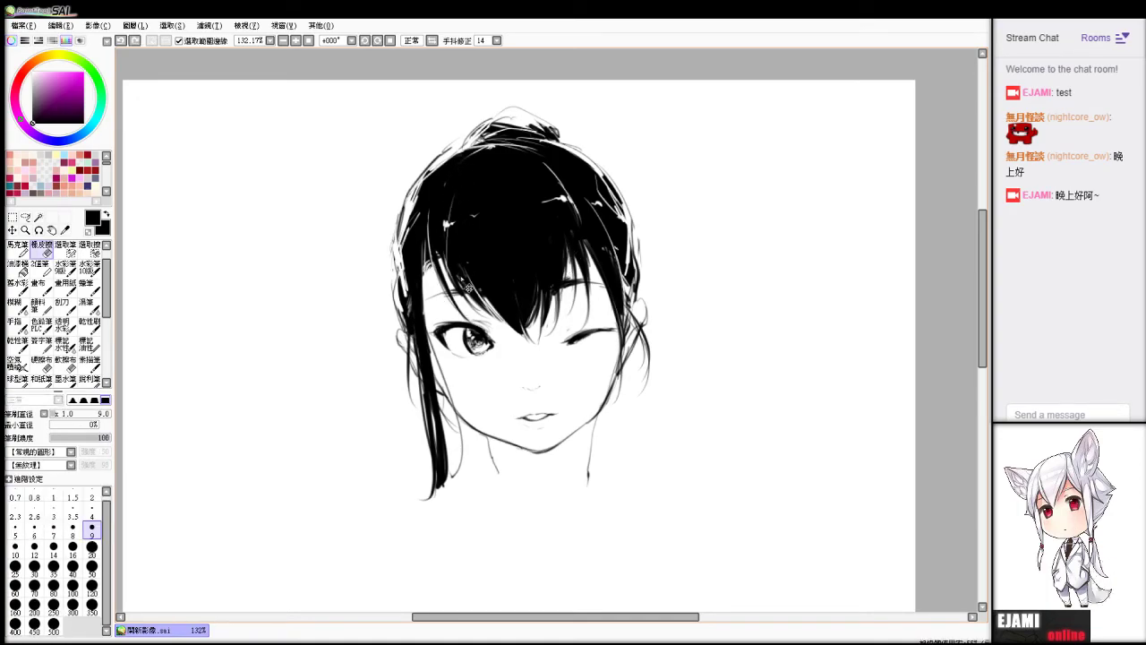
{"action": "left_click_drag", "start_coordinate": [444, 252], "coordinate": [455, 181]}
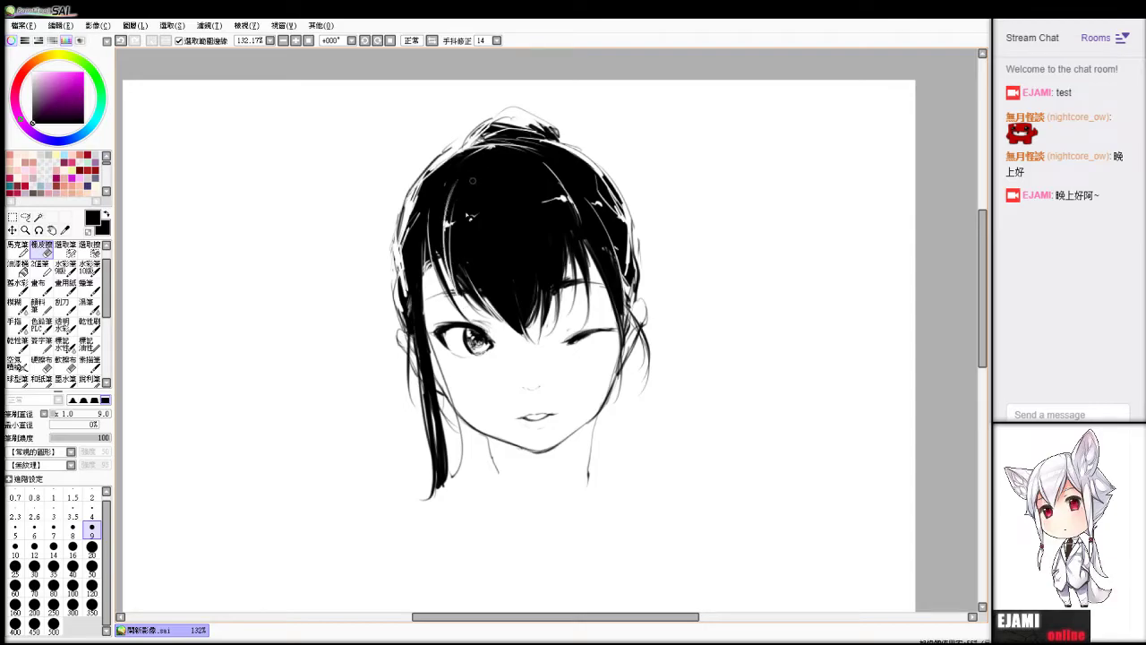
{"action": "left_click_drag", "start_coordinate": [434, 229], "coordinate": [441, 244]}
{"action": "key", "text": "ctrl+z"}
{"action": "key", "text": "n"}
{"action": "key", "text": "e"}
{"action": "key", "text": "b"}
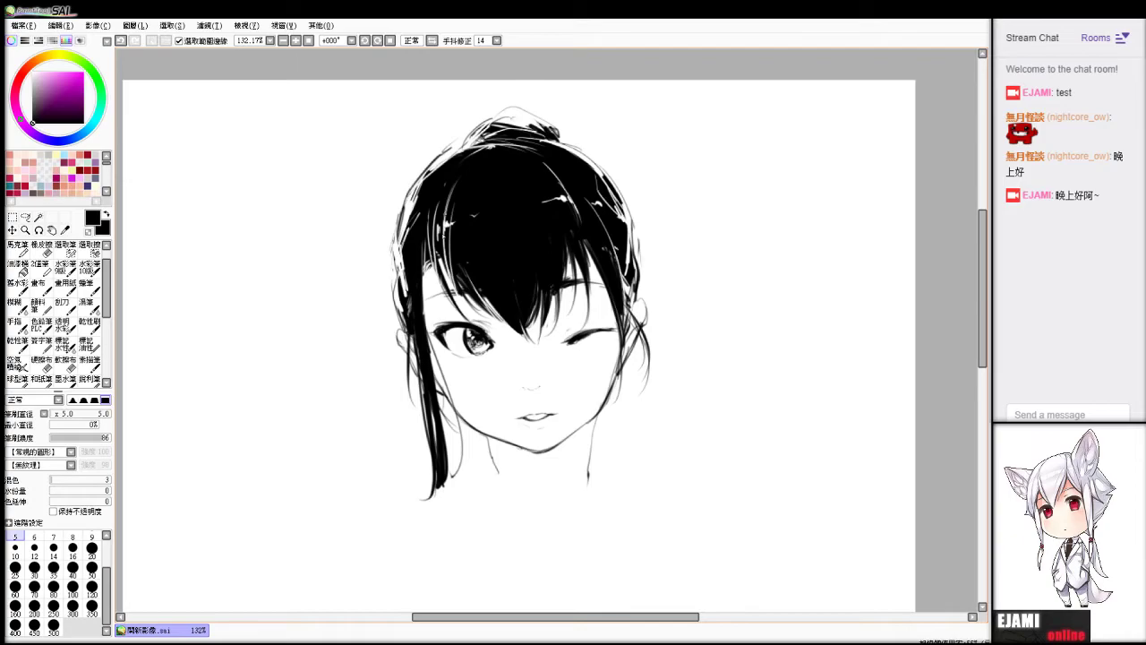
{"action": "key", "text": "e"}
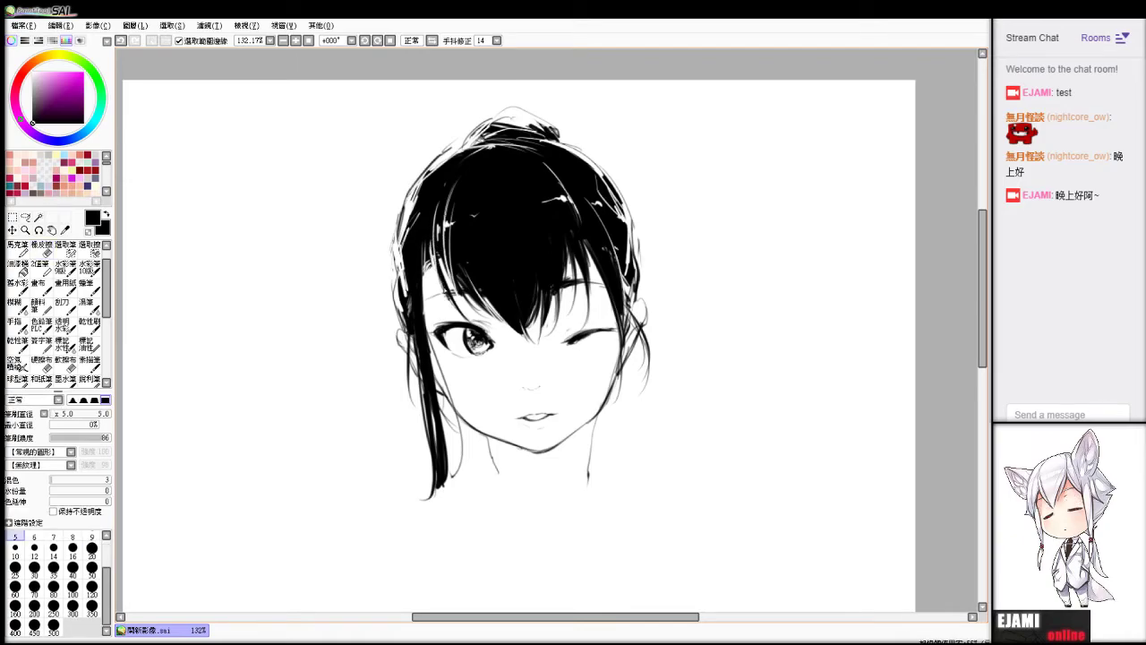
{"action": "key", "text": "b"}
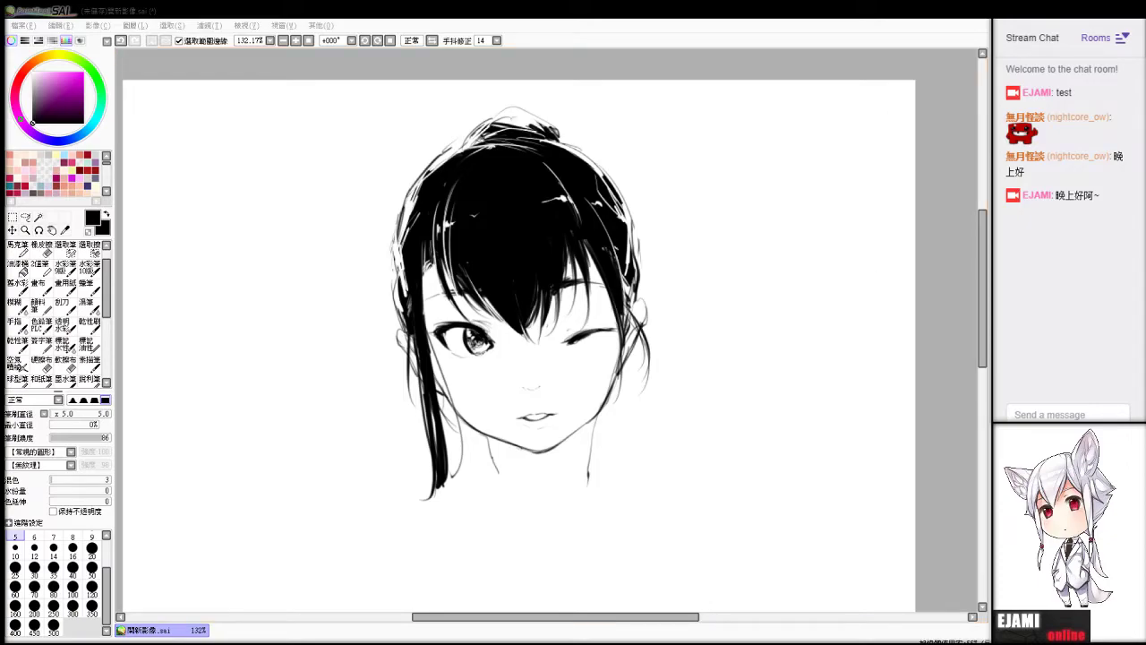
{"action": "left_click", "coordinate": [504, 398]}
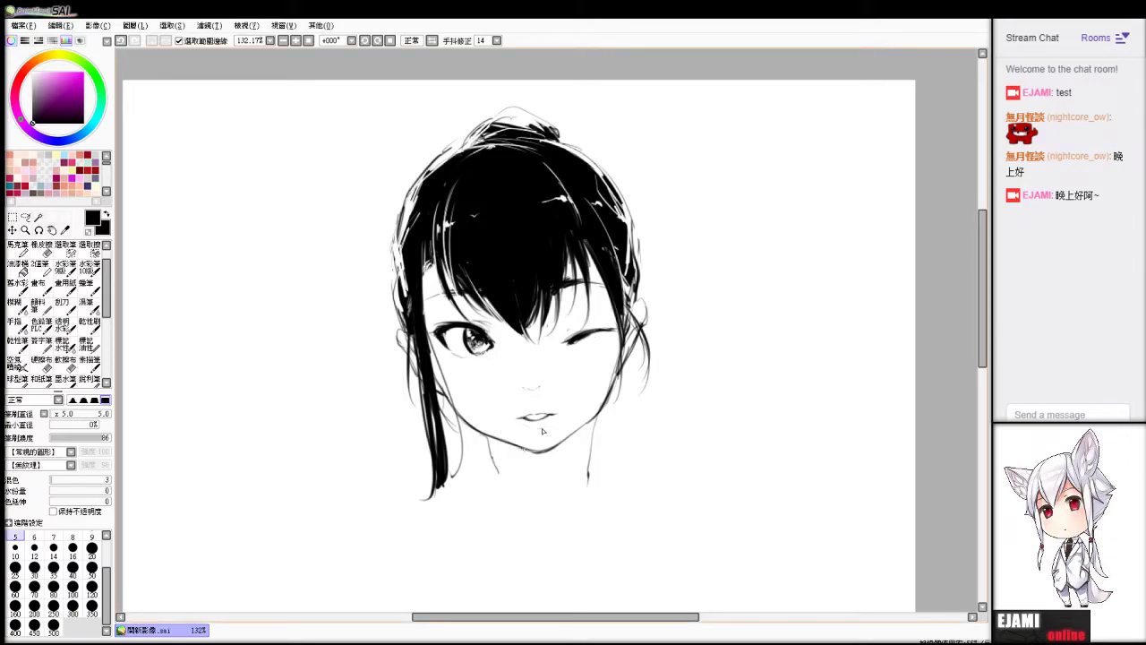
{"action": "left_click_drag", "start_coordinate": [619, 324], "coordinate": [613, 459]}
{"action": "key", "text": "ctrl+z"}
{"action": "left_click_drag", "start_coordinate": [619, 323], "coordinate": [621, 468]}
{"action": "left_click_drag", "start_coordinate": [615, 403], "coordinate": [621, 469]}
{"action": "key", "text": "ctrl+z"}
{"action": "key", "text": "ctrl+z"}
Outline the right side of the raised tuft on the crown with a curved black stroke.
{"action": "left_click_drag", "start_coordinate": [525, 110], "coordinate": [580, 148]}
{"action": "key", "text": "e"}
{"action": "key", "text": "e"}
{"action": "key", "text": "e"}
{"action": "key", "text": "e"}
{"action": "left_click_drag", "start_coordinate": [399, 235], "coordinate": [251, 414]}
{"action": "key", "text": "ctrl+z"}
{"action": "left_click_drag", "start_coordinate": [368, 255], "coordinate": [262, 462]}
{"action": "key", "text": "ctrl+z"}
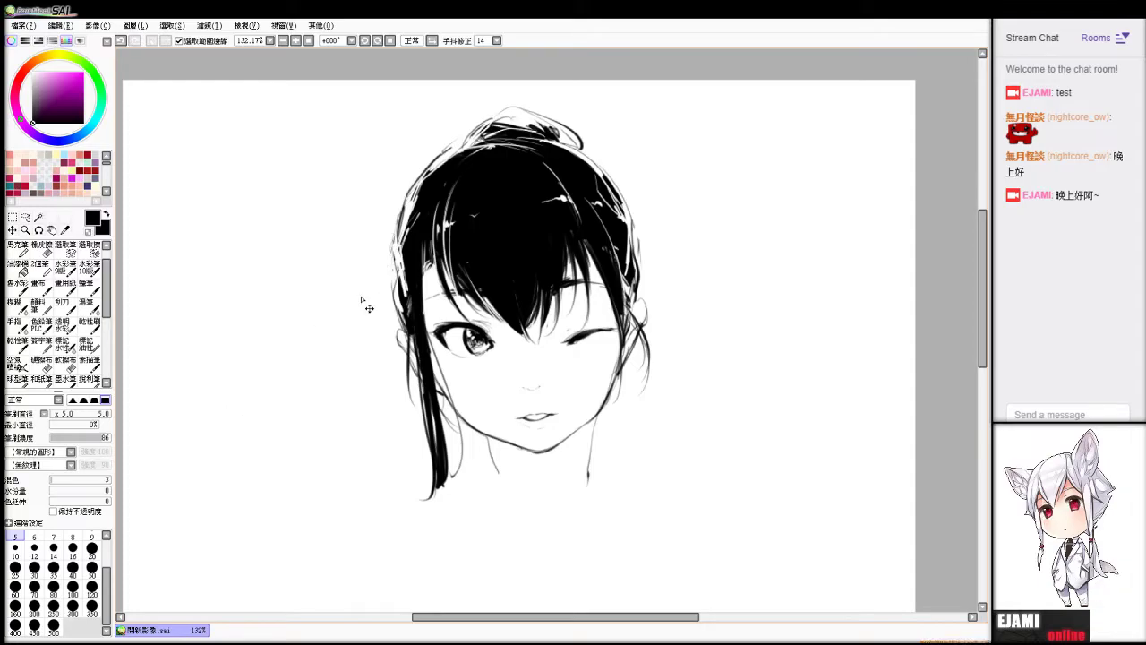
Sketch a flowing ponytail outline from behind the head's left side, sweeping down into several curved, separate tips.
{"action": "mouse_move", "coordinate": [391, 265]}
{"action": "left_mouse_down"}
{"action": "mouse_move", "coordinate": [290, 471]}
{"action": "mouse_move", "coordinate": [325, 332]}
{"action": "mouse_move", "coordinate": [245, 461]}
{"action": "left_mouse_up"}
{"action": "left_click_drag", "start_coordinate": [248, 398], "coordinate": [259, 476]}
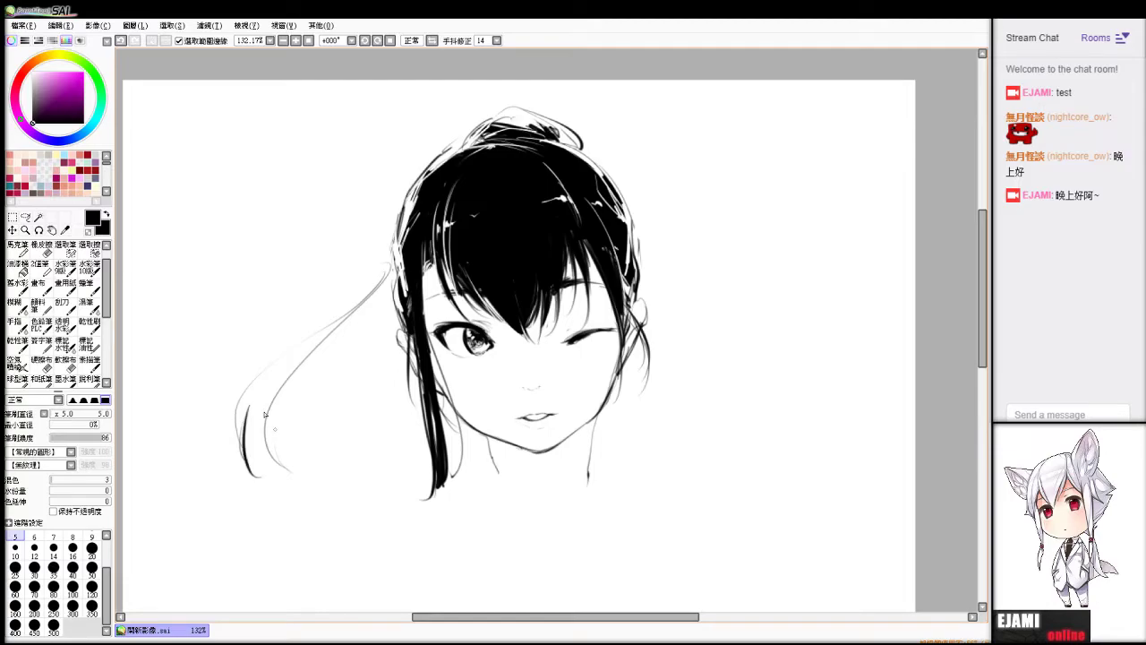
{"action": "mouse_move", "coordinate": [294, 357]}
{"action": "left_mouse_down"}
{"action": "mouse_move", "coordinate": [333, 528]}
{"action": "mouse_move", "coordinate": [409, 363]}
{"action": "left_mouse_up"}
{"action": "key", "text": "ctrl+z"}
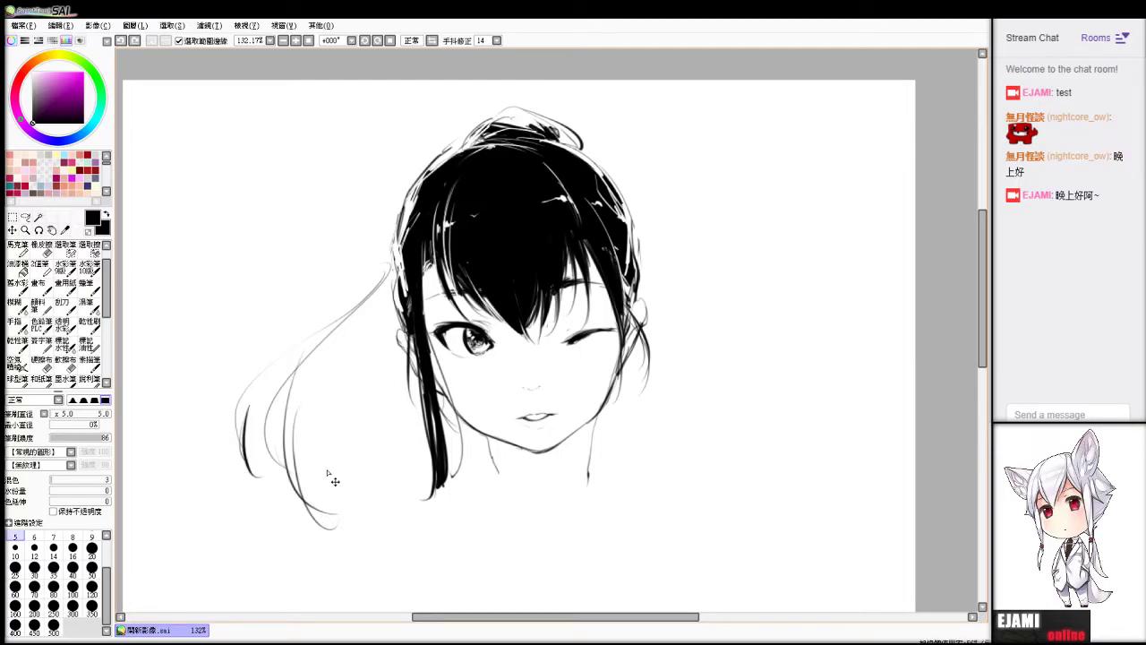
{"action": "left_click_drag", "start_coordinate": [383, 517], "coordinate": [412, 363]}
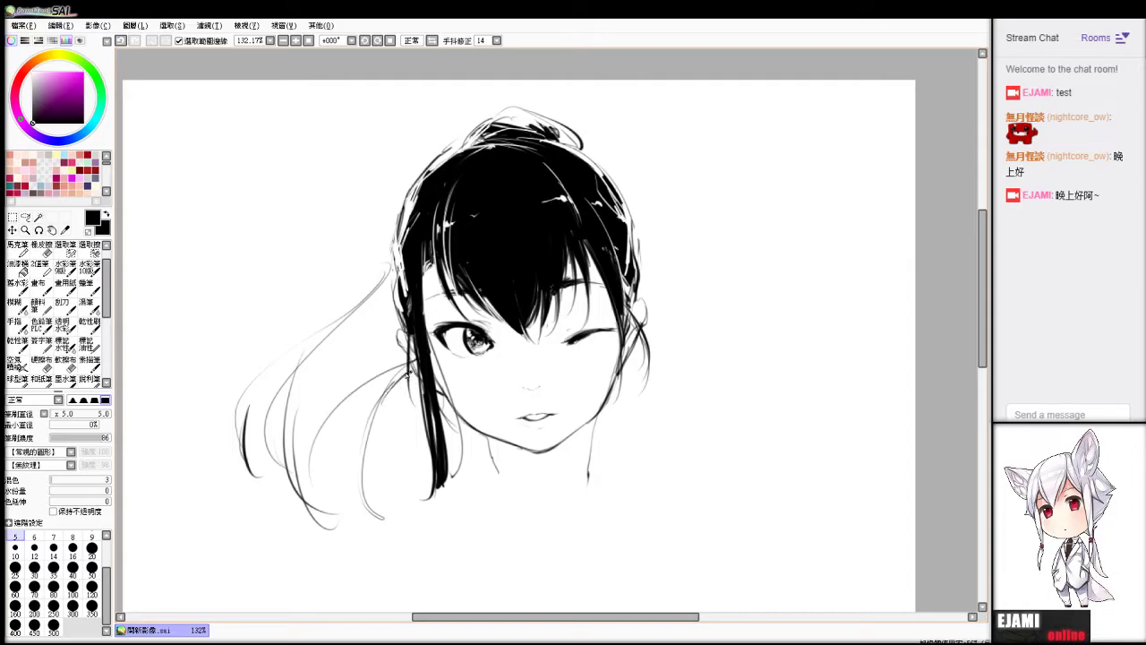
{"action": "left_click_drag", "start_coordinate": [377, 284], "coordinate": [400, 277]}
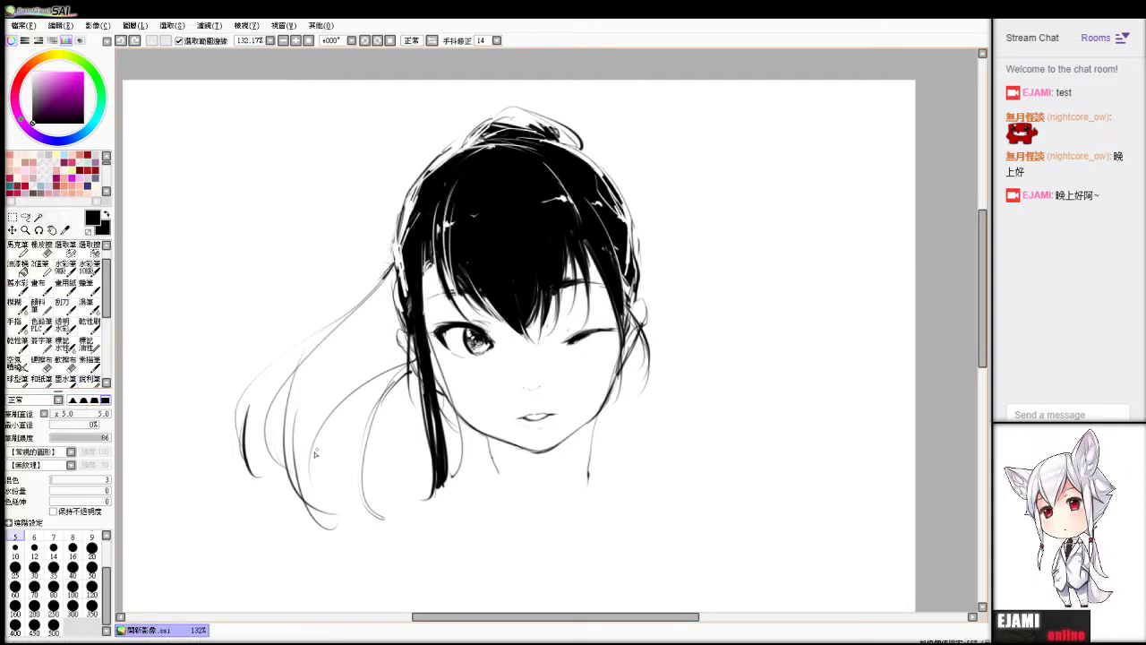
Fill the main enclosed section of the ponytail with black.
{"action": "key", "text": "g"}
{"action": "left_click", "coordinate": [338, 371]}
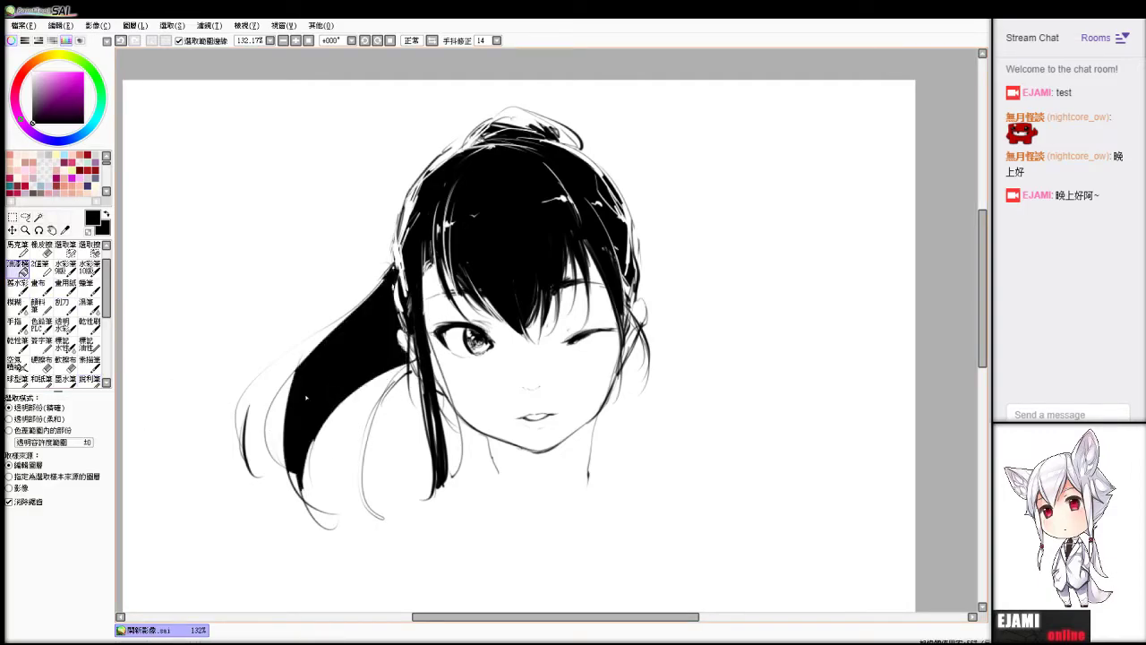
Draw a curved strand and a wispy tip beside the ponytail's outer edge, and fill the strand with black.
{"action": "key", "text": "b"}
{"action": "left_click_drag", "start_coordinate": [254, 422], "coordinate": [326, 495]}
{"action": "key", "text": "e"}
{"action": "left_click_drag", "start_coordinate": [310, 351], "coordinate": [295, 454]}
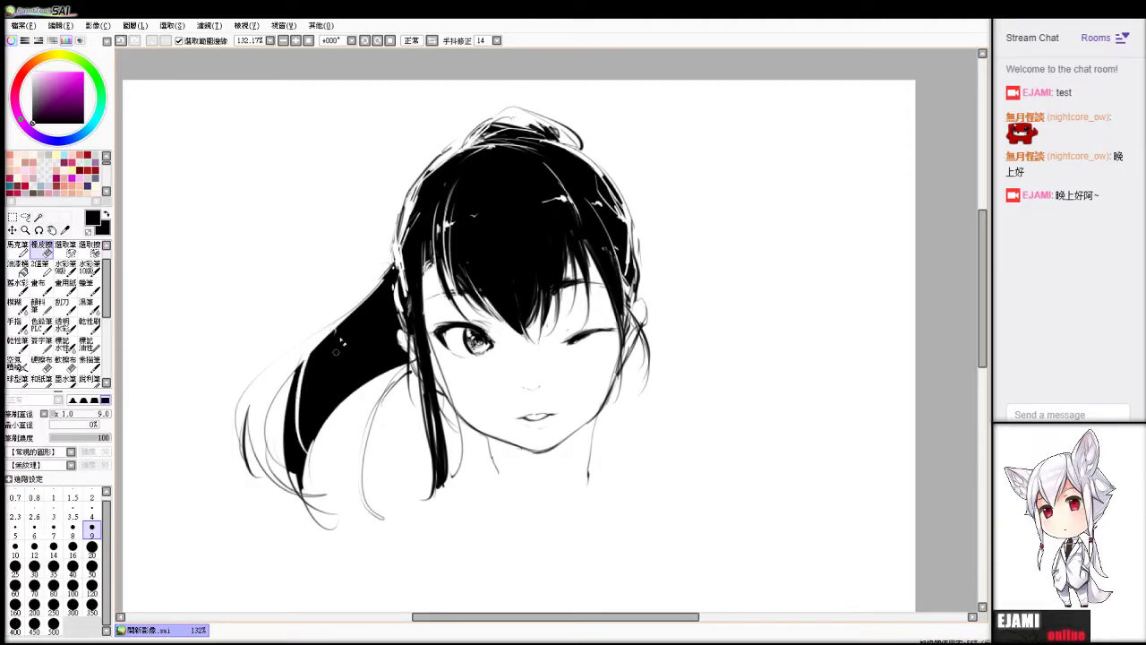
{"action": "key", "text": "ctrl+z"}
{"action": "left_click_drag", "start_coordinate": [313, 348], "coordinate": [285, 416]}
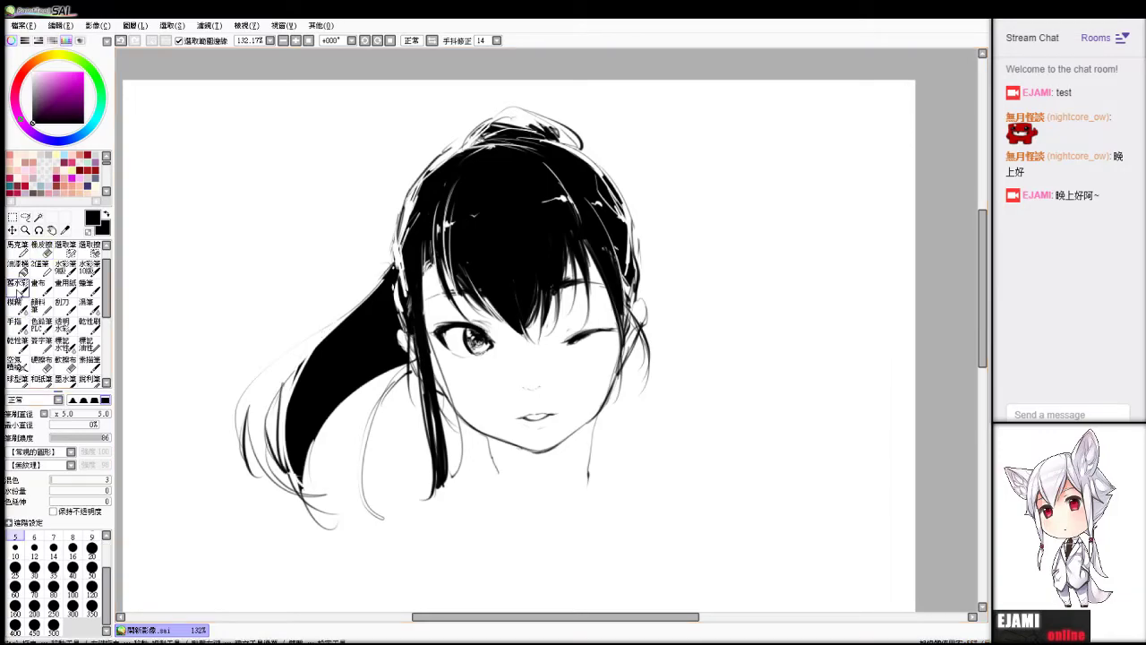
{"action": "left_click", "coordinate": [17, 266]}
{"action": "left_click", "coordinate": [281, 423]}
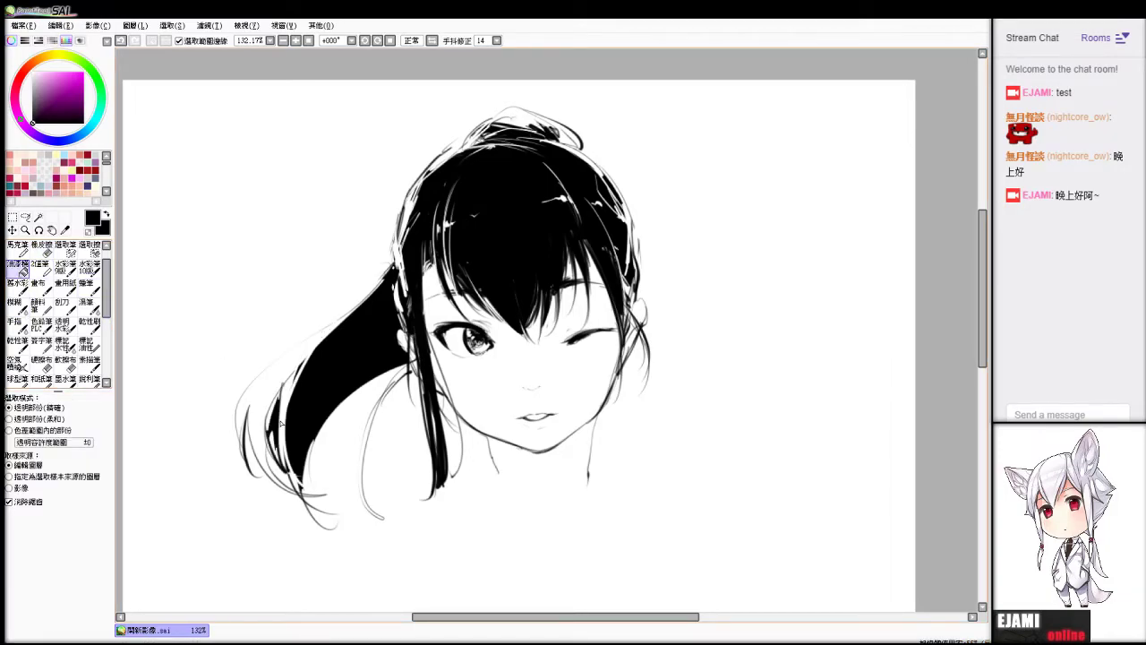
Erase thin curved highlight lines between the ponytail's outer strand and main mass, and along its upper edge to the root.
{"action": "key", "text": "e"}
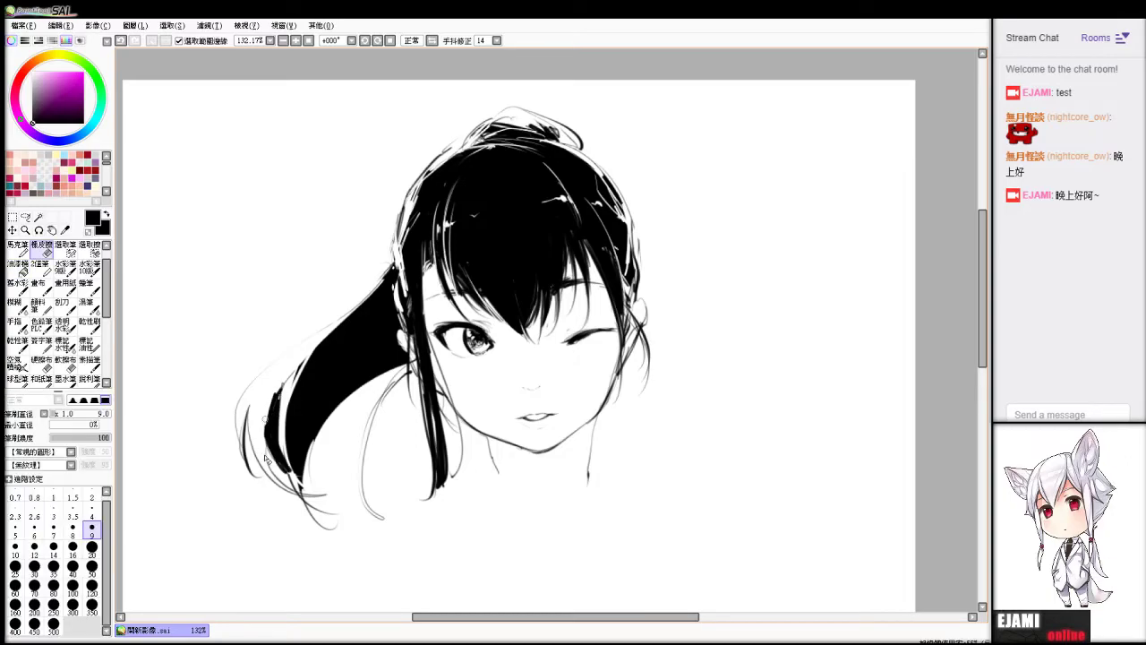
{"action": "left_click_drag", "start_coordinate": [303, 465], "coordinate": [284, 391]}
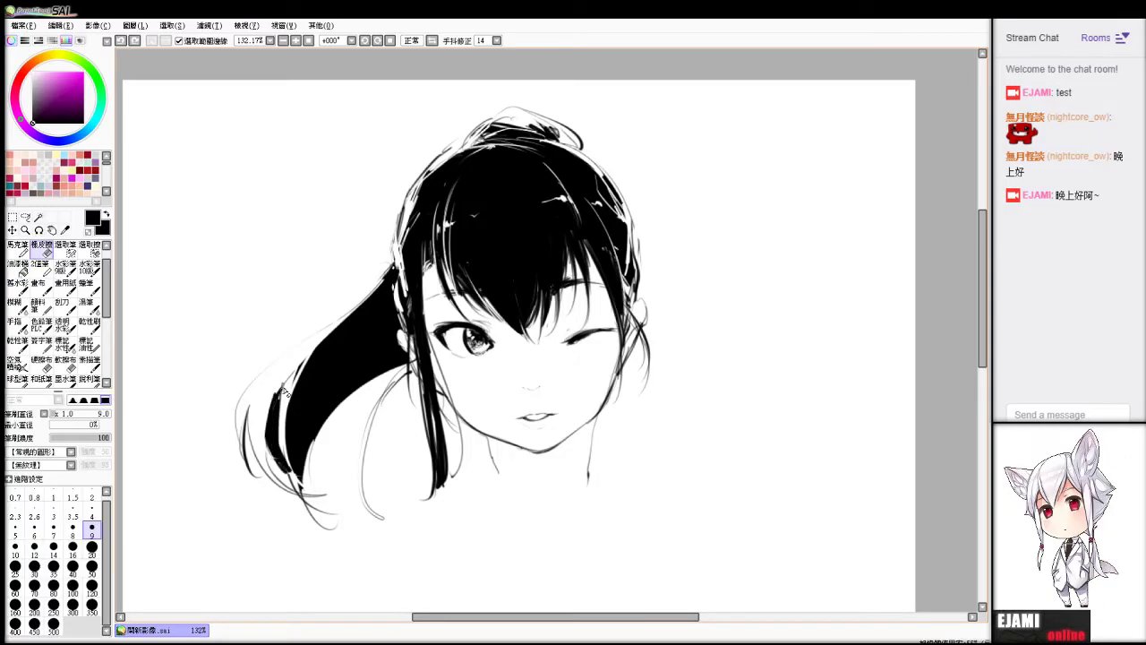
{"action": "key", "text": "b"}
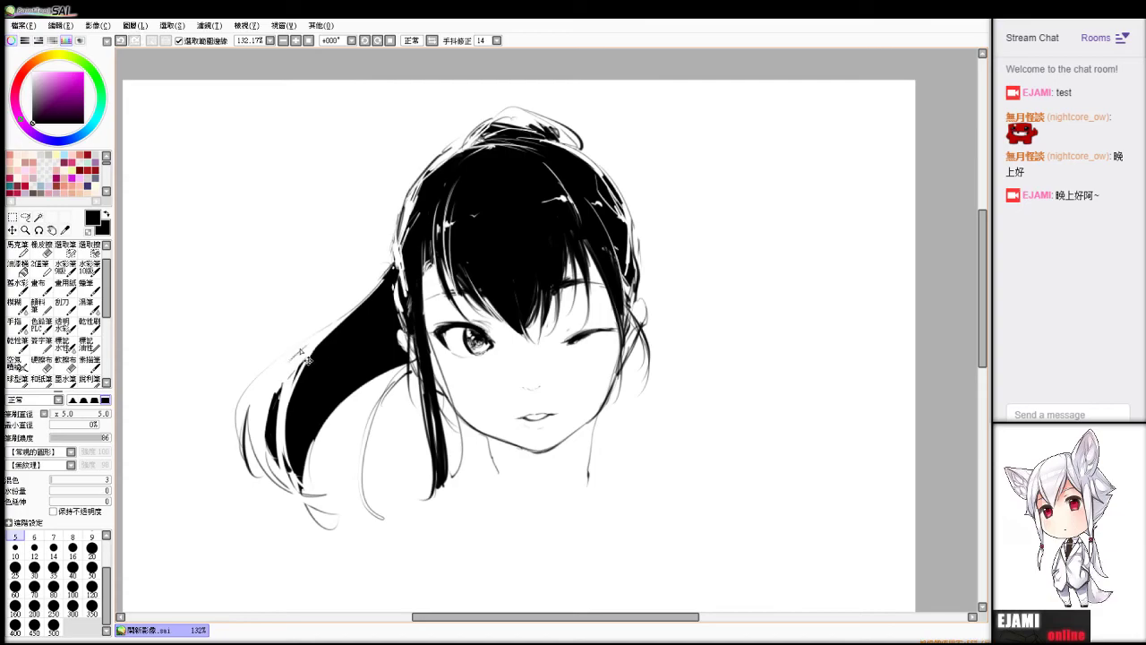
{"action": "key", "text": "e"}
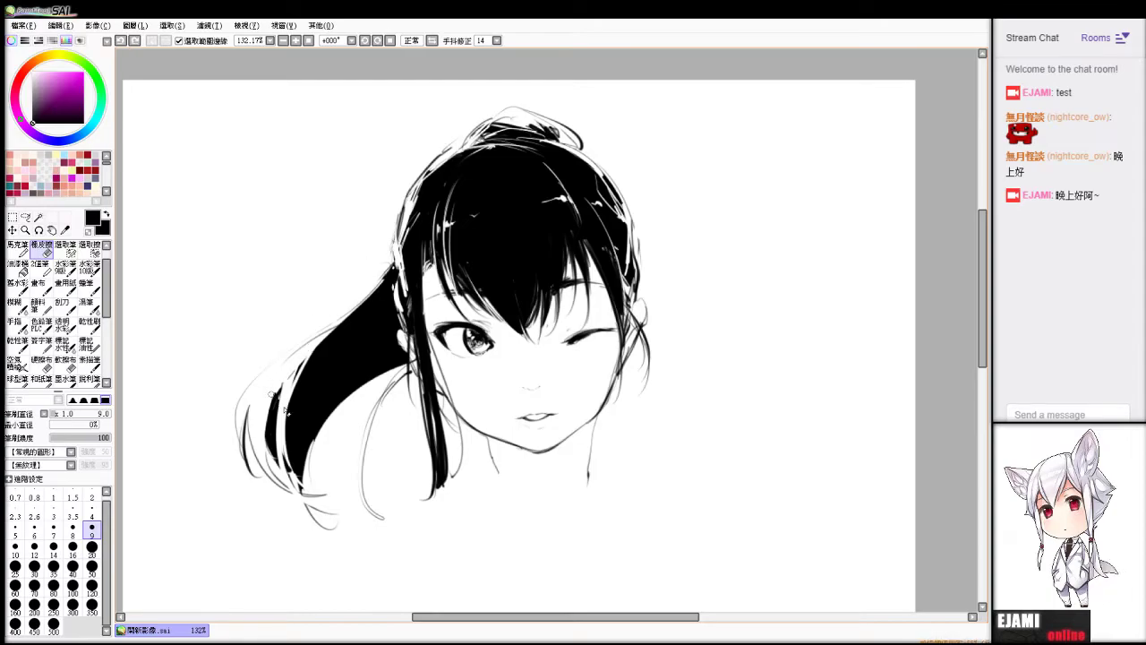
{"action": "left_click_drag", "start_coordinate": [300, 360], "coordinate": [392, 310]}
{"action": "key", "text": "ctrl+z"}
{"action": "left_click_drag", "start_coordinate": [293, 382], "coordinate": [391, 269]}
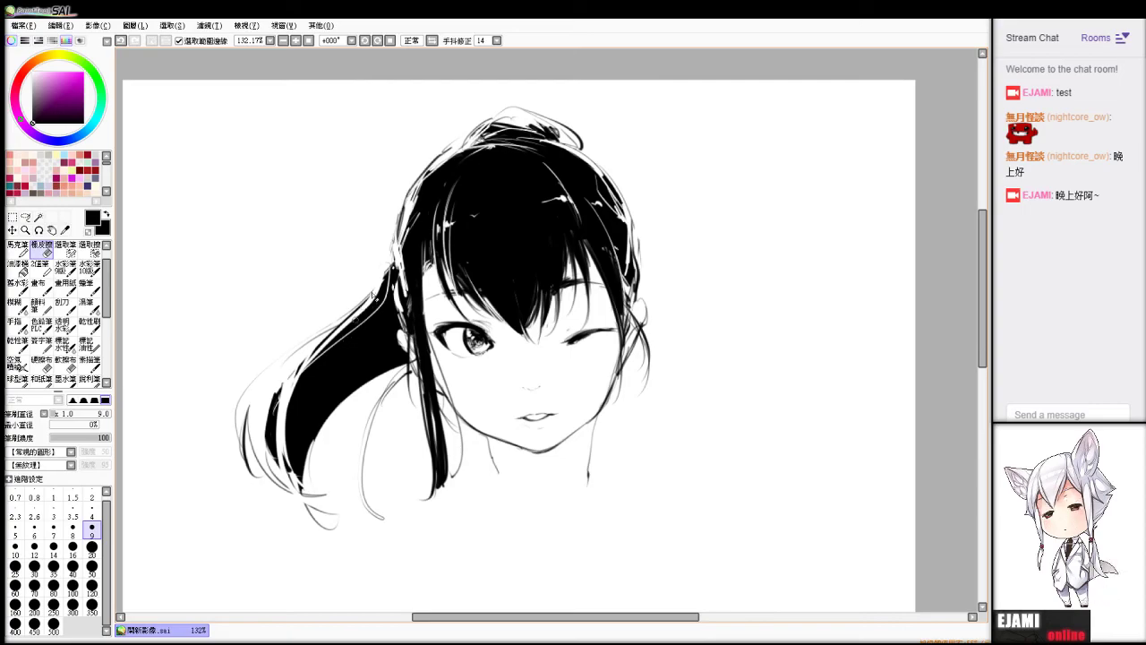
Refine the ponytail's root behind the head with short black flyaway strokes and erased slivers.
{"action": "key", "text": "v"}
{"action": "left_click_drag", "start_coordinate": [353, 308], "coordinate": [388, 254]}
{"action": "key", "text": "ctrl+z"}
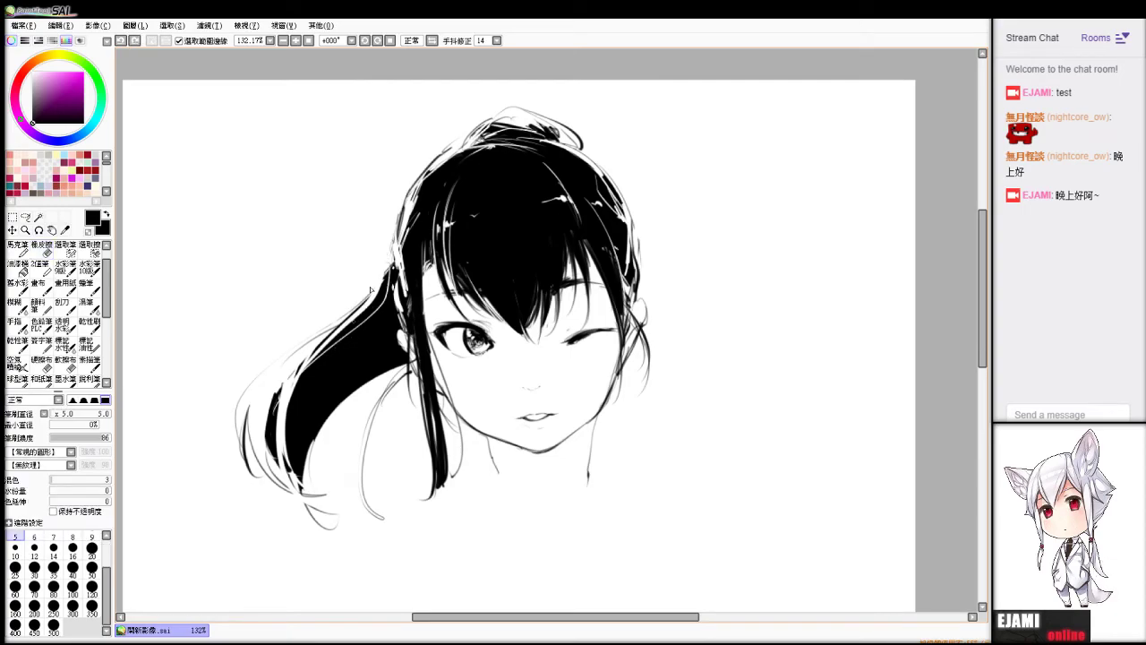
{"action": "left_click_drag", "start_coordinate": [370, 291], "coordinate": [392, 251]}
{"action": "key", "text": "e"}
{"action": "left_click_drag", "start_coordinate": [317, 362], "coordinate": [383, 276]}
{"action": "key", "text": "ctrl+z"}
{"action": "key", "text": "b"}
{"action": "key", "text": "e"}
{"action": "left_click_drag", "start_coordinate": [375, 295], "coordinate": [396, 240]}
{"action": "key", "text": "b"}
{"action": "key", "text": "e"}
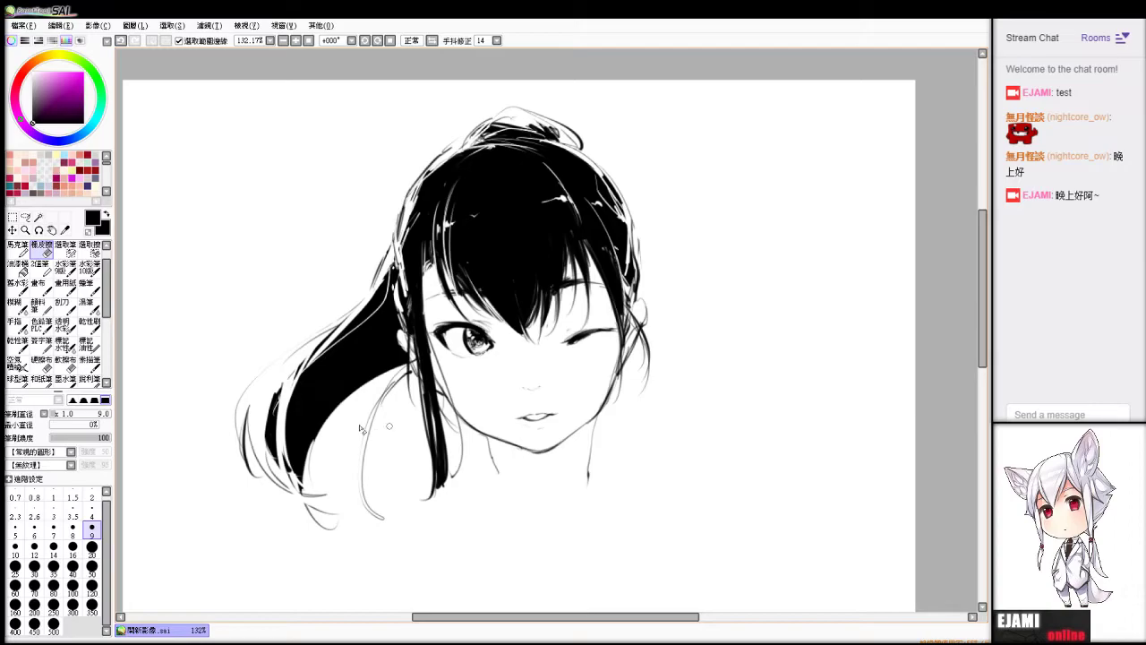
Rework the jawline from the left cheek through the chin to the right cheek, and touch up the mouth's left corner.
{"action": "key", "text": "b"}
{"action": "left_click_drag", "start_coordinate": [521, 418], "coordinate": [530, 422]}
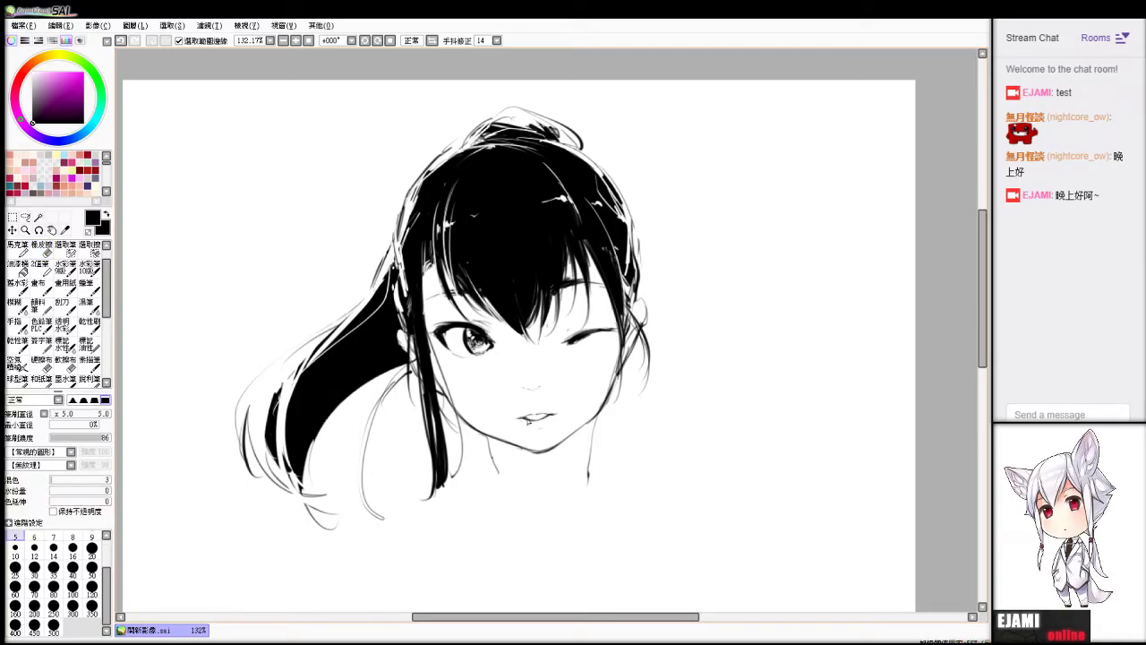
{"action": "left_click_drag", "start_coordinate": [440, 392], "coordinate": [499, 447]}
{"action": "key", "text": "ctrl+z"}
{"action": "key", "text": "e"}
{"action": "key", "text": "b"}
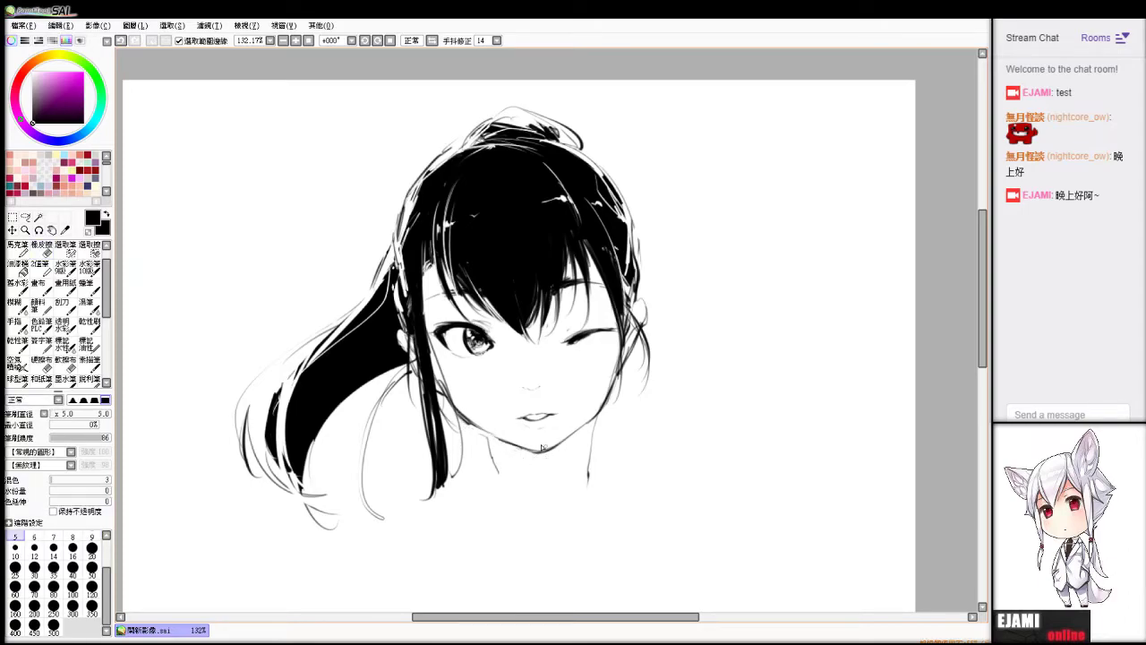
{"action": "left_click_drag", "start_coordinate": [461, 419], "coordinate": [502, 442]}
{"action": "key", "text": "ctrl+z"}
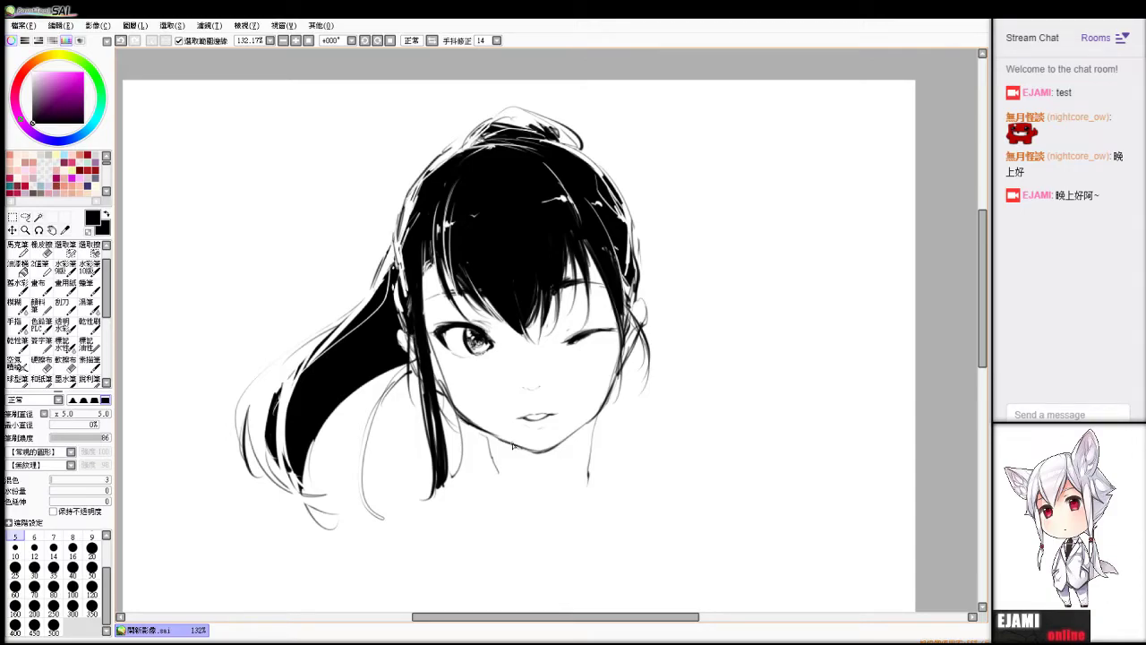
{"action": "left_click_drag", "start_coordinate": [568, 438], "coordinate": [620, 384]}
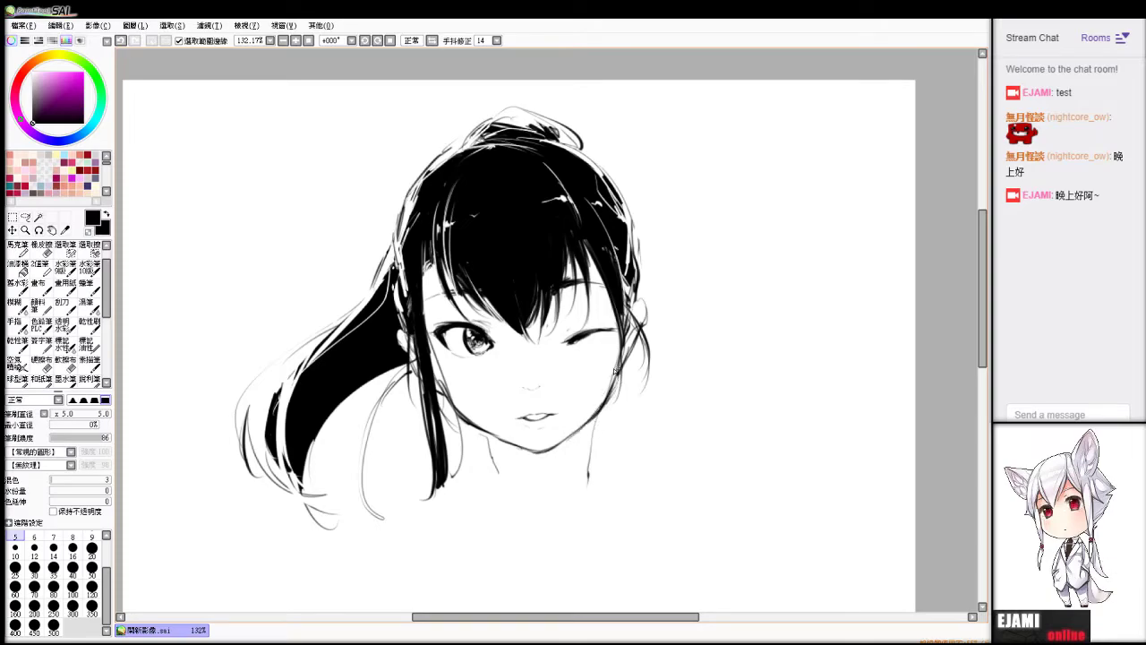
{"action": "key", "text": "e"}
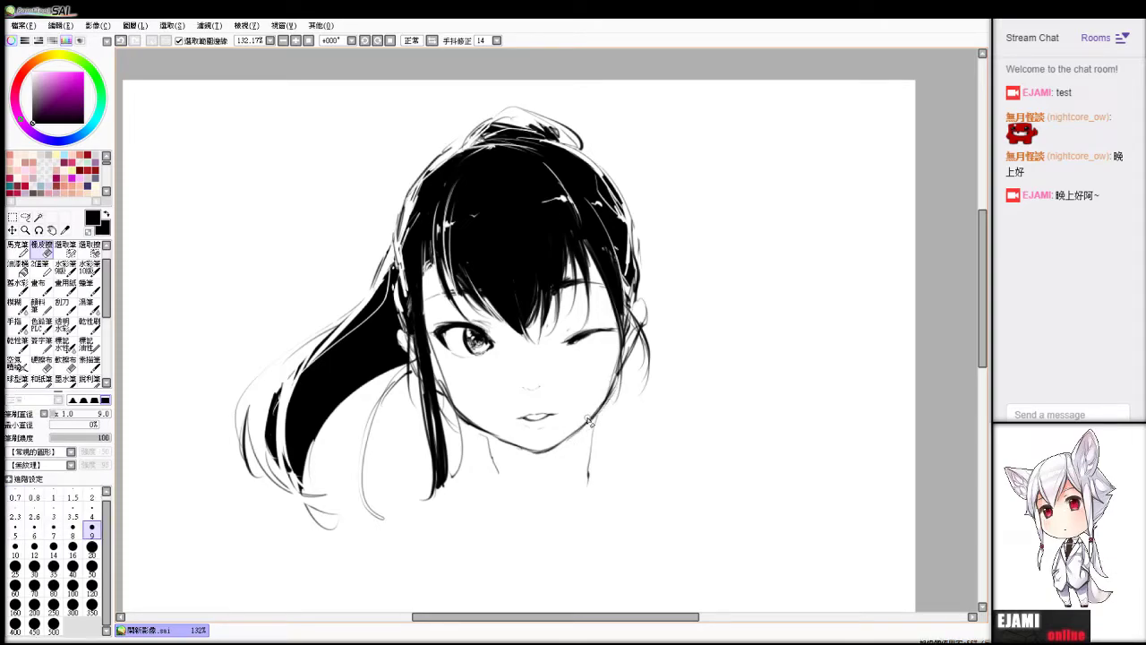
Try redrawing the left neck line downward from beneath the jaw.
{"action": "key", "text": "n"}
{"action": "left_click_drag", "start_coordinate": [484, 437], "coordinate": [508, 518]}
{"action": "key", "text": "ctrl+z"}
{"action": "left_click_drag", "start_coordinate": [485, 436], "coordinate": [496, 494]}
{"action": "key", "text": "ctrl+z"}
{"action": "key", "text": "e"}
{"action": "key", "text": "b"}
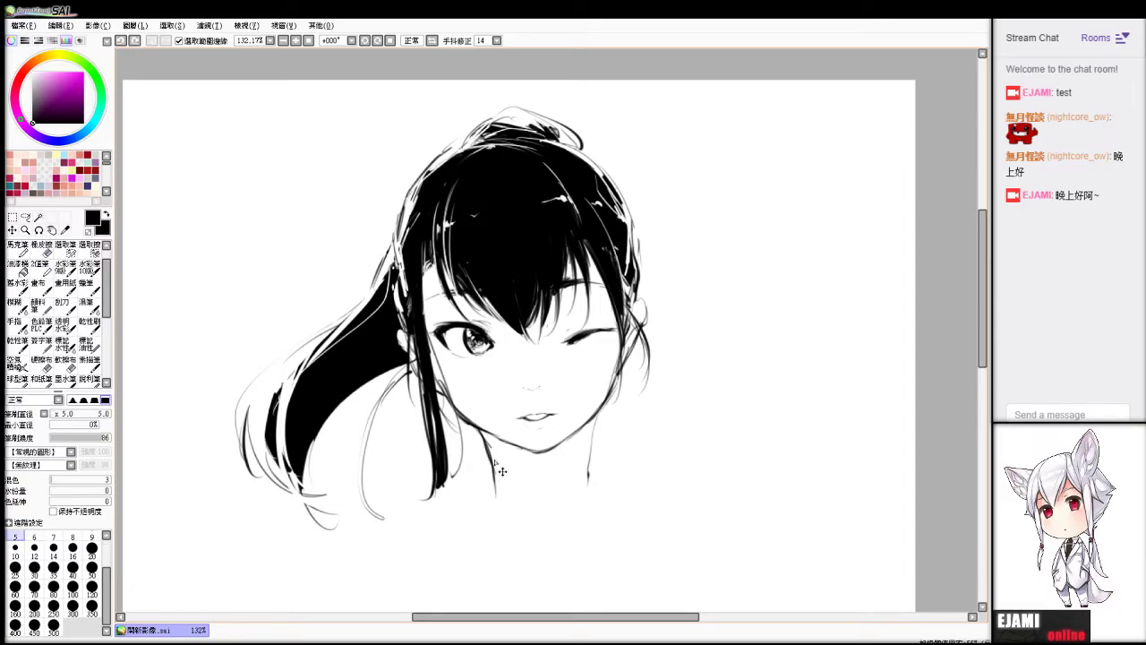
{"action": "key", "text": "ctrl+z"}
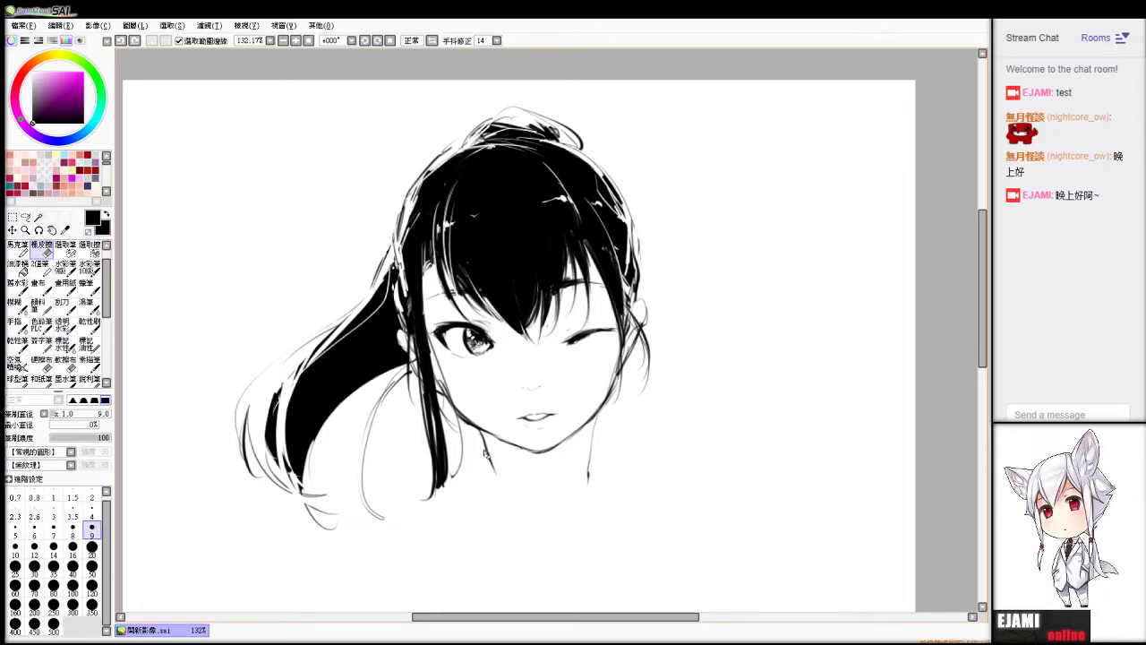
{"action": "left_click_drag", "start_coordinate": [489, 436], "coordinate": [491, 494]}
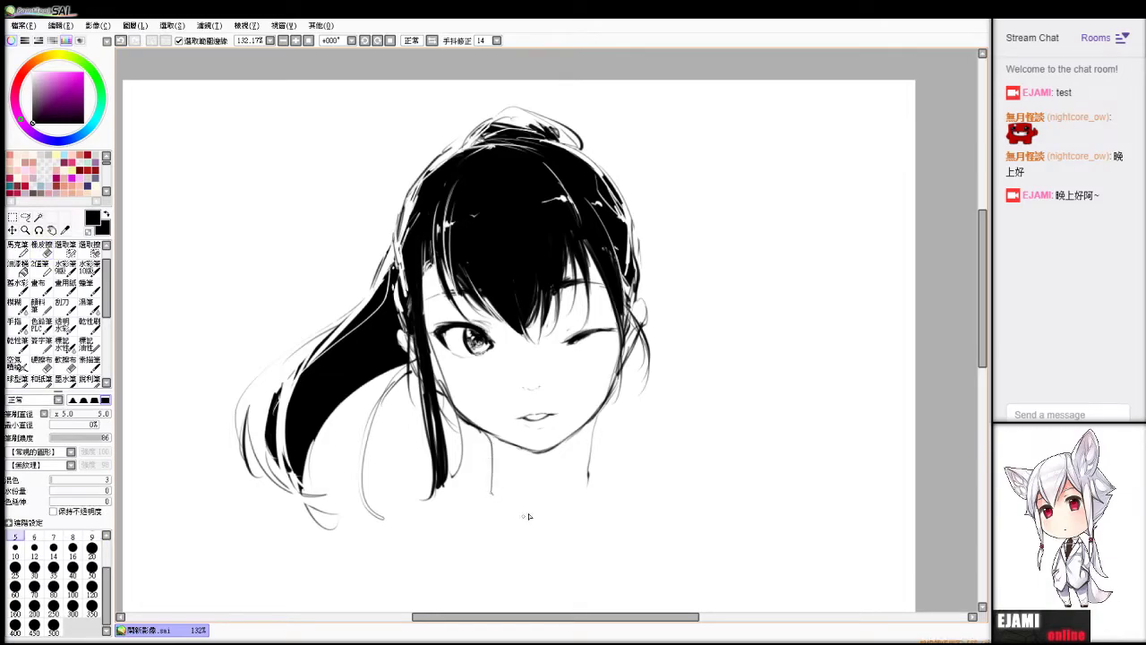
Erase both neck lines below the jaw.
{"action": "key", "text": "e"}
{"action": "mouse_move", "coordinate": [594, 419]}
{"action": "left_mouse_down"}
{"action": "mouse_move", "coordinate": [585, 498]}
{"action": "mouse_move", "coordinate": [583, 454]}
{"action": "left_mouse_up"}
{"action": "key", "text": "b"}
{"action": "key", "text": "ctrl+z"}
{"action": "key", "text": "ctrl+z"}
{"action": "key", "text": "e"}
{"action": "left_click_drag", "start_coordinate": [482, 431], "coordinate": [490, 438]}
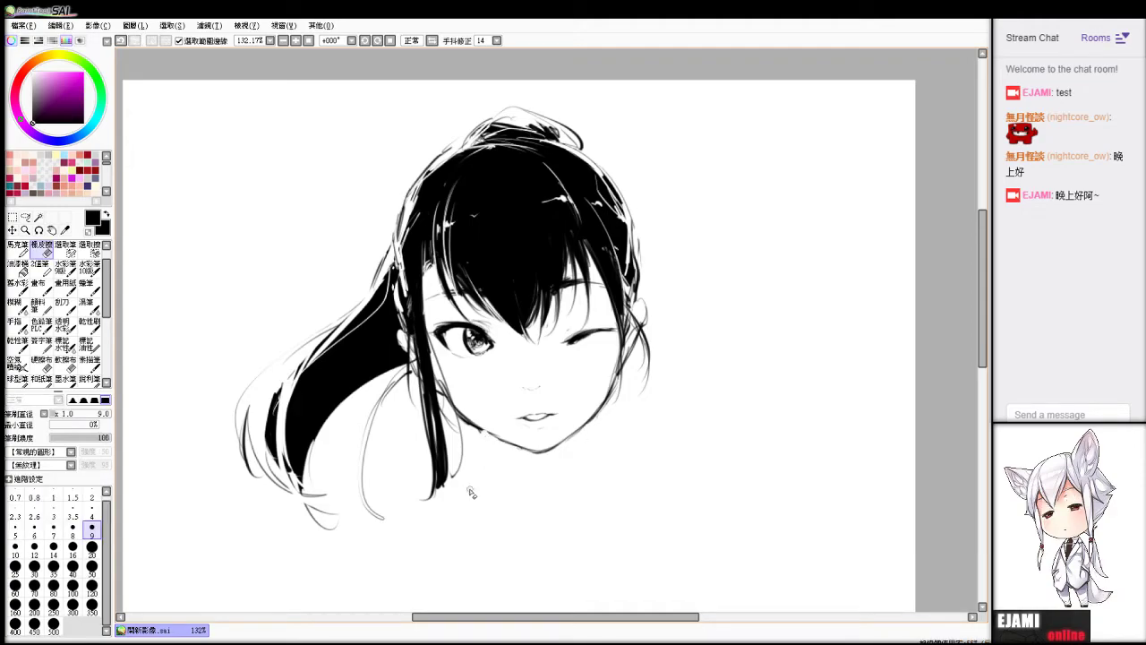
Draw a curved loose strand hanging from the ponytail's underside and thicken its upper part.
{"action": "key", "text": "b"}
{"action": "mouse_move", "coordinate": [350, 397]}
{"action": "left_mouse_down"}
{"action": "mouse_move", "coordinate": [359, 386]}
{"action": "mouse_move", "coordinate": [349, 507]}
{"action": "left_mouse_up"}
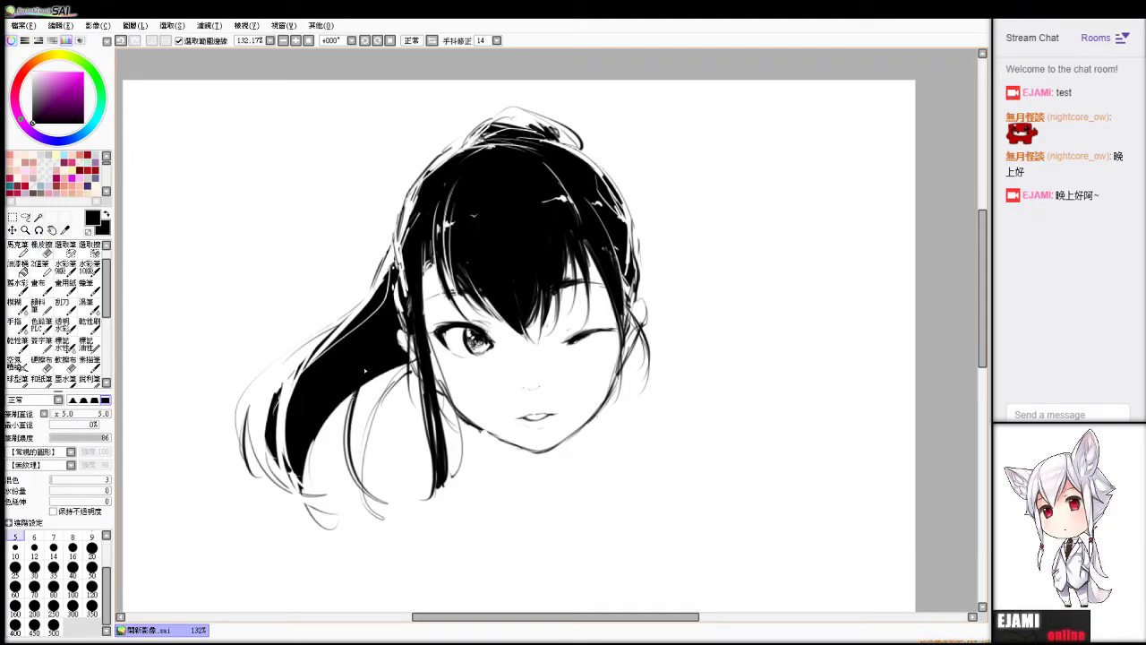
{"action": "mouse_move", "coordinate": [358, 389]}
{"action": "left_mouse_down"}
{"action": "mouse_move", "coordinate": [352, 468]}
{"action": "mouse_move", "coordinate": [368, 379]}
{"action": "mouse_move", "coordinate": [374, 507]}
{"action": "left_mouse_up"}
{"action": "key", "text": "ctrl+z"}
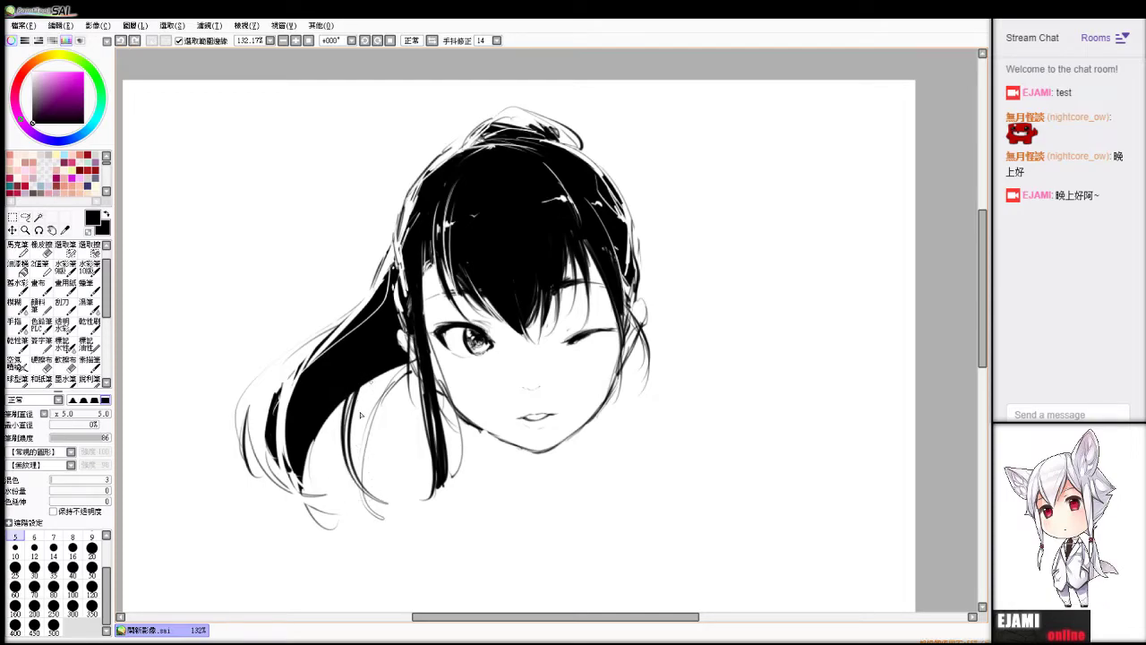
{"action": "mouse_move", "coordinate": [361, 386]}
{"action": "left_mouse_down"}
{"action": "mouse_move", "coordinate": [356, 471]}
{"action": "mouse_move", "coordinate": [344, 441]}
{"action": "left_mouse_up"}
Extend the ponytail's underside with black strokes sweeping from the root down to the main lower tip.
{"action": "mouse_move", "coordinate": [393, 371]}
{"action": "left_mouse_down"}
{"action": "mouse_move", "coordinate": [321, 439]}
{"action": "mouse_move", "coordinate": [291, 429]}
{"action": "left_mouse_up"}
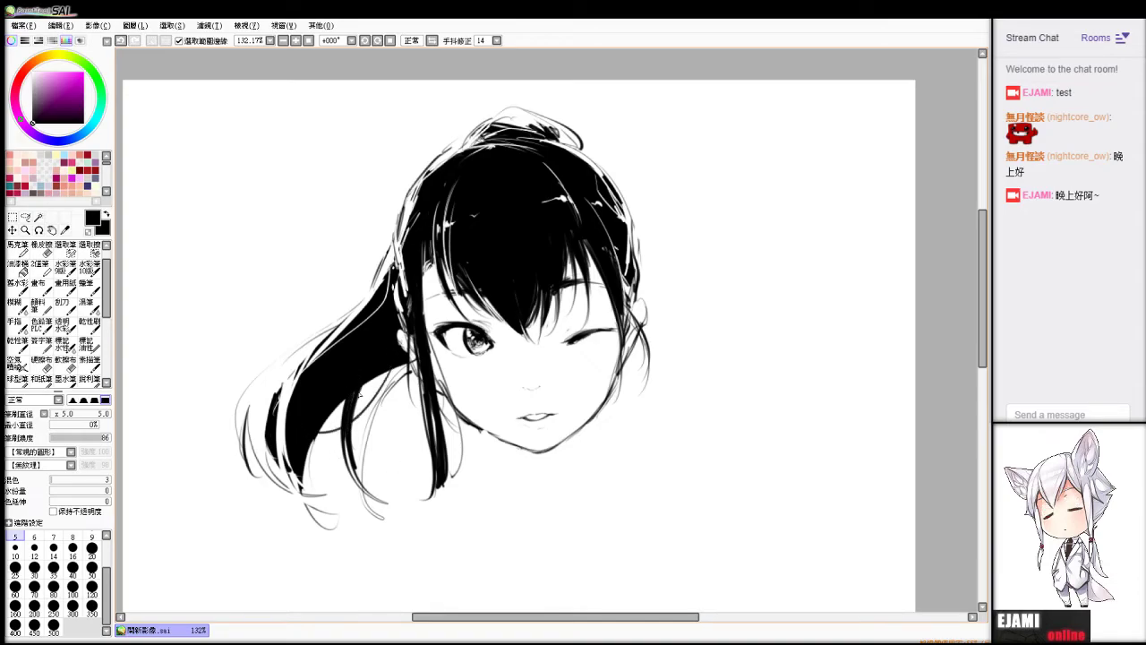
{"action": "left_click_drag", "start_coordinate": [389, 372], "coordinate": [352, 421]}
{"action": "left_click_drag", "start_coordinate": [396, 368], "coordinate": [317, 438]}
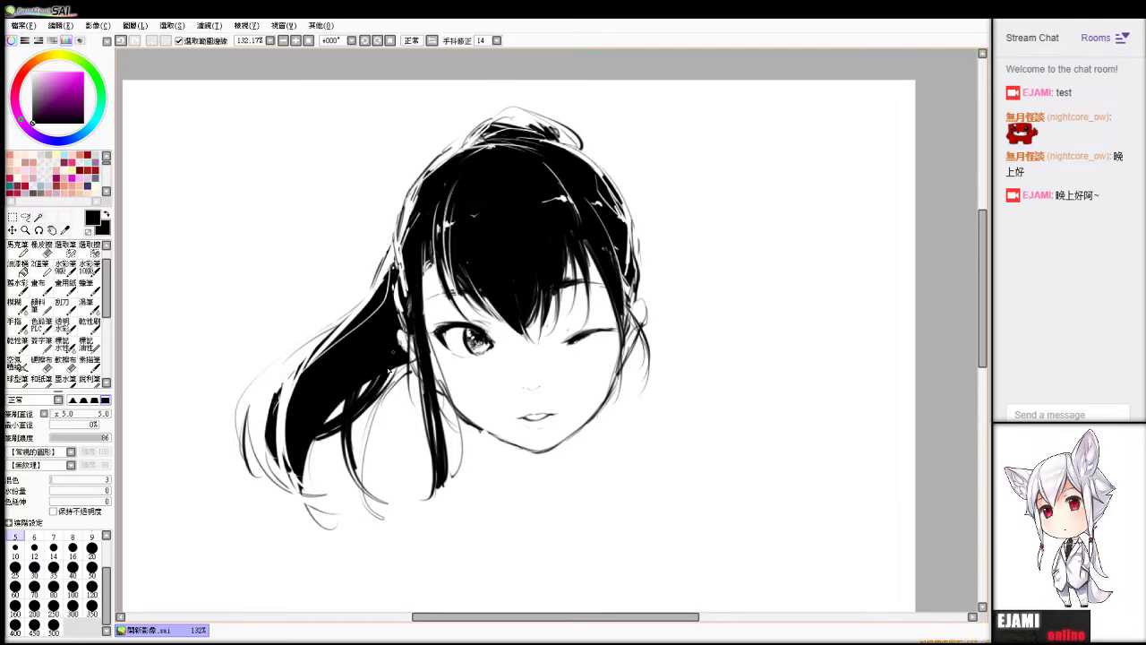
{"action": "left_click_drag", "start_coordinate": [330, 430], "coordinate": [315, 439]}
Add a flicked black strand at the ponytail's far outer tip and erase around the neighbouring outline.
{"action": "left_click_drag", "start_coordinate": [249, 435], "coordinate": [213, 470]}
{"action": "left_click_drag", "start_coordinate": [240, 437], "coordinate": [222, 485]}
{"action": "key", "text": "e"}
{"action": "mouse_move", "coordinate": [247, 411]}
{"action": "left_mouse_down"}
{"action": "mouse_move", "coordinate": [242, 465]}
{"action": "mouse_move", "coordinate": [263, 478]}
{"action": "left_mouse_up"}
{"action": "key", "text": "n"}
{"action": "key", "text": "e"}
Erase thin highlight lines and small flecks in the left part of the crown hair, undoing the oversized patch.
{"action": "mouse_move", "coordinate": [452, 201]}
{"action": "left_mouse_down"}
{"action": "mouse_move", "coordinate": [524, 137]}
{"action": "mouse_move", "coordinate": [524, 159]}
{"action": "left_mouse_up"}
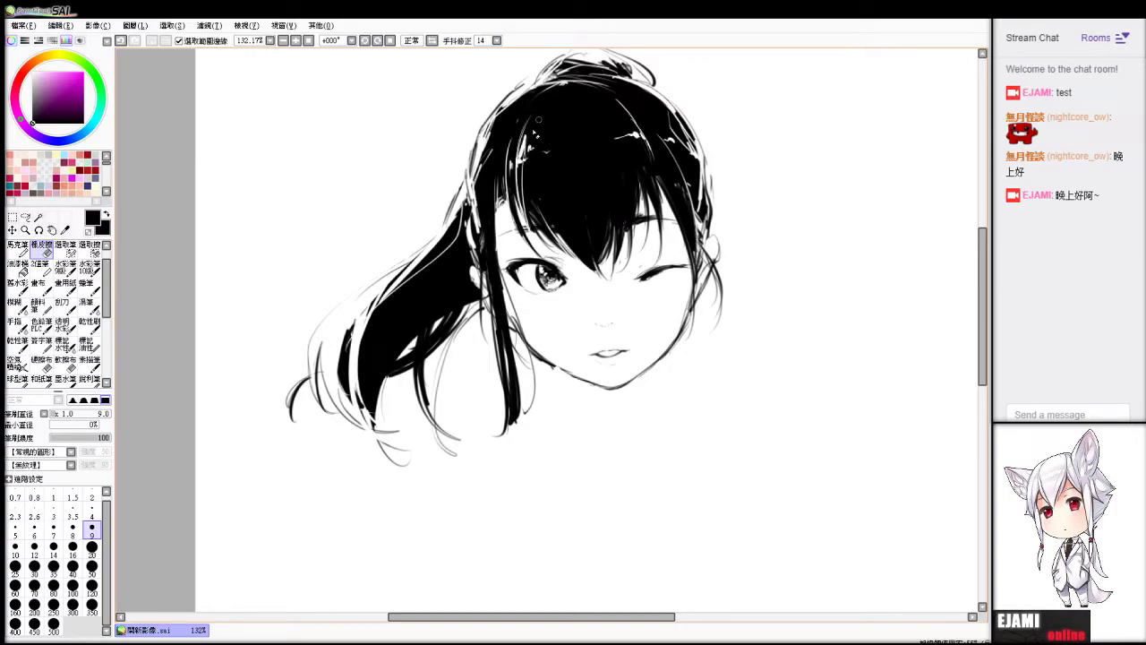
{"action": "mouse_move", "coordinate": [546, 111]}
{"action": "left_mouse_down"}
{"action": "mouse_move", "coordinate": [528, 140]}
{"action": "mouse_move", "coordinate": [505, 137]}
{"action": "left_mouse_up"}
{"action": "key", "text": "ctrl+z"}
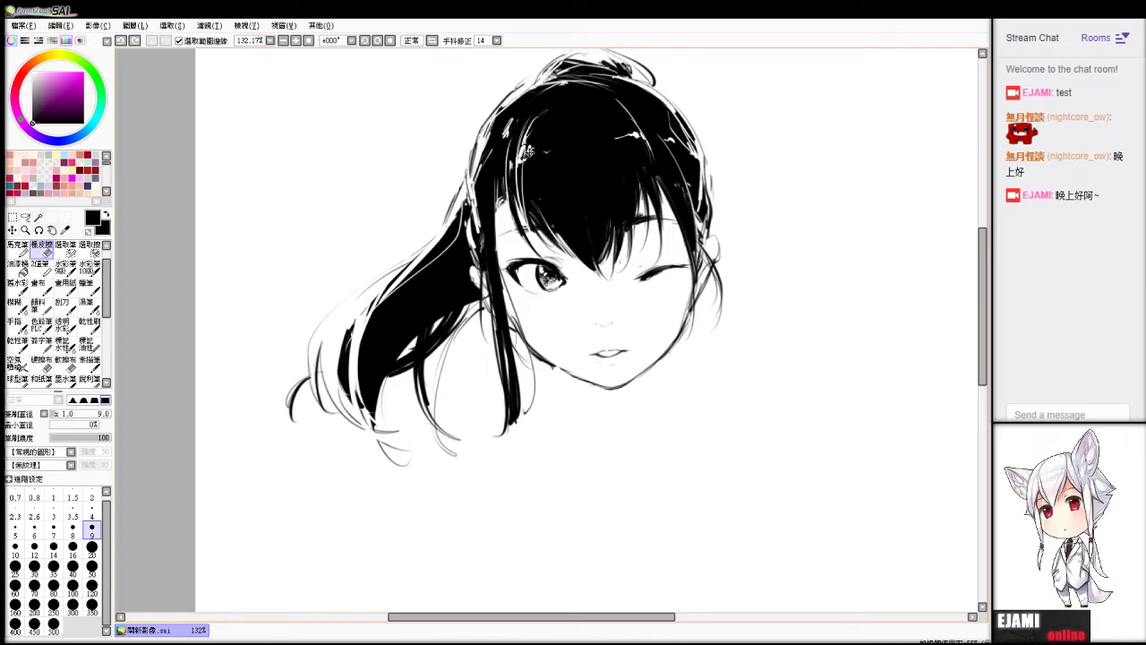
{"action": "key", "text": "n"}
{"action": "left_click_drag", "start_coordinate": [513, 120], "coordinate": [520, 164]}
{"action": "key", "text": "e"}
{"action": "key", "text": "n"}
{"action": "mouse_move", "coordinate": [525, 139]}
{"action": "left_mouse_down"}
{"action": "mouse_move", "coordinate": [518, 165]}
{"action": "mouse_move", "coordinate": [523, 145]}
{"action": "mouse_move", "coordinate": [561, 144]}
{"action": "mouse_move", "coordinate": [557, 154]}
{"action": "left_mouse_up"}
{"action": "key", "text": "e"}
{"action": "key", "text": "ctrl+z"}
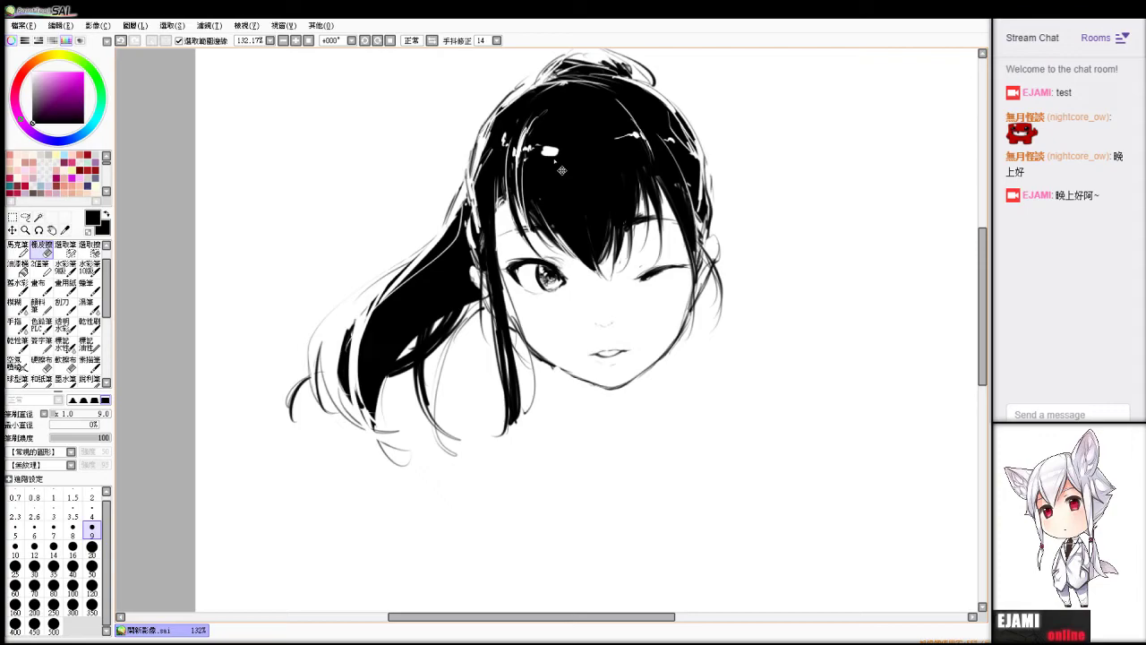
{"action": "key", "text": "ctrl+z"}
{"action": "key", "text": "ctrl+z"}
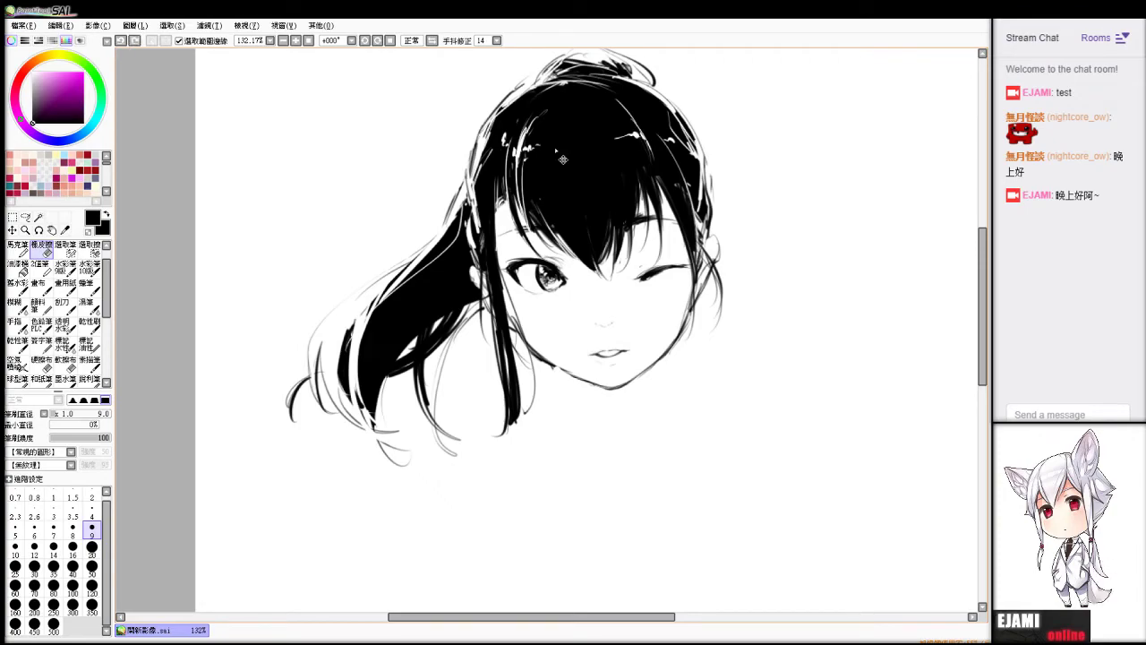
Erase a broken band of small white highlights across the middle and right of the black crown.
{"action": "mouse_move", "coordinate": [543, 146]}
{"action": "left_mouse_down"}
{"action": "mouse_move", "coordinate": [604, 132]}
{"action": "mouse_move", "coordinate": [635, 138]}
{"action": "mouse_move", "coordinate": [653, 163]}
{"action": "mouse_move", "coordinate": [634, 122]}
{"action": "left_mouse_up"}
{"action": "key", "text": "c"}
{"action": "key", "text": "e"}
{"action": "key", "text": "c"}
{"action": "key", "text": "e"}
{"action": "key", "text": "c"}
{"action": "key", "text": "ctrl+z"}
{"action": "key", "text": "e"}
{"action": "key", "text": "b"}
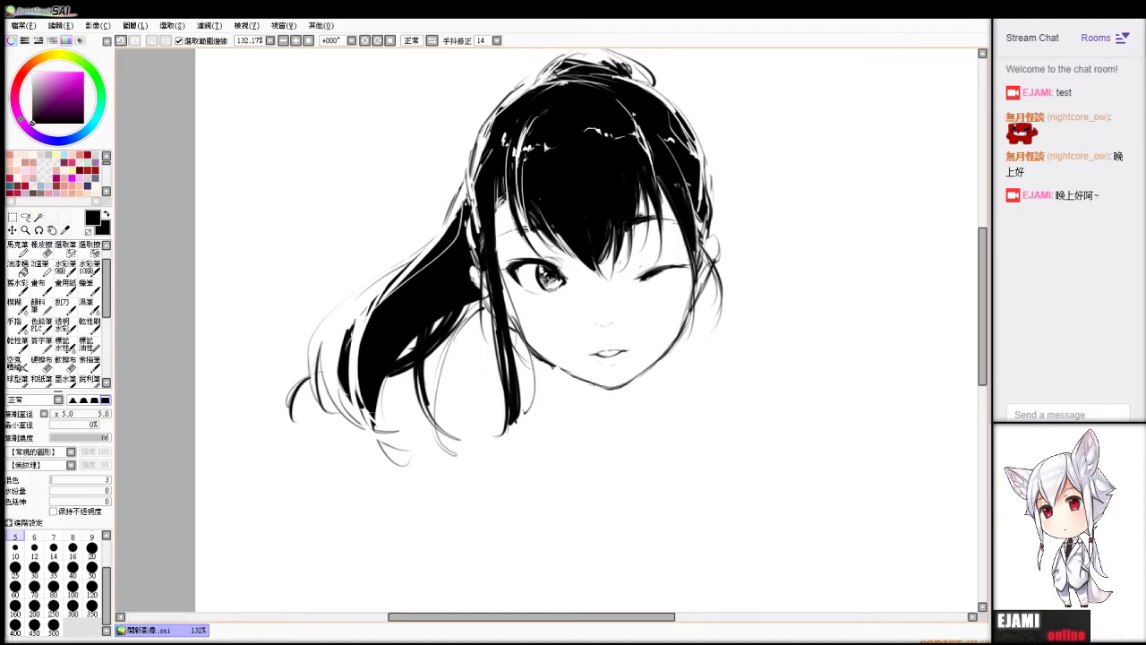
Refine the curved highlight lines running down the right side of the fringe.
{"action": "left_click_drag", "start_coordinate": [637, 120], "coordinate": [656, 181]}
{"action": "key", "text": "ctrl+z"}
{"action": "key", "text": "e"}
{"action": "left_click_drag", "start_coordinate": [641, 133], "coordinate": [670, 161]}
{"action": "key", "text": "b"}
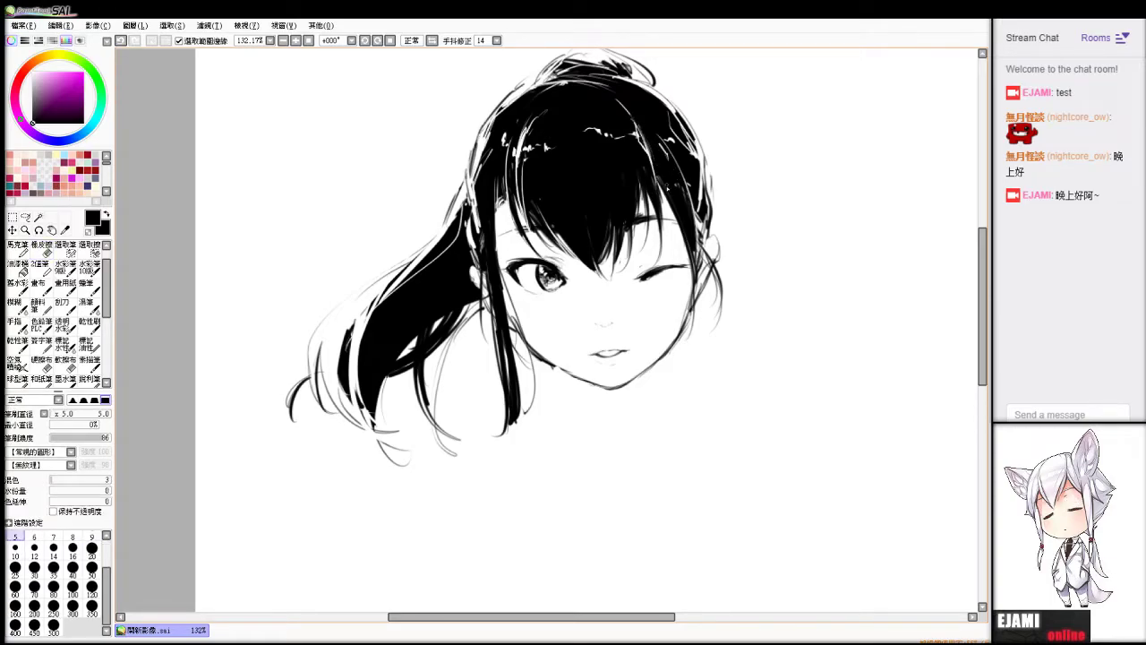
{"action": "key", "text": "ctrl+z"}
{"action": "key", "text": "ctrl+z"}
Draw a long black sidelock down the right side of the face, ending in an inward curl below cheek level.
{"action": "left_click_drag", "start_coordinate": [670, 190], "coordinate": [714, 324]}
{"action": "key", "text": "ctrl+z"}
{"action": "left_click_drag", "start_coordinate": [667, 185], "coordinate": [701, 328]}
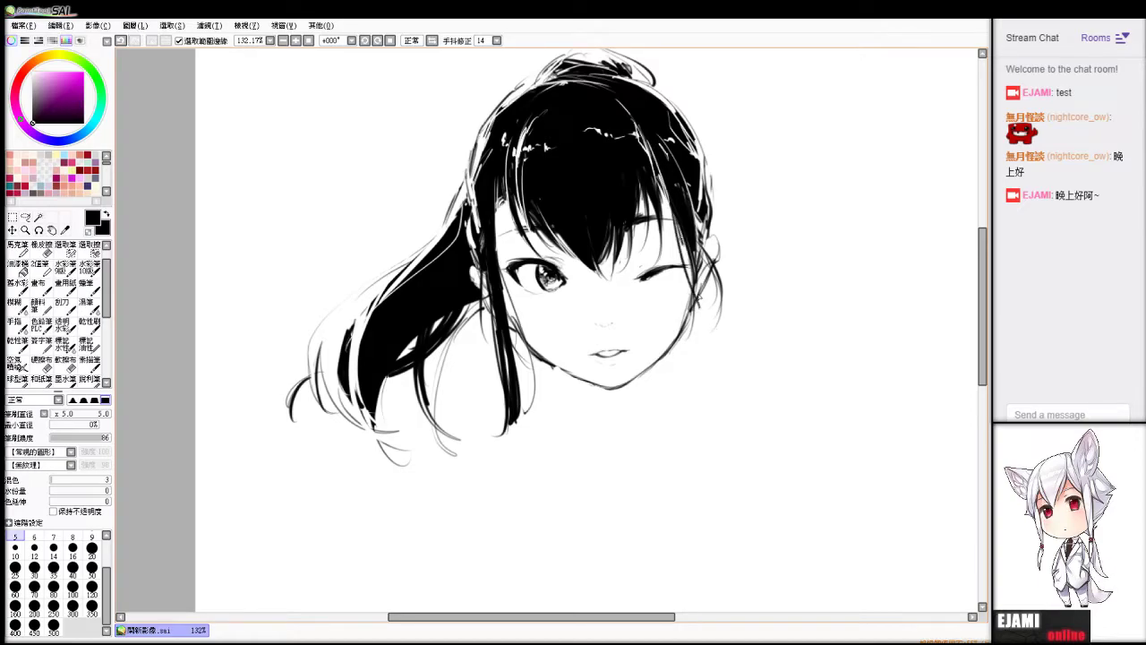
{"action": "left_click_drag", "start_coordinate": [683, 245], "coordinate": [697, 333]}
{"action": "key", "text": "ctrl+z"}
{"action": "left_click_drag", "start_coordinate": [671, 209], "coordinate": [693, 358]}
{"action": "key", "text": "ctrl+z"}
{"action": "left_click_drag", "start_coordinate": [668, 201], "coordinate": [712, 333]}
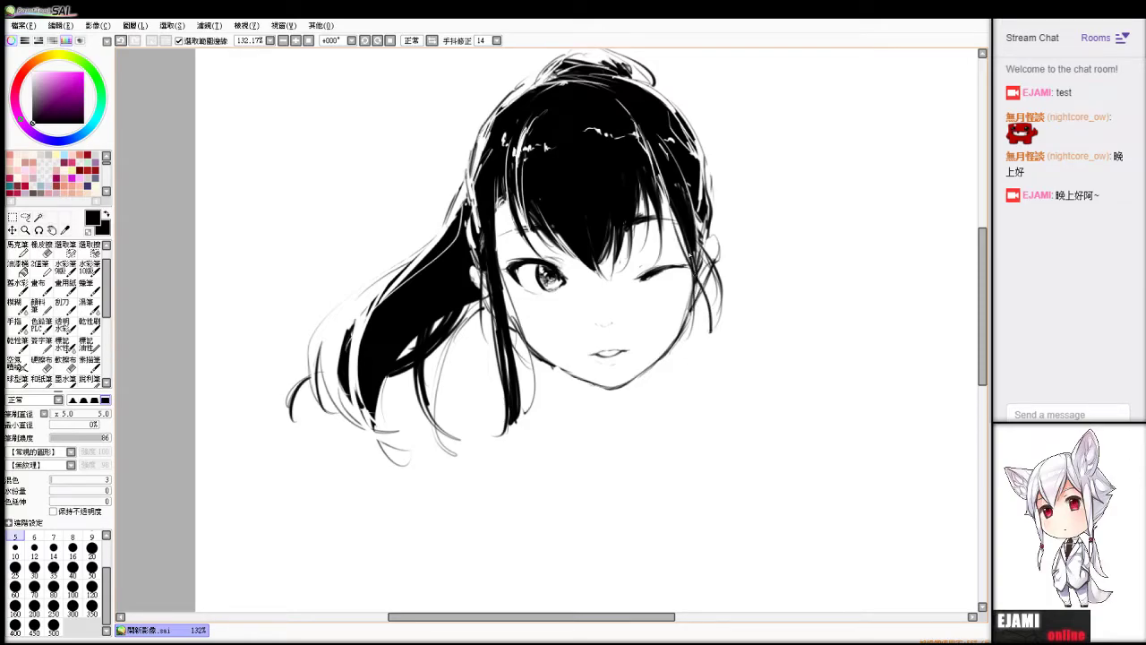
{"action": "mouse_move", "coordinate": [690, 254]}
{"action": "left_mouse_down"}
{"action": "mouse_move", "coordinate": [686, 385]}
{"action": "mouse_move", "coordinate": [699, 386]}
{"action": "left_mouse_up"}
{"action": "mouse_move", "coordinate": [699, 276]}
{"action": "left_mouse_down"}
{"action": "mouse_move", "coordinate": [711, 396]}
{"action": "mouse_move", "coordinate": [693, 390]}
{"action": "left_mouse_up"}
{"action": "key", "text": "ctrl+z"}
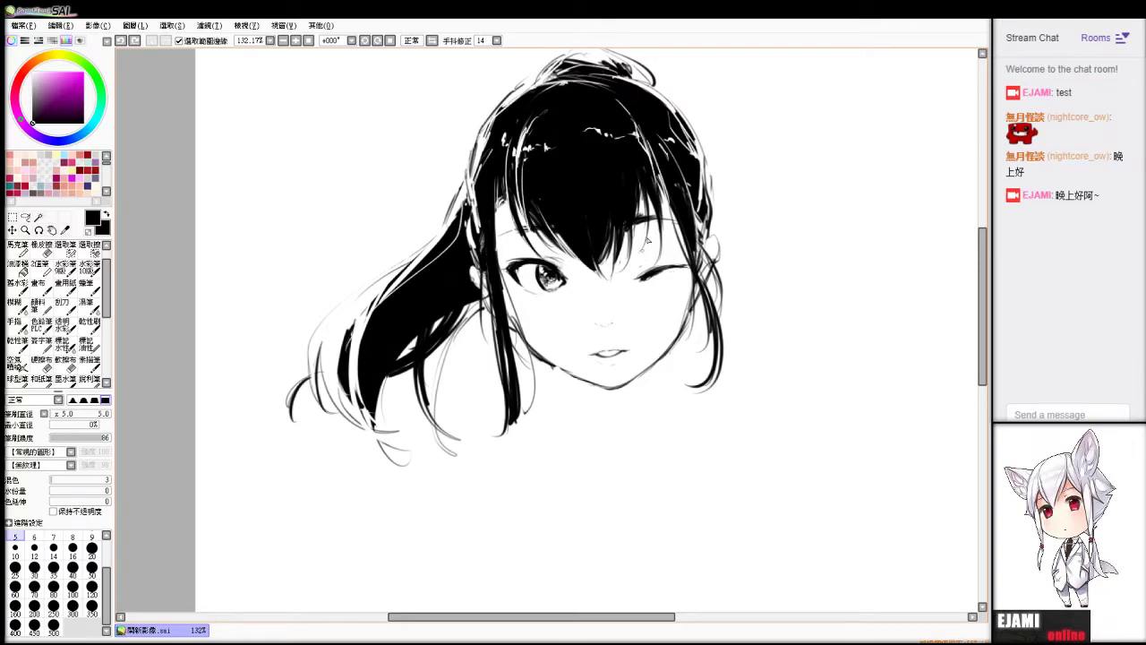
Try short strokes on the cheek beneath the open eye's outer corner and undo them.
{"action": "key", "text": "e"}
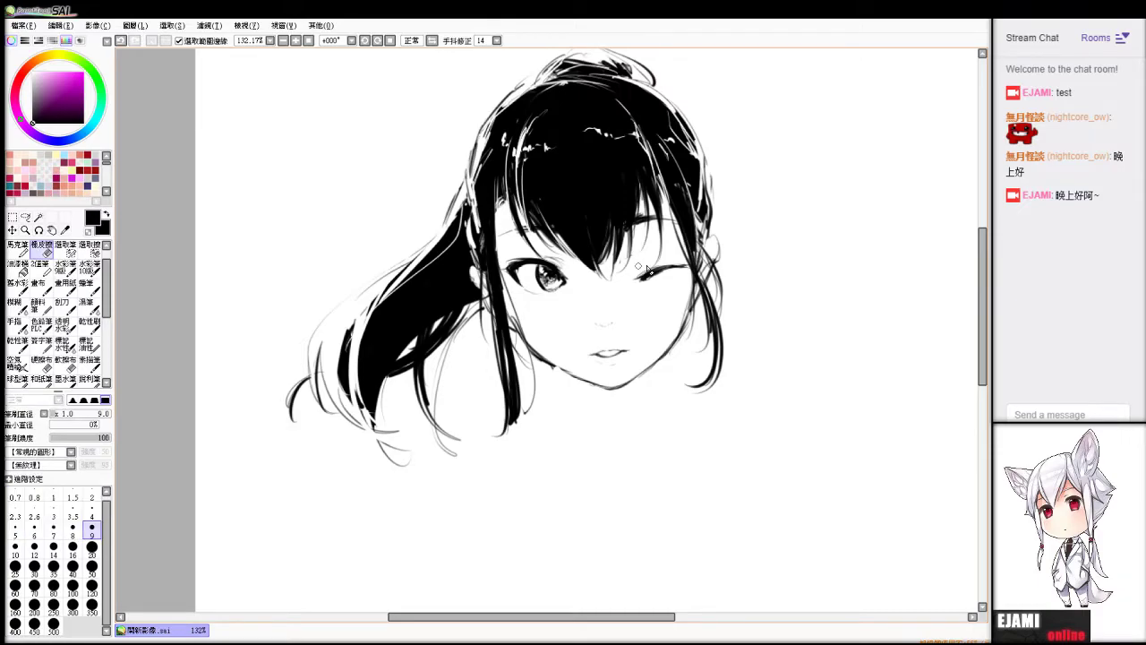
{"action": "key", "text": "b"}
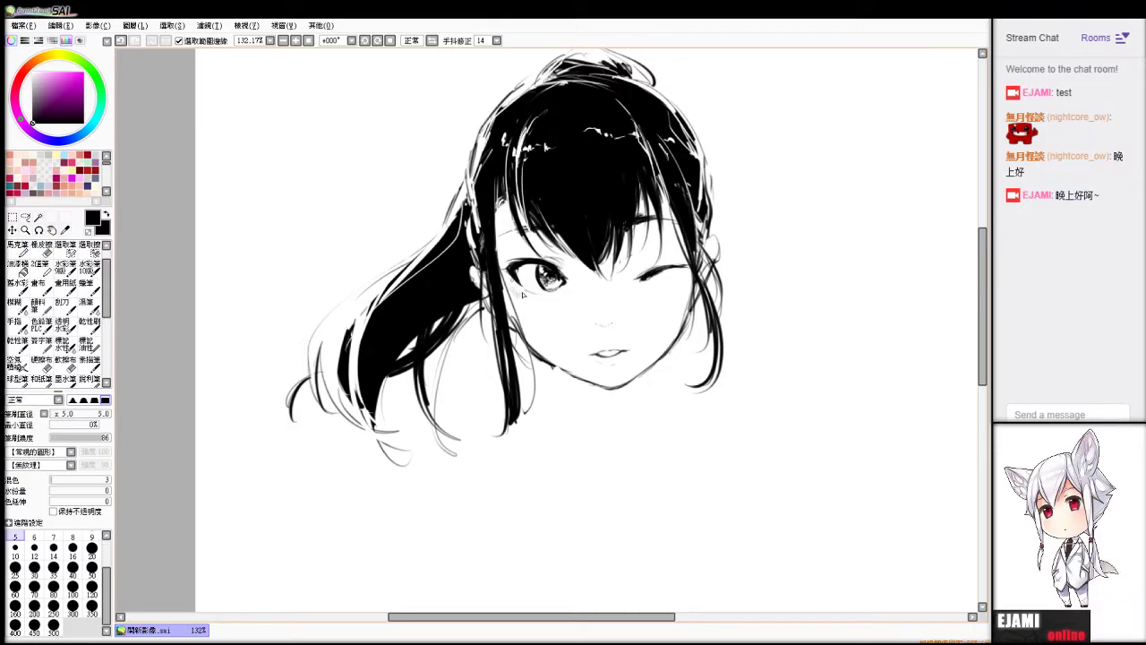
{"action": "key", "text": "ctrl+z"}
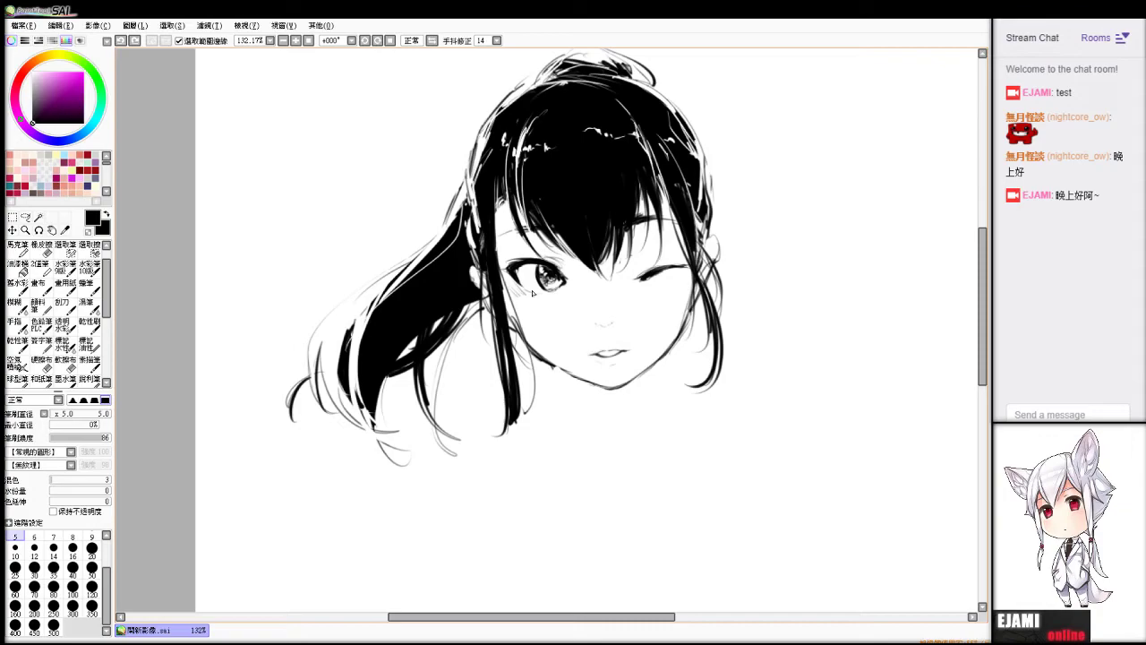
{"action": "left_click_drag", "start_coordinate": [510, 280], "coordinate": [519, 293]}
{"action": "key", "text": "e"}
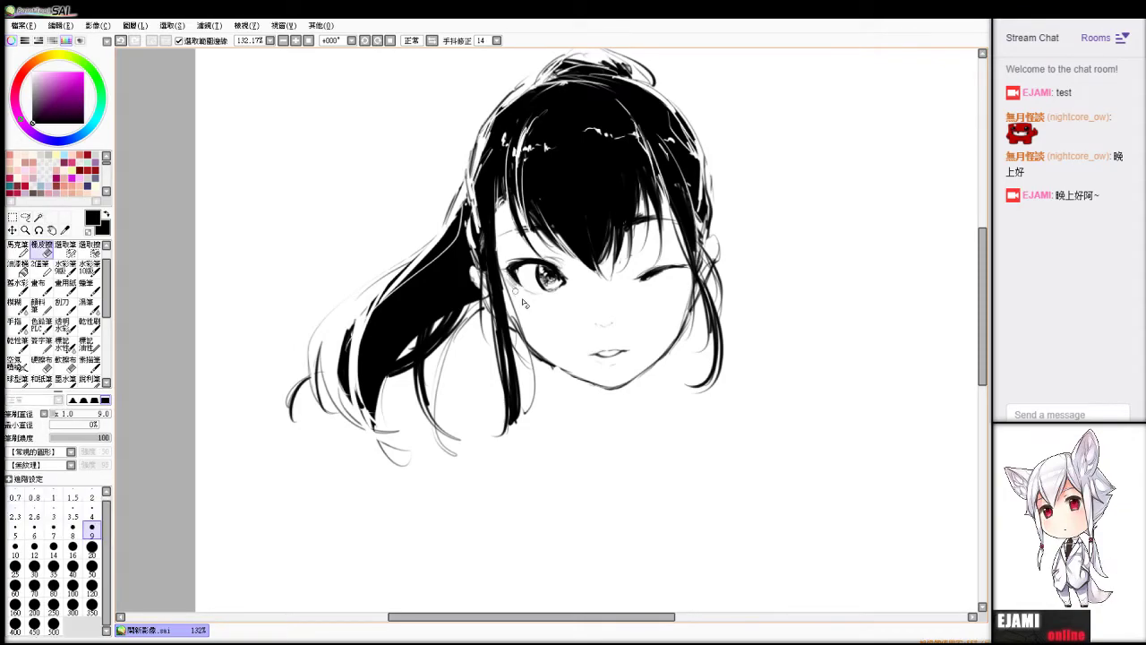
{"action": "key", "text": "b"}
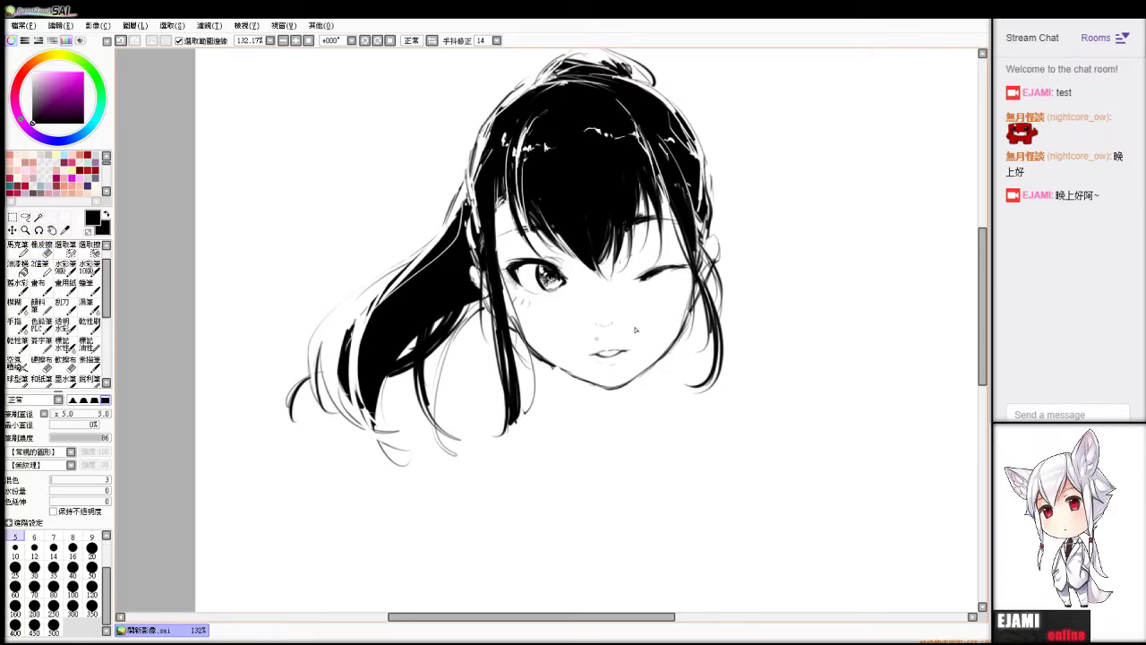
{"action": "key", "text": "ctrl+z"}
Try to redraw the cheek contour from the left sidelock down to the jaw, undoing each stroke.
{"action": "left_click_drag", "start_coordinate": [504, 301], "coordinate": [522, 340]}
{"action": "key", "text": "ctrl+z"}
{"action": "left_click_drag", "start_coordinate": [471, 267], "coordinate": [533, 374]}
{"action": "key", "text": "ctrl+z"}
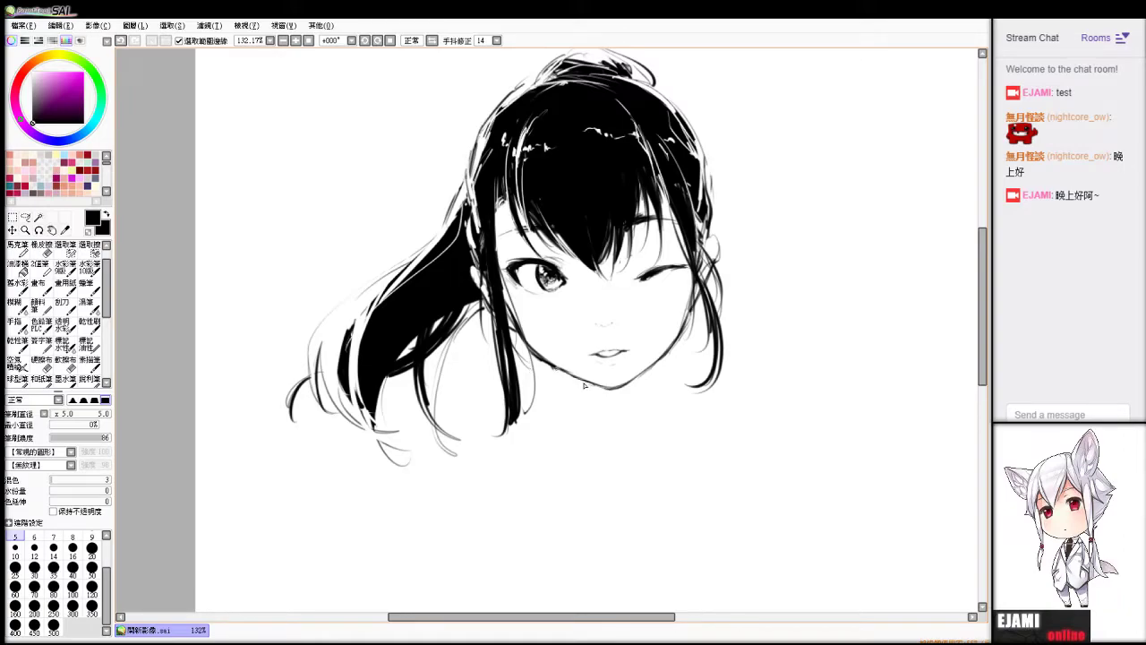
Erase and redraw the right jawline from the chin up to the cheek as a thinner, cleaner contour.
{"action": "key", "text": "e"}
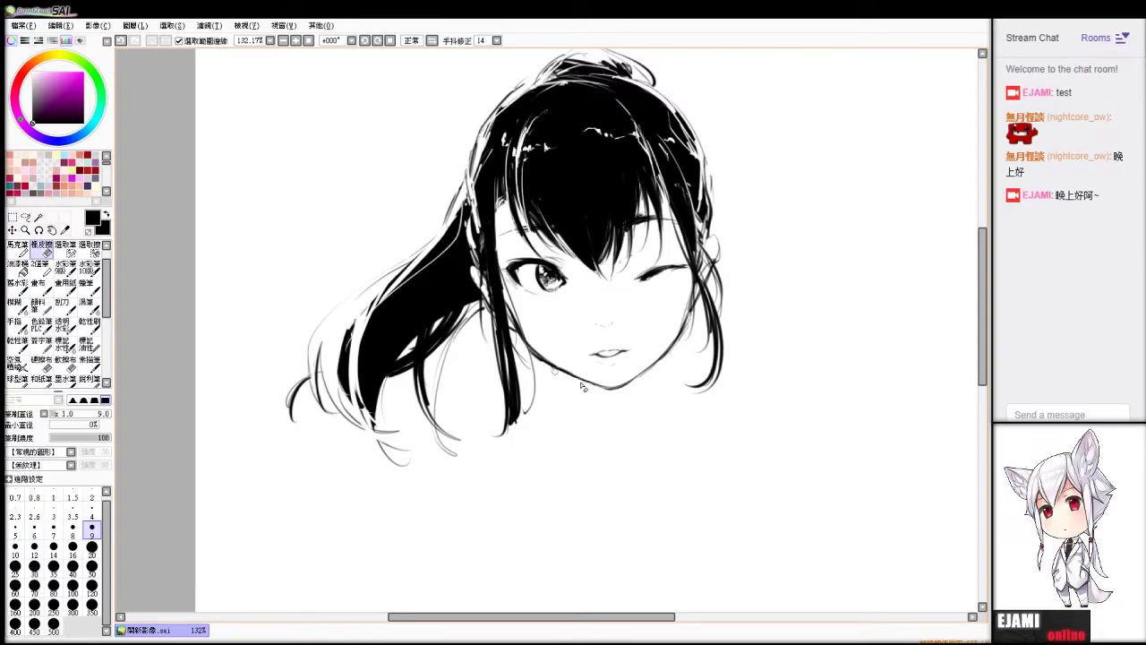
{"action": "left_click_drag", "start_coordinate": [636, 383], "coordinate": [686, 319]}
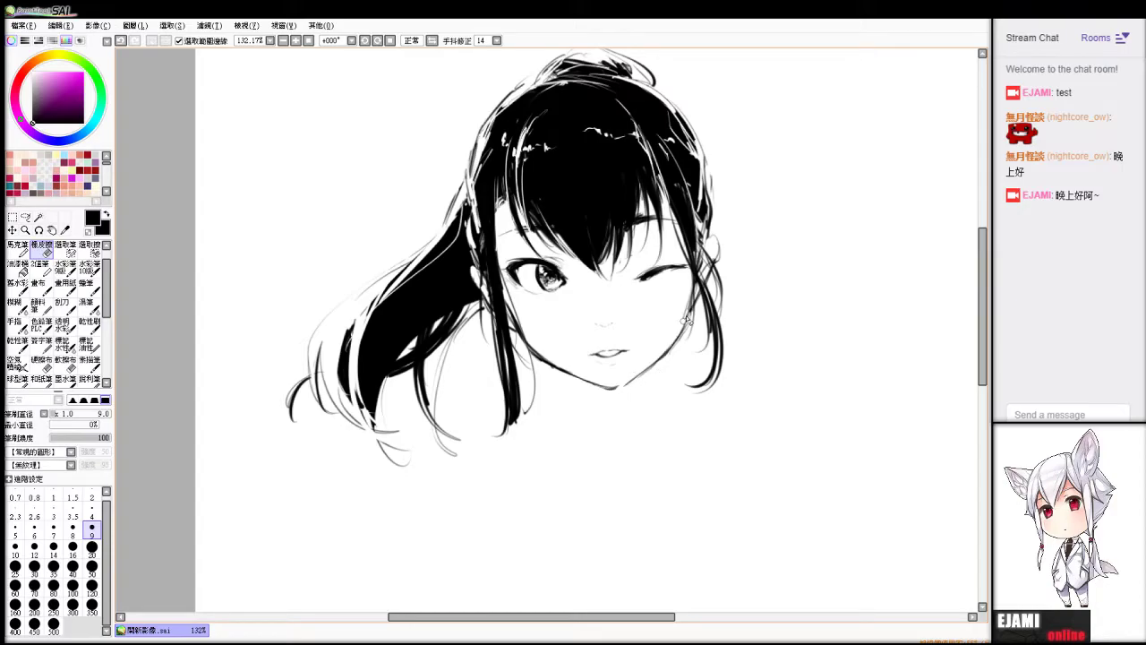
{"action": "key", "text": "n"}
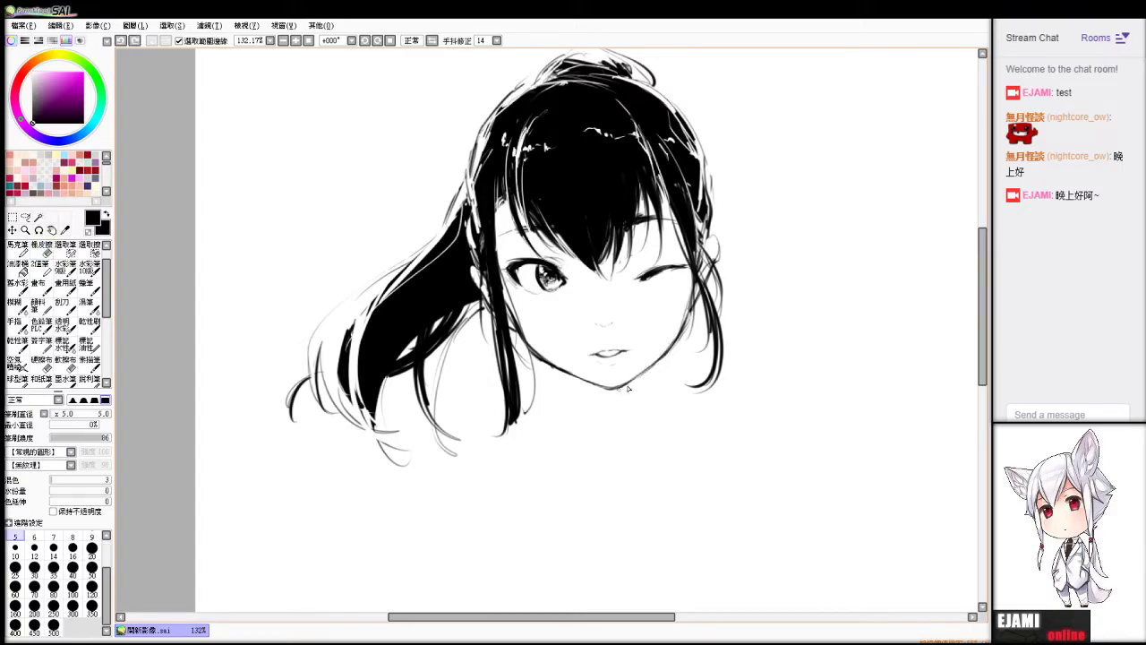
{"action": "key", "text": "e"}
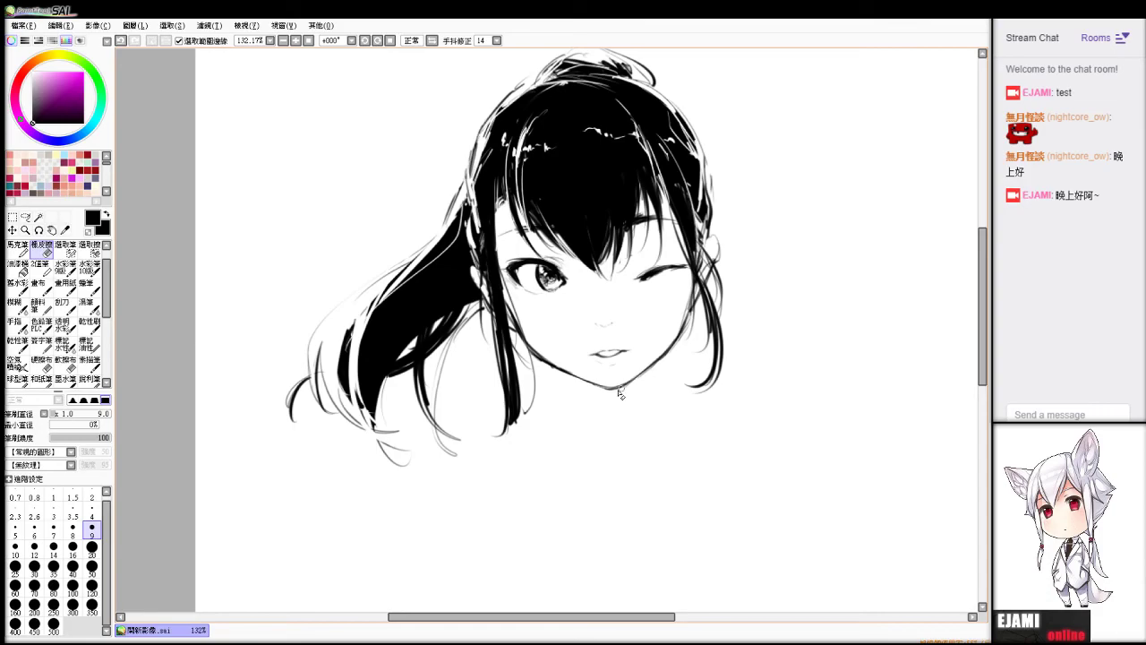
{"action": "key", "text": "n"}
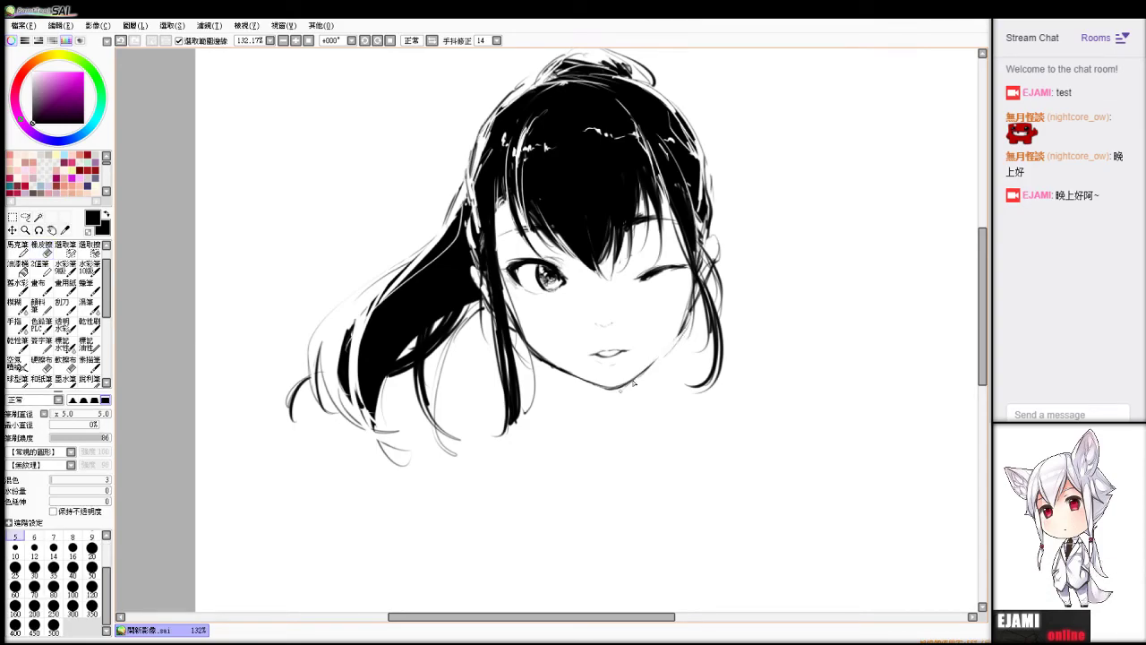
{"action": "left_click_drag", "start_coordinate": [687, 312], "coordinate": [682, 321]}
{"action": "key", "text": "e"}
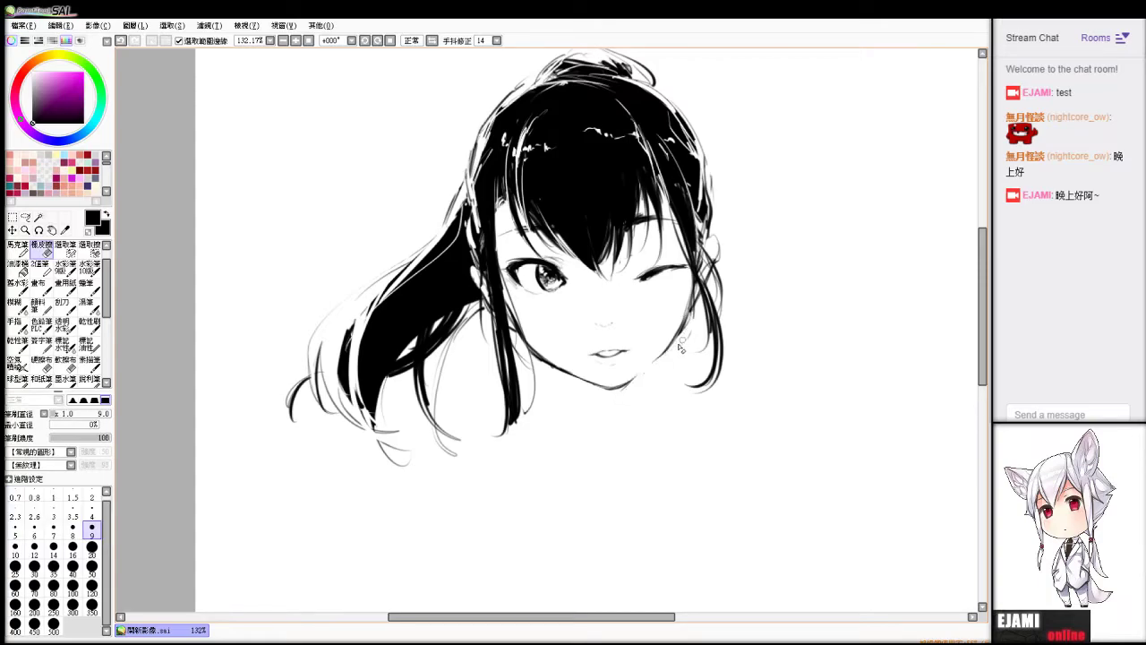
{"action": "key", "text": "ctrl+a"}
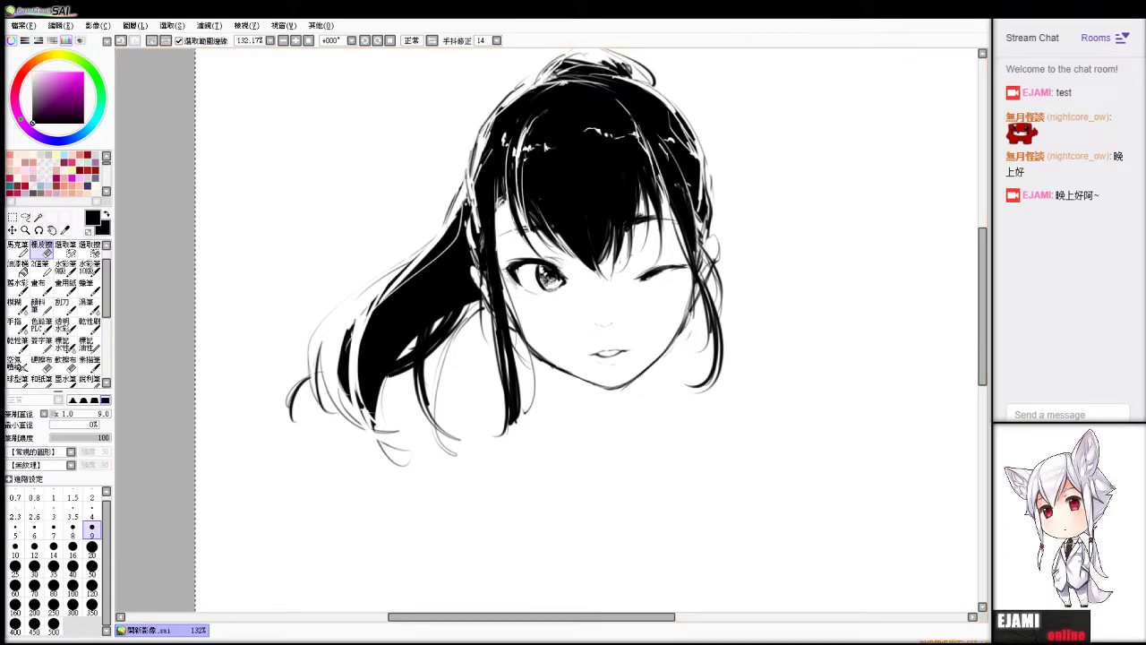
{"action": "key", "text": "v"}
{"action": "left_click_drag", "start_coordinate": [573, 268], "coordinate": [601, 378]}
{"action": "left_click", "coordinate": [171, 26]}
{"action": "left_click", "coordinate": [186, 44]}
Draw a raised loop of hair on top of the bun and add black strands inside it, undoing stray strokes.
{"action": "left_click_drag", "start_coordinate": [551, 183], "coordinate": [610, 148]}
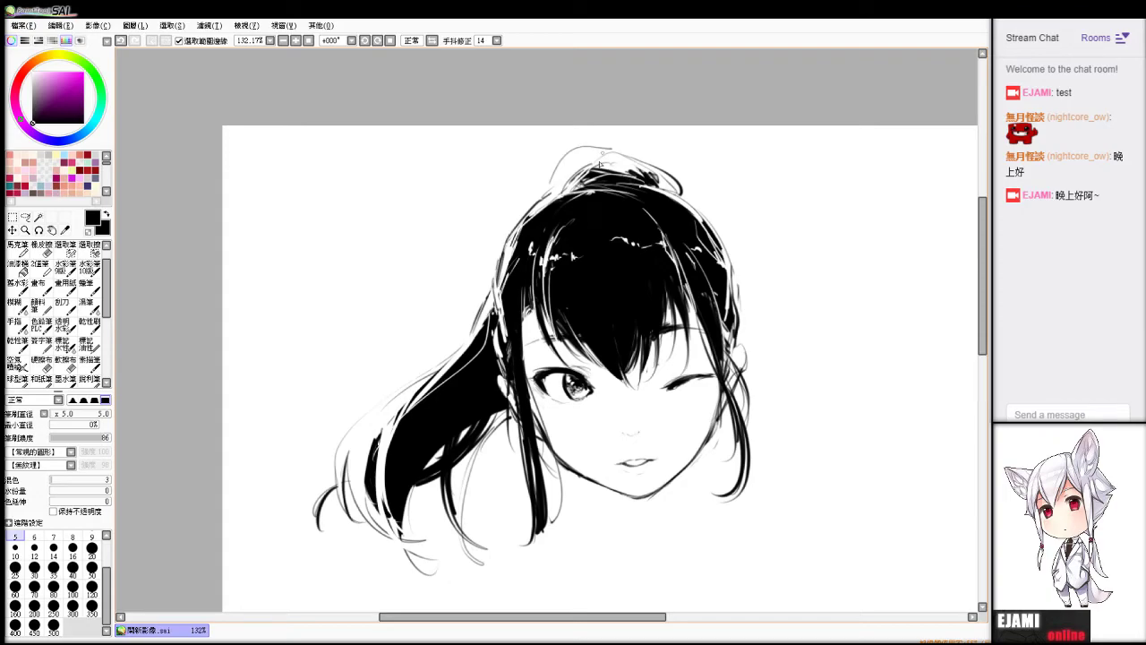
{"action": "key", "text": "ctrl+z"}
{"action": "mouse_move", "coordinate": [555, 195]}
{"action": "left_mouse_down"}
{"action": "mouse_move", "coordinate": [616, 154]}
{"action": "mouse_move", "coordinate": [568, 178]}
{"action": "mouse_move", "coordinate": [584, 158]}
{"action": "mouse_move", "coordinate": [575, 176]}
{"action": "left_mouse_up"}
{"action": "key", "text": "e"}
{"action": "key", "text": "b"}
{"action": "mouse_move", "coordinate": [603, 145]}
{"action": "left_mouse_down"}
{"action": "mouse_move", "coordinate": [630, 140]}
{"action": "mouse_move", "coordinate": [640, 157]}
{"action": "left_mouse_up"}
{"action": "key", "text": "ctrl+z"}
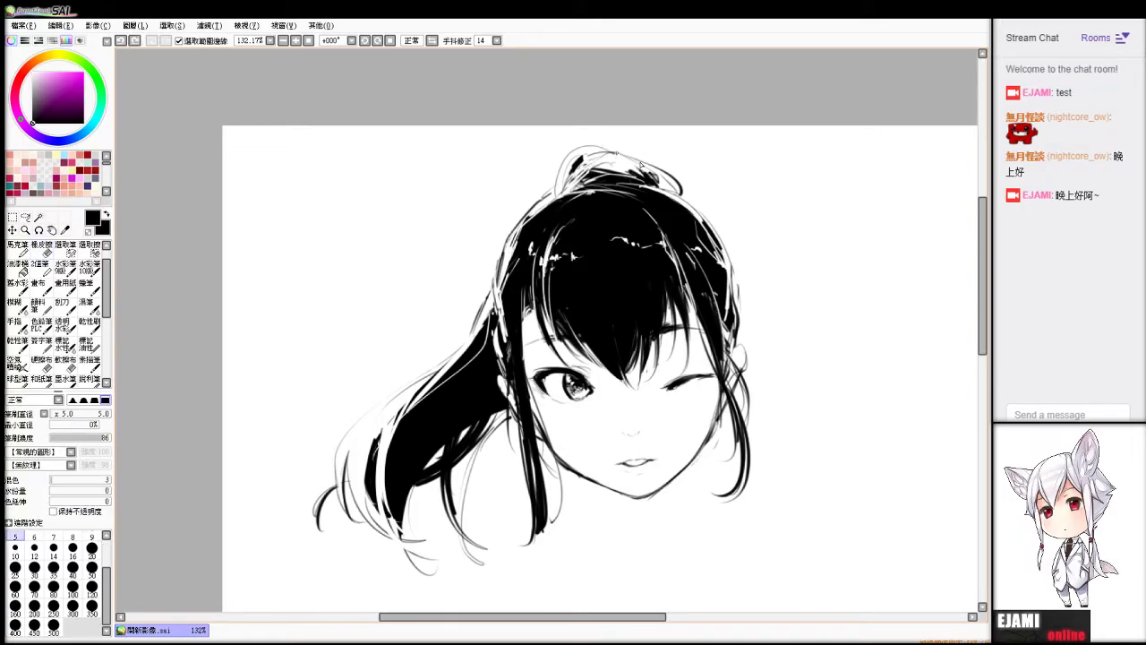
{"action": "mouse_move", "coordinate": [592, 163]}
{"action": "left_mouse_down"}
{"action": "mouse_move", "coordinate": [629, 156]}
{"action": "mouse_move", "coordinate": [615, 163]}
{"action": "left_mouse_up"}
{"action": "key", "text": "e"}
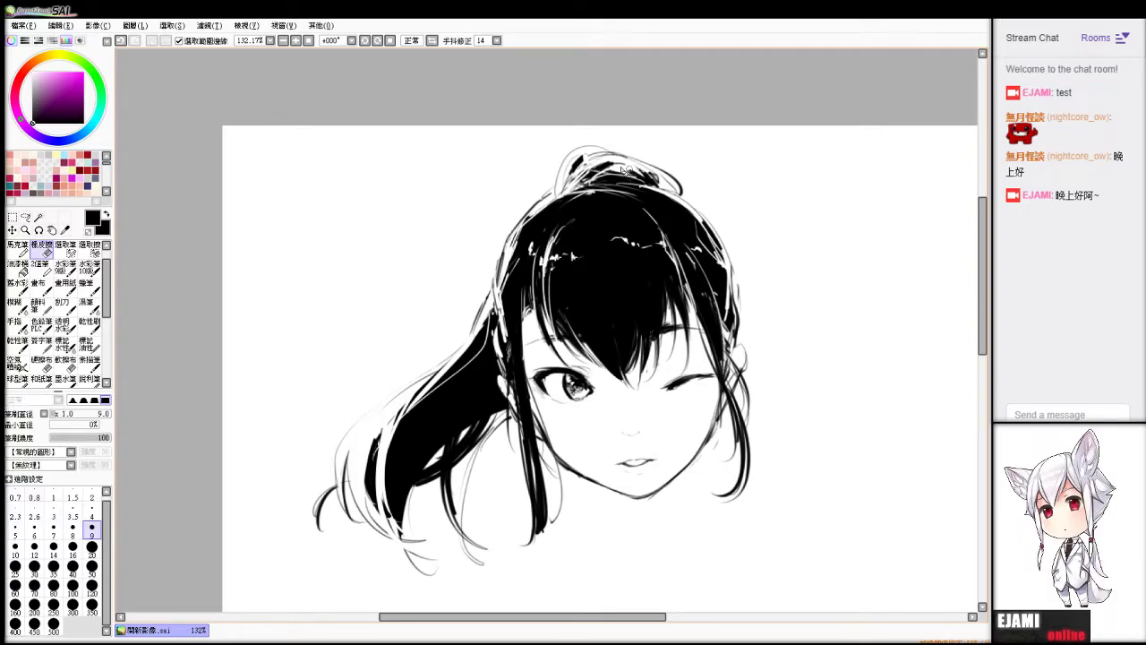
{"action": "key", "text": "b"}
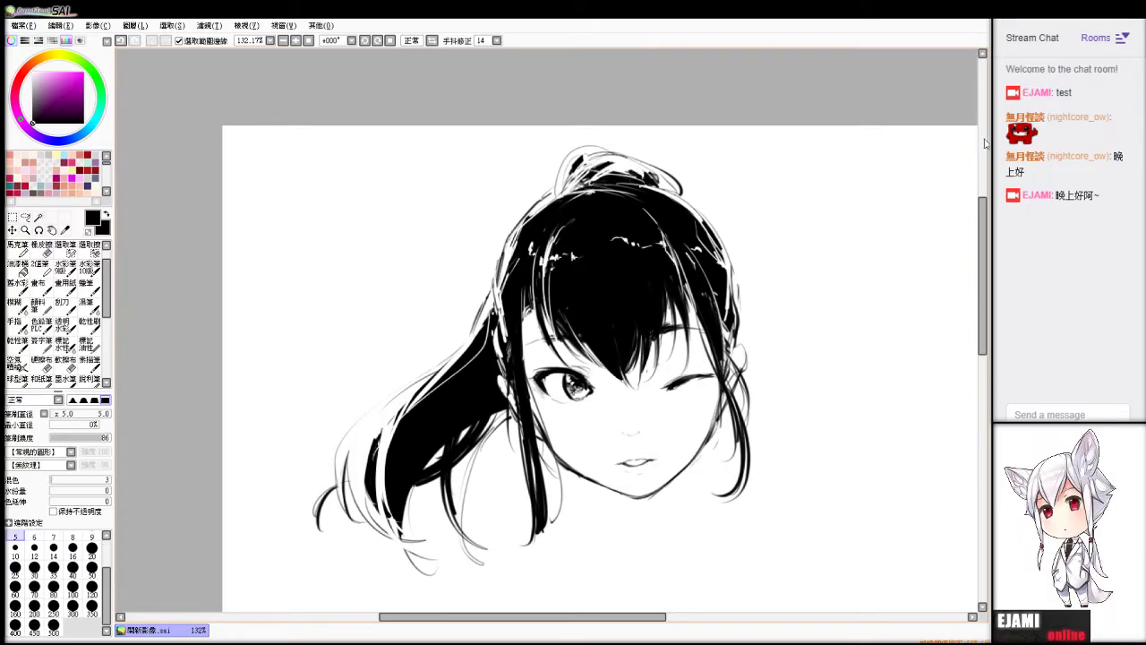
Sketch a short line for the right side of the neck, descending from the jaw behind the sidelock.
{"action": "scroll", "coordinate": [546, 331], "scroll_direction": "down", "scroll_amount": 3}
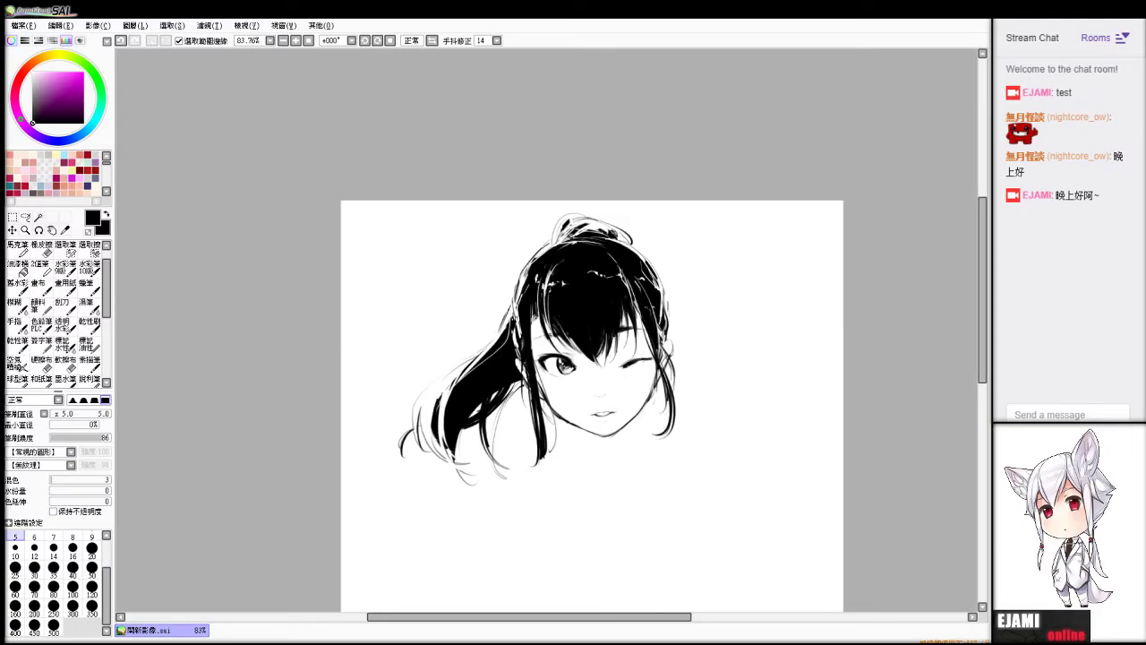
{"action": "scroll", "coordinate": [546, 330], "scroll_direction": "up", "scroll_amount": 3}
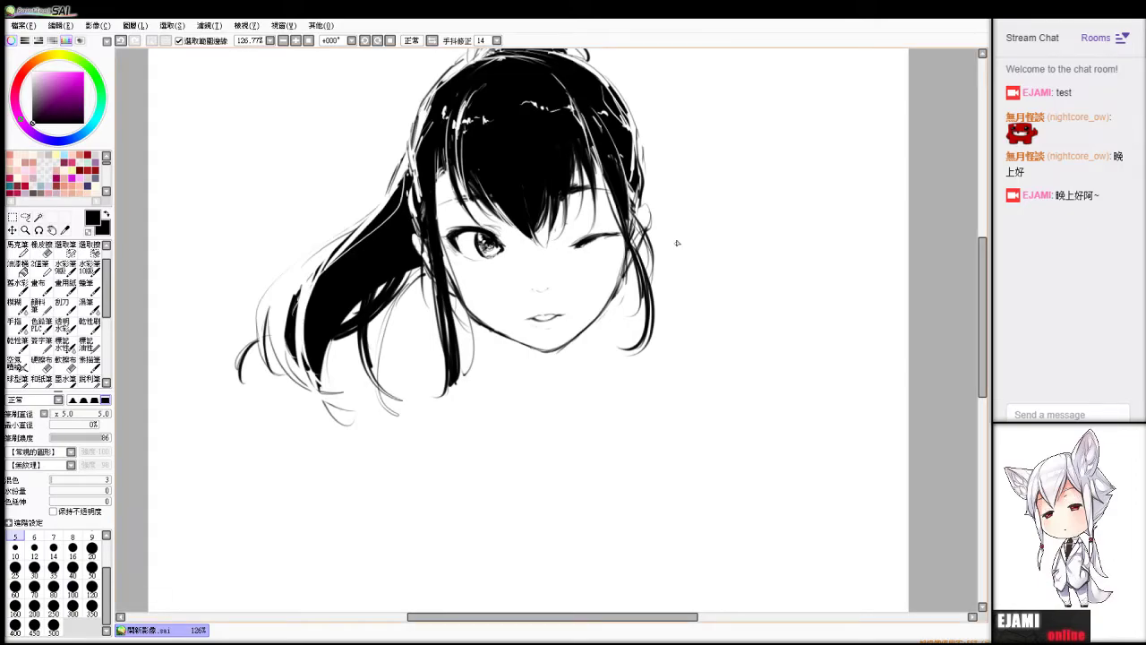
{"action": "left_click_drag", "start_coordinate": [599, 324], "coordinate": [607, 365]}
{"action": "left_click_drag", "start_coordinate": [615, 303], "coordinate": [608, 317]}
Sketch the bent fingers of a raised hand beside the ear on the right of the face.
{"action": "left_click_drag", "start_coordinate": [655, 260], "coordinate": [682, 242]}
{"action": "left_click_drag", "start_coordinate": [674, 229], "coordinate": [689, 238]}
{"action": "left_click_drag", "start_coordinate": [700, 247], "coordinate": [686, 268]}
{"action": "key", "text": "e"}
{"action": "key", "text": "b"}
{"action": "left_click_drag", "start_coordinate": [659, 236], "coordinate": [667, 242]}
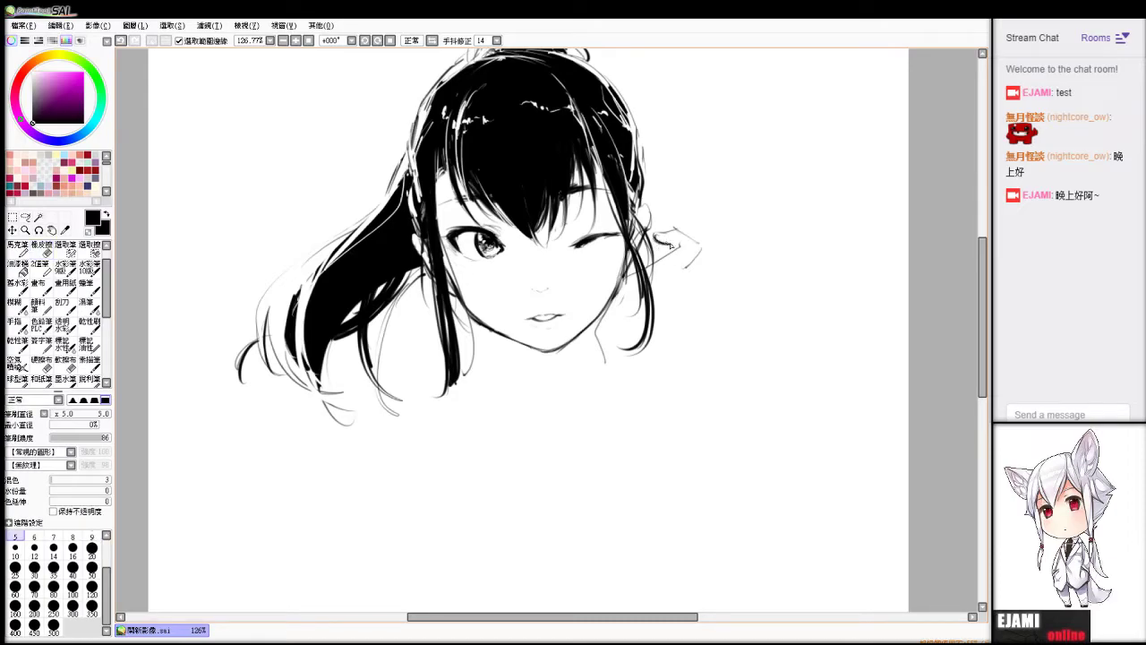
Draw the back of the raised hand, curving down and inward to the wrist below the right sidelock.
{"action": "key", "text": "e"}
{"action": "key", "text": "b"}
{"action": "left_click_drag", "start_coordinate": [678, 243], "coordinate": [688, 275]}
{"action": "key", "text": "ctrl+z"}
{"action": "key", "text": "ctrl+z"}
{"action": "mouse_move", "coordinate": [698, 258]}
{"action": "left_mouse_down"}
{"action": "mouse_move", "coordinate": [682, 329]}
{"action": "mouse_move", "coordinate": [646, 359]}
{"action": "left_mouse_up"}
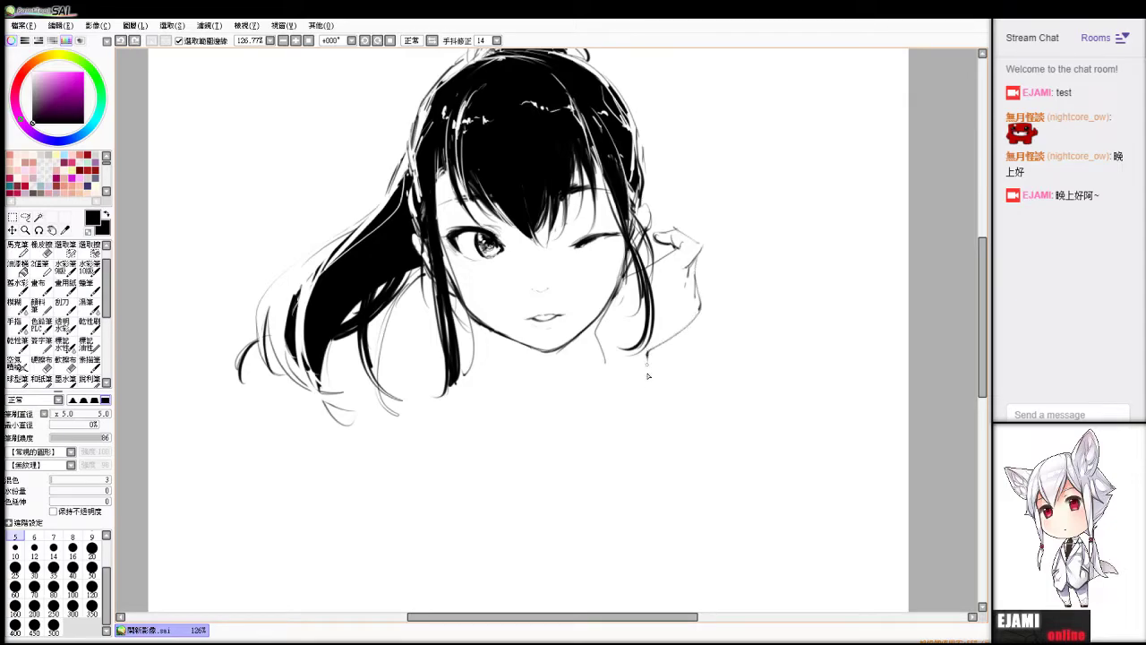
Shorten the right neck line and redraw the hand's lower finger edge where it meets the sidelock.
{"action": "key", "text": "e"}
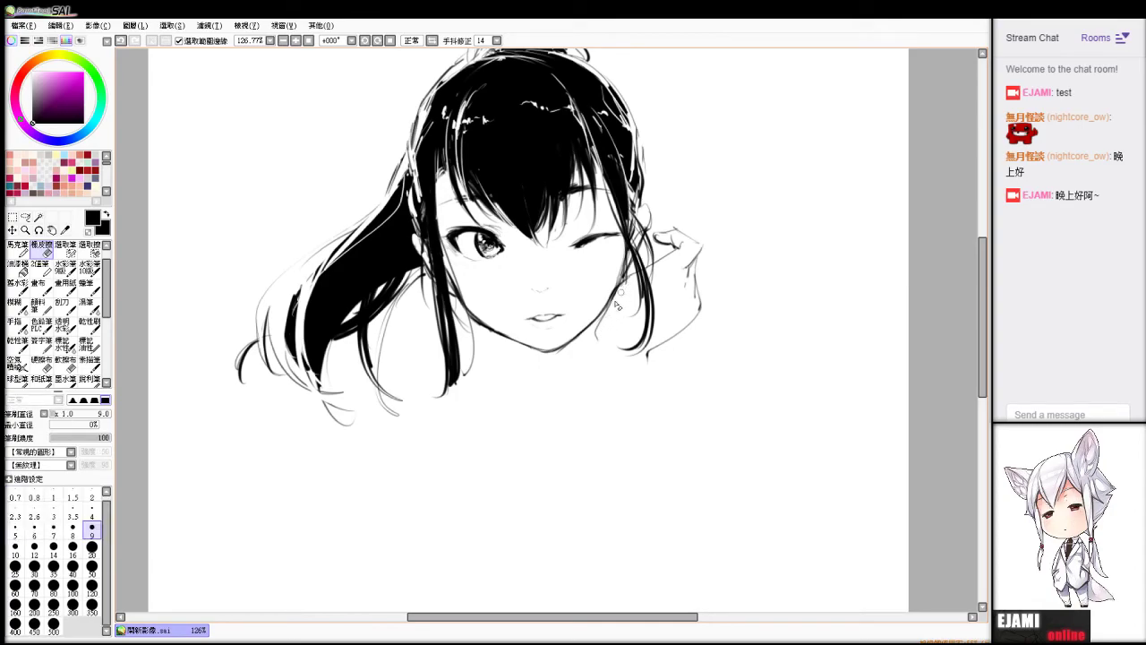
{"action": "key", "text": "ctrl+z"}
{"action": "key", "text": "b"}
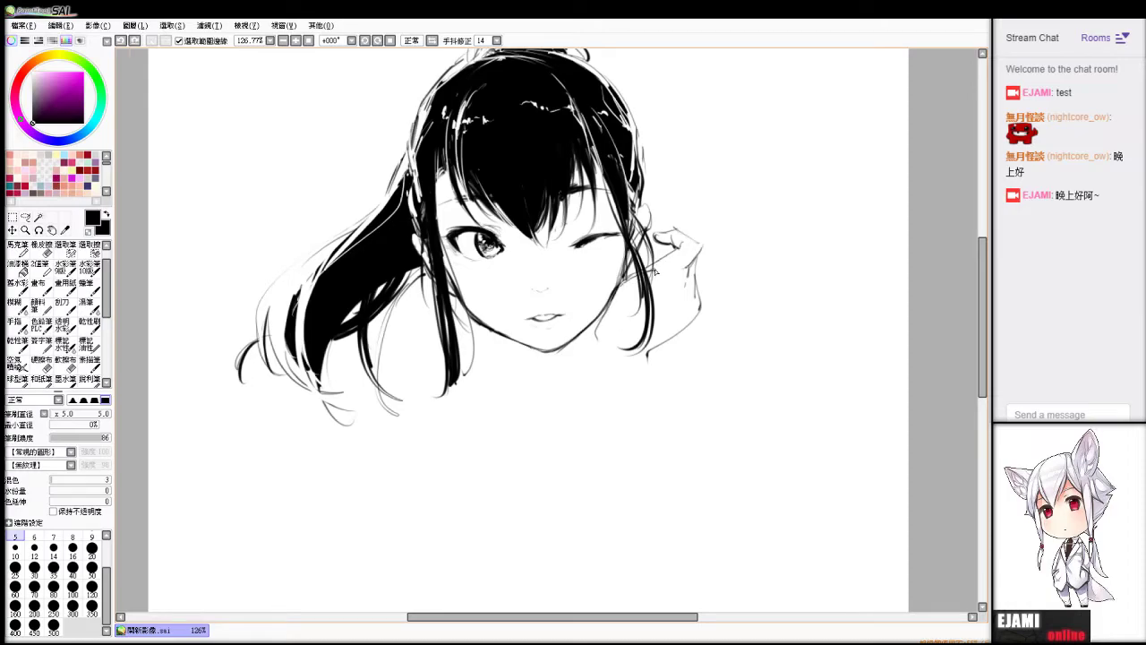
{"action": "key", "text": "e"}
{"action": "key", "text": "b"}
{"action": "left_click_drag", "start_coordinate": [679, 247], "coordinate": [656, 269]}
{"action": "key", "text": "e"}
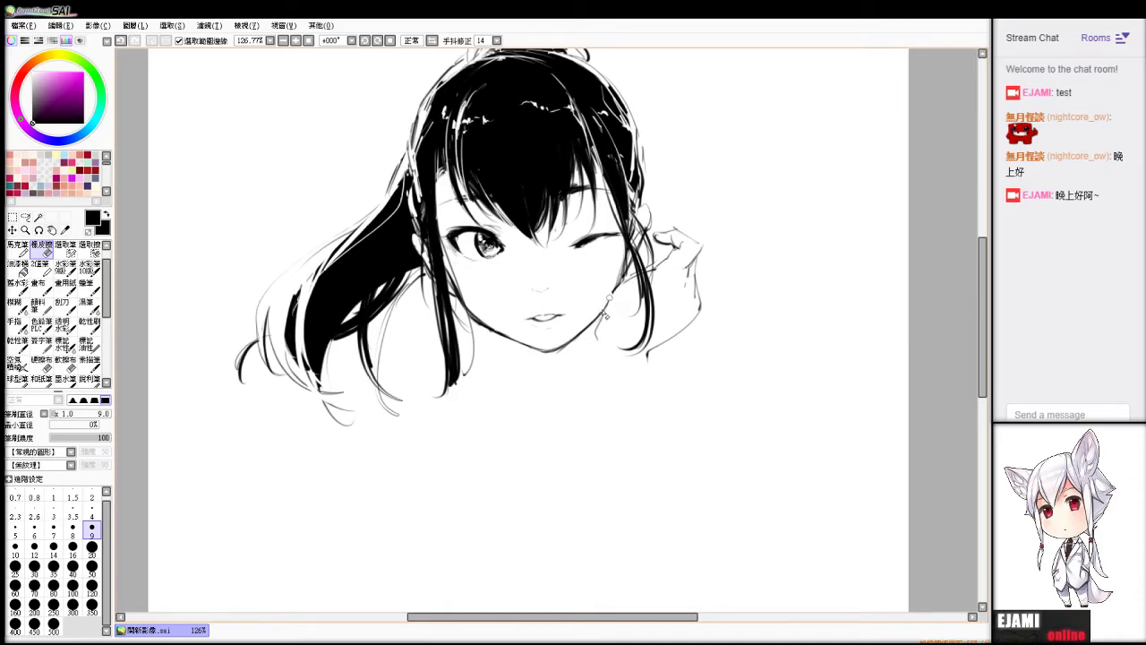
Try a long vertical body line running down from the right side of the neck and undo it.
{"action": "key", "text": "n"}
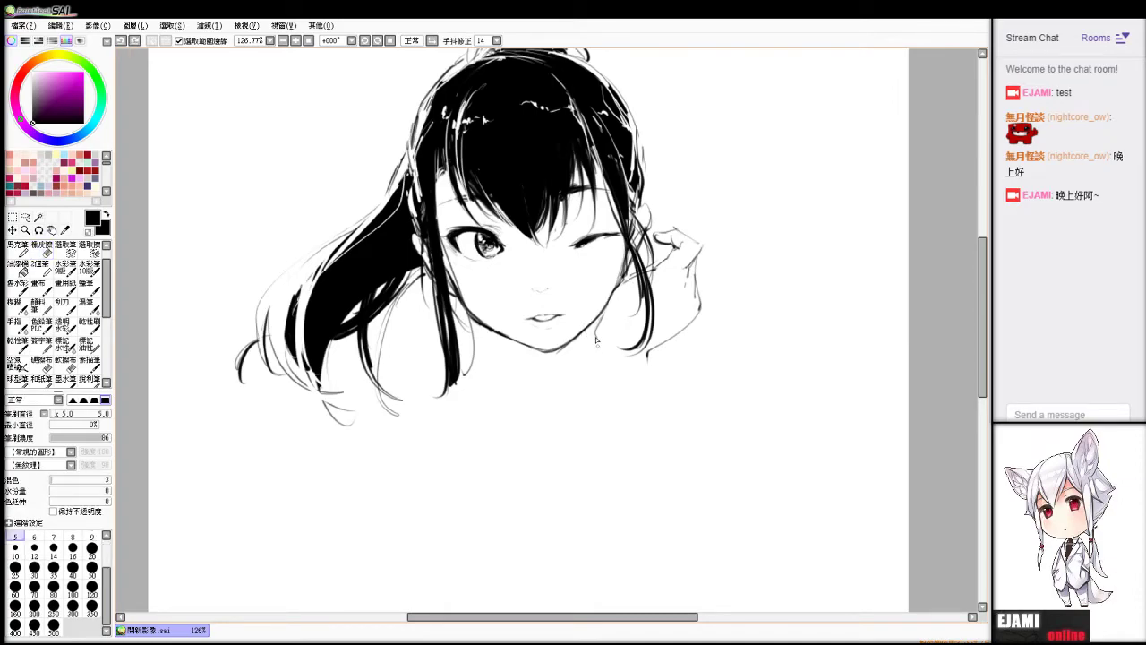
{"action": "left_click_drag", "start_coordinate": [596, 338], "coordinate": [583, 575]}
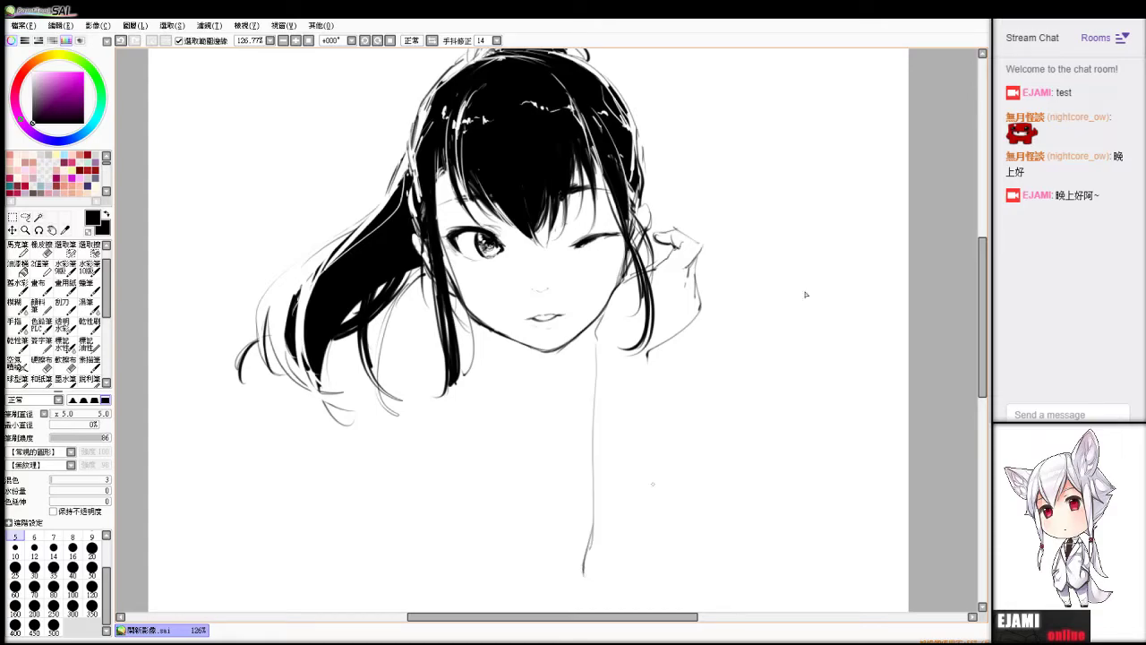
{"action": "scroll", "coordinate": [546, 330], "scroll_direction": "down", "scroll_amount": 3}
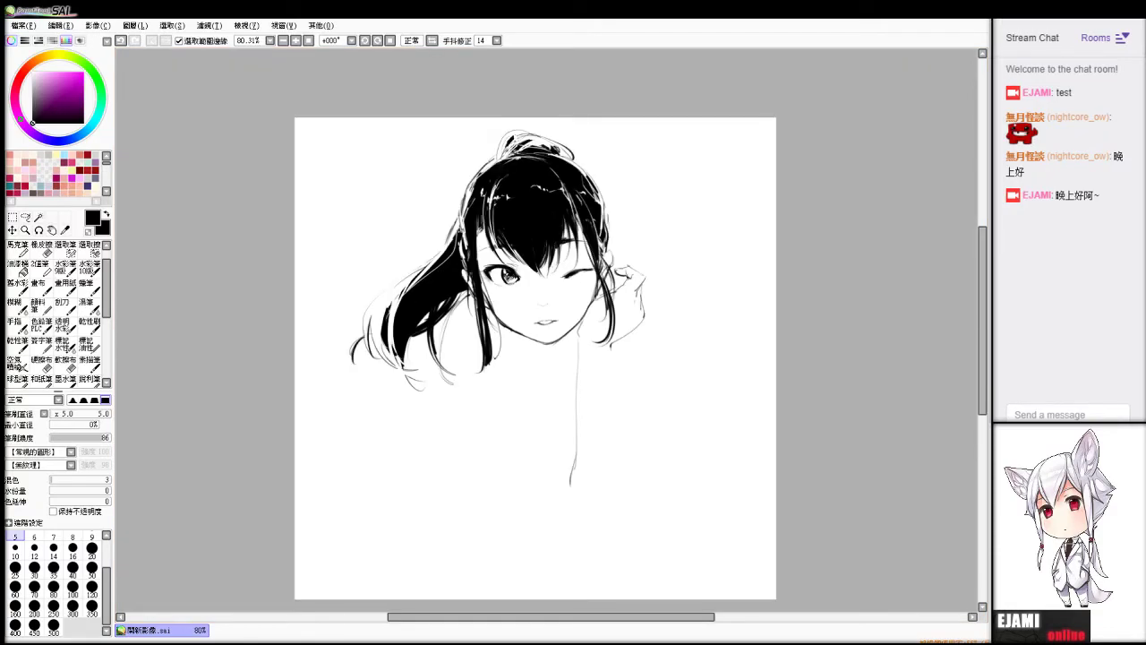
{"action": "left_click_drag", "start_coordinate": [541, 360], "coordinate": [530, 271]}
{"action": "key", "text": "ctrl+z"}
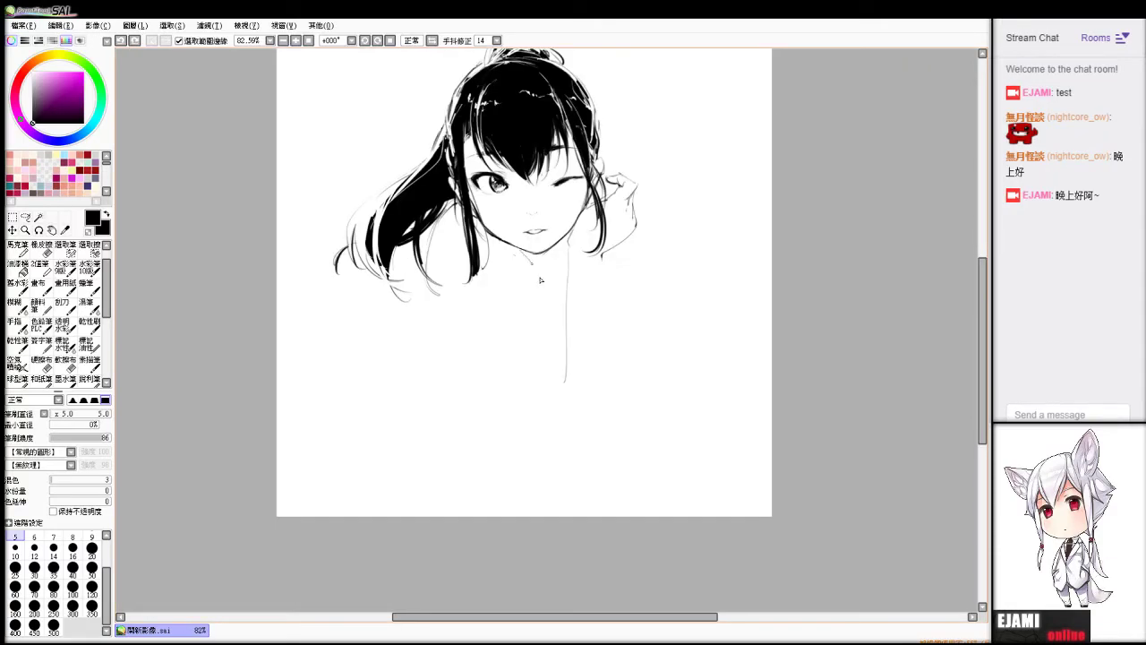
{"action": "key", "text": "alt+Tab"}
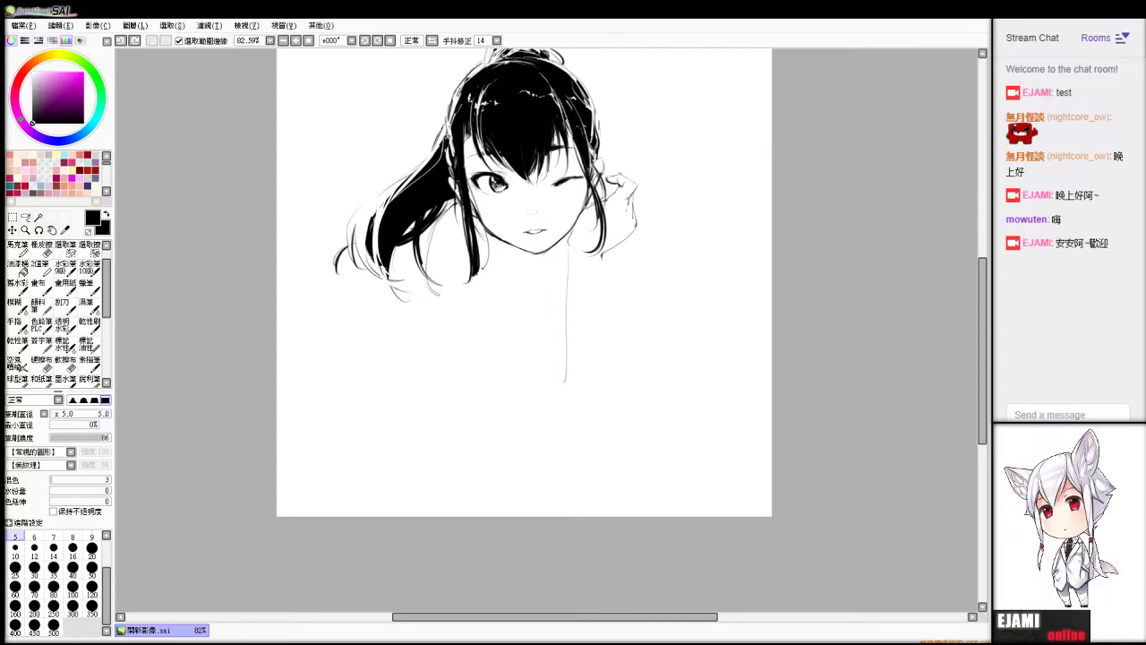
{"action": "scroll", "coordinate": [547, 328], "scroll_direction": "up", "scroll_amount": 2}
{"action": "scroll", "coordinate": [546, 394], "scroll_direction": "down", "scroll_amount": 2}
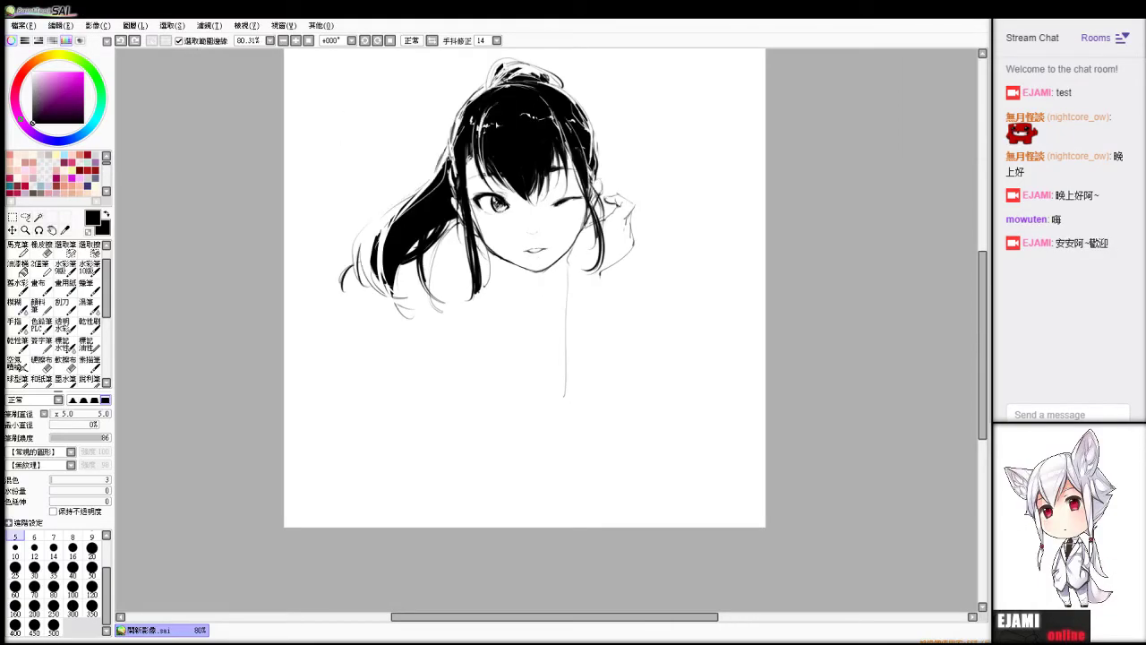
{"action": "key", "text": "ctrl+z"}
Draw a short line for the left side of the neck under the jaw, undoing the trial shoulder and neck strokes.
{"action": "left_click_drag", "start_coordinate": [498, 261], "coordinate": [443, 337]}
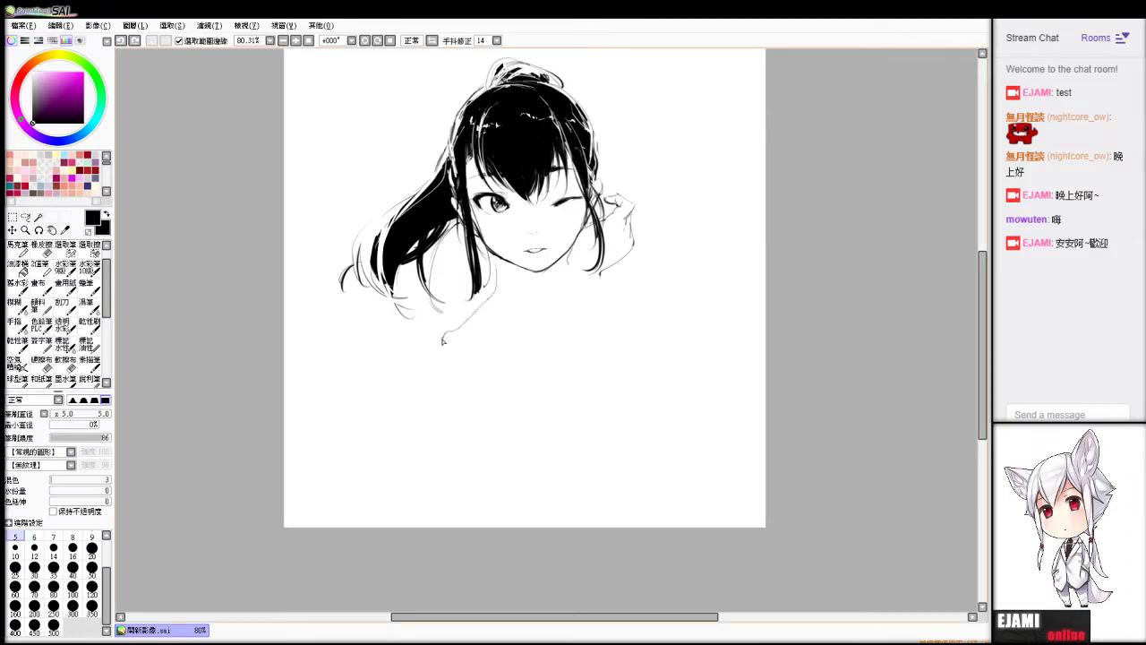
{"action": "key", "text": "ctrl+z"}
{"action": "left_click_drag", "start_coordinate": [513, 268], "coordinate": [525, 295]}
{"action": "key", "text": "ctrl+z"}
{"action": "left_click_drag", "start_coordinate": [517, 267], "coordinate": [522, 275]}
{"action": "key", "text": "ctrl+z"}
{"action": "left_click_drag", "start_coordinate": [516, 265], "coordinate": [527, 278]}
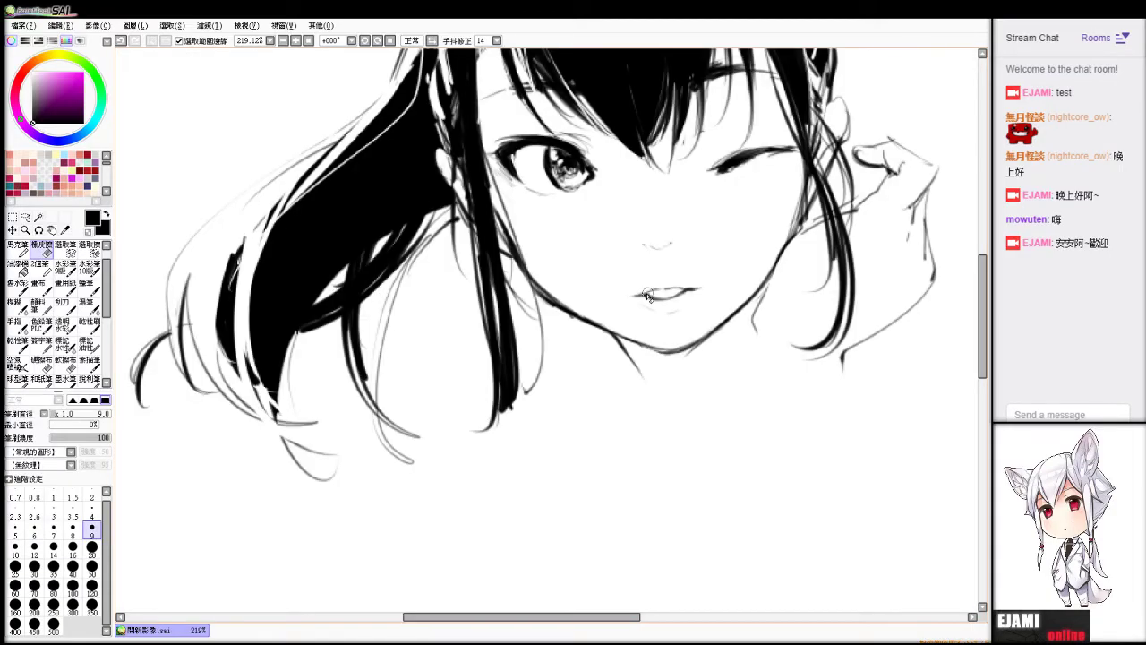
Erase the old mouth and redraw it as a slightly open mouth slanting up toward the winking side.
{"action": "key", "text": "b"}
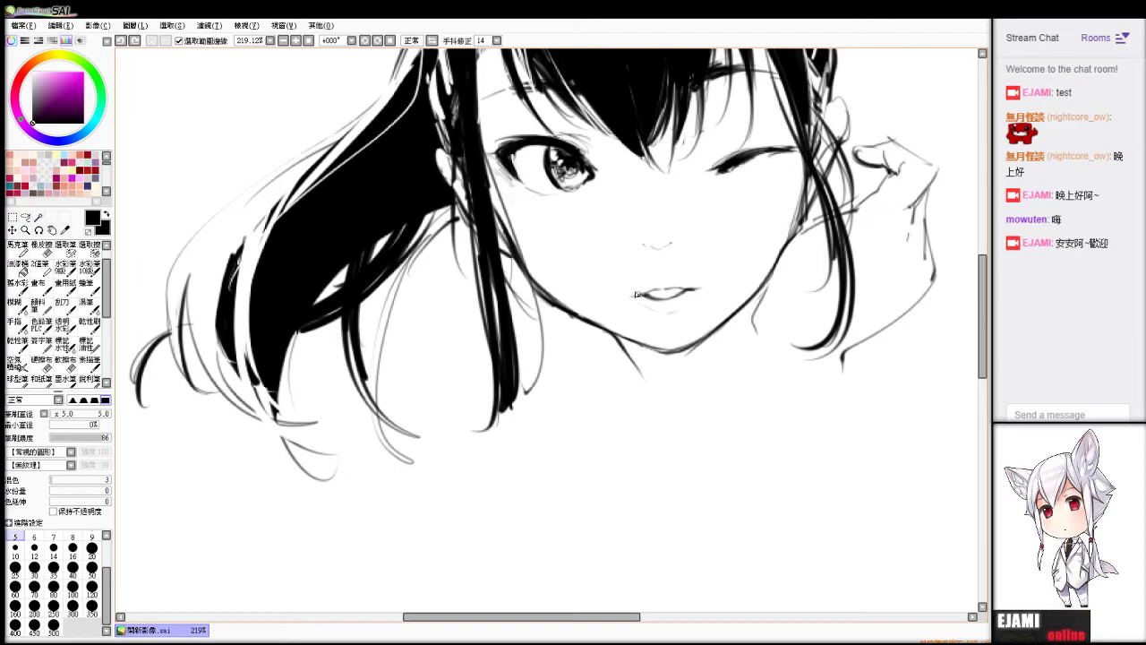
{"action": "key", "text": "e"}
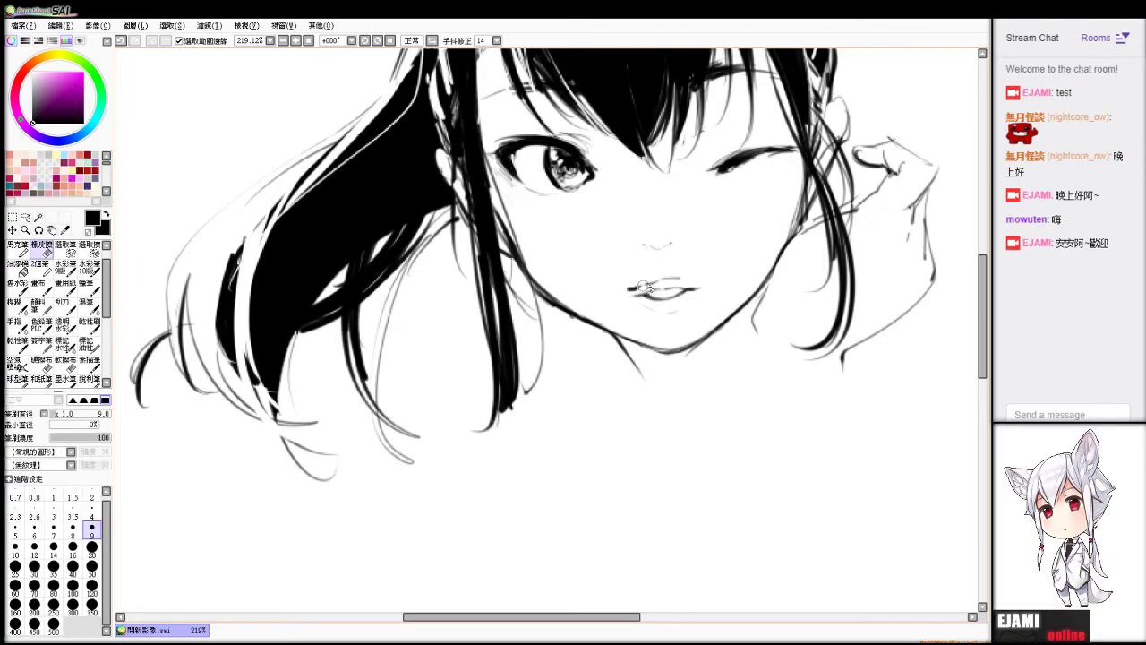
{"action": "left_click_drag", "start_coordinate": [641, 293], "coordinate": [690, 294]}
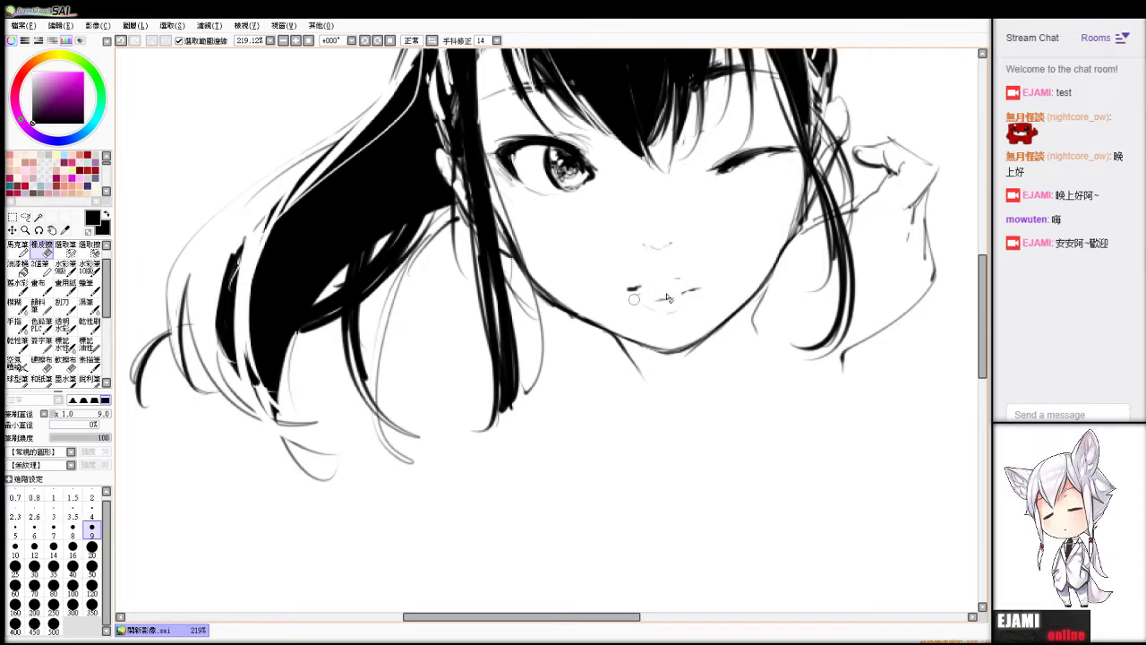
{"action": "key", "text": "b"}
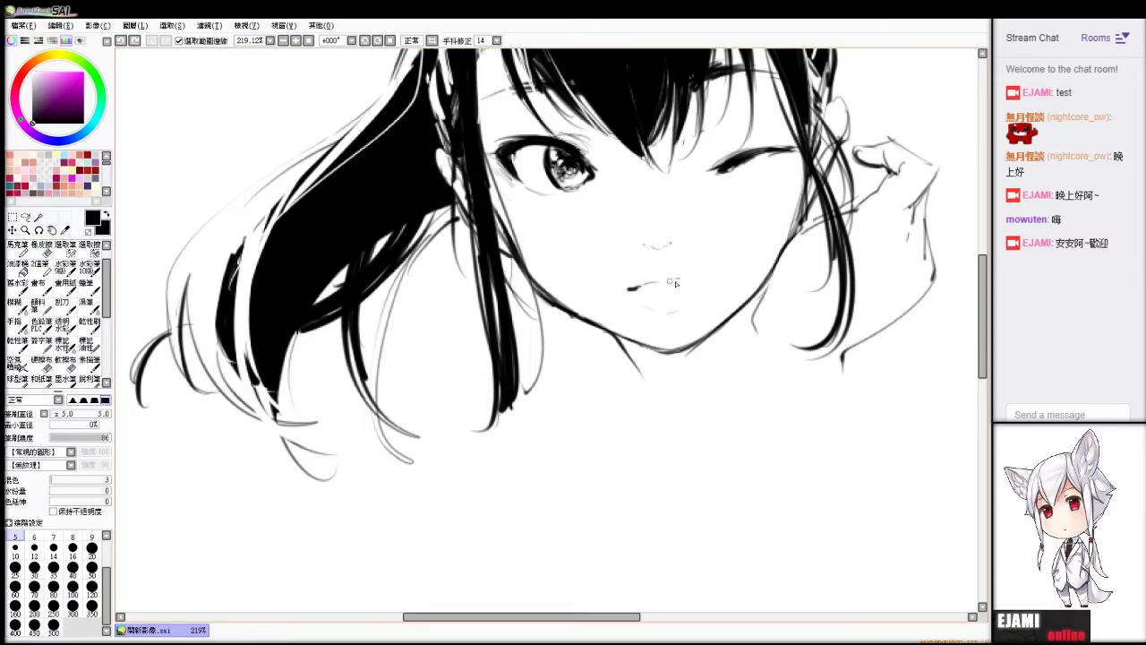
{"action": "mouse_move", "coordinate": [670, 281]}
{"action": "left_mouse_down"}
{"action": "mouse_move", "coordinate": [695, 280]}
{"action": "mouse_move", "coordinate": [675, 289]}
{"action": "mouse_move", "coordinate": [674, 278]}
{"action": "left_mouse_up"}
{"action": "key", "text": "ctrl+z"}
{"action": "key", "text": "e"}
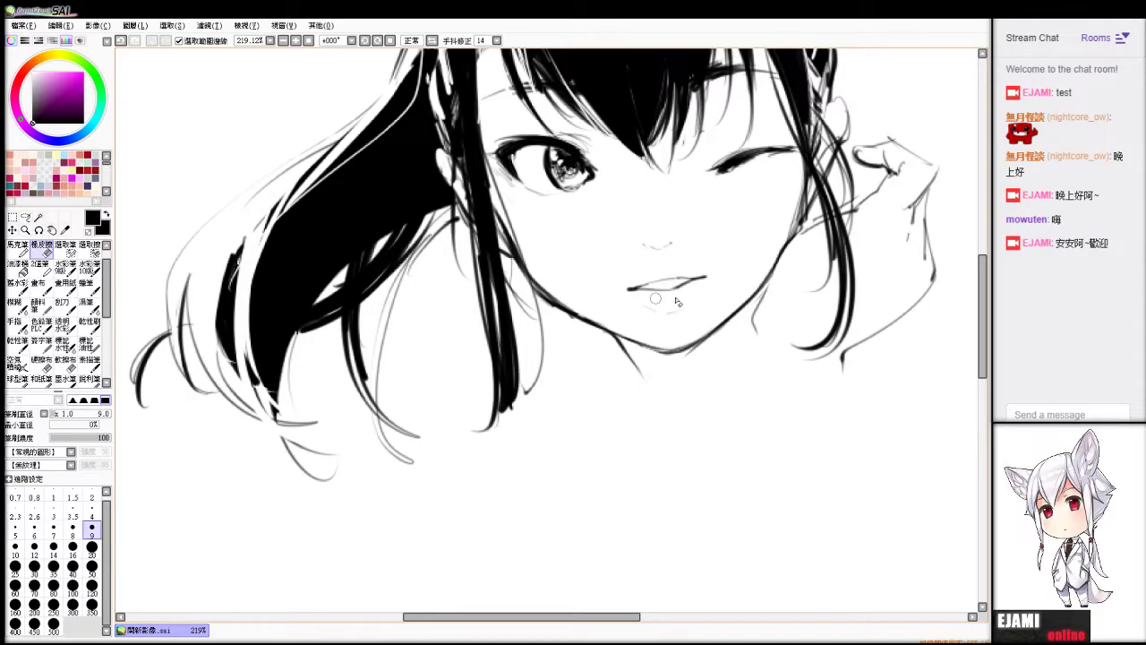
{"action": "key", "text": "b"}
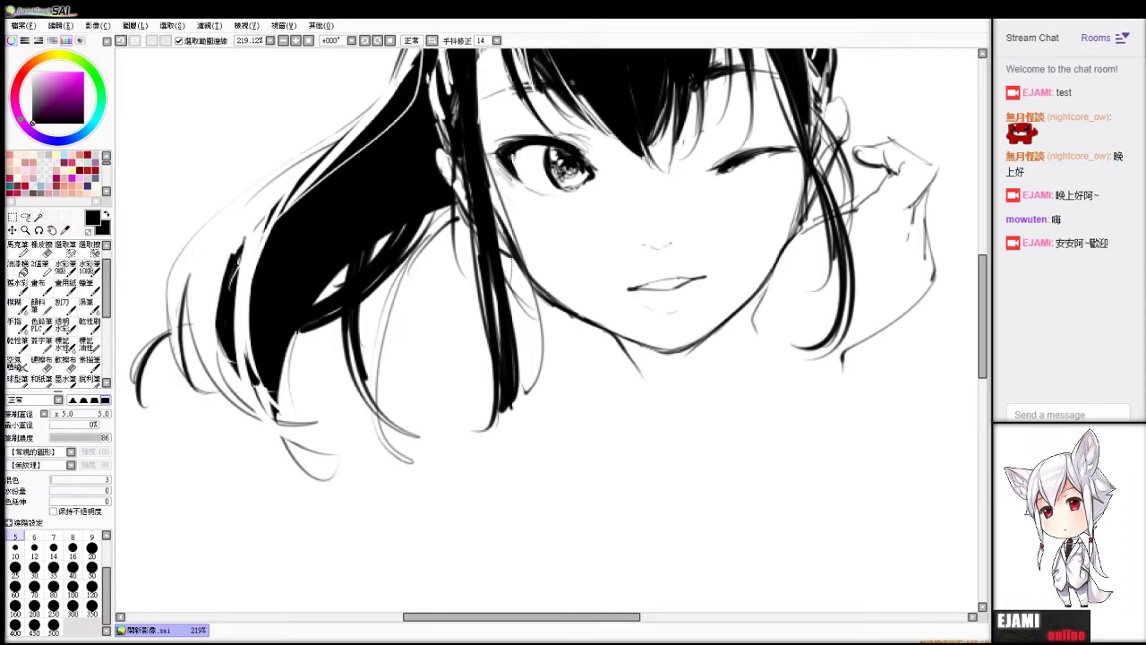
Touch up the lips with small strokes and soften the nose mark, undoing the trial lip lines.
{"action": "key", "text": "Page_Down"}
{"action": "key", "text": "Page_Down"}
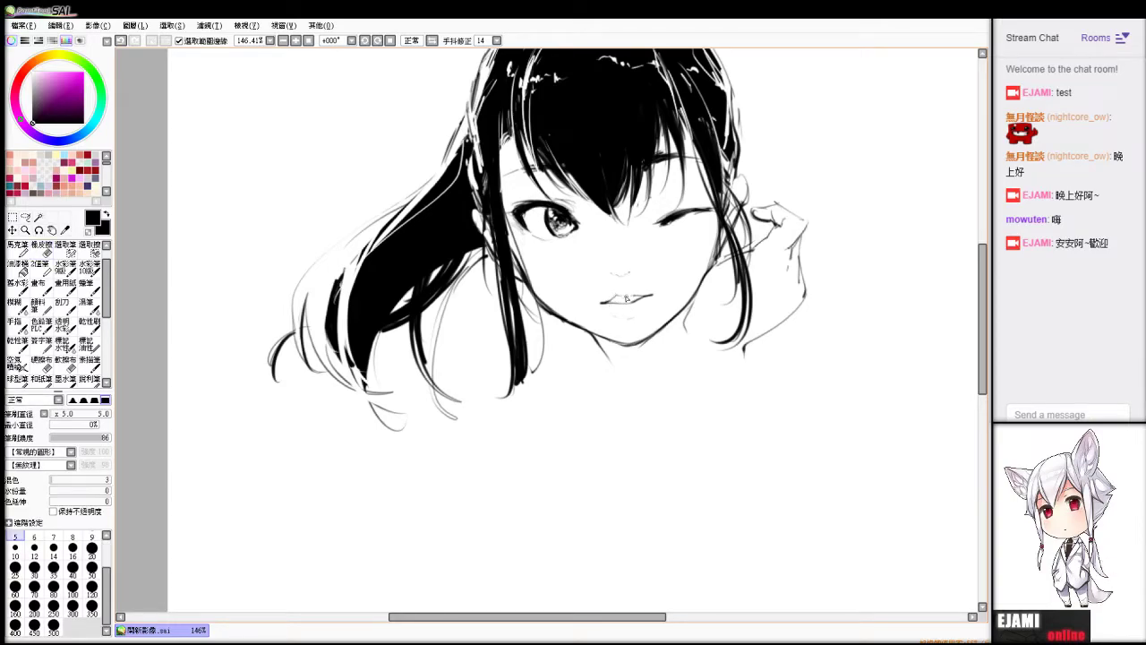
{"action": "key", "text": "ctrl+z"}
{"action": "left_click_drag", "start_coordinate": [611, 301], "coordinate": [631, 296]}
{"action": "key", "text": "ctrl+z"}
{"action": "left_click_drag", "start_coordinate": [628, 307], "coordinate": [652, 299]}
{"action": "key", "text": "ctrl+z"}
{"action": "key", "text": "e"}
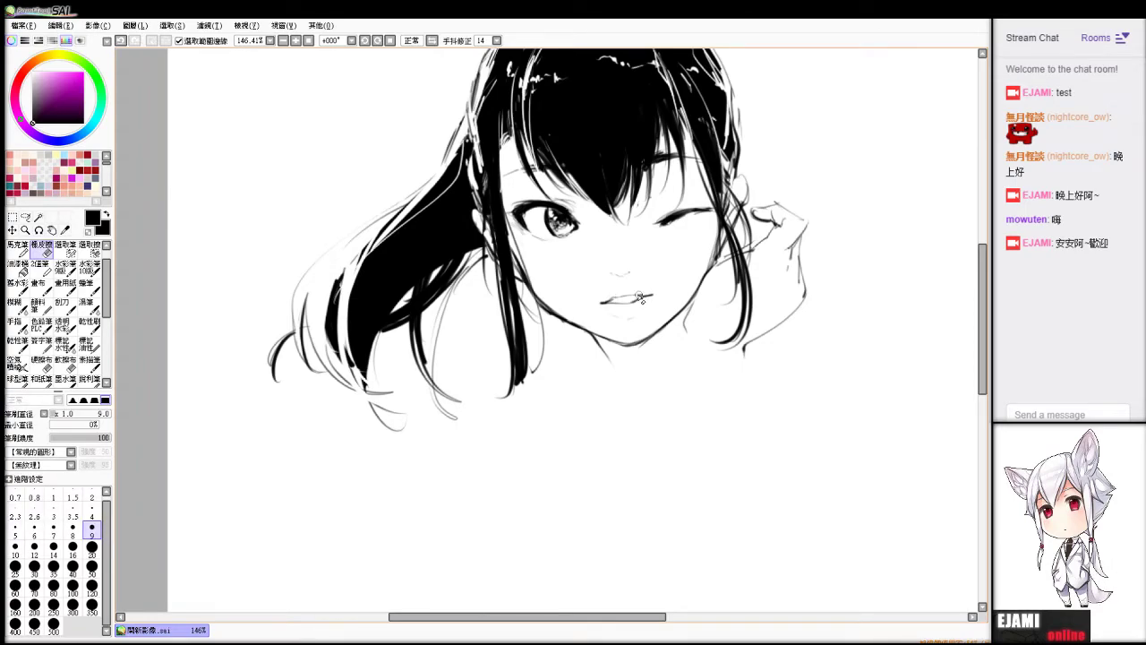
{"action": "key", "text": "b"}
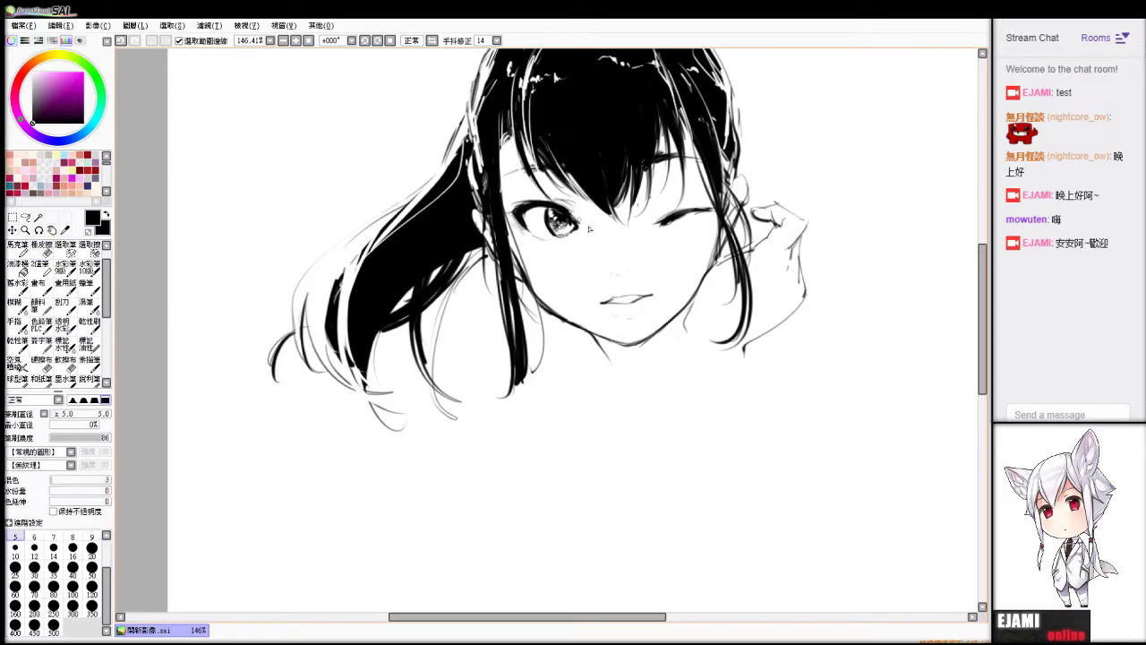
{"action": "key", "text": "ctrl+z"}
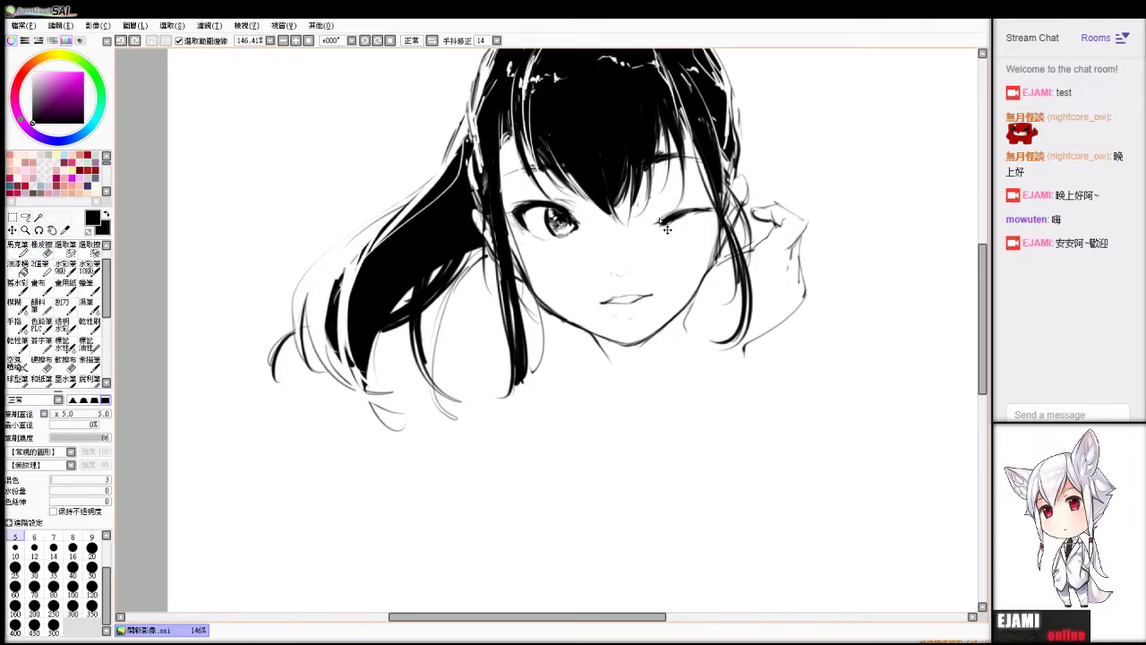
{"action": "key", "text": "ctrl+y"}
{"action": "key", "text": "e"}
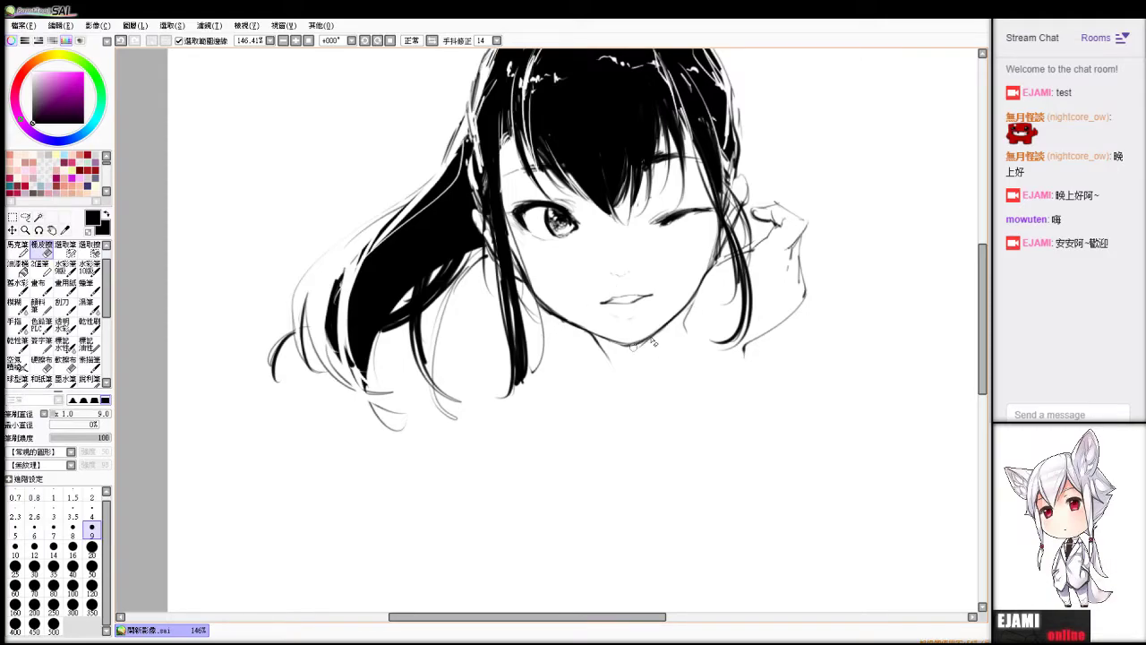
{"action": "key", "text": "b"}
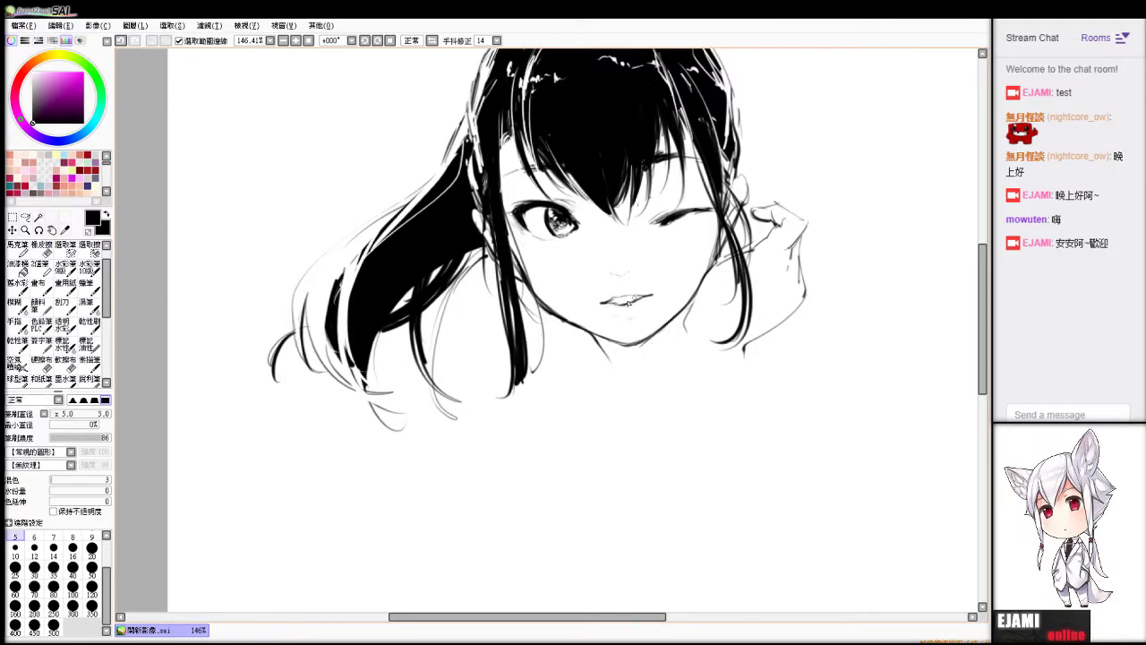
Try a short lower-lip stroke twice and undo it each time.
{"action": "key", "text": "ctrl+z"}
{"action": "left_click_drag", "start_coordinate": [610, 304], "coordinate": [633, 301]}
{"action": "key", "text": "ctrl+z"}
{"action": "left_click_drag", "start_coordinate": [609, 305], "coordinate": [631, 301]}
{"action": "key", "text": "ctrl+z"}
{"action": "key", "text": "e"}
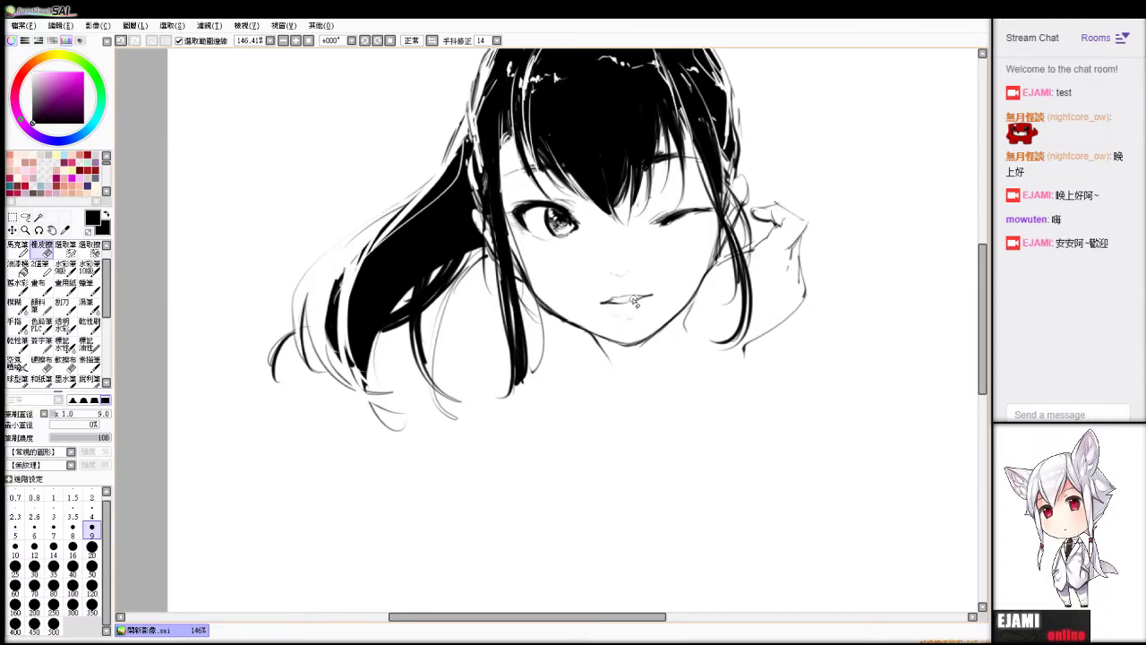
Try a longer neck line running down from the left side of the jaw and undo it.
{"action": "key", "text": "b"}
{"action": "left_click_drag", "start_coordinate": [595, 337], "coordinate": [627, 386]}
{"action": "key", "text": "ctrl+z"}
{"action": "key", "text": "ctrl+z"}
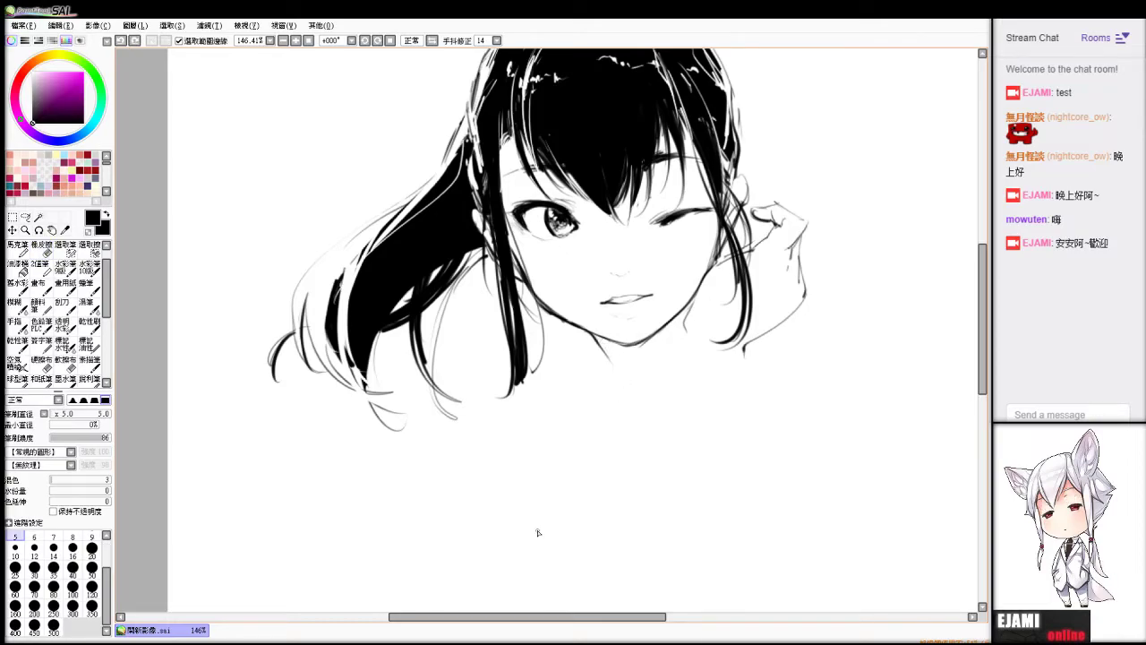
{"action": "key", "text": "e"}
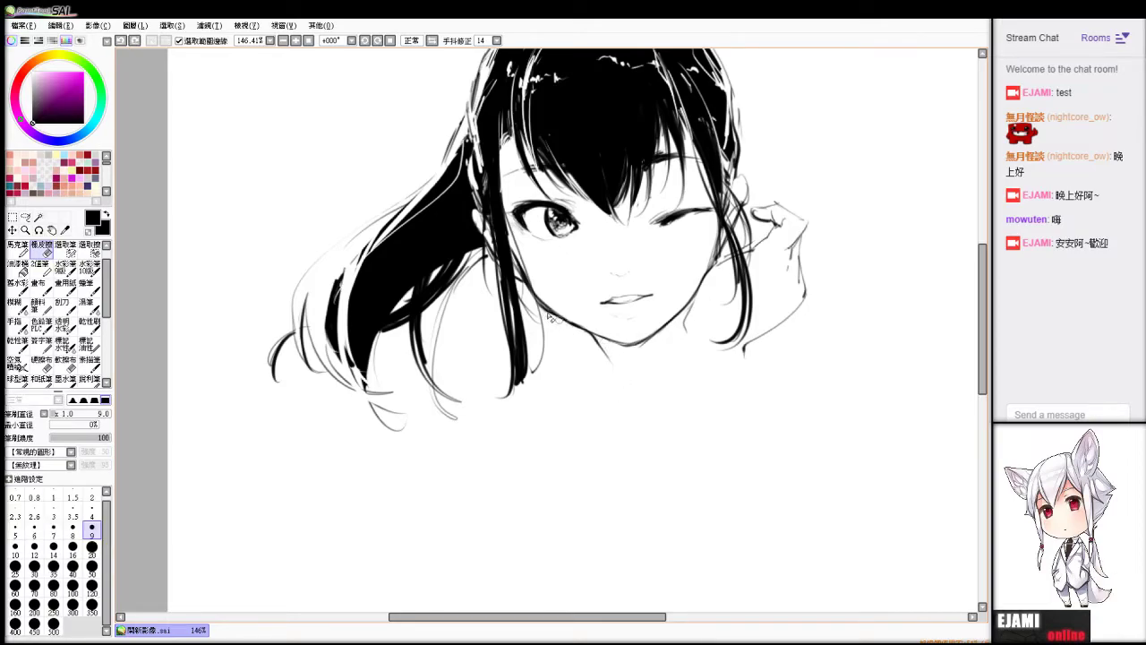
{"action": "key", "text": "b"}
{"action": "left_click_drag", "start_coordinate": [593, 337], "coordinate": [629, 414]}
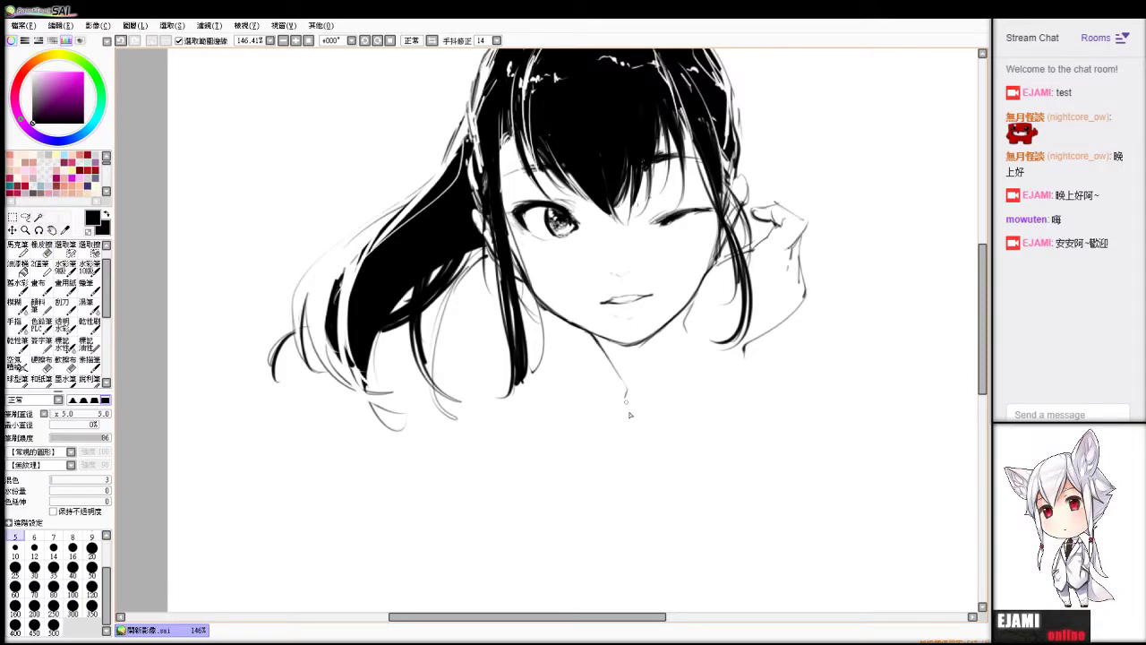
{"action": "key", "text": "ctrl+z"}
Redraw the left neck line longer from under the jaw, trim its end, and add a short collarbone stroke beside it.
{"action": "left_click_drag", "start_coordinate": [584, 334], "coordinate": [612, 415]}
{"action": "key", "text": "ctrl+z"}
{"action": "left_click_drag", "start_coordinate": [584, 333], "coordinate": [615, 404]}
{"action": "key", "text": "ctrl+z"}
{"action": "key", "text": "e"}
{"action": "left_click_drag", "start_coordinate": [608, 393], "coordinate": [620, 421]}
{"action": "key", "text": "n"}
{"action": "left_click_drag", "start_coordinate": [646, 427], "coordinate": [679, 433]}
Try short strokes below the left sidelock and beside the winking eye, undoing both.
{"action": "mouse_move", "coordinate": [521, 387]}
{"action": "left_mouse_down"}
{"action": "mouse_move", "coordinate": [522, 441]}
{"action": "mouse_move", "coordinate": [845, 290]}
{"action": "left_mouse_up"}
{"action": "scroll", "coordinate": [545, 326], "scroll_direction": "down", "scroll_amount": 8}
{"action": "left_click_drag", "start_coordinate": [545, 326], "coordinate": [508, 332]}
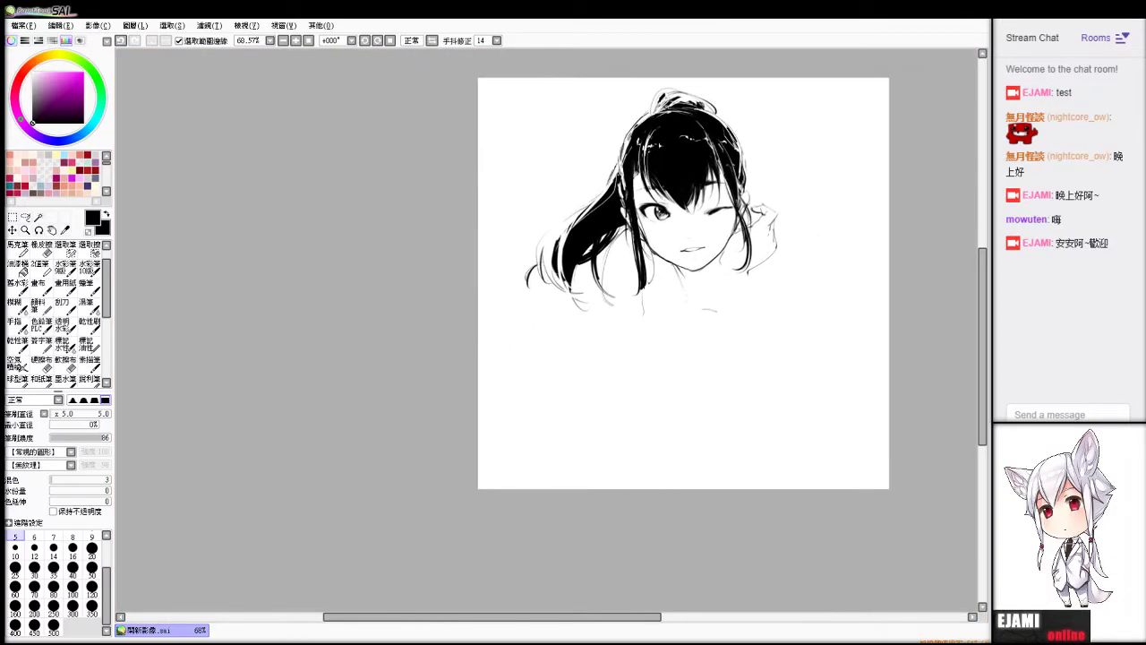
{"action": "left_click_drag", "start_coordinate": [616, 340], "coordinate": [541, 341]}
{"action": "key", "text": "ctrl+z"}
{"action": "key", "text": "ctrl+z"}
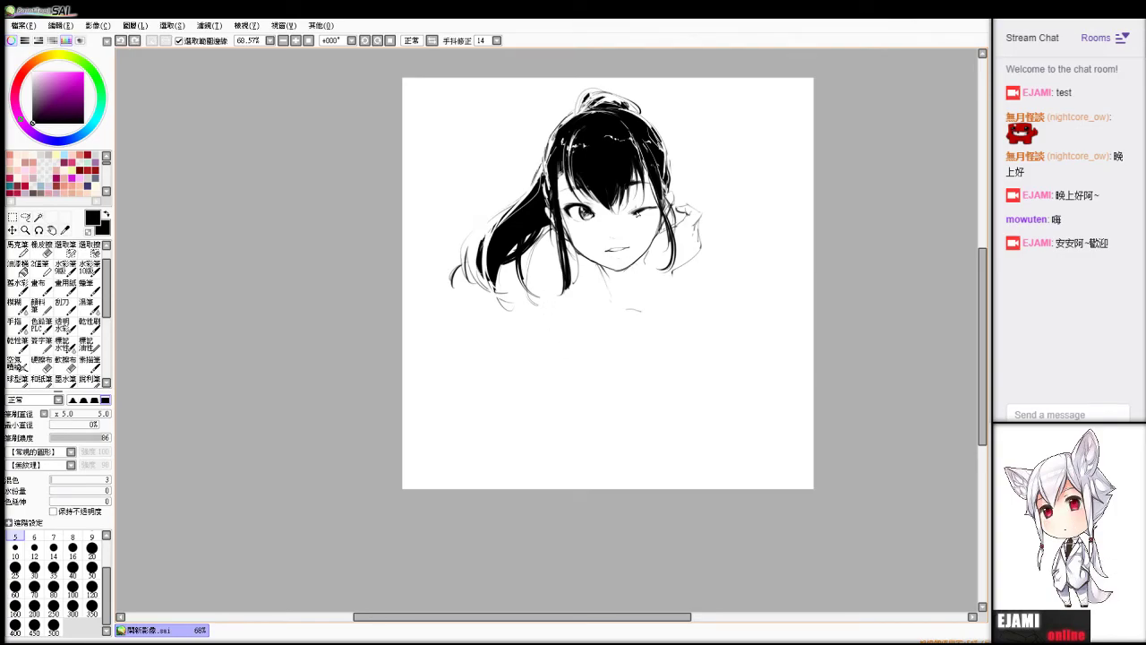
{"action": "left_click_drag", "start_coordinate": [639, 215], "coordinate": [648, 223]}
{"action": "key", "text": "ctrl+z"}
{"action": "key", "text": "ctrl+z"}
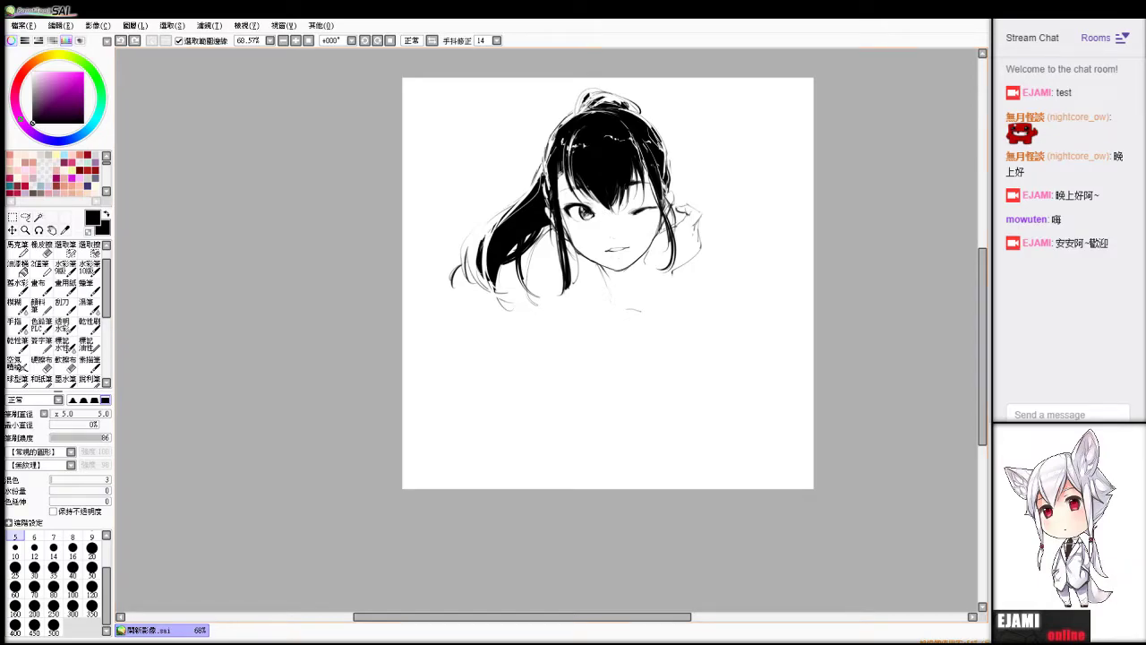
Select the closed winking eye with the selection pen and nudge it slightly upward and toward the nose.
{"action": "scroll", "coordinate": [546, 330], "scroll_direction": "up", "scroll_amount": 2}
{"action": "scroll", "coordinate": [662, 97], "scroll_direction": "up", "scroll_amount": 3}
{"action": "key", "text": "a"}
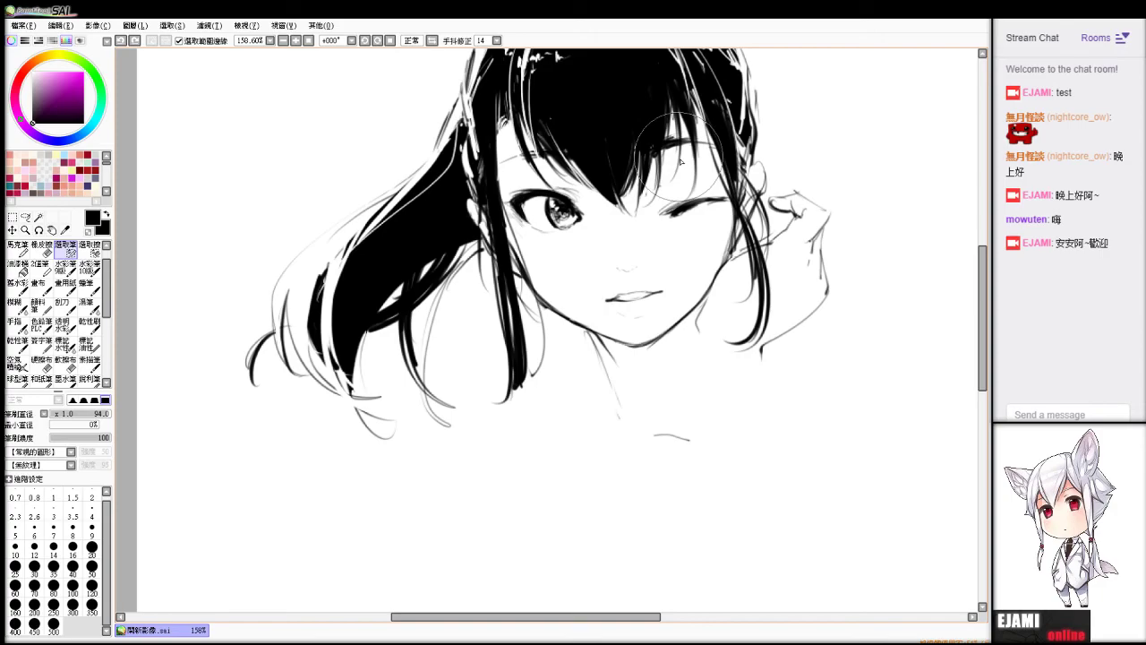
{"action": "left_click_drag", "start_coordinate": [671, 217], "coordinate": [717, 203]}
{"action": "key", "text": "ctrl+z"}
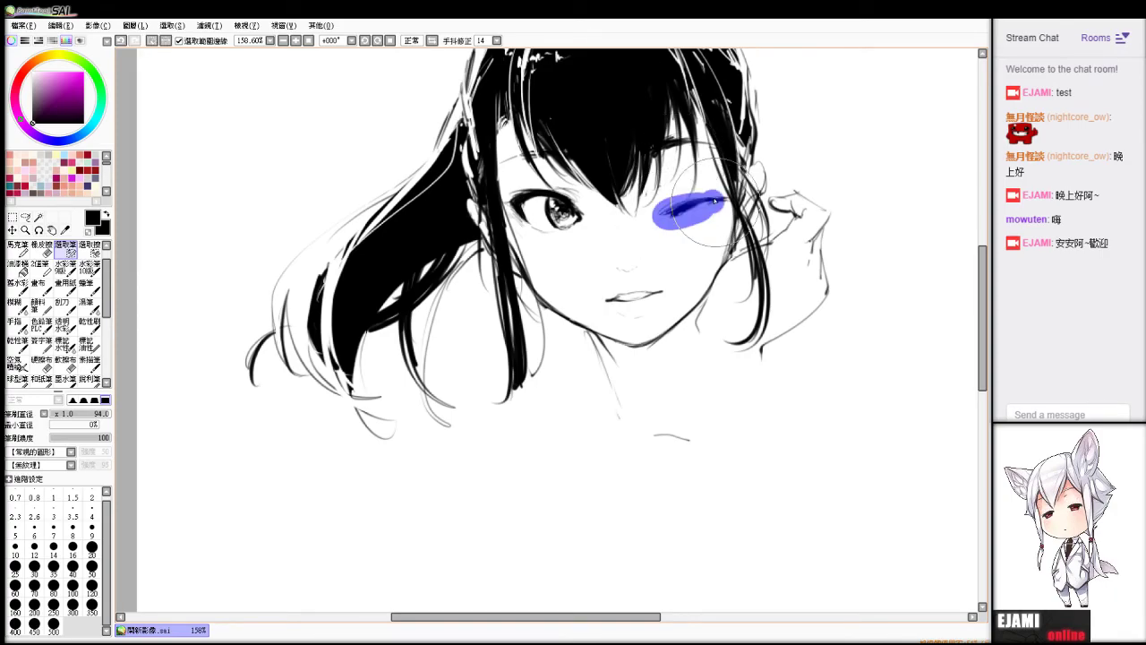
{"action": "key", "text": "ctrl+d"}
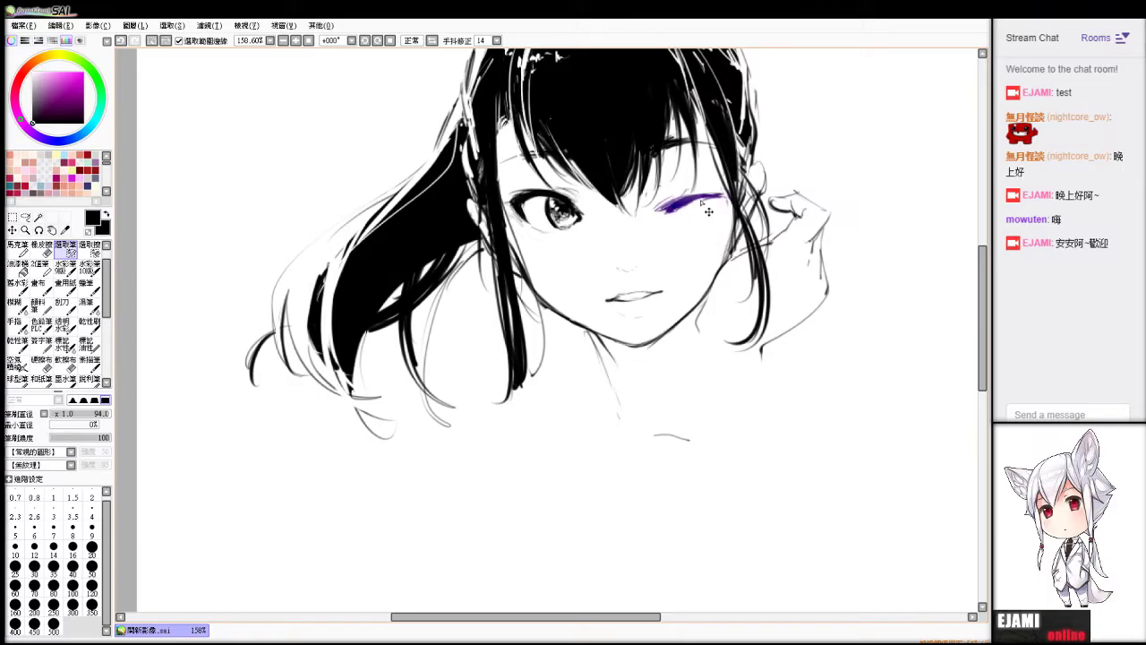
{"action": "left_click", "coordinate": [179, 38]}
Redraw the right cheek edge beside the sidelock and darken the hand's lower finger line there.
{"action": "key", "text": "v"}
{"action": "key", "text": "ctrl+z"}
{"action": "mouse_move", "coordinate": [735, 190]}
{"action": "left_mouse_down"}
{"action": "mouse_move", "coordinate": [727, 255]}
{"action": "mouse_move", "coordinate": [738, 218]}
{"action": "left_mouse_up"}
{"action": "key", "text": "e"}
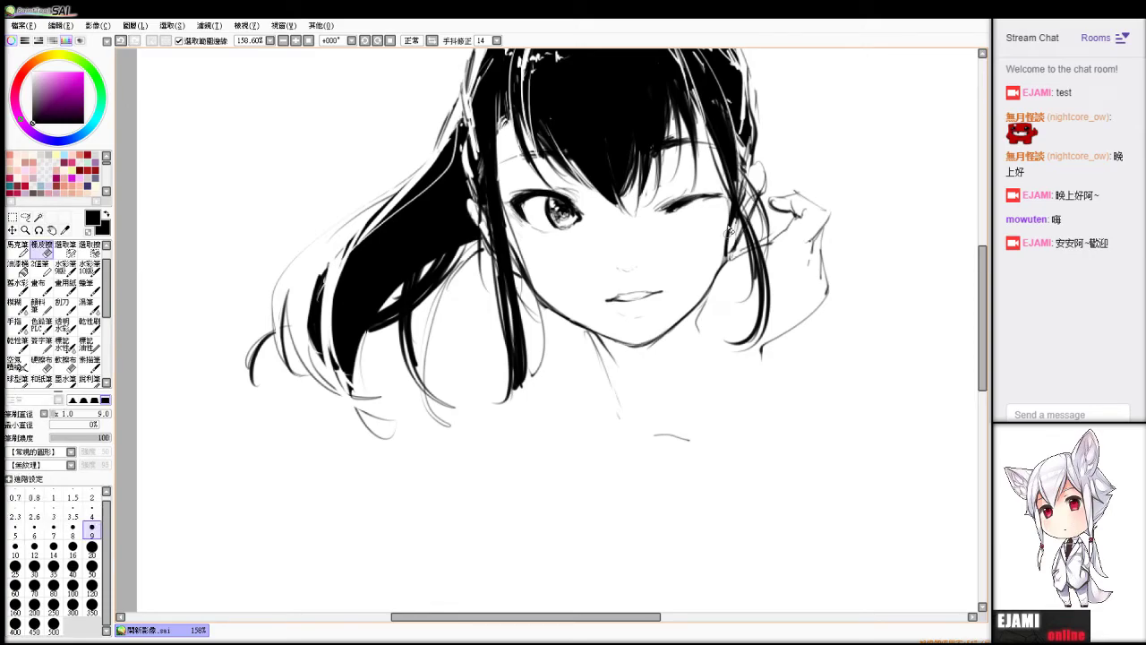
{"action": "key", "text": "n"}
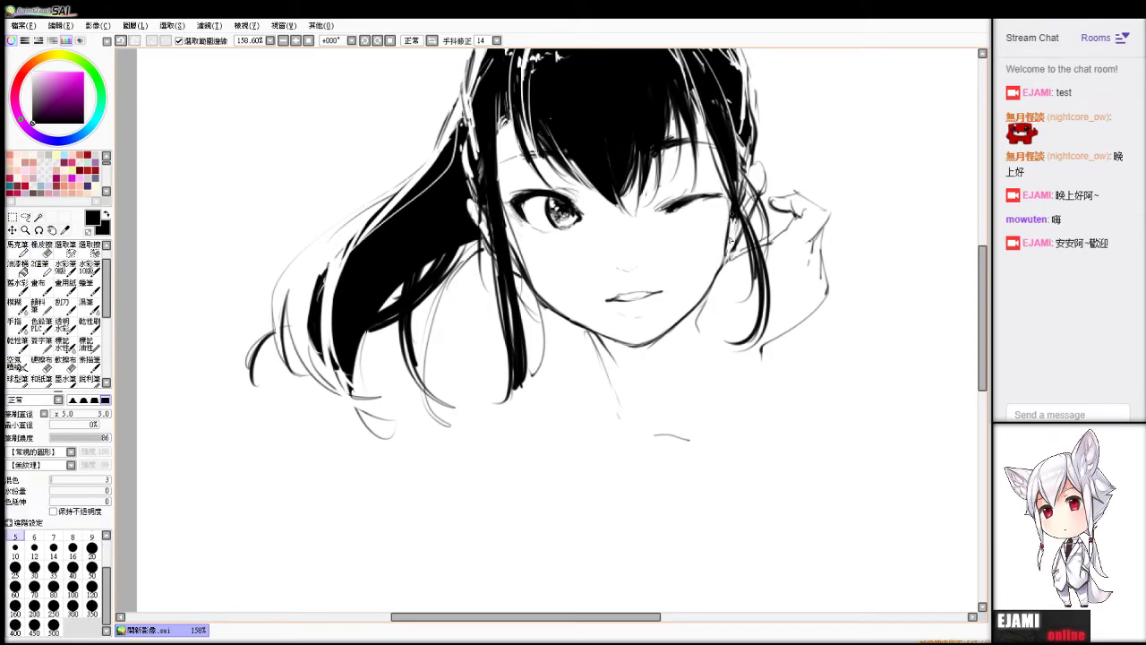
{"action": "mouse_move", "coordinate": [729, 212]}
{"action": "left_mouse_down"}
{"action": "mouse_move", "coordinate": [732, 261]}
{"action": "mouse_move", "coordinate": [767, 244]}
{"action": "left_mouse_up"}
{"action": "key", "text": "e"}
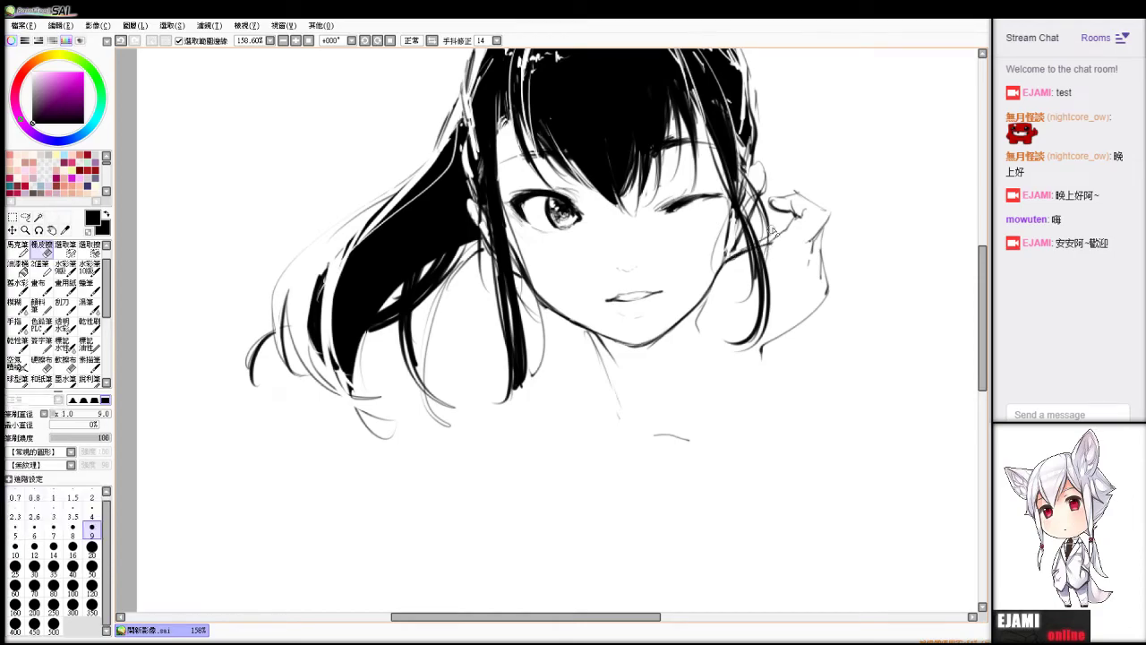
{"action": "key", "text": "n"}
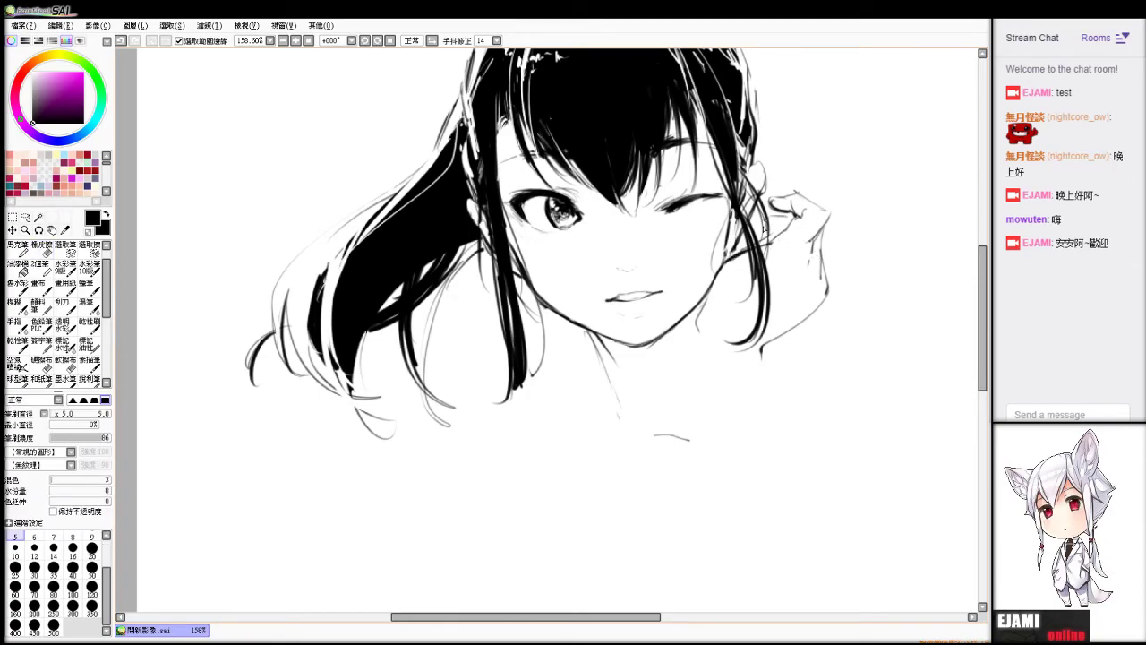
Add finger lines between the sidelock and the raised hand, and thicken the back of the hand.
{"action": "mouse_move", "coordinate": [765, 229]}
{"action": "left_mouse_down"}
{"action": "mouse_move", "coordinate": [790, 219]}
{"action": "mouse_move", "coordinate": [775, 241]}
{"action": "mouse_move", "coordinate": [780, 223]}
{"action": "mouse_move", "coordinate": [822, 250]}
{"action": "mouse_move", "coordinate": [828, 291]}
{"action": "left_mouse_up"}
{"action": "key", "text": "e"}
{"action": "key", "text": "n"}
{"action": "mouse_move", "coordinate": [773, 199]}
{"action": "left_mouse_down"}
{"action": "mouse_move", "coordinate": [785, 208]}
{"action": "mouse_move", "coordinate": [774, 221]}
{"action": "left_mouse_up"}
{"action": "key", "text": "e"}
{"action": "key", "text": "n"}
{"action": "key", "text": "ctrl+z"}
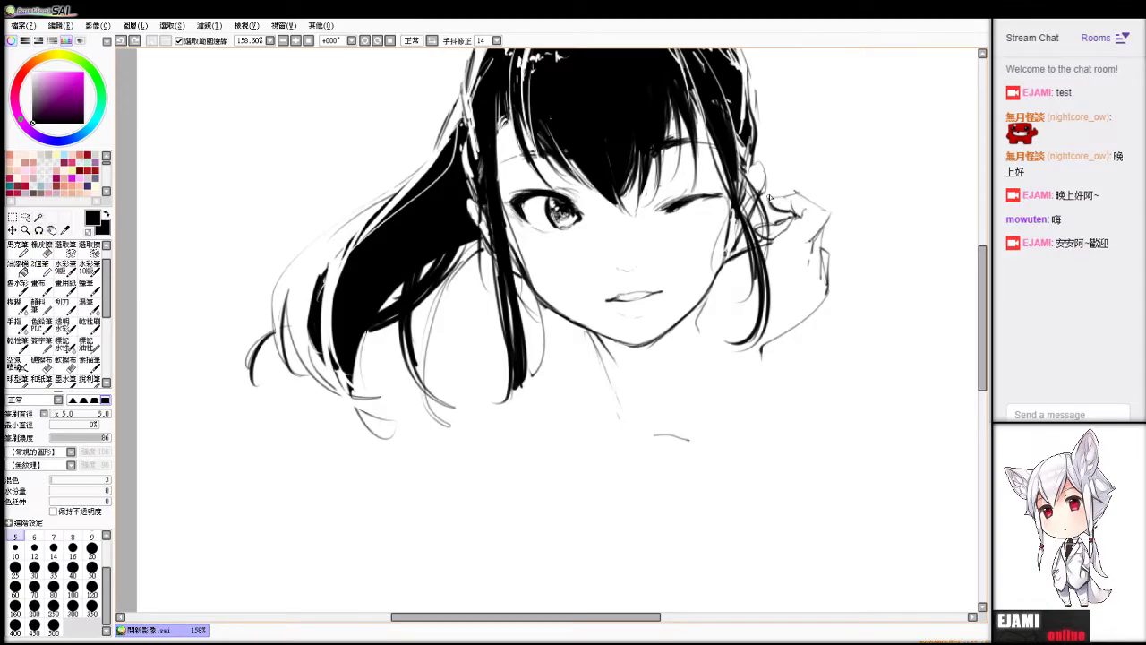
Darken the raised hand's upper outline and draw a small rounded bulge at its outer edge above the wrist.
{"action": "mouse_move", "coordinate": [769, 198]}
{"action": "left_mouse_down"}
{"action": "mouse_move", "coordinate": [815, 202]}
{"action": "mouse_move", "coordinate": [817, 315]}
{"action": "left_mouse_up"}
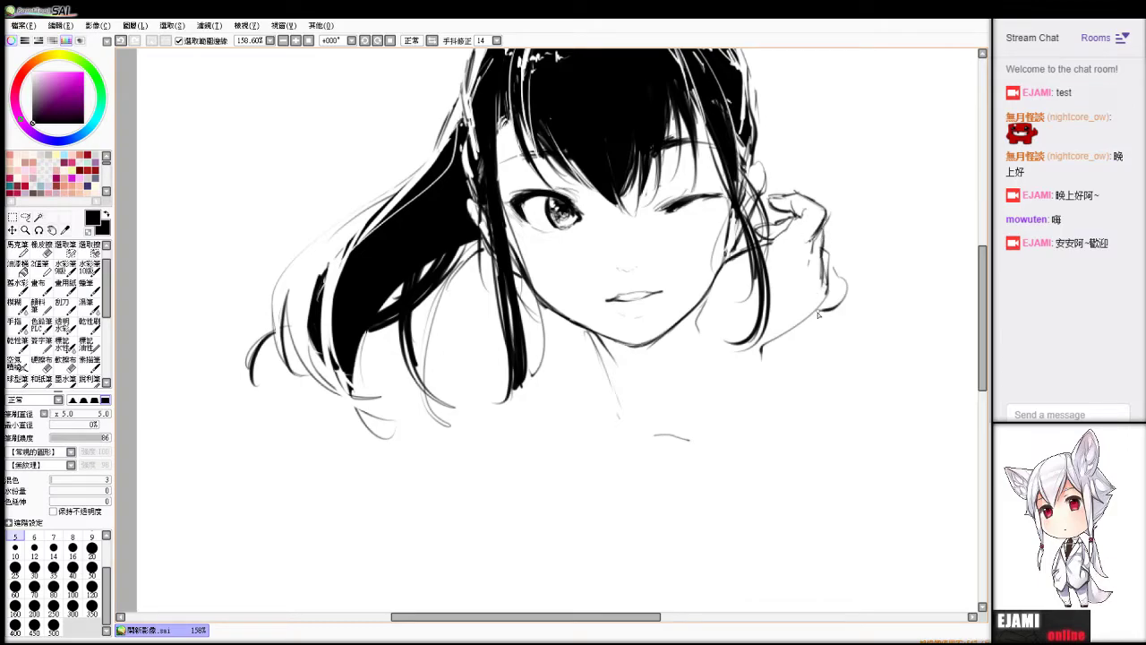
{"action": "key", "text": "ctrl+z"}
{"action": "mouse_move", "coordinate": [830, 269]}
{"action": "left_mouse_down"}
{"action": "mouse_move", "coordinate": [819, 314]}
{"action": "mouse_move", "coordinate": [785, 333]}
{"action": "mouse_move", "coordinate": [822, 310]}
{"action": "left_mouse_up"}
{"action": "key", "text": "ctrl+z"}
{"action": "key", "text": "ctrl+z"}
Redraw the left neck line darker, bending it outward at its lower end toward the collarbone.
{"action": "mouse_move", "coordinate": [592, 338]}
{"action": "left_mouse_down"}
{"action": "mouse_move", "coordinate": [630, 382]}
{"action": "mouse_move", "coordinate": [627, 417]}
{"action": "mouse_move", "coordinate": [594, 355]}
{"action": "mouse_move", "coordinate": [620, 415]}
{"action": "left_mouse_up"}
{"action": "key", "text": "ctrl+z"}
{"action": "key", "text": "e"}
{"action": "key", "text": "ctrl+z"}
Draw the left shoulder curving out from behind the sidelock and continue it into a long vertical upper-arm line.
{"action": "left_click_drag", "start_coordinate": [544, 333], "coordinate": [546, 396]}
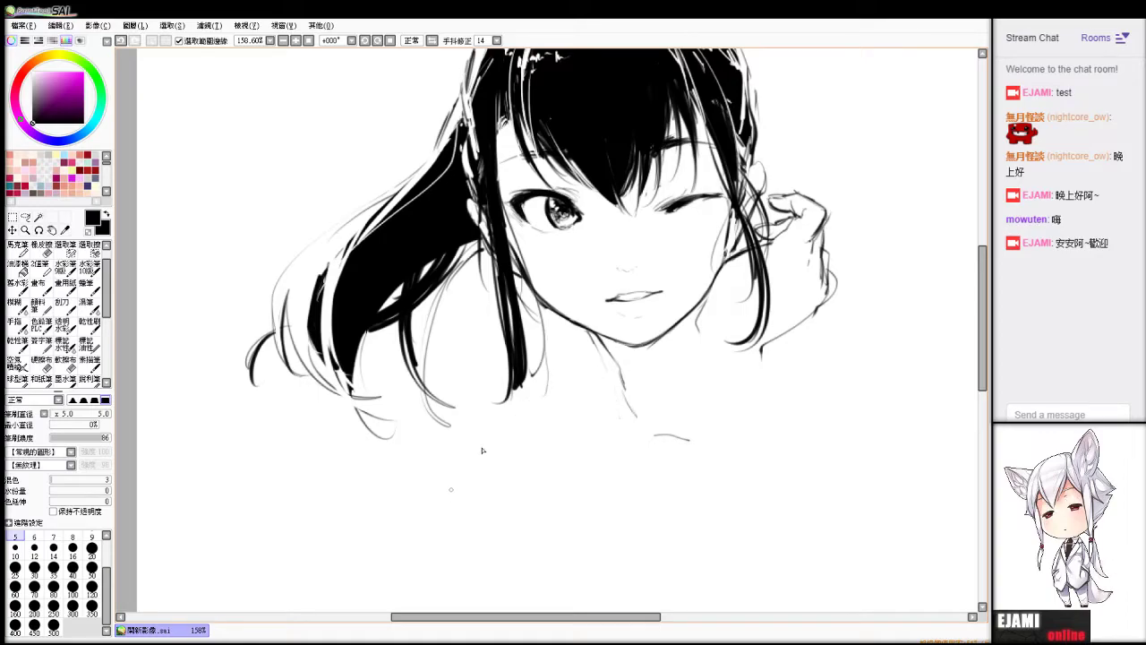
{"action": "left_click_drag", "start_coordinate": [530, 299], "coordinate": [456, 374]}
{"action": "key", "text": "ctrl+z"}
{"action": "key", "text": "ctrl+z"}
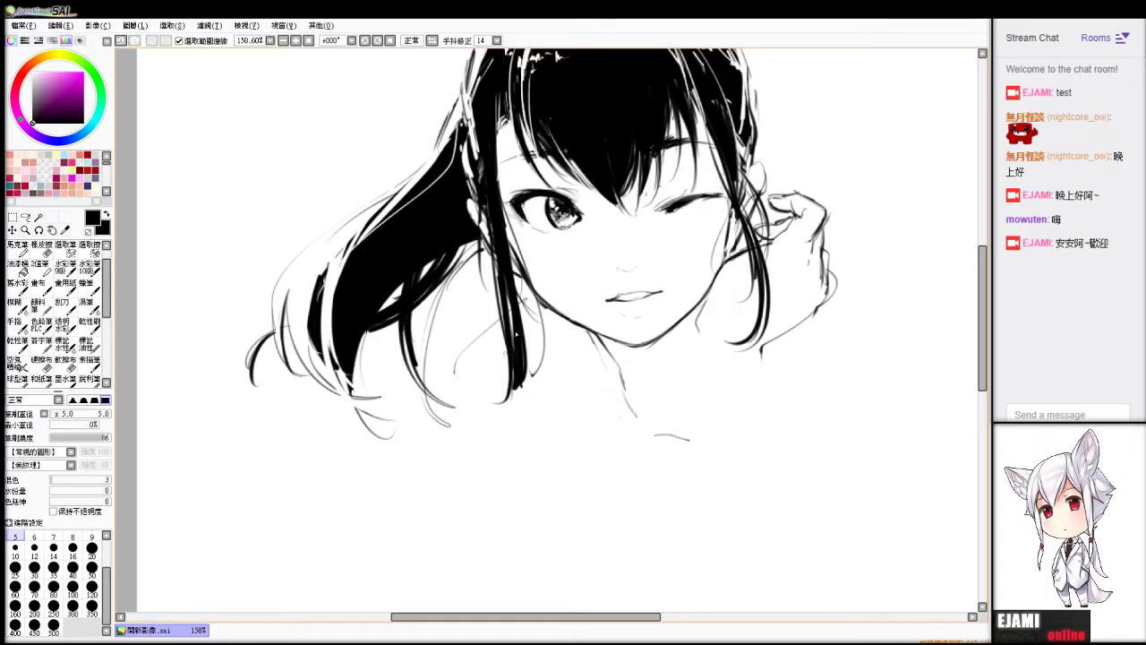
{"action": "left_click_drag", "start_coordinate": [530, 299], "coordinate": [454, 361]}
{"action": "mouse_move", "coordinate": [453, 360]}
{"action": "left_mouse_down"}
{"action": "mouse_move", "coordinate": [430, 438]}
{"action": "mouse_move", "coordinate": [440, 540]}
{"action": "left_mouse_up"}
{"action": "key", "text": "ctrl+z"}
Erase the open mouth and redraw it as a small closed smile.
{"action": "scroll", "coordinate": [440, 540], "scroll_direction": "down", "scroll_amount": 5}
{"action": "scroll", "coordinate": [440, 540], "scroll_direction": "up", "scroll_amount": 2}
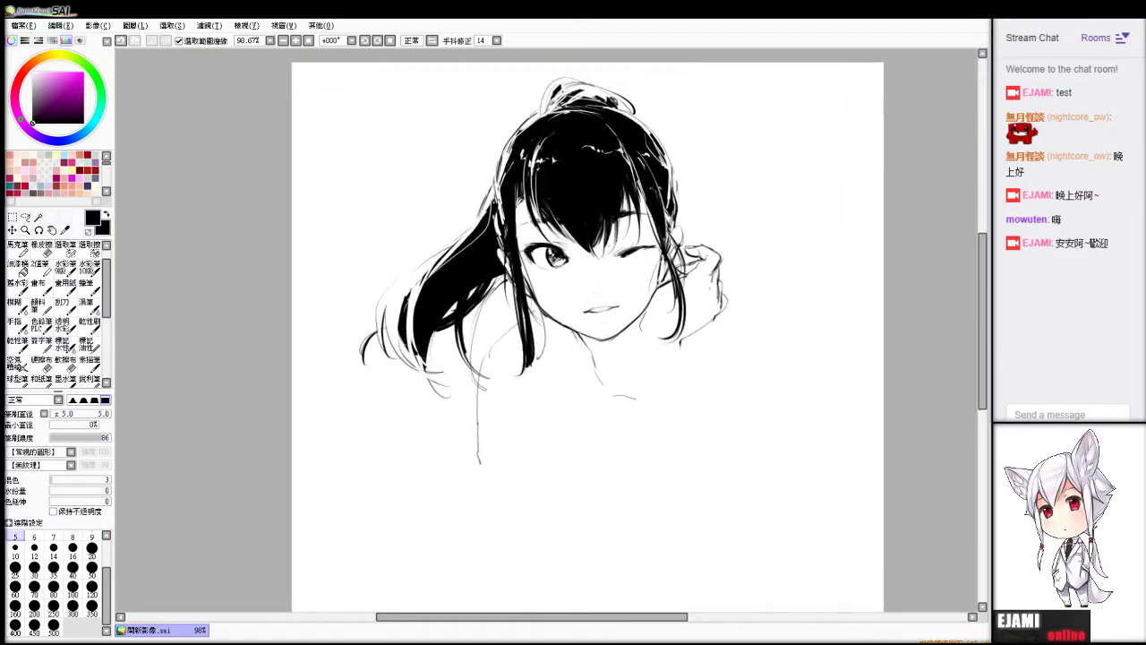
{"action": "key", "text": "e"}
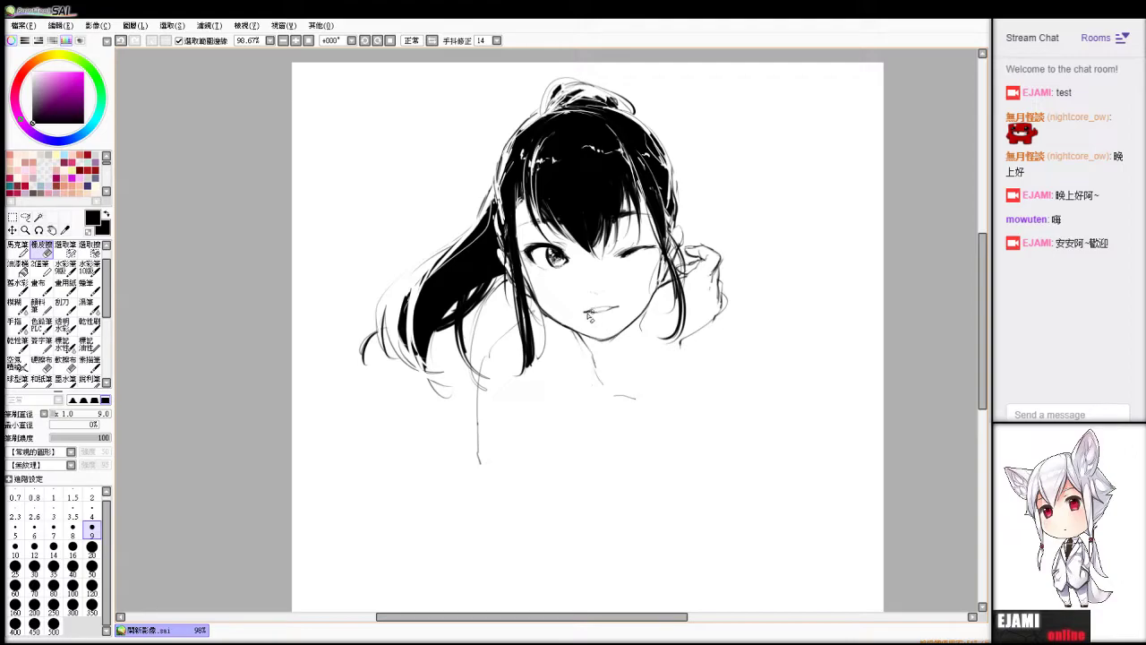
{"action": "mouse_move", "coordinate": [584, 312]}
{"action": "left_mouse_down"}
{"action": "mouse_move", "coordinate": [616, 309]}
{"action": "mouse_move", "coordinate": [601, 319]}
{"action": "mouse_move", "coordinate": [618, 305]}
{"action": "mouse_move", "coordinate": [601, 309]}
{"action": "left_mouse_up"}
{"action": "key", "text": "b"}
{"action": "key", "text": "ctrl+z"}
{"action": "key", "text": "e"}
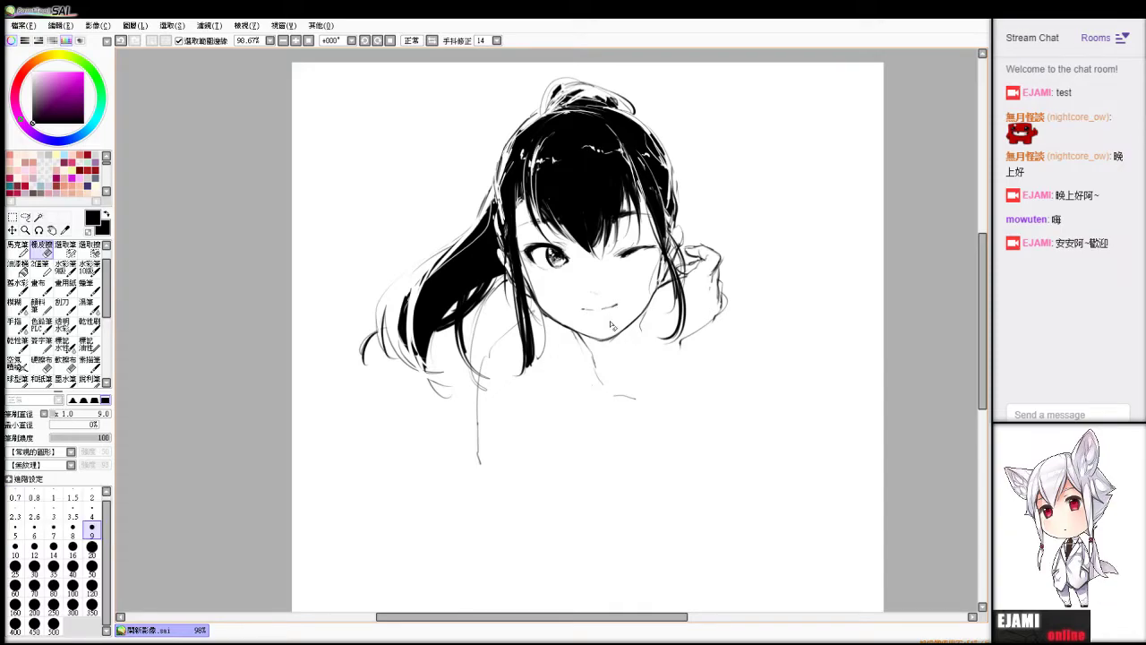
{"action": "key", "text": "b"}
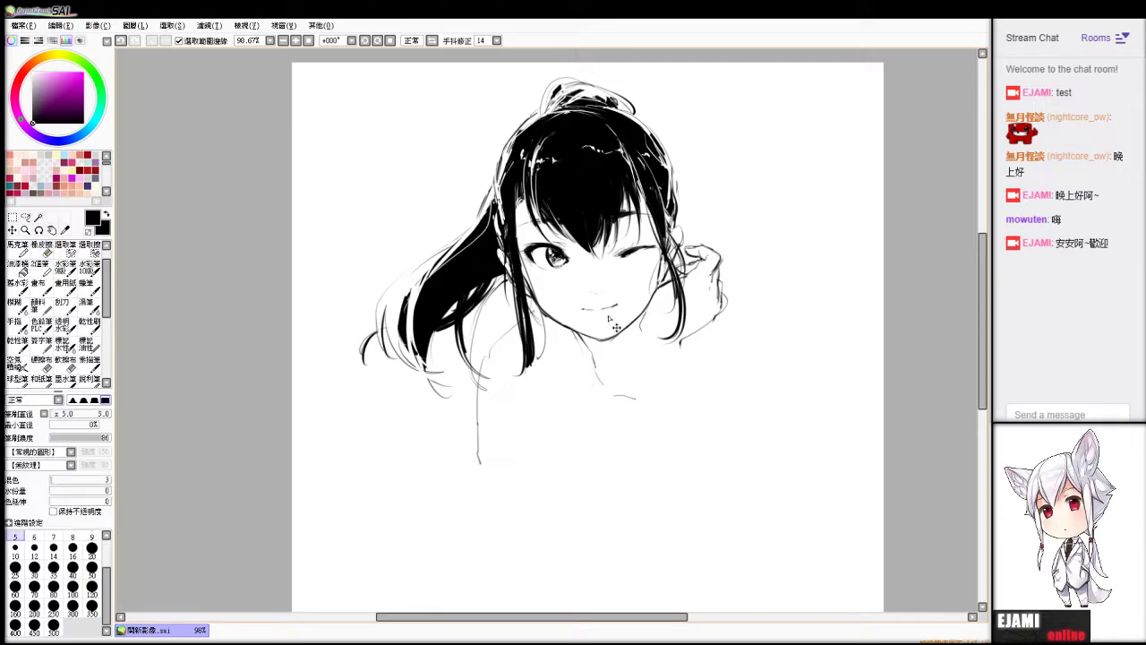
{"action": "key", "text": "ctrl+z"}
{"action": "key", "text": "e"}
{"action": "key", "text": "ctrl+y"}
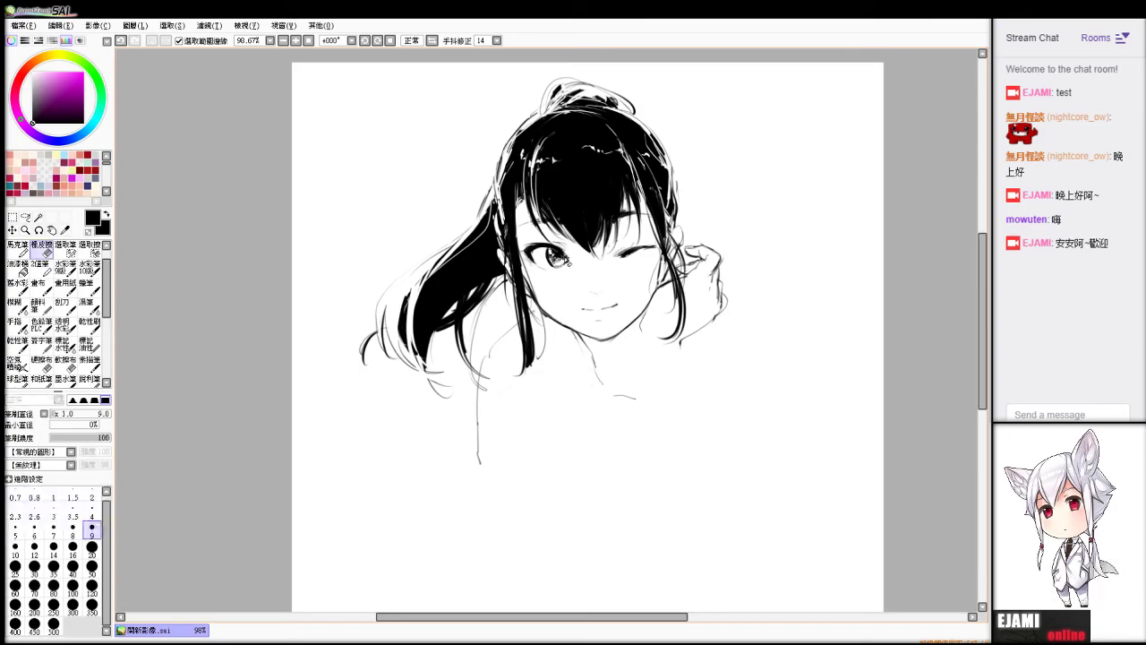
Clean up the inner edge of the open eye's iris with small erasing and brush touches.
{"action": "key", "text": "ctrl+z"}
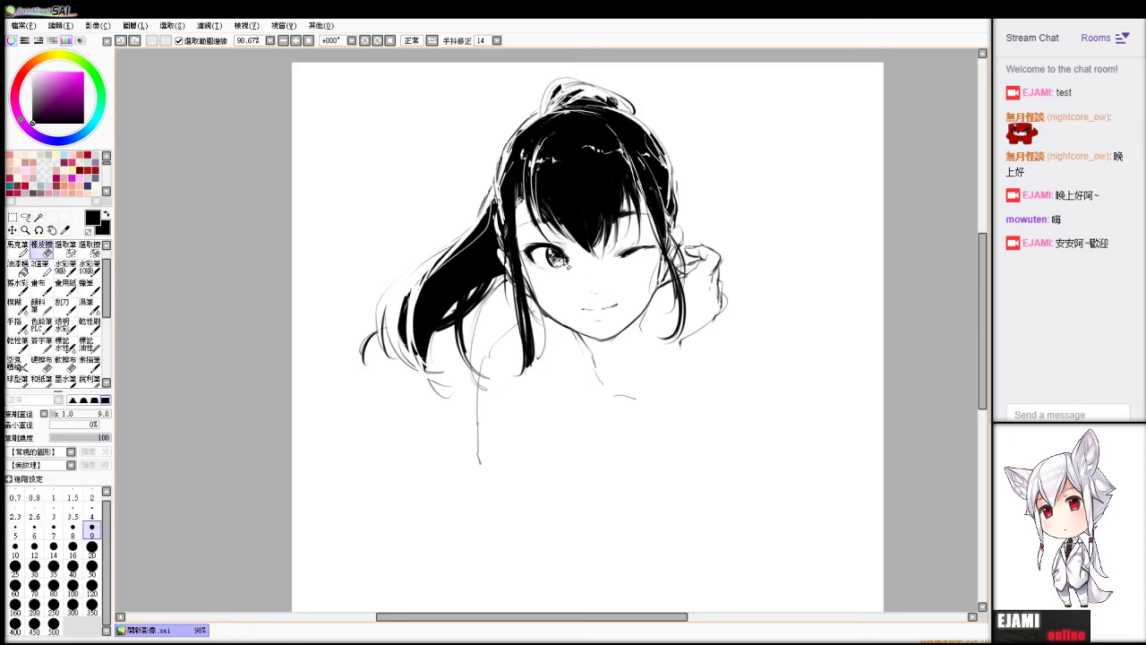
{"action": "left_click_drag", "start_coordinate": [566, 262], "coordinate": [569, 266]}
{"action": "key", "text": "b"}
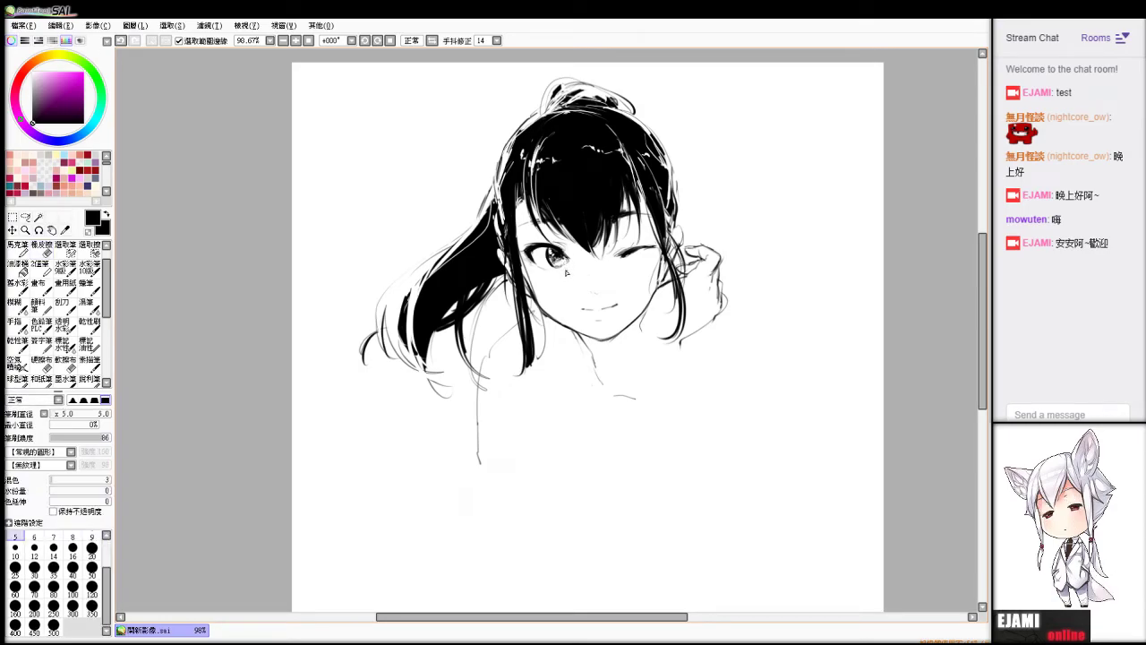
{"action": "key", "text": "ctrl+z"}
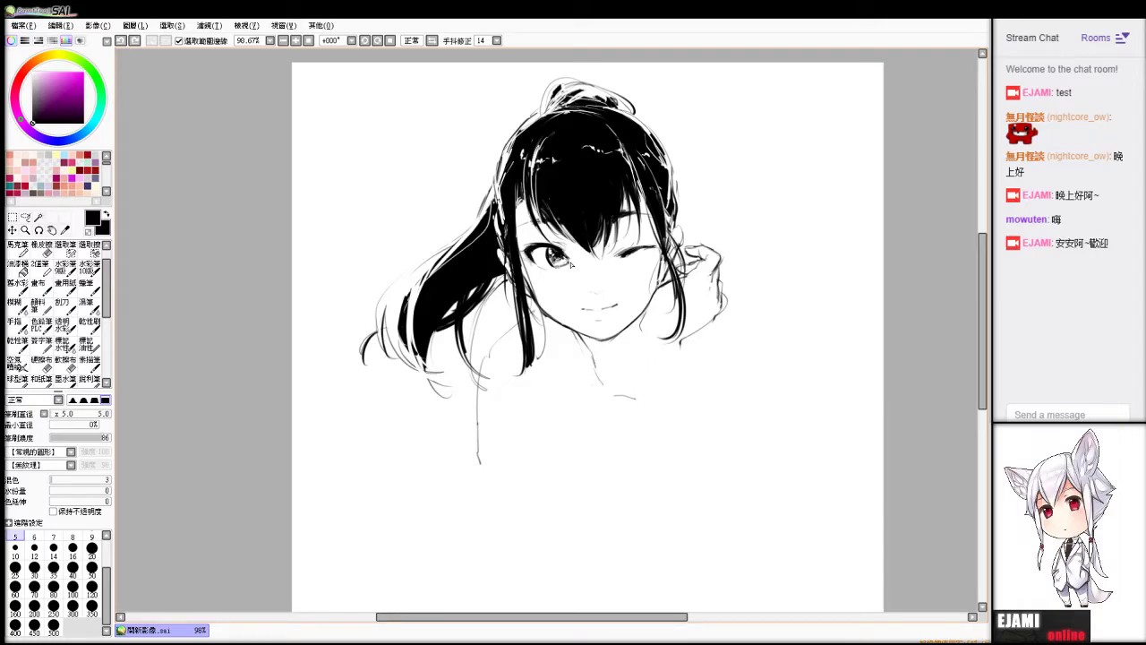
{"action": "left_click_drag", "start_coordinate": [567, 259], "coordinate": [566, 261]}
{"action": "key", "text": "ctrl+z"}
{"action": "key", "text": "e"}
{"action": "key", "text": "b"}
{"action": "key", "text": "e"}
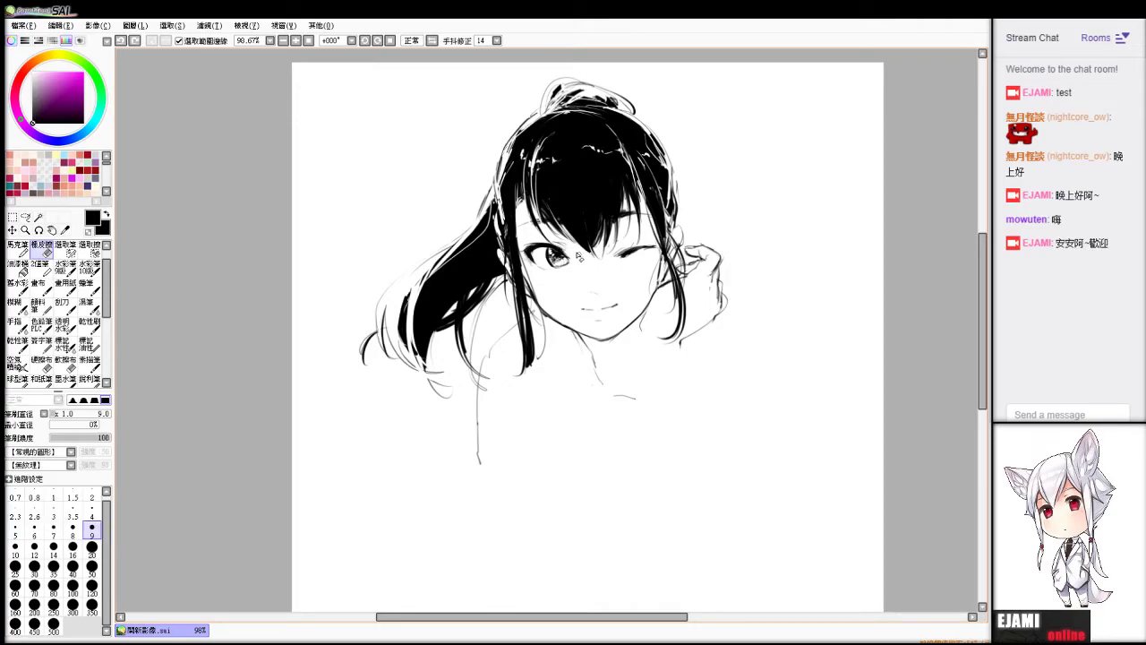
{"action": "left_click_drag", "start_coordinate": [567, 256], "coordinate": [570, 263]}
{"action": "key", "text": "b"}
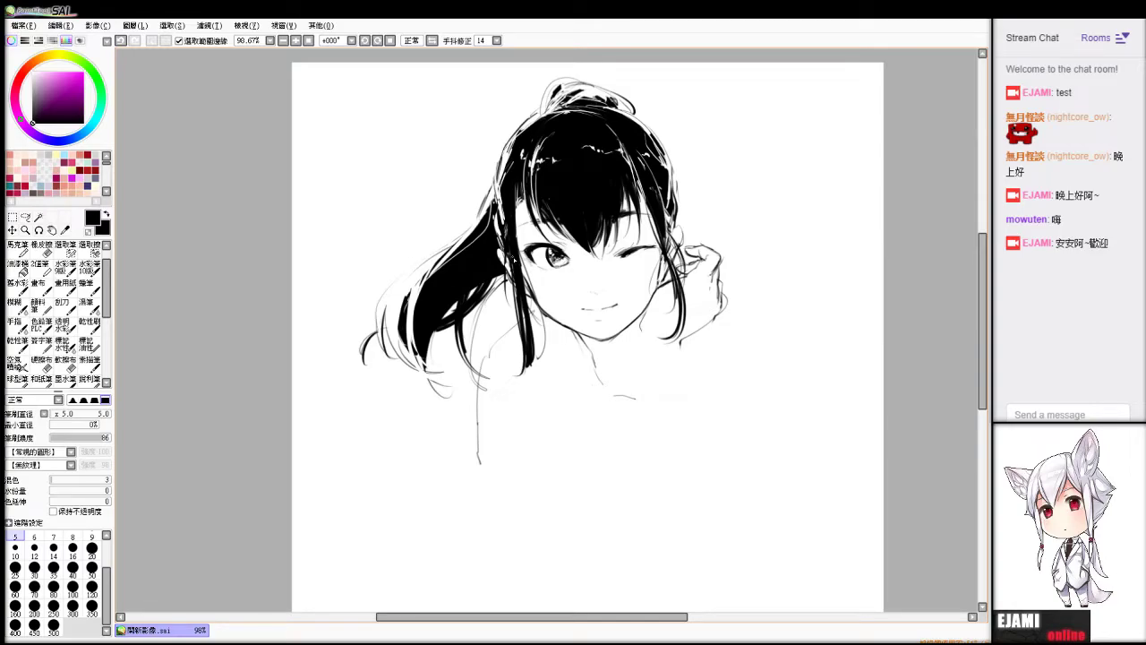
{"action": "left_click_drag", "start_coordinate": [518, 235], "coordinate": [525, 293]}
{"action": "key", "text": "ctrl+z"}
{"action": "left_click_drag", "start_coordinate": [504, 231], "coordinate": [514, 301]}
{"action": "key", "text": "ctrl+z"}
{"action": "key", "text": "ctrl+z"}
{"action": "left_click_drag", "start_coordinate": [504, 246], "coordinate": [507, 268]}
{"action": "key", "text": "ctrl+z"}
{"action": "key", "text": "alt+Tab"}
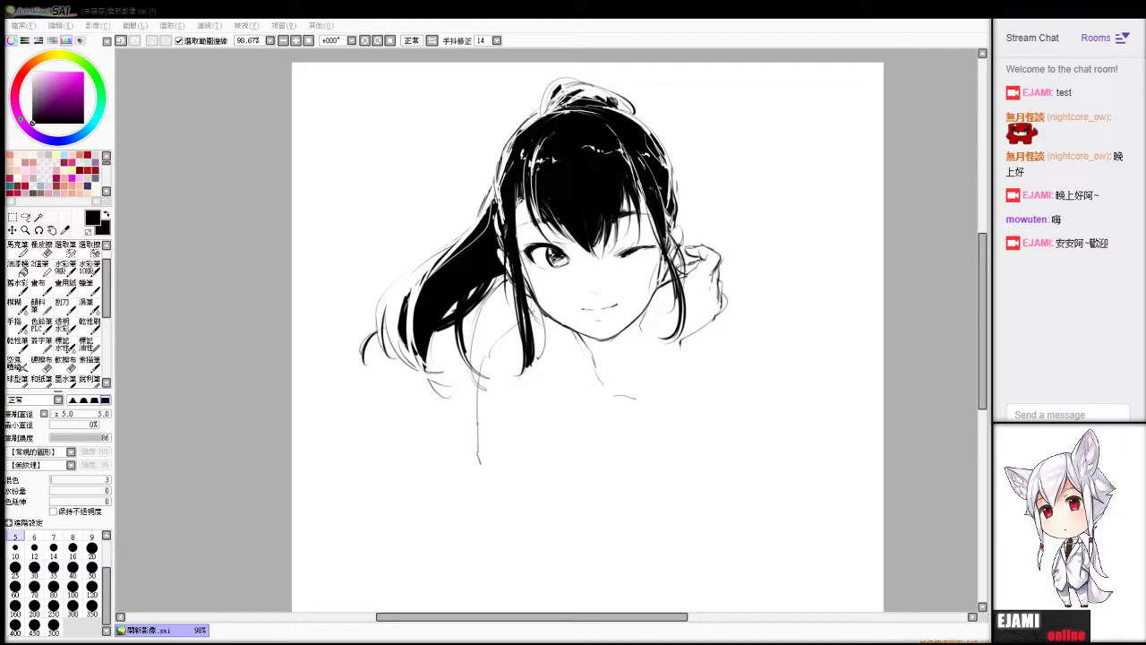
{"action": "left_click", "coordinate": [506, 358]}
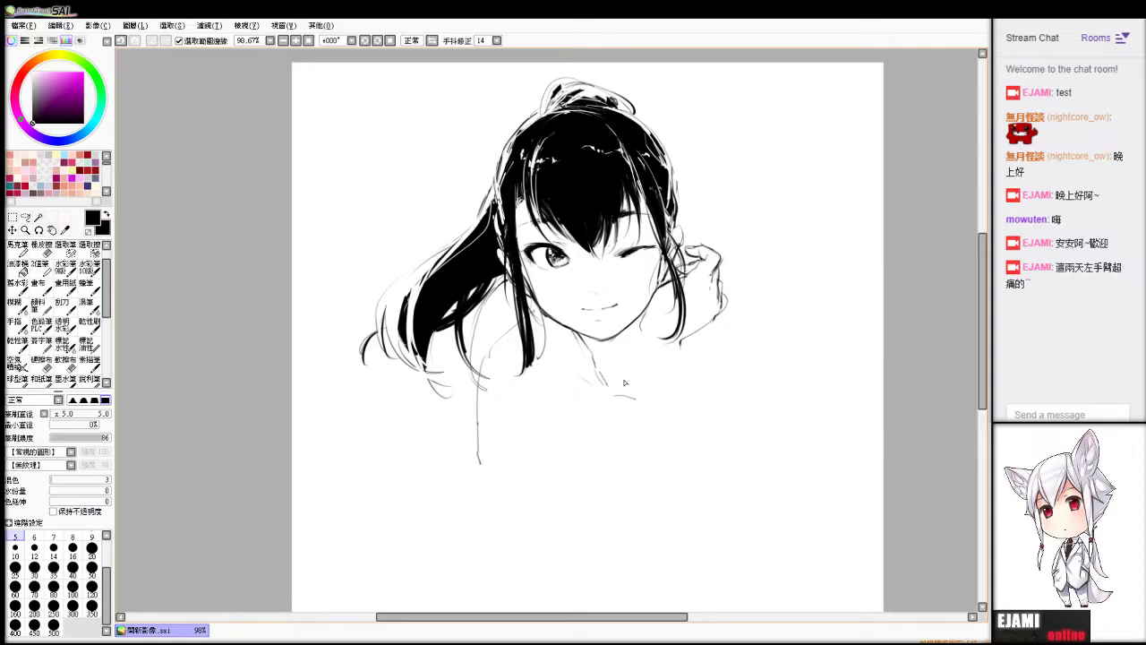
Thicken the underside of the jaw beside the chin into a black shadow and sketch the right neck line.
{"action": "key", "text": "ctrl+z"}
{"action": "mouse_move", "coordinate": [641, 329]}
{"action": "left_mouse_down"}
{"action": "mouse_move", "coordinate": [638, 372]}
{"action": "mouse_move", "coordinate": [627, 356]}
{"action": "mouse_move", "coordinate": [645, 313]}
{"action": "mouse_move", "coordinate": [621, 334]}
{"action": "left_mouse_up"}
{"action": "key", "text": "ctrl+z"}
{"action": "key", "text": "e"}
{"action": "key", "text": "n"}
{"action": "key", "text": "e"}
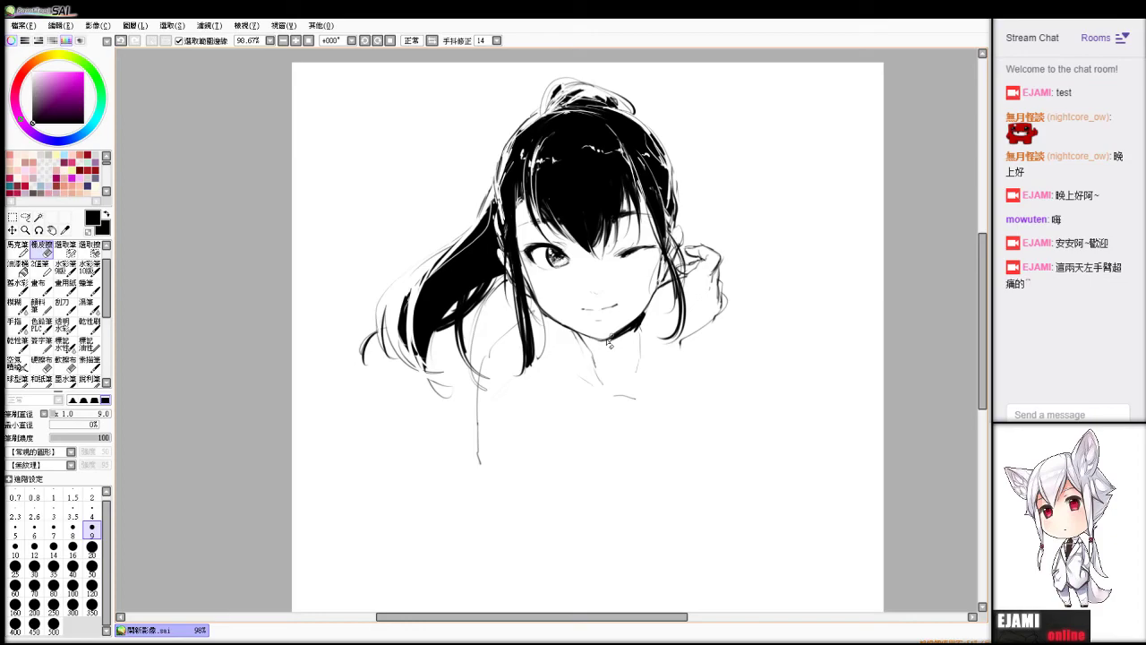
{"action": "key", "text": "n"}
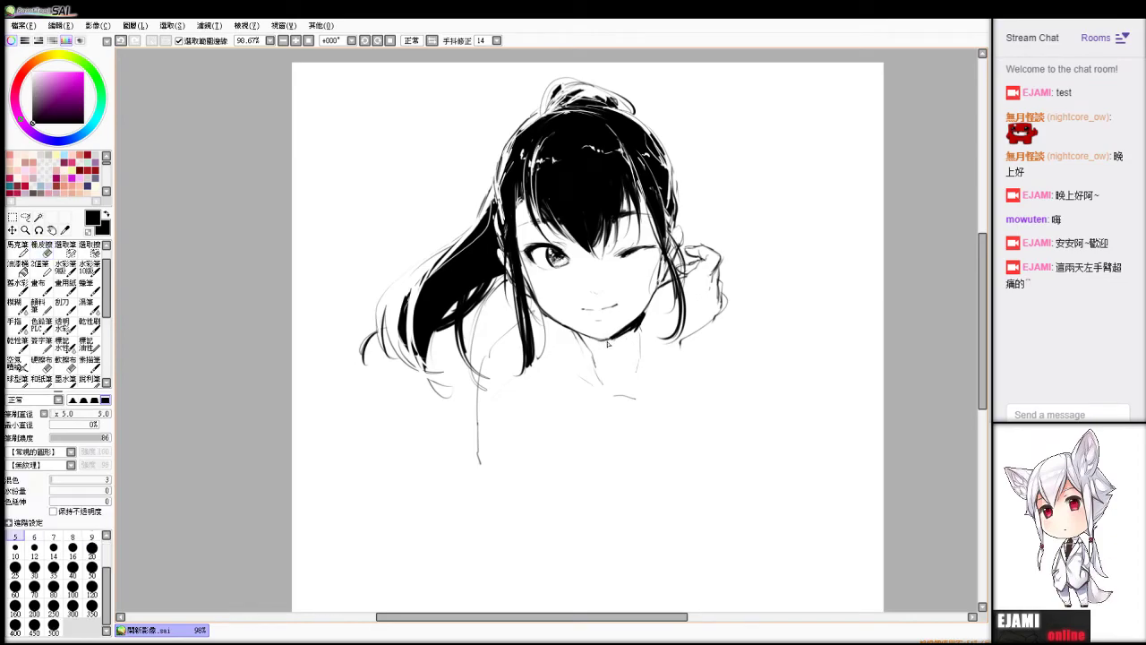
{"action": "key", "text": "e"}
{"action": "key", "text": "n"}
Draw the raised arm's forearm as two long lines running down from the wrist and jaw, trimming the lower end.
{"action": "left_click_drag", "start_coordinate": [640, 332], "coordinate": [673, 533]}
{"action": "left_click_drag", "start_coordinate": [674, 339], "coordinate": [680, 356]}
{"action": "left_click_drag", "start_coordinate": [694, 386], "coordinate": [716, 447]}
{"action": "left_click_drag", "start_coordinate": [678, 345], "coordinate": [724, 467]}
{"action": "key", "text": "e"}
{"action": "left_click_drag", "start_coordinate": [678, 535], "coordinate": [687, 543]}
Join the two forearm lines with a rounded elbow at the bottom.
{"action": "key", "text": "b"}
{"action": "mouse_move", "coordinate": [652, 416]}
{"action": "left_mouse_down"}
{"action": "mouse_move", "coordinate": [696, 536]}
{"action": "mouse_move", "coordinate": [719, 544]}
{"action": "mouse_move", "coordinate": [734, 483]}
{"action": "left_mouse_up"}
{"action": "key", "text": "e"}
{"action": "key", "text": "b"}
{"action": "key", "text": "ctrl+z"}
{"action": "mouse_move", "coordinate": [714, 545]}
{"action": "left_mouse_down"}
{"action": "mouse_move", "coordinate": [736, 501]}
{"action": "mouse_move", "coordinate": [740, 528]}
{"action": "left_mouse_up"}
{"action": "key", "text": "ctrl+z"}
{"action": "left_click_drag", "start_coordinate": [729, 481], "coordinate": [734, 540]}
{"action": "key", "text": "ctrl+z"}
{"action": "left_click_drag", "start_coordinate": [726, 469], "coordinate": [733, 543]}
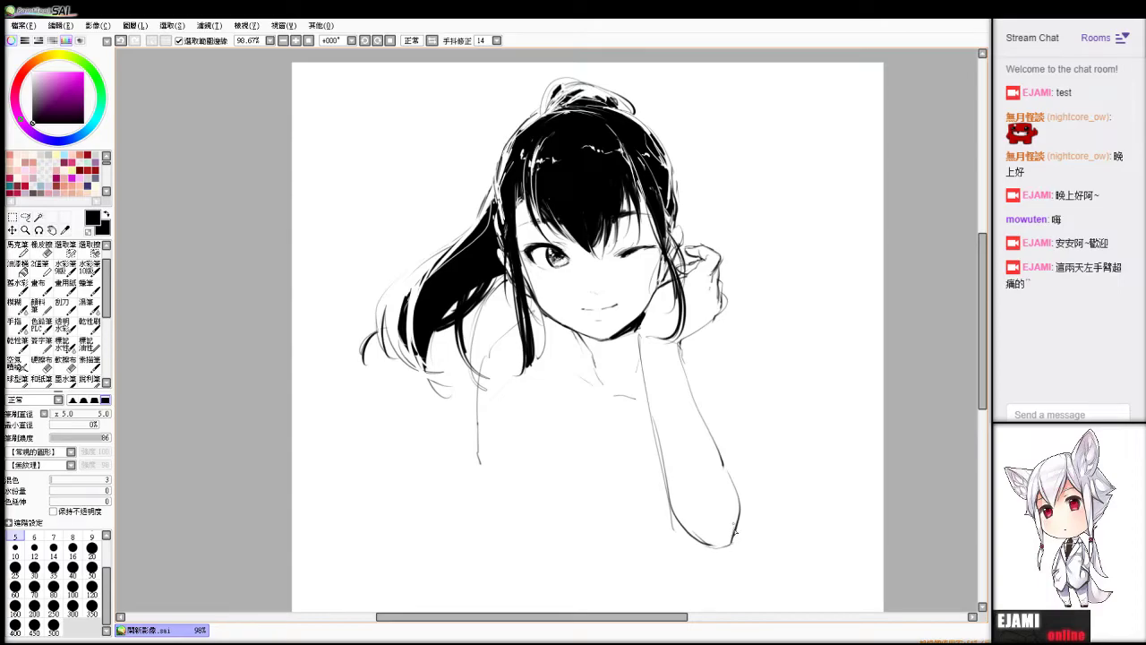
Draw the left side contour of the chest, curving down and inward from the armpit.
{"action": "left_click_drag", "start_coordinate": [535, 424], "coordinate": [507, 394]}
{"action": "key", "text": "ctrl+z"}
{"action": "left_click_drag", "start_coordinate": [532, 405], "coordinate": [559, 494]}
{"action": "key", "text": "ctrl+z"}
{"action": "left_click_drag", "start_coordinate": [514, 400], "coordinate": [550, 461]}
{"action": "mouse_move", "coordinate": [552, 468]}
{"action": "left_mouse_down"}
{"action": "mouse_move", "coordinate": [575, 484]}
{"action": "mouse_move", "coordinate": [613, 480]}
{"action": "left_mouse_up"}
{"action": "key", "text": "e"}
{"action": "key", "text": "n"}
{"action": "mouse_move", "coordinate": [549, 461]}
{"action": "left_mouse_down"}
{"action": "mouse_move", "coordinate": [553, 497]}
{"action": "mouse_move", "coordinate": [560, 479]}
{"action": "mouse_move", "coordinate": [612, 479]}
{"action": "left_mouse_up"}
{"action": "key", "text": "e"}
{"action": "key", "text": "ctrl+z"}
{"action": "key", "text": "n"}
{"action": "key", "text": "e"}
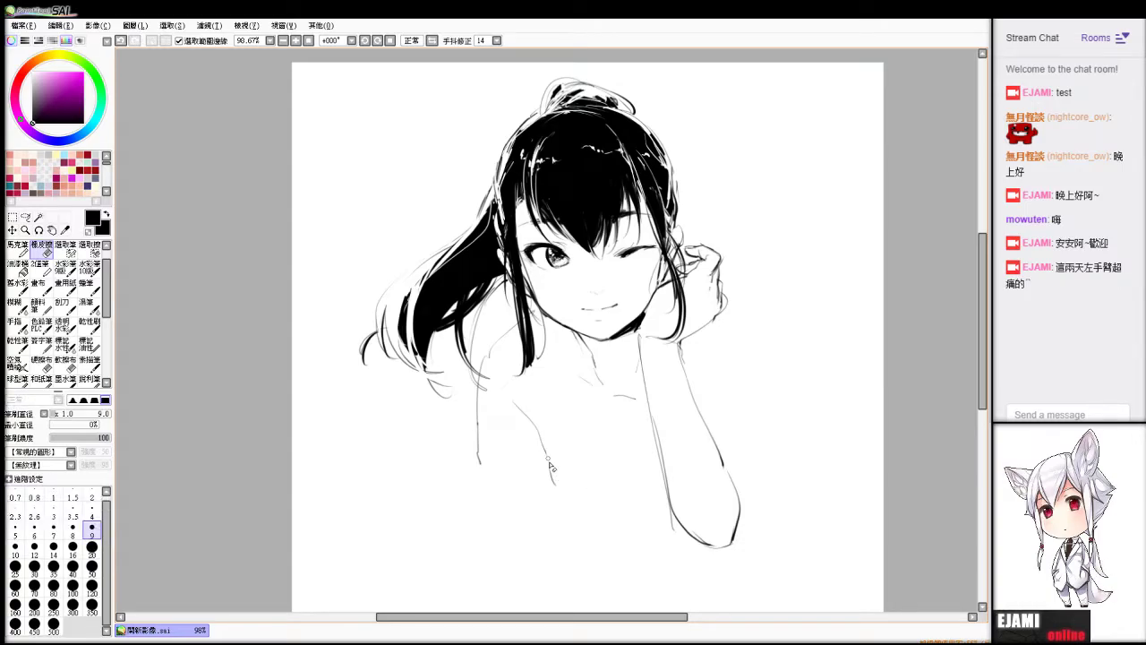
{"action": "key", "text": "n"}
Draw the chest's lower edge as shallow curves meeting at a central peak and running across to the raised elbow.
{"action": "mouse_move", "coordinate": [556, 490]}
{"action": "left_mouse_down"}
{"action": "mouse_move", "coordinate": [575, 504]}
{"action": "mouse_move", "coordinate": [626, 503]}
{"action": "left_mouse_up"}
{"action": "key", "text": "ctrl+z"}
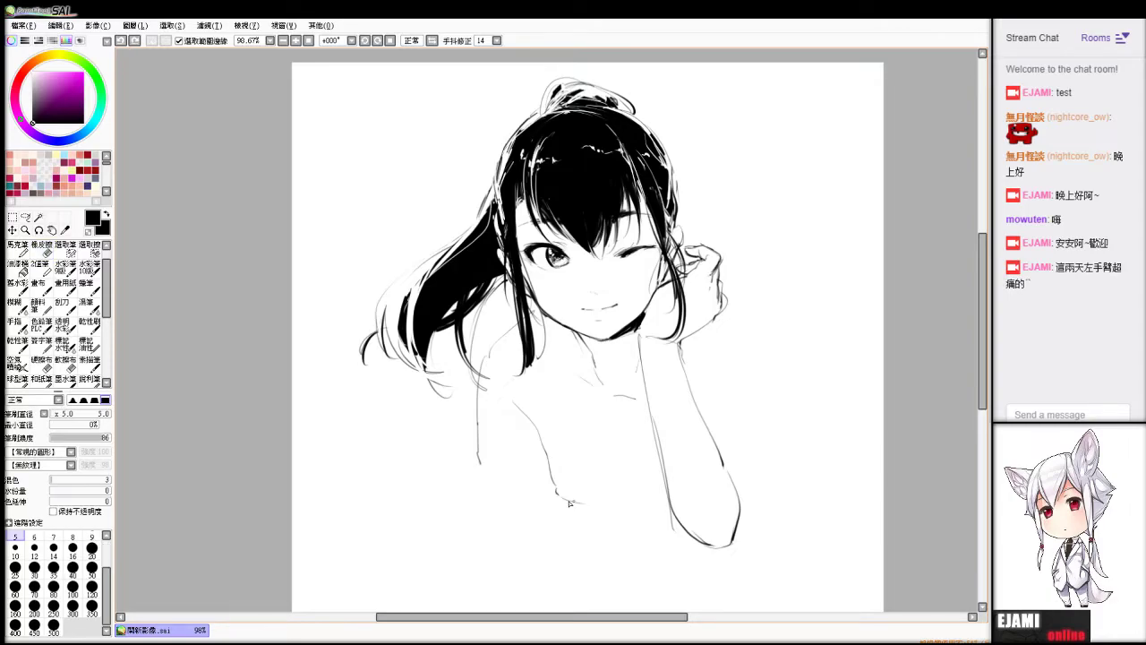
{"action": "mouse_move", "coordinate": [568, 504]}
{"action": "left_mouse_down"}
{"action": "mouse_move", "coordinate": [635, 495]}
{"action": "mouse_move", "coordinate": [674, 518]}
{"action": "left_mouse_up"}
{"action": "left_click_drag", "start_coordinate": [553, 490], "coordinate": [627, 515]}
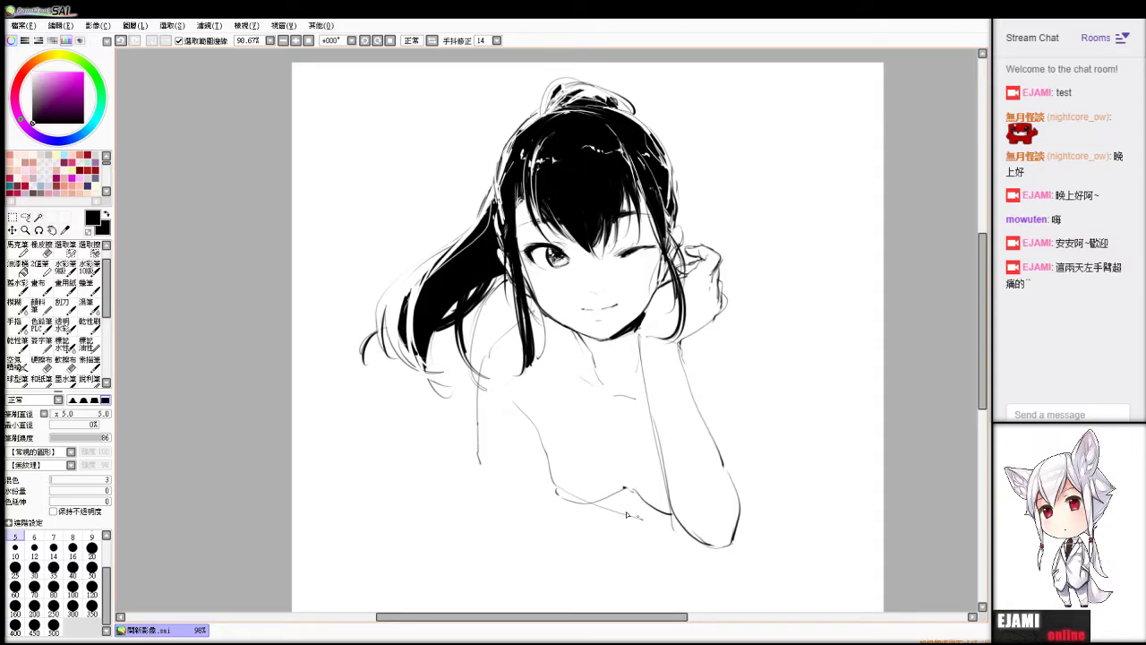
{"action": "key", "text": "ctrl+z"}
{"action": "left_click_drag", "start_coordinate": [554, 487], "coordinate": [647, 517]}
{"action": "key", "text": "ctrl+z"}
Redraw the left shoulder curve darker and erase the old vertical upper-arm line.
{"action": "left_click_drag", "start_coordinate": [492, 357], "coordinate": [550, 320]}
{"action": "key", "text": "ctrl+z"}
{"action": "key", "text": "e"}
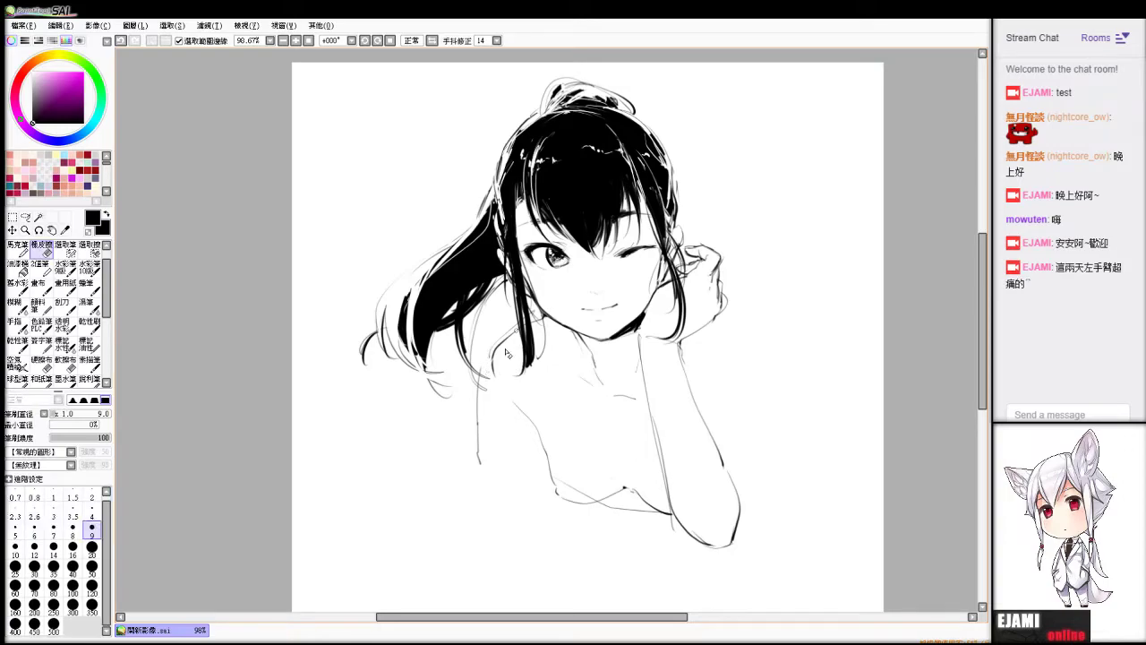
{"action": "key", "text": "ctrl+z"}
{"action": "left_click_drag", "start_coordinate": [492, 348], "coordinate": [480, 464]}
{"action": "key", "text": "b"}
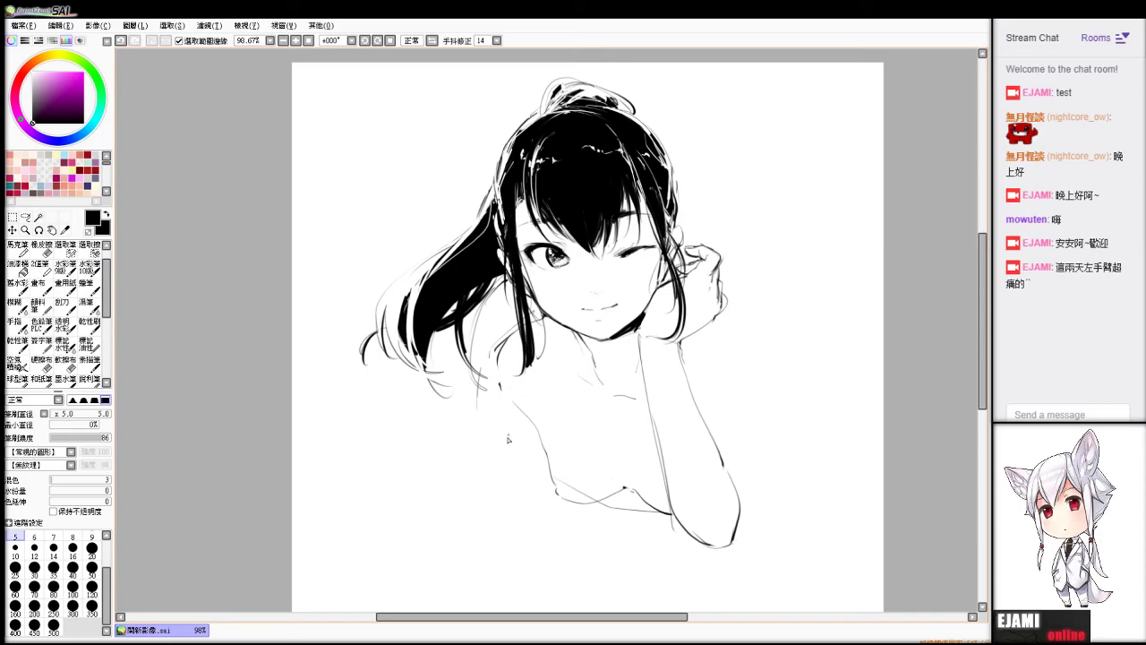
Darken the line below the left armpit and draw a new upper-arm line slanting down and outward from the shoulder.
{"action": "left_click_drag", "start_coordinate": [512, 394], "coordinate": [545, 444]}
{"action": "key", "text": "ctrl+z"}
{"action": "left_click_drag", "start_coordinate": [510, 391], "coordinate": [535, 423]}
{"action": "key", "text": "ctrl+z"}
{"action": "left_click_drag", "start_coordinate": [484, 416], "coordinate": [472, 512]}
{"action": "key", "text": "e"}
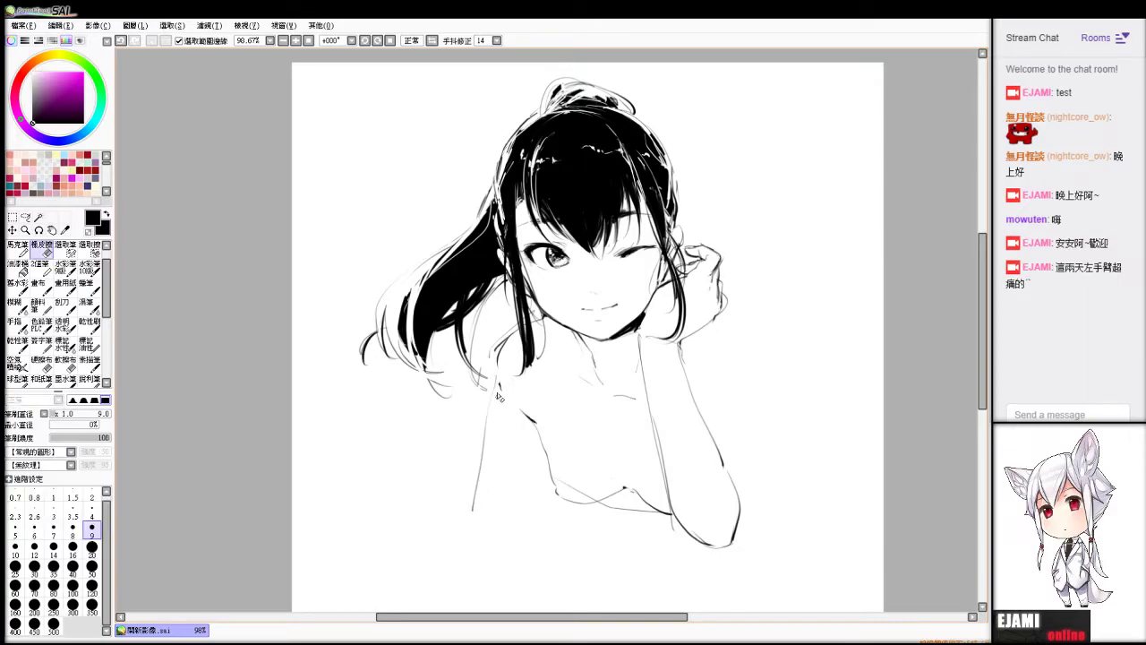
{"action": "key", "text": "v"}
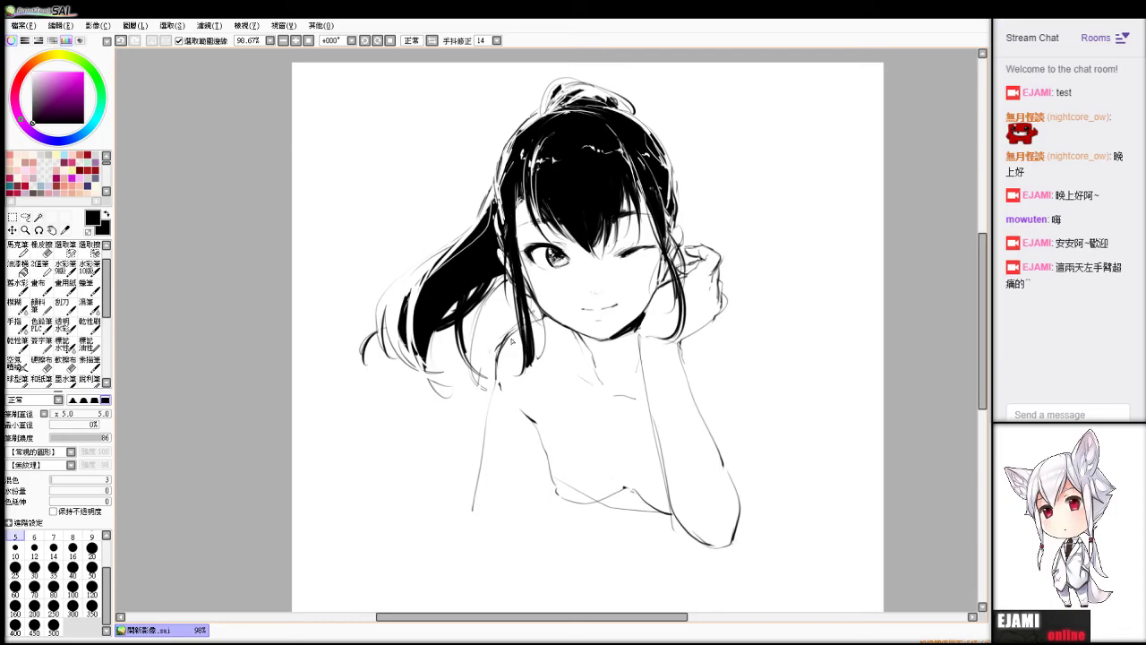
Draw the right shoulder and upper arm behind the forearm, curving from below the hand down to the elbow.
{"action": "mouse_move", "coordinate": [693, 332]}
{"action": "left_mouse_down"}
{"action": "mouse_move", "coordinate": [727, 375]}
{"action": "mouse_move", "coordinate": [734, 348]}
{"action": "mouse_move", "coordinate": [735, 383]}
{"action": "left_mouse_up"}
{"action": "key", "text": "ctrl+z"}
{"action": "key", "text": "ctrl+z"}
{"action": "key", "text": "ctrl+z"}
{"action": "key", "text": "ctrl+z"}
{"action": "mouse_move", "coordinate": [699, 320]}
{"action": "left_mouse_down"}
{"action": "mouse_move", "coordinate": [731, 345]}
{"action": "mouse_move", "coordinate": [740, 520]}
{"action": "left_mouse_up"}
{"action": "key", "text": "ctrl+z"}
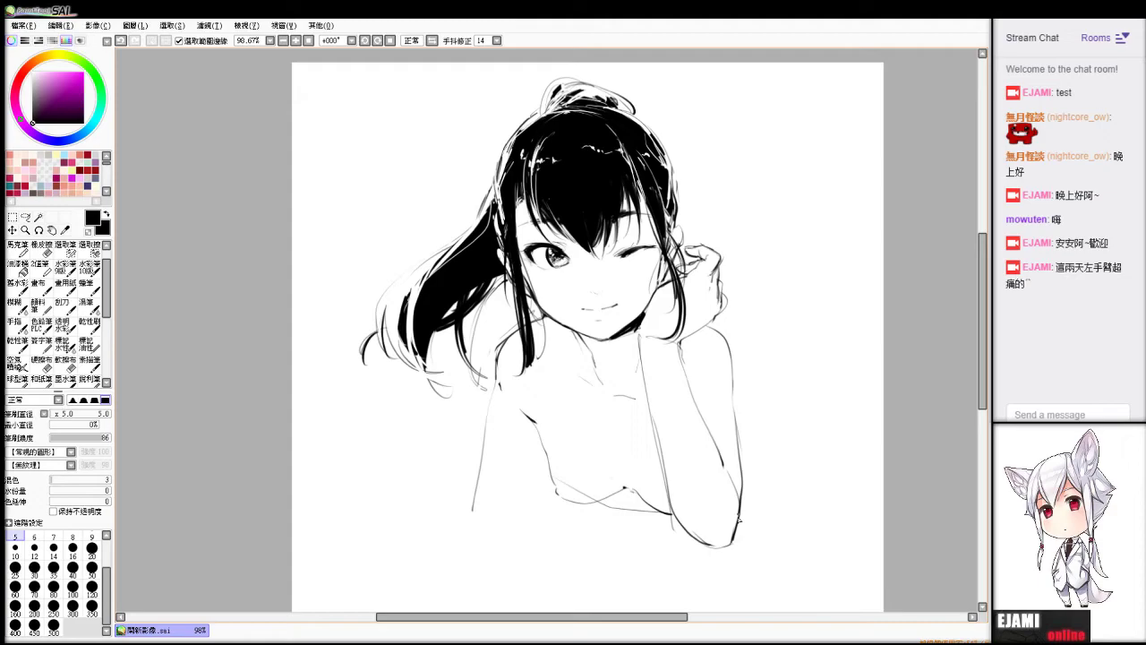
{"action": "key", "text": "ctrl+z"}
{"action": "key", "text": "ctrl+z"}
{"action": "left_click_drag", "start_coordinate": [732, 386], "coordinate": [745, 506]}
Darken the raised hand's lower edge and draw a wrist line across the top of the forearm.
{"action": "left_click_drag", "start_coordinate": [684, 329], "coordinate": [722, 307]}
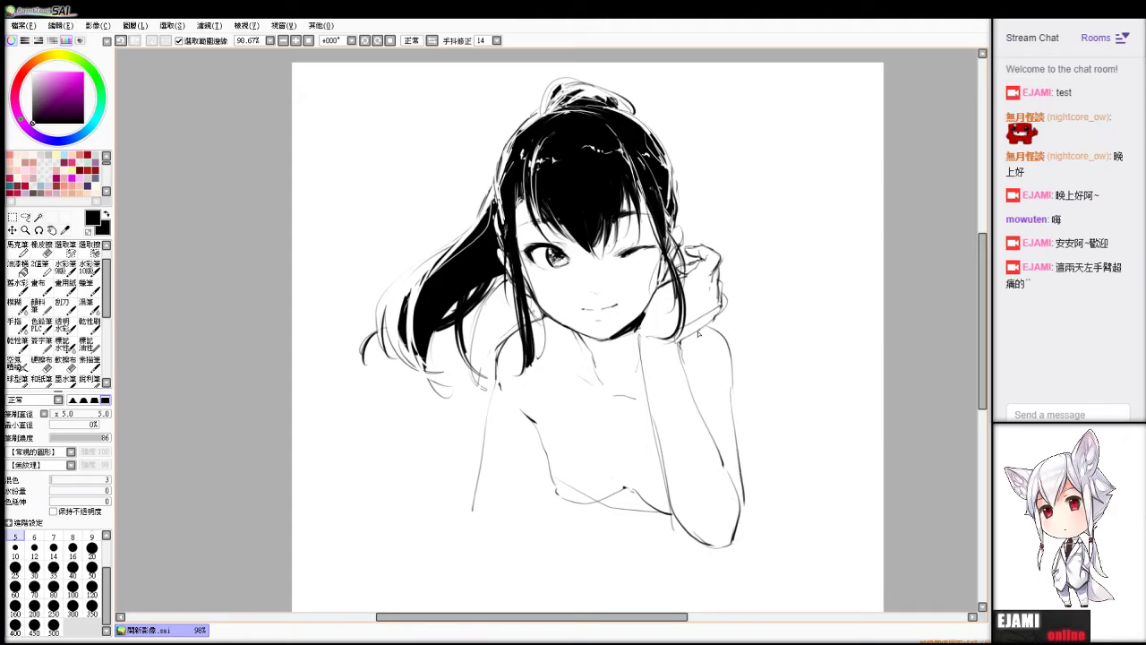
{"action": "key", "text": "e"}
{"action": "mouse_move", "coordinate": [683, 345]}
{"action": "left_mouse_down"}
{"action": "mouse_move", "coordinate": [724, 320]}
{"action": "mouse_move", "coordinate": [678, 347]}
{"action": "left_mouse_up"}
{"action": "key", "text": "e"}
{"action": "key", "text": "ctrl+z"}
{"action": "key", "text": "e"}
{"action": "key", "text": "e"}
{"action": "key", "text": "e"}
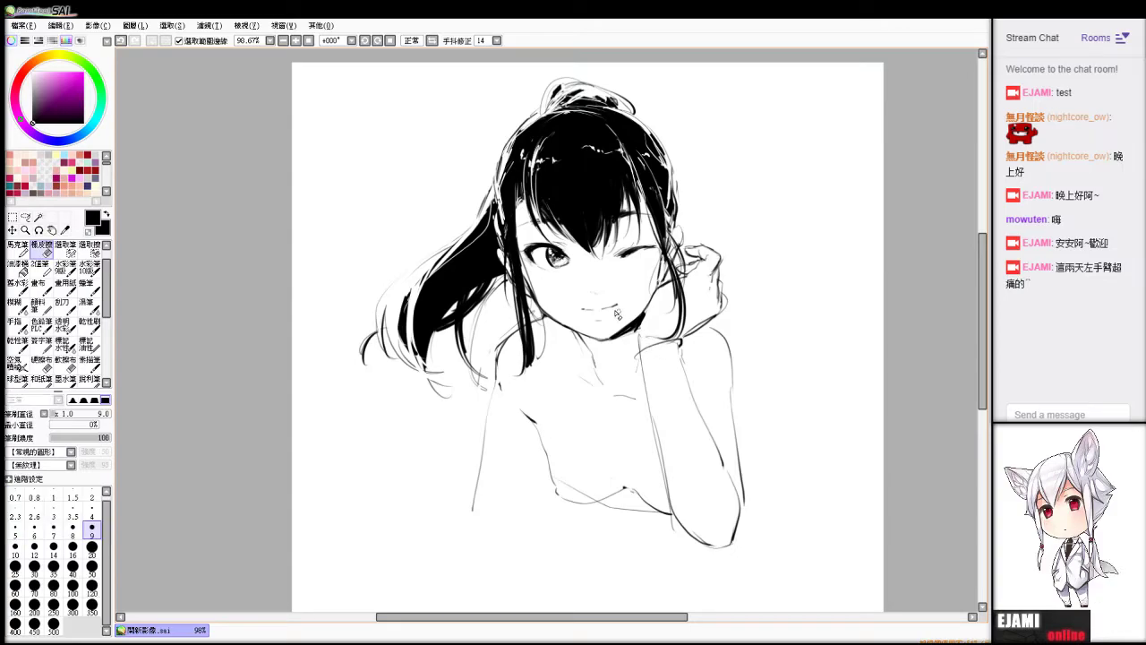
Clean up the smile and redraw its left half as a continuous mouth line.
{"action": "mouse_move", "coordinate": [599, 323]}
{"action": "left_mouse_down"}
{"action": "mouse_move", "coordinate": [584, 311]}
{"action": "mouse_move", "coordinate": [602, 311]}
{"action": "left_mouse_up"}
{"action": "key", "text": "n"}
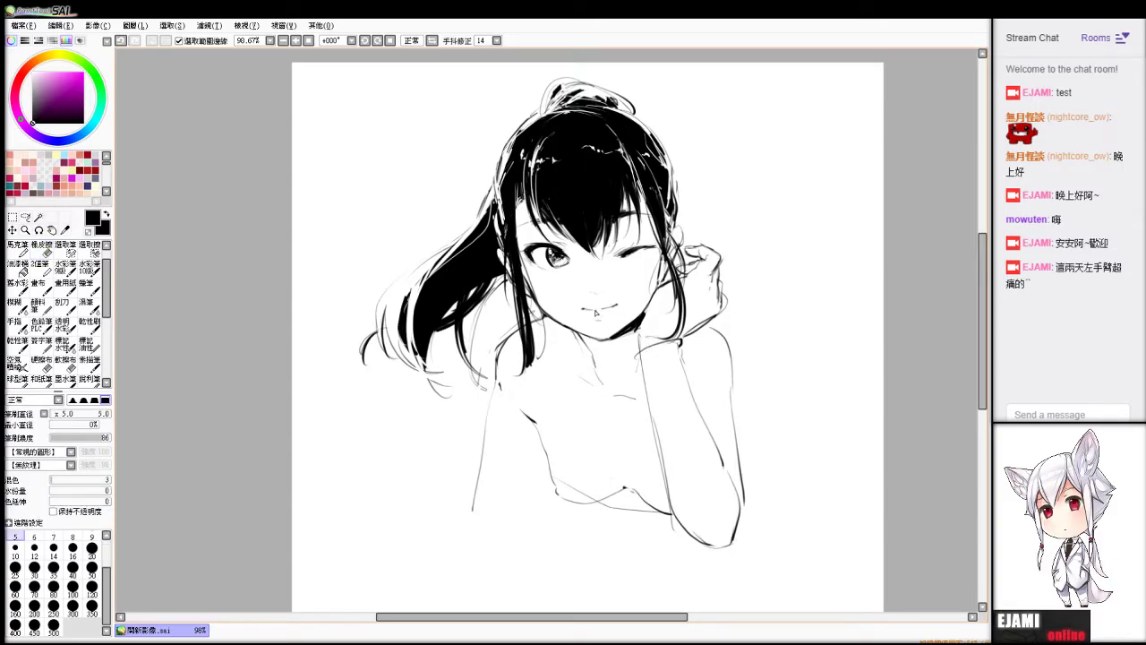
{"action": "key", "text": "ctrl+z"}
{"action": "left_click_drag", "start_coordinate": [584, 309], "coordinate": [599, 309]}
{"action": "key", "text": "ctrl+z"}
Touch up the open eye's lower outline and trim the iris's inner edge with the eraser.
{"action": "left_click_drag", "start_coordinate": [529, 256], "coordinate": [540, 265]}
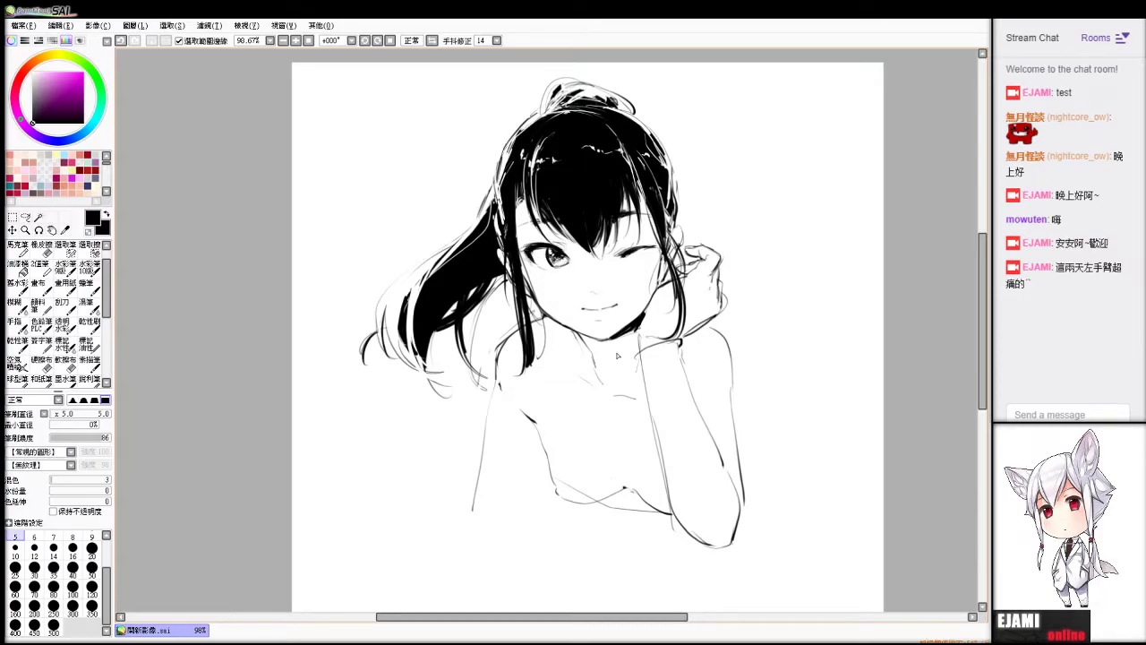
{"action": "key", "text": "e"}
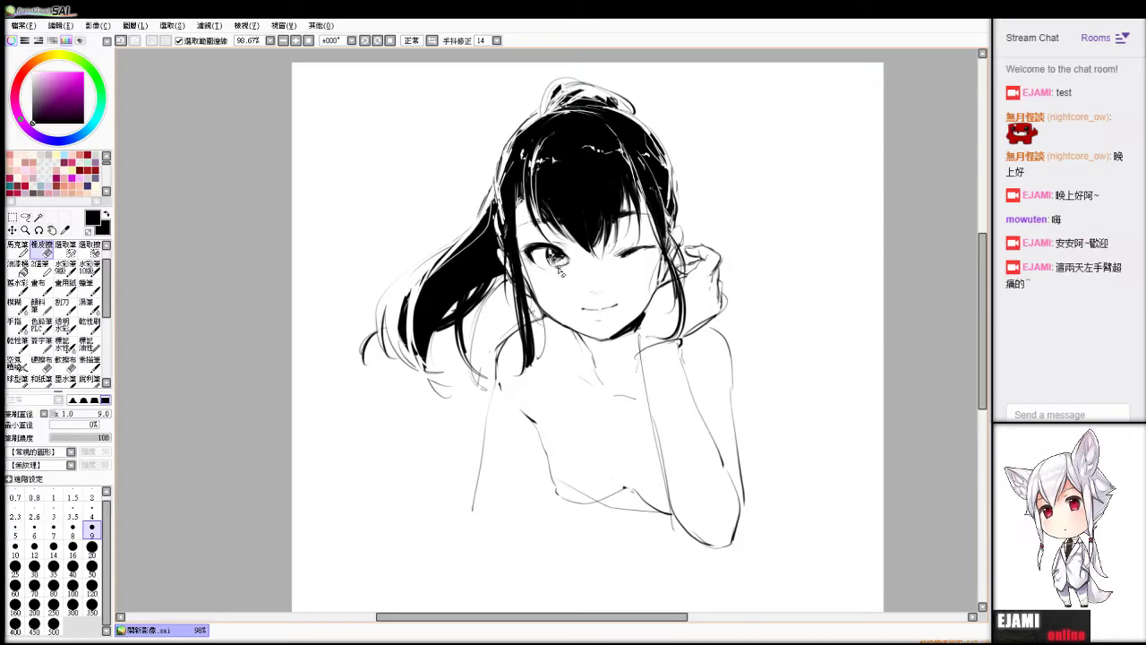
{"action": "key", "text": "b"}
{"action": "key", "text": "ctrl+z"}
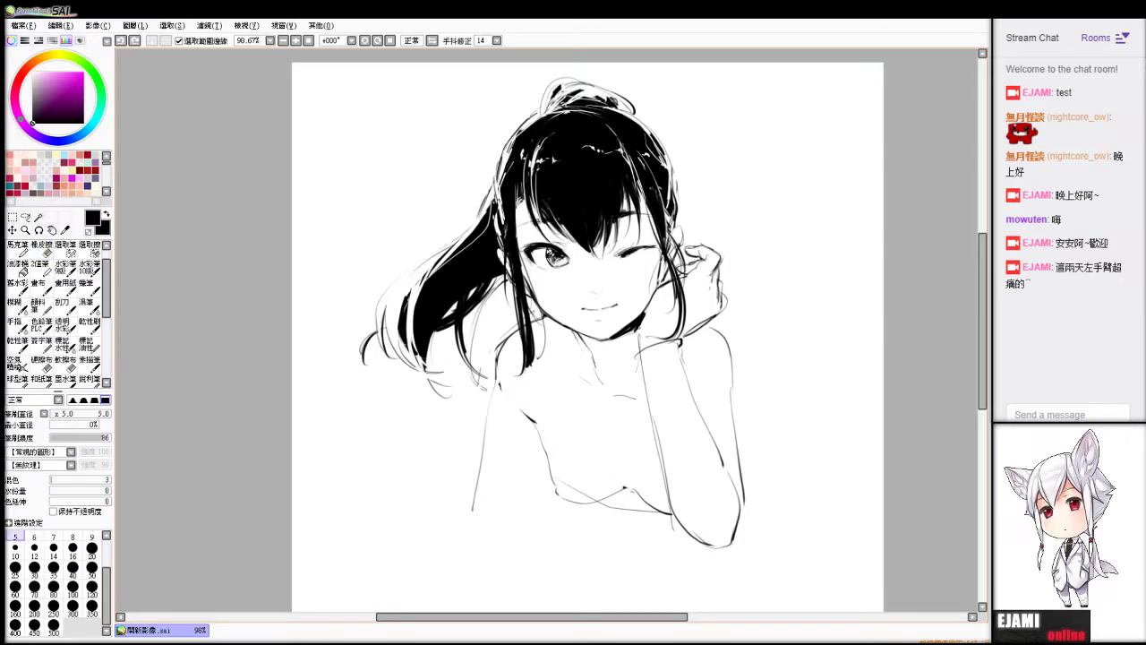
{"action": "key", "text": "e"}
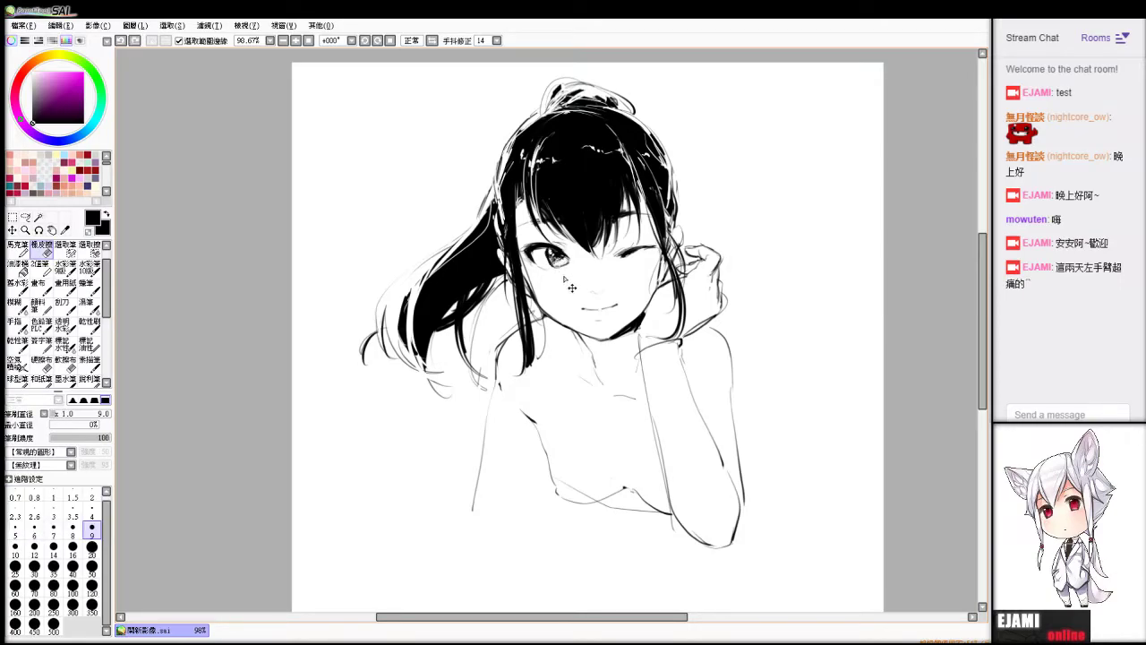
{"action": "left_click_drag", "start_coordinate": [566, 255], "coordinate": [570, 261]}
{"action": "key", "text": "b"}
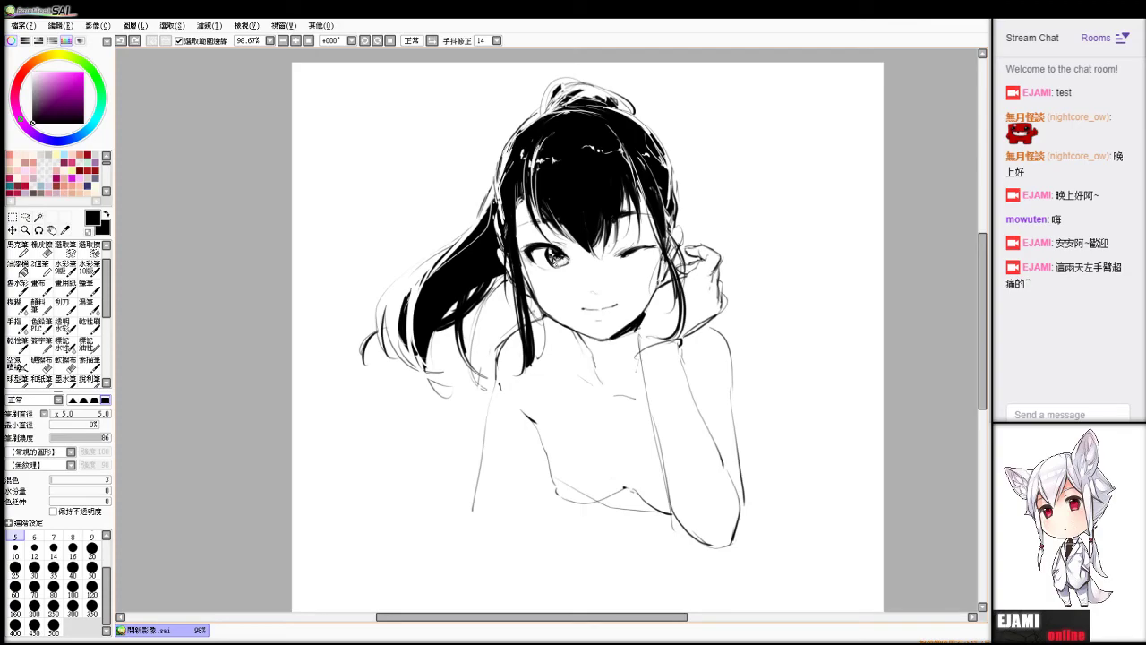
Trim the lower and inner edges of the open eye's iris with the eraser and redraw its outline.
{"action": "key", "text": "e"}
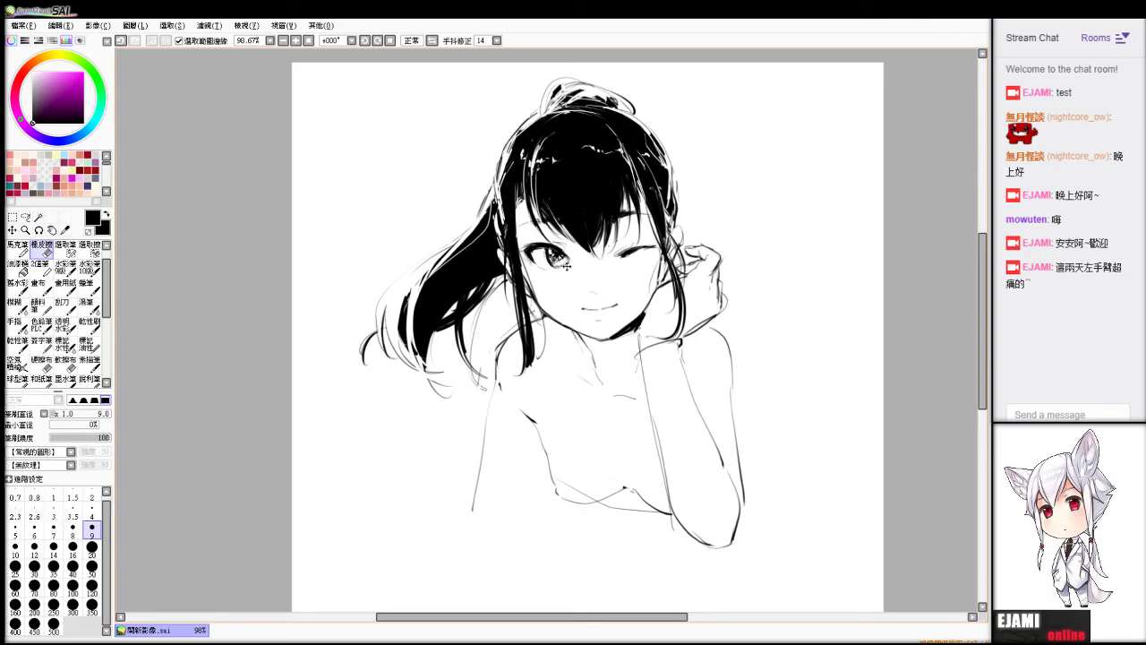
{"action": "left_click_drag", "start_coordinate": [554, 261], "coordinate": [551, 253]}
{"action": "key", "text": "e"}
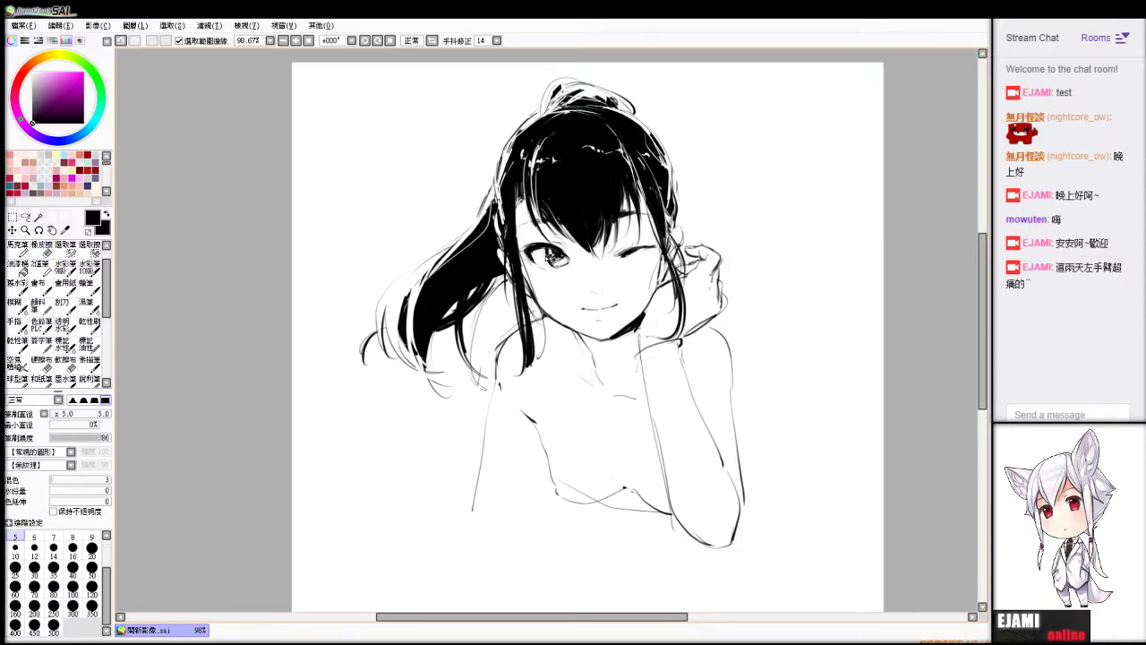
{"action": "key", "text": "e"}
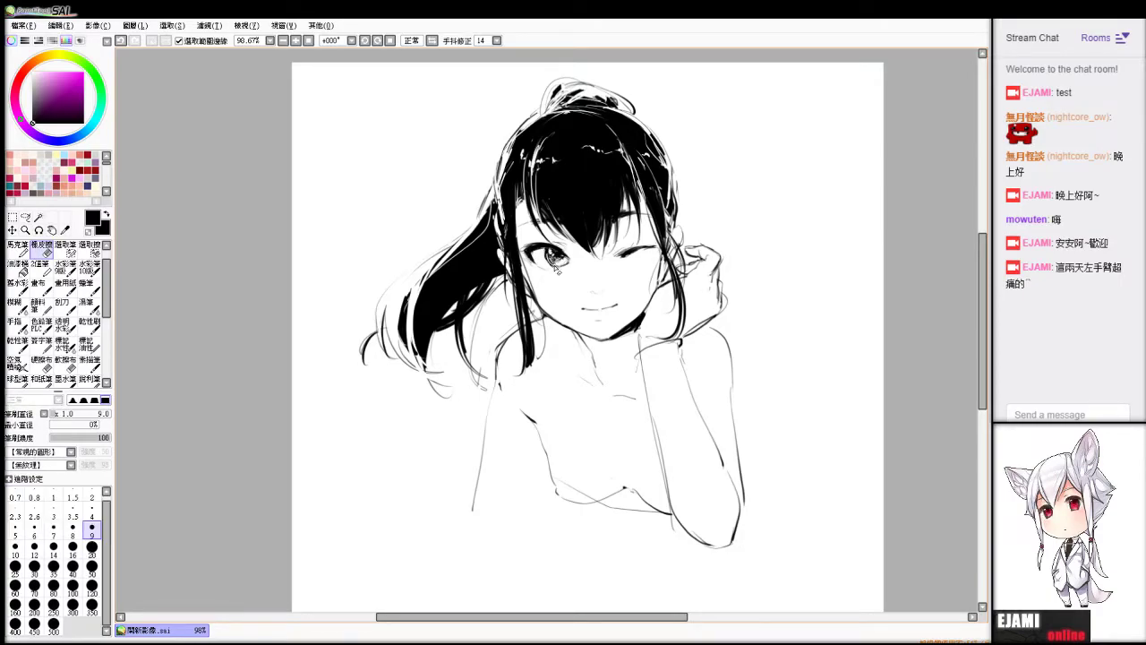
{"action": "key", "text": "e"}
{"action": "key", "text": "e"}
{"action": "key", "text": "e"}
{"action": "key", "text": "e"}
{"action": "key", "text": "e"}
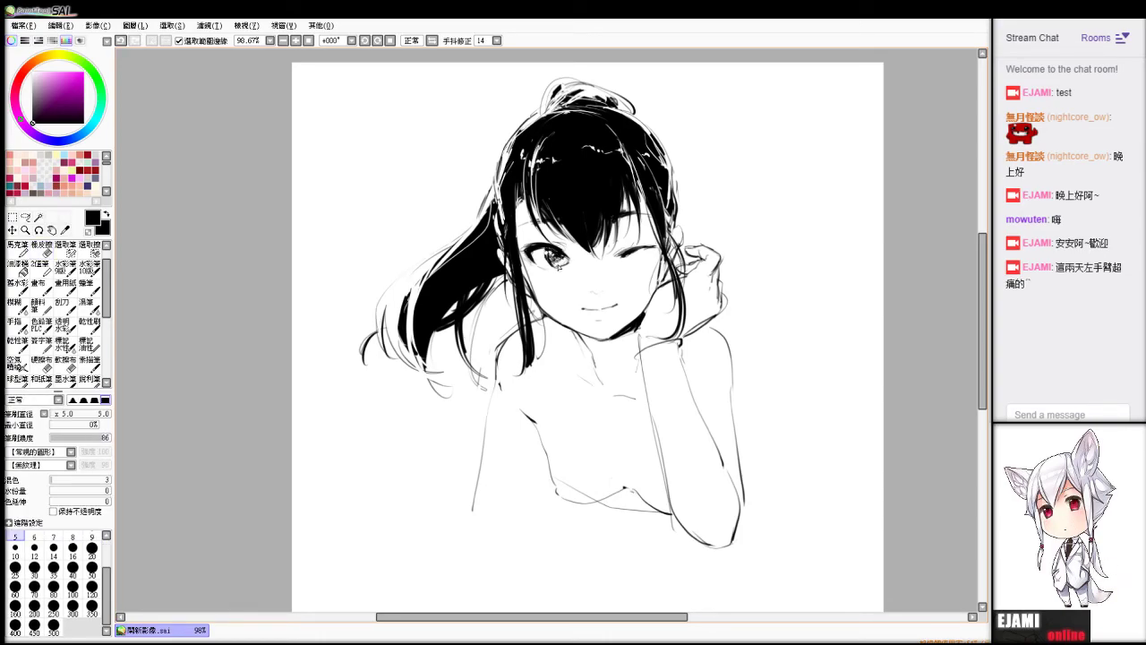
{"action": "key", "text": "e"}
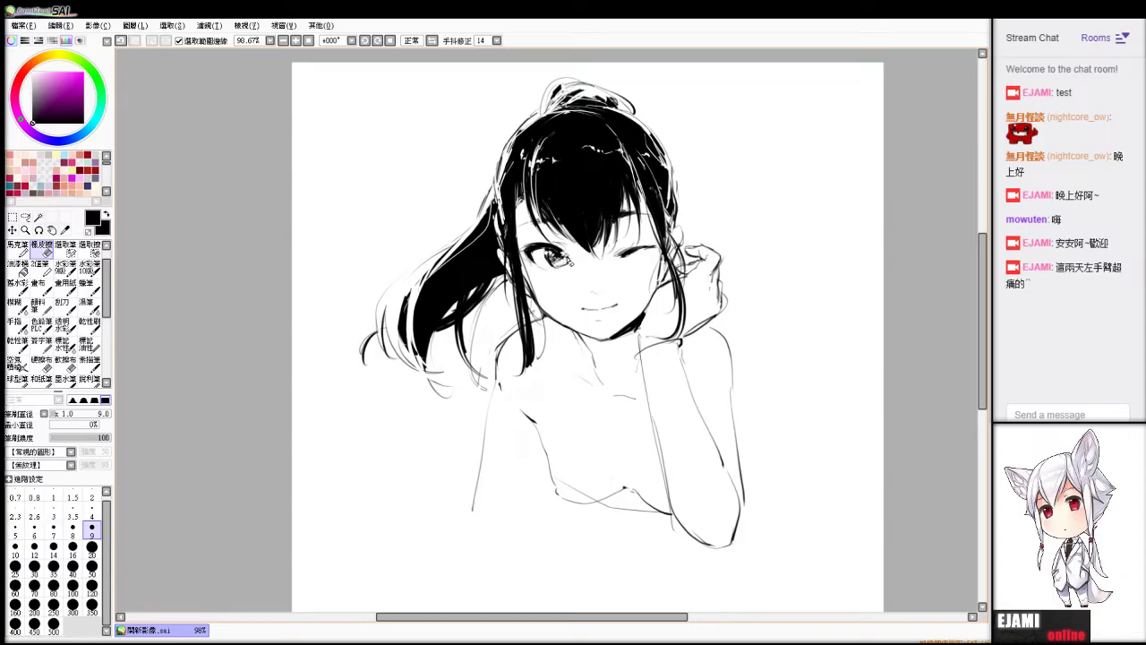
{"action": "key", "text": "e"}
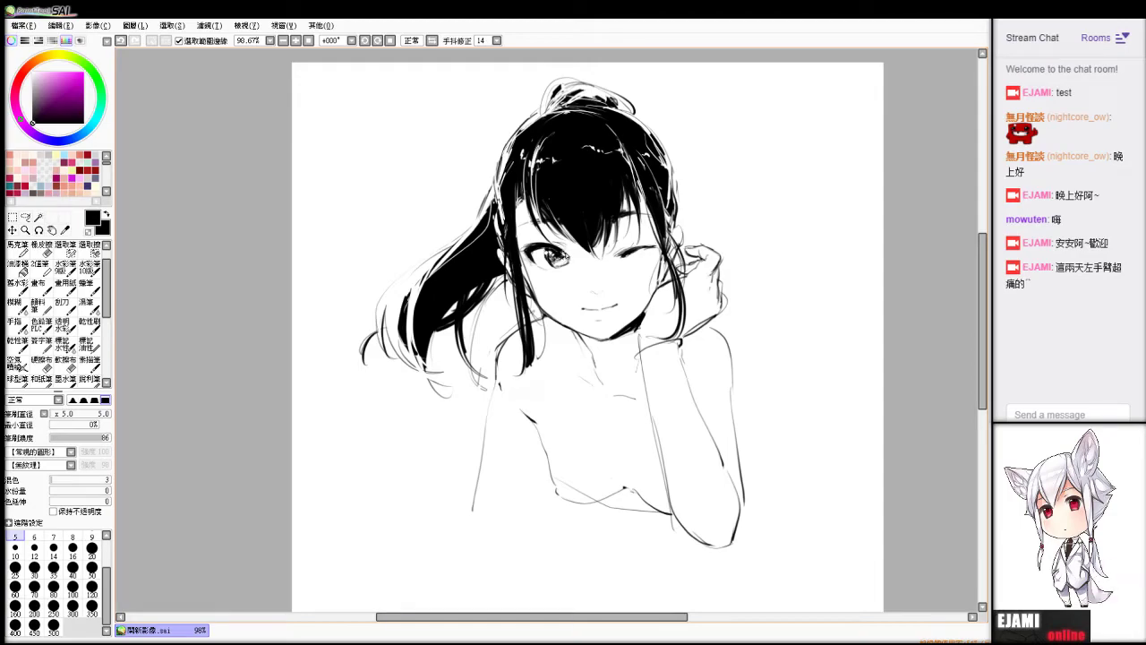
Refine the pupil and highlights inside the open eye with alternating pen and eraser touches, and undo the last stray stroke.
{"action": "key", "text": "e"}
{"action": "key", "text": "e"}
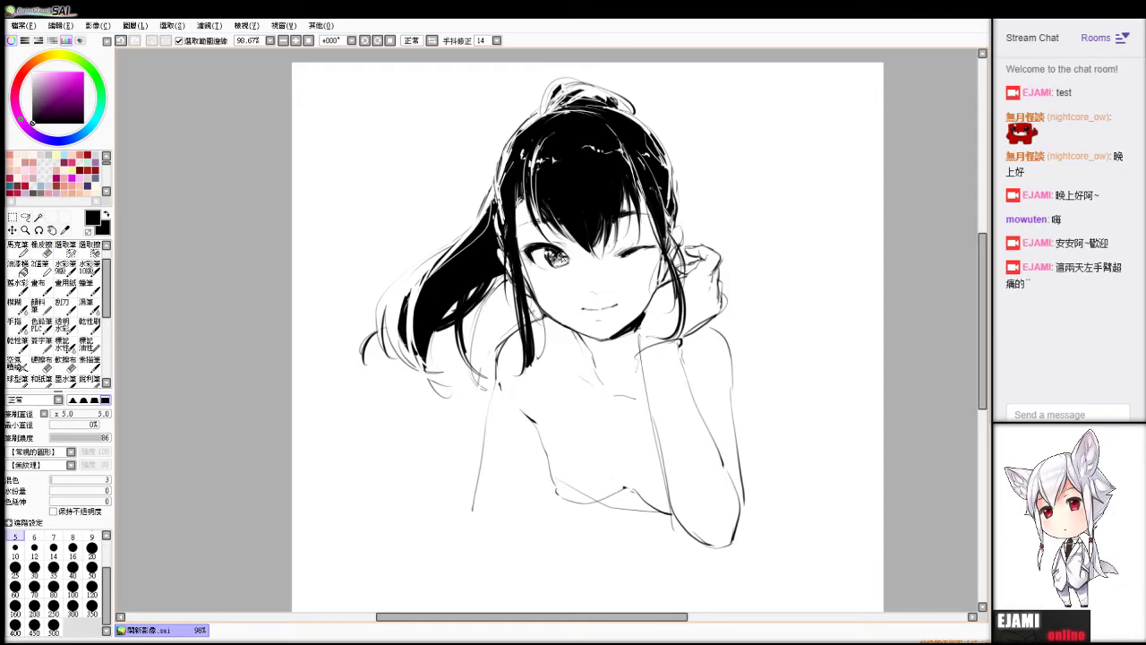
{"action": "key", "text": "e"}
{"action": "key", "text": "e"}
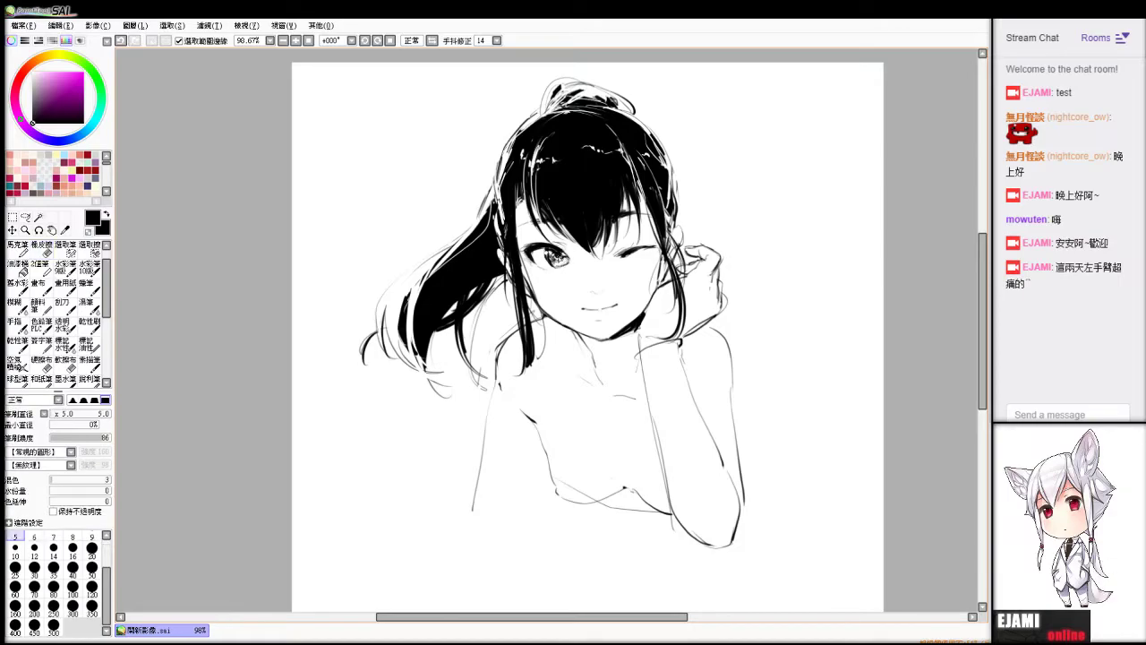
{"action": "key", "text": "e"}
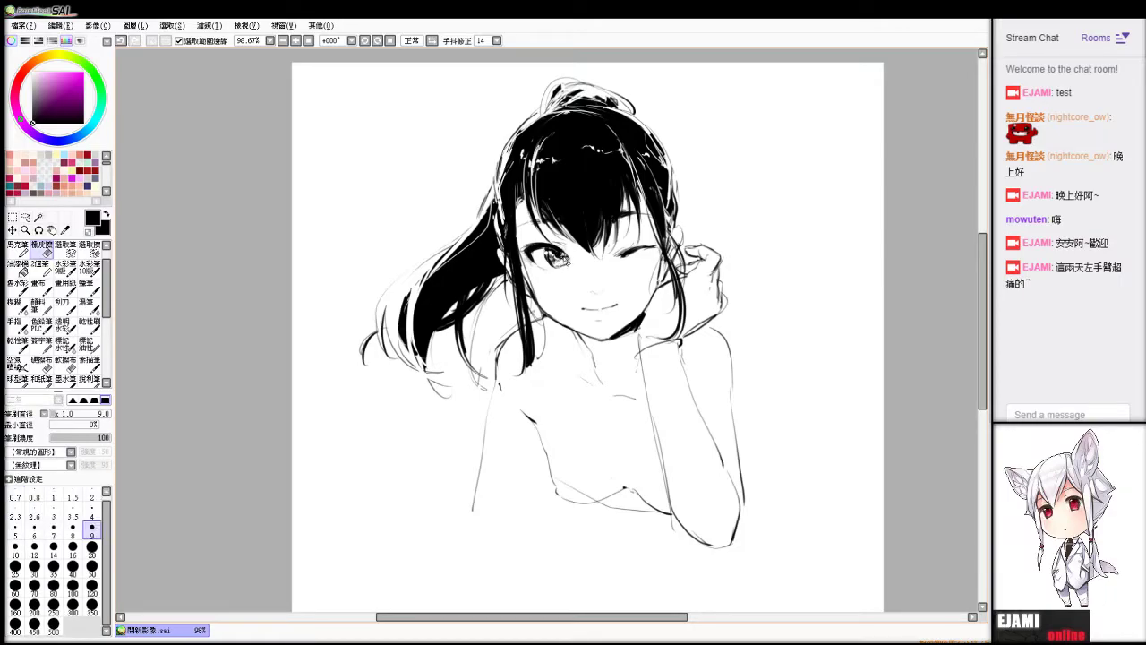
{"action": "key", "text": "e"}
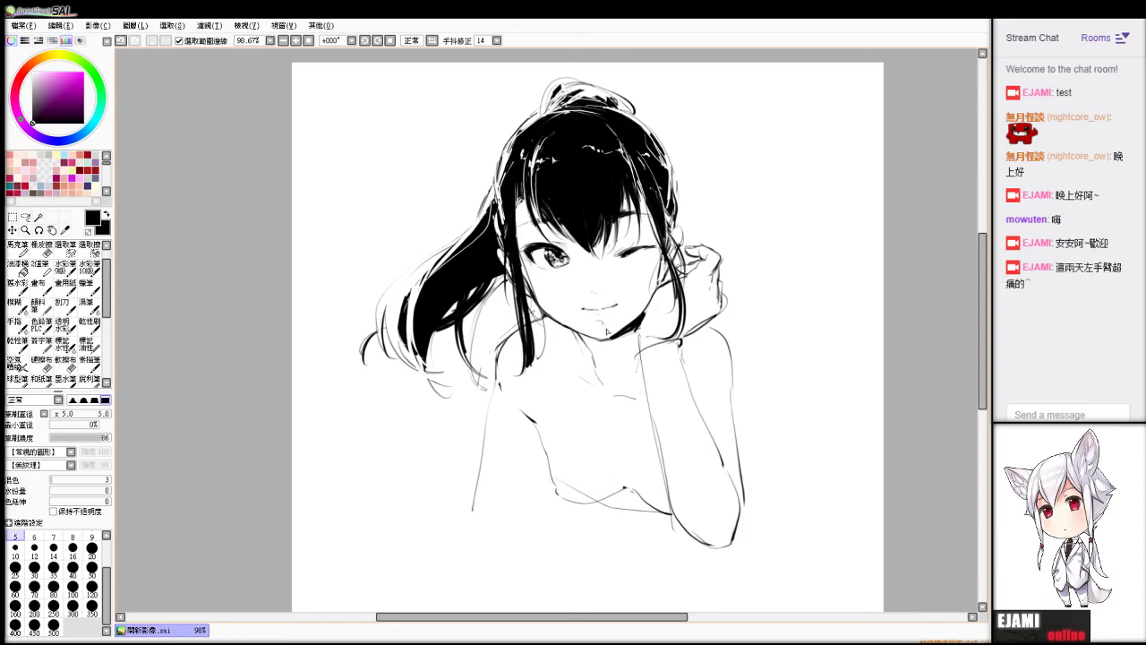
{"action": "key", "text": "ctrl+z"}
{"action": "key", "text": "e"}
{"action": "key", "text": "e"}
Save the drawing as 6.psd.
{"action": "left_click", "coordinate": [620, 279]}
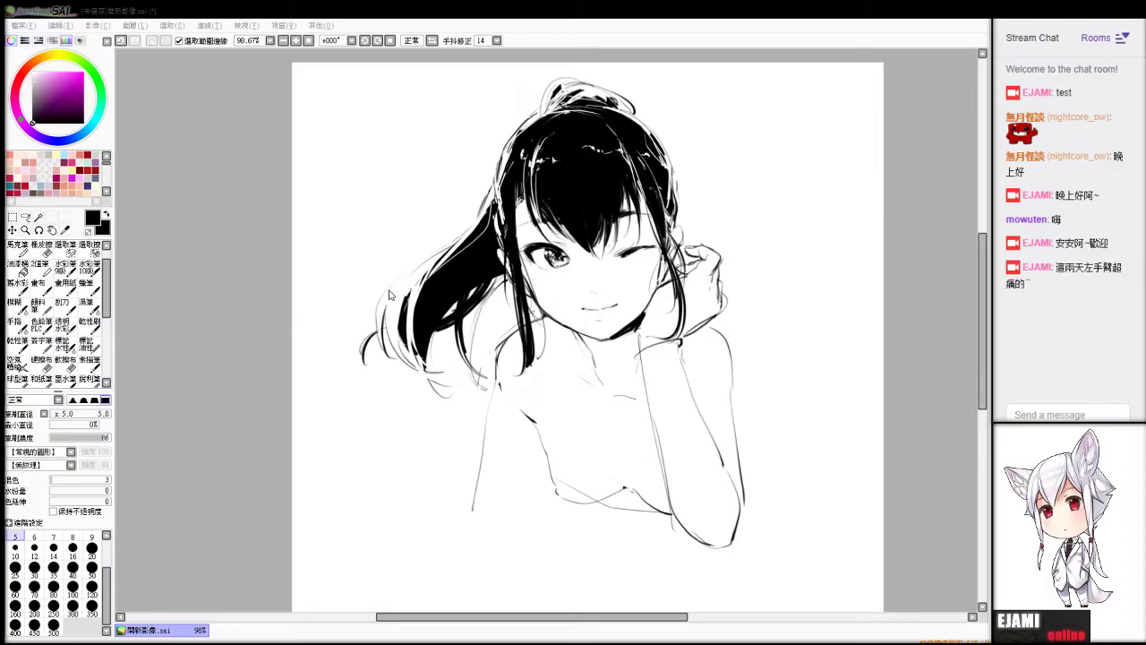
{"action": "left_click", "coordinate": [428, 278]}
Draw the folded forearm extending from the lowered arm's elbow across below the chest, with its upper and lower edges.
{"action": "left_click_drag", "start_coordinate": [474, 516], "coordinate": [462, 565]}
{"action": "key", "text": "ctrl+z"}
{"action": "mouse_move", "coordinate": [472, 510]}
{"action": "left_mouse_down"}
{"action": "mouse_move", "coordinate": [449, 572]}
{"action": "mouse_move", "coordinate": [595, 517]}
{"action": "mouse_move", "coordinate": [645, 518]}
{"action": "left_mouse_up"}
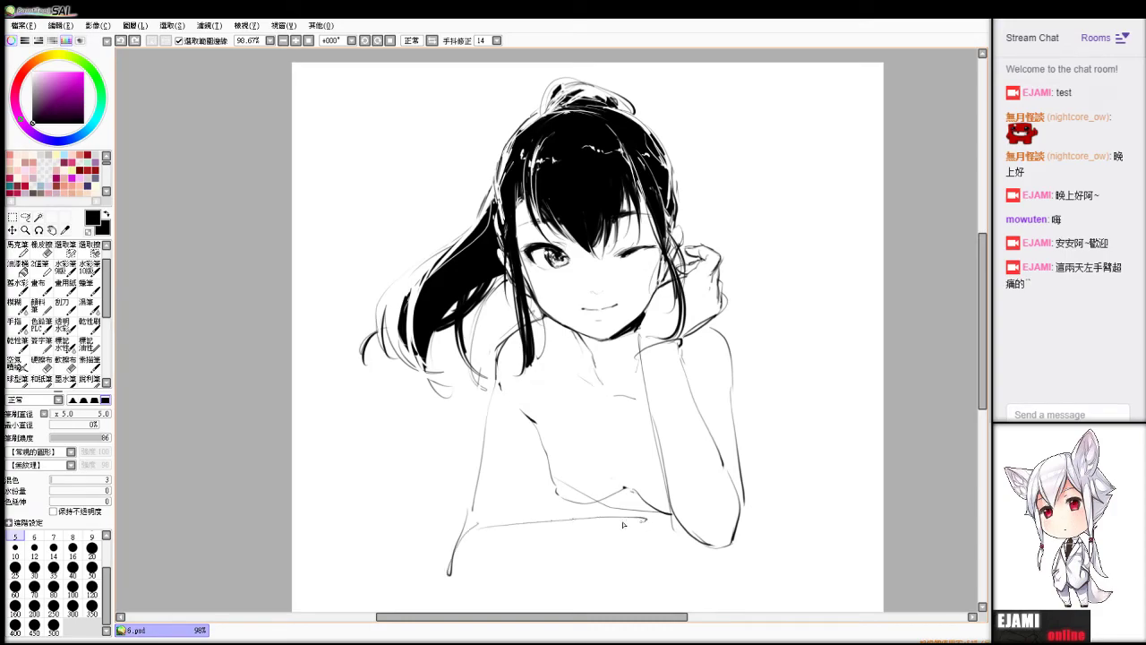
{"action": "mouse_move", "coordinate": [450, 578]}
{"action": "left_mouse_down"}
{"action": "mouse_move", "coordinate": [504, 589]}
{"action": "mouse_move", "coordinate": [621, 565]}
{"action": "left_mouse_up"}
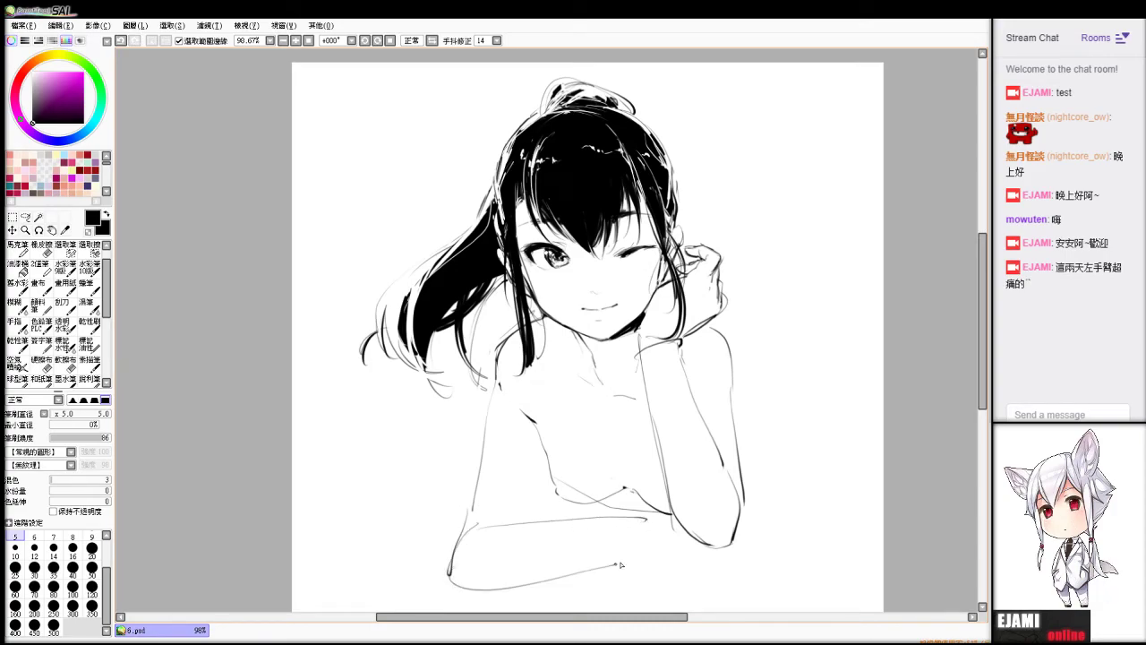
{"action": "key", "text": "ctrl+z"}
{"action": "mouse_move", "coordinate": [451, 575]}
{"action": "left_mouse_down"}
{"action": "mouse_move", "coordinate": [477, 584]}
{"action": "mouse_move", "coordinate": [640, 543]}
{"action": "left_mouse_up"}
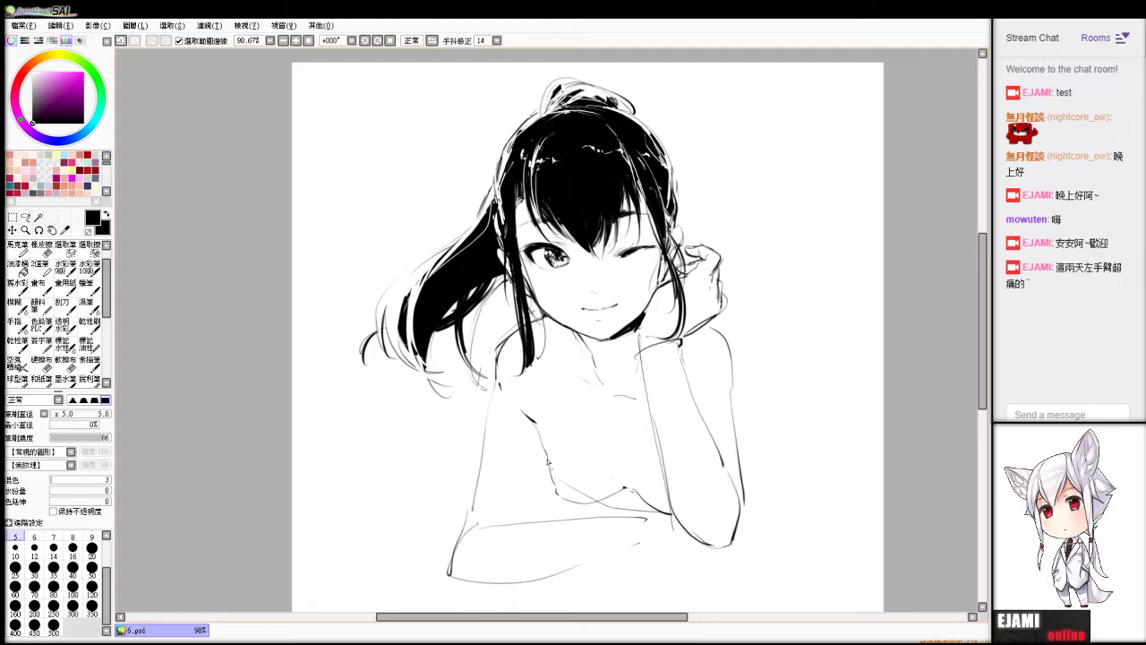
Extend the left side line of the chest down toward the folded forearm and tidy the neckline corner.
{"action": "left_click_drag", "start_coordinate": [548, 462], "coordinate": [553, 514]}
{"action": "key", "text": "ctrl+z"}
{"action": "key", "text": "e"}
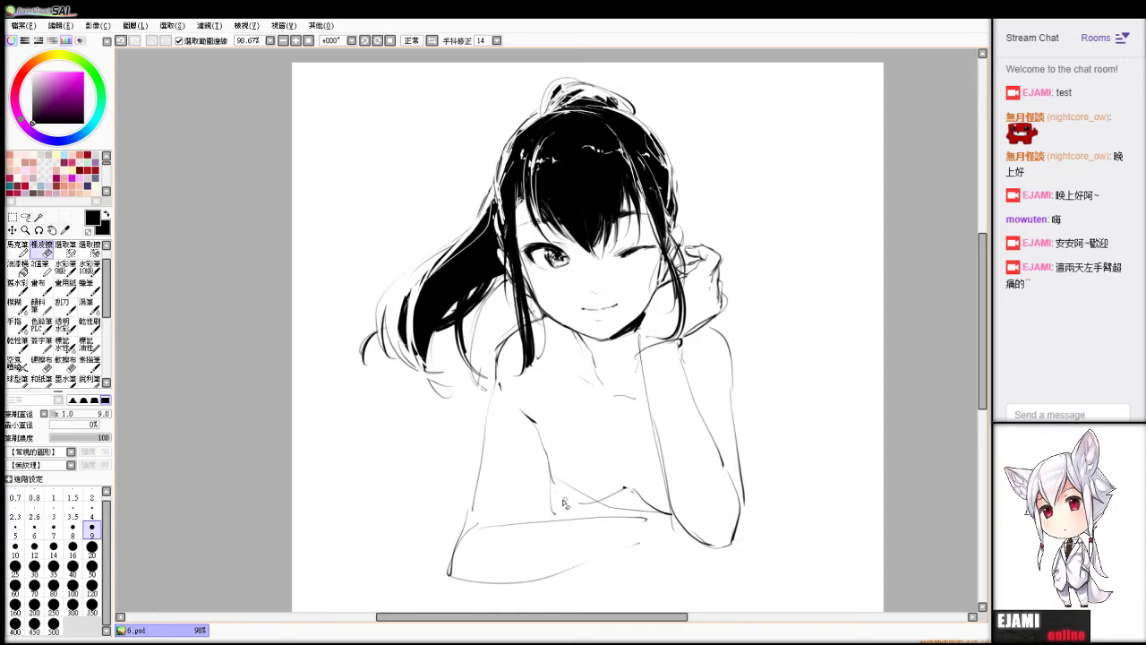
{"action": "key", "text": "ctrl+z"}
{"action": "key", "text": "b"}
Draw the top's strap as two lines running from beside the neck down to the left corner of the neckline.
{"action": "left_click_drag", "start_coordinate": [548, 486], "coordinate": [539, 385]}
{"action": "key", "text": "ctrl+z"}
{"action": "mouse_move", "coordinate": [548, 444]}
{"action": "left_mouse_down"}
{"action": "mouse_move", "coordinate": [549, 474]}
{"action": "mouse_move", "coordinate": [556, 405]}
{"action": "left_mouse_up"}
{"action": "left_click_drag", "start_coordinate": [557, 322], "coordinate": [561, 481]}
{"action": "key", "text": "ctrl+z"}
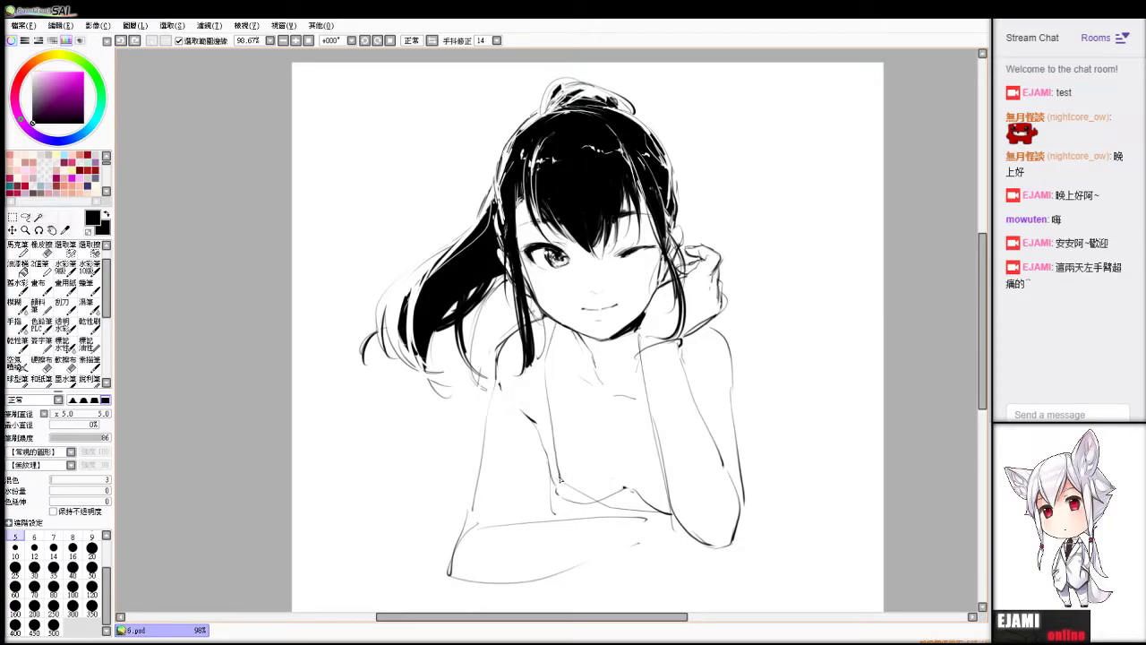
{"action": "left_click_drag", "start_coordinate": [553, 324], "coordinate": [549, 447]}
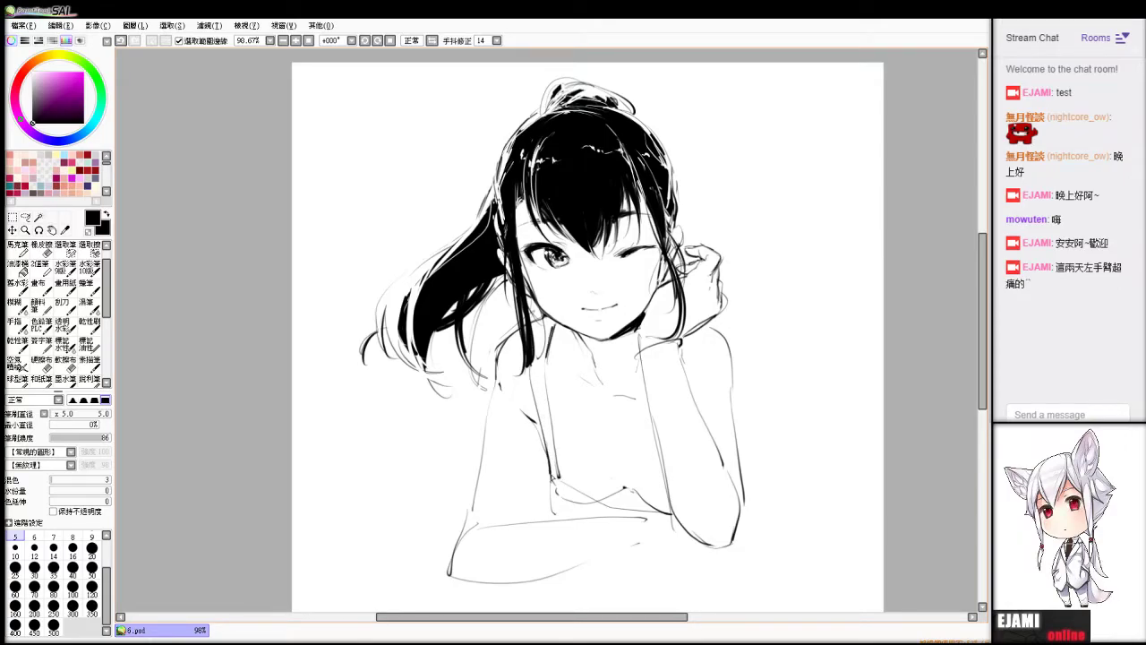
{"action": "mouse_move", "coordinate": [547, 365]}
{"action": "left_mouse_down"}
{"action": "mouse_move", "coordinate": [556, 324]}
{"action": "mouse_move", "coordinate": [538, 357]}
{"action": "left_mouse_up"}
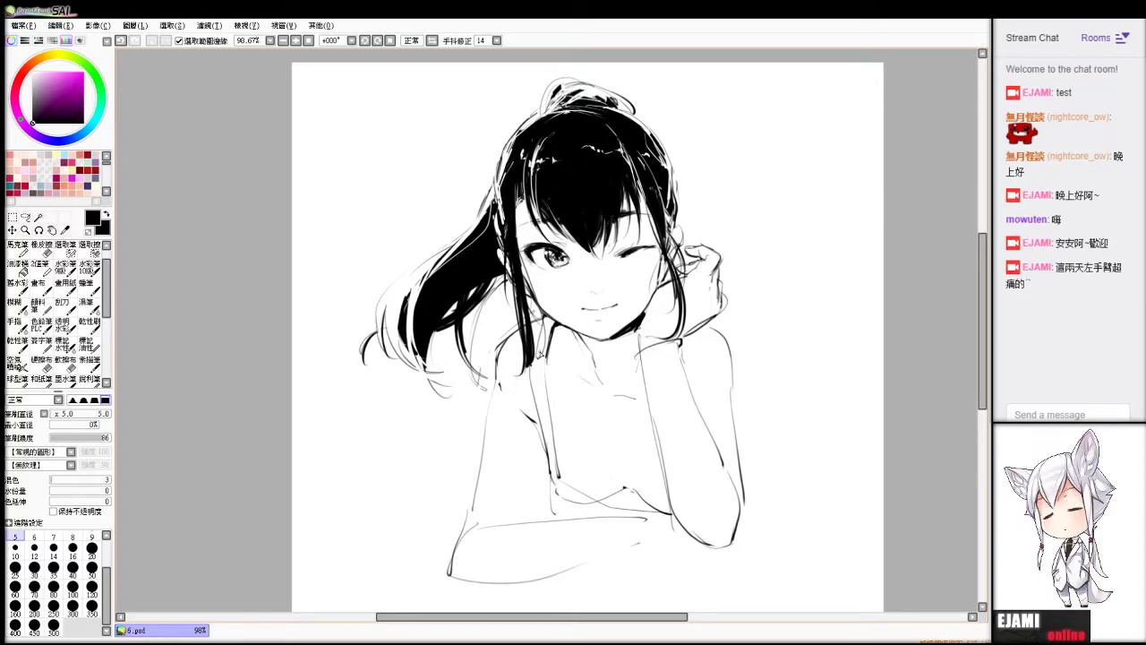
Erase the overlapping neckline strokes and draw the top's lower fold line toward the raised forearm.
{"action": "key", "text": "e"}
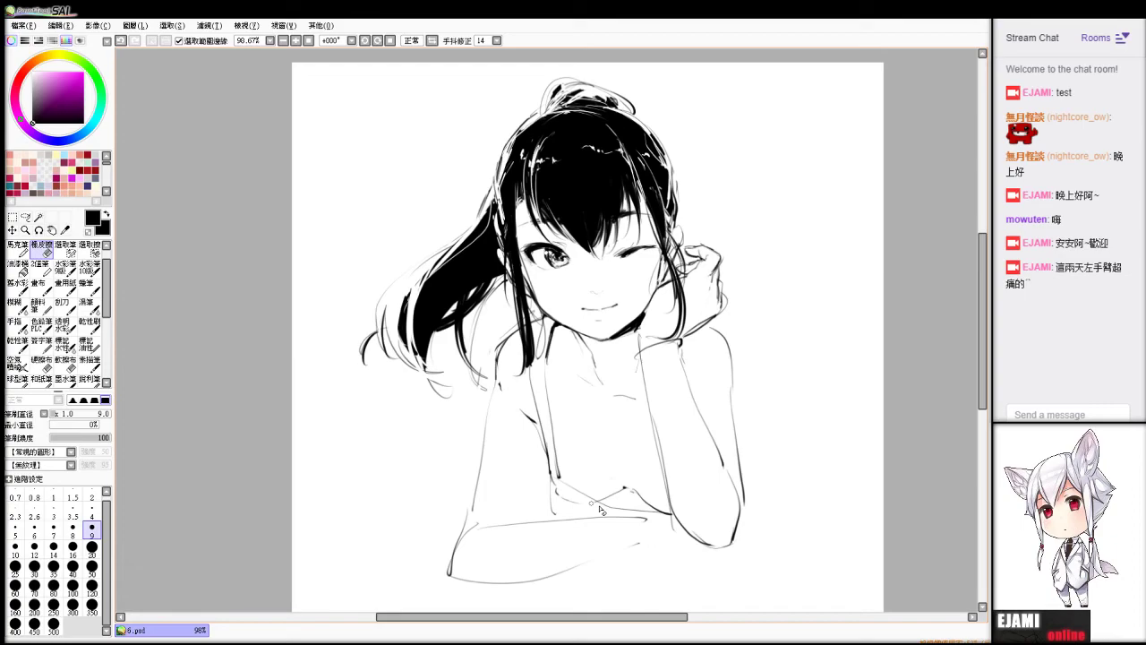
{"action": "key", "text": "b"}
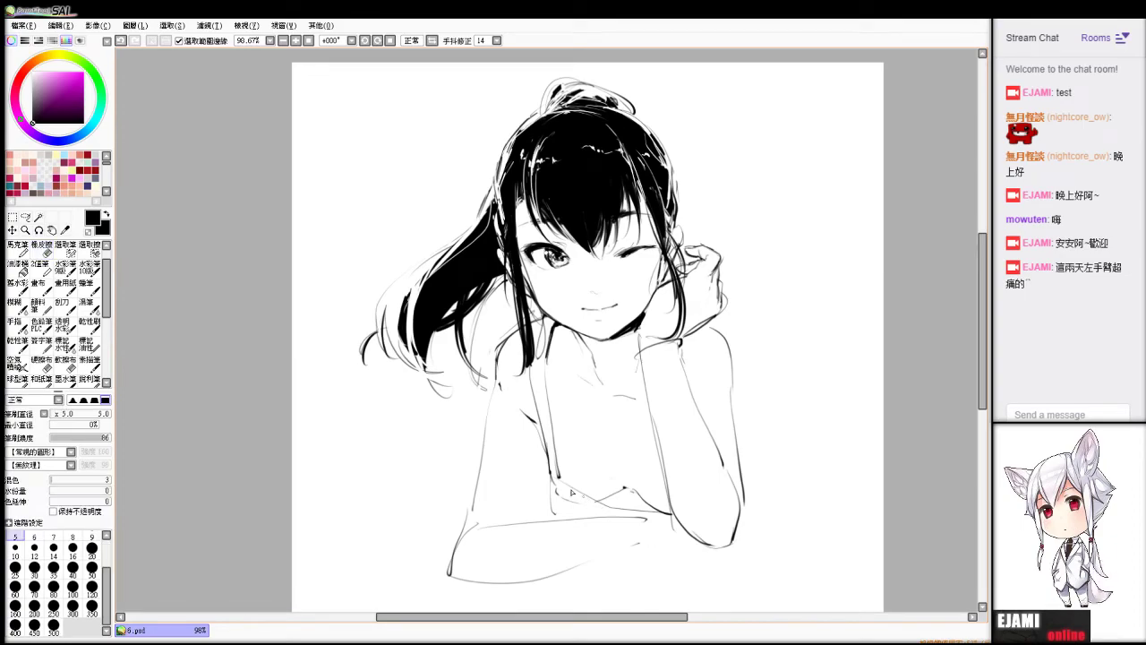
{"action": "key", "text": "ctrl+z"}
{"action": "key", "text": "e"}
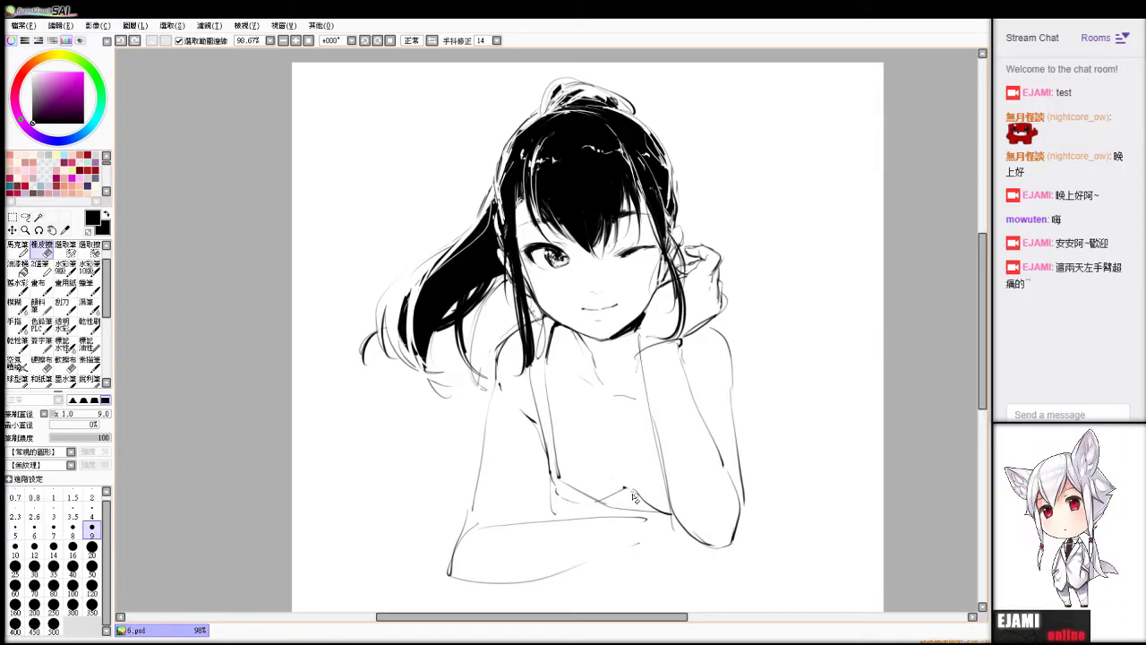
{"action": "key", "text": "b"}
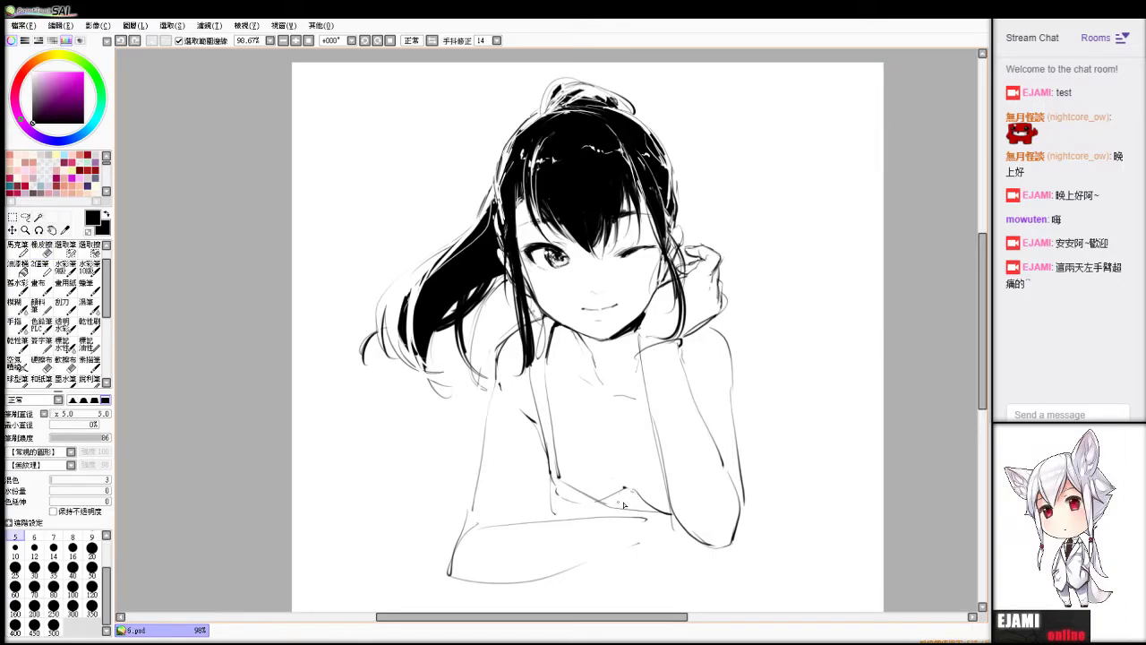
{"action": "left_click_drag", "start_coordinate": [645, 513], "coordinate": [669, 514]}
Fill the gap under the neckline with black and tidy the edge where it meets the raised forearm.
{"action": "key", "text": "g"}
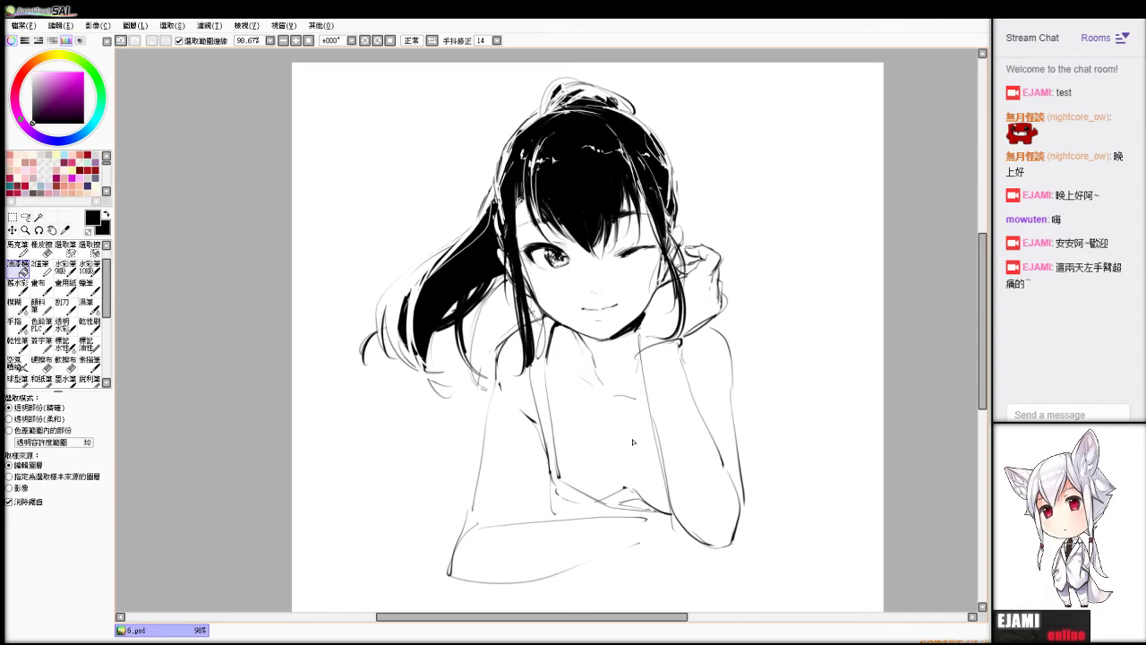
{"action": "left_click", "coordinate": [627, 497]}
{"action": "key", "text": "b"}
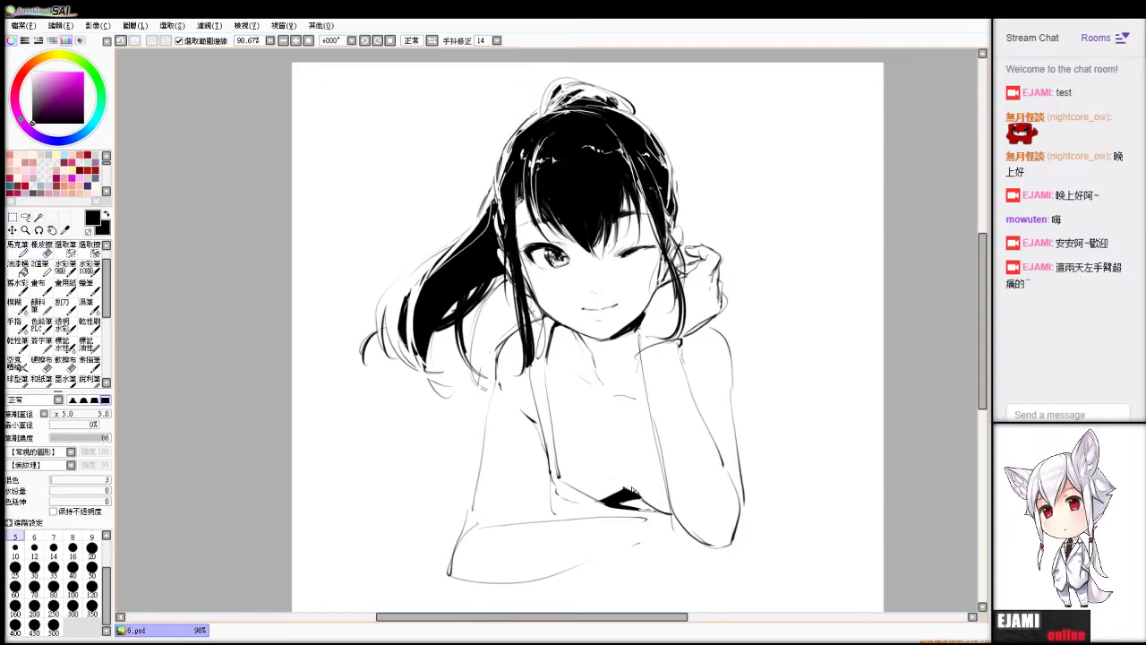
{"action": "left_click_drag", "start_coordinate": [632, 490], "coordinate": [669, 515]}
{"action": "key", "text": "ctrl+z"}
{"action": "key", "text": "e"}
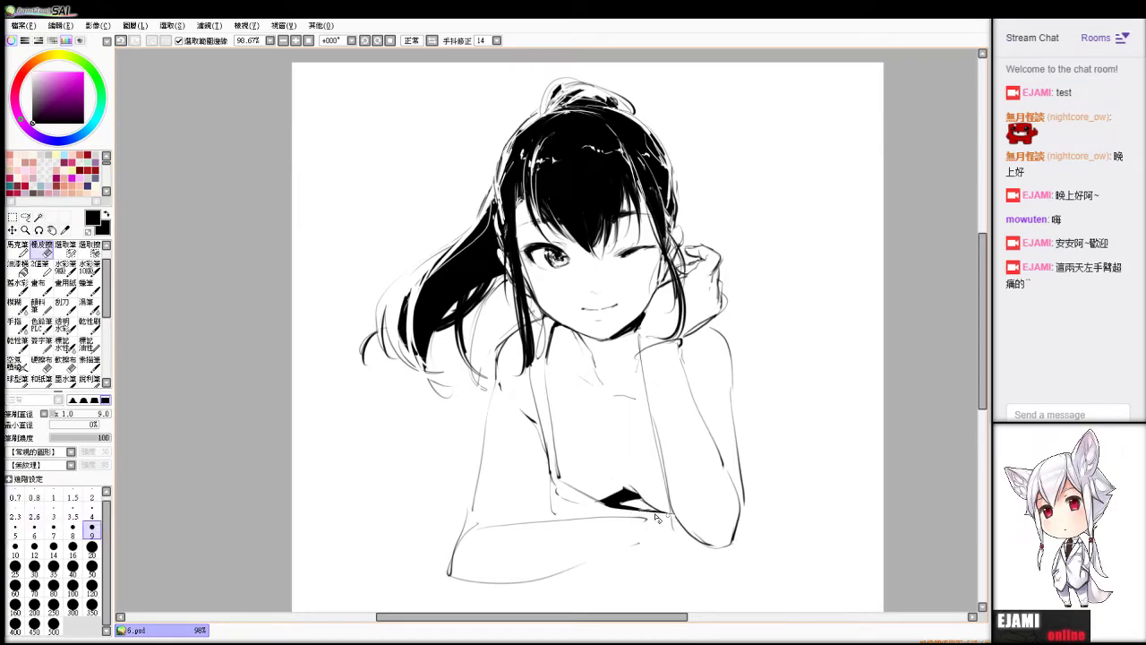
Draw the torso's left side line from the armpit down to the folded forearm and clean up its upper end.
{"action": "key", "text": "n"}
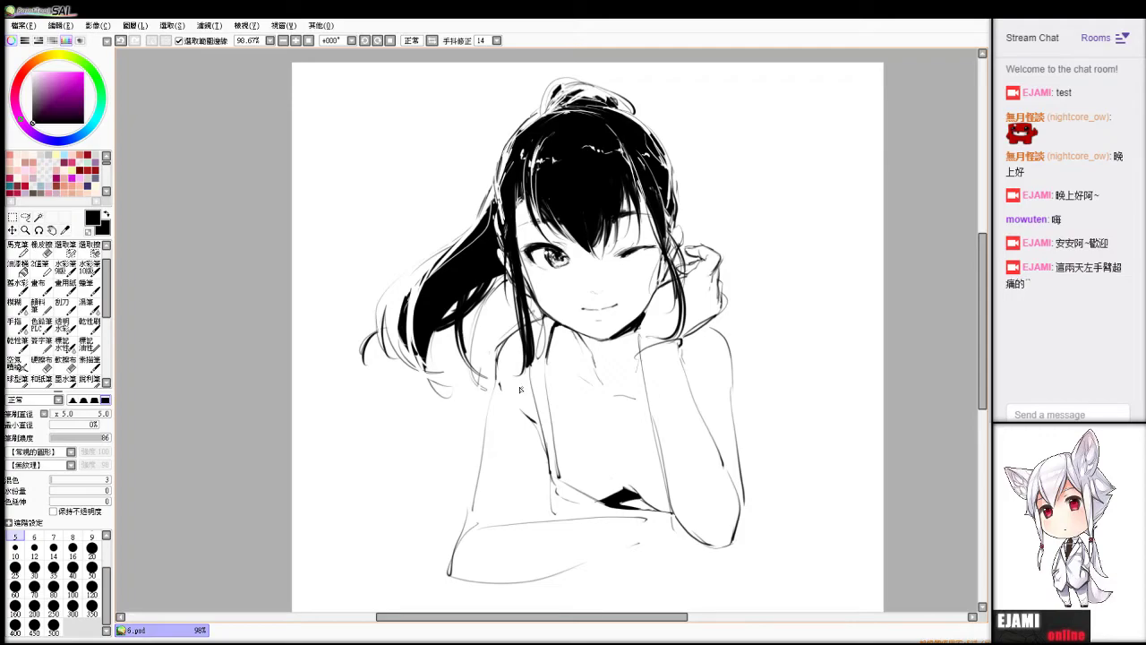
{"action": "left_click_drag", "start_coordinate": [541, 438], "coordinate": [523, 515]}
{"action": "key", "text": "e"}
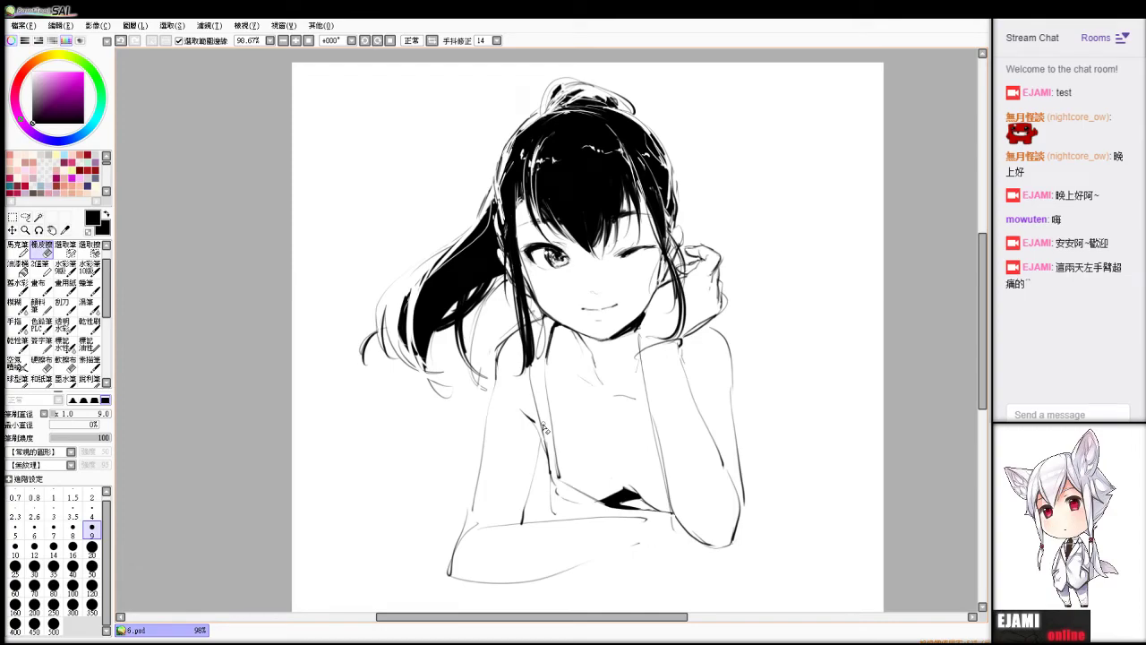
{"action": "key", "text": "n"}
{"action": "key", "text": "e"}
Erase the line junction at the lowered arm's elbow and rework the elbow's outer edge.
{"action": "mouse_move", "coordinate": [475, 526]}
{"action": "left_mouse_down"}
{"action": "mouse_move", "coordinate": [494, 525]}
{"action": "mouse_move", "coordinate": [465, 534]}
{"action": "left_mouse_up"}
{"action": "key", "text": "e"}
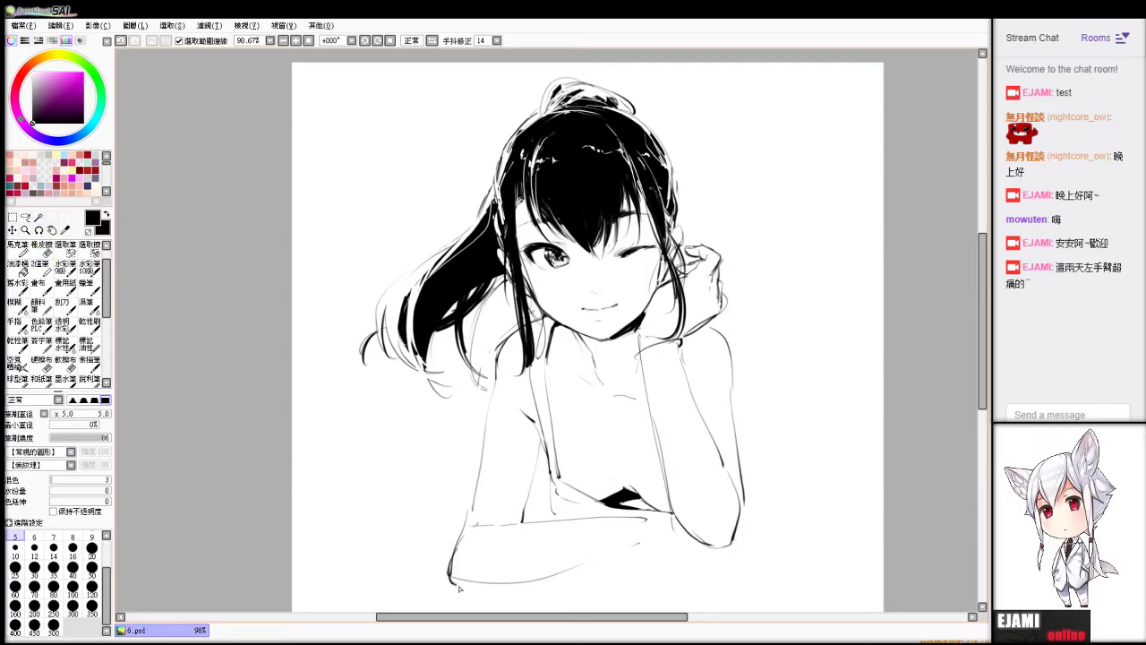
{"action": "left_click_drag", "start_coordinate": [466, 514], "coordinate": [448, 562]}
{"action": "key", "text": "ctrl+z"}
Undo the extra stroke on the folded forearm's upper edge and shift the whole drawing slightly up and right on the canvas.
{"action": "mouse_move", "coordinate": [585, 518]}
{"action": "left_mouse_down"}
{"action": "mouse_move", "coordinate": [561, 522]}
{"action": "mouse_move", "coordinate": [648, 515]}
{"action": "left_mouse_up"}
{"action": "key", "text": "ctrl+z"}
{"action": "key", "text": "ctrl+z"}
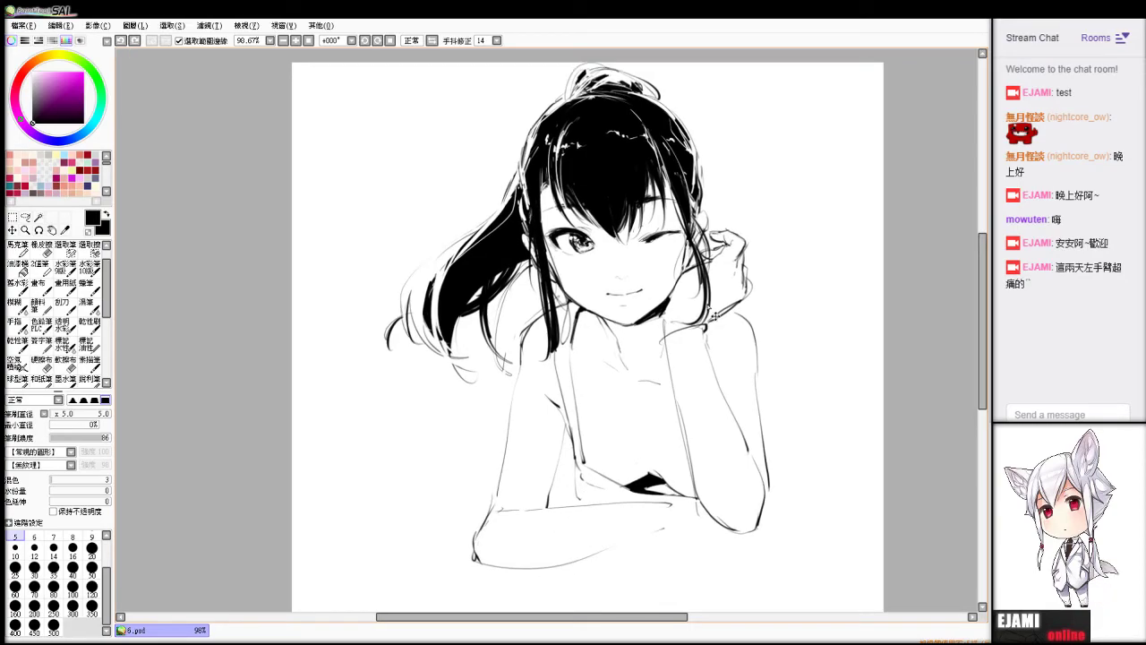
Draw a thick black band around the raised arm's wrist and clean up the forearm lines beneath it.
{"action": "key", "text": "e"}
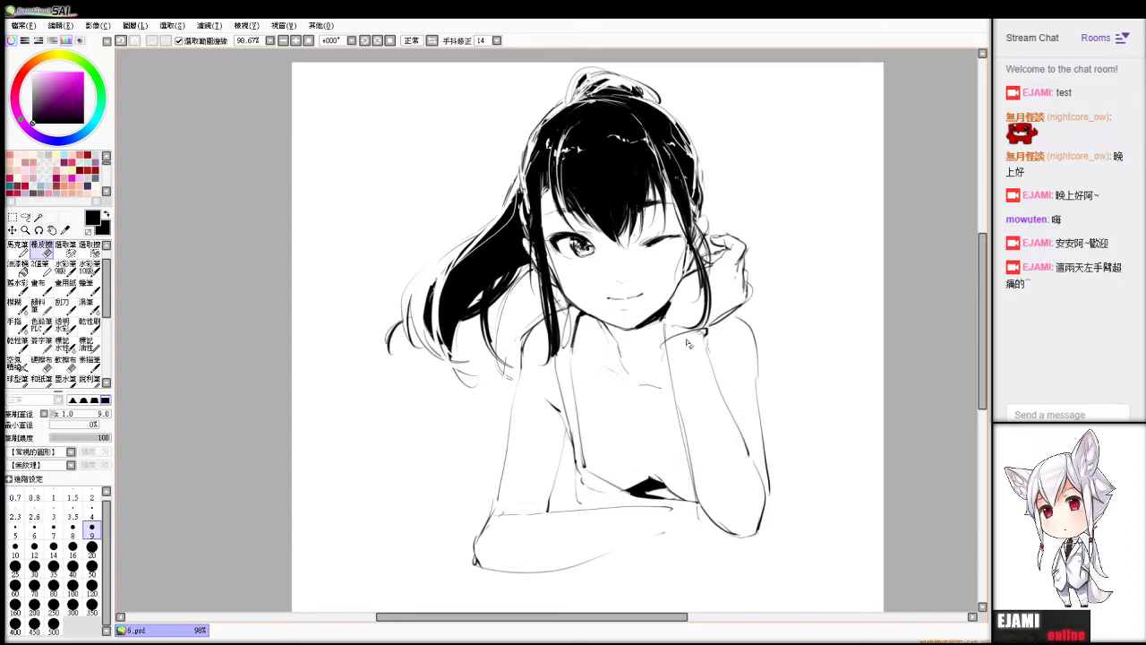
{"action": "key", "text": "v"}
{"action": "mouse_move", "coordinate": [665, 346]}
{"action": "left_mouse_down"}
{"action": "mouse_move", "coordinate": [700, 331]}
{"action": "mouse_move", "coordinate": [665, 347]}
{"action": "left_mouse_up"}
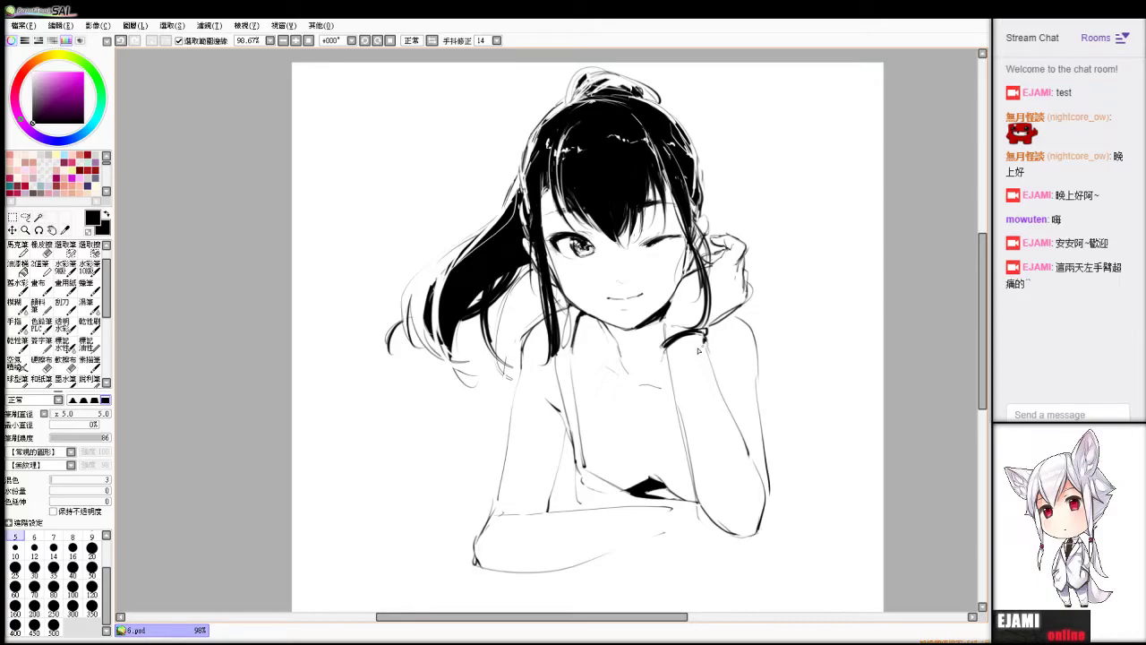
{"action": "key", "text": "e"}
{"action": "key", "text": "e"}
{"action": "key", "text": "e"}
{"action": "key", "text": "e"}
{"action": "key", "text": "e"}
{"action": "left_click_drag", "start_coordinate": [666, 367], "coordinate": [666, 362]}
{"action": "key", "text": "e"}
Clean up the line junction at the folded arm's elbow and redraw the outer edge as one continuous line.
{"action": "key", "text": "e"}
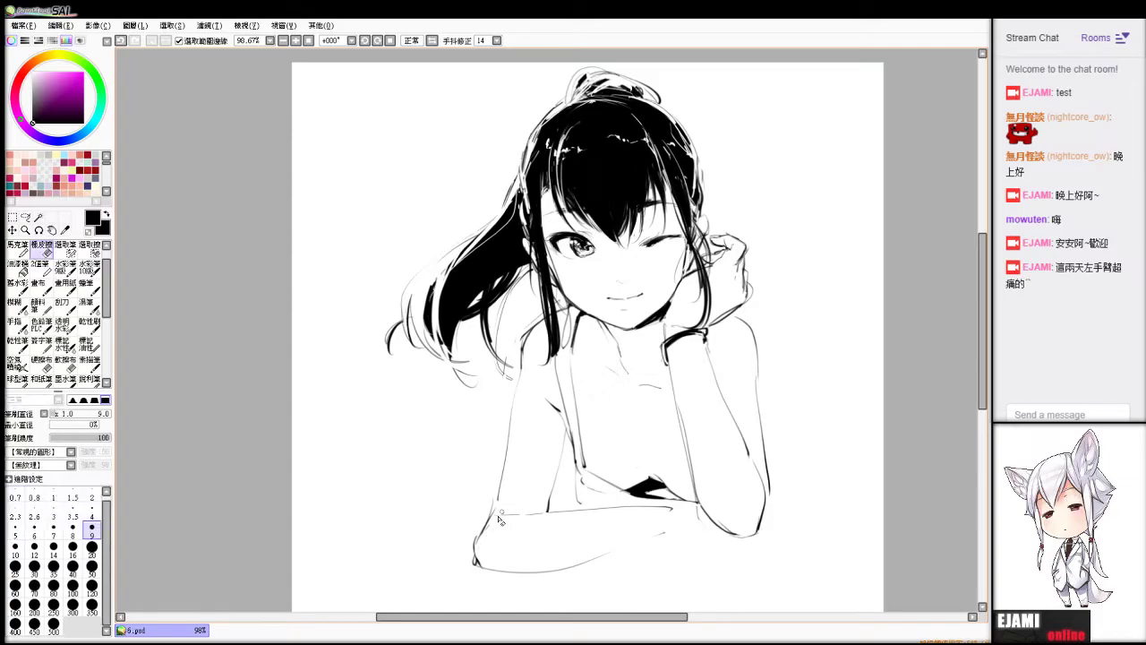
{"action": "key", "text": "e"}
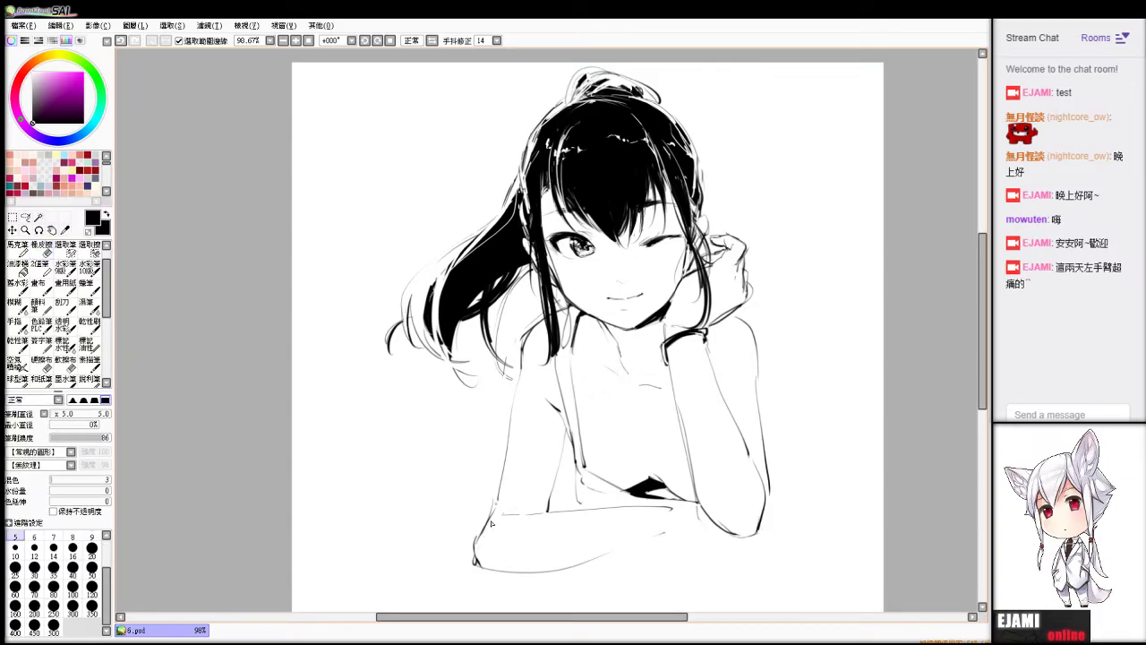
{"action": "key", "text": "e"}
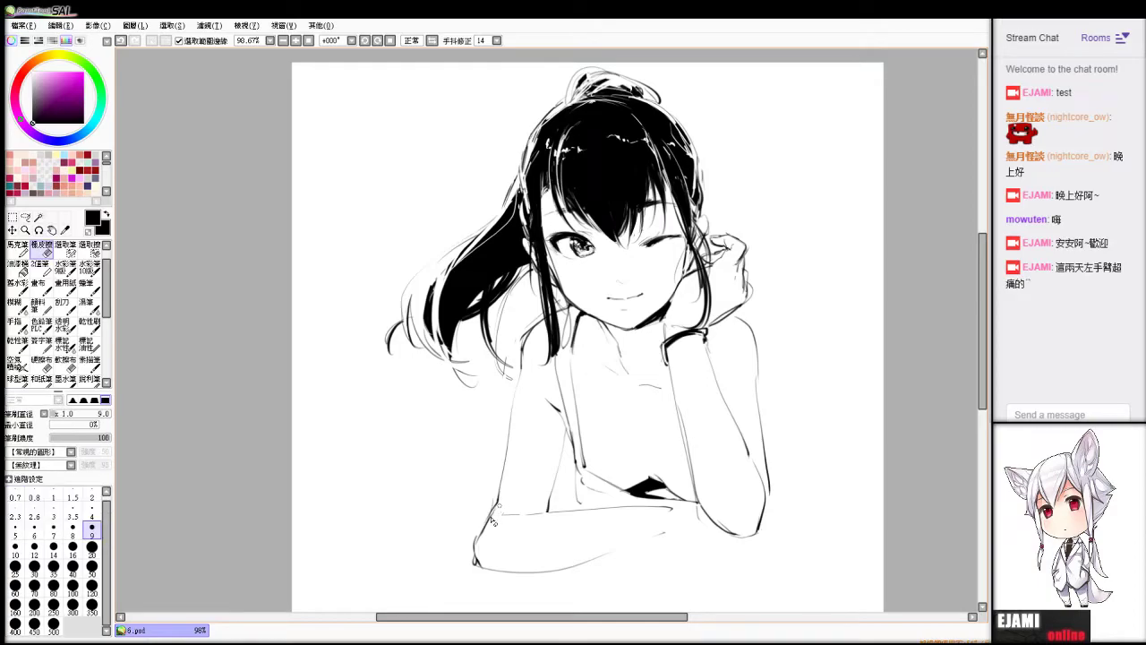
{"action": "key", "text": "e"}
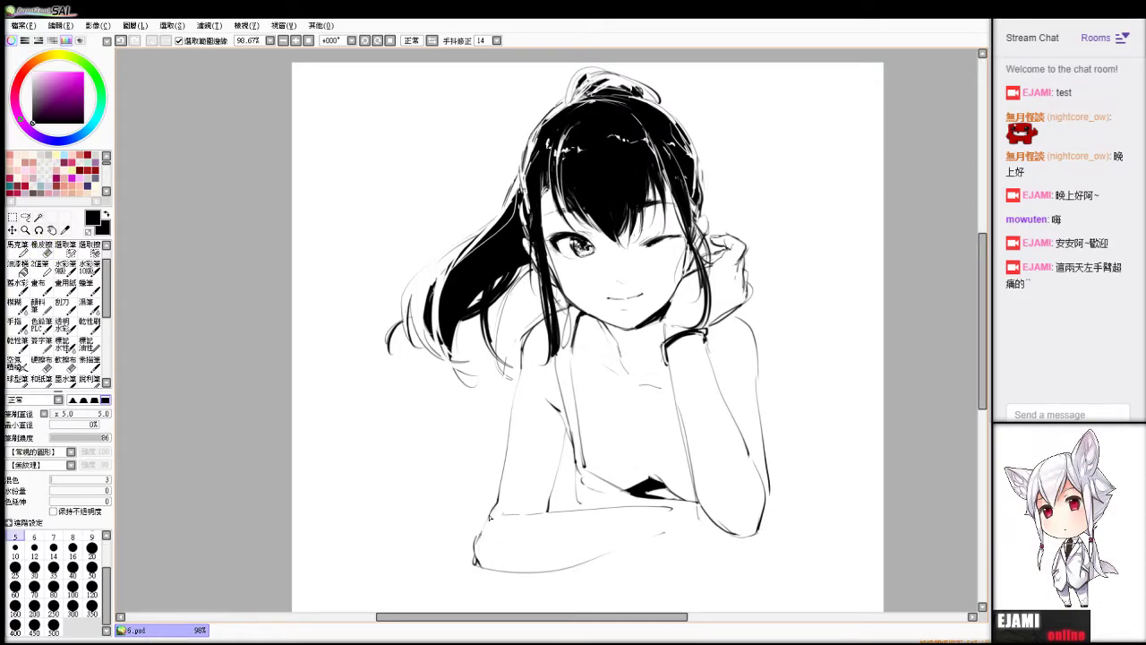
{"action": "key", "text": "ctrl+z"}
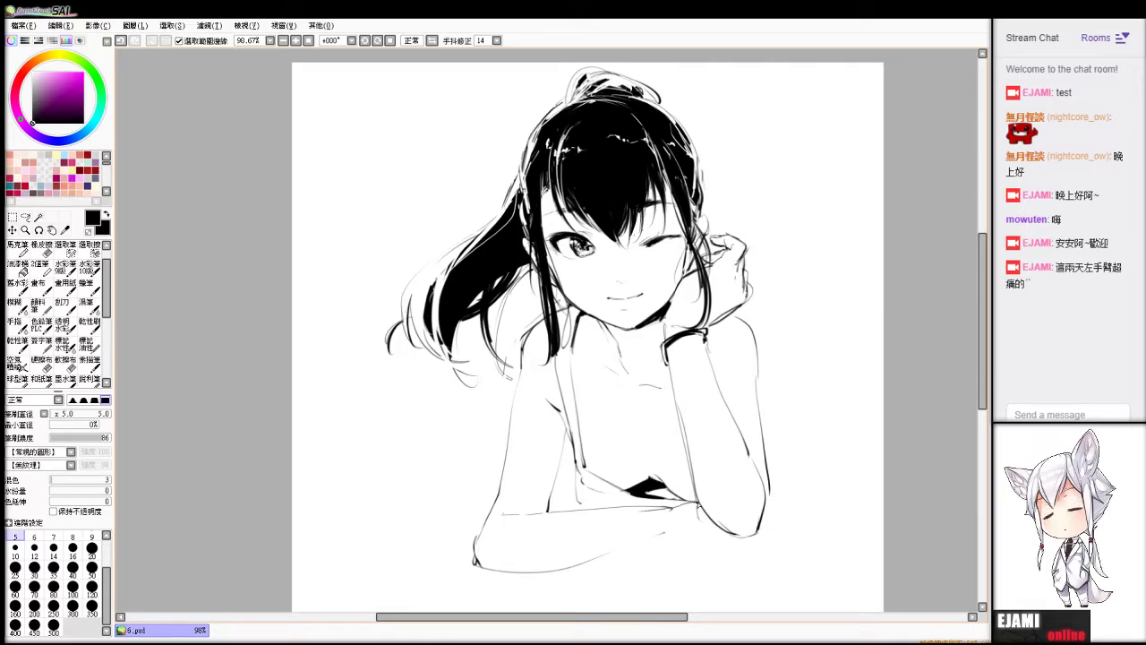
Draw the side edge of the top down to the folded forearm and add a small buckle detail below the armpit.
{"action": "left_click_drag", "start_coordinate": [574, 464], "coordinate": [582, 507]}
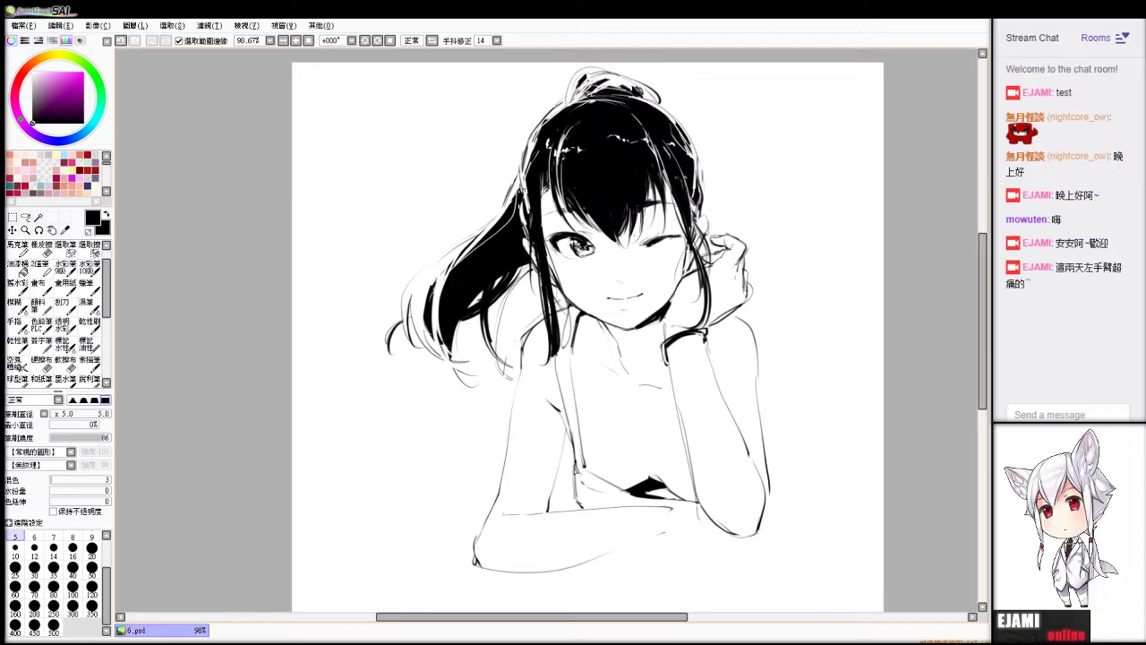
{"action": "key", "text": "e"}
{"action": "key", "text": "b"}
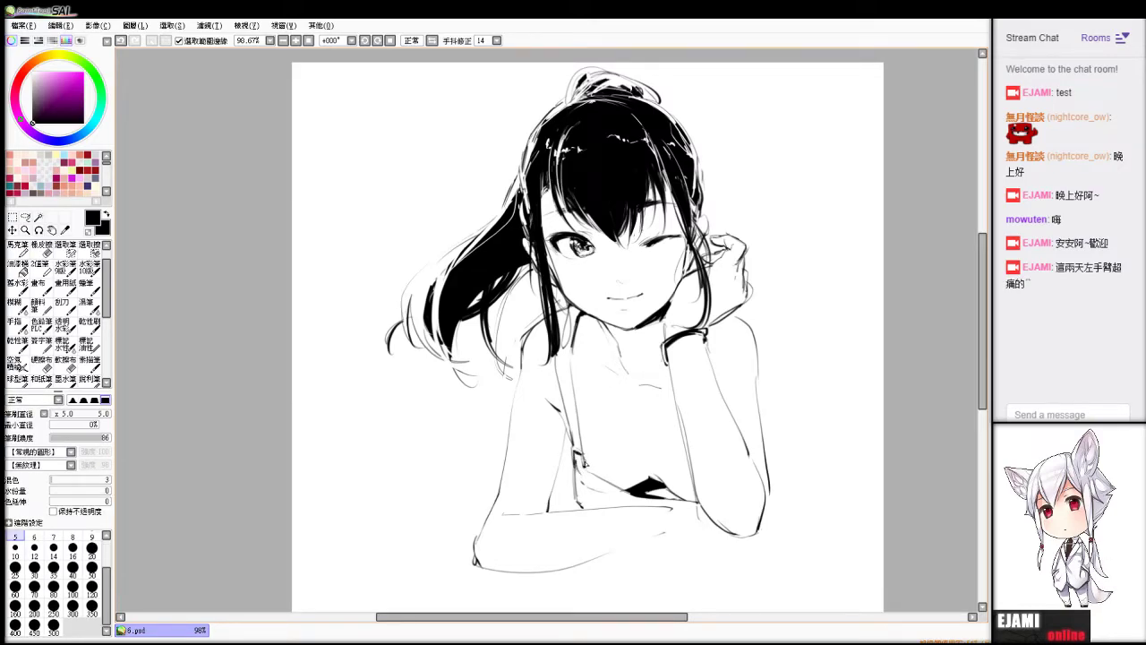
{"action": "key", "text": "e"}
{"action": "key", "text": "b"}
{"action": "key", "text": "e"}
{"action": "key", "text": "b"}
{"action": "key", "text": "e"}
{"action": "key", "text": "b"}
Fill the outer corner of the raised arm's elbow with black shadow and clean up its edge.
{"action": "mouse_move", "coordinate": [772, 484]}
{"action": "left_mouse_down"}
{"action": "mouse_move", "coordinate": [759, 537]}
{"action": "mouse_move", "coordinate": [767, 508]}
{"action": "mouse_move", "coordinate": [759, 530]}
{"action": "mouse_move", "coordinate": [769, 524]}
{"action": "left_mouse_up"}
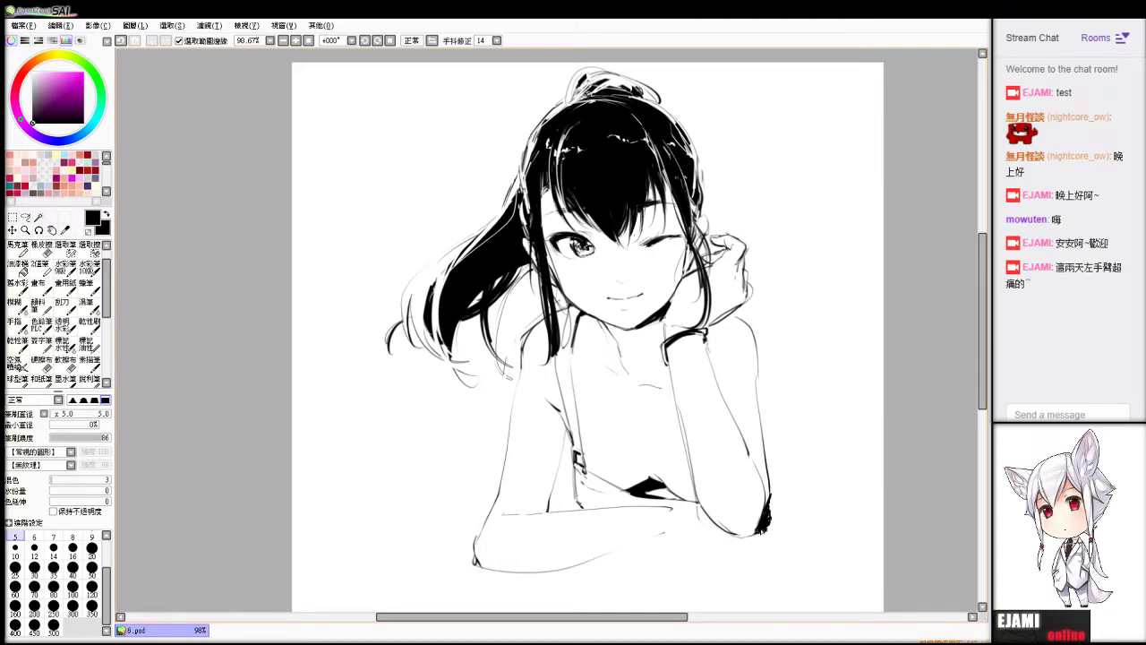
{"action": "key", "text": "e"}
{"action": "key", "text": "b"}
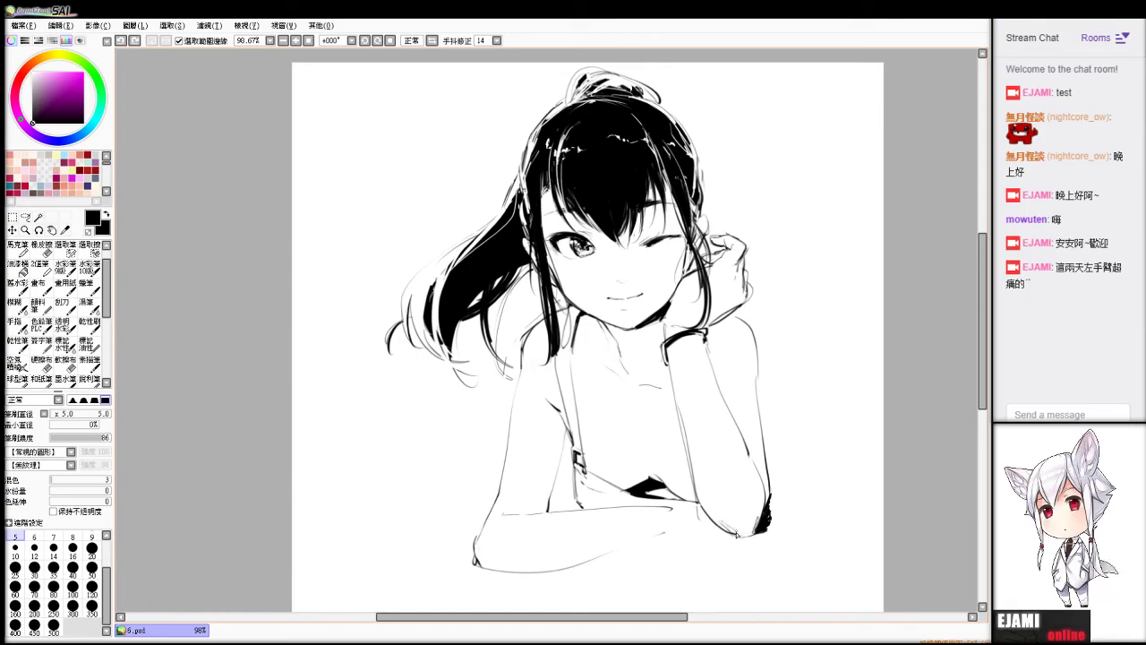
{"action": "key", "text": "ctrl+z"}
{"action": "key", "text": "alt+Tab"}
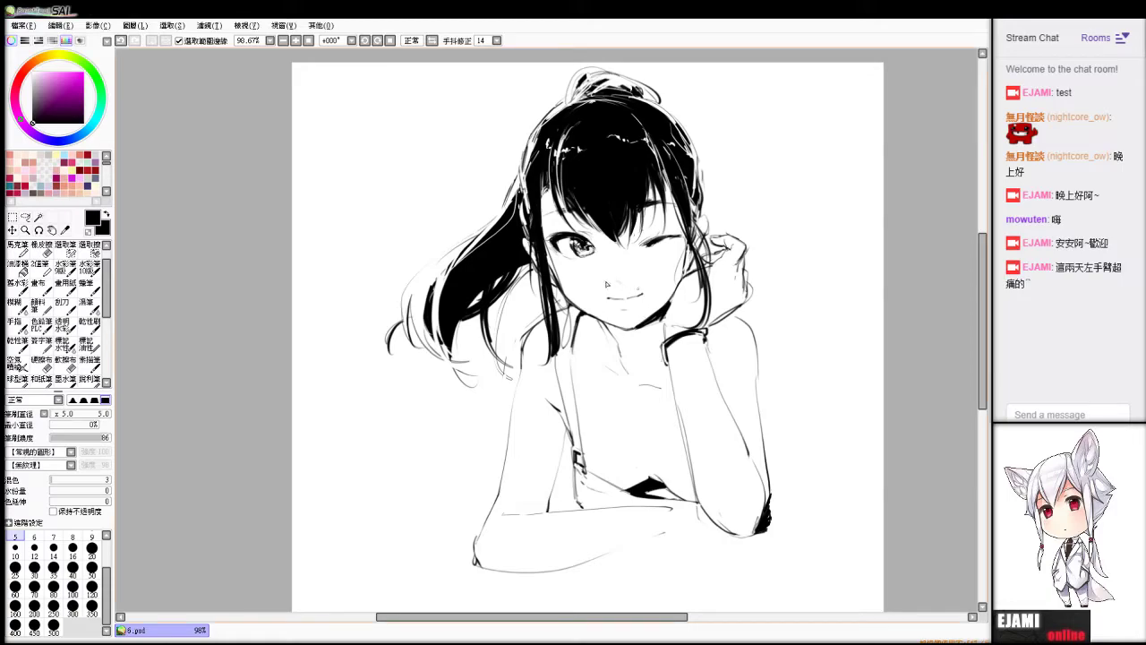
Draw a ruffled flower ornament in black line on the hair beside the bun.
{"action": "mouse_move", "coordinate": [615, 69]}
{"action": "left_mouse_down"}
{"action": "mouse_move", "coordinate": [660, 98]}
{"action": "mouse_move", "coordinate": [652, 88]}
{"action": "mouse_move", "coordinate": [653, 104]}
{"action": "left_mouse_up"}
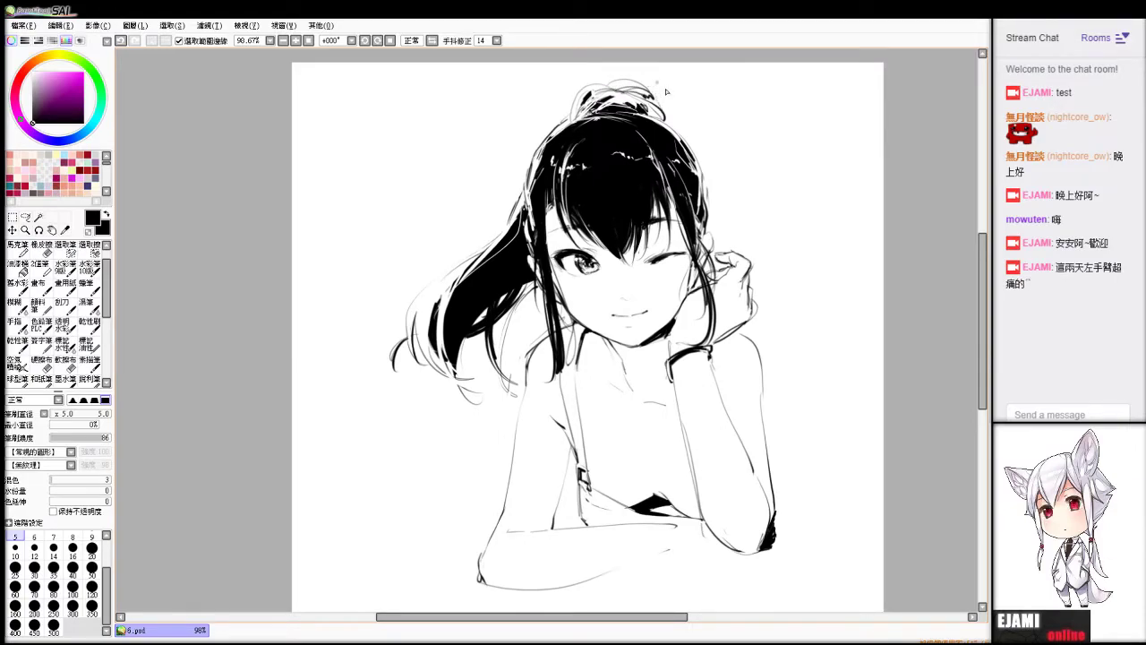
{"action": "mouse_move", "coordinate": [665, 99]}
{"action": "left_mouse_down"}
{"action": "mouse_move", "coordinate": [670, 122]}
{"action": "mouse_move", "coordinate": [659, 114]}
{"action": "mouse_move", "coordinate": [681, 134]}
{"action": "mouse_move", "coordinate": [669, 115]}
{"action": "mouse_move", "coordinate": [678, 108]}
{"action": "left_mouse_up"}
{"action": "key", "text": "e"}
{"action": "key", "text": "b"}
{"action": "key", "text": "ctrl+z"}
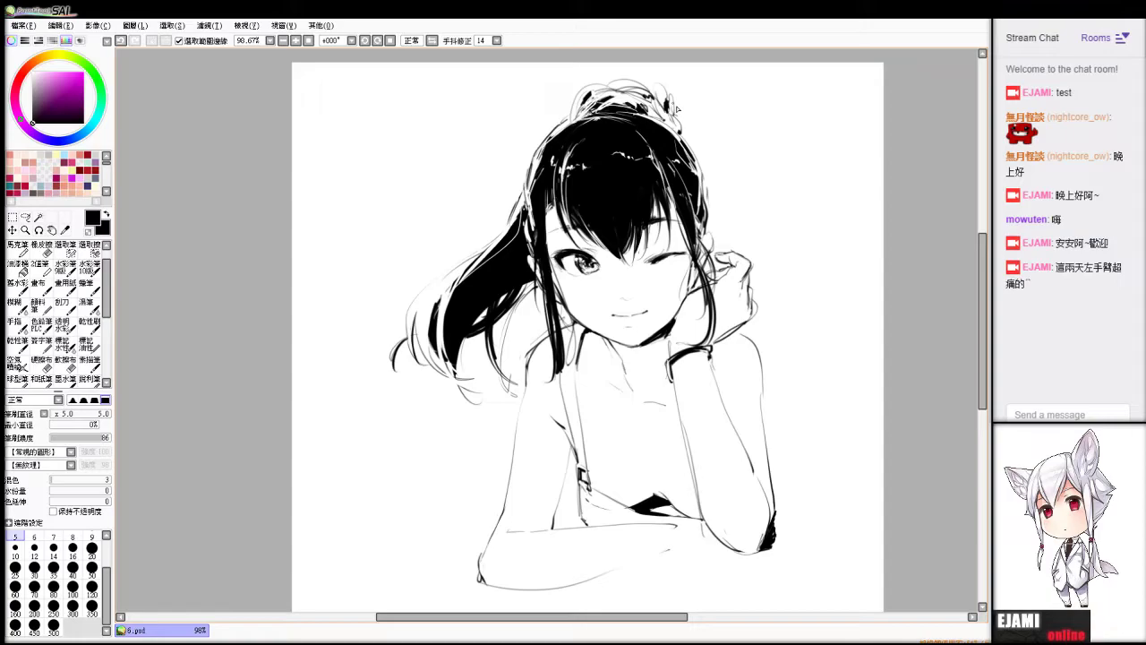
{"action": "left_click_drag", "start_coordinate": [668, 118], "coordinate": [680, 133]}
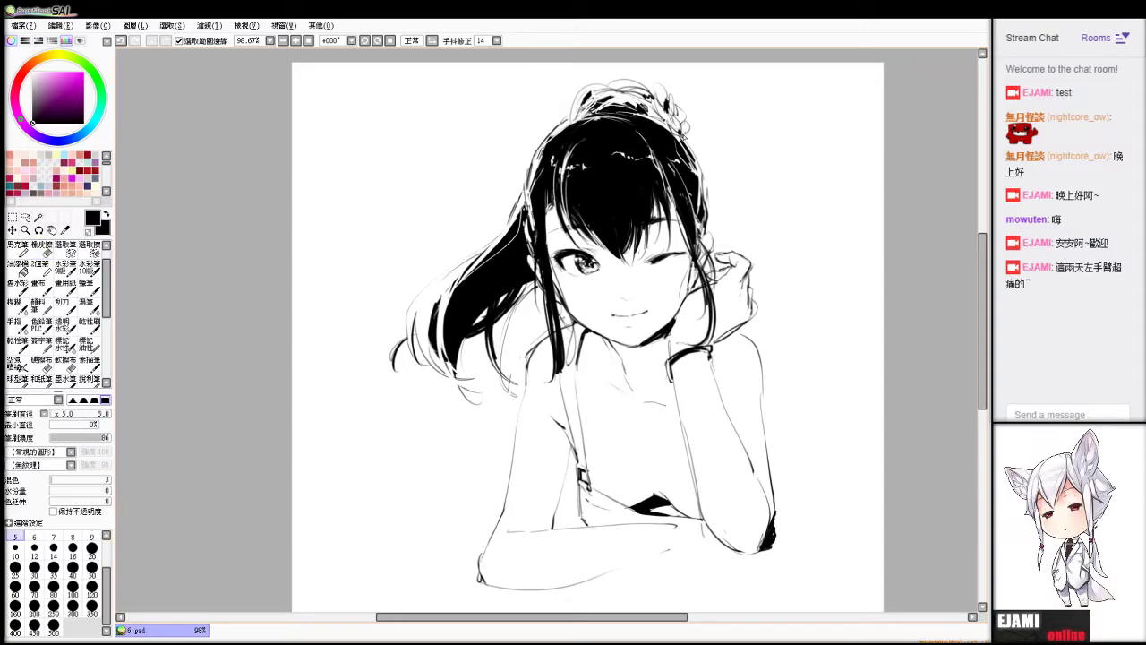
{"action": "left_click_drag", "start_coordinate": [677, 93], "coordinate": [684, 109]}
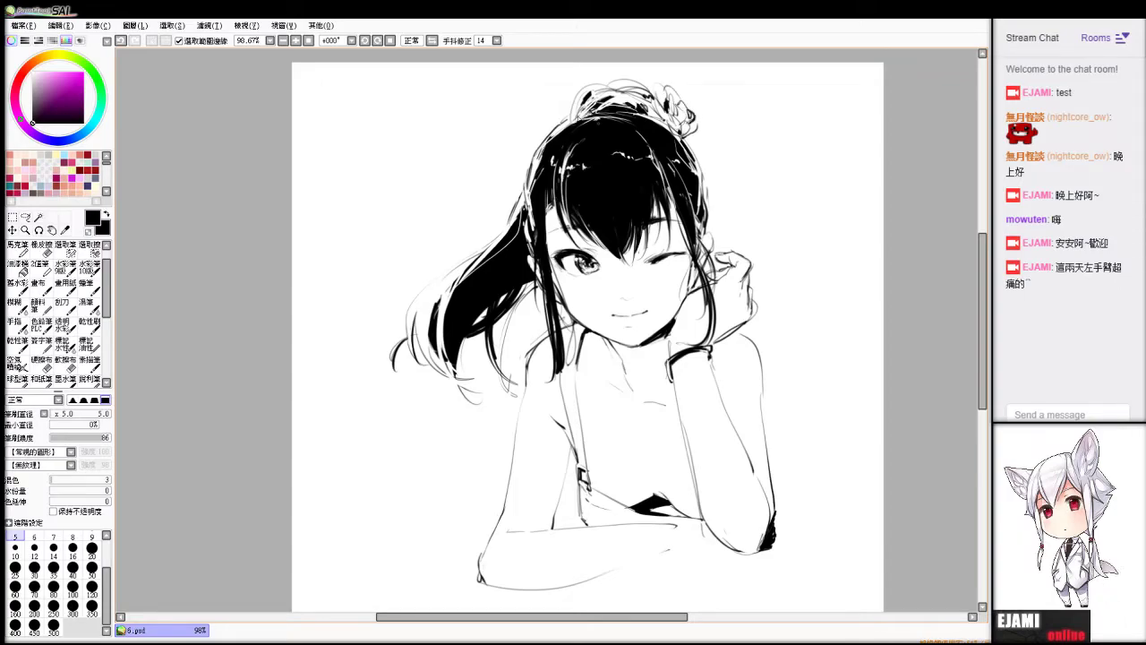
{"action": "left_click_drag", "start_coordinate": [656, 98], "coordinate": [661, 114]}
{"action": "left_click_drag", "start_coordinate": [655, 95], "coordinate": [661, 120]}
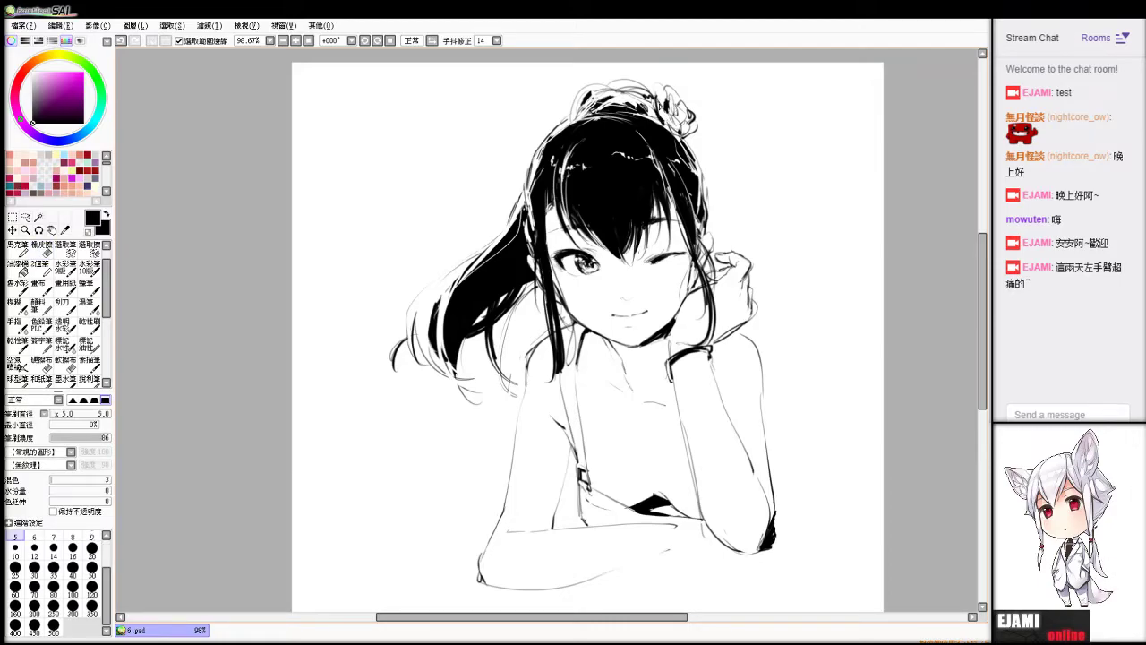
Add dark inner petal lines to the hair flower and trim them with the eraser.
{"action": "mouse_move", "coordinate": [667, 111]}
{"action": "left_mouse_down"}
{"action": "mouse_move", "coordinate": [673, 131]}
{"action": "mouse_move", "coordinate": [678, 120]}
{"action": "left_mouse_up"}
{"action": "key", "text": "e"}
{"action": "key", "text": "b"}
{"action": "key", "text": "e"}
{"action": "key", "text": "b"}
{"action": "left_click_drag", "start_coordinate": [674, 109], "coordinate": [682, 119]}
{"action": "key", "text": "e"}
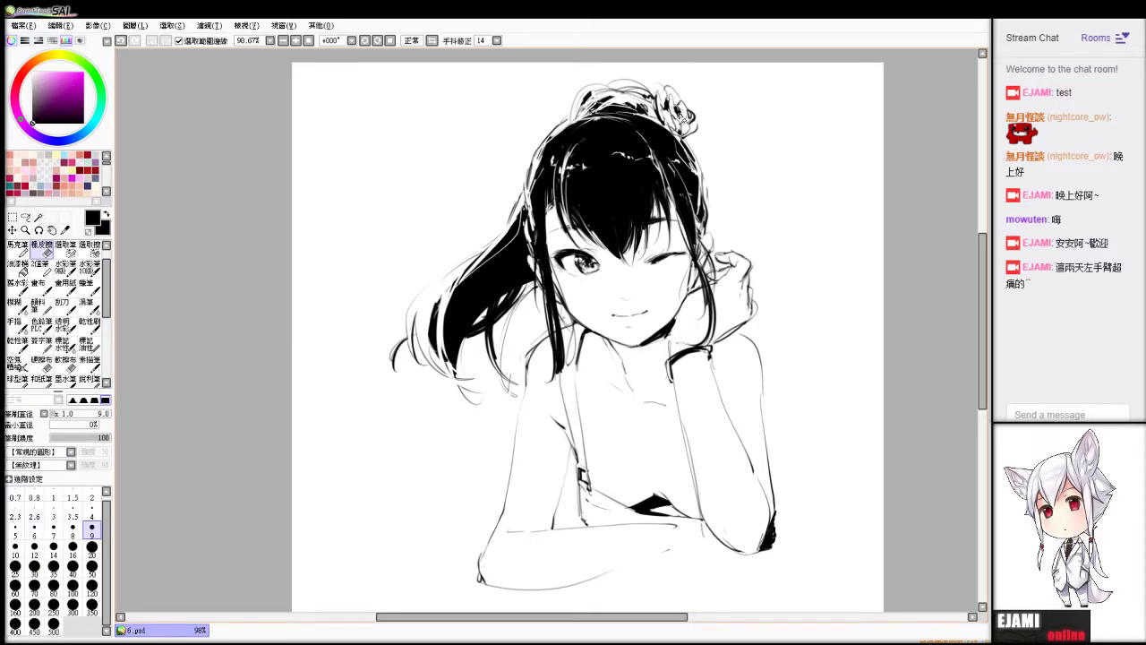
{"action": "key", "text": "b"}
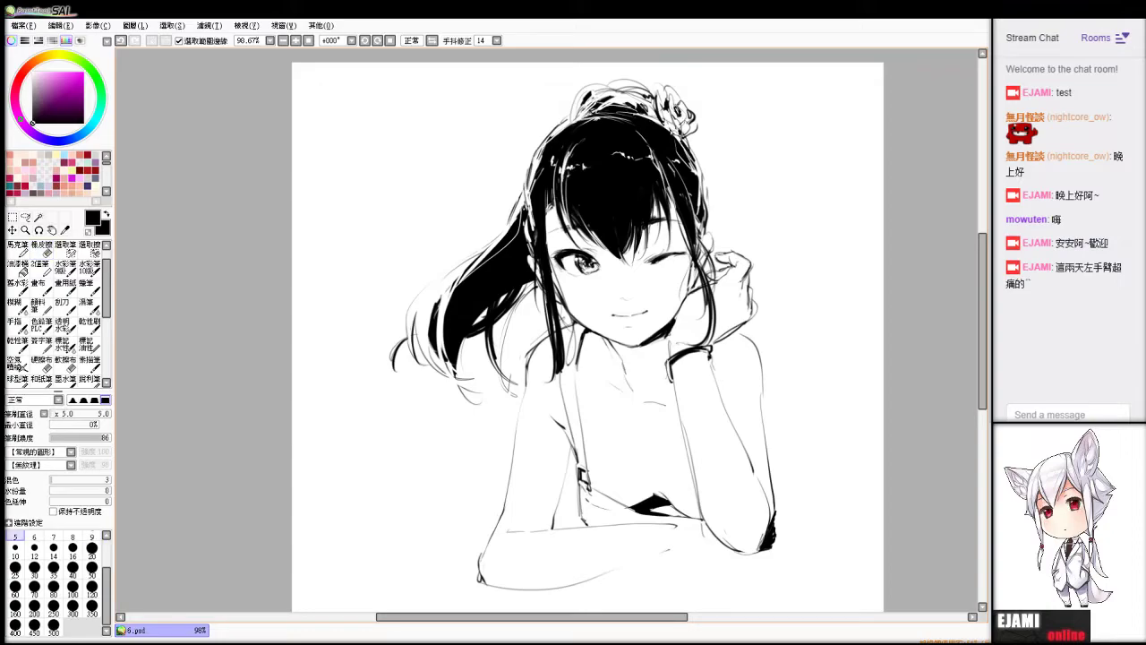
Rework the hair strands between the bun and the flower and tidy the flower's lower edge.
{"action": "key", "text": "ctrl+z"}
{"action": "left_click_drag", "start_coordinate": [639, 108], "coordinate": [646, 116]}
{"action": "key", "text": "e"}
{"action": "key", "text": "ctrl+z"}
{"action": "key", "text": "b"}
{"action": "key", "text": "e"}
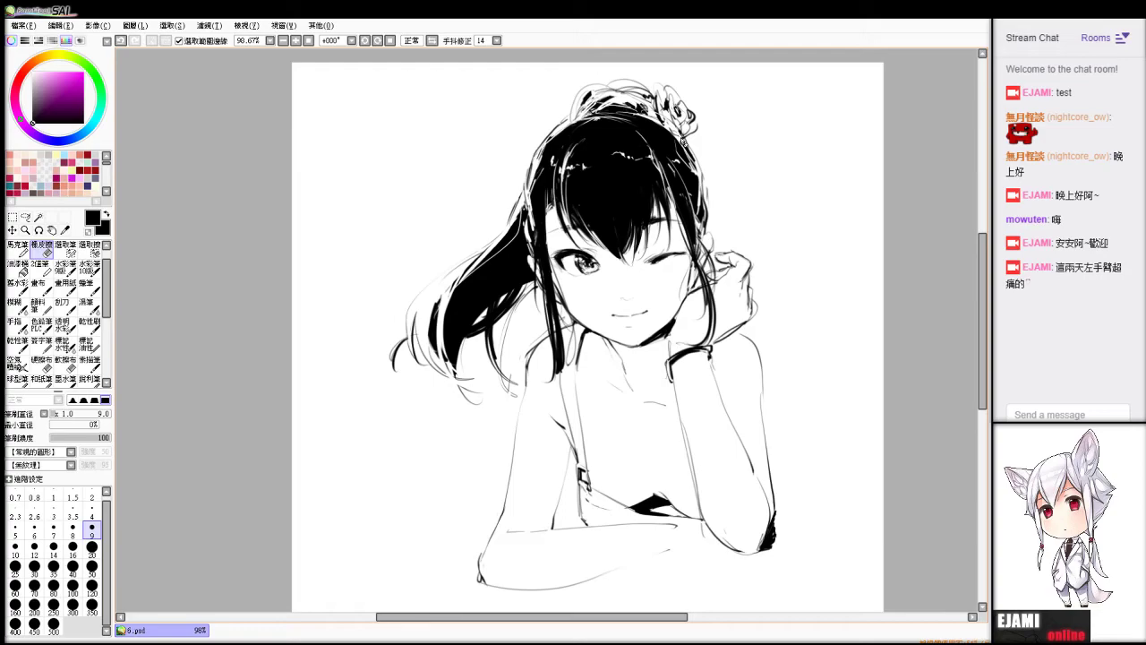
{"action": "key", "text": "ctrl+z"}
{"action": "left_click_drag", "start_coordinate": [669, 131], "coordinate": [682, 143]}
{"action": "key", "text": "b"}
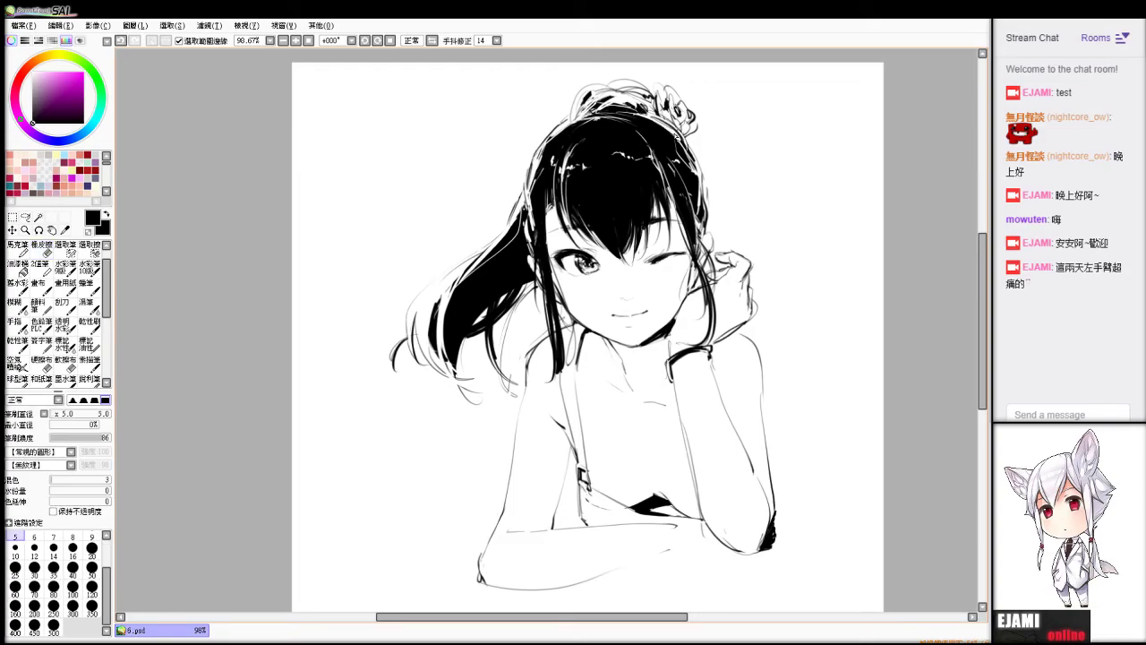
{"action": "left_click_drag", "start_coordinate": [677, 123], "coordinate": [664, 132]}
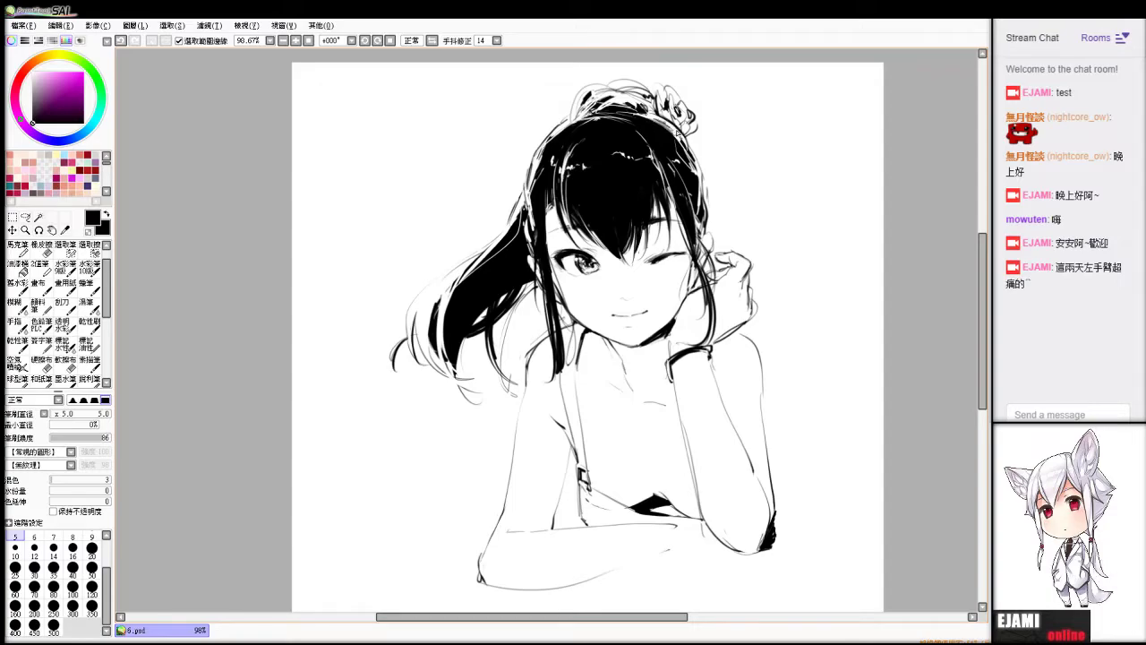
Erase thin strand highlights into the black hair beneath the flower, undoing the unwanted strokes.
{"action": "key", "text": "e"}
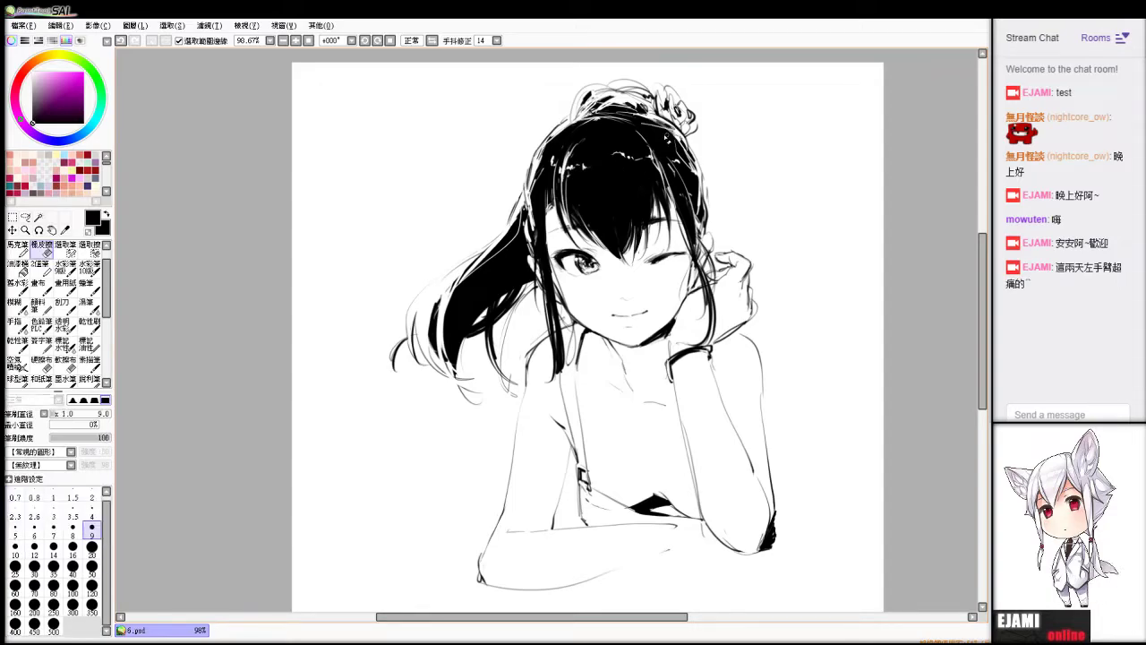
{"action": "key", "text": "ctrl+z"}
{"action": "left_click_drag", "start_coordinate": [641, 125], "coordinate": [682, 139]}
{"action": "key", "text": "ctrl+z"}
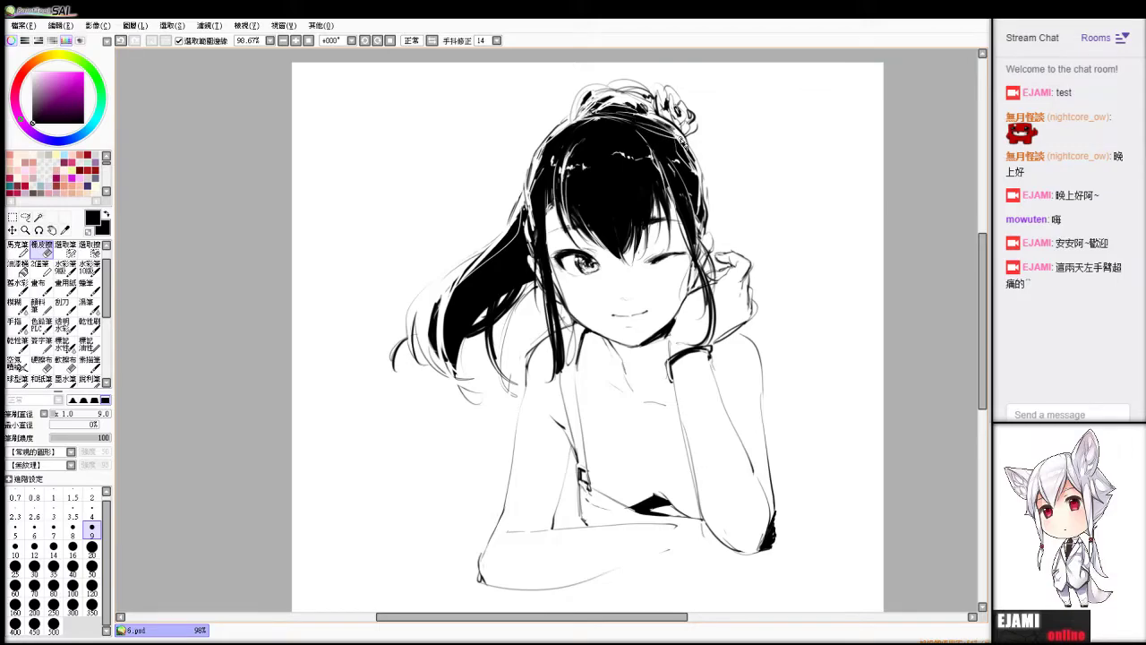
{"action": "key", "text": "ctrl+z"}
{"action": "left_click_drag", "start_coordinate": [673, 141], "coordinate": [706, 179]}
{"action": "key", "text": "ctrl+z"}
Draw a braided contour along the hair's outer edge, from below the flower down towards the ear.
{"action": "key", "text": "v"}
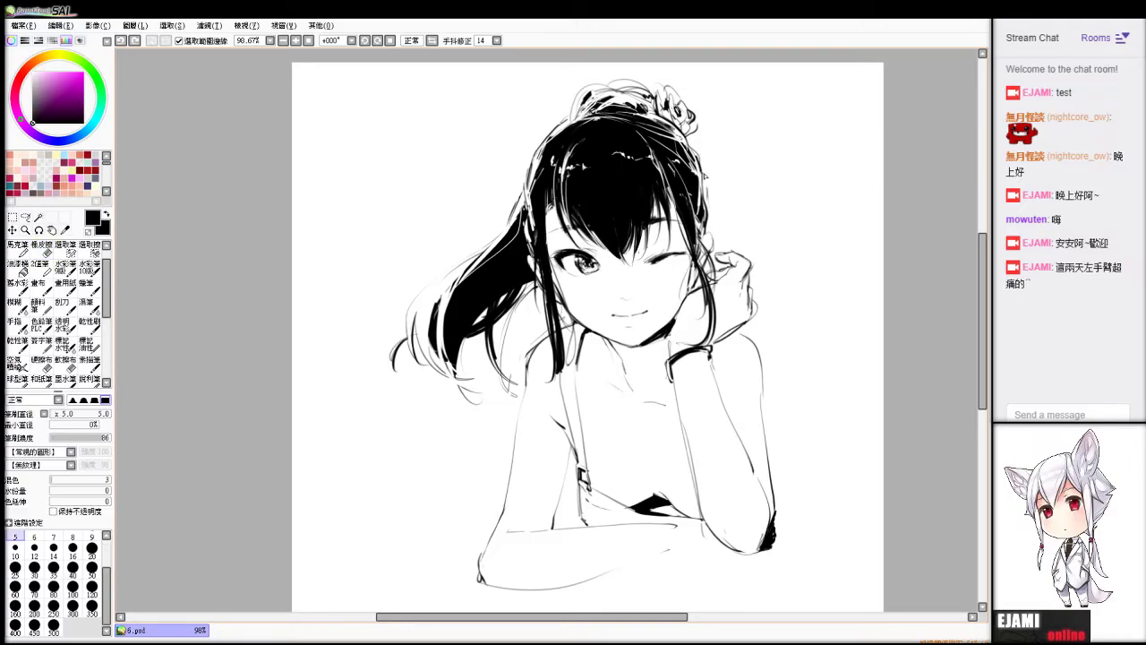
{"action": "key", "text": "e"}
{"action": "key", "text": "v"}
{"action": "left_click_drag", "start_coordinate": [701, 166], "coordinate": [705, 196]}
{"action": "key", "text": "e"}
{"action": "key", "text": "v"}
{"action": "key", "text": "ctrl+z"}
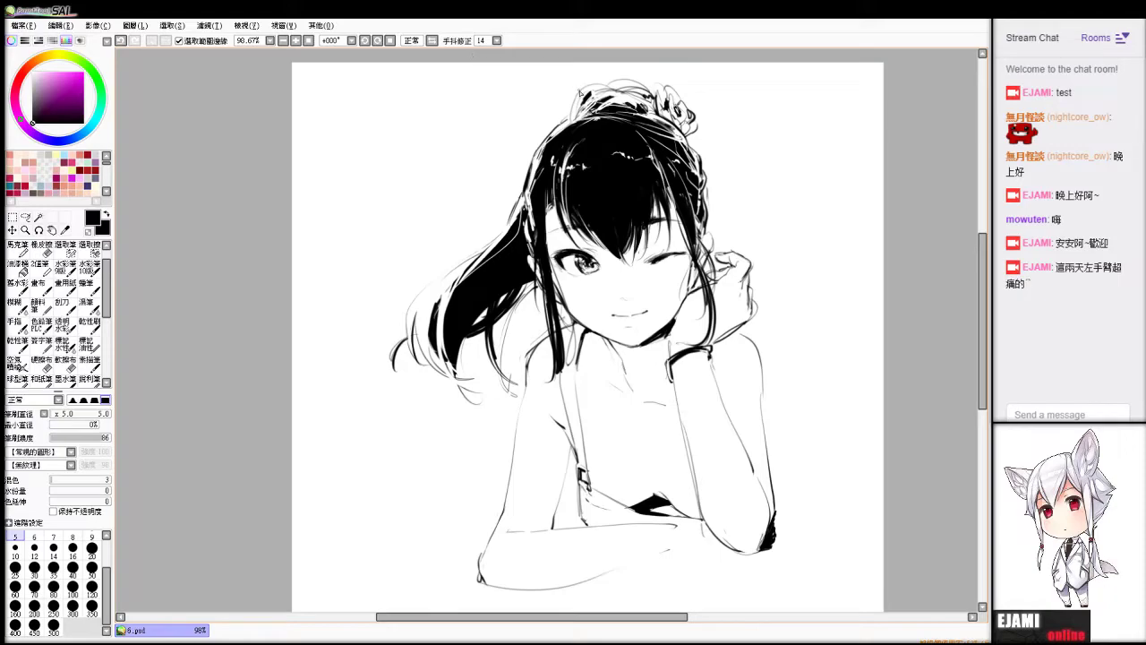
Redraw the bun's outer loop on the side away from the flower and try an arc over its top.
{"action": "key", "text": "ctrl+z"}
{"action": "mouse_move", "coordinate": [572, 120]}
{"action": "left_mouse_down"}
{"action": "mouse_move", "coordinate": [607, 81]}
{"action": "mouse_move", "coordinate": [574, 100]}
{"action": "mouse_move", "coordinate": [604, 79]}
{"action": "left_mouse_up"}
{"action": "key", "text": "ctrl+z"}
{"action": "key", "text": "ctrl+z"}
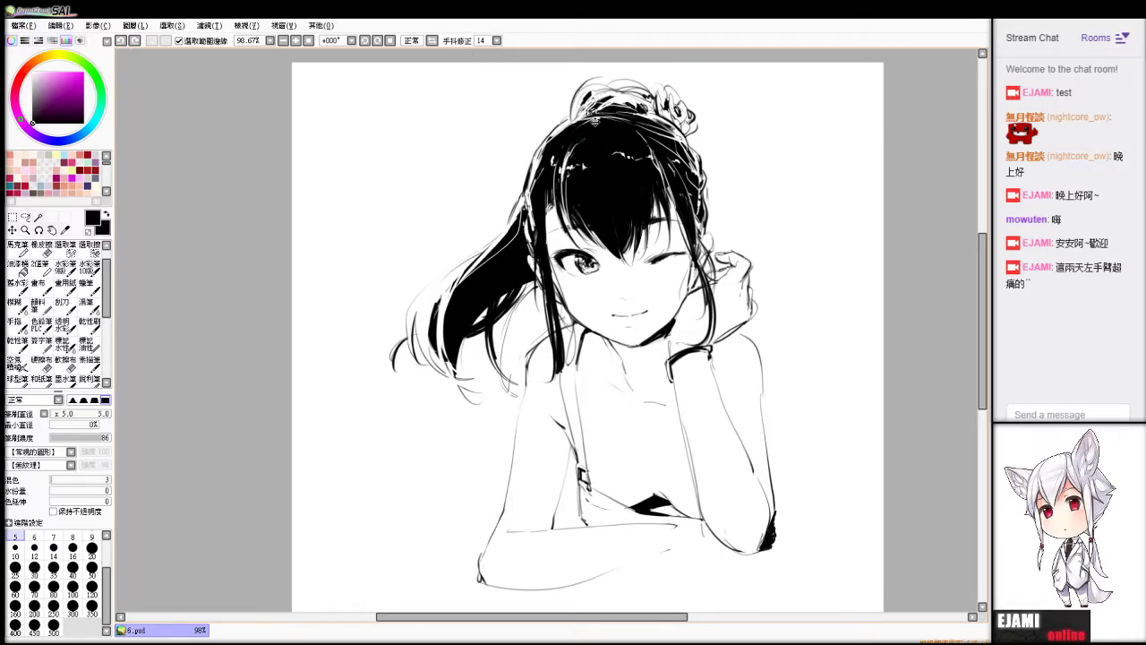
{"action": "mouse_move", "coordinate": [587, 87]}
{"action": "left_mouse_down"}
{"action": "mouse_move", "coordinate": [565, 106]}
{"action": "mouse_move", "coordinate": [577, 119]}
{"action": "left_mouse_up"}
{"action": "key", "text": "ctrl+z"}
{"action": "mouse_move", "coordinate": [577, 81]}
{"action": "left_mouse_down"}
{"action": "mouse_move", "coordinate": [614, 85]}
{"action": "mouse_move", "coordinate": [597, 71]}
{"action": "mouse_move", "coordinate": [630, 85]}
{"action": "left_mouse_up"}
{"action": "key", "text": "ctrl+z"}
{"action": "mouse_move", "coordinate": [583, 99]}
{"action": "left_mouse_down"}
{"action": "mouse_move", "coordinate": [613, 73]}
{"action": "mouse_move", "coordinate": [645, 95]}
{"action": "left_mouse_up"}
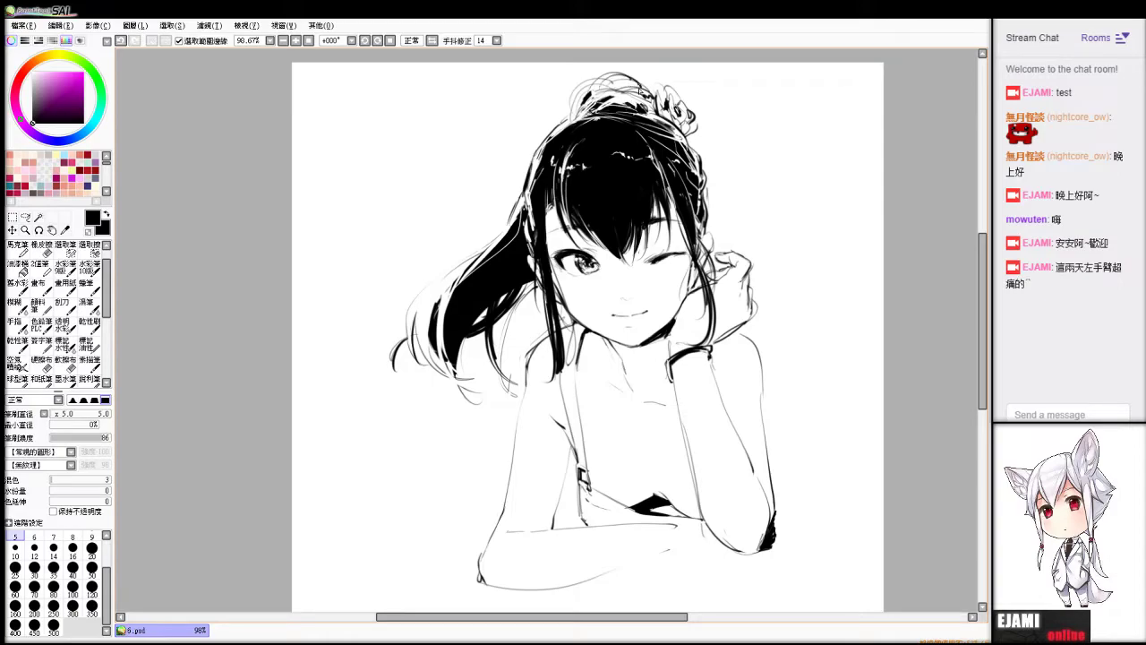
{"action": "key", "text": "ctrl+z"}
Draw thick black strands over the top of the bun and shape them with the eraser.
{"action": "left_click_drag", "start_coordinate": [591, 98], "coordinate": [604, 91]}
{"action": "key", "text": "ctrl+z"}
{"action": "left_click_drag", "start_coordinate": [585, 100], "coordinate": [608, 87]}
{"action": "key", "text": "e"}
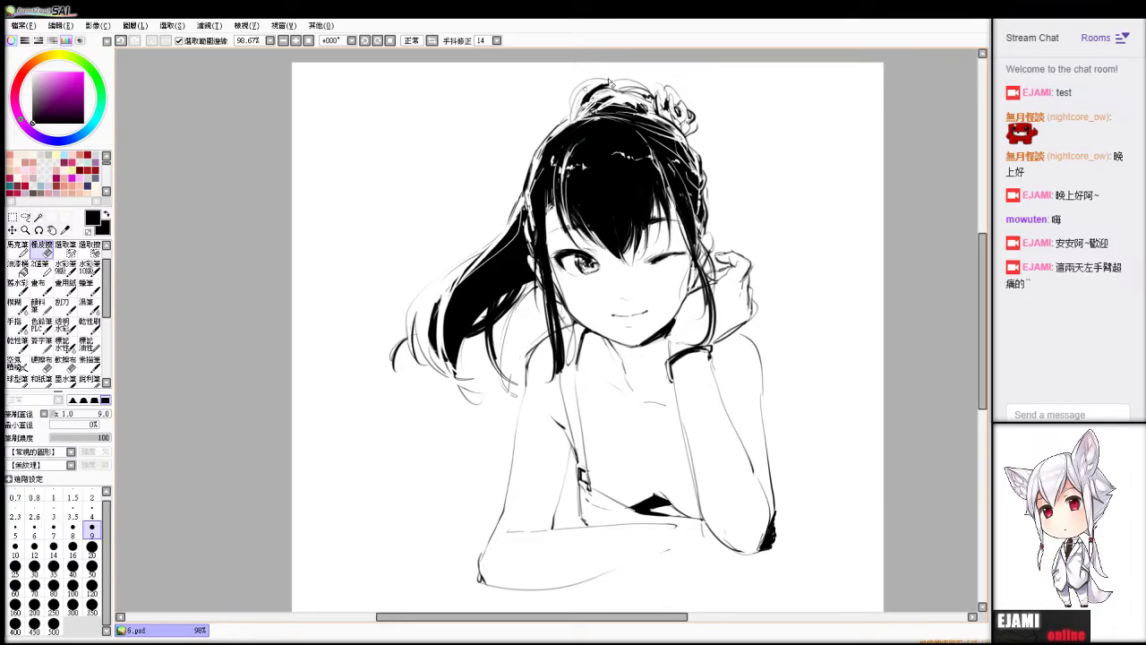
{"action": "mouse_move", "coordinate": [611, 83]}
{"action": "left_mouse_down"}
{"action": "mouse_move", "coordinate": [598, 107]}
{"action": "mouse_move", "coordinate": [607, 79]}
{"action": "mouse_move", "coordinate": [627, 81]}
{"action": "mouse_move", "coordinate": [606, 106]}
{"action": "left_mouse_up"}
{"action": "key", "text": "n"}
{"action": "key", "text": "e"}
{"action": "key", "text": "n"}
{"action": "key", "text": "e"}
{"action": "key", "text": "n"}
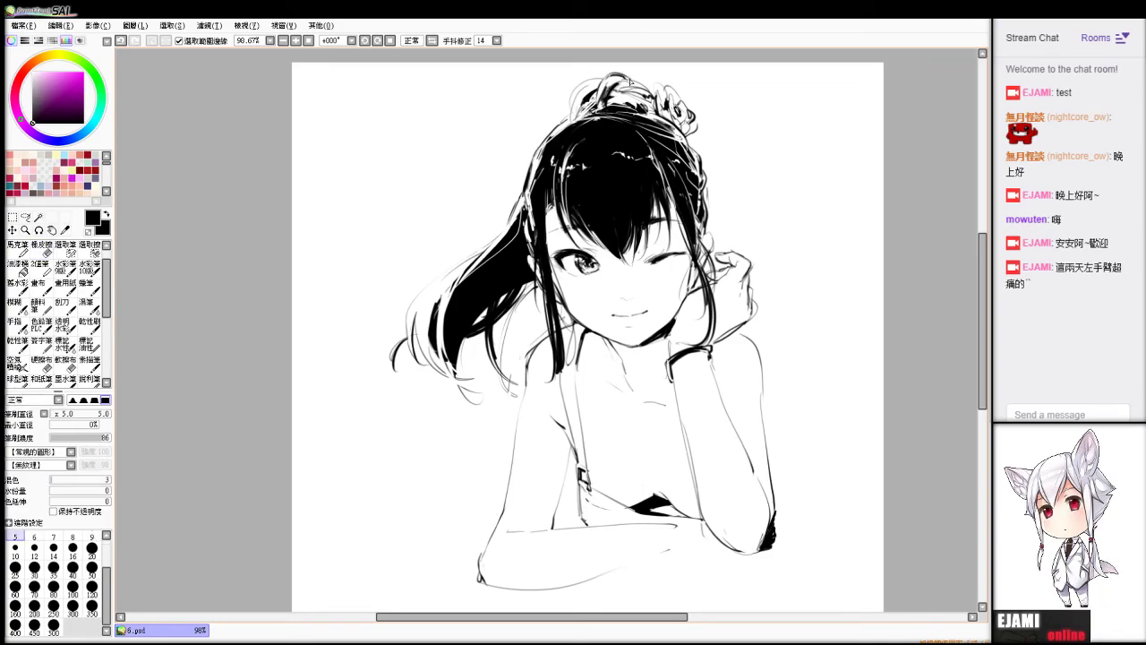
Fill the bun's interior with black strands and erase a clean separation where it meets the head.
{"action": "mouse_move", "coordinate": [585, 96]}
{"action": "left_mouse_down"}
{"action": "mouse_move", "coordinate": [575, 116]}
{"action": "mouse_move", "coordinate": [596, 112]}
{"action": "mouse_move", "coordinate": [576, 116]}
{"action": "left_mouse_up"}
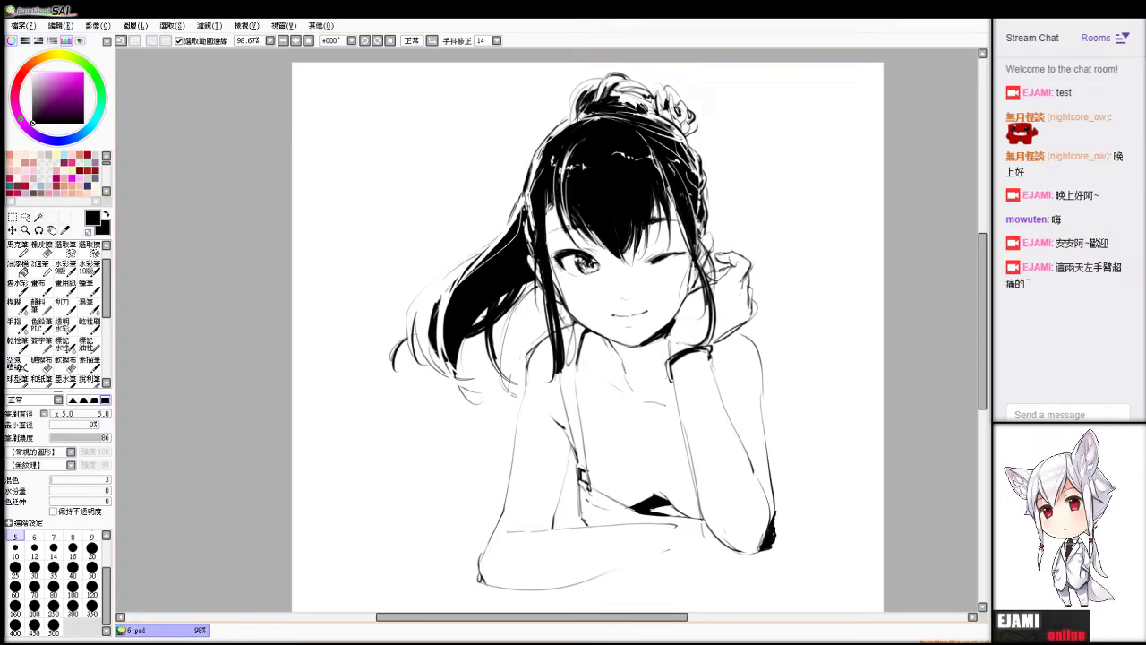
{"action": "key", "text": "e"}
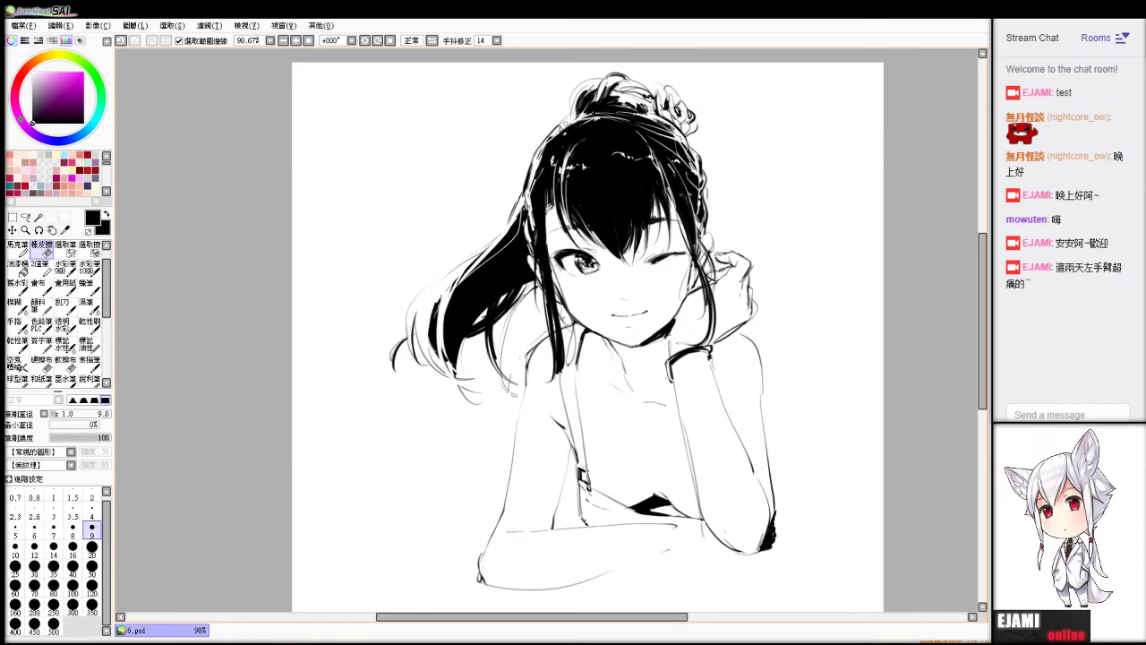
{"action": "key", "text": "b"}
{"action": "key", "text": "e"}
{"action": "left_click_drag", "start_coordinate": [566, 124], "coordinate": [603, 122]}
{"action": "key", "text": "n"}
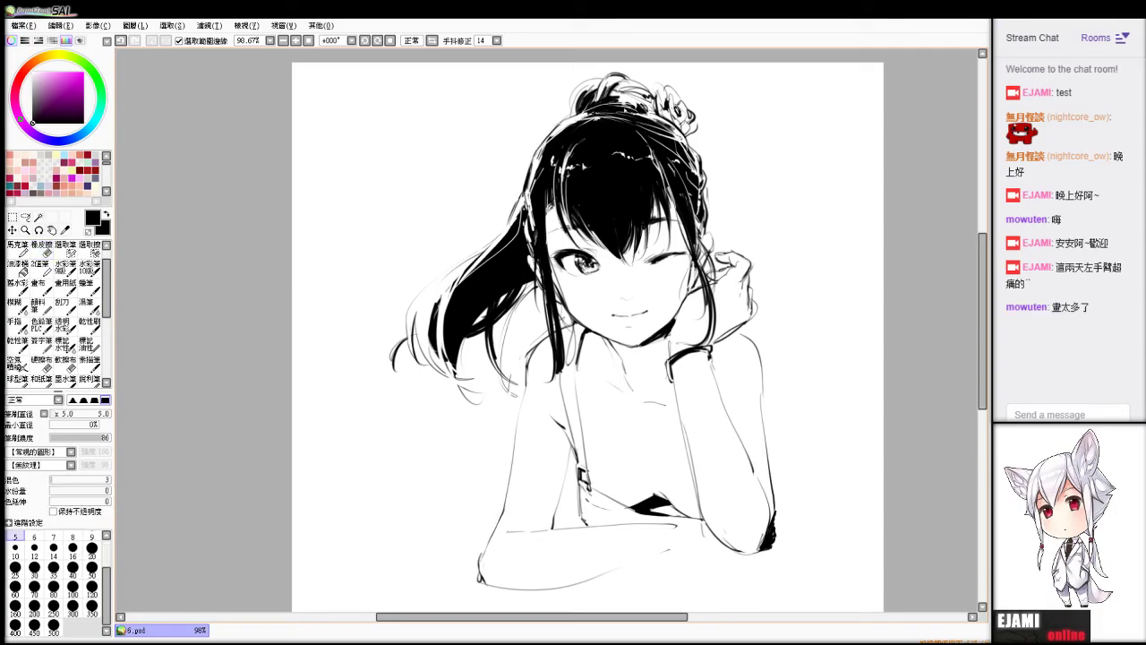
{"action": "left_click_drag", "start_coordinate": [581, 114], "coordinate": [633, 104]}
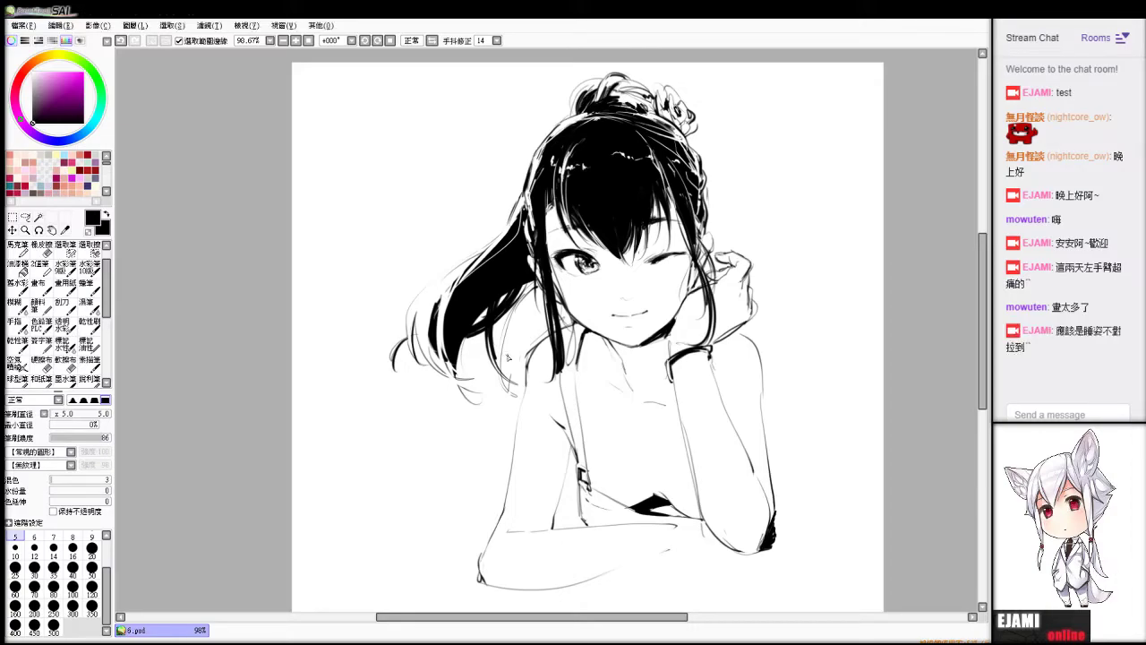
Erase and redraw the underside of the raised arm's elbow with a thicker black line.
{"action": "left_click_drag", "start_coordinate": [703, 499], "coordinate": [696, 439]}
{"action": "key", "text": "e"}
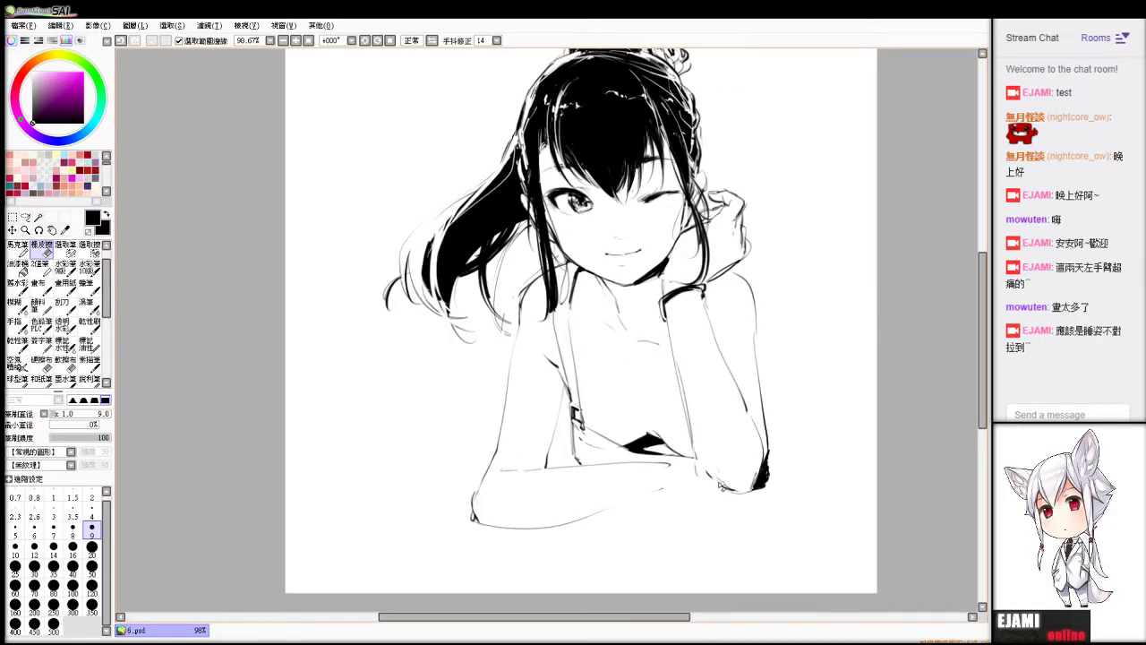
{"action": "key", "text": "n"}
{"action": "key", "text": "e"}
{"action": "key", "text": "n"}
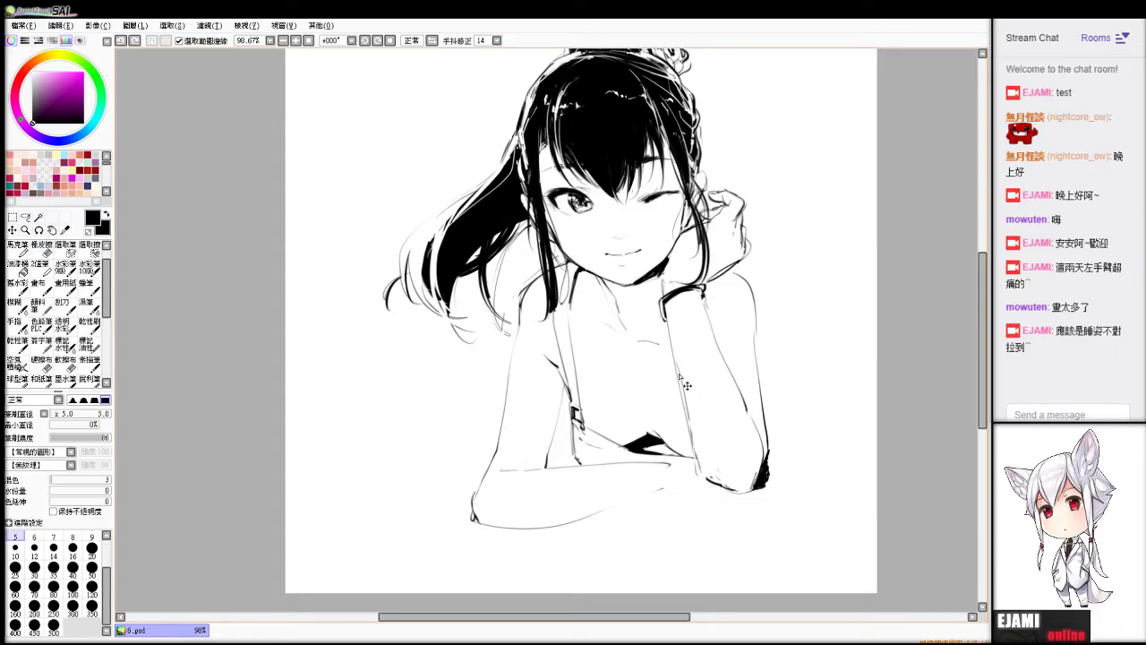
Redraw the raised forearm's inner contour from the wristband down to the elbow and clean its junction with the resting arm.
{"action": "key", "text": "ctrl+z"}
{"action": "key", "text": "e"}
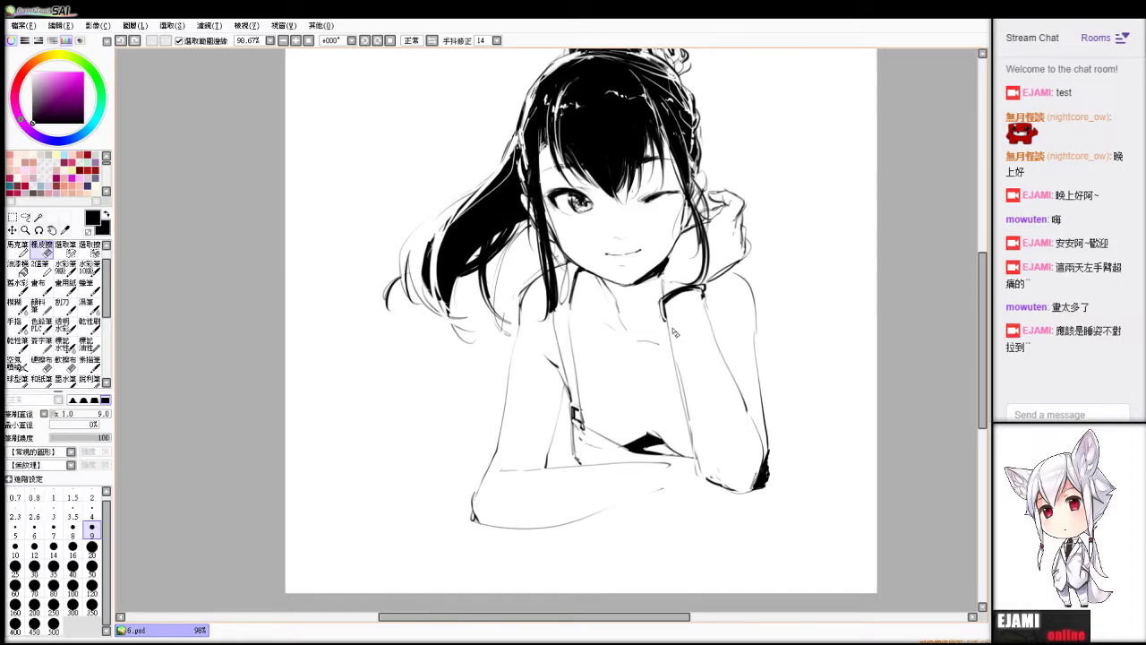
{"action": "key", "text": "n"}
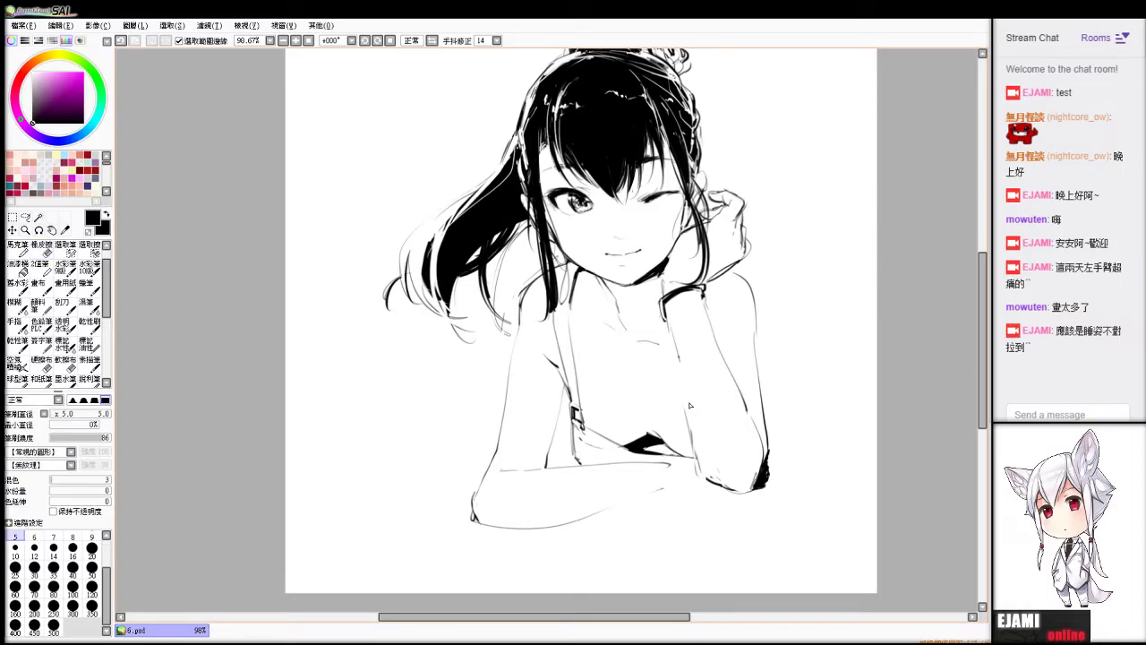
{"action": "left_click_drag", "start_coordinate": [672, 329], "coordinate": [705, 484]}
{"action": "key", "text": "ctrl+z"}
{"action": "left_click_drag", "start_coordinate": [673, 335], "coordinate": [711, 484]}
{"action": "key", "text": "ctrl+z"}
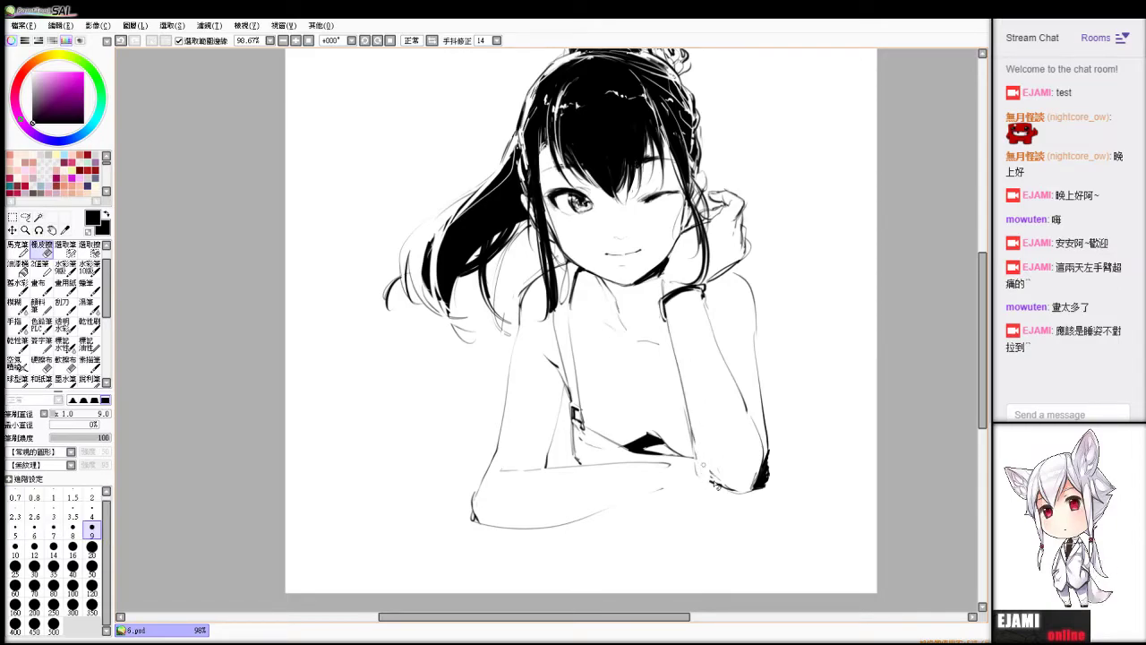
{"action": "left_click_drag", "start_coordinate": [677, 337], "coordinate": [700, 462]}
{"action": "key", "text": "e"}
{"action": "key", "text": "n"}
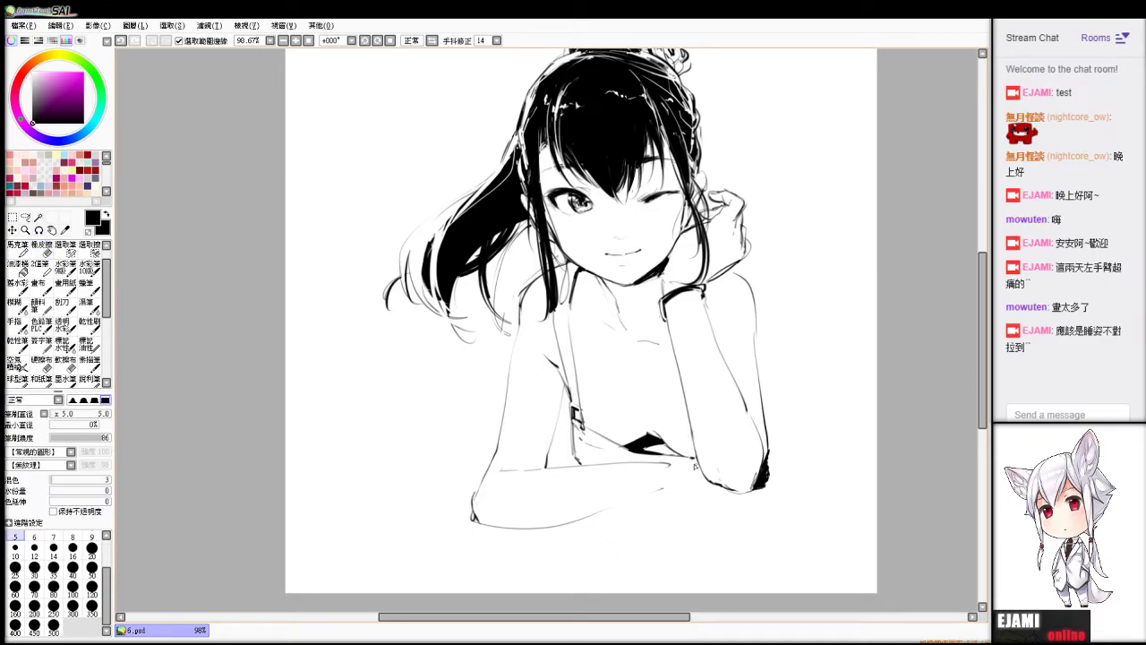
{"action": "key", "text": "e"}
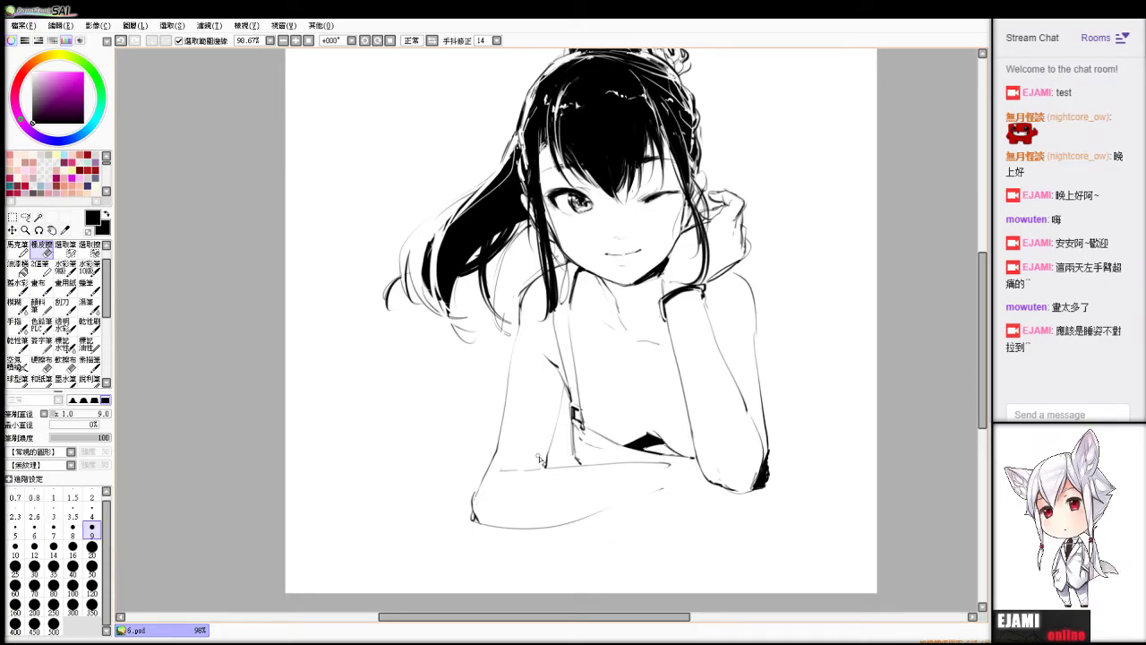
{"action": "key", "text": "n"}
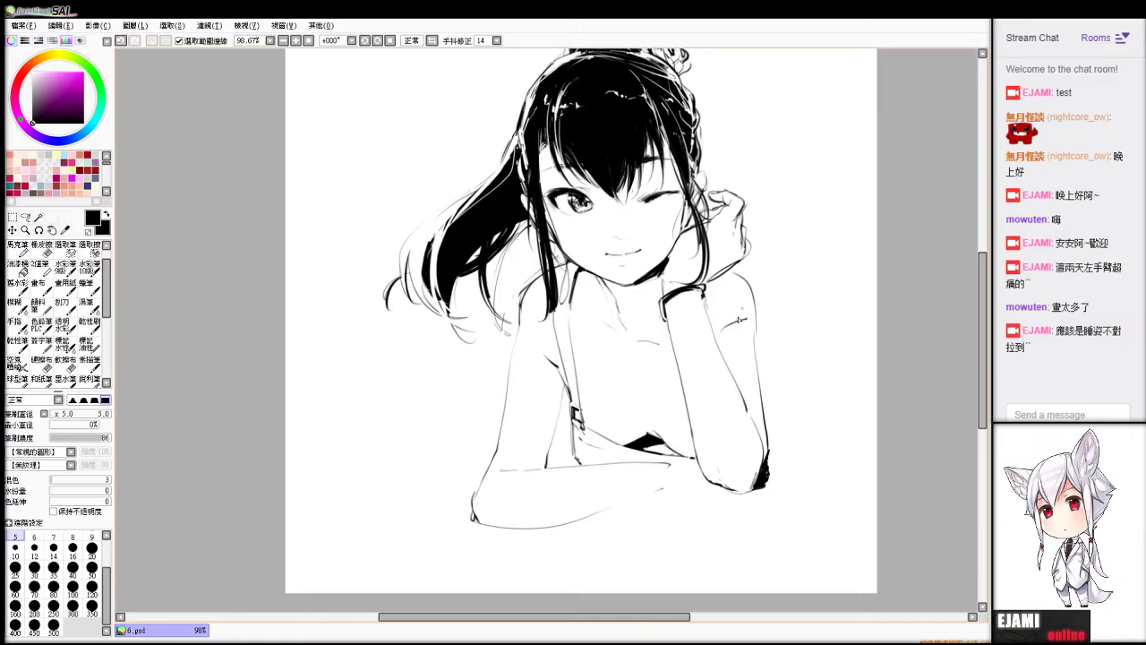
Erase the hair strand crossing the raised wrist and redraw the hand and wrist contours there.
{"action": "key", "text": "ctrl+z"}
{"action": "left_click_drag", "start_coordinate": [738, 267], "coordinate": [708, 281]}
{"action": "key", "text": "e"}
{"action": "key", "text": "n"}
{"action": "key", "text": "e"}
{"action": "key", "text": "n"}
{"action": "key", "text": "e"}
{"action": "mouse_move", "coordinate": [710, 266]}
{"action": "left_mouse_down"}
{"action": "mouse_move", "coordinate": [707, 244]}
{"action": "mouse_move", "coordinate": [704, 288]}
{"action": "left_mouse_up"}
{"action": "key", "text": "ctrl+z"}
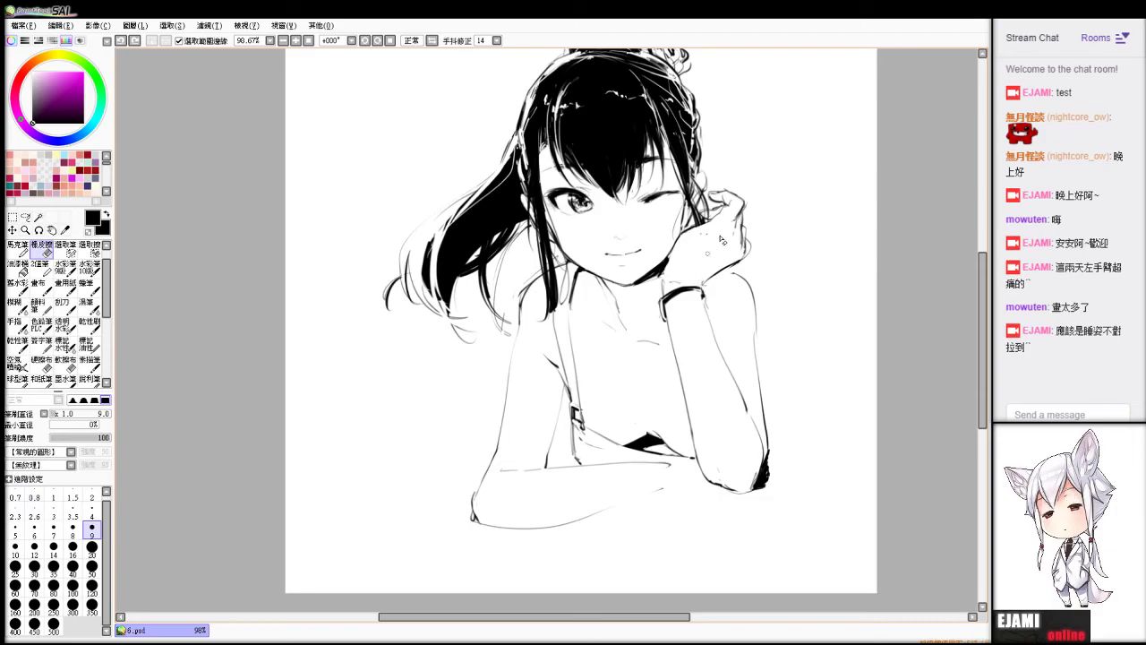
{"action": "left_click_drag", "start_coordinate": [714, 237], "coordinate": [687, 274]}
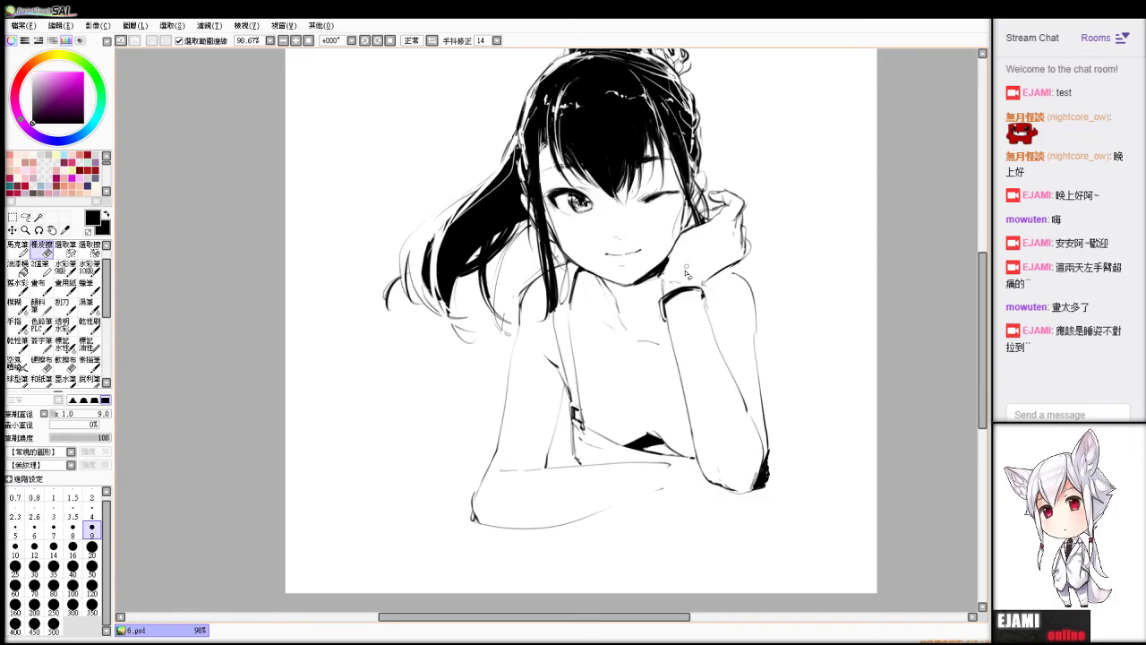
{"action": "key", "text": "b"}
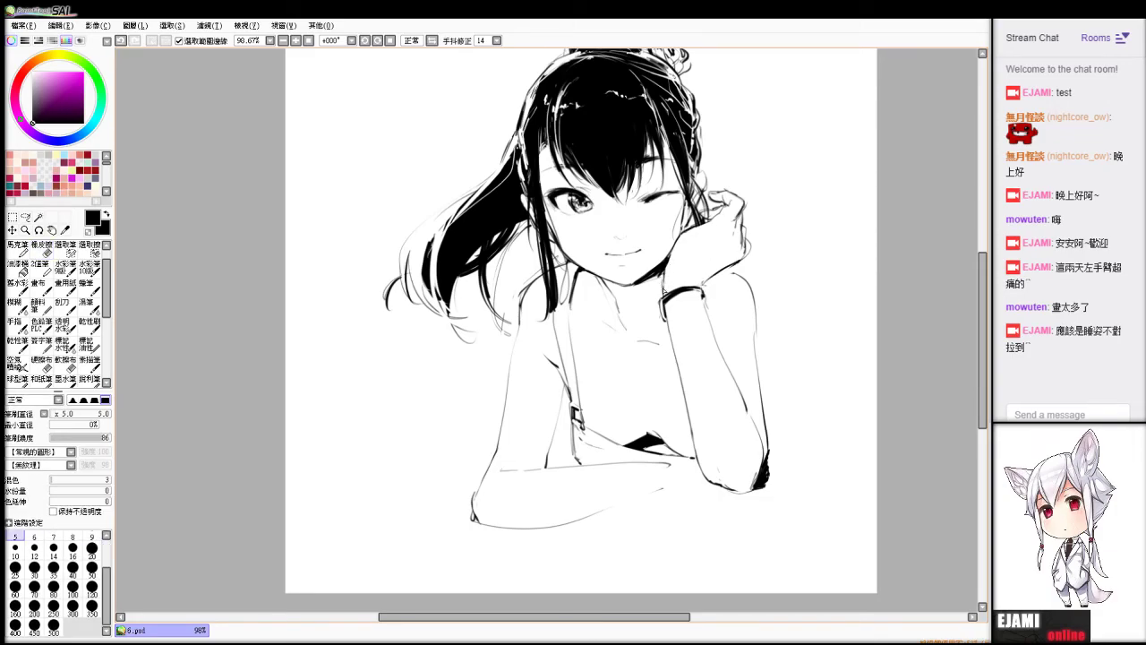
Touch up the wristband's upper edge and the adjoining wrist line with brush and eraser.
{"action": "left_click_drag", "start_coordinate": [664, 297], "coordinate": [701, 286]}
{"action": "key", "text": "e"}
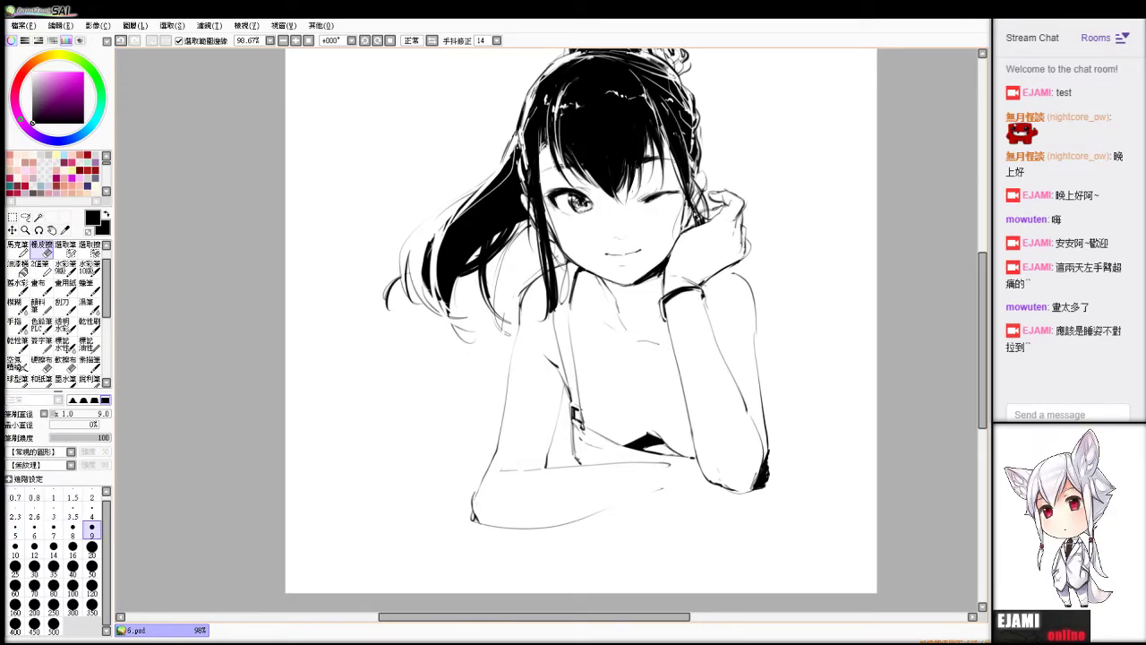
{"action": "key", "text": "b"}
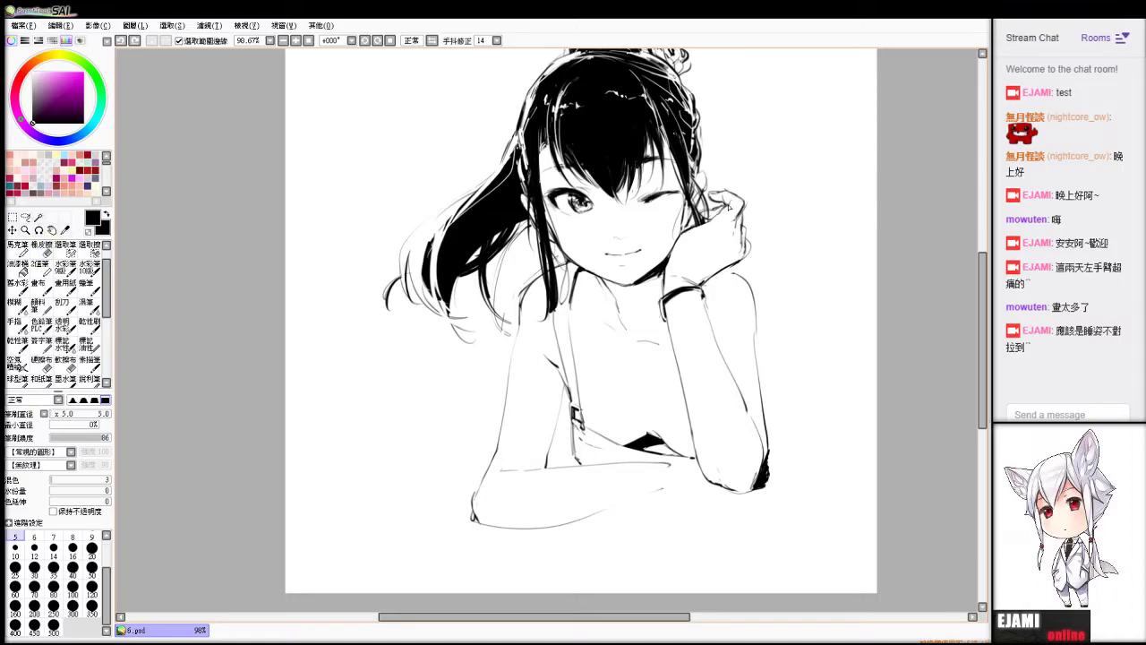
{"action": "key", "text": "e"}
{"action": "key", "text": "b"}
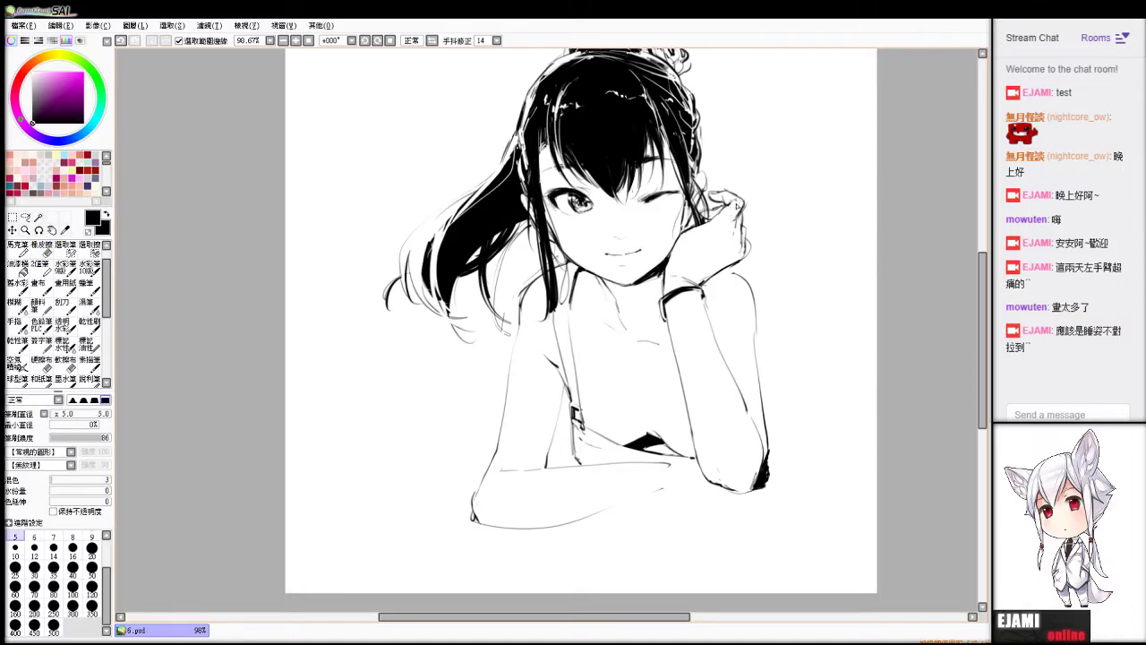
Extend the resting forearm's top line across the raised elbow and erase the elbow outline beneath it.
{"action": "mouse_move", "coordinate": [679, 461]}
{"action": "left_mouse_down"}
{"action": "mouse_move", "coordinate": [752, 492]}
{"action": "mouse_move", "coordinate": [709, 478]}
{"action": "mouse_move", "coordinate": [721, 489]}
{"action": "left_mouse_up"}
{"action": "key", "text": "e"}
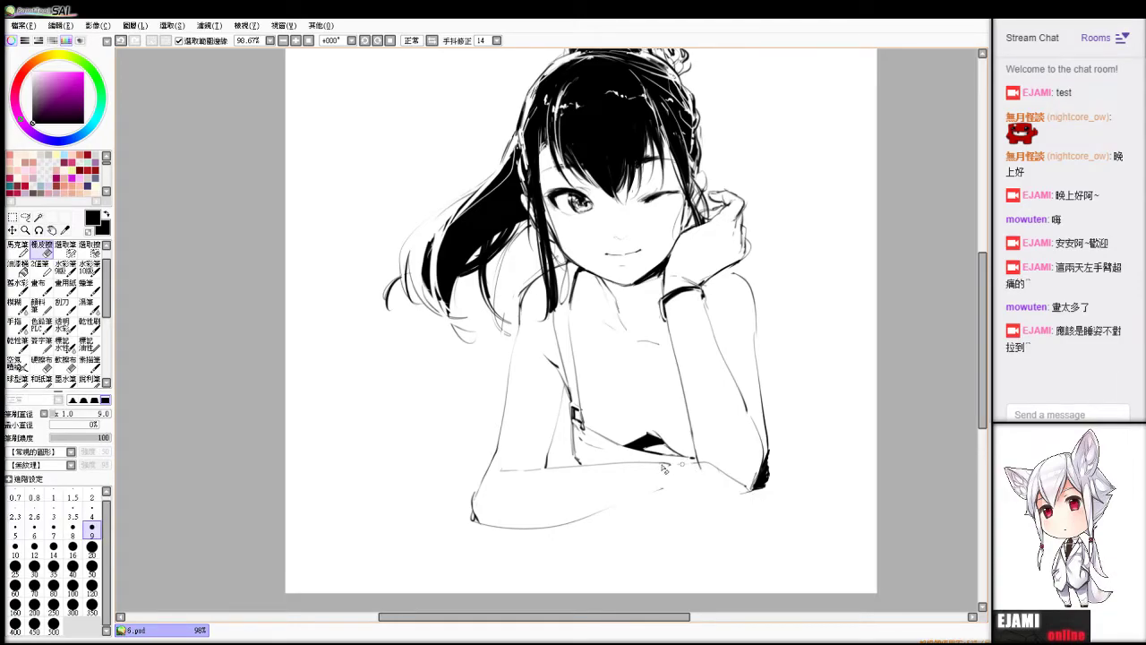
{"action": "key", "text": "b"}
{"action": "left_click_drag", "start_coordinate": [677, 463], "coordinate": [704, 478]}
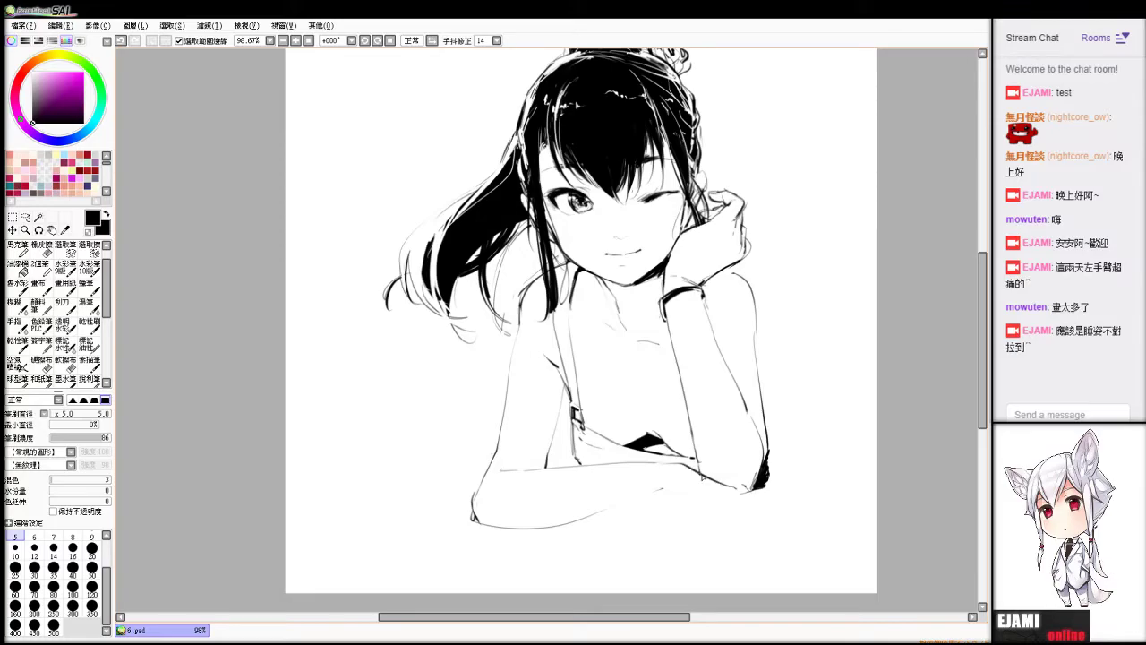
{"action": "left_click_drag", "start_coordinate": [744, 485], "coordinate": [751, 494]}
Draw the edge of the resting hand and redraw the forearm's lower contour from the elbow towards it.
{"action": "mouse_move", "coordinate": [660, 491]}
{"action": "left_mouse_down"}
{"action": "mouse_move", "coordinate": [699, 523]}
{"action": "mouse_move", "coordinate": [687, 525]}
{"action": "mouse_move", "coordinate": [692, 560]}
{"action": "mouse_move", "coordinate": [704, 568]}
{"action": "mouse_move", "coordinate": [702, 536]}
{"action": "left_mouse_up"}
{"action": "key", "text": "ctrl+z"}
{"action": "key", "text": "ctrl+z"}
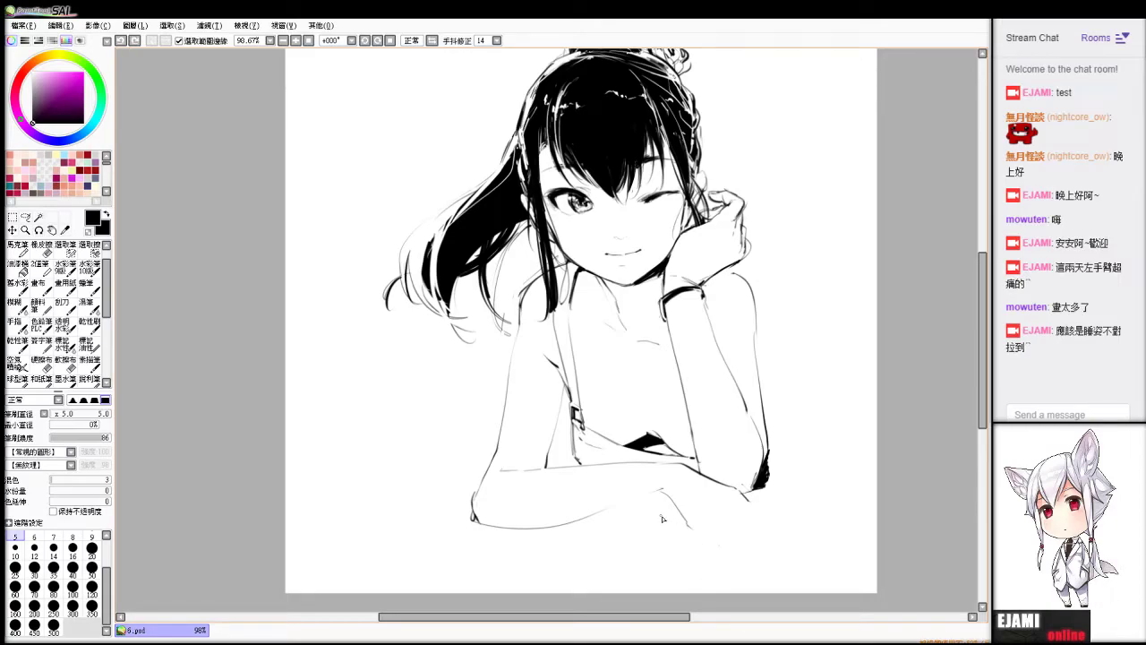
{"action": "key", "text": "ctrl+z"}
{"action": "left_click_drag", "start_coordinate": [500, 527], "coordinate": [669, 491]}
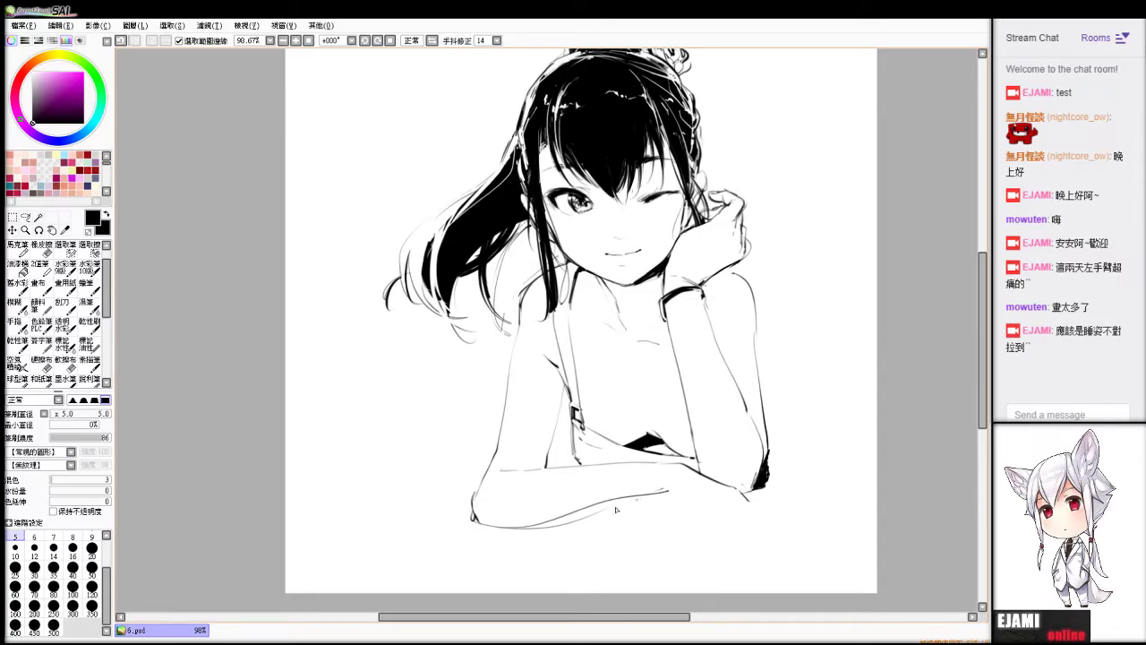
{"action": "key", "text": "ctrl+z"}
{"action": "left_click_drag", "start_coordinate": [515, 530], "coordinate": [663, 496]}
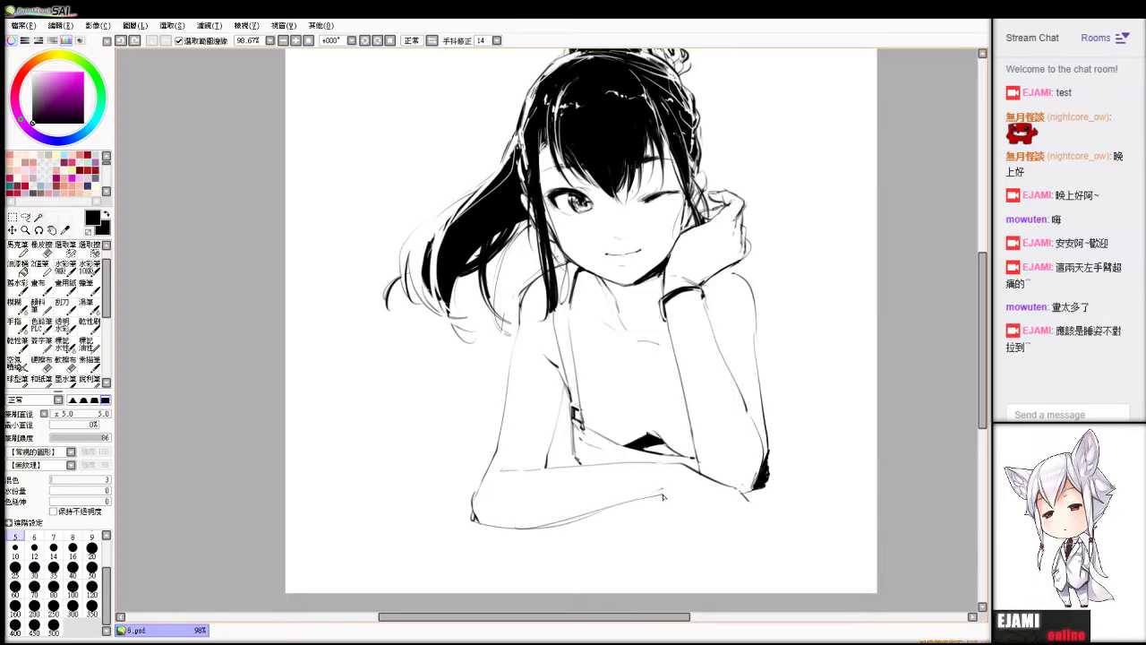
Outline a narrow closed shadow shape beneath the resting forearm, tapering to a point under the hand.
{"action": "mouse_move", "coordinate": [536, 529]}
{"action": "left_mouse_down"}
{"action": "mouse_move", "coordinate": [674, 530]}
{"action": "mouse_move", "coordinate": [661, 503]}
{"action": "mouse_move", "coordinate": [700, 523]}
{"action": "left_mouse_up"}
{"action": "key", "text": "ctrl+z"}
{"action": "key", "text": "ctrl+z"}
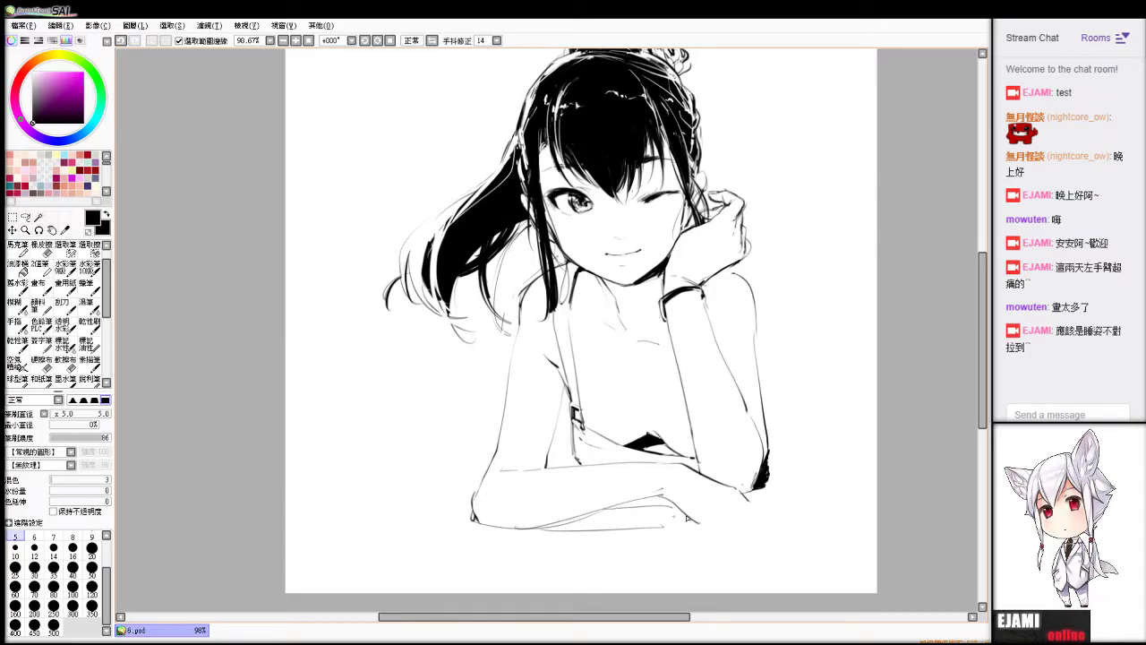
{"action": "key", "text": "ctrl+z"}
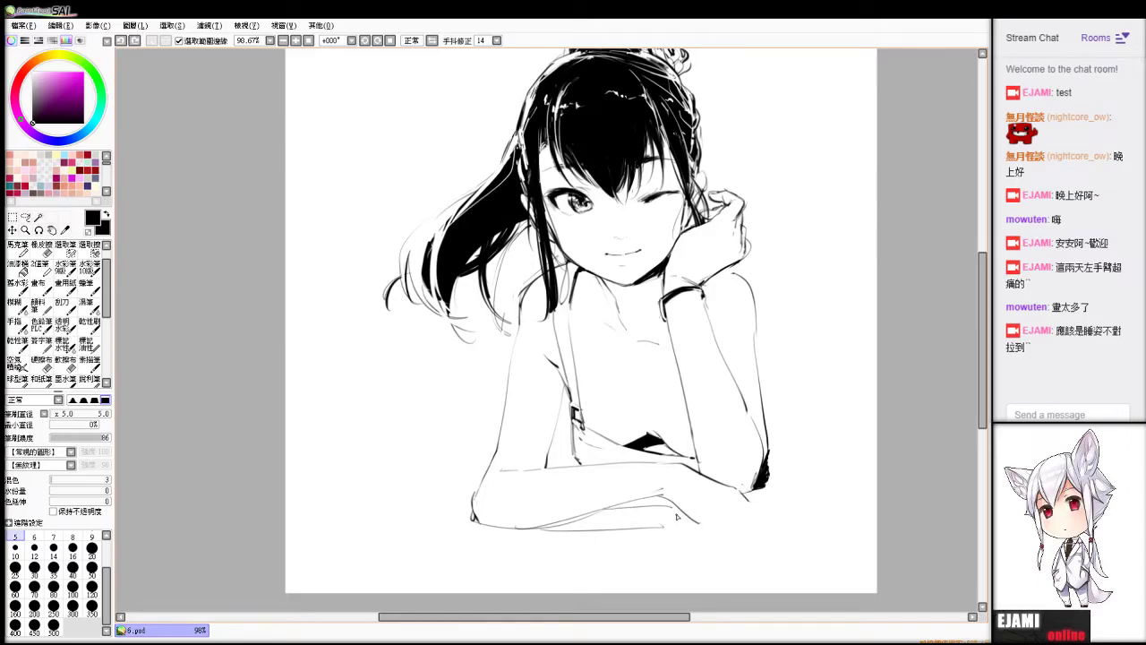
{"action": "left_click_drag", "start_coordinate": [658, 529], "coordinate": [704, 527]}
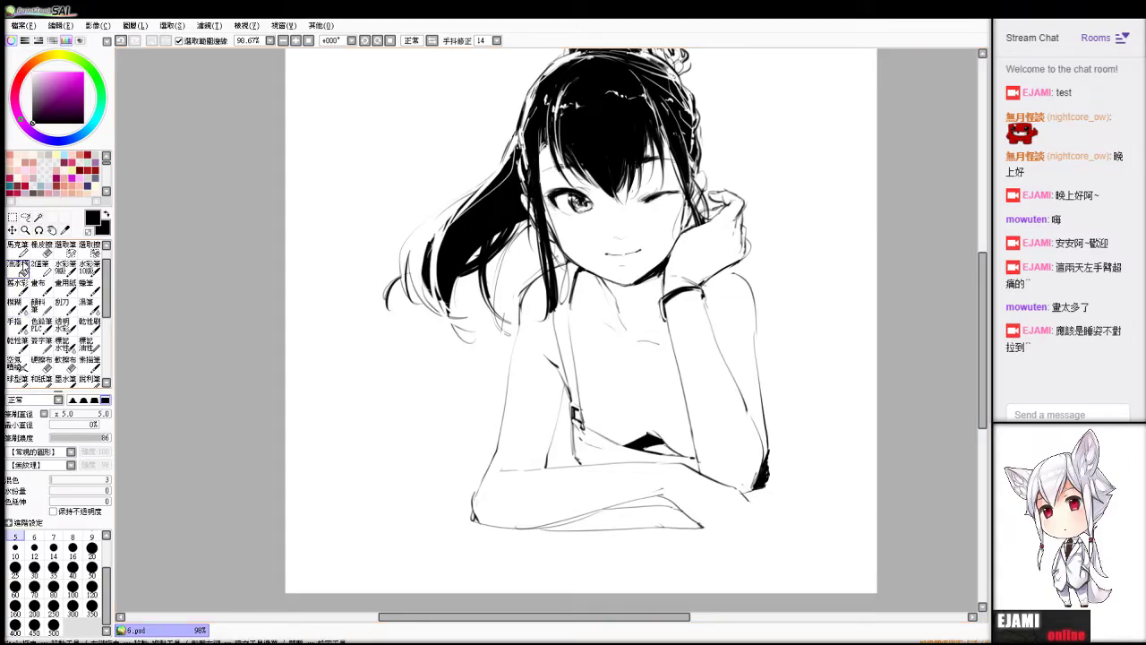
Fill the shadow shape under the resting forearm with black and clean its edge near the elbow.
{"action": "left_click", "coordinate": [16, 250]}
{"action": "left_click", "coordinate": [640, 520]}
{"action": "mouse_move", "coordinate": [539, 530]}
{"action": "left_mouse_down"}
{"action": "mouse_move", "coordinate": [485, 525]}
{"action": "mouse_move", "coordinate": [545, 531]}
{"action": "left_mouse_up"}
{"action": "key", "text": "e"}
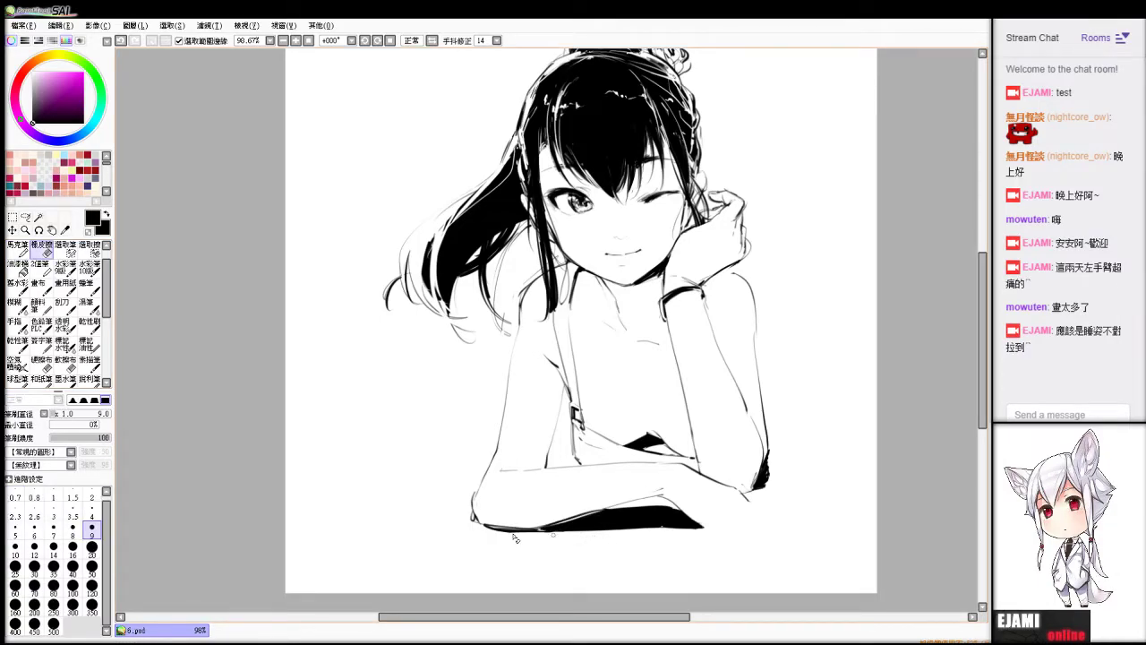
Redraw the resting arm's outer line down to the elbow and darken the torso line below the armpit.
{"action": "key", "text": "n"}
{"action": "left_click_drag", "start_coordinate": [564, 381], "coordinate": [554, 433]}
{"action": "key", "text": "ctrl+z"}
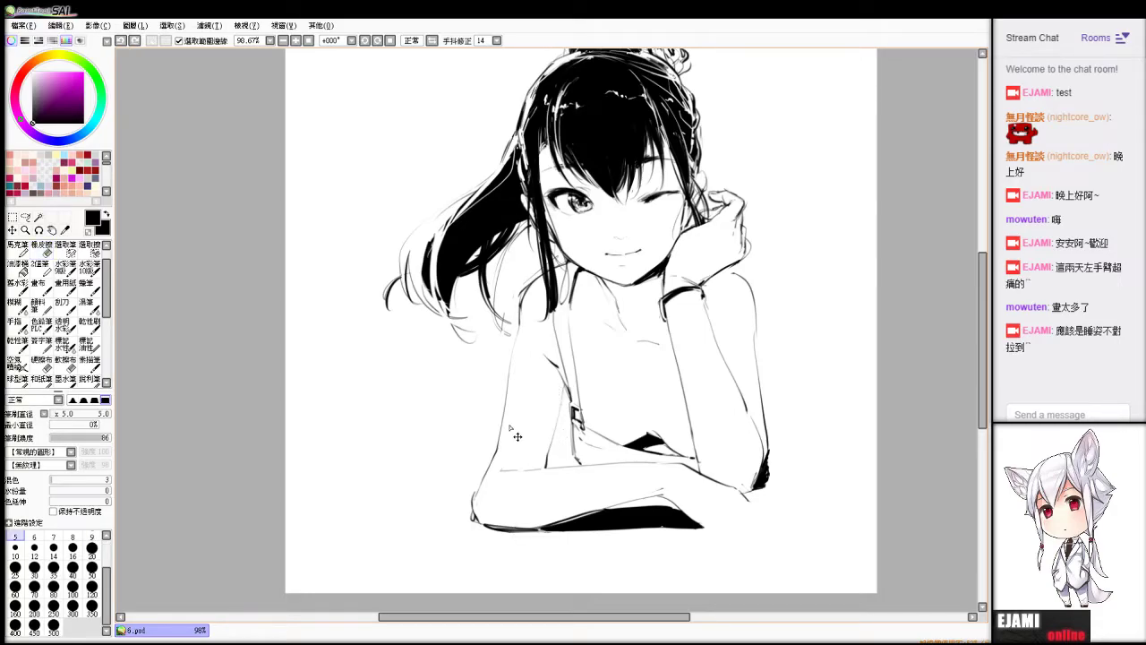
{"action": "left_click_drag", "start_coordinate": [506, 418], "coordinate": [485, 481]}
{"action": "key", "text": "e"}
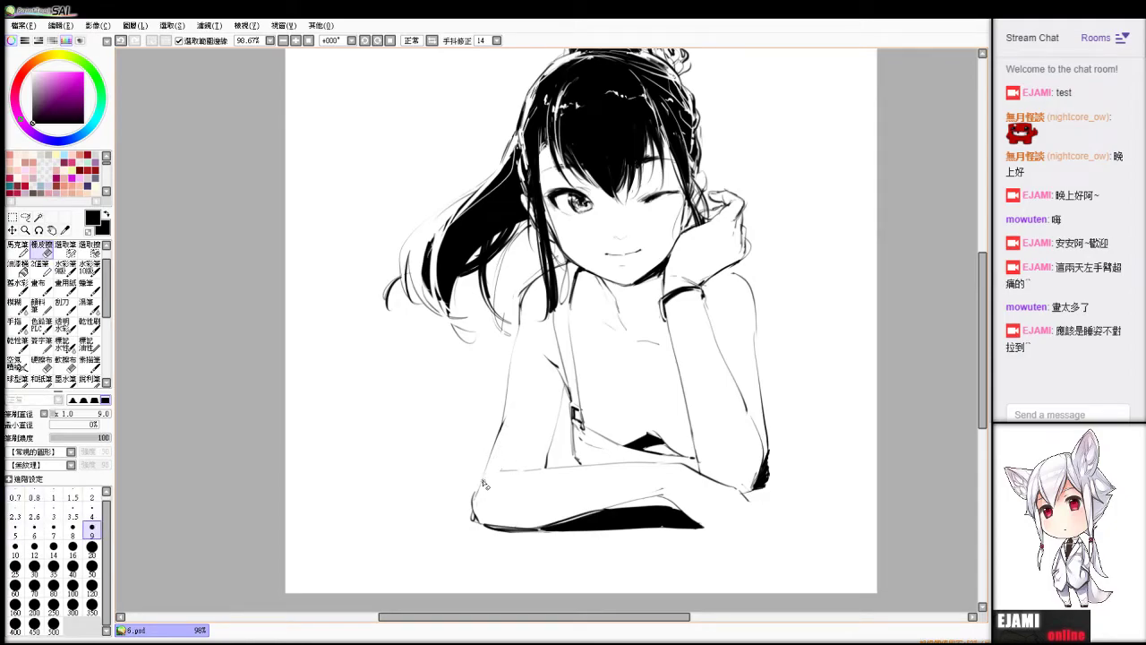
{"action": "key", "text": "b"}
{"action": "left_click_drag", "start_coordinate": [567, 386], "coordinate": [559, 410]}
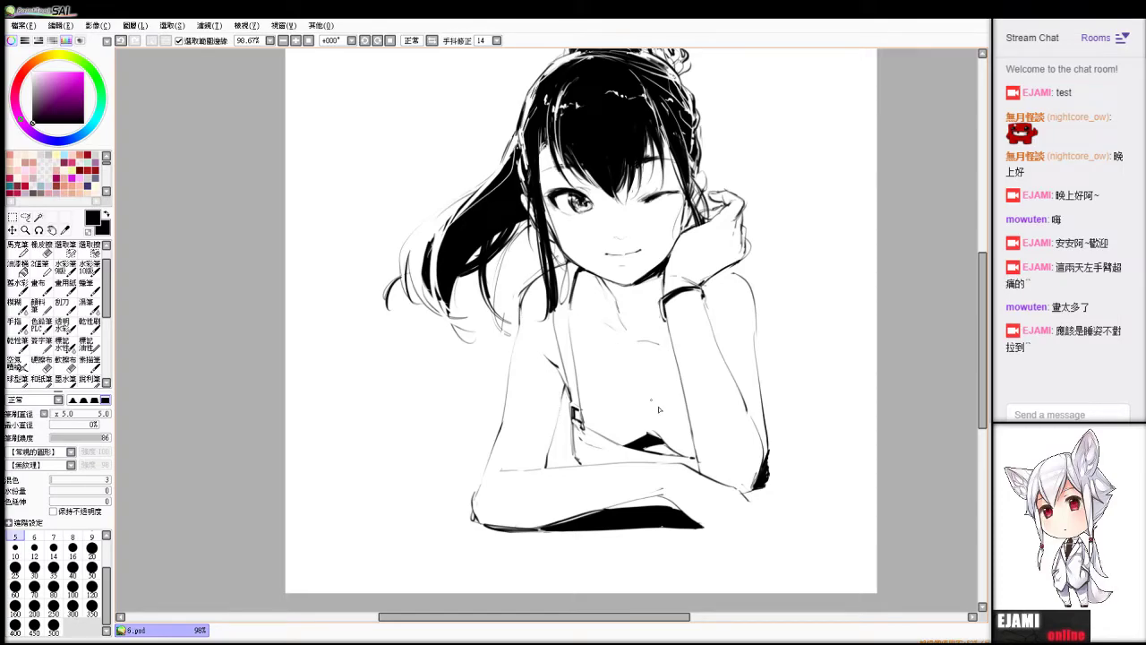
Trim the black shadow at the chest and rework the collarbone and neck marks with brush and eraser.
{"action": "key", "text": "e"}
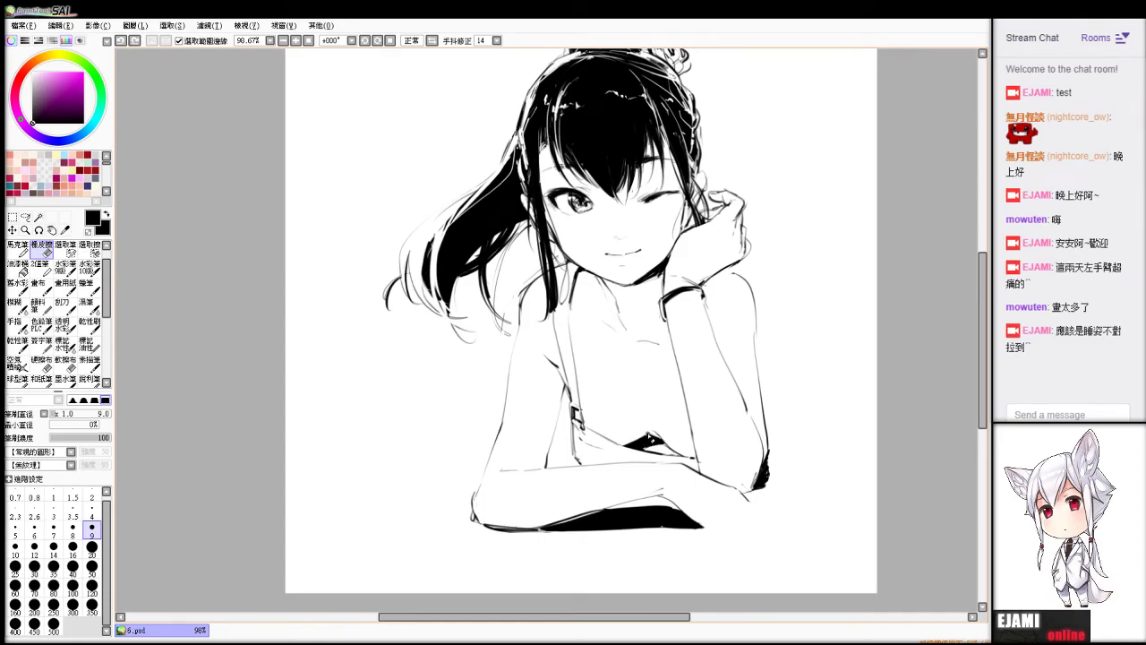
{"action": "key", "text": "b"}
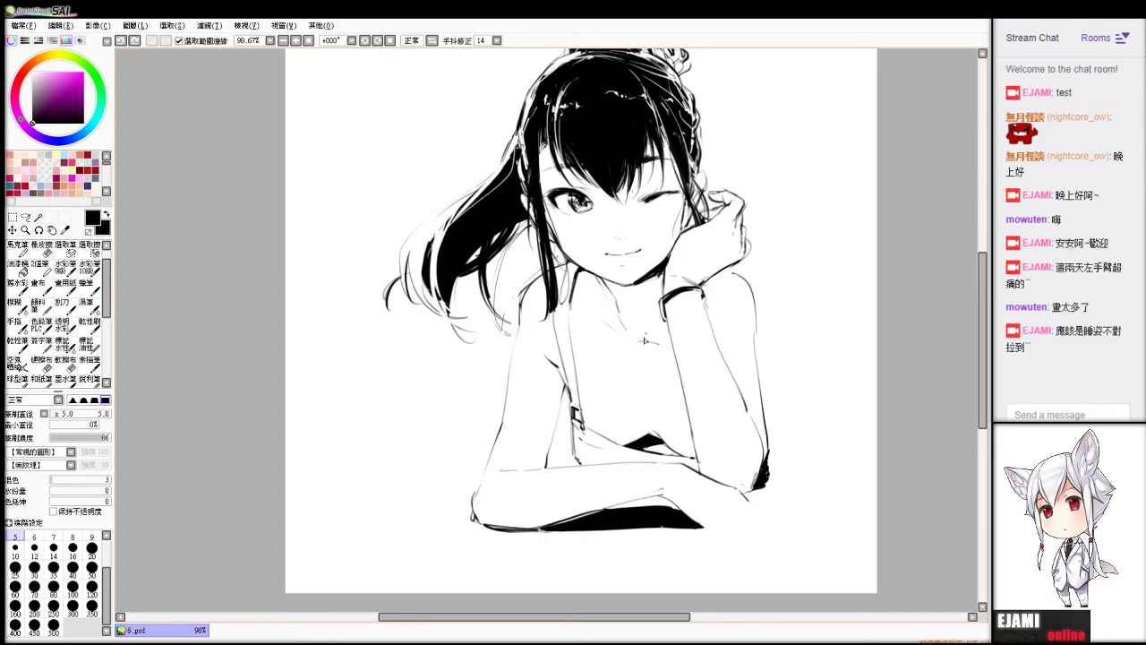
{"action": "left_click_drag", "start_coordinate": [639, 341], "coordinate": [643, 345]}
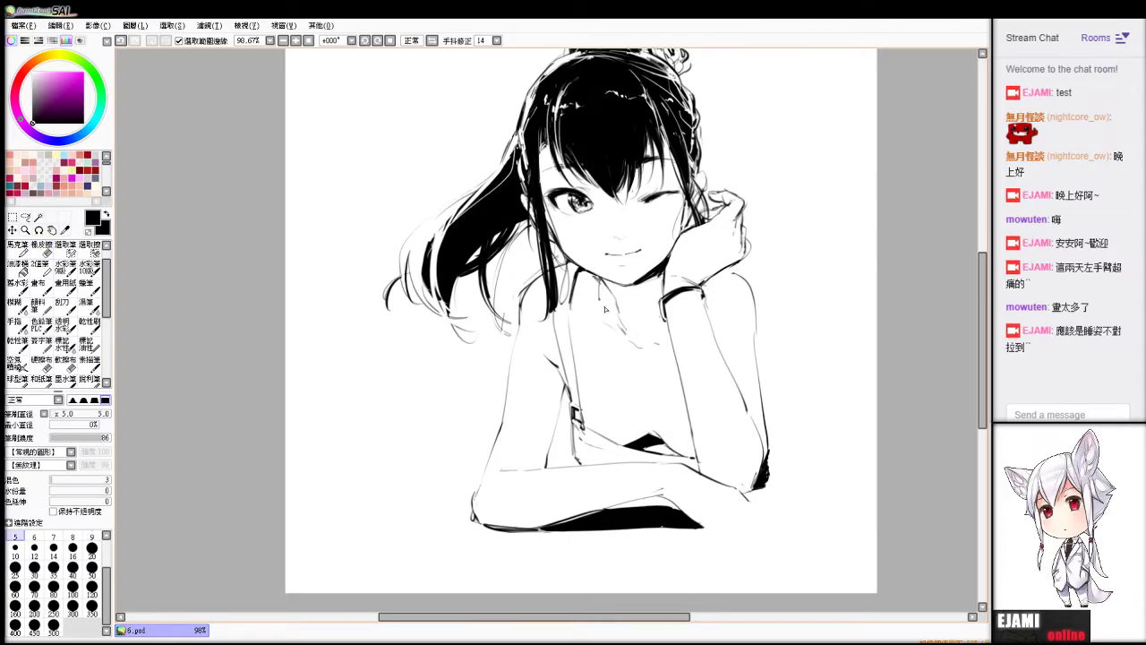
{"action": "key", "text": "e"}
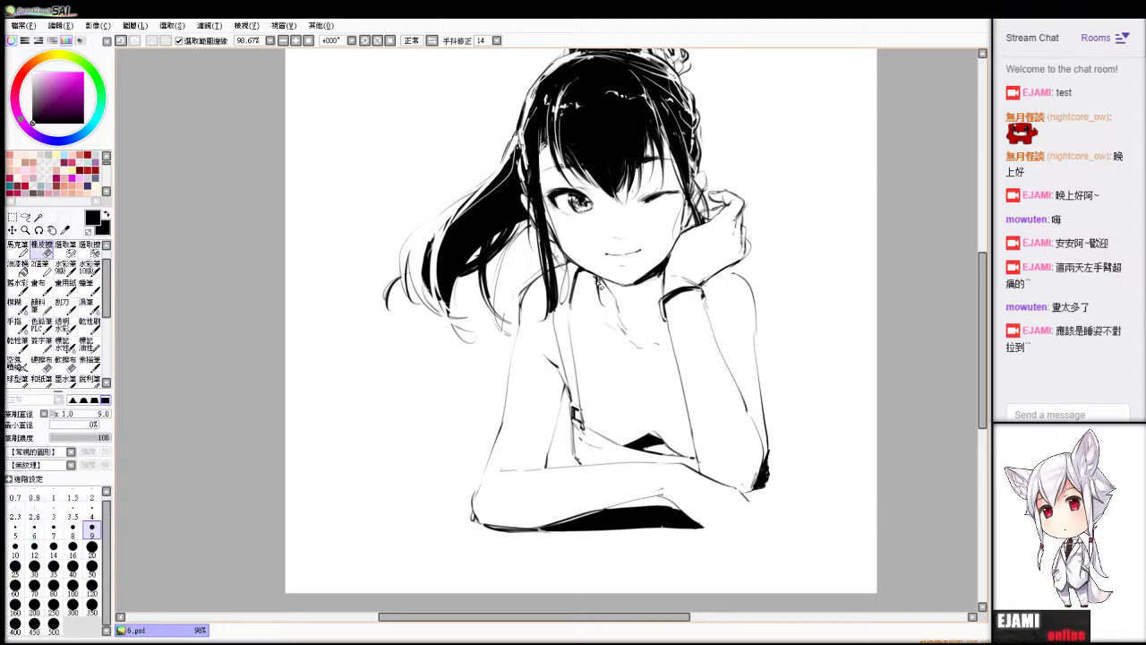
{"action": "key", "text": "v"}
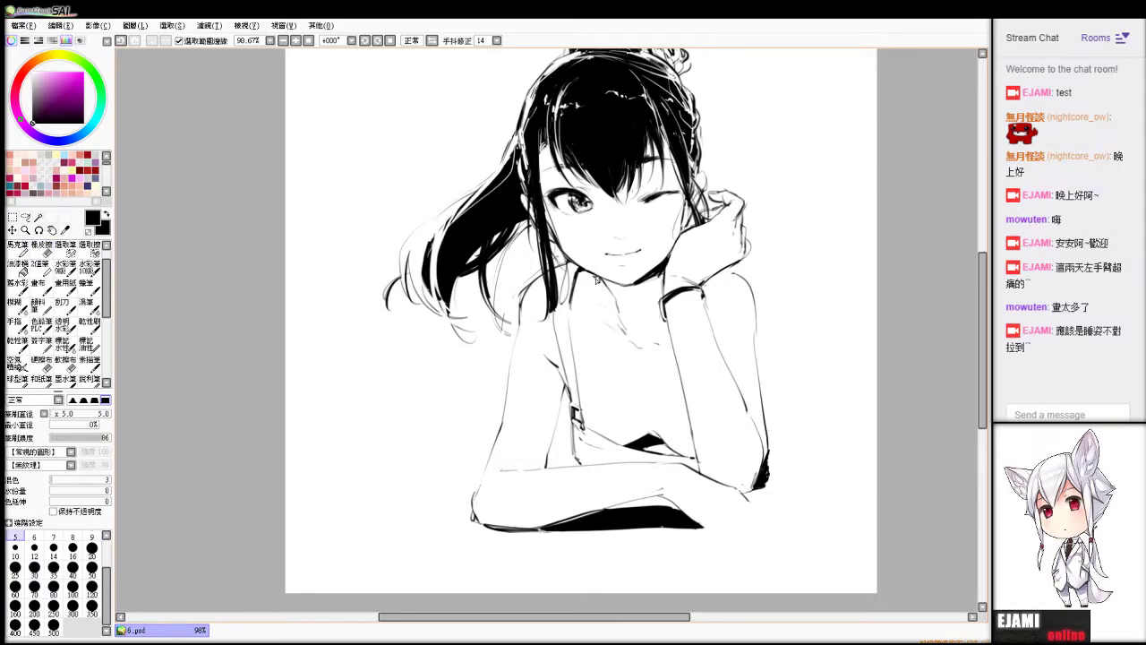
{"action": "key", "text": "e"}
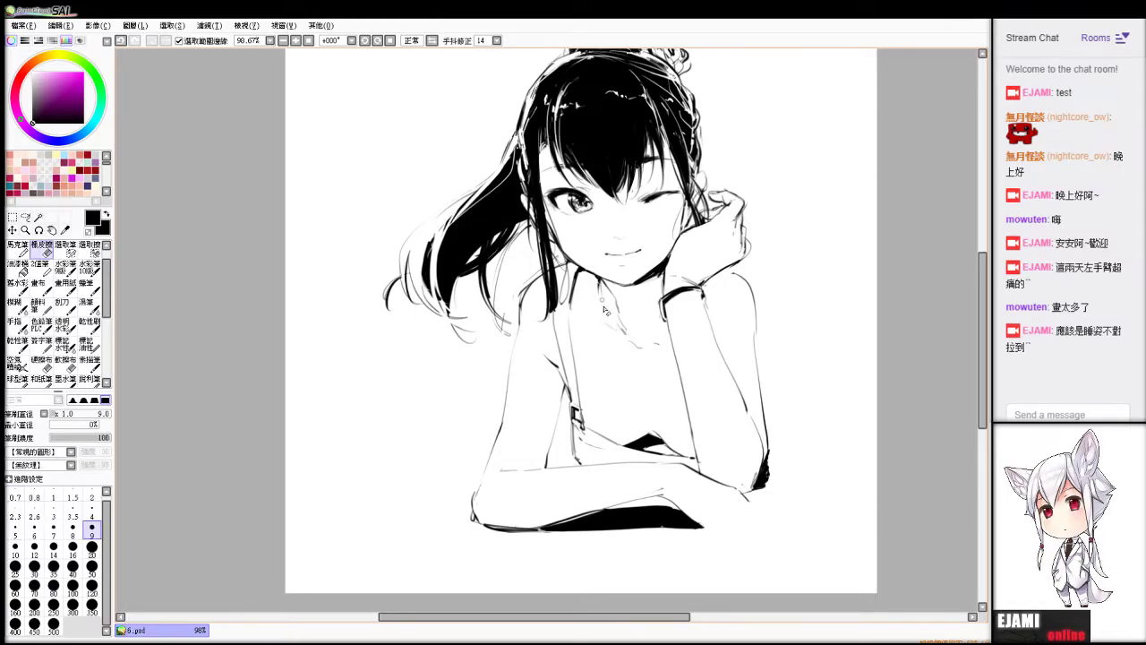
{"action": "key", "text": "b"}
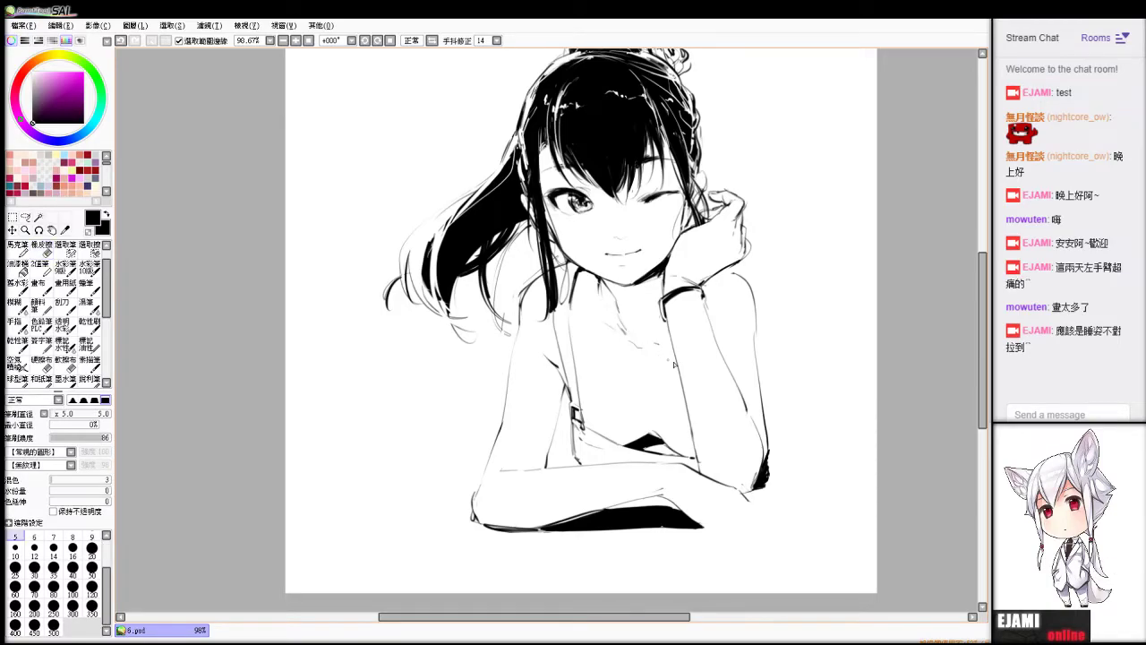
Redraw the far collarbone stroke beside the wristband and the short neck stroke above the collarbone notch.
{"action": "key", "text": "ctrl+z"}
{"action": "left_click_drag", "start_coordinate": [650, 345], "coordinate": [659, 316]}
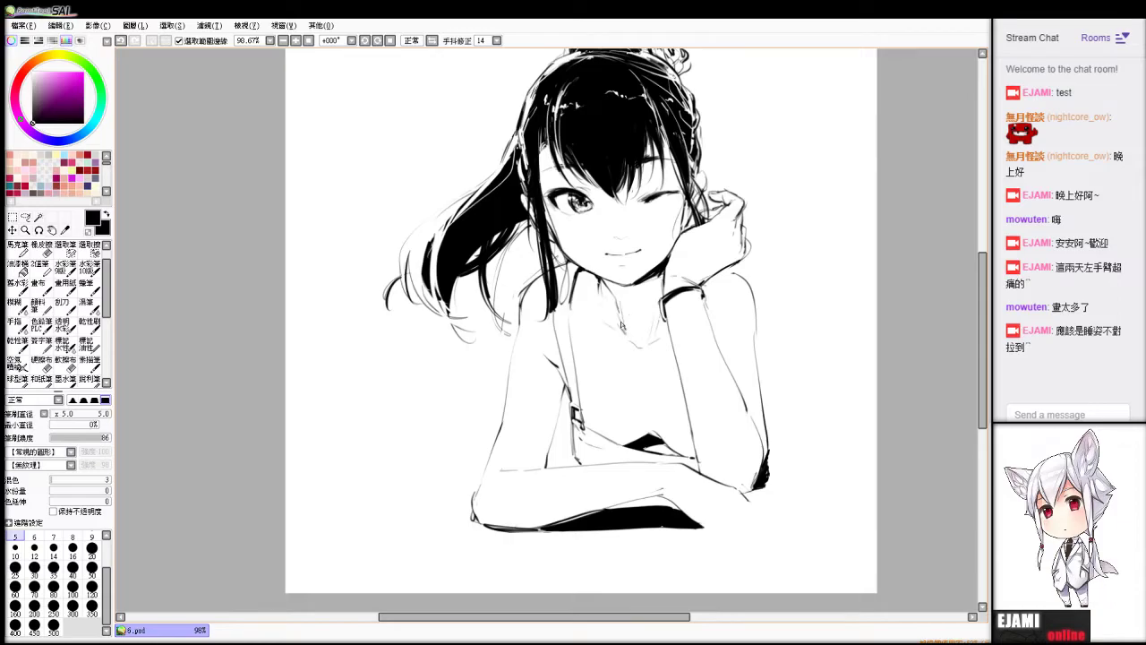
{"action": "key", "text": "ctrl+z"}
{"action": "left_click_drag", "start_coordinate": [615, 300], "coordinate": [621, 321]}
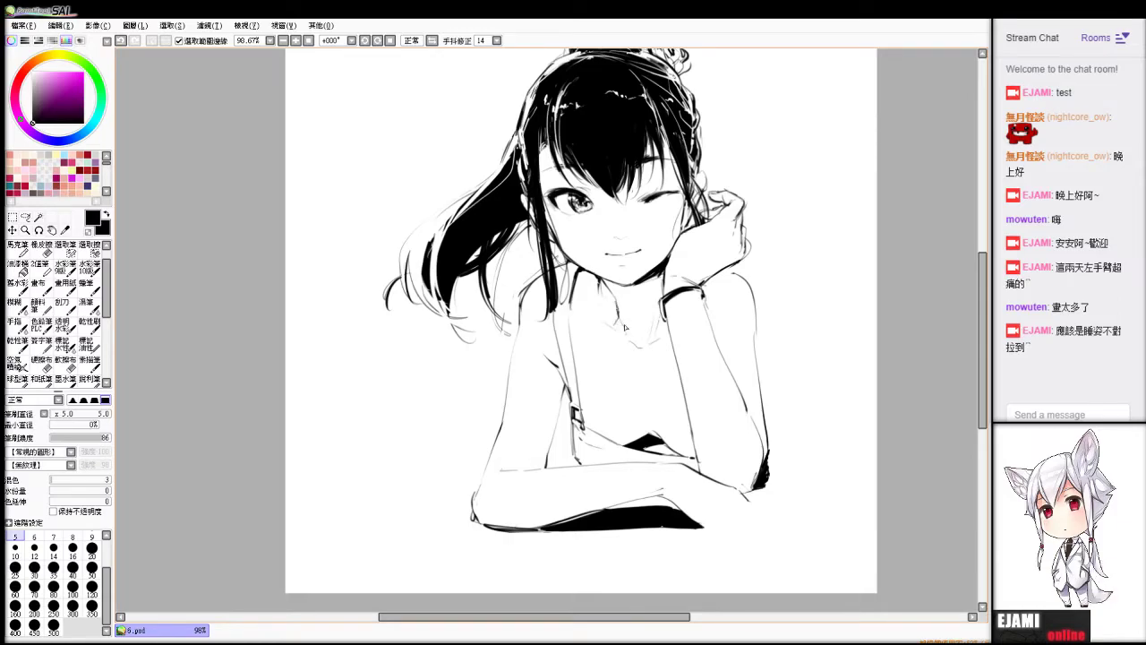
Clean up the neck lines and redraw the short collarbone and chest strokes below the chin.
{"action": "key", "text": "ctrl+z"}
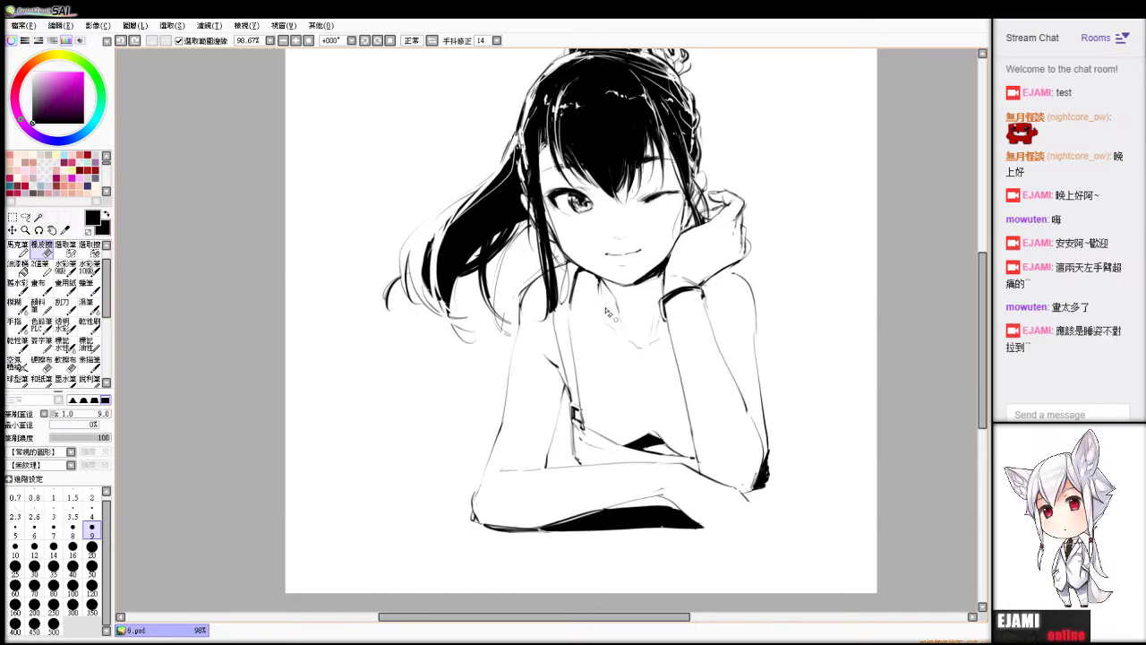
{"action": "key", "text": "b"}
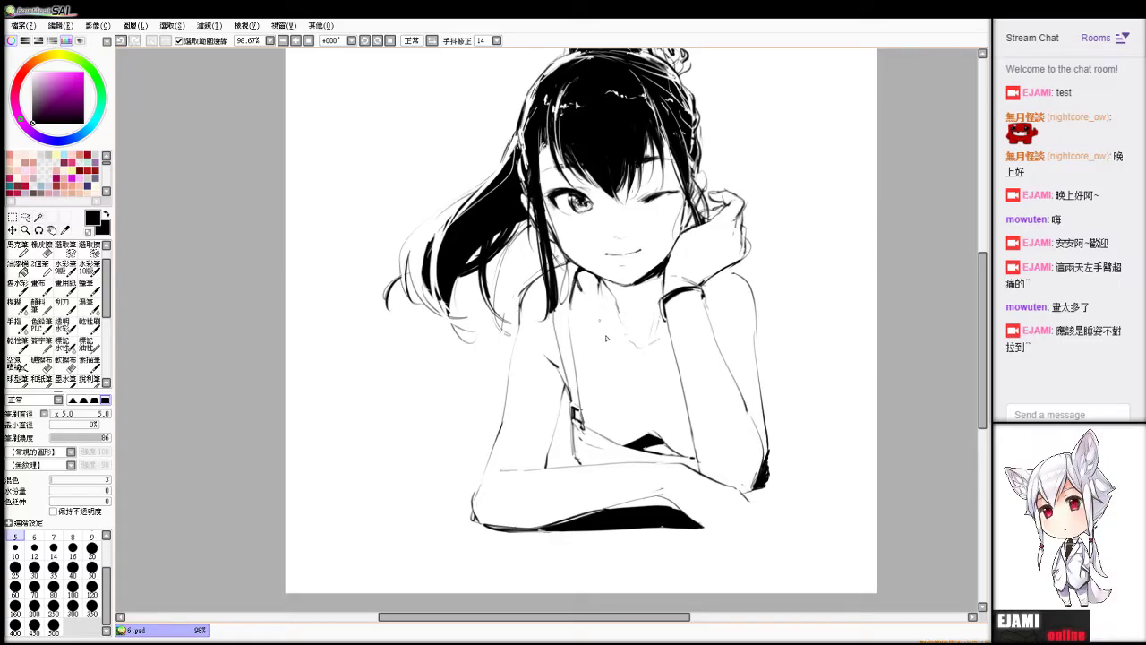
{"action": "key", "text": "e"}
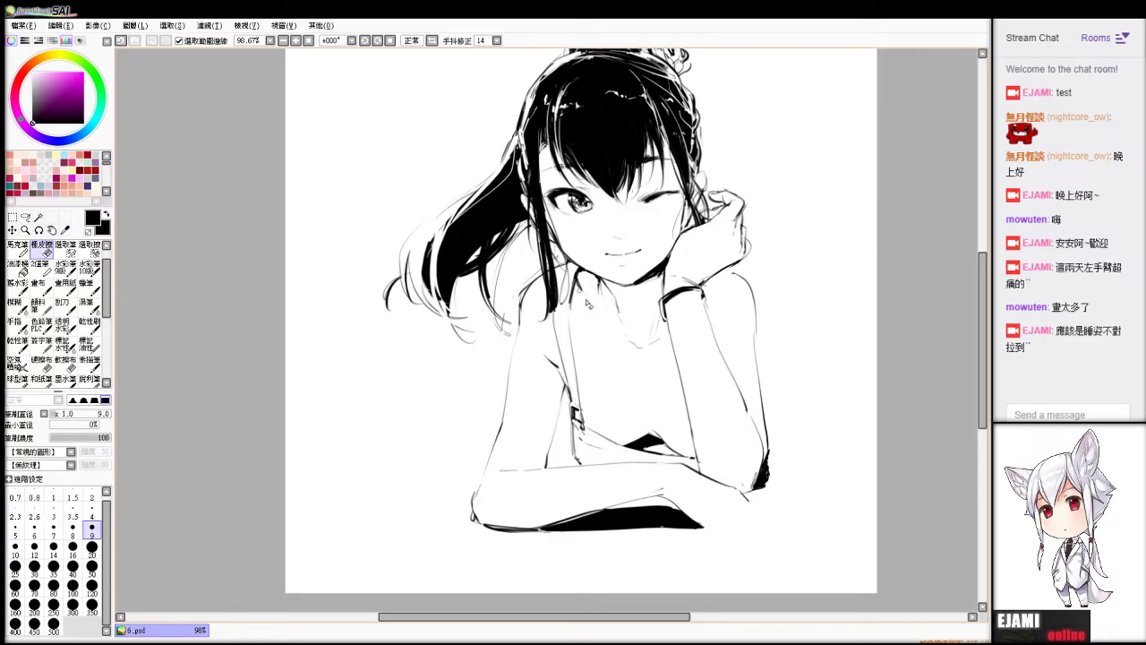
{"action": "key", "text": "b"}
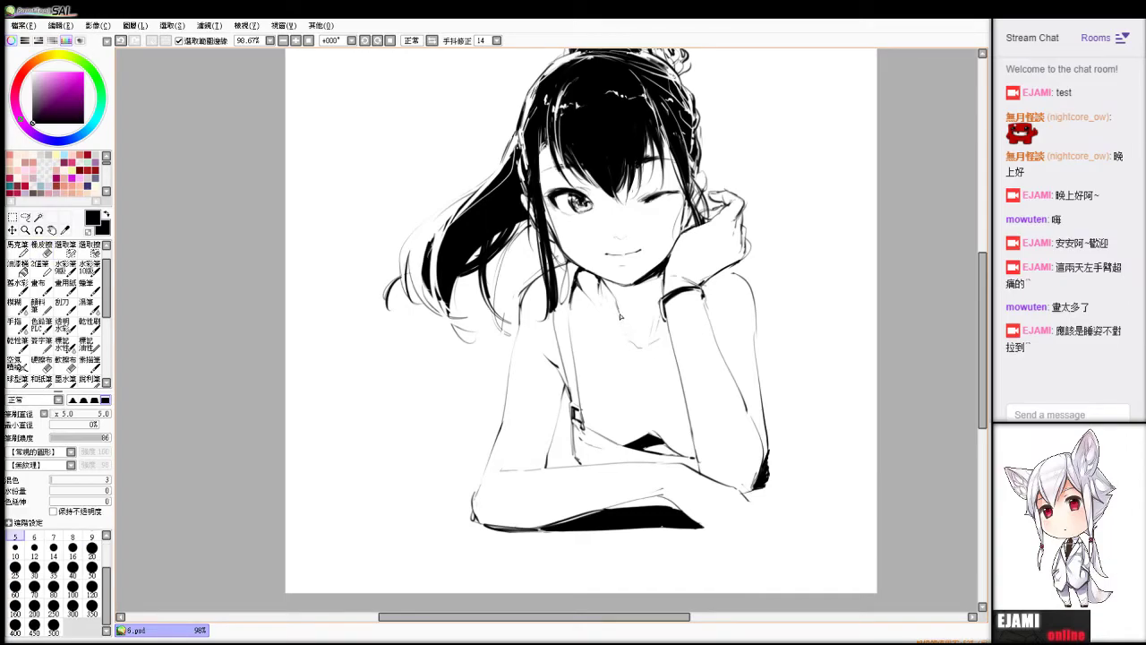
{"action": "key", "text": "ctrl+z"}
{"action": "left_click_drag", "start_coordinate": [656, 363], "coordinate": [669, 391]}
{"action": "key", "text": "ctrl+z"}
{"action": "key", "text": "ctrl+y"}
Draw the outline of a small pointed fabric fold behind the raised arm's elbow and erase the overlapping line.
{"action": "left_click_drag", "start_coordinate": [730, 380], "coordinate": [784, 410]}
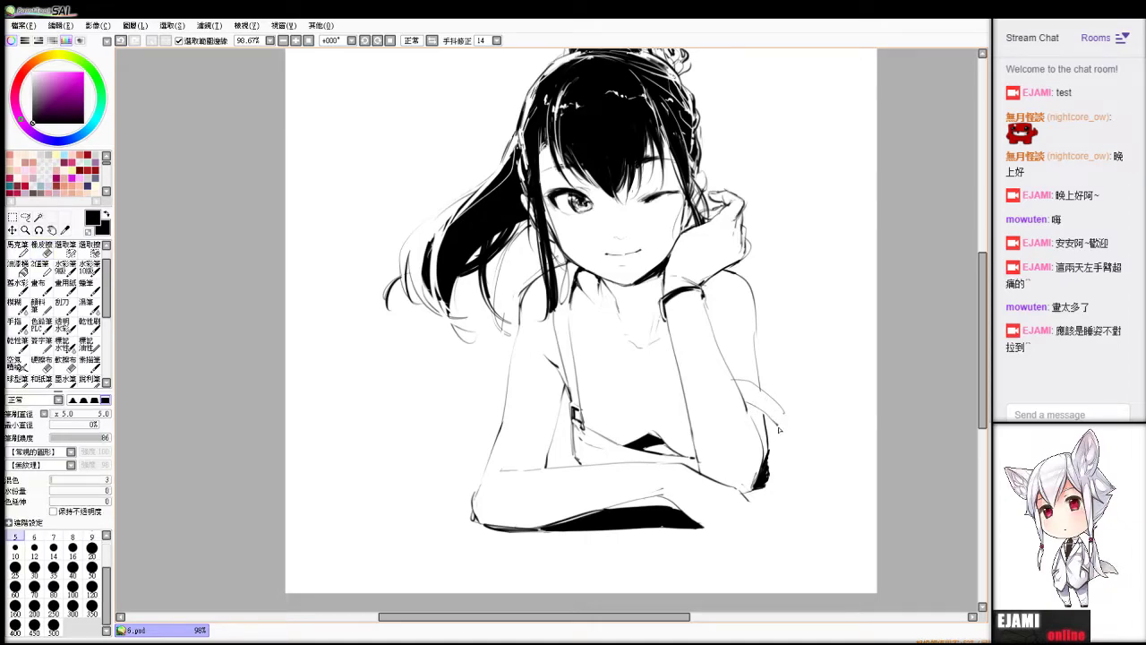
{"action": "left_click_drag", "start_coordinate": [784, 413], "coordinate": [788, 437]}
{"action": "key", "text": "e"}
{"action": "left_click_drag", "start_coordinate": [763, 412], "coordinate": [768, 430]}
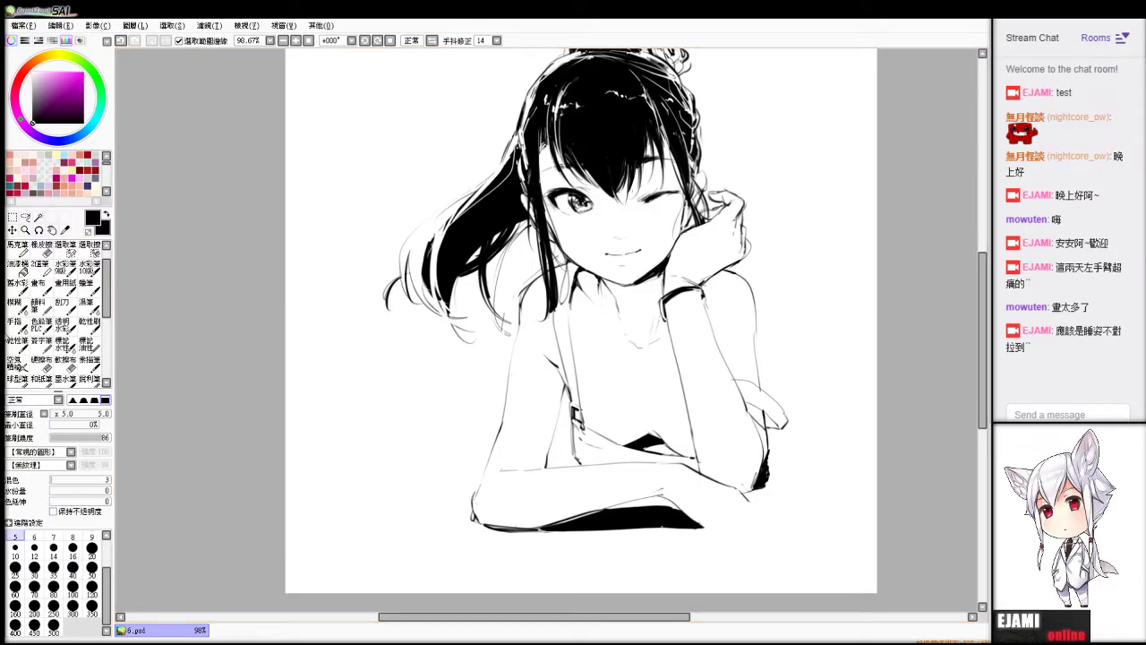
Fill the underside of the fold behind the elbow with black and touch up its edges.
{"action": "left_click", "coordinate": [18, 269]}
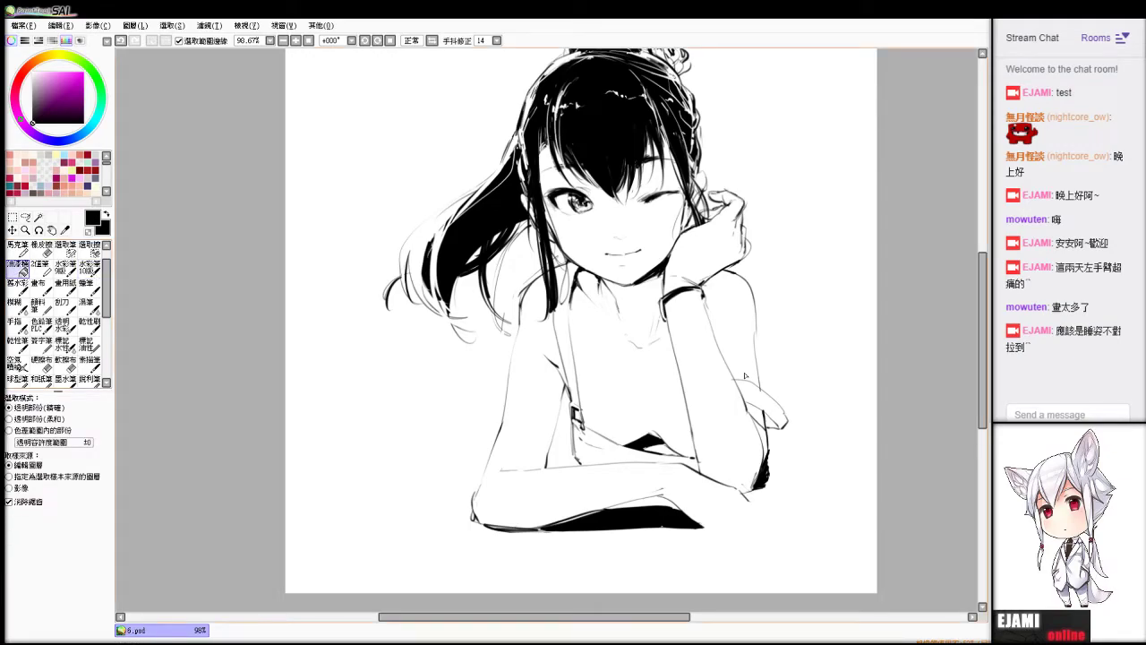
{"action": "key", "text": "e"}
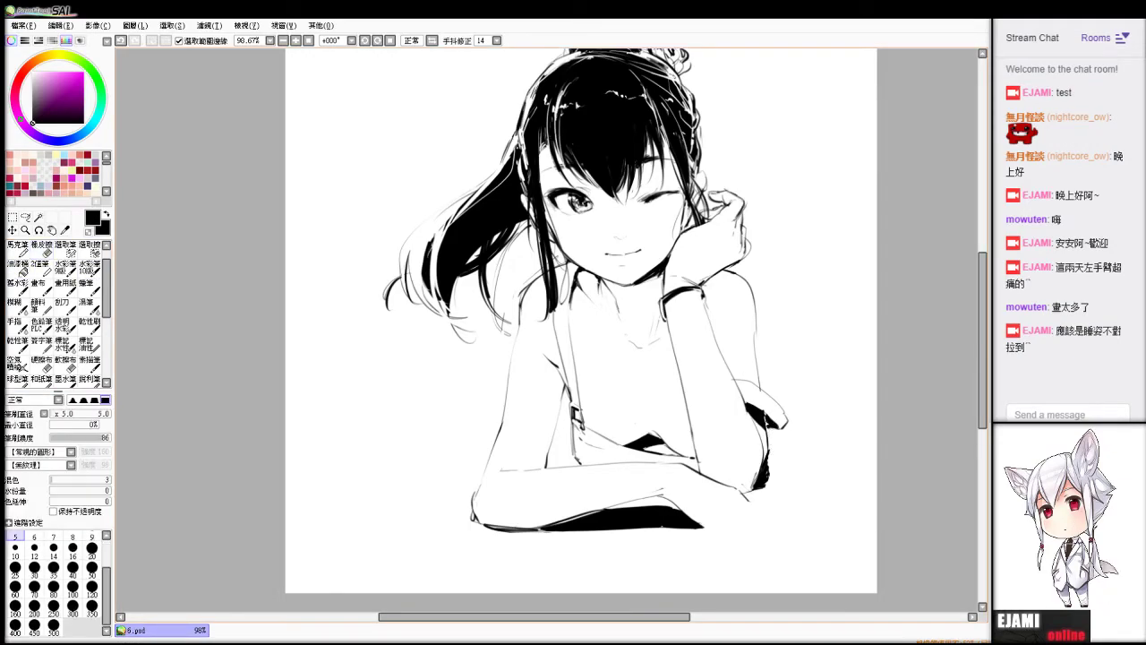
{"action": "key", "text": "b"}
{"action": "key", "text": "ctrl+z"}
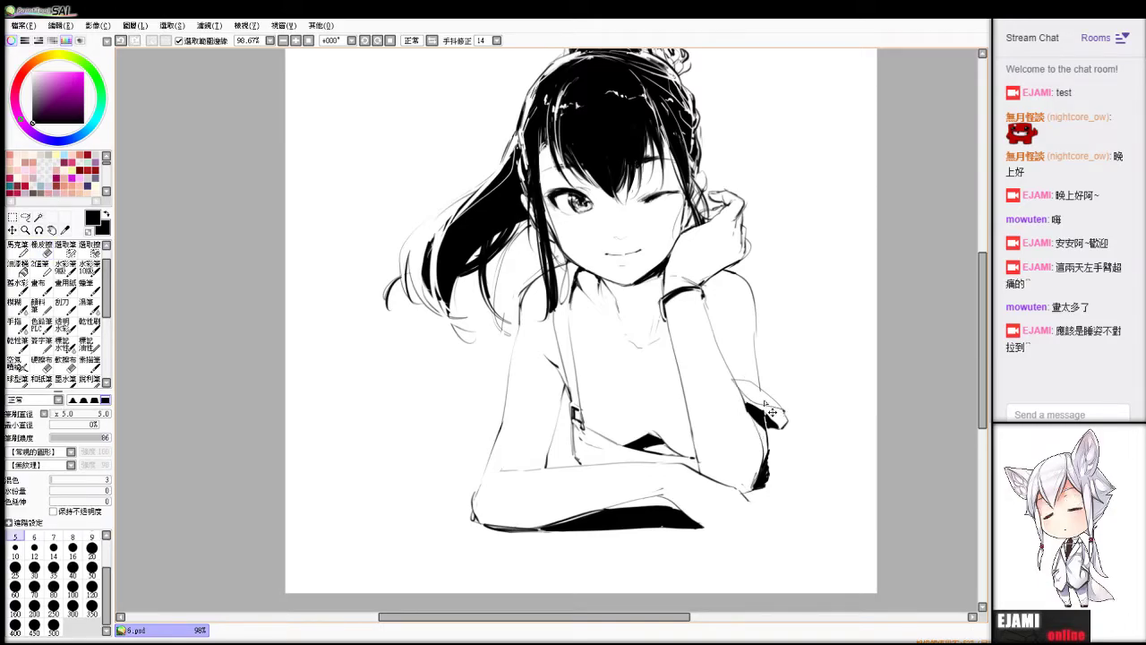
{"action": "left_click_drag", "start_coordinate": [746, 390], "coordinate": [788, 421]}
{"action": "key", "text": "ctrl+z"}
{"action": "key", "text": "ctrl+z"}
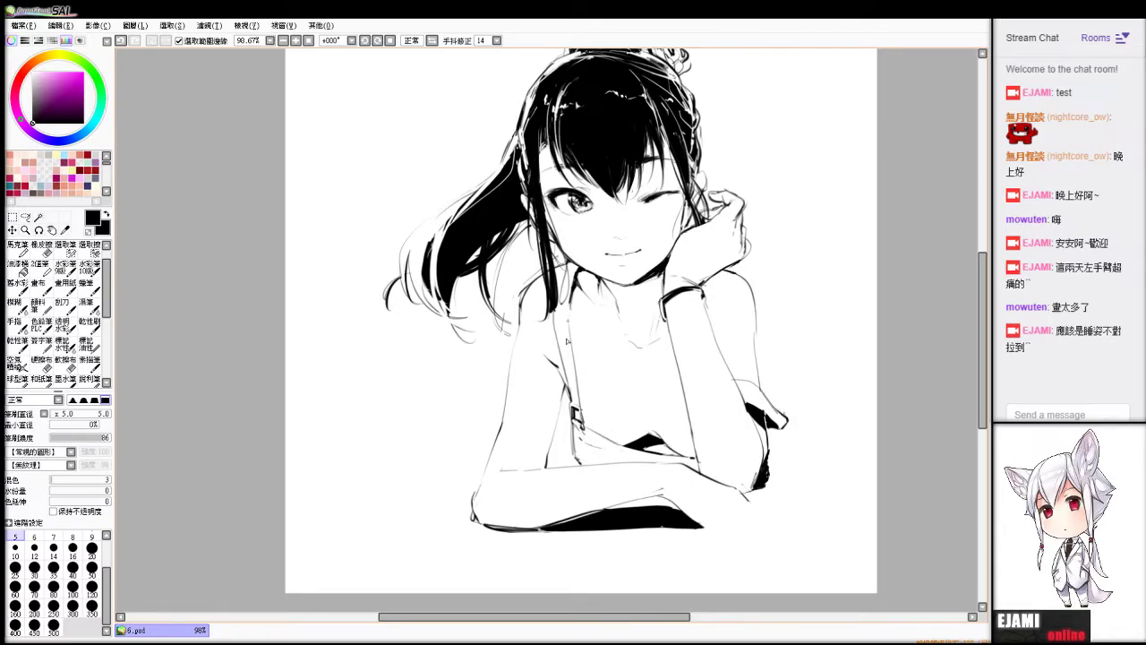
Redraw the lower part of the shoulder strap with a heavier line down to its buckle.
{"action": "left_click_drag", "start_coordinate": [575, 361], "coordinate": [586, 401]}
{"action": "key", "text": "ctrl+z"}
{"action": "left_click_drag", "start_coordinate": [574, 350], "coordinate": [583, 403]}
{"action": "left_click_drag", "start_coordinate": [576, 362], "coordinate": [583, 403]}
{"action": "key", "text": "ctrl+z"}
{"action": "left_click_drag", "start_coordinate": [575, 411], "coordinate": [576, 424]}
{"action": "key", "text": "e"}
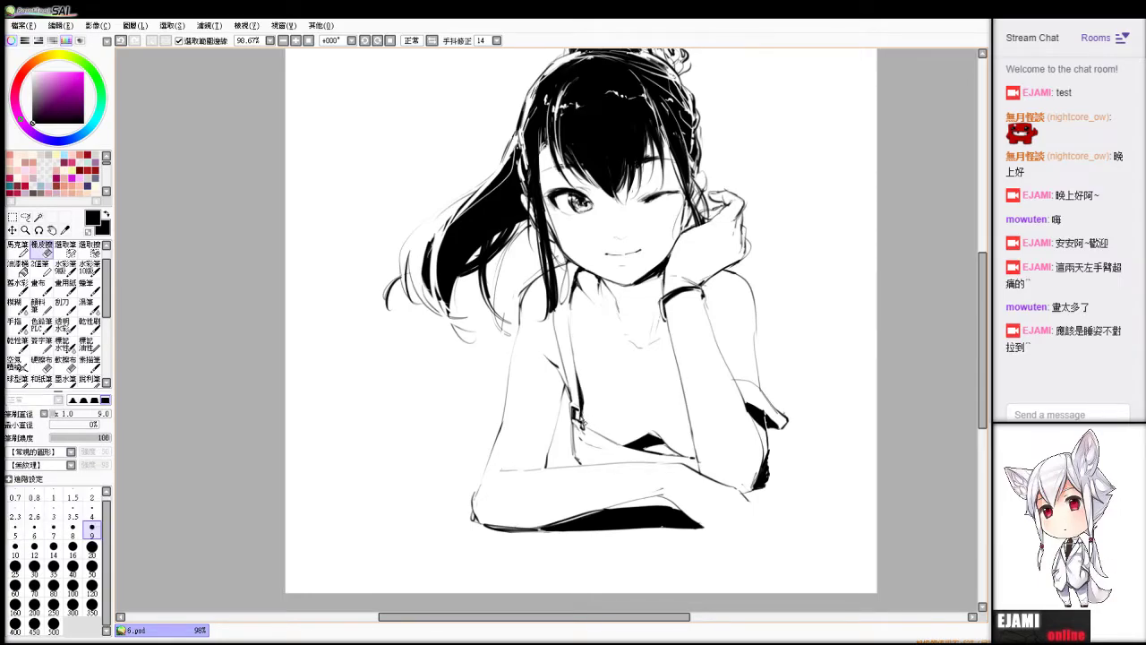
Darken the raised forearm's inner line where it meets the folded arm and clean up the neckline edge.
{"action": "key", "text": "n"}
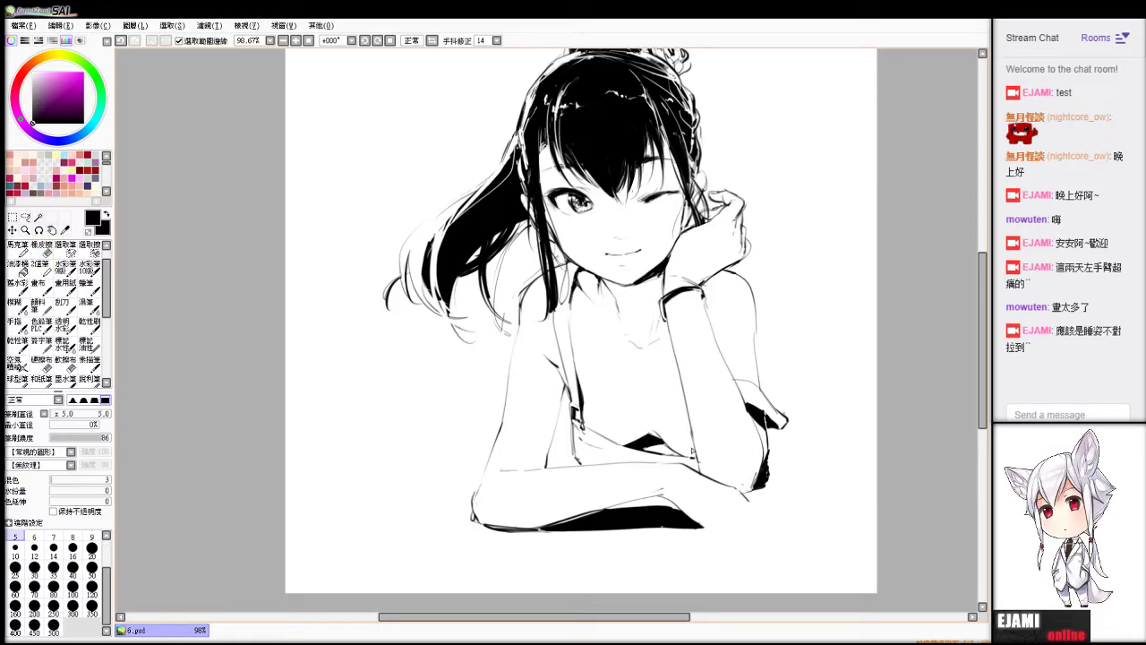
{"action": "left_click_drag", "start_coordinate": [692, 446], "coordinate": [695, 459]}
{"action": "key", "text": "e"}
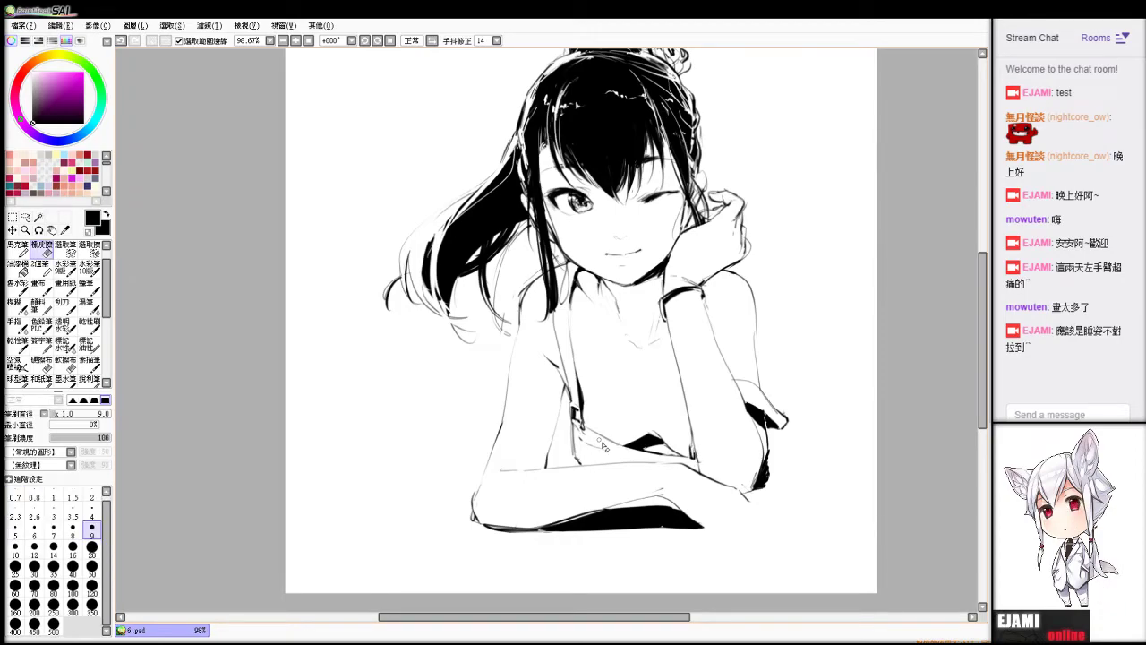
{"action": "key", "text": "b"}
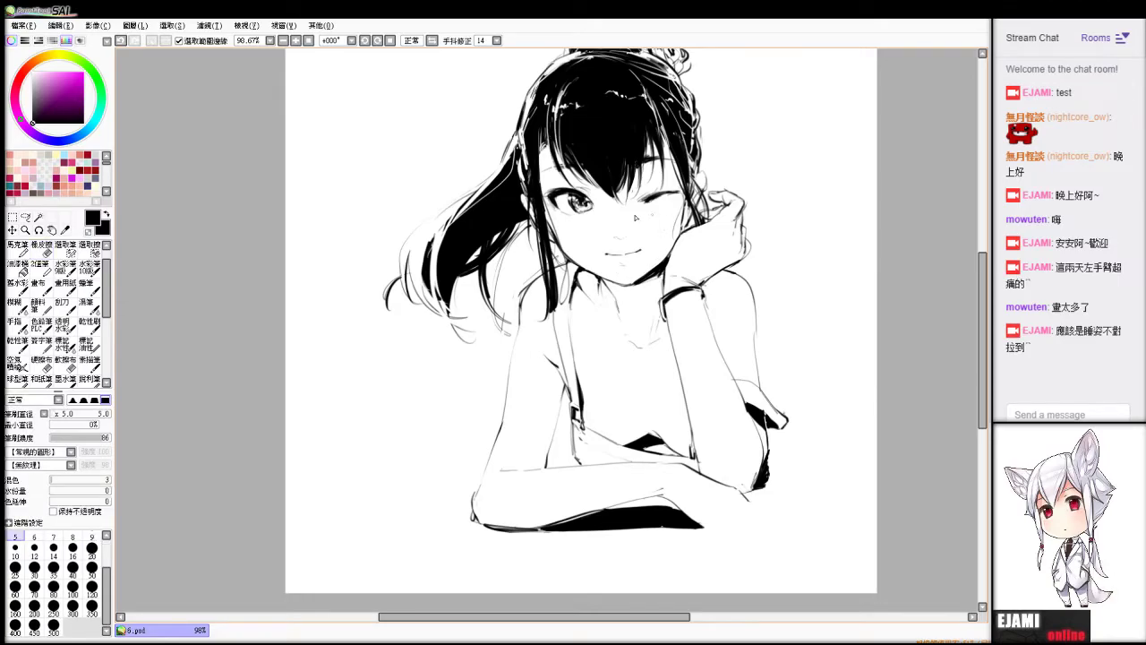
Draw a long, thin curved strand hanging from the tip of the flowing ponytail.
{"action": "left_click_drag", "start_coordinate": [396, 293], "coordinate": [436, 370]}
{"action": "key", "text": "ctrl+z"}
{"action": "left_click_drag", "start_coordinate": [422, 294], "coordinate": [448, 357]}
Fill the corner of the folded arm's elbow with black and tidy it with the eraser.
{"action": "key", "text": "e"}
{"action": "left_click_drag", "start_coordinate": [488, 520], "coordinate": [472, 524]}
{"action": "key", "text": "v"}
{"action": "key", "text": "e"}
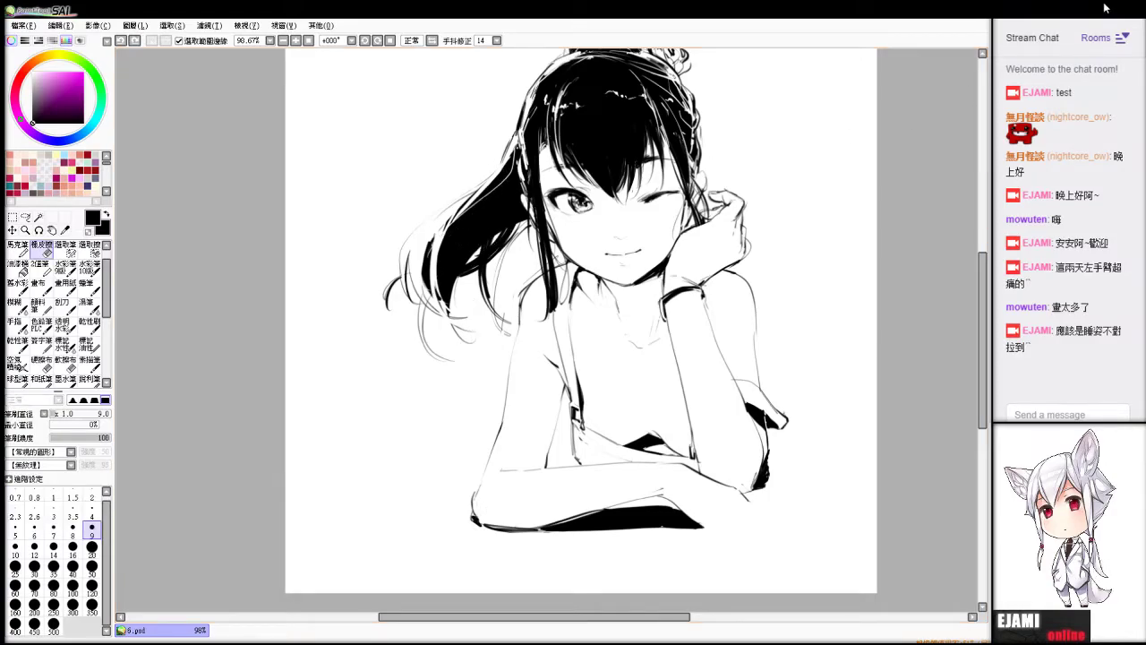
Erase thin white highlight strands along the outer edge of the hair on the open-eye side.
{"action": "left_click_drag", "start_coordinate": [556, 251], "coordinate": [576, 312]}
{"action": "mouse_move", "coordinate": [542, 192]}
{"action": "left_mouse_down"}
{"action": "mouse_move", "coordinate": [548, 247]}
{"action": "mouse_move", "coordinate": [546, 227]}
{"action": "left_mouse_up"}
{"action": "key", "text": "b"}
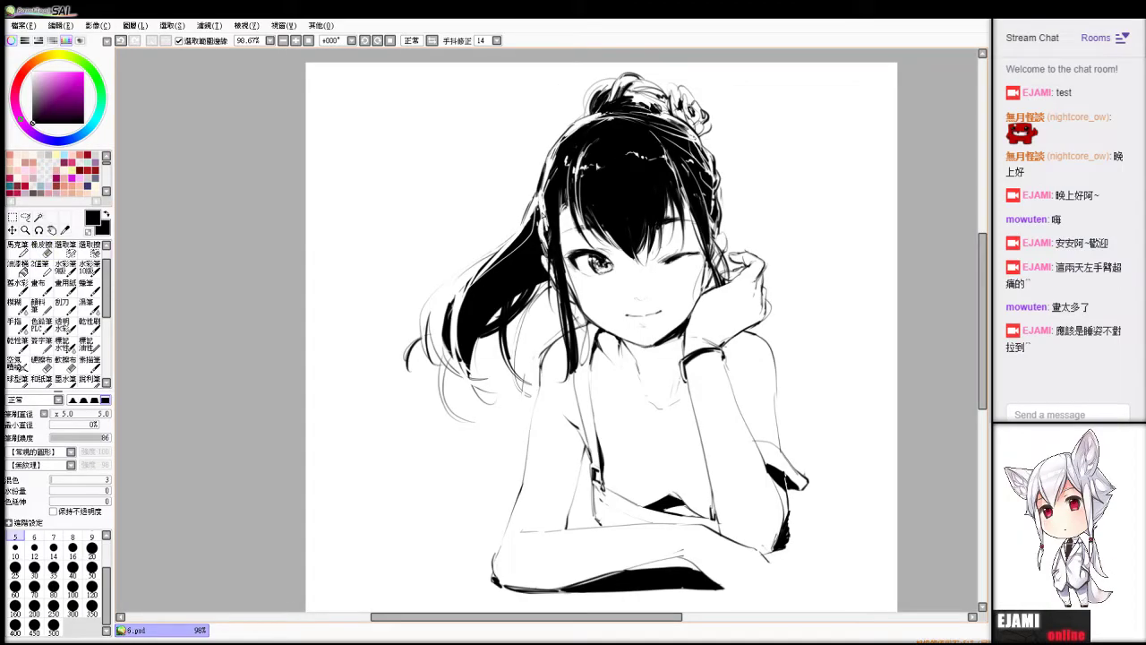
{"action": "key", "text": "e"}
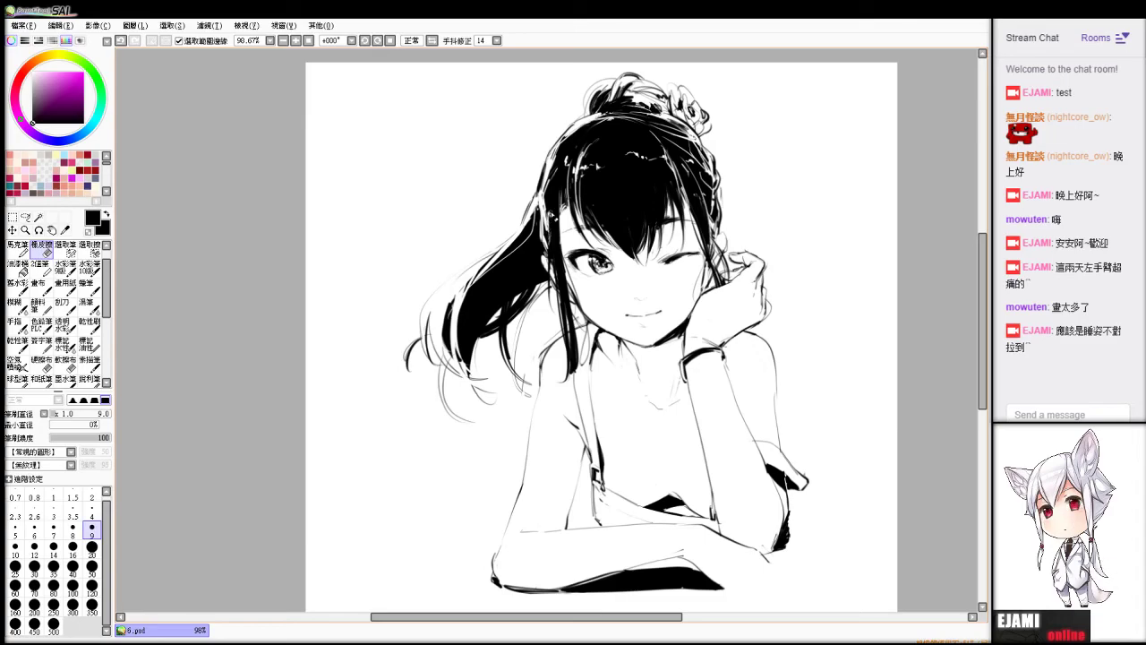
{"action": "left_click_drag", "start_coordinate": [553, 205], "coordinate": [562, 155]}
{"action": "key", "text": "ctrl+z"}
{"action": "key", "text": "ctrl+z"}
{"action": "mouse_move", "coordinate": [546, 225]}
{"action": "left_mouse_down"}
{"action": "mouse_move", "coordinate": [557, 151]}
{"action": "mouse_move", "coordinate": [546, 199]}
{"action": "left_mouse_up"}
{"action": "left_click_drag", "start_coordinate": [549, 193], "coordinate": [588, 124]}
Erase a short highlight strand into the crown near the braid on the winking-eye side.
{"action": "mouse_move", "coordinate": [665, 121]}
{"action": "left_mouse_down"}
{"action": "mouse_move", "coordinate": [701, 148]}
{"action": "mouse_move", "coordinate": [706, 174]}
{"action": "left_mouse_up"}
{"action": "key", "text": "ctrl+z"}
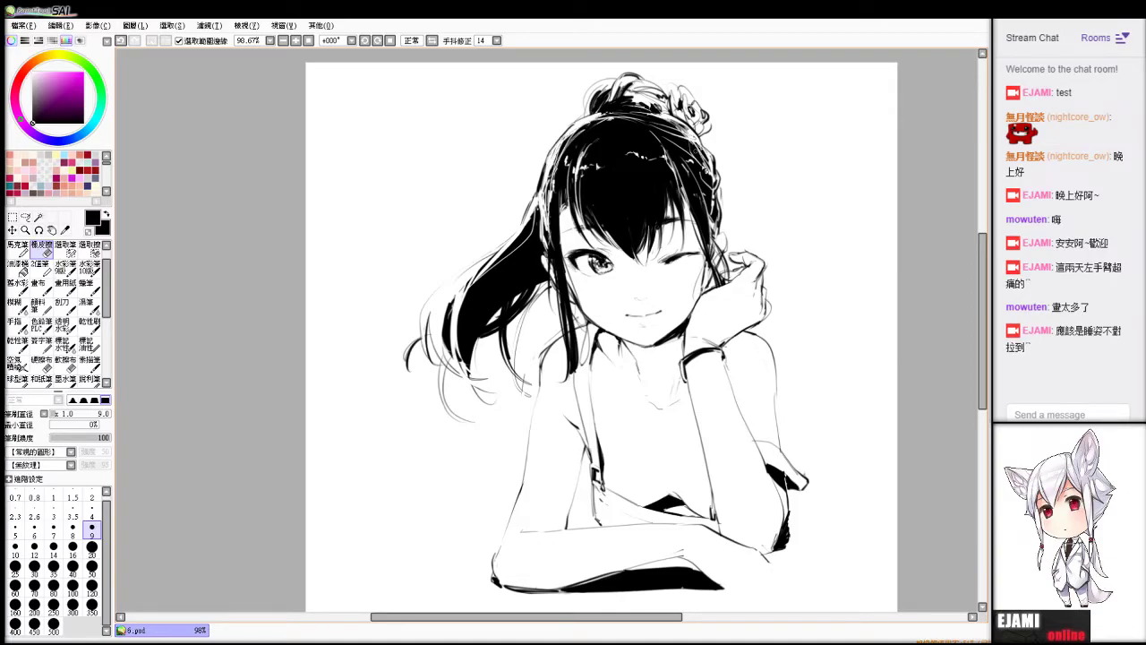
{"action": "key", "text": "ctrl+z"}
{"action": "left_click_drag", "start_coordinate": [685, 128], "coordinate": [697, 147]}
{"action": "key", "text": "b"}
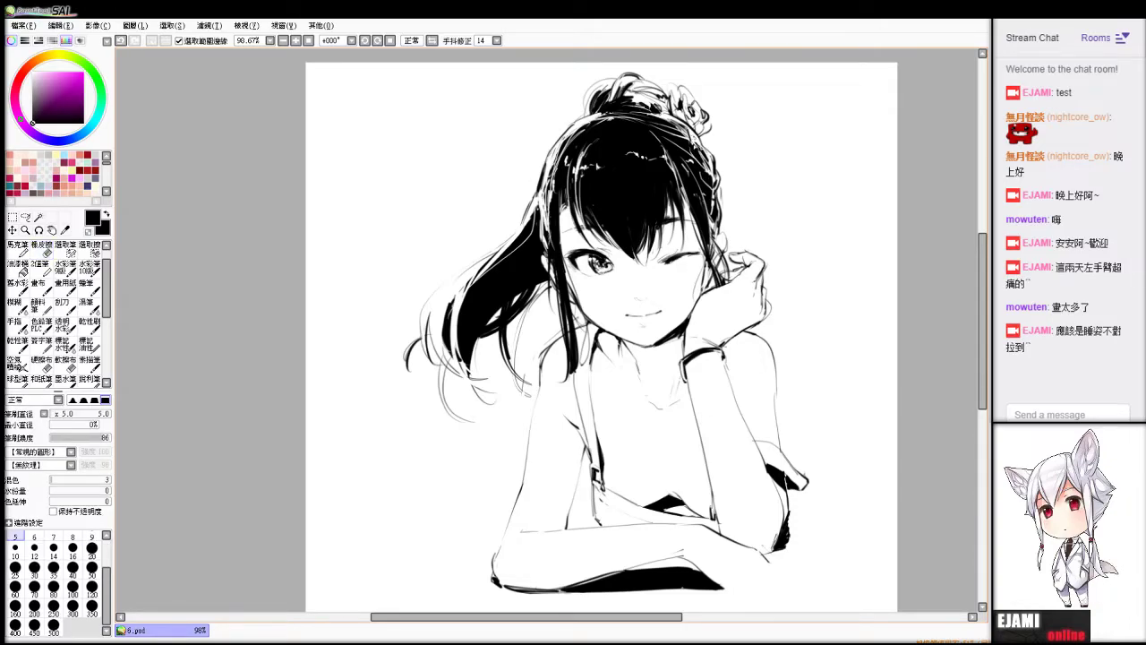
Refine the small white highlights in the black hair above the winking eye, alternating eraser and brush.
{"action": "key", "text": "e"}
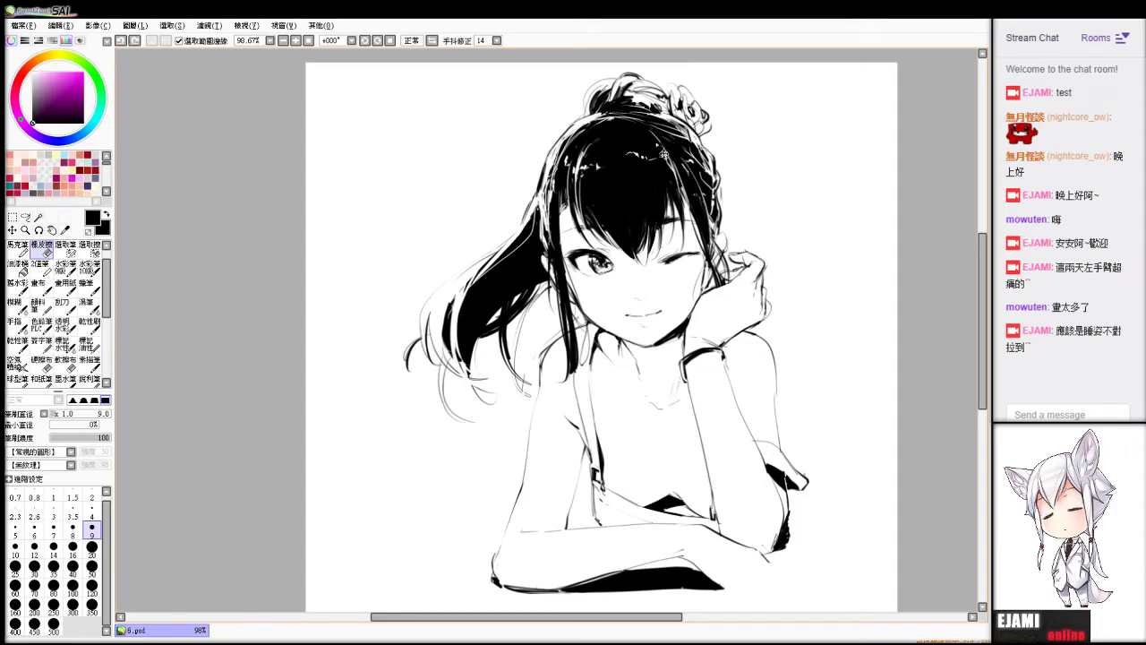
{"action": "key", "text": "b"}
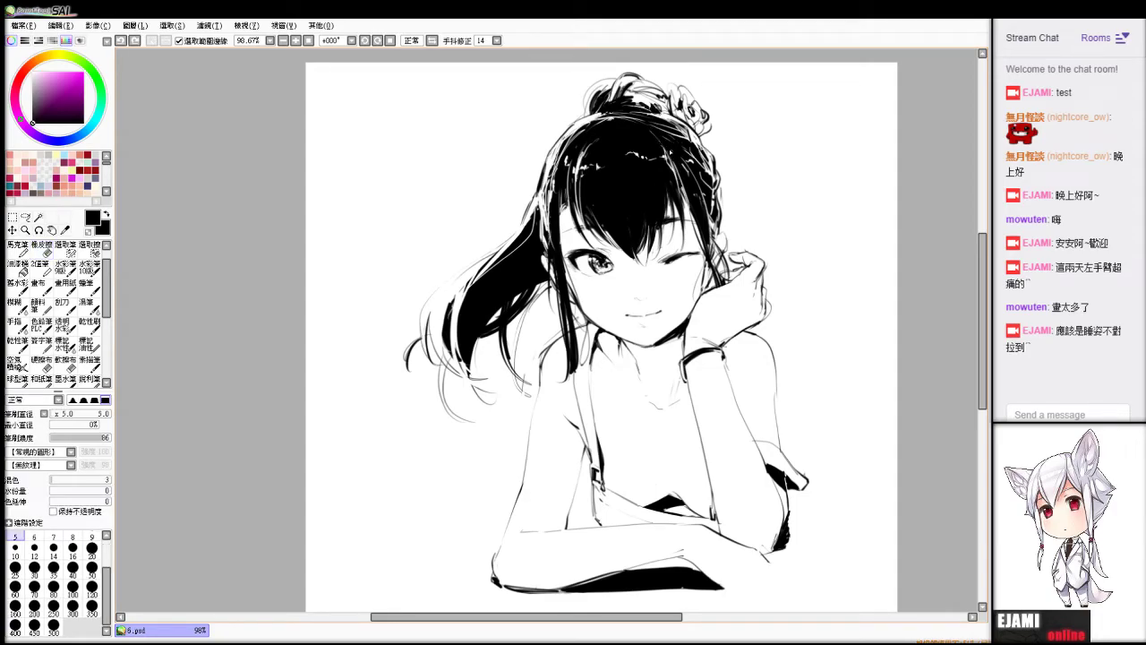
{"action": "key", "text": "e"}
{"action": "left_click_drag", "start_coordinate": [685, 206], "coordinate": [693, 187]}
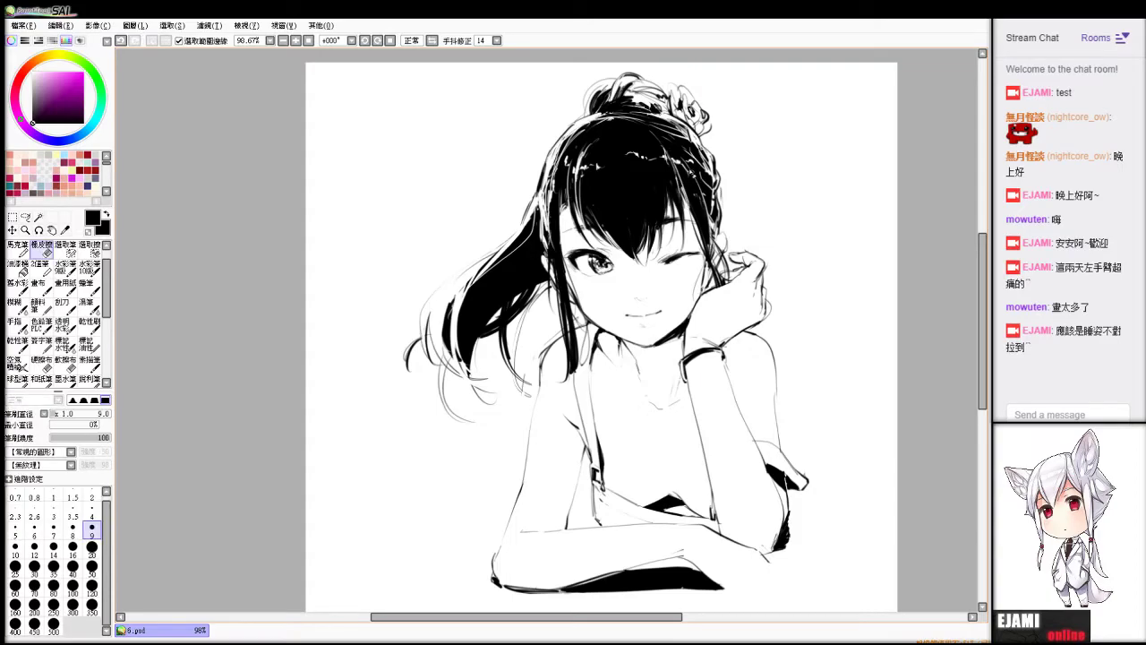
{"action": "key", "text": "b"}
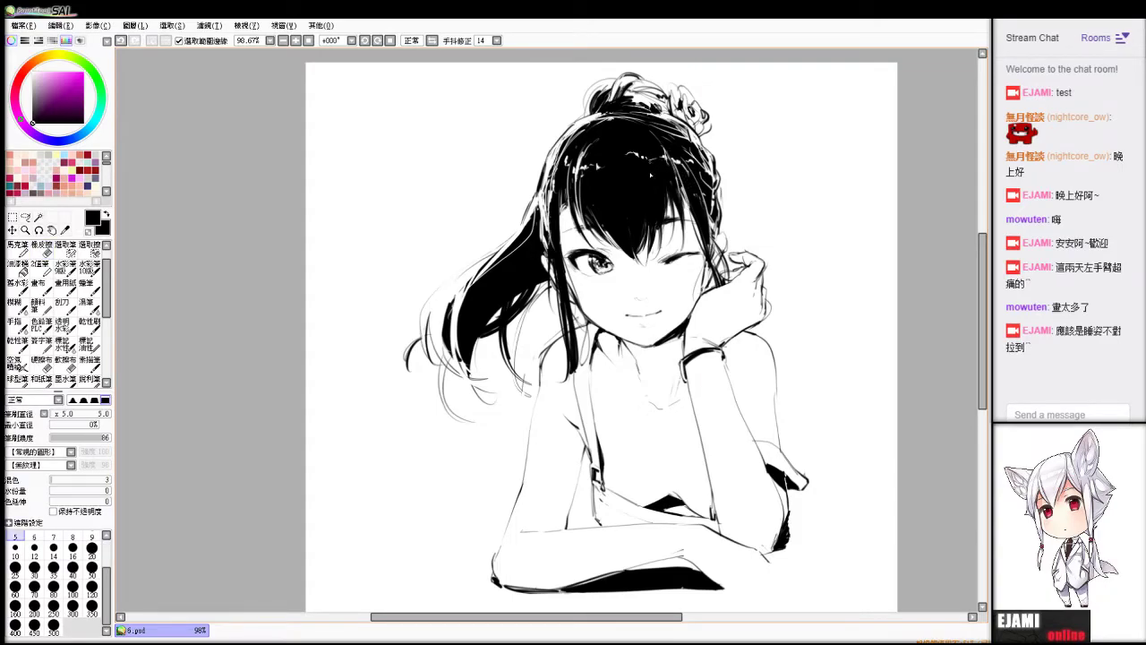
{"action": "key", "text": "e"}
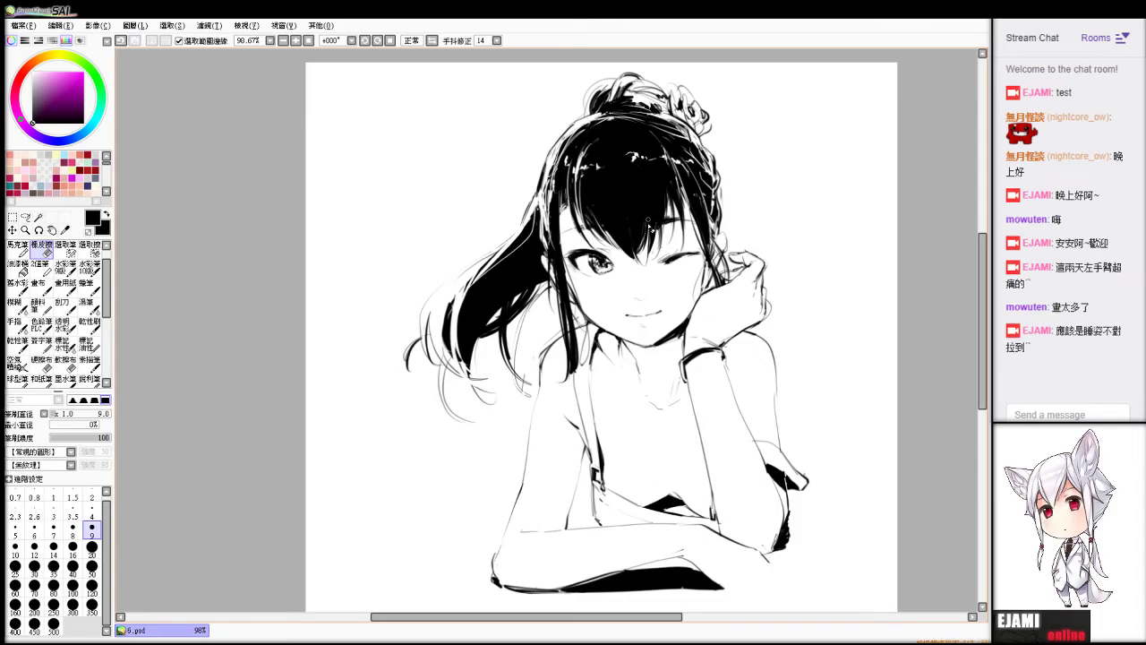
{"action": "key", "text": "ctrl+z"}
{"action": "mouse_move", "coordinate": [607, 165]}
{"action": "left_mouse_down"}
{"action": "mouse_move", "coordinate": [605, 188]}
{"action": "mouse_move", "coordinate": [598, 143]}
{"action": "mouse_move", "coordinate": [591, 215]}
{"action": "left_mouse_up"}
{"action": "key", "text": "ctrl+z"}
{"action": "key", "text": "ctrl+z"}
{"action": "left_click_drag", "start_coordinate": [598, 145], "coordinate": [601, 206]}
{"action": "key", "text": "ctrl+z"}
Erase long white vertical streaks into the centre of the black fringe to separate its strands.
{"action": "left_click_drag", "start_coordinate": [636, 217], "coordinate": [642, 253]}
{"action": "key", "text": "ctrl+z"}
{"action": "key", "text": "b"}
{"action": "key", "text": "e"}
{"action": "mouse_move", "coordinate": [611, 209]}
{"action": "left_mouse_down"}
{"action": "mouse_move", "coordinate": [619, 252]}
{"action": "mouse_move", "coordinate": [636, 247]}
{"action": "mouse_move", "coordinate": [635, 259]}
{"action": "left_mouse_up"}
{"action": "key", "text": "ctrl+z"}
{"action": "key", "text": "ctrl+z"}
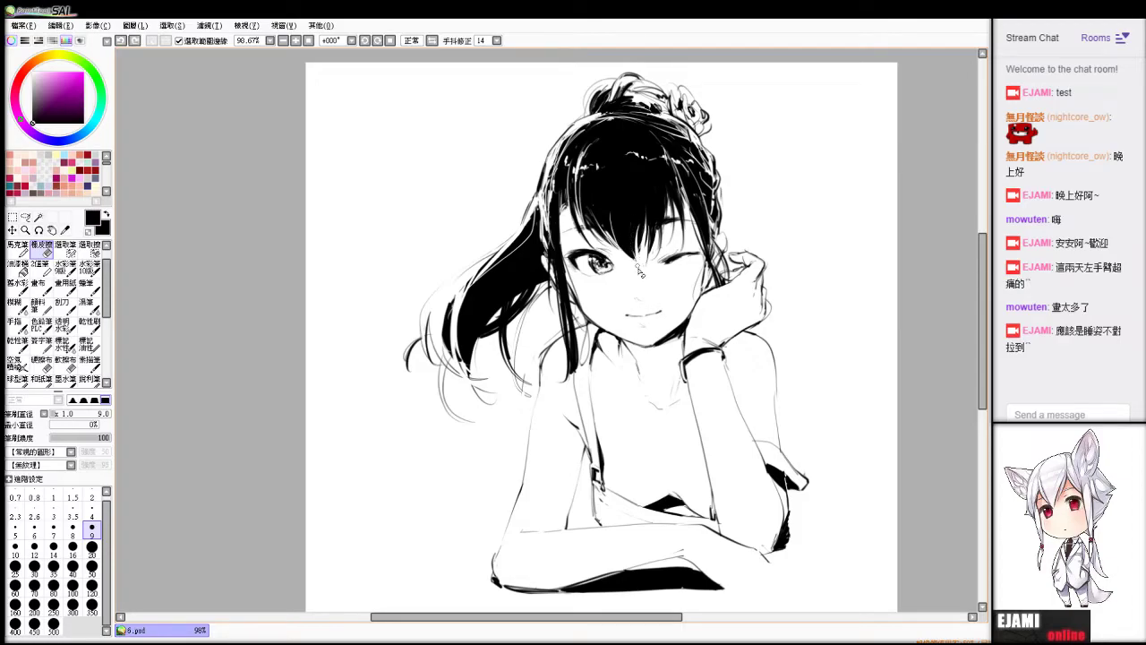
{"action": "left_click_drag", "start_coordinate": [618, 195], "coordinate": [629, 253]}
{"action": "left_click_drag", "start_coordinate": [615, 161], "coordinate": [631, 252]}
{"action": "key", "text": "ctrl+z"}
{"action": "left_click_drag", "start_coordinate": [625, 182], "coordinate": [637, 261]}
{"action": "key", "text": "ctrl+y"}
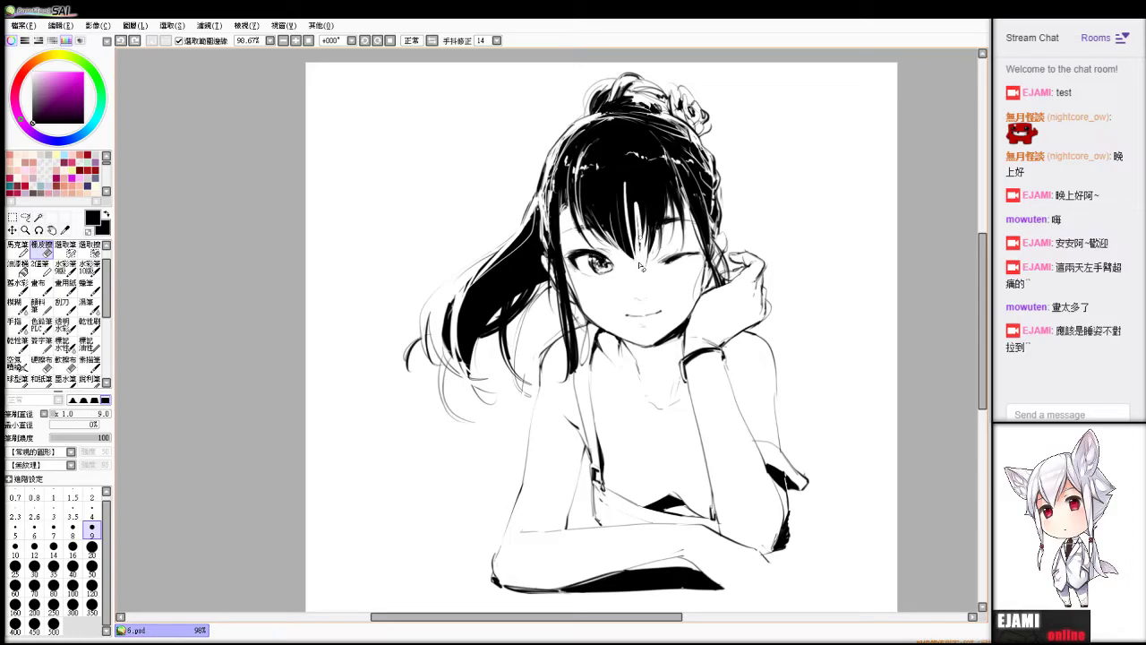
Paint black strands back over the white streaks in the central fringe, tapering them to fine tips.
{"action": "key", "text": "b"}
{"action": "left_click_drag", "start_coordinate": [646, 182], "coordinate": [645, 250]}
{"action": "left_click_drag", "start_coordinate": [655, 206], "coordinate": [653, 241]}
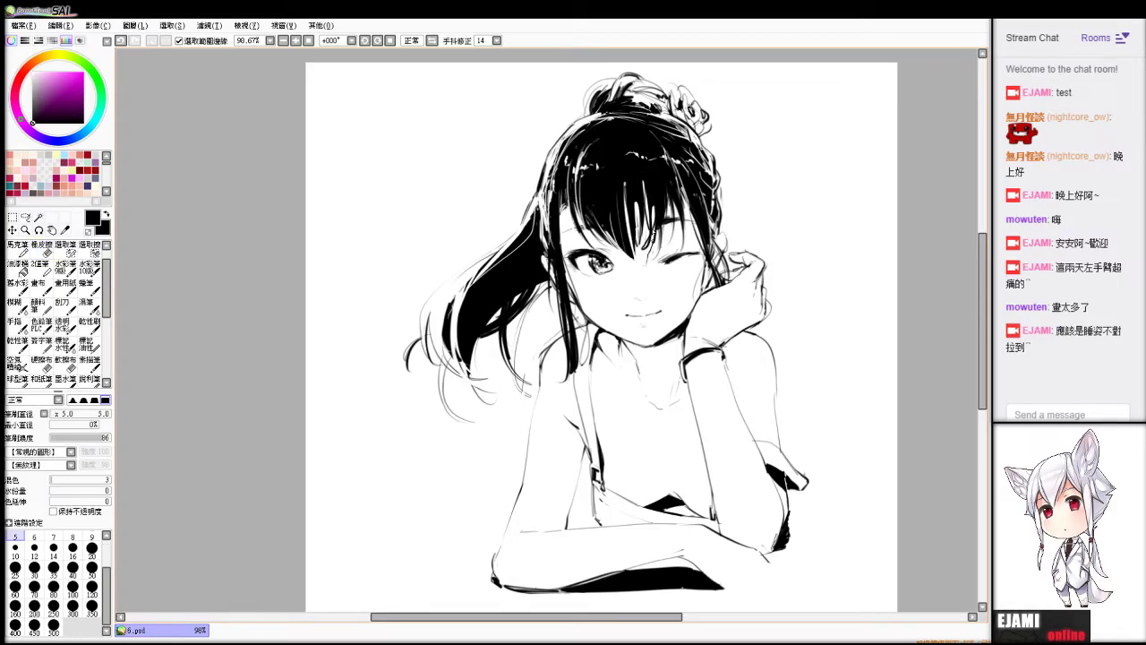
{"action": "left_click_drag", "start_coordinate": [653, 185], "coordinate": [648, 248]}
{"action": "left_click_drag", "start_coordinate": [639, 204], "coordinate": [640, 251]}
{"action": "left_click_drag", "start_coordinate": [627, 183], "coordinate": [636, 260]}
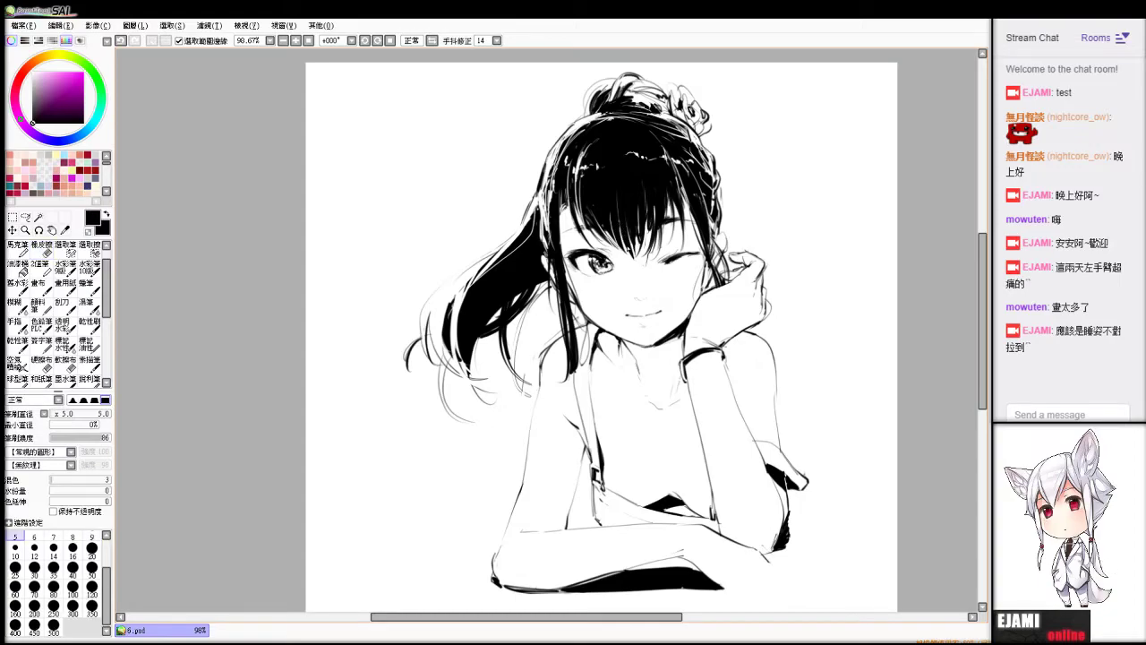
Trim the fringe tips between the eyes with the eraser and redraw a pointed strand beside them.
{"action": "key", "text": "e"}
{"action": "mouse_move", "coordinate": [625, 233]}
{"action": "left_mouse_down"}
{"action": "mouse_move", "coordinate": [635, 259]}
{"action": "mouse_move", "coordinate": [616, 261]}
{"action": "left_mouse_up"}
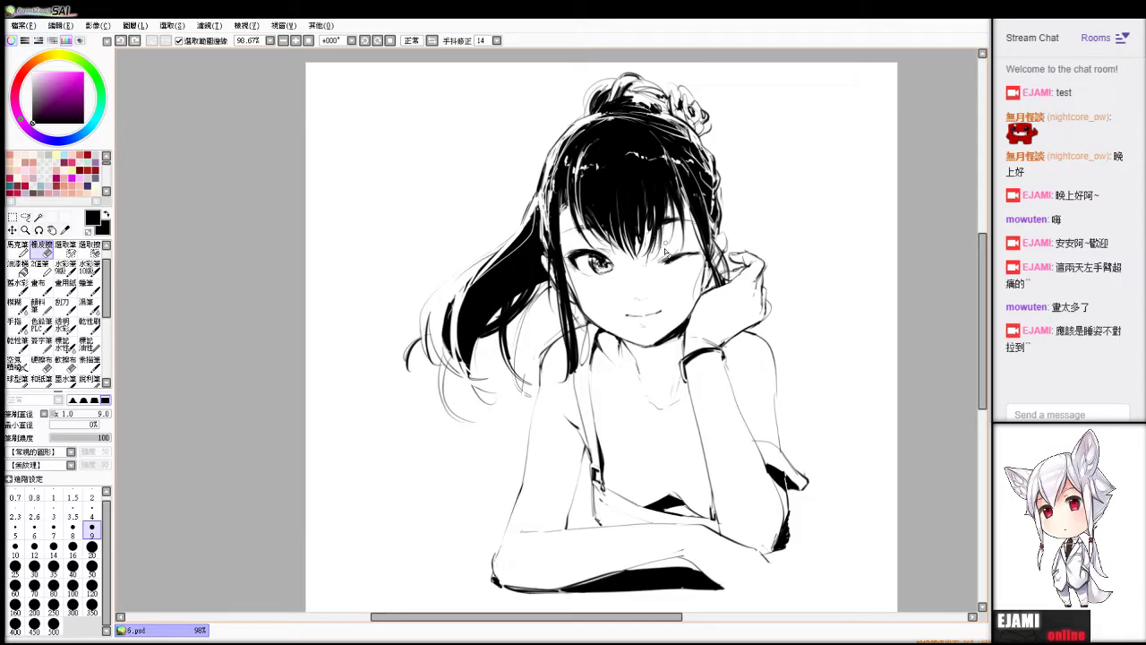
{"action": "key", "text": "v"}
{"action": "left_click_drag", "start_coordinate": [653, 230], "coordinate": [644, 250]}
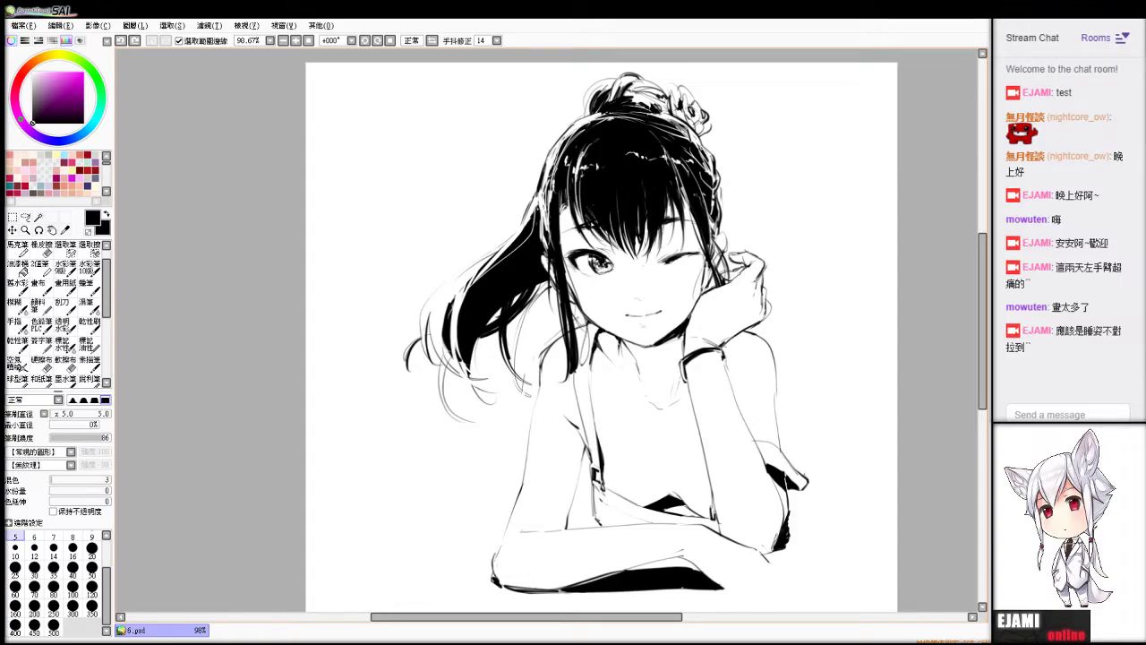
Touch up the jawline near the supporting hand and rework the fringe strand above the winking eye.
{"action": "left_click_drag", "start_coordinate": [684, 321], "coordinate": [663, 342]}
{"action": "key", "text": "e"}
{"action": "key", "text": "ctrl+z"}
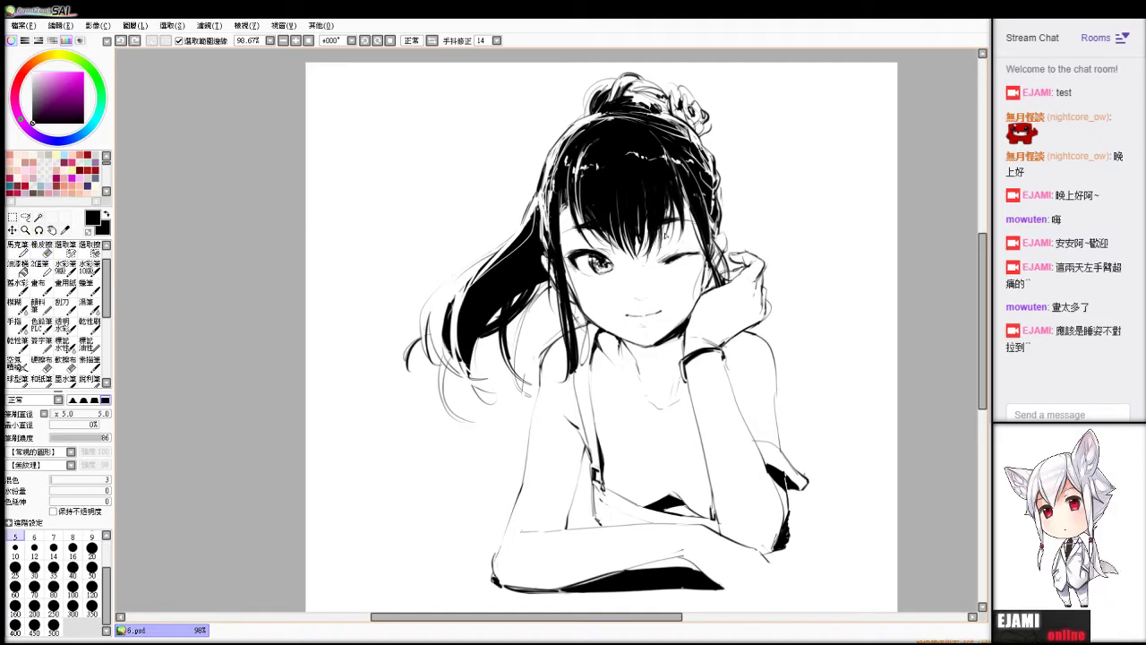
{"action": "key", "text": "ctrl+z"}
{"action": "left_click_drag", "start_coordinate": [672, 191], "coordinate": [668, 221]}
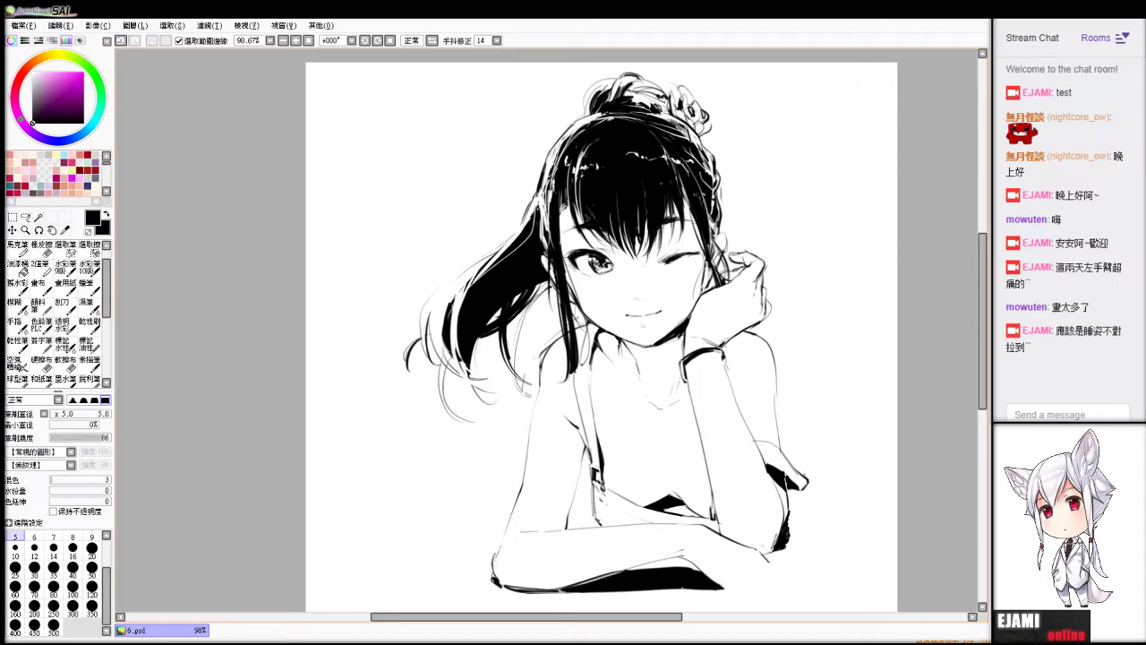
{"action": "left_click_drag", "start_coordinate": [671, 197], "coordinate": [674, 245]}
{"action": "key", "text": "ctrl+z"}
Touch up the open eye's iris and refine the winking eye's inner lash line with brush and eraser.
{"action": "key", "text": "e"}
{"action": "left_click_drag", "start_coordinate": [602, 254], "coordinate": [607, 262]}
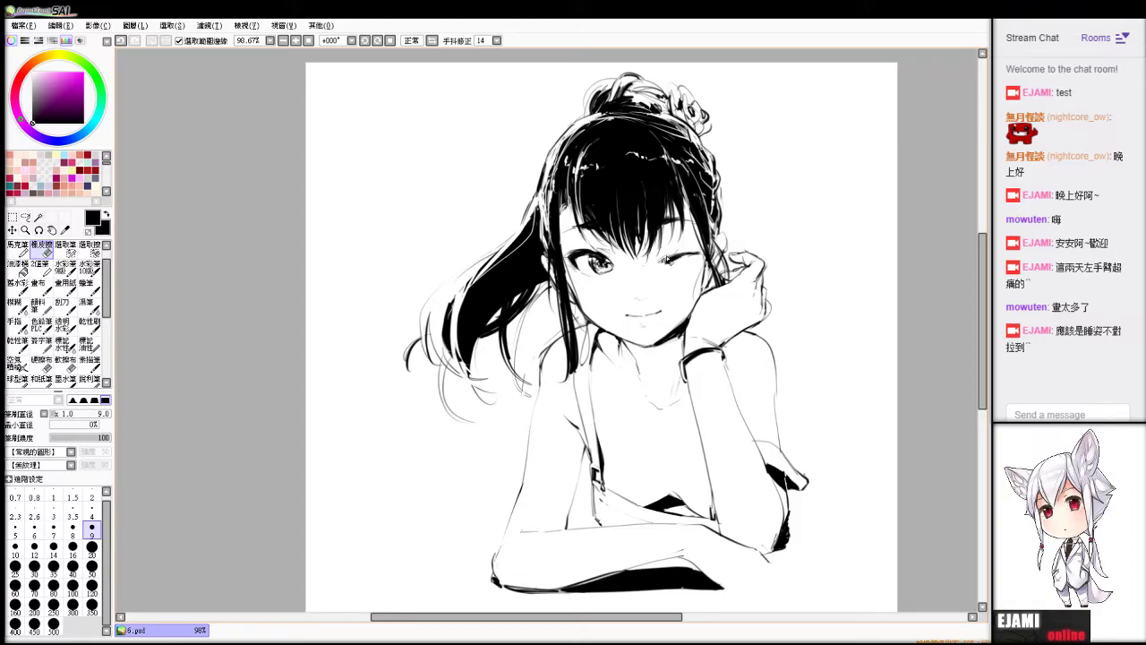
{"action": "key", "text": "b"}
{"action": "key", "text": "e"}
{"action": "key", "text": "b"}
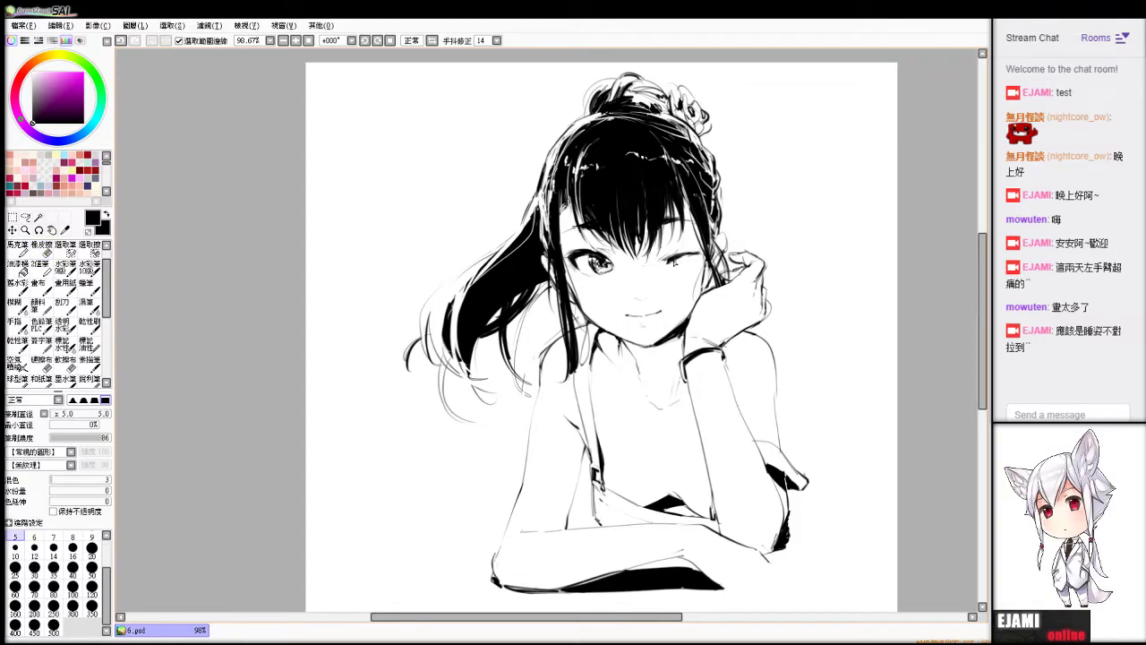
{"action": "key", "text": "e"}
{"action": "key", "text": "e"}
{"action": "key", "text": "e"}
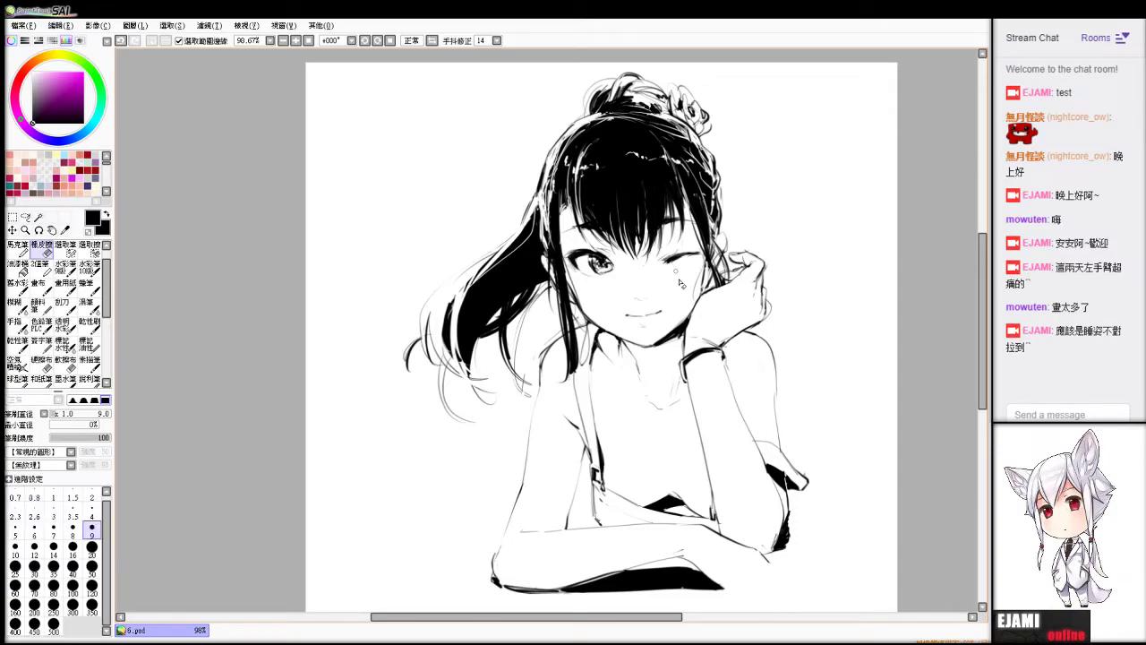
Redraw the long black side lock beside the open eye, running it from the temple down past the jaw.
{"action": "key", "text": "e"}
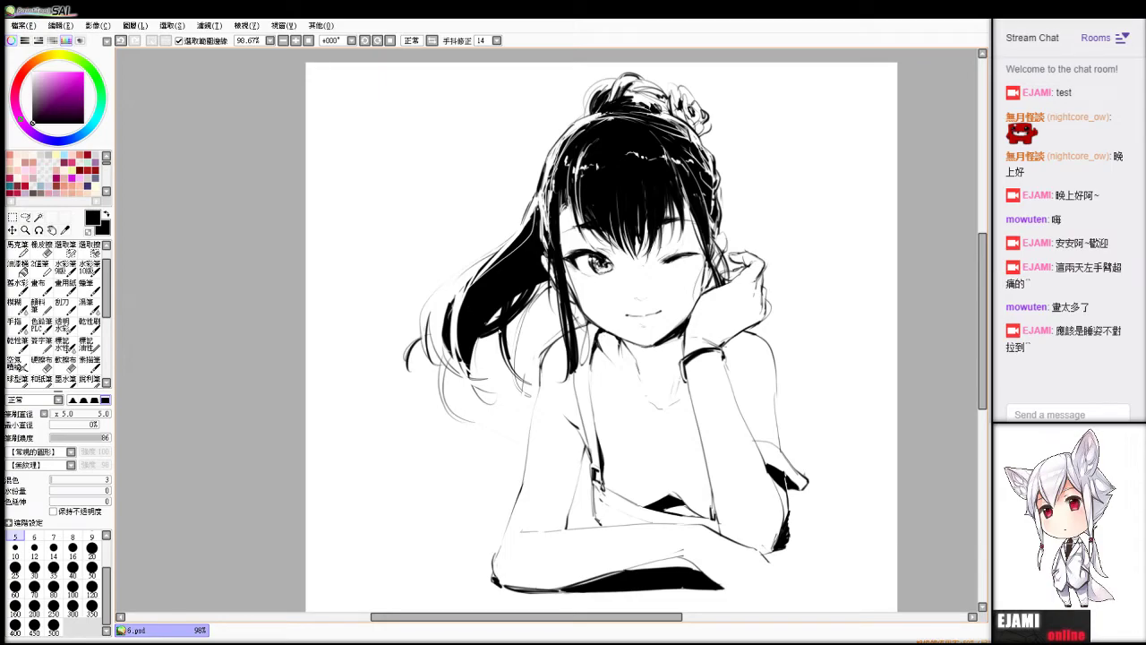
{"action": "key", "text": "e"}
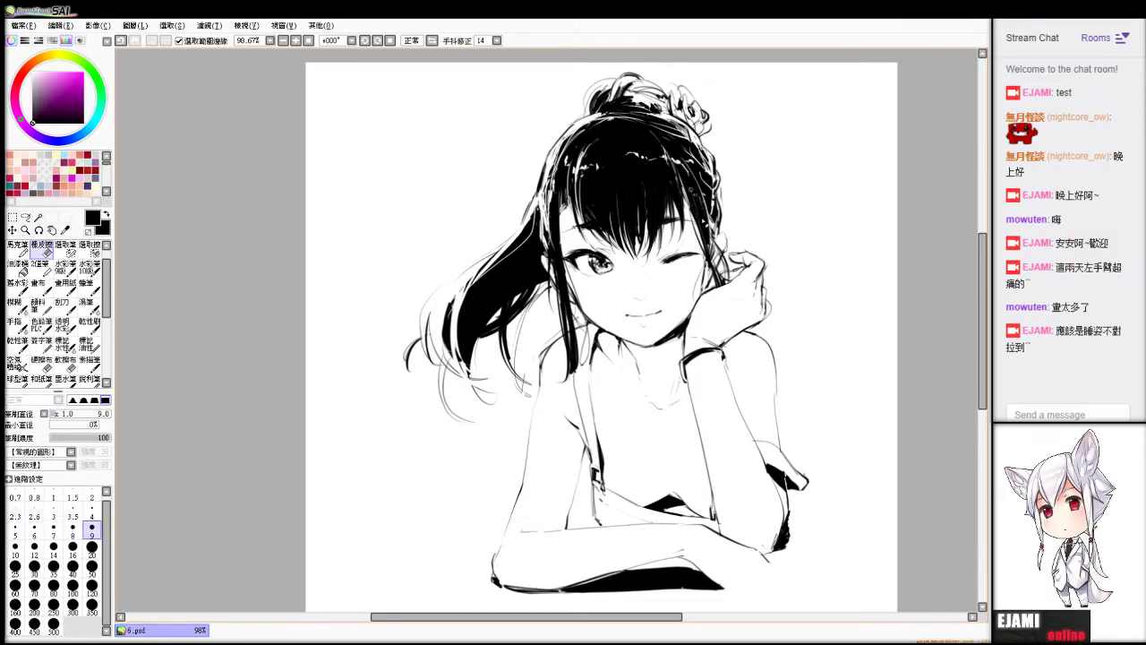
{"action": "key", "text": "b"}
{"action": "left_click_drag", "start_coordinate": [561, 194], "coordinate": [566, 273]}
{"action": "left_click_drag", "start_coordinate": [565, 229], "coordinate": [567, 266]}
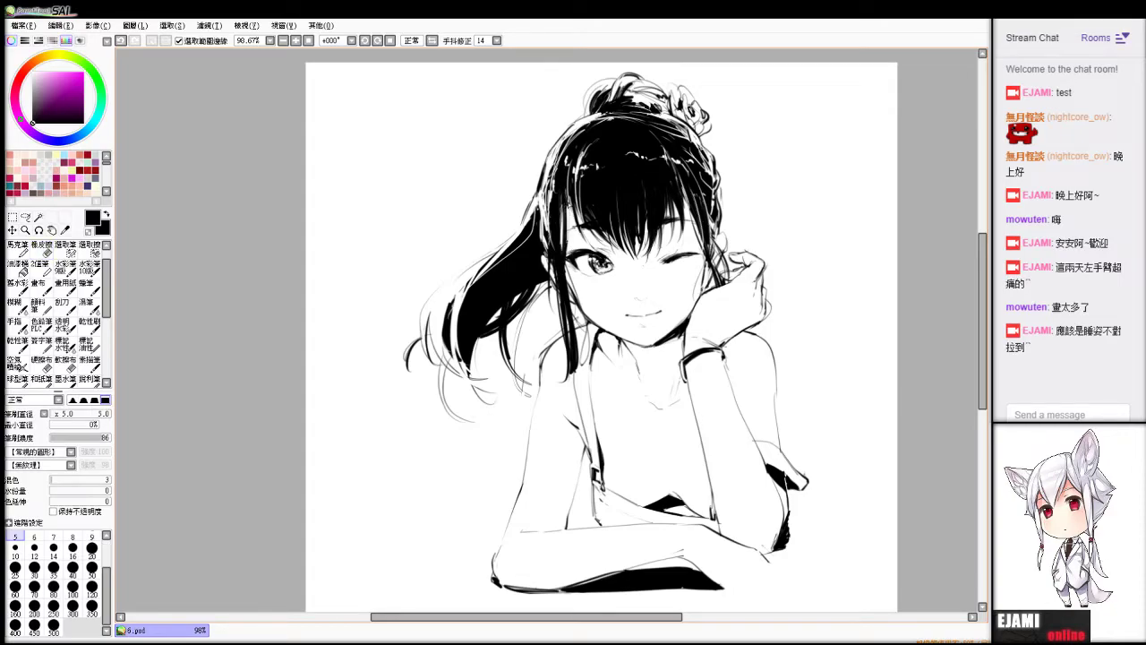
{"action": "key", "text": "ctrl+z"}
{"action": "left_click_drag", "start_coordinate": [563, 193], "coordinate": [561, 247]}
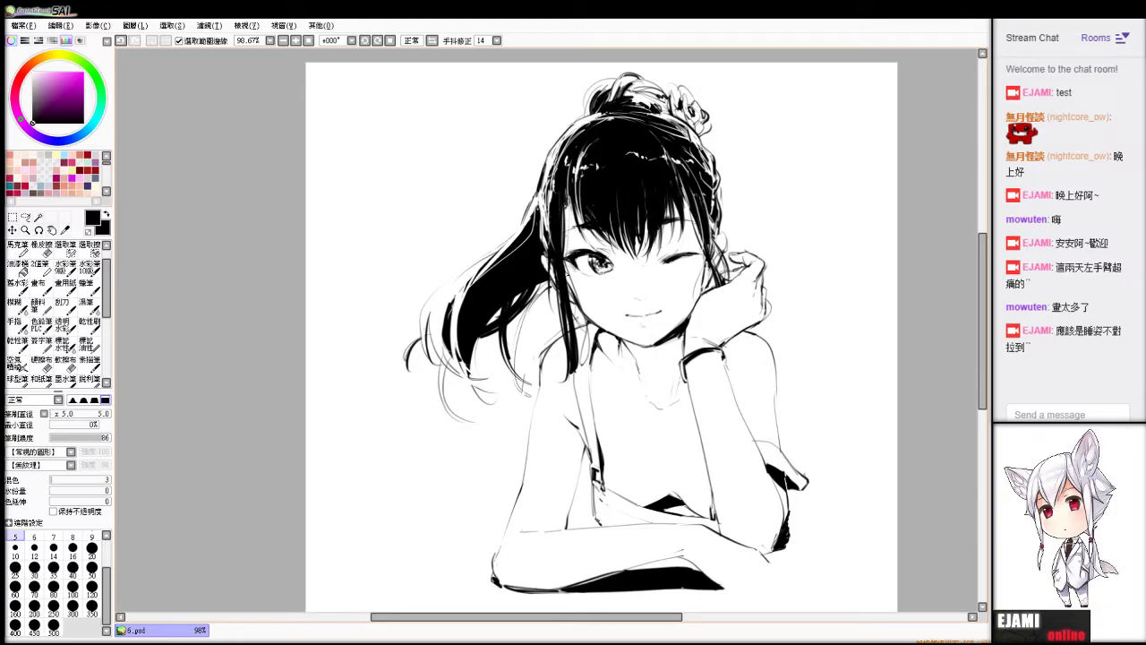
{"action": "left_click_drag", "start_coordinate": [563, 206], "coordinate": [576, 350]}
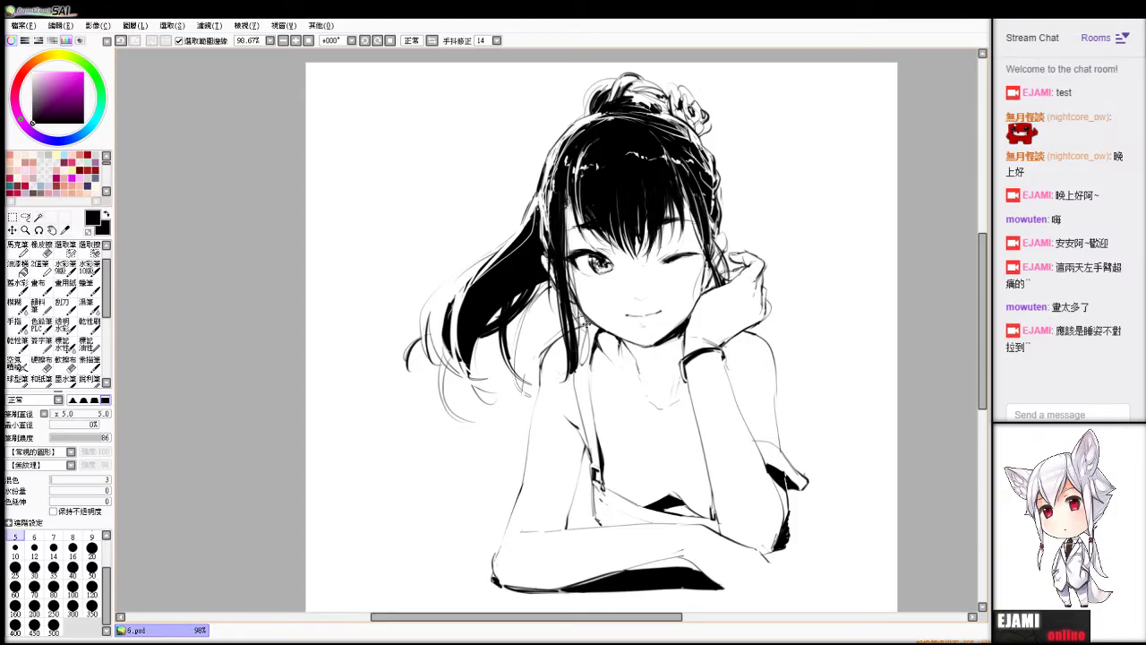
{"action": "left_click_drag", "start_coordinate": [568, 260], "coordinate": [586, 362]}
{"action": "key", "text": "ctrl+z"}
{"action": "left_click_drag", "start_coordinate": [556, 290], "coordinate": [568, 337]}
{"action": "key", "text": "ctrl+z"}
{"action": "key", "text": "e"}
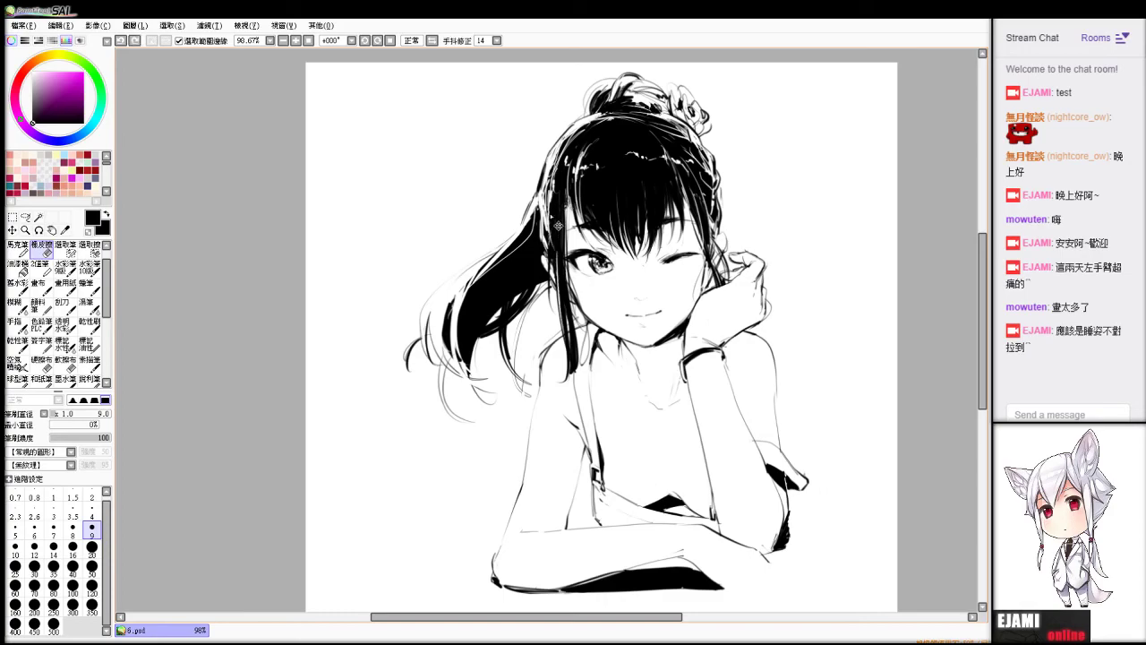
{"action": "left_click_drag", "start_coordinate": [561, 190], "coordinate": [554, 288]}
{"action": "key", "text": "ctrl+z"}
Thin the side lock beside the winking eye with the eraser and repaint its lower strands toward the supporting hand.
{"action": "left_click_drag", "start_coordinate": [695, 176], "coordinate": [713, 278]}
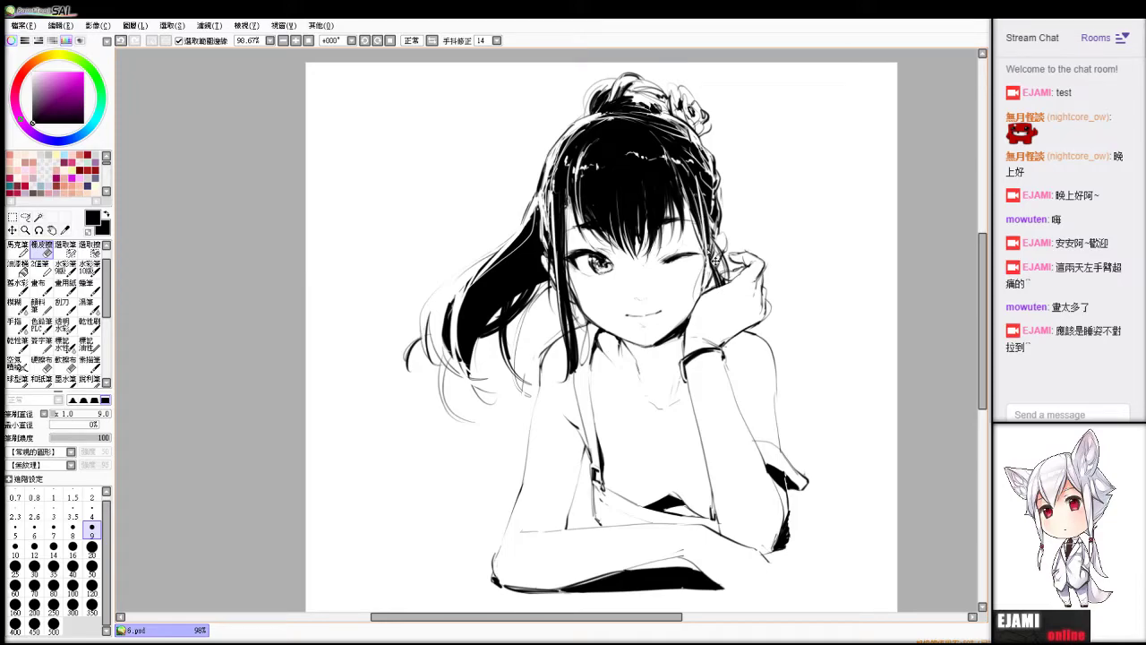
{"action": "key", "text": "b"}
{"action": "left_click_drag", "start_coordinate": [710, 245], "coordinate": [719, 290]}
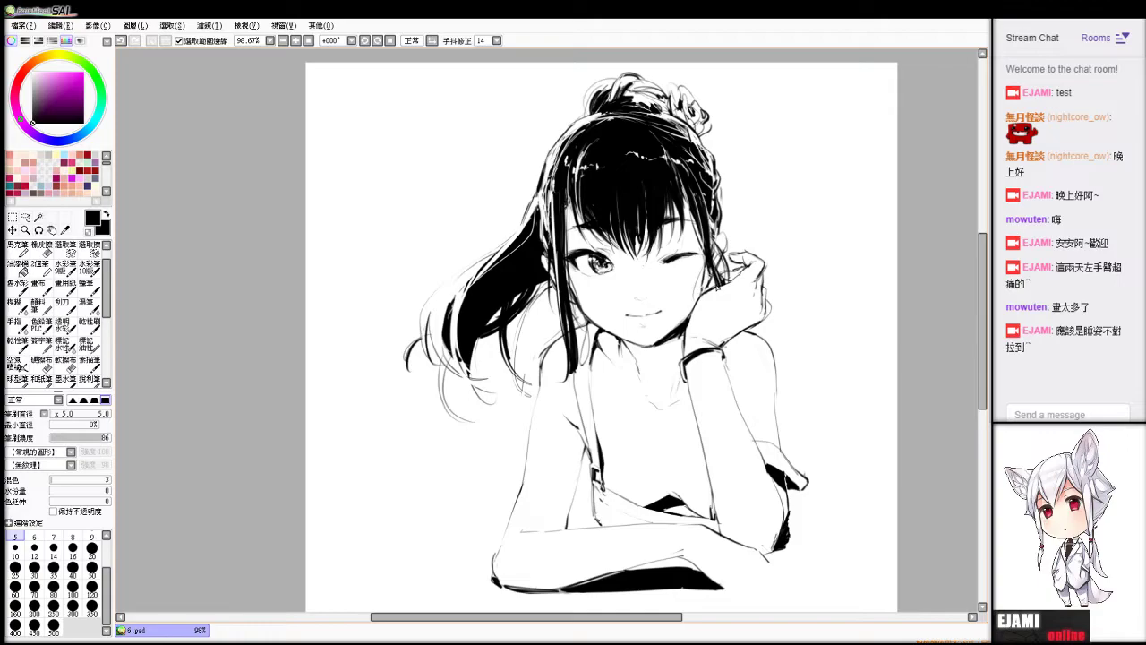
{"action": "key", "text": "e"}
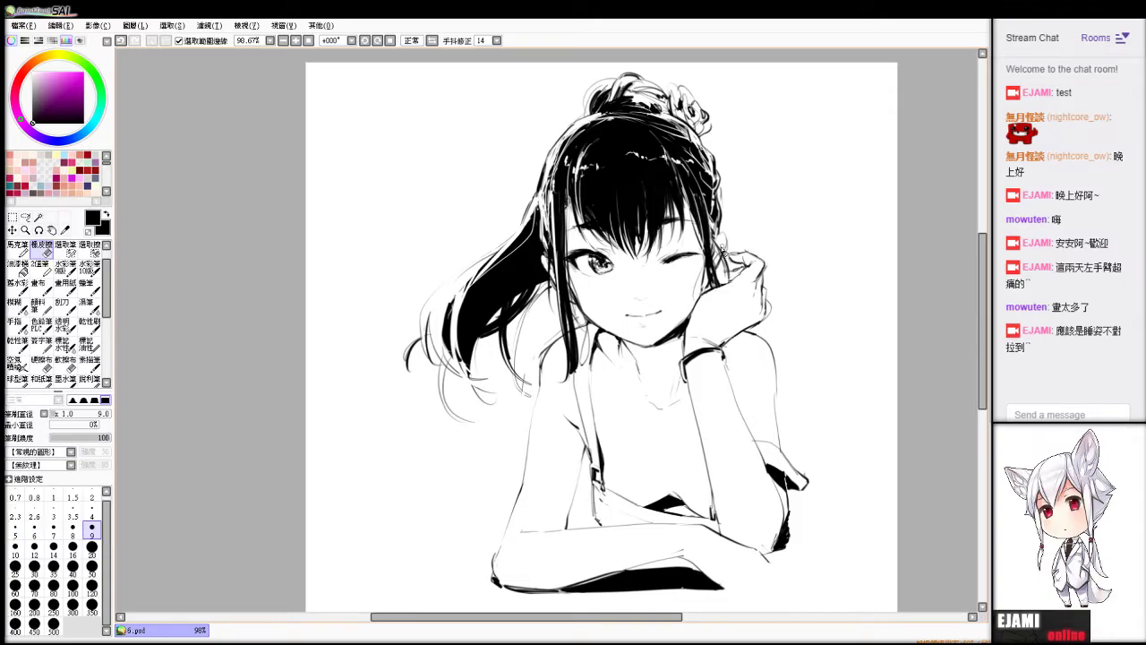
Erase stray lines around the ear next to the supporting hand and redraw the hair edge there.
{"action": "key", "text": "n"}
{"action": "key", "text": "ctrl+z"}
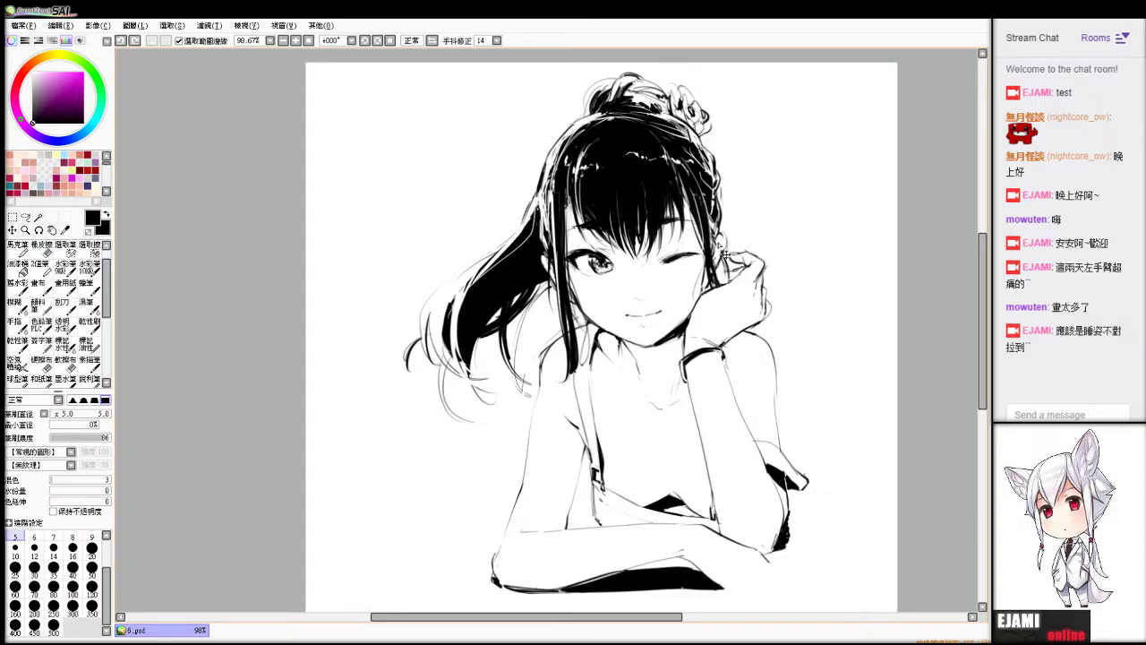
{"action": "key", "text": "e"}
{"action": "left_click_drag", "start_coordinate": [714, 247], "coordinate": [721, 260]}
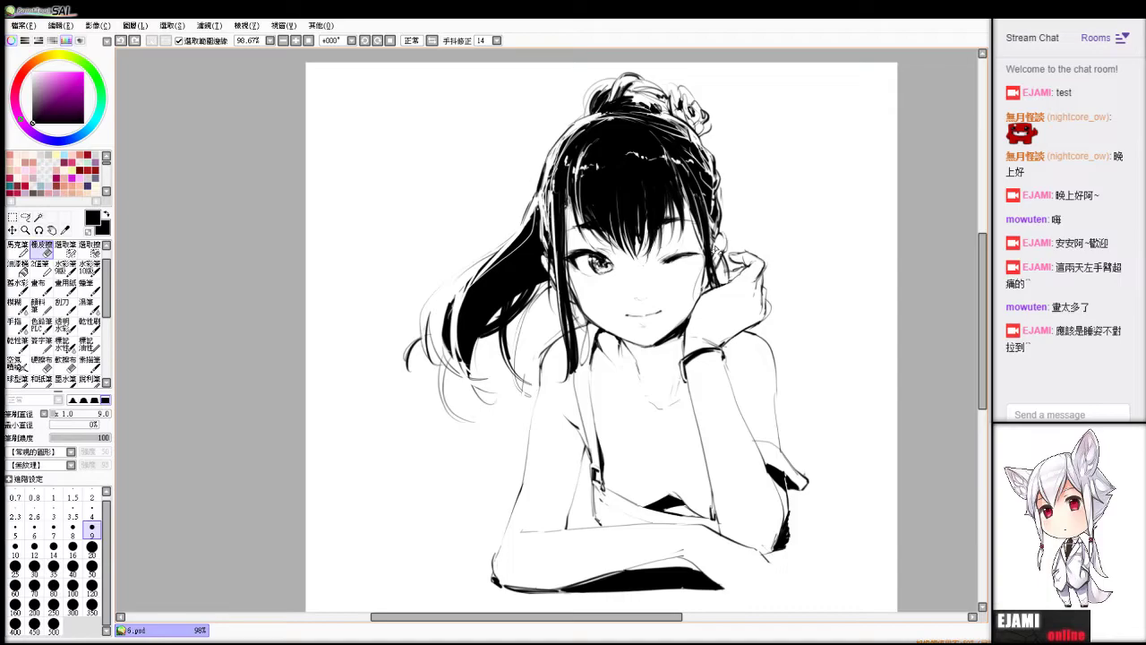
{"action": "key", "text": "v"}
{"action": "left_click_drag", "start_coordinate": [722, 234], "coordinate": [728, 248]}
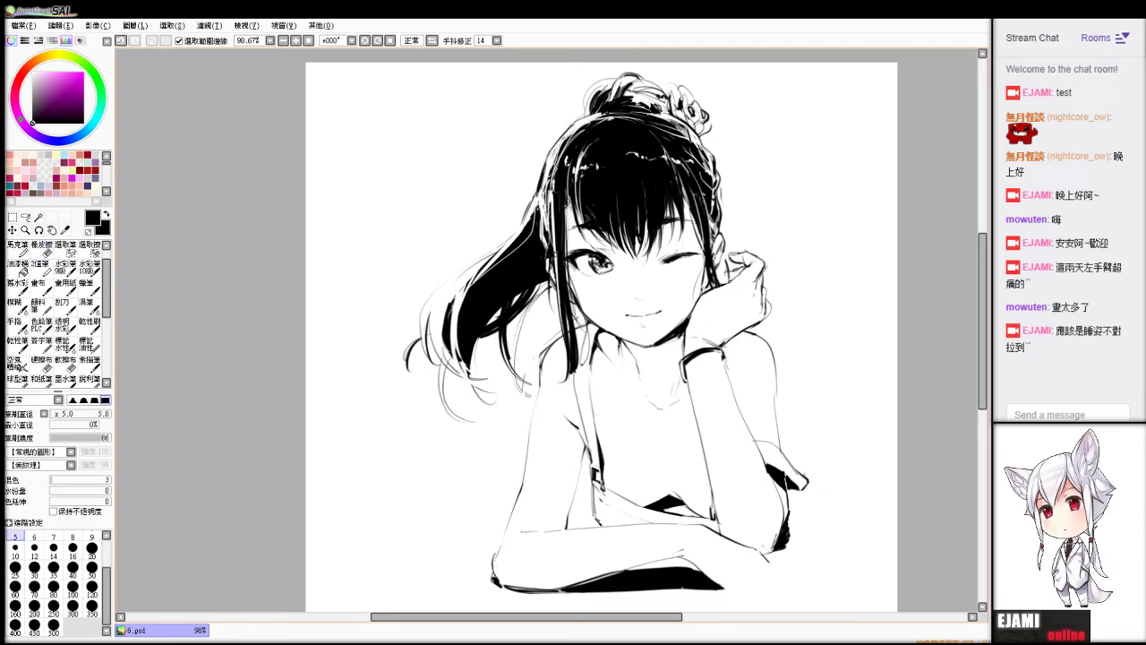
Paint extra black strands along the outer edge of the side lock by the open eye, from temple to jaw.
{"action": "mouse_move", "coordinate": [553, 261]}
{"action": "left_mouse_down"}
{"action": "mouse_move", "coordinate": [556, 320]}
{"action": "mouse_move", "coordinate": [554, 301]}
{"action": "left_mouse_up"}
{"action": "key", "text": "e"}
{"action": "key", "text": "e"}
{"action": "key", "text": "ctrl+z"}
{"action": "left_click_drag", "start_coordinate": [551, 262], "coordinate": [557, 319]}
{"action": "left_click_drag", "start_coordinate": [542, 228], "coordinate": [548, 250]}
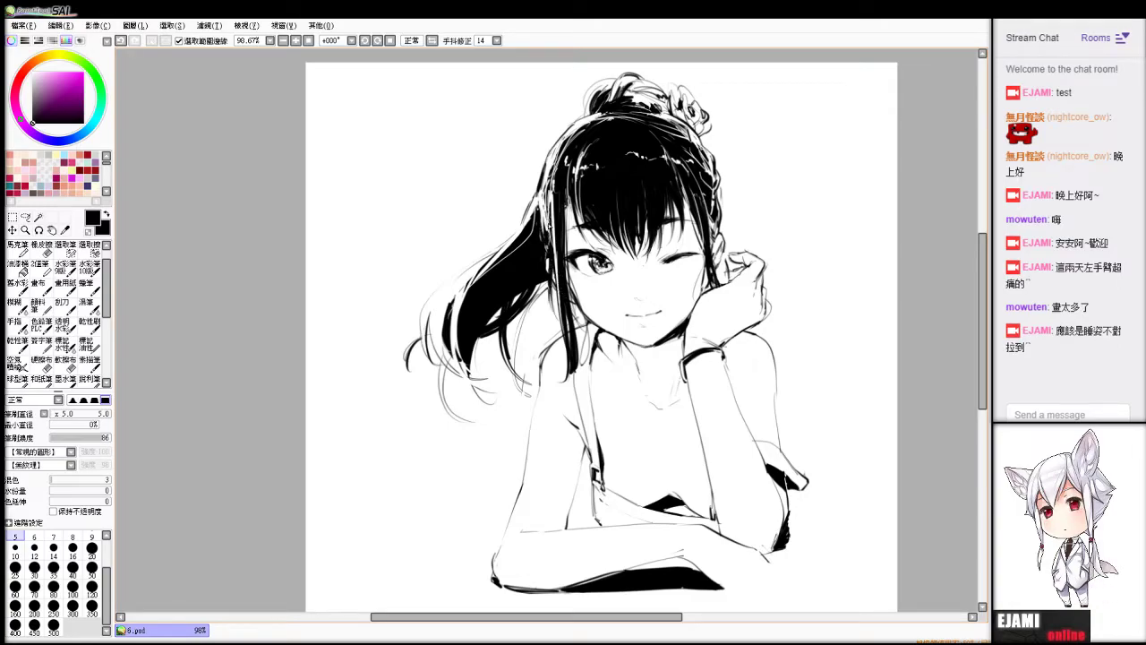
{"action": "left_click_drag", "start_coordinate": [544, 198], "coordinate": [543, 241]}
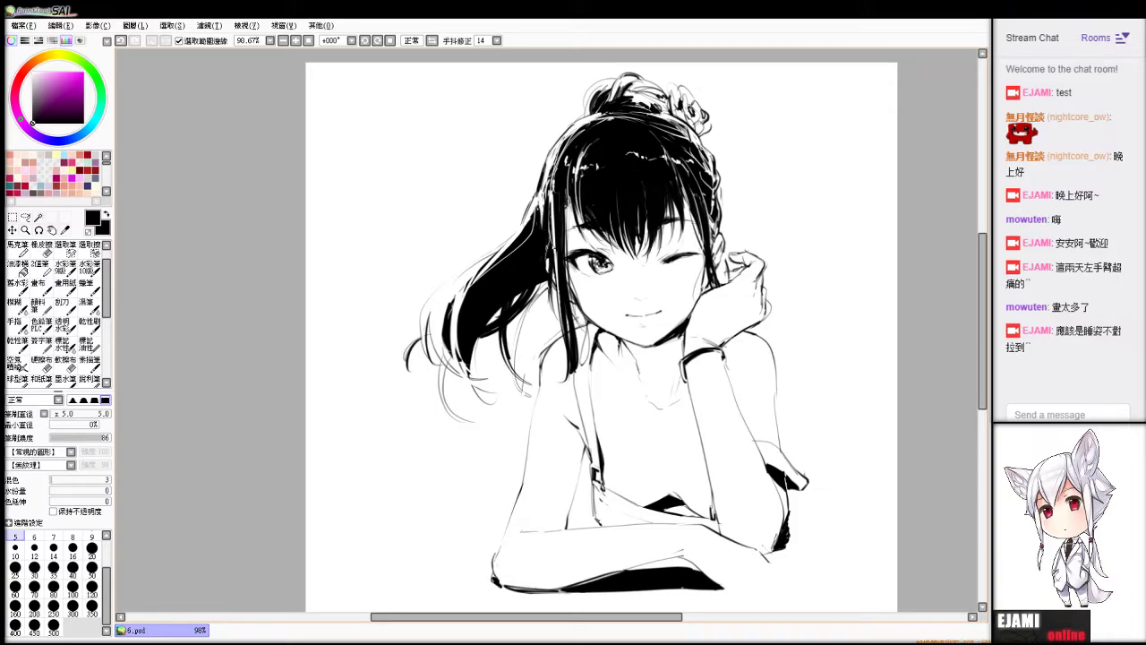
{"action": "left_click_drag", "start_coordinate": [579, 324], "coordinate": [584, 335]}
Sketch the outline of the resting hand at the end of the folded forearm, undoing misplaced strokes.
{"action": "left_click_drag", "start_coordinate": [704, 571], "coordinate": [764, 586]}
{"action": "key", "text": "ctrl+z"}
{"action": "key", "text": "ctrl+z"}
{"action": "mouse_move", "coordinate": [697, 568]}
{"action": "left_mouse_down"}
{"action": "mouse_move", "coordinate": [814, 585]}
{"action": "mouse_move", "coordinate": [794, 573]}
{"action": "mouse_move", "coordinate": [759, 588]}
{"action": "left_mouse_up"}
{"action": "key", "text": "ctrl+z"}
{"action": "key", "text": "ctrl+z"}
{"action": "key", "text": "ctrl+z"}
{"action": "key", "text": "ctrl+z"}
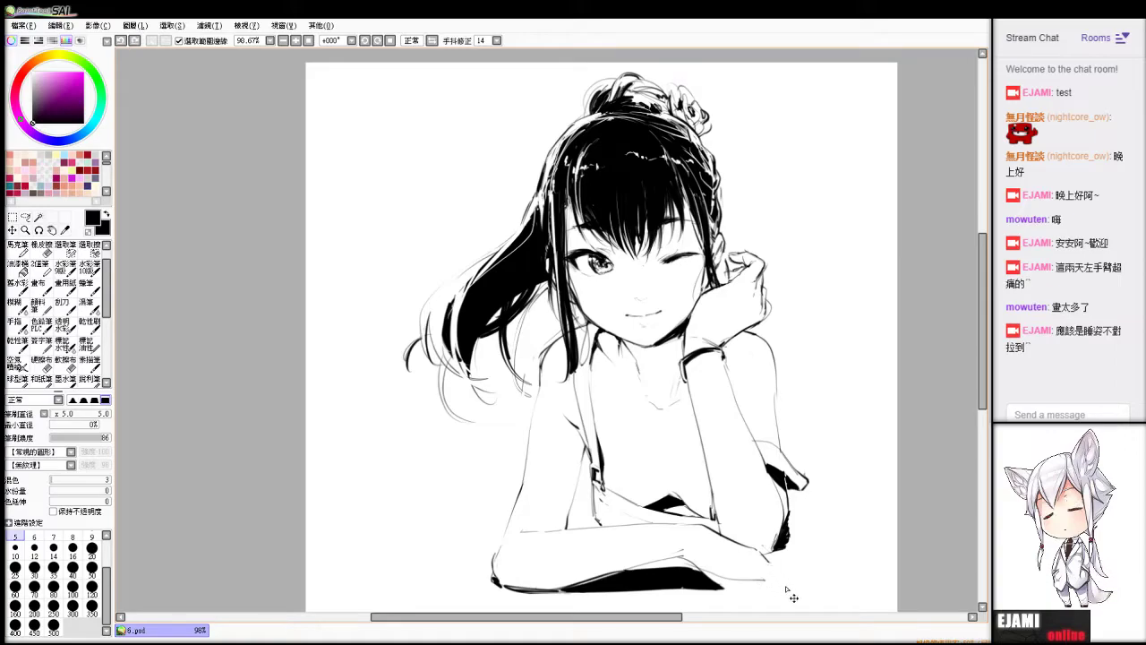
{"action": "mouse_move", "coordinate": [767, 559]}
{"action": "left_mouse_down"}
{"action": "mouse_move", "coordinate": [779, 580]}
{"action": "mouse_move", "coordinate": [749, 586]}
{"action": "left_mouse_up"}
{"action": "key", "text": "e"}
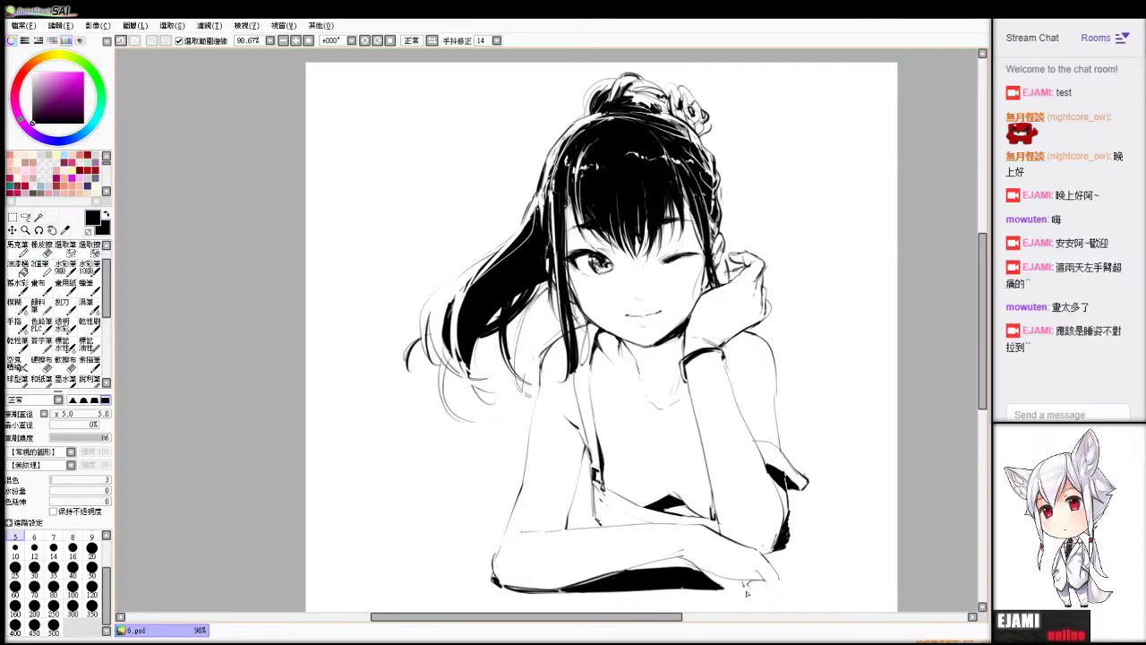
Draw the resting hand's curled fingers with brush and eraser, undoing strokes that miss the shape.
{"action": "left_click_drag", "start_coordinate": [746, 589], "coordinate": [780, 587]}
{"action": "key", "text": "ctrl+z"}
{"action": "key", "text": "ctrl+z"}
{"action": "key", "text": "ctrl+z"}
{"action": "mouse_move", "coordinate": [697, 561]}
{"action": "left_mouse_down"}
{"action": "mouse_move", "coordinate": [736, 587]}
{"action": "mouse_move", "coordinate": [755, 583]}
{"action": "mouse_move", "coordinate": [748, 595]}
{"action": "mouse_move", "coordinate": [736, 571]}
{"action": "mouse_move", "coordinate": [738, 587]}
{"action": "left_mouse_up"}
{"action": "key", "text": "ctrl+z"}
{"action": "key", "text": "ctrl+z"}
{"action": "key", "text": "e"}
{"action": "key", "text": "b"}
{"action": "key", "text": "ctrl+z"}
{"action": "key", "text": "e"}
{"action": "key", "text": "b"}
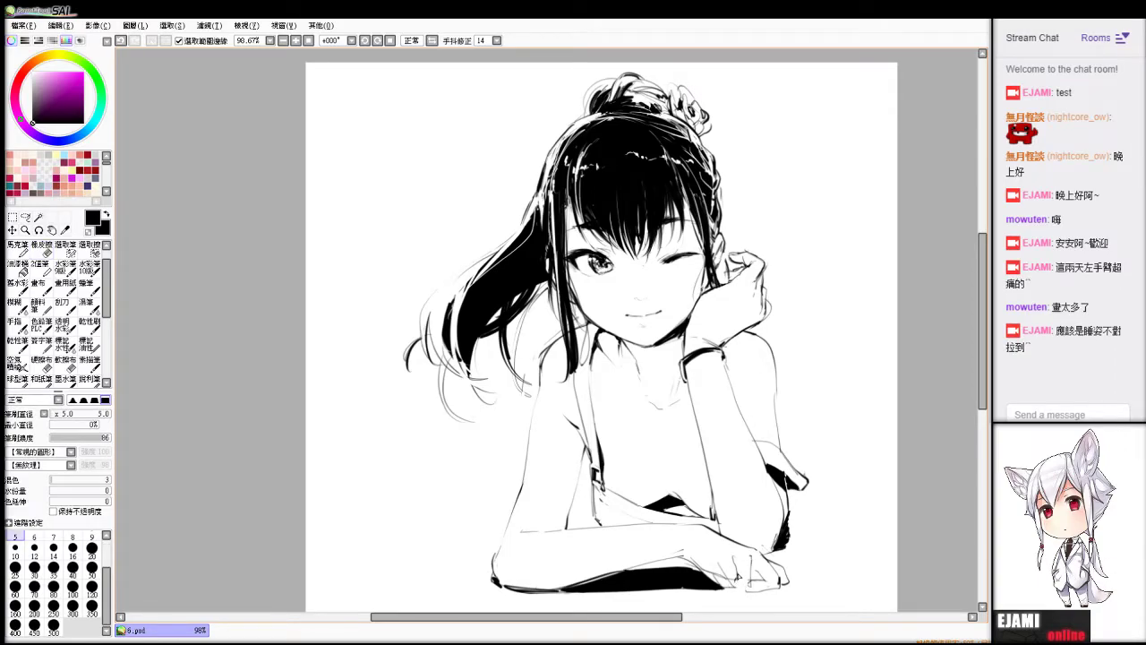
Rework the resting hand's finger nearest the black area under the forearm with brush and eraser.
{"action": "key", "text": "ctrl+z"}
{"action": "key", "text": "e"}
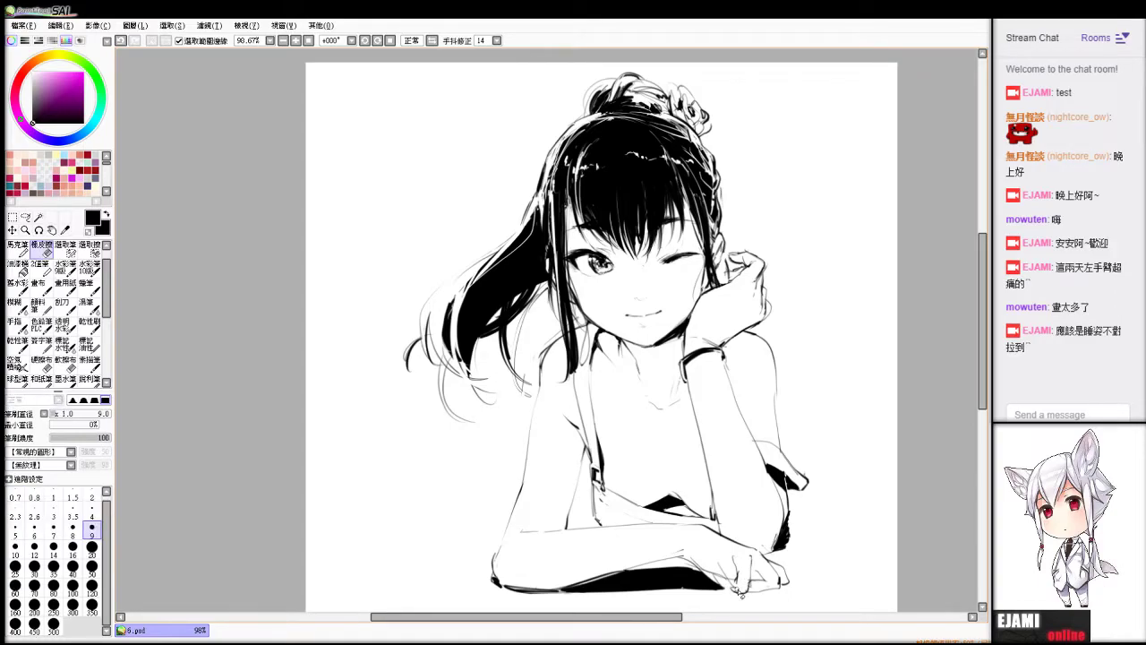
{"action": "key", "text": "b"}
{"action": "left_click_drag", "start_coordinate": [728, 570], "coordinate": [738, 585]}
{"action": "key", "text": "e"}
{"action": "key", "text": "b"}
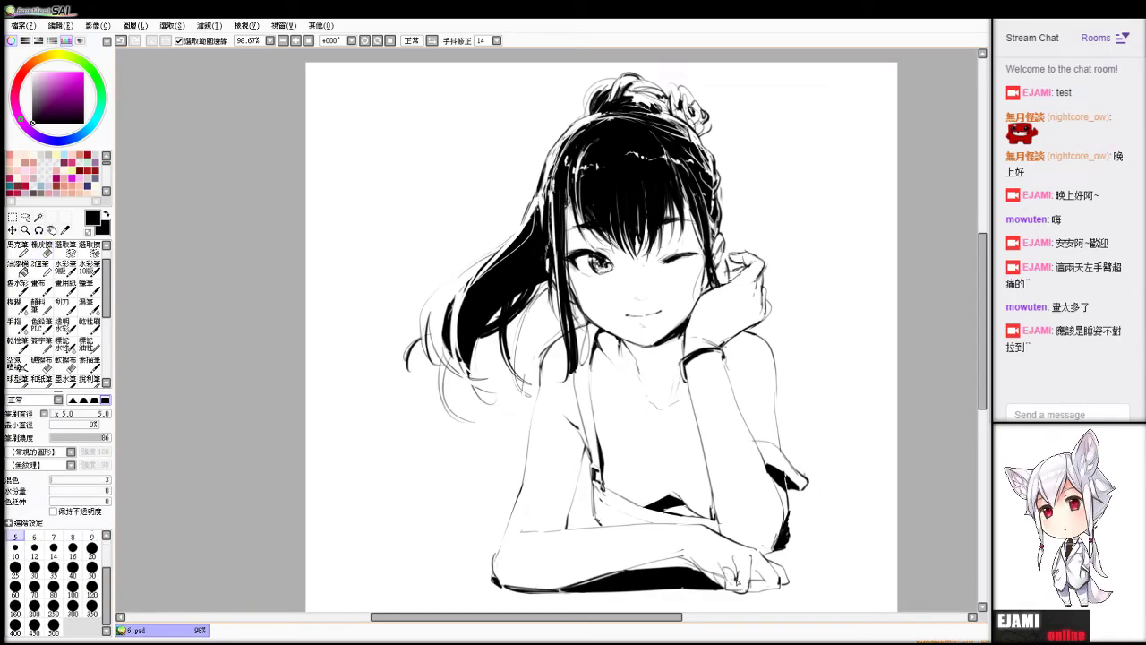
Define the outermost fingertip of the resting hand and tidy the end of the black area beside it.
{"action": "key", "text": "e"}
{"action": "key", "text": "b"}
{"action": "left_click_drag", "start_coordinate": [782, 572], "coordinate": [780, 587]}
{"action": "left_click_drag", "start_coordinate": [703, 572], "coordinate": [724, 591]}
{"action": "key", "text": "e"}
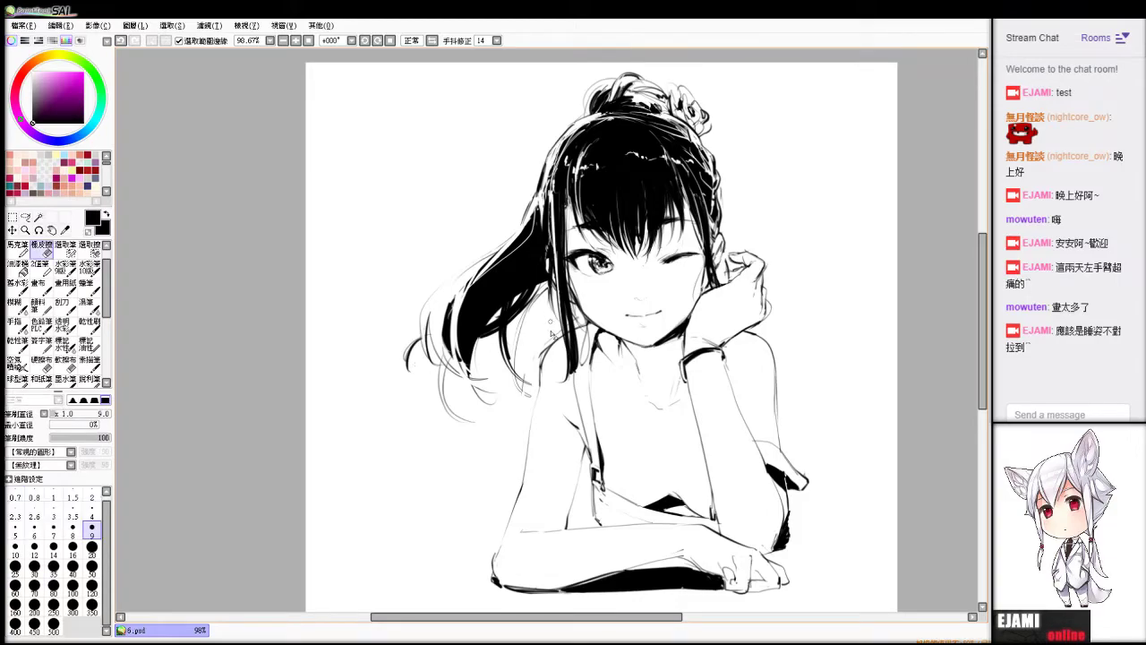
Redraw the cheek contour below the open eye where it meets the side lock.
{"action": "key", "text": "n"}
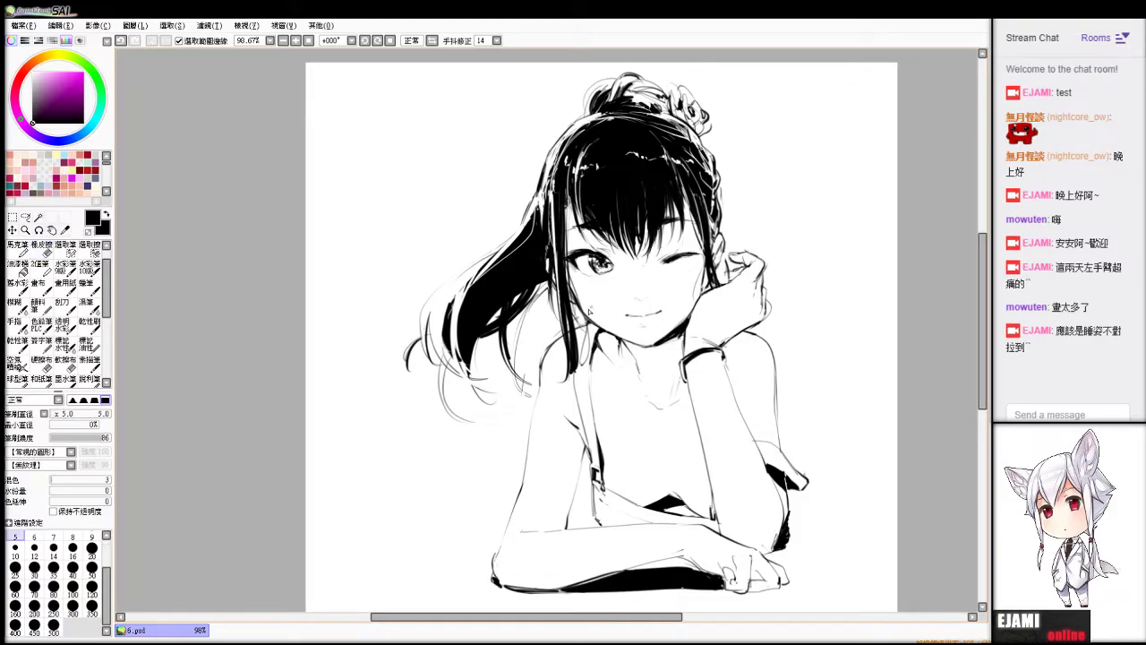
{"action": "mouse_move", "coordinate": [571, 303]}
{"action": "left_mouse_down"}
{"action": "mouse_move", "coordinate": [578, 323]}
{"action": "mouse_move", "coordinate": [575, 313]}
{"action": "left_mouse_up"}
{"action": "key", "text": "ctrl+z"}
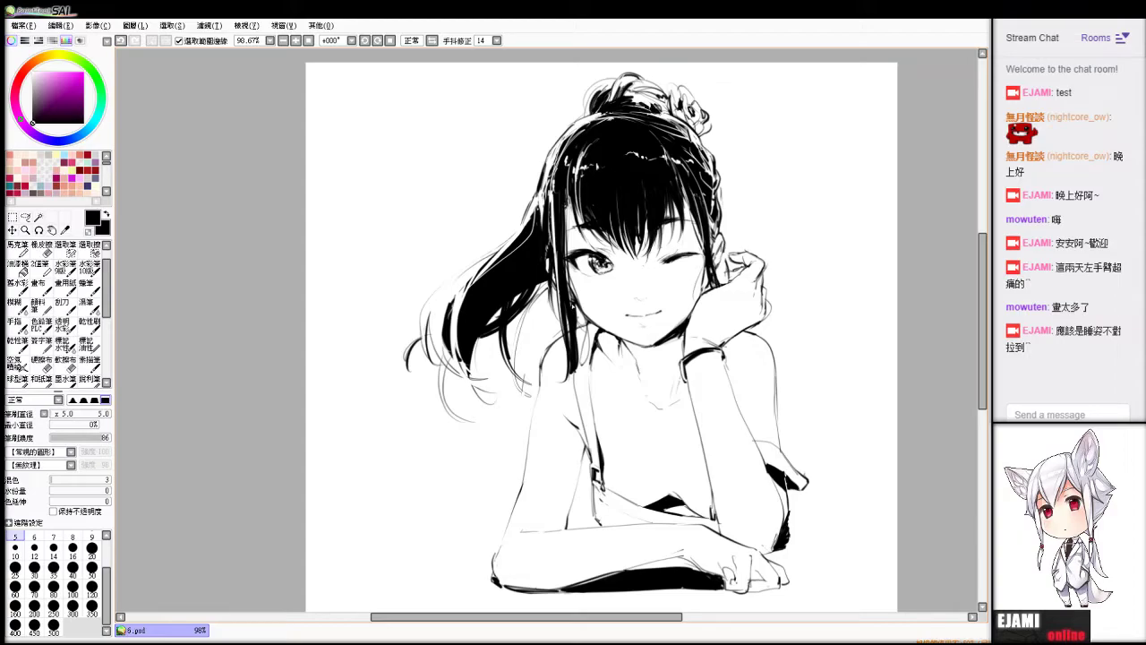
{"action": "mouse_move", "coordinate": [566, 259]}
{"action": "left_mouse_down"}
{"action": "mouse_move", "coordinate": [575, 308]}
{"action": "mouse_move", "coordinate": [577, 297]}
{"action": "left_mouse_up"}
{"action": "left_click_drag", "start_coordinate": [586, 314], "coordinate": [591, 319]}
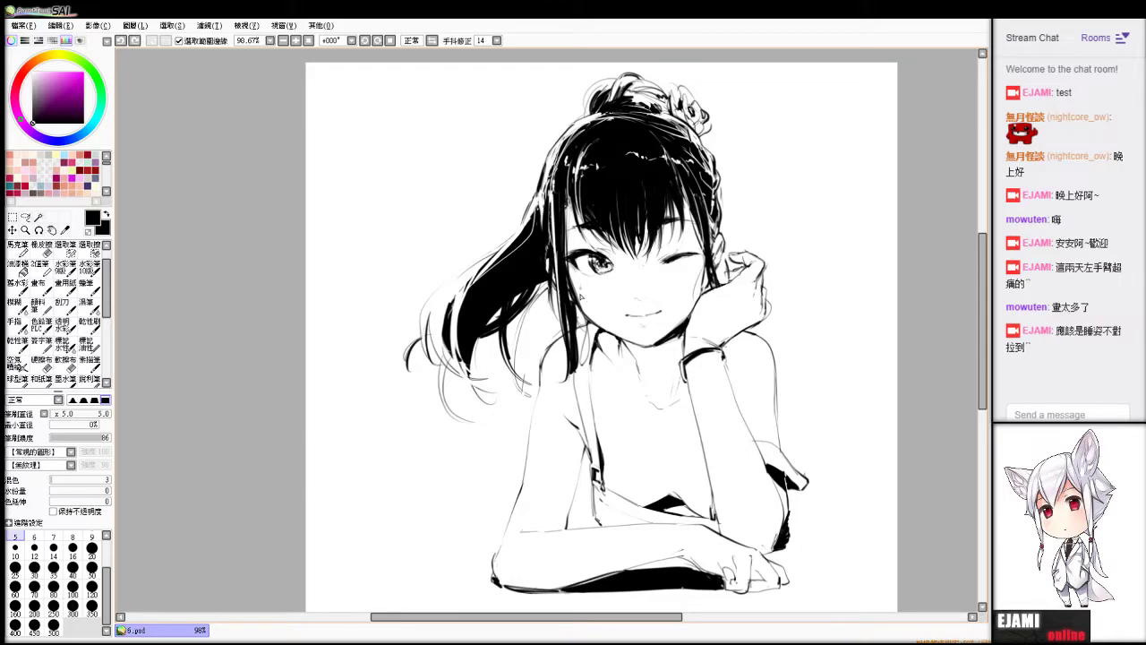
Clean up and redraw the cheek edge below the winking eye next to the supporting hand.
{"action": "key", "text": "e"}
{"action": "left_click_drag", "start_coordinate": [699, 292], "coordinate": [693, 305]}
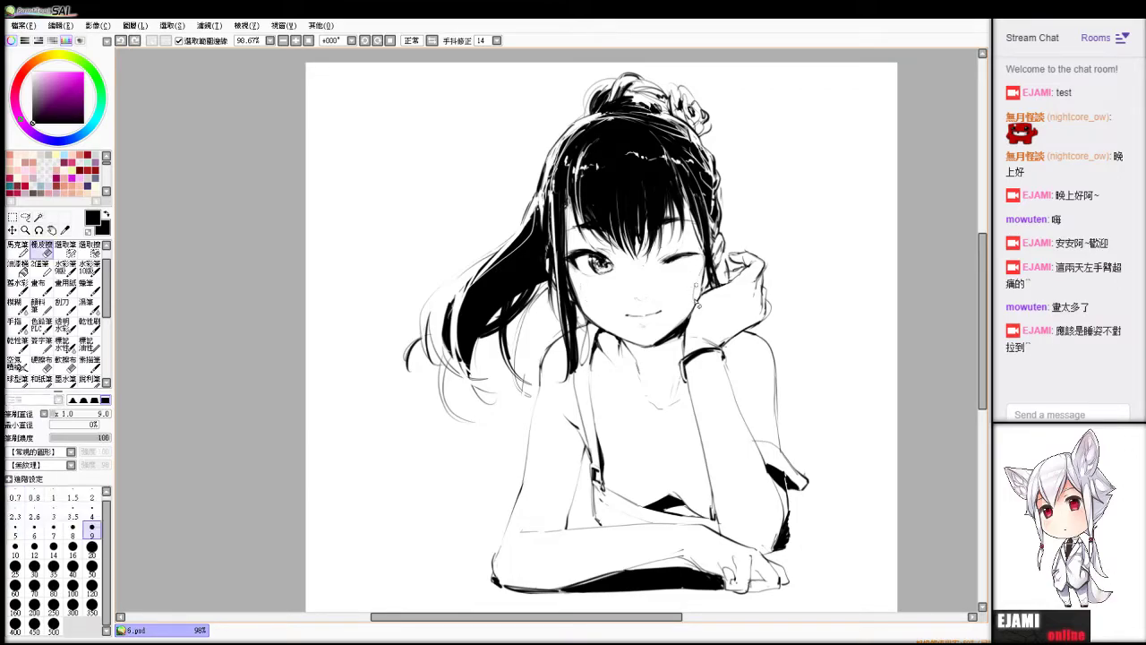
{"action": "key", "text": "n"}
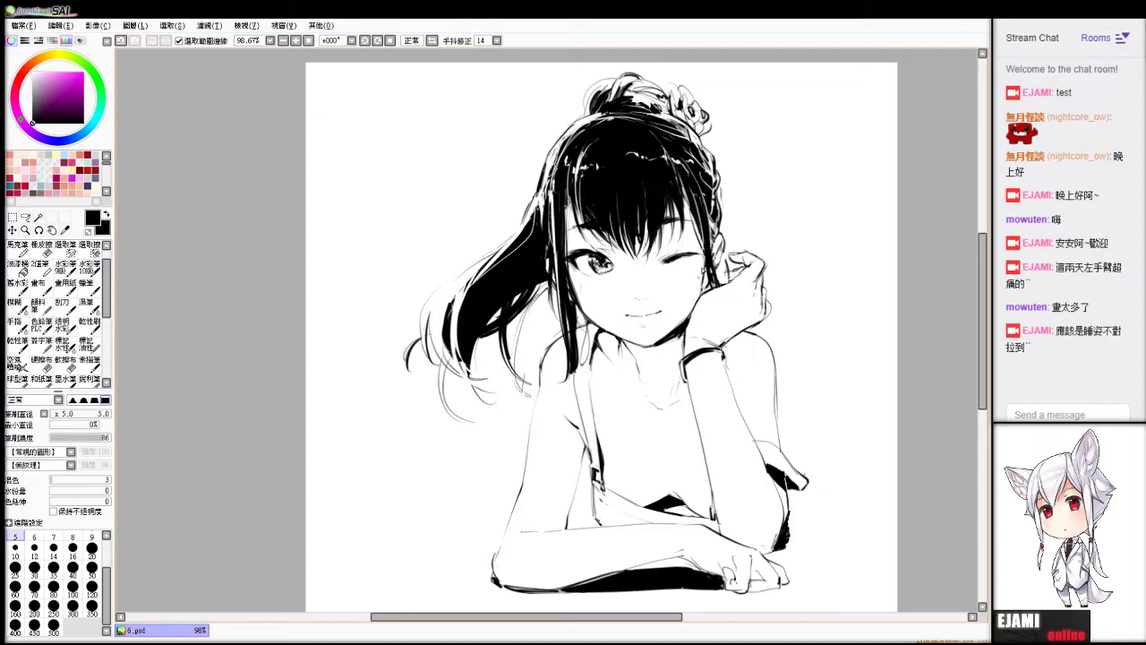
{"action": "key", "text": "e"}
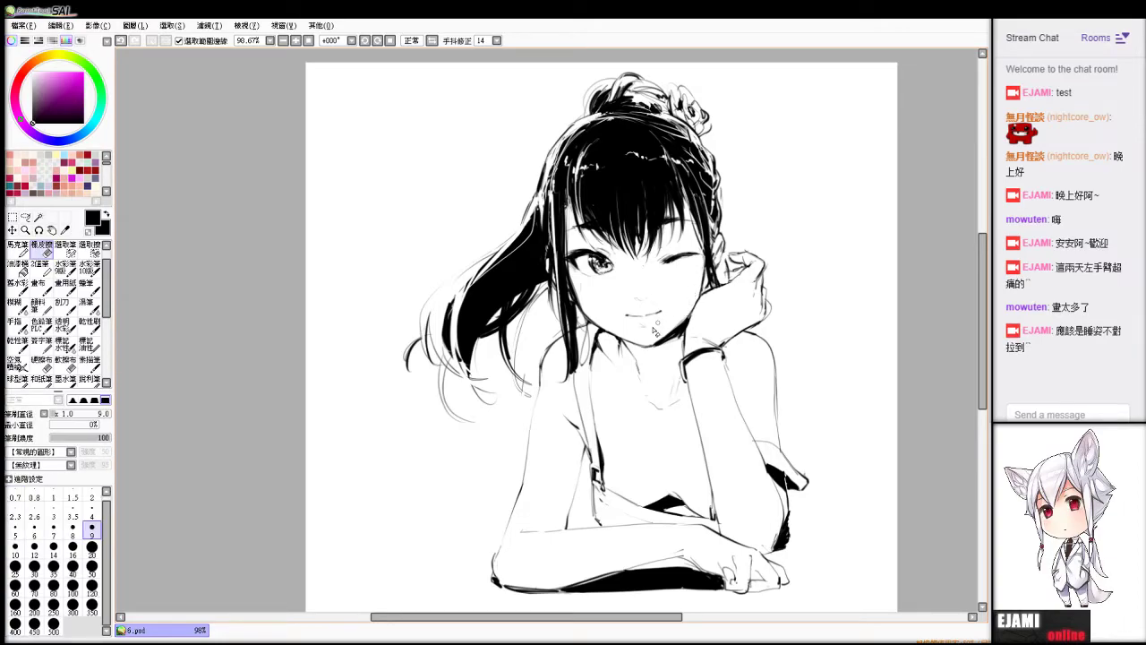
Add short, faint blush strokes on the cheeks below both eyes.
{"action": "key", "text": "c"}
{"action": "key", "text": "ctrl+z"}
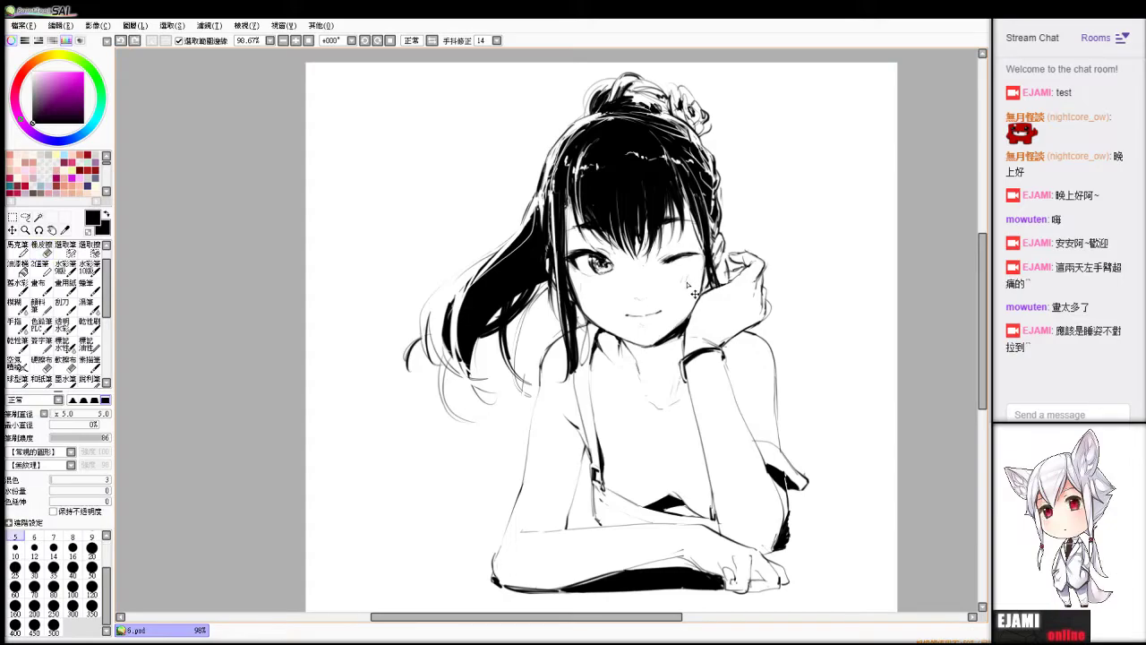
{"action": "left_click_drag", "start_coordinate": [585, 283], "coordinate": [591, 289]}
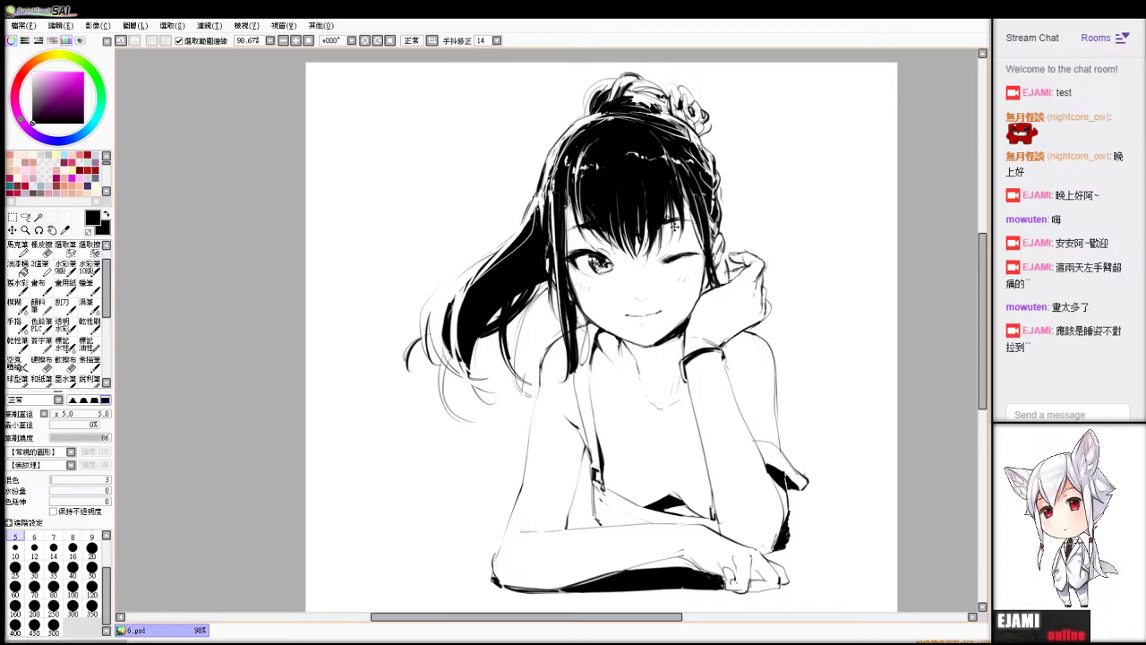
{"action": "key", "text": "e"}
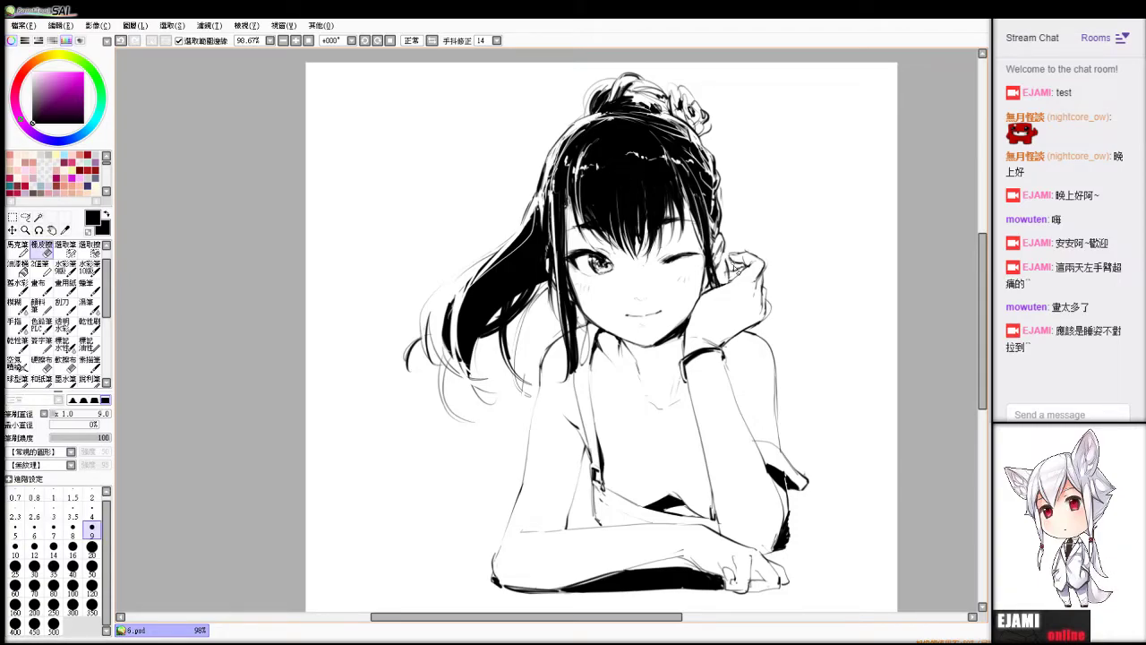
Extend the thin hair strand between the cheek and the supporting hand, trimming its edge with the eraser.
{"action": "key", "text": "b"}
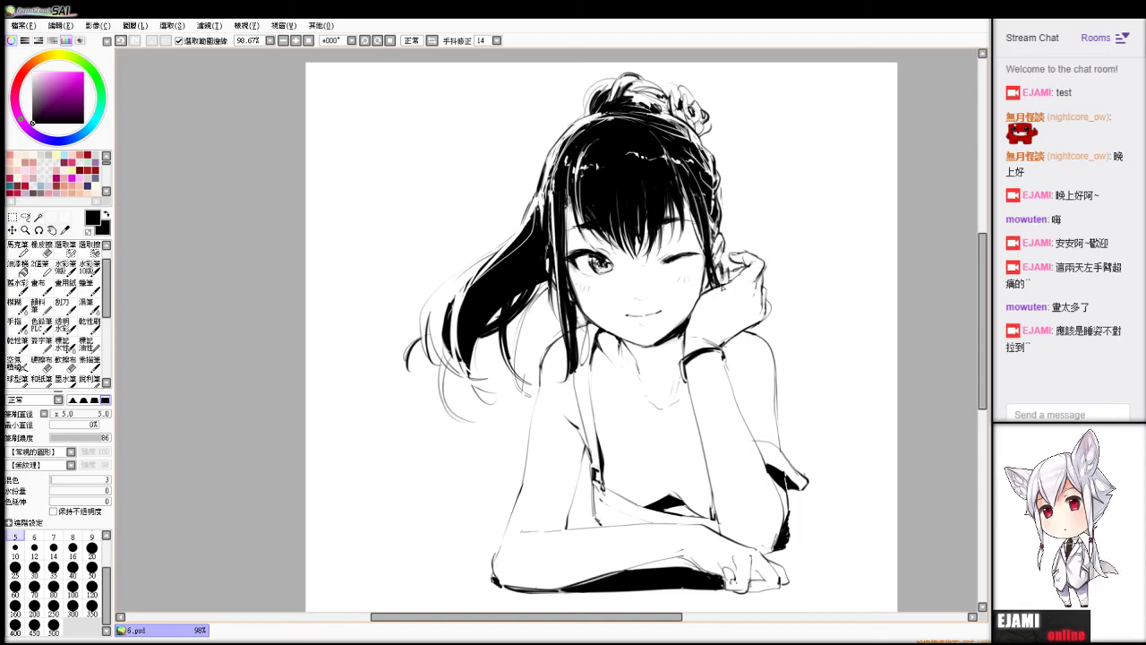
{"action": "left_click_drag", "start_coordinate": [710, 271], "coordinate": [704, 288]}
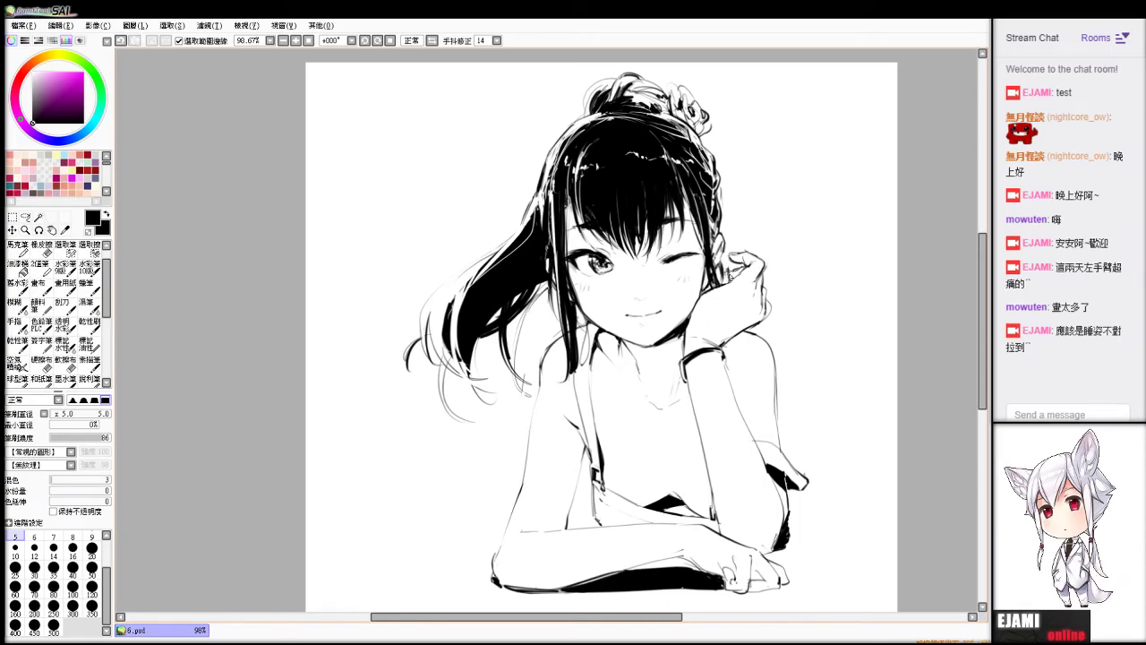
{"action": "key", "text": "e"}
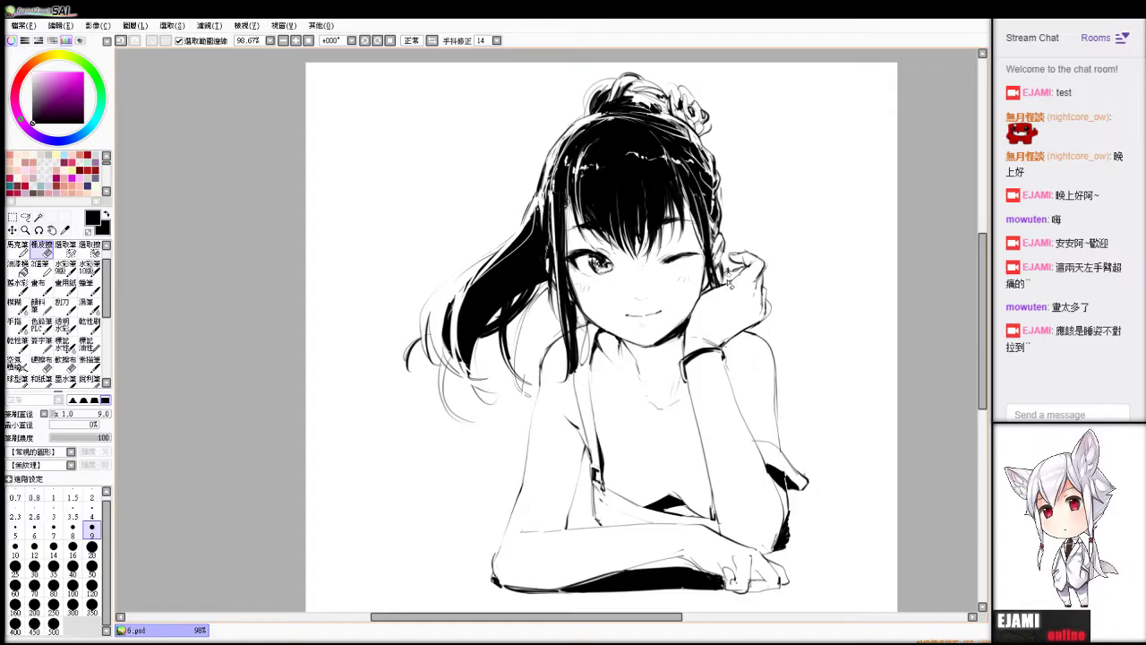
Touch up the knuckle and wrist lines of the resting hand with brush and eraser.
{"action": "key", "text": "b"}
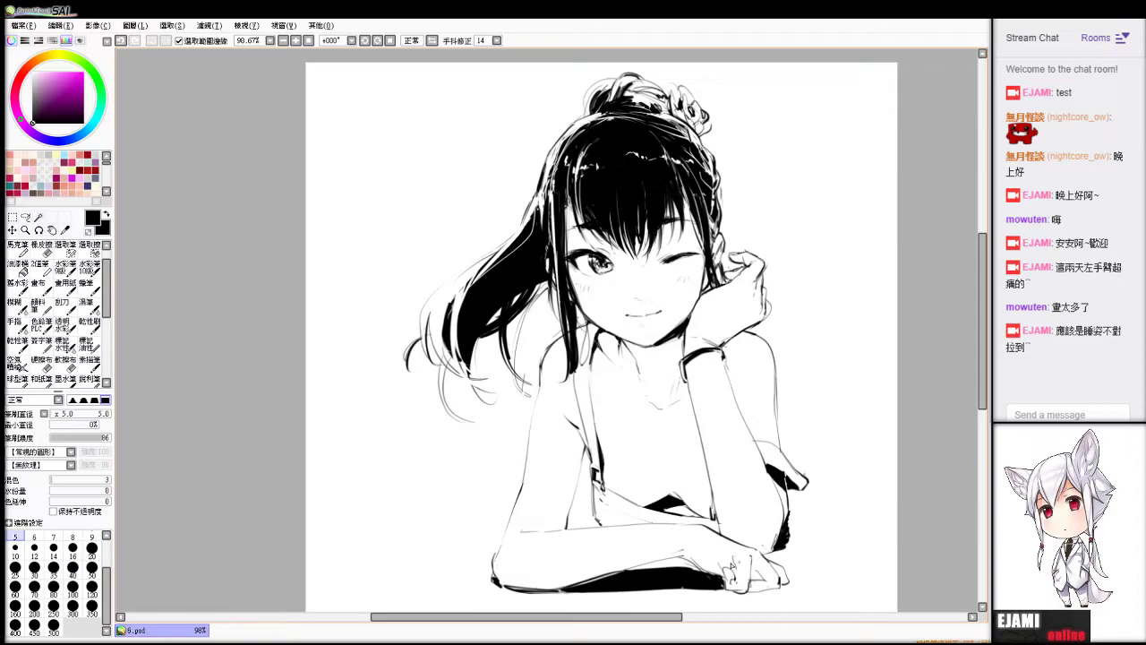
{"action": "key", "text": "e"}
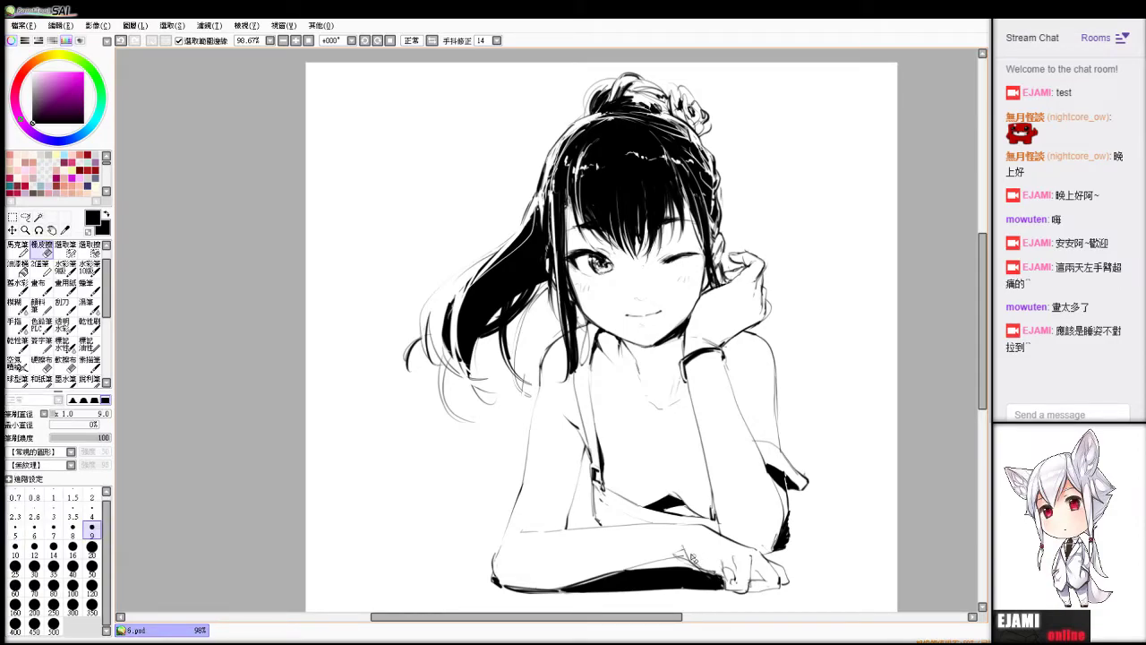
{"action": "key", "text": "b"}
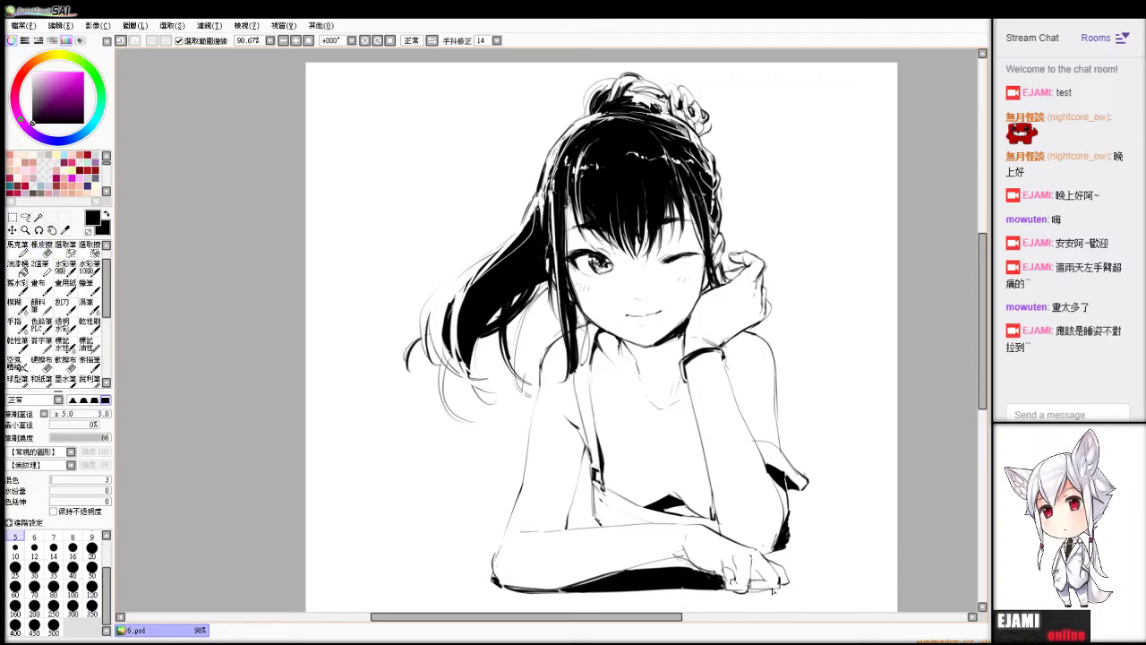
Try to refine the outermost fingertip of the resting hand with brush and eraser strokes.
{"action": "mouse_move", "coordinate": [776, 573]}
{"action": "left_mouse_down"}
{"action": "mouse_move", "coordinate": [796, 562]}
{"action": "mouse_move", "coordinate": [788, 583]}
{"action": "left_mouse_up"}
{"action": "key", "text": "ctrl+z"}
{"action": "key", "text": "ctrl+z"}
{"action": "key", "text": "ctrl+y"}
{"action": "key", "text": "e"}
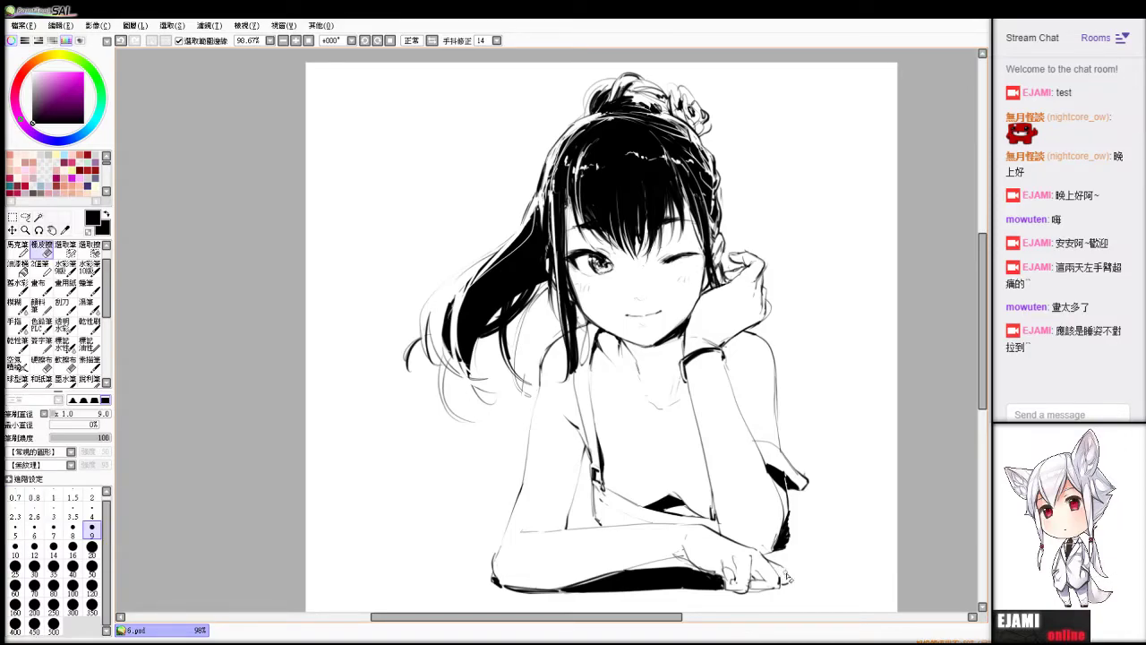
{"action": "key", "text": "b"}
{"action": "left_click_drag", "start_coordinate": [783, 566], "coordinate": [782, 588]}
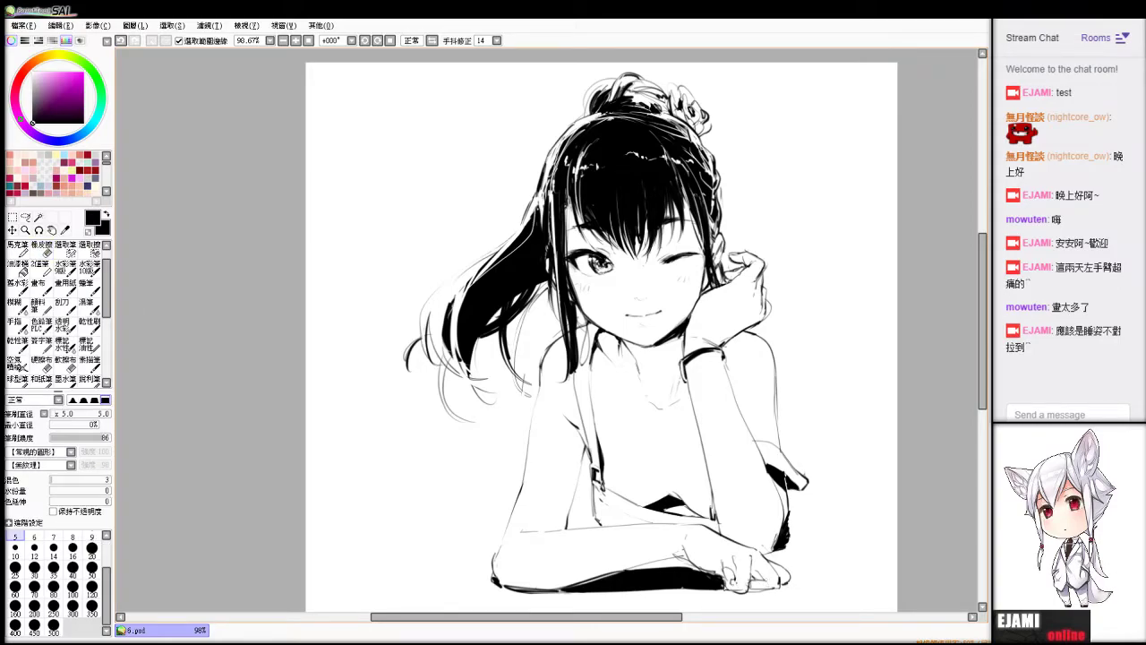
{"action": "key", "text": "ctrl+z"}
{"action": "key", "text": "e"}
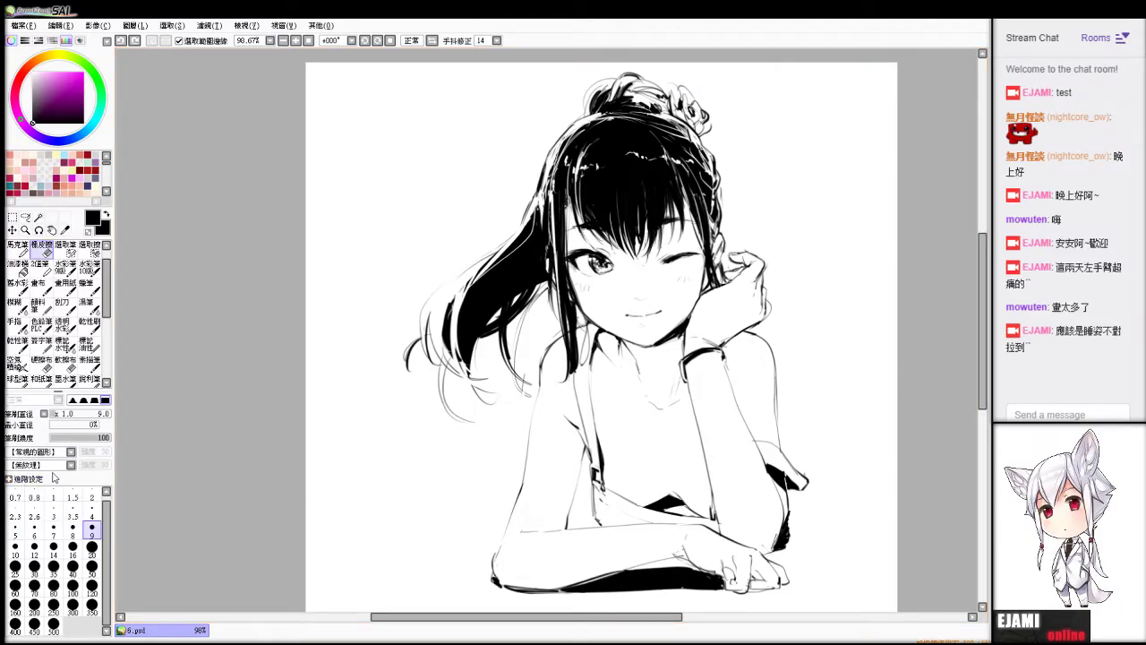
{"action": "key", "text": "b"}
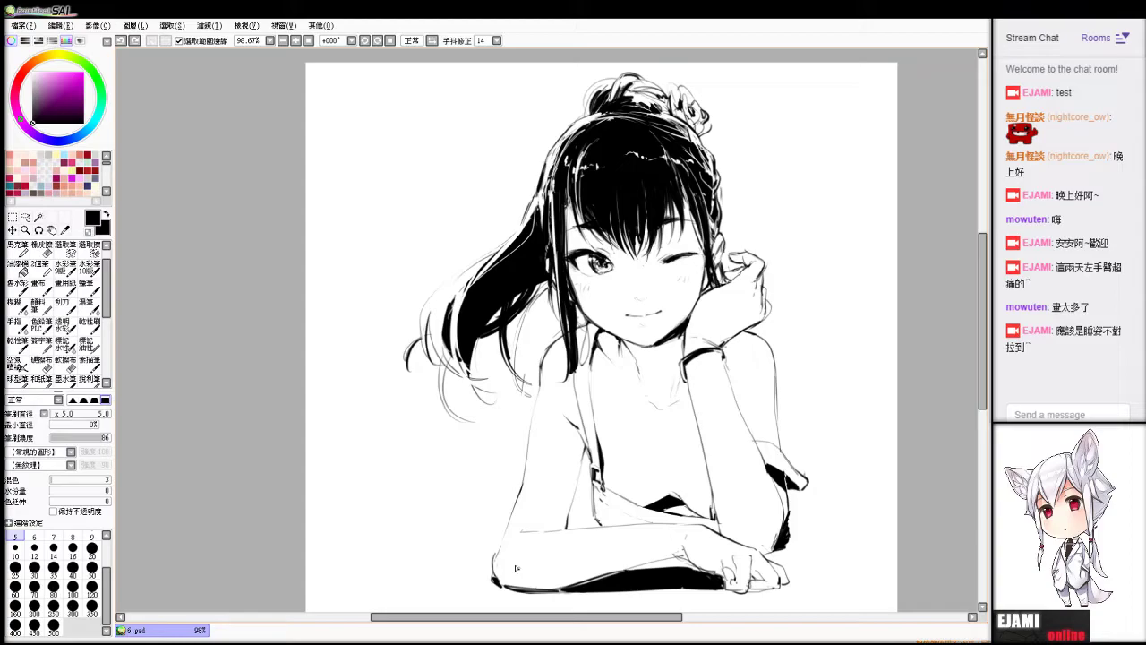
{"action": "mouse_move", "coordinate": [524, 541]}
{"action": "left_mouse_down"}
{"action": "mouse_move", "coordinate": [520, 554]}
{"action": "mouse_move", "coordinate": [537, 502]}
{"action": "left_mouse_up"}
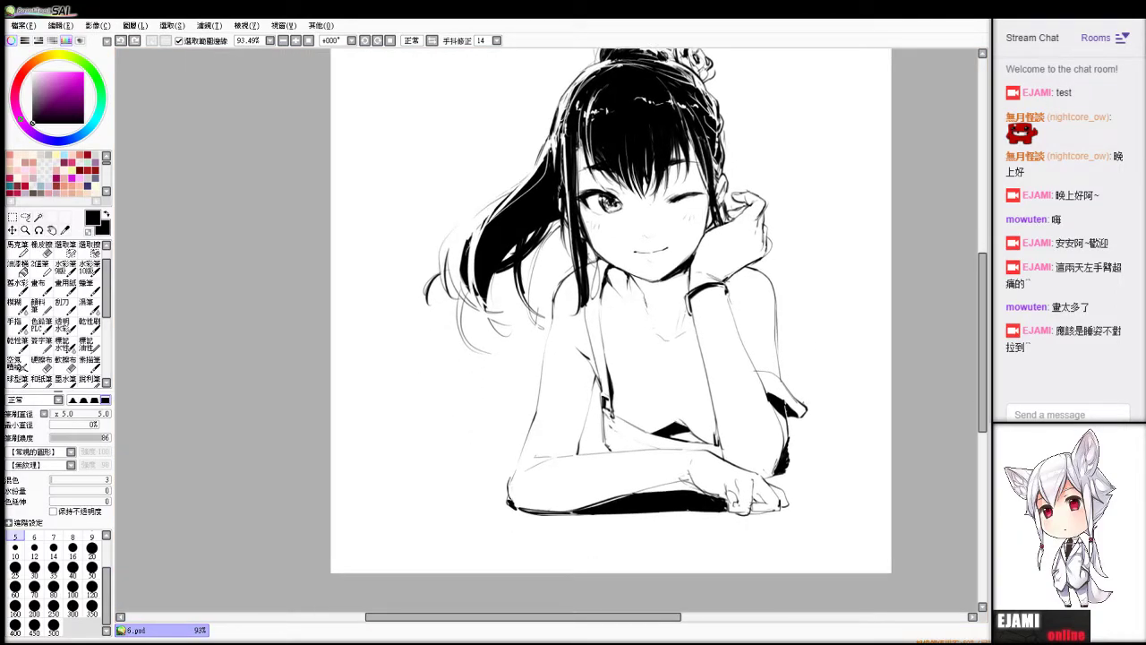
{"action": "left_click_drag", "start_coordinate": [546, 358], "coordinate": [546, 332]}
{"action": "key", "text": "ctrl+a"}
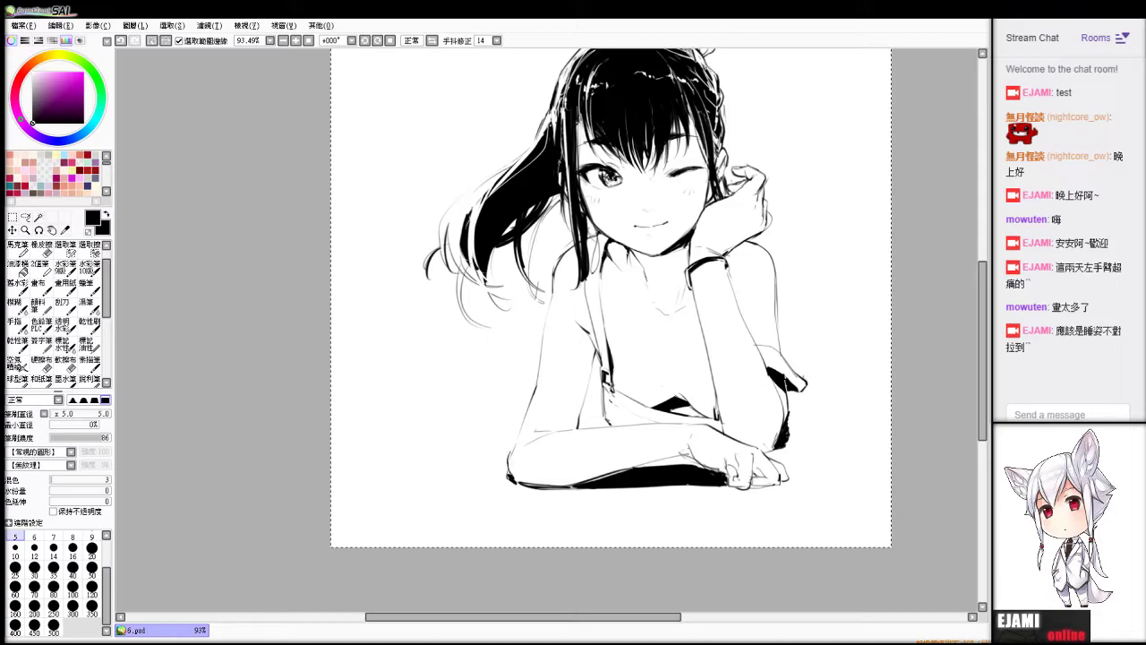
{"action": "key", "text": "ctrl+d"}
{"action": "mouse_move", "coordinate": [656, 178]}
{"action": "left_mouse_down"}
{"action": "mouse_move", "coordinate": [707, 297]}
{"action": "mouse_move", "coordinate": [695, 292]}
{"action": "mouse_move", "coordinate": [829, 219]}
{"action": "mouse_move", "coordinate": [745, 266]}
{"action": "left_mouse_up"}
{"action": "scroll", "coordinate": [745, 266], "scroll_direction": "up", "scroll_amount": 2}
{"action": "scroll", "coordinate": [745, 266], "scroll_direction": "down", "scroll_amount": 5}
{"action": "left_click_drag", "start_coordinate": [737, 336], "coordinate": [669, 297]}
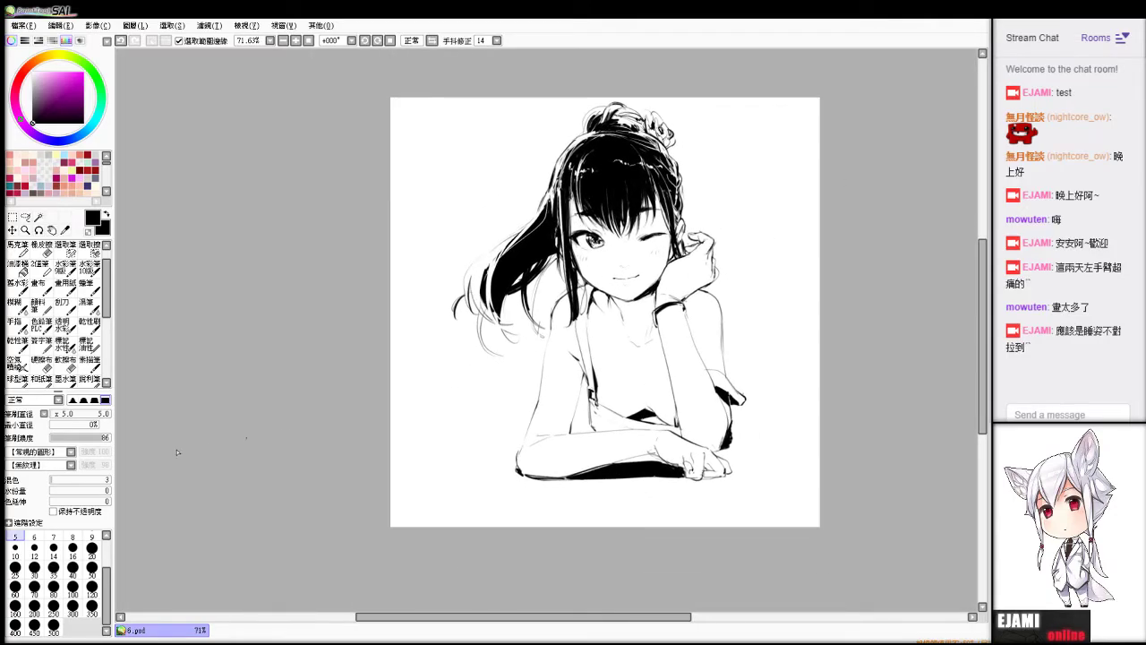
{"action": "key", "text": "e"}
{"action": "key", "text": "v"}
{"action": "mouse_move", "coordinate": [537, 416]}
{"action": "left_mouse_down"}
{"action": "mouse_move", "coordinate": [551, 470]}
{"action": "mouse_move", "coordinate": [566, 407]}
{"action": "left_mouse_up"}
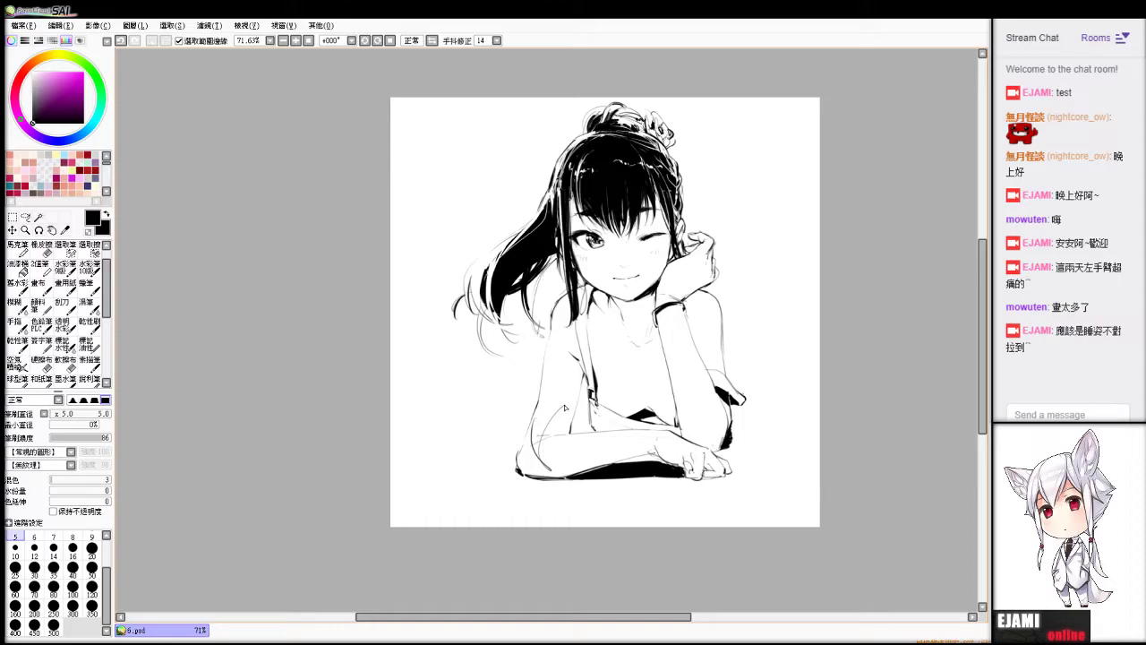
{"action": "key", "text": "ctrl+z"}
{"action": "key", "text": "ctrl+z"}
{"action": "mouse_move", "coordinate": [539, 409]}
{"action": "left_mouse_down"}
{"action": "mouse_move", "coordinate": [521, 476]}
{"action": "mouse_move", "coordinate": [582, 361]}
{"action": "mouse_move", "coordinate": [623, 380]}
{"action": "left_mouse_up"}
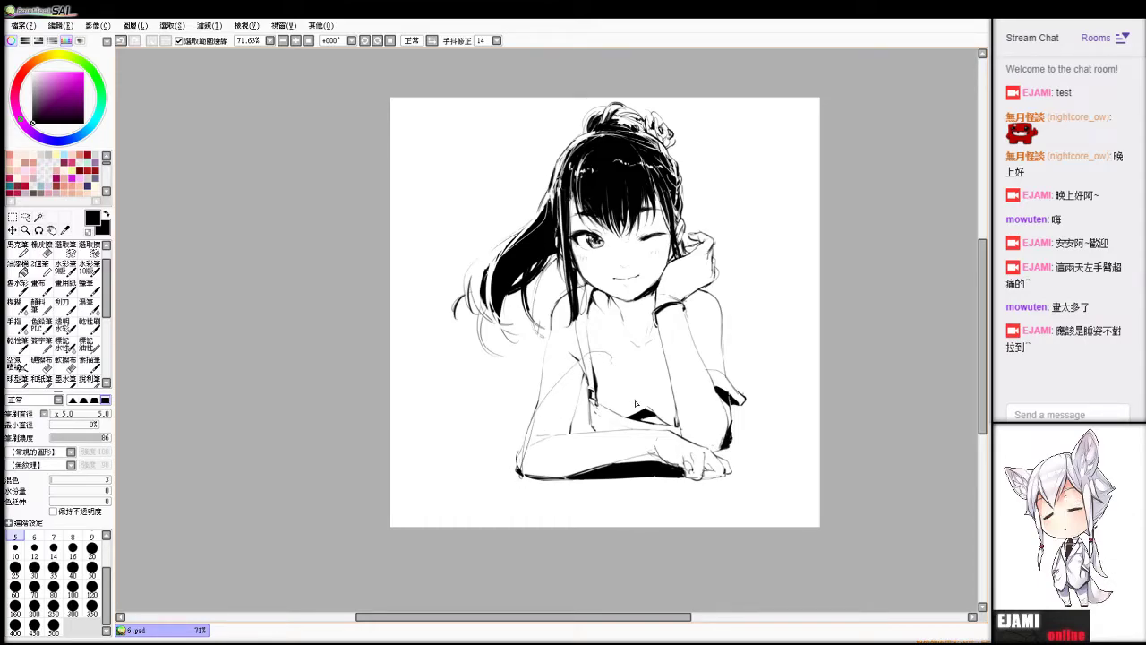
{"action": "key", "text": "ctrl+z"}
{"action": "key", "text": "ctrl+z"}
{"action": "key", "text": "ctrl+z"}
Sketch a rounded contour across the arm above the elbow, and erase the old resting forearm, hand and black shadow.
{"action": "left_click_drag", "start_coordinate": [541, 402], "coordinate": [574, 405]}
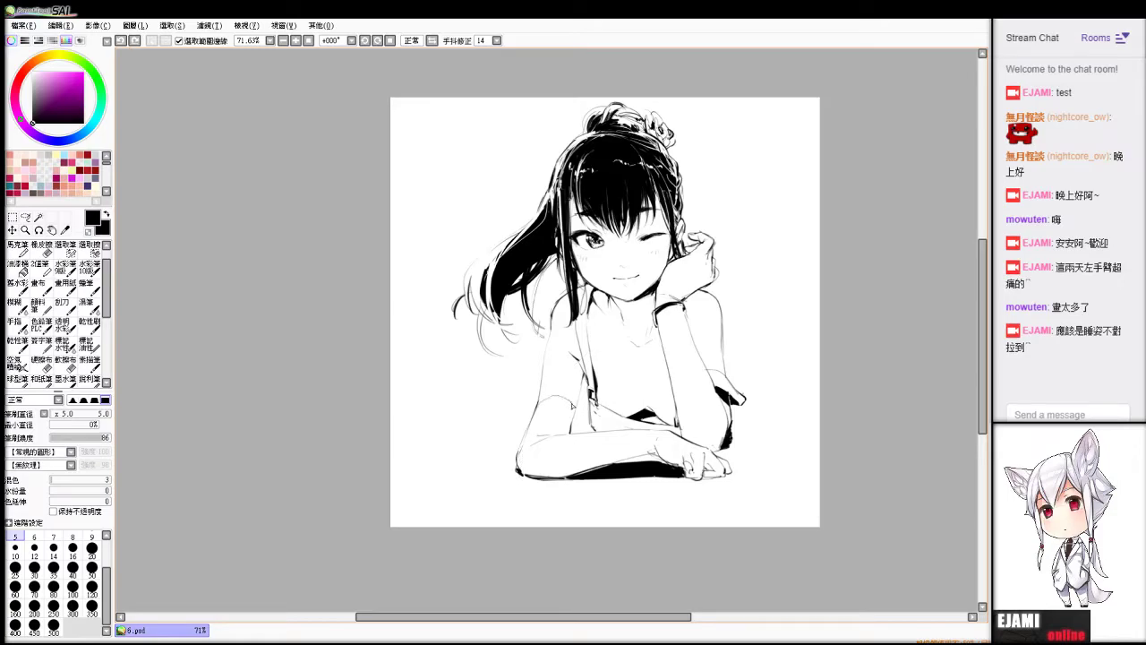
{"action": "key", "text": "e"}
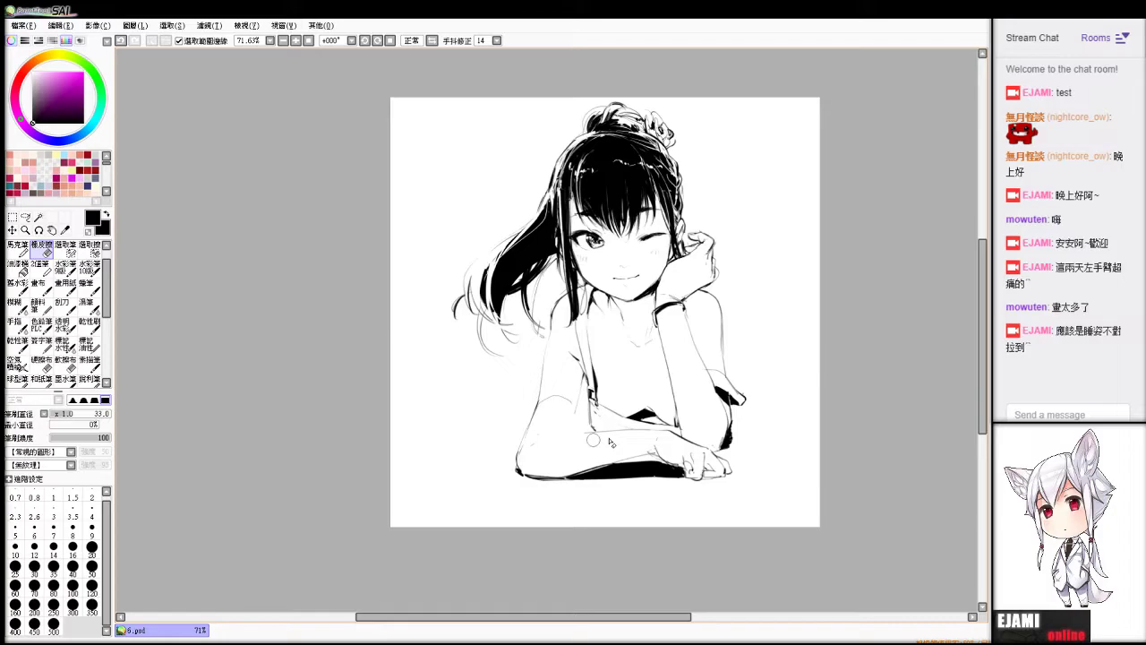
{"action": "left_click_drag", "start_coordinate": [593, 439], "coordinate": [619, 439]}
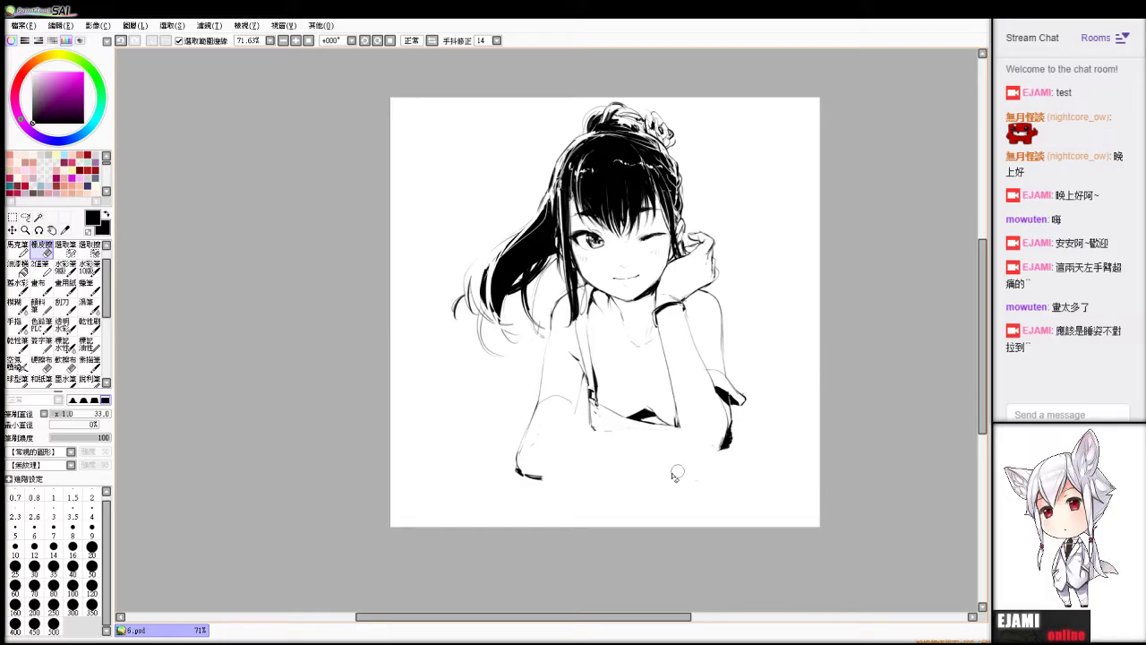
Draw the exposed elbow of the cheek-supporting arm down to its base and erase the black patch beside it.
{"action": "key", "text": "c"}
{"action": "left_click_drag", "start_coordinate": [679, 427], "coordinate": [722, 461]}
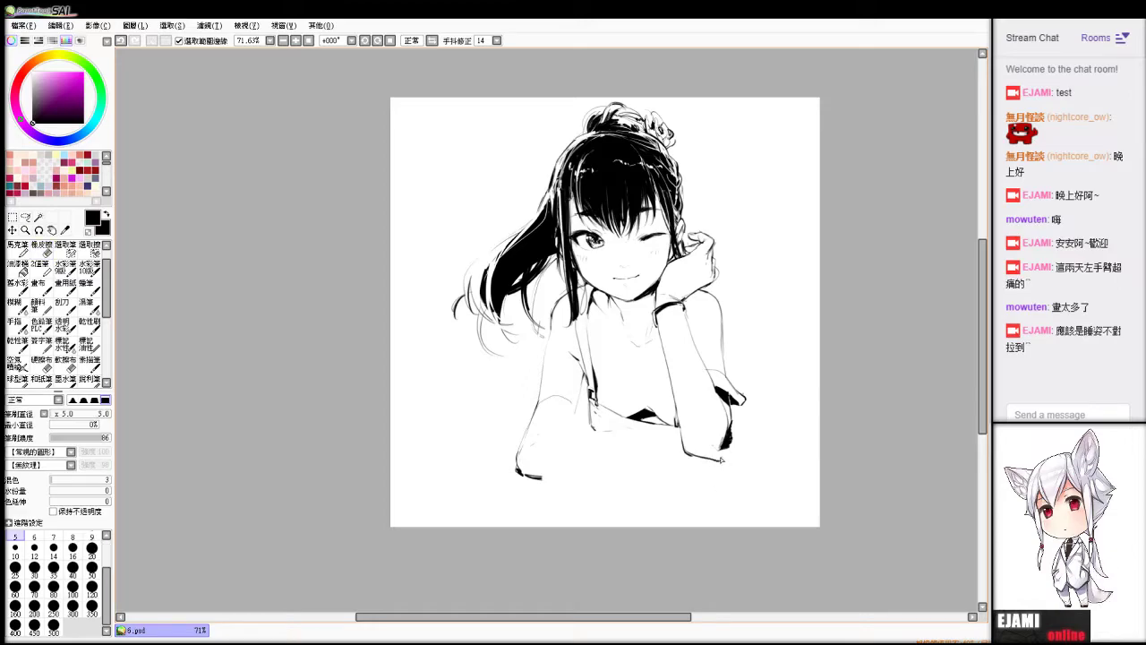
{"action": "key", "text": "e"}
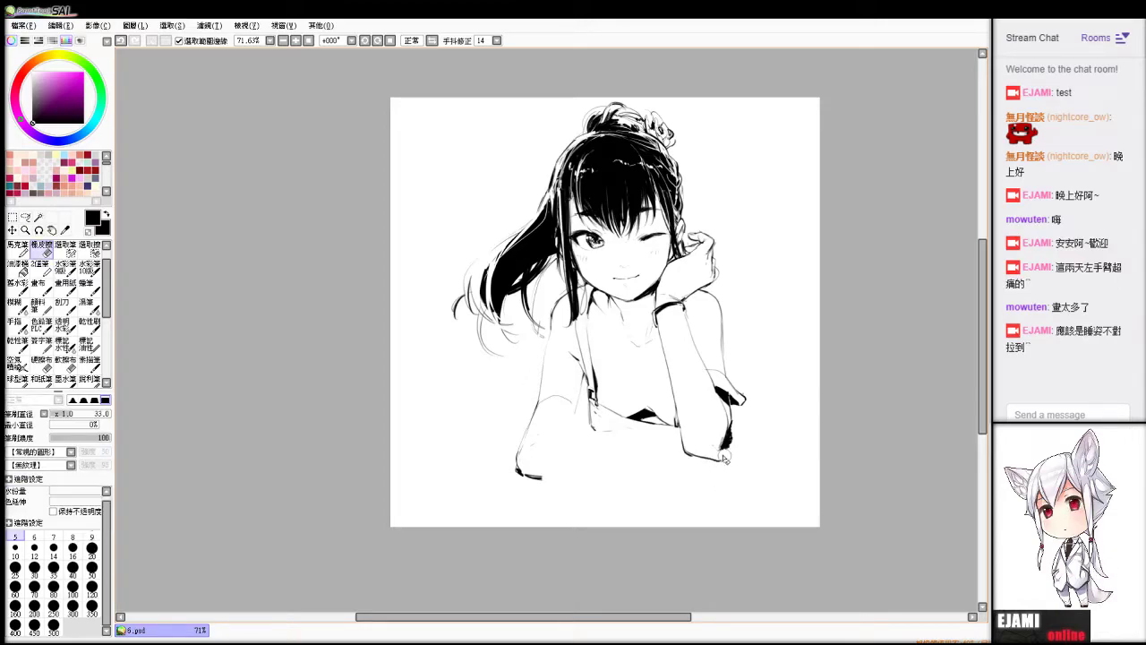
{"action": "mouse_move", "coordinate": [726, 458]}
{"action": "left_mouse_down"}
{"action": "mouse_move", "coordinate": [715, 440]}
{"action": "mouse_move", "coordinate": [733, 446]}
{"action": "left_mouse_up"}
{"action": "key", "text": "c"}
{"action": "key", "text": "e"}
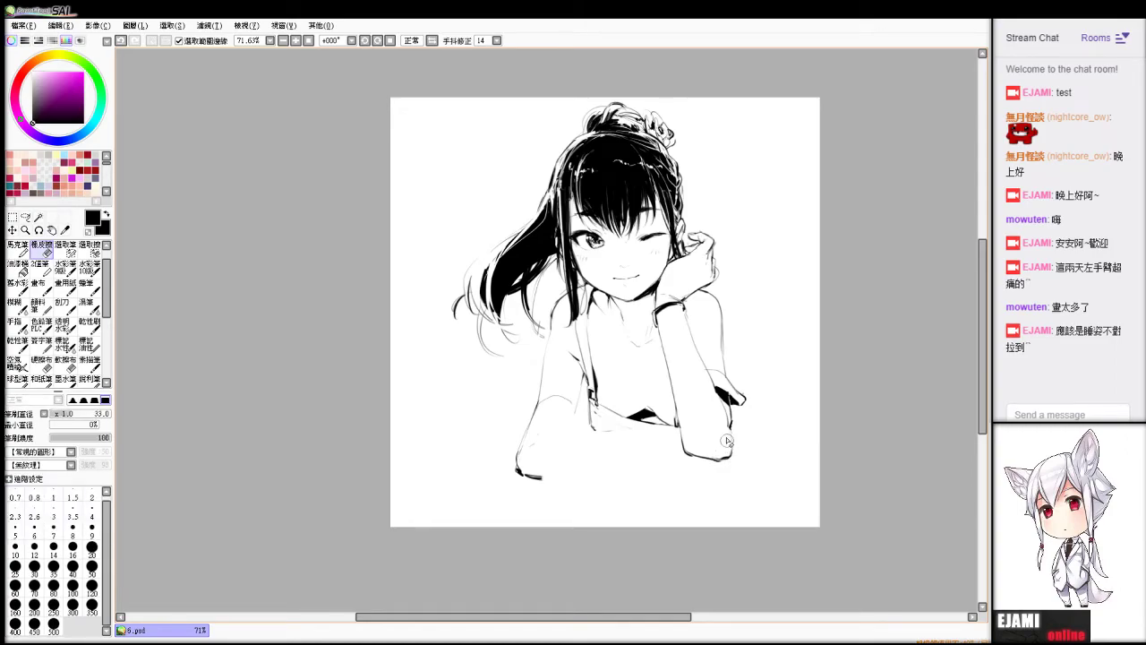
{"action": "key", "text": "b"}
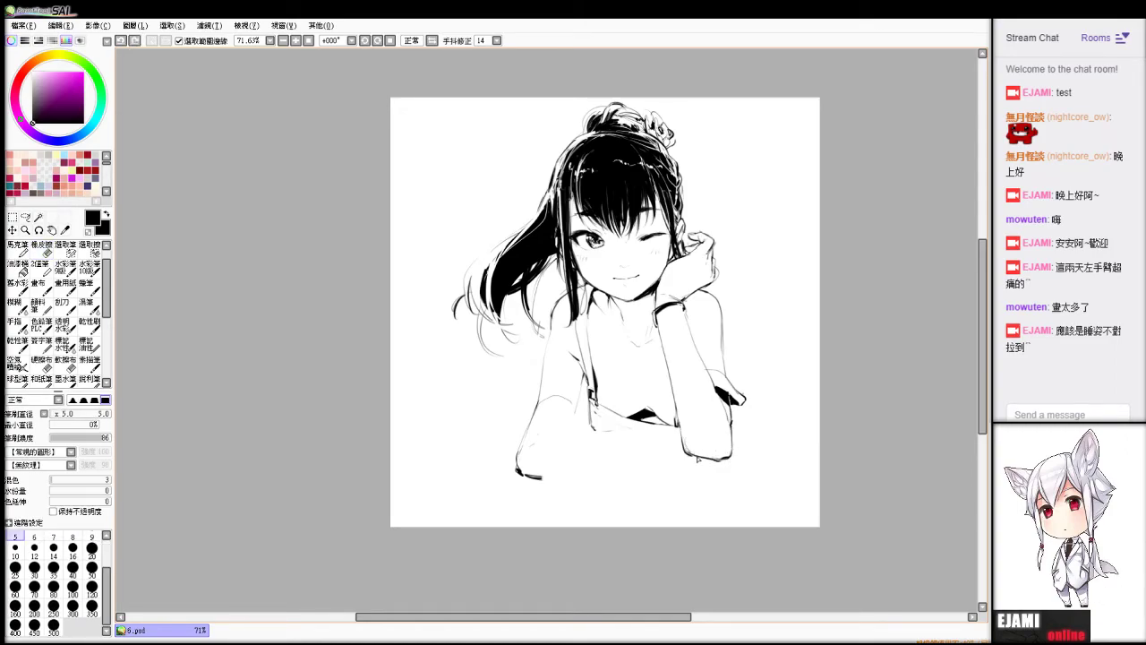
{"action": "key", "text": "ctrl+z"}
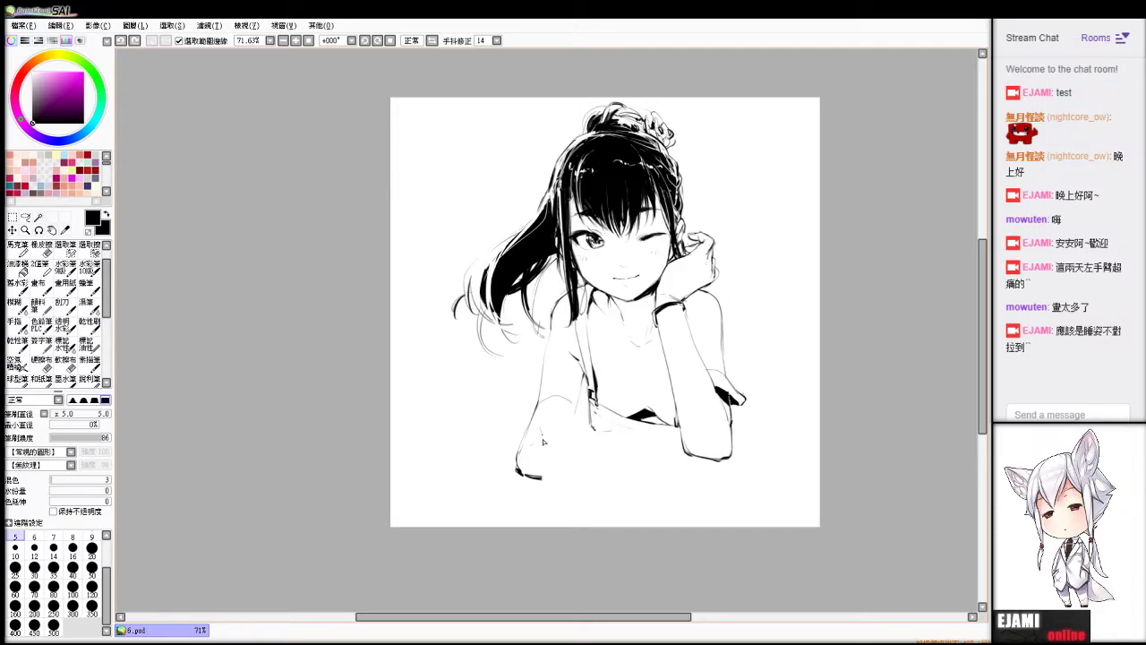
Rough in the knuckles and lower edge of a new hand folded over the opposite arm.
{"action": "mouse_move", "coordinate": [536, 410]}
{"action": "left_mouse_down"}
{"action": "mouse_move", "coordinate": [542, 446]}
{"action": "mouse_move", "coordinate": [570, 432]}
{"action": "left_mouse_up"}
{"action": "left_click_drag", "start_coordinate": [572, 403], "coordinate": [576, 423]}
{"action": "left_click_drag", "start_coordinate": [563, 400], "coordinate": [569, 412]}
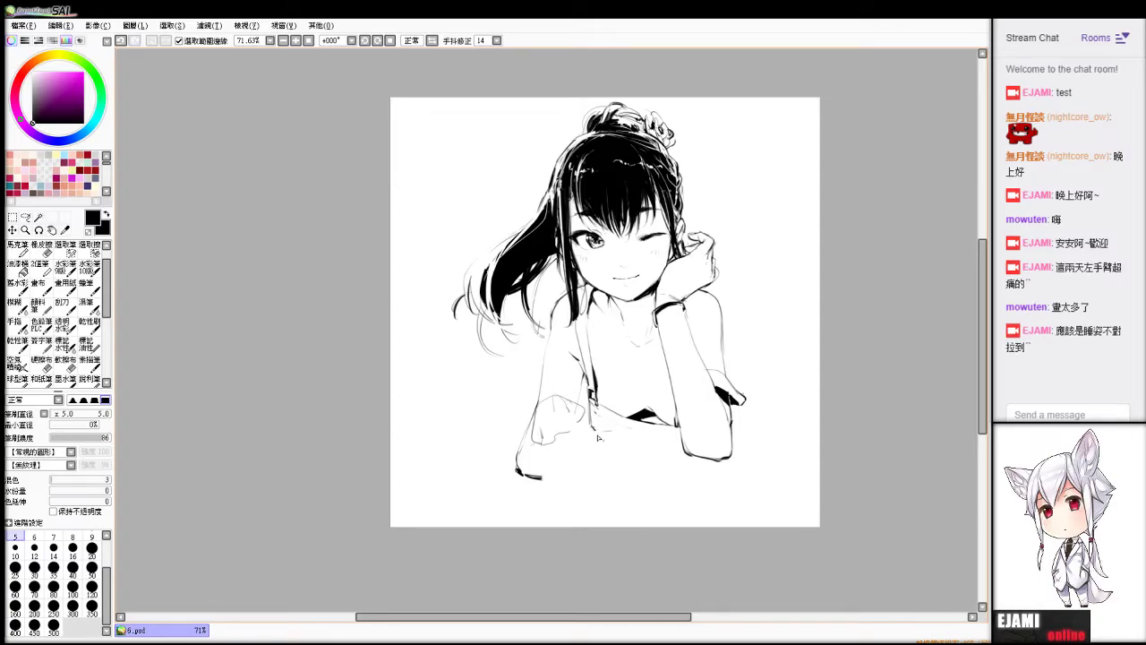
Erase the old black elbow tip below the new hand and redraw it as a small curved outline.
{"action": "scroll", "coordinate": [598, 437], "scroll_direction": "up", "scroll_amount": 2}
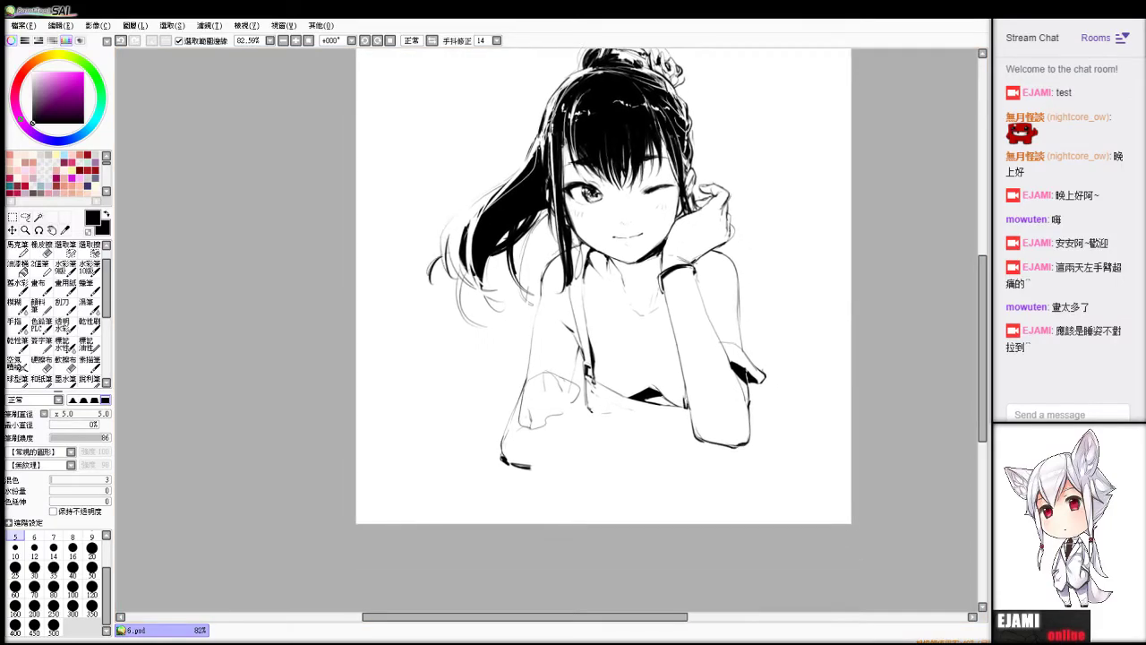
{"action": "key", "text": "e"}
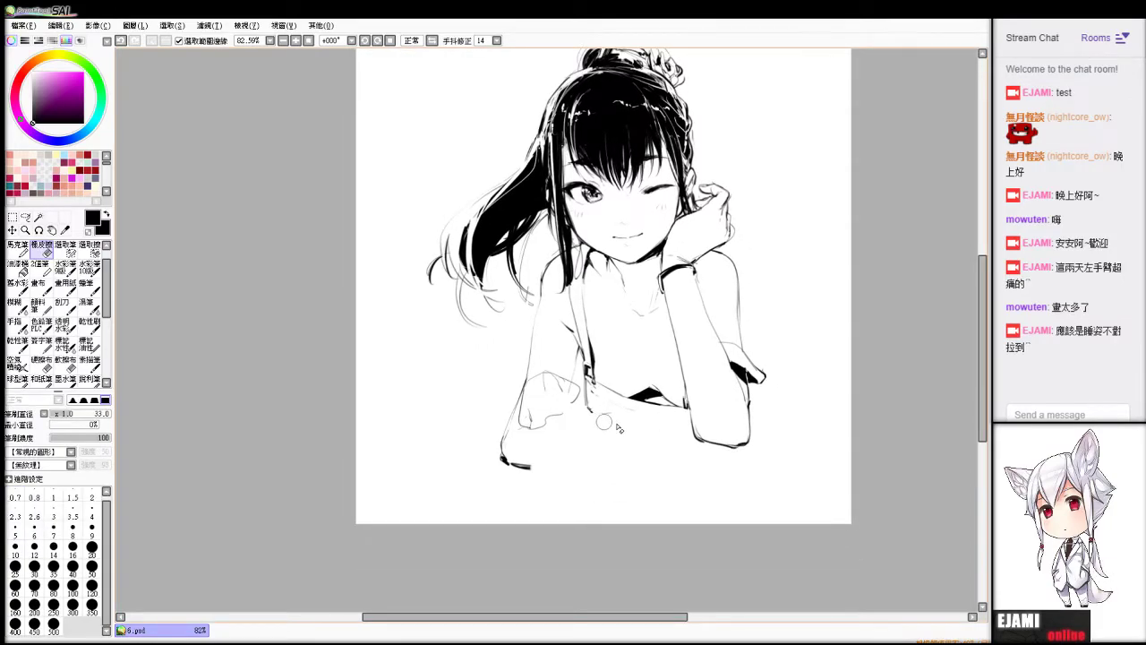
{"action": "mouse_move", "coordinate": [527, 466]}
{"action": "left_mouse_down"}
{"action": "mouse_move", "coordinate": [512, 421]}
{"action": "mouse_move", "coordinate": [527, 457]}
{"action": "left_mouse_up"}
{"action": "key", "text": "b"}
{"action": "key", "text": "e"}
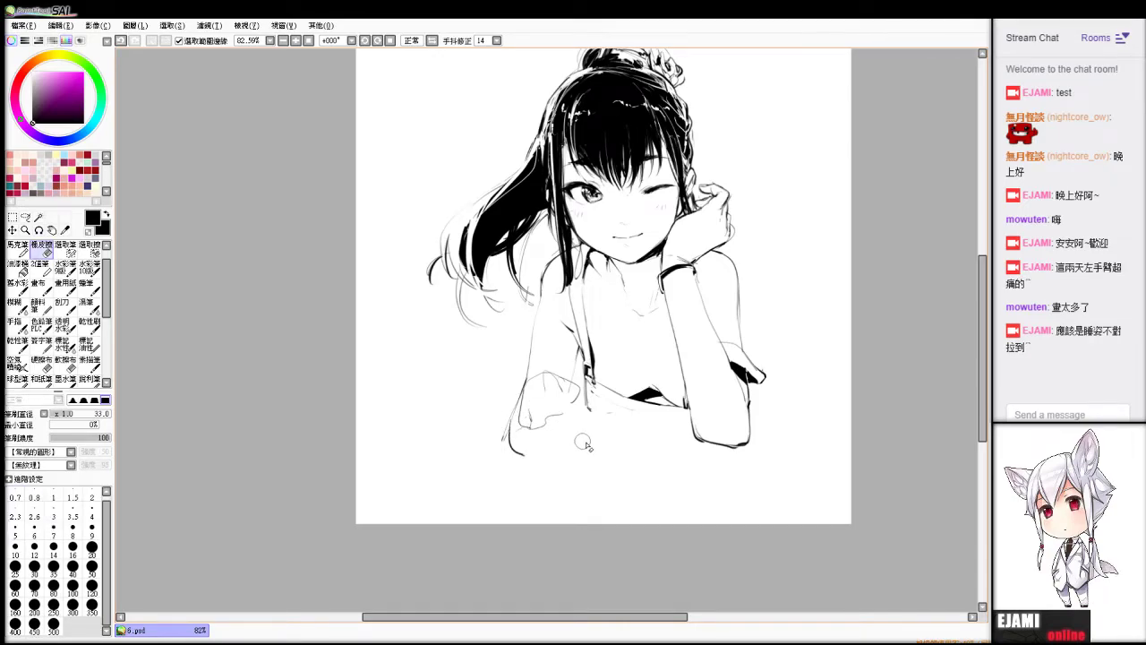
Thicken the black line along the base of the cheek-supporting arm's elbow.
{"action": "key", "text": "n"}
{"action": "left_click_drag", "start_coordinate": [704, 445], "coordinate": [693, 435]}
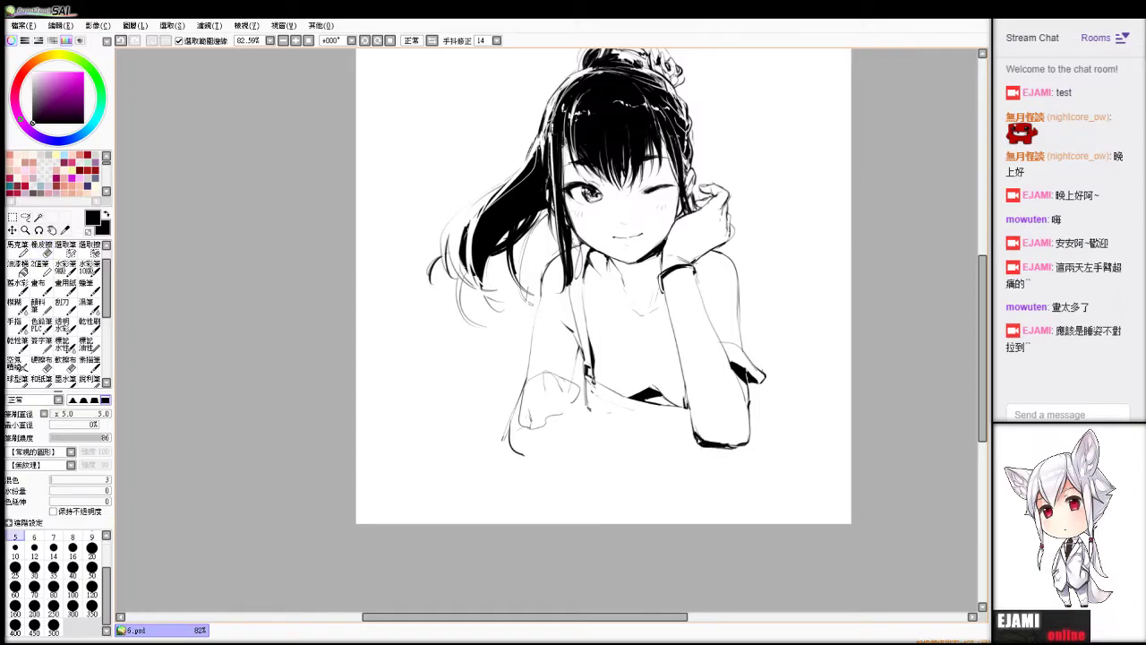
{"action": "key", "text": "e"}
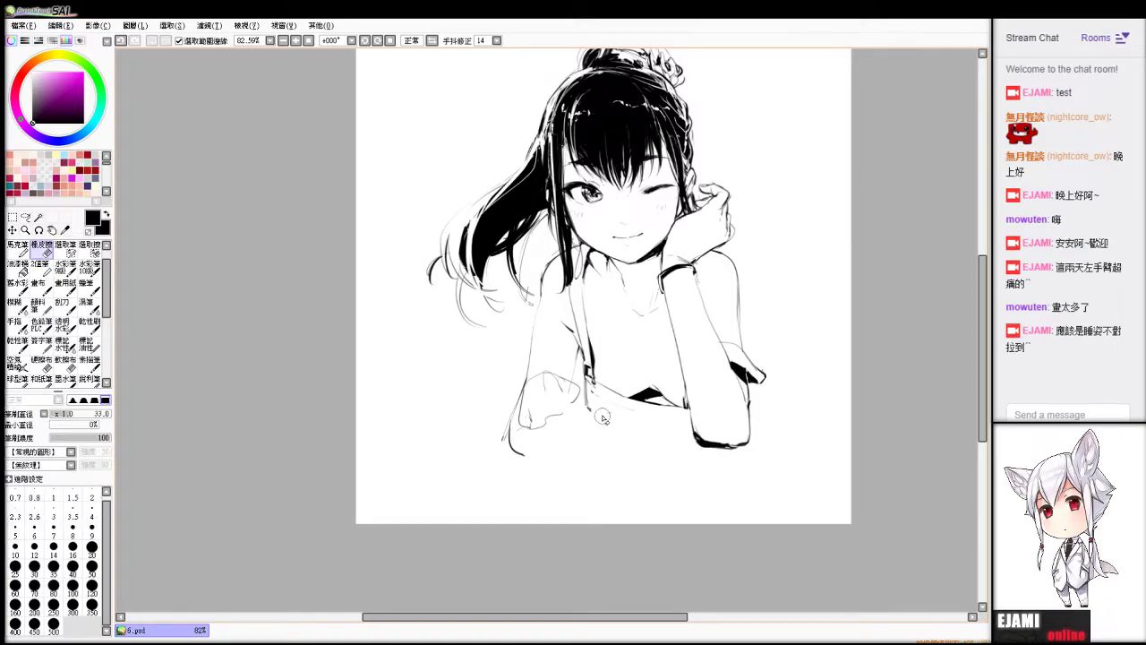
Draw the folded forearm's lower edge from beneath the chest to the supporting arm, redoing its outer part with the eraser.
{"action": "key", "text": "n"}
{"action": "mouse_move", "coordinate": [586, 408]}
{"action": "left_mouse_down"}
{"action": "mouse_move", "coordinate": [605, 429]}
{"action": "mouse_move", "coordinate": [679, 427]}
{"action": "left_mouse_up"}
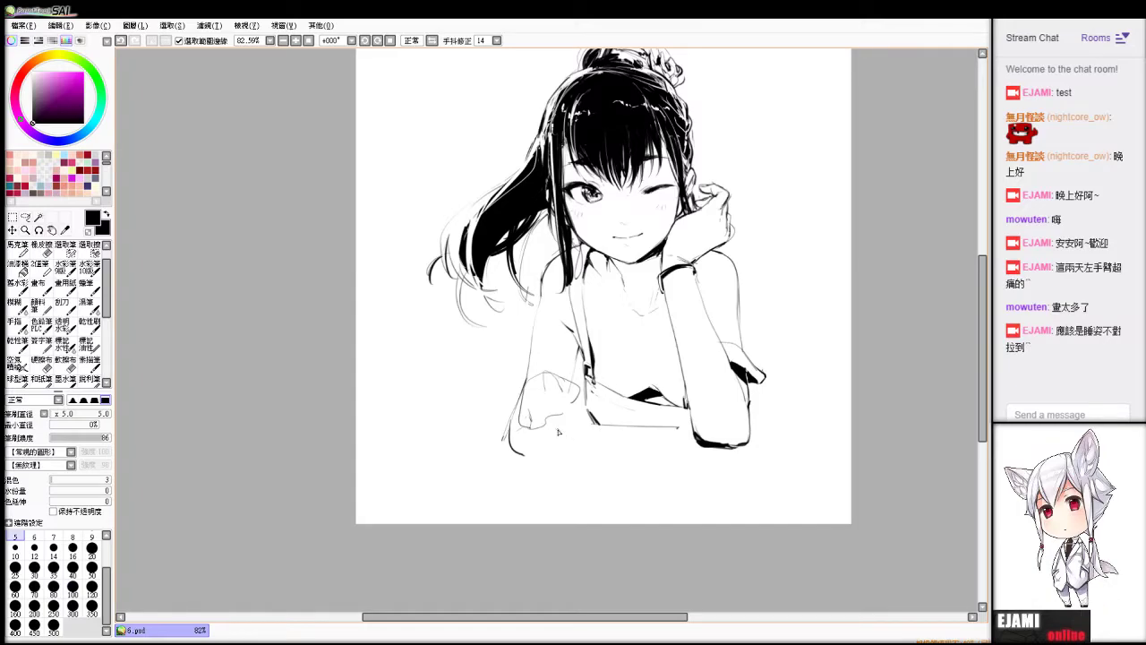
{"action": "key", "text": "e"}
{"action": "left_click_drag", "start_coordinate": [683, 426], "coordinate": [640, 427]}
{"action": "key", "text": "n"}
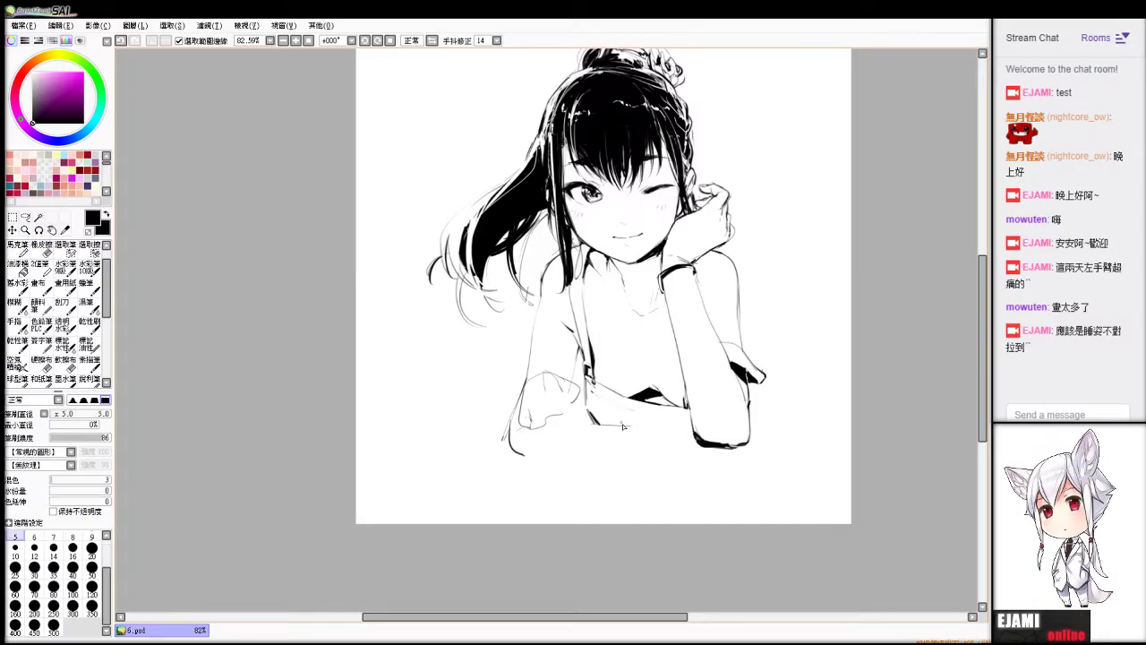
{"action": "left_click_drag", "start_coordinate": [624, 426], "coordinate": [687, 433]}
Sketch long fingers drooping downward from the folded hand in place of the rough knuckles.
{"action": "key", "text": "e"}
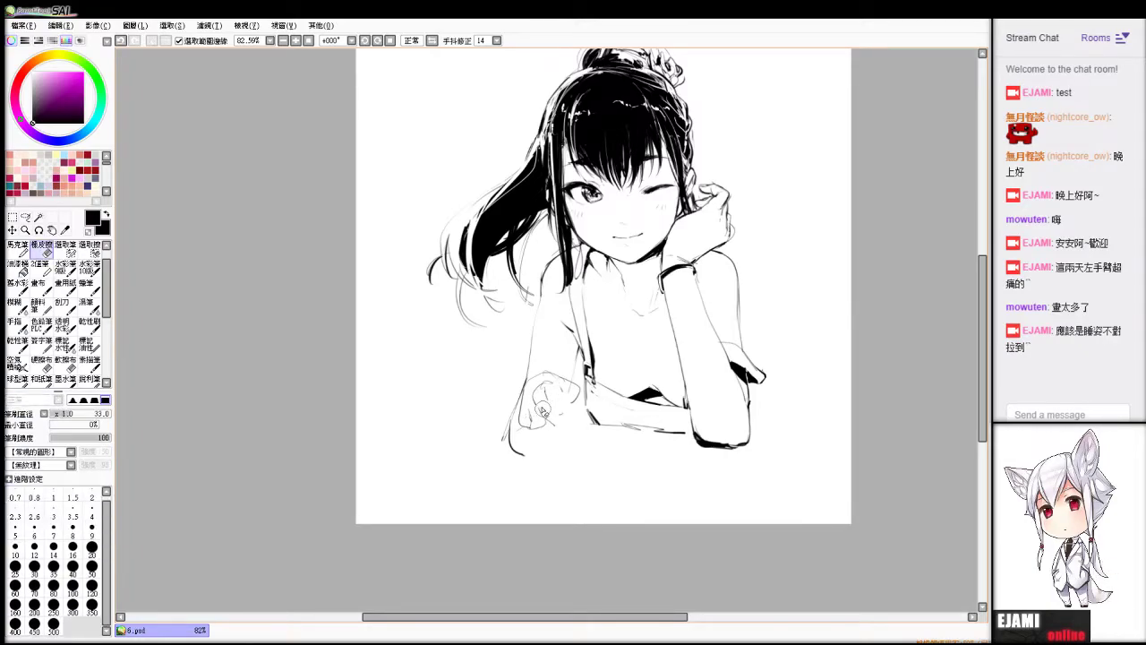
{"action": "key", "text": "b"}
{"action": "left_click_drag", "start_coordinate": [549, 401], "coordinate": [565, 428]}
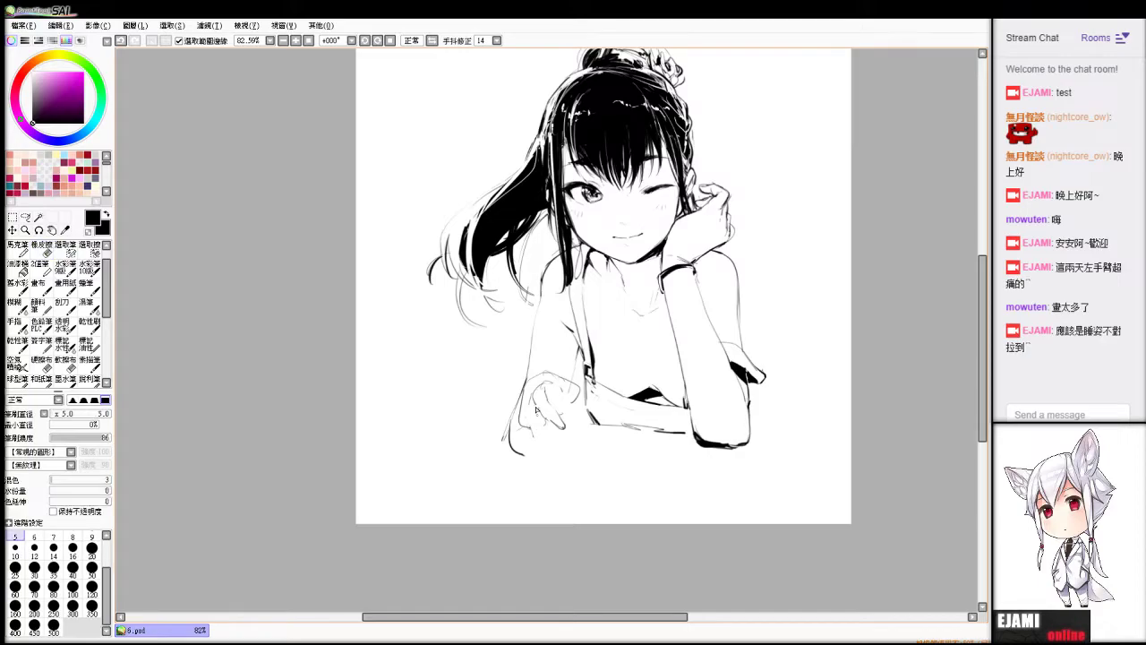
{"action": "left_click_drag", "start_coordinate": [536, 410], "coordinate": [543, 448]}
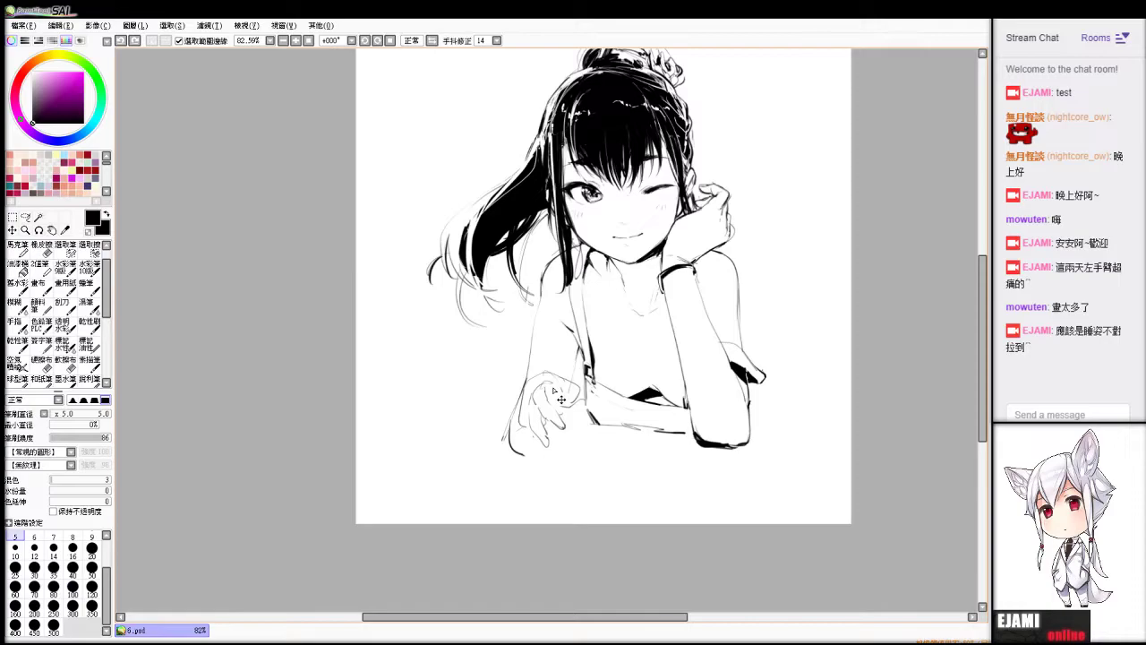
Erase the drooping fingers and redraw the inner edge of the hand into the wrist and forearm.
{"action": "key", "text": "ctrl+z"}
{"action": "key", "text": "e"}
{"action": "mouse_move", "coordinate": [535, 420]}
{"action": "left_mouse_down"}
{"action": "mouse_move", "coordinate": [546, 449]}
{"action": "mouse_move", "coordinate": [555, 425]}
{"action": "left_mouse_up"}
{"action": "key", "text": "b"}
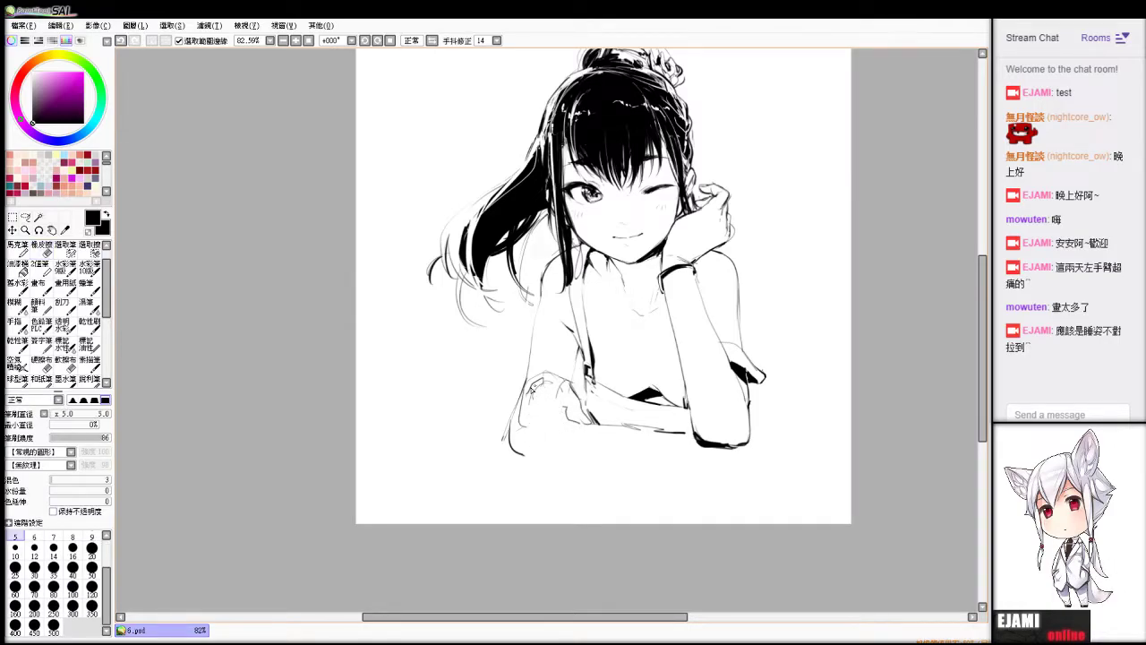
Sketch new fingers extending outward and down past the opposite arm, cleaning up overlapping lines.
{"action": "key", "text": "e"}
{"action": "key", "text": "b"}
{"action": "mouse_move", "coordinate": [525, 404]}
{"action": "left_mouse_down"}
{"action": "mouse_move", "coordinate": [519, 447]}
{"action": "mouse_move", "coordinate": [528, 425]}
{"action": "mouse_move", "coordinate": [523, 421]}
{"action": "left_mouse_up"}
{"action": "key", "text": "ctrl+z"}
{"action": "key", "text": "e"}
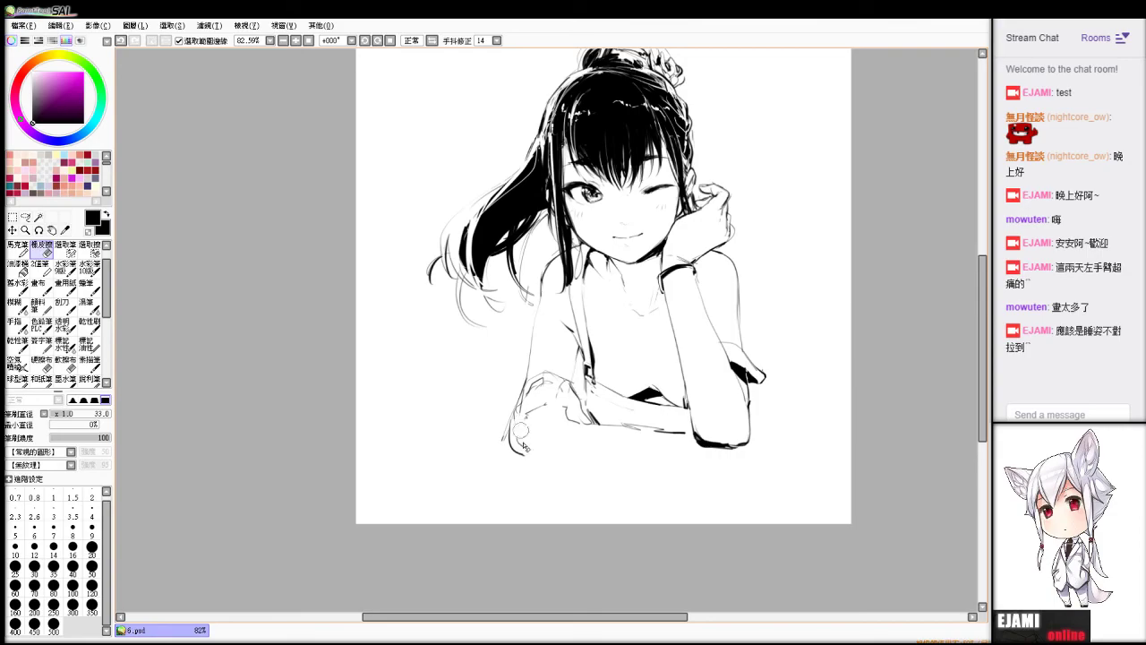
{"action": "key", "text": "b"}
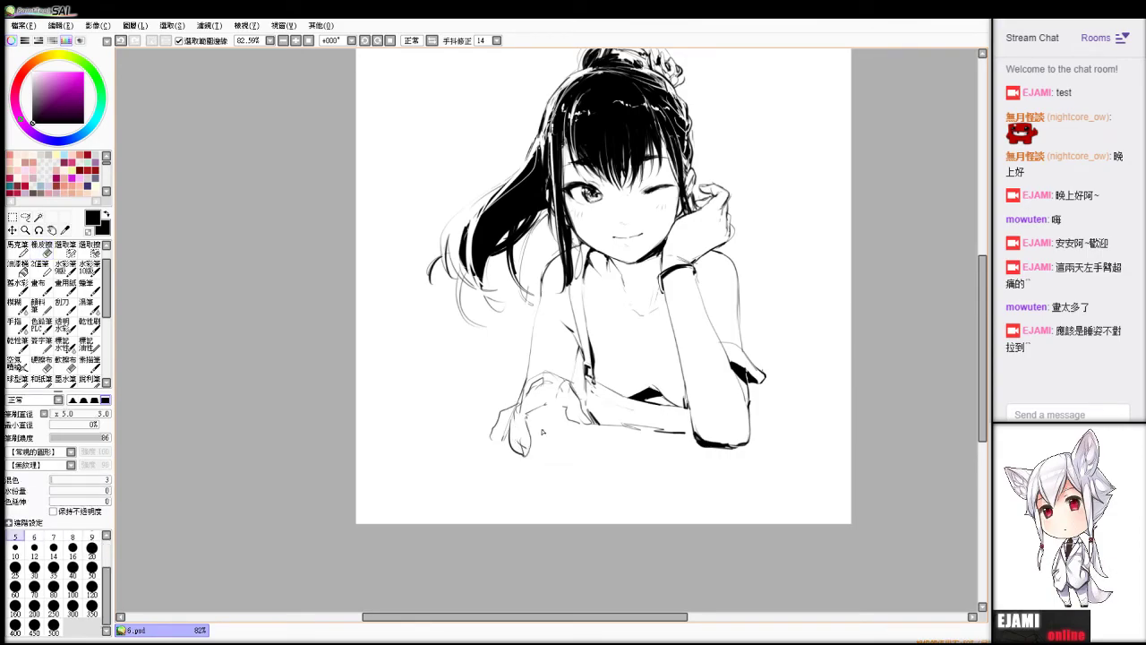
Refine the outer finger and the back-of-hand contour with alternating brush and eraser strokes.
{"action": "key", "text": "e"}
{"action": "key", "text": "n"}
{"action": "left_click_drag", "start_coordinate": [491, 441], "coordinate": [548, 383]}
{"action": "key", "text": "e"}
{"action": "key", "text": "n"}
{"action": "key", "text": "e"}
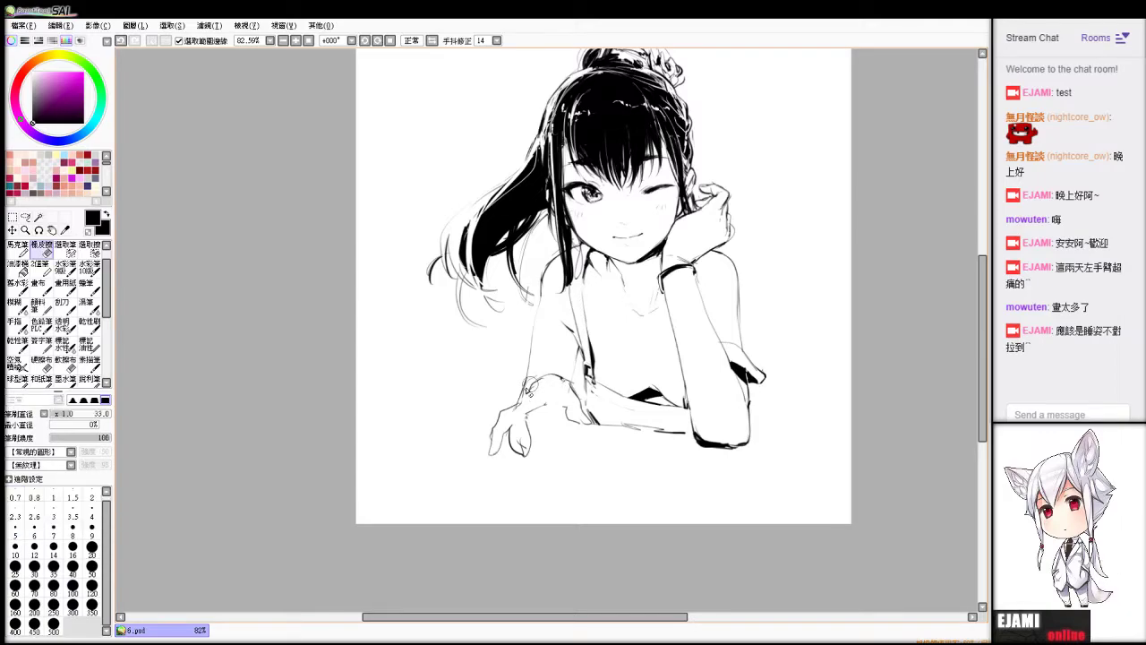
Clean up the arm line meeting the back of the hand and define the lines between the two fingers.
{"action": "left_click_drag", "start_coordinate": [527, 391], "coordinate": [535, 381]}
{"action": "key", "text": "n"}
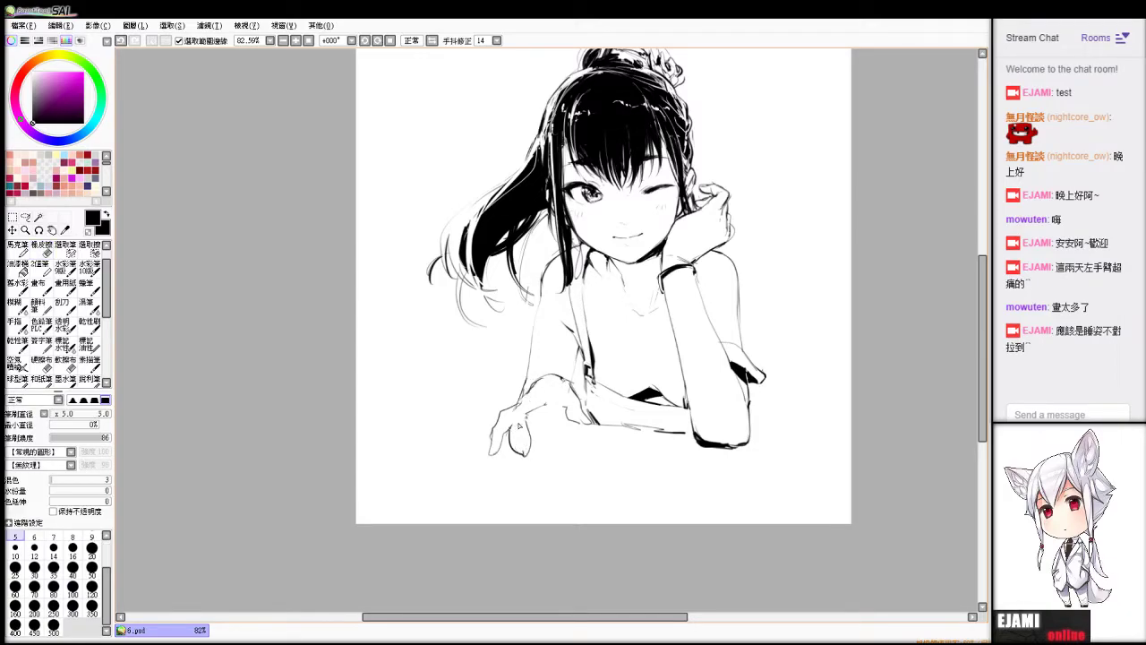
{"action": "left_click_drag", "start_coordinate": [516, 428], "coordinate": [518, 408]}
{"action": "key", "text": "e"}
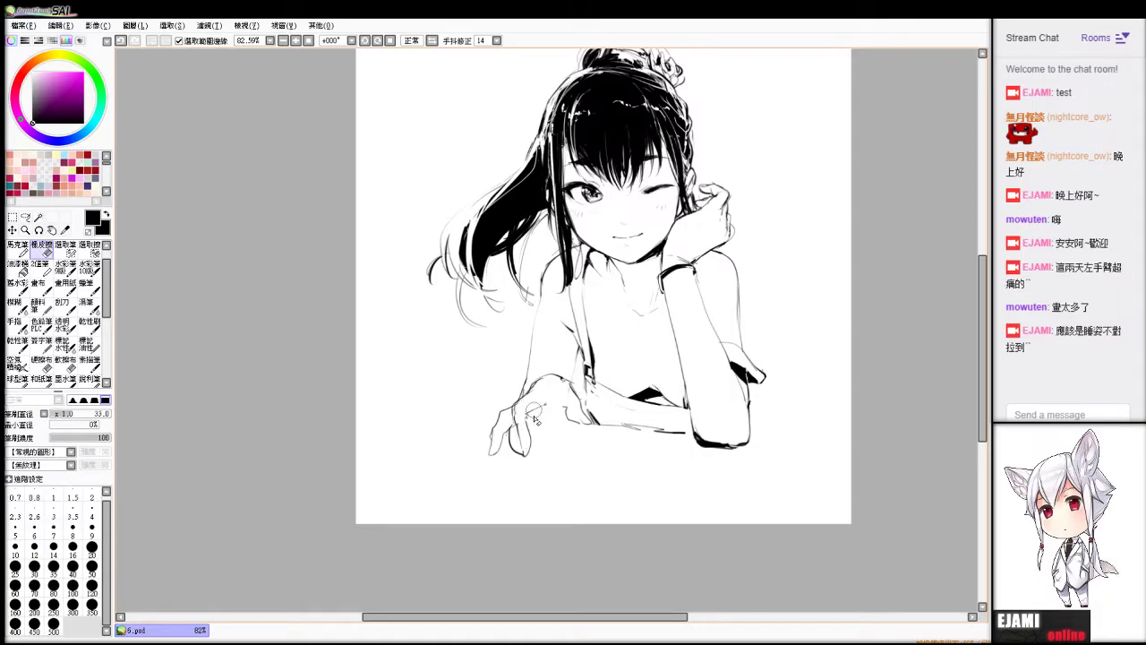
{"action": "key", "text": "ctrl+z"}
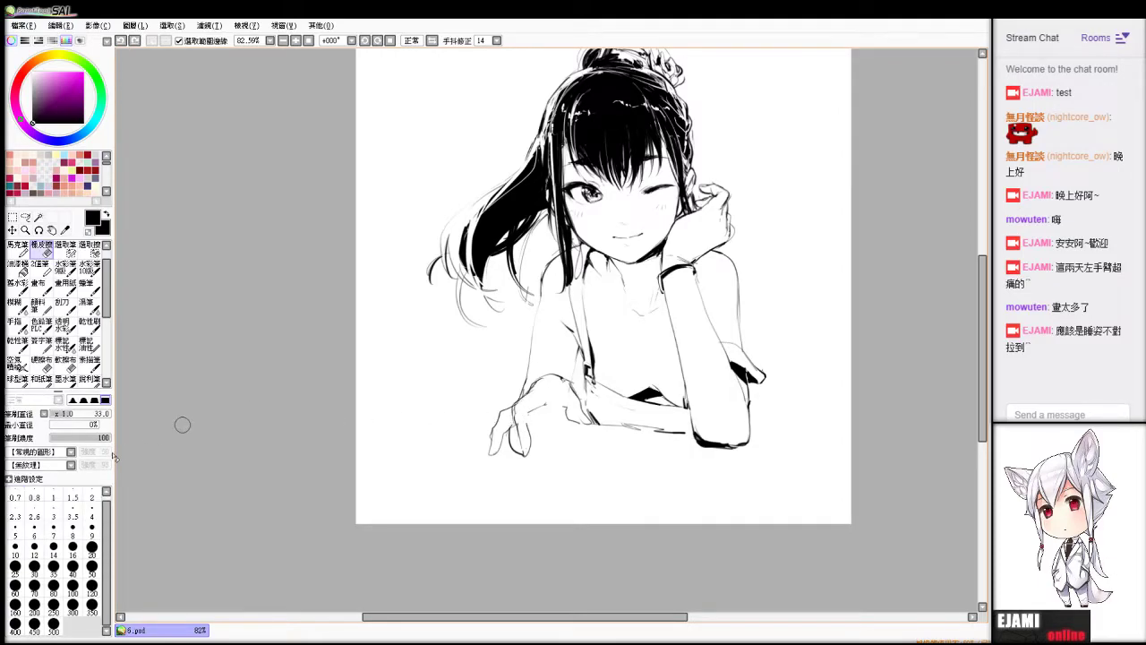
Erase the lines between the two fingers with a size 10 eraser and redraw the finger's inner edge and the palm's underside.
{"action": "left_click", "coordinate": [15, 548]}
{"action": "left_click_drag", "start_coordinate": [515, 412], "coordinate": [519, 438]}
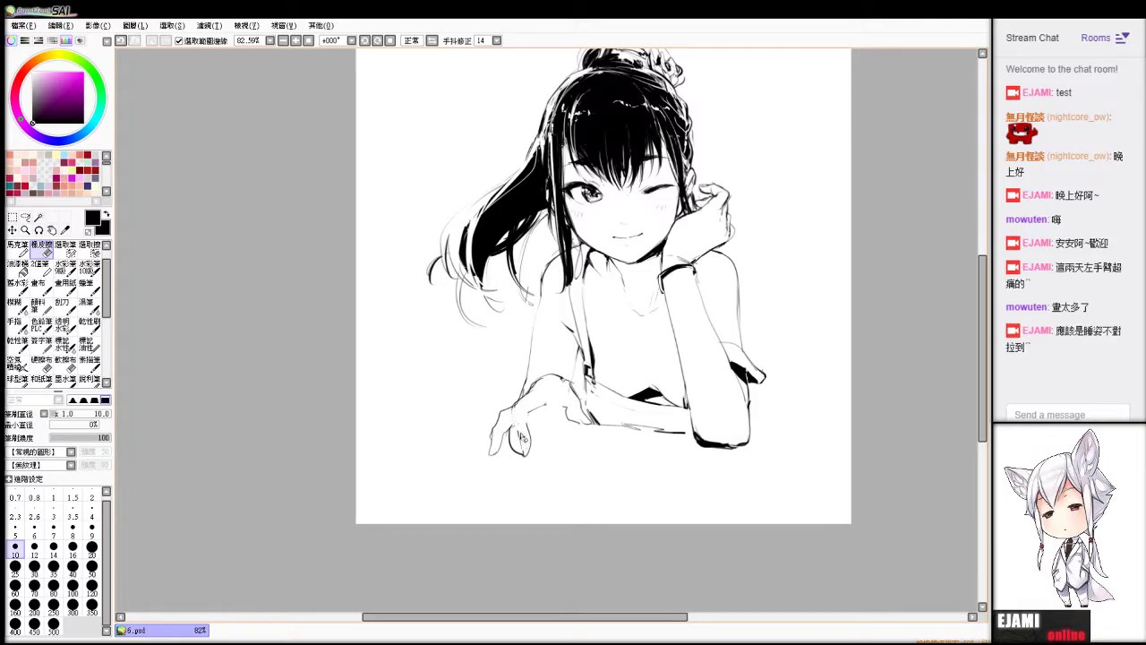
{"action": "key", "text": "b"}
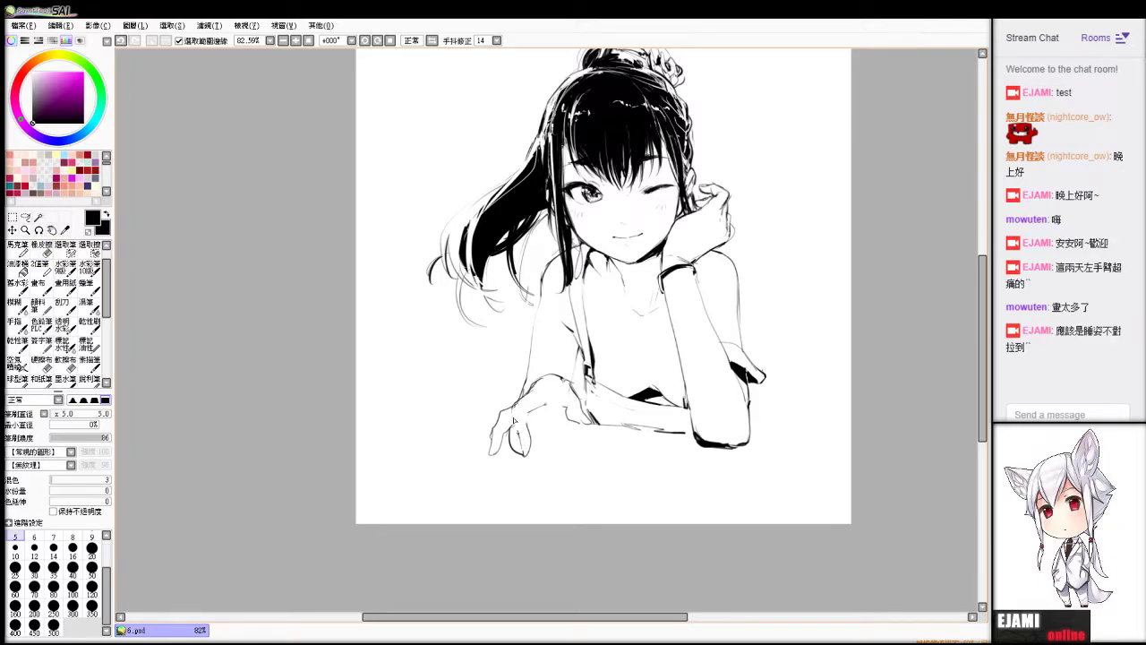
{"action": "key", "text": "ctrl+z"}
{"action": "left_click_drag", "start_coordinate": [527, 445], "coordinate": [562, 406]}
{"action": "mouse_move", "coordinate": [533, 427]}
{"action": "left_mouse_down"}
{"action": "mouse_move", "coordinate": [588, 426]}
{"action": "mouse_move", "coordinate": [593, 442]}
{"action": "left_mouse_up"}
{"action": "key", "text": "ctrl+z"}
{"action": "key", "text": "e"}
{"action": "key", "text": "e"}
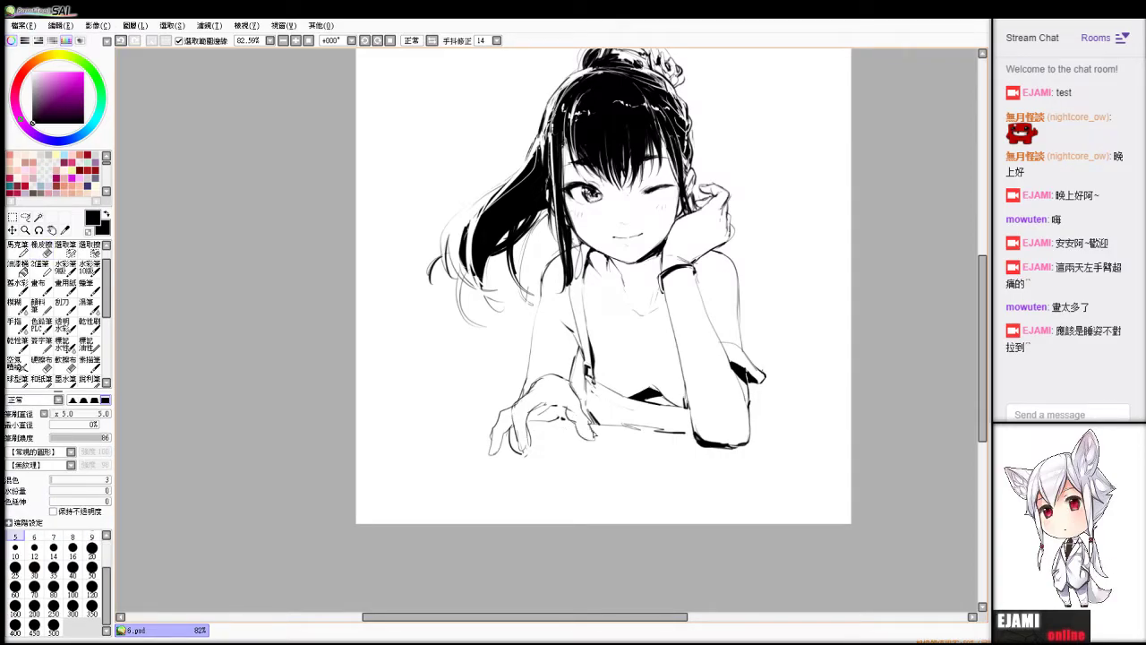
Redraw the thumb reaching past the forearm line and trim its overlapping tip.
{"action": "key", "text": "ctrl+z"}
{"action": "left_click_drag", "start_coordinate": [569, 409], "coordinate": [591, 433]}
{"action": "key", "text": "e"}
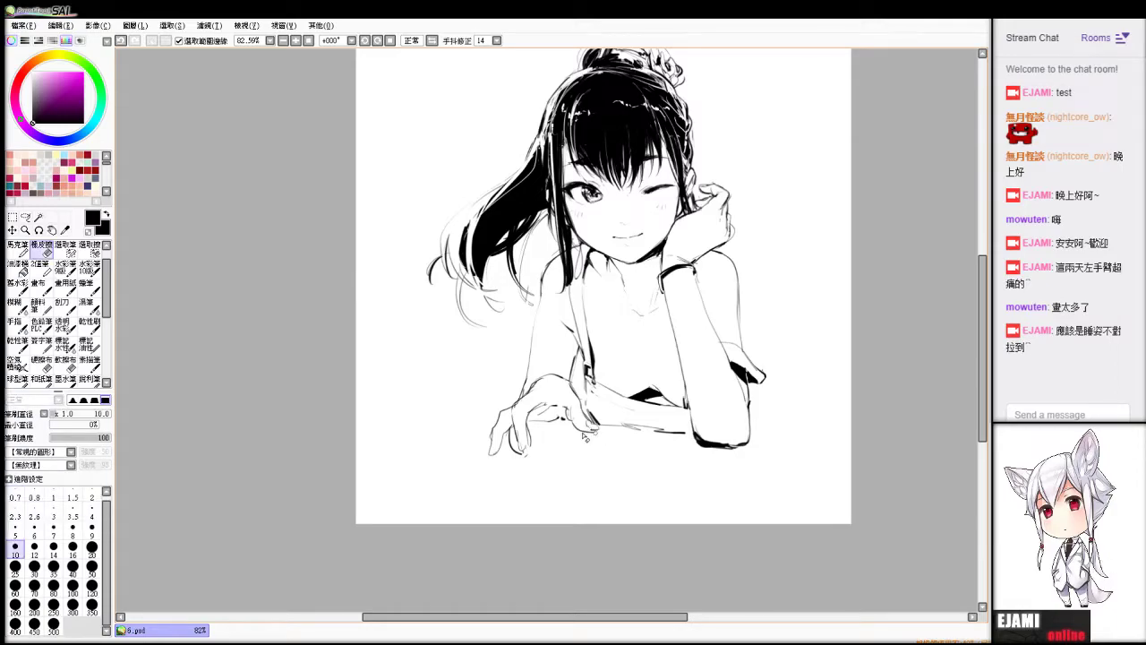
{"action": "key", "text": "b"}
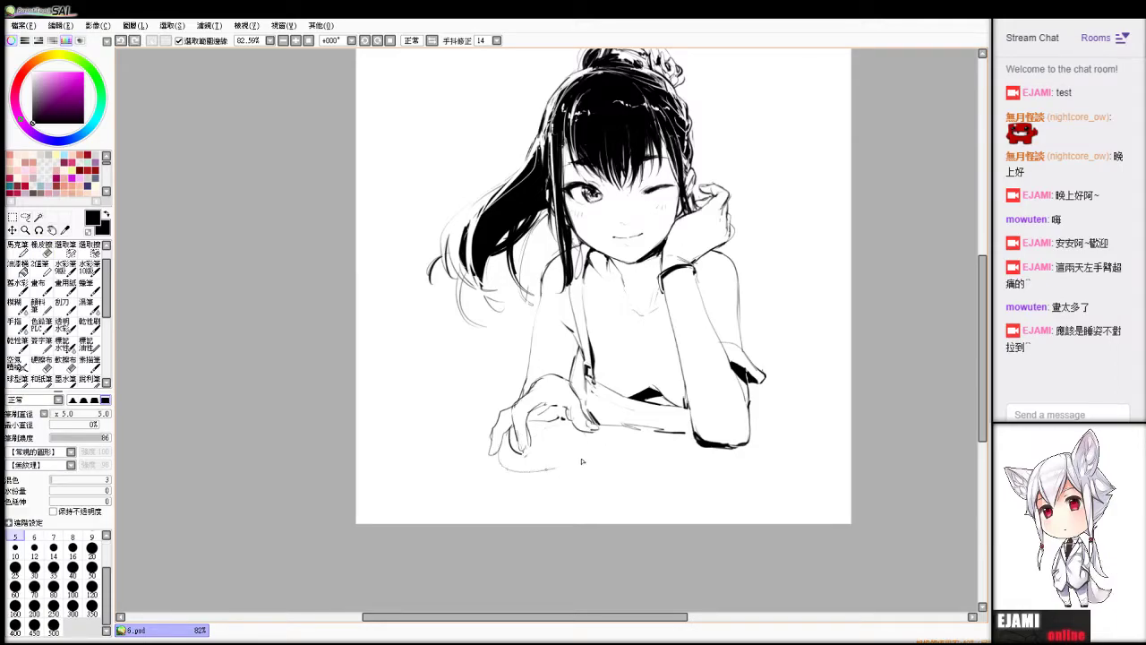
{"action": "left_click_drag", "start_coordinate": [523, 452], "coordinate": [581, 445]}
{"action": "key", "text": "ctrl+z"}
{"action": "left_click_drag", "start_coordinate": [498, 464], "coordinate": [593, 441]}
{"action": "key", "text": "ctrl+z"}
Erase the second finger and its leftover curve, and refine the outer finger with alternating brush and eraser strokes.
{"action": "left_click_drag", "start_coordinate": [533, 387], "coordinate": [499, 402]}
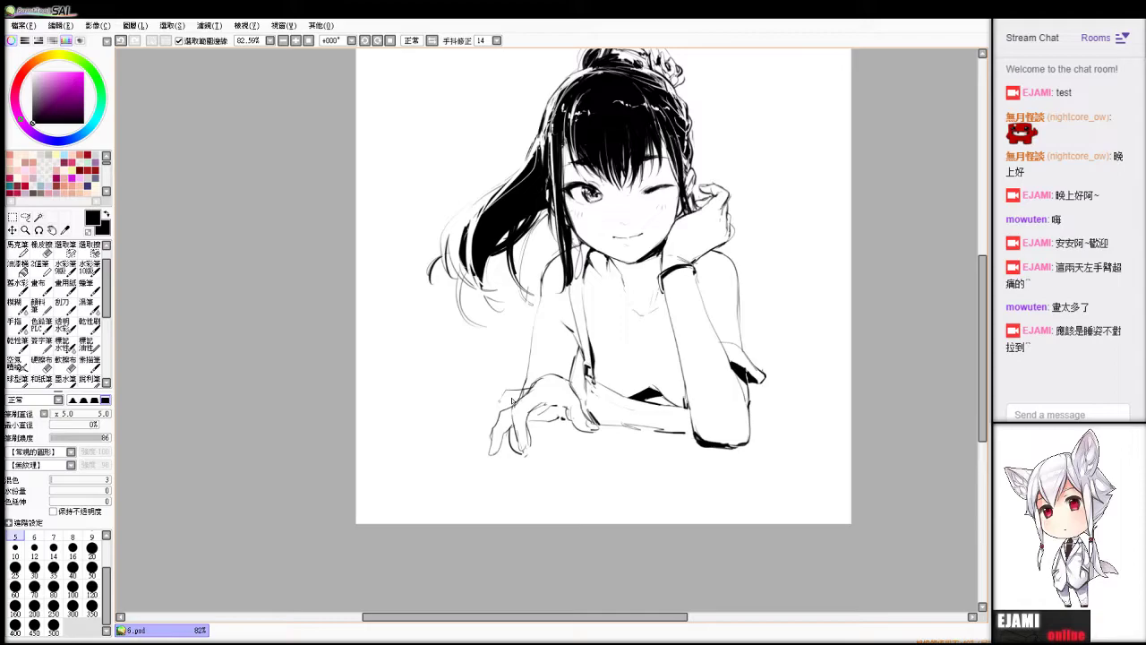
{"action": "key", "text": "e"}
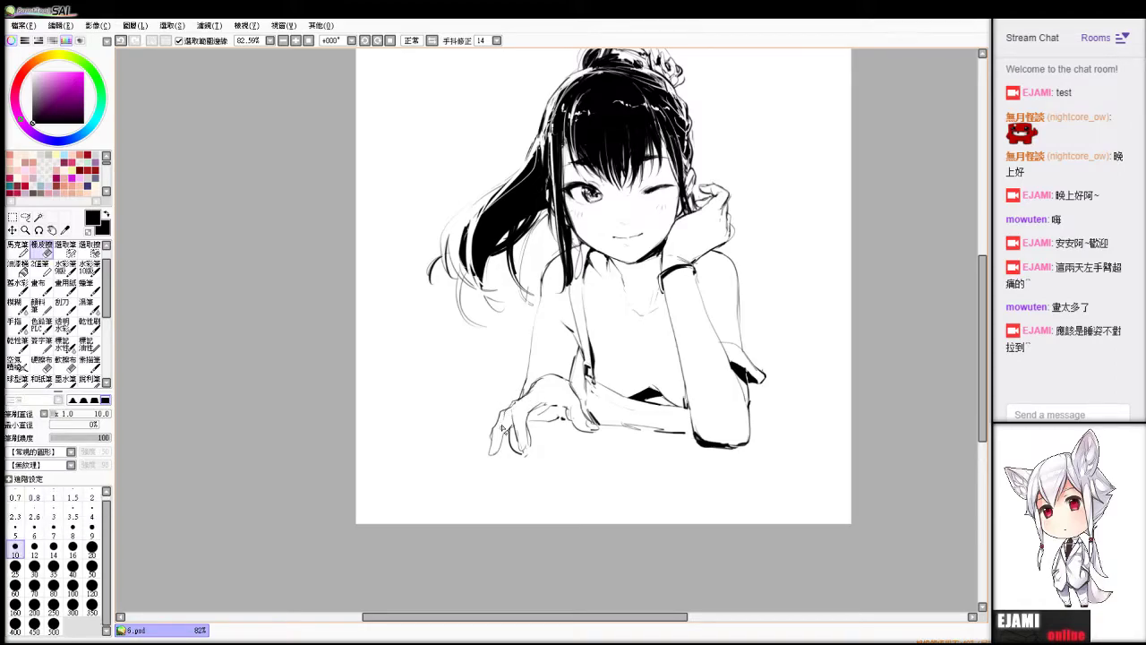
{"action": "key", "text": "n"}
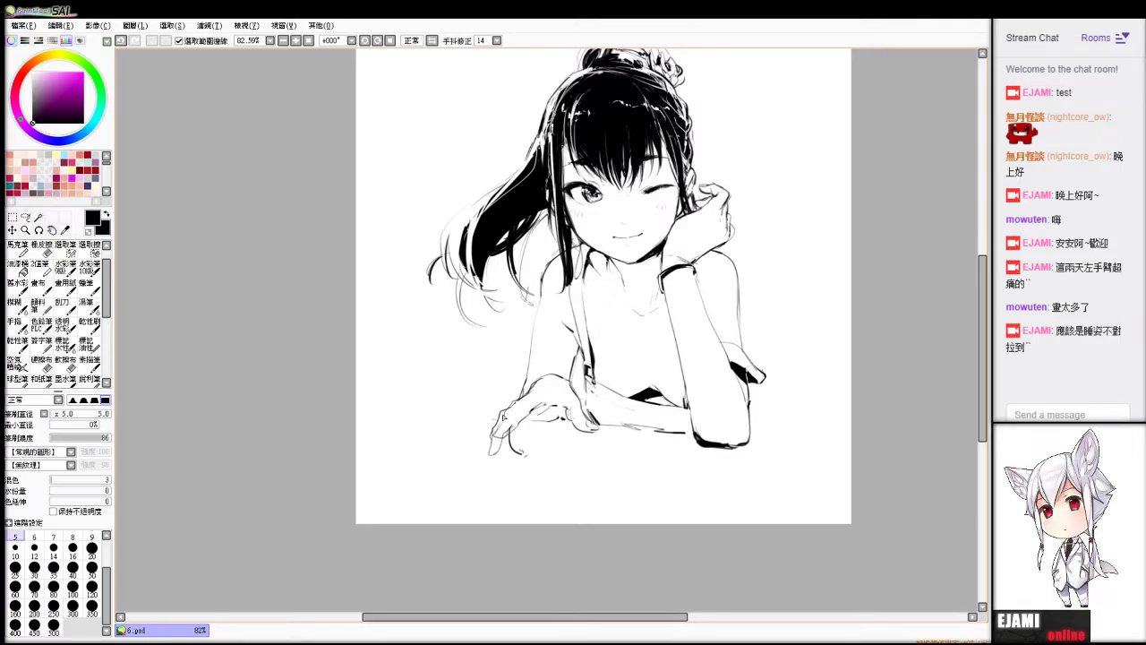
{"action": "key", "text": "e"}
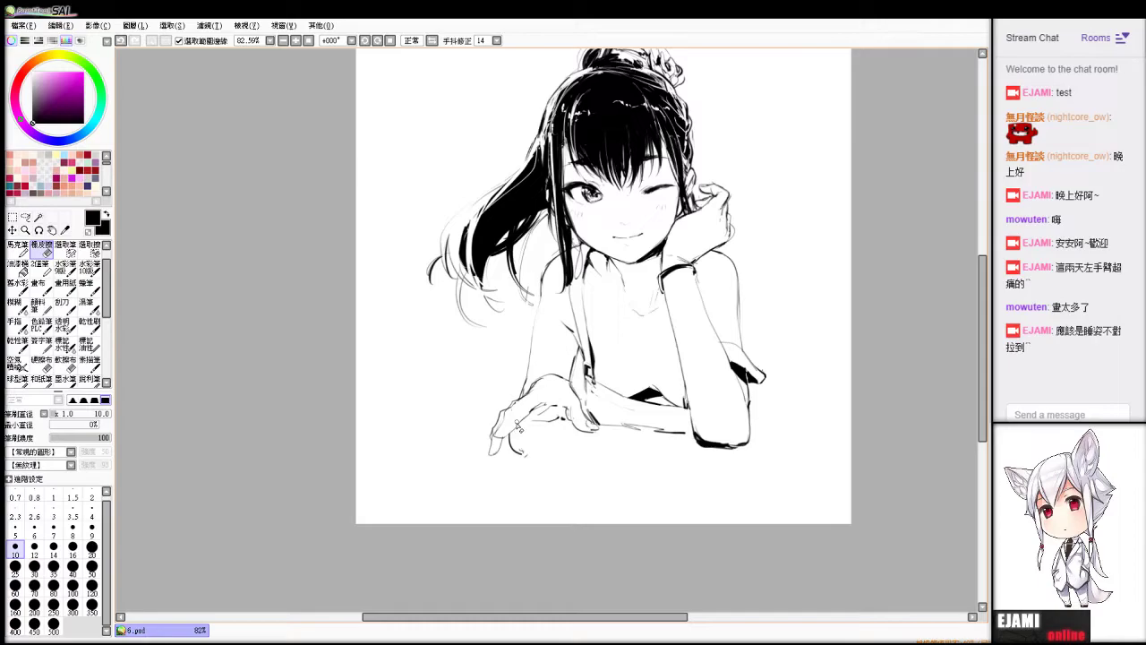
{"action": "key", "text": "n"}
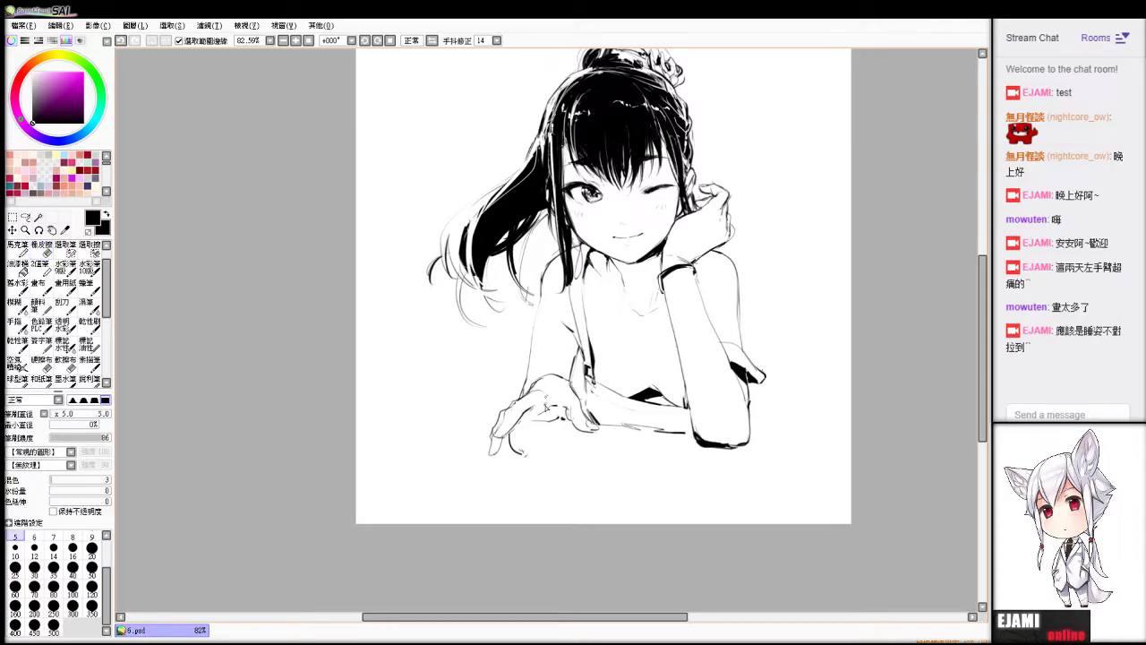
{"action": "mouse_move", "coordinate": [513, 426]}
{"action": "left_mouse_down"}
{"action": "mouse_move", "coordinate": [498, 437]}
{"action": "mouse_move", "coordinate": [512, 435]}
{"action": "left_mouse_up"}
{"action": "key", "text": "e"}
{"action": "key", "text": "n"}
{"action": "key", "text": "e"}
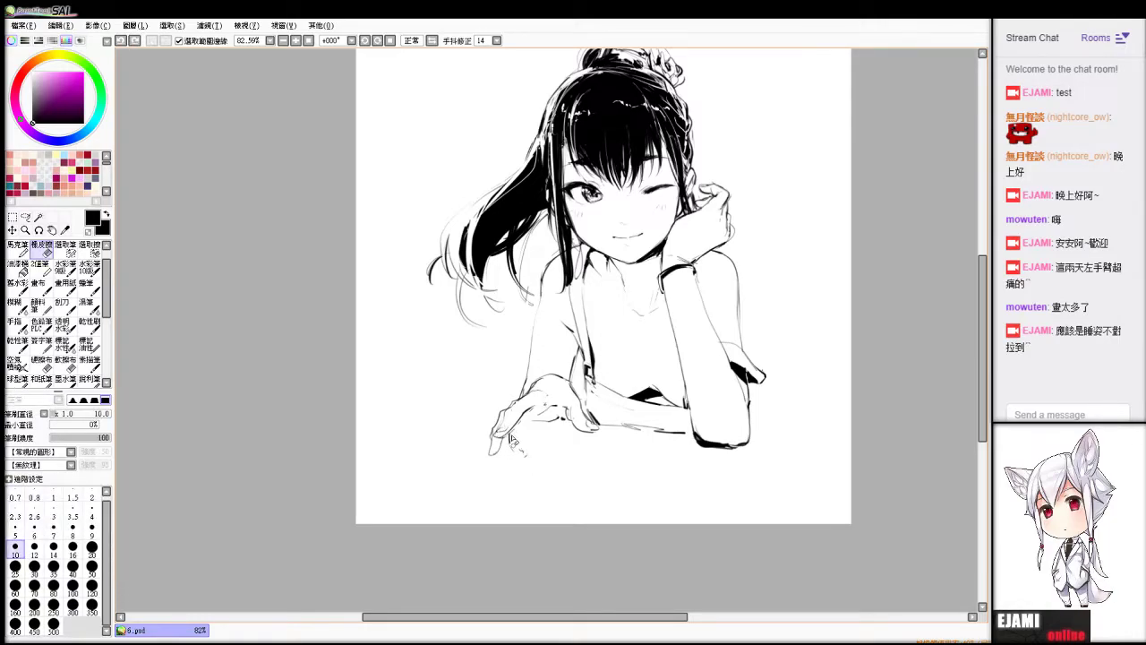
{"action": "key", "text": "n"}
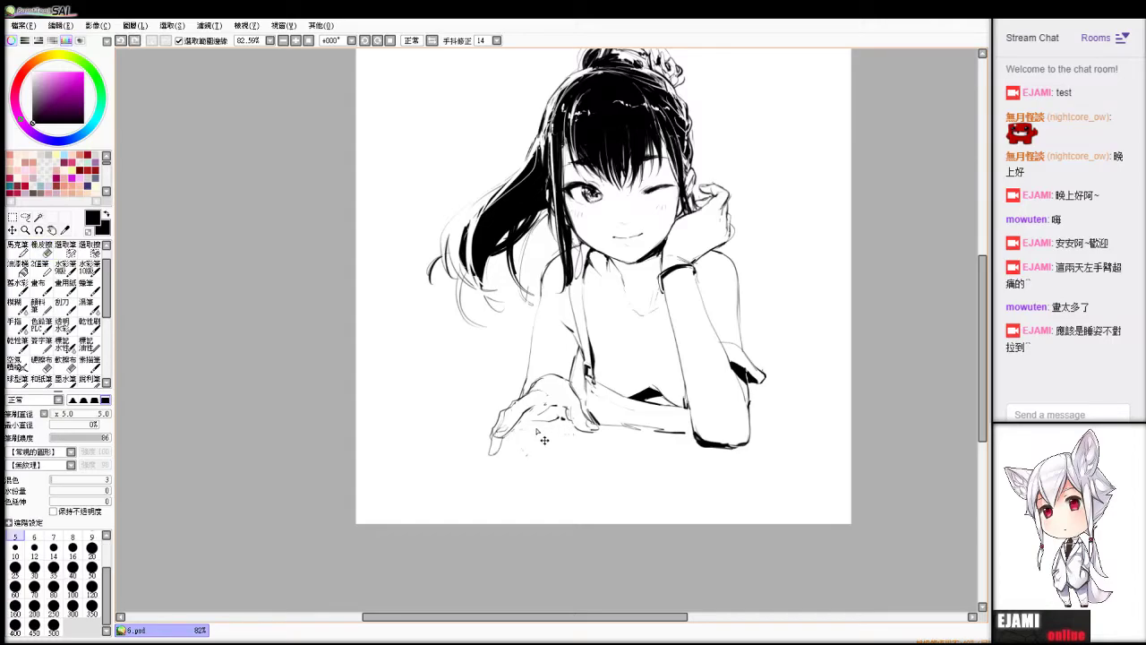
Sketch the far rim and both sides of a cocktail glass bowl beneath the hand, erasing stray marks.
{"action": "mouse_move", "coordinate": [527, 418]}
{"action": "left_mouse_down"}
{"action": "mouse_move", "coordinate": [562, 419]}
{"action": "mouse_move", "coordinate": [595, 464]}
{"action": "mouse_move", "coordinate": [598, 504]}
{"action": "left_mouse_up"}
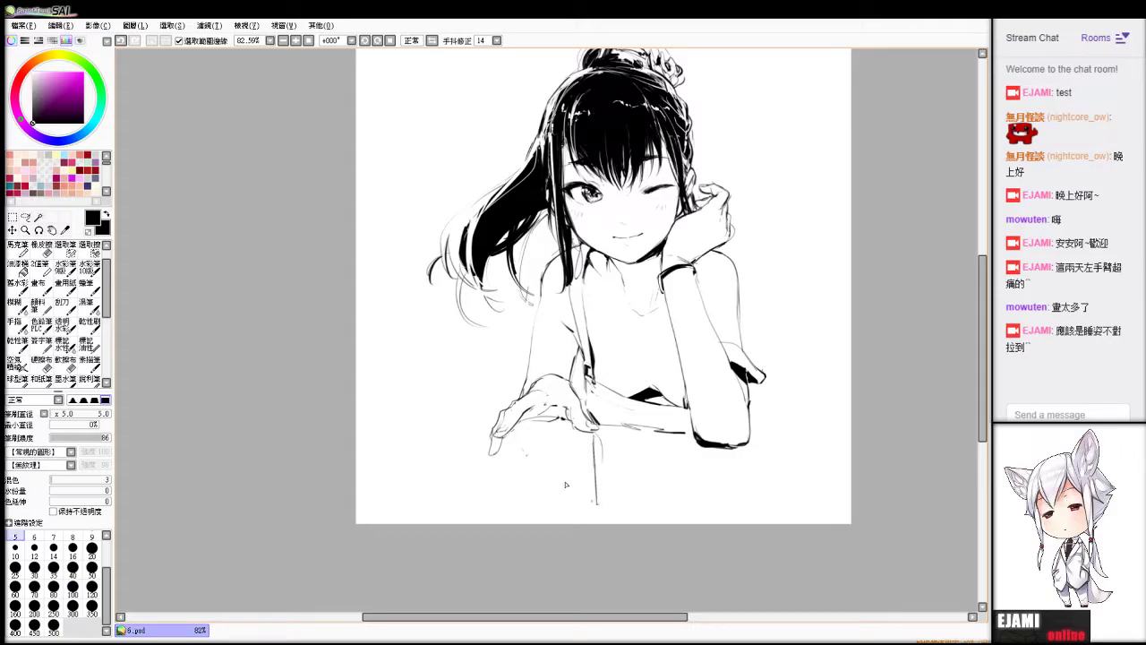
{"action": "key", "text": "ctrl+z"}
{"action": "key", "text": "e"}
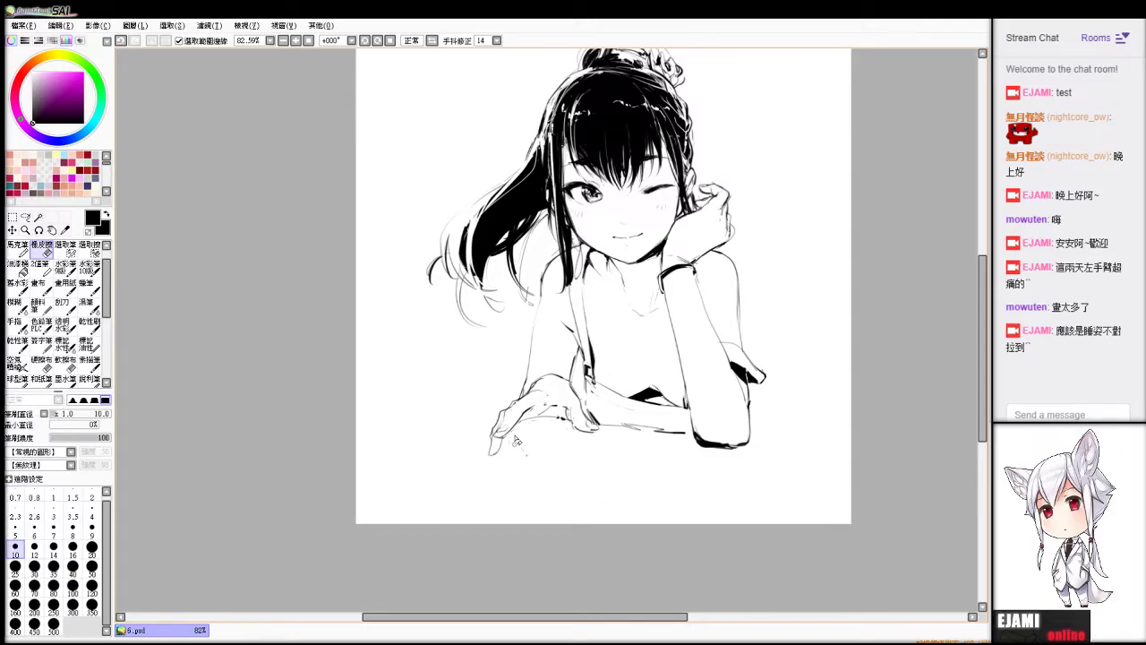
{"action": "key", "text": "n"}
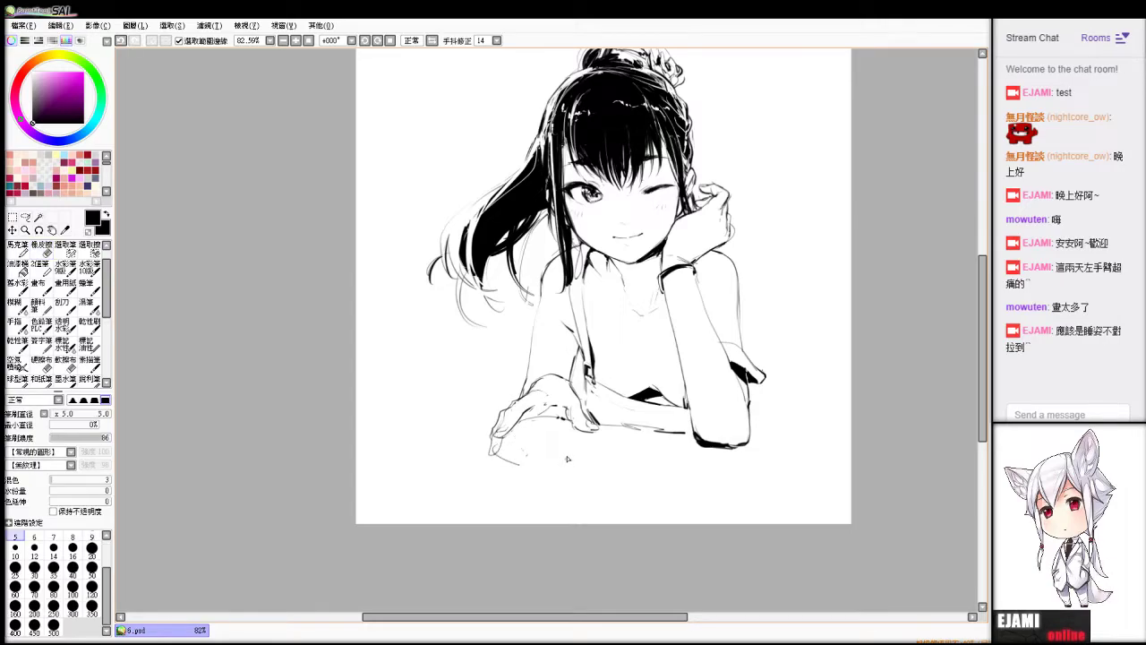
{"action": "left_click_drag", "start_coordinate": [521, 463], "coordinate": [596, 441]}
{"action": "key", "text": "ctrl+z"}
{"action": "left_click_drag", "start_coordinate": [521, 464], "coordinate": [592, 441]}
{"action": "key", "text": "ctrl+z"}
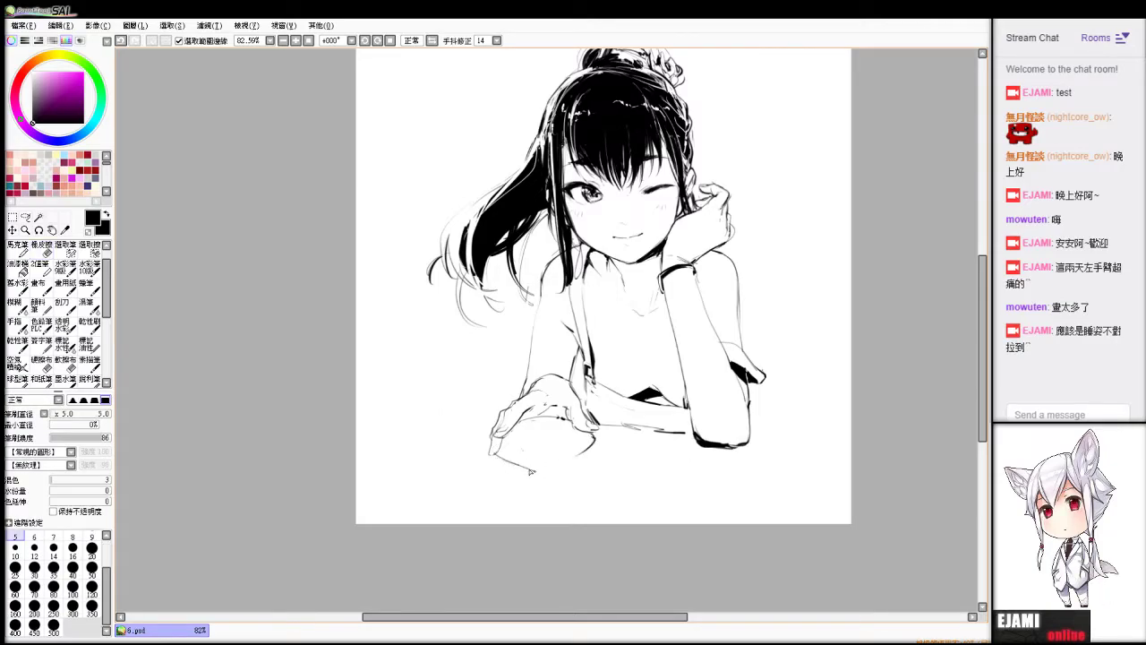
{"action": "key", "text": "ctrl+z"}
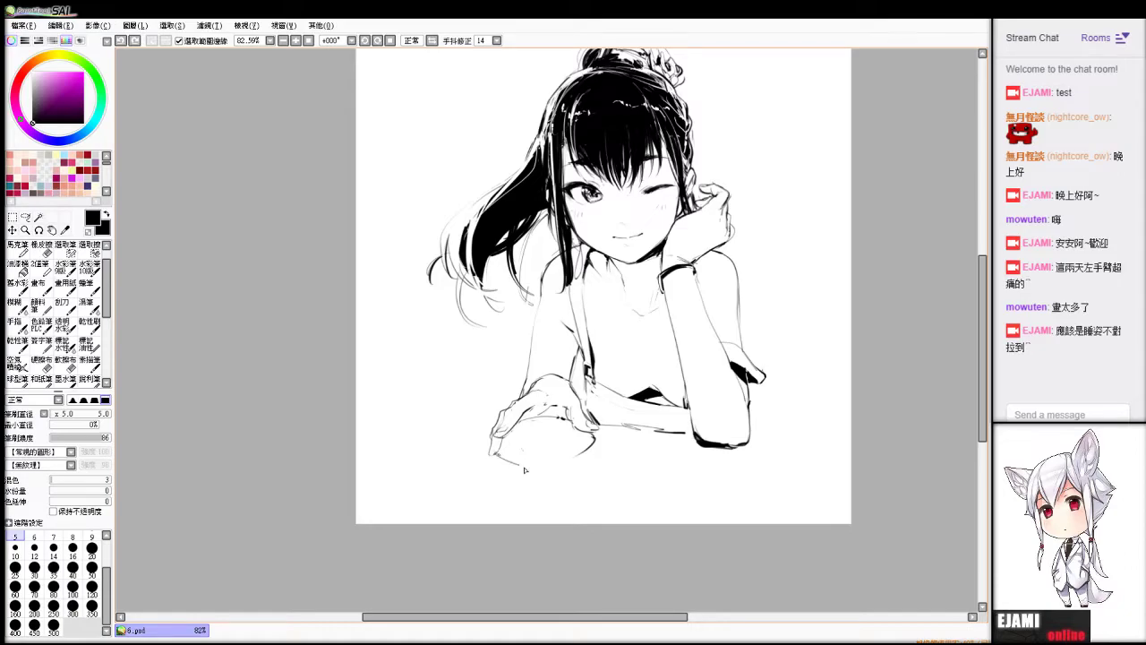
Draw the glass bowl's lower outline from the outer fingertip around to the thumb.
{"action": "left_click_drag", "start_coordinate": [491, 454], "coordinate": [589, 439]}
{"action": "key", "text": "ctrl+z"}
{"action": "left_click_drag", "start_coordinate": [551, 468], "coordinate": [595, 439]}
{"action": "key", "text": "ctrl+z"}
{"action": "left_click_drag", "start_coordinate": [594, 436], "coordinate": [550, 468]}
{"action": "key", "text": "ctrl+z"}
Draw the curved line across the inside of the glass bowl and tidy the corner at the outer fingertip.
{"action": "mouse_move", "coordinate": [502, 441]}
{"action": "left_mouse_down"}
{"action": "mouse_move", "coordinate": [584, 439]}
{"action": "mouse_move", "coordinate": [505, 448]}
{"action": "mouse_move", "coordinate": [561, 421]}
{"action": "left_mouse_up"}
{"action": "key", "text": "ctrl+z"}
{"action": "key", "text": "ctrl+z"}
{"action": "left_click_drag", "start_coordinate": [504, 447], "coordinate": [589, 437]}
{"action": "key", "text": "ctrl+z"}
{"action": "mouse_move", "coordinate": [502, 442]}
{"action": "left_mouse_down"}
{"action": "mouse_move", "coordinate": [571, 455]}
{"action": "mouse_move", "coordinate": [592, 436]}
{"action": "left_mouse_up"}
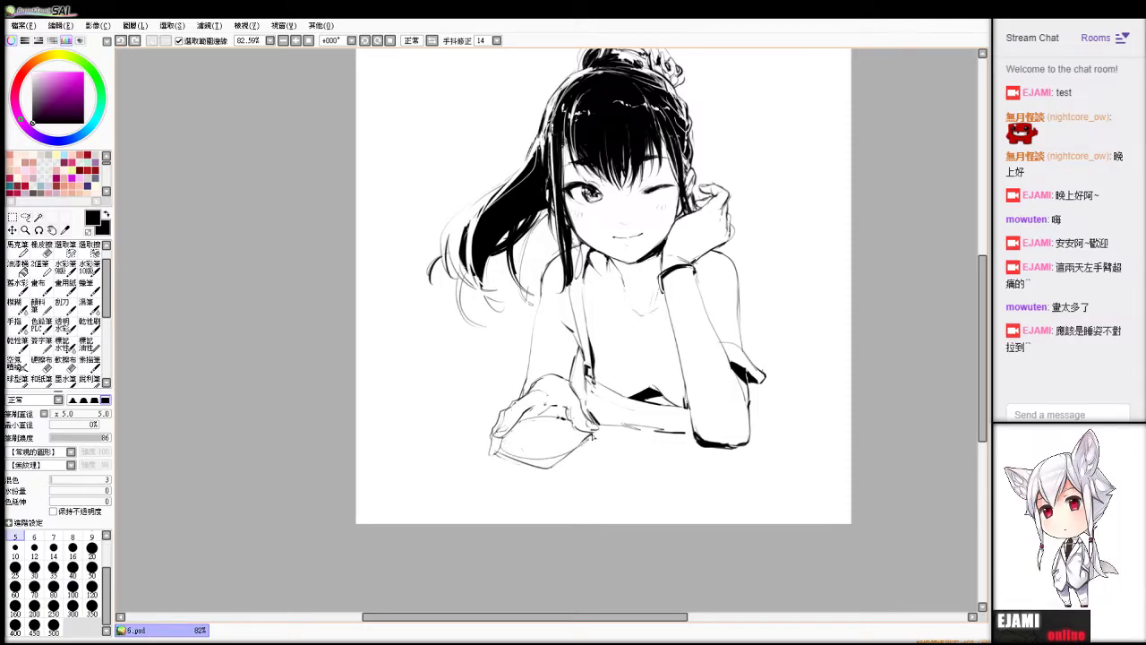
{"action": "mouse_move", "coordinate": [499, 454]}
{"action": "left_mouse_down"}
{"action": "mouse_move", "coordinate": [543, 468]}
{"action": "mouse_move", "coordinate": [498, 459]}
{"action": "left_mouse_up"}
{"action": "key", "text": "e"}
{"action": "key", "text": "v"}
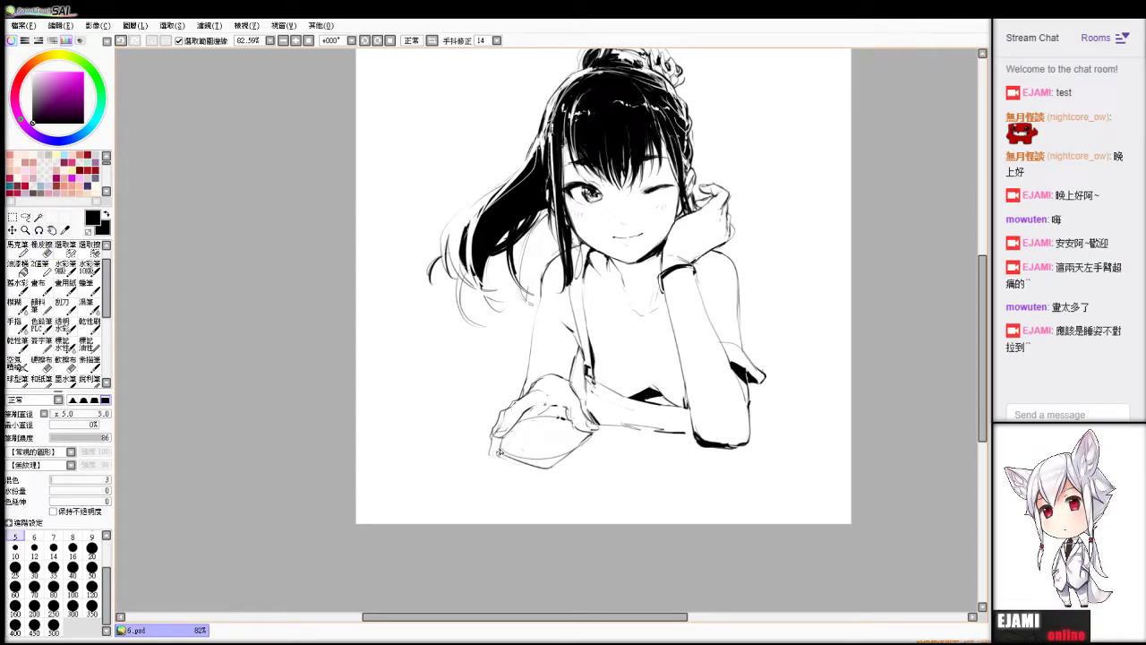
{"action": "left_click_drag", "start_coordinate": [500, 452], "coordinate": [542, 468]}
{"action": "key", "text": "ctrl+z"}
{"action": "key", "text": "ctrl+z"}
{"action": "mouse_move", "coordinate": [494, 438]}
{"action": "left_mouse_down"}
{"action": "mouse_move", "coordinate": [522, 427]}
{"action": "mouse_move", "coordinate": [522, 446]}
{"action": "mouse_move", "coordinate": [552, 425]}
{"action": "left_mouse_up"}
{"action": "key", "text": "ctrl+z"}
{"action": "mouse_move", "coordinate": [542, 469]}
{"action": "left_mouse_down"}
{"action": "mouse_move", "coordinate": [553, 513]}
{"action": "mouse_move", "coordinate": [516, 518]}
{"action": "mouse_move", "coordinate": [577, 515]}
{"action": "mouse_move", "coordinate": [514, 516]}
{"action": "mouse_move", "coordinate": [578, 502]}
{"action": "mouse_move", "coordinate": [523, 516]}
{"action": "mouse_move", "coordinate": [579, 513]}
{"action": "mouse_move", "coordinate": [551, 509]}
{"action": "left_mouse_up"}
{"action": "key", "text": "ctrl+z"}
{"action": "key", "text": "ctrl+z"}
{"action": "key", "text": "ctrl+z"}
{"action": "key", "text": "ctrl+z"}
{"action": "key", "text": "ctrl+z"}
{"action": "key", "text": "ctrl+z"}
Draw the cocktail glass's thin stem and flat oval foot below the bowl.
{"action": "key", "text": "e"}
{"action": "key", "text": "b"}
{"action": "mouse_move", "coordinate": [530, 518]}
{"action": "left_mouse_down"}
{"action": "mouse_move", "coordinate": [574, 518]}
{"action": "mouse_move", "coordinate": [548, 521]}
{"action": "mouse_move", "coordinate": [618, 540]}
{"action": "left_mouse_up"}
{"action": "left_click_drag", "start_coordinate": [867, 286], "coordinate": [865, 281]}
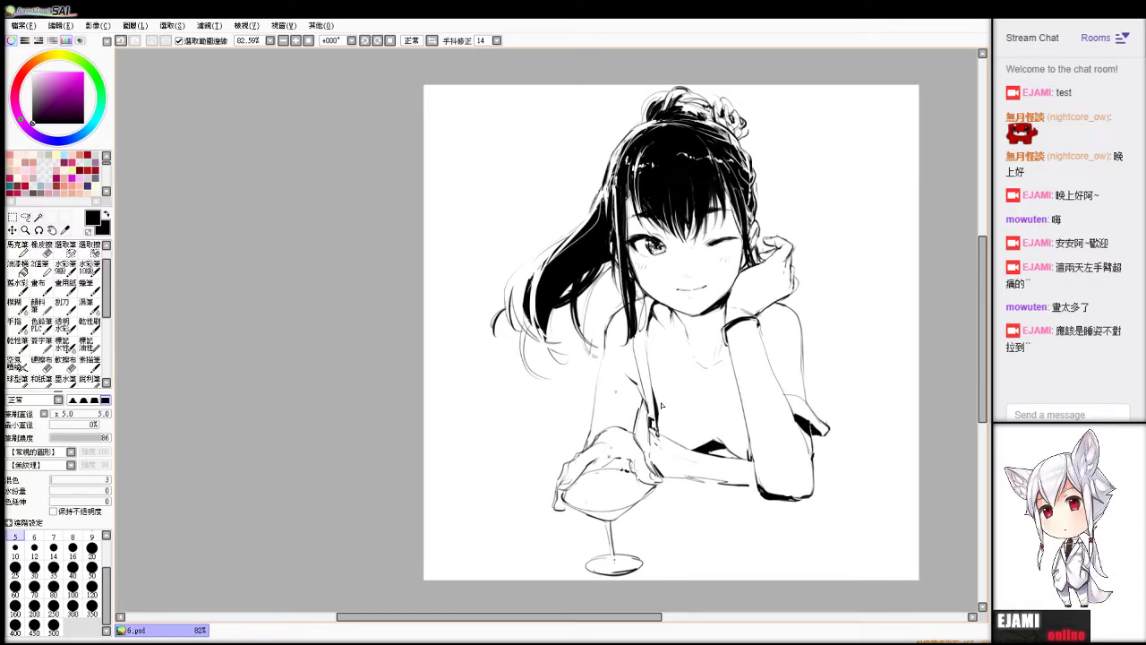
{"action": "mouse_move", "coordinate": [611, 575]}
{"action": "left_mouse_down"}
{"action": "mouse_move", "coordinate": [644, 556]}
{"action": "mouse_move", "coordinate": [621, 550]}
{"action": "mouse_move", "coordinate": [634, 571]}
{"action": "mouse_move", "coordinate": [600, 550]}
{"action": "mouse_move", "coordinate": [598, 580]}
{"action": "mouse_move", "coordinate": [635, 562]}
{"action": "mouse_move", "coordinate": [609, 581]}
{"action": "mouse_move", "coordinate": [626, 581]}
{"action": "mouse_move", "coordinate": [592, 579]}
{"action": "mouse_move", "coordinate": [637, 560]}
{"action": "left_mouse_up"}
Erase the glass's flat foot and redraw it as a rounder oval around the stem's base.
{"action": "key", "text": "e"}
{"action": "key", "text": "b"}
{"action": "key", "text": "e"}
{"action": "key", "text": "b"}
{"action": "key", "text": "e"}
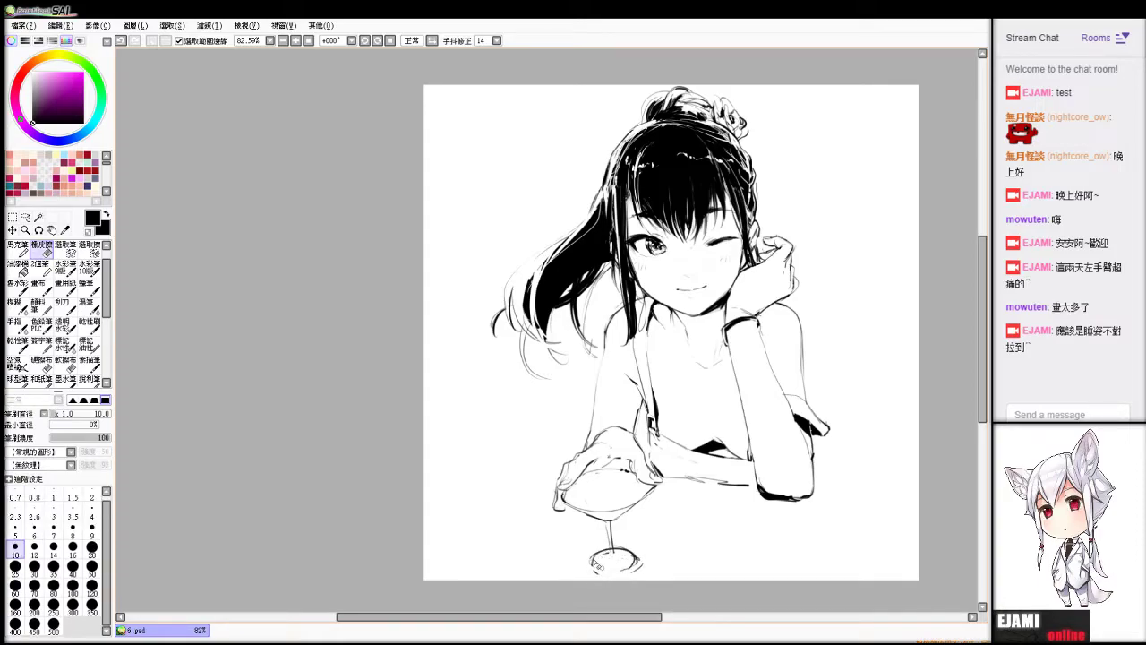
{"action": "key", "text": "b"}
{"action": "mouse_move", "coordinate": [615, 576]}
{"action": "left_mouse_down"}
{"action": "mouse_move", "coordinate": [602, 566]}
{"action": "mouse_move", "coordinate": [639, 561]}
{"action": "mouse_move", "coordinate": [603, 570]}
{"action": "mouse_move", "coordinate": [640, 565]}
{"action": "mouse_move", "coordinate": [605, 519]}
{"action": "mouse_move", "coordinate": [613, 552]}
{"action": "left_mouse_up"}
{"action": "key", "text": "e"}
{"action": "key", "text": "b"}
{"action": "key", "text": "ctrl+z"}
Rework the glass stem into two parallel lines joining the bowl and the foot, erasing the excess.
{"action": "key", "text": "e"}
{"action": "key", "text": "b"}
{"action": "key", "text": "e"}
{"action": "key", "text": "e"}
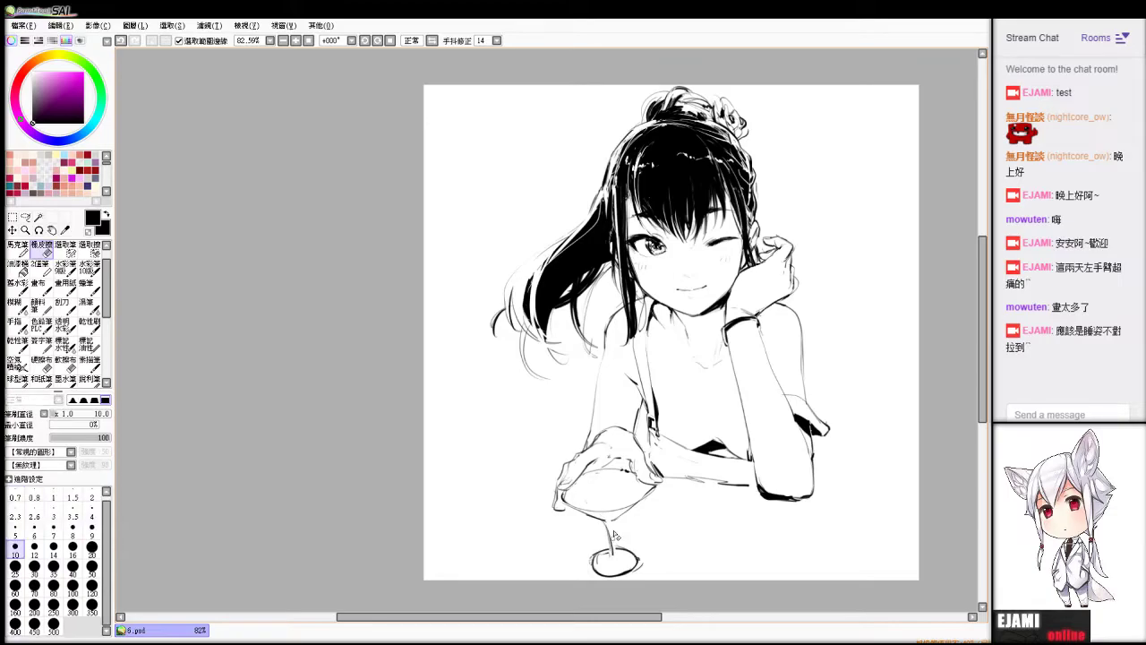
{"action": "key", "text": "b"}
{"action": "key", "text": "e"}
{"action": "mouse_move", "coordinate": [613, 522]}
{"action": "left_mouse_down"}
{"action": "mouse_move", "coordinate": [616, 554]}
{"action": "mouse_move", "coordinate": [600, 561]}
{"action": "left_mouse_up"}
{"action": "key", "text": "b"}
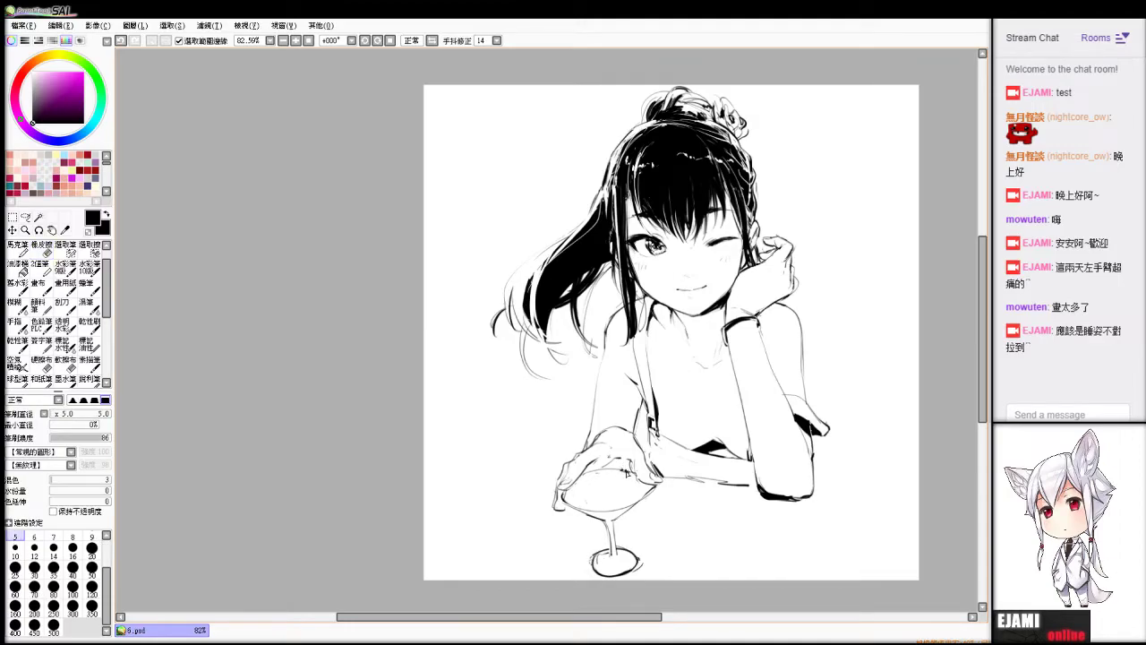
Clean up the glass rim near the thumb and outline a round citrus slice on its edge.
{"action": "key", "text": "e"}
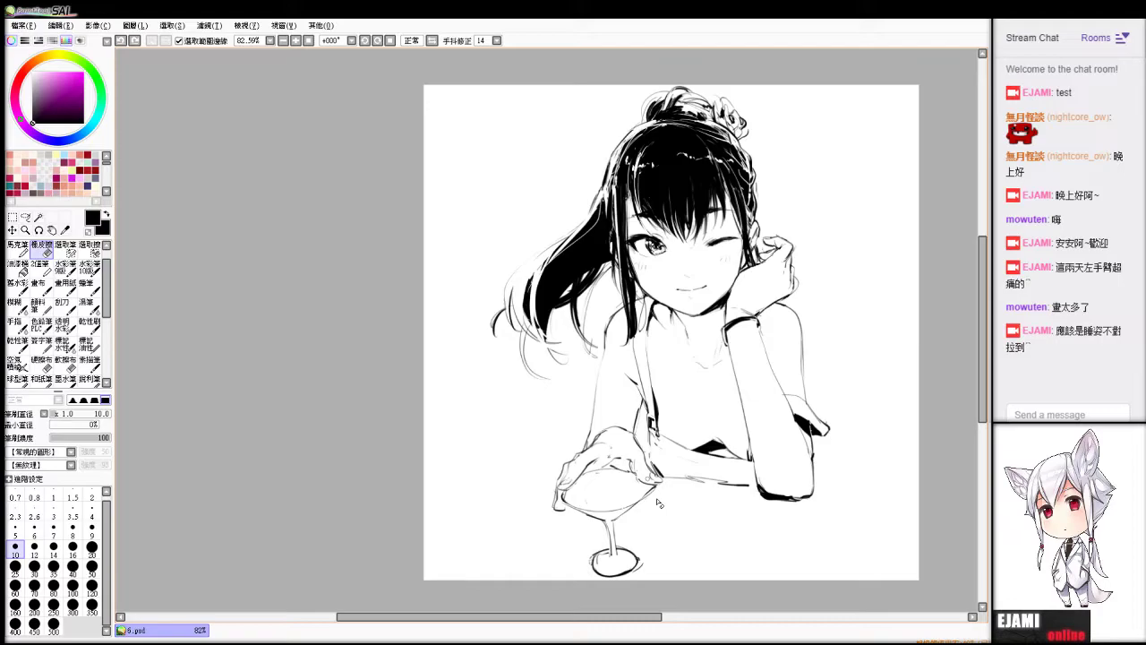
{"action": "key", "text": "e"}
{"action": "left_click_drag", "start_coordinate": [638, 477], "coordinate": [646, 511]}
{"action": "key", "text": "e"}
{"action": "key", "text": "e"}
{"action": "key", "text": "e"}
{"action": "key", "text": "v"}
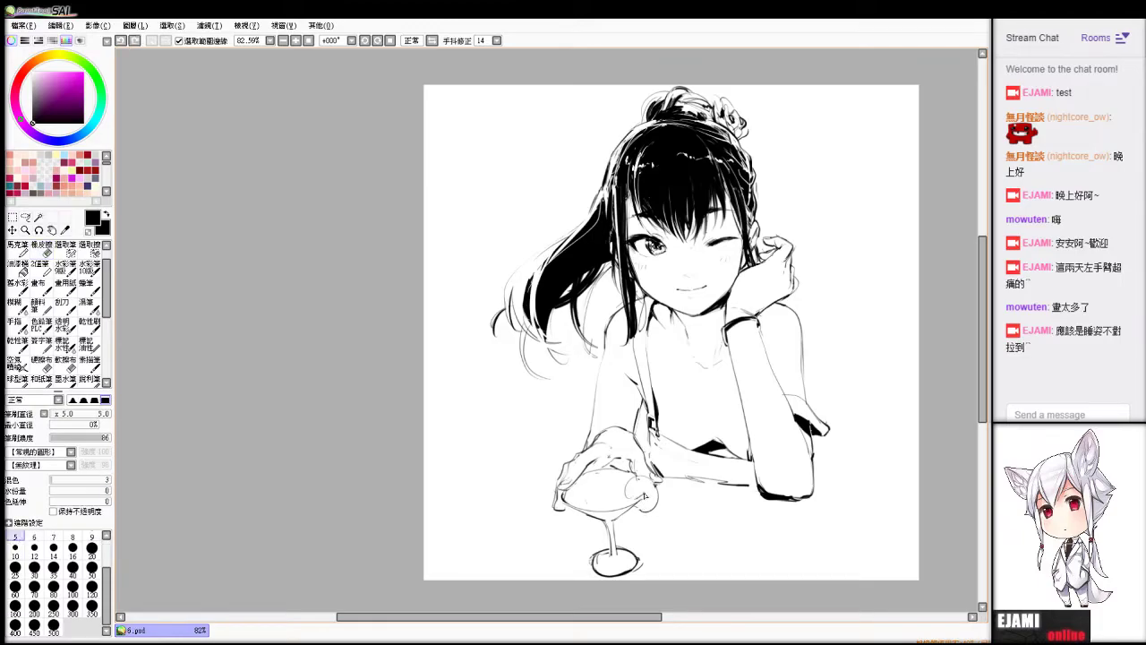
Draw the segment lines in the citrus slice and a curved liquid line inside the glass bowl.
{"action": "left_click_drag", "start_coordinate": [629, 502], "coordinate": [649, 484]}
{"action": "key", "text": "ctrl+z"}
{"action": "left_click_drag", "start_coordinate": [656, 488], "coordinate": [648, 509]}
{"action": "key", "text": "ctrl+z"}
{"action": "left_click_drag", "start_coordinate": [578, 508], "coordinate": [620, 487]}
{"action": "left_click", "coordinate": [626, 487]}
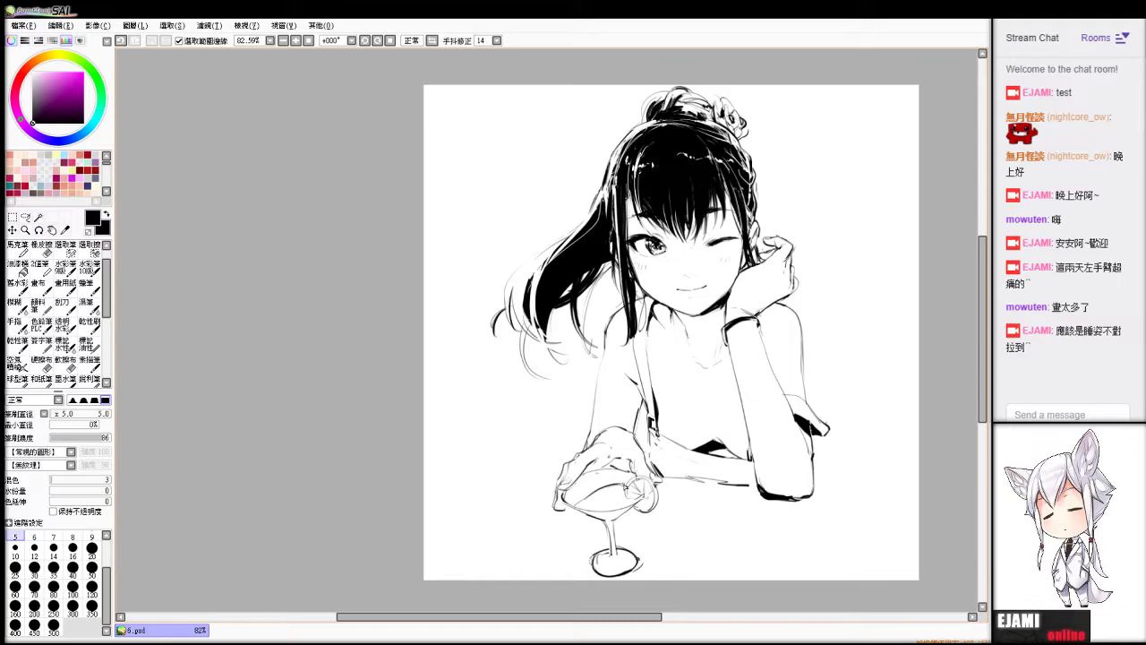
{"action": "left_click_drag", "start_coordinate": [577, 509], "coordinate": [625, 488]}
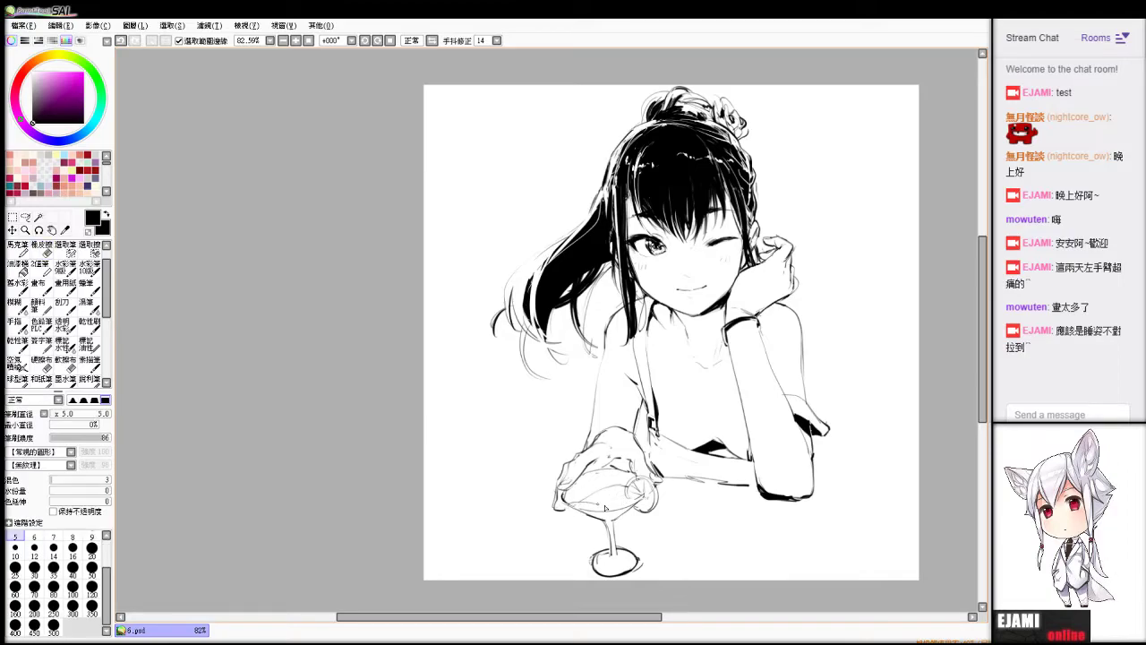
{"action": "key", "text": "ctrl+z"}
{"action": "left_click_drag", "start_coordinate": [574, 503], "coordinate": [627, 506]}
{"action": "key", "text": "ctrl+z"}
Retrace the top contour of the hand, then erase the folded forearm's lower edge and redraw it as one clean line.
{"action": "left_click_drag", "start_coordinate": [624, 430], "coordinate": [588, 440]}
{"action": "left_click_drag", "start_coordinate": [671, 482], "coordinate": [752, 489]}
{"action": "key", "text": "ctrl+z"}
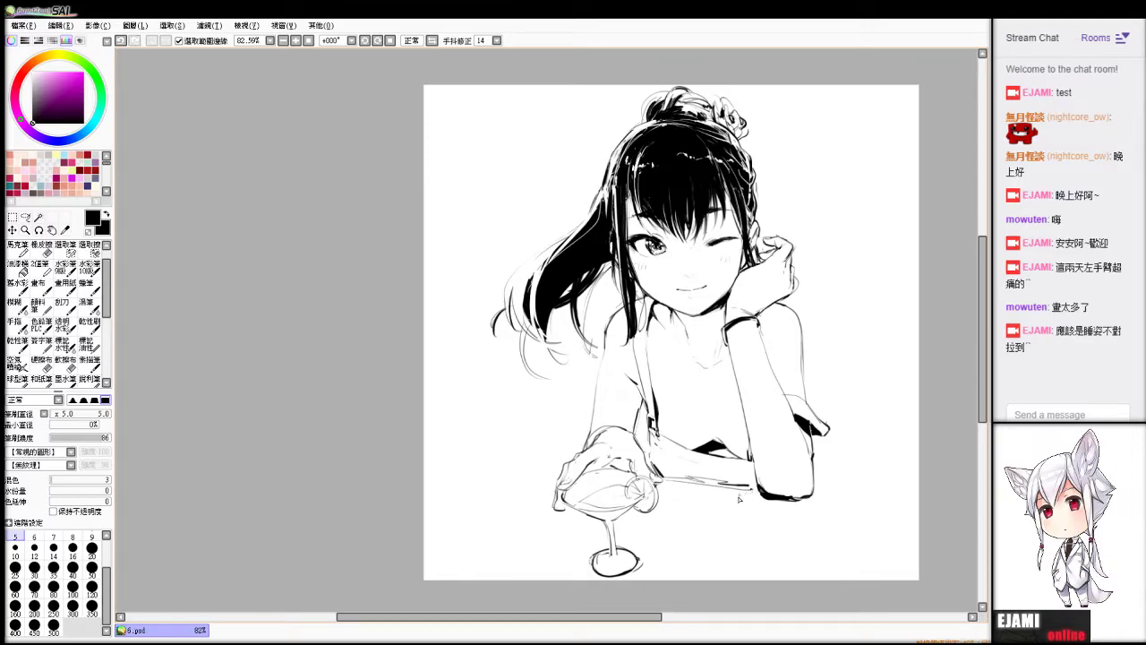
{"action": "key", "text": "ctrl+z"}
{"action": "key", "text": "e"}
{"action": "left_click_drag", "start_coordinate": [666, 478], "coordinate": [748, 485]}
{"action": "key", "text": "v"}
{"action": "left_click_drag", "start_coordinate": [661, 473], "coordinate": [754, 482]}
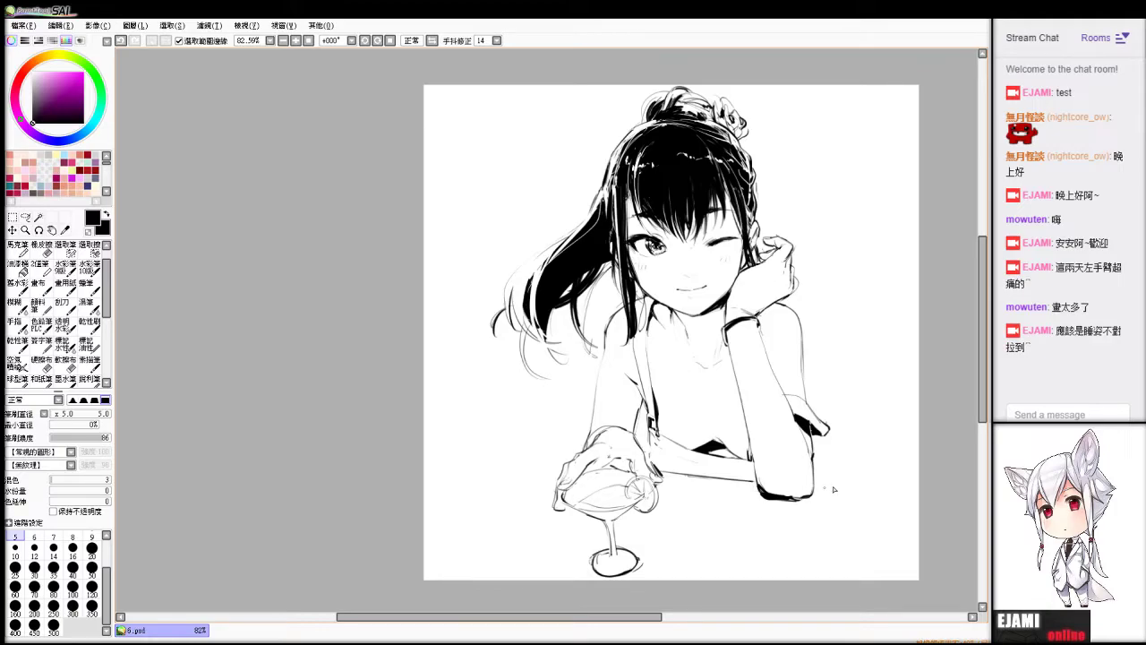
Clean up the forearm's lower line and try a table line running outward from the propped elbow.
{"action": "key", "text": "ctrl+z"}
{"action": "left_click_drag", "start_coordinate": [815, 495], "coordinate": [862, 512]}
{"action": "key", "text": "ctrl+z"}
{"action": "key", "text": "e"}
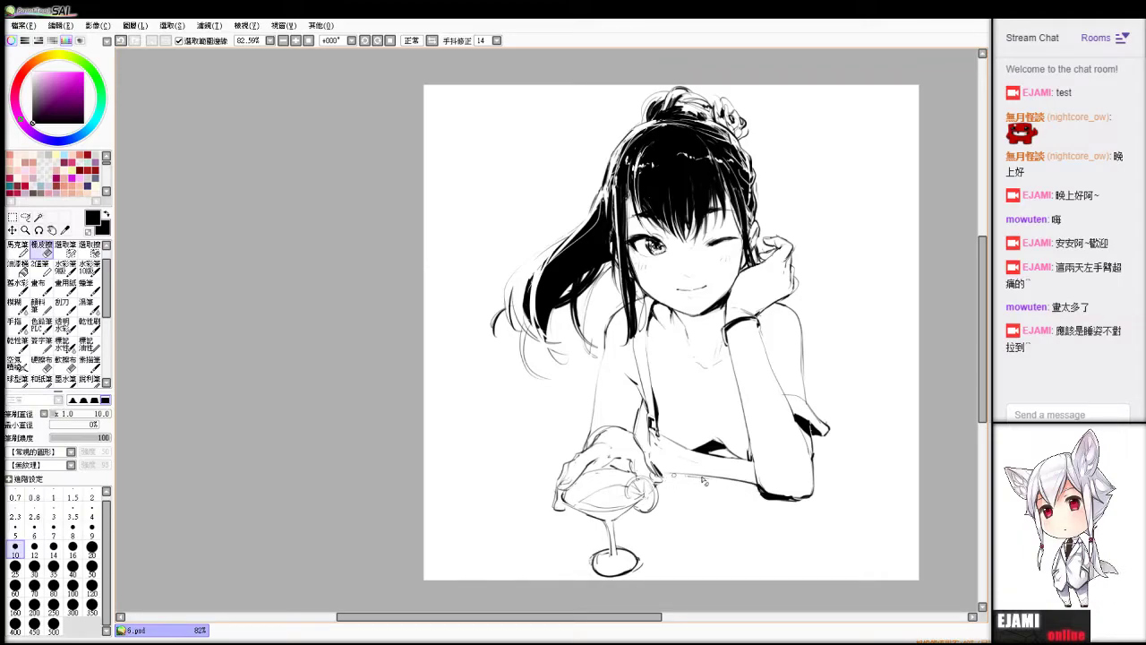
{"action": "key", "text": "b"}
{"action": "left_click_drag", "start_coordinate": [814, 496], "coordinate": [849, 514]}
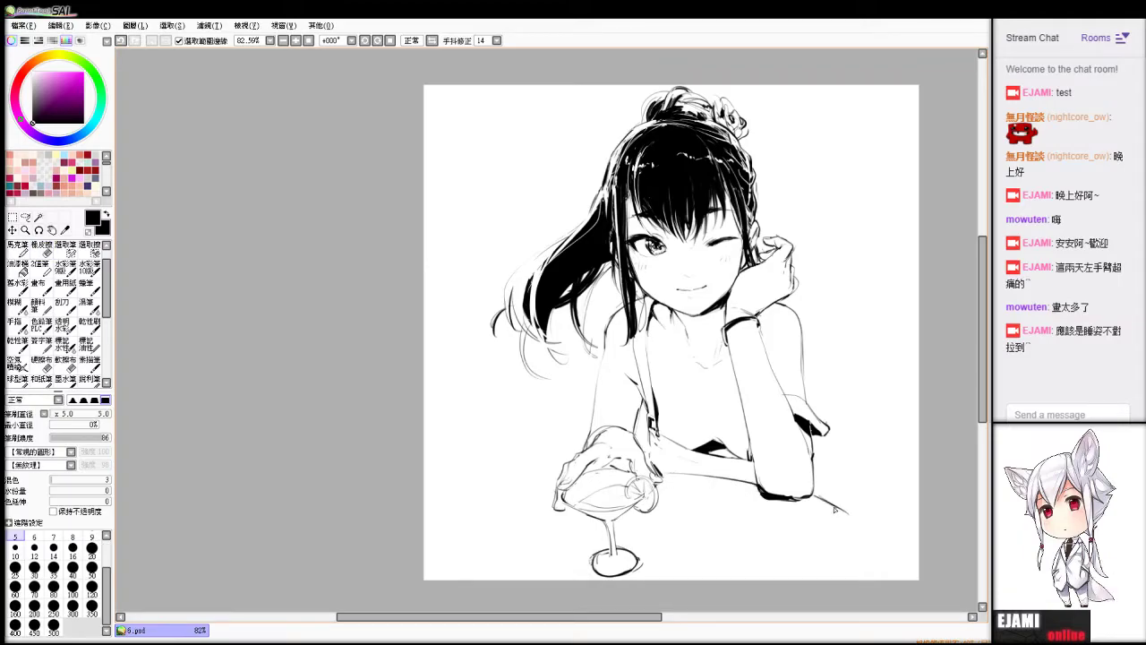
{"action": "key", "text": "ctrl+z"}
Erase most of the solid black shading under the propped elbow and redraw the elbow's contour.
{"action": "key", "text": "e"}
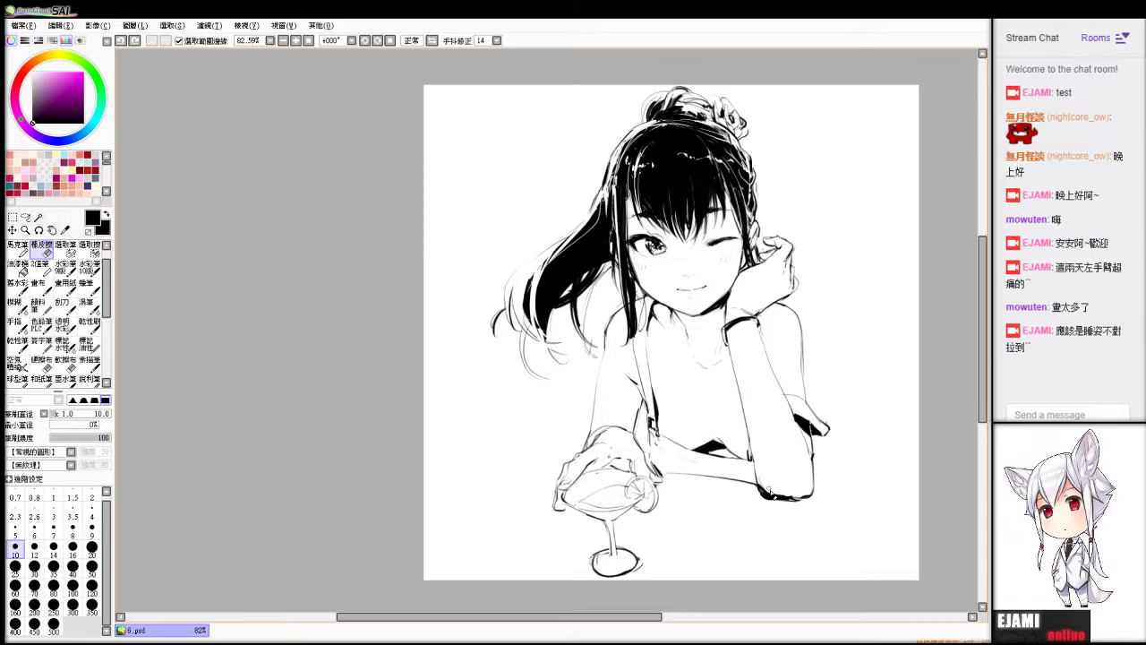
{"action": "left_click_drag", "start_coordinate": [771, 492], "coordinate": [810, 489]}
{"action": "key", "text": "b"}
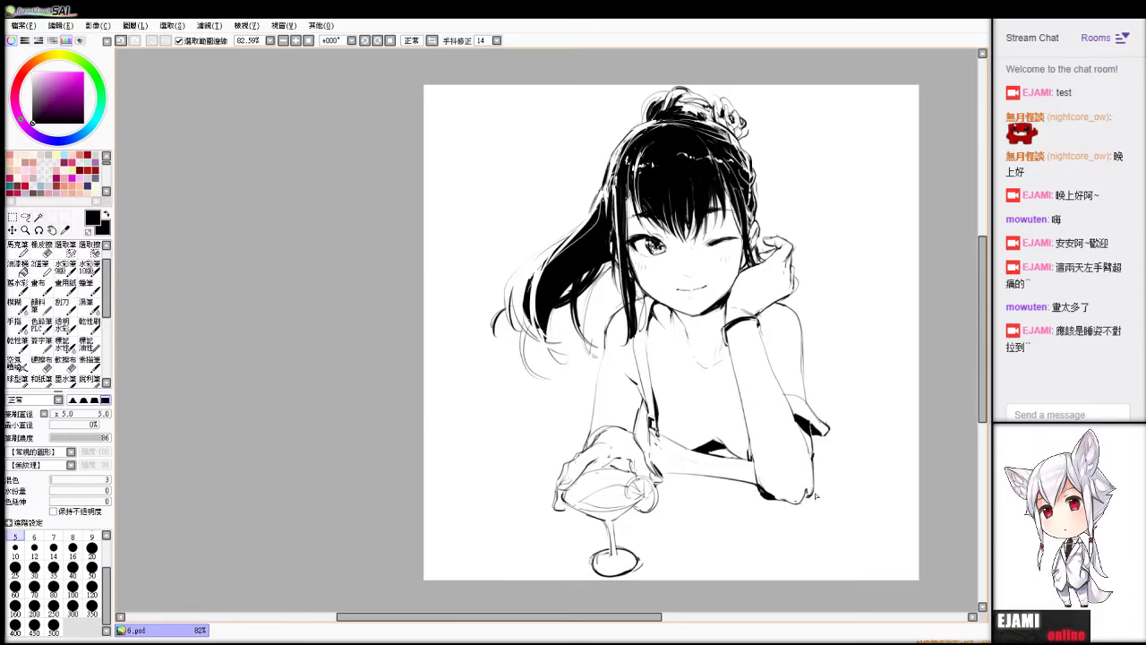
{"action": "key", "text": "e"}
{"action": "left_click_drag", "start_coordinate": [808, 495], "coordinate": [827, 502]}
Draw the table edge sloping outward from the propped elbow and a short segment beyond the outer finger.
{"action": "key", "text": "b"}
{"action": "left_click_drag", "start_coordinate": [784, 502], "coordinate": [847, 517]}
{"action": "key", "text": "ctrl+z"}
{"action": "left_click_drag", "start_coordinate": [541, 479], "coordinate": [564, 477]}
Shift the line art slightly to the right on the canvas and set the brush size to 350.
{"action": "left_click_drag", "start_coordinate": [566, 489], "coordinate": [602, 486]}
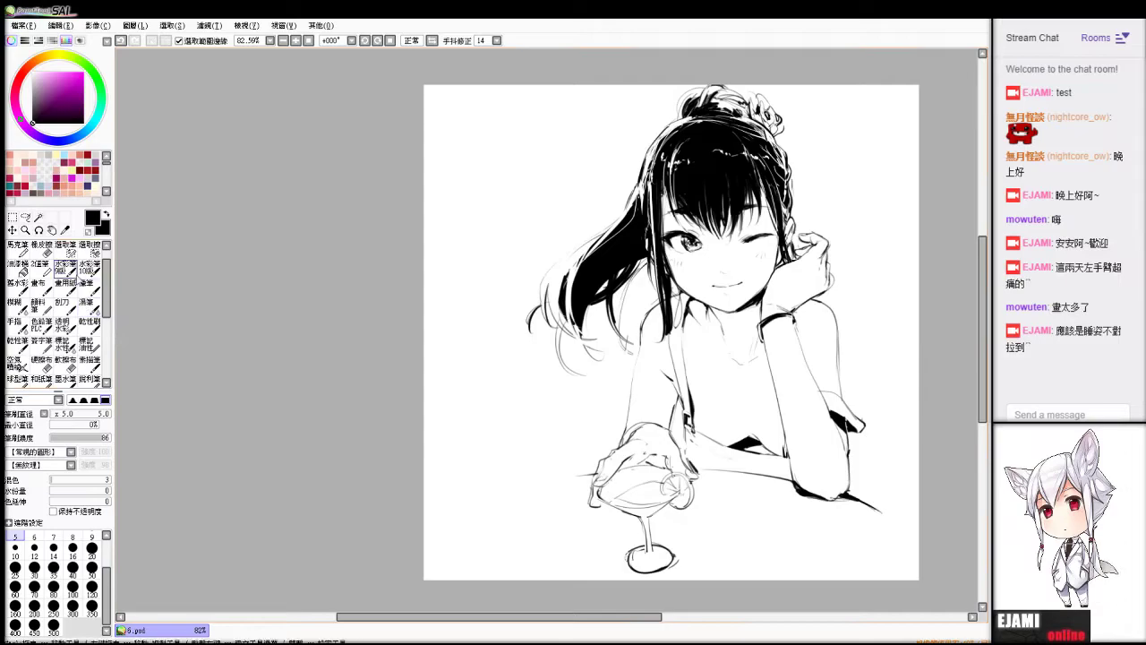
{"action": "left_click", "coordinate": [92, 608]}
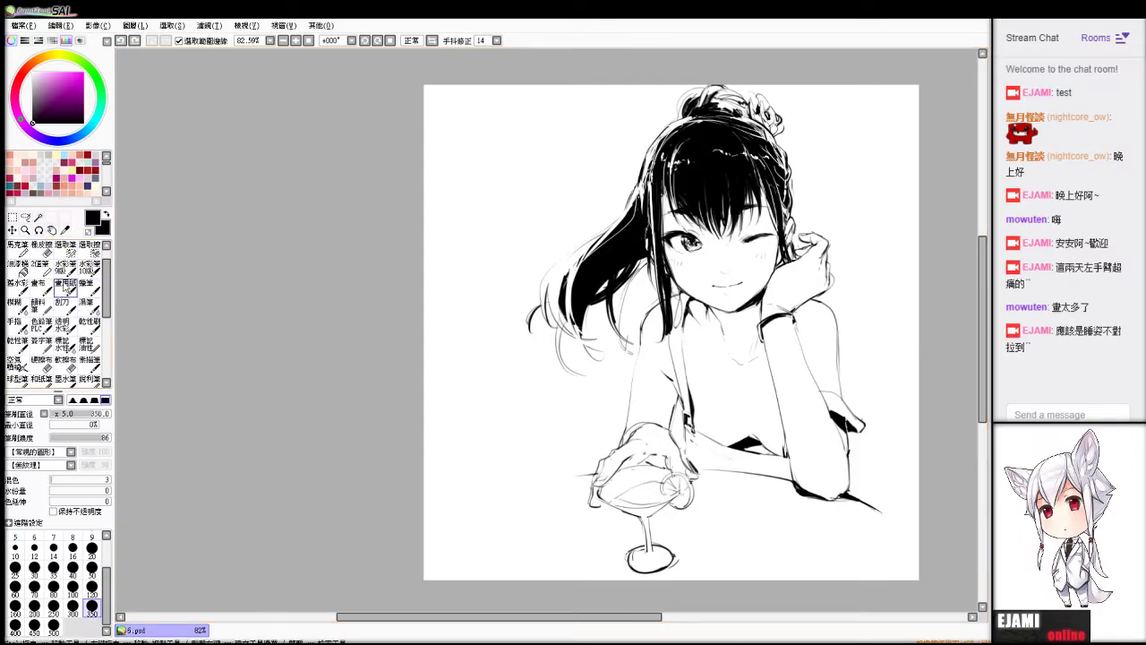
Paint a selection over the whole girl and the cocktail glass with the selection pen at size 350.
{"action": "left_click", "coordinate": [65, 249]}
{"action": "mouse_move", "coordinate": [431, 364]}
{"action": "left_mouse_down"}
{"action": "mouse_move", "coordinate": [456, 354]}
{"action": "mouse_move", "coordinate": [583, 374]}
{"action": "mouse_move", "coordinate": [563, 301]}
{"action": "left_mouse_up"}
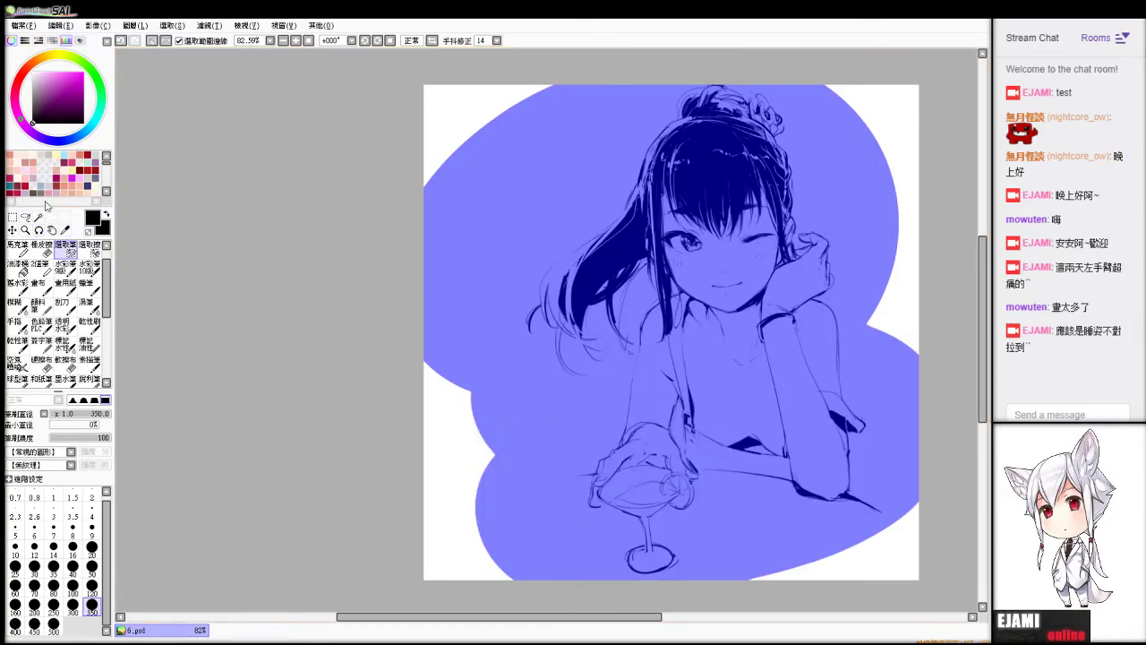
{"action": "left_click", "coordinate": [13, 217]}
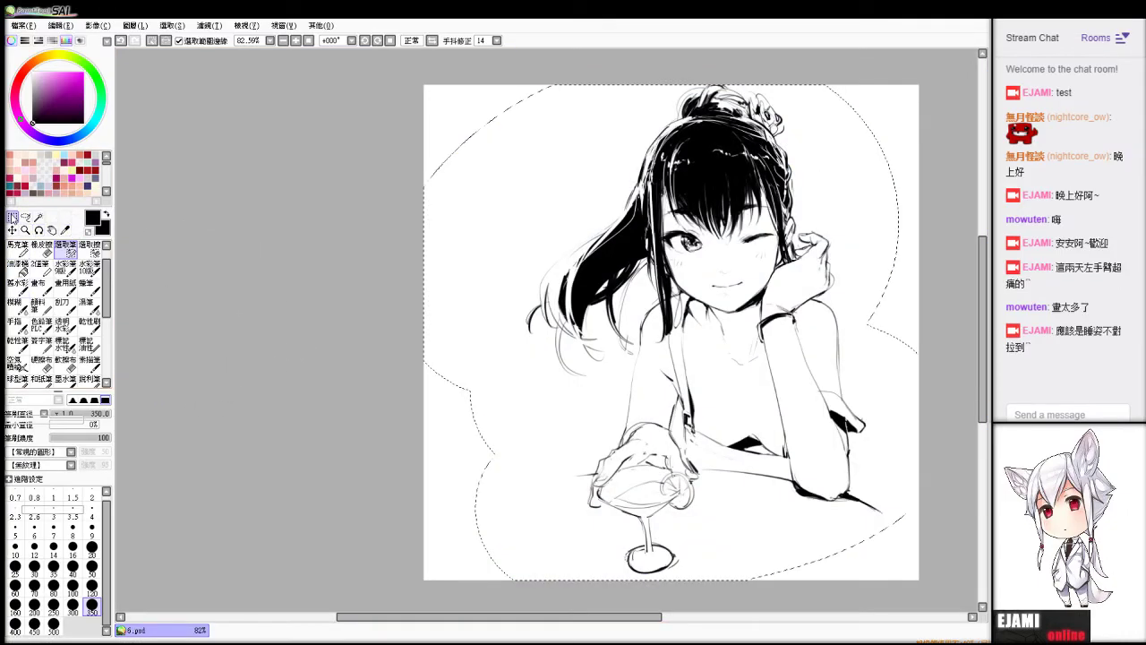
Distort the selected line art slightly from its upper corner and lower edge, checking the proportions in a mirrored view.
{"action": "key", "text": "ctrl+t"}
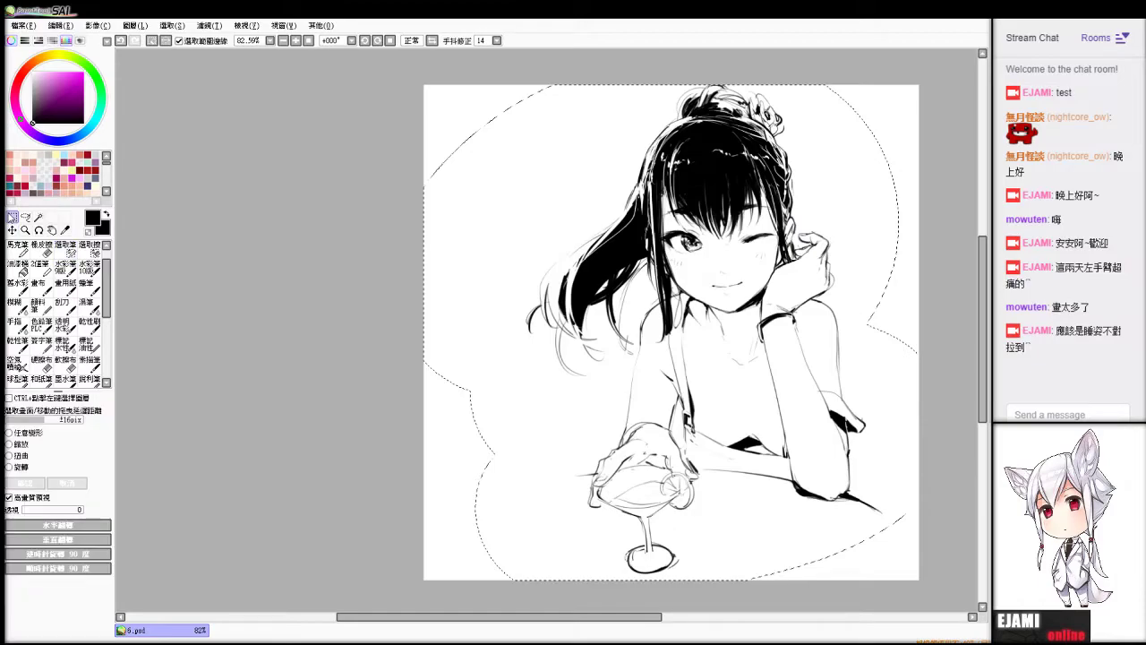
{"action": "left_click", "coordinate": [10, 456]}
{"action": "left_click_drag", "start_coordinate": [526, 87], "coordinate": [536, 89]}
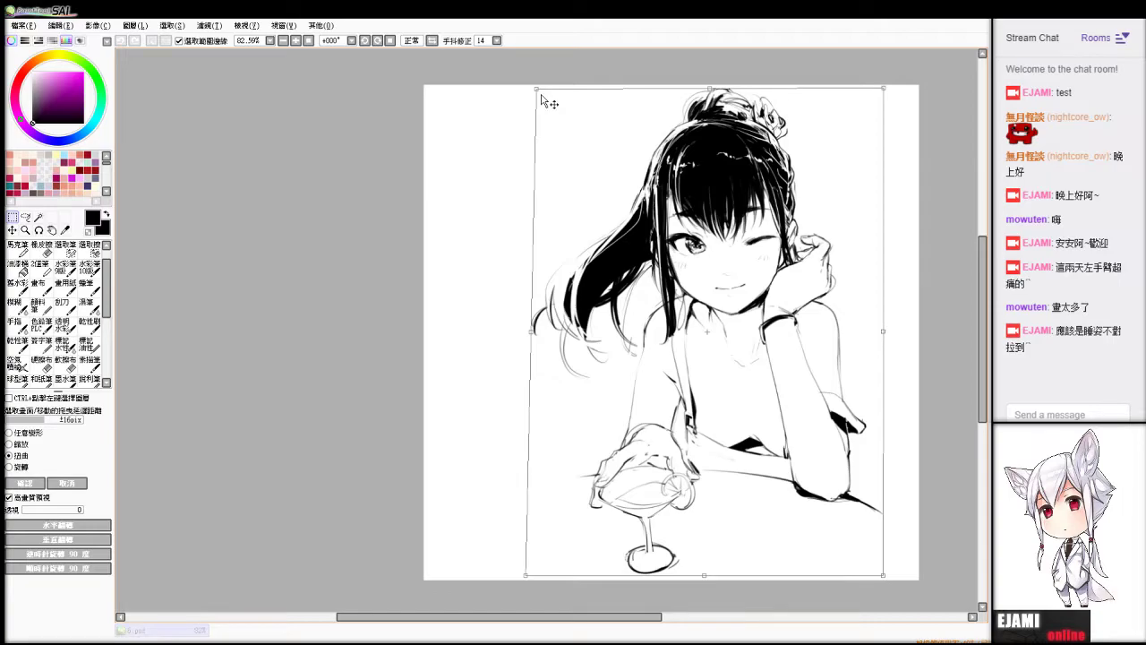
{"action": "left_click_drag", "start_coordinate": [541, 94], "coordinate": [539, 123]}
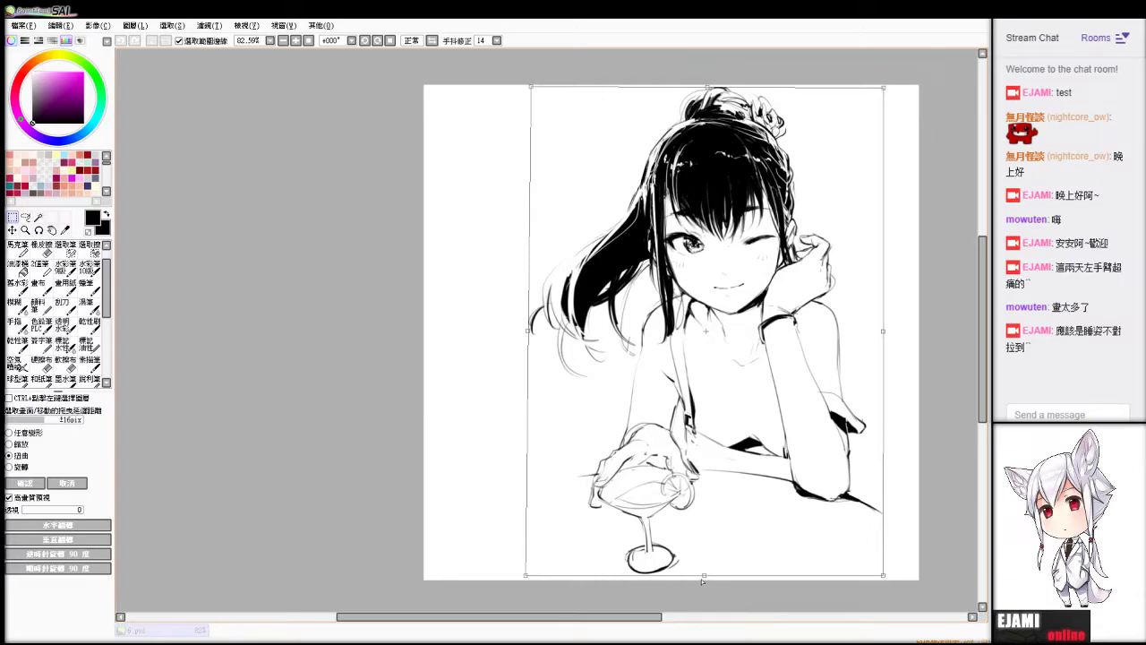
{"action": "left_click_drag", "start_coordinate": [702, 580], "coordinate": [697, 577]}
{"action": "left_click", "coordinate": [411, 41]}
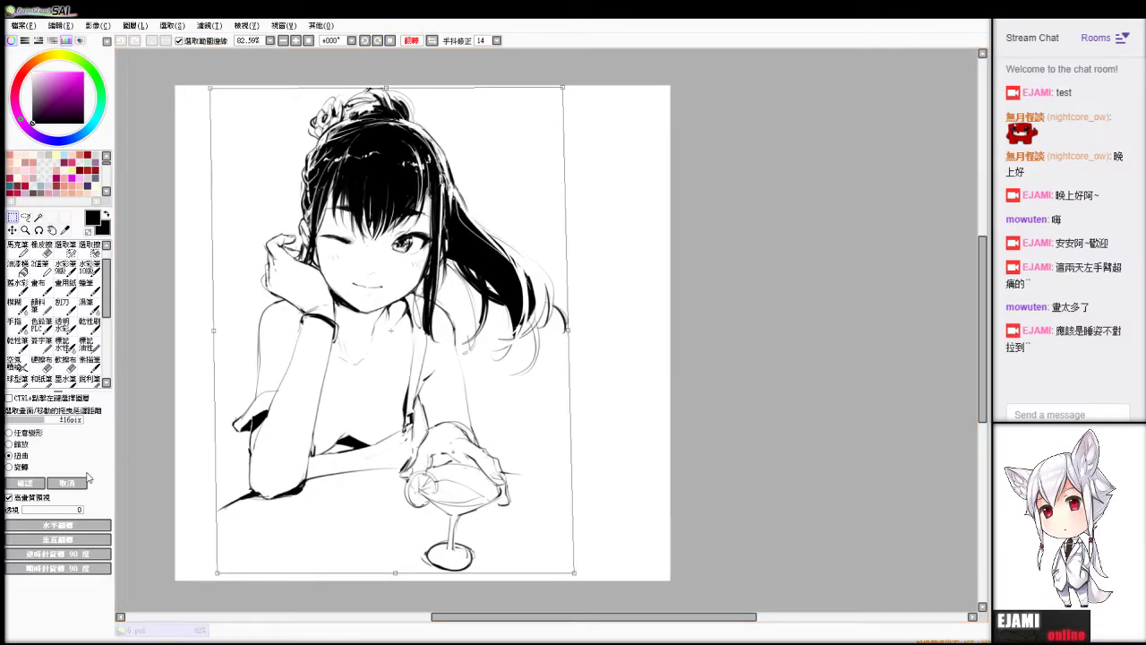
{"action": "left_click", "coordinate": [81, 482]}
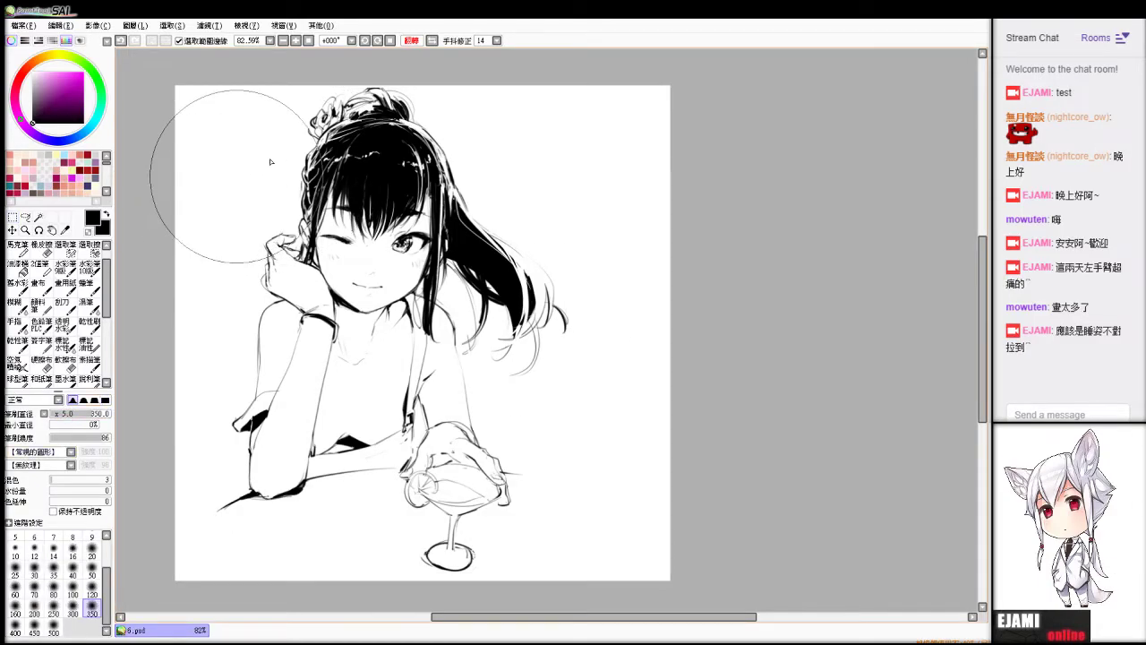
Select the braid beside the temple with the selection pen at size 68, nudge it slightly, and clear the selection.
{"action": "left_click", "coordinate": [66, 250]}
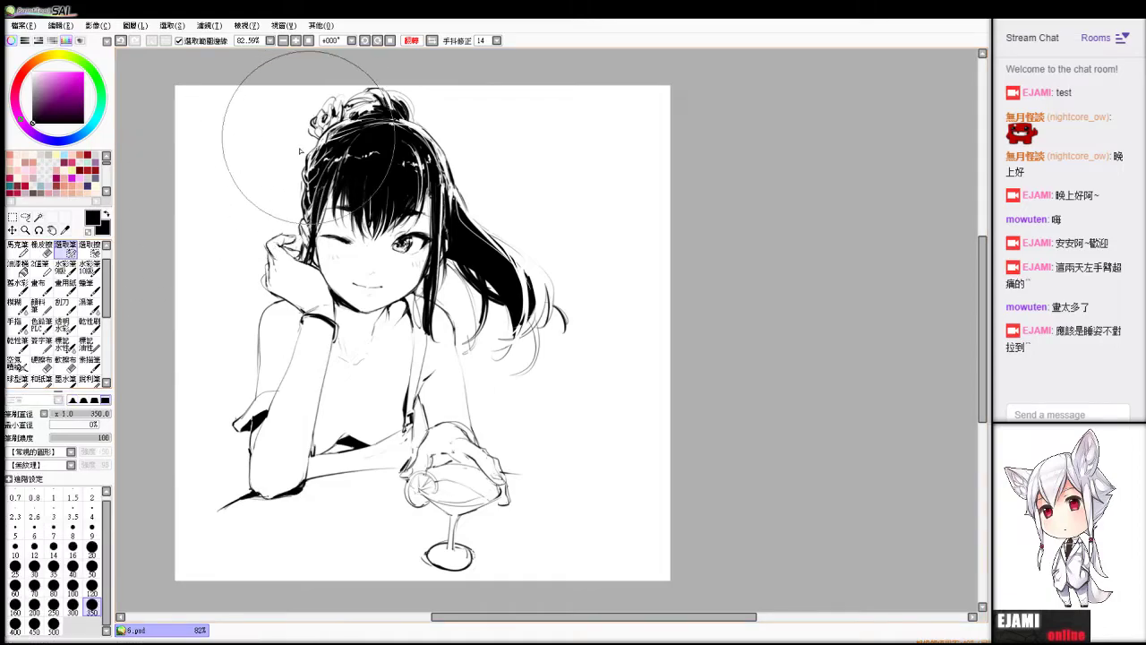
{"action": "left_click_drag", "start_coordinate": [92, 415], "coordinate": [90, 417]}
{"action": "mouse_move", "coordinate": [323, 159]}
{"action": "left_mouse_down"}
{"action": "mouse_move", "coordinate": [314, 196]}
{"action": "mouse_move", "coordinate": [320, 170]}
{"action": "left_mouse_up"}
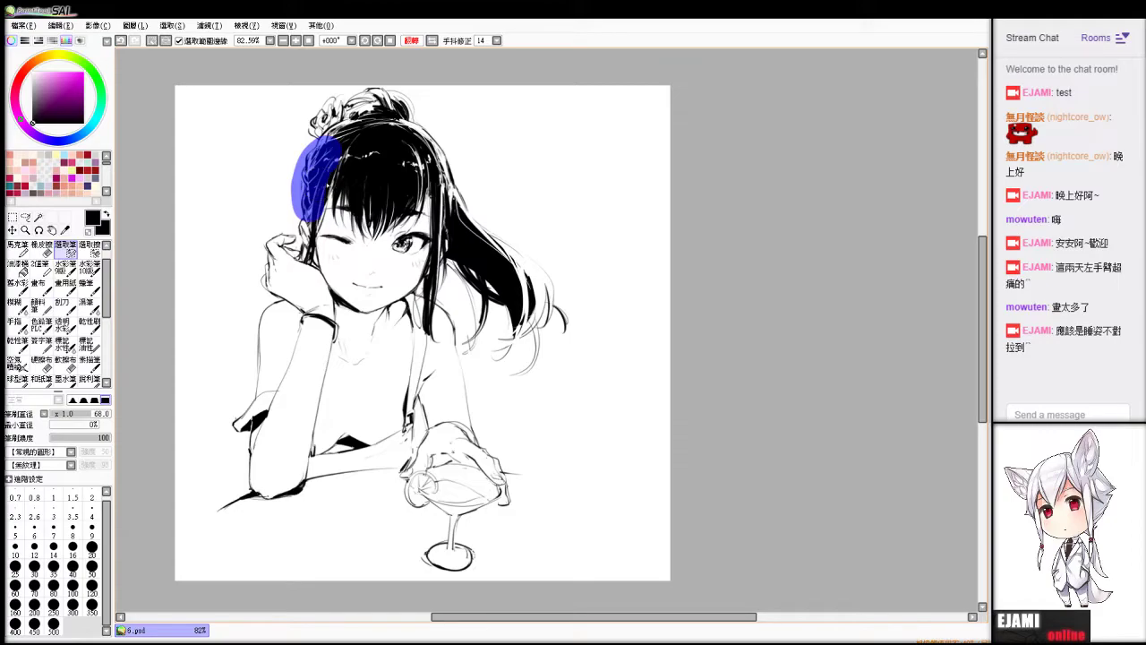
{"action": "left_click_drag", "start_coordinate": [333, 184], "coordinate": [332, 177]}
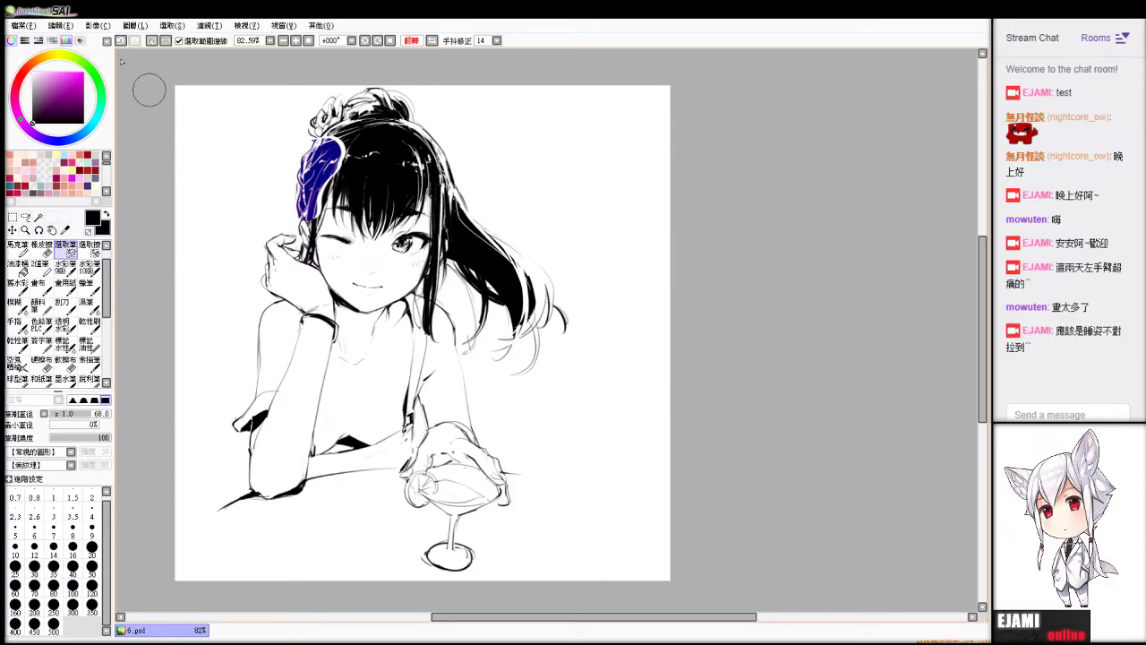
{"action": "left_click", "coordinate": [153, 40]}
Ink over the white gap between the shifted braid and the rest of the black hair.
{"action": "key", "text": "v"}
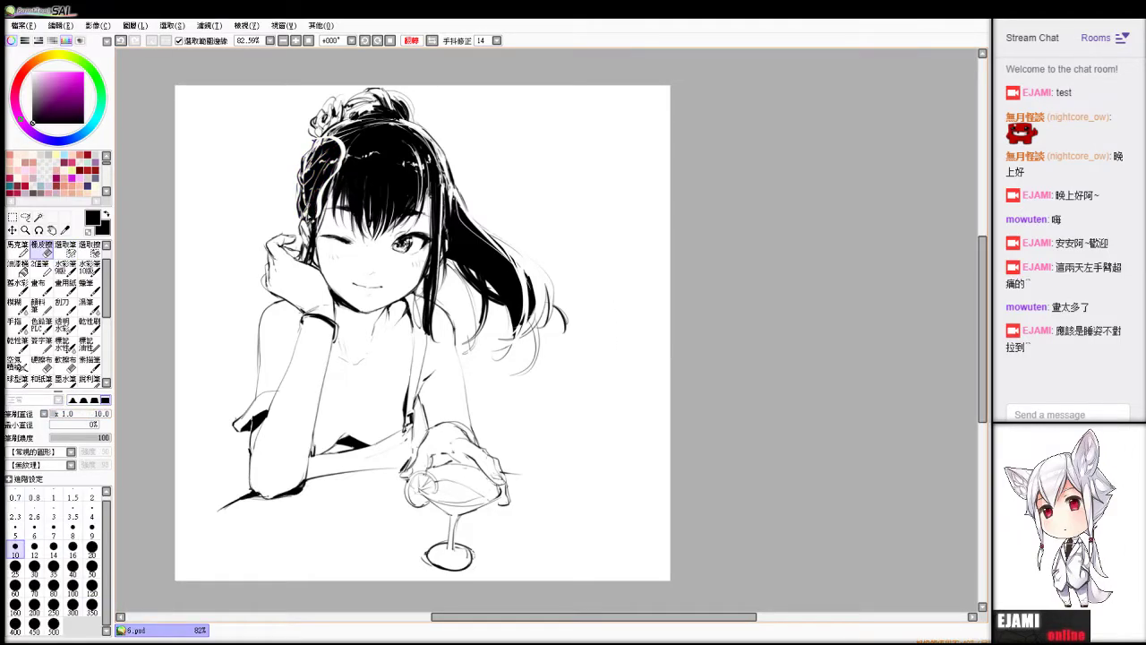
{"action": "left_click_drag", "start_coordinate": [319, 189], "coordinate": [317, 216]}
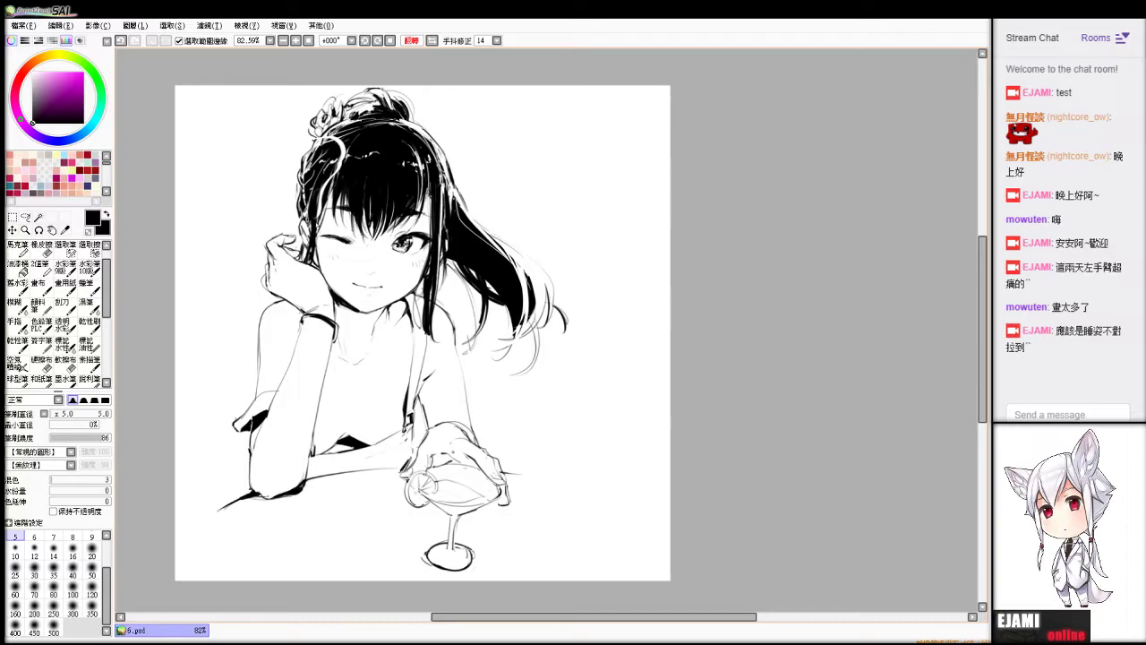
{"action": "key", "text": "ctrl+z"}
{"action": "mouse_move", "coordinate": [320, 142]}
{"action": "left_mouse_down"}
{"action": "mouse_move", "coordinate": [341, 144]}
{"action": "mouse_move", "coordinate": [347, 158]}
{"action": "left_mouse_up"}
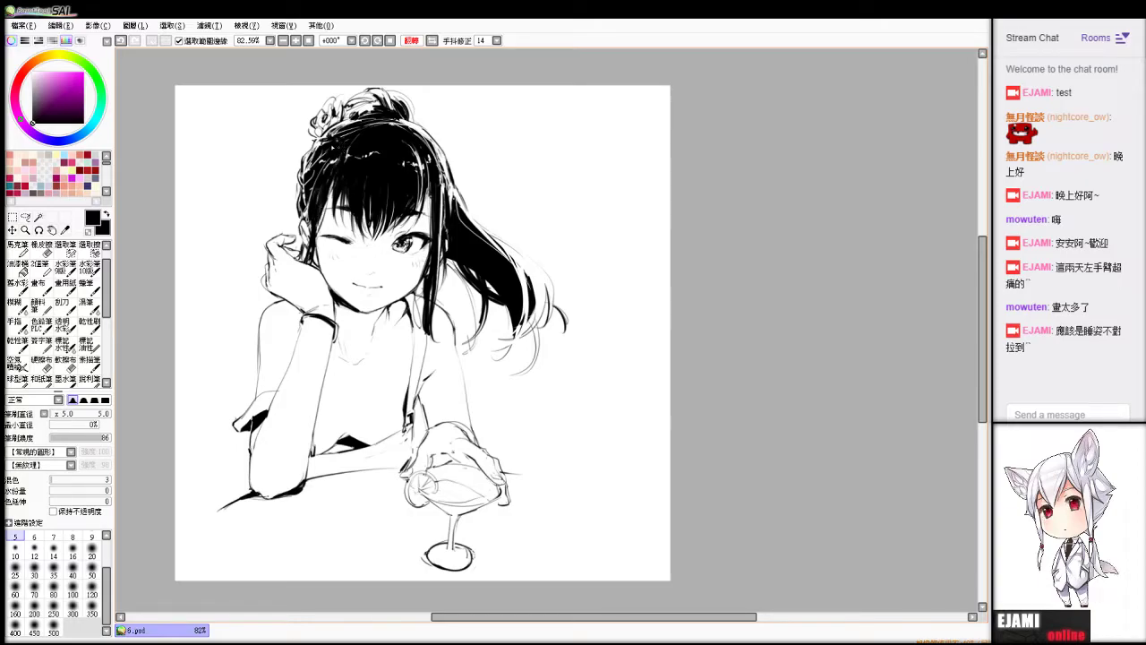
Redraw the braid's outer contour running down from the bun toward the raised hand.
{"action": "key", "text": "e"}
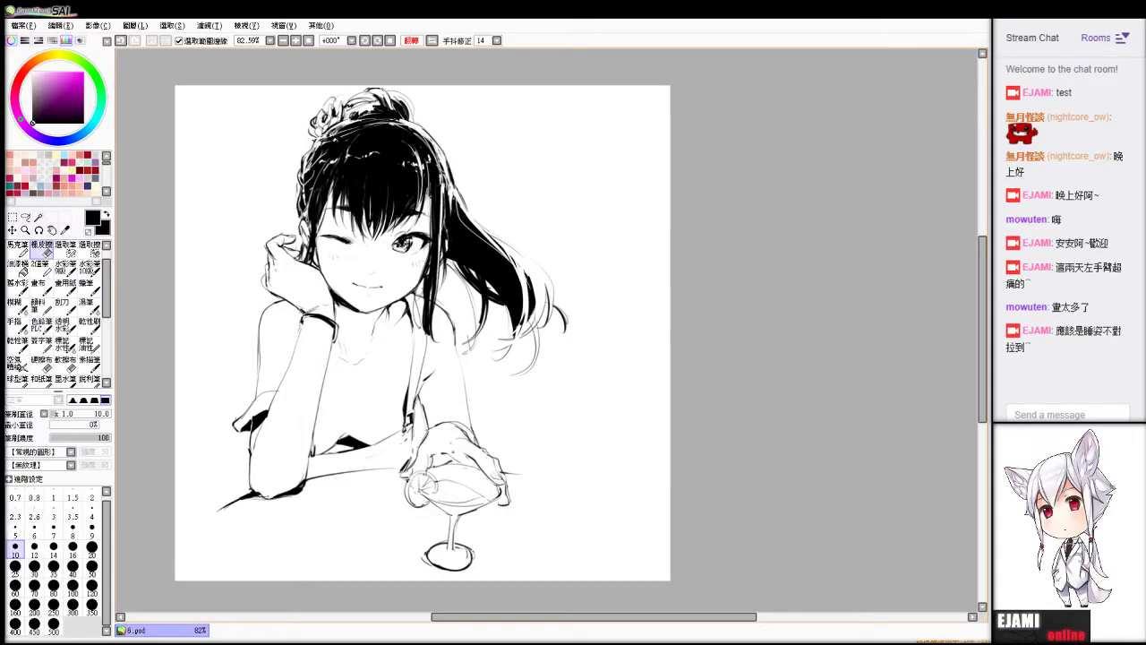
{"action": "key", "text": "n"}
{"action": "key", "text": "e"}
{"action": "left_click_drag", "start_coordinate": [326, 135], "coordinate": [299, 223]}
{"action": "key", "text": "n"}
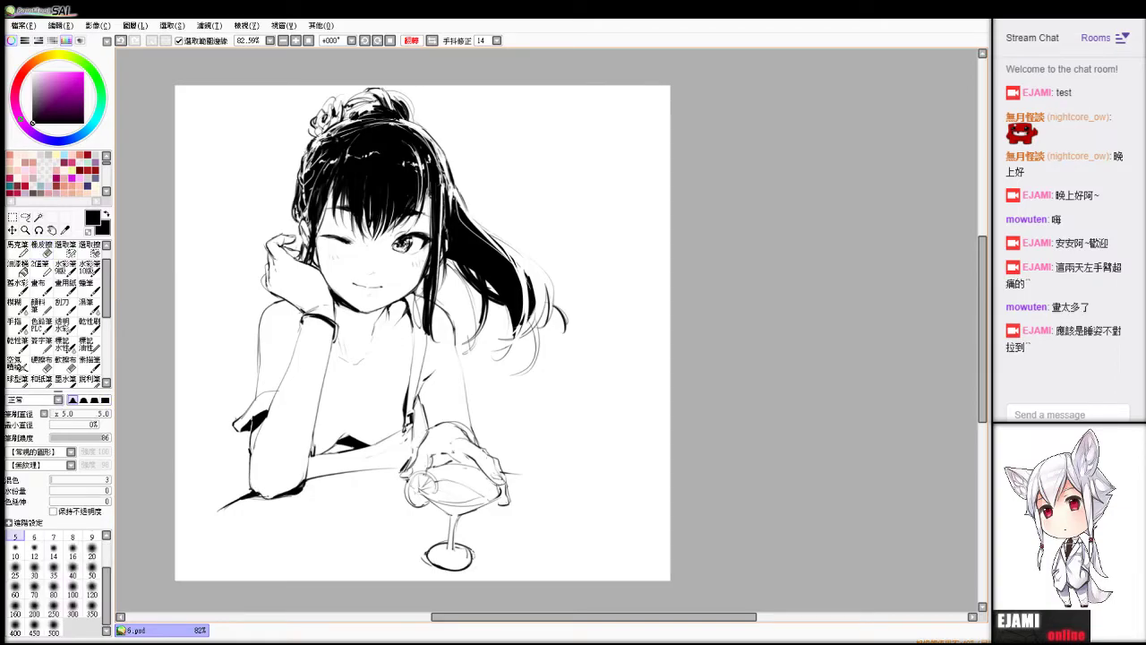
{"action": "key", "text": "ctrl+z"}
{"action": "left_click_drag", "start_coordinate": [299, 180], "coordinate": [298, 228]}
{"action": "key", "text": "e"}
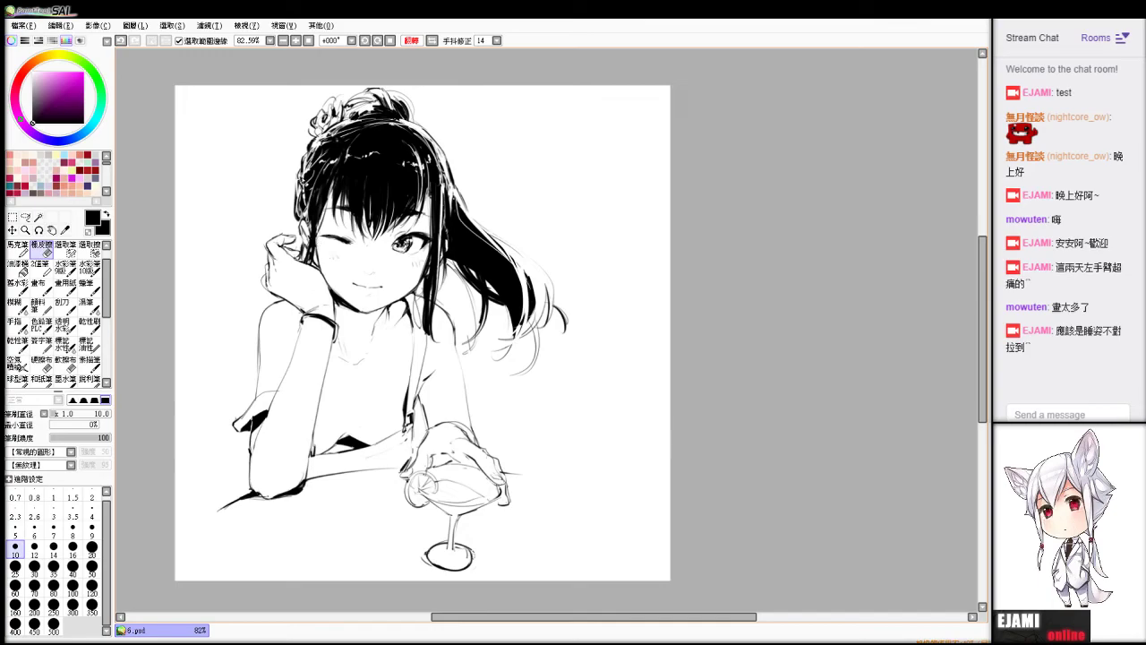
{"action": "key", "text": "n"}
Compare the drawing in normal and mirrored view and trim the lower outer edge of the braid.
{"action": "left_click", "coordinate": [432, 40]}
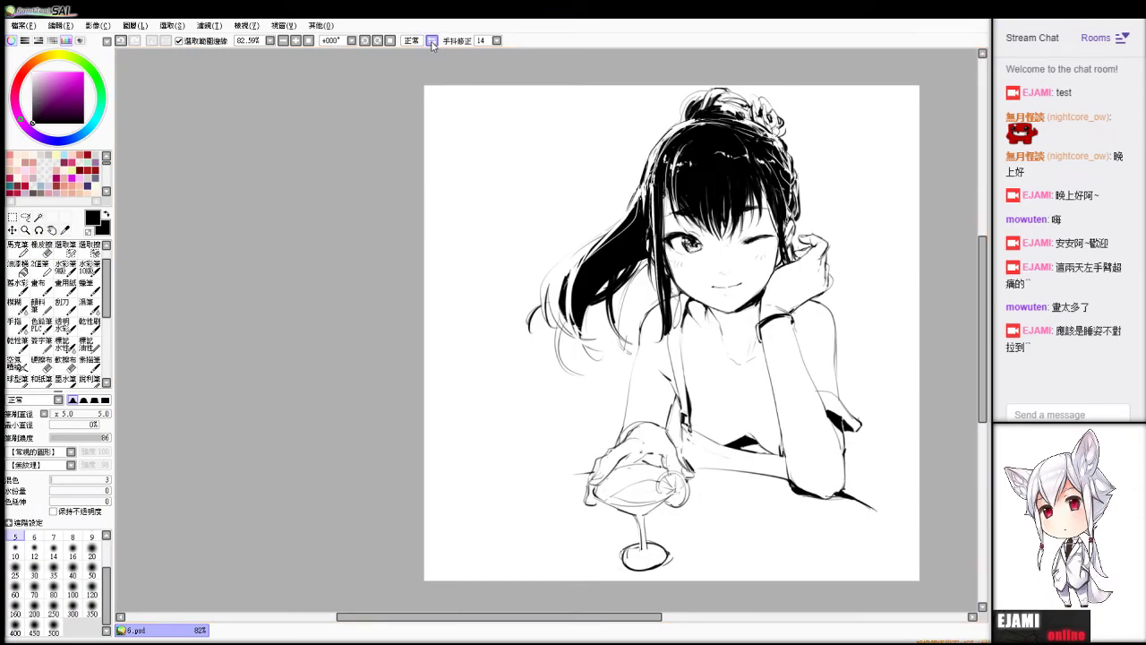
{"action": "left_click", "coordinate": [432, 40]}
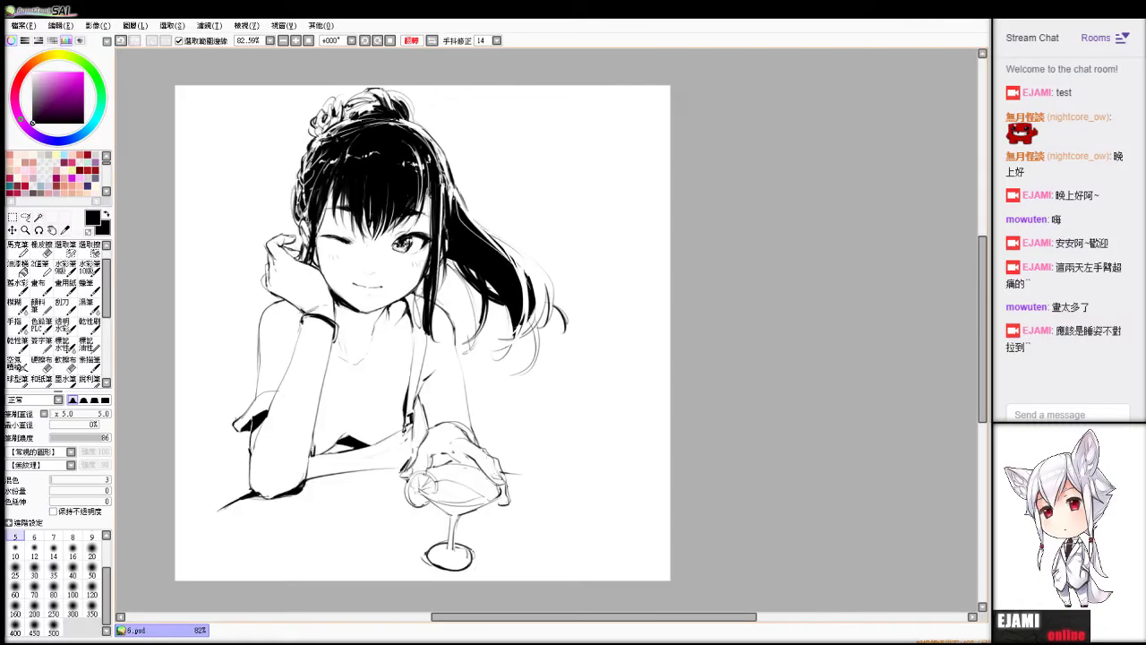
{"action": "key", "text": "e"}
{"action": "left_click_drag", "start_coordinate": [297, 211], "coordinate": [296, 205]}
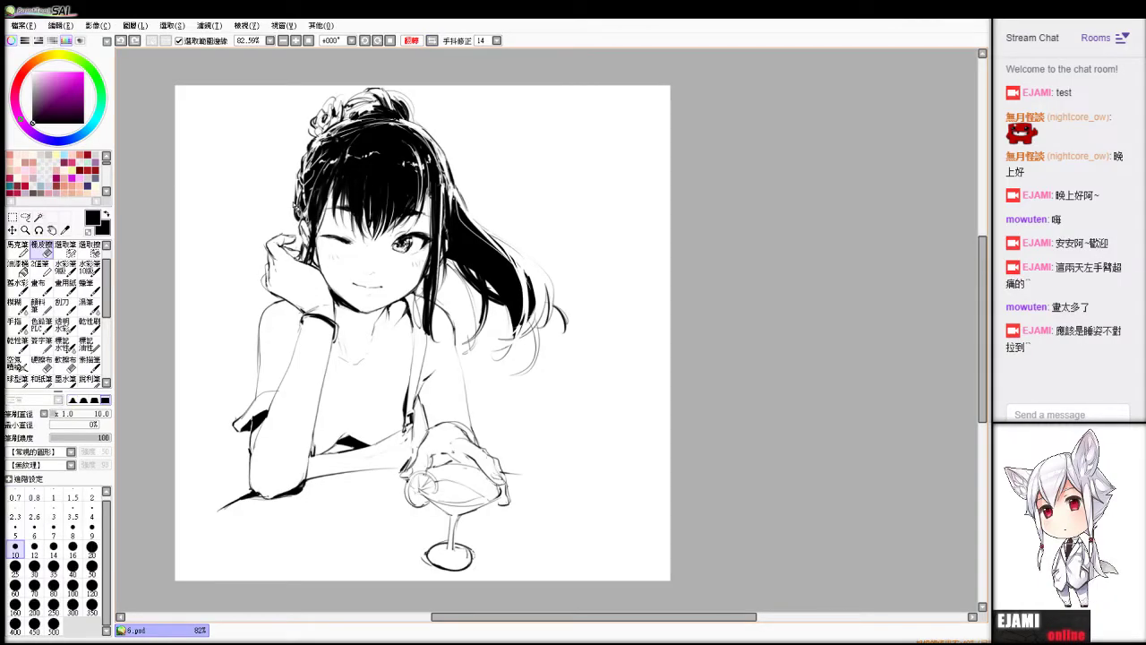
Redraw the shoulder and outer upper arm behind the propped forearm with a rounder, more outward curve.
{"action": "key", "text": "b"}
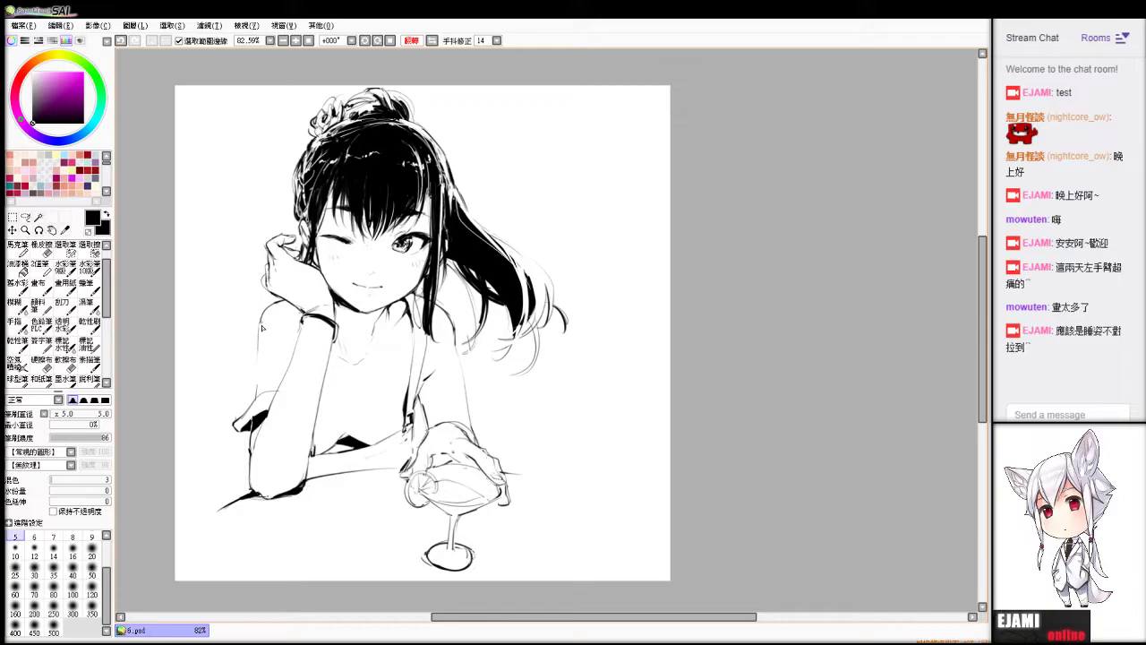
{"action": "key", "text": "e"}
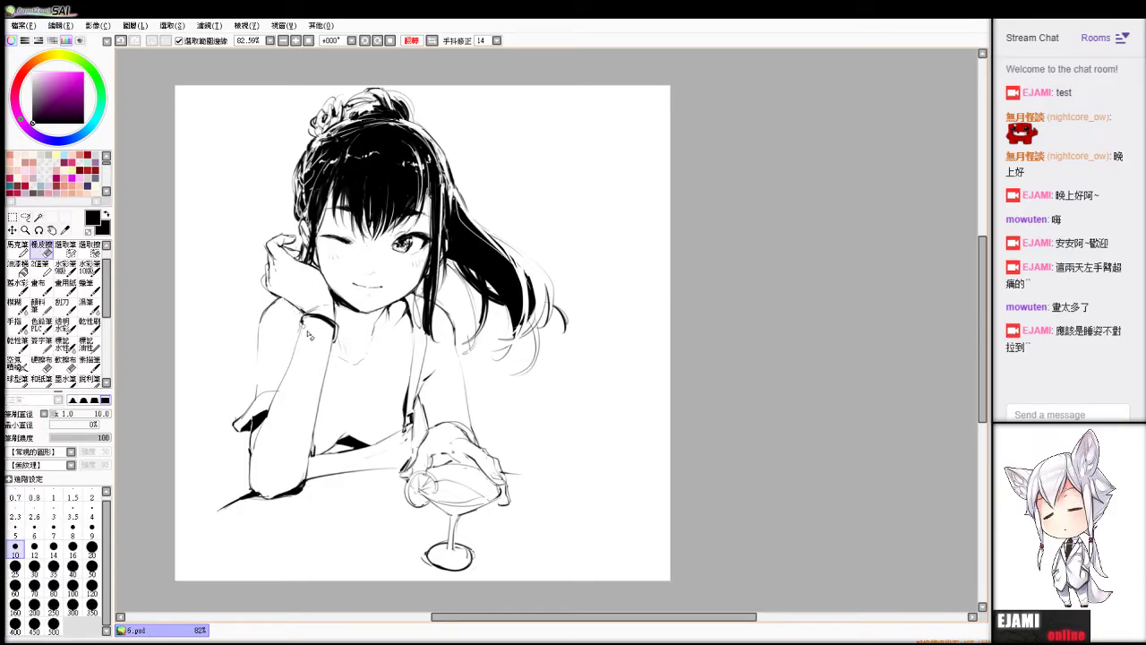
{"action": "key", "text": "b"}
{"action": "key", "text": "ctrl+z"}
{"action": "left_click_drag", "start_coordinate": [257, 389], "coordinate": [267, 316]}
{"action": "key", "text": "e"}
{"action": "mouse_move", "coordinate": [262, 361]}
{"action": "left_mouse_down"}
{"action": "mouse_move", "coordinate": [260, 324]}
{"action": "mouse_move", "coordinate": [279, 303]}
{"action": "left_mouse_up"}
{"action": "key", "text": "b"}
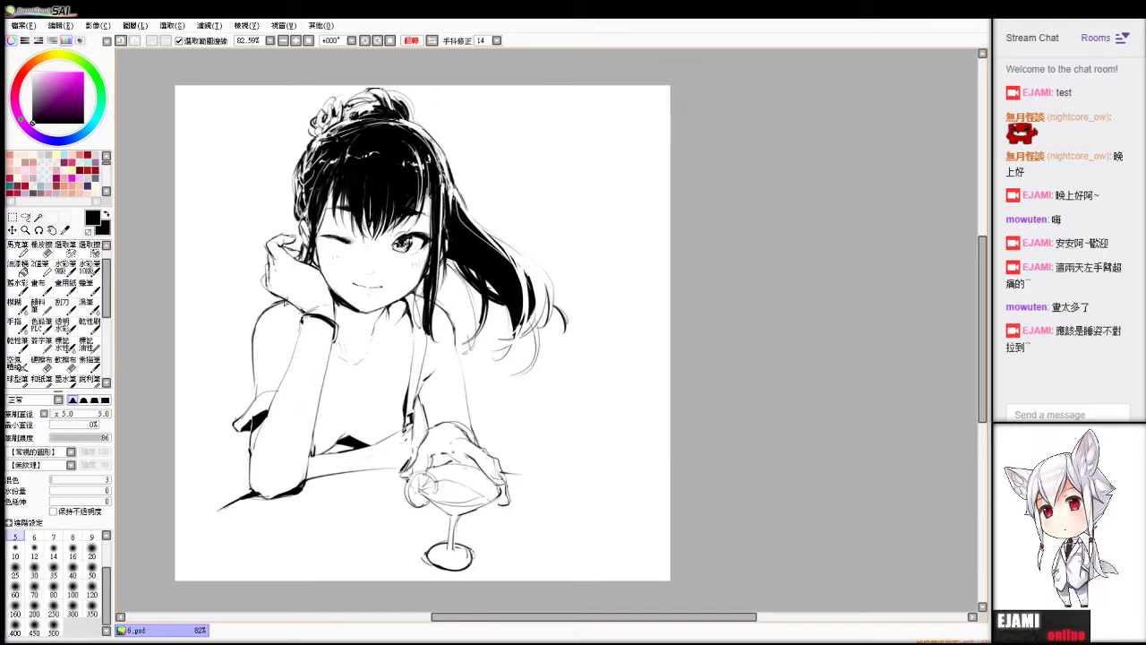
Touch up the lines where the propped hand meets the cheek, alternating small erasures and brush strokes.
{"action": "key", "text": "e"}
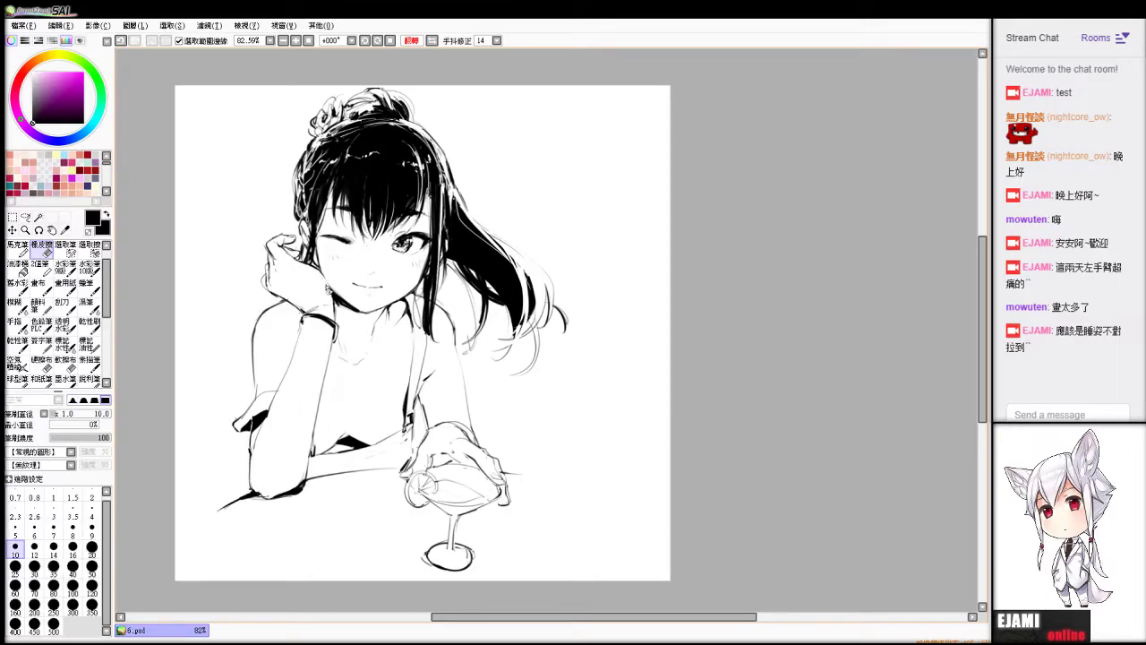
{"action": "key", "text": "b"}
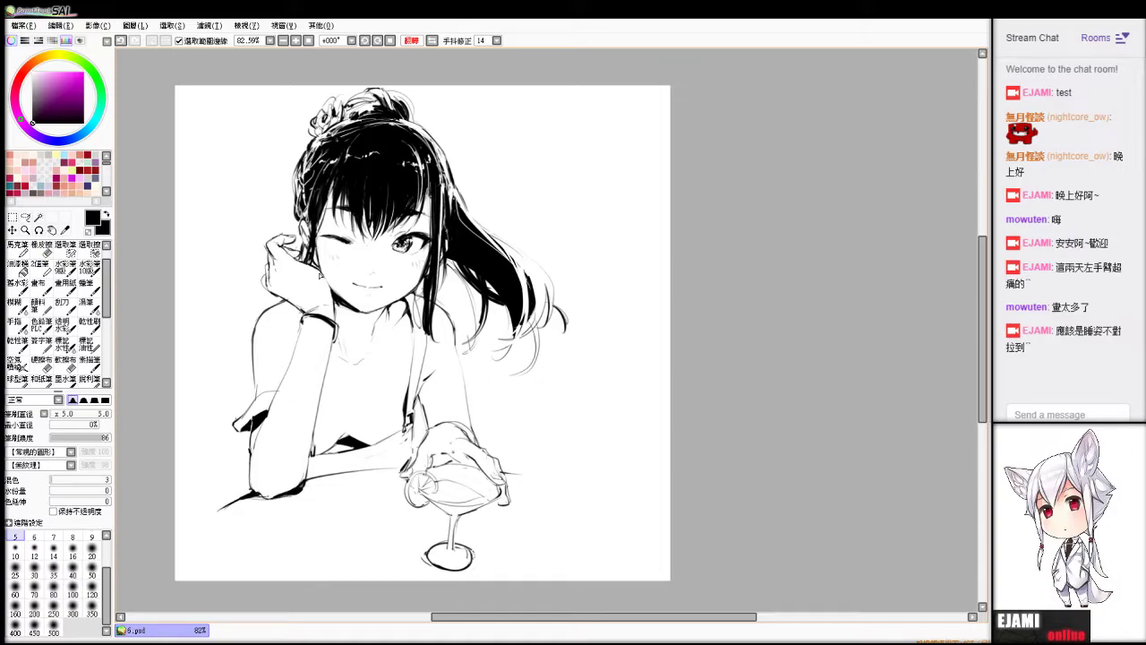
{"action": "key", "text": "e"}
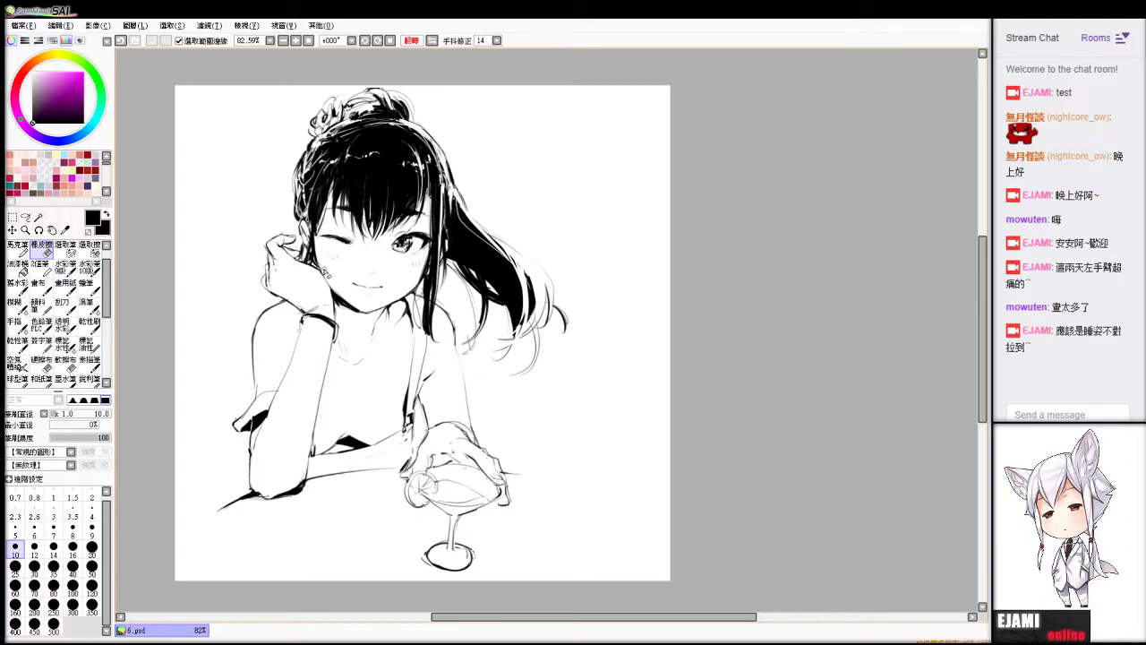
{"action": "key", "text": "b"}
{"action": "key", "text": "e"}
{"action": "key", "text": "b"}
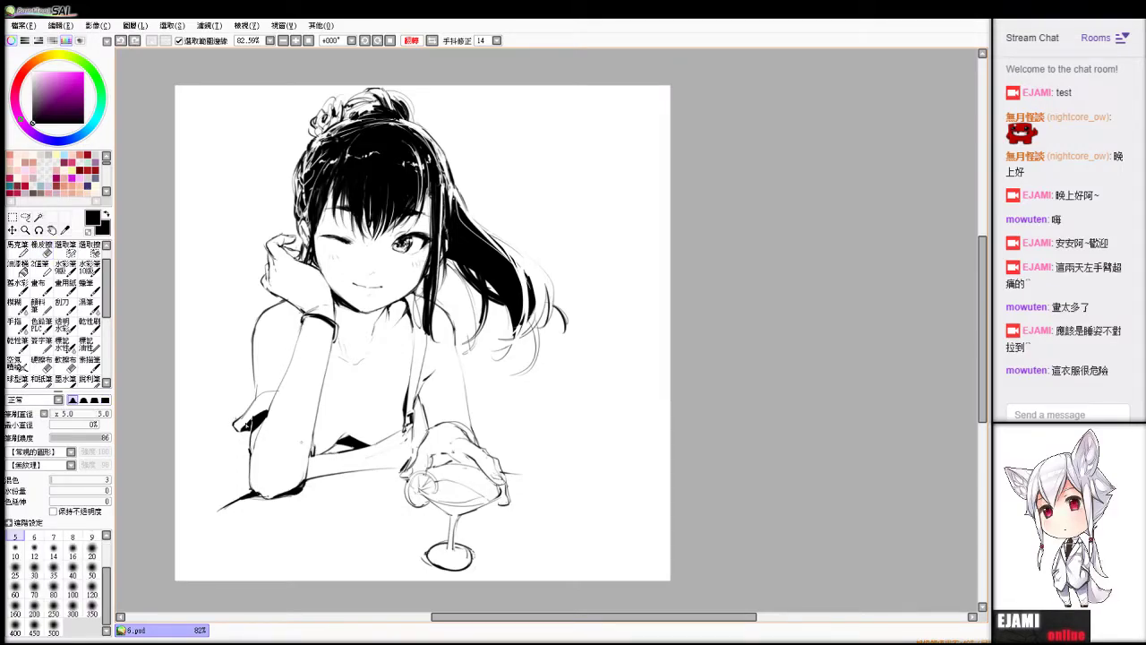
Restore the unmirrored view and try a new stroke down the inner edge of the propped forearm.
{"action": "left_click", "coordinate": [66, 249]}
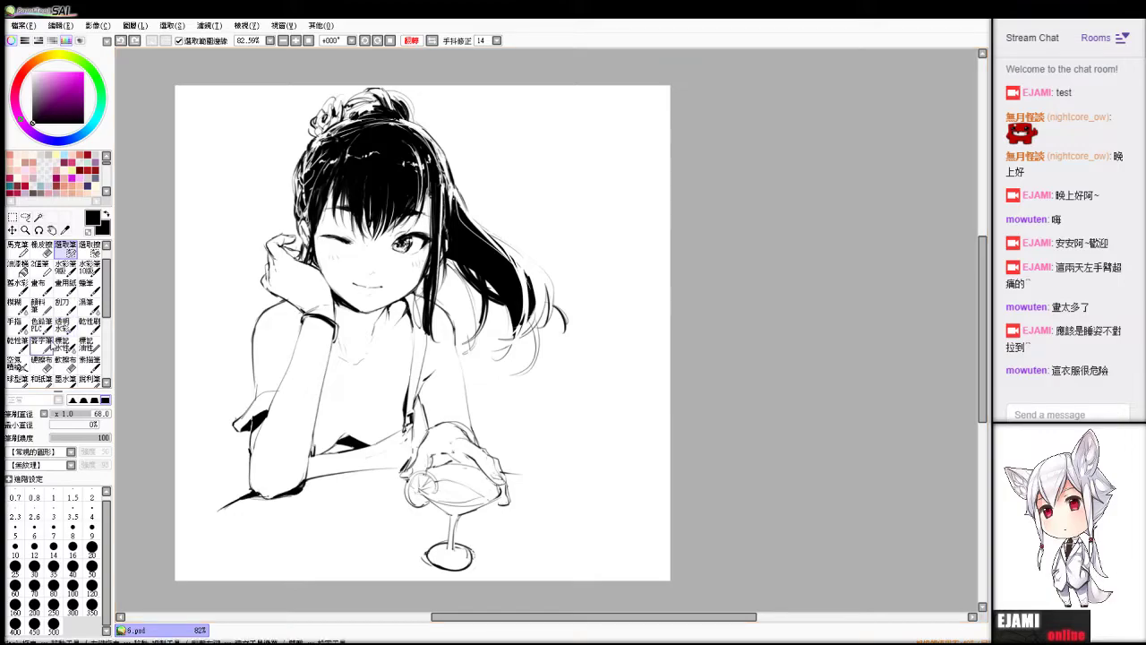
{"action": "left_click", "coordinate": [66, 267]}
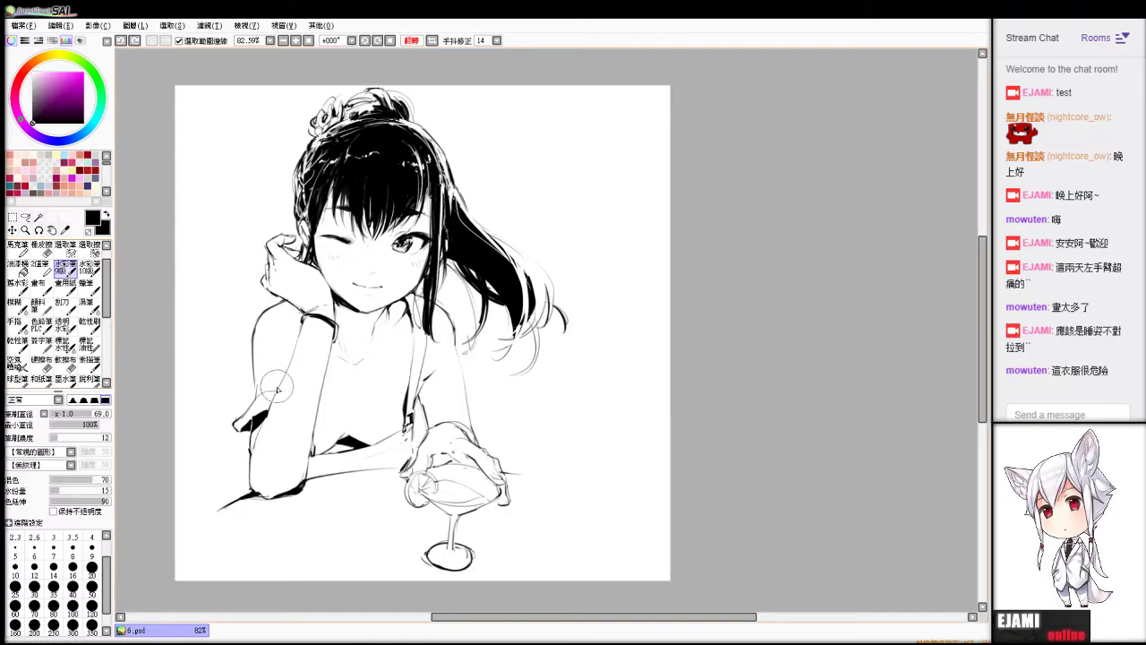
{"action": "left_click", "coordinate": [434, 40]}
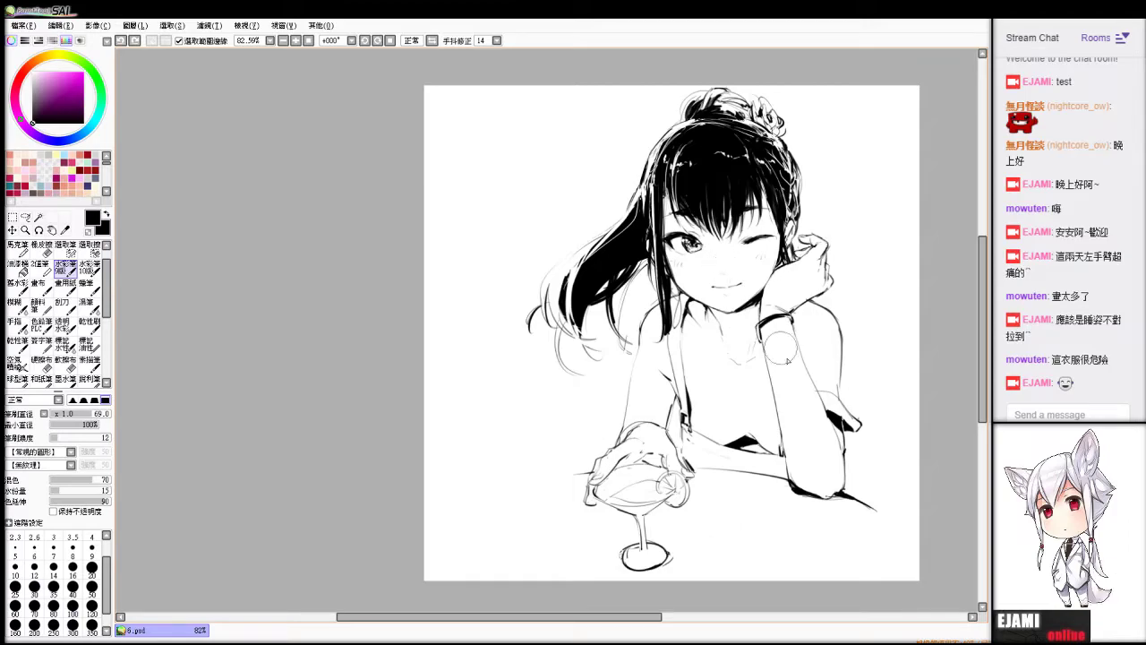
{"action": "key", "text": "v"}
{"action": "left_click_drag", "start_coordinate": [790, 343], "coordinate": [798, 498]}
{"action": "key", "text": "ctrl+z"}
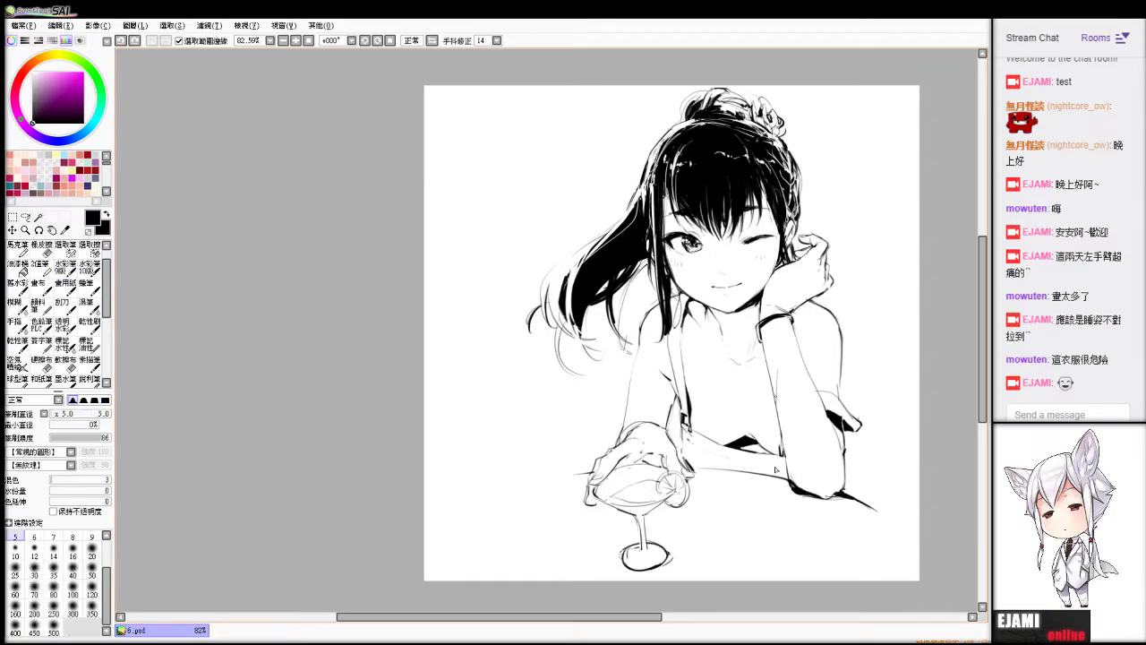
{"action": "key", "text": "e"}
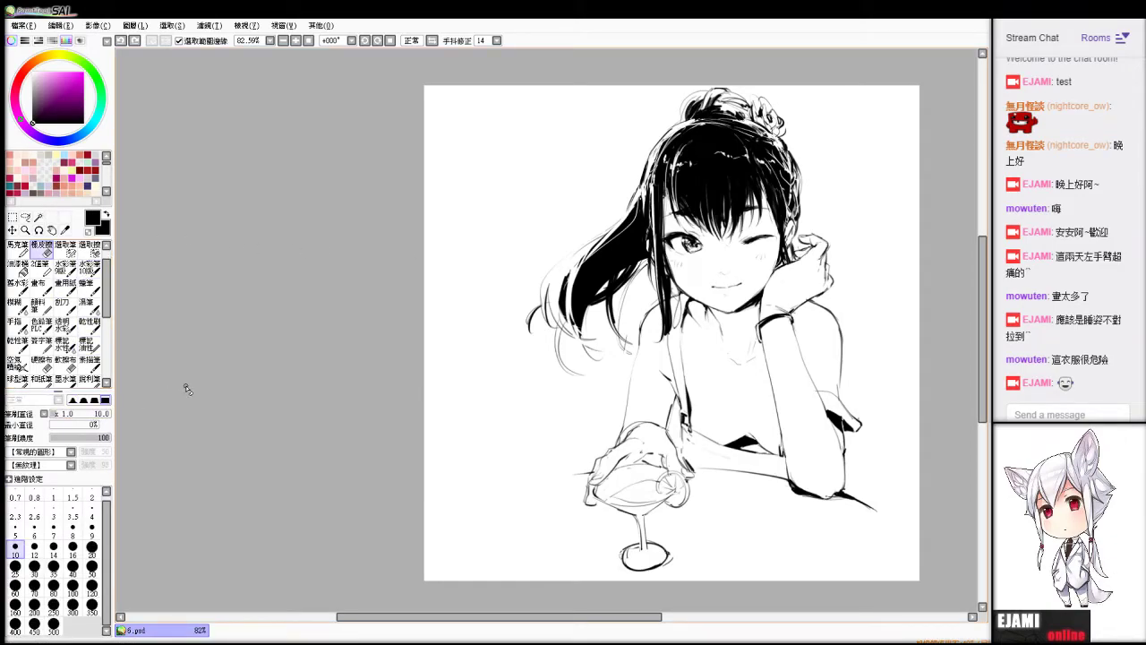
{"action": "key", "text": "a"}
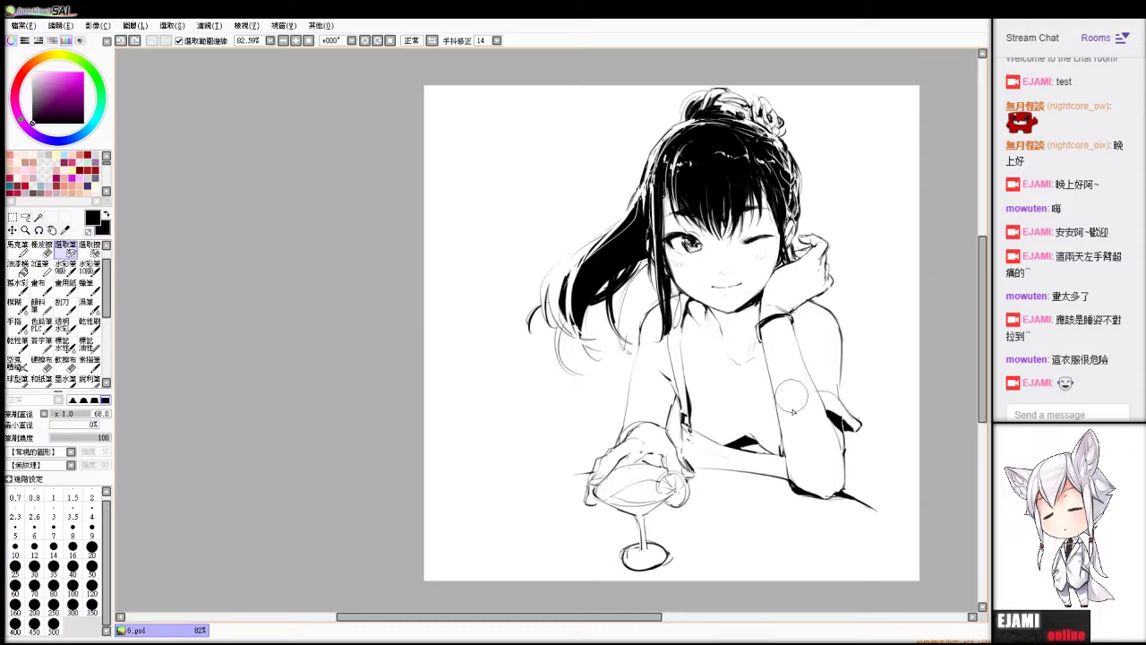
Erase the propped forearm's lower inner line and the black shading under the elbow with a larger eraser.
{"action": "key", "text": "e"}
{"action": "left_click_drag", "start_coordinate": [805, 492], "coordinate": [795, 484]}
{"action": "left_click", "coordinate": [91, 549]}
{"action": "left_click_drag", "start_coordinate": [774, 383], "coordinate": [792, 493]}
Redraw the inner edge of the propped forearm down to the table and close the elbow with a rounded curve.
{"action": "key", "text": "b"}
{"action": "left_click_drag", "start_coordinate": [765, 360], "coordinate": [779, 437]}
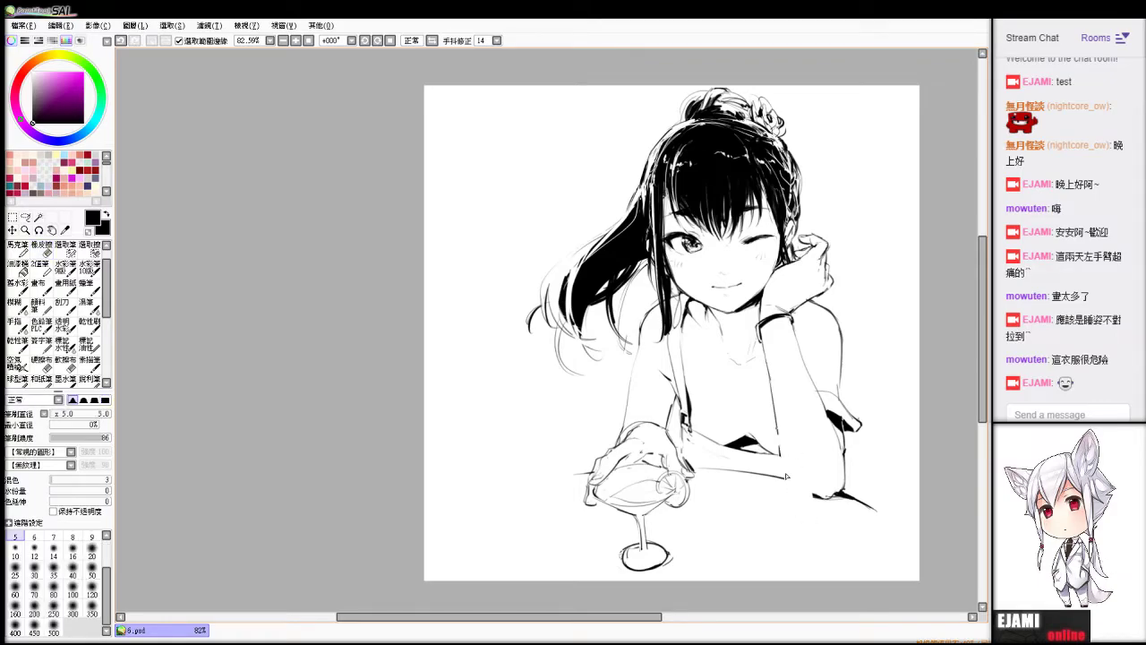
{"action": "key", "text": "ctrl+z"}
{"action": "left_click_drag", "start_coordinate": [768, 369], "coordinate": [793, 484]}
{"action": "key", "text": "ctrl+z"}
{"action": "mouse_move", "coordinate": [795, 487]}
{"action": "left_mouse_down"}
{"action": "mouse_move", "coordinate": [834, 501]}
{"action": "mouse_move", "coordinate": [819, 508]}
{"action": "mouse_move", "coordinate": [844, 489]}
{"action": "left_mouse_up"}
{"action": "key", "text": "ctrl+z"}
{"action": "key", "text": "ctrl+z"}
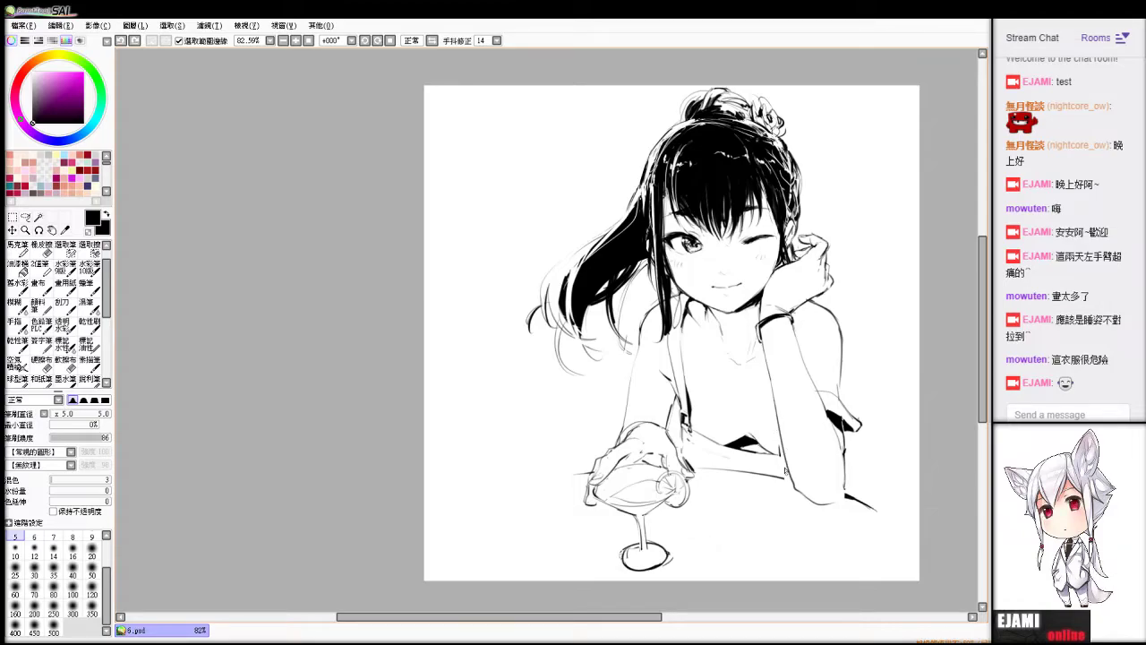
Select the black patch above the resting forearm with the selection pen, try to shift it, and clear the selection.
{"action": "key", "text": "e"}
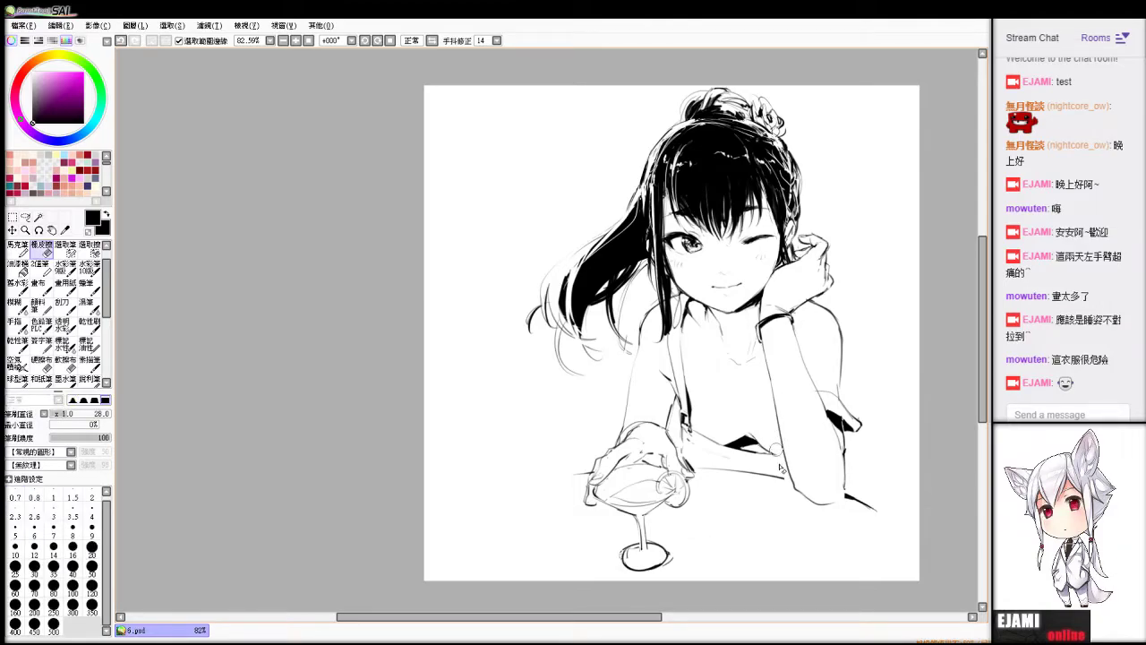
{"action": "key", "text": "s"}
{"action": "mouse_move", "coordinate": [727, 437]}
{"action": "left_mouse_down"}
{"action": "mouse_move", "coordinate": [755, 442]}
{"action": "mouse_move", "coordinate": [745, 449]}
{"action": "mouse_move", "coordinate": [760, 460]}
{"action": "mouse_move", "coordinate": [750, 446]}
{"action": "mouse_move", "coordinate": [764, 436]}
{"action": "left_mouse_up"}
{"action": "key", "text": "ctrl+z"}
{"action": "key", "text": "ctrl+z"}
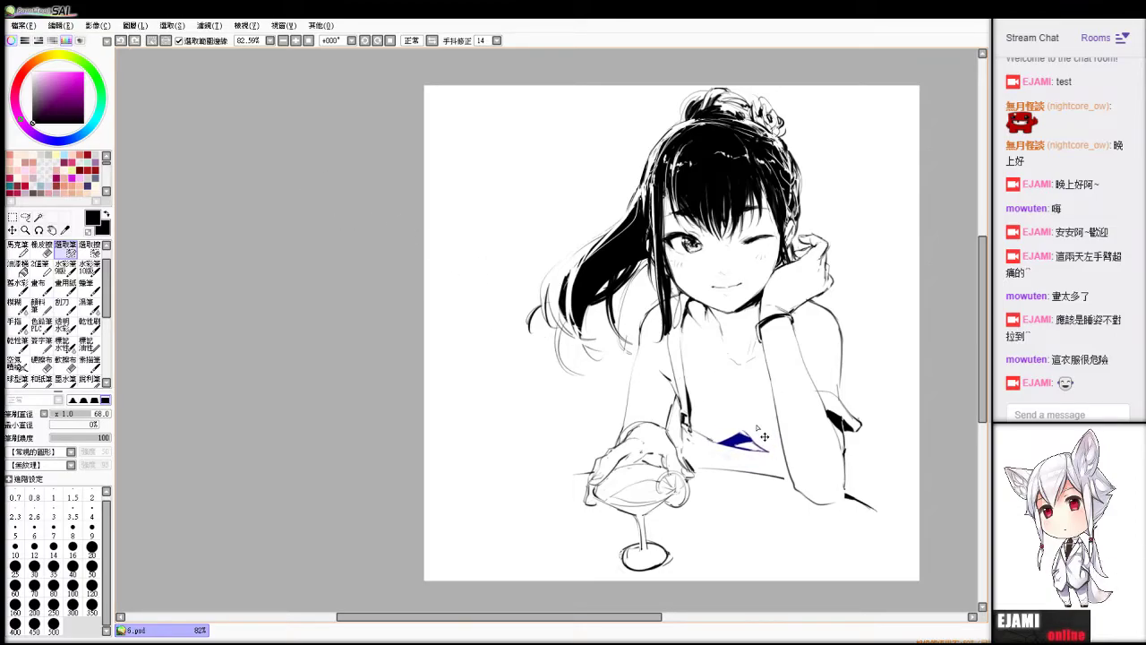
{"action": "left_click", "coordinate": [170, 27]}
{"action": "left_click", "coordinate": [188, 43]}
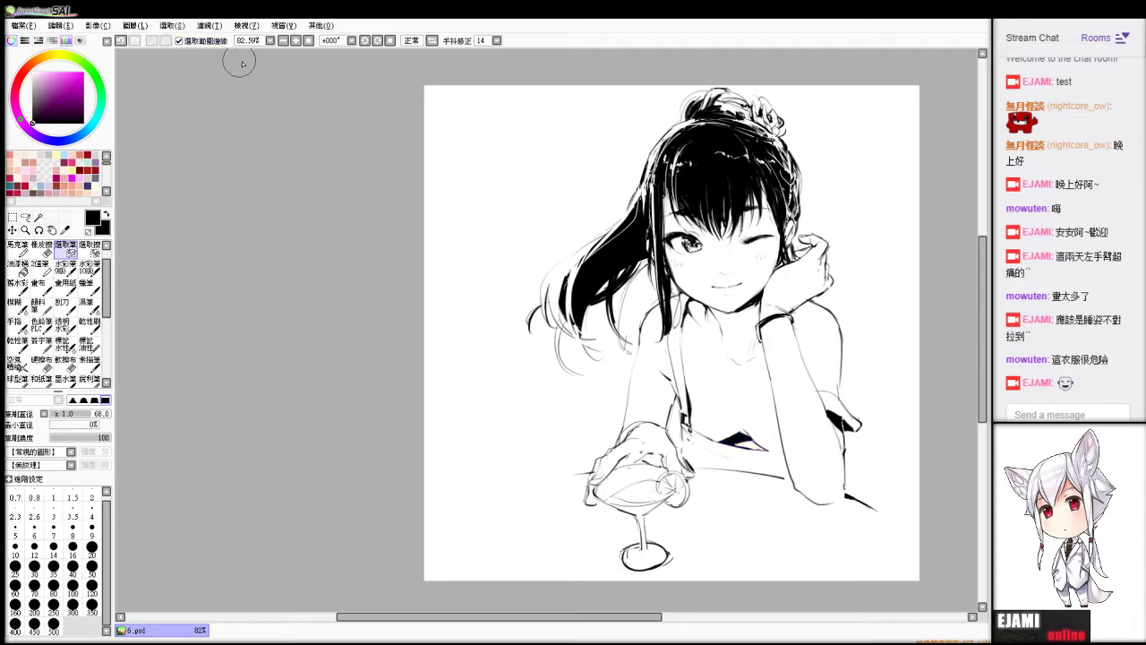
Redraw the resting forearm's upper edge below the black patch and trim the line with the eraser.
{"action": "key", "text": "c"}
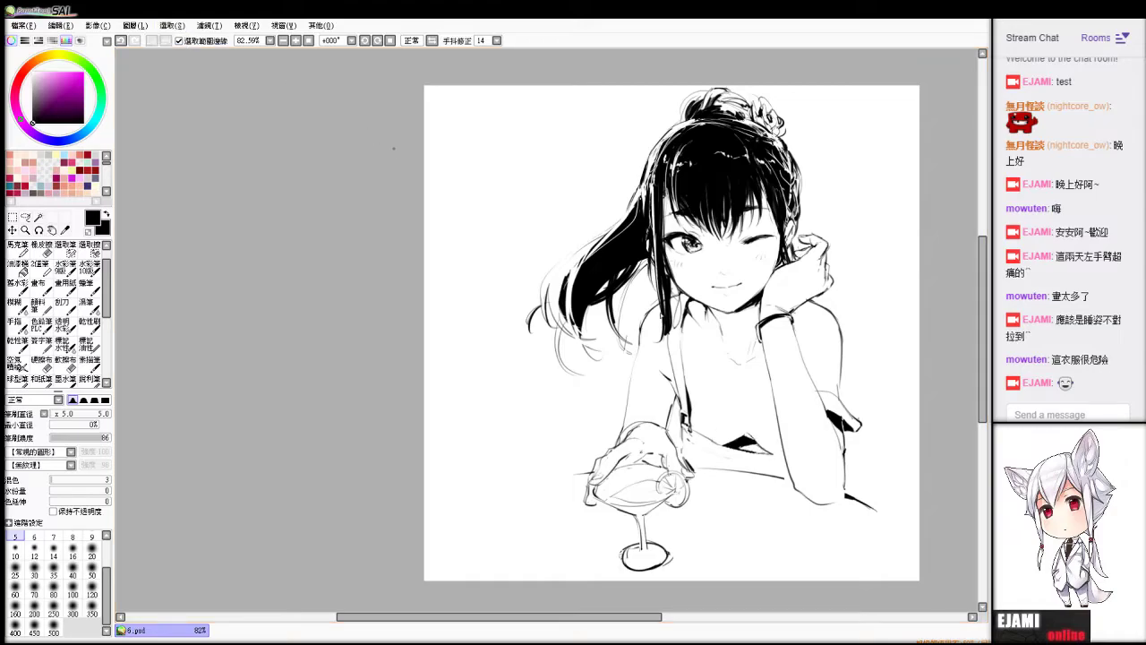
{"action": "key", "text": "e"}
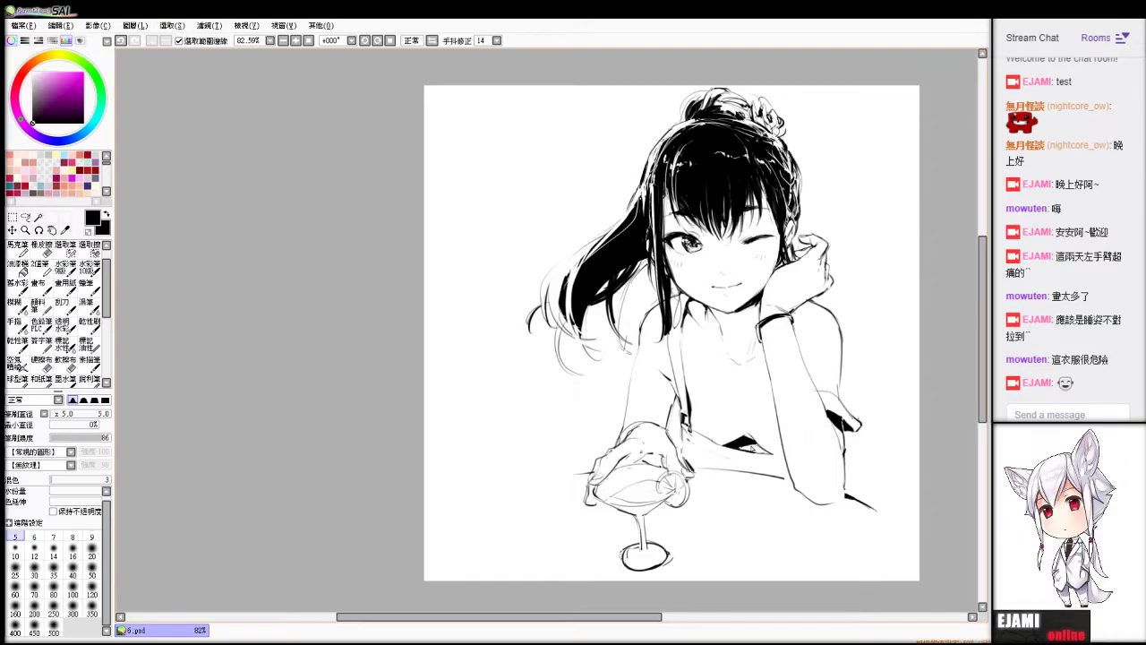
{"action": "left_click_drag", "start_coordinate": [700, 437], "coordinate": [788, 463]}
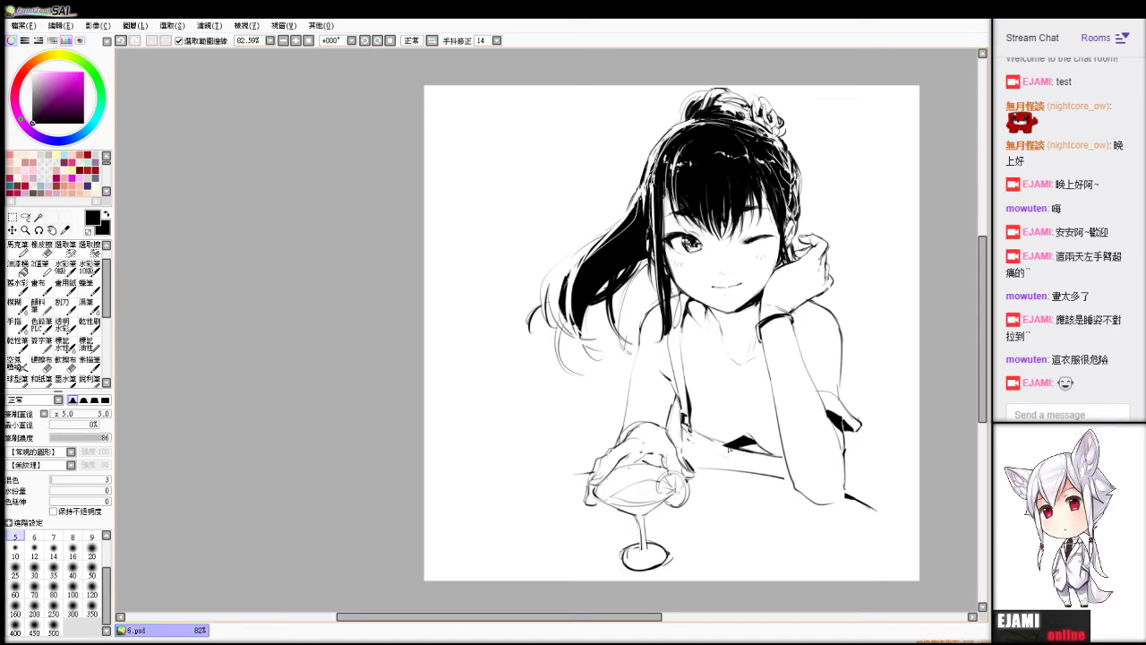
{"action": "key", "text": "e"}
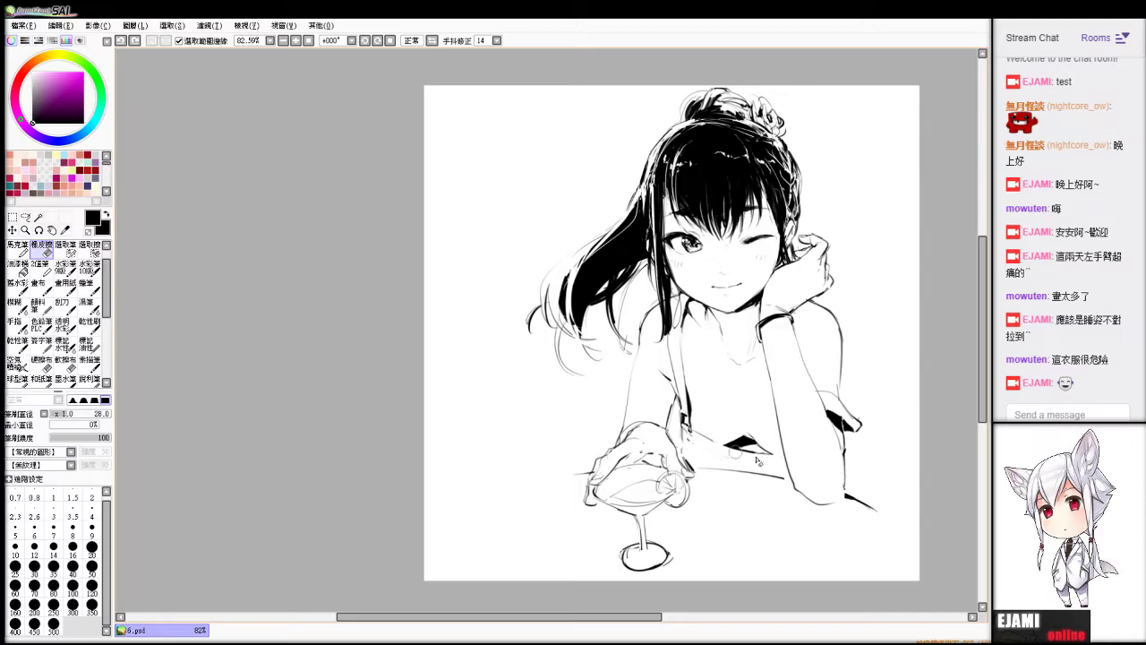
{"action": "key", "text": "ctrl+z"}
{"action": "key", "text": "v"}
{"action": "left_click_drag", "start_coordinate": [754, 446], "coordinate": [771, 456]}
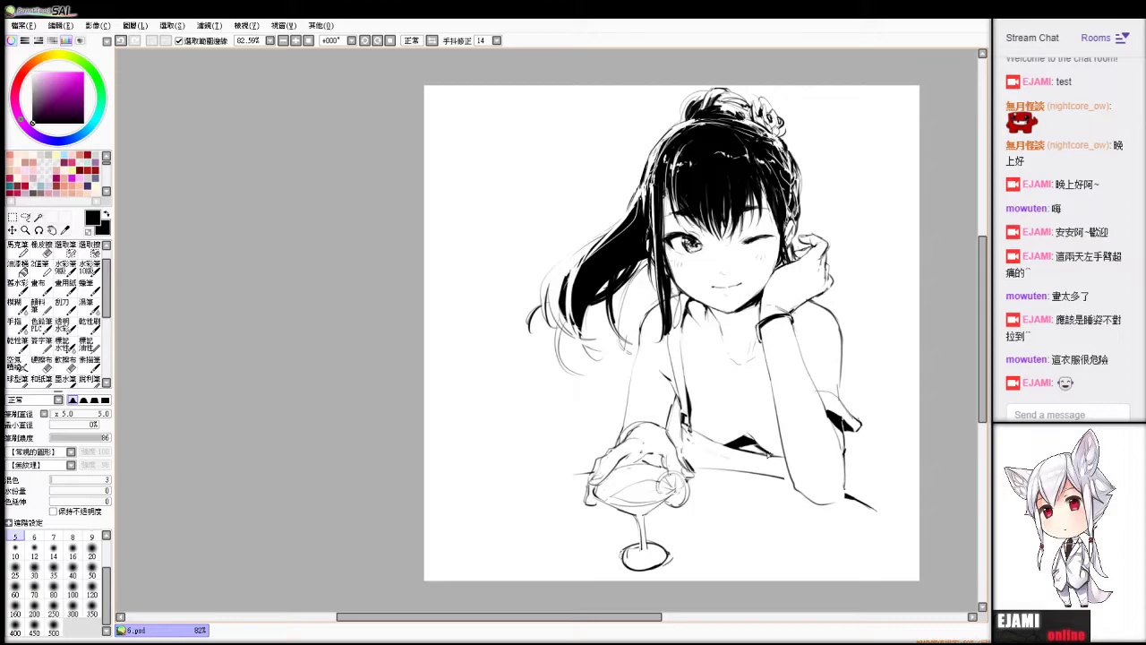
{"action": "key", "text": "e"}
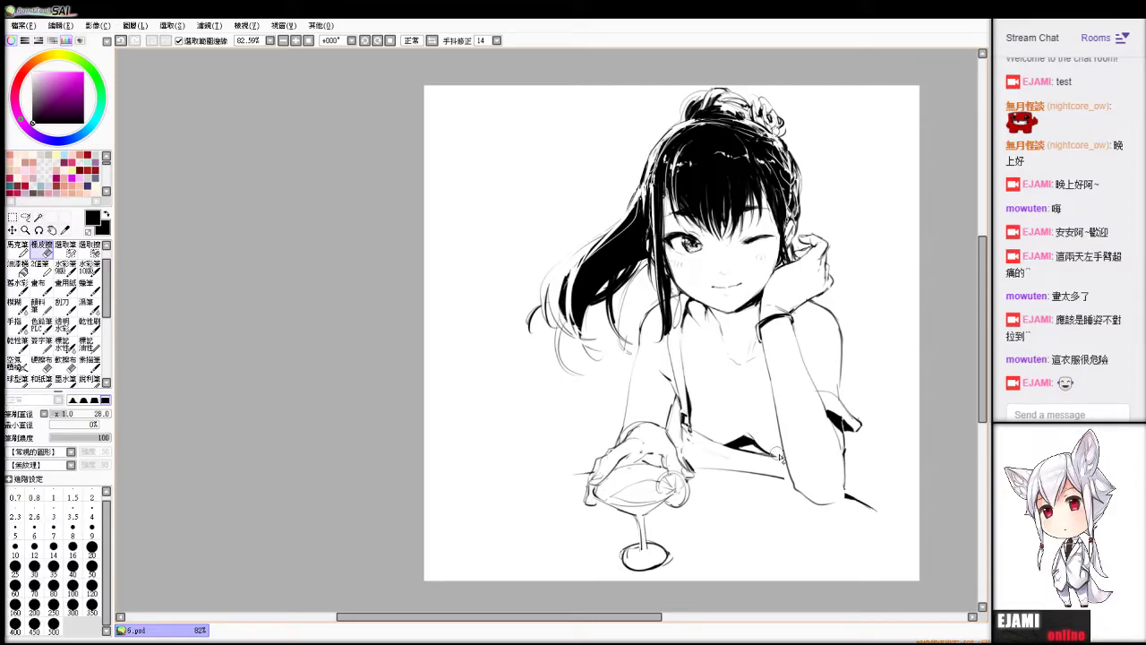
Clean up the junction where the resting forearm's upper line meets the propped arm, alternating short strokes and erasures.
{"action": "key", "text": "b"}
{"action": "left_click_drag", "start_coordinate": [779, 440], "coordinate": [783, 456]}
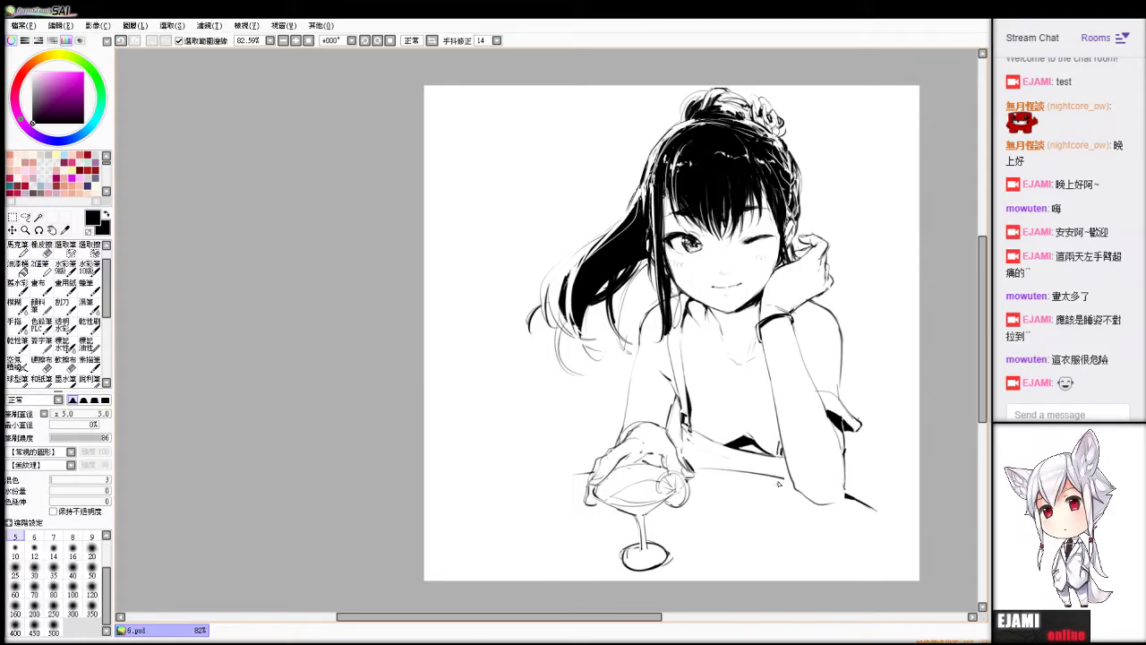
{"action": "key", "text": "e"}
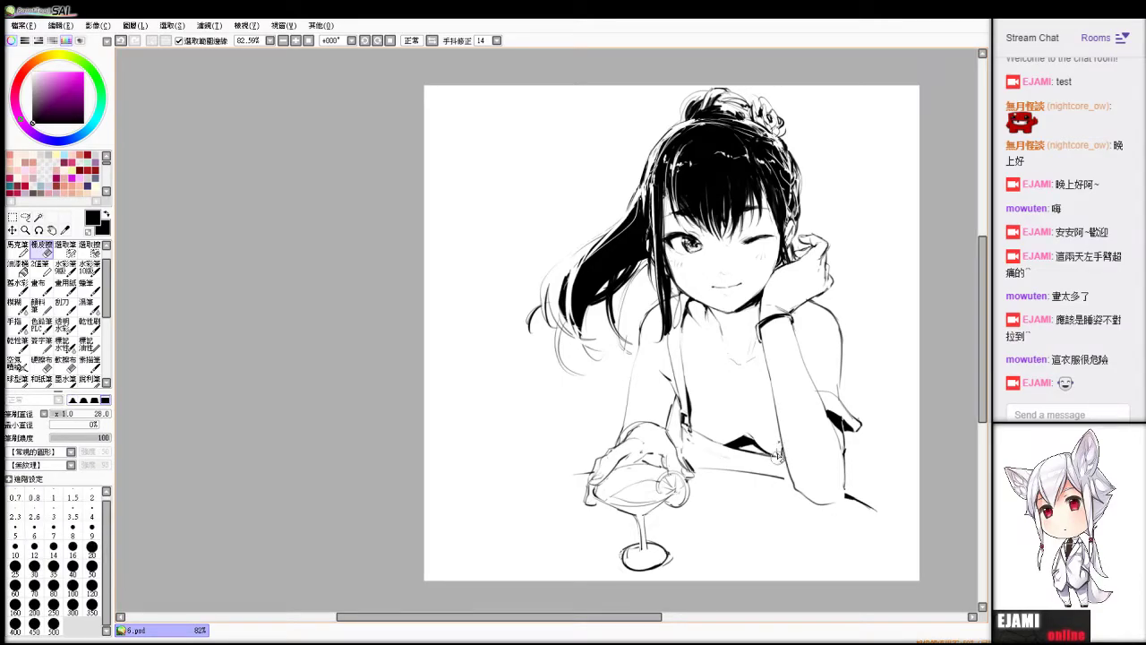
{"action": "key", "text": "b"}
{"action": "left_click_drag", "start_coordinate": [782, 447], "coordinate": [784, 461]}
{"action": "key", "text": "e"}
{"action": "key", "text": "b"}
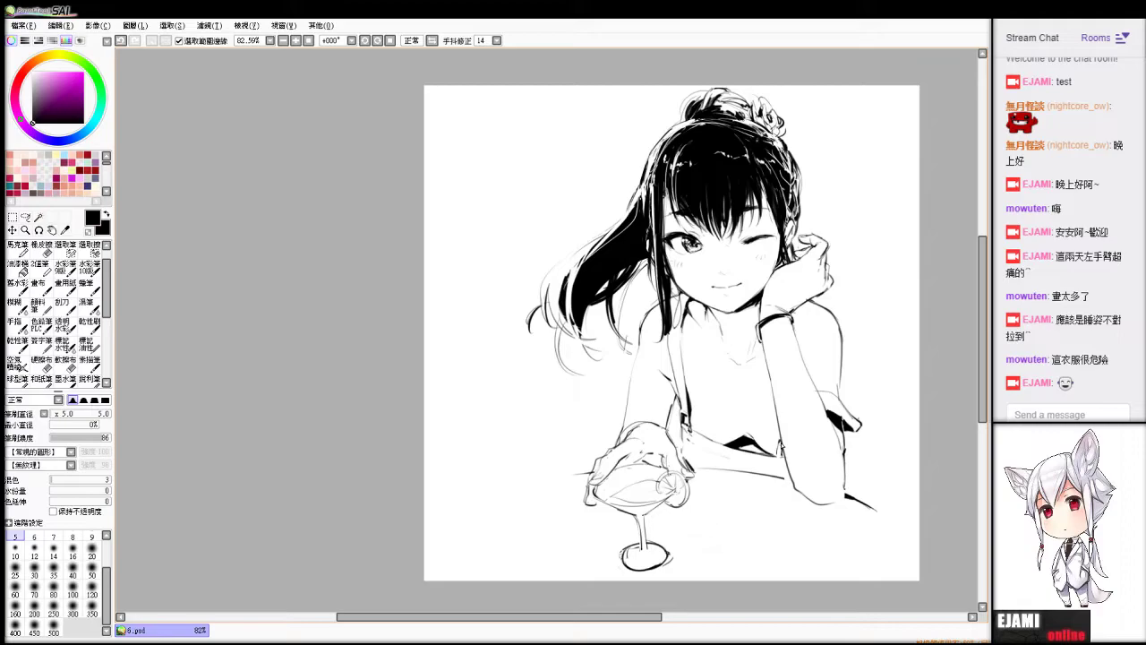
Add thin inner contour strokes along the length of the resting forearm.
{"action": "key", "text": "e"}
{"action": "key", "text": "b"}
{"action": "left_click_drag", "start_coordinate": [707, 443], "coordinate": [715, 450]}
{"action": "key", "text": "ctrl+z"}
{"action": "mouse_move", "coordinate": [711, 447]}
{"action": "left_mouse_down"}
{"action": "mouse_move", "coordinate": [713, 459]}
{"action": "mouse_move", "coordinate": [767, 454]}
{"action": "left_mouse_up"}
{"action": "key", "text": "ctrl+z"}
{"action": "left_click_drag", "start_coordinate": [713, 450], "coordinate": [775, 471]}
Rework the lines at the end of the resting forearm beside the glass-holding hand with strokes and small erasures.
{"action": "mouse_move", "coordinate": [684, 429]}
{"action": "left_mouse_down"}
{"action": "mouse_move", "coordinate": [694, 467]}
{"action": "mouse_move", "coordinate": [686, 438]}
{"action": "mouse_move", "coordinate": [694, 467]}
{"action": "mouse_move", "coordinate": [776, 478]}
{"action": "mouse_move", "coordinate": [747, 474]}
{"action": "left_mouse_up"}
{"action": "key", "text": "e"}
{"action": "key", "text": "v"}
{"action": "key", "text": "e"}
{"action": "key", "text": "v"}
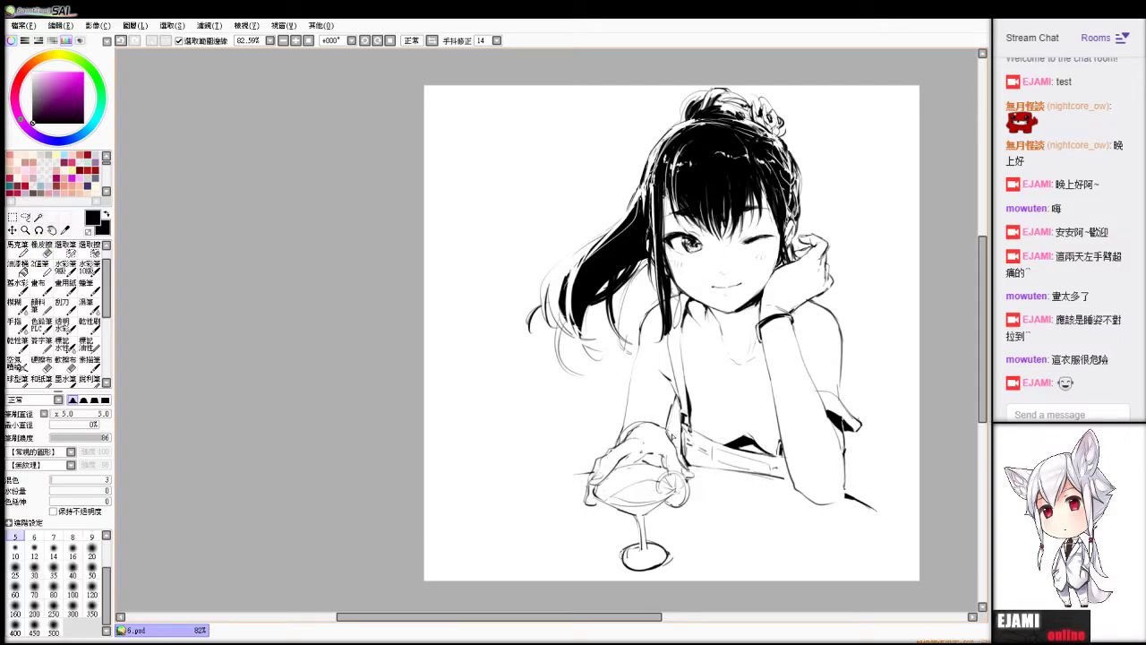
{"action": "key", "text": "ctrl+z"}
{"action": "left_click_drag", "start_coordinate": [681, 417], "coordinate": [677, 461]}
{"action": "key", "text": "ctrl+z"}
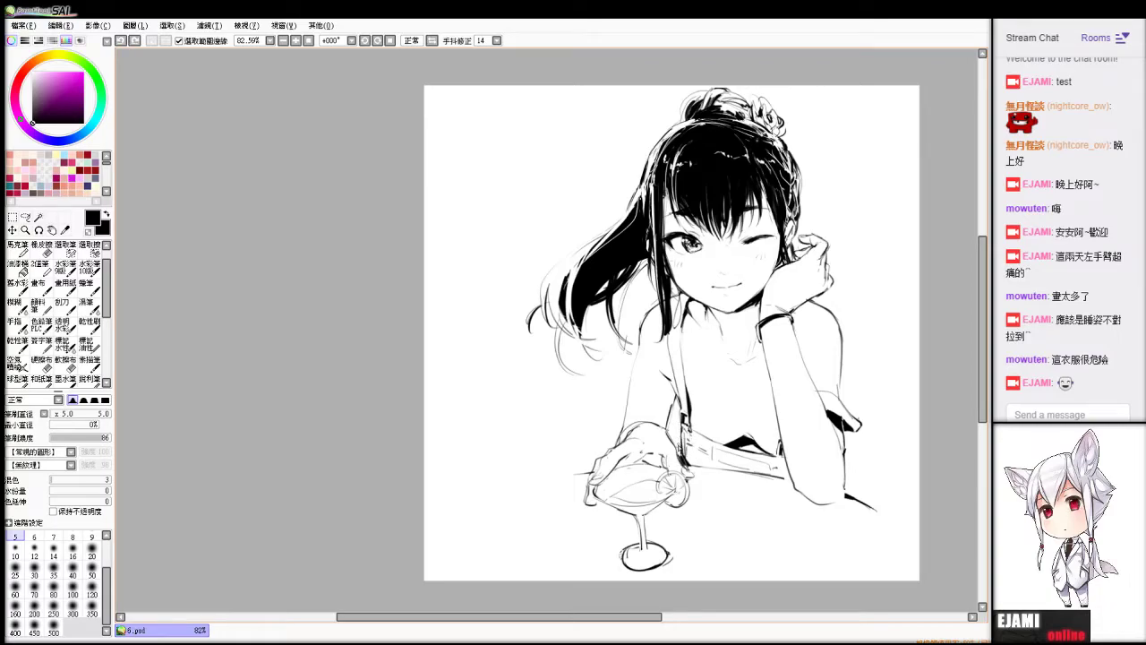
{"action": "key", "text": "e"}
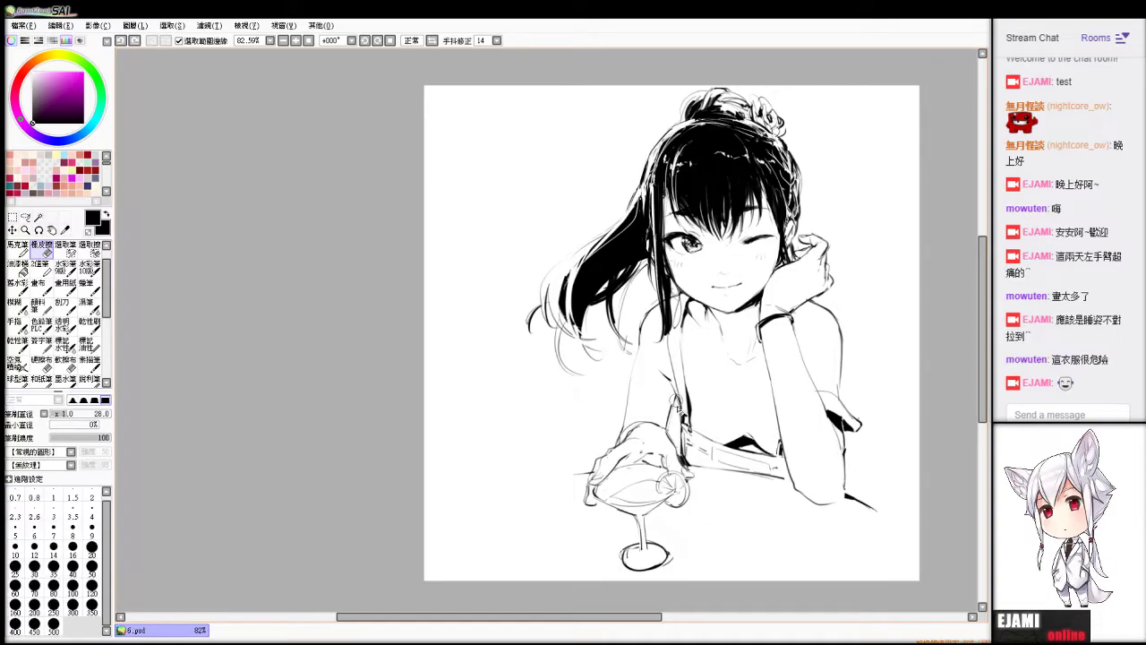
{"action": "key", "text": "b"}
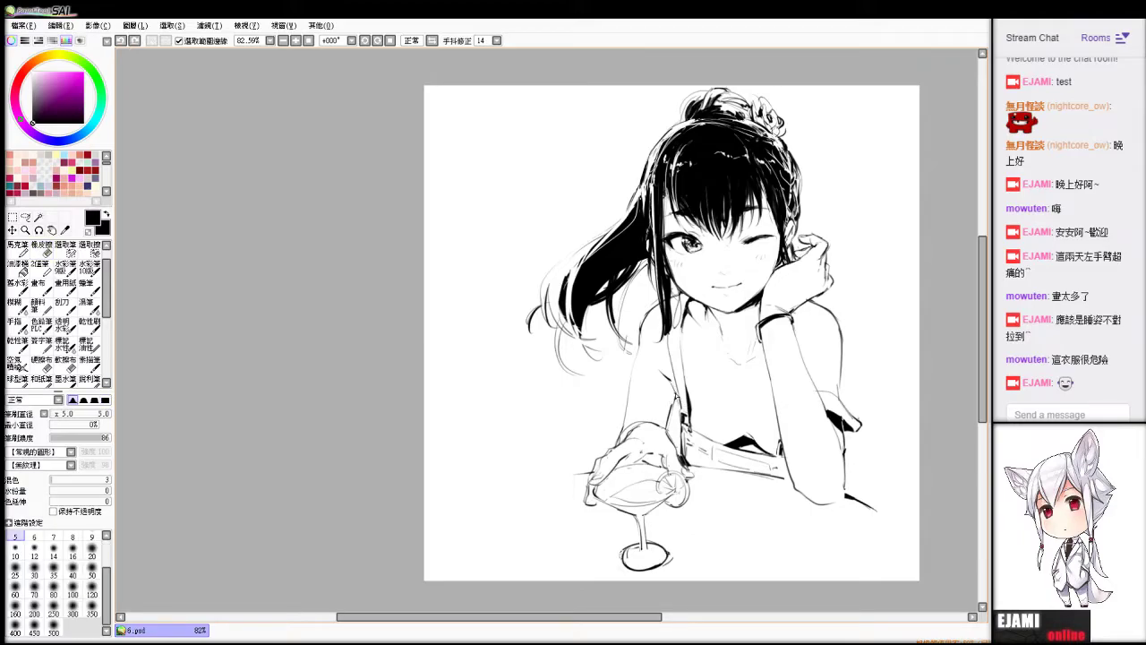
Try new strokes beside the glass-holding arm's inner fold and at the propped arm's sleeve, and undo them.
{"action": "left_click_drag", "start_coordinate": [660, 369], "coordinate": [679, 410]}
{"action": "key", "text": "ctrl+z"}
{"action": "key", "text": "ctrl+z"}
{"action": "left_click_drag", "start_coordinate": [842, 386], "coordinate": [850, 409]}
{"action": "key", "text": "ctrl+z"}
{"action": "key", "text": "e"}
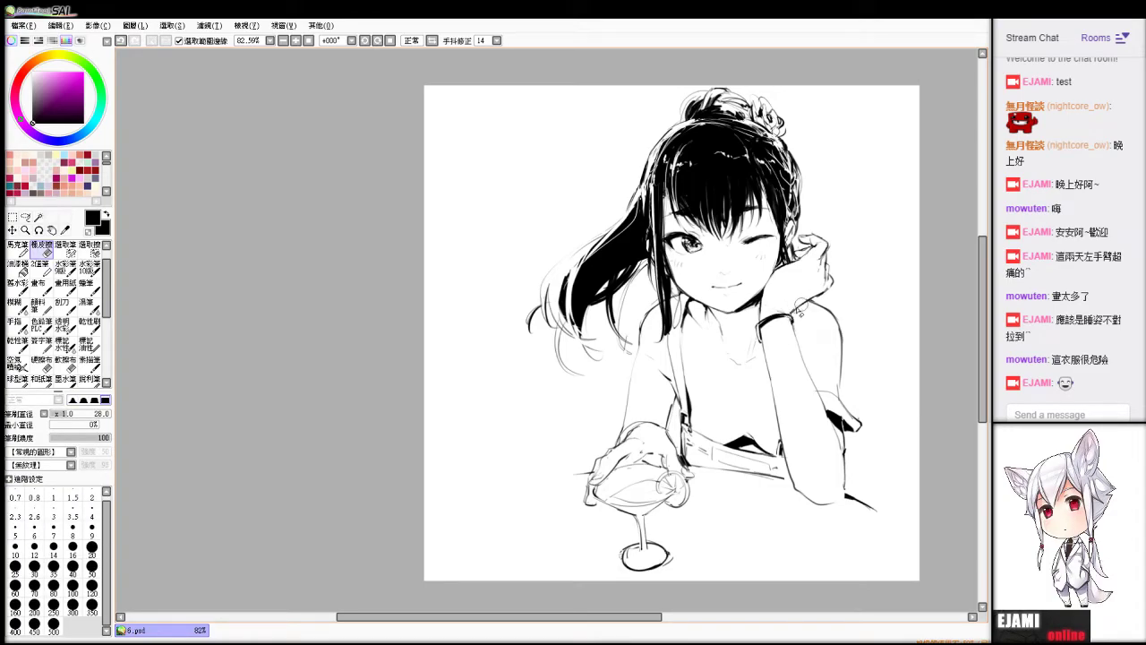
{"action": "key", "text": "ctrl+z"}
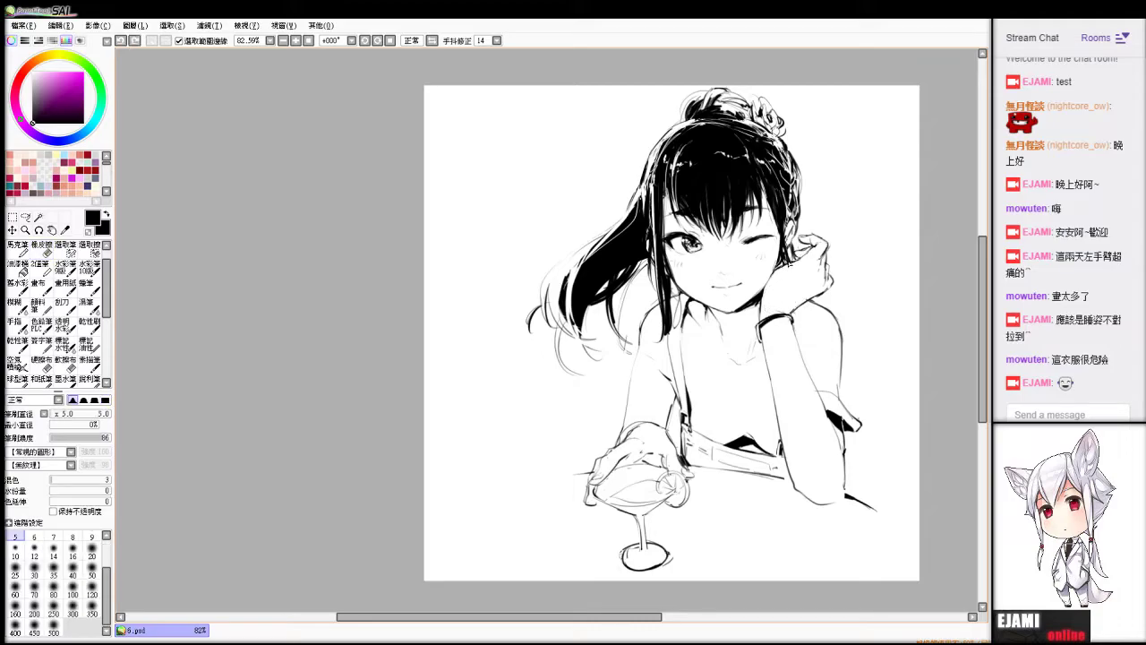
Retouch the jaw beside the propped hand and thicken the dark line under the chin.
{"action": "left_click_drag", "start_coordinate": [762, 291], "coordinate": [794, 263]}
{"action": "key", "text": "ctrl+z"}
{"action": "key", "text": "e"}
{"action": "key", "text": "ctrl+z"}
{"action": "key", "text": "c"}
{"action": "key", "text": "ctrl+z"}
{"action": "left_click_drag", "start_coordinate": [688, 296], "coordinate": [718, 311]}
{"action": "key", "text": "e"}
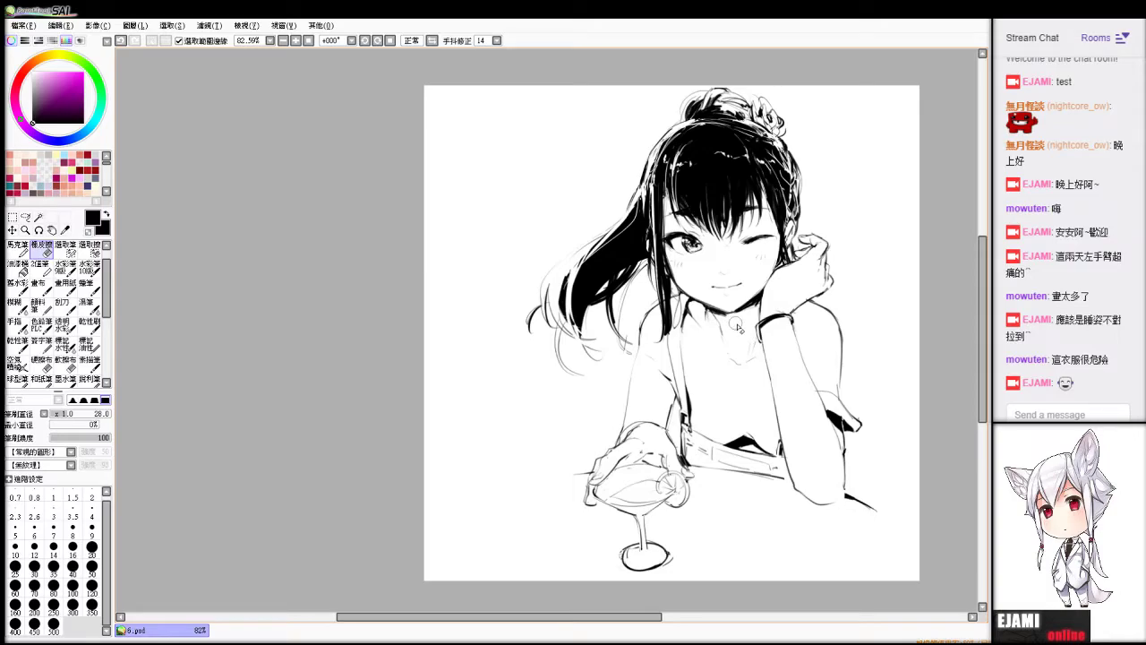
Touch up the edges of the black patch above the resting forearm and strengthen the contour under the propped elbow.
{"action": "key", "text": "n"}
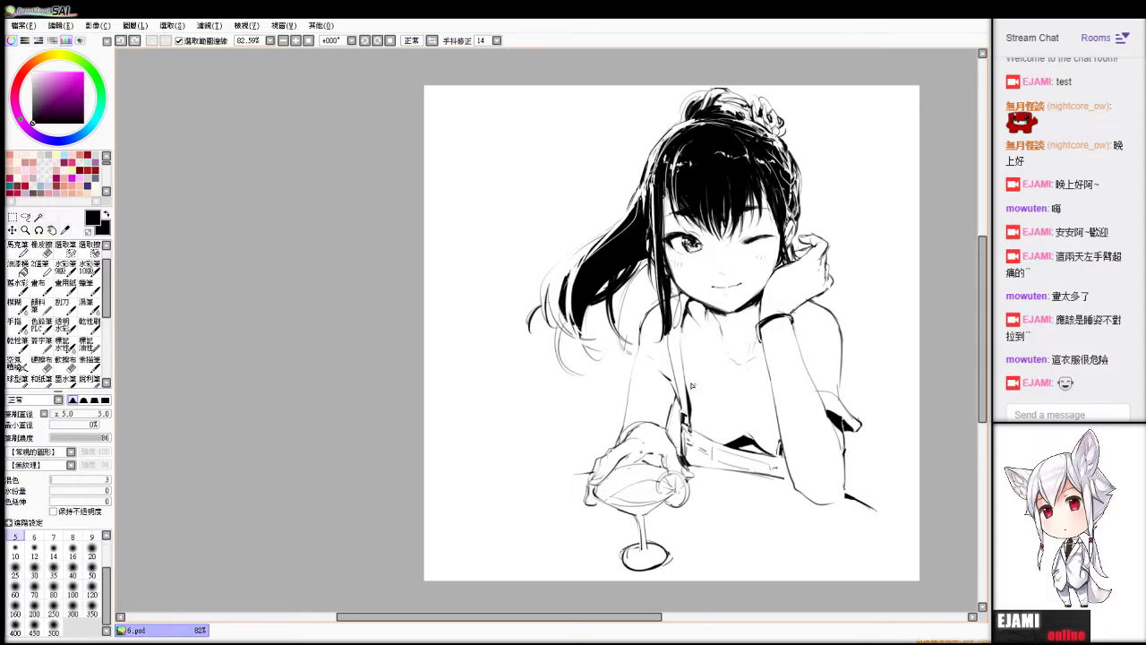
{"action": "left_click_drag", "start_coordinate": [751, 429], "coordinate": [761, 445]}
{"action": "key", "text": "ctrl+z"}
{"action": "key", "text": "e"}
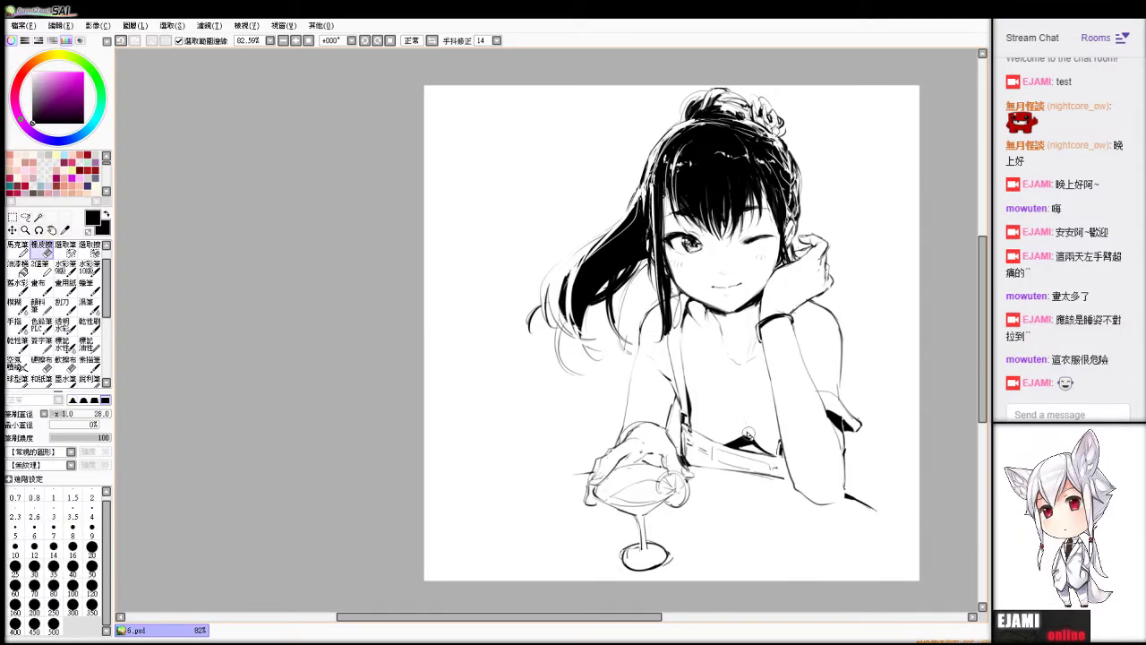
{"action": "key", "text": "n"}
{"action": "key", "text": "ctrl+z"}
{"action": "left_click_drag", "start_coordinate": [754, 443], "coordinate": [762, 455]}
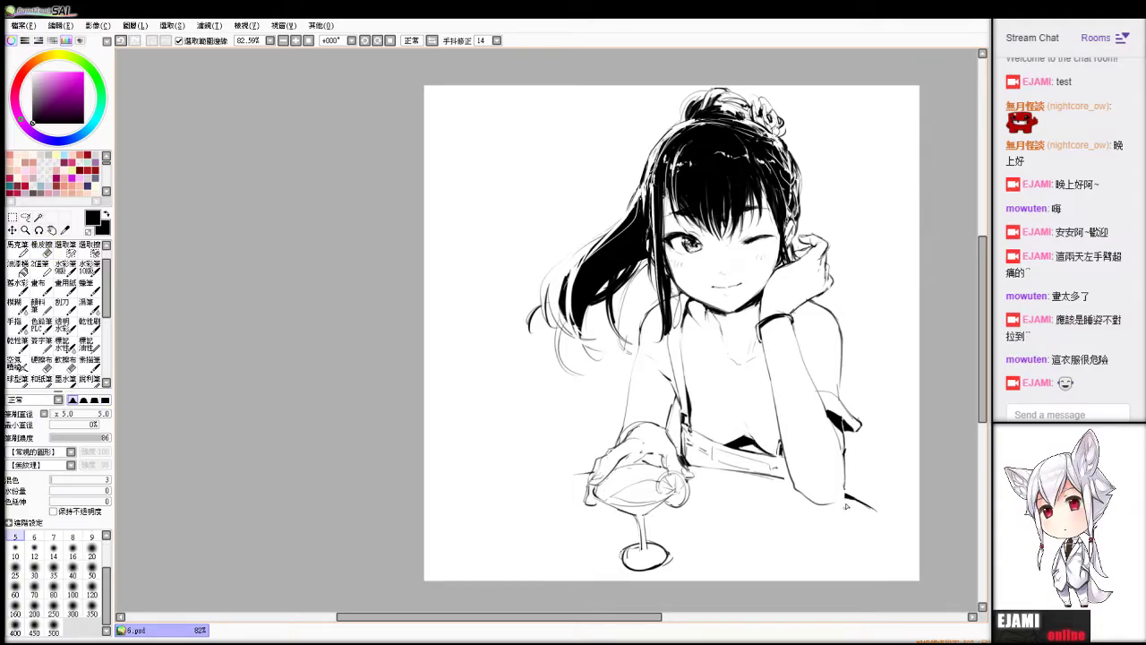
{"action": "key", "text": "e"}
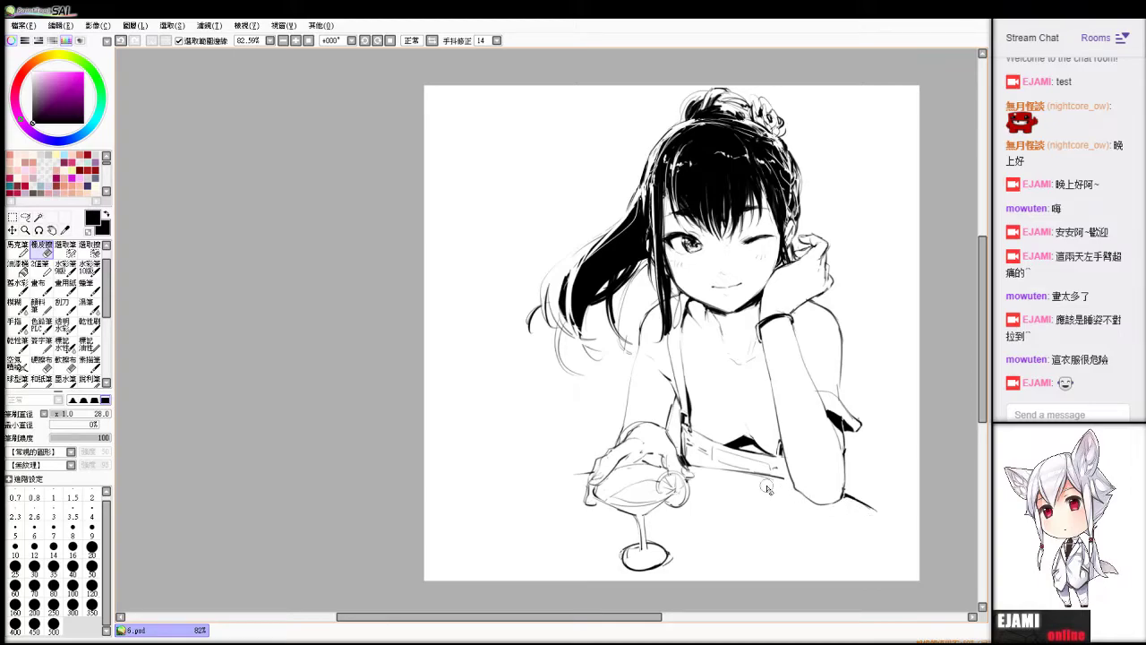
Outline a rounded cast shadow beside the cocktail glass's base and fill it with solid black.
{"action": "key", "text": "b"}
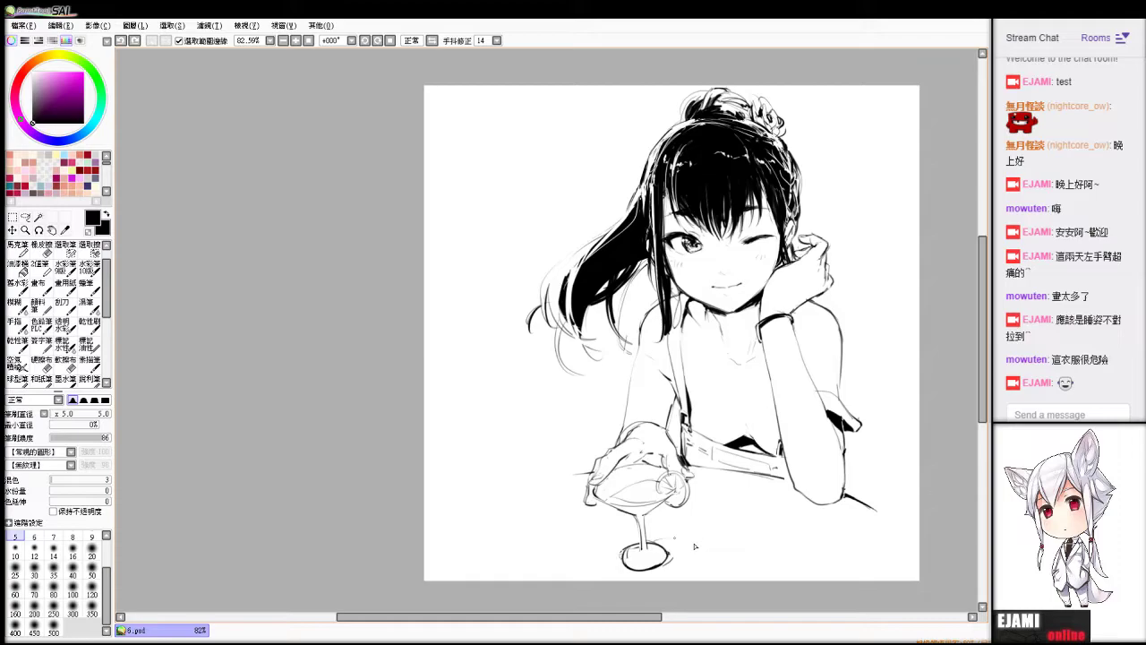
{"action": "left_click_drag", "start_coordinate": [695, 546], "coordinate": [665, 565]}
{"action": "left_click", "coordinate": [25, 266]}
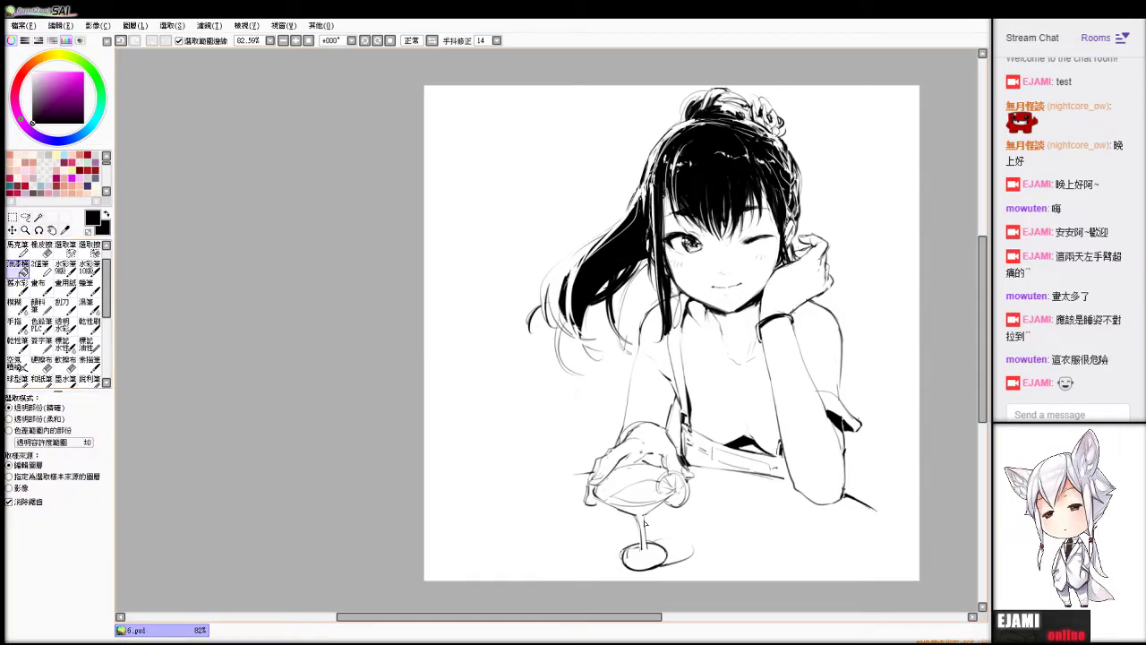
{"action": "left_click", "coordinate": [41, 347]}
{"action": "left_click_drag", "start_coordinate": [654, 543], "coordinate": [691, 549]}
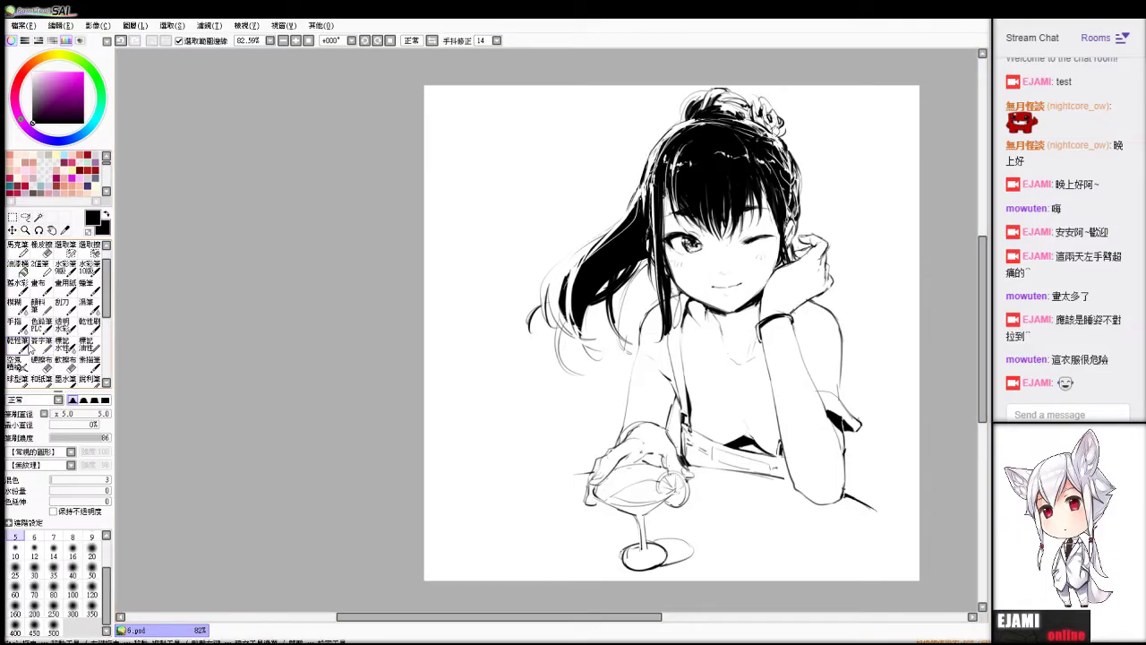
{"action": "mouse_move", "coordinate": [660, 548]}
{"action": "left_mouse_down"}
{"action": "mouse_move", "coordinate": [694, 554]}
{"action": "mouse_move", "coordinate": [662, 555]}
{"action": "mouse_move", "coordinate": [684, 559]}
{"action": "mouse_move", "coordinate": [642, 574]}
{"action": "left_mouse_up"}
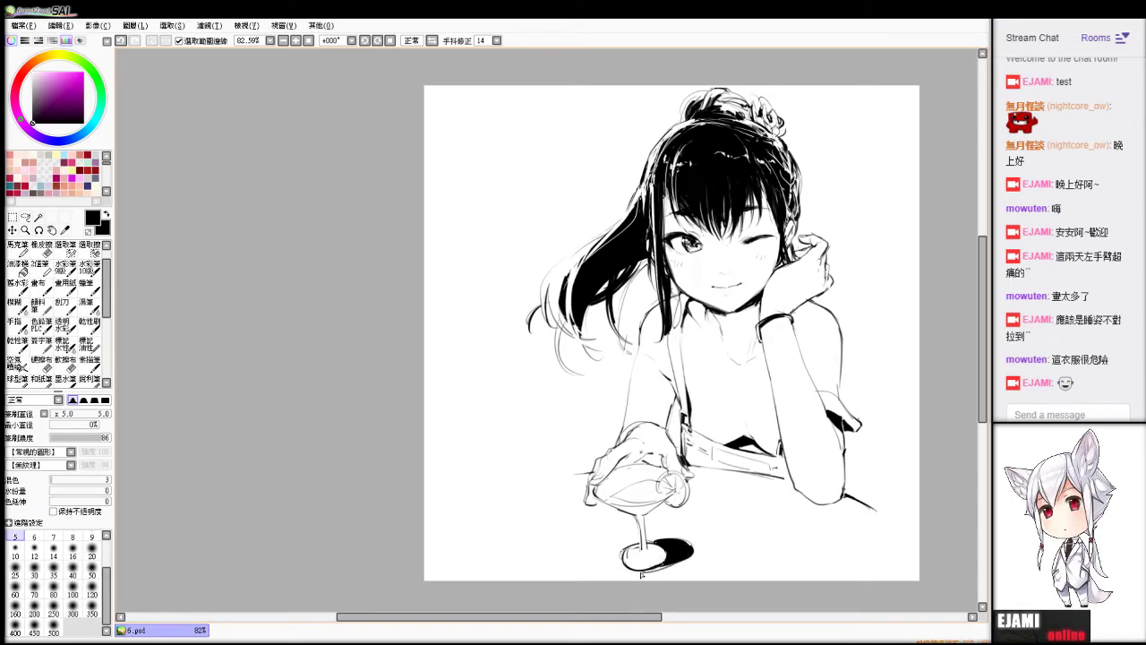
Refine the glass base with an inner rim ring against the shadow, trimming it with the eraser at size 20.
{"action": "key", "text": "e"}
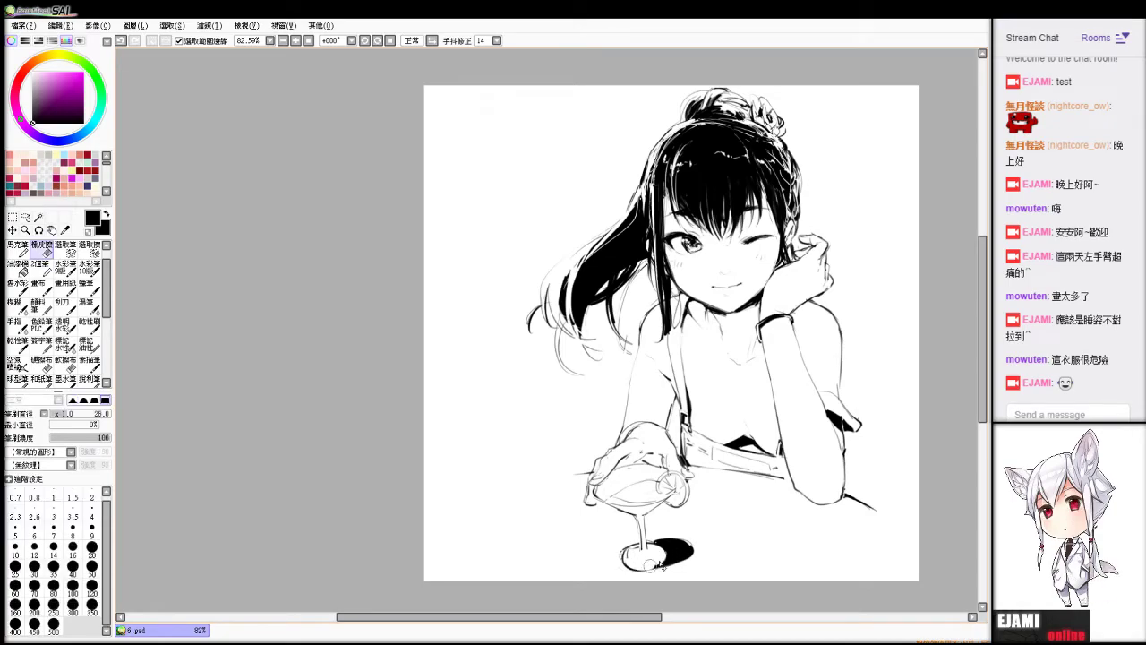
{"action": "key", "text": "b"}
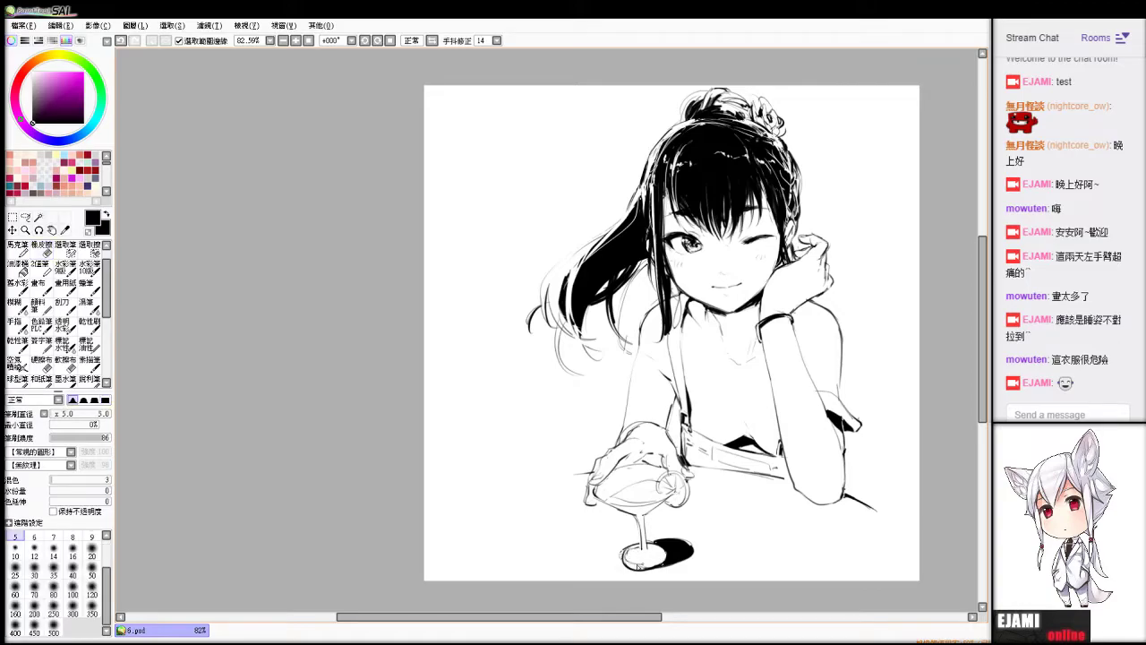
{"action": "key", "text": "e"}
{"action": "key", "text": "b"}
{"action": "left_click_drag", "start_coordinate": [664, 548], "coordinate": [654, 561]}
{"action": "key", "text": "e"}
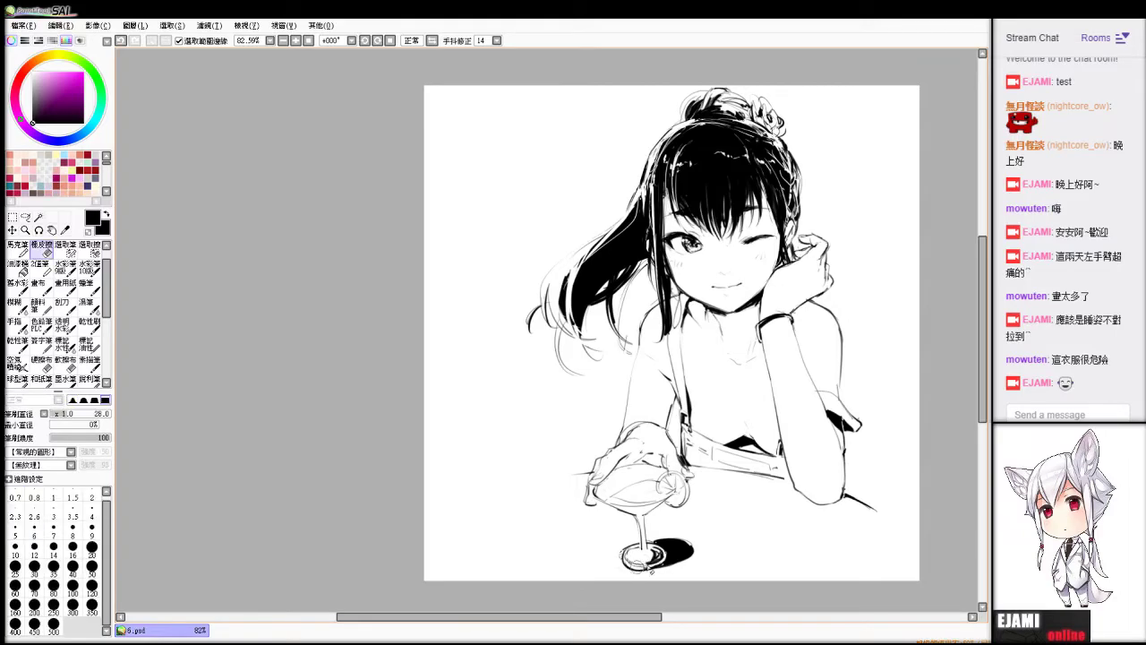
{"action": "left_click", "coordinate": [63, 416]}
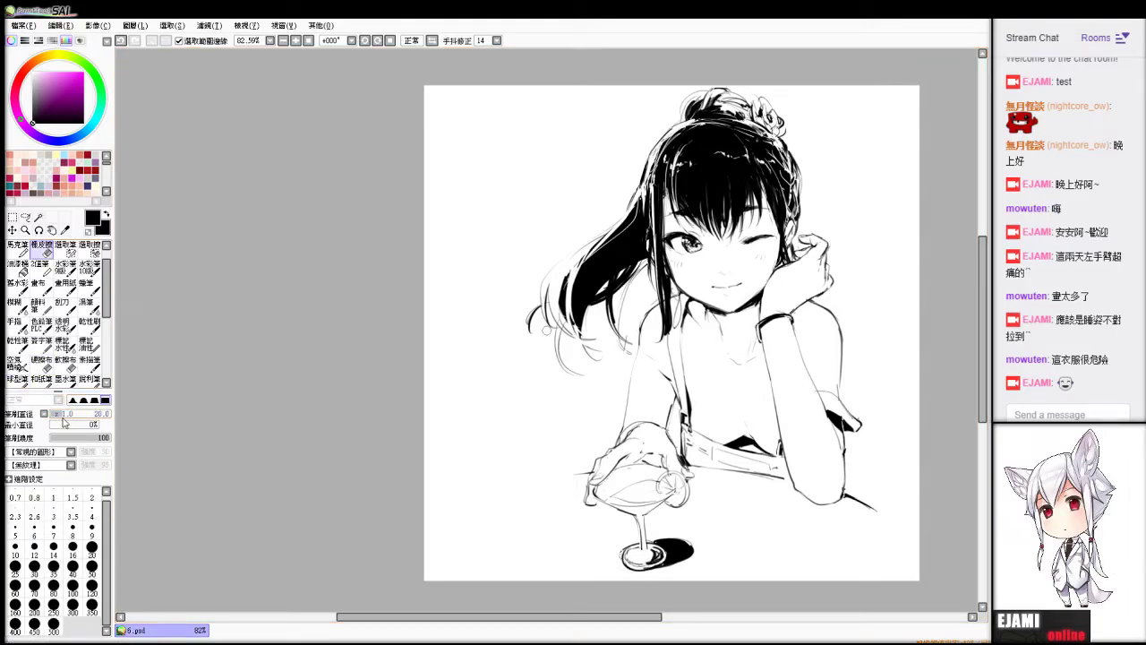
Add a small black accent inside the cocktail glass's bowl and darken the finger contour beside it, using the size 5 brush.
{"action": "key", "text": "n"}
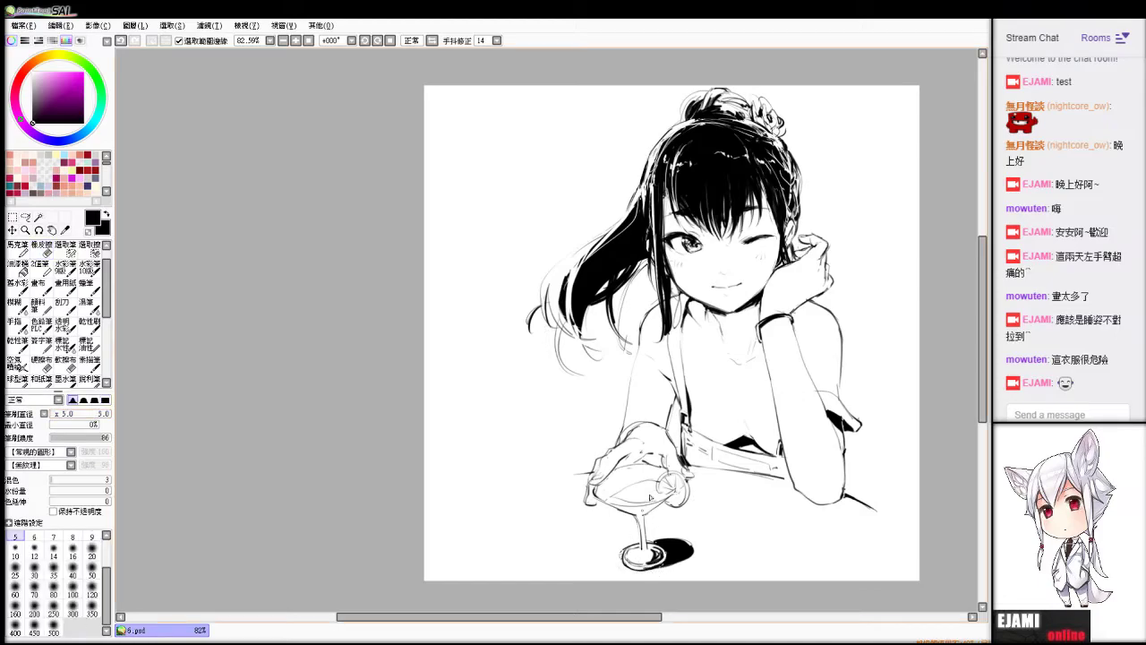
{"action": "left_click_drag", "start_coordinate": [624, 472], "coordinate": [619, 485]}
{"action": "key", "text": "ctrl+z"}
{"action": "key", "text": "e"}
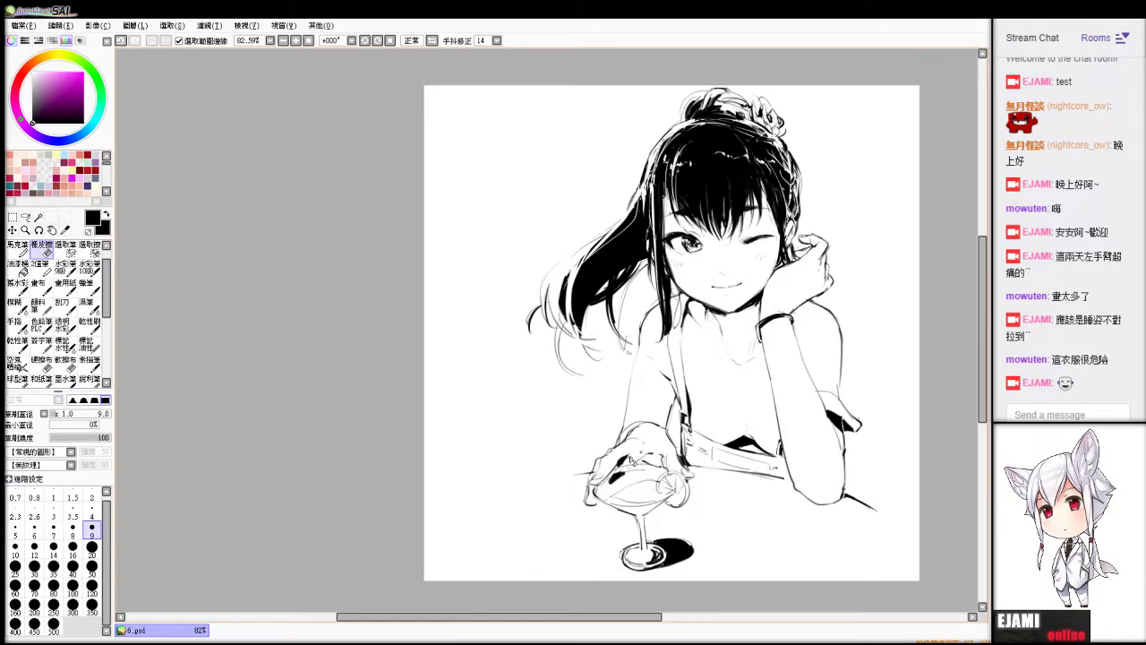
{"action": "key", "text": "b"}
{"action": "left_click_drag", "start_coordinate": [616, 450], "coordinate": [597, 474]}
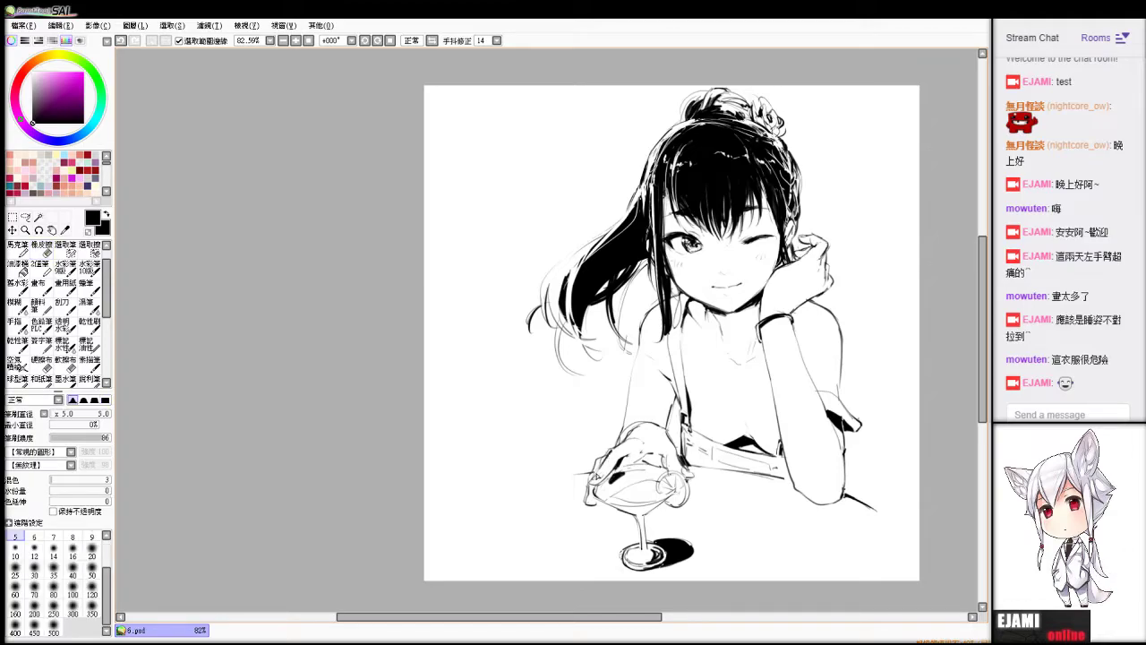
{"action": "key", "text": "e"}
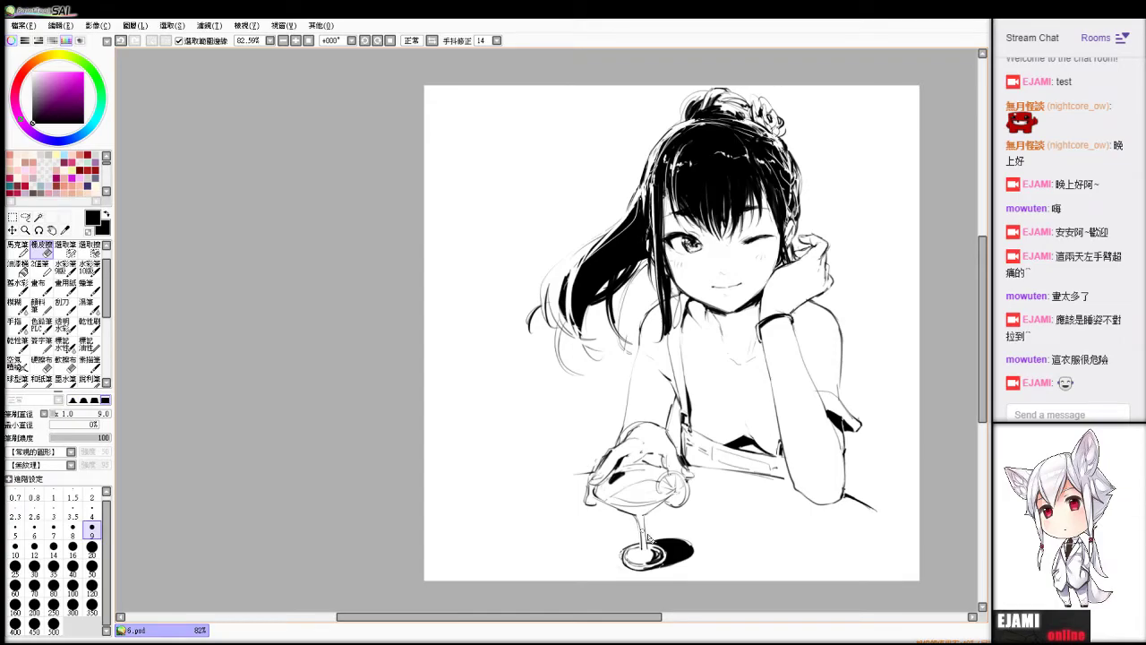
Refine the inner lines of the glass bowl and thicken its lower contour, cleaning up with the size 9 eraser.
{"action": "key", "text": "e"}
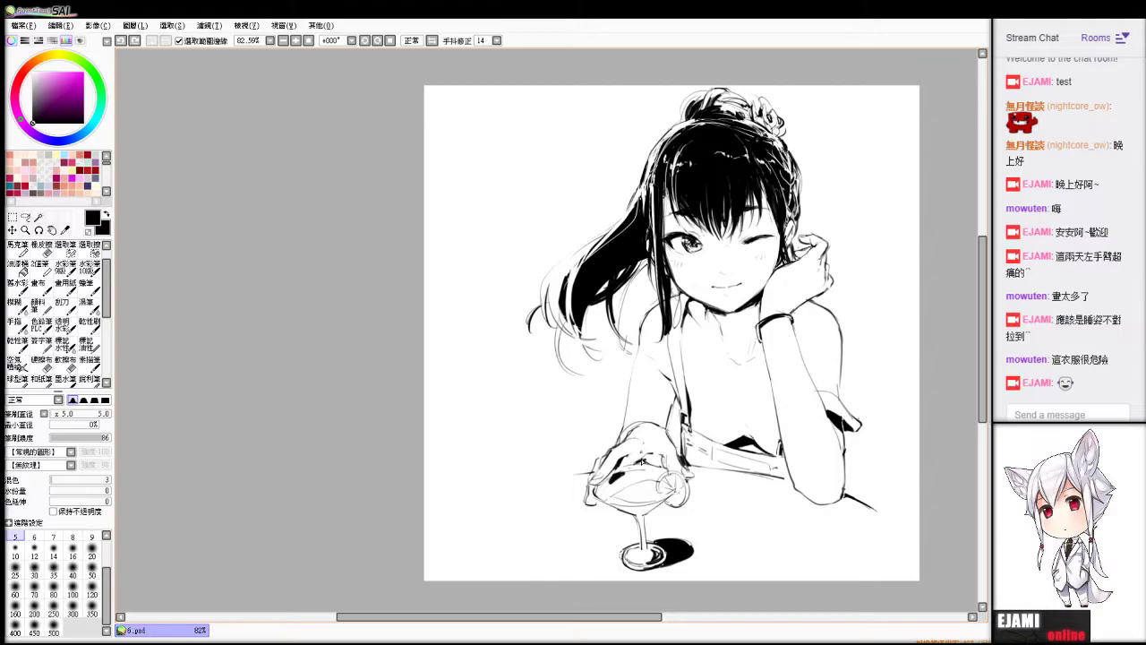
{"action": "mouse_move", "coordinate": [618, 475]}
{"action": "left_mouse_down"}
{"action": "mouse_move", "coordinate": [659, 469]}
{"action": "mouse_move", "coordinate": [616, 494]}
{"action": "left_mouse_up"}
{"action": "key", "text": "ctrl+z"}
{"action": "key", "text": "e"}
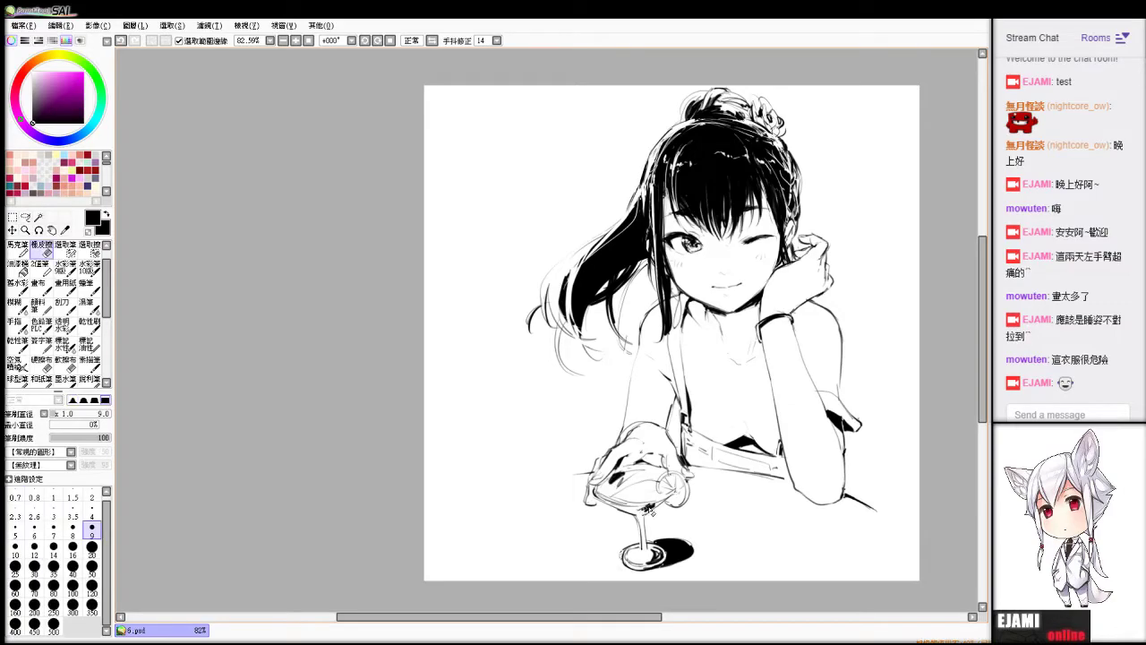
{"action": "key", "text": "e"}
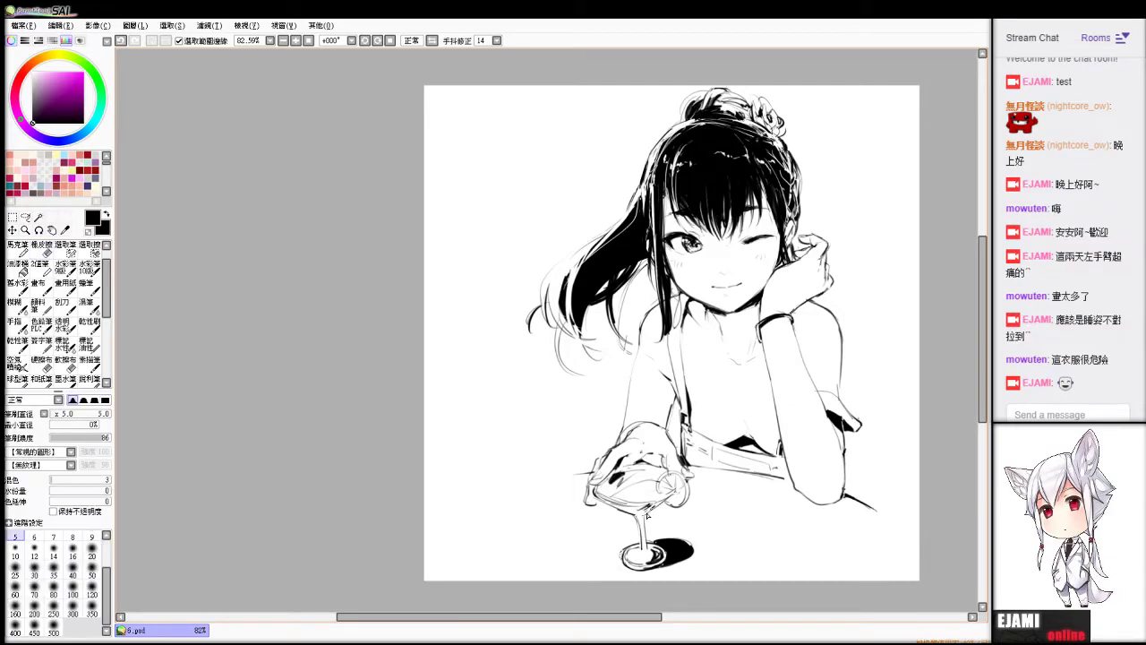
Darken the cocktail glass's stem from the underside of the bowl down to the base.
{"action": "left_click_drag", "start_coordinate": [658, 503], "coordinate": [645, 519]}
{"action": "key", "text": "ctrl+z"}
{"action": "left_click_drag", "start_coordinate": [647, 508], "coordinate": [643, 545]}
{"action": "key", "text": "e"}
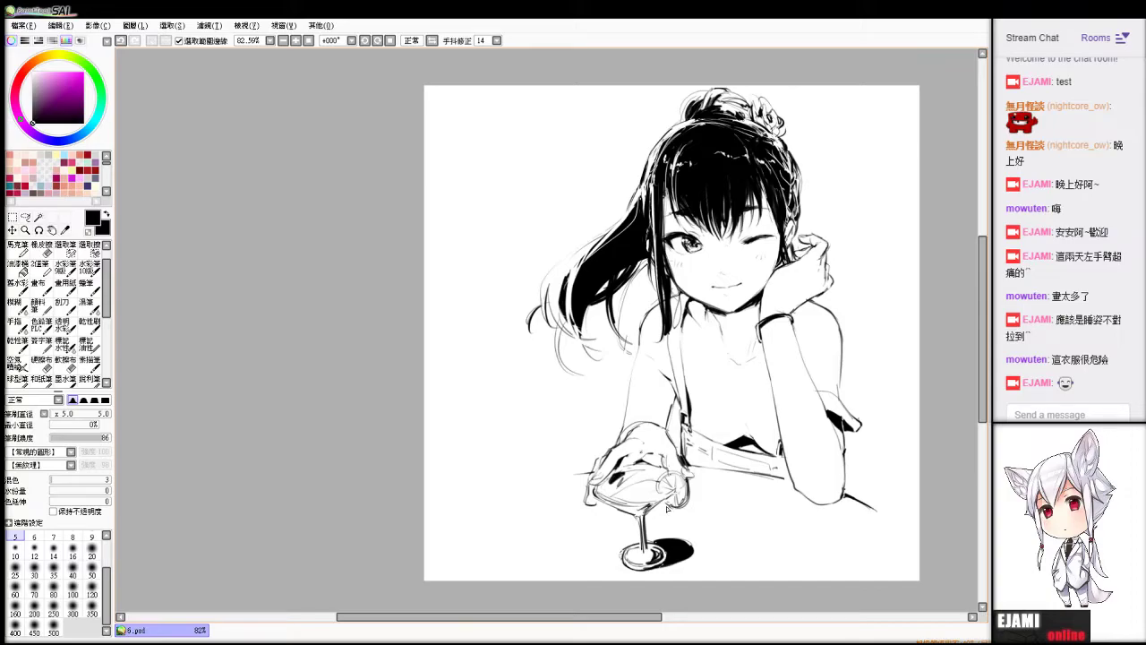
Rework the citrus slice on the glass rim and the fingertip lines around it with brush and eraser.
{"action": "key", "text": "e"}
{"action": "left_click_drag", "start_coordinate": [662, 485], "coordinate": [668, 496]}
{"action": "key", "text": "ctrl+z"}
{"action": "key", "text": "e"}
{"action": "key", "text": "e"}
{"action": "key", "text": "e"}
{"action": "key", "text": "b"}
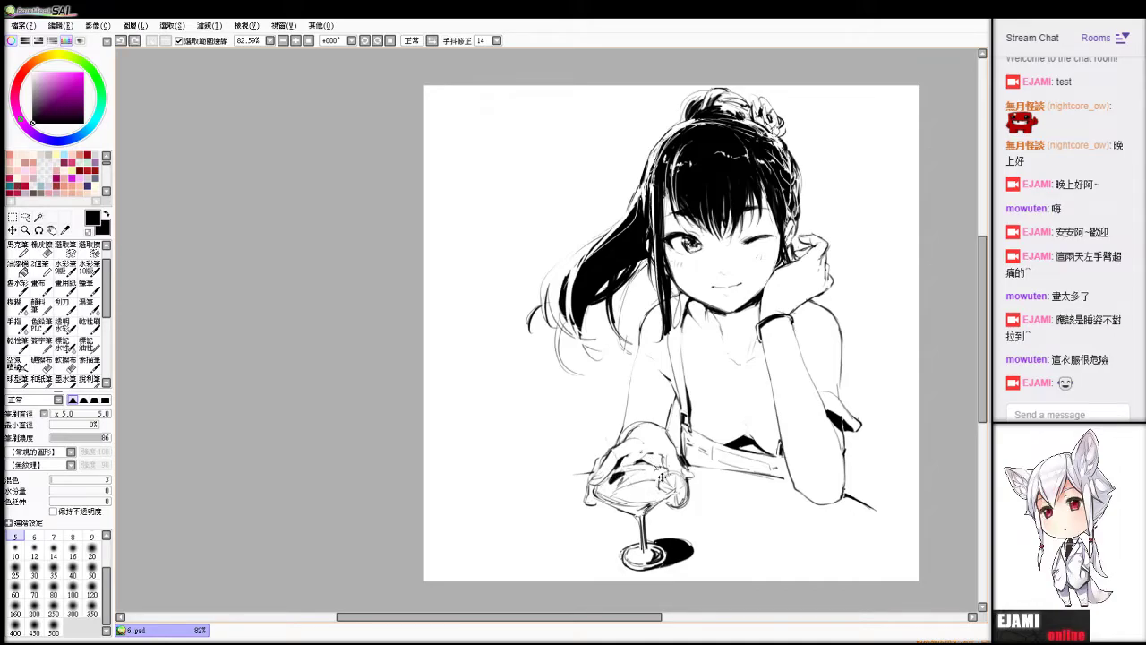
{"action": "key", "text": "e"}
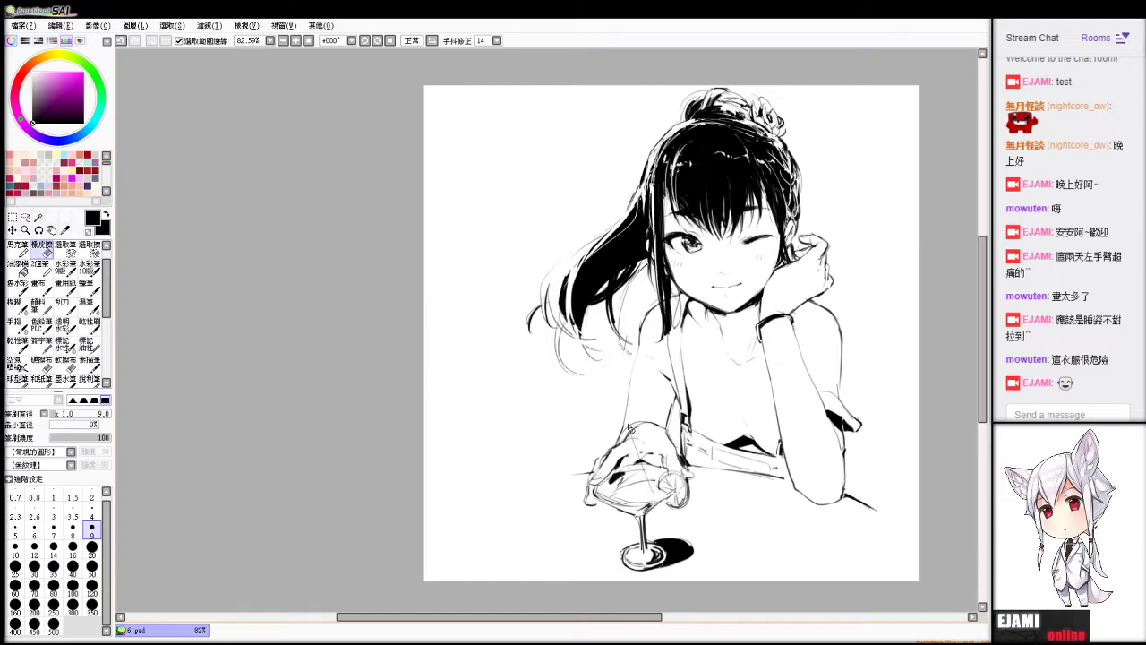
Draw a bendy straw rising from the cocktail glass, with a small round ornament just below its bend.
{"action": "key", "text": "b"}
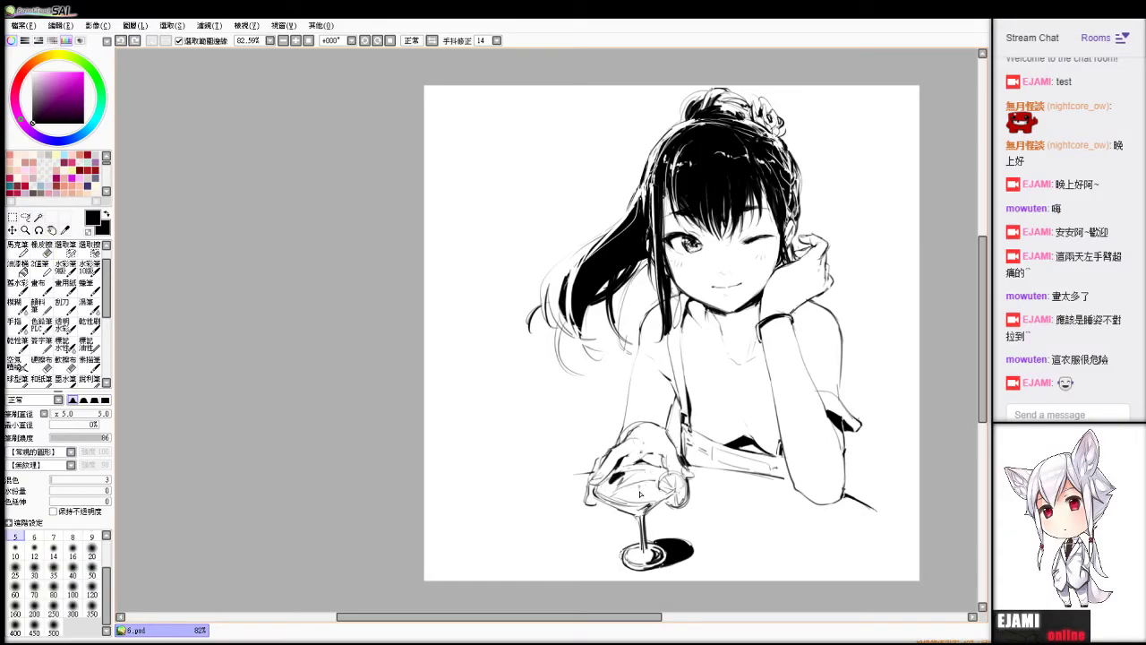
{"action": "mouse_move", "coordinate": [626, 441]}
{"action": "left_mouse_down"}
{"action": "mouse_move", "coordinate": [643, 494]}
{"action": "mouse_move", "coordinate": [620, 442]}
{"action": "left_mouse_up"}
{"action": "key", "text": "e"}
{"action": "key", "text": "e"}
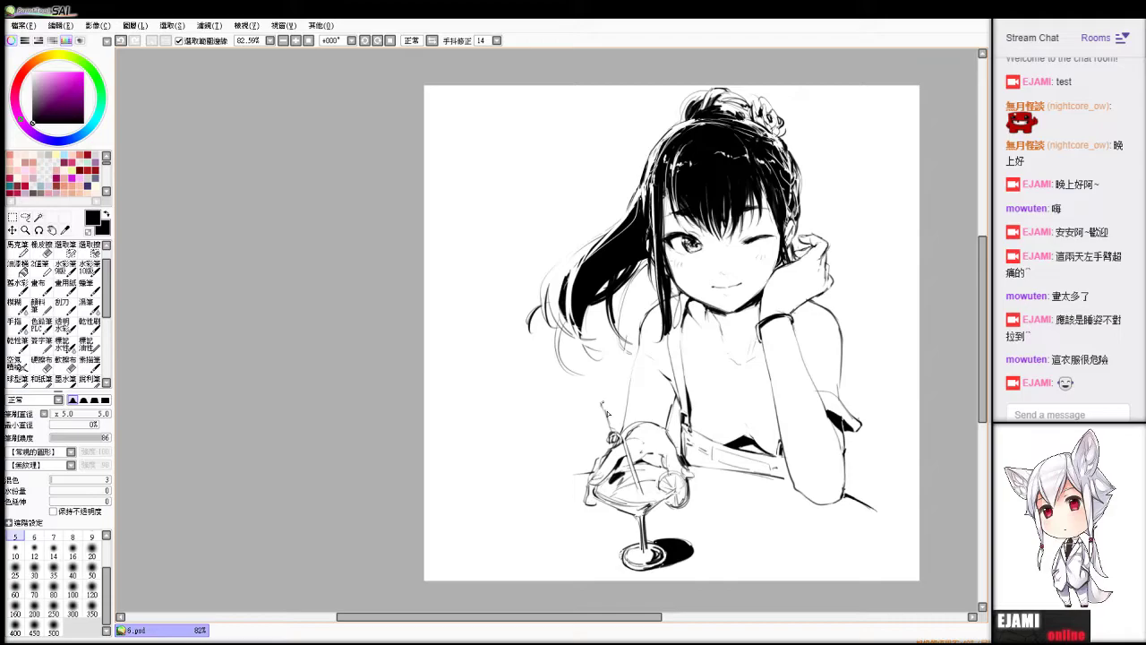
{"action": "key", "text": "ctrl+z"}
{"action": "left_click_drag", "start_coordinate": [617, 429], "coordinate": [581, 431]}
{"action": "mouse_move", "coordinate": [591, 429]}
{"action": "left_mouse_down"}
{"action": "mouse_move", "coordinate": [620, 430]}
{"action": "mouse_move", "coordinate": [627, 450]}
{"action": "left_mouse_up"}
{"action": "key", "text": "e"}
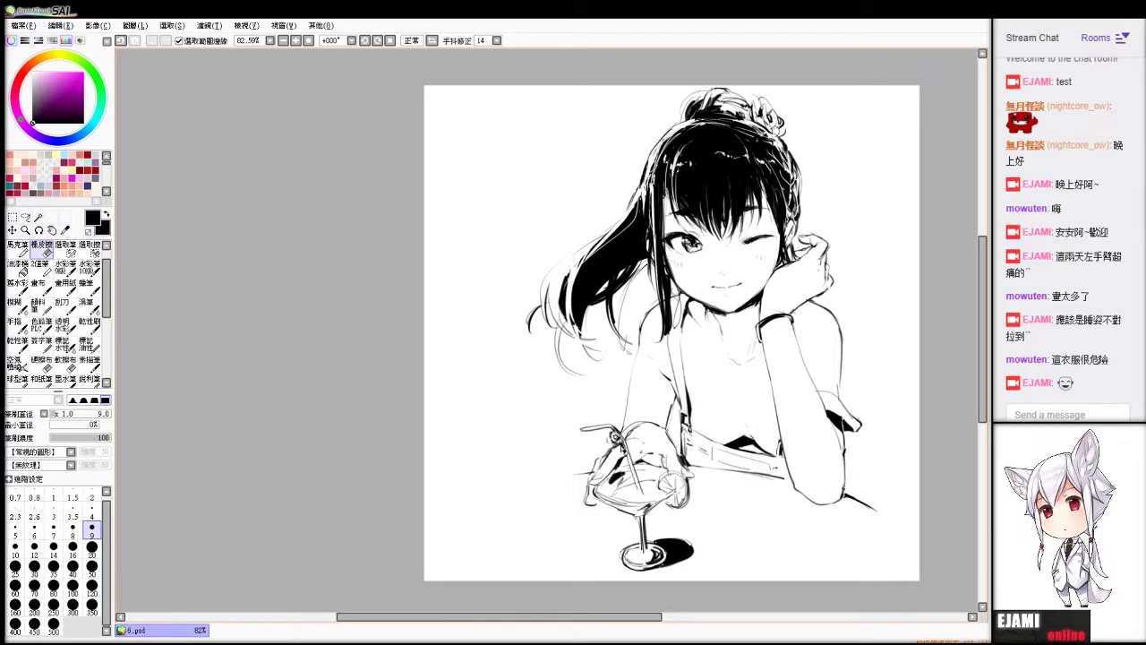
{"action": "key", "text": "e"}
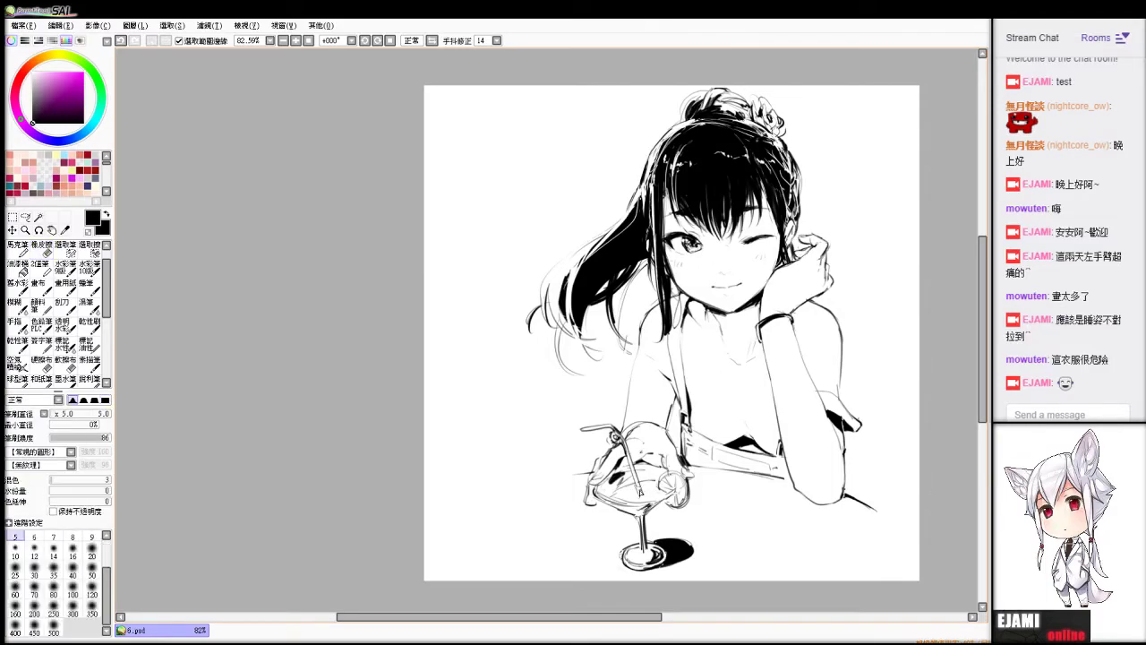
Detail the straw's lower end in the drink with small strokes, alternating brush and eraser.
{"action": "key", "text": "e"}
{"action": "key", "text": "e"}
{"action": "key", "text": "e"}
{"action": "left_click_drag", "start_coordinate": [635, 493], "coordinate": [645, 498]}
{"action": "key", "text": "e"}
{"action": "key", "text": "e"}
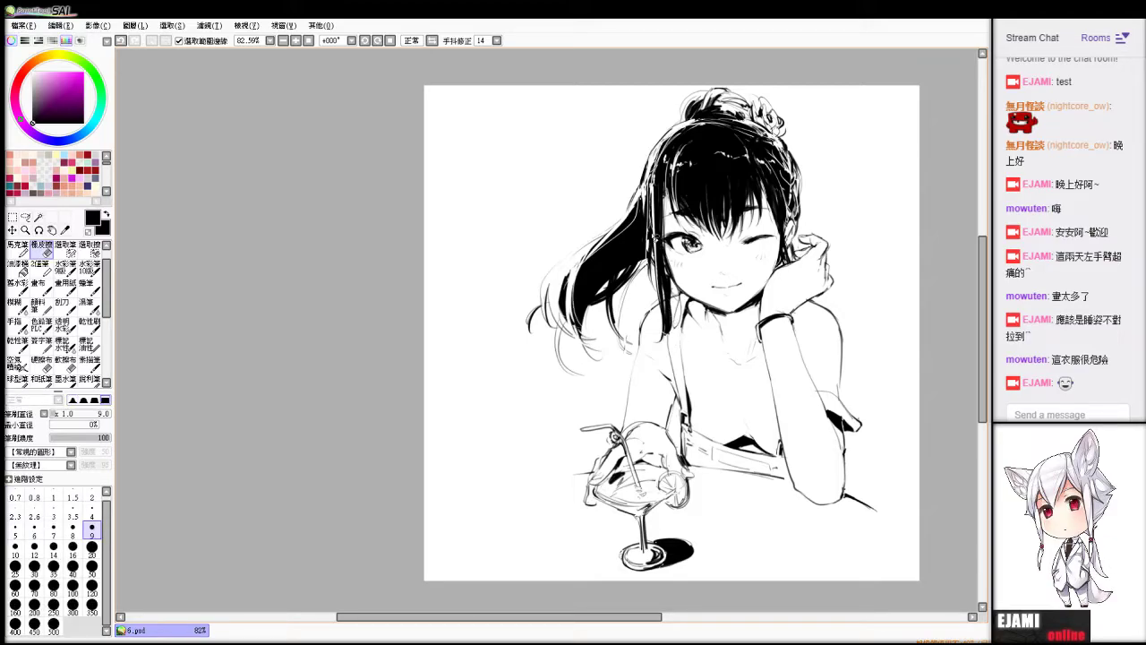
Retouch the hair beside the fringe with dark strokes and erase thin highlight streaks up toward the crown at eraser size 9.
{"action": "key", "text": "b"}
{"action": "left_click_drag", "start_coordinate": [660, 160], "coordinate": [657, 200]}
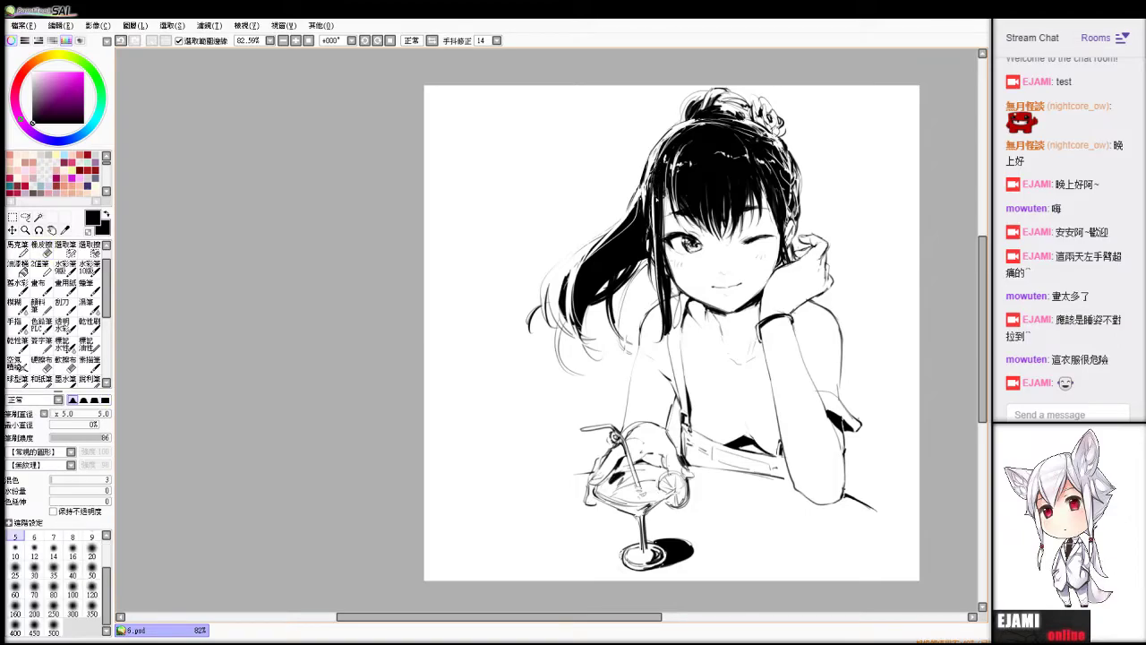
{"action": "key", "text": "e"}
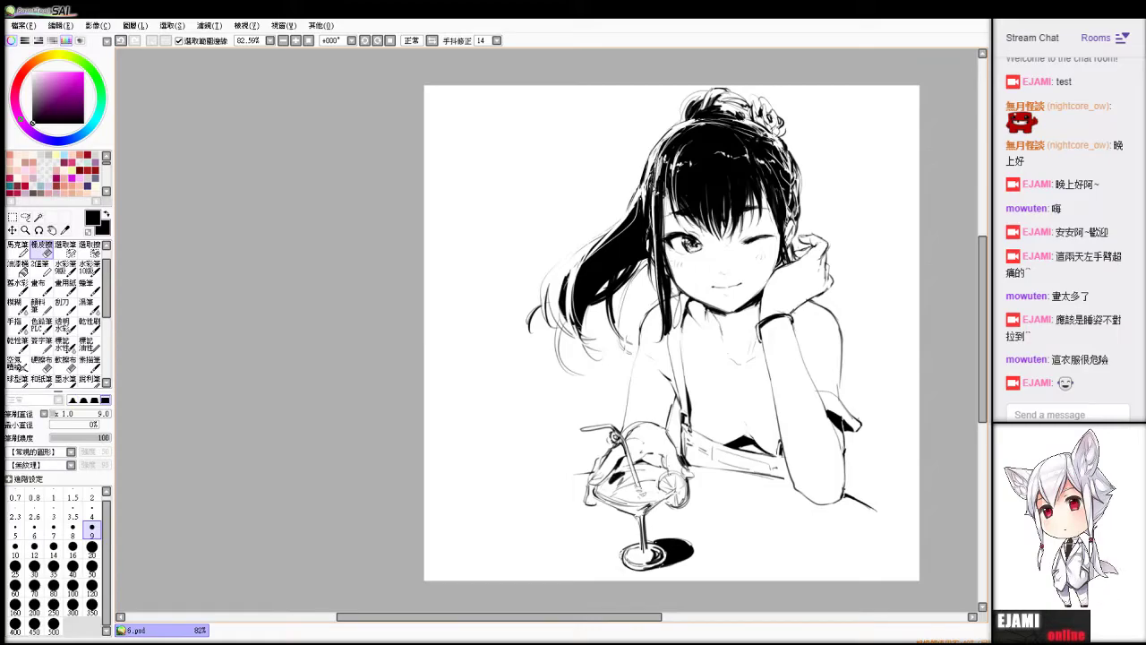
{"action": "mouse_move", "coordinate": [665, 177]}
{"action": "left_mouse_down"}
{"action": "mouse_move", "coordinate": [672, 132]}
{"action": "mouse_move", "coordinate": [684, 155]}
{"action": "left_mouse_up"}
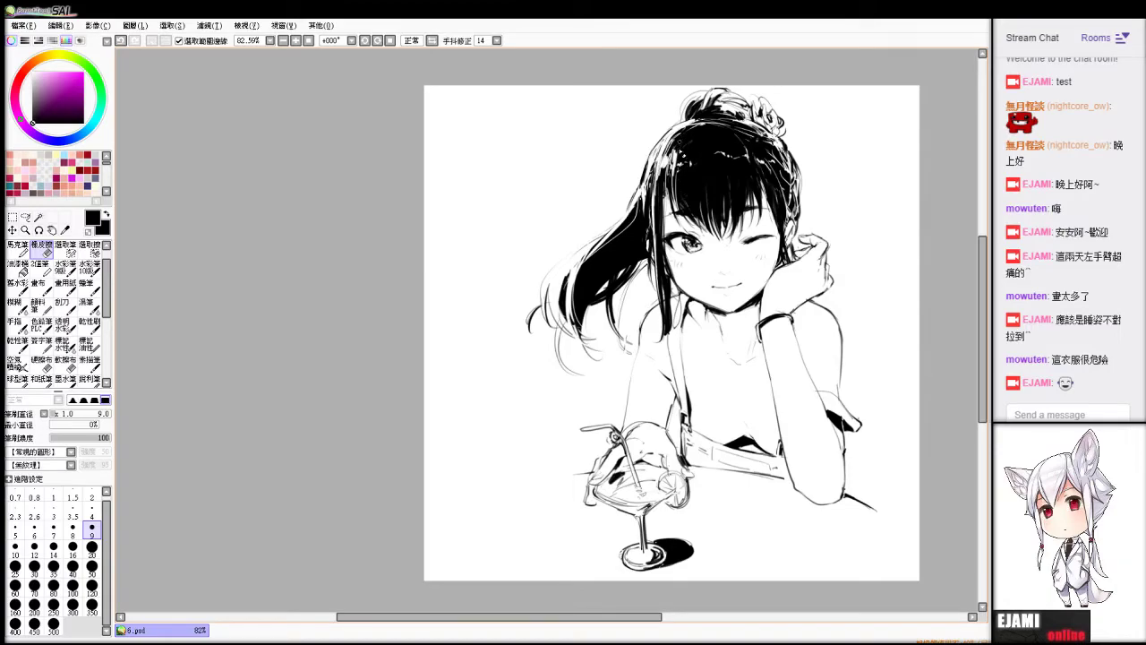
{"action": "left_click_drag", "start_coordinate": [687, 135], "coordinate": [667, 172]}
{"action": "key", "text": "b"}
{"action": "key", "text": "ctrl+z"}
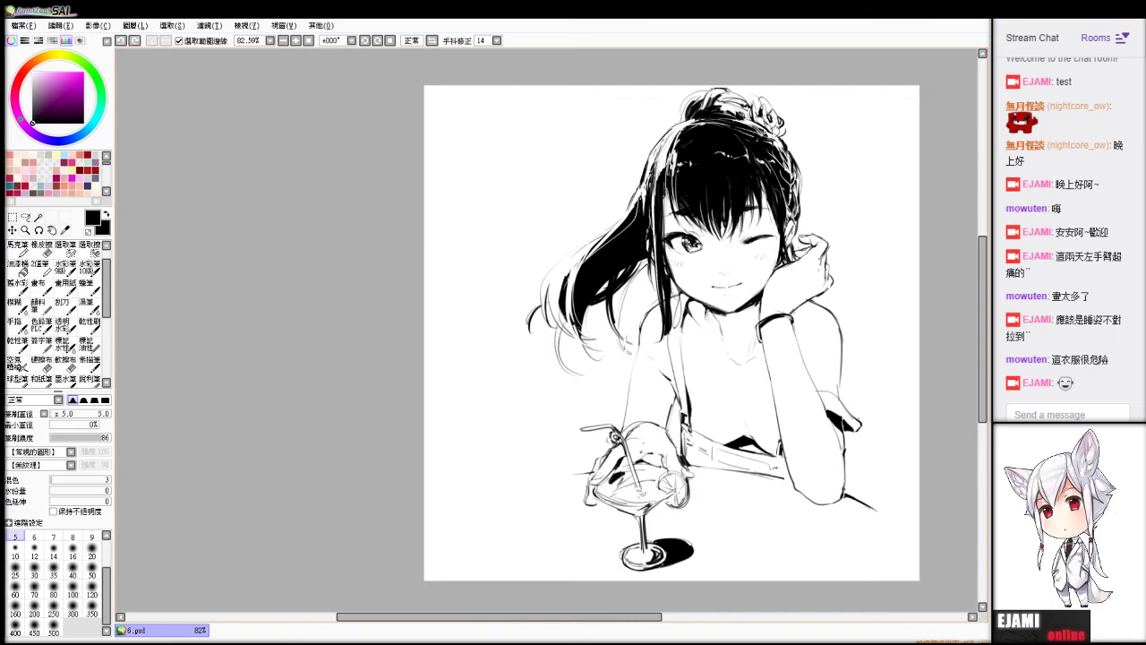
{"action": "key", "text": "e"}
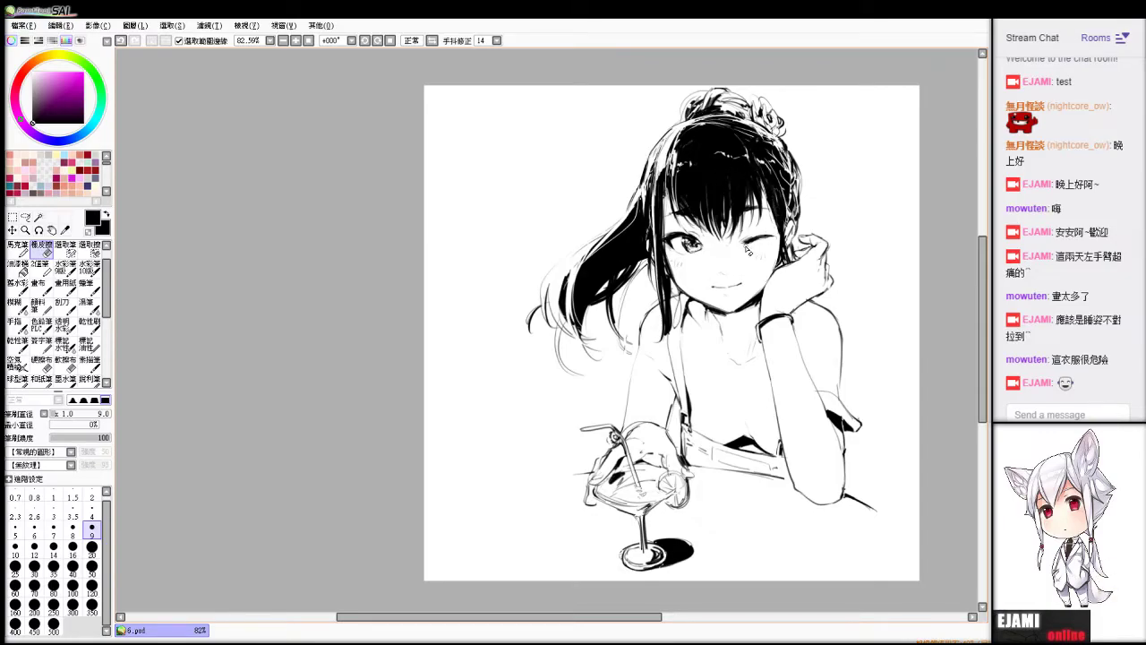
Reinforce the shoulder strap's line running down toward the buckle with the size 5 brush.
{"action": "key", "text": "b"}
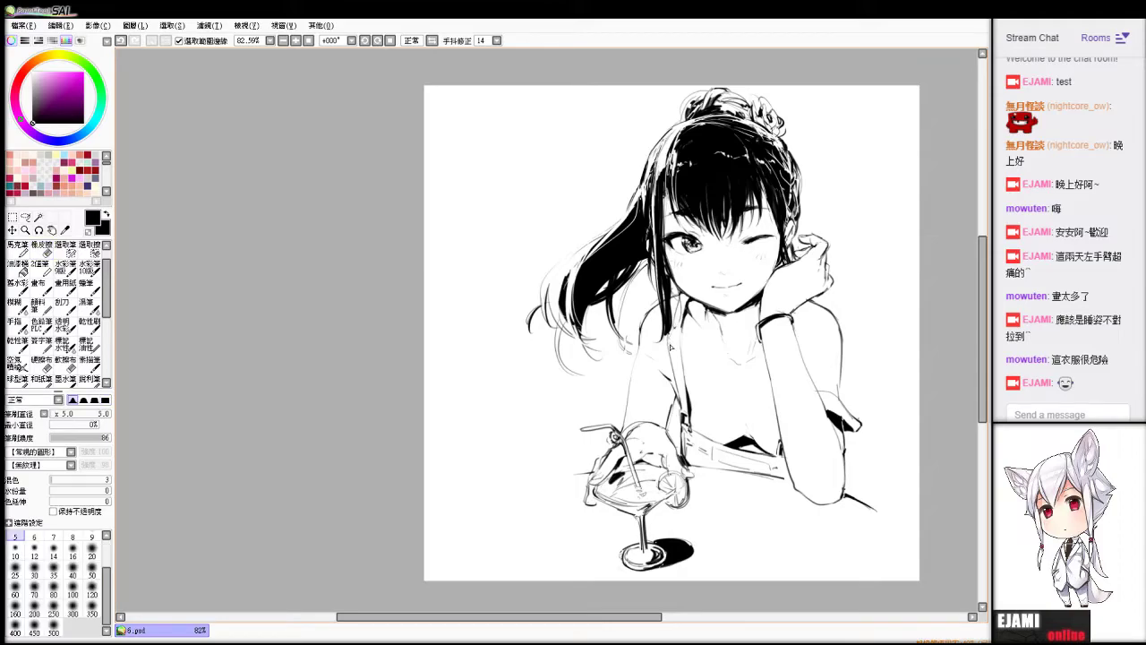
{"action": "left_click_drag", "start_coordinate": [673, 350], "coordinate": [683, 409]}
{"action": "key", "text": "ctrl+z"}
{"action": "key", "text": "ctrl+y"}
Draw an open oval locket with two side-by-side halves at the end of the necklace cord on the chest.
{"action": "scroll", "coordinate": [716, 342], "scroll_direction": "up", "scroll_amount": 6}
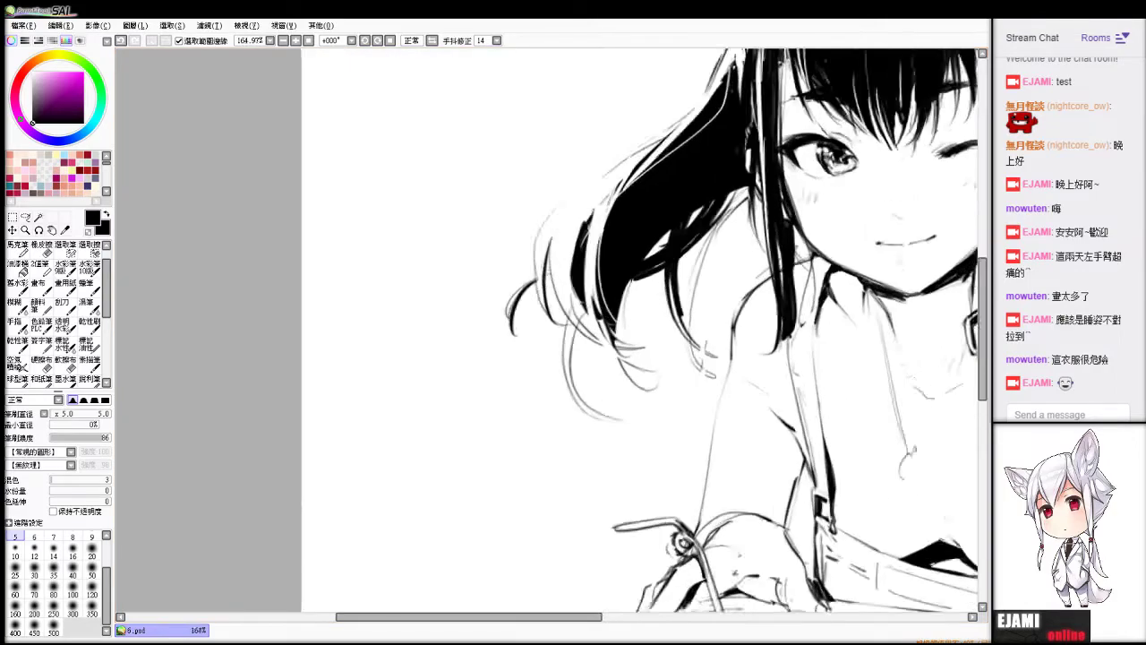
{"action": "left_click_drag", "start_coordinate": [932, 502], "coordinate": [372, 378]}
{"action": "mouse_move", "coordinate": [640, 456]}
{"action": "left_mouse_down"}
{"action": "mouse_move", "coordinate": [662, 443]}
{"action": "mouse_move", "coordinate": [641, 439]}
{"action": "mouse_move", "coordinate": [665, 467]}
{"action": "mouse_move", "coordinate": [653, 487]}
{"action": "left_mouse_up"}
{"action": "key", "text": "ctrl+z"}
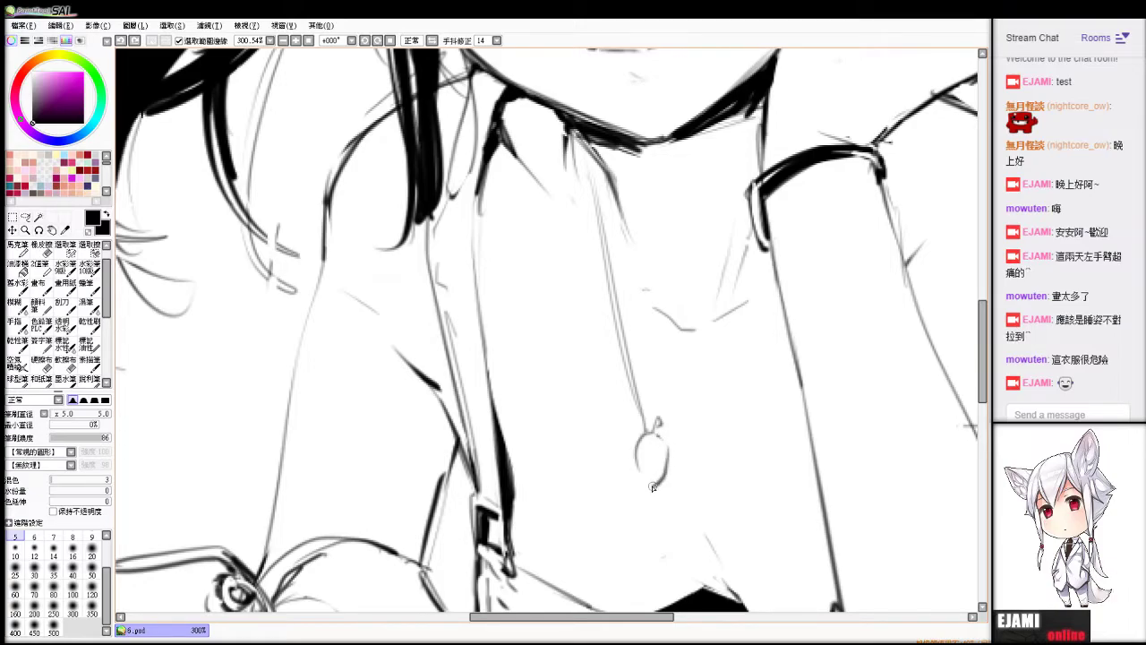
{"action": "left_click_drag", "start_coordinate": [667, 444], "coordinate": [639, 472]}
{"action": "left_click_drag", "start_coordinate": [635, 451], "coordinate": [634, 455]}
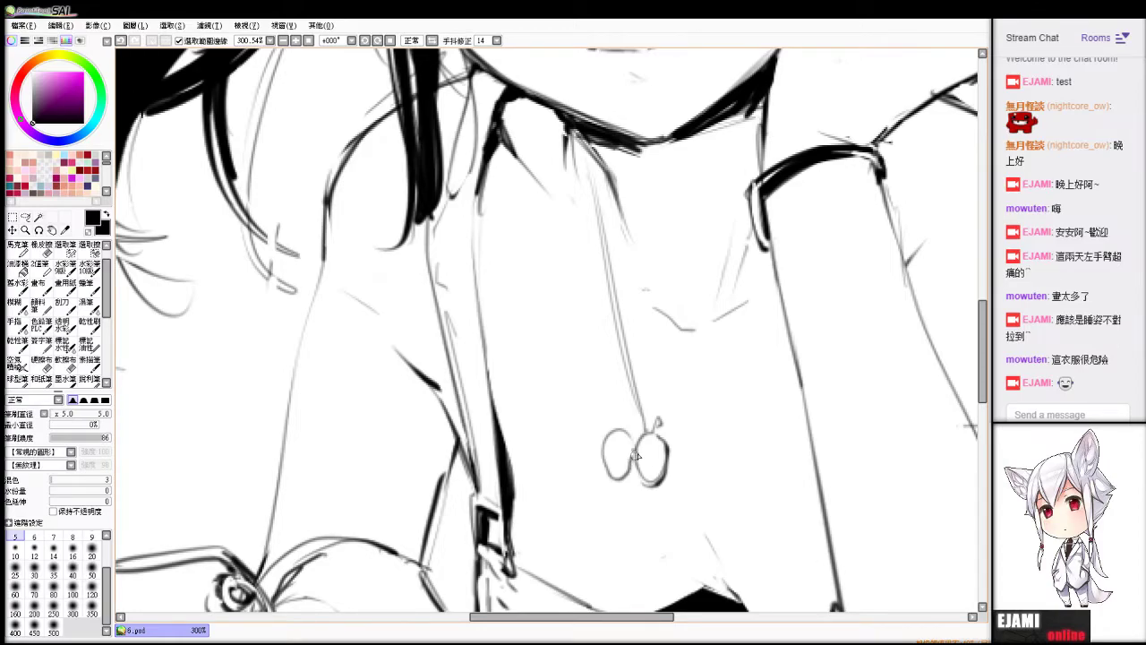
{"action": "left_click_drag", "start_coordinate": [636, 455], "coordinate": [620, 485]}
Draw the necklace cord from beside the raised wrist down to the locket, redoing the stroke until it sits cleanly.
{"action": "mouse_move", "coordinate": [616, 437]}
{"action": "left_mouse_down"}
{"action": "mouse_move", "coordinate": [617, 485]}
{"action": "mouse_move", "coordinate": [641, 450]}
{"action": "mouse_move", "coordinate": [648, 472]}
{"action": "mouse_move", "coordinate": [649, 425]}
{"action": "mouse_move", "coordinate": [665, 421]}
{"action": "mouse_move", "coordinate": [719, 274]}
{"action": "mouse_move", "coordinate": [665, 421]}
{"action": "left_mouse_up"}
{"action": "key", "text": "ctrl+z"}
{"action": "mouse_move", "coordinate": [752, 229]}
{"action": "left_mouse_down"}
{"action": "mouse_move", "coordinate": [702, 376]}
{"action": "mouse_move", "coordinate": [712, 339]}
{"action": "mouse_move", "coordinate": [660, 423]}
{"action": "left_mouse_up"}
{"action": "key", "text": "ctrl+z"}
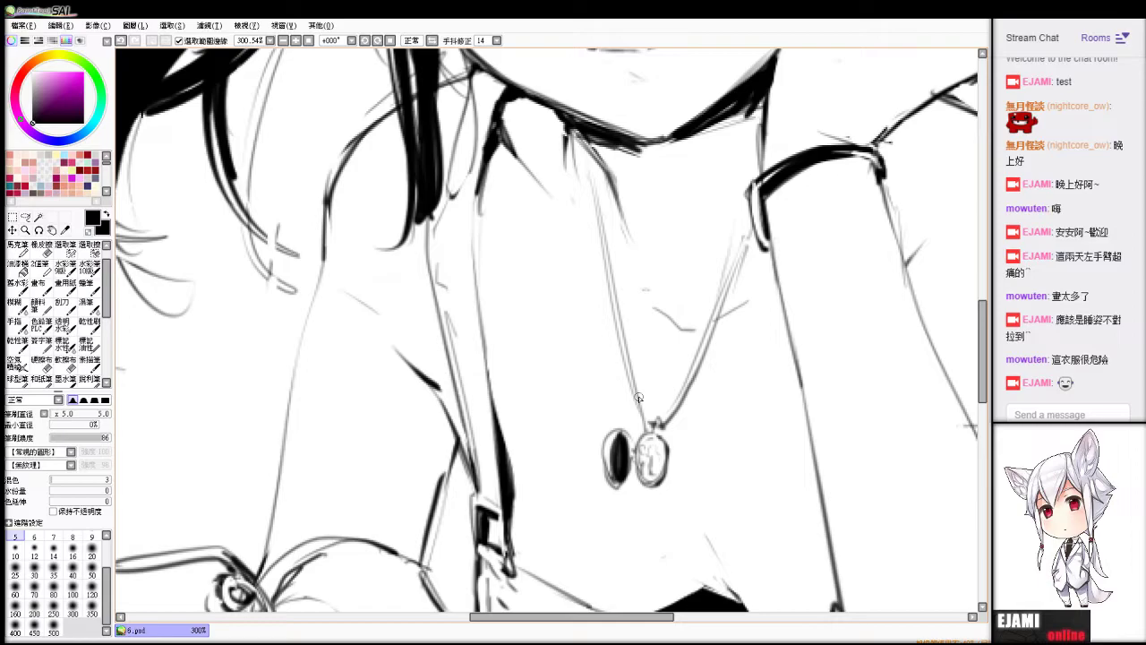
{"action": "key", "text": "ctrl+z"}
{"action": "scroll", "coordinate": [638, 398], "scroll_direction": "down", "scroll_amount": 10}
{"action": "scroll", "coordinate": [652, 376], "scroll_direction": "up", "scroll_amount": 1}
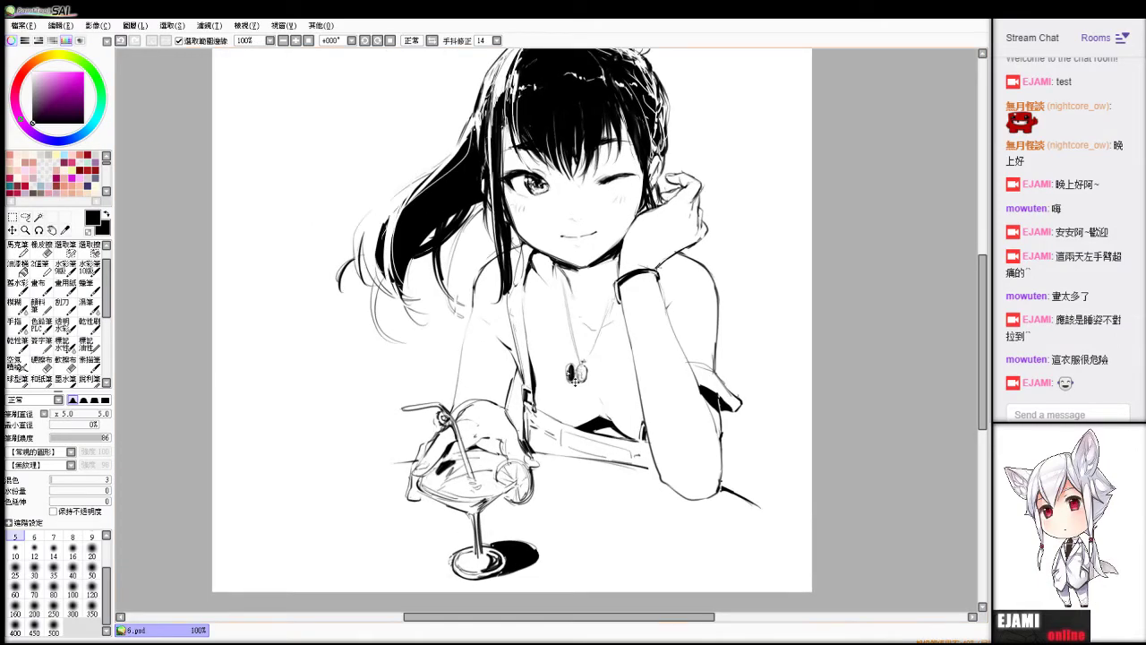
{"action": "left_click_drag", "start_coordinate": [613, 292], "coordinate": [586, 356]}
{"action": "key", "text": "ctrl+z"}
{"action": "mouse_move", "coordinate": [617, 297]}
{"action": "left_mouse_down"}
{"action": "mouse_move", "coordinate": [585, 361]}
{"action": "mouse_move", "coordinate": [617, 294]}
{"action": "left_mouse_up"}
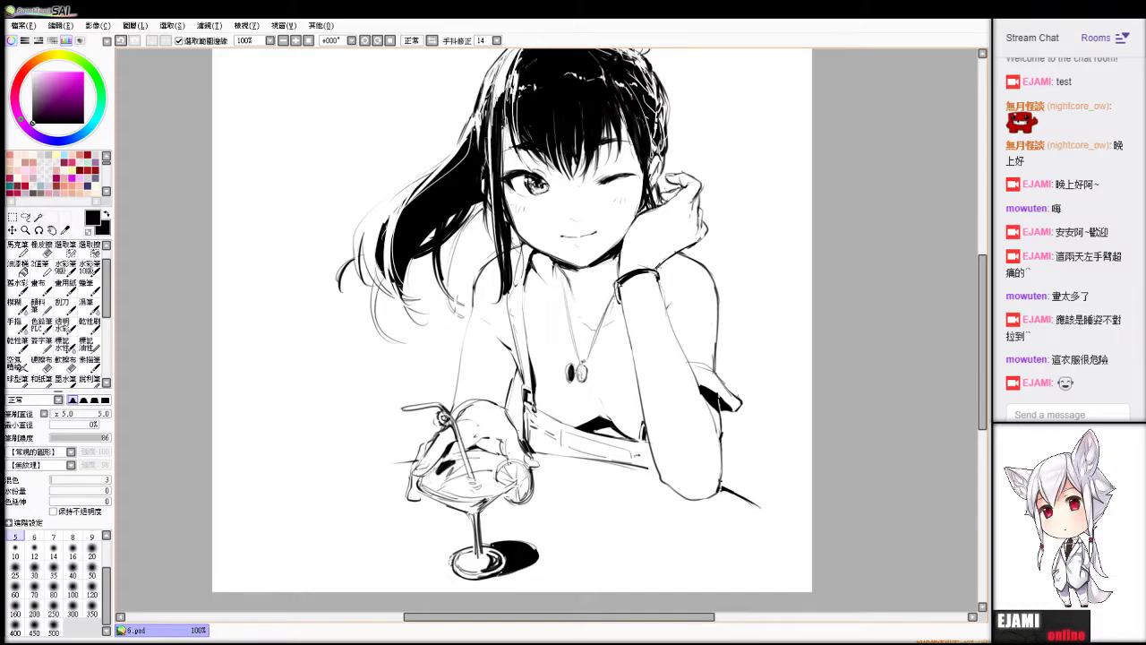
{"action": "key", "text": "ctrl+z"}
Add a second necklace strand from the neck to the pendant and thicken the cord on the raised-wrist side.
{"action": "left_click_drag", "start_coordinate": [564, 274], "coordinate": [586, 355]}
{"action": "key", "text": "ctrl+z"}
{"action": "left_click_drag", "start_coordinate": [565, 280], "coordinate": [587, 360]}
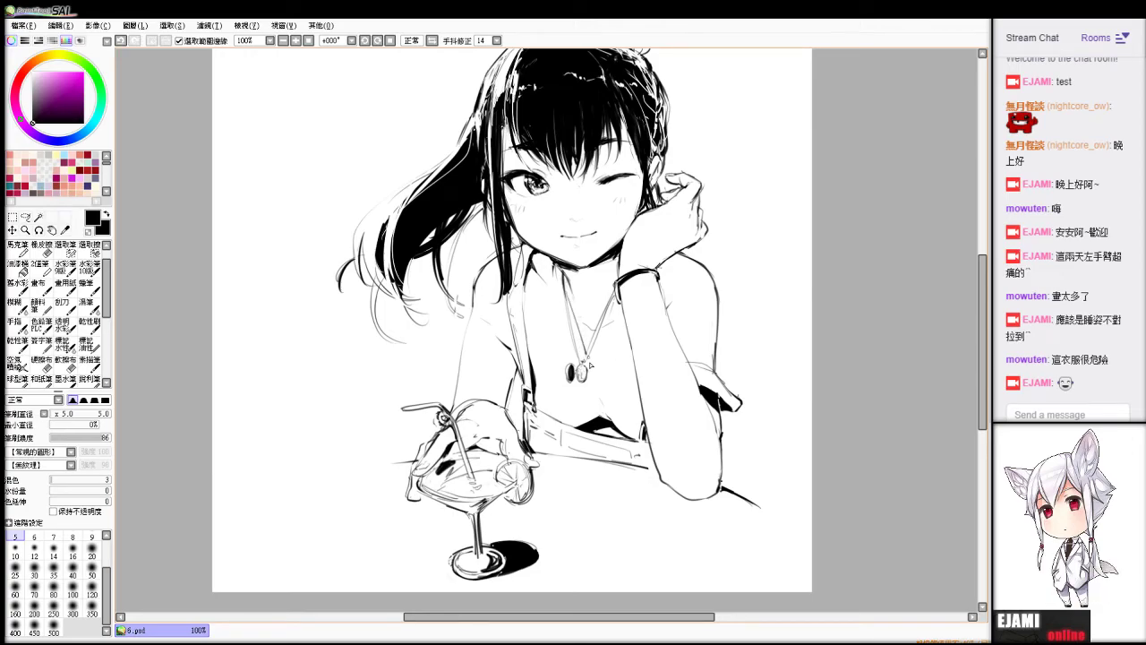
{"action": "key", "text": "ctrl+z"}
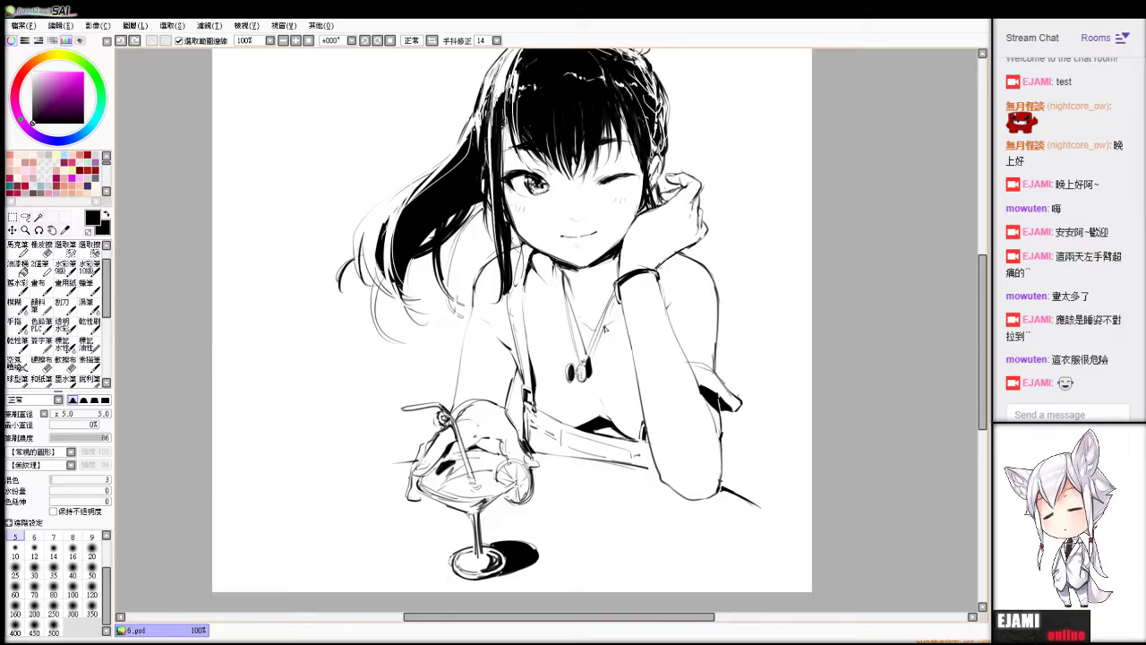
{"action": "left_click_drag", "start_coordinate": [605, 326], "coordinate": [592, 360]}
{"action": "mouse_move", "coordinate": [617, 300]}
{"action": "left_mouse_down"}
{"action": "mouse_move", "coordinate": [604, 327]}
{"action": "mouse_move", "coordinate": [609, 313]}
{"action": "left_mouse_up"}
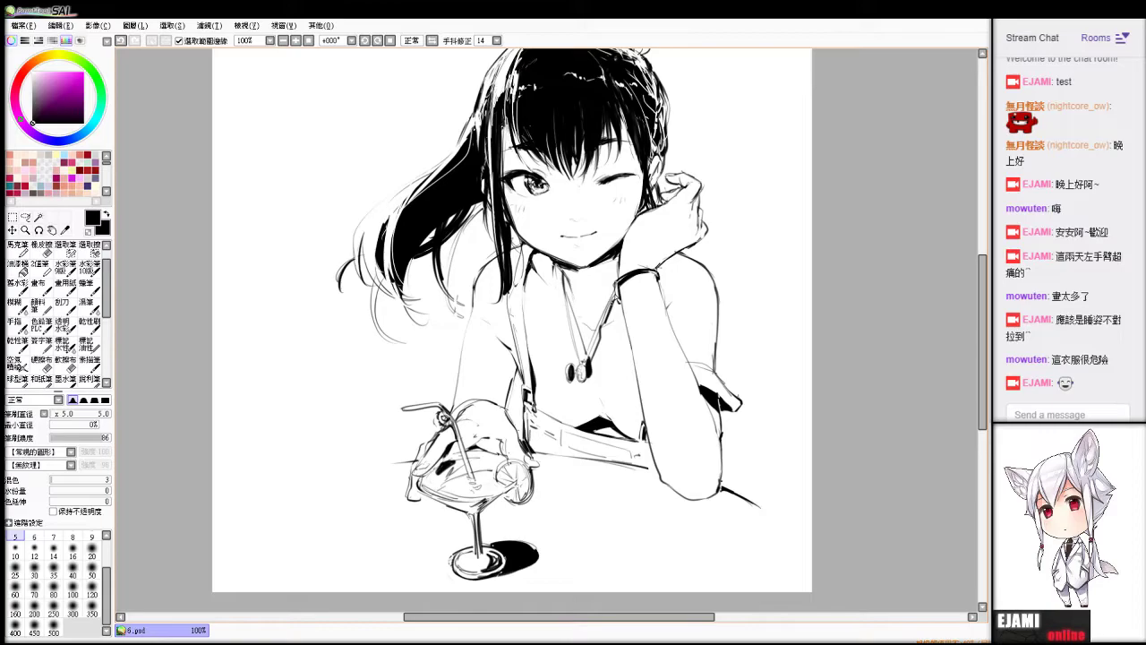
Redraw the necklace cord on the ponytail side as a thick dark line from the neck to the pendant.
{"action": "key", "text": "e"}
{"action": "left_click_drag", "start_coordinate": [576, 326], "coordinate": [587, 350]}
{"action": "key", "text": "ctrl+z"}
{"action": "key", "text": "ctrl+z"}
{"action": "key", "text": "ctrl+z"}
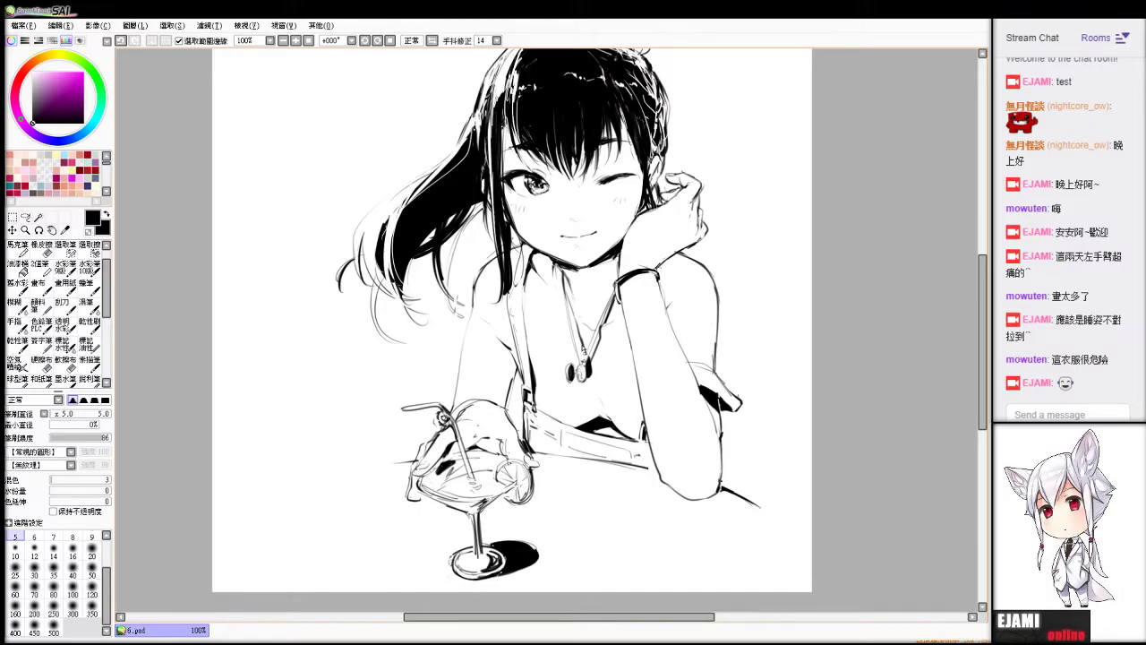
{"action": "left_click_drag", "start_coordinate": [579, 330], "coordinate": [587, 357]}
{"action": "left_click_drag", "start_coordinate": [610, 250], "coordinate": [619, 243]}
{"action": "key", "text": "ctrl+z"}
{"action": "left_click_drag", "start_coordinate": [562, 274], "coordinate": [579, 322]}
Touch up the lines around the shoulder strap and neighbouring hair strand with the size 5 brush and size 9 eraser.
{"action": "key", "text": "e"}
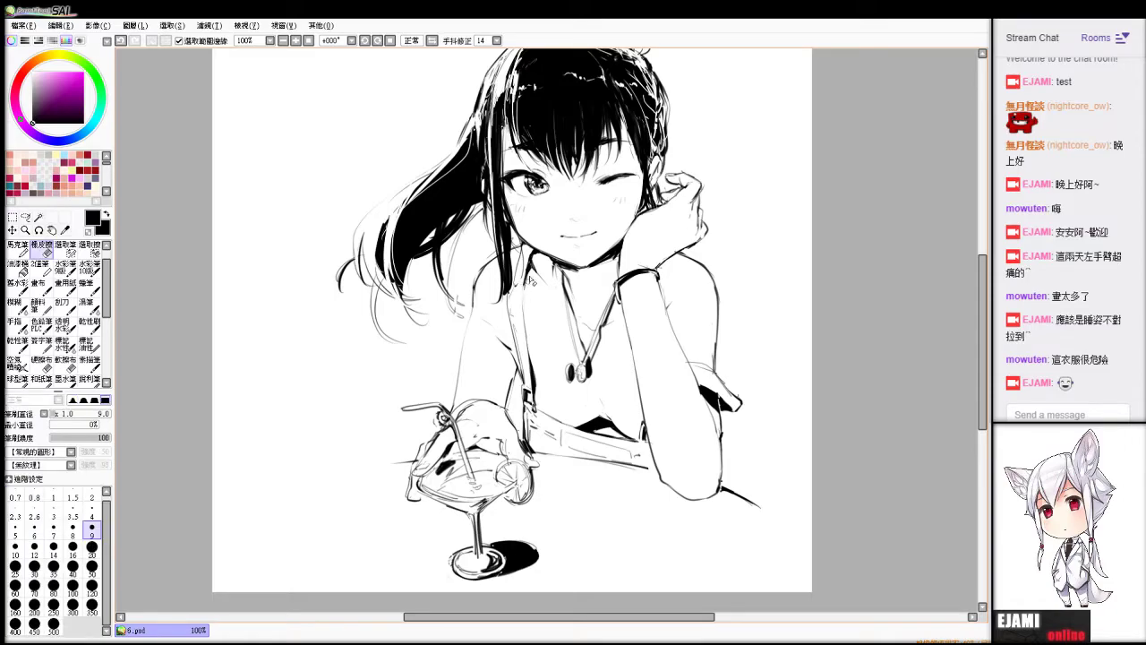
{"action": "key", "text": "b"}
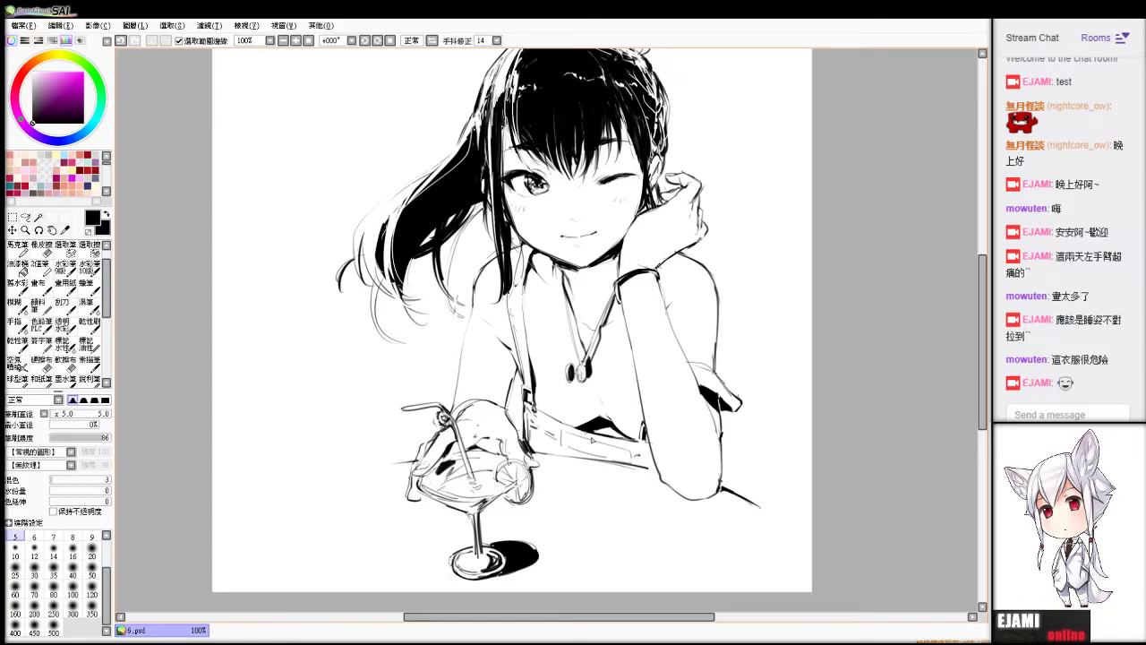
{"action": "key", "text": "e"}
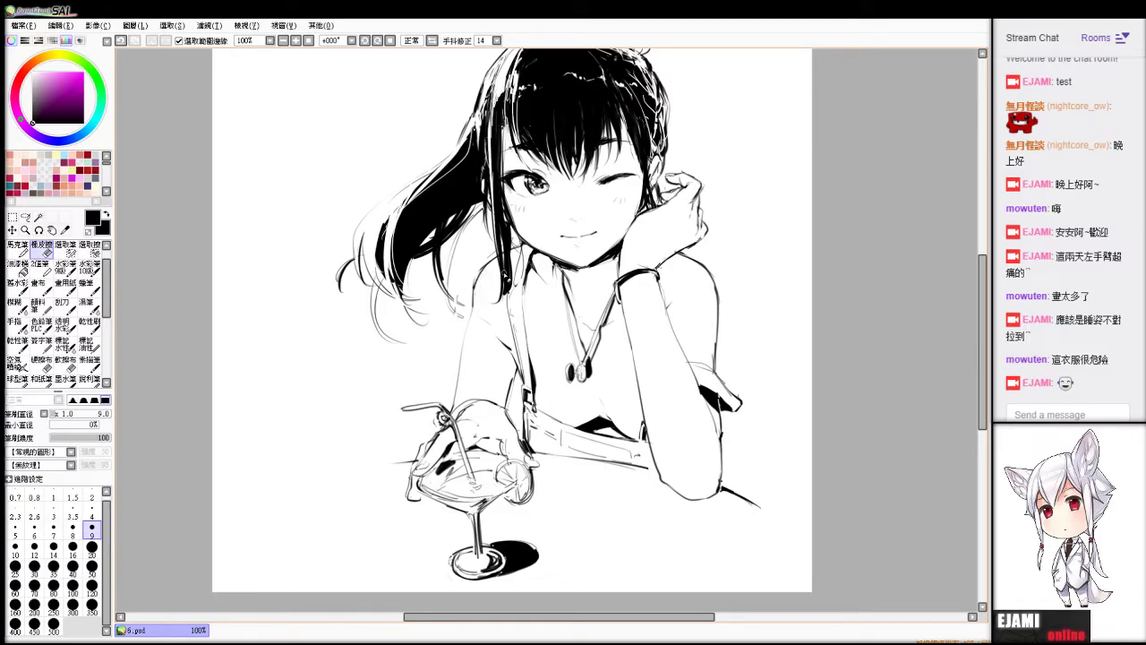
{"action": "key", "text": "b"}
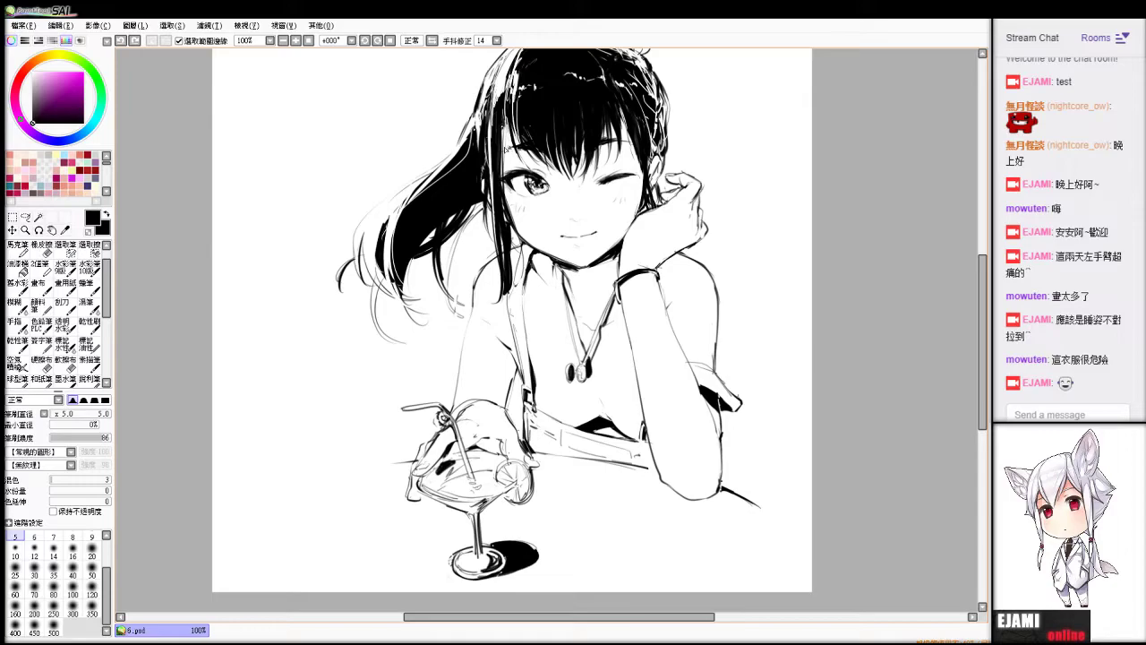
Touch up fine hair strands beside the winking eye and along the face on the ponytail side with the size 5 brush.
{"action": "key", "text": "e"}
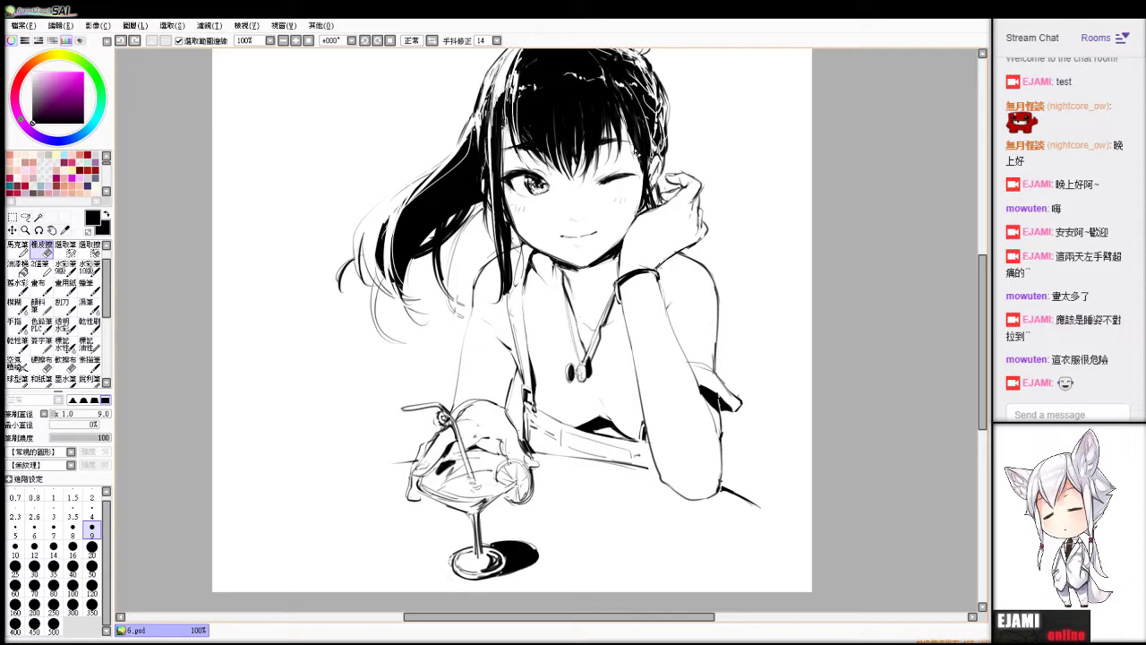
{"action": "key", "text": "b"}
{"action": "left_click_drag", "start_coordinate": [643, 160], "coordinate": [627, 198]}
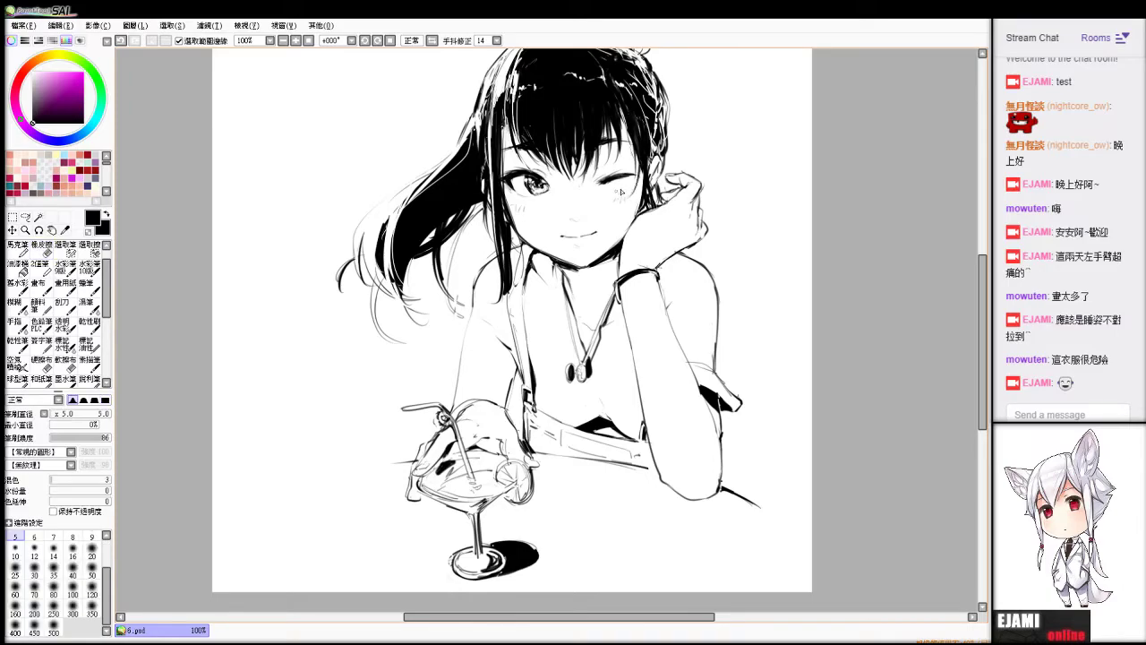
{"action": "left_click_drag", "start_coordinate": [640, 152], "coordinate": [633, 201]}
{"action": "key", "text": "e"}
{"action": "key", "text": "b"}
{"action": "left_click_drag", "start_coordinate": [633, 141], "coordinate": [632, 213]}
{"action": "key", "text": "ctrl+z"}
{"action": "key", "text": "e"}
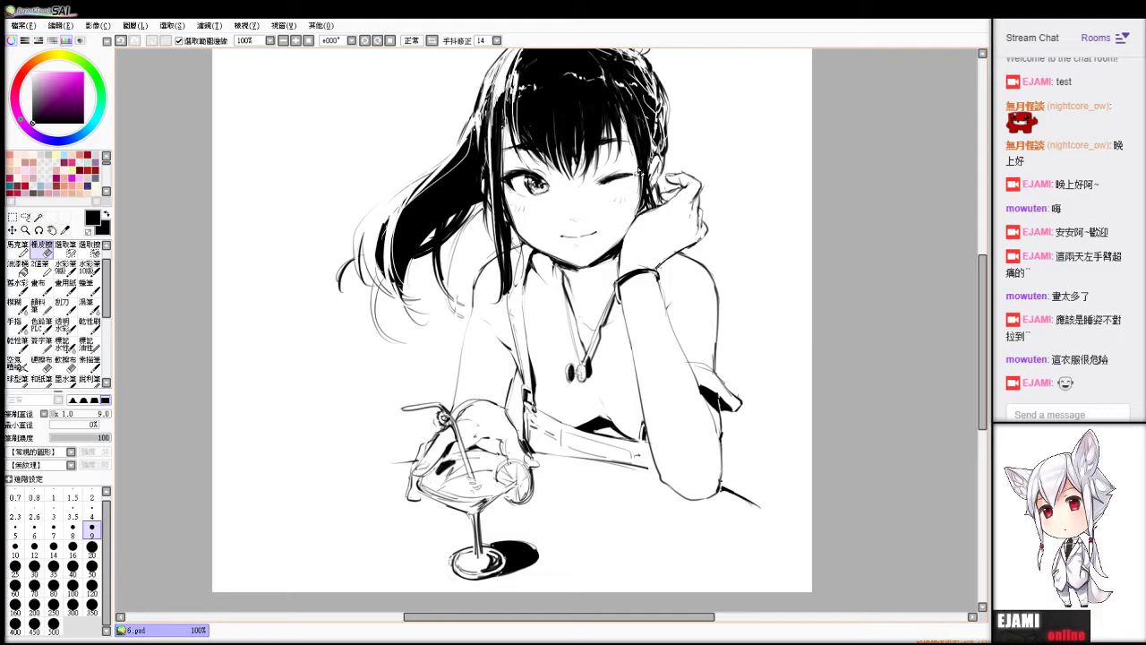
{"action": "key", "text": "b"}
{"action": "left_click_drag", "start_coordinate": [513, 112], "coordinate": [503, 196]}
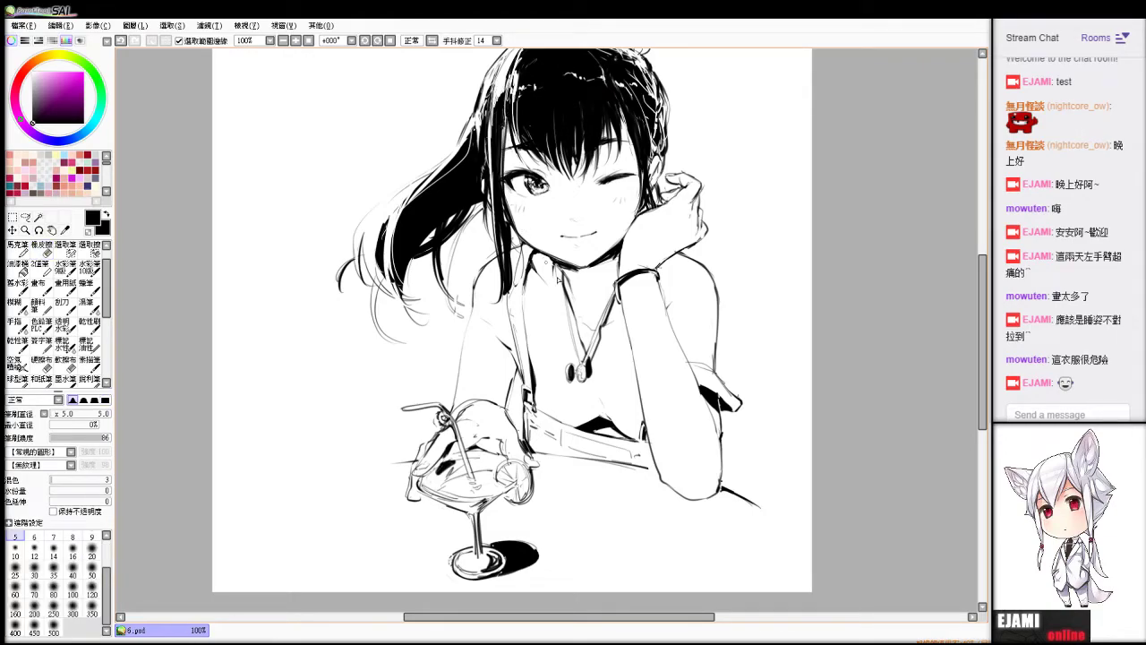
{"action": "left_click_drag", "start_coordinate": [506, 118], "coordinate": [499, 176]}
{"action": "scroll", "coordinate": [504, 128], "scroll_direction": "down", "scroll_amount": 2}
{"action": "key", "text": "e"}
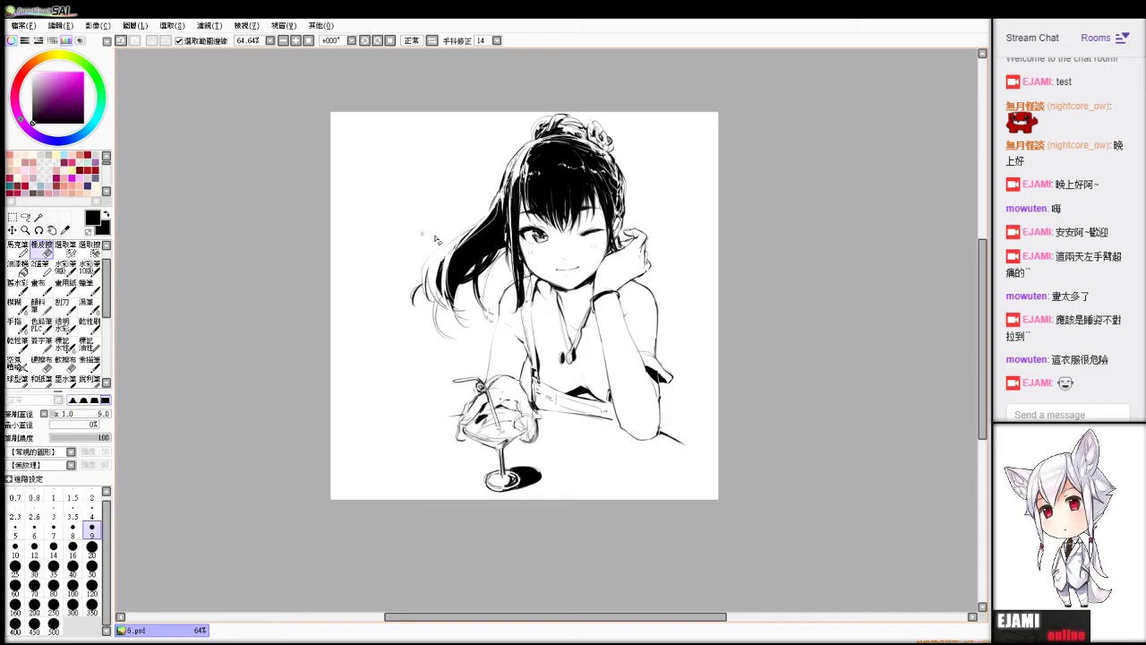
{"action": "left_click_drag", "start_coordinate": [523, 185], "coordinate": [519, 235]}
{"action": "key", "text": "ctrl+z"}
{"action": "key", "text": "ctrl+z"}
{"action": "mouse_move", "coordinate": [523, 187]}
{"action": "left_mouse_down"}
{"action": "mouse_move", "coordinate": [519, 237]}
{"action": "mouse_move", "coordinate": [526, 202]}
{"action": "left_mouse_up"}
{"action": "key", "text": "ctrl+z"}
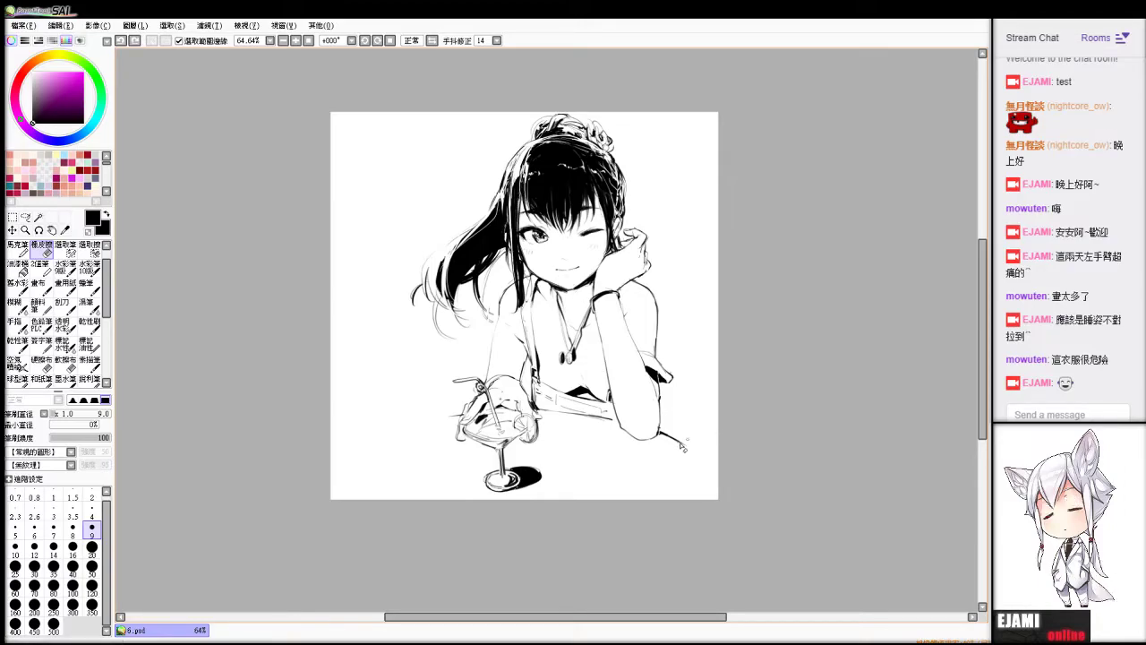
Outline a larger cast shadow beside the cocktail glass stem and fill it with solid black.
{"action": "key", "text": "e"}
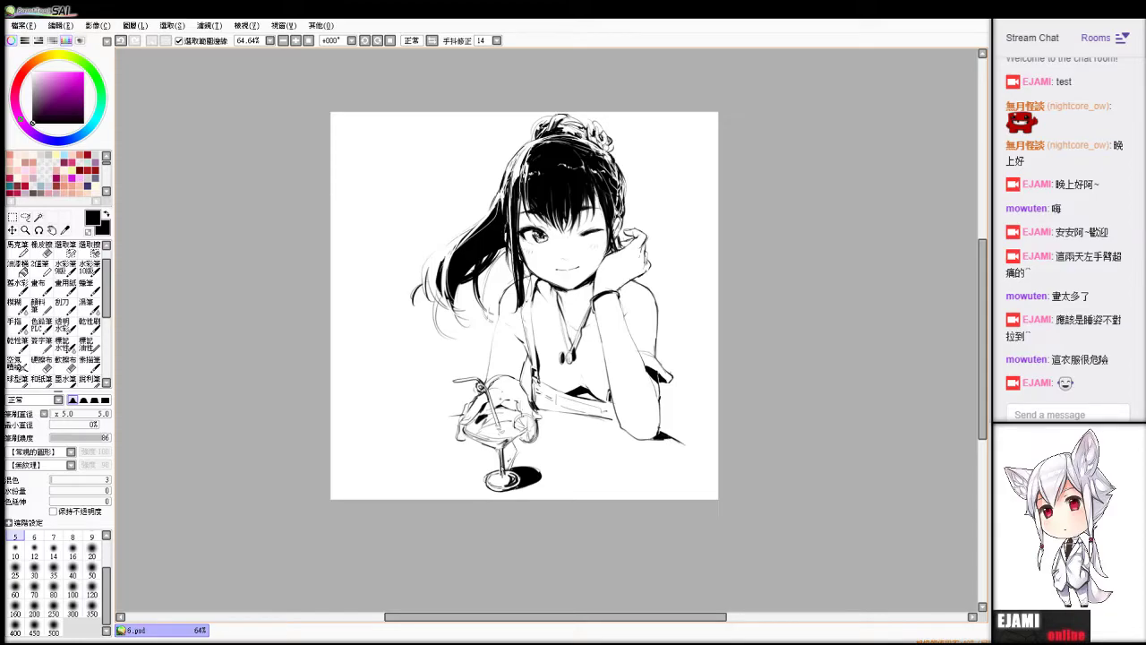
{"action": "mouse_move", "coordinate": [542, 426]}
{"action": "left_mouse_down"}
{"action": "mouse_move", "coordinate": [550, 473]}
{"action": "mouse_move", "coordinate": [555, 432]}
{"action": "left_mouse_up"}
{"action": "left_click", "coordinate": [16, 265]}
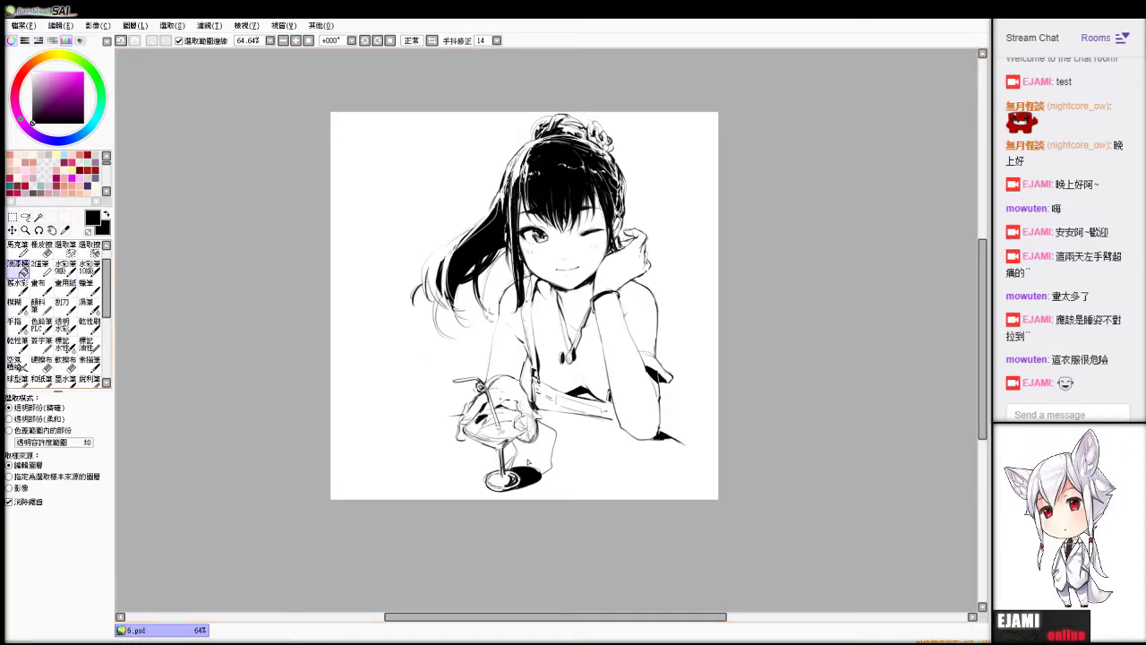
{"action": "left_click", "coordinate": [536, 448]}
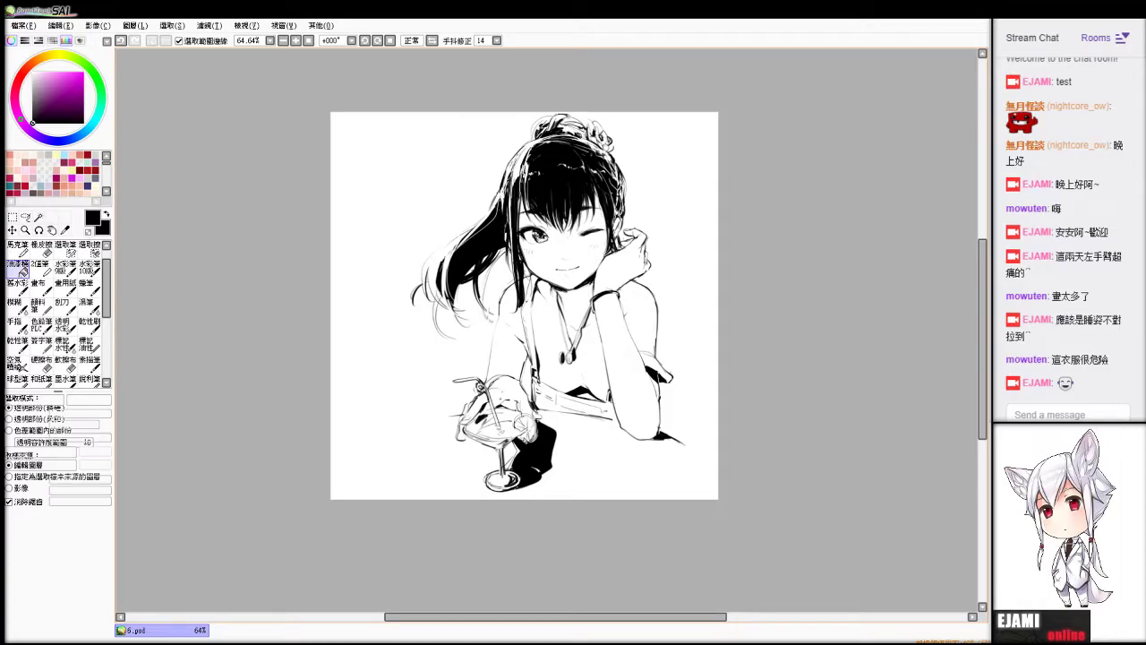
{"action": "key", "text": "e"}
{"action": "key", "text": "ctrl+z"}
{"action": "key", "text": "v"}
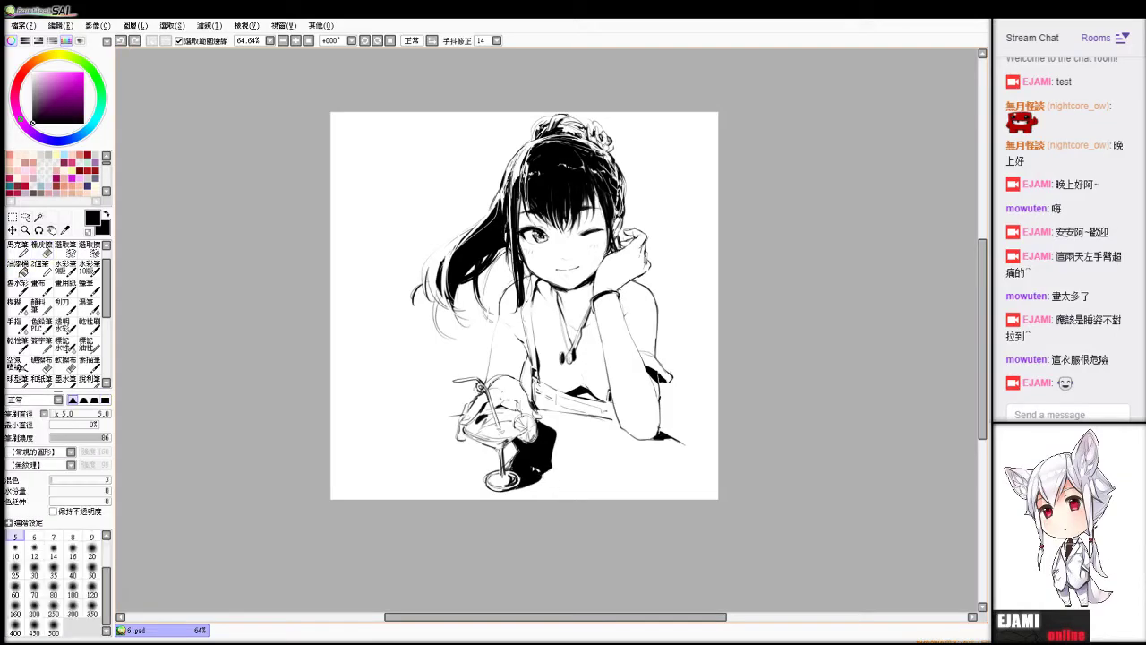
Break up the glass shadow's lower edge with the size 9 eraser and add dark accents inside the drink.
{"action": "key", "text": "e"}
{"action": "key", "text": "b"}
{"action": "key", "text": "e"}
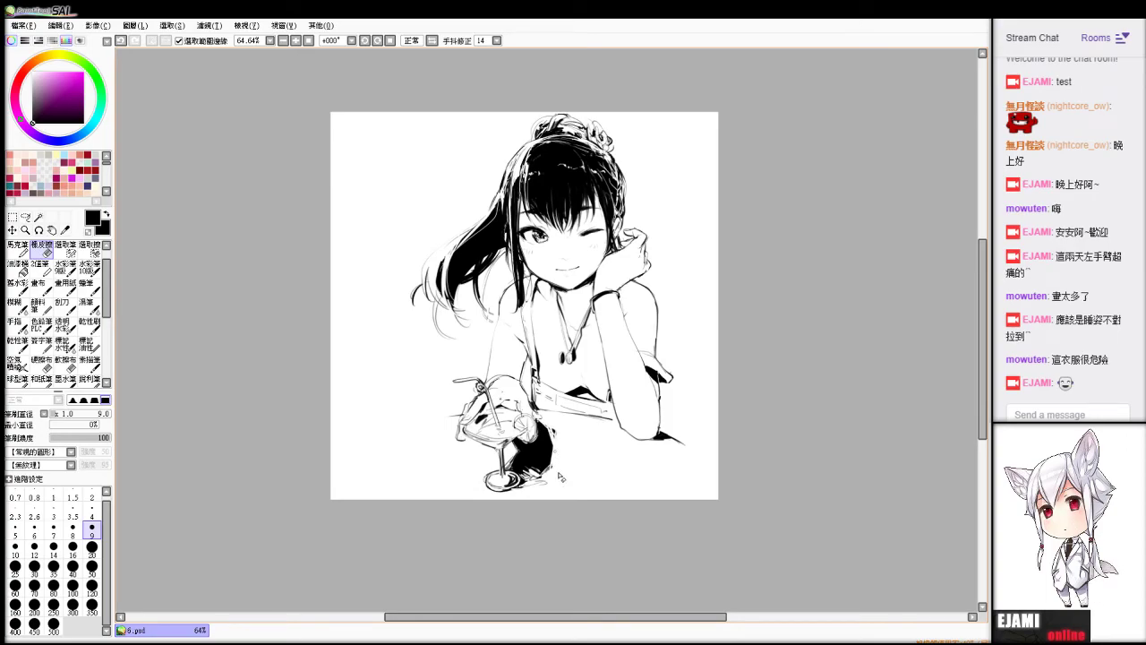
{"action": "key", "text": "b"}
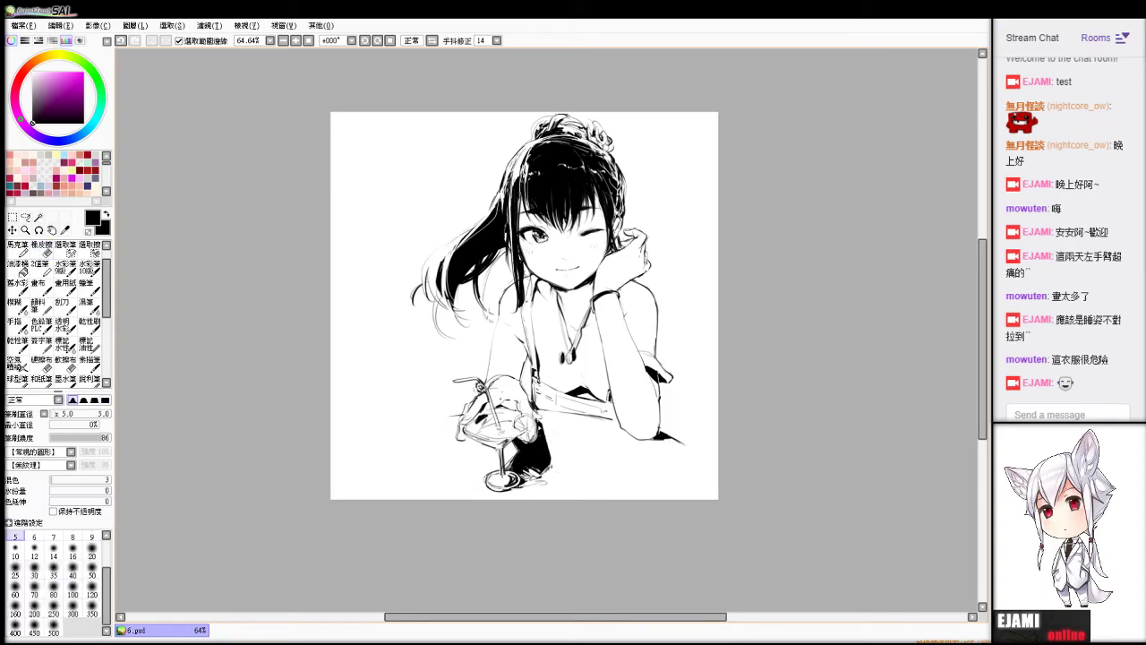
{"action": "key", "text": "ctrl+z"}
{"action": "left_click_drag", "start_coordinate": [511, 444], "coordinate": [514, 430]}
{"action": "key", "text": "e"}
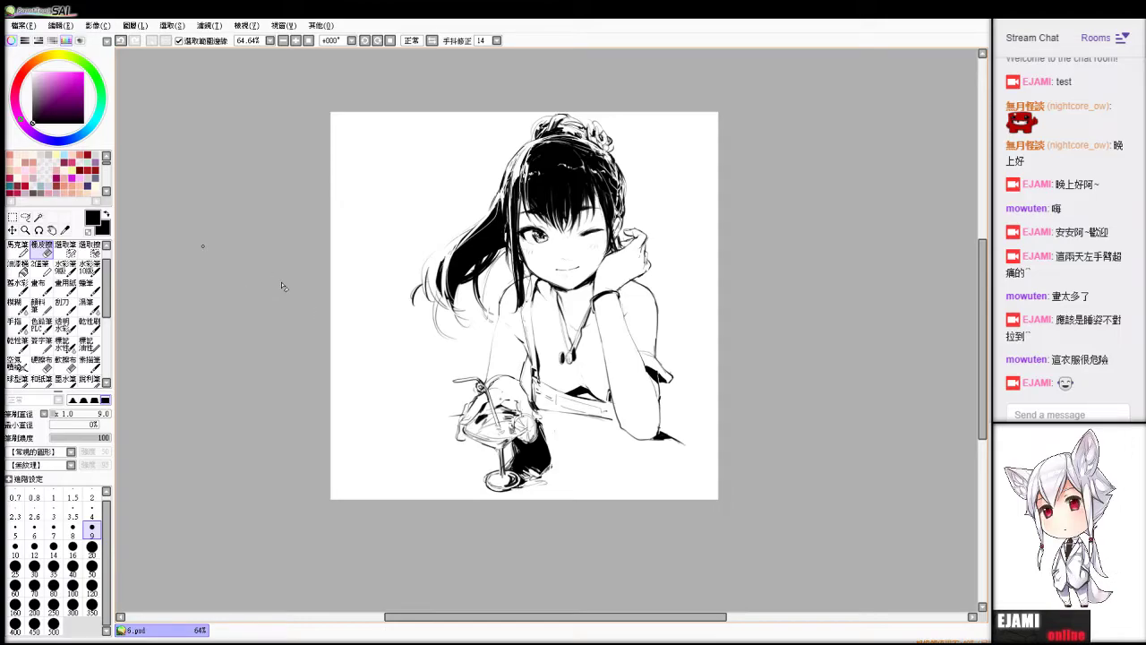
Sketch the first thin, pointed palm leaf blades along the canvas edge beside the ponytail with the size 5 brush.
{"action": "key", "text": "n"}
{"action": "mouse_move", "coordinate": [332, 188]}
{"action": "left_mouse_down"}
{"action": "mouse_move", "coordinate": [354, 289]}
{"action": "mouse_move", "coordinate": [361, 211]}
{"action": "mouse_move", "coordinate": [366, 318]}
{"action": "mouse_move", "coordinate": [368, 296]}
{"action": "mouse_move", "coordinate": [389, 415]}
{"action": "left_mouse_up"}
{"action": "key", "text": "ctrl+z"}
{"action": "left_click_drag", "start_coordinate": [372, 259], "coordinate": [378, 356]}
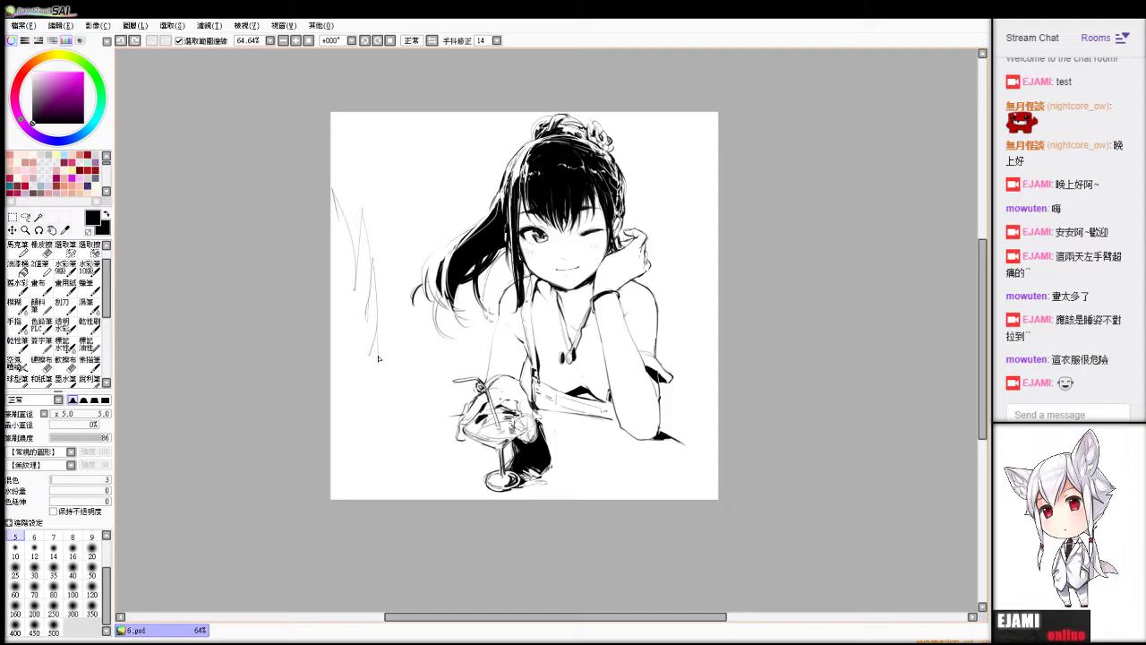
{"action": "key", "text": "alt+Tab"}
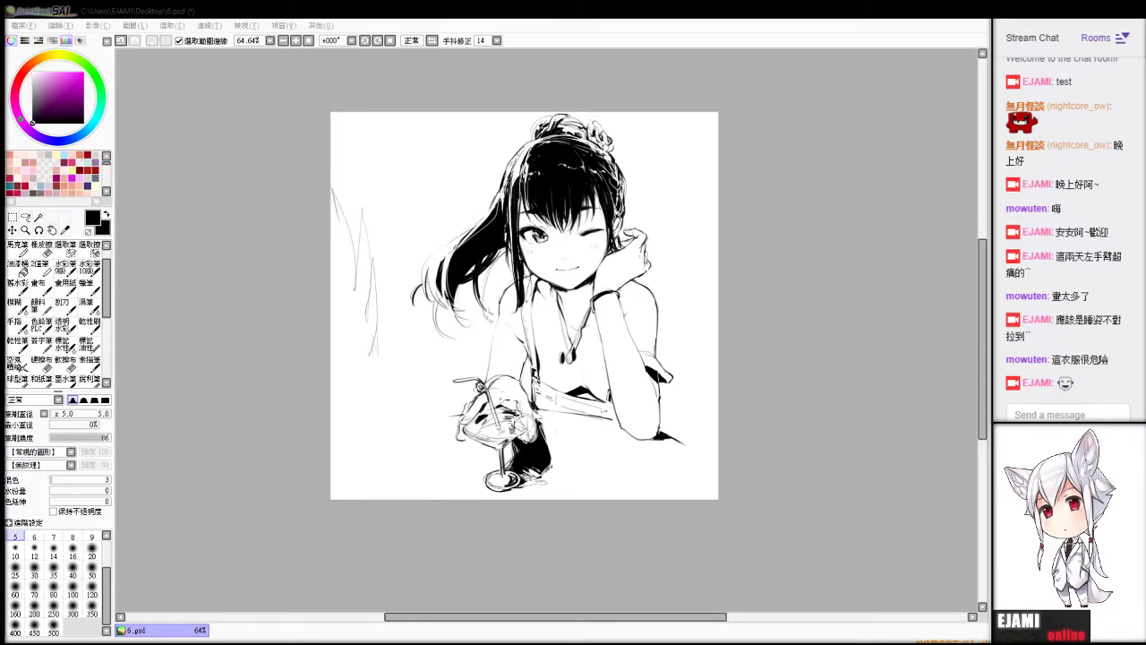
{"action": "left_click", "coordinate": [352, 309]}
{"action": "mouse_move", "coordinate": [353, 301]}
{"action": "left_mouse_down"}
{"action": "mouse_move", "coordinate": [358, 335]}
{"action": "mouse_move", "coordinate": [366, 320]}
{"action": "left_mouse_up"}
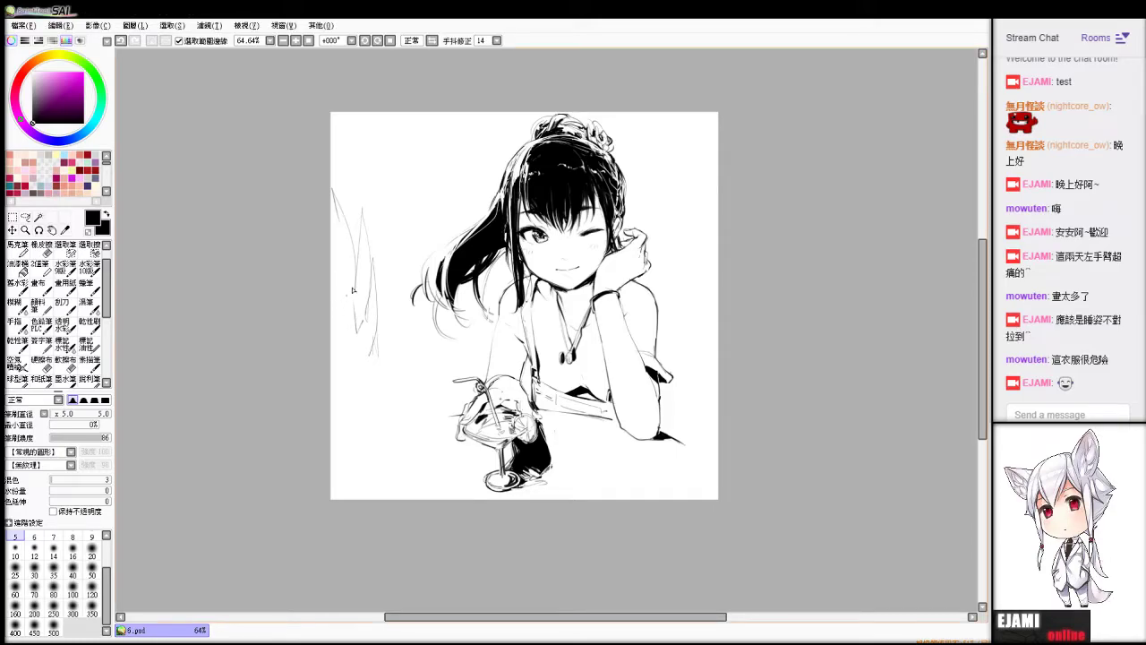
{"action": "left_click_drag", "start_coordinate": [356, 278], "coordinate": [339, 318]}
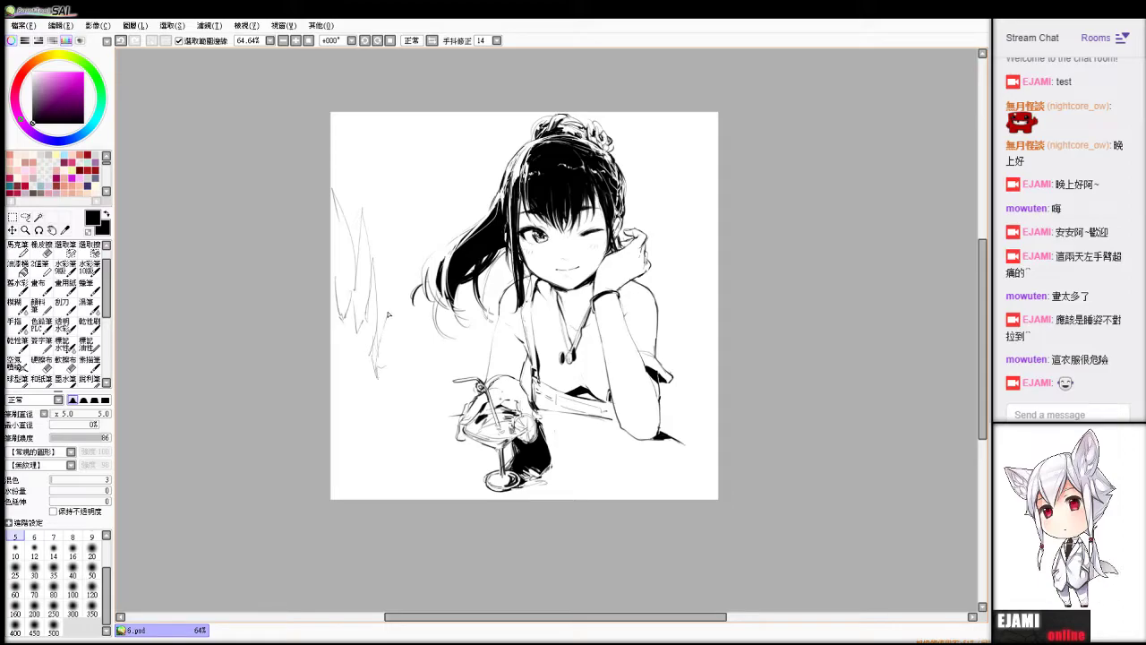
{"action": "left_click_drag", "start_coordinate": [369, 355], "coordinate": [381, 370]}
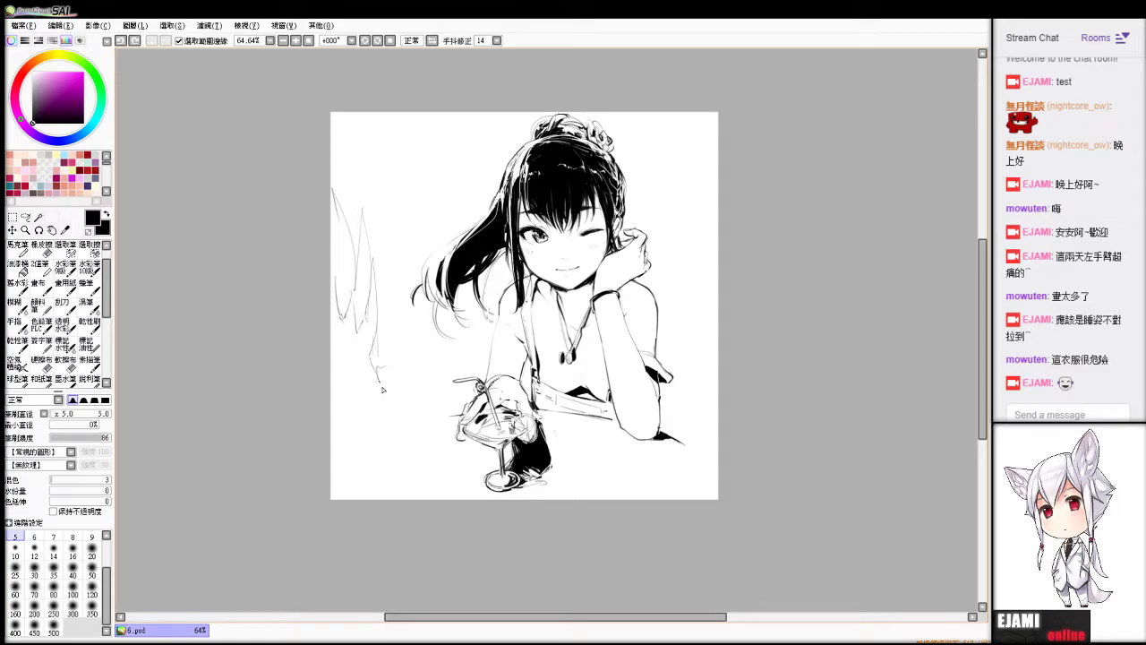
Draw long upright leaf blades beneath the ponytail and a central palm stem running diagonally down from the canvas edge.
{"action": "left_click_drag", "start_coordinate": [383, 256], "coordinate": [393, 409]}
{"action": "left_click_drag", "start_coordinate": [403, 330], "coordinate": [400, 347]}
{"action": "left_click_drag", "start_coordinate": [421, 306], "coordinate": [403, 443]}
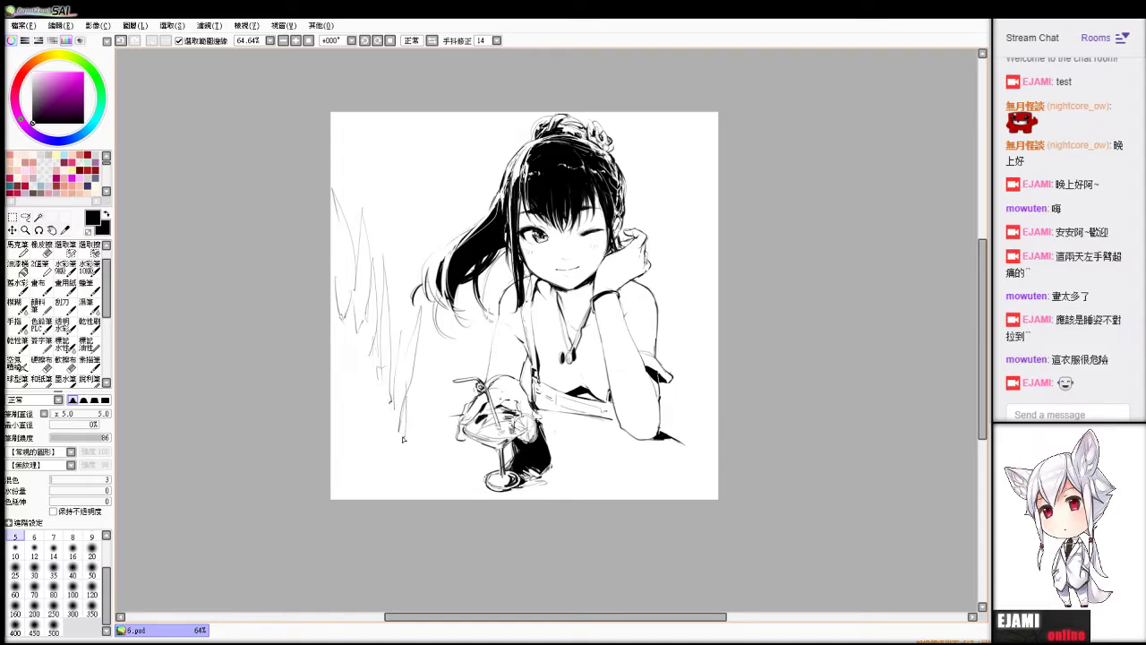
{"action": "left_click_drag", "start_coordinate": [419, 358], "coordinate": [409, 462]}
{"action": "left_click_drag", "start_coordinate": [334, 324], "coordinate": [407, 472]}
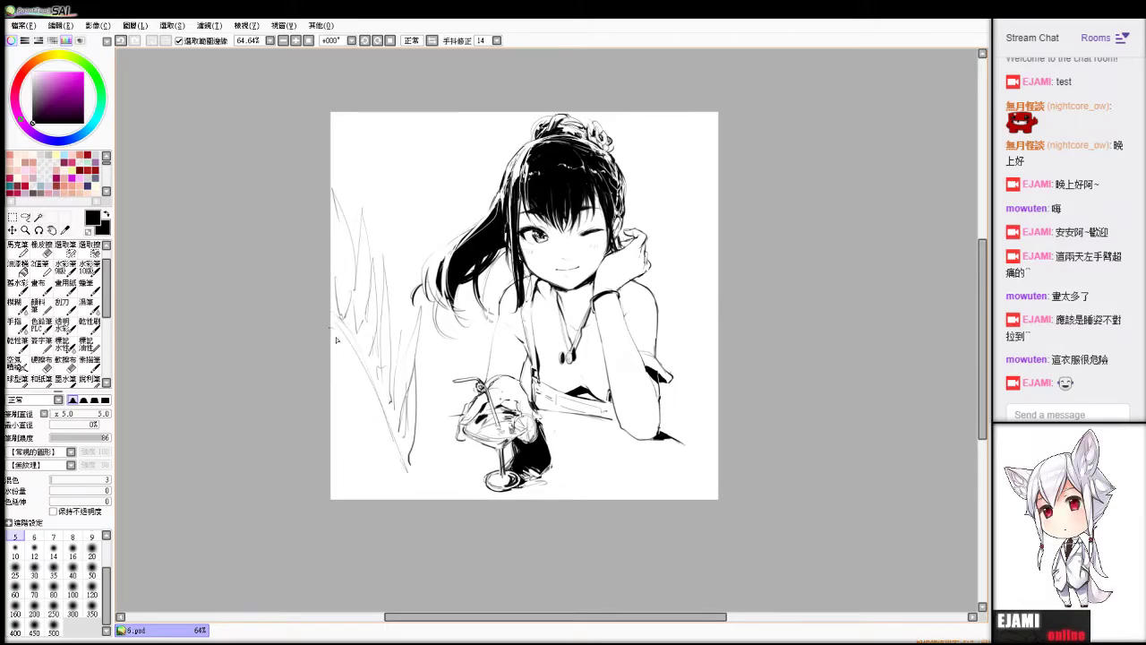
Add leaf blades on the underside of the palm stem, running from the canvas edge down to the stem.
{"action": "left_click_drag", "start_coordinate": [331, 343], "coordinate": [350, 346]}
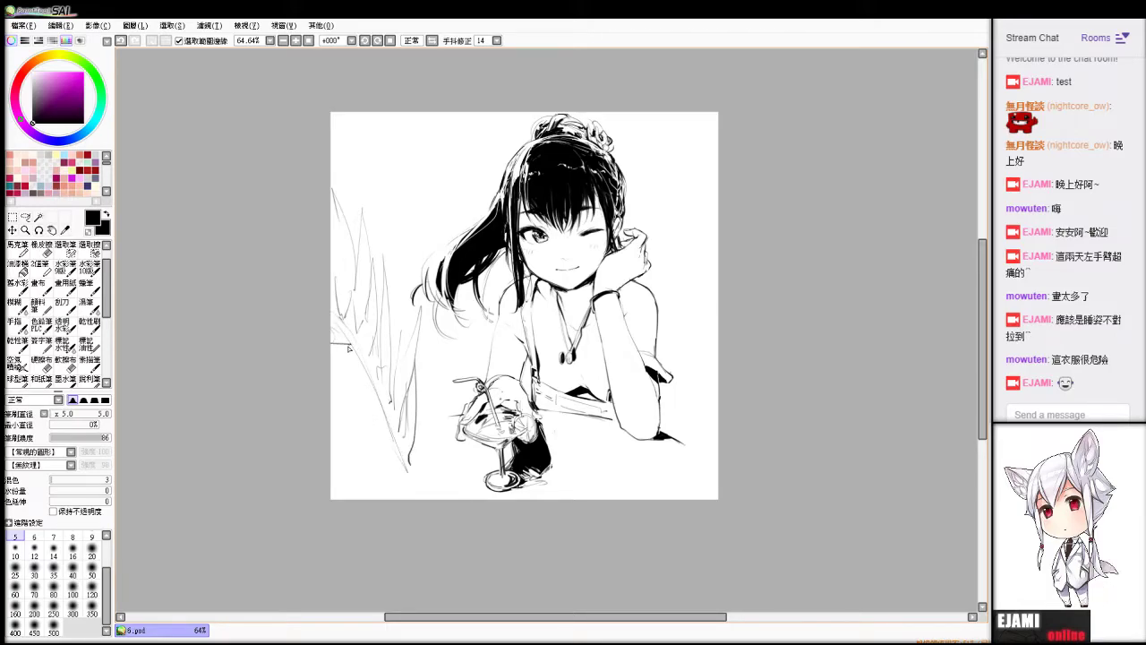
{"action": "mouse_move", "coordinate": [331, 372]}
{"action": "left_mouse_down"}
{"action": "mouse_move", "coordinate": [363, 376]}
{"action": "mouse_move", "coordinate": [378, 406]}
{"action": "mouse_move", "coordinate": [366, 437]}
{"action": "mouse_move", "coordinate": [392, 445]}
{"action": "left_mouse_up"}
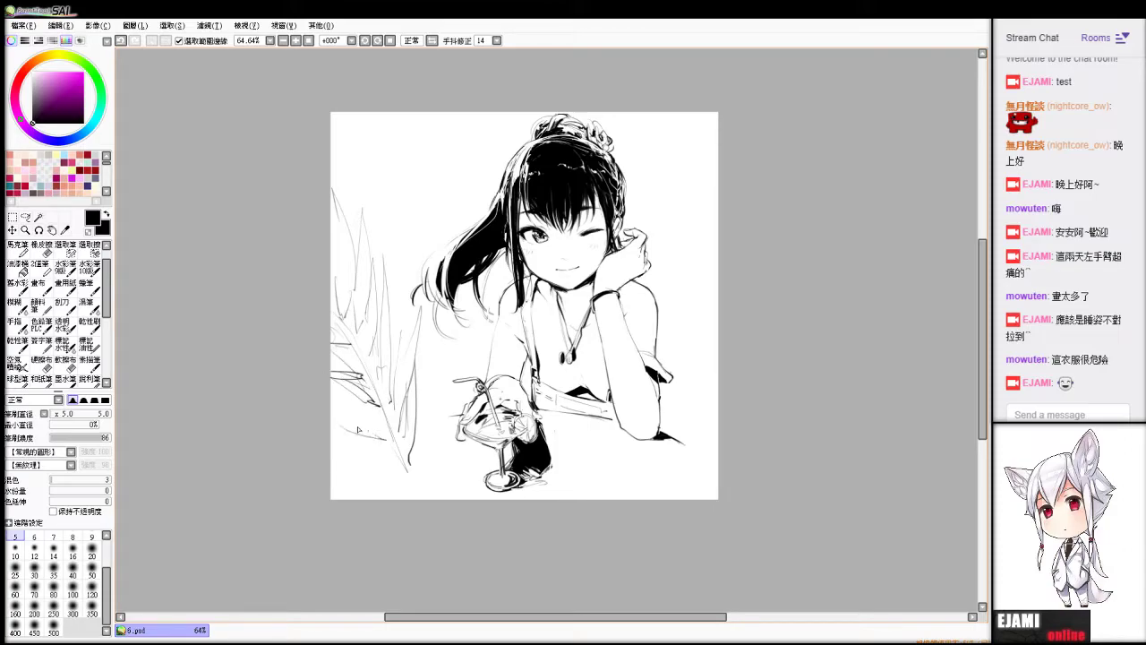
{"action": "mouse_move", "coordinate": [332, 399]}
{"action": "left_mouse_down"}
{"action": "mouse_move", "coordinate": [382, 424]}
{"action": "mouse_move", "coordinate": [387, 447]}
{"action": "left_mouse_up"}
{"action": "left_click_drag", "start_coordinate": [330, 421], "coordinate": [365, 449]}
{"action": "left_click_drag", "start_coordinate": [367, 450], "coordinate": [391, 464]}
{"action": "left_click_drag", "start_coordinate": [336, 418], "coordinate": [405, 471]}
{"action": "key", "text": "ctrl+z"}
{"action": "left_click_drag", "start_coordinate": [368, 446], "coordinate": [408, 475]}
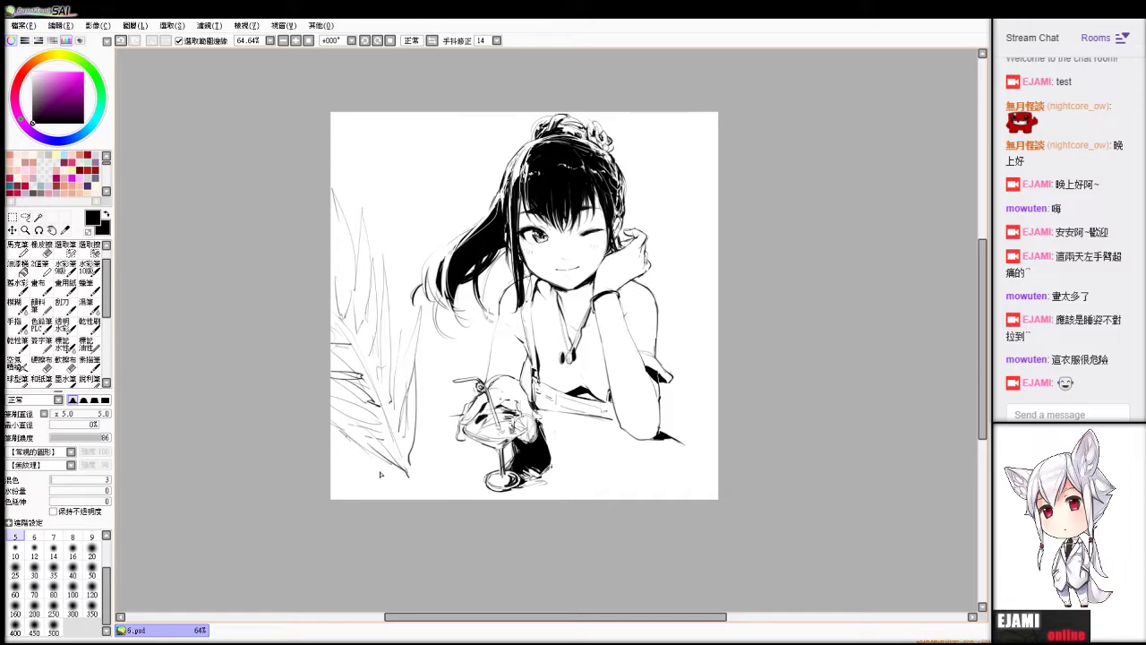
Extend the palm frond to the canvas's lower edge and add blades fanning up toward the cocktail glass.
{"action": "left_click_drag", "start_coordinate": [360, 442], "coordinate": [412, 498]}
{"action": "left_click_drag", "start_coordinate": [450, 396], "coordinate": [410, 498]}
{"action": "left_click_drag", "start_coordinate": [451, 396], "coordinate": [421, 498]}
{"action": "left_click_drag", "start_coordinate": [473, 469], "coordinate": [453, 497]}
{"action": "mouse_move", "coordinate": [446, 455]}
{"action": "left_mouse_down"}
{"action": "mouse_move", "coordinate": [431, 499]}
{"action": "mouse_move", "coordinate": [466, 499]}
{"action": "left_mouse_up"}
Fill the canvas's lower-left corner with more leaf blades and darken the lower part of the palm stem.
{"action": "left_click_drag", "start_coordinate": [331, 446], "coordinate": [387, 498]}
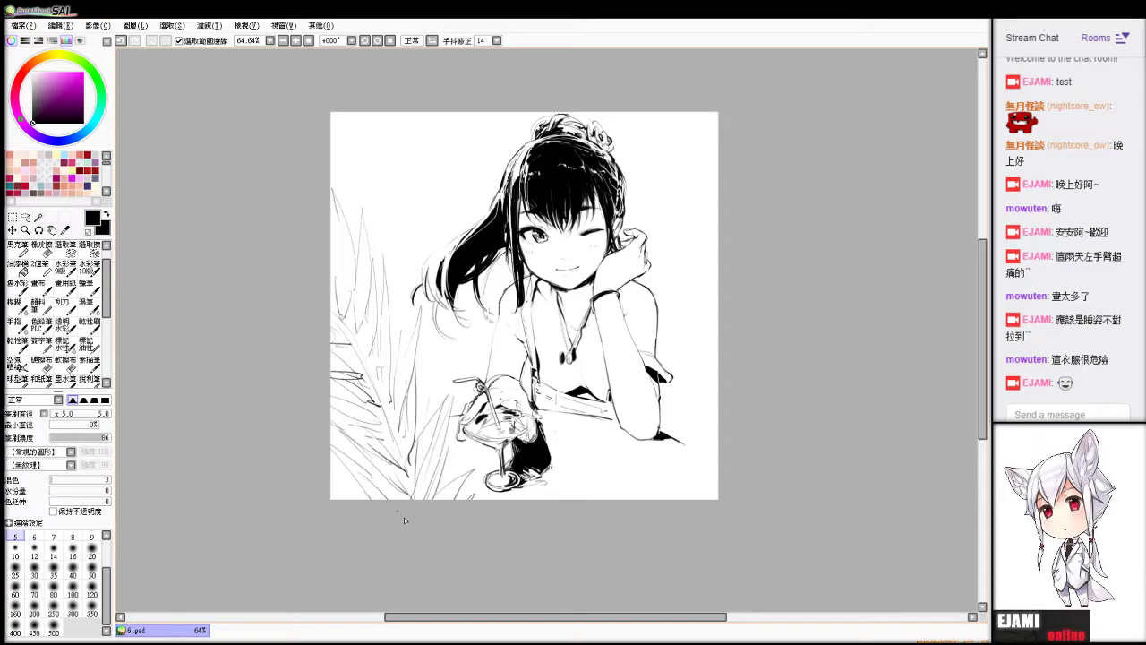
{"action": "left_click_drag", "start_coordinate": [357, 457], "coordinate": [386, 495]}
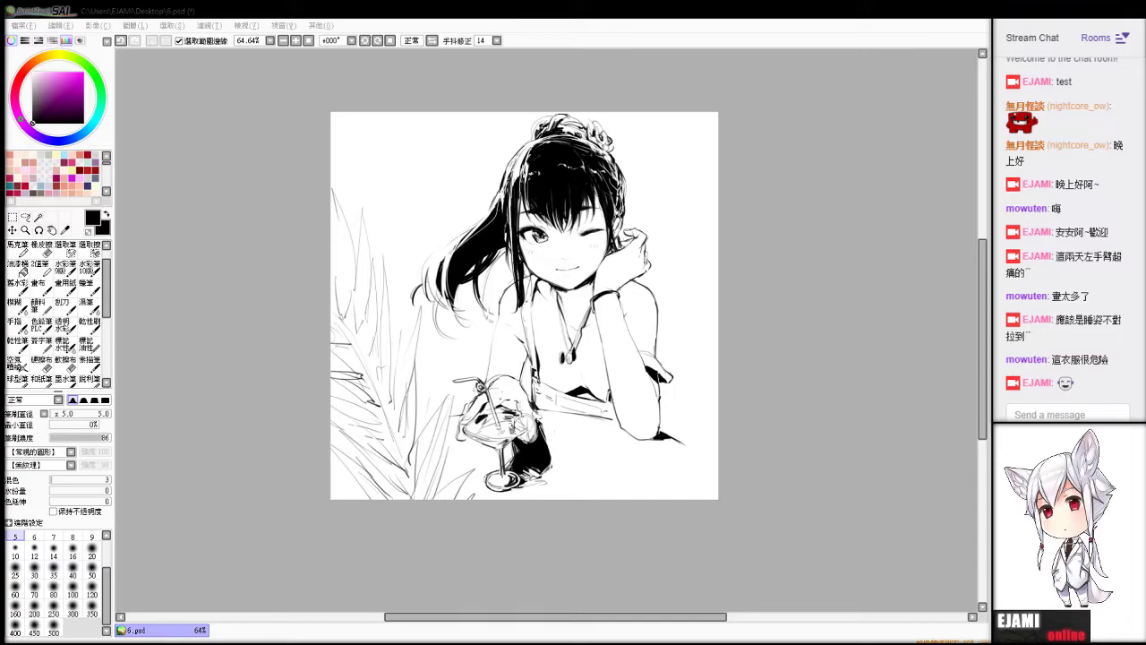
{"action": "key", "text": "alt+Tab"}
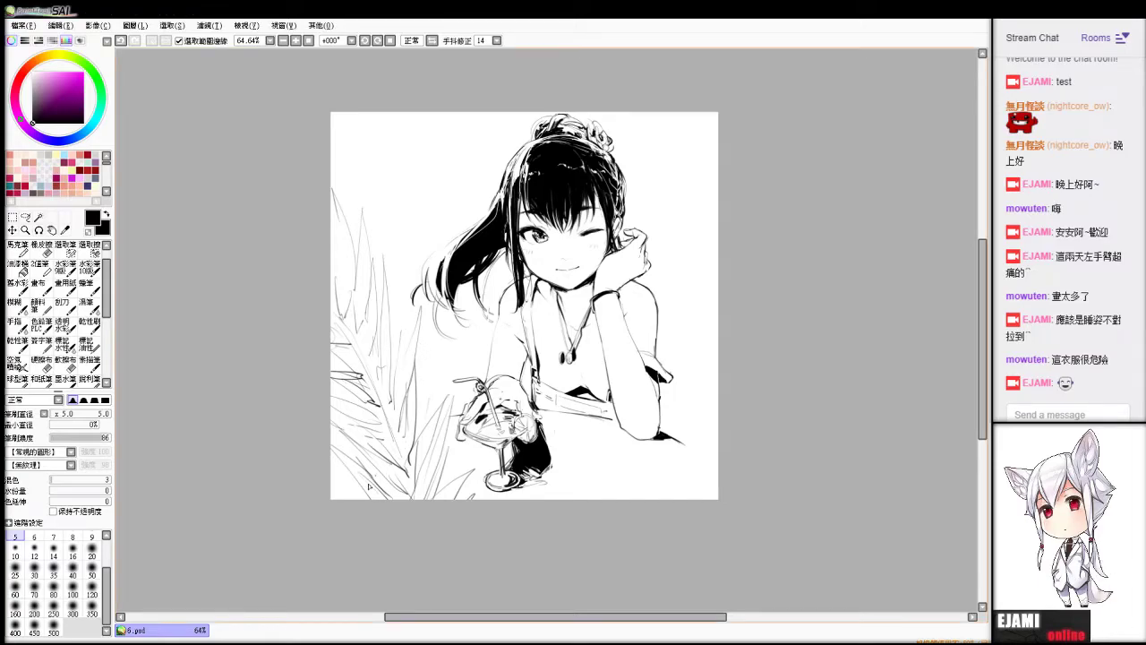
{"action": "left_click_drag", "start_coordinate": [331, 479], "coordinate": [368, 499]}
{"action": "mouse_move", "coordinate": [350, 334]}
{"action": "left_mouse_down"}
{"action": "mouse_move", "coordinate": [416, 502]}
{"action": "mouse_move", "coordinate": [403, 498]}
{"action": "left_mouse_up"}
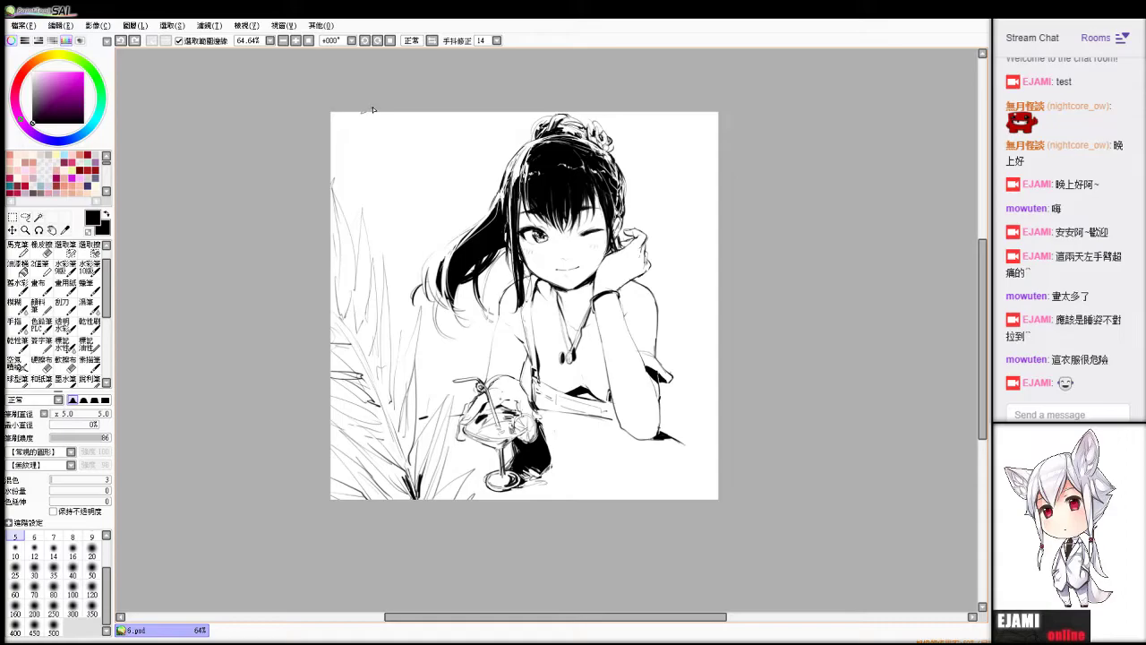
Outline a background shape from the canvas's upper edge to the hair bun on the ponytail side and fill it black.
{"action": "left_click_drag", "start_coordinate": [396, 117], "coordinate": [529, 141]}
{"action": "left_click", "coordinate": [24, 268]}
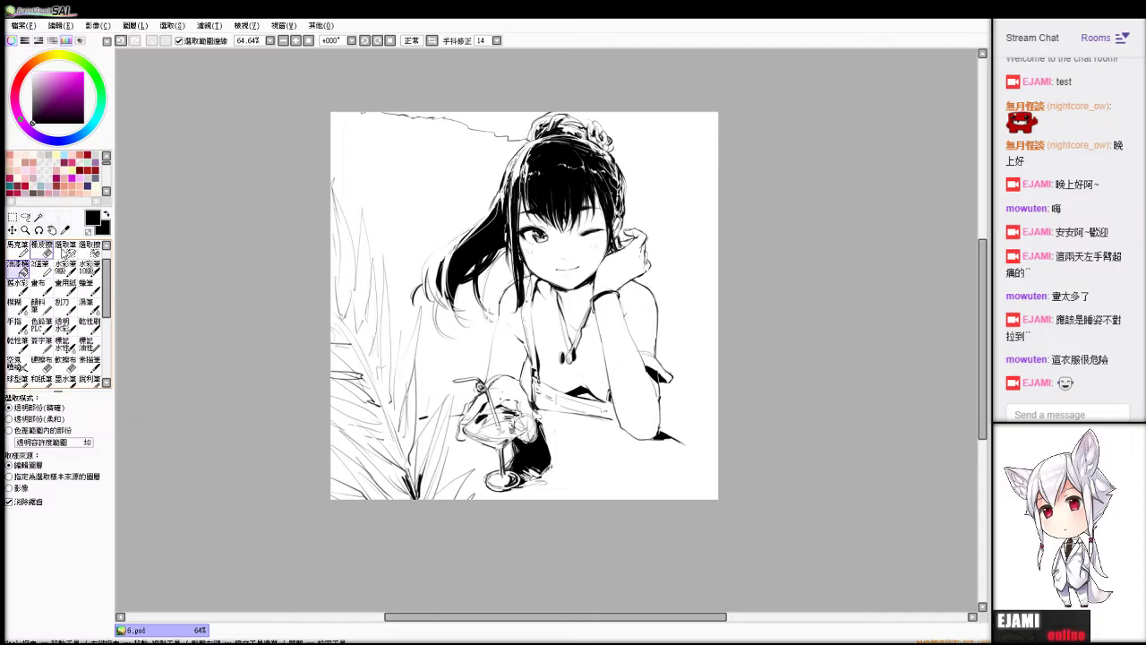
{"action": "left_click", "coordinate": [530, 127]}
{"action": "key", "text": "e"}
{"action": "key", "text": "v"}
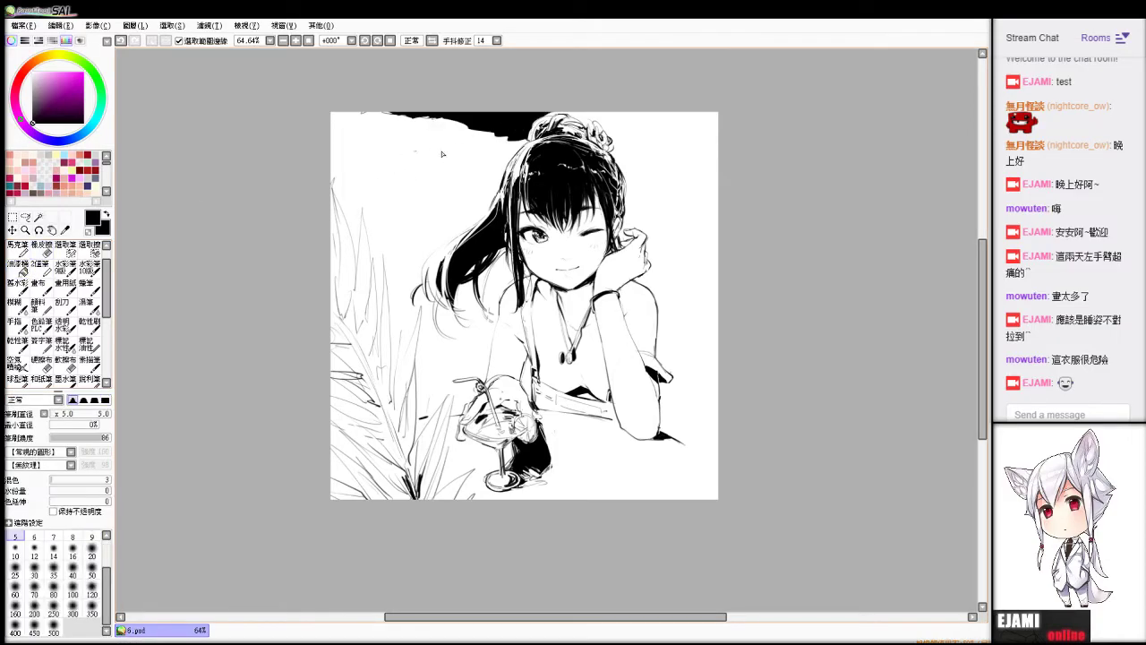
Roughen the lower edge of the black background shape with short brush and eraser strokes.
{"action": "left_click_drag", "start_coordinate": [434, 118], "coordinate": [462, 130]}
{"action": "key", "text": "e"}
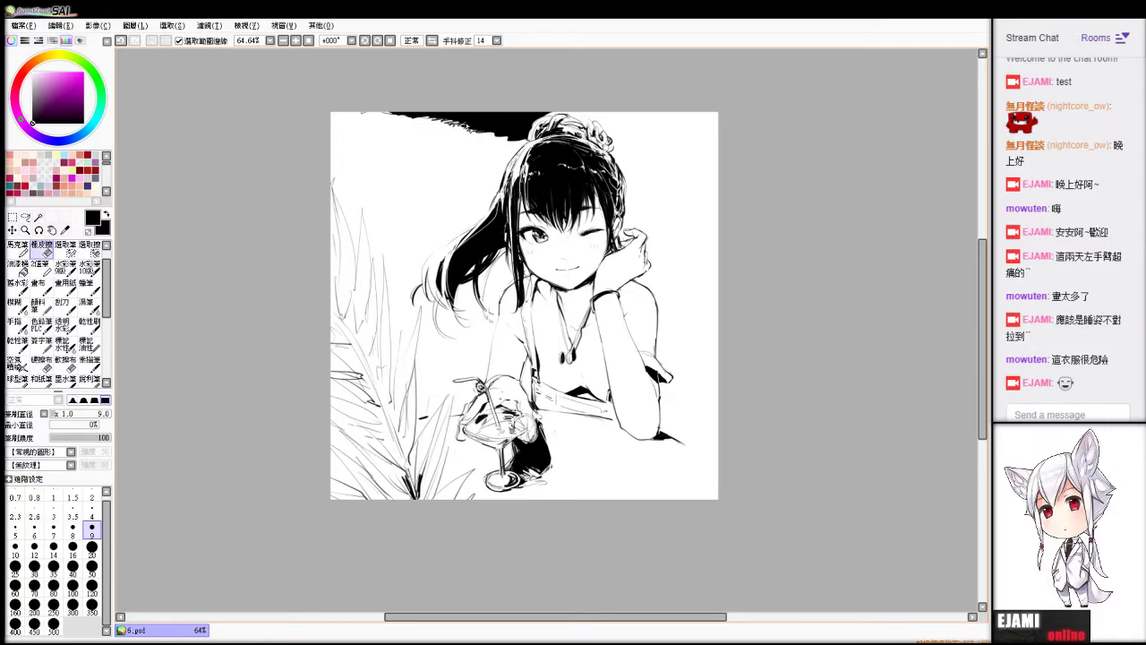
{"action": "key", "text": "v"}
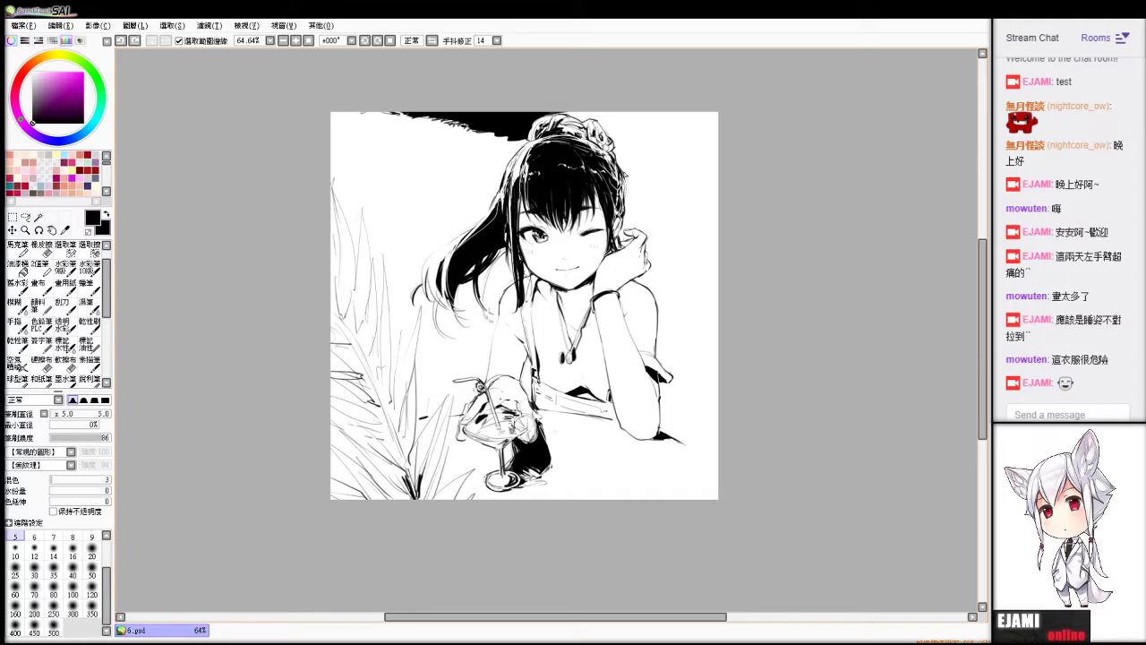
{"action": "key", "text": "ctrl+z"}
Draw a background outline from the hair to the canvas edge on the raised-hand side and fill the area above it black.
{"action": "left_click_drag", "start_coordinate": [615, 157], "coordinate": [719, 181]}
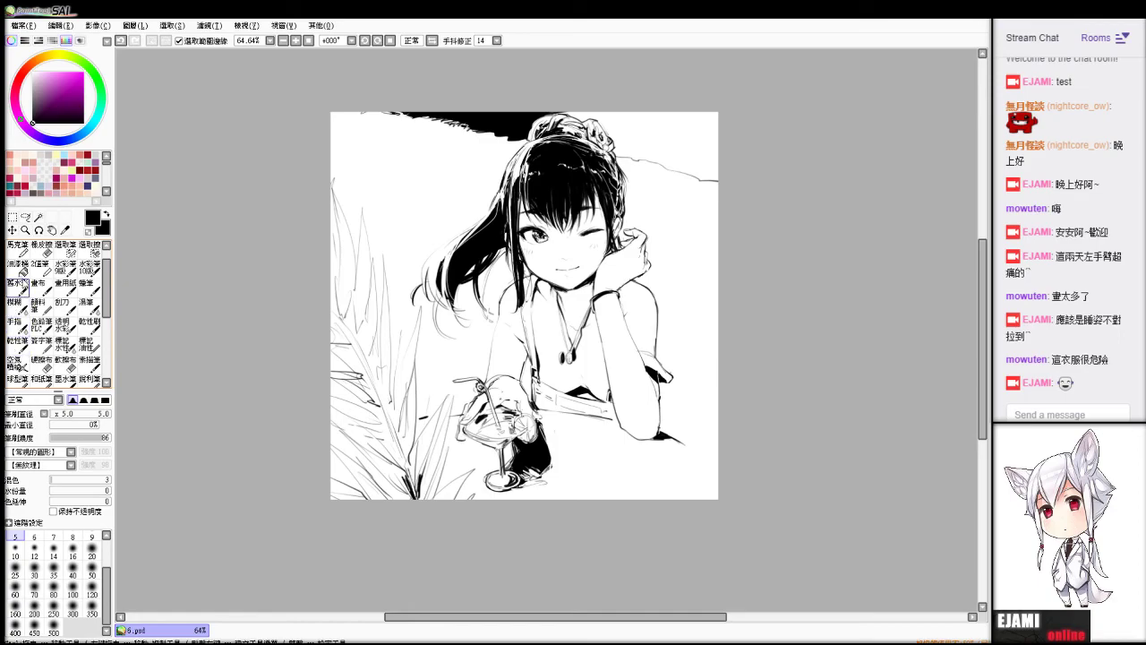
{"action": "left_click", "coordinate": [19, 268]}
{"action": "left_click", "coordinate": [699, 135]}
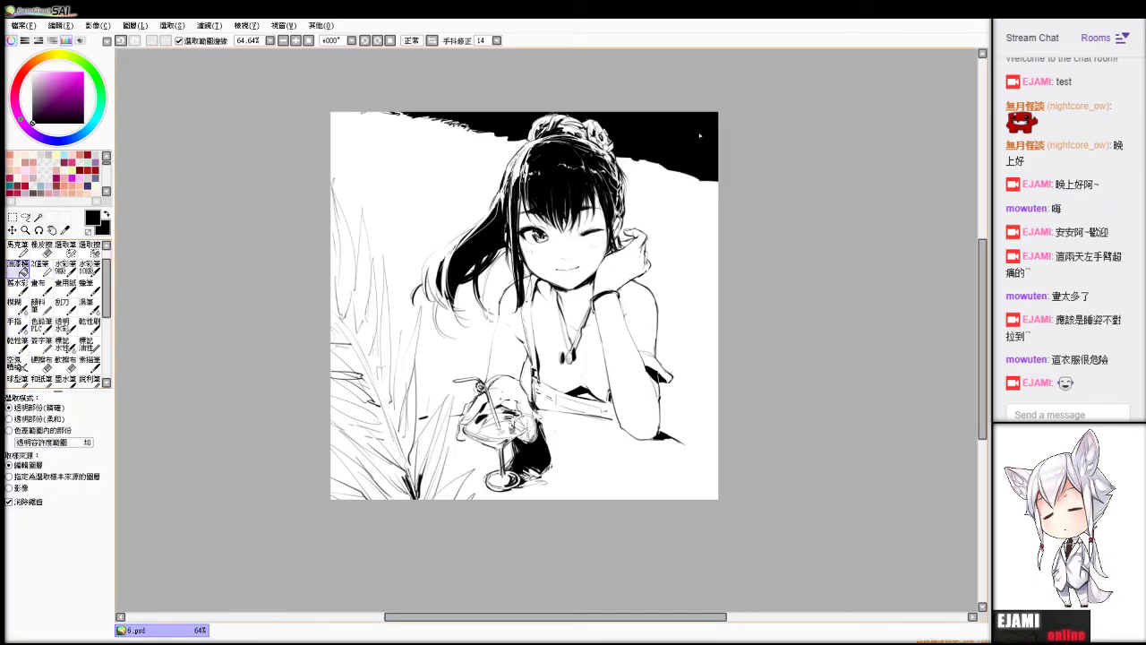
Erase a thin strip along the canvas edge beside the black background shape on the raised-hand side and try an edge line.
{"action": "key", "text": "e"}
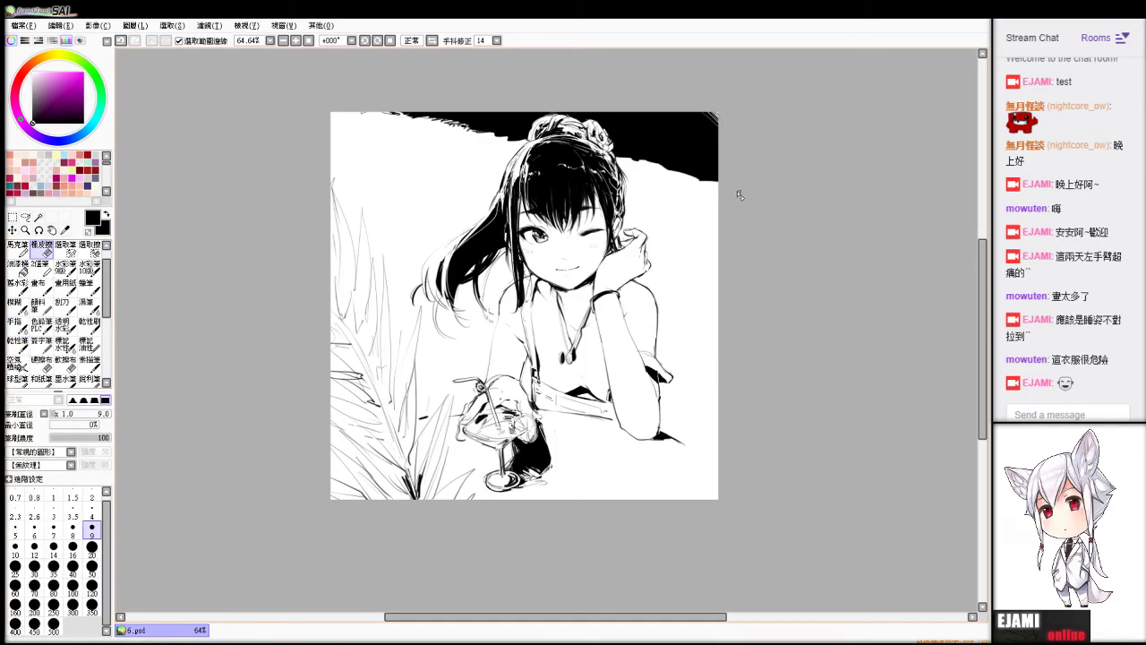
{"action": "left_click_drag", "start_coordinate": [717, 121], "coordinate": [717, 204]}
{"action": "key", "text": "ctrl+z"}
{"action": "key", "text": "v"}
{"action": "left_click_drag", "start_coordinate": [718, 185], "coordinate": [719, 269]}
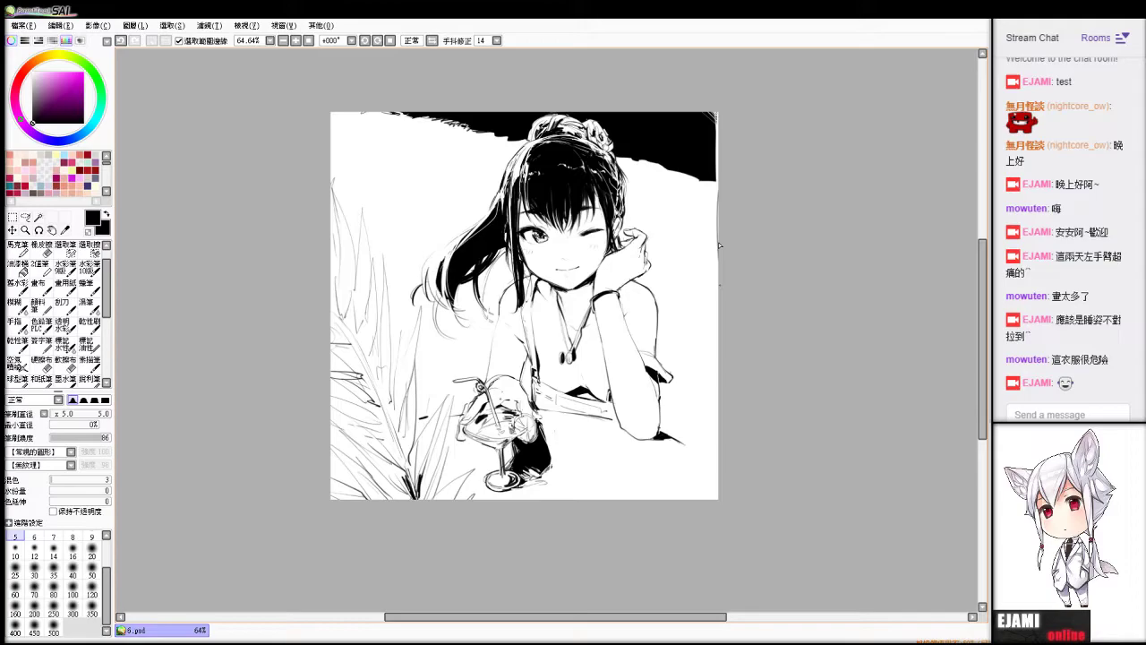
{"action": "key", "text": "ctrl+z"}
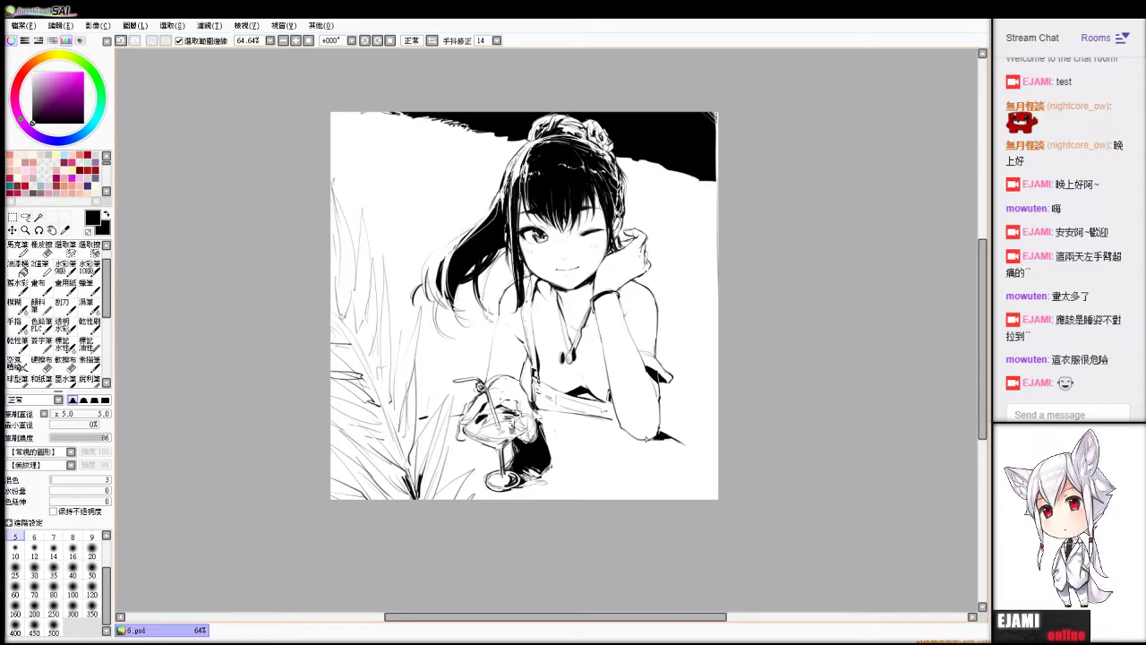
Extend the curved line from the girl's resting elbow down to the canvas's nearest lower corner.
{"action": "left_click_drag", "start_coordinate": [690, 452], "coordinate": [711, 475]}
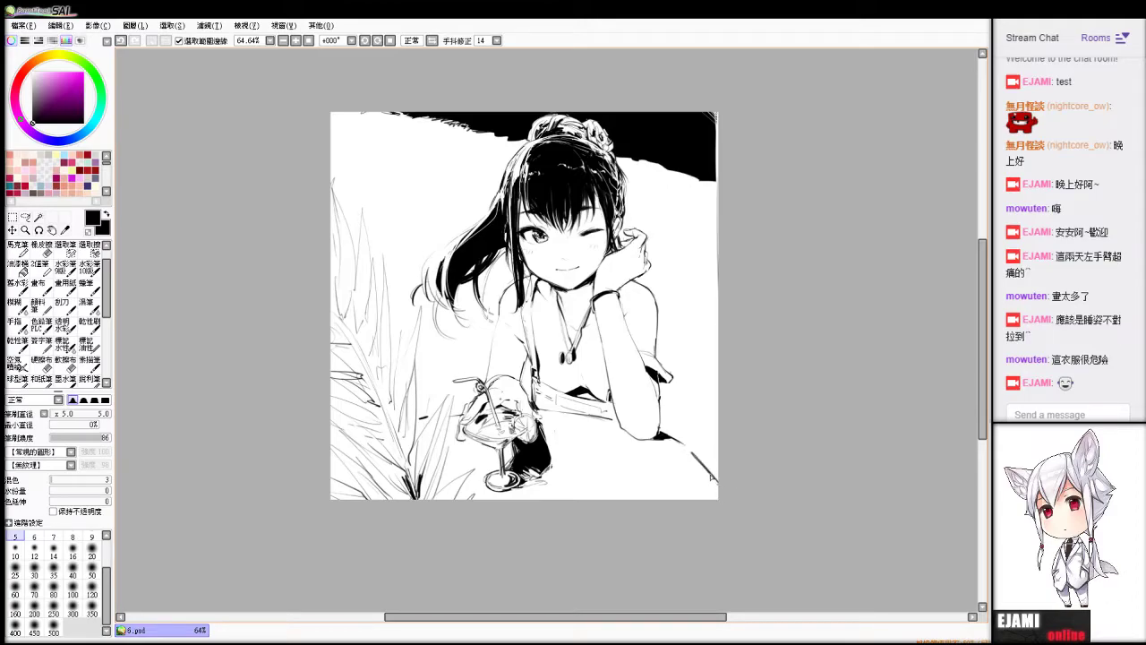
{"action": "key", "text": "ctrl+z"}
{"action": "key", "text": "ctrl+y"}
{"action": "key", "text": "ctrl+z"}
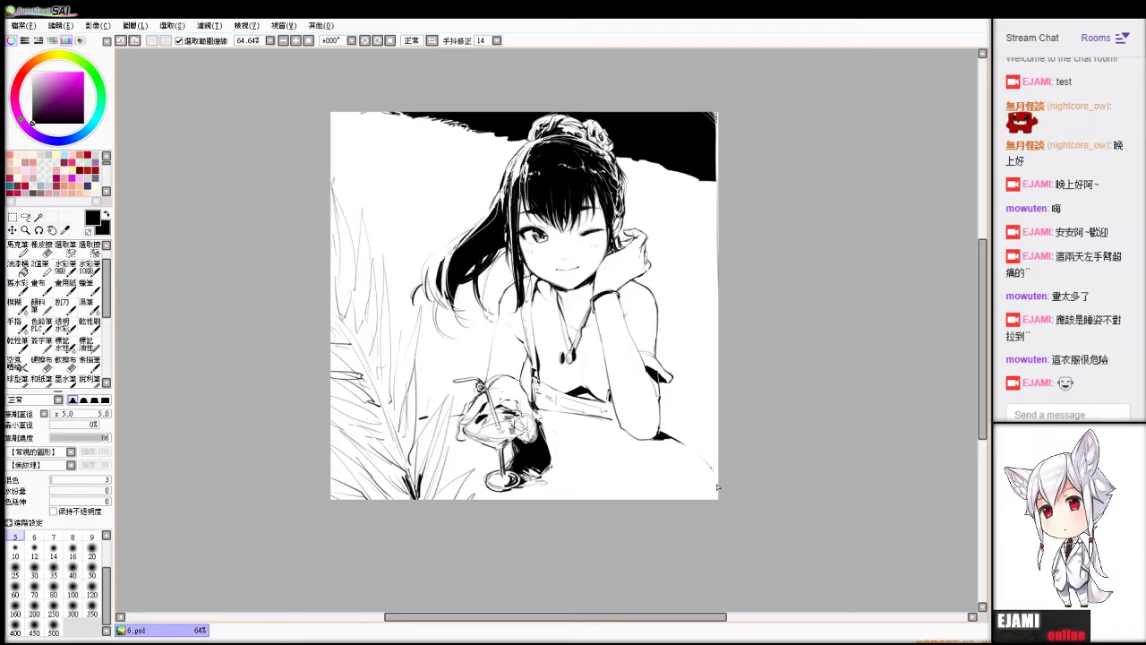
{"action": "key", "text": "e"}
{"action": "key", "text": "b"}
Roughen the lower edge of the black background shape on the raised-hand side with short brush and eraser strokes.
{"action": "left_click_drag", "start_coordinate": [637, 162], "coordinate": [647, 164]}
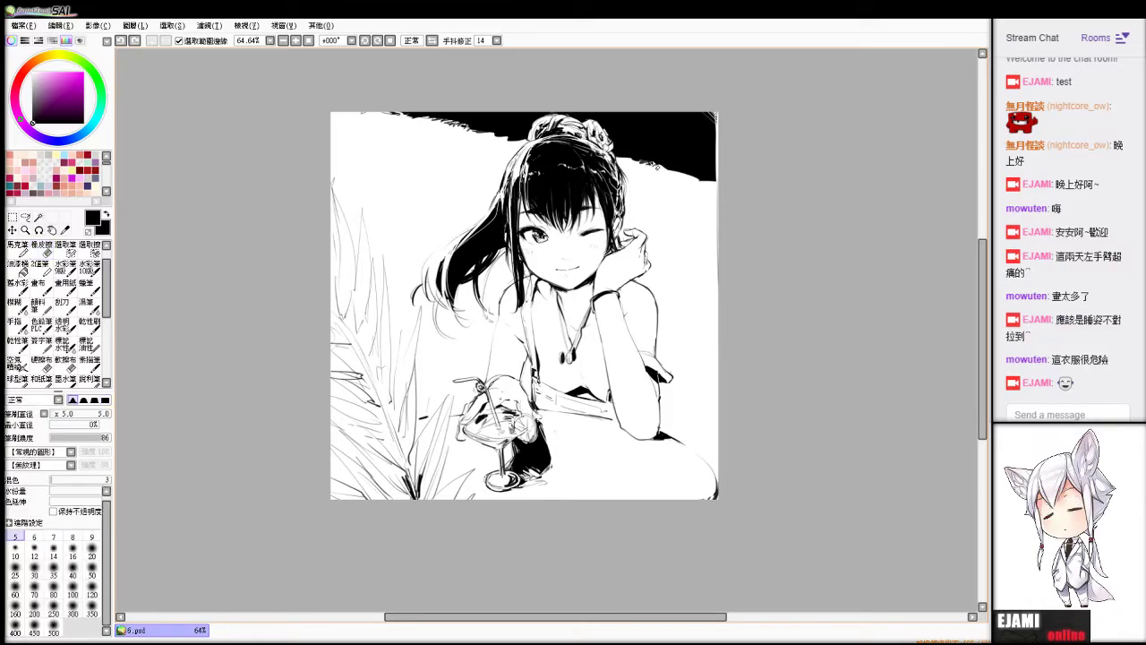
{"action": "key", "text": "e"}
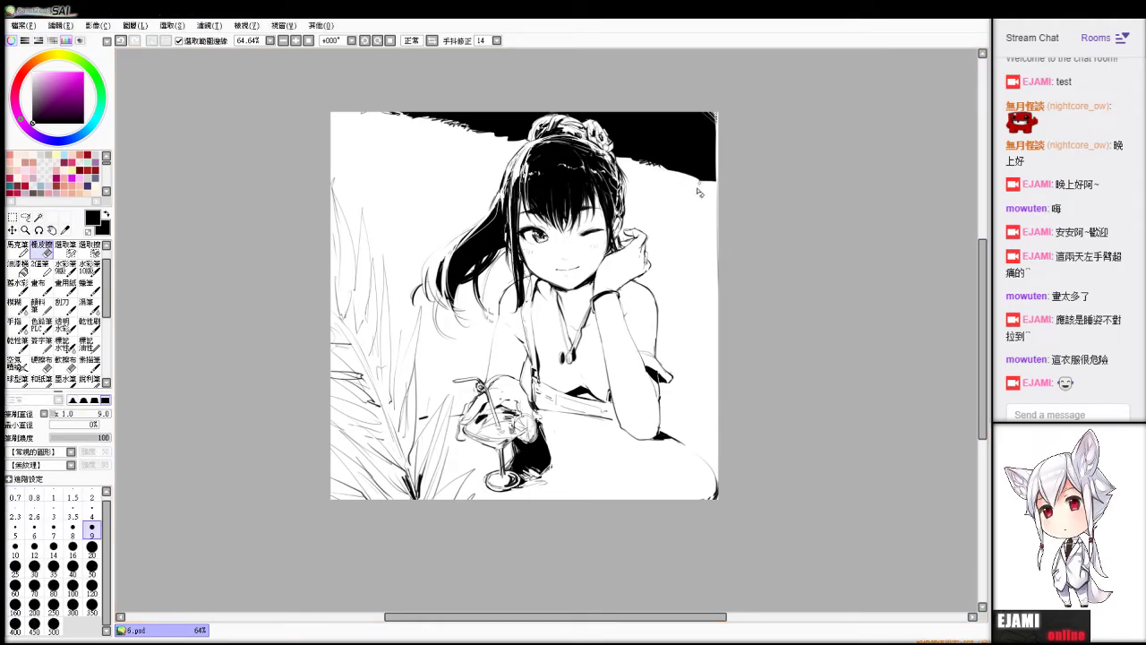
{"action": "key", "text": "b"}
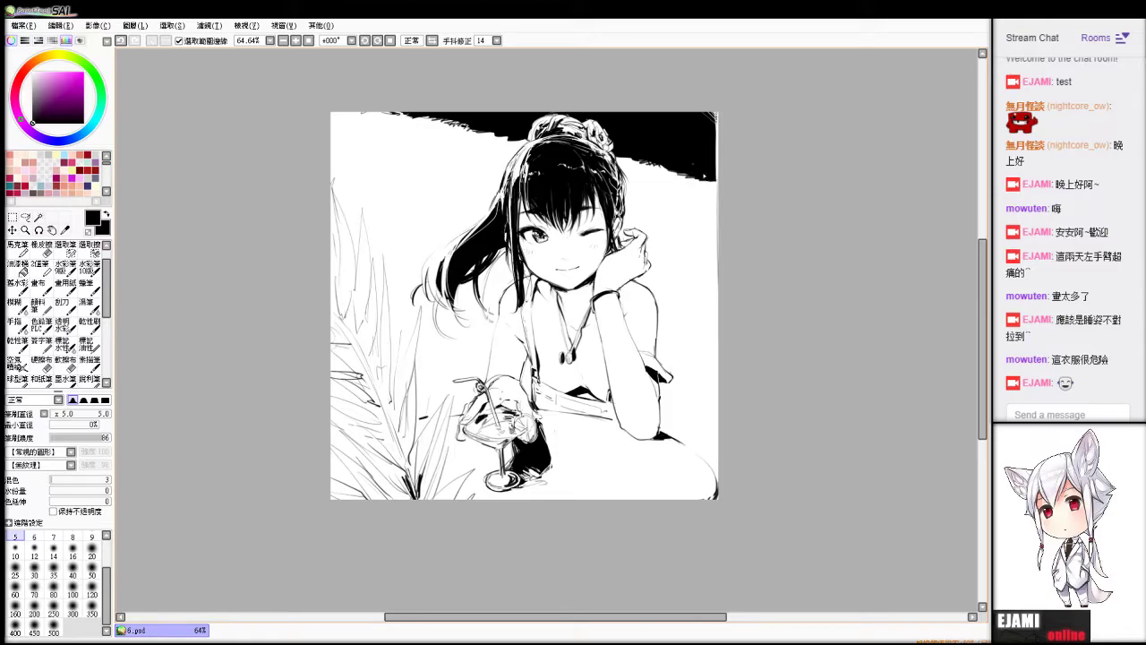
{"action": "key", "text": "e"}
{"action": "left_click_drag", "start_coordinate": [688, 180], "coordinate": [680, 173]}
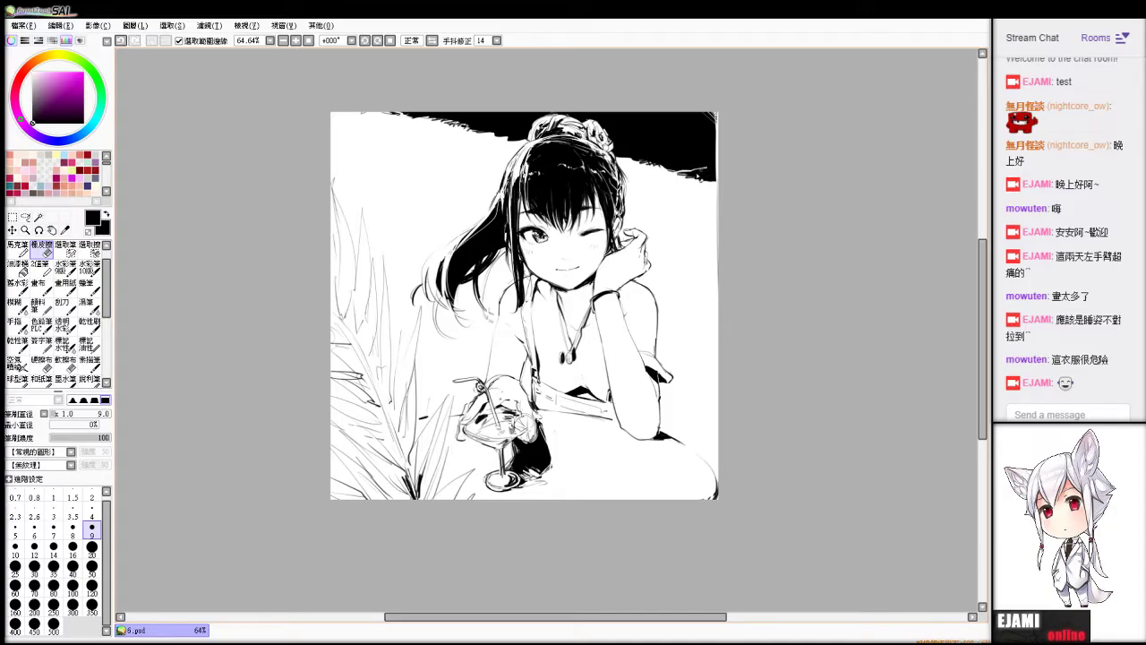
{"action": "key", "text": "b"}
{"action": "key", "text": "e"}
{"action": "left_click_drag", "start_coordinate": [694, 177], "coordinate": [707, 169]}
{"action": "key", "text": "b"}
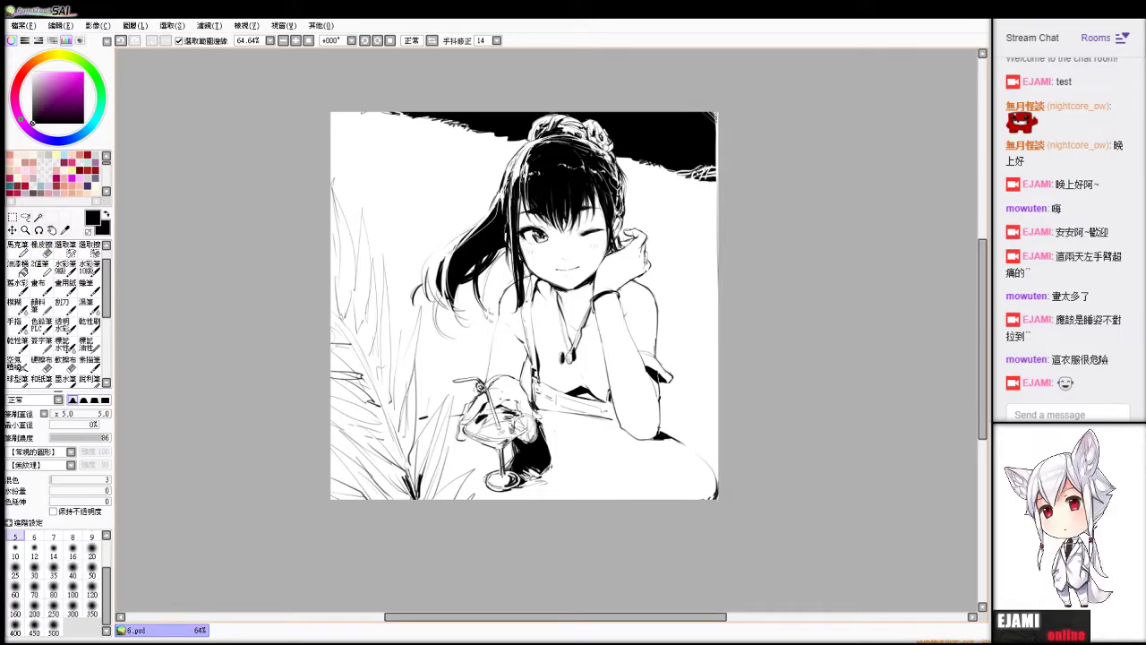
{"action": "left_click_drag", "start_coordinate": [711, 175], "coordinate": [695, 180]}
{"action": "key", "text": "e"}
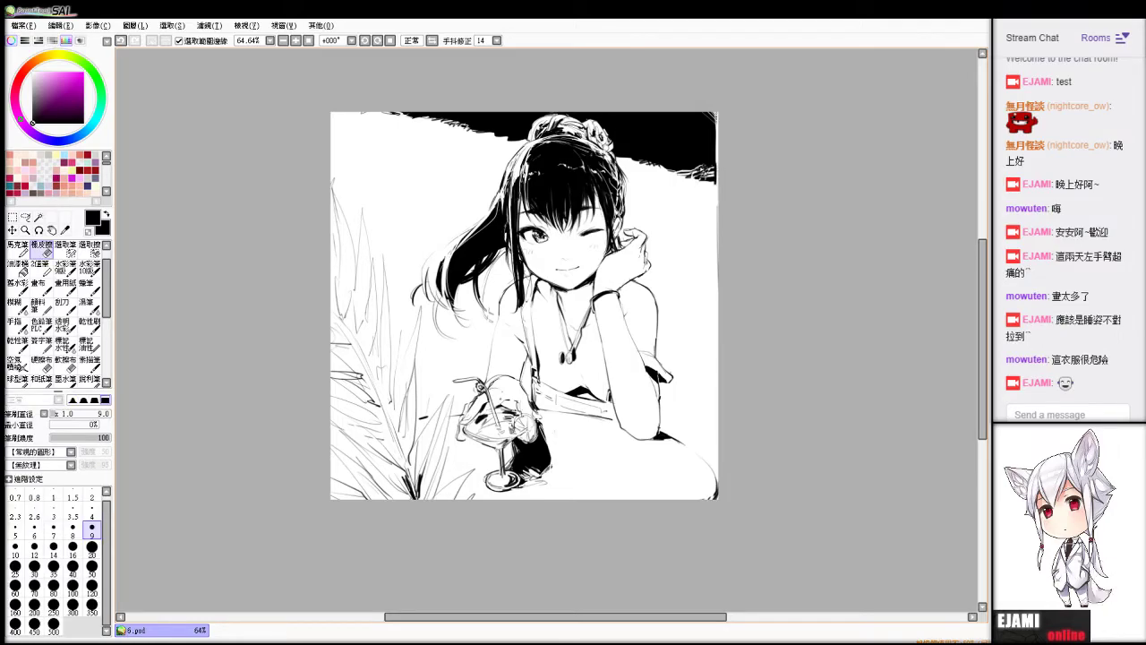
{"action": "key", "text": "b"}
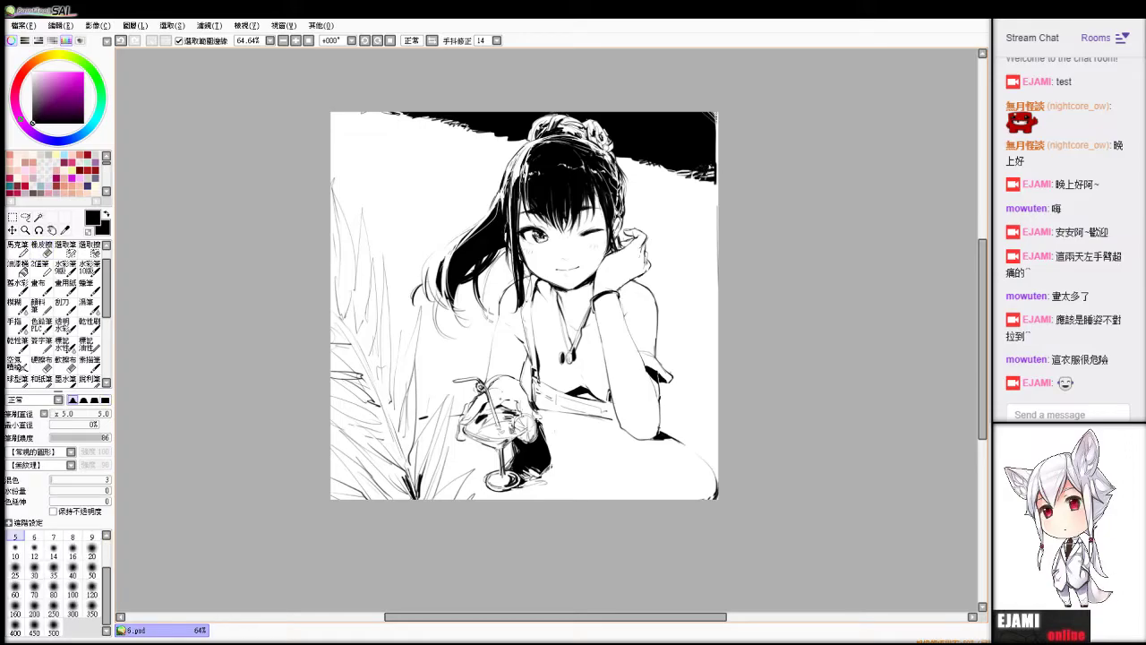
{"action": "key", "text": "e"}
{"action": "key", "text": "e"}
Redraw the upper arm outline on the ponytail side from the shoulder to the cocktail glass and clean up stray lines.
{"action": "key", "text": "ctrl+z"}
{"action": "key", "text": "ctrl+z"}
{"action": "mouse_move", "coordinate": [501, 308]}
{"action": "left_mouse_down"}
{"action": "mouse_move", "coordinate": [486, 388]}
{"action": "mouse_move", "coordinate": [489, 372]}
{"action": "left_mouse_up"}
{"action": "key", "text": "e"}
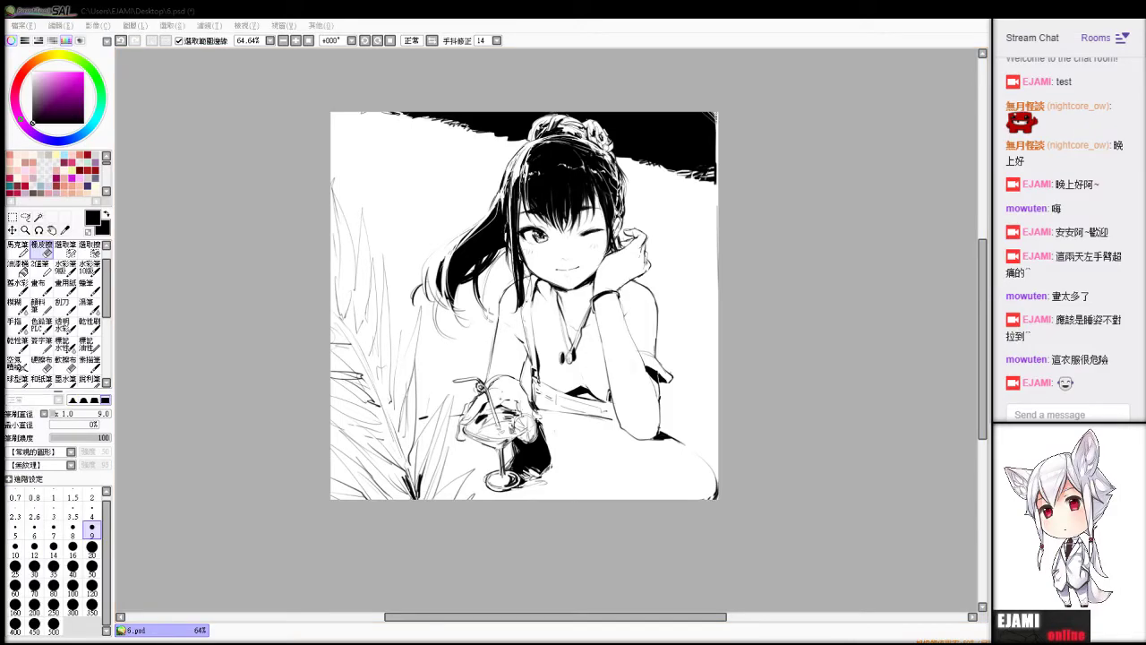
{"action": "key", "text": "e"}
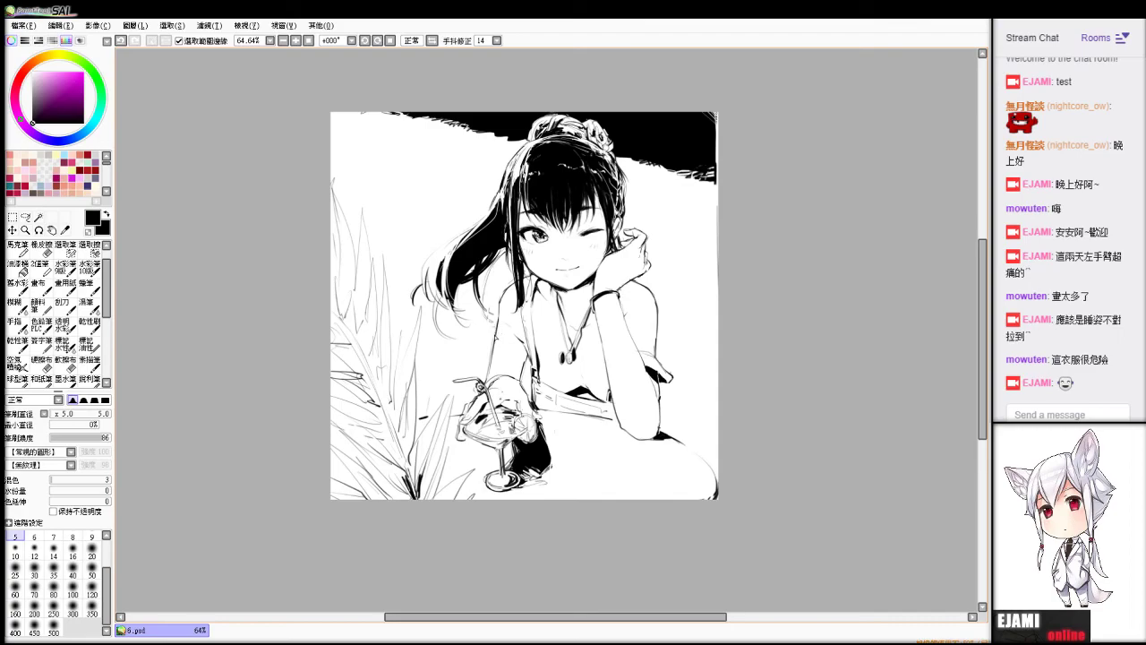
{"action": "key", "text": "ctrl+z"}
{"action": "left_click_drag", "start_coordinate": [503, 302], "coordinate": [496, 342]}
{"action": "key", "text": "ctrl+z"}
{"action": "left_click_drag", "start_coordinate": [517, 286], "coordinate": [524, 297]}
{"action": "key", "text": "ctrl+z"}
{"action": "key", "text": "e"}
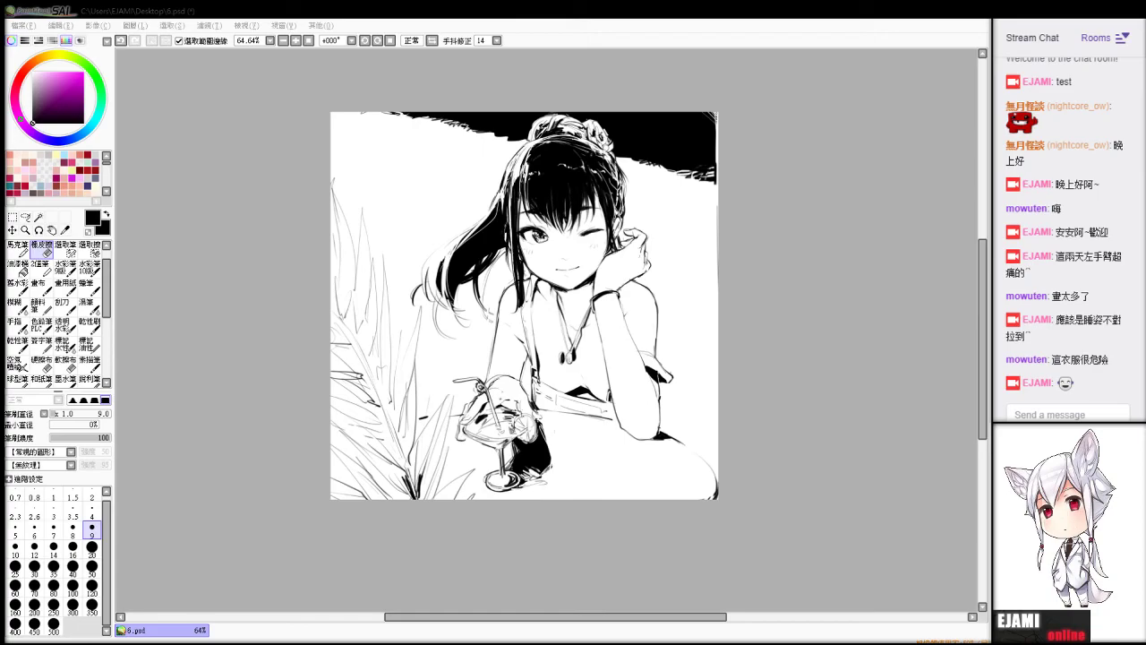
{"action": "left_click", "coordinate": [546, 309]}
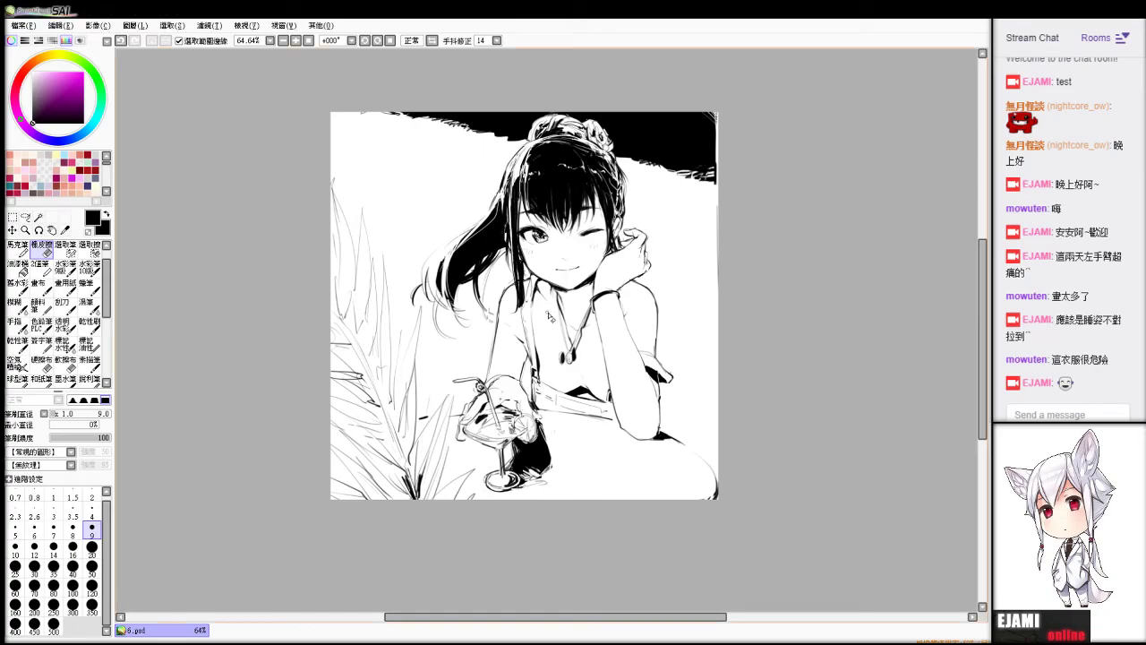
{"action": "key", "text": "b"}
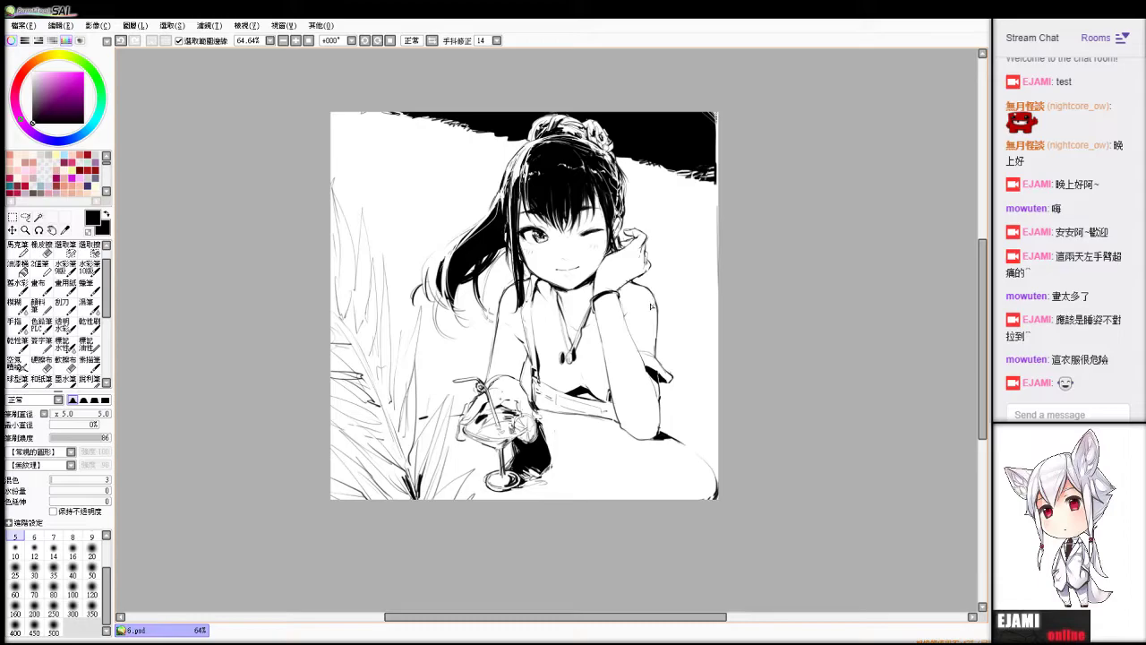
Strengthen the arm's outer line down to the resting elbow and sketch a rounded shape beyond it at the canvas edge.
{"action": "left_click_drag", "start_coordinate": [660, 383], "coordinate": [665, 437]}
{"action": "key", "text": "ctrl+z"}
{"action": "key", "text": "ctrl+z"}
{"action": "mouse_move", "coordinate": [667, 436]}
{"action": "left_mouse_down"}
{"action": "mouse_move", "coordinate": [719, 451]}
{"action": "mouse_move", "coordinate": [720, 418]}
{"action": "left_mouse_up"}
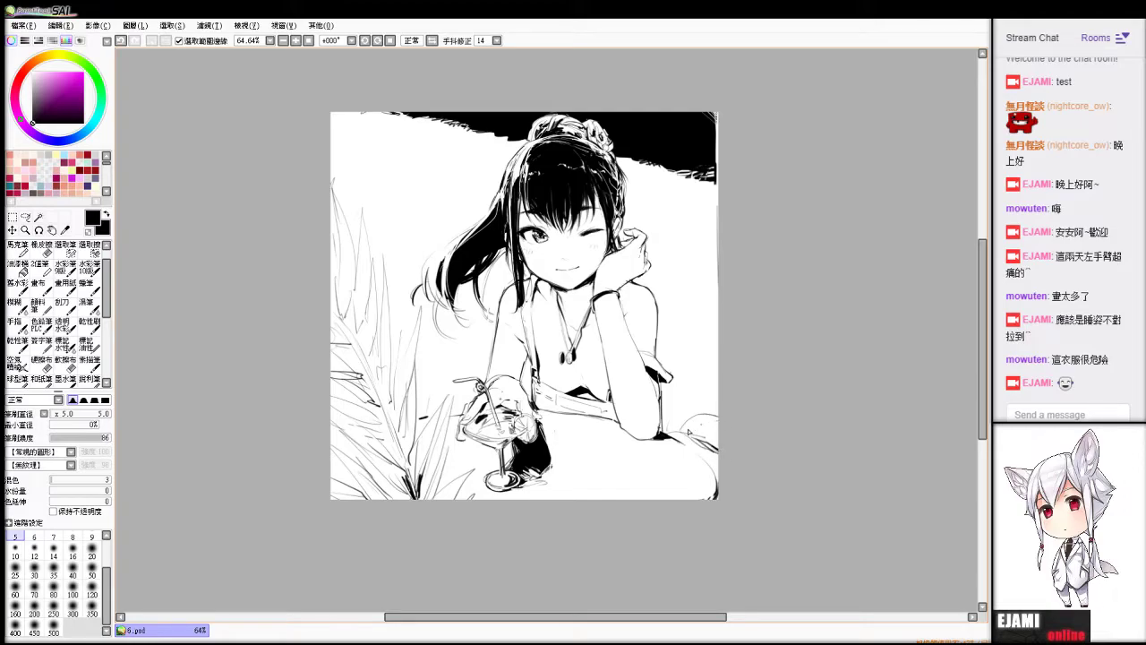
{"action": "mouse_move", "coordinate": [689, 432]}
{"action": "left_mouse_down"}
{"action": "mouse_move", "coordinate": [721, 423]}
{"action": "mouse_move", "coordinate": [691, 433]}
{"action": "left_mouse_up"}
{"action": "key", "text": "ctrl+z"}
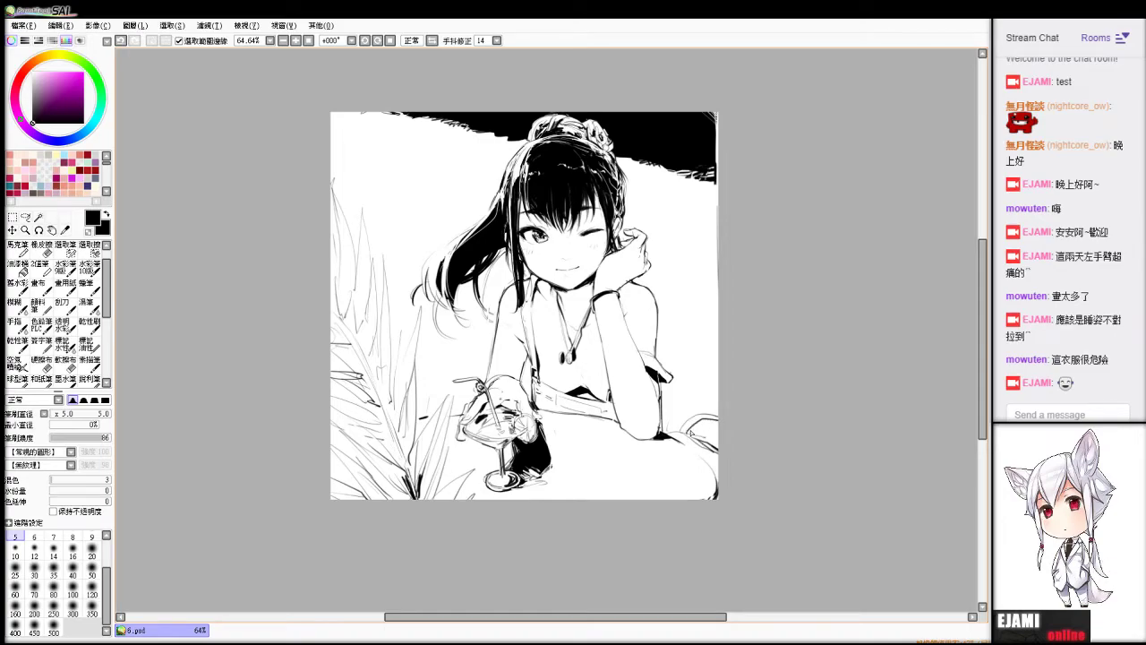
Refine the rounded shape beyond the elbow with an inner contour and darken its lower edge.
{"action": "key", "text": "e"}
{"action": "key", "text": "b"}
{"action": "left_click_drag", "start_coordinate": [686, 438], "coordinate": [699, 450]}
{"action": "key", "text": "ctrl+z"}
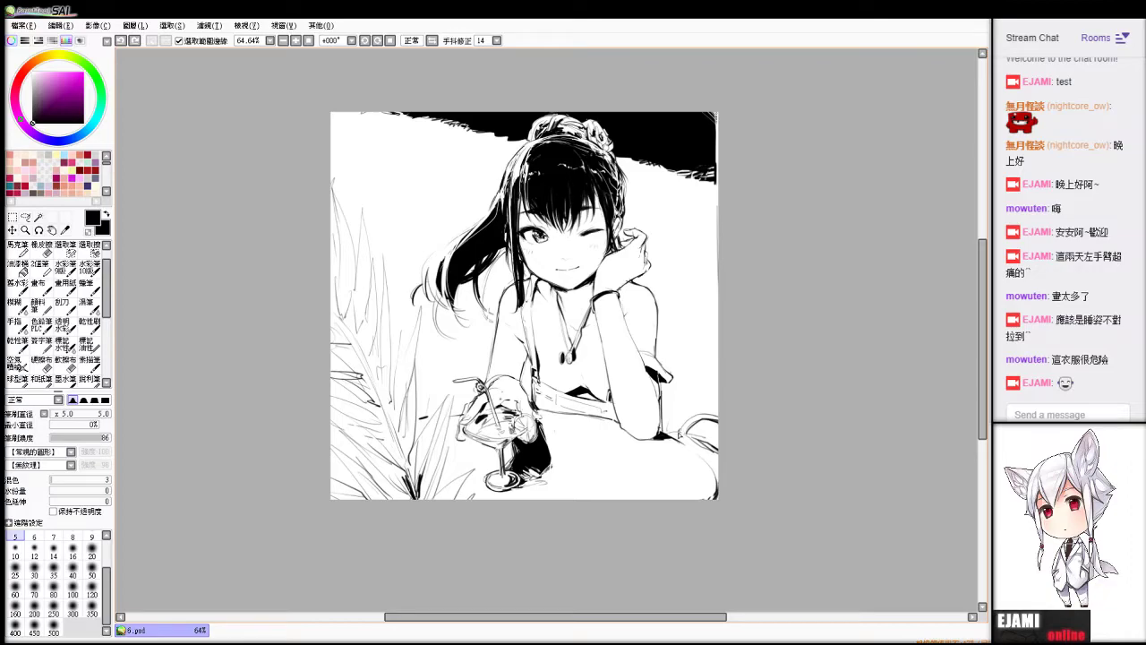
{"action": "left_click_drag", "start_coordinate": [689, 432], "coordinate": [716, 451]}
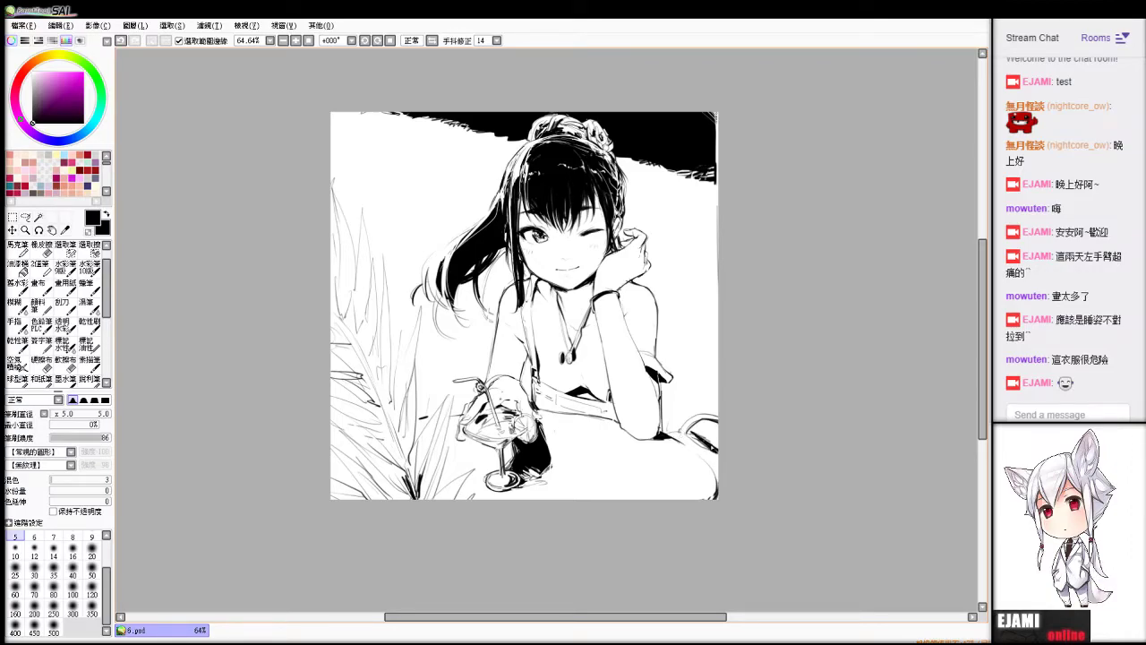
{"action": "left_click_drag", "start_coordinate": [682, 436], "coordinate": [717, 460]}
{"action": "key", "text": "ctrl+z"}
Draw a thin, slightly tilted horizon line behind the girl and erase it where it crosses her body, using a size 67 eraser.
{"action": "left_click_drag", "start_coordinate": [661, 348], "coordinate": [738, 363]}
{"action": "key", "text": "ctrl+z"}
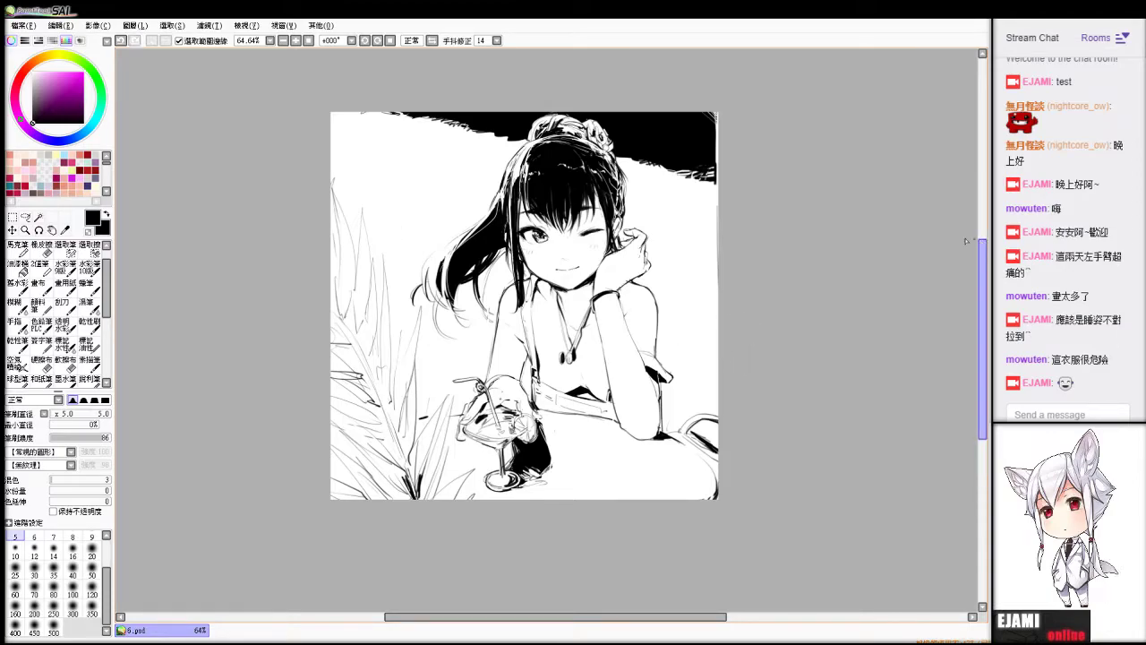
{"action": "left_click_drag", "start_coordinate": [390, 334], "coordinate": [489, 333]}
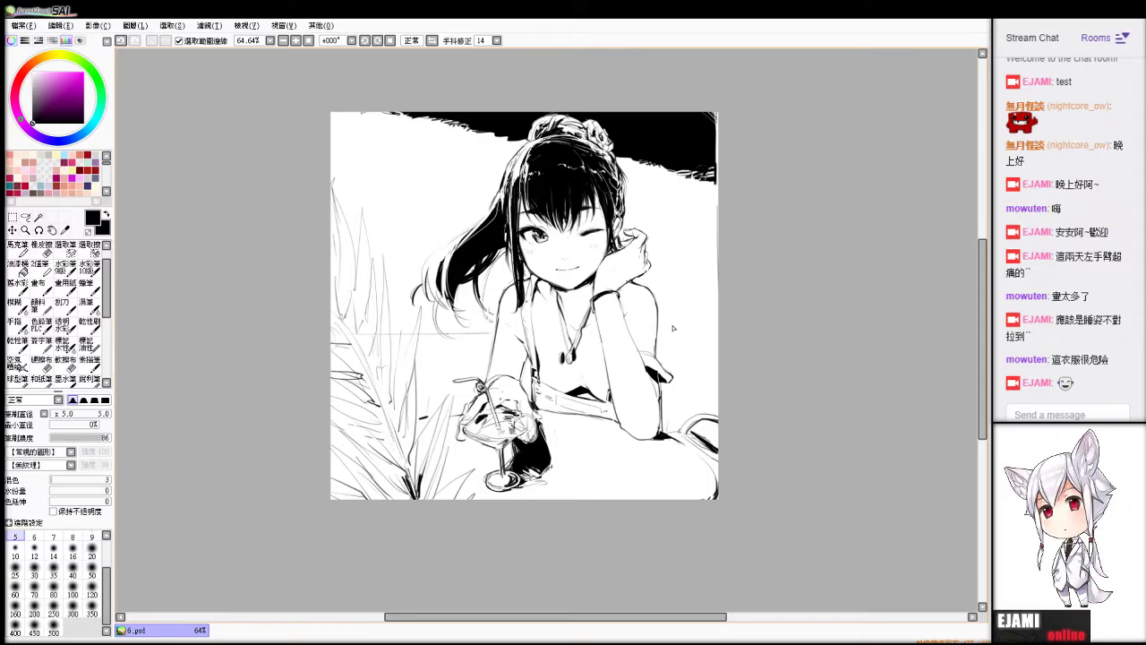
{"action": "key", "text": "ctrl+z"}
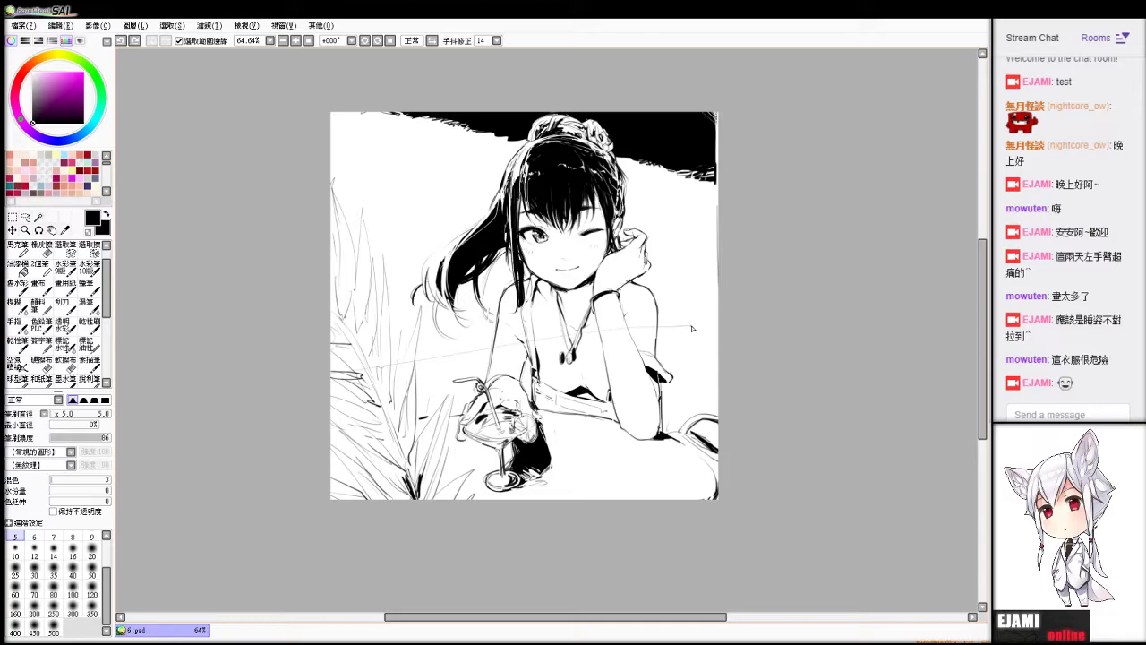
{"action": "key", "text": "e"}
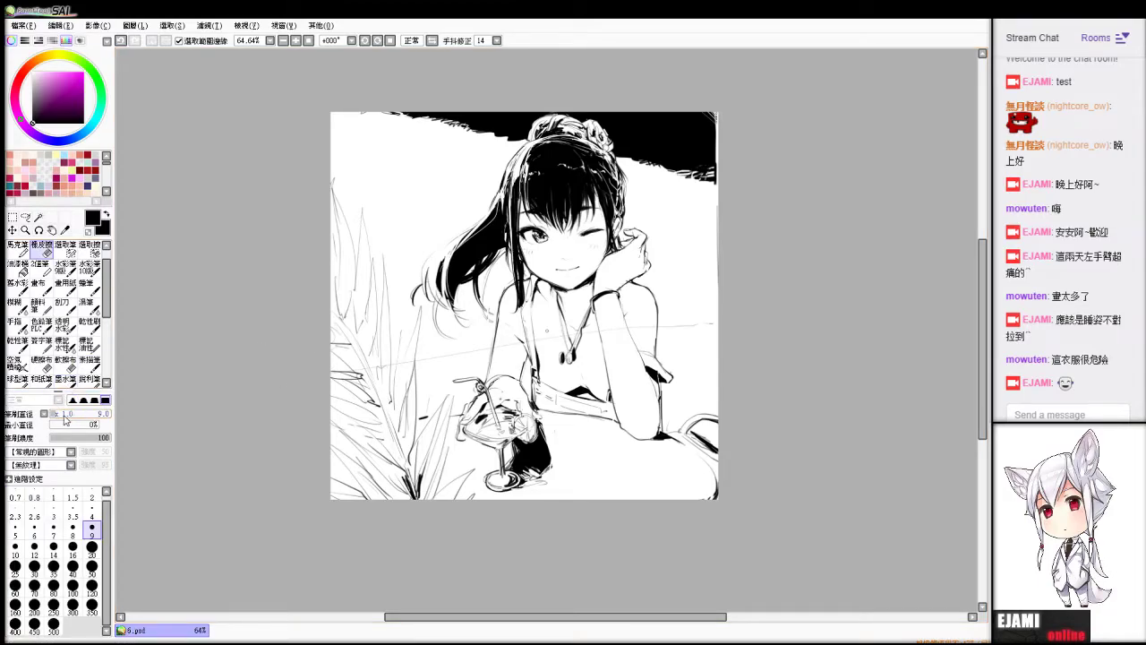
{"action": "left_click_drag", "start_coordinate": [65, 418], "coordinate": [83, 417]}
{"action": "left_click_drag", "start_coordinate": [501, 346], "coordinate": [652, 325]}
{"action": "key", "text": "b"}
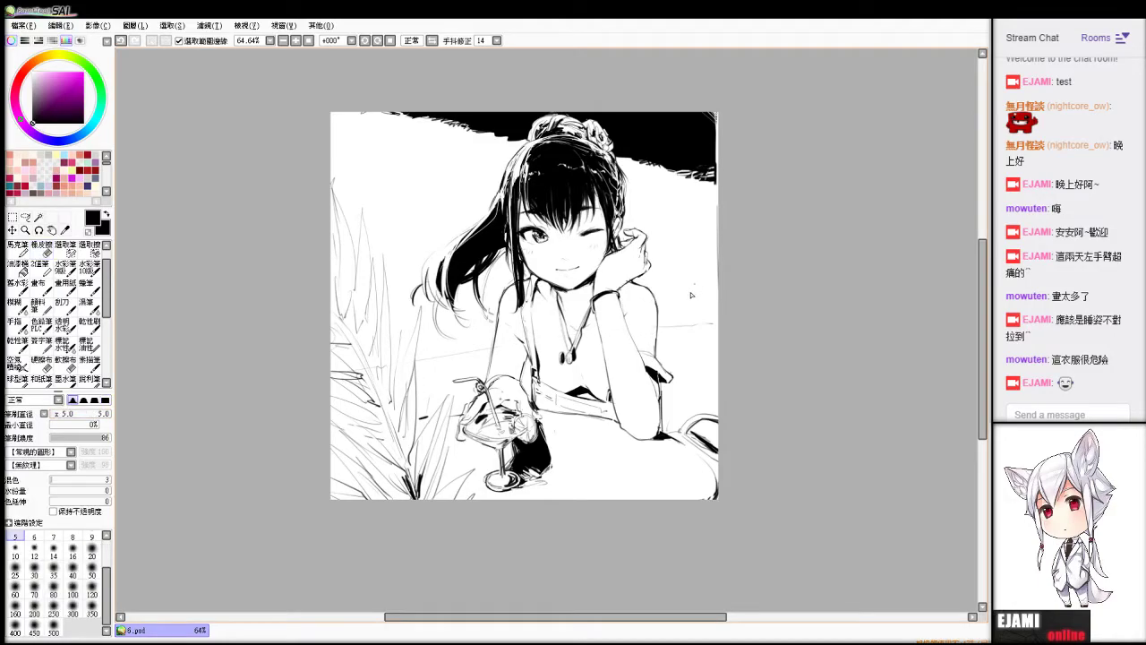
Sketch a small one-legged table above the horizon line near the canvas edge on the raised-hand side.
{"action": "mouse_move", "coordinate": [715, 259]}
{"action": "left_mouse_down"}
{"action": "mouse_move", "coordinate": [686, 255]}
{"action": "mouse_move", "coordinate": [710, 298]}
{"action": "left_mouse_up"}
{"action": "key", "text": "ctrl+z"}
{"action": "mouse_move", "coordinate": [682, 253]}
{"action": "left_mouse_down"}
{"action": "mouse_move", "coordinate": [715, 250]}
{"action": "mouse_move", "coordinate": [703, 276]}
{"action": "left_mouse_up"}
{"action": "key", "text": "ctrl+z"}
{"action": "key", "text": "e"}
{"action": "left_click_drag", "start_coordinate": [711, 280], "coordinate": [707, 318]}
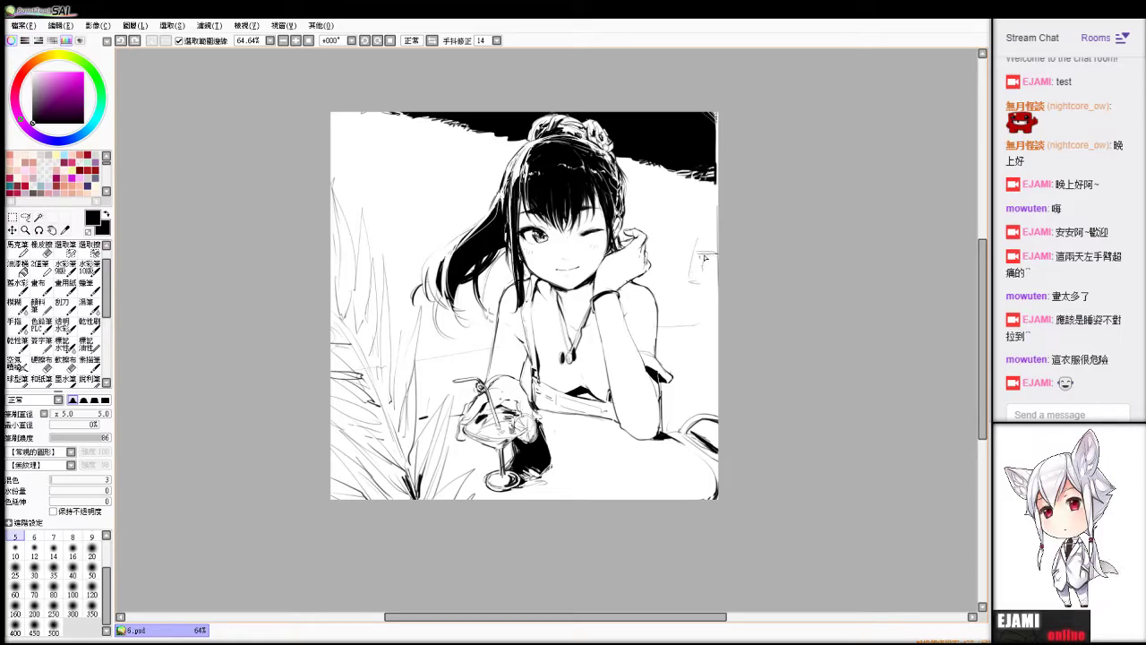
{"action": "key", "text": "e"}
{"action": "key", "text": "b"}
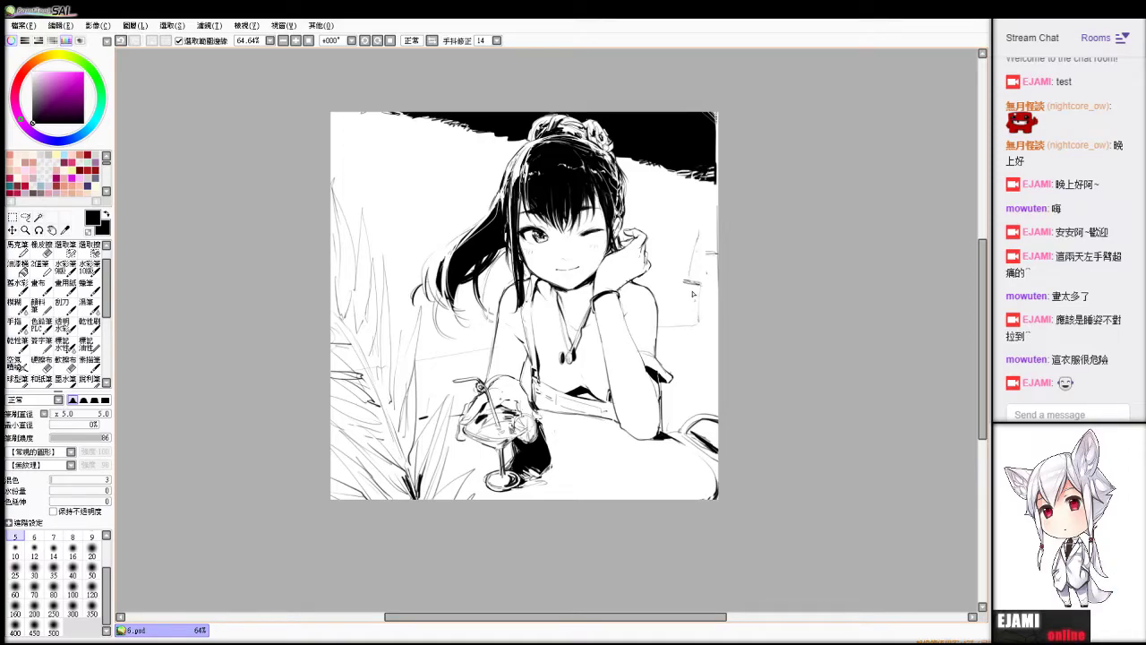
{"action": "key", "text": "e"}
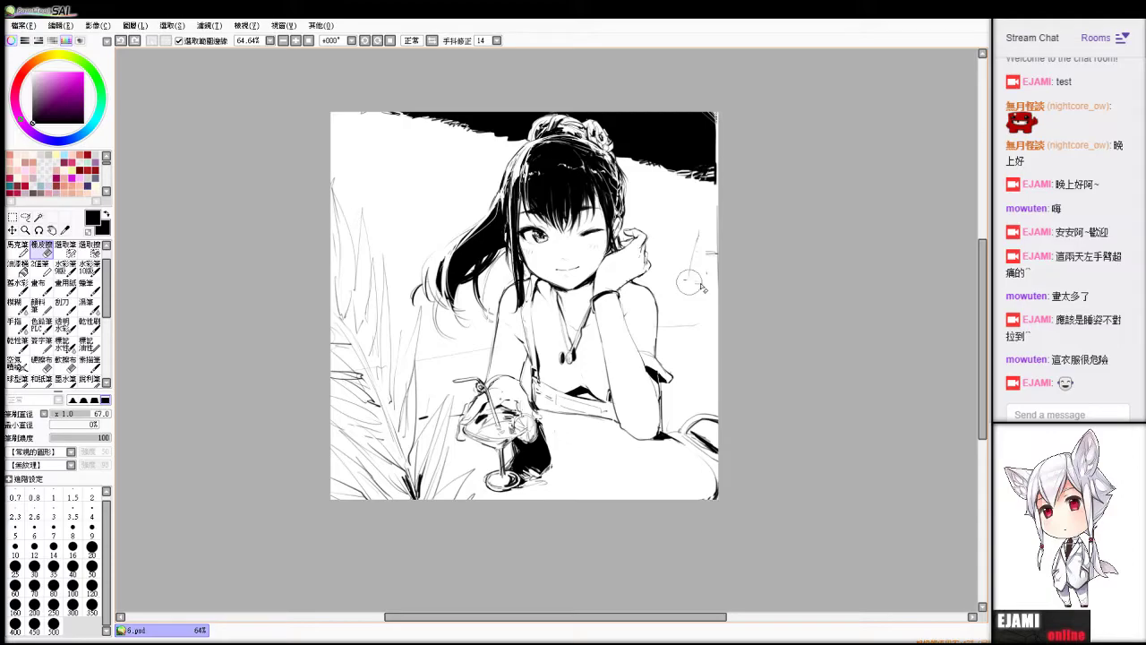
{"action": "key", "text": "b"}
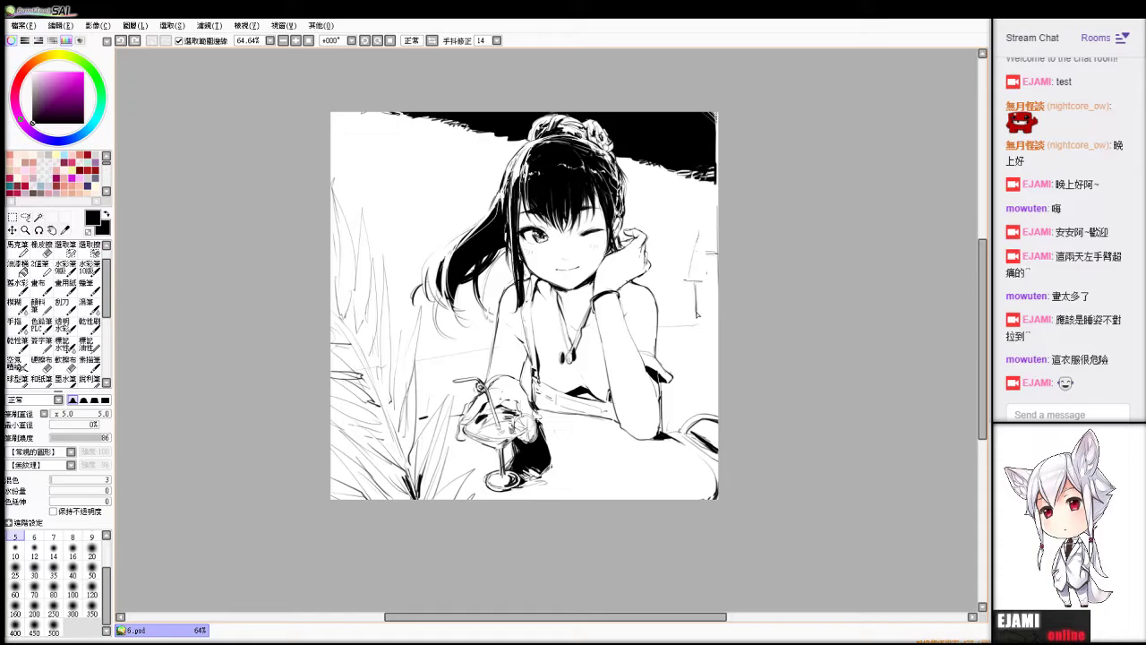
Add a base to the small table's leg and rework the sketch lines around its top.
{"action": "left_click_drag", "start_coordinate": [689, 313], "coordinate": [703, 314]}
{"action": "left_click_drag", "start_coordinate": [709, 272], "coordinate": [697, 274]}
{"action": "key", "text": "ctrl+z"}
{"action": "key", "text": "e"}
{"action": "left_click_drag", "start_coordinate": [704, 271], "coordinate": [705, 279]}
{"action": "left_click_drag", "start_coordinate": [705, 280], "coordinate": [681, 283]}
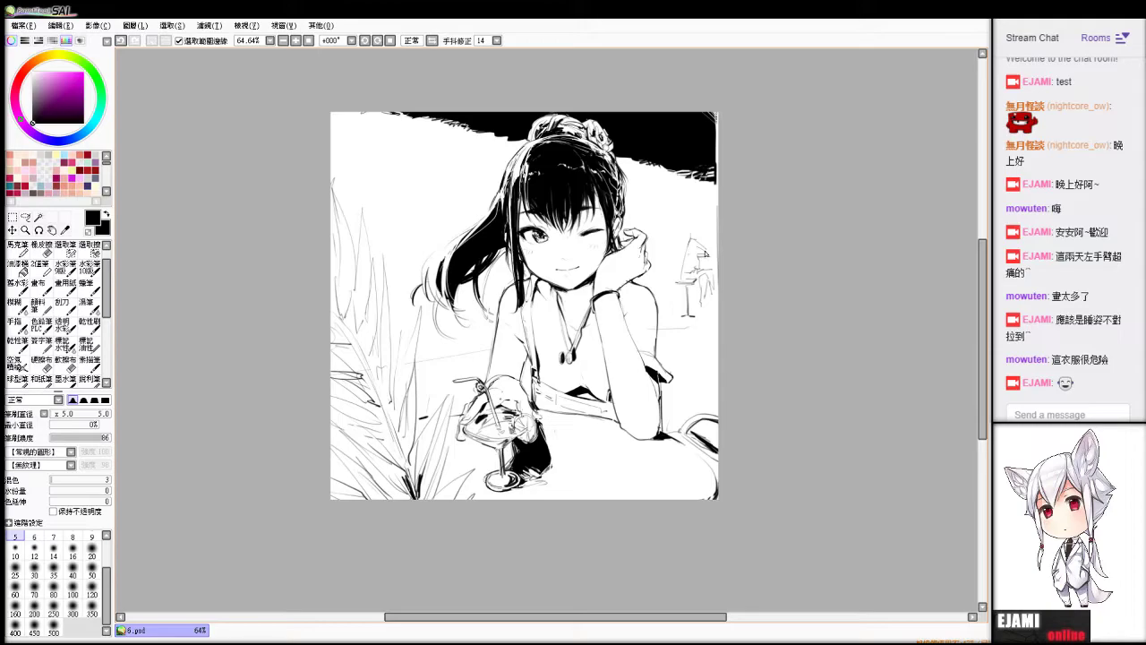
Sketch a small standing figure beside the background table at the canvas edge.
{"action": "key", "text": "ctrl+z"}
{"action": "mouse_move", "coordinate": [691, 236]}
{"action": "left_mouse_down"}
{"action": "mouse_move", "coordinate": [695, 262]}
{"action": "mouse_move", "coordinate": [697, 248]}
{"action": "left_mouse_up"}
{"action": "left_click_drag", "start_coordinate": [692, 235], "coordinate": [725, 270]}
{"action": "key", "text": "e"}
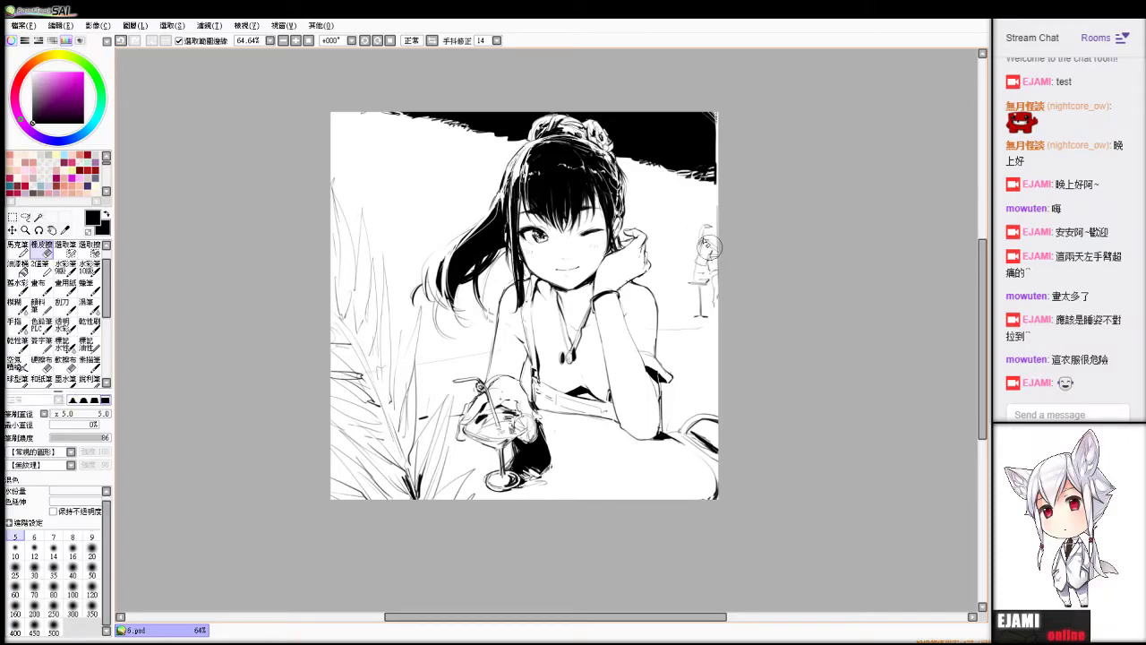
{"action": "key", "text": "b"}
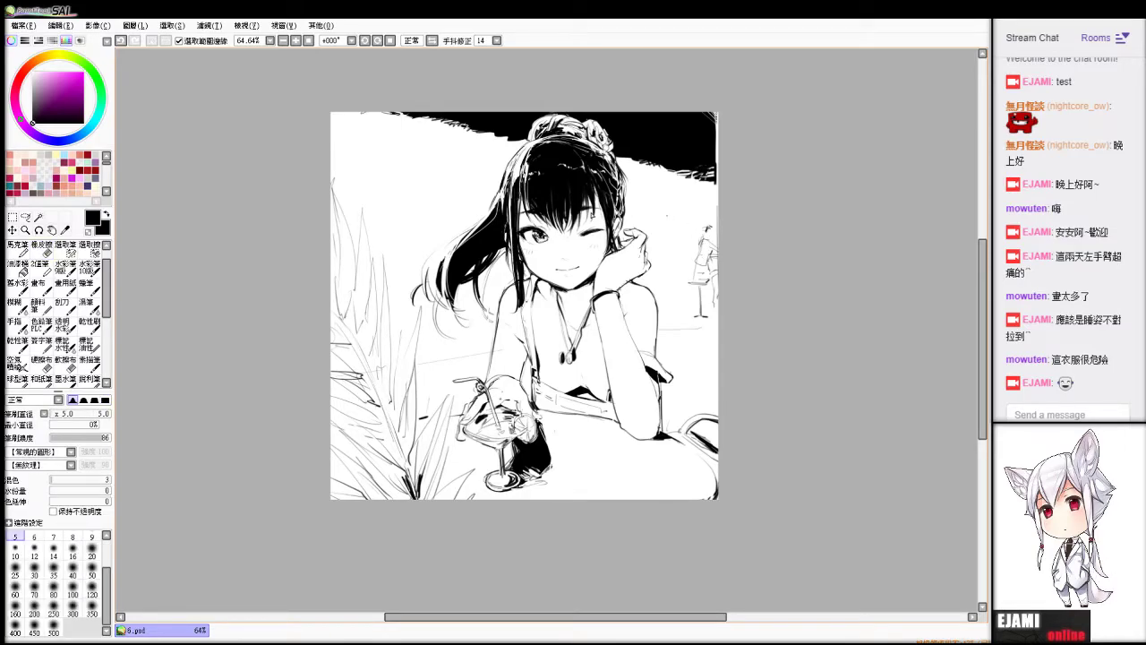
Set the eraser size to 7 and redraw the lines around the background figure's hip at close range.
{"action": "key", "text": "Down"}
{"action": "left_click", "coordinate": [57, 546]}
{"action": "left_click_drag", "start_coordinate": [62, 415], "coordinate": [54, 418]}
{"action": "mouse_move", "coordinate": [627, 451]}
{"action": "left_mouse_down"}
{"action": "mouse_move", "coordinate": [596, 459]}
{"action": "mouse_move", "coordinate": [597, 442]}
{"action": "mouse_move", "coordinate": [650, 444]}
{"action": "mouse_move", "coordinate": [644, 486]}
{"action": "mouse_move", "coordinate": [656, 448]}
{"action": "mouse_move", "coordinate": [648, 491]}
{"action": "left_mouse_up"}
{"action": "key", "text": "c"}
{"action": "mouse_move", "coordinate": [657, 450]}
{"action": "left_mouse_down"}
{"action": "mouse_move", "coordinate": [641, 498]}
{"action": "mouse_move", "coordinate": [642, 471]}
{"action": "mouse_move", "coordinate": [647, 494]}
{"action": "mouse_move", "coordinate": [667, 475]}
{"action": "mouse_move", "coordinate": [652, 439]}
{"action": "mouse_move", "coordinate": [700, 431]}
{"action": "mouse_move", "coordinate": [643, 493]}
{"action": "left_mouse_up"}
Rework the background figure's head with small dark brush strokes and eraser touch-ups.
{"action": "key", "text": "e"}
{"action": "key", "text": "b"}
{"action": "key", "text": "e"}
{"action": "key", "text": "b"}
{"action": "key", "text": "e"}
{"action": "mouse_move", "coordinate": [643, 212]}
{"action": "left_mouse_down"}
{"action": "mouse_move", "coordinate": [632, 226]}
{"action": "mouse_move", "coordinate": [654, 215]}
{"action": "mouse_move", "coordinate": [672, 221]}
{"action": "mouse_move", "coordinate": [643, 221]}
{"action": "mouse_move", "coordinate": [669, 224]}
{"action": "left_mouse_up"}
{"action": "key", "text": "b"}
{"action": "mouse_move", "coordinate": [670, 218]}
{"action": "left_mouse_down"}
{"action": "mouse_move", "coordinate": [670, 249]}
{"action": "mouse_move", "coordinate": [671, 204]}
{"action": "mouse_move", "coordinate": [684, 218]}
{"action": "mouse_move", "coordinate": [656, 199]}
{"action": "mouse_move", "coordinate": [668, 215]}
{"action": "left_mouse_up"}
{"action": "key", "text": "e"}
{"action": "key", "text": "b"}
{"action": "key", "text": "e"}
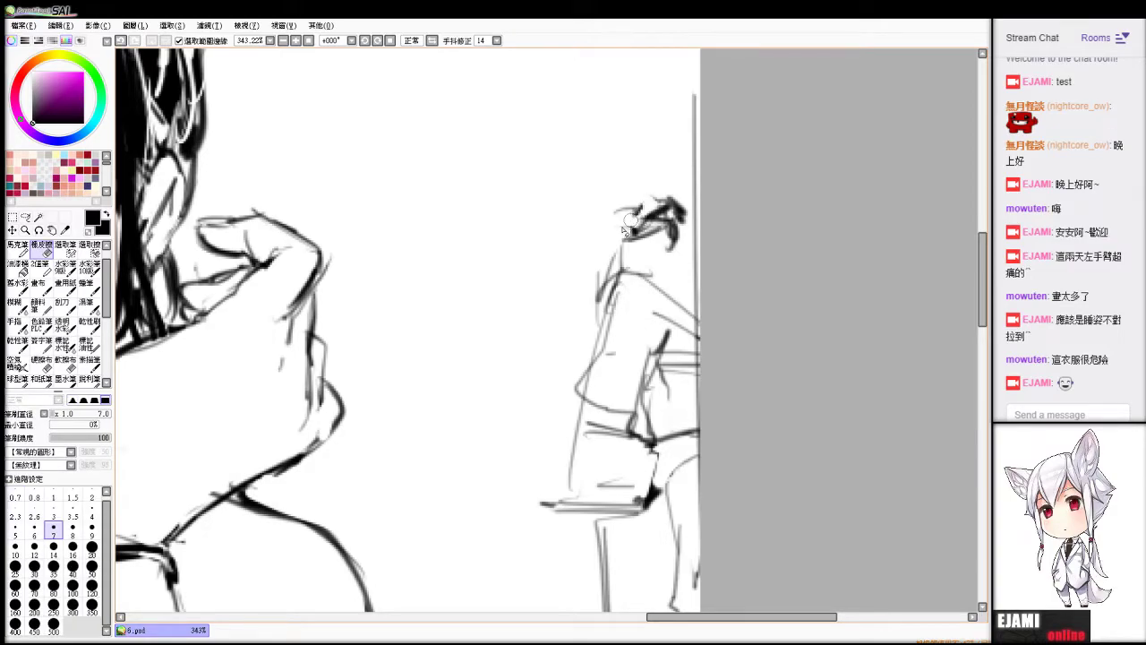
Draw long strands running down from the background figure's head past the shoulder and clean up their edges.
{"action": "key", "text": "b"}
{"action": "left_click_drag", "start_coordinate": [634, 213], "coordinate": [599, 309]}
{"action": "left_click_drag", "start_coordinate": [602, 245], "coordinate": [598, 335]}
{"action": "mouse_move", "coordinate": [616, 244]}
{"action": "left_mouse_down"}
{"action": "mouse_move", "coordinate": [617, 270]}
{"action": "mouse_move", "coordinate": [617, 226]}
{"action": "mouse_move", "coordinate": [611, 311]}
{"action": "mouse_move", "coordinate": [634, 233]}
{"action": "mouse_move", "coordinate": [613, 324]}
{"action": "left_mouse_up"}
{"action": "key", "text": "e"}
{"action": "key", "text": "b"}
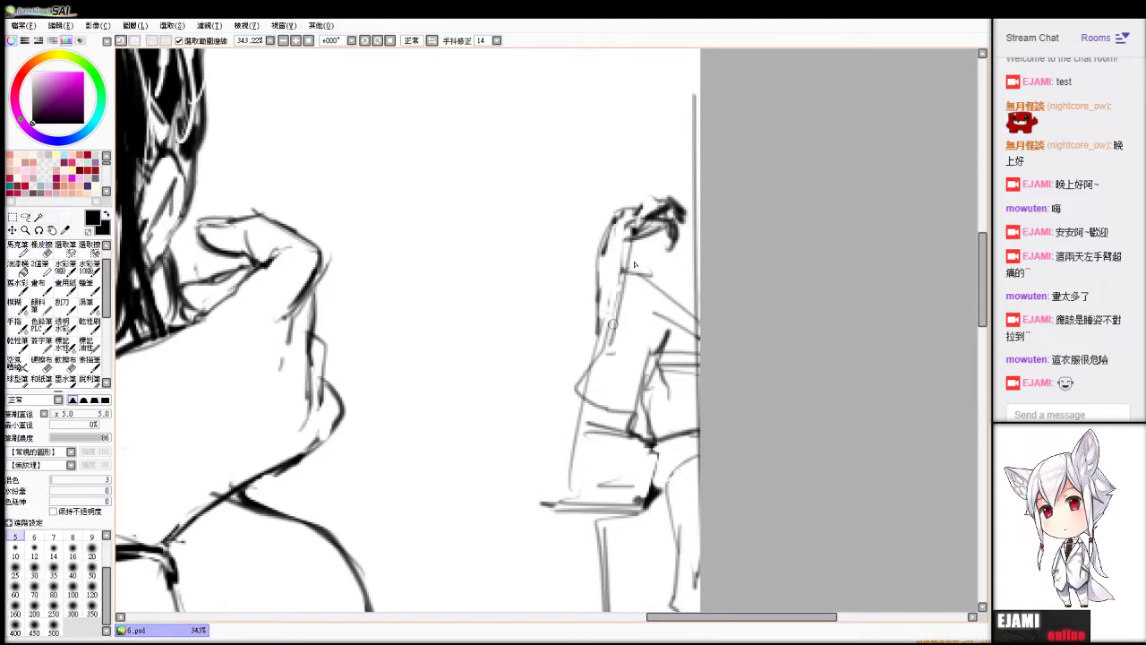
Draw the background figure's face and neck, and clean up the shoulder line with the eraser.
{"action": "key", "text": "ctrl+z"}
{"action": "mouse_move", "coordinate": [647, 235]}
{"action": "left_mouse_down"}
{"action": "mouse_move", "coordinate": [600, 356]}
{"action": "mouse_move", "coordinate": [668, 253]}
{"action": "mouse_move", "coordinate": [654, 279]}
{"action": "left_mouse_up"}
{"action": "key", "text": "e"}
{"action": "key", "text": "b"}
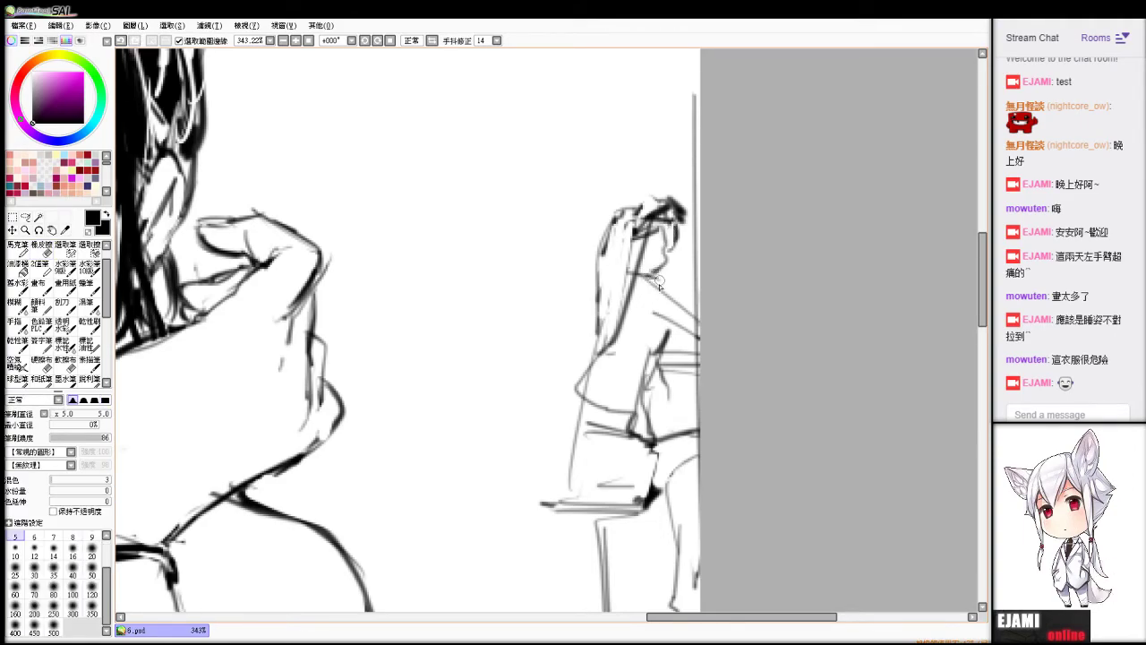
{"action": "key", "text": "e"}
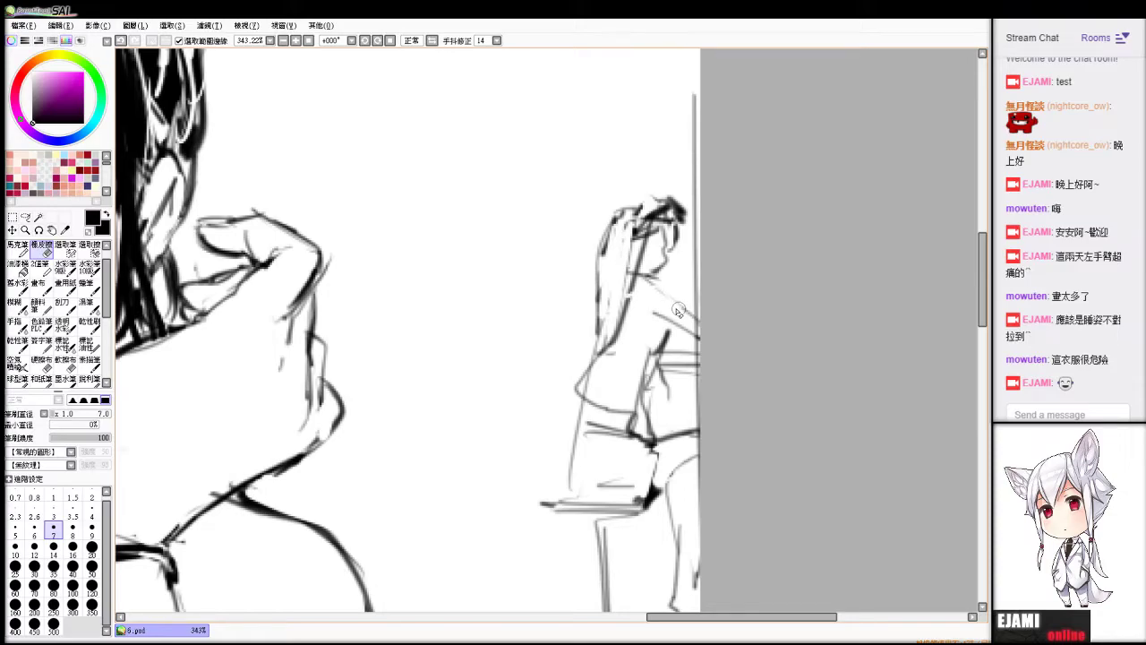
{"action": "mouse_move", "coordinate": [679, 309]}
{"action": "left_mouse_down"}
{"action": "mouse_move", "coordinate": [673, 283]}
{"action": "mouse_move", "coordinate": [638, 272]}
{"action": "mouse_move", "coordinate": [672, 294]}
{"action": "left_mouse_up"}
{"action": "key", "text": "b"}
{"action": "left_click_drag", "start_coordinate": [663, 260], "coordinate": [670, 287]}
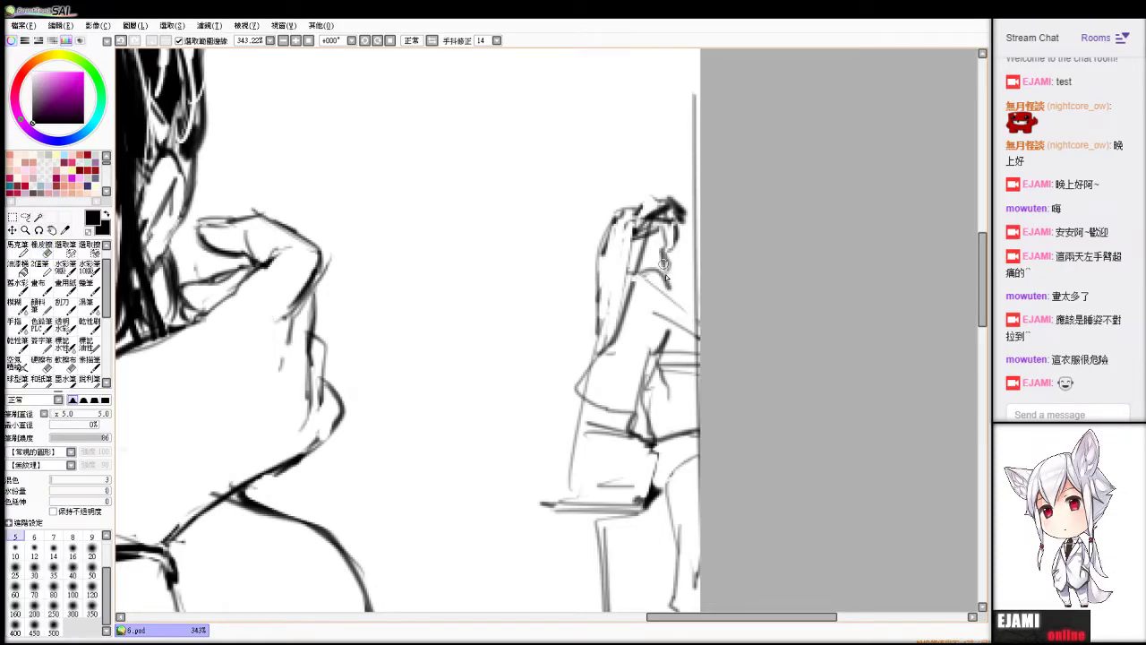
Erase the rough hair at the back of the background figure's head and redraw its long outer strand and collar line.
{"action": "key", "text": "e"}
{"action": "mouse_move", "coordinate": [647, 224]}
{"action": "left_mouse_down"}
{"action": "mouse_move", "coordinate": [630, 289]}
{"action": "mouse_move", "coordinate": [604, 279]}
{"action": "left_mouse_up"}
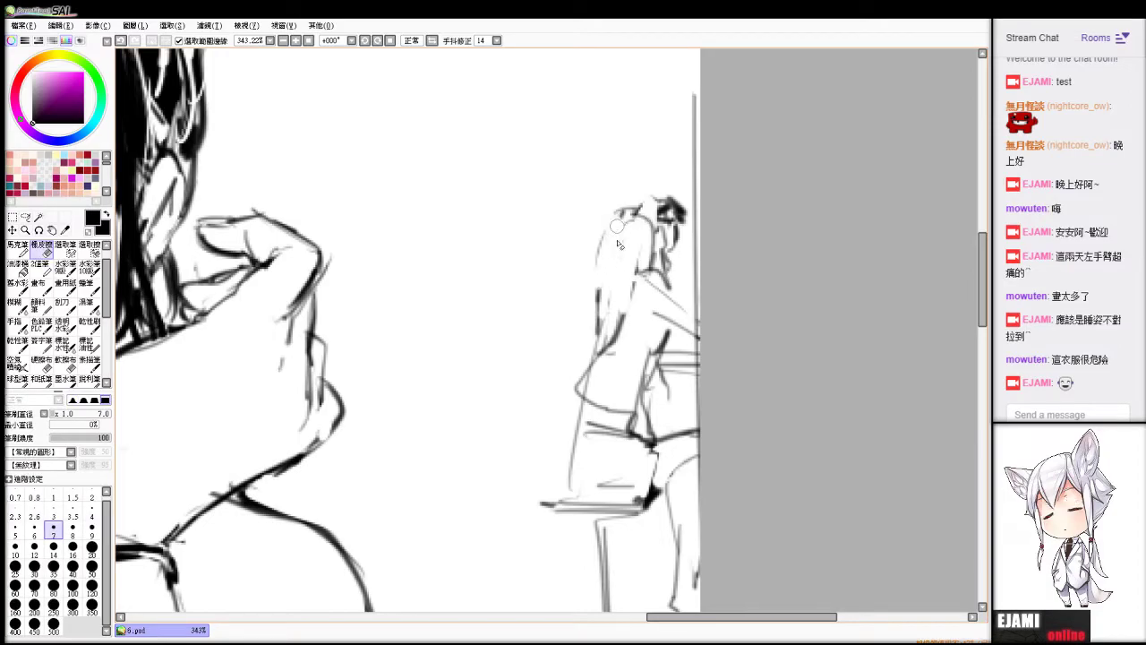
{"action": "key", "text": "b"}
{"action": "left_click_drag", "start_coordinate": [629, 215], "coordinate": [593, 361]}
{"action": "key", "text": "ctrl+z"}
{"action": "left_click_drag", "start_coordinate": [614, 219], "coordinate": [585, 381]}
{"action": "key", "text": "e"}
{"action": "key", "text": "b"}
{"action": "mouse_move", "coordinate": [649, 279]}
{"action": "left_mouse_down"}
{"action": "mouse_move", "coordinate": [669, 305]}
{"action": "mouse_move", "coordinate": [655, 278]}
{"action": "left_mouse_up"}
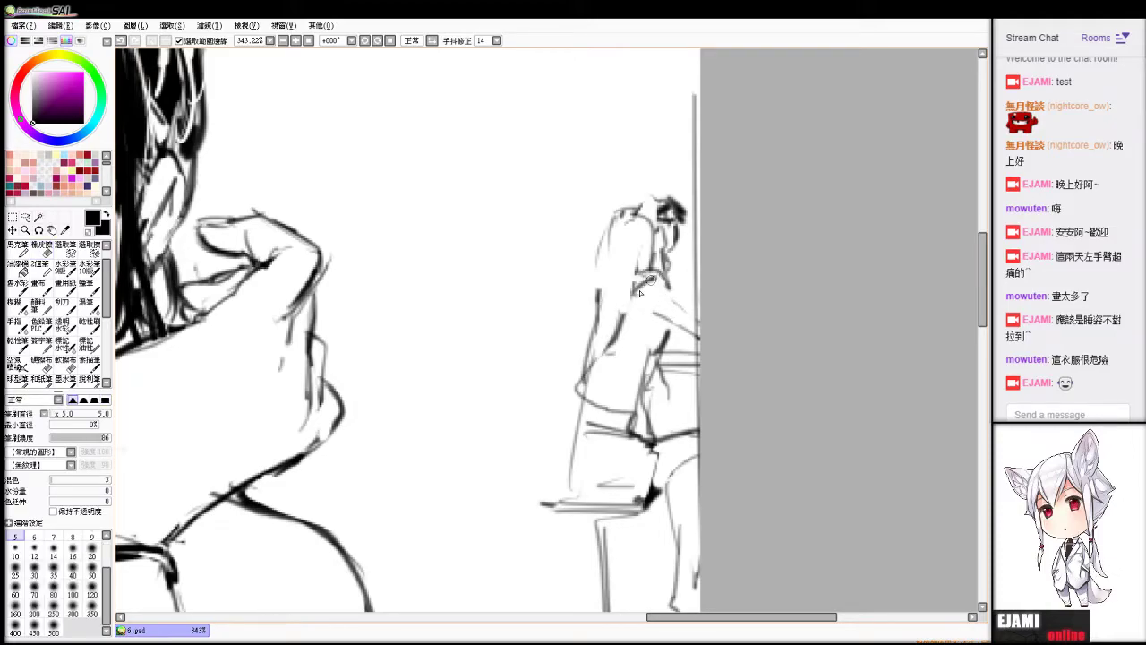
Replace the dark scribbles on top of the background figure's head with a smooth, rounded hair outline.
{"action": "key", "text": "e"}
{"action": "mouse_move", "coordinate": [663, 226]}
{"action": "left_mouse_down"}
{"action": "mouse_move", "coordinate": [660, 199]}
{"action": "mouse_move", "coordinate": [676, 229]}
{"action": "mouse_move", "coordinate": [620, 217]}
{"action": "mouse_move", "coordinate": [612, 233]}
{"action": "mouse_move", "coordinate": [634, 215]}
{"action": "mouse_move", "coordinate": [598, 269]}
{"action": "left_mouse_up"}
{"action": "key", "text": "ctrl+z"}
{"action": "key", "text": "ctrl+z"}
{"action": "key", "text": "ctrl+z"}
{"action": "key", "text": "e"}
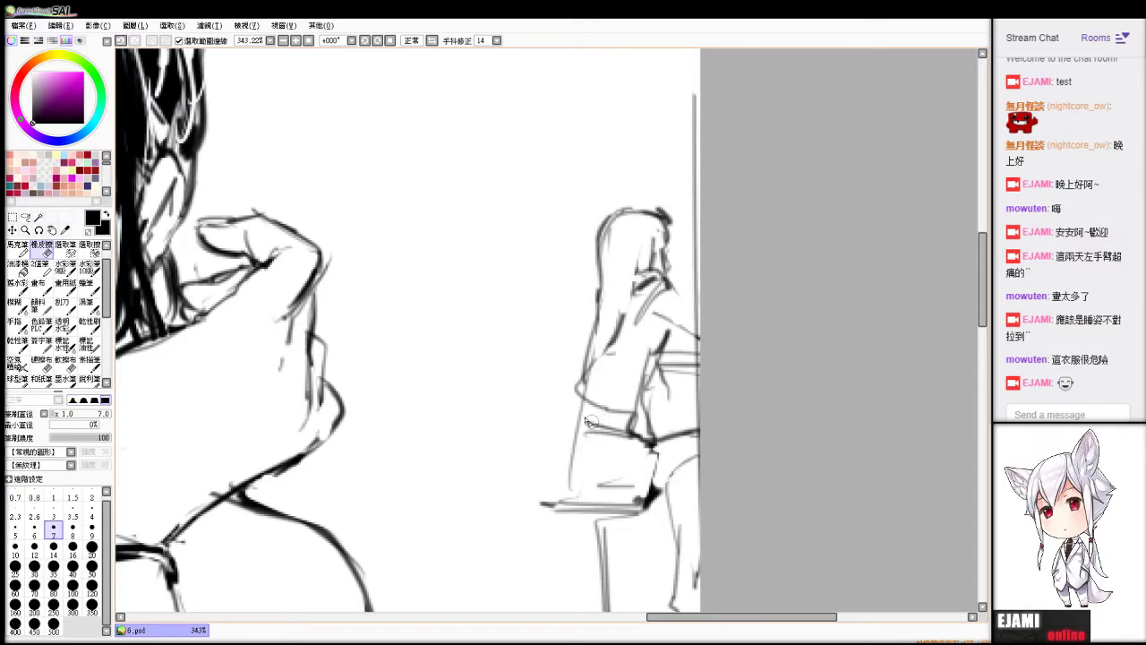
Erase the waist and seat lines of the background figure and redraw its back and hip contour down to the stool.
{"action": "mouse_move", "coordinate": [593, 351]}
{"action": "left_mouse_down"}
{"action": "mouse_move", "coordinate": [576, 378]}
{"action": "mouse_move", "coordinate": [566, 456]}
{"action": "mouse_move", "coordinate": [592, 497]}
{"action": "left_mouse_up"}
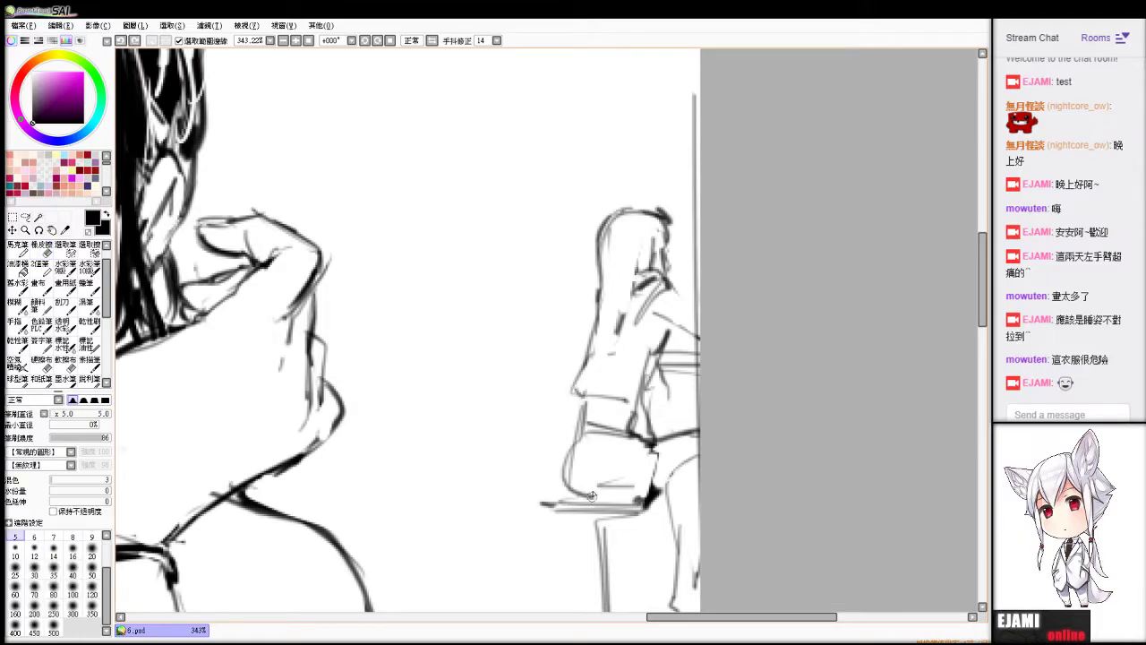
{"action": "key", "text": "e"}
{"action": "mouse_move", "coordinate": [632, 486]}
{"action": "left_mouse_down"}
{"action": "mouse_move", "coordinate": [588, 426]}
{"action": "mouse_move", "coordinate": [568, 496]}
{"action": "mouse_move", "coordinate": [578, 493]}
{"action": "left_mouse_up"}
{"action": "key", "text": "b"}
{"action": "key", "text": "e"}
{"action": "left_click_drag", "start_coordinate": [582, 394], "coordinate": [605, 395]}
{"action": "key", "text": "b"}
{"action": "left_click_drag", "start_coordinate": [599, 279], "coordinate": [582, 386]}
{"action": "left_click_drag", "start_coordinate": [583, 381], "coordinate": [592, 402]}
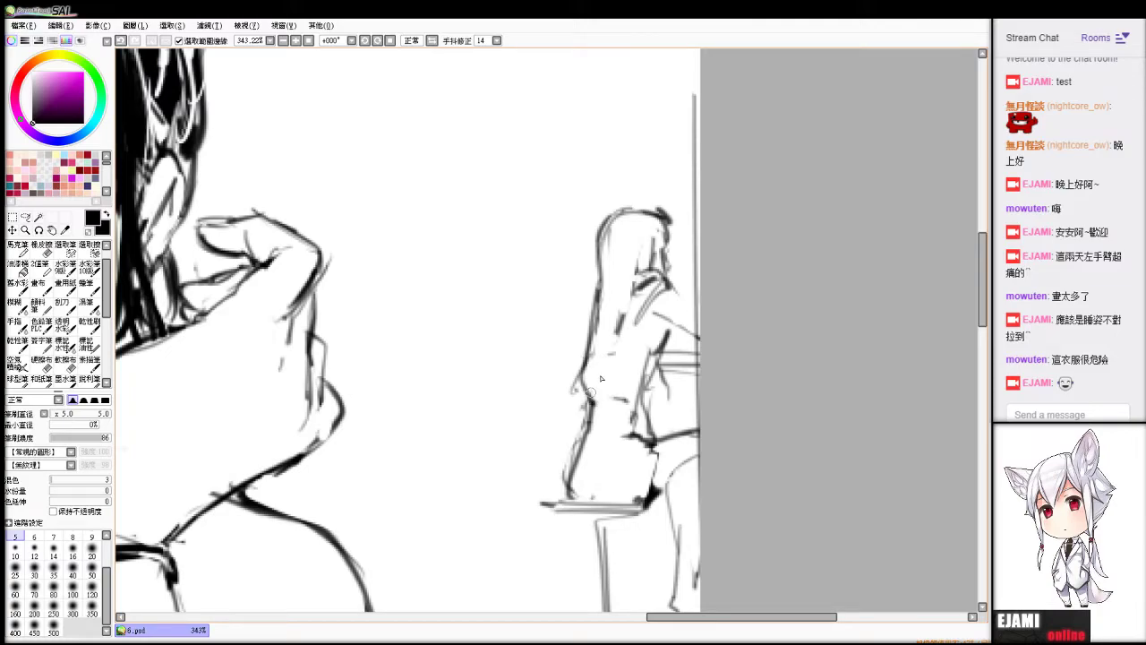
Add long hair strands down the background figure's back and beside the face, and touch up the hair above the forehead.
{"action": "left_click_drag", "start_coordinate": [595, 314], "coordinate": [580, 362]}
{"action": "left_click_drag", "start_coordinate": [609, 309], "coordinate": [607, 372]}
{"action": "left_click_drag", "start_coordinate": [645, 310], "coordinate": [629, 369]}
{"action": "mouse_move", "coordinate": [652, 233]}
{"action": "left_mouse_down"}
{"action": "mouse_move", "coordinate": [644, 309]}
{"action": "mouse_move", "coordinate": [648, 289]}
{"action": "left_mouse_up"}
{"action": "key", "text": "e"}
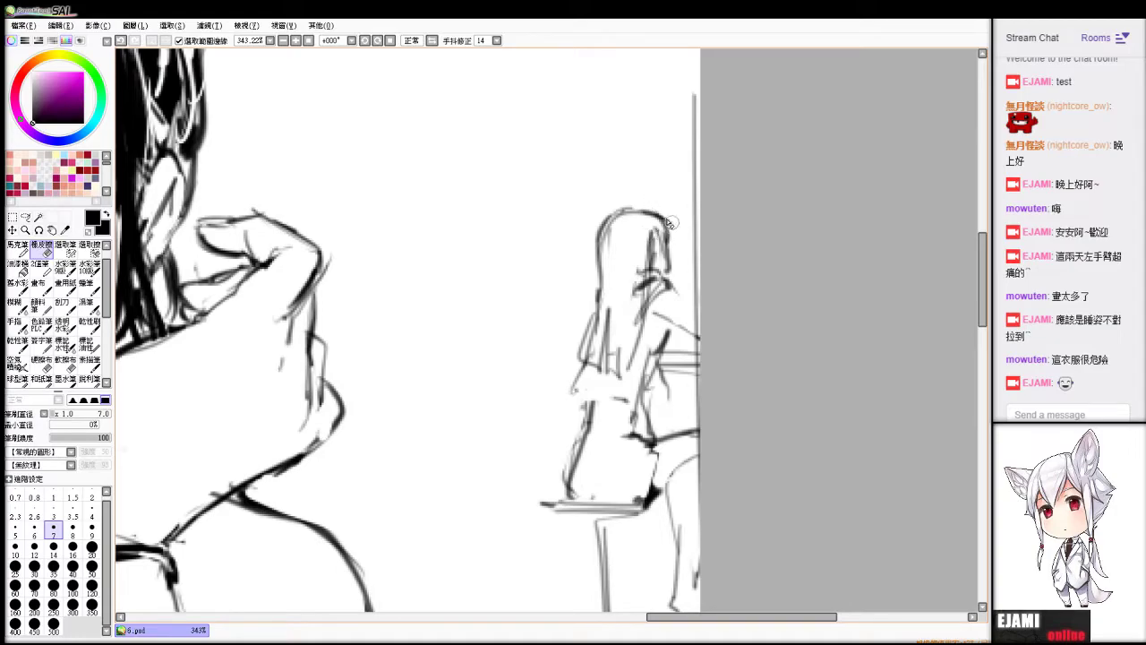
{"action": "key", "text": "n"}
{"action": "left_click_drag", "start_coordinate": [649, 205], "coordinate": [666, 220]}
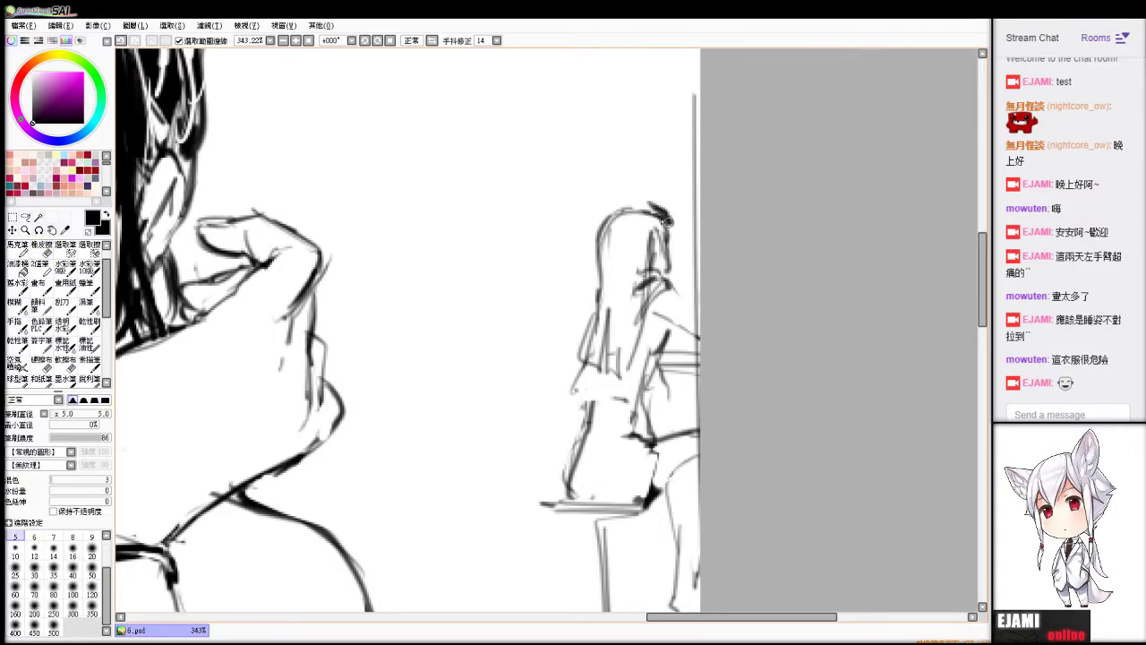
Rework the background figure's legs beside the stool with short brush strokes and eraser touch-ups.
{"action": "scroll", "coordinate": [667, 219], "scroll_direction": "down", "scroll_amount": 5}
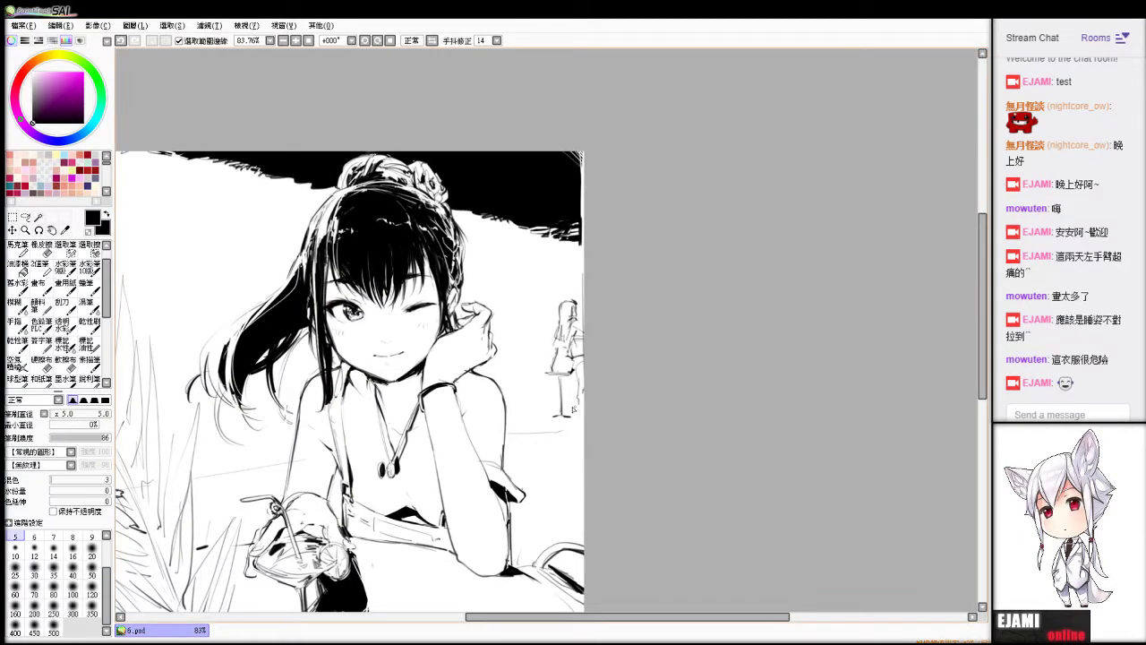
{"action": "left_click_drag", "start_coordinate": [572, 409], "coordinate": [568, 377]}
{"action": "key", "text": "ctrl+z"}
{"action": "left_click_drag", "start_coordinate": [581, 363], "coordinate": [579, 386]}
{"action": "key", "text": "ctrl+z"}
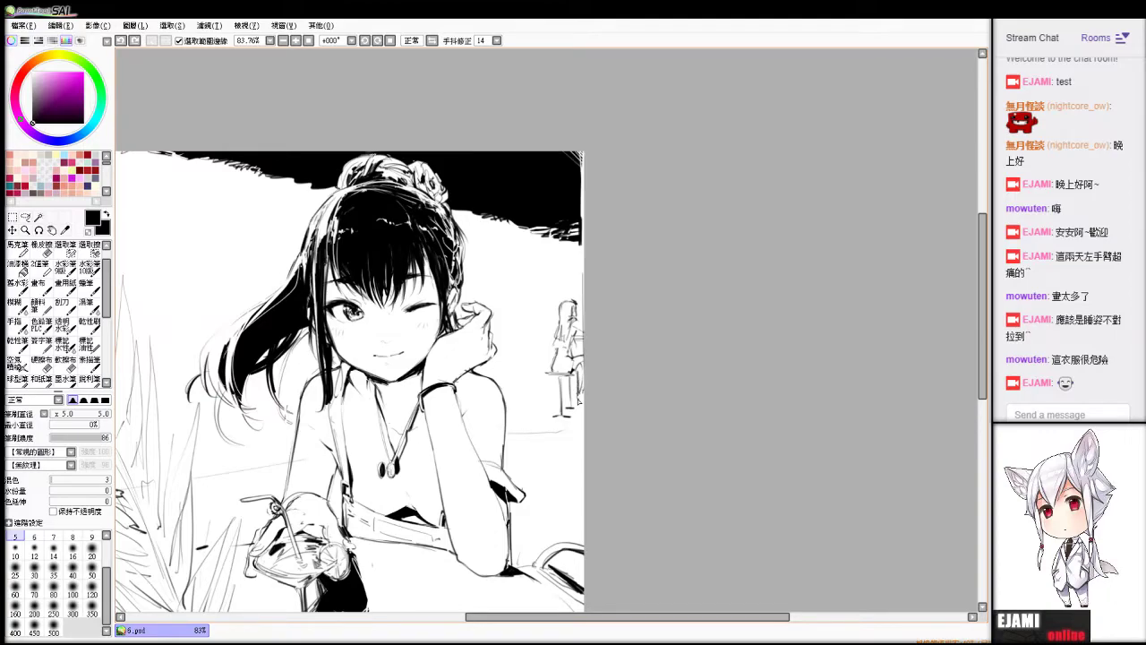
{"action": "key", "text": "e"}
{"action": "key", "text": "e"}
{"action": "key", "text": "e"}
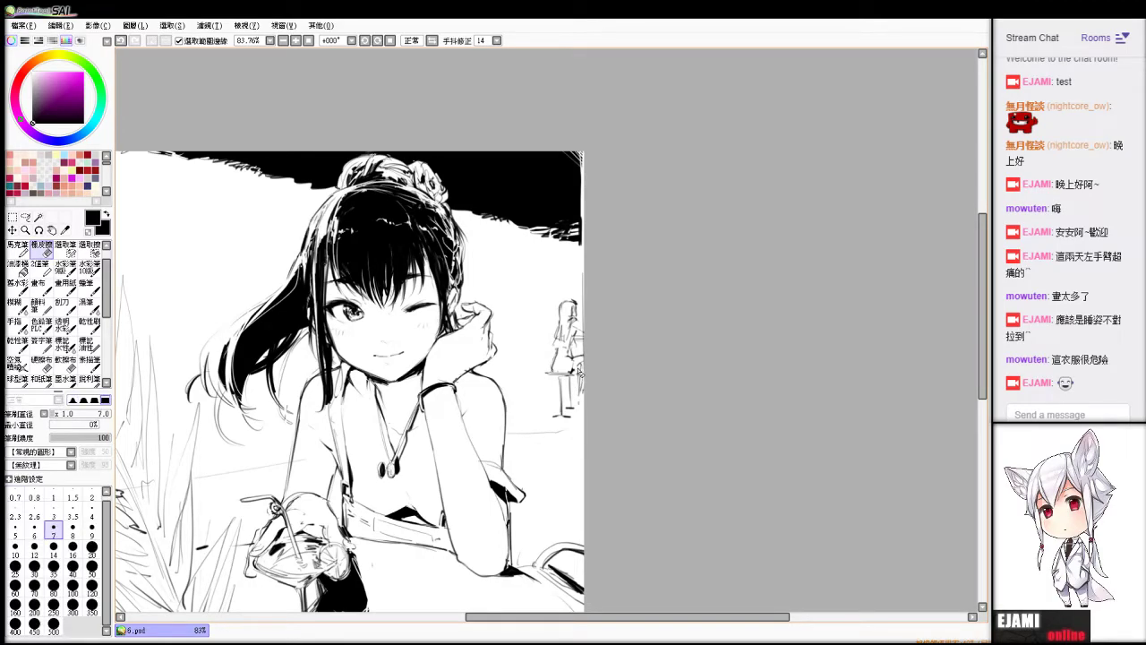
{"action": "key", "text": "b"}
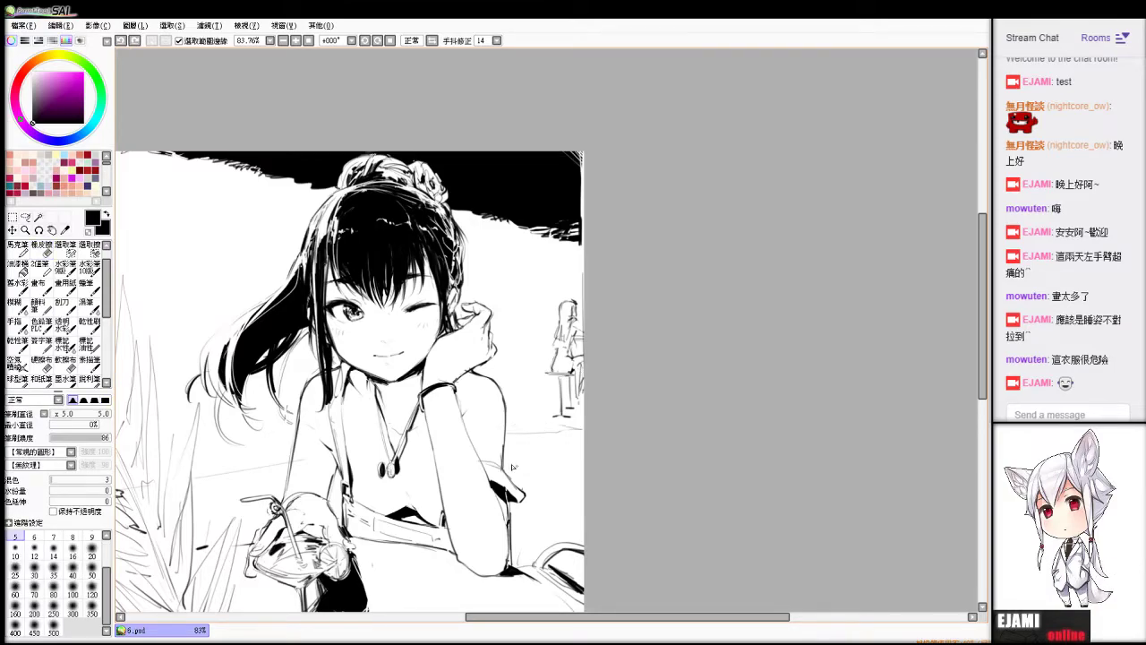
Sketch light horizontal ground marks between the foreground girl's elbow and the canvas edge below the background figure.
{"action": "left_click_drag", "start_coordinate": [513, 467], "coordinate": [559, 476]}
{"action": "left_click_drag", "start_coordinate": [531, 515], "coordinate": [578, 508]}
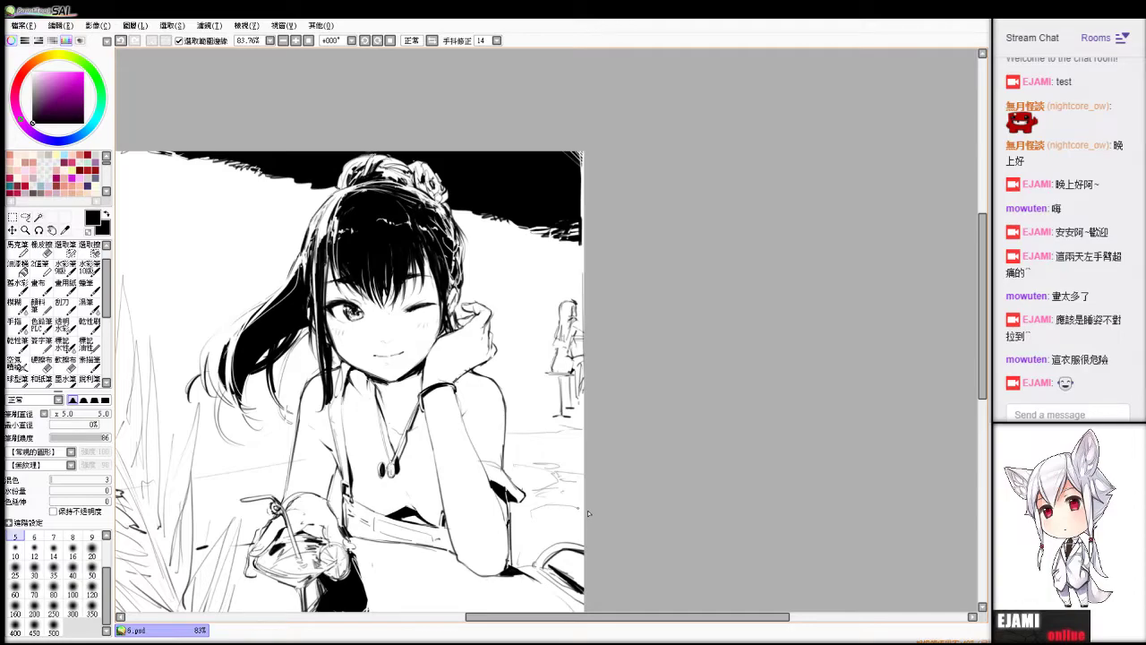
{"action": "left_click_drag", "start_coordinate": [525, 539], "coordinate": [569, 534]}
{"action": "scroll", "coordinate": [568, 535], "scroll_direction": "up", "scroll_amount": 5}
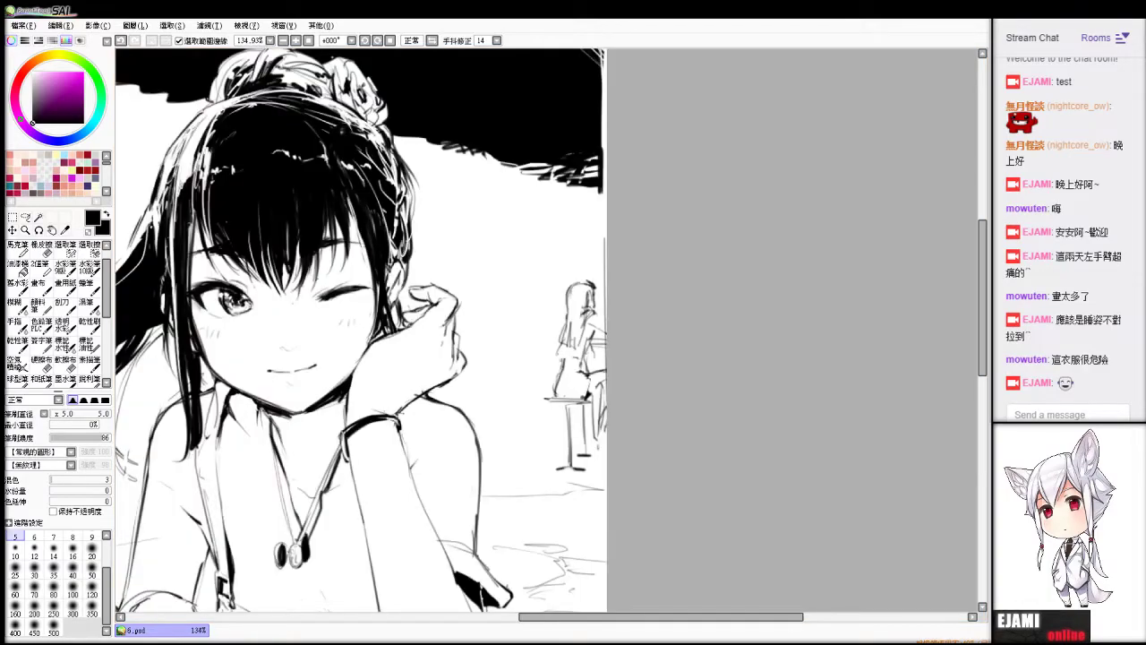
Rework the faint background line between the palm leaves and the cocktail straw with eraser and brush.
{"action": "key", "text": "ctrl+minus"}
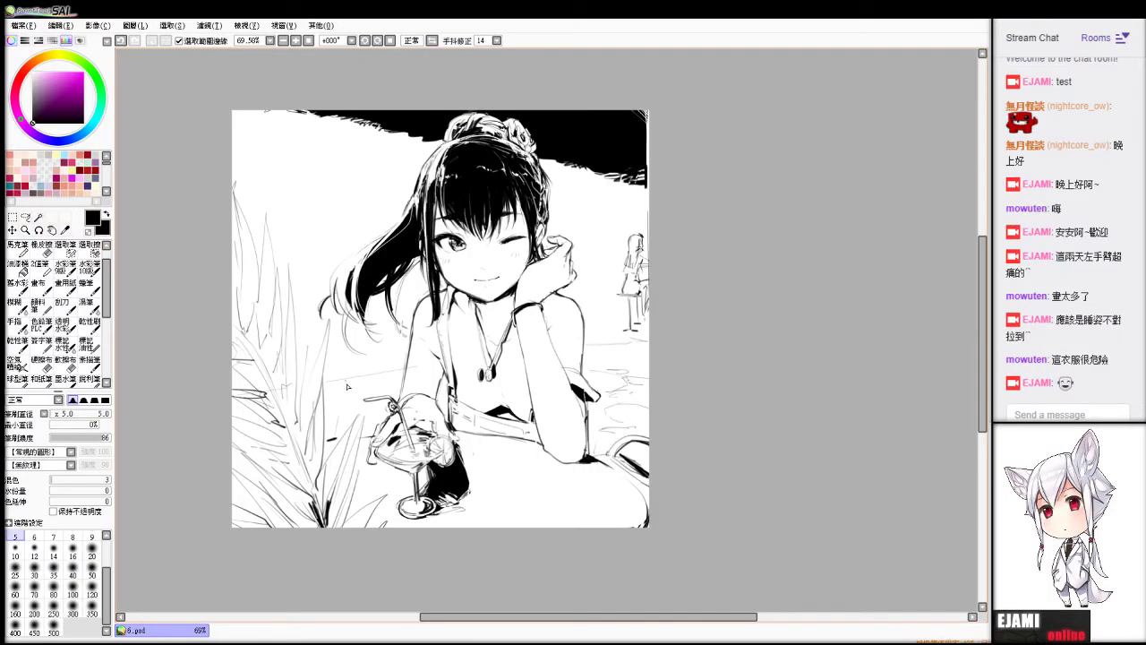
{"action": "key", "text": "e"}
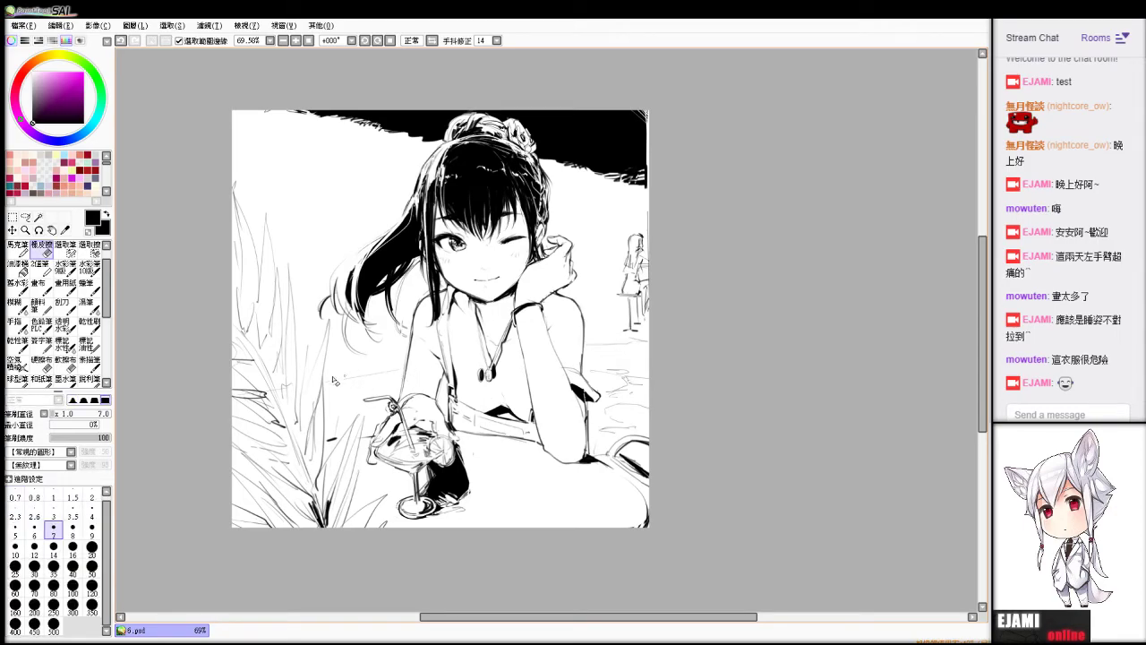
{"action": "key", "text": "b"}
{"action": "left_click_drag", "start_coordinate": [331, 388], "coordinate": [362, 385]}
{"action": "key", "text": "ctrl+z"}
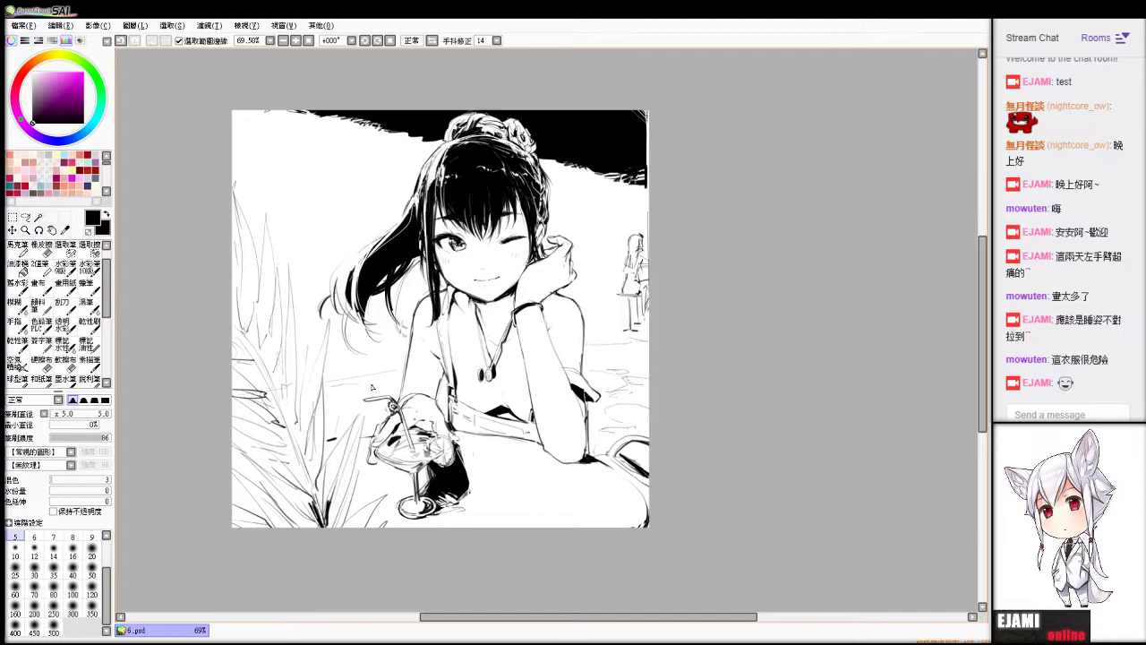
{"action": "left_click_drag", "start_coordinate": [329, 398], "coordinate": [354, 404]}
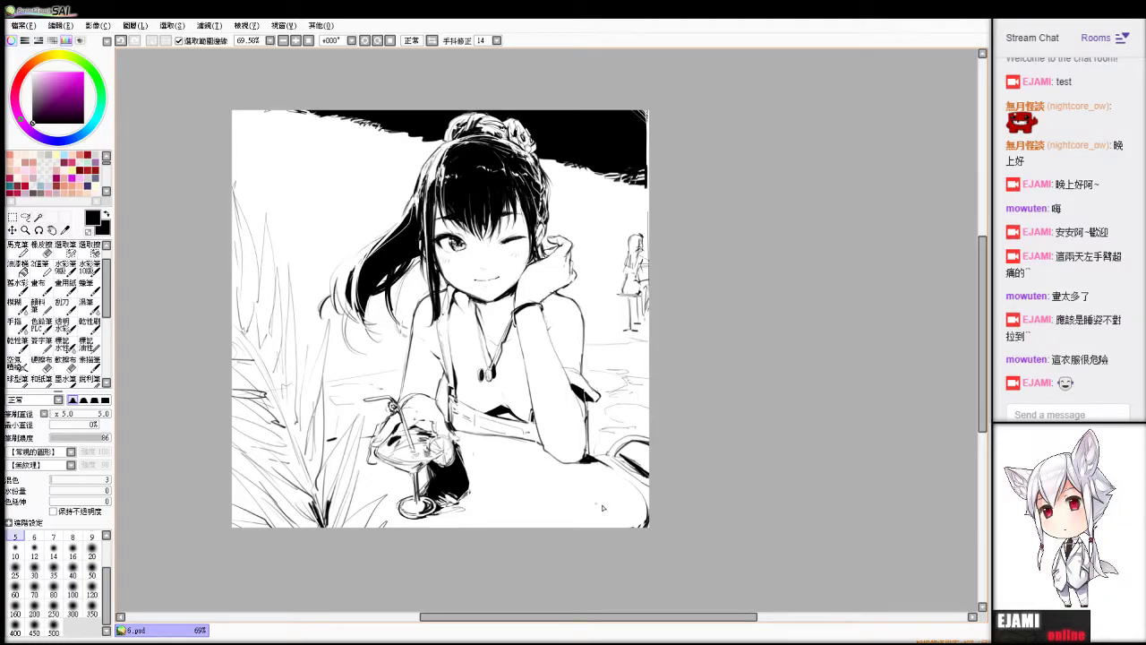
{"action": "key", "text": "ctrl+z"}
{"action": "left_click_drag", "start_coordinate": [530, 482], "coordinate": [553, 482]}
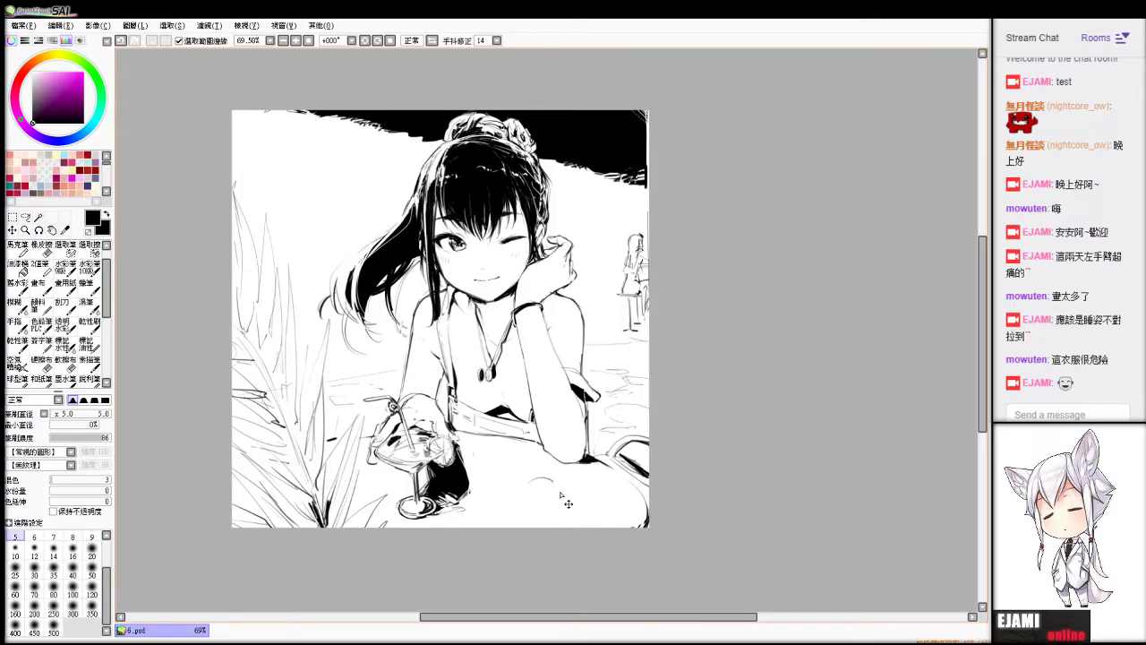
{"action": "key", "text": "ctrl+z"}
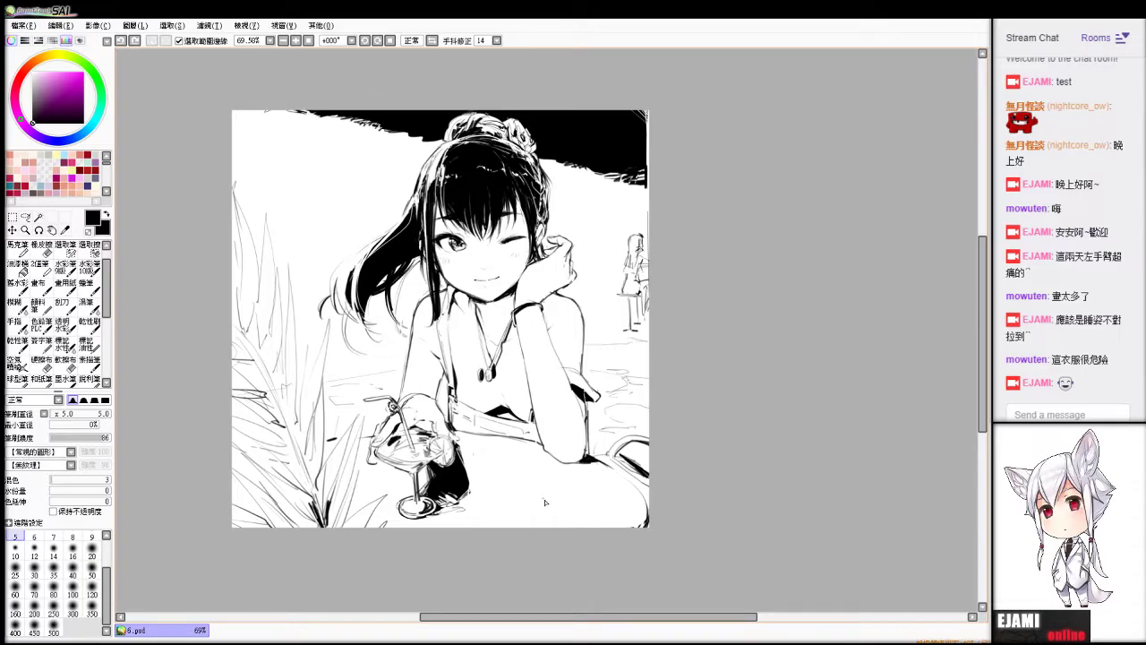
{"action": "mouse_move", "coordinate": [531, 526]}
{"action": "left_mouse_down"}
{"action": "mouse_move", "coordinate": [548, 496]}
{"action": "mouse_move", "coordinate": [566, 494]}
{"action": "mouse_move", "coordinate": [526, 505]}
{"action": "mouse_move", "coordinate": [564, 528]}
{"action": "mouse_move", "coordinate": [577, 512]}
{"action": "mouse_move", "coordinate": [568, 532]}
{"action": "left_mouse_up"}
{"action": "key", "text": "ctrl+z"}
{"action": "key", "text": "ctrl+z"}
{"action": "key", "text": "ctrl+z"}
Sketch the outline of a small rectangular banknote lying on the table near the canvas's bottom edge.
{"action": "mouse_move", "coordinate": [568, 527]}
{"action": "left_mouse_down"}
{"action": "mouse_move", "coordinate": [575, 502]}
{"action": "mouse_move", "coordinate": [567, 518]}
{"action": "left_mouse_up"}
{"action": "key", "text": "ctrl+z"}
{"action": "scroll", "coordinate": [599, 496], "scroll_direction": "down", "scroll_amount": 1}
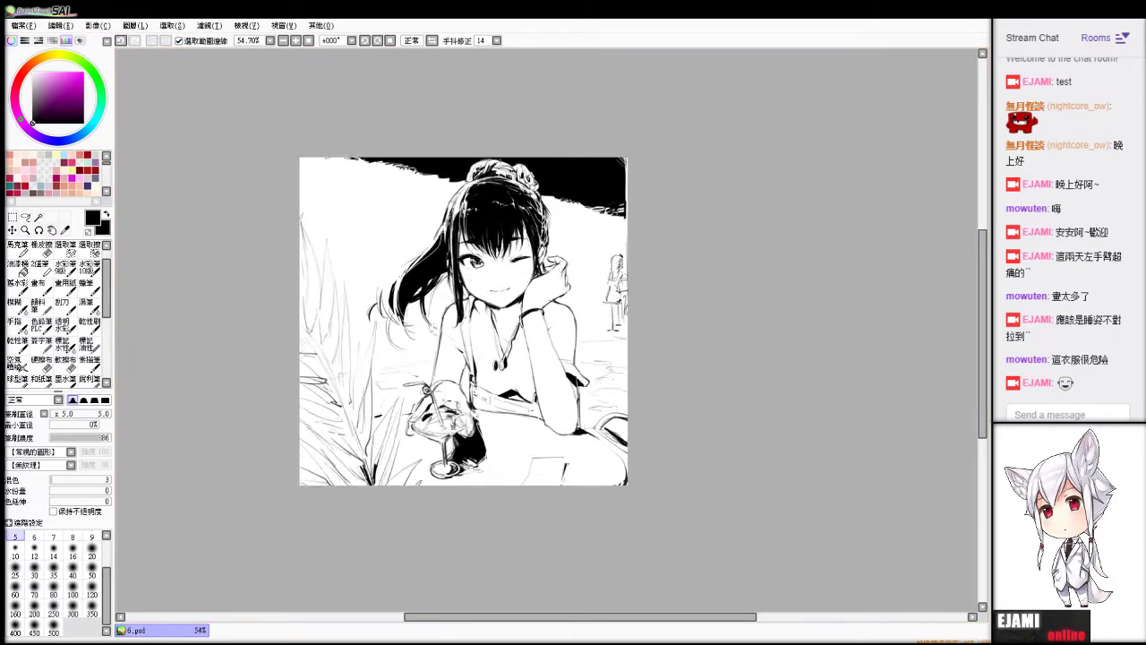
{"action": "scroll", "coordinate": [599, 495], "scroll_direction": "up", "scroll_amount": 2}
{"action": "scroll", "coordinate": [545, 348], "scroll_direction": "up", "scroll_amount": 1}
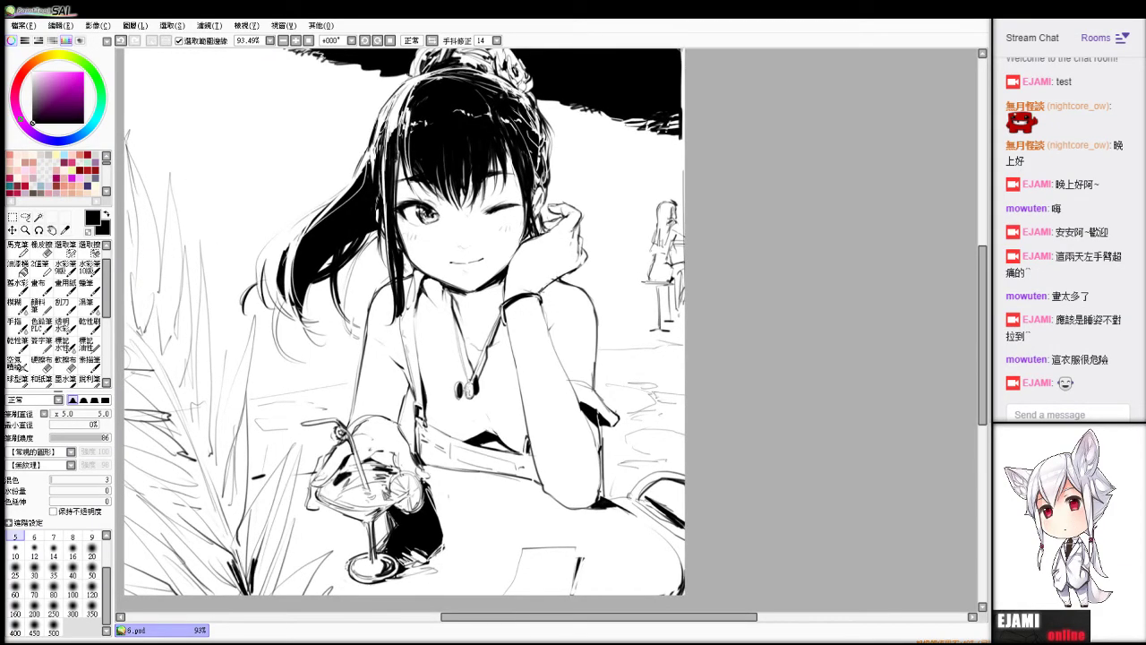
{"action": "scroll", "coordinate": [566, 486], "scroll_direction": "up", "scroll_amount": 4}
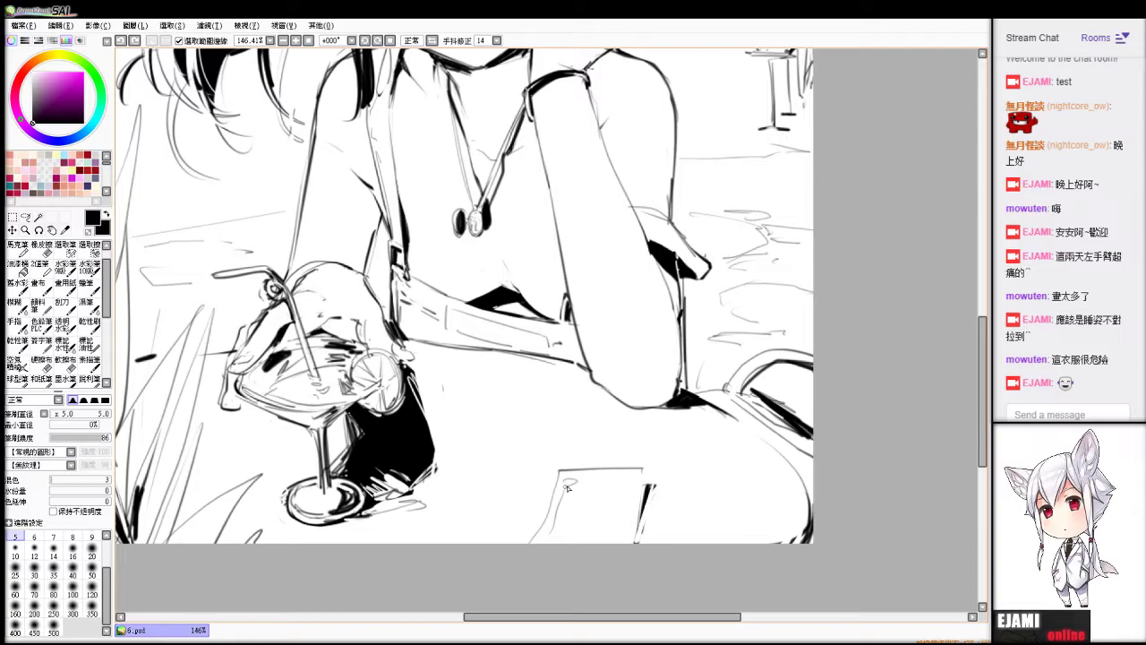
Draw an inner border line inside the banknote's outline along its top and side edges.
{"action": "mouse_move", "coordinate": [574, 481]}
{"action": "left_mouse_down"}
{"action": "mouse_move", "coordinate": [628, 483]}
{"action": "mouse_move", "coordinate": [625, 543]}
{"action": "left_mouse_up"}
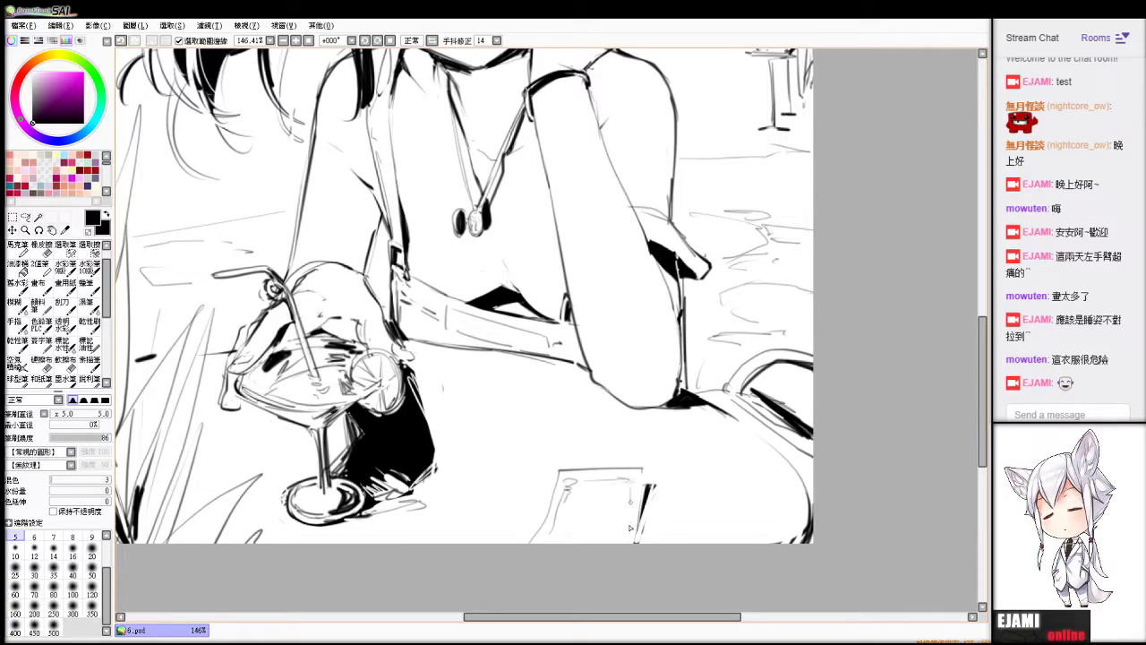
{"action": "left_click_drag", "start_coordinate": [636, 484], "coordinate": [625, 543]}
{"action": "key", "text": "e"}
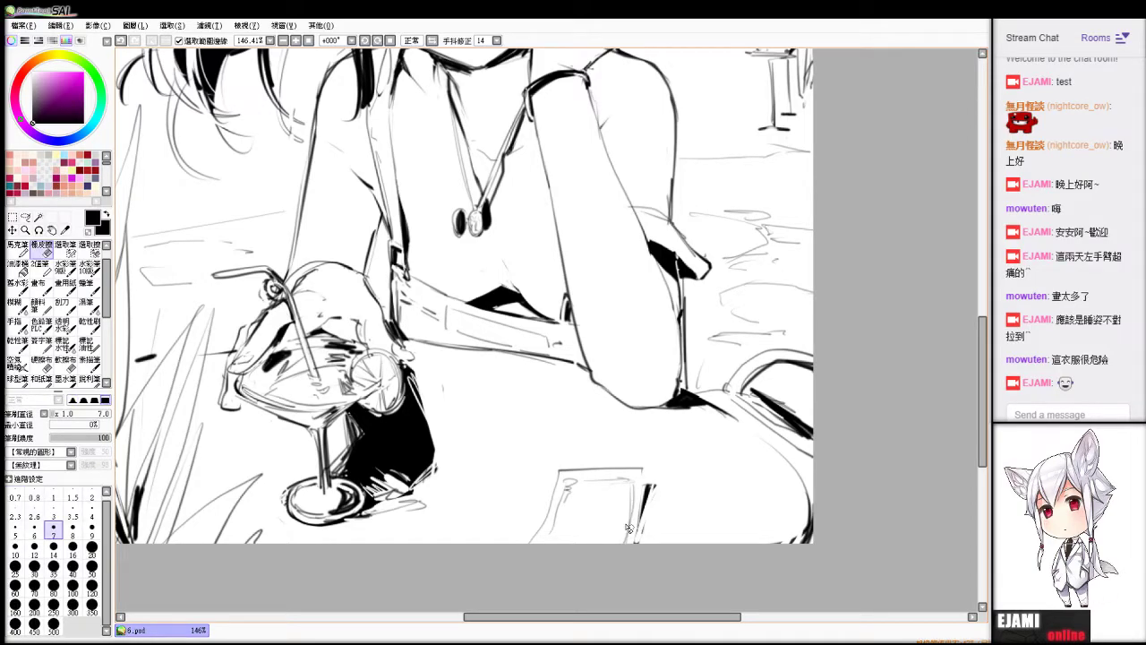
{"action": "key", "text": "b"}
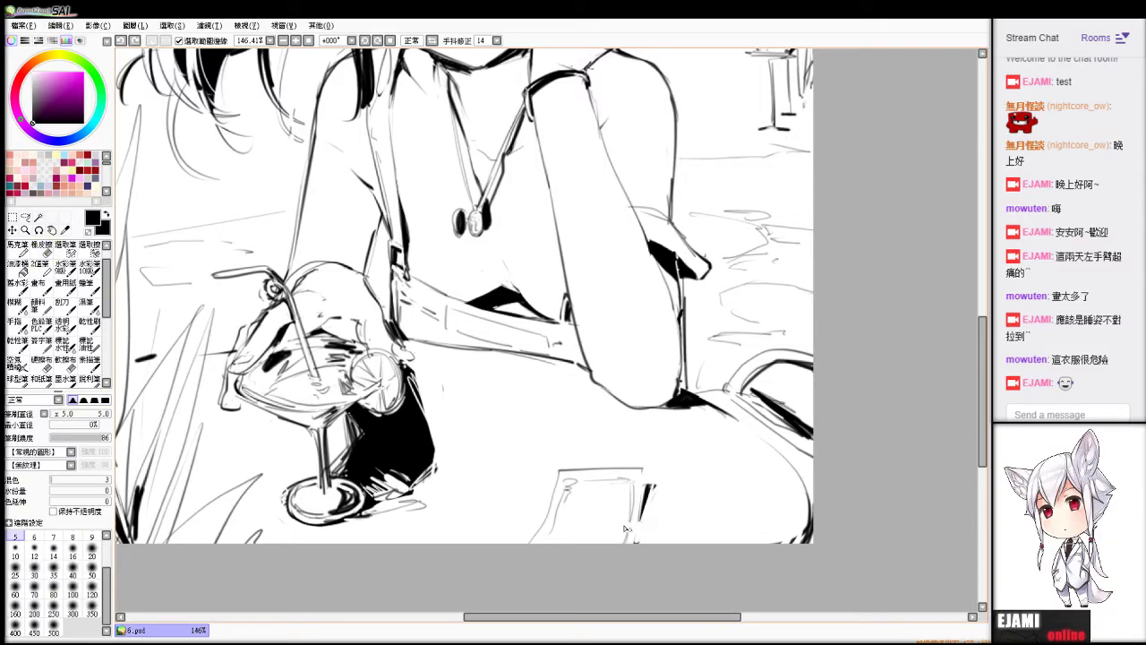
Draw small oval coins over the banknote's right edge and one more coin beside it, cleaning up the overlapping lines.
{"action": "mouse_move", "coordinate": [626, 526]}
{"action": "left_mouse_down"}
{"action": "mouse_move", "coordinate": [647, 523]}
{"action": "mouse_move", "coordinate": [620, 525]}
{"action": "left_mouse_up"}
{"action": "mouse_move", "coordinate": [631, 515]}
{"action": "left_mouse_down"}
{"action": "mouse_move", "coordinate": [646, 515]}
{"action": "mouse_move", "coordinate": [633, 520]}
{"action": "left_mouse_up"}
{"action": "key", "text": "e"}
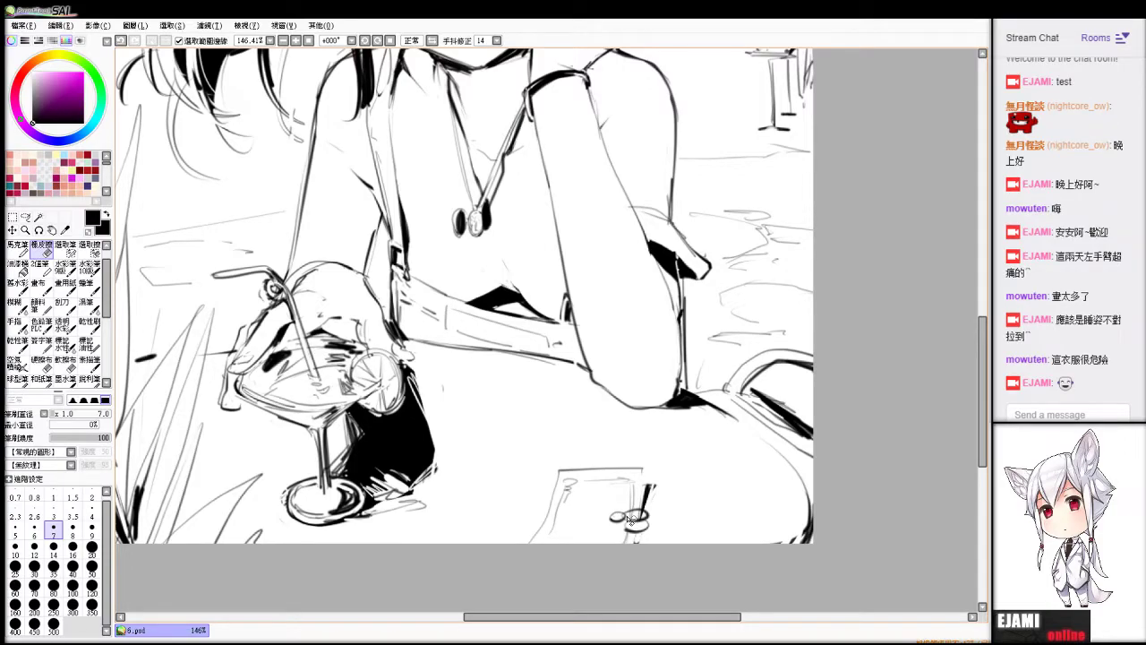
{"action": "key", "text": "b"}
{"action": "left_click_drag", "start_coordinate": [631, 518], "coordinate": [674, 527]}
{"action": "key", "text": "e"}
{"action": "key", "text": "b"}
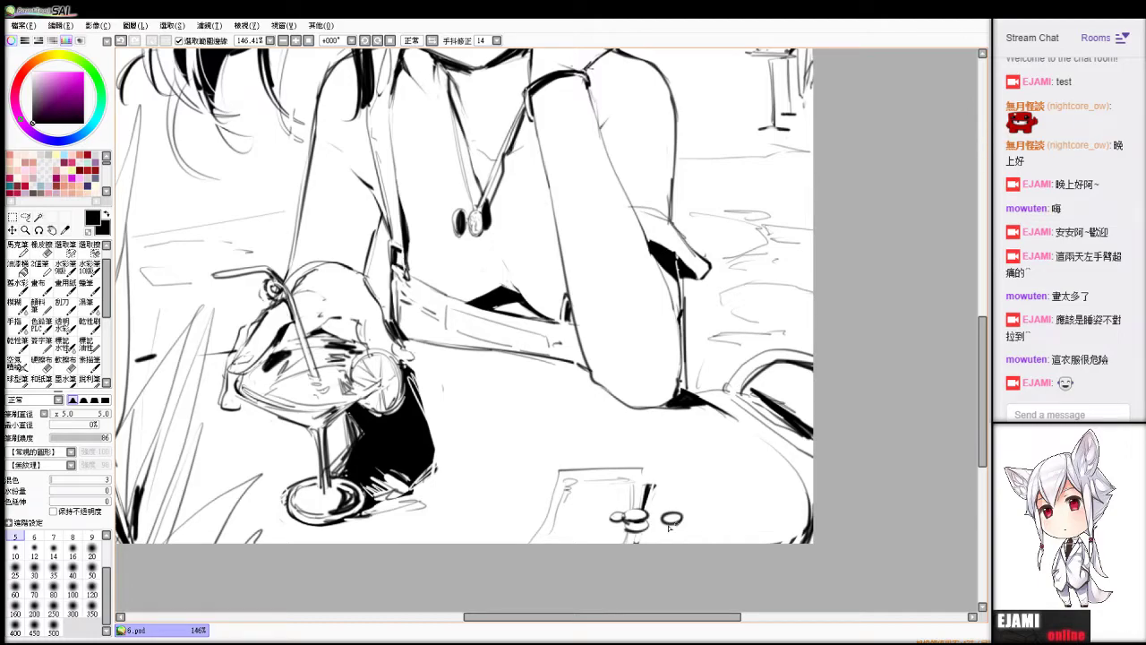
Darken the banknote's top and right edges, trim its corner with the eraser and add small marks inside it.
{"action": "scroll", "coordinate": [670, 528], "scroll_direction": "down", "scroll_amount": 12}
{"action": "scroll", "coordinate": [670, 527], "scroll_direction": "up", "scroll_amount": 5}
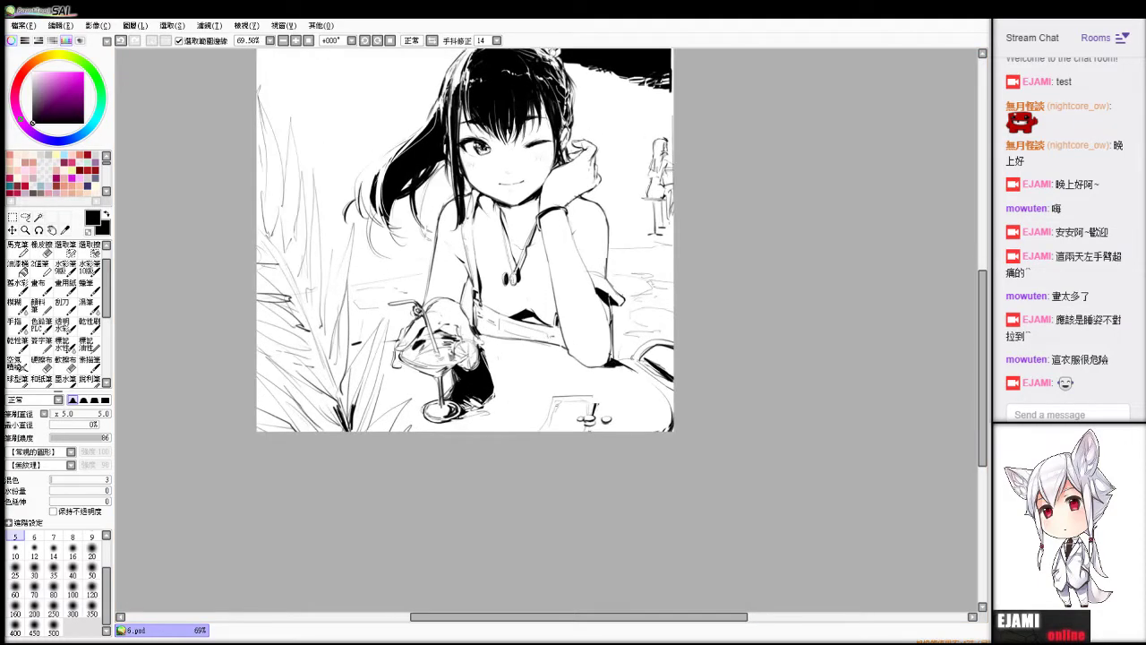
{"action": "mouse_move", "coordinate": [556, 450]}
{"action": "left_mouse_down"}
{"action": "mouse_move", "coordinate": [571, 435]}
{"action": "mouse_move", "coordinate": [564, 400]}
{"action": "left_mouse_up"}
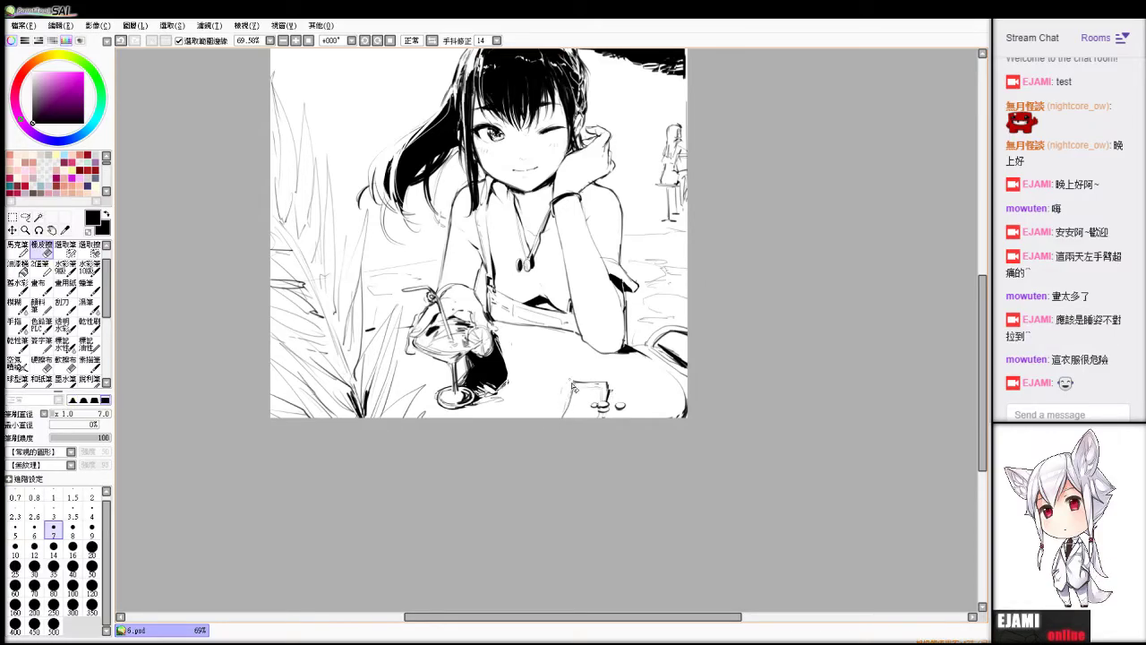
{"action": "scroll", "coordinate": [546, 330], "scroll_direction": "up", "scroll_amount": 2}
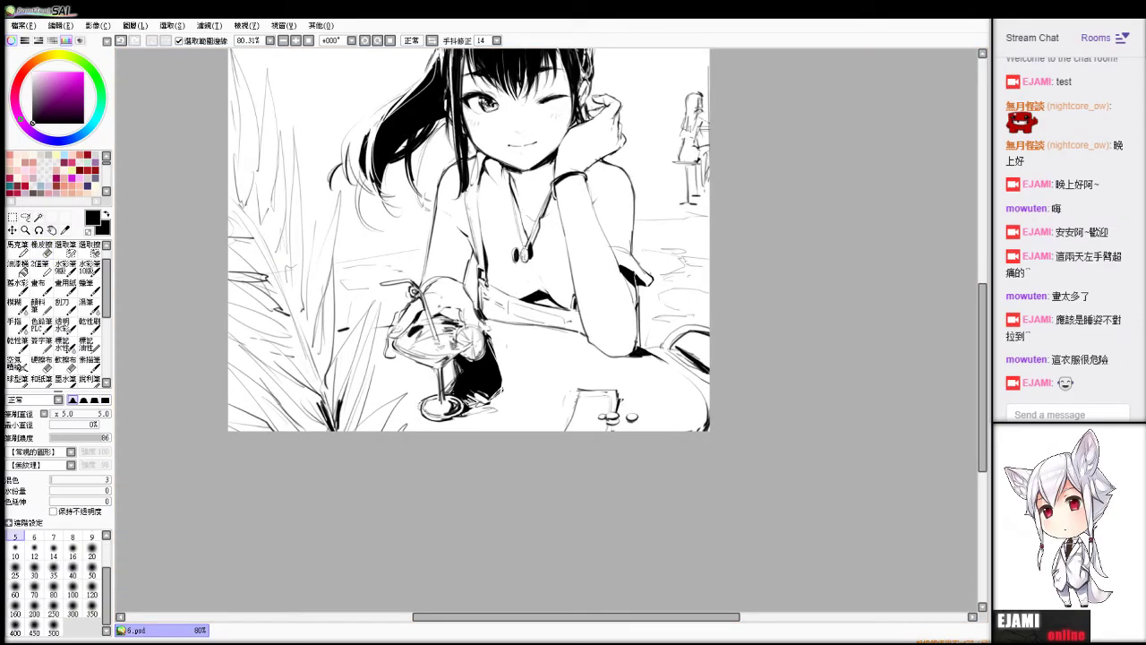
{"action": "scroll", "coordinate": [533, 381], "scroll_direction": "up", "scroll_amount": 4}
{"action": "key", "text": "e"}
{"action": "mouse_move", "coordinate": [612, 404]}
{"action": "left_mouse_down"}
{"action": "mouse_move", "coordinate": [610, 439]}
{"action": "mouse_move", "coordinate": [616, 399]}
{"action": "left_mouse_up"}
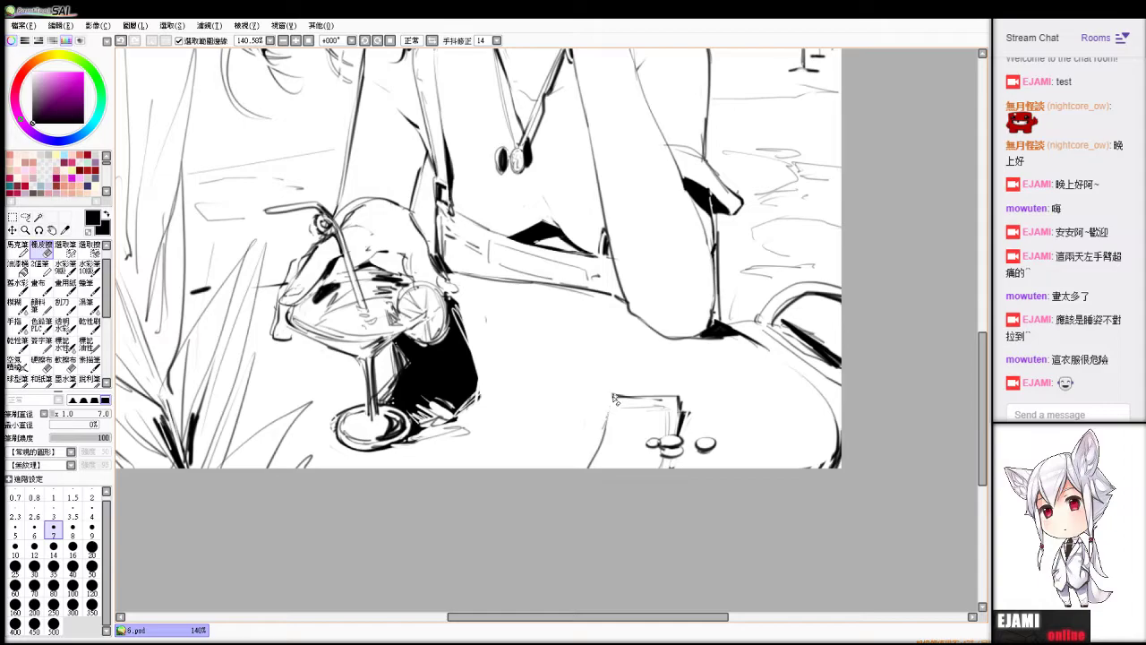
{"action": "key", "text": "b"}
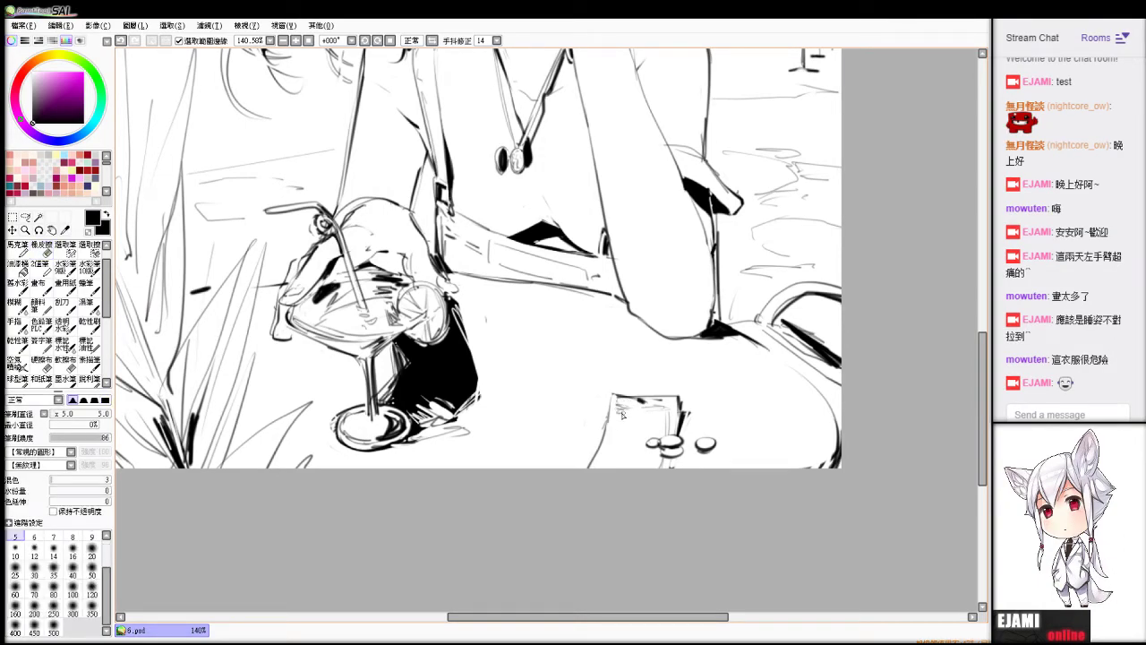
Sketch a faint portrait-like motif in the lower part of the banknote and clean up its inner lines.
{"action": "mouse_move", "coordinate": [614, 435]}
{"action": "left_mouse_down"}
{"action": "mouse_move", "coordinate": [644, 448]}
{"action": "mouse_move", "coordinate": [614, 466]}
{"action": "mouse_move", "coordinate": [651, 468]}
{"action": "mouse_move", "coordinate": [653, 453]}
{"action": "mouse_move", "coordinate": [610, 452]}
{"action": "mouse_move", "coordinate": [658, 455]}
{"action": "left_mouse_up"}
{"action": "key", "text": "ctrl+z"}
{"action": "key", "text": "e"}
{"action": "mouse_move", "coordinate": [629, 409]}
{"action": "left_mouse_down"}
{"action": "mouse_move", "coordinate": [618, 406]}
{"action": "mouse_move", "coordinate": [671, 432]}
{"action": "left_mouse_up"}
{"action": "key", "text": "n"}
{"action": "mouse_move", "coordinate": [675, 405]}
{"action": "left_mouse_down"}
{"action": "mouse_move", "coordinate": [668, 435]}
{"action": "mouse_move", "coordinate": [665, 407]}
{"action": "mouse_move", "coordinate": [623, 409]}
{"action": "mouse_move", "coordinate": [661, 409]}
{"action": "left_mouse_up"}
Refine the small printed marks in the banknote's upper corner and the light lines along its side.
{"action": "key", "text": "e"}
{"action": "key", "text": "n"}
{"action": "key", "text": "e"}
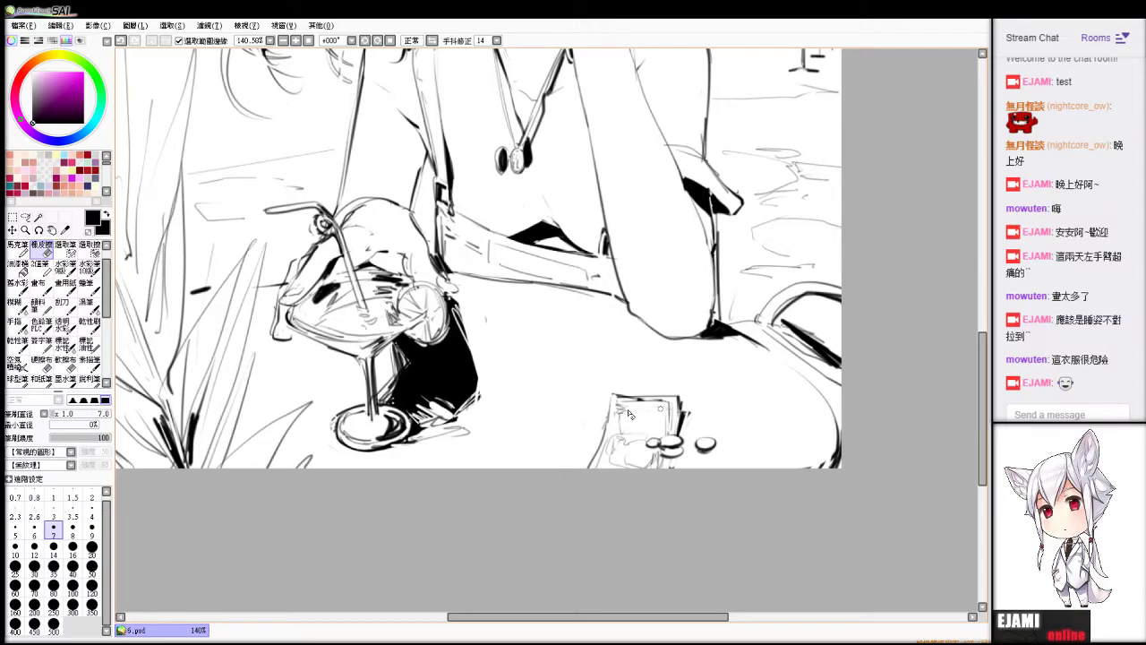
{"action": "key", "text": "b"}
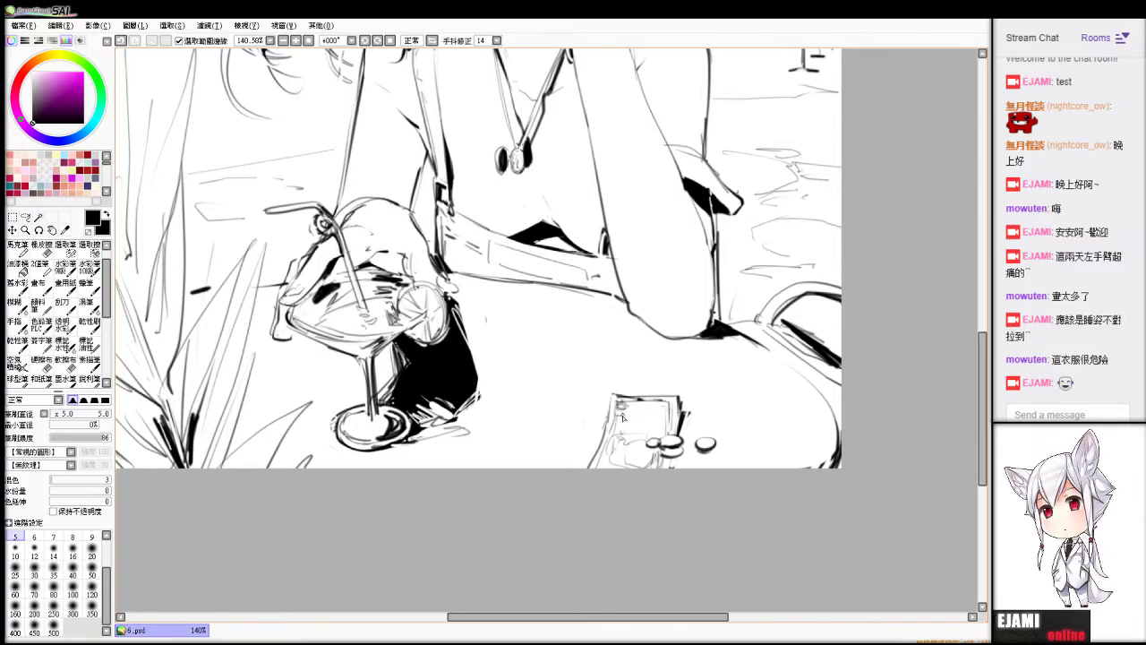
{"action": "key", "text": "e"}
{"action": "key", "text": "b"}
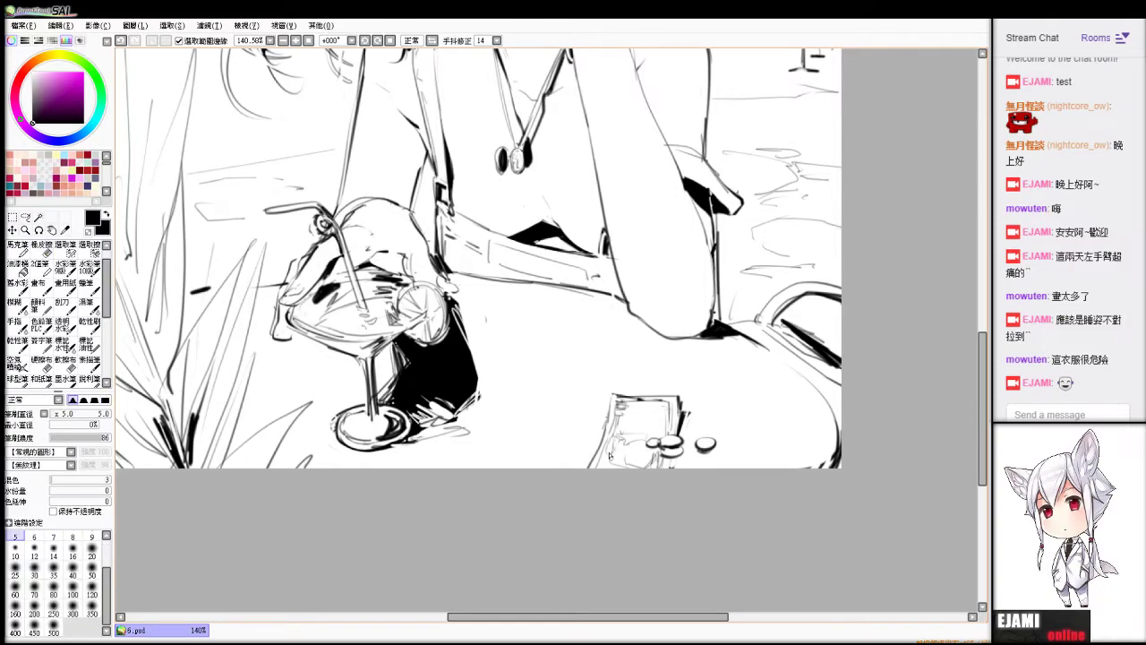
{"action": "scroll", "coordinate": [610, 456], "scroll_direction": "down", "scroll_amount": 6}
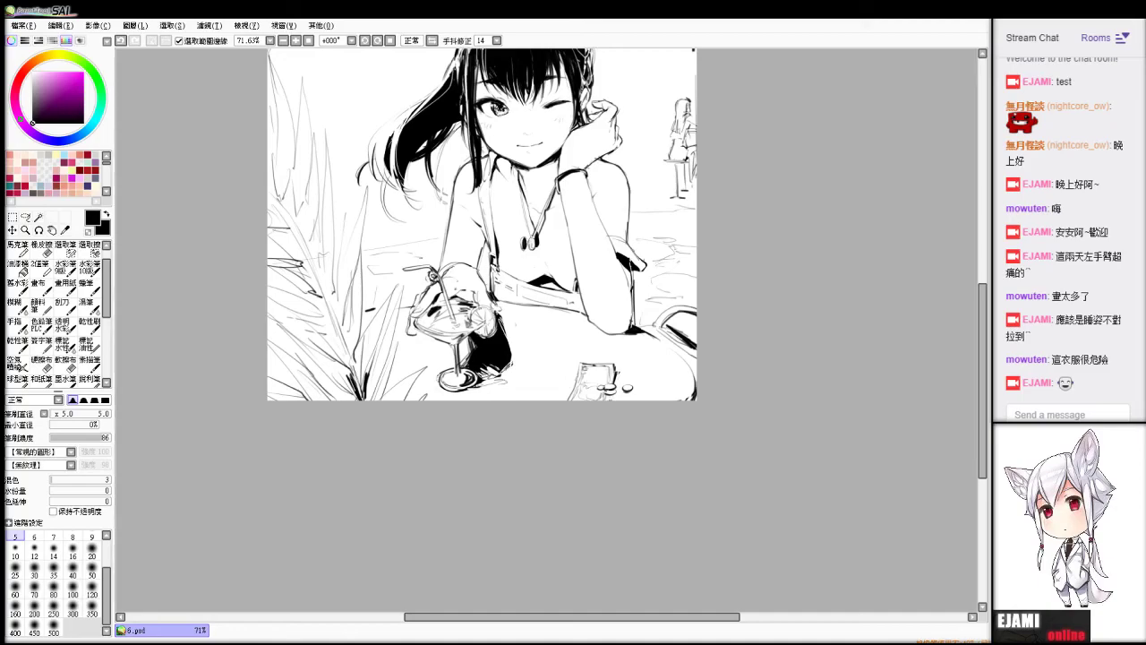
{"action": "scroll", "coordinate": [610, 456], "scroll_direction": "up", "scroll_amount": 1}
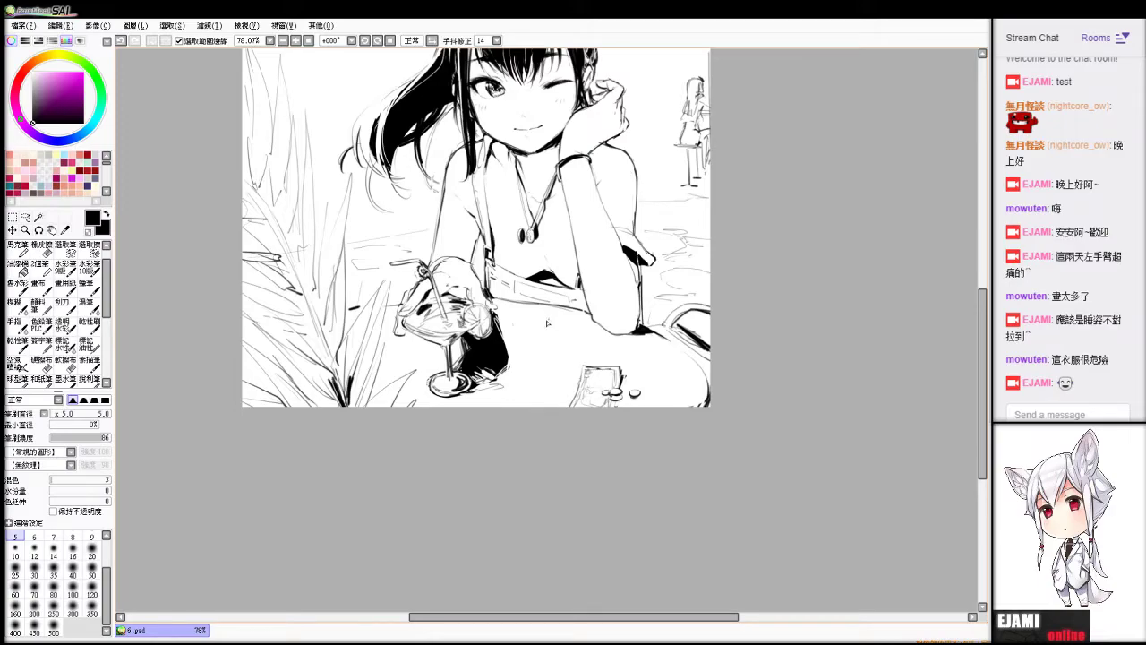
{"action": "key", "text": "ctrl+z"}
{"action": "key", "text": "e"}
{"action": "key", "text": "v"}
{"action": "key", "text": "ctrl+z"}
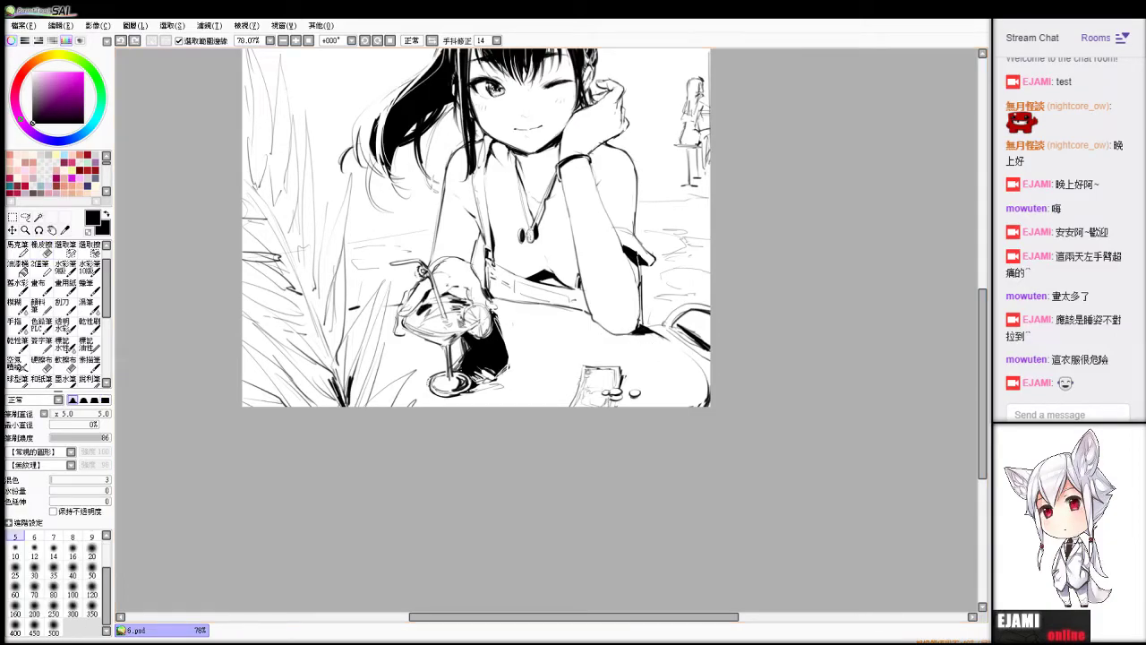
{"action": "key", "text": "ctrl+z"}
Sketch the tilted rounded-rectangle outline of a smartphone on the table between the girl's elbow and the banknote.
{"action": "mouse_move", "coordinate": [644, 348]}
{"action": "left_mouse_down"}
{"action": "mouse_move", "coordinate": [651, 354]}
{"action": "mouse_move", "coordinate": [619, 376]}
{"action": "left_mouse_up"}
{"action": "key", "text": "ctrl+z"}
{"action": "key", "text": "ctrl+z"}
{"action": "mouse_move", "coordinate": [598, 337]}
{"action": "left_mouse_down"}
{"action": "mouse_move", "coordinate": [622, 376]}
{"action": "mouse_move", "coordinate": [656, 361]}
{"action": "left_mouse_up"}
{"action": "key", "text": "ctrl+z"}
{"action": "key", "text": "ctrl+z"}
{"action": "scroll", "coordinate": [620, 367], "scroll_direction": "up", "scroll_amount": 3}
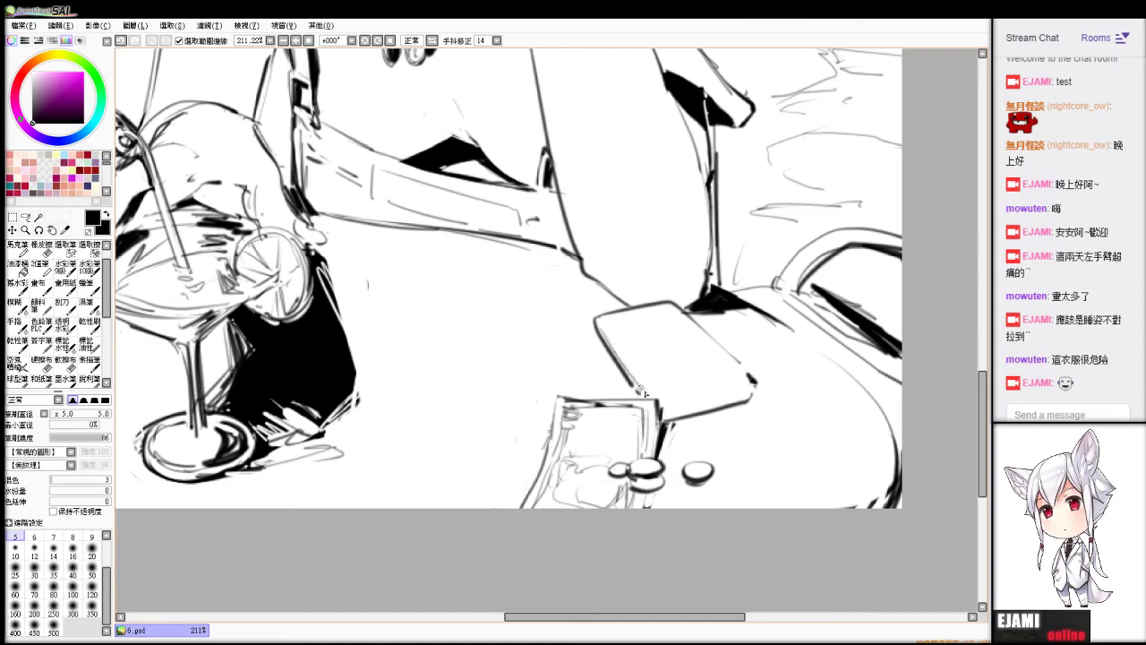
Clean up the phone's side edge and add thickness lines along its side and lower edges.
{"action": "key", "text": "e"}
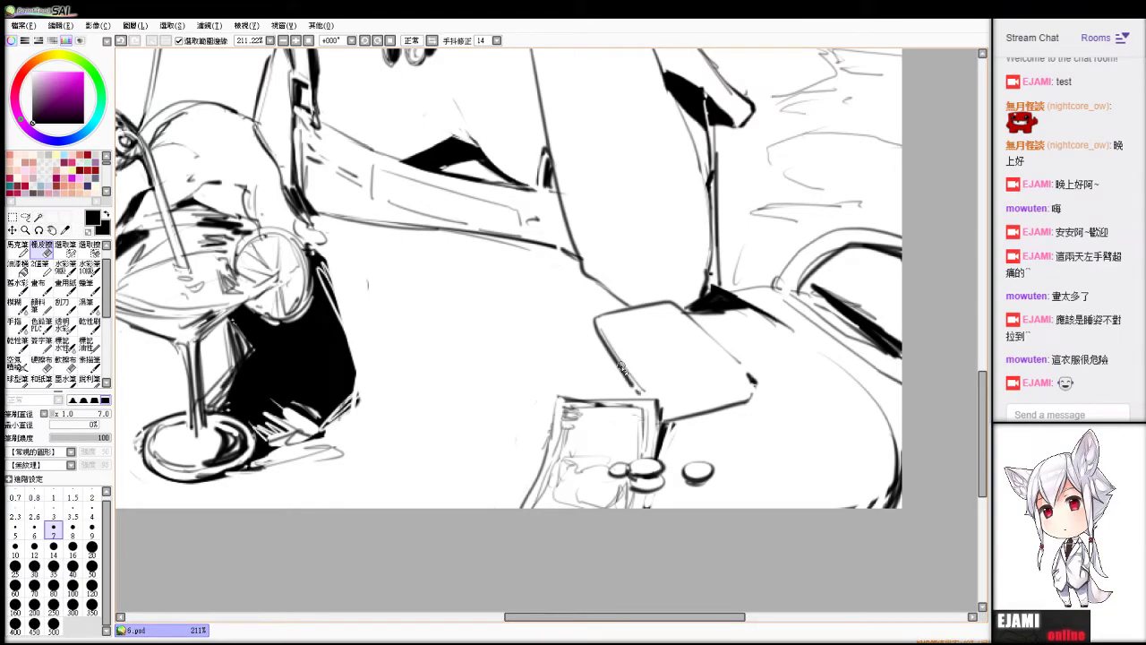
{"action": "key", "text": "b"}
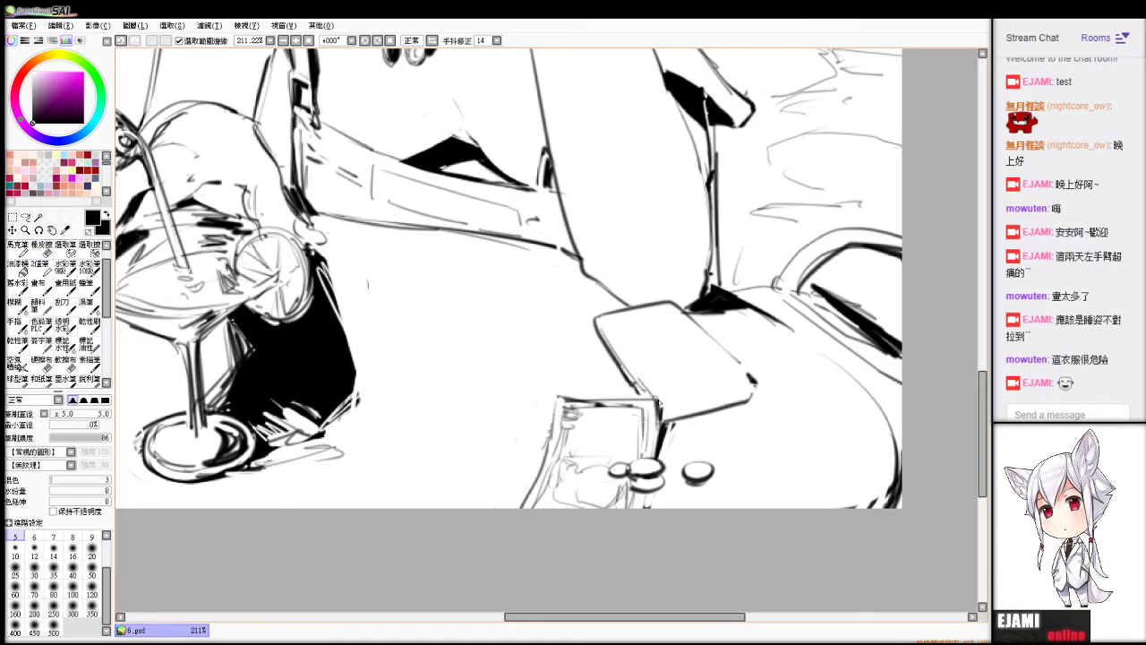
{"action": "mouse_move", "coordinate": [661, 415]}
{"action": "left_mouse_down"}
{"action": "mouse_move", "coordinate": [755, 387]}
{"action": "mouse_move", "coordinate": [727, 406]}
{"action": "left_mouse_up"}
{"action": "key", "text": "e"}
{"action": "key", "text": "b"}
Draw a small round button at the phone's far end and reinforce the far, side and near-corner edges.
{"action": "mouse_move", "coordinate": [607, 329]}
{"action": "left_mouse_down"}
{"action": "mouse_move", "coordinate": [638, 373]}
{"action": "mouse_move", "coordinate": [630, 320]}
{"action": "mouse_move", "coordinate": [652, 324]}
{"action": "mouse_move", "coordinate": [637, 316]}
{"action": "left_mouse_up"}
{"action": "key", "text": "ctrl+z"}
{"action": "mouse_move", "coordinate": [654, 316]}
{"action": "left_mouse_down"}
{"action": "mouse_move", "coordinate": [676, 311]}
{"action": "mouse_move", "coordinate": [751, 384]}
{"action": "left_mouse_up"}
{"action": "key", "text": "ctrl+z"}
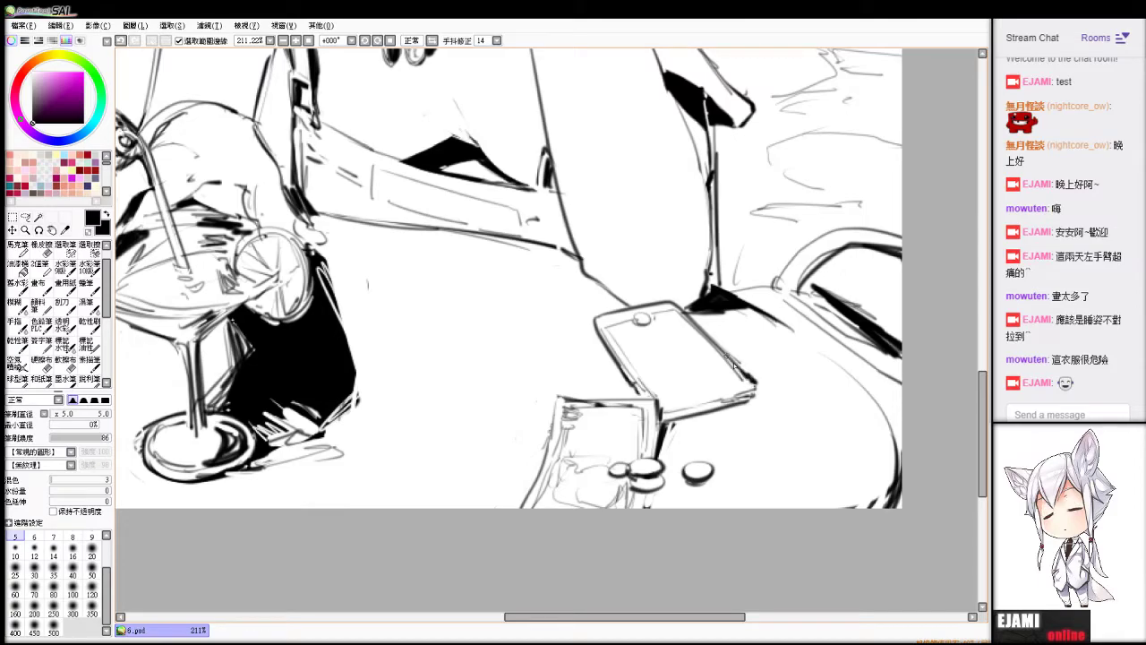
{"action": "left_click_drag", "start_coordinate": [733, 361], "coordinate": [755, 385]}
{"action": "left_click_drag", "start_coordinate": [605, 322], "coordinate": [671, 306]}
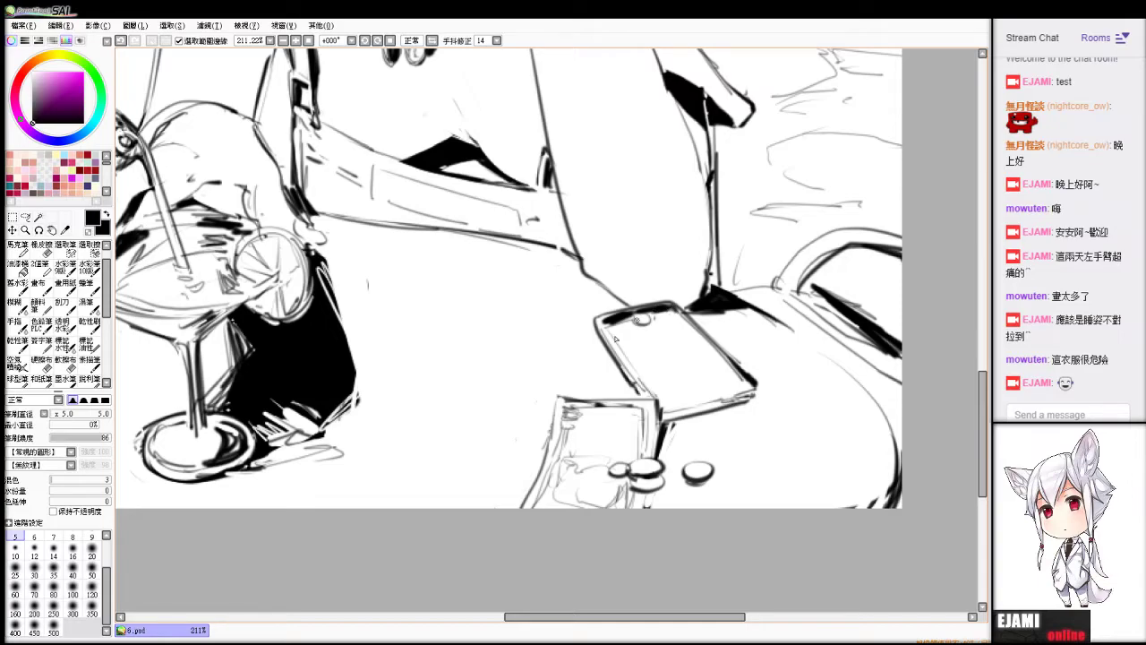
Thicken the phone's side and lower edges in black and darken the ring of its round button.
{"action": "key", "text": "e"}
{"action": "mouse_move", "coordinate": [607, 330]}
{"action": "left_mouse_down"}
{"action": "mouse_move", "coordinate": [647, 394]}
{"action": "mouse_move", "coordinate": [608, 324]}
{"action": "left_mouse_up"}
{"action": "key", "text": "n"}
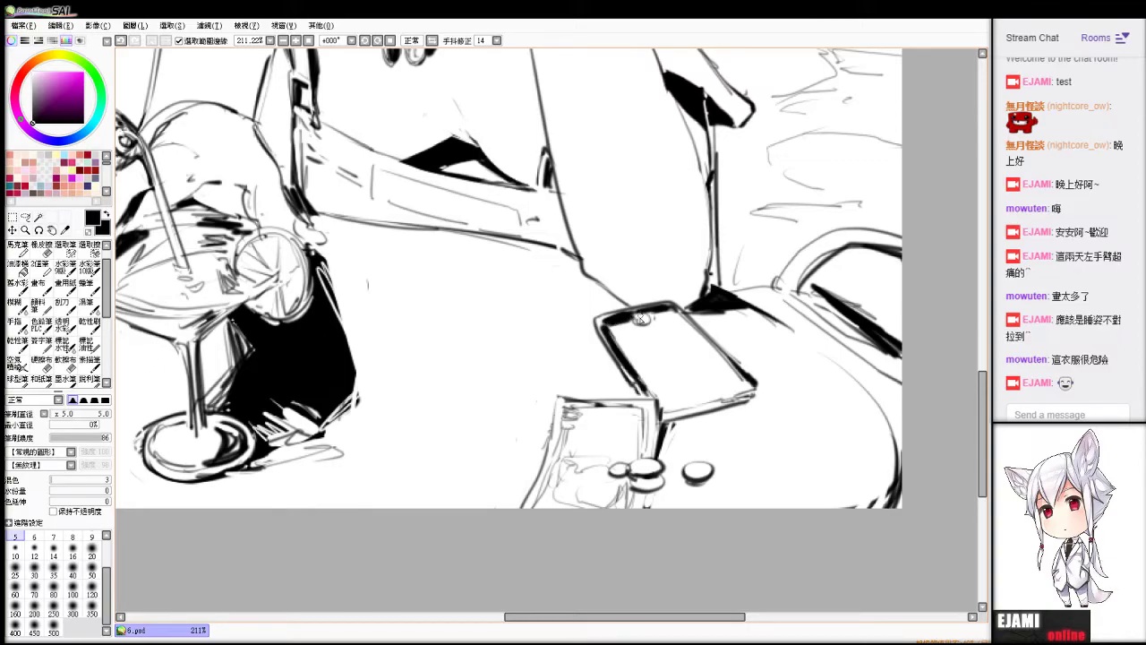
{"action": "left_click", "coordinate": [641, 319]}
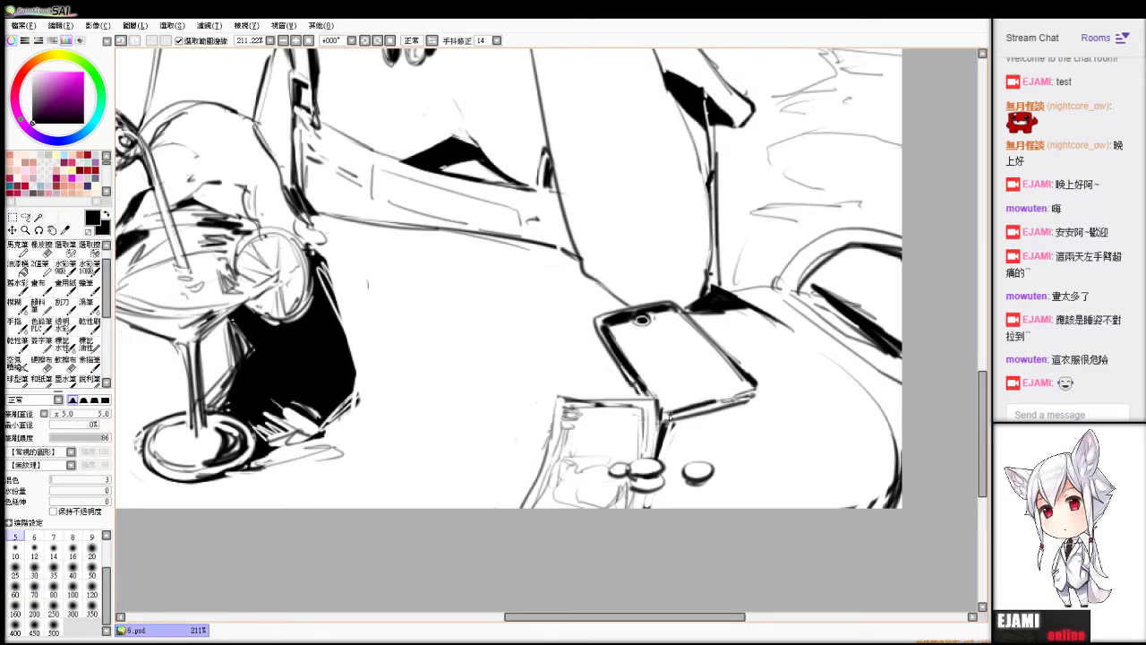
{"action": "left_click_drag", "start_coordinate": [668, 416], "coordinate": [750, 396]}
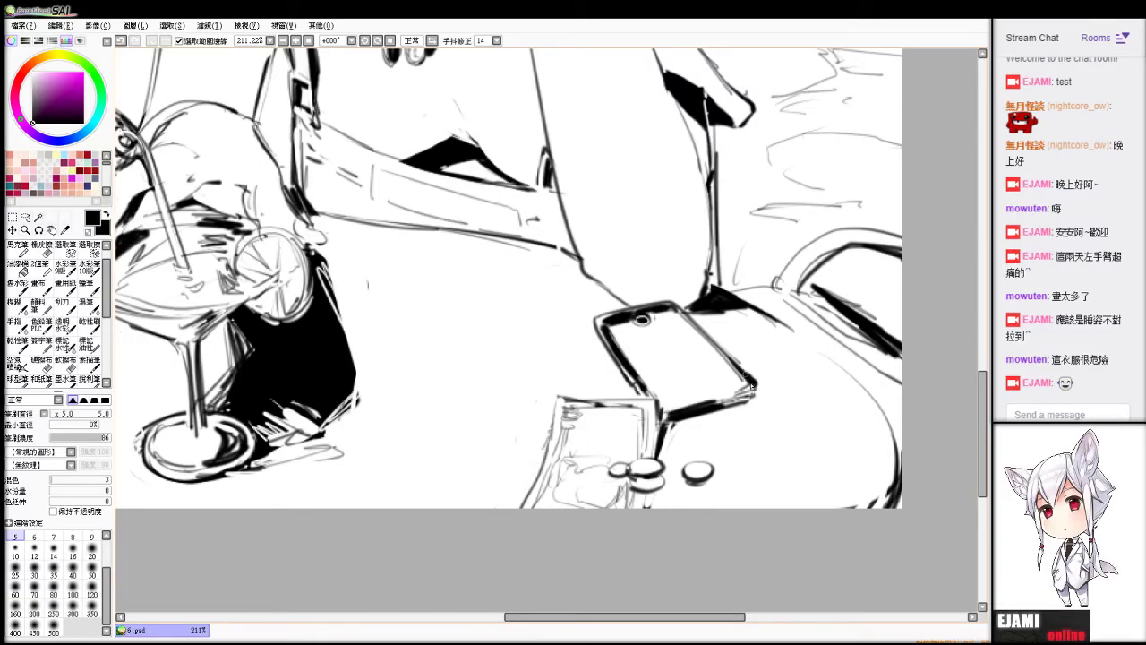
Fill the phone's face with black and erase a thin highlight along its long side facing the banknote.
{"action": "key", "text": "g"}
{"action": "left_click", "coordinate": [684, 367]}
{"action": "key", "text": "e"}
{"action": "left_click_drag", "start_coordinate": [610, 328], "coordinate": [652, 388]}
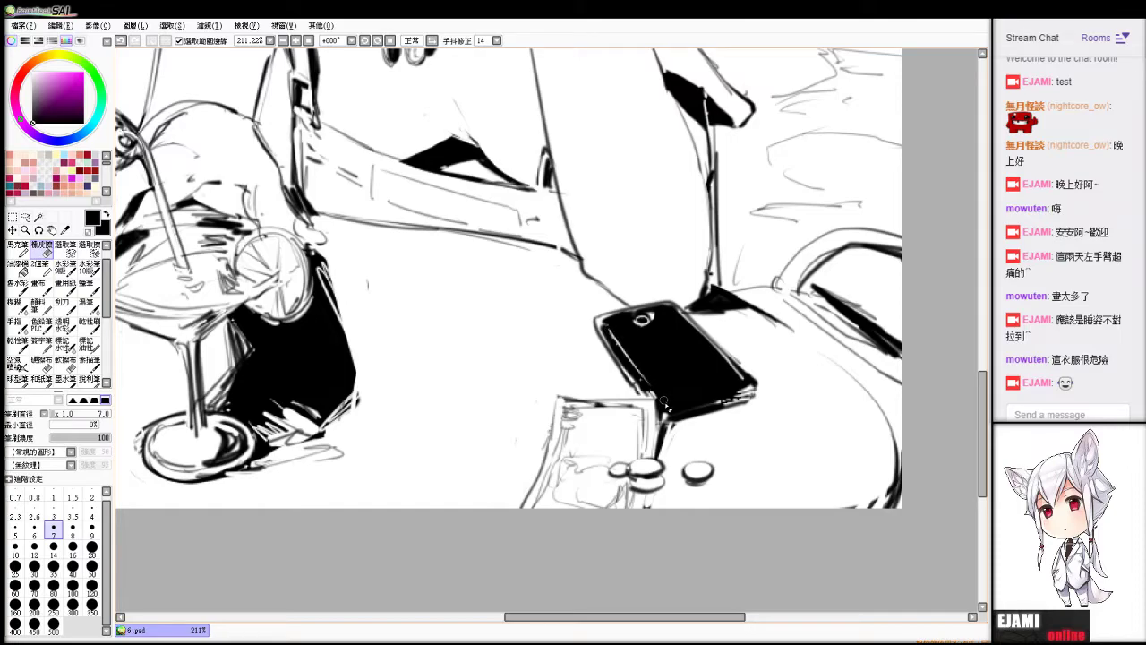
Paint the remaining gaps along the phone's lower edge and near corner solid black.
{"action": "key", "text": "b"}
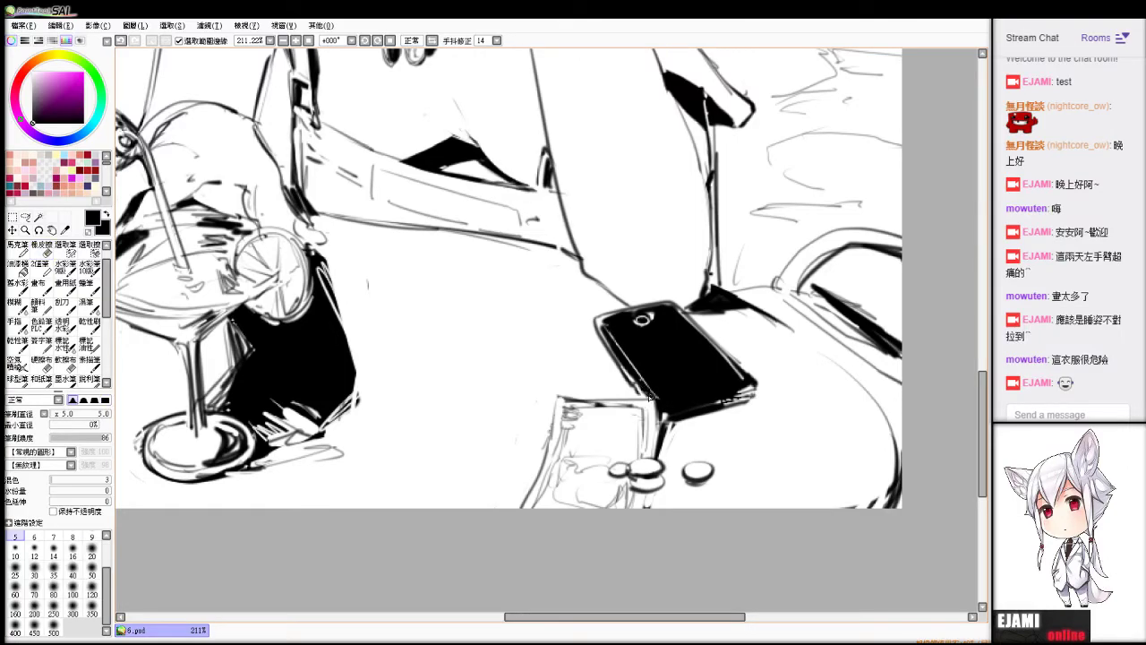
{"action": "left_click_drag", "start_coordinate": [712, 405], "coordinate": [755, 387]}
{"action": "key", "text": "e"}
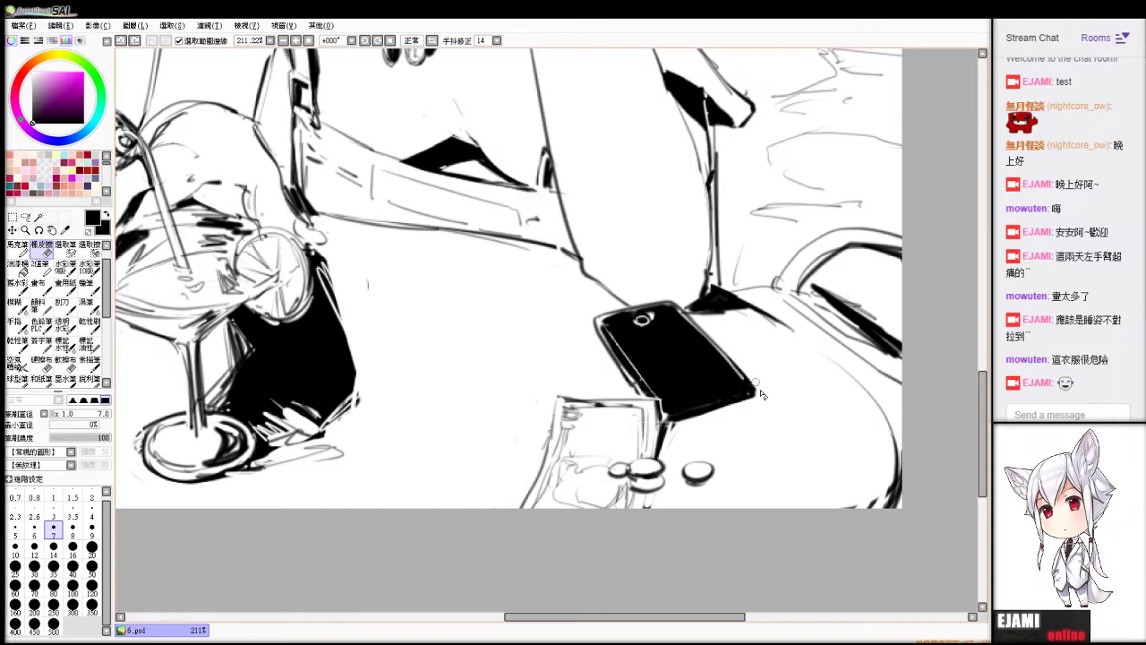
Rework the phone's round button into a faint ring and erase a thin highlight along the phone's lower edge.
{"action": "key", "text": "b"}
{"action": "left_click_drag", "start_coordinate": [652, 316], "coordinate": [641, 319]}
{"action": "key", "text": "e"}
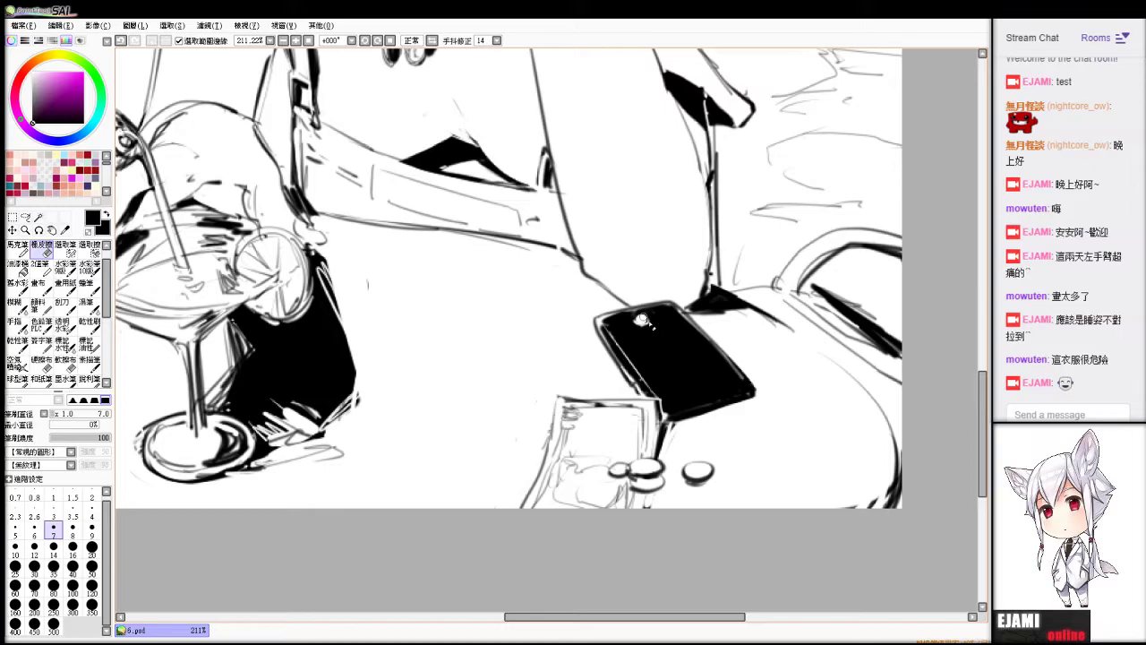
{"action": "key", "text": "b"}
{"action": "left_click_drag", "start_coordinate": [640, 317], "coordinate": [645, 321]}
{"action": "key", "text": "e"}
{"action": "left_click_drag", "start_coordinate": [677, 407], "coordinate": [736, 400]}
{"action": "key", "text": "ctrl+z"}
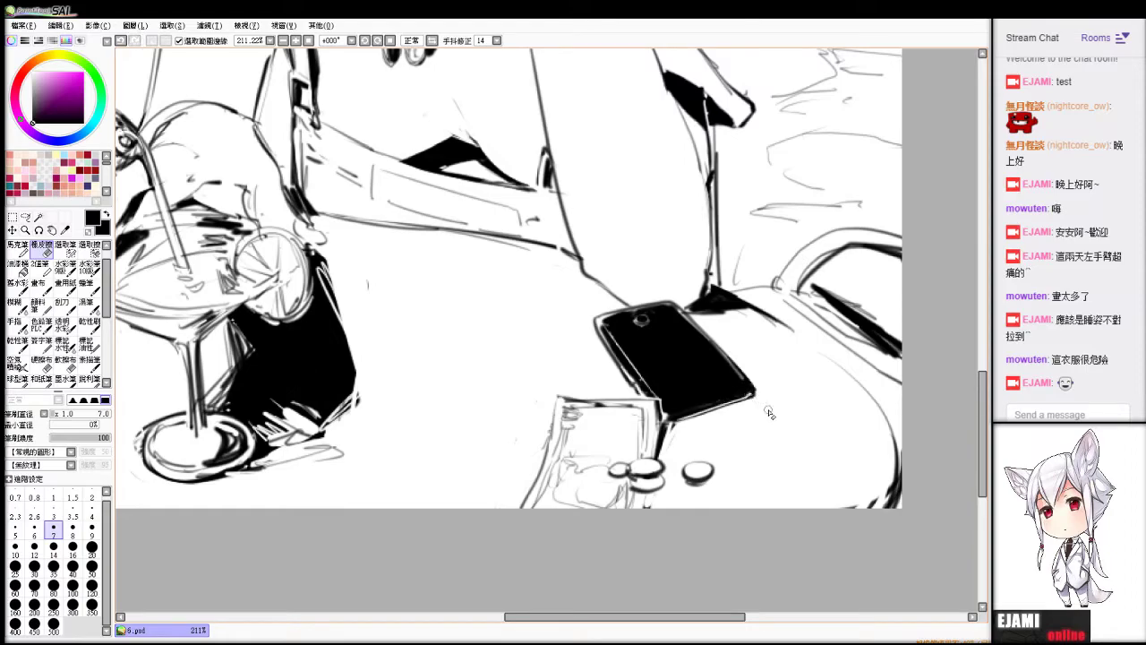
Rework the thin highlight along the smartphone's long side facing the banknote.
{"action": "key", "text": "b"}
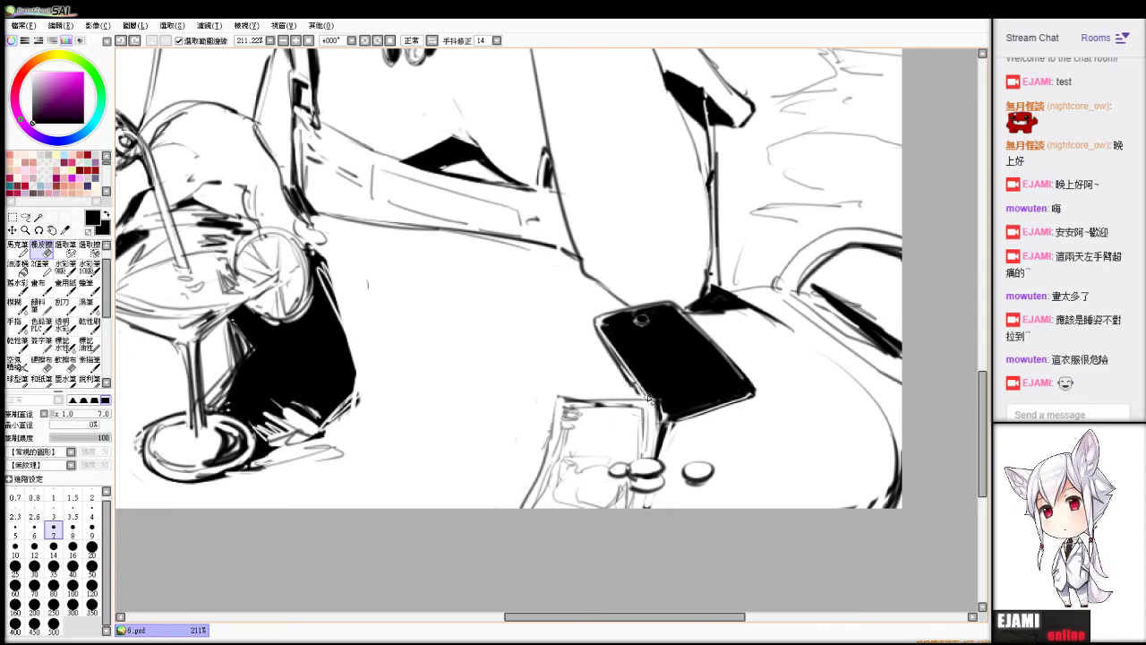
{"action": "key", "text": "e"}
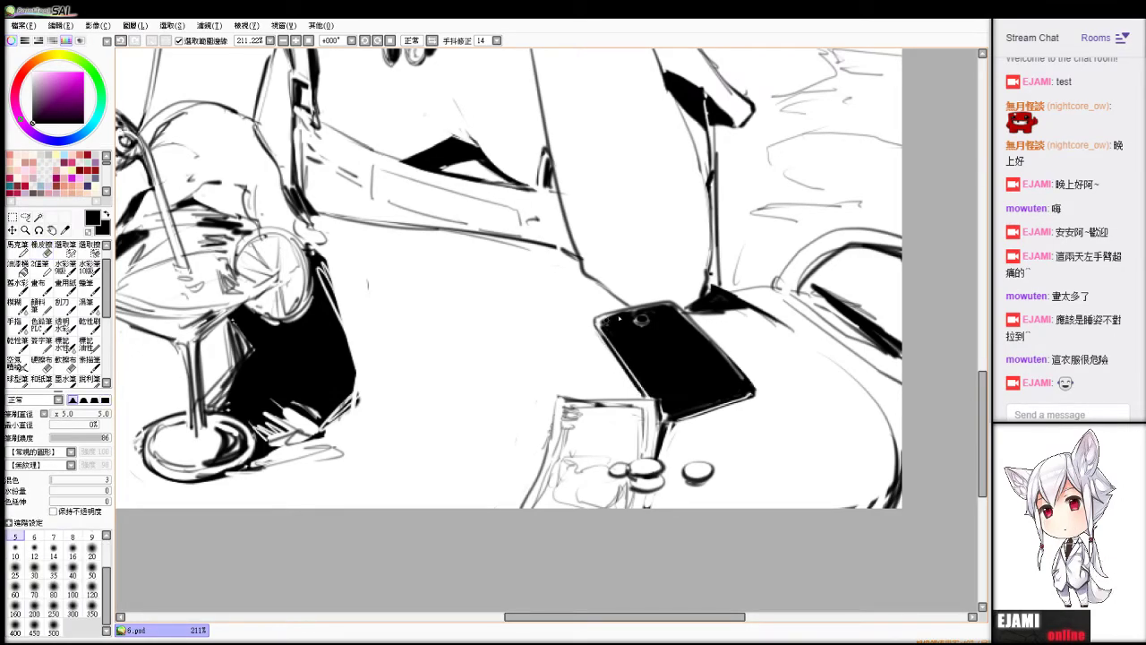
{"action": "mouse_move", "coordinate": [624, 335]}
{"action": "left_mouse_down"}
{"action": "mouse_move", "coordinate": [640, 361]}
{"action": "mouse_move", "coordinate": [654, 384]}
{"action": "left_mouse_up"}
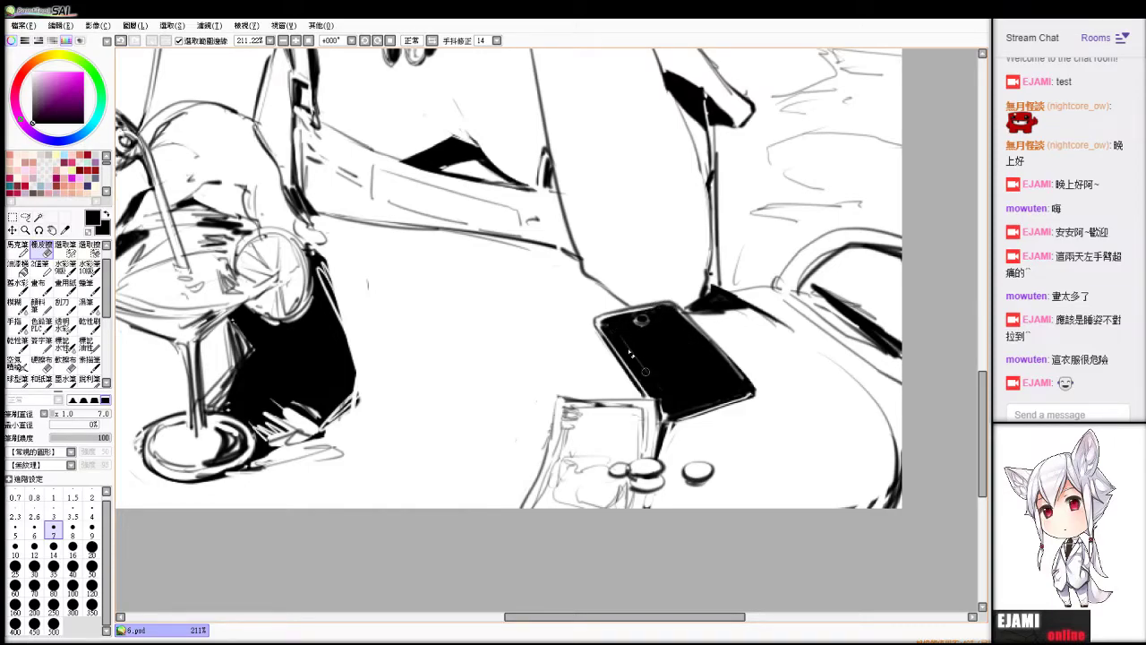
{"action": "key", "text": "ctrl+z"}
{"action": "mouse_move", "coordinate": [617, 342]}
{"action": "left_mouse_down"}
{"action": "mouse_move", "coordinate": [648, 392]}
{"action": "mouse_move", "coordinate": [667, 321]}
{"action": "mouse_move", "coordinate": [681, 321]}
{"action": "left_mouse_up"}
{"action": "key", "text": "ctrl+z"}
{"action": "key", "text": "ctrl+z"}
{"action": "key", "text": "ctrl+z"}
Try to add a thin highlight along the smartphone's lower edge.
{"action": "left_click_drag", "start_coordinate": [677, 410], "coordinate": [748, 384]}
{"action": "key", "text": "ctrl+z"}
{"action": "mouse_move", "coordinate": [681, 411]}
{"action": "left_mouse_down"}
{"action": "mouse_move", "coordinate": [737, 396]}
{"action": "mouse_move", "coordinate": [711, 391]}
{"action": "mouse_move", "coordinate": [739, 385]}
{"action": "left_mouse_up"}
{"action": "key", "text": "ctrl+z"}
Try to darken the curved table edge near the picture's corner beyond the coins.
{"action": "scroll", "coordinate": [742, 386], "scroll_direction": "down", "scroll_amount": 6}
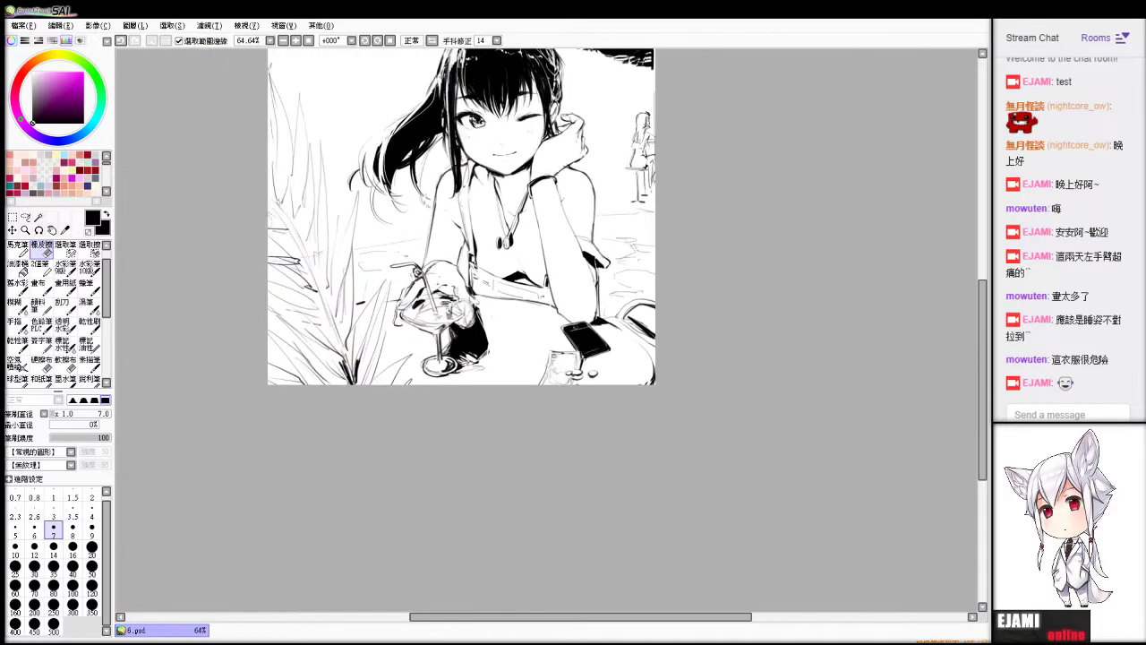
{"action": "scroll", "coordinate": [547, 331], "scroll_direction": "up", "scroll_amount": 2}
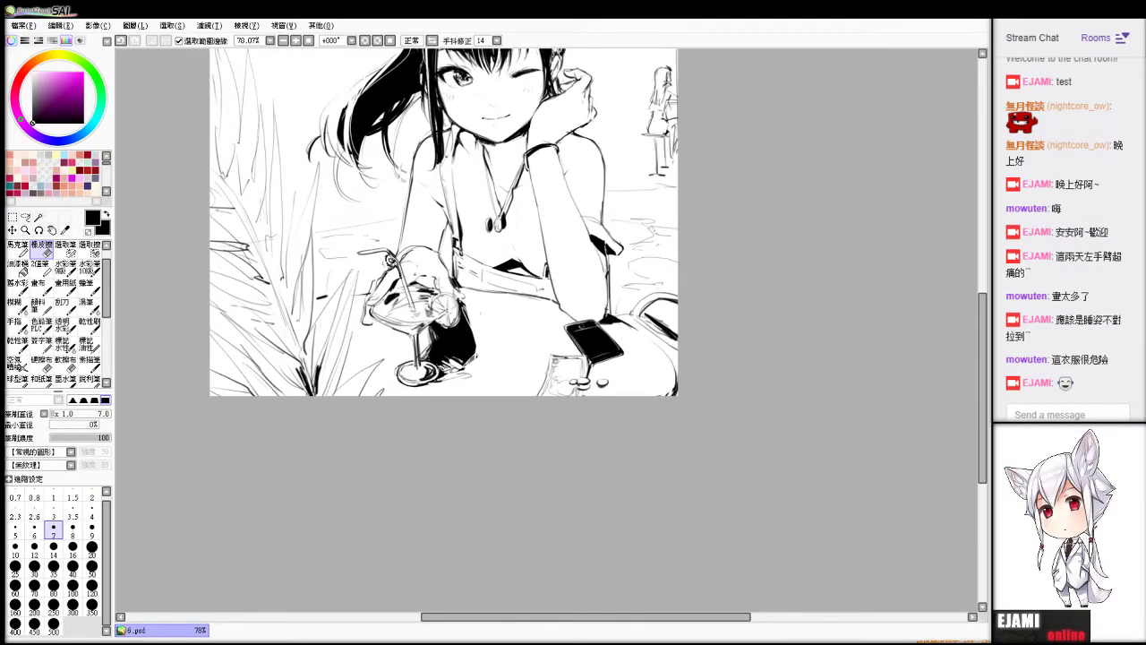
{"action": "key", "text": "b"}
{"action": "mouse_move", "coordinate": [621, 349]}
{"action": "left_mouse_down"}
{"action": "mouse_move", "coordinate": [678, 366]}
{"action": "mouse_move", "coordinate": [652, 374]}
{"action": "left_mouse_up"}
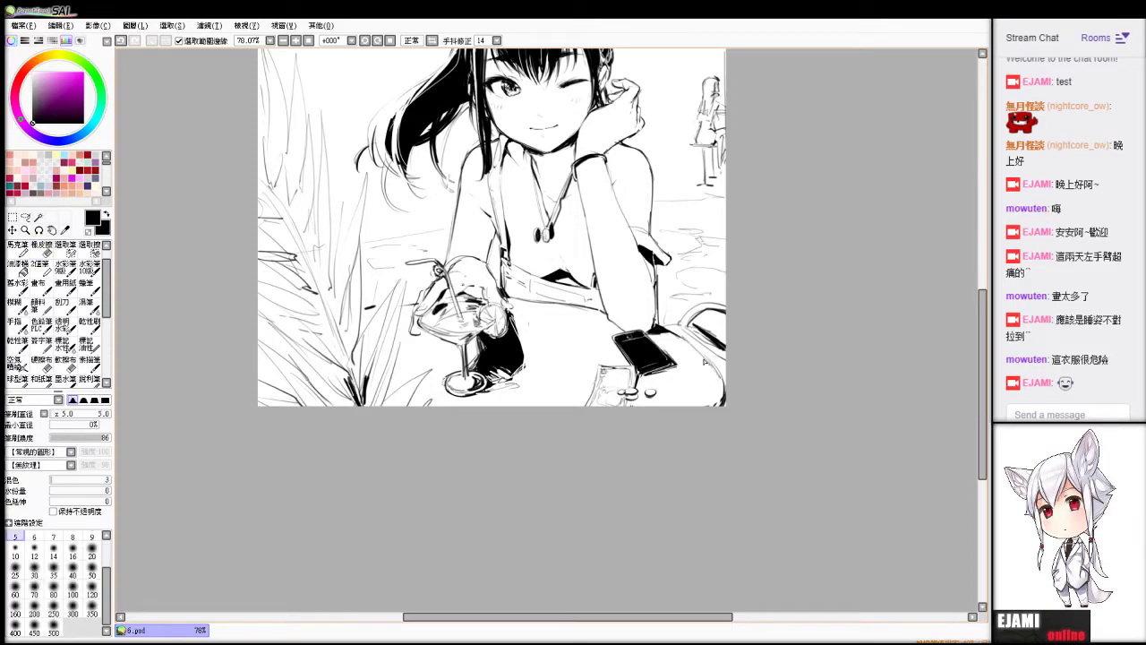
{"action": "key", "text": "ctrl+z"}
{"action": "left_click_drag", "start_coordinate": [723, 380], "coordinate": [720, 395]}
{"action": "mouse_move", "coordinate": [674, 326]}
{"action": "left_mouse_down"}
{"action": "mouse_move", "coordinate": [713, 351]}
{"action": "mouse_move", "coordinate": [679, 341]}
{"action": "mouse_move", "coordinate": [740, 395]}
{"action": "left_mouse_up"}
{"action": "key", "text": "ctrl+z"}
{"action": "key", "text": "e"}
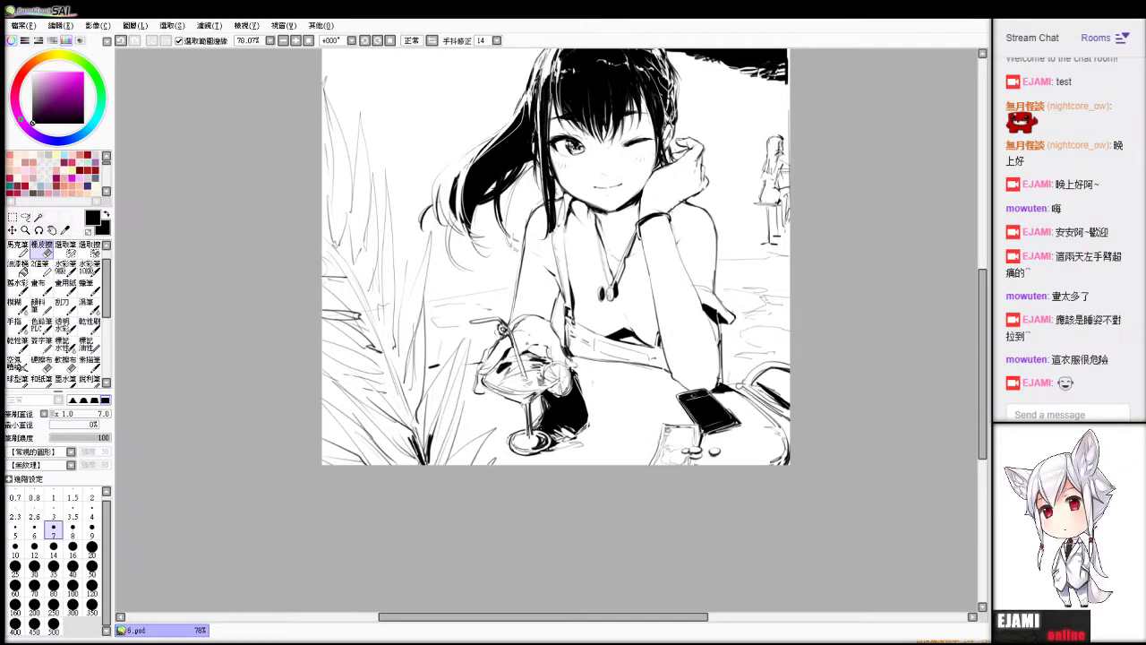
{"action": "left_click_drag", "start_coordinate": [647, 180], "coordinate": [663, 185]}
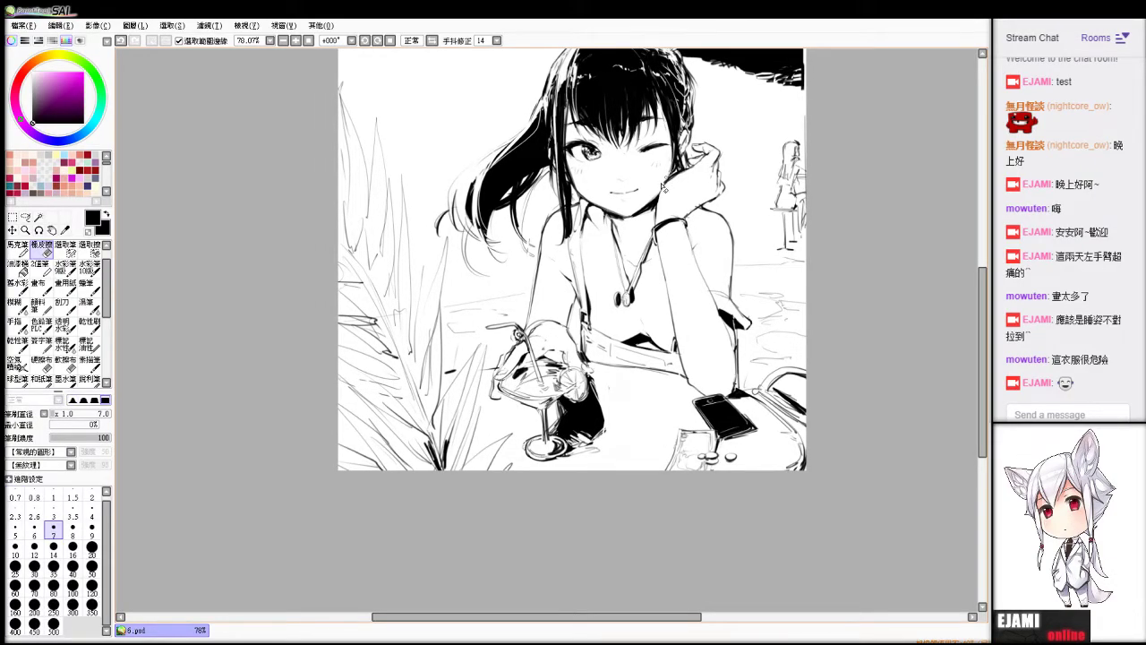
{"action": "key", "text": "b"}
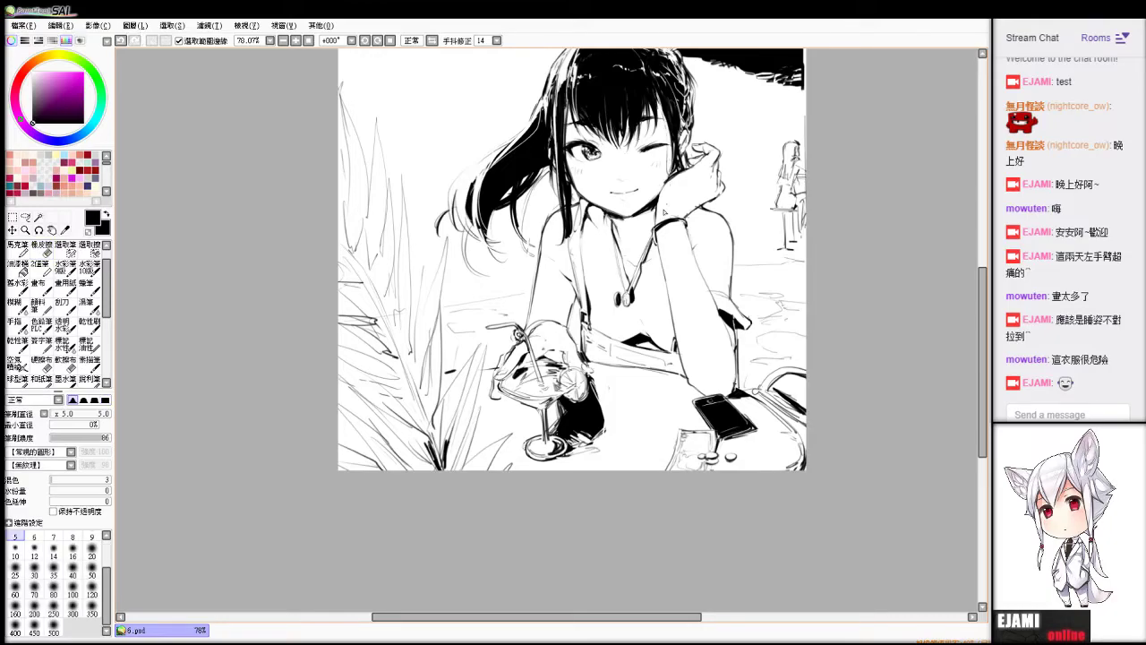
{"action": "key", "text": "ctrl+z"}
{"action": "mouse_move", "coordinate": [681, 154]}
{"action": "left_mouse_down"}
{"action": "mouse_move", "coordinate": [723, 224]}
{"action": "mouse_move", "coordinate": [723, 202]}
{"action": "left_mouse_up"}
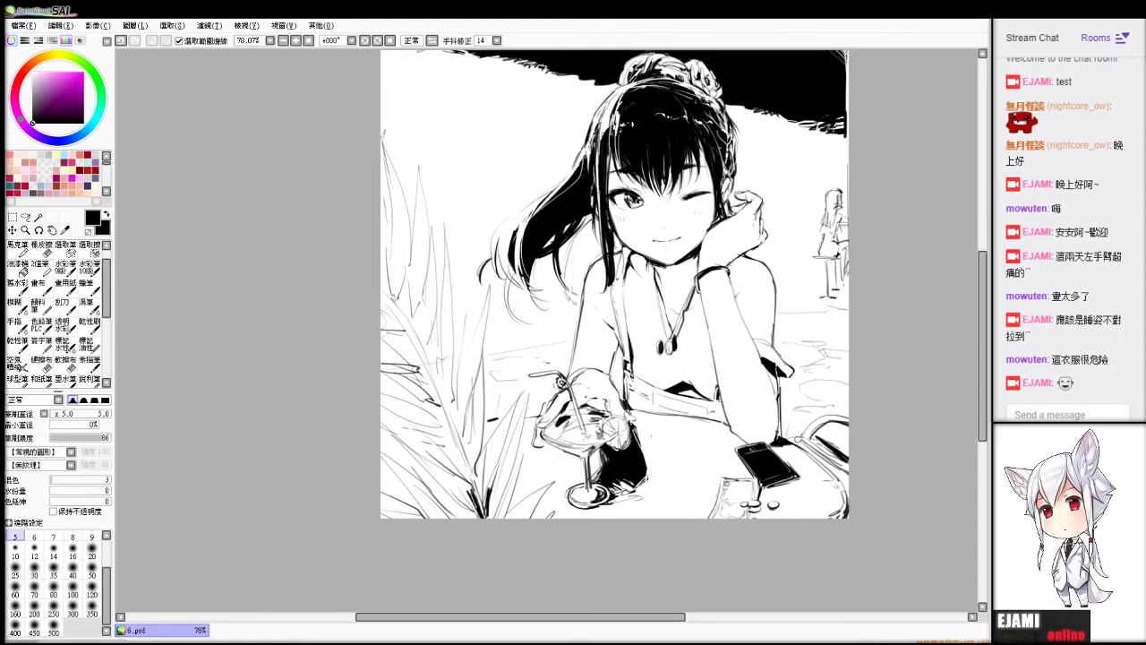
{"action": "key", "text": "e"}
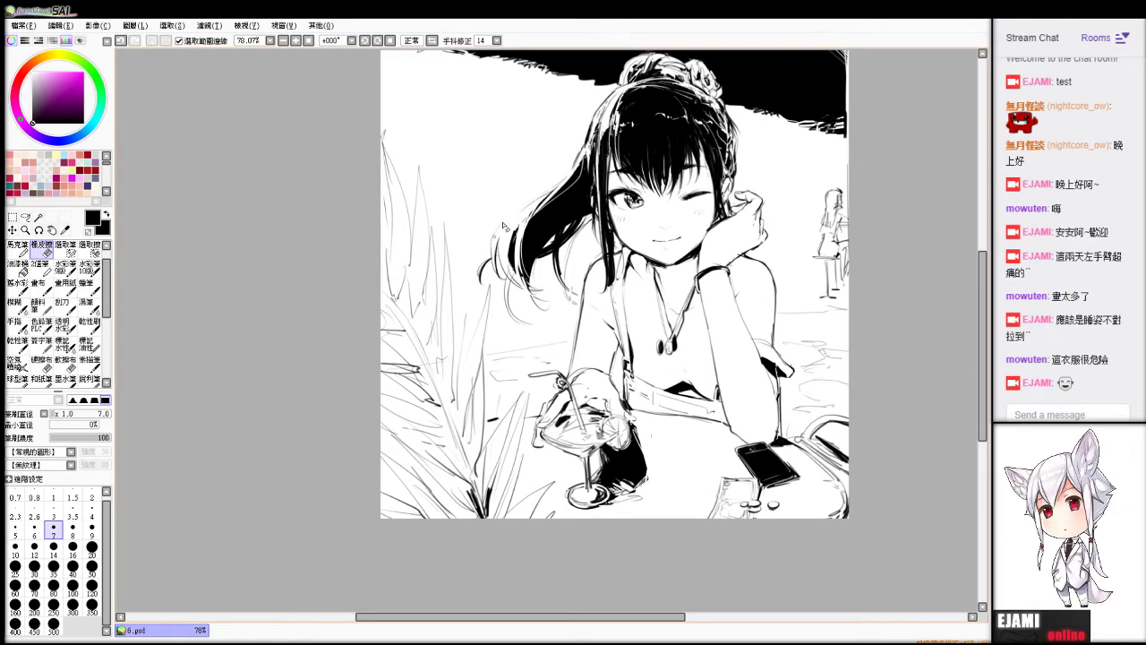
{"action": "left_click_drag", "start_coordinate": [503, 226], "coordinate": [584, 274]}
Add short black shading strokes along the stem of the large palm frond beside the girl.
{"action": "key", "text": "b"}
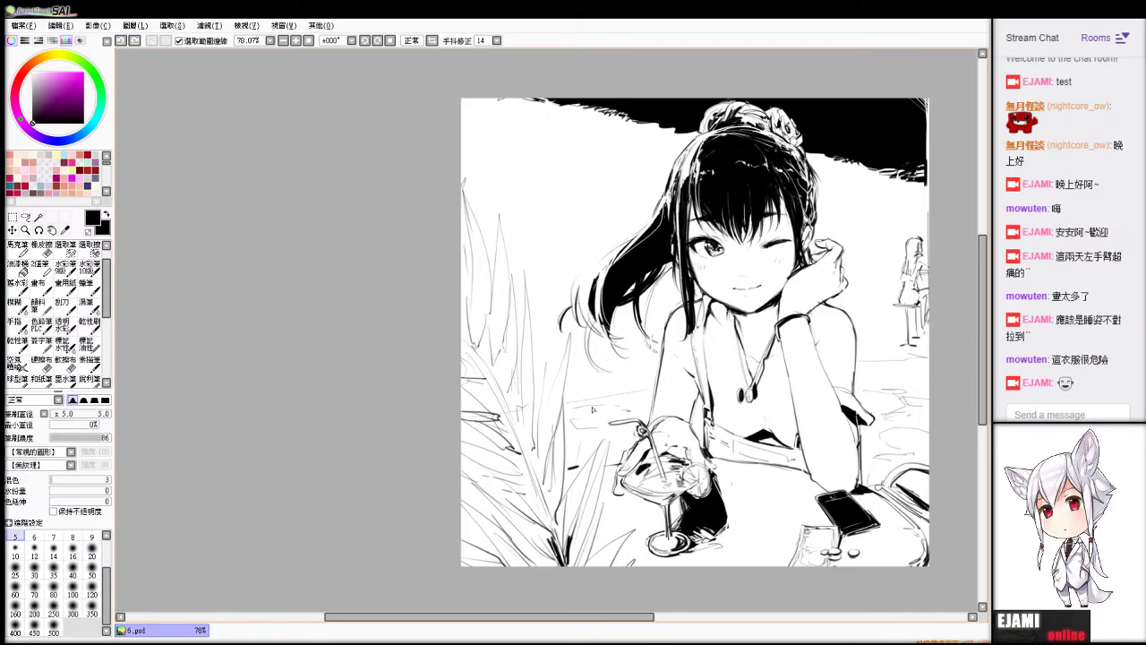
{"action": "mouse_move", "coordinate": [502, 398]}
{"action": "left_mouse_down"}
{"action": "mouse_move", "coordinate": [507, 385]}
{"action": "mouse_move", "coordinate": [532, 472]}
{"action": "left_mouse_up"}
{"action": "key", "text": "e"}
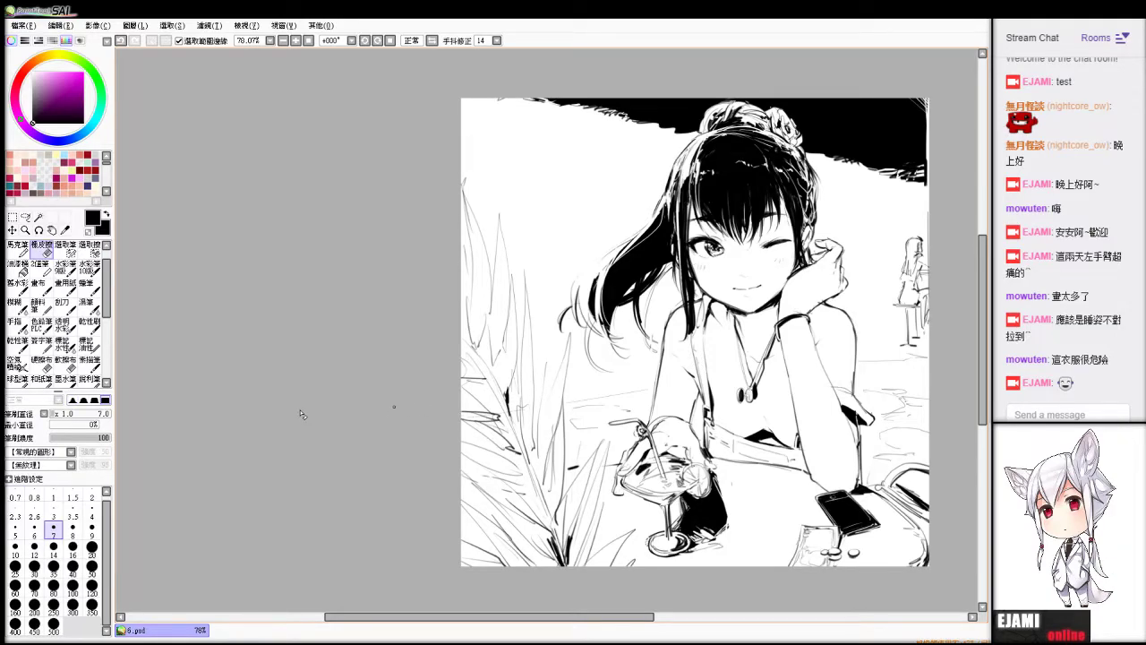
{"action": "key", "text": "v"}
{"action": "left_click_drag", "start_coordinate": [510, 410], "coordinate": [523, 446]}
Sketch a background figure's head, face and shoulder above the palm leaves at the picture's edge.
{"action": "left_click_drag", "start_coordinate": [490, 151], "coordinate": [496, 163]}
{"action": "key", "text": "ctrl+z"}
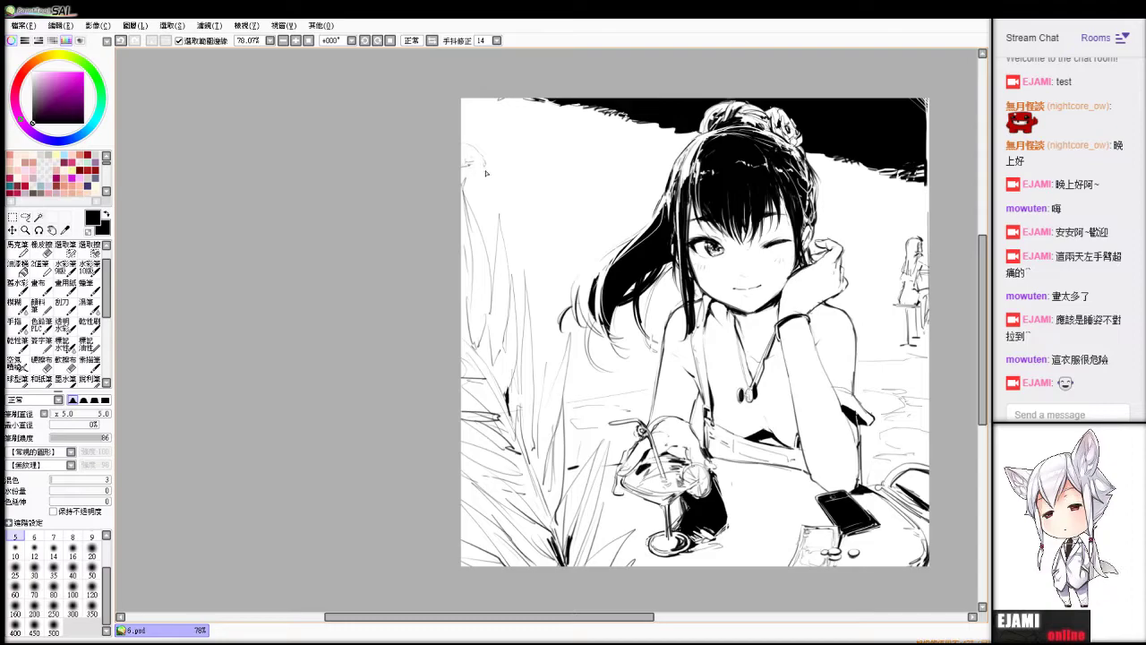
{"action": "key", "text": "ctrl+z"}
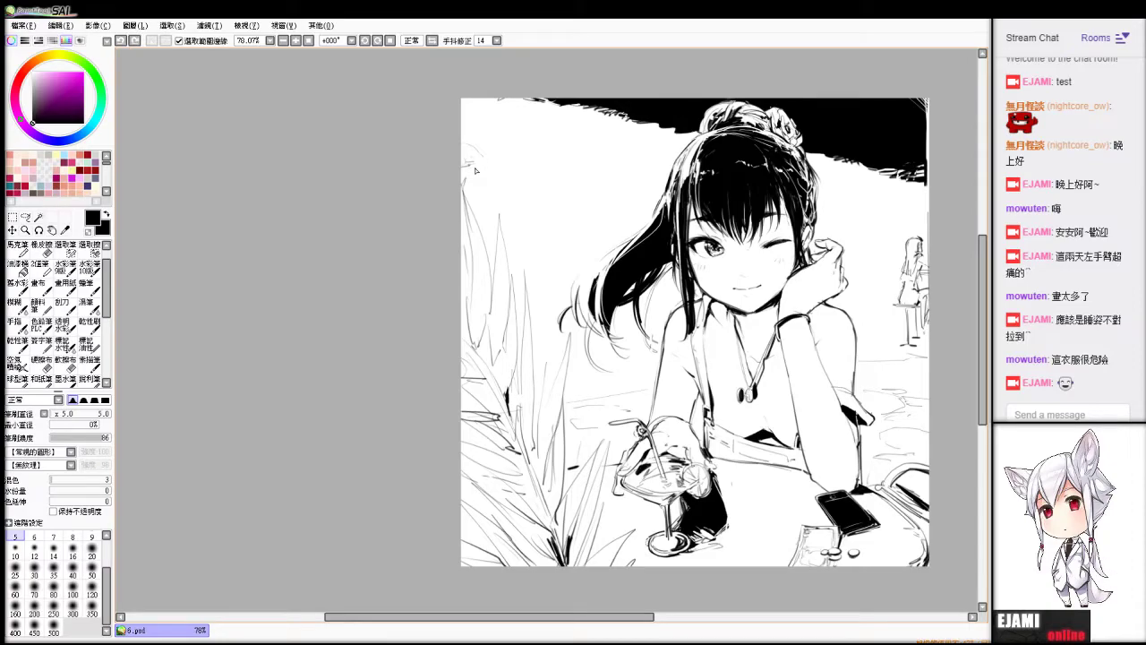
{"action": "left_click_drag", "start_coordinate": [476, 171], "coordinate": [467, 161]}
{"action": "key", "text": "ctrl+z"}
{"action": "left_click_drag", "start_coordinate": [462, 145], "coordinate": [481, 162]}
{"action": "key", "text": "ctrl+z"}
{"action": "left_click_drag", "start_coordinate": [469, 169], "coordinate": [473, 188]}
{"action": "key", "text": "ctrl+z"}
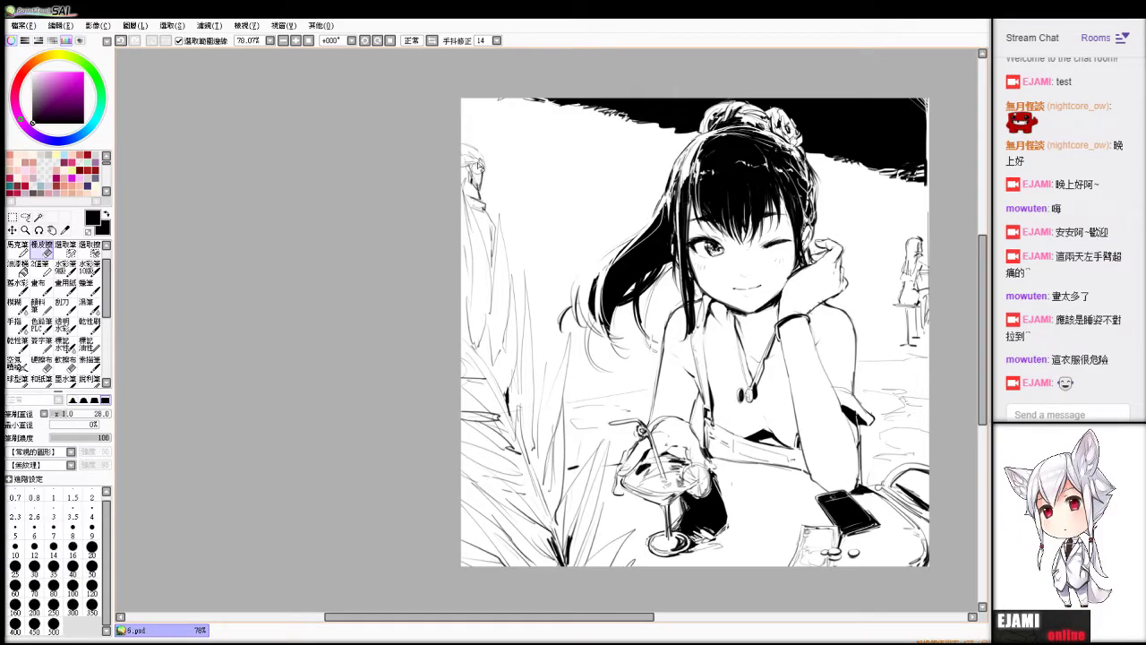
{"action": "key", "text": "e"}
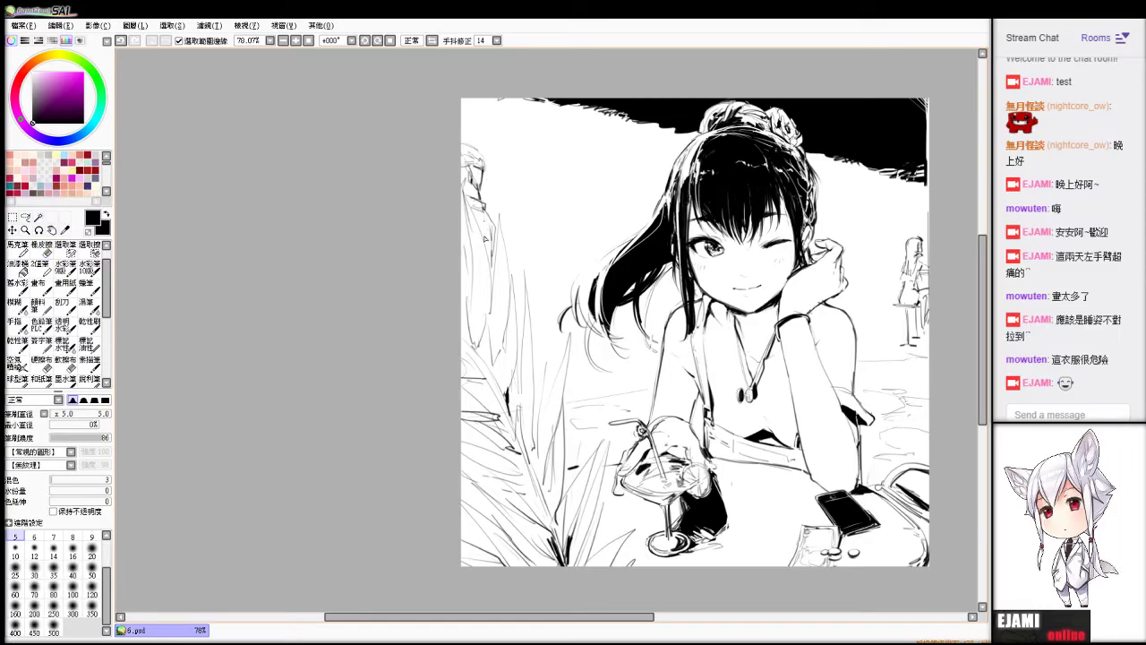
{"action": "key", "text": "b"}
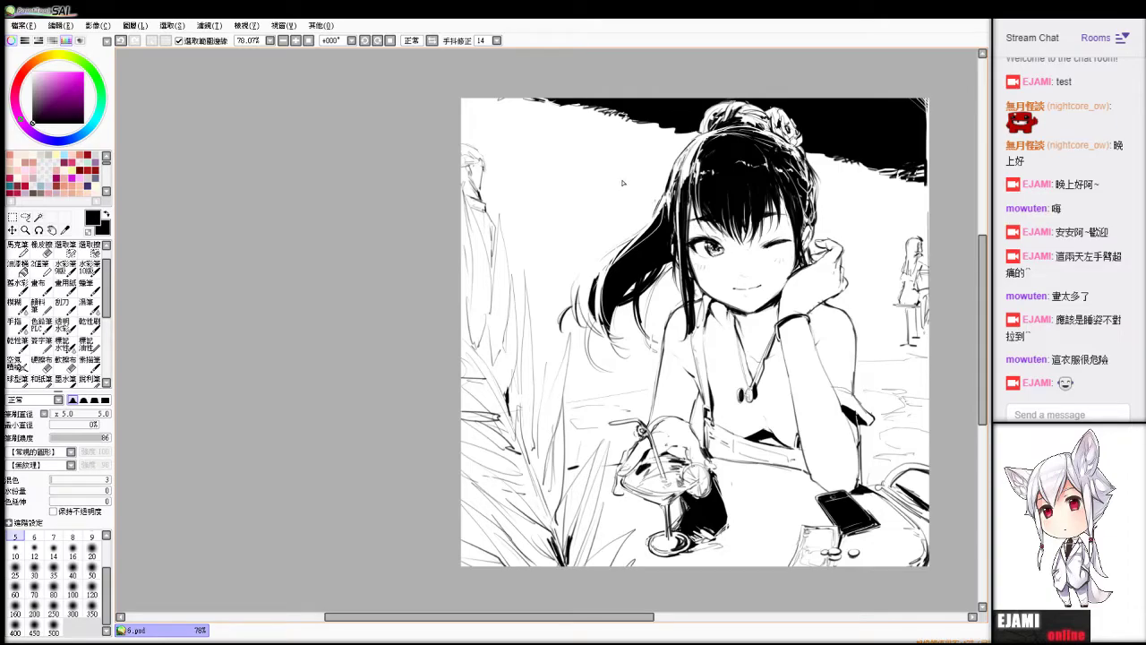
Try to rework the girl's hair along the side of her head above the raised hand.
{"action": "key", "text": "e"}
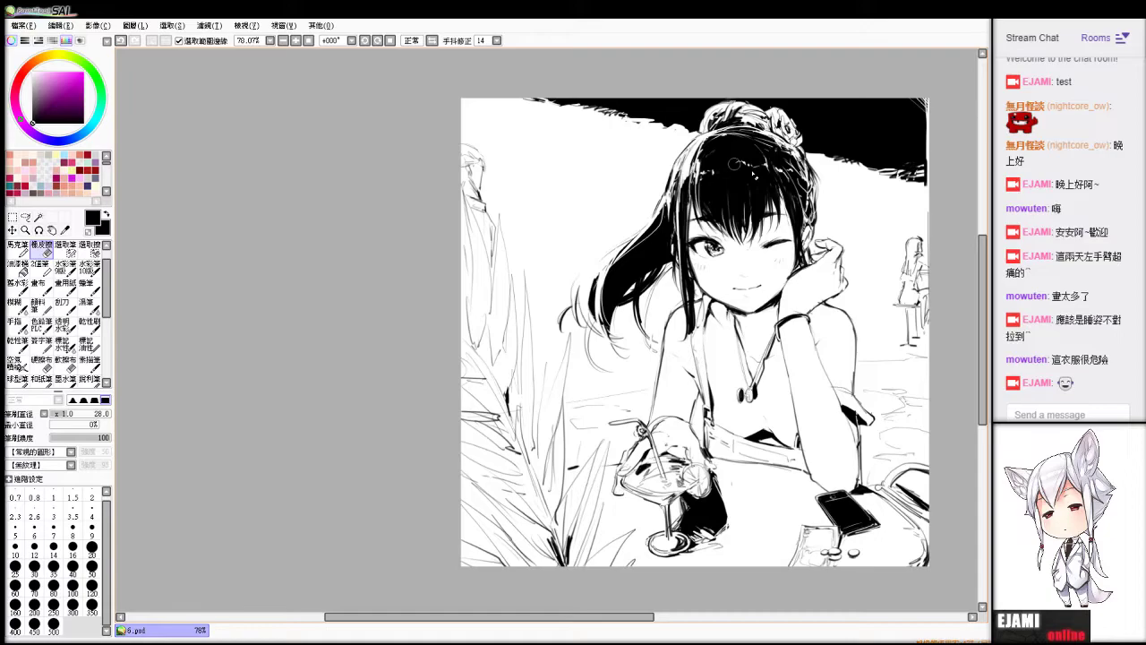
{"action": "key", "text": "b"}
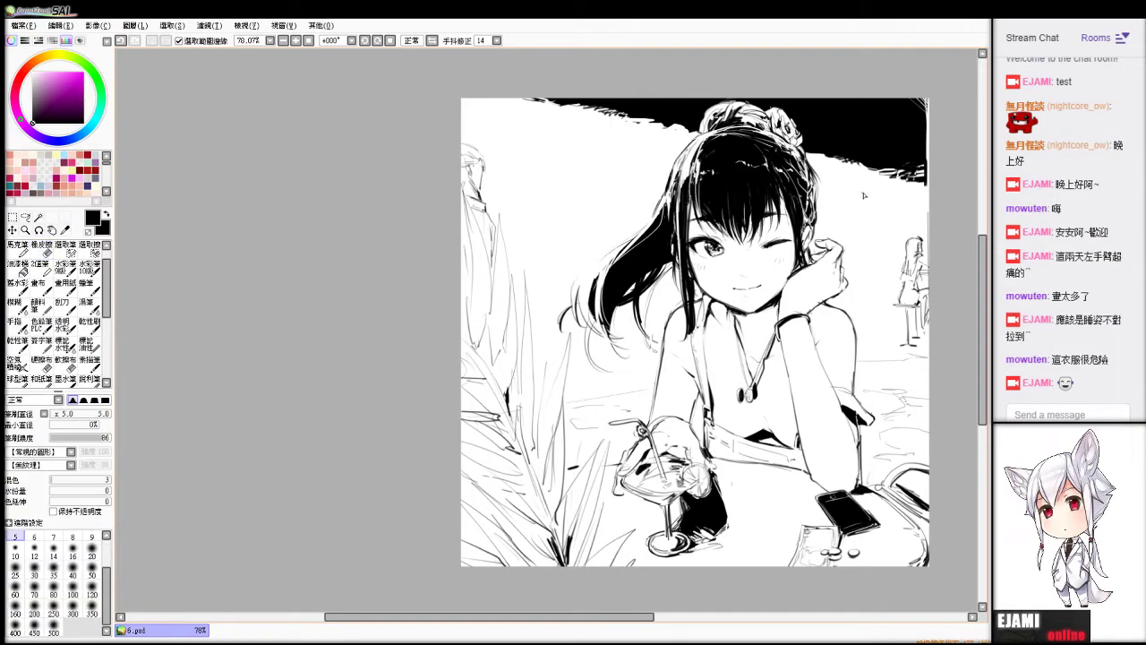
{"action": "left_click_drag", "start_coordinate": [811, 164], "coordinate": [818, 221]}
{"action": "key", "text": "ctrl+z"}
{"action": "key", "text": "ctrl+z"}
Draw a dark ground line under the feet of the distant standing figure behind the girl's shoulder.
{"action": "mouse_move", "coordinate": [863, 347]}
{"action": "left_mouse_down"}
{"action": "mouse_move", "coordinate": [895, 340]}
{"action": "mouse_move", "coordinate": [880, 344]}
{"action": "mouse_move", "coordinate": [930, 357]}
{"action": "left_mouse_up"}
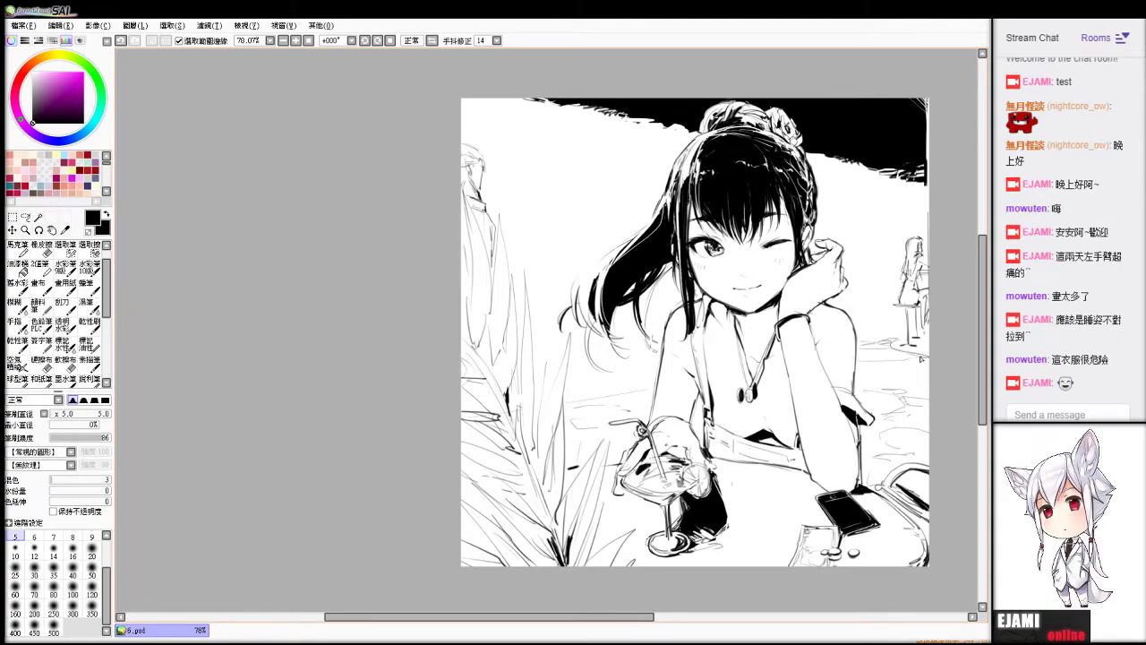
{"action": "key", "text": "ctrl+z"}
{"action": "left_click_drag", "start_coordinate": [903, 351], "coordinate": [929, 355]}
{"action": "left_click_drag", "start_coordinate": [908, 352], "coordinate": [929, 359]}
{"action": "key", "text": "ctrl+z"}
Extend the ragged black background area downward above the distant figure and clean up the picture's edge beside it.
{"action": "left_click_drag", "start_coordinate": [918, 209], "coordinate": [924, 210]}
{"action": "mouse_move", "coordinate": [926, 184]}
{"action": "left_mouse_down"}
{"action": "mouse_move", "coordinate": [899, 196]}
{"action": "mouse_move", "coordinate": [929, 200]}
{"action": "mouse_move", "coordinate": [929, 190]}
{"action": "left_mouse_up"}
{"action": "key", "text": "e"}
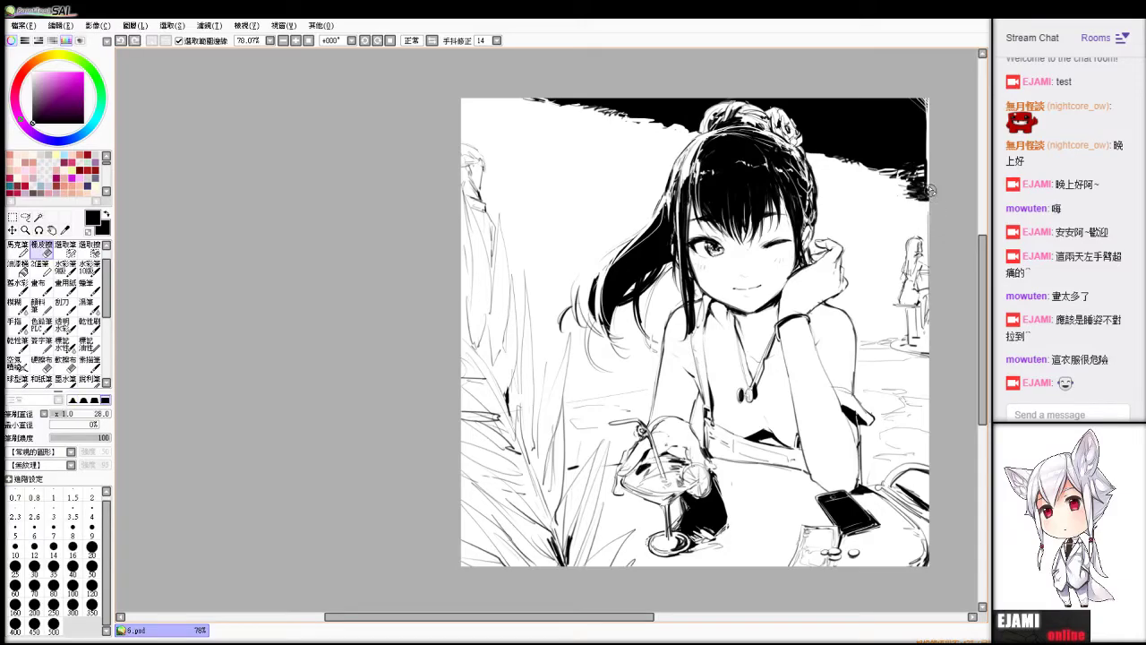
{"action": "left_click_drag", "start_coordinate": [932, 218], "coordinate": [933, 240]}
{"action": "key", "text": "b"}
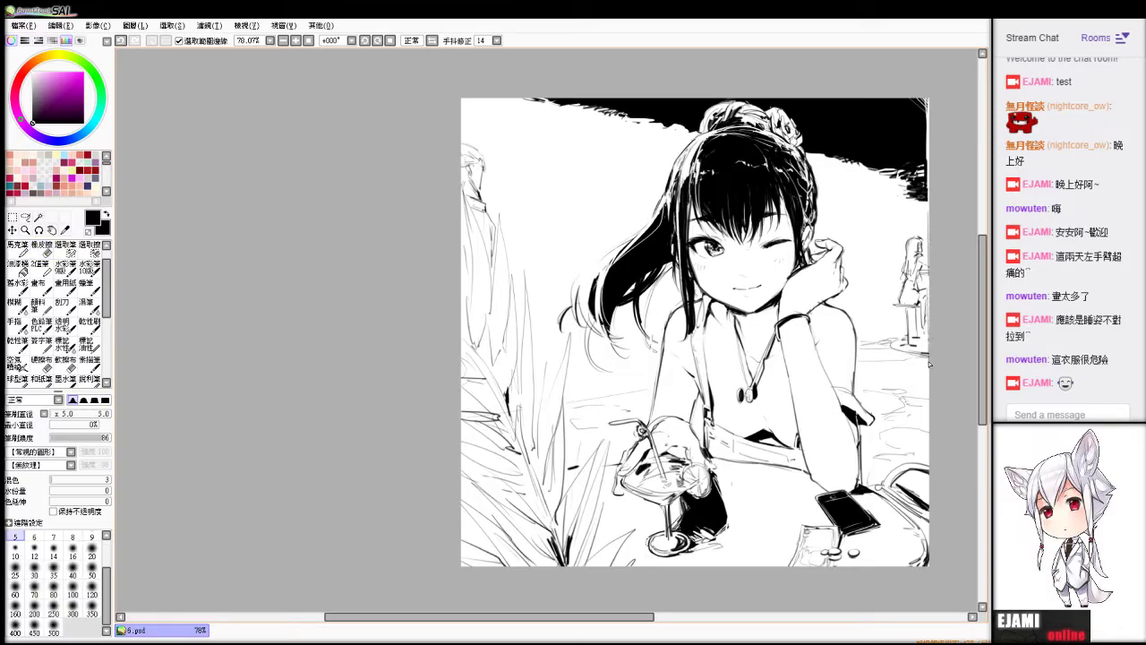
{"action": "key", "text": "e"}
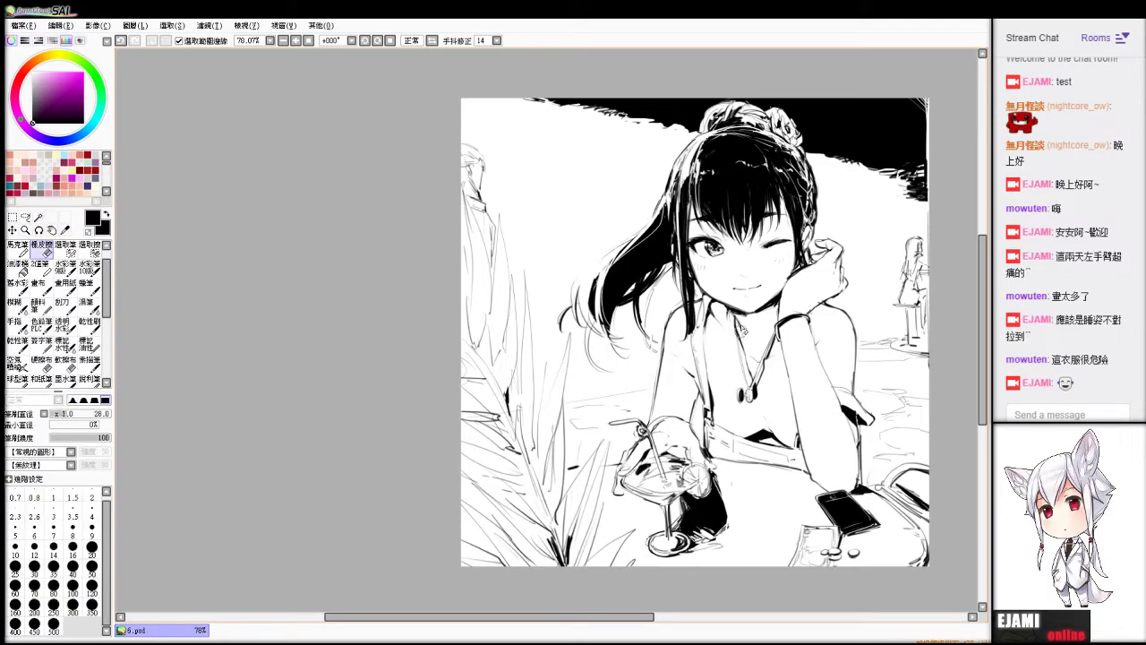
Close the gap in the girl's mouth line and draw a small rounded tongue sticking out below it.
{"action": "key", "text": "b"}
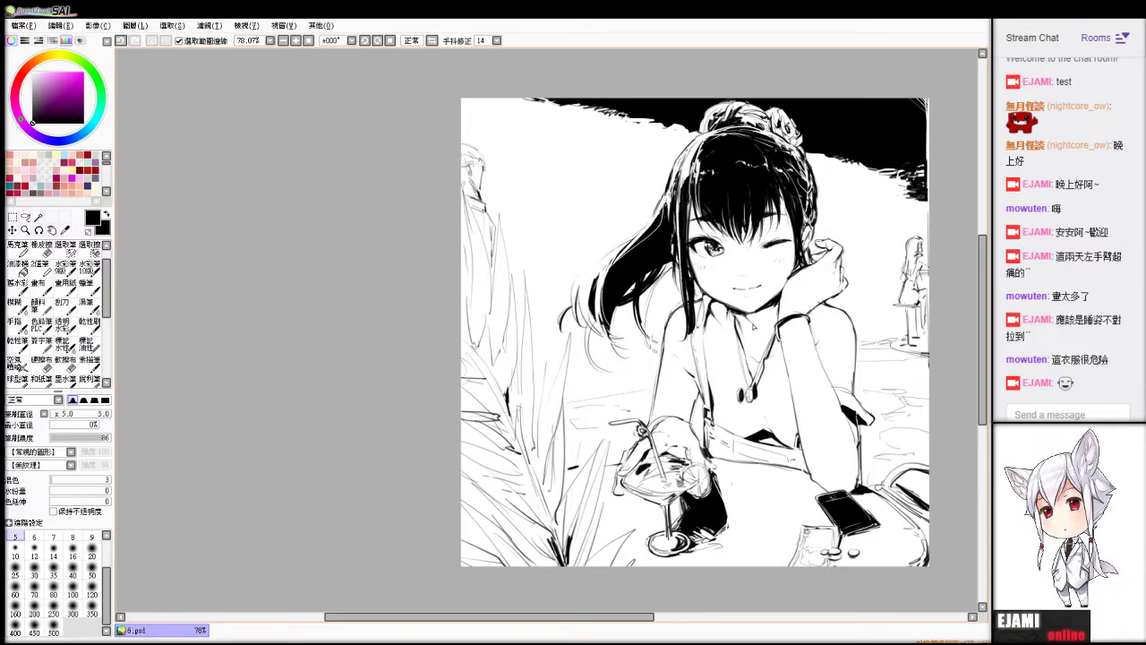
{"action": "scroll", "coordinate": [754, 327], "scroll_direction": "up", "scroll_amount": 5}
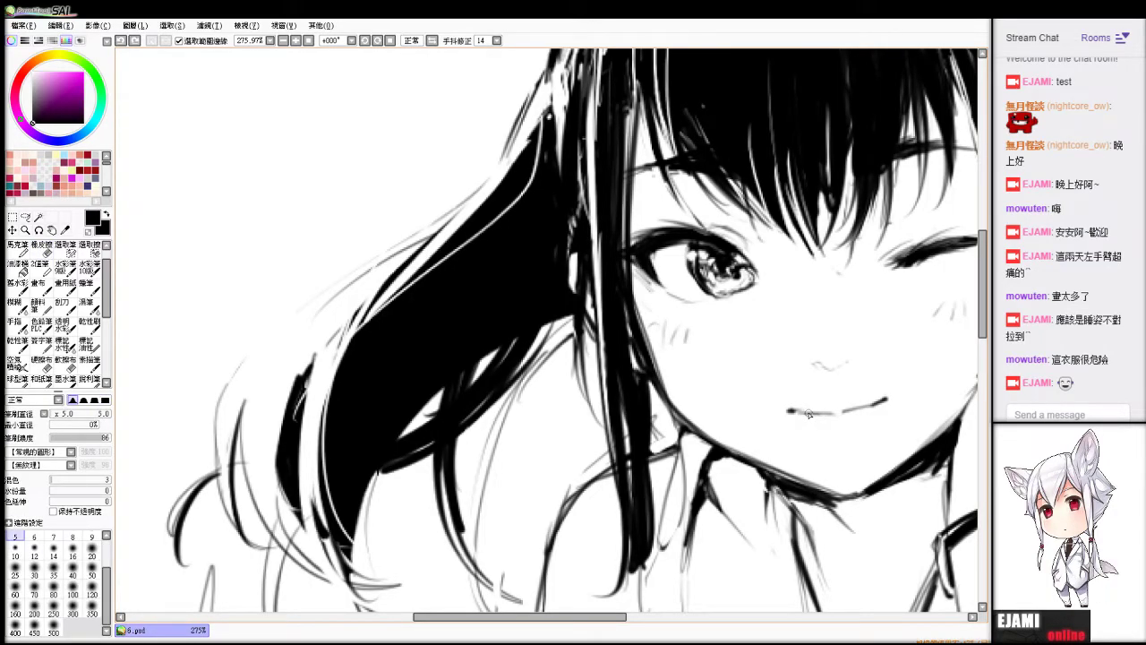
{"action": "left_click_drag", "start_coordinate": [809, 414], "coordinate": [840, 438]}
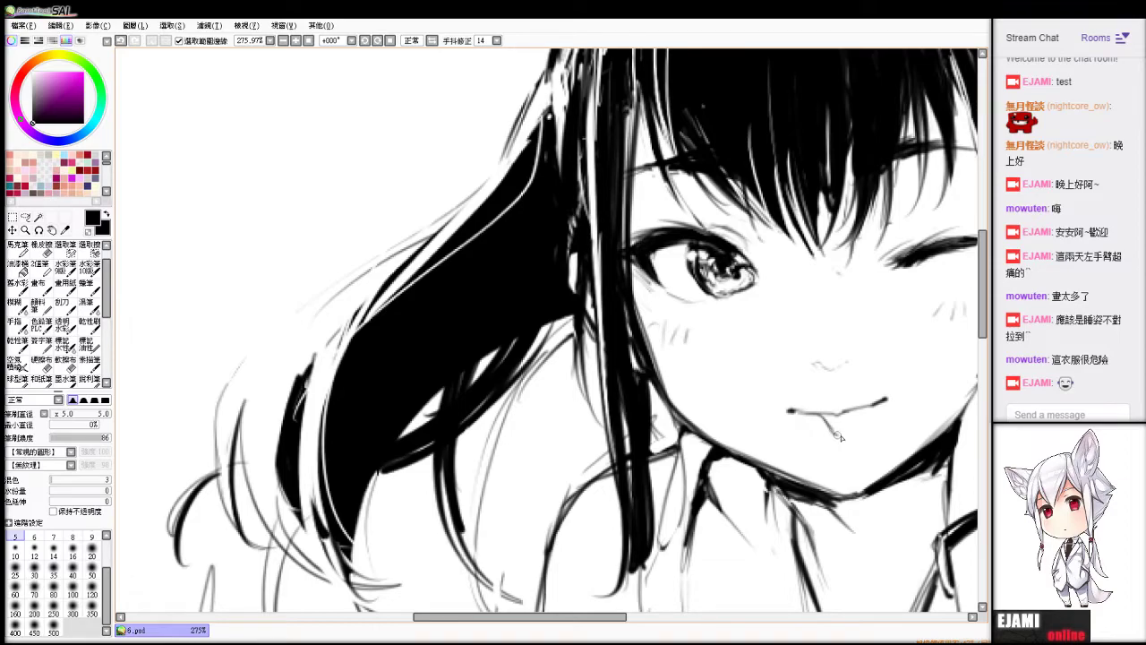
{"action": "key", "text": "e"}
{"action": "mouse_move", "coordinate": [838, 436]}
{"action": "left_mouse_down"}
{"action": "mouse_move", "coordinate": [864, 409]}
{"action": "mouse_move", "coordinate": [822, 421]}
{"action": "left_mouse_up"}
{"action": "key", "text": "e"}
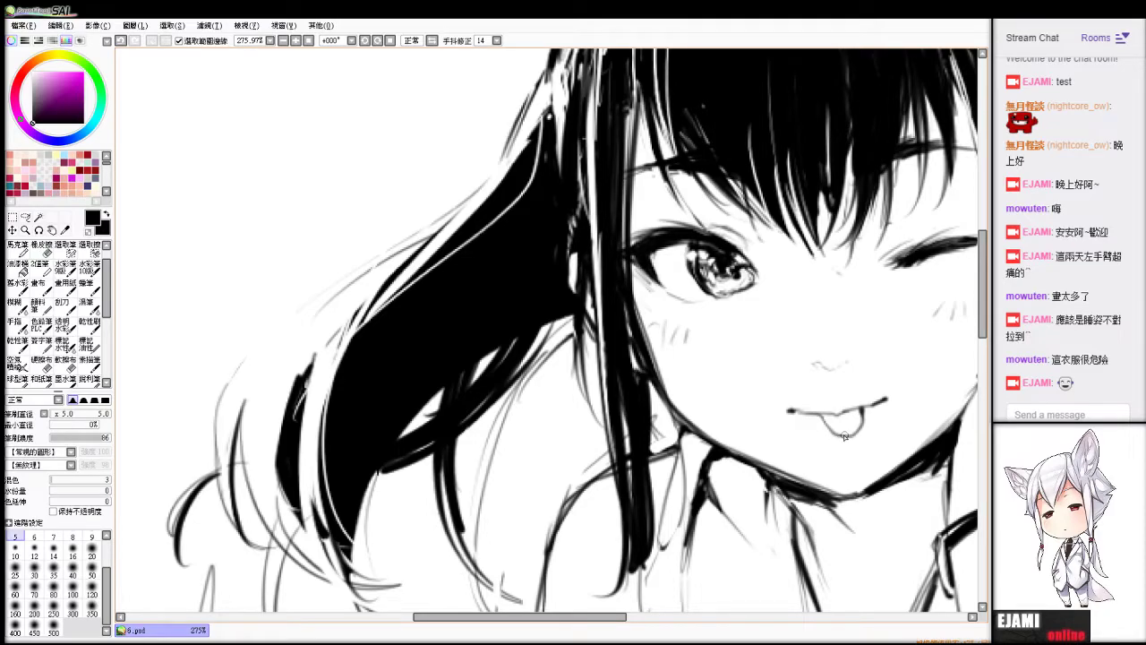
{"action": "key", "text": "e"}
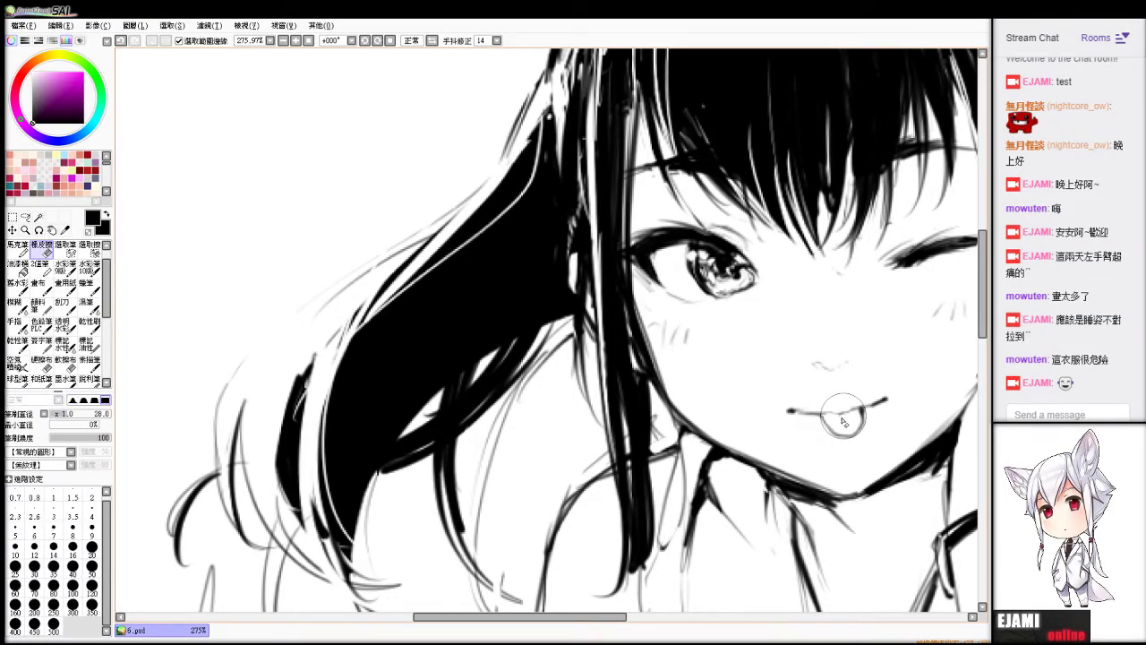
{"action": "key", "text": "v"}
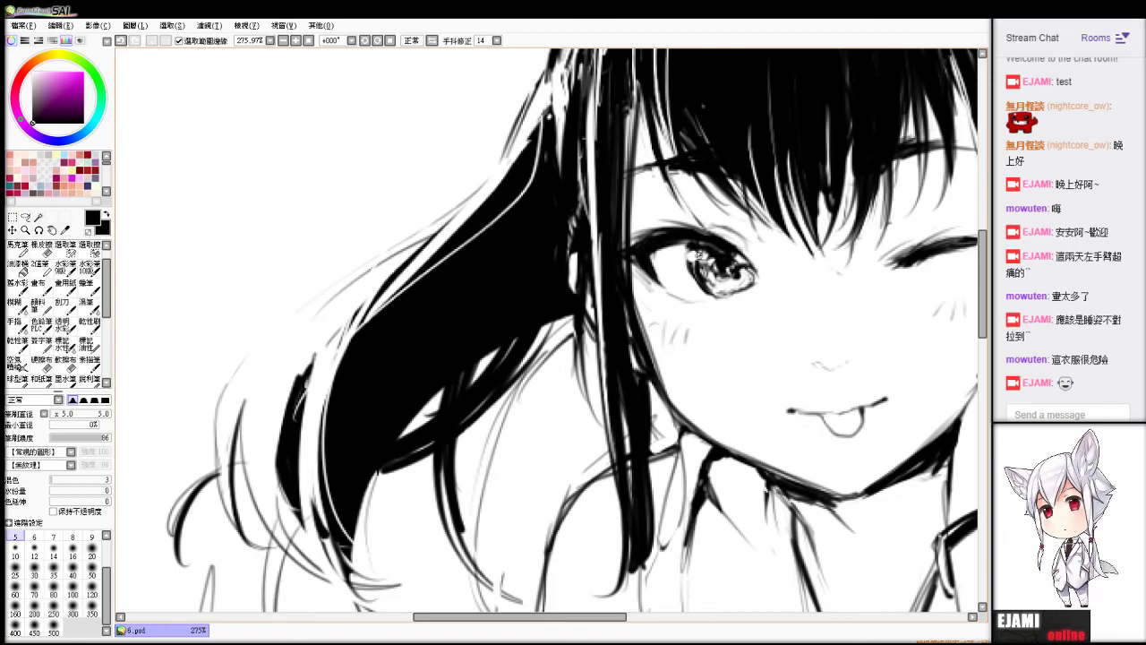
Darken the edge of the open eye's iris and redefine the shading around its pupil.
{"action": "key", "text": "e"}
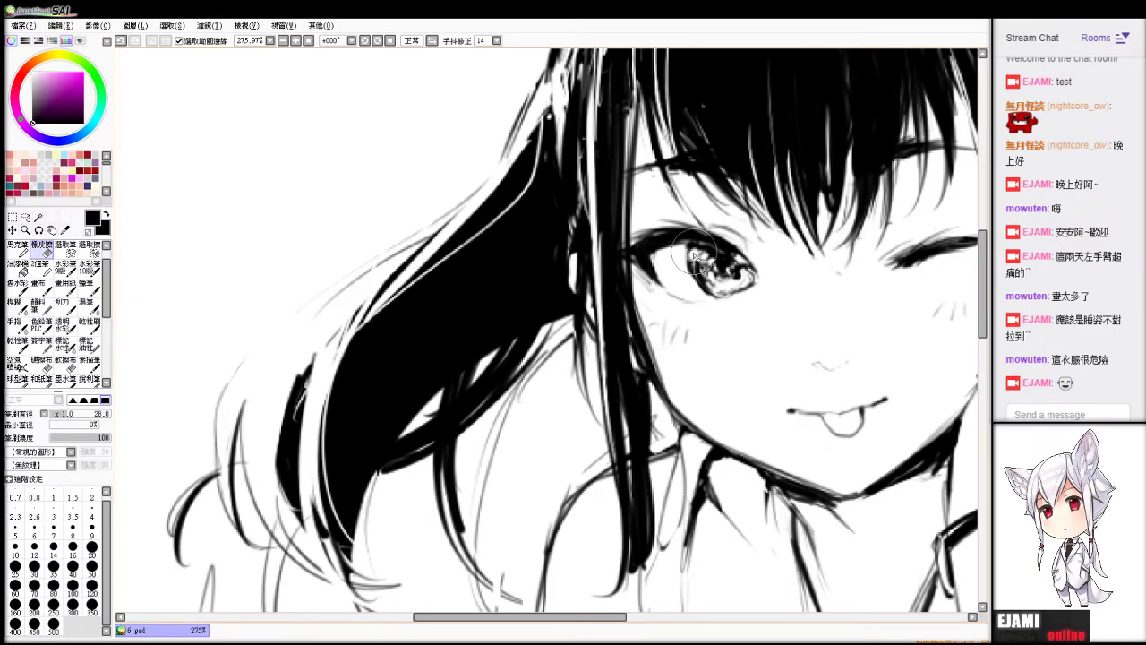
{"action": "key", "text": "b"}
{"action": "key", "text": "e"}
{"action": "key", "text": "b"}
{"action": "left_click_drag", "start_coordinate": [695, 248], "coordinate": [697, 263]}
{"action": "key", "text": "e"}
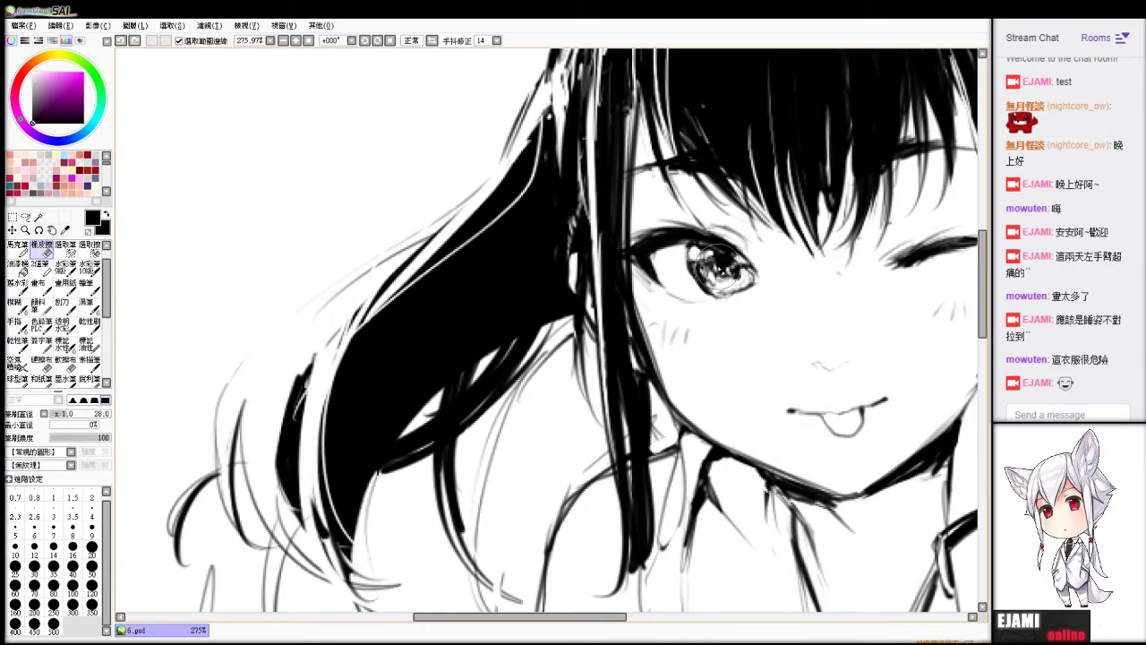
Carve a small light highlight into the upper iris of the open eye and strengthen the upper lash line towards the nose.
{"action": "key", "text": "n"}
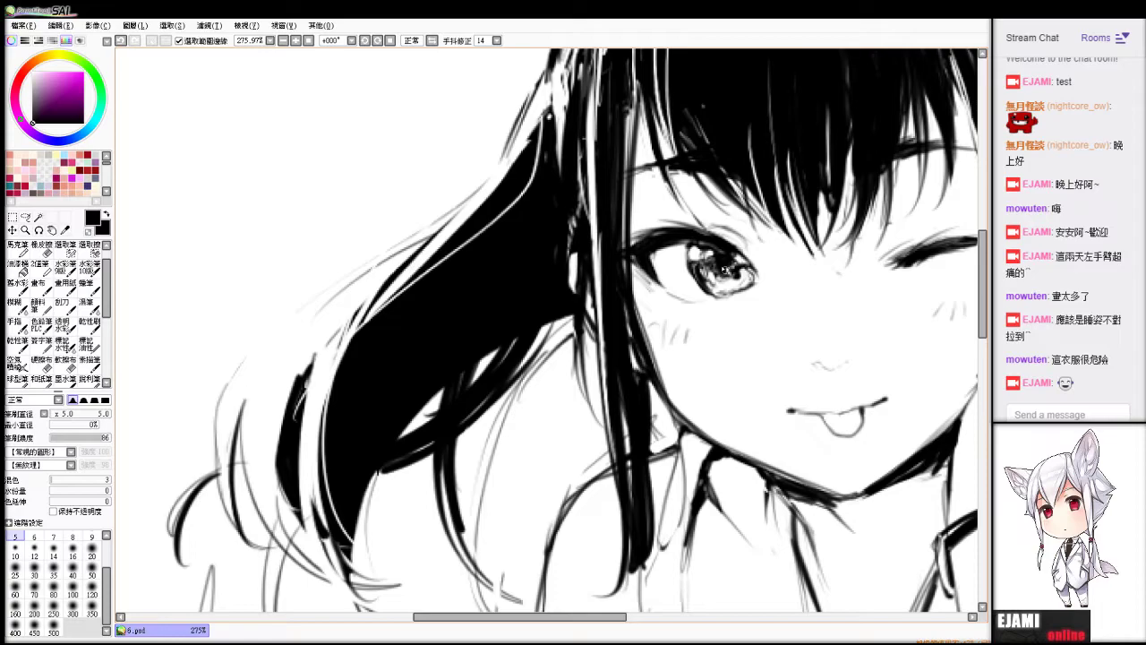
{"action": "key", "text": "e"}
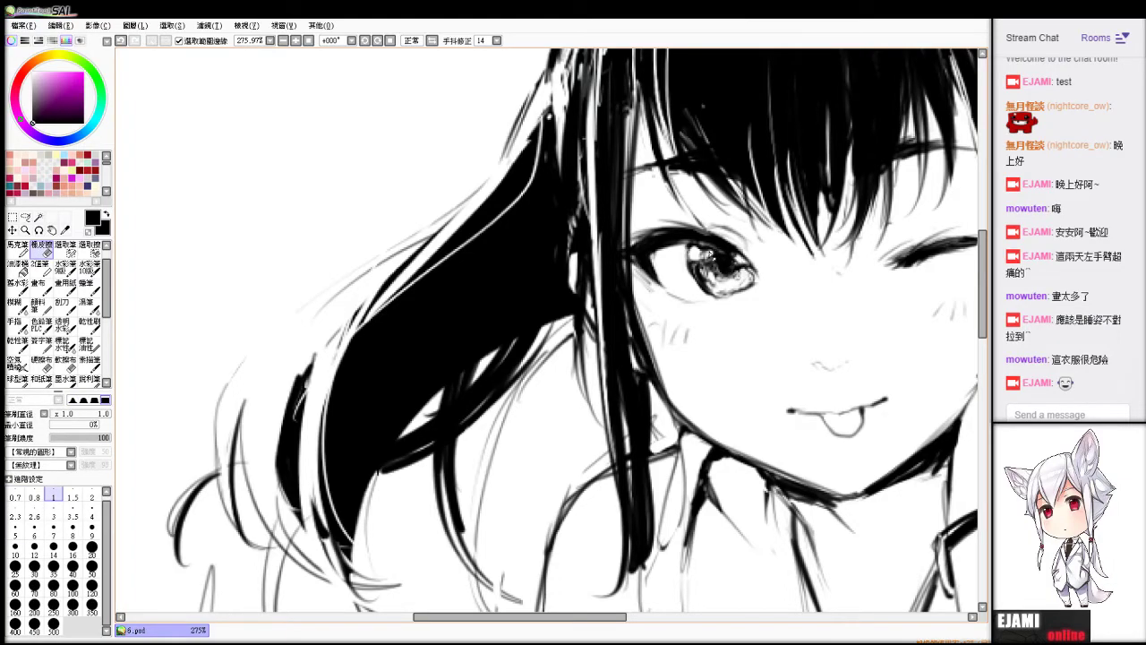
{"action": "key", "text": "ctrl+z"}
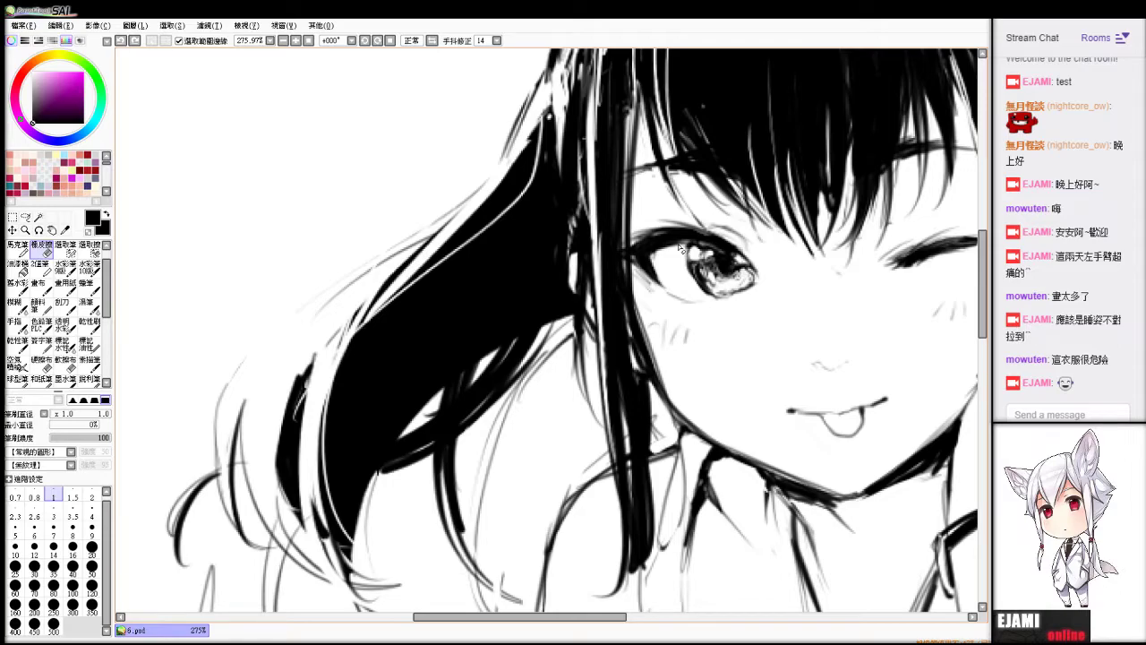
{"action": "key", "text": "b"}
{"action": "left_click_drag", "start_coordinate": [724, 239], "coordinate": [758, 260]}
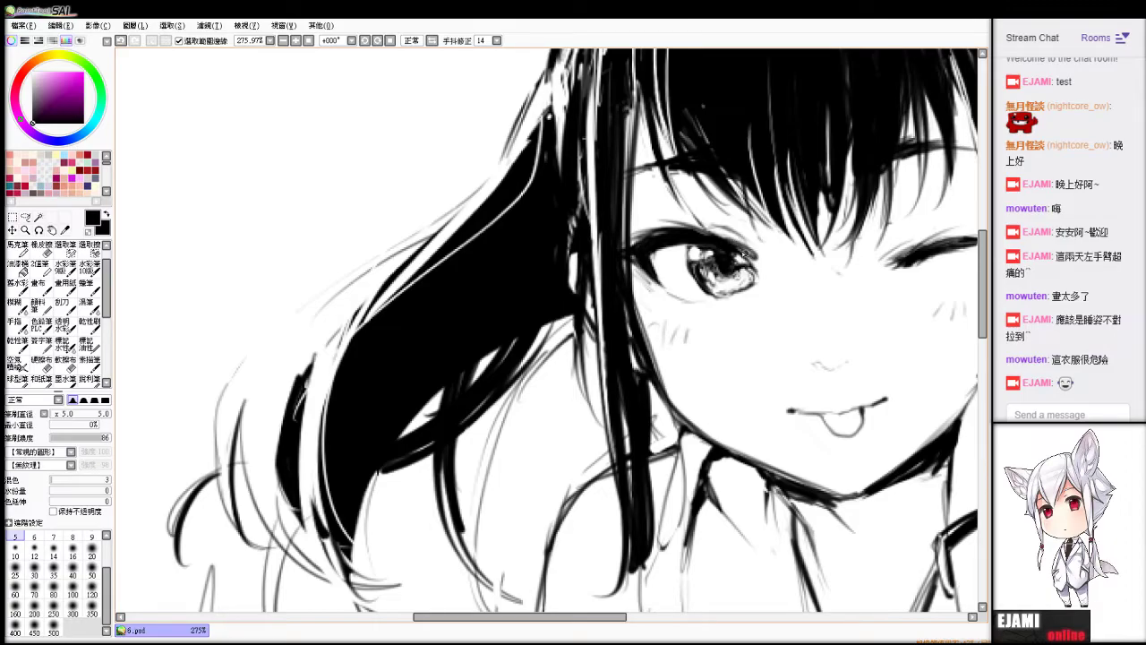
{"action": "scroll", "coordinate": [744, 254], "scroll_direction": "down", "scroll_amount": 5}
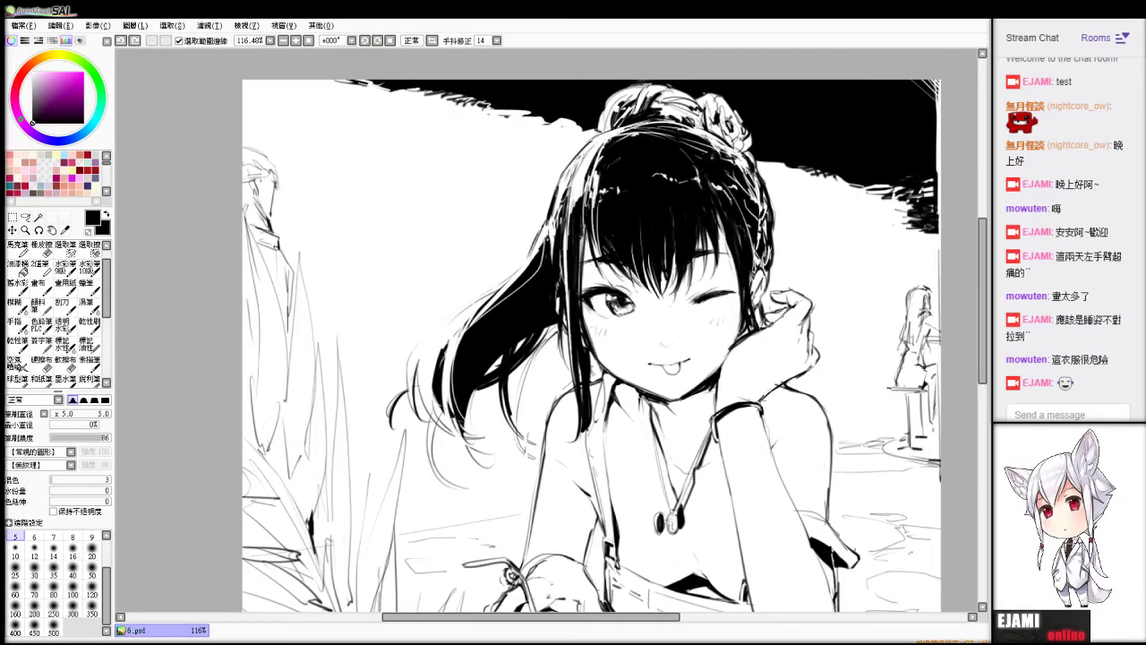
{"action": "left_click_drag", "start_coordinate": [744, 254], "coordinate": [716, 458]}
{"action": "key", "text": "Home"}
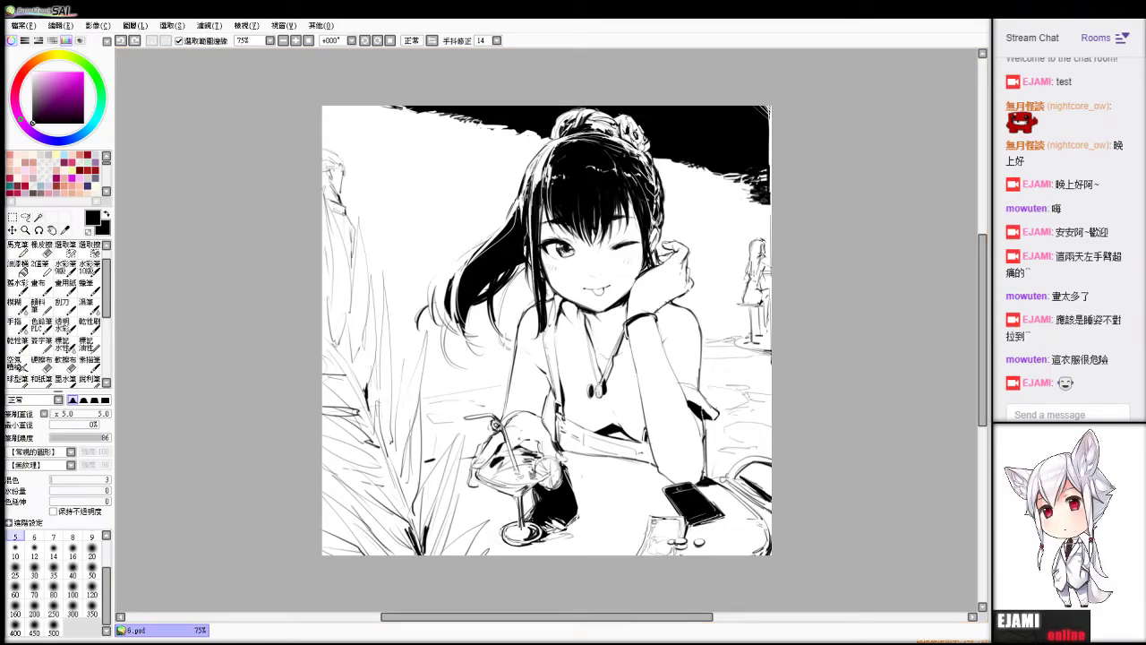
Erase small light specks in the open eye's iris and touch up its rim nearest the nose.
{"action": "scroll", "coordinate": [519, 275], "scroll_direction": "up", "scroll_amount": 9}
{"action": "key", "text": "e"}
{"action": "mouse_move", "coordinate": [699, 139]}
{"action": "left_mouse_down"}
{"action": "mouse_move", "coordinate": [706, 158]}
{"action": "mouse_move", "coordinate": [769, 163]}
{"action": "mouse_move", "coordinate": [772, 150]}
{"action": "left_mouse_up"}
{"action": "key", "text": "e"}
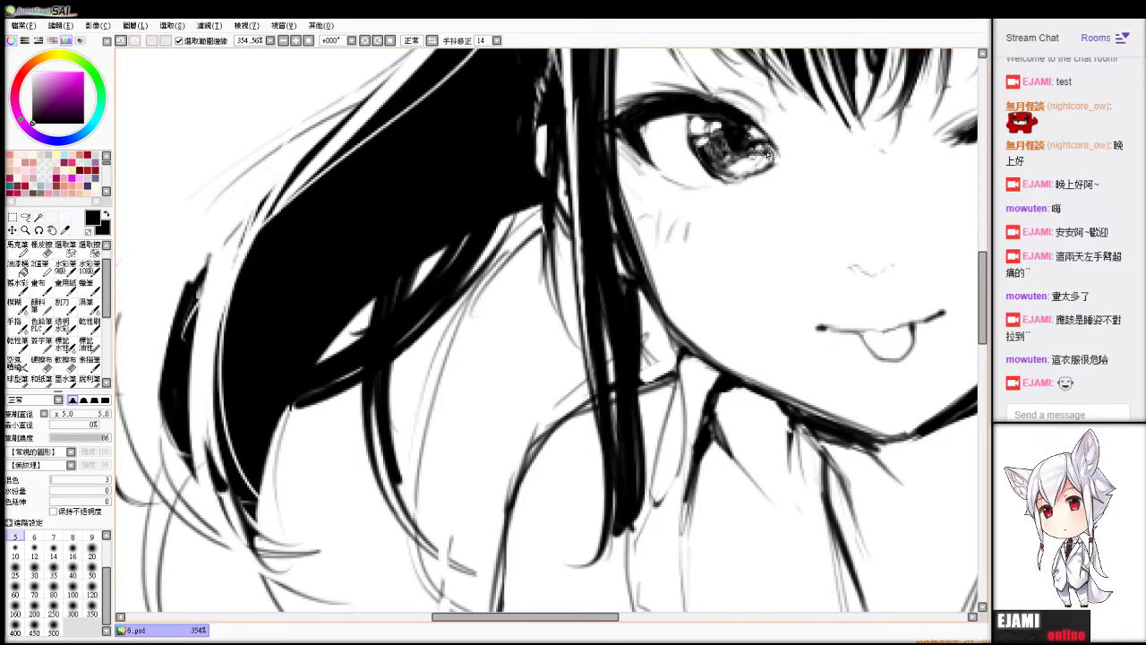
{"action": "scroll", "coordinate": [547, 331], "scroll_direction": "down", "scroll_amount": 3}
{"action": "scroll", "coordinate": [511, 285], "scroll_direction": "down", "scroll_amount": 1}
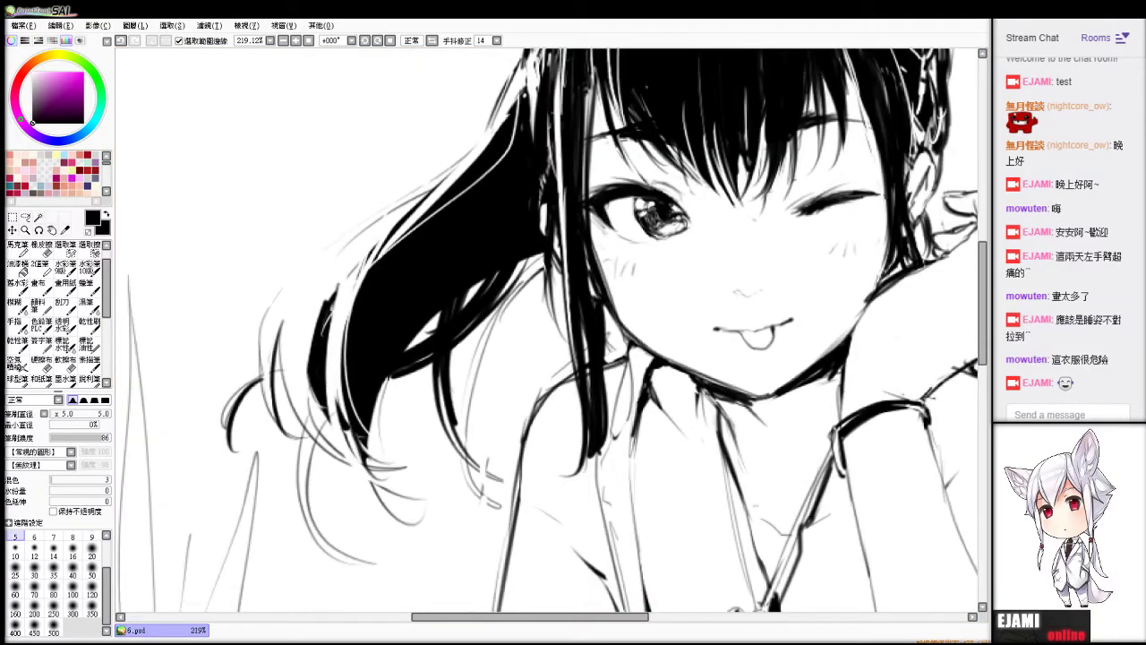
{"action": "scroll", "coordinate": [664, 230], "scroll_direction": "down", "scroll_amount": 1}
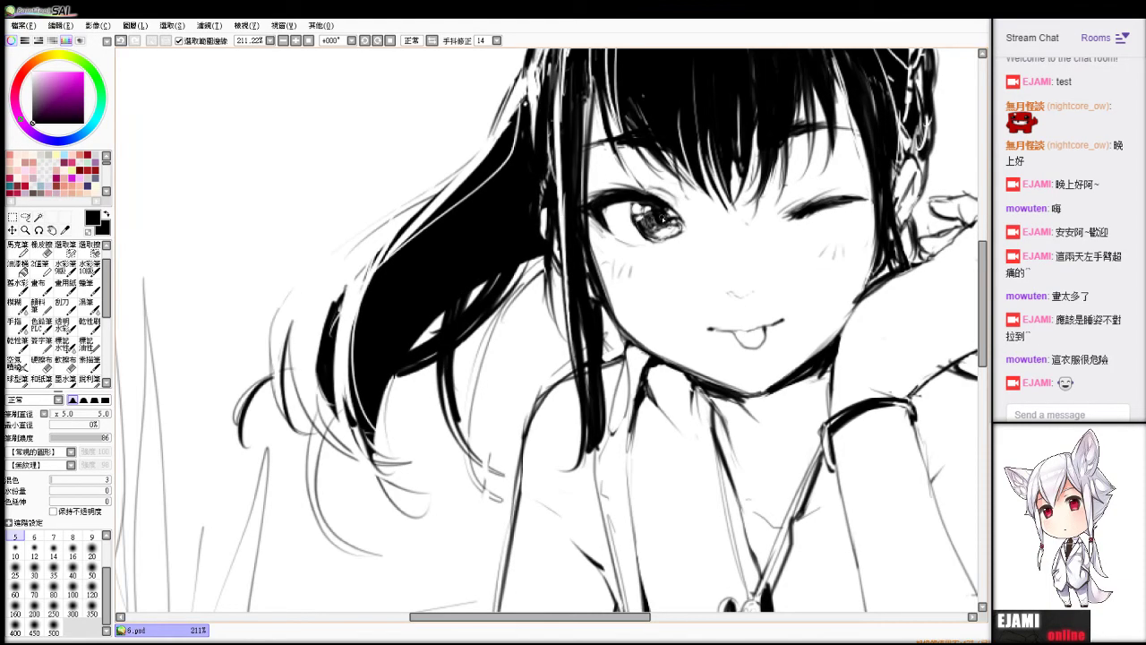
{"action": "key", "text": "e"}
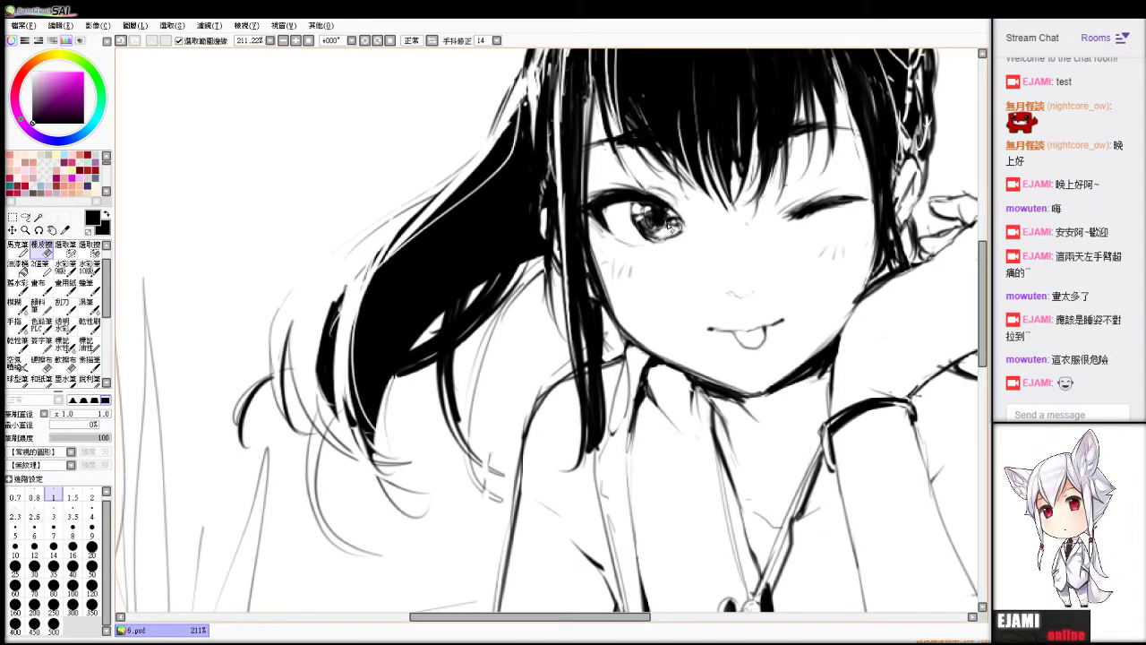
Rework the lower rim of the open eye's iris and sketch a thin lower eyelid line beneath it.
{"action": "key", "text": "b"}
{"action": "mouse_move", "coordinate": [672, 215]}
{"action": "left_mouse_down"}
{"action": "mouse_move", "coordinate": [678, 224]}
{"action": "mouse_move", "coordinate": [636, 233]}
{"action": "left_mouse_up"}
{"action": "key", "text": "e"}
{"action": "key", "text": "b"}
{"action": "key", "text": "ctrl+z"}
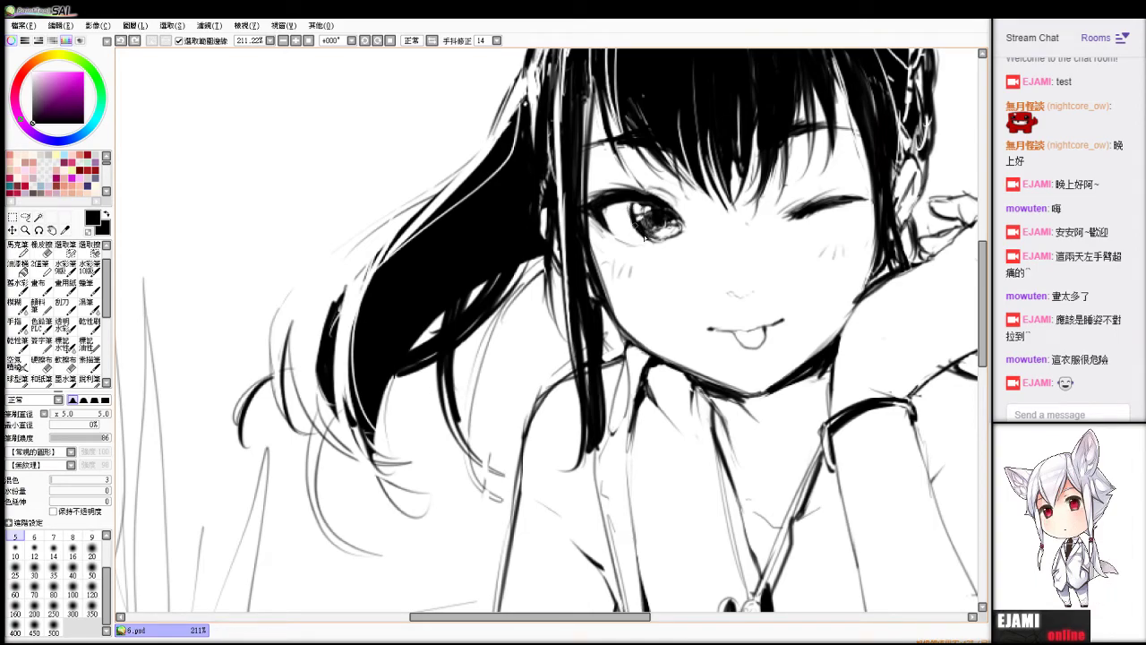
{"action": "key", "text": "e"}
{"action": "left_click_drag", "start_coordinate": [660, 240], "coordinate": [679, 237]}
{"action": "key", "text": "b"}
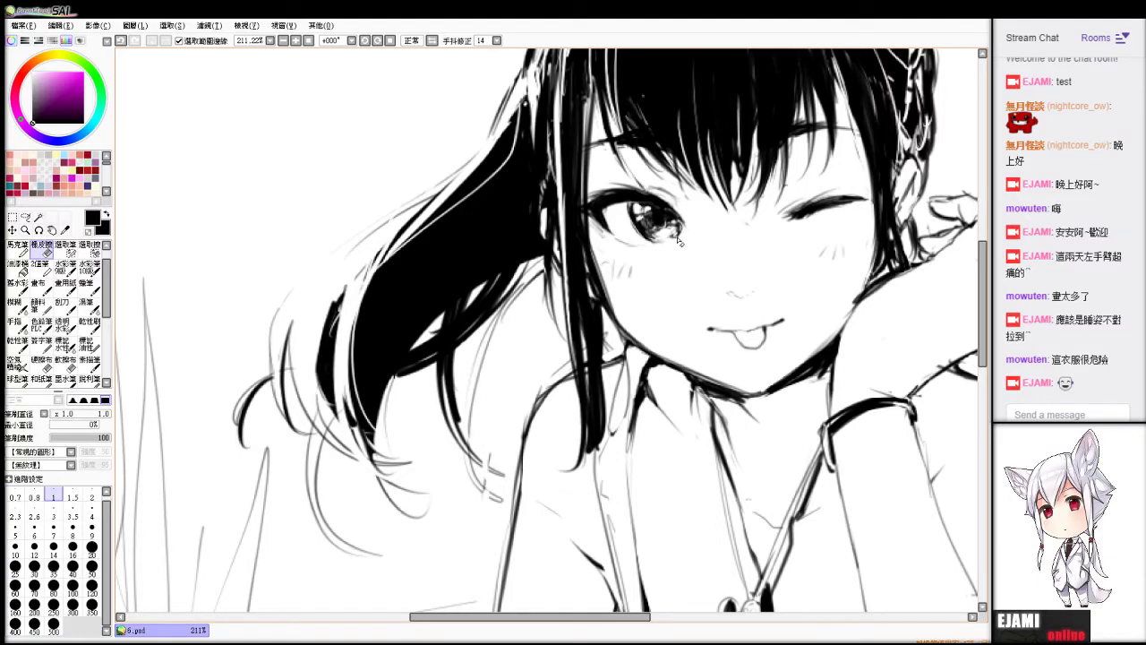
{"action": "left_click_drag", "start_coordinate": [617, 239], "coordinate": [638, 252]}
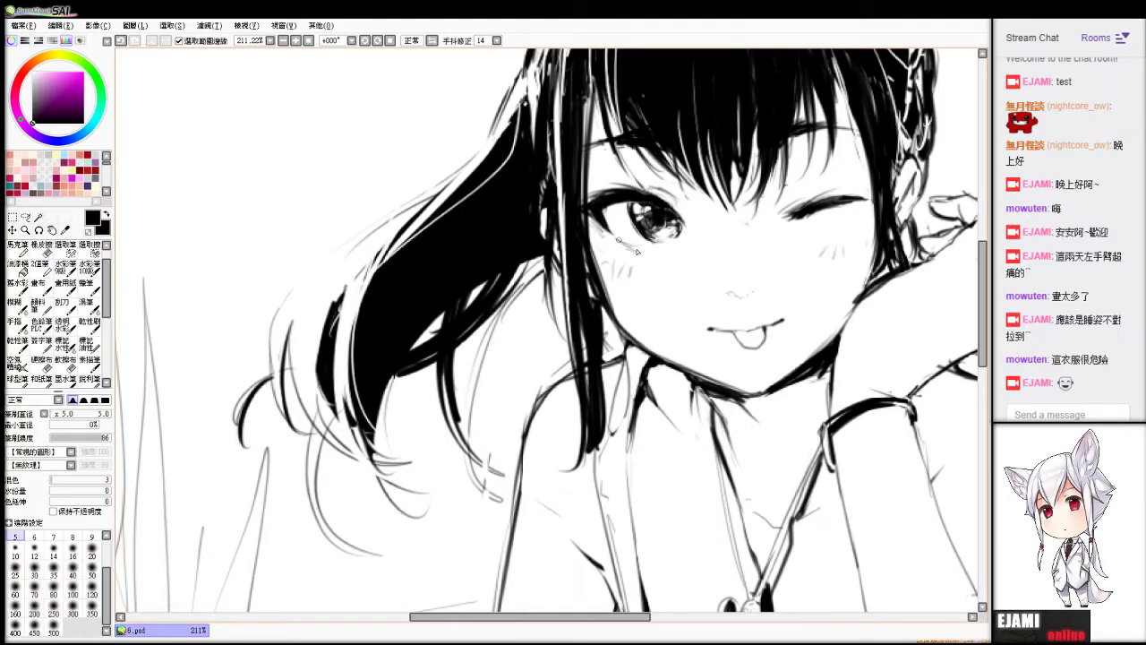
{"action": "scroll", "coordinate": [638, 252], "scroll_direction": "down", "scroll_amount": 4}
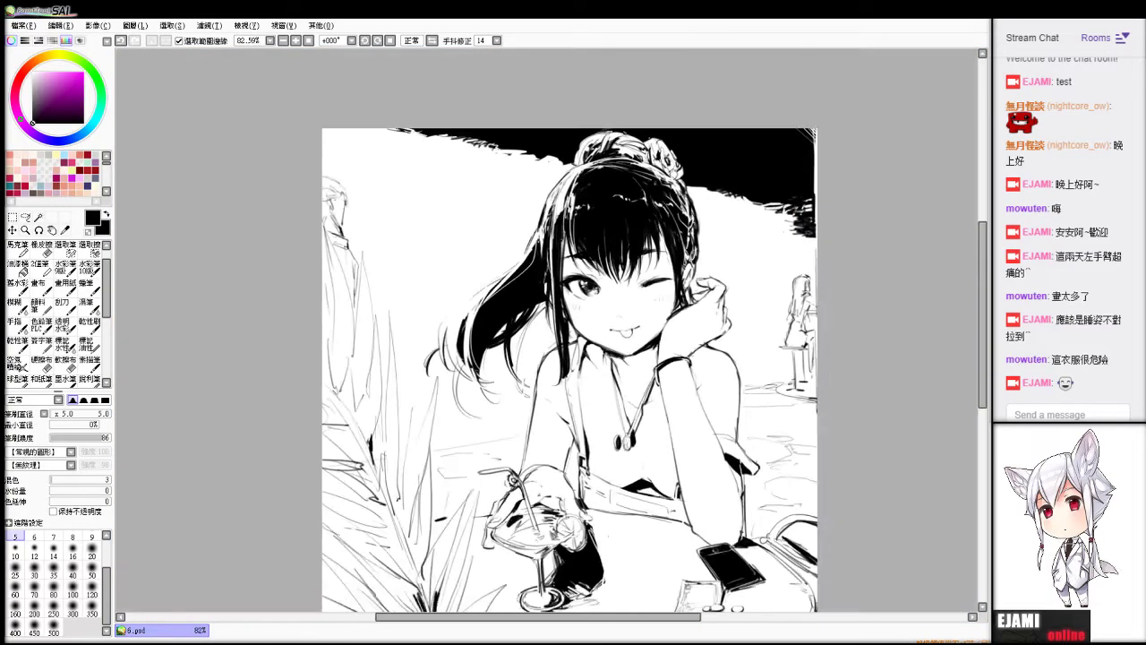
Redraw the bottom curve of the open eye's iris with short dark strokes.
{"action": "scroll", "coordinate": [528, 322], "scroll_direction": "up", "scroll_amount": 3}
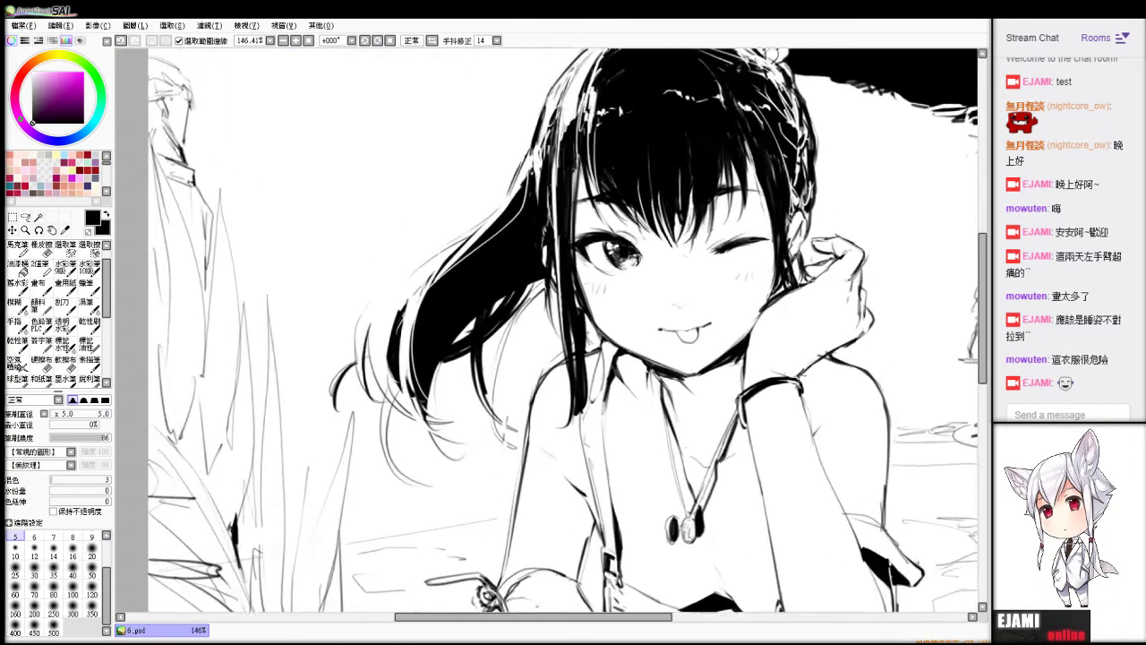
{"action": "key", "text": "e"}
{"action": "scroll", "coordinate": [528, 323], "scroll_direction": "up", "scroll_amount": 1}
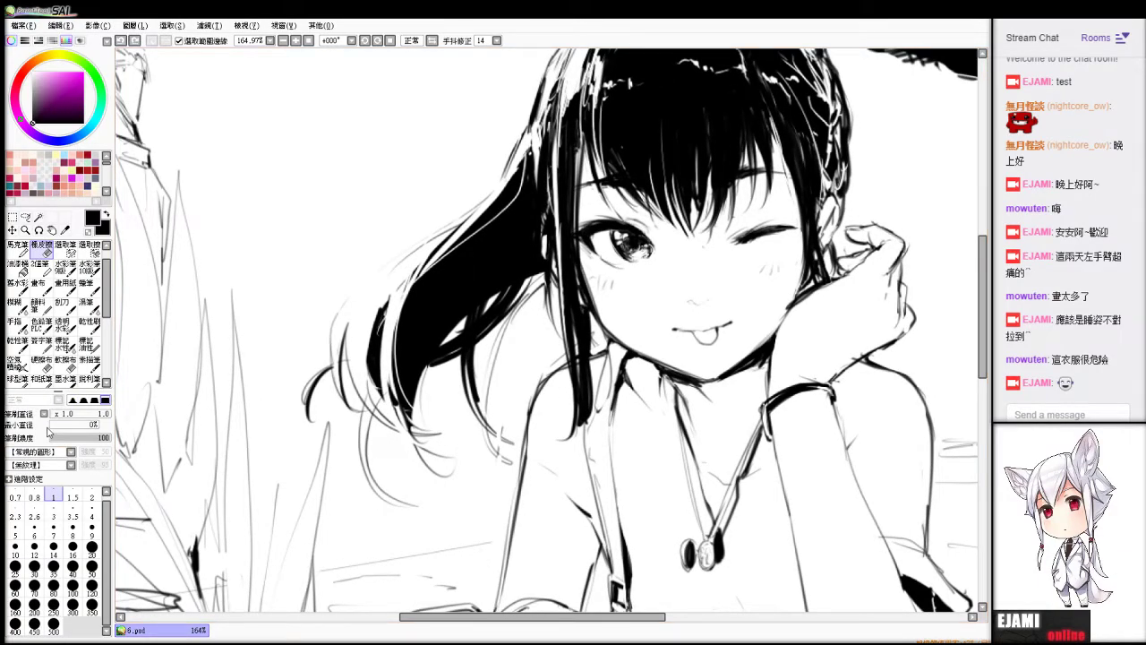
{"action": "key", "text": "b"}
{"action": "left_click_drag", "start_coordinate": [629, 259], "coordinate": [649, 256]}
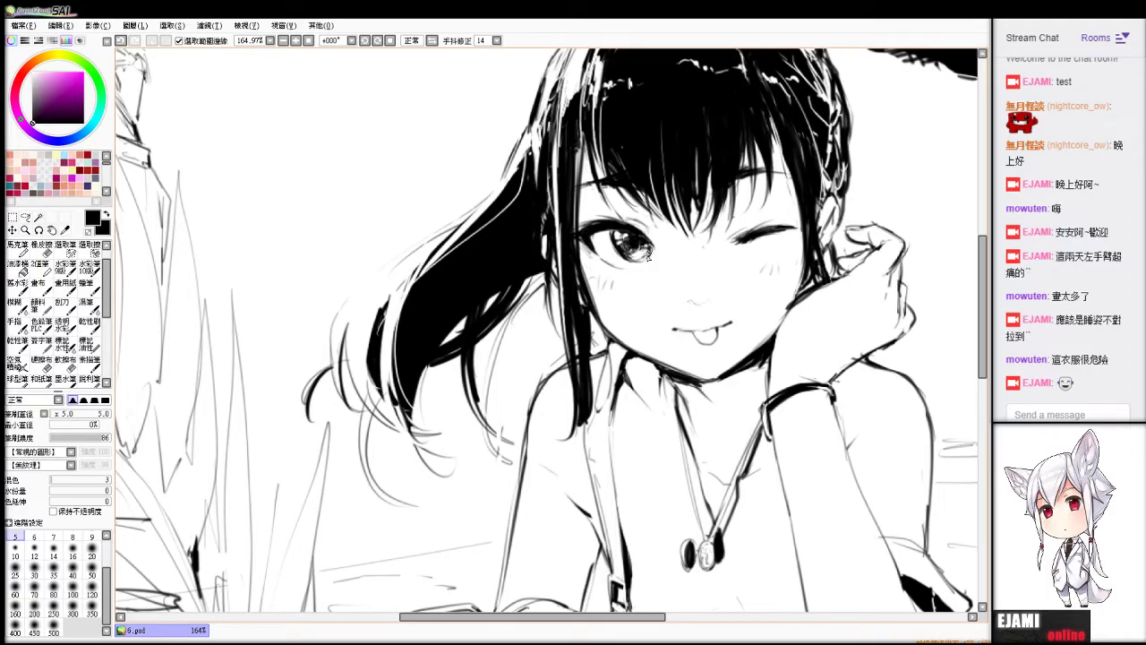
{"action": "left_click_drag", "start_coordinate": [629, 259], "coordinate": [649, 257]}
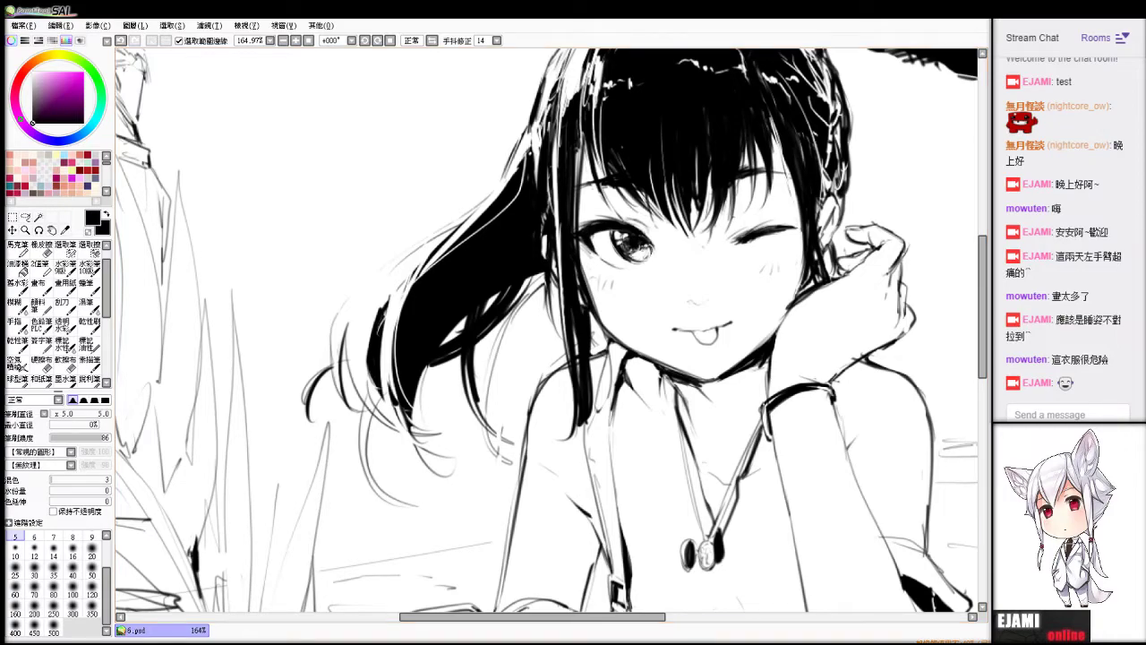
Touch up the highlight area and clean the lower edge of the open eye's iris.
{"action": "scroll", "coordinate": [547, 330], "scroll_direction": "down", "scroll_amount": 2}
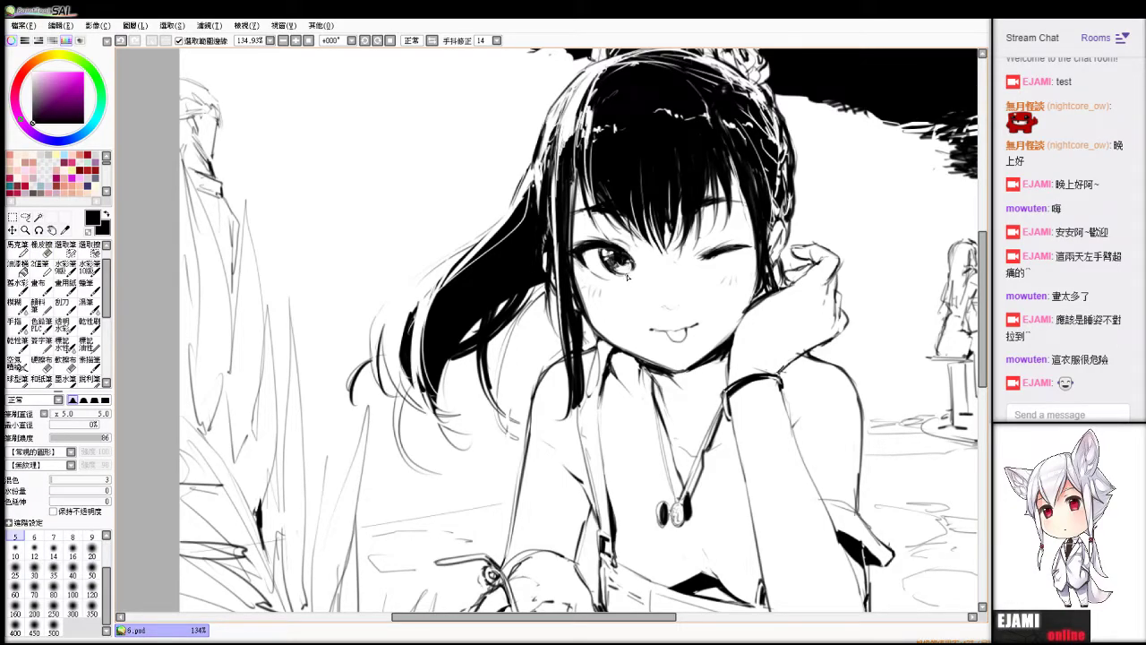
{"action": "left_click_drag", "start_coordinate": [598, 249], "coordinate": [605, 266]}
{"action": "key", "text": "ctrl+z"}
{"action": "key", "text": "e"}
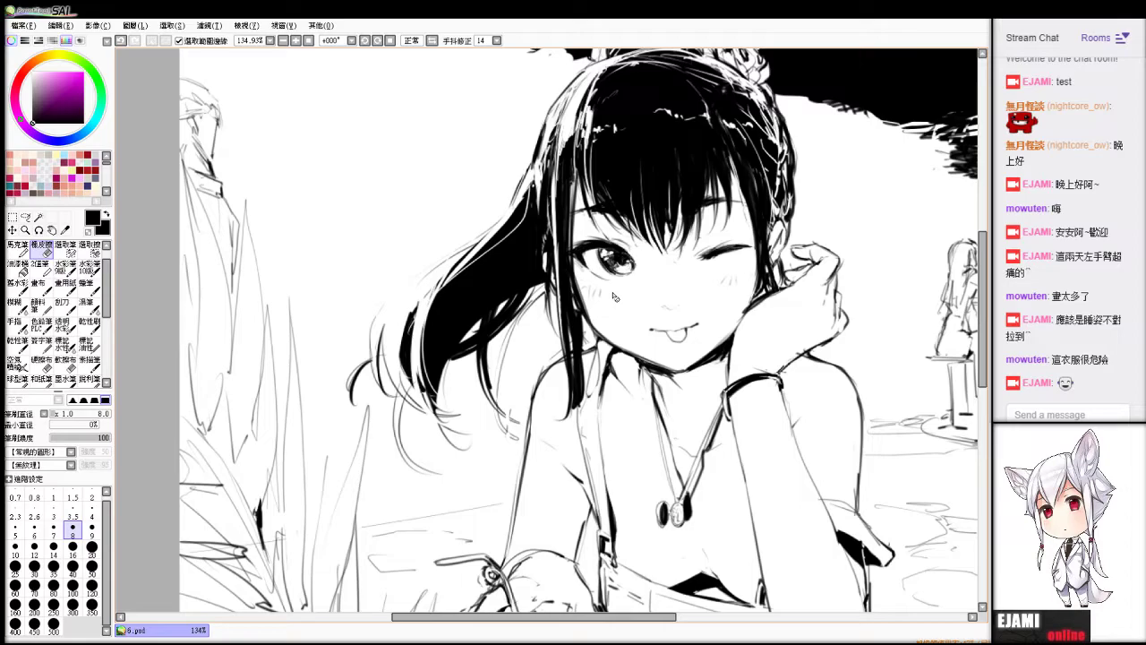
{"action": "left_click_drag", "start_coordinate": [614, 272], "coordinate": [618, 273]}
{"action": "key", "text": "b"}
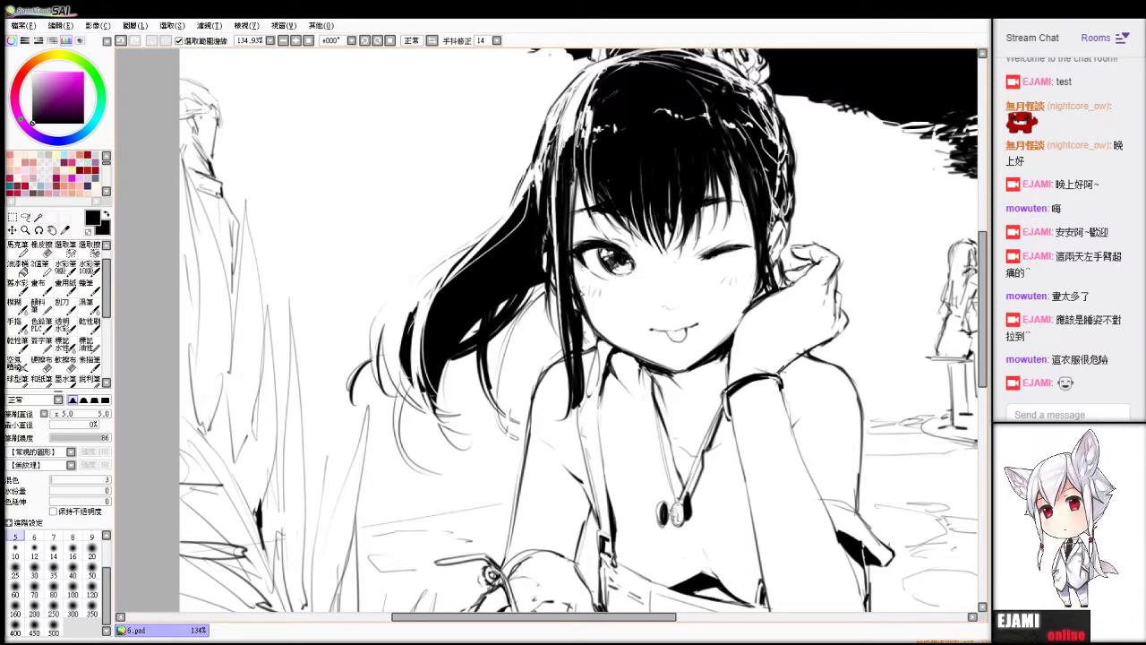
{"action": "key", "text": "e"}
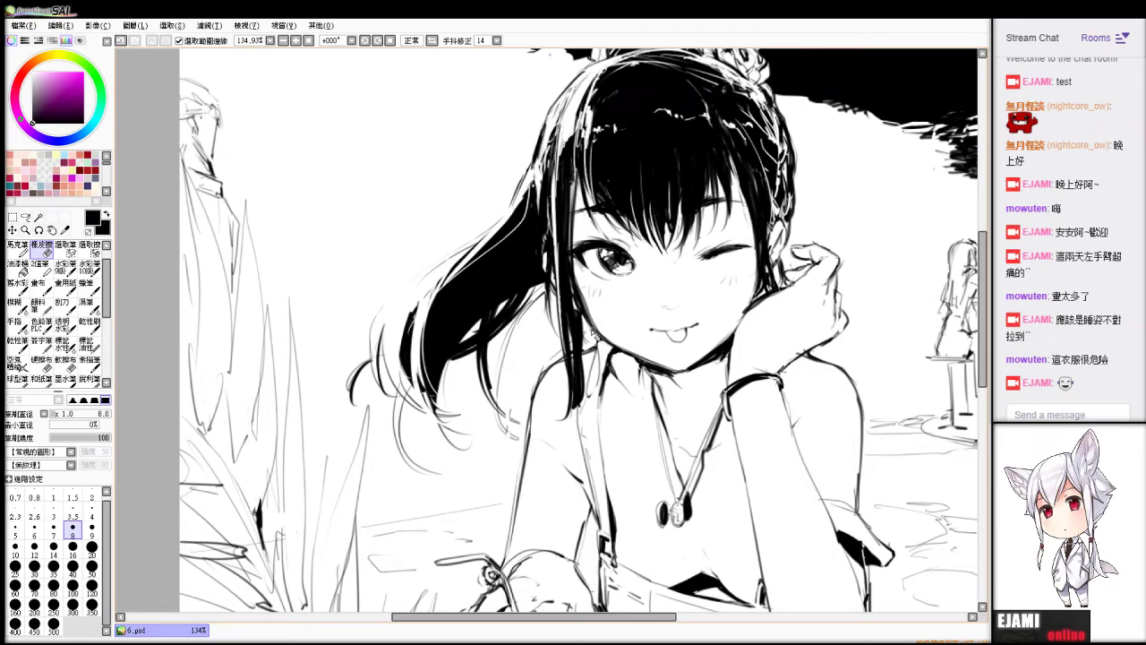
Thicken the tongue's outline where it meets the lips and reshape the corner of the girl's mouth line.
{"action": "scroll", "coordinate": [594, 333], "scroll_direction": "down", "scroll_amount": 2}
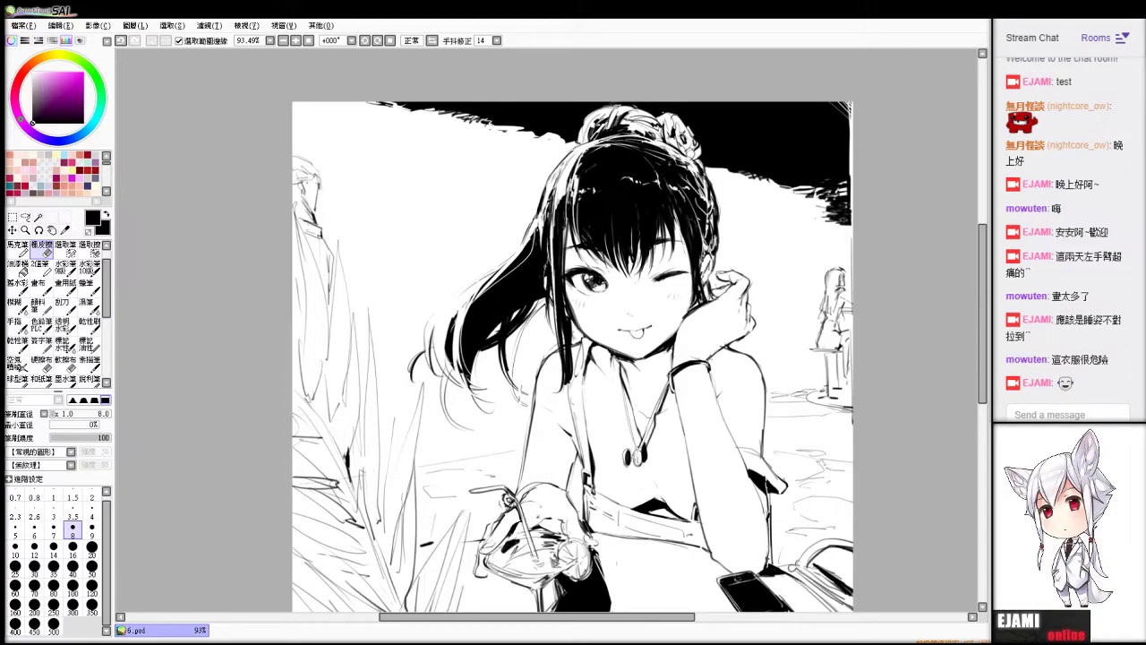
{"action": "scroll", "coordinate": [548, 330], "scroll_direction": "down", "scroll_amount": 4}
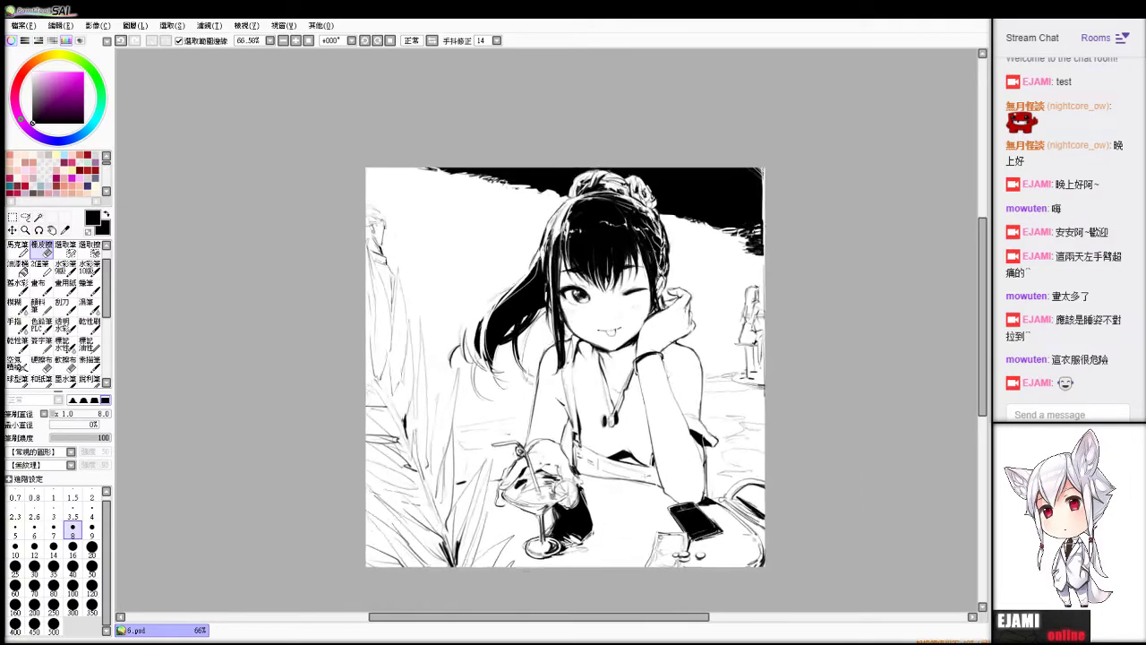
{"action": "scroll", "coordinate": [548, 330], "scroll_direction": "up", "scroll_amount": 4}
{"action": "scroll", "coordinate": [754, 345], "scroll_direction": "up", "scroll_amount": 5}
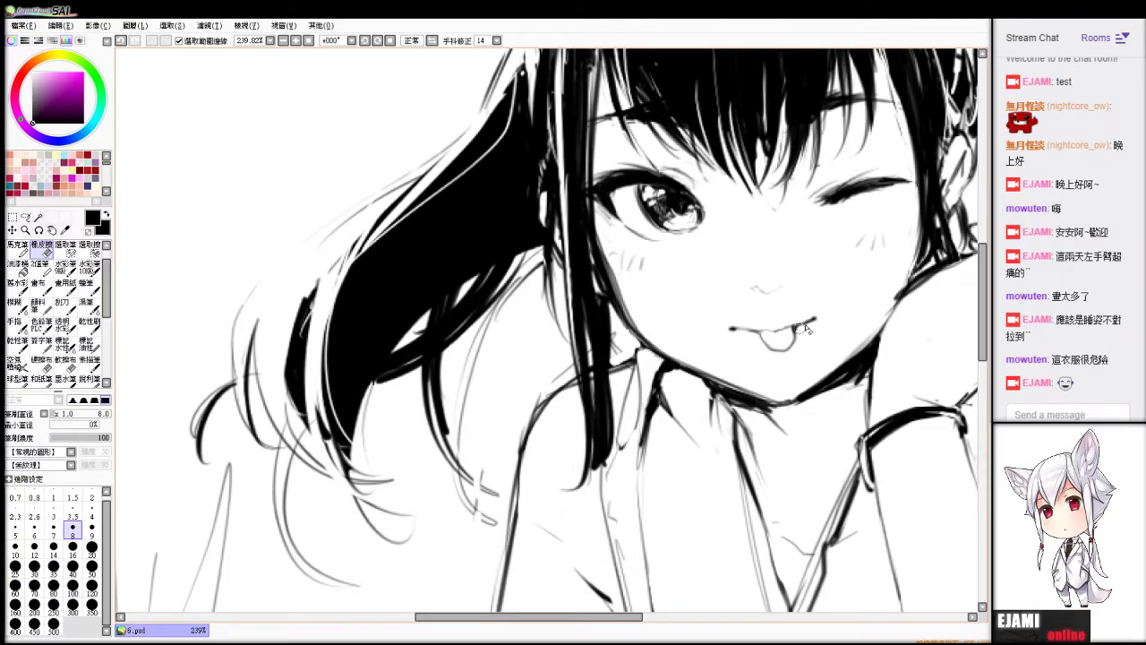
{"action": "key", "text": "v"}
{"action": "mouse_move", "coordinate": [738, 330]}
{"action": "left_mouse_down"}
{"action": "mouse_move", "coordinate": [750, 331]}
{"action": "mouse_move", "coordinate": [727, 332]}
{"action": "left_mouse_up"}
{"action": "key", "text": "e"}
{"action": "key", "text": "v"}
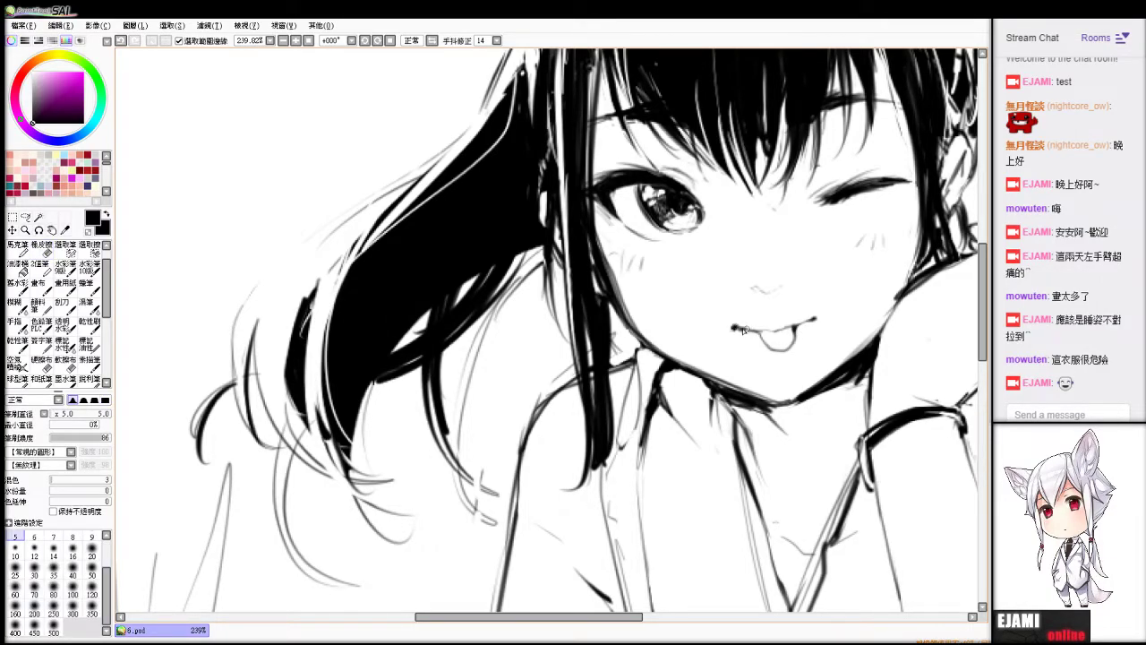
{"action": "key", "text": "e"}
{"action": "key", "text": "b"}
{"action": "scroll", "coordinate": [757, 291], "scroll_direction": "down", "scroll_amount": 5}
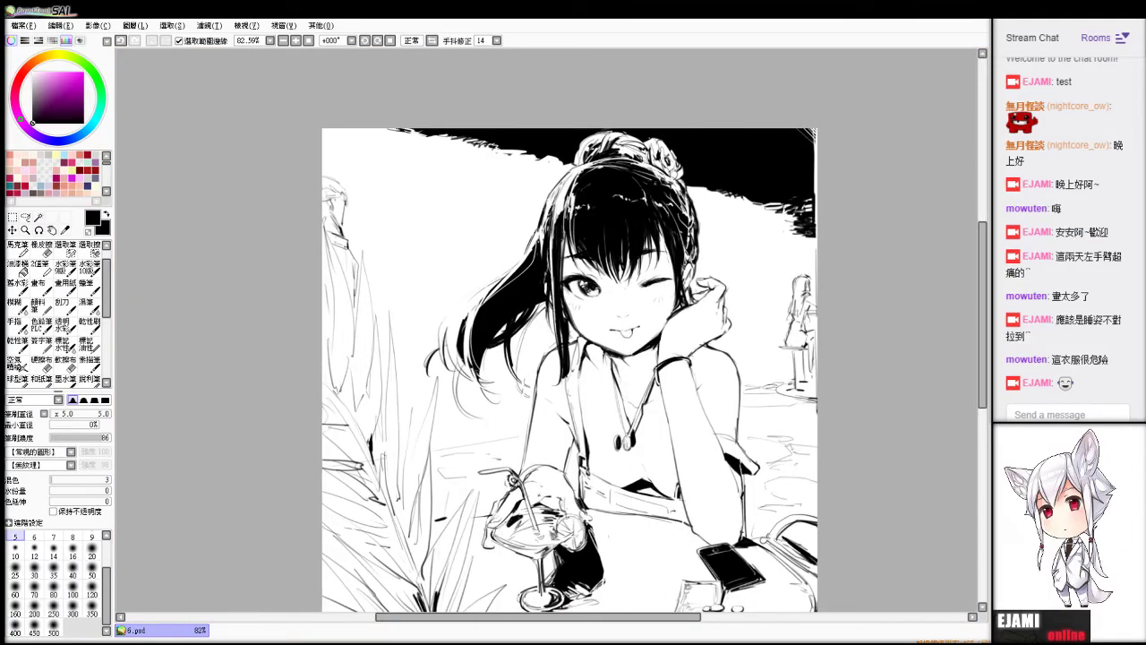
Try to reposition the girl's open eye by painting a selection over it and moving it slightly.
{"action": "scroll", "coordinate": [547, 331], "scroll_direction": "up", "scroll_amount": 2}
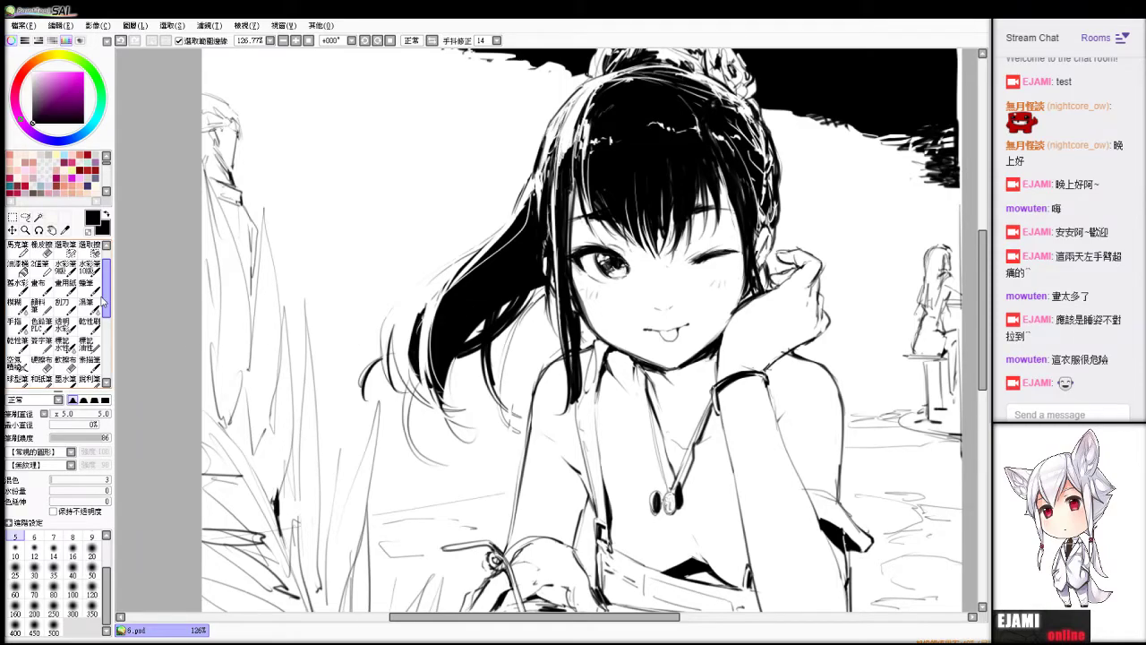
{"action": "left_click", "coordinate": [65, 250]}
{"action": "mouse_move", "coordinate": [603, 265]}
{"action": "left_mouse_down"}
{"action": "mouse_move", "coordinate": [591, 257]}
{"action": "mouse_move", "coordinate": [623, 272]}
{"action": "mouse_move", "coordinate": [605, 269]}
{"action": "left_mouse_up"}
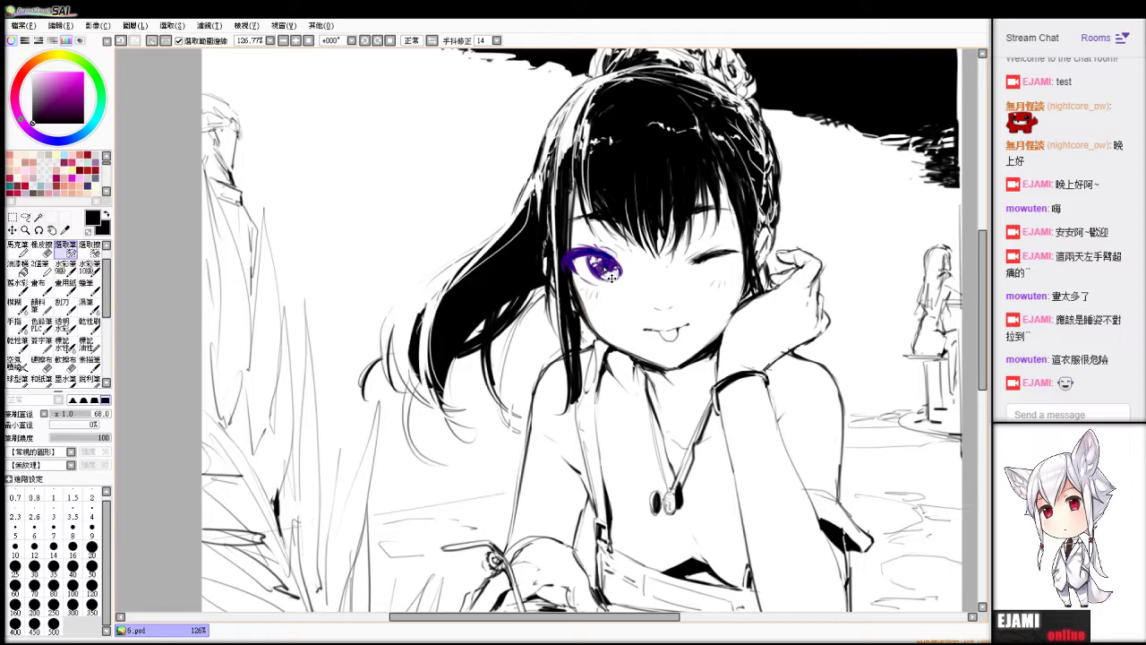
{"action": "key", "text": "ctrl+z"}
{"action": "left_click_drag", "start_coordinate": [622, 273], "coordinate": [620, 275]}
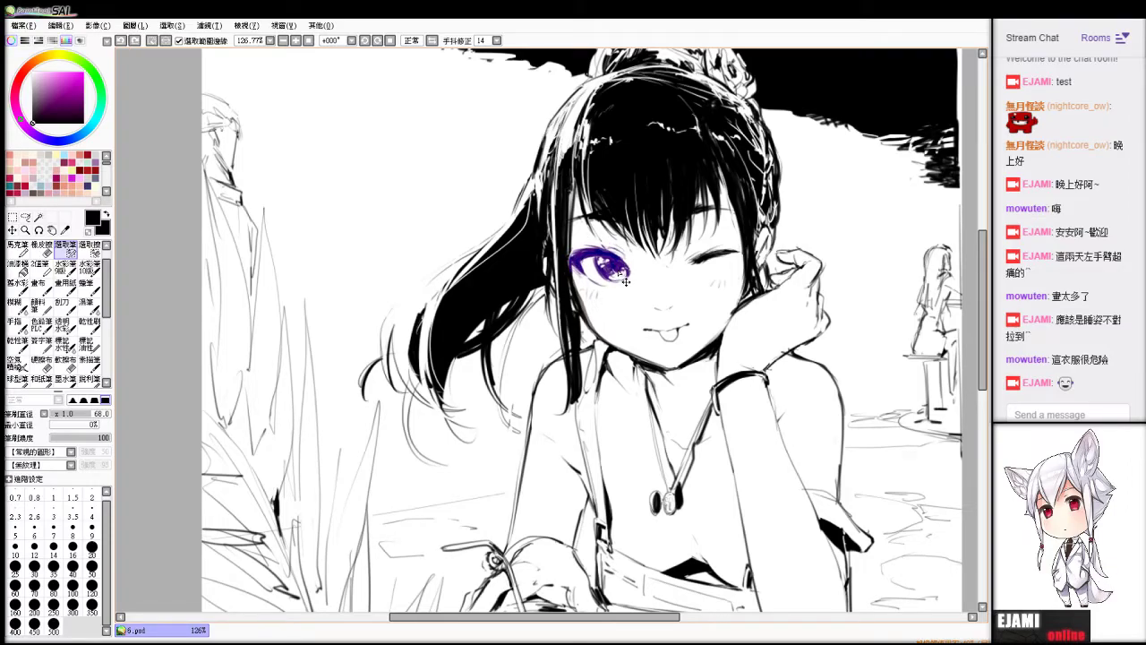
{"action": "scroll", "coordinate": [626, 282], "scroll_direction": "down", "scroll_amount": 2}
{"action": "key", "text": "ctrl+z"}
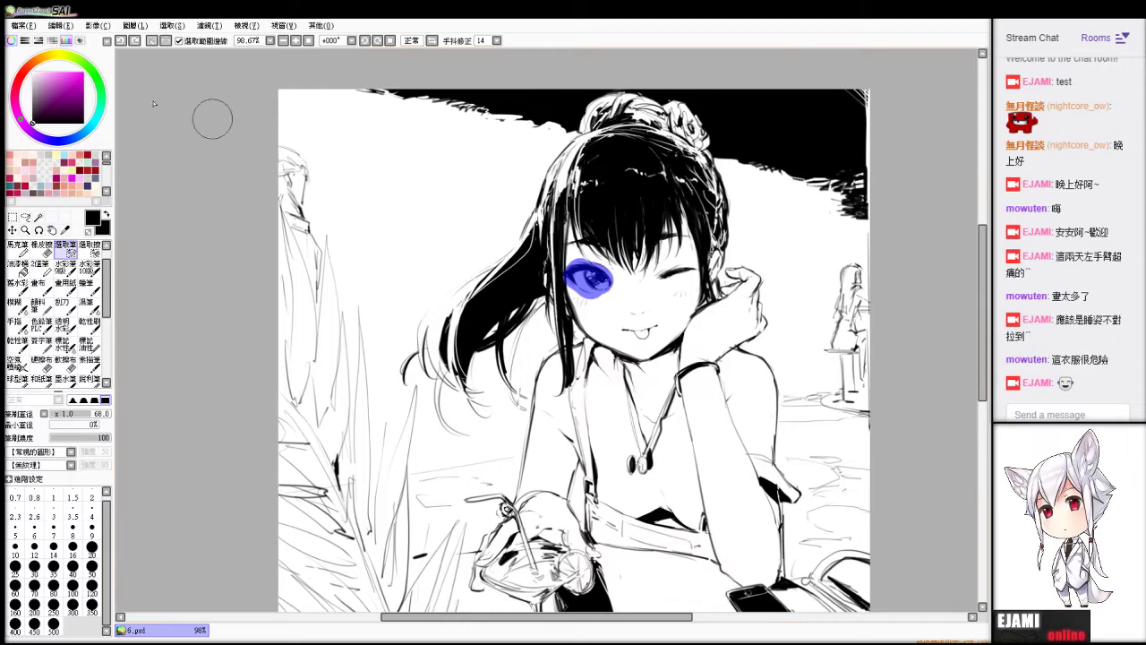
{"action": "left_click", "coordinate": [167, 42]}
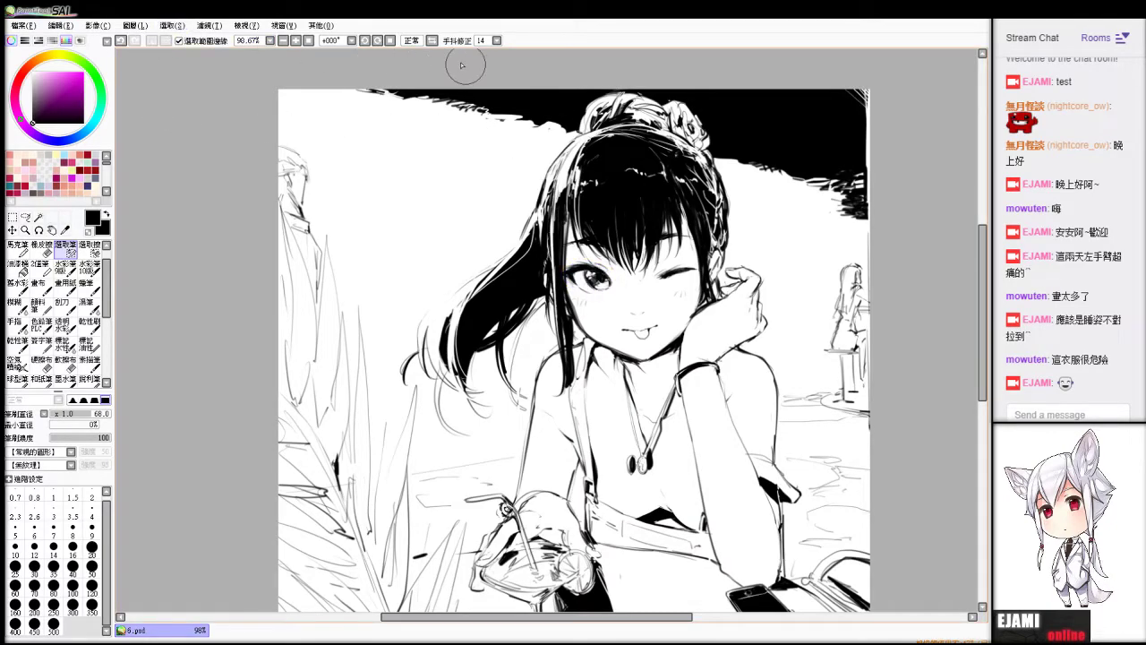
Mirror the canvas view horizontally to check the girl's face and the overall composition.
{"action": "left_click", "coordinate": [432, 41]}
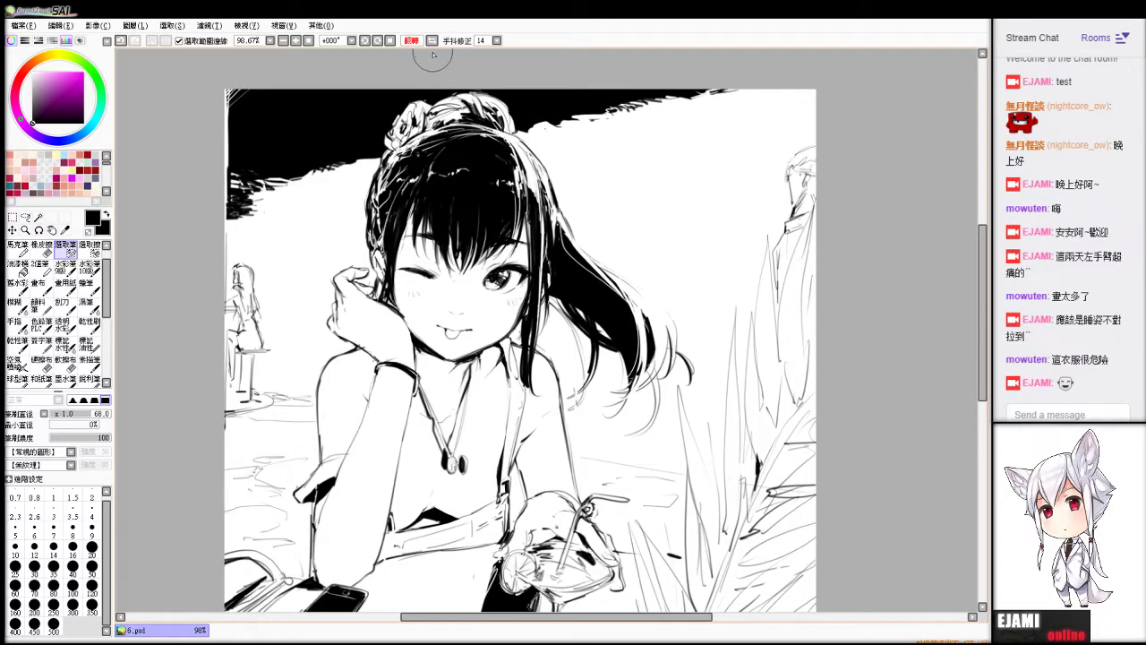
Paint a selection over both of the girl's eyes, shift them slightly, then restore the unmirrored canvas view and clear the selection.
{"action": "mouse_move", "coordinate": [397, 266]}
{"action": "left_mouse_down"}
{"action": "mouse_move", "coordinate": [425, 269]}
{"action": "mouse_move", "coordinate": [411, 273]}
{"action": "left_mouse_up"}
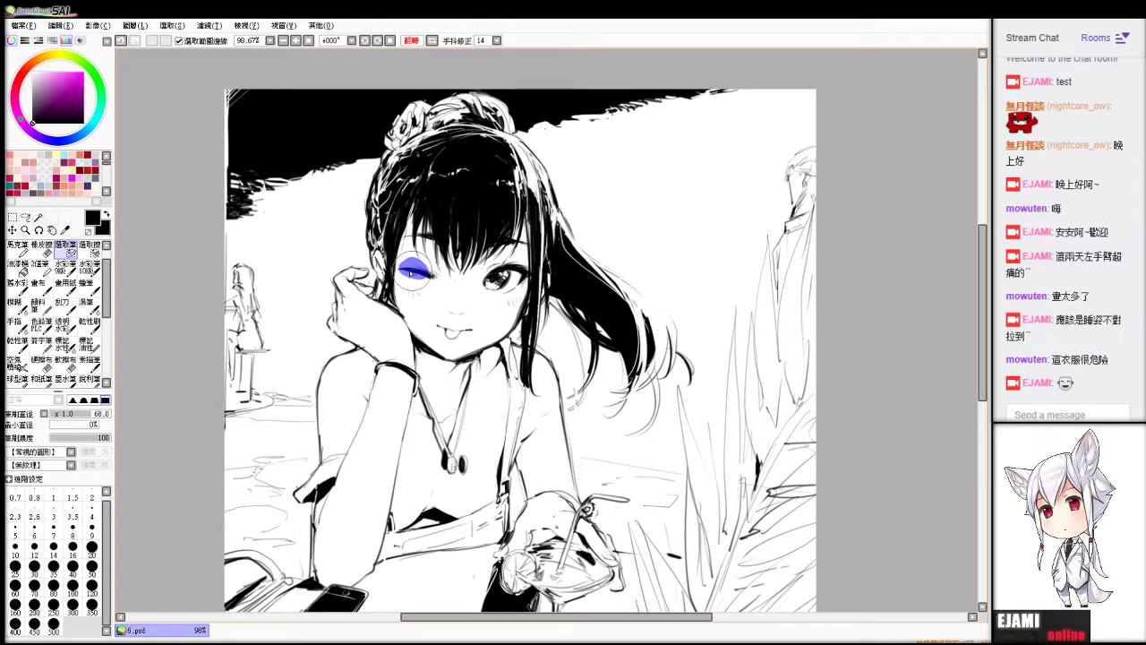
{"action": "left_click_drag", "start_coordinate": [412, 274], "coordinate": [430, 276]}
{"action": "left_click_drag", "start_coordinate": [490, 279], "coordinate": [515, 276]}
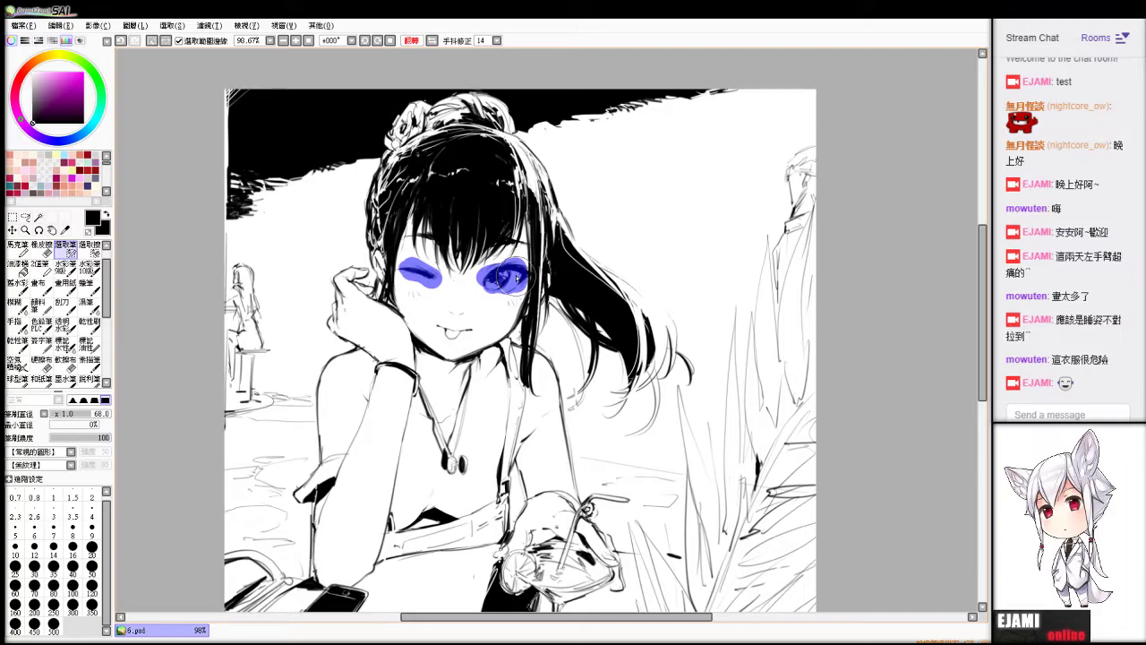
{"action": "key", "text": "ctrl+d"}
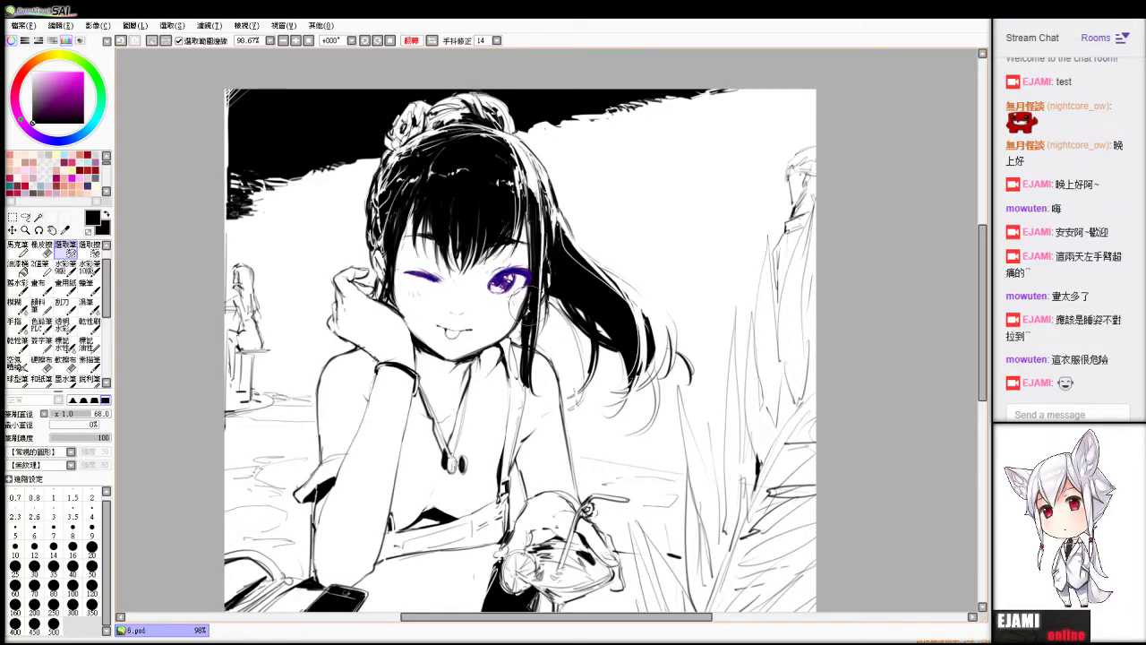
{"action": "key", "text": "h"}
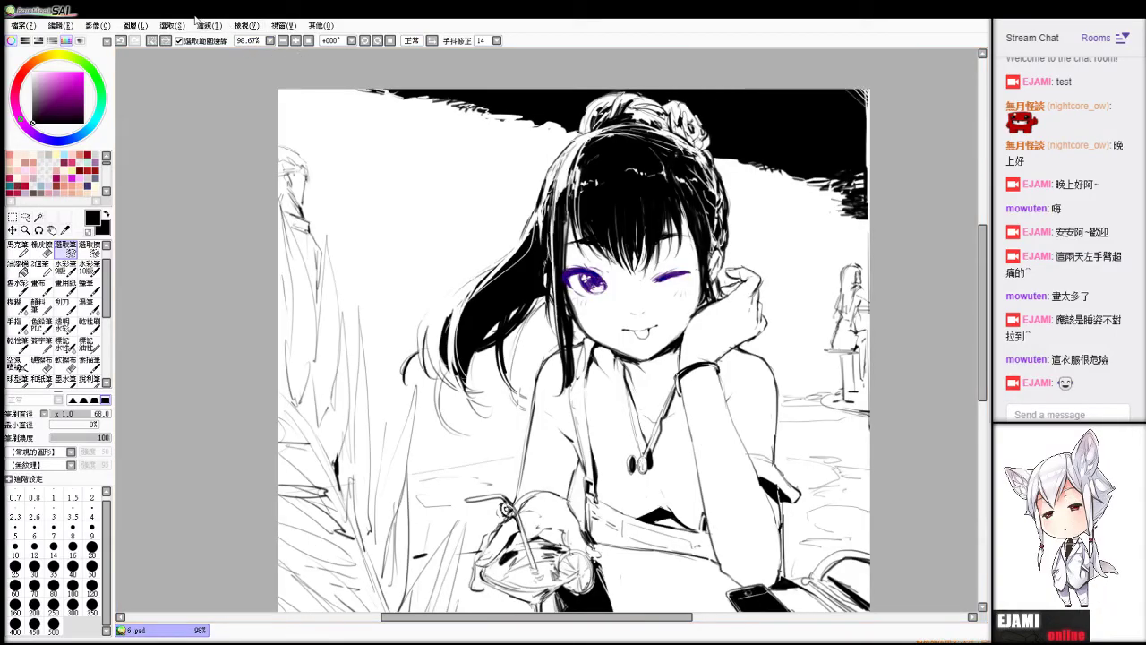
{"action": "key", "text": "ctrl+d"}
Try to shift only the open eye's iris by painting a selection over it with a size 37 selection brush.
{"action": "scroll", "coordinate": [546, 330], "scroll_direction": "up", "scroll_amount": 5}
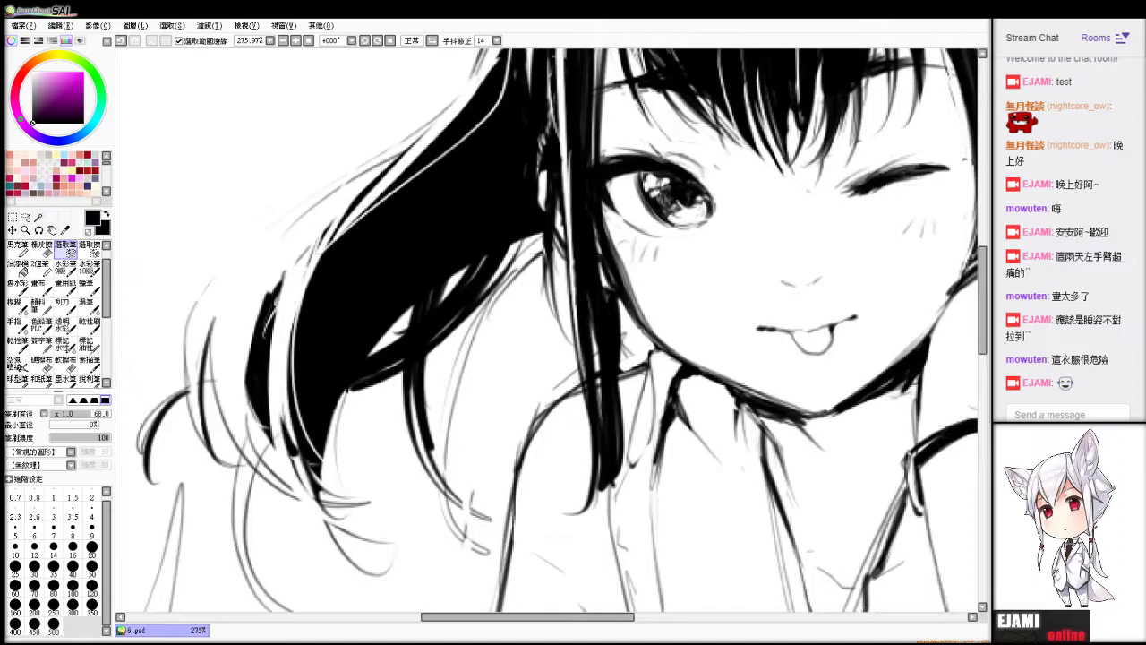
{"action": "scroll", "coordinate": [546, 330], "scroll_direction": "up", "scroll_amount": 3}
{"action": "left_click_drag", "start_coordinate": [91, 414], "coordinate": [72, 414]}
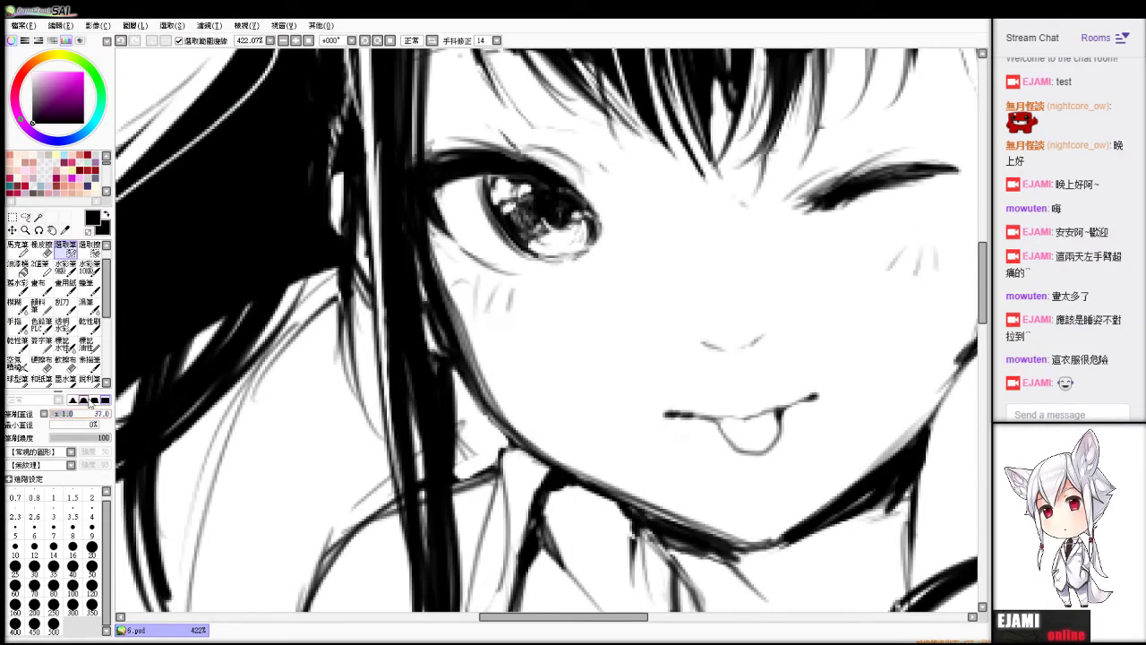
{"action": "mouse_move", "coordinate": [498, 207]}
{"action": "left_mouse_down"}
{"action": "mouse_move", "coordinate": [508, 217]}
{"action": "mouse_move", "coordinate": [491, 206]}
{"action": "left_mouse_up"}
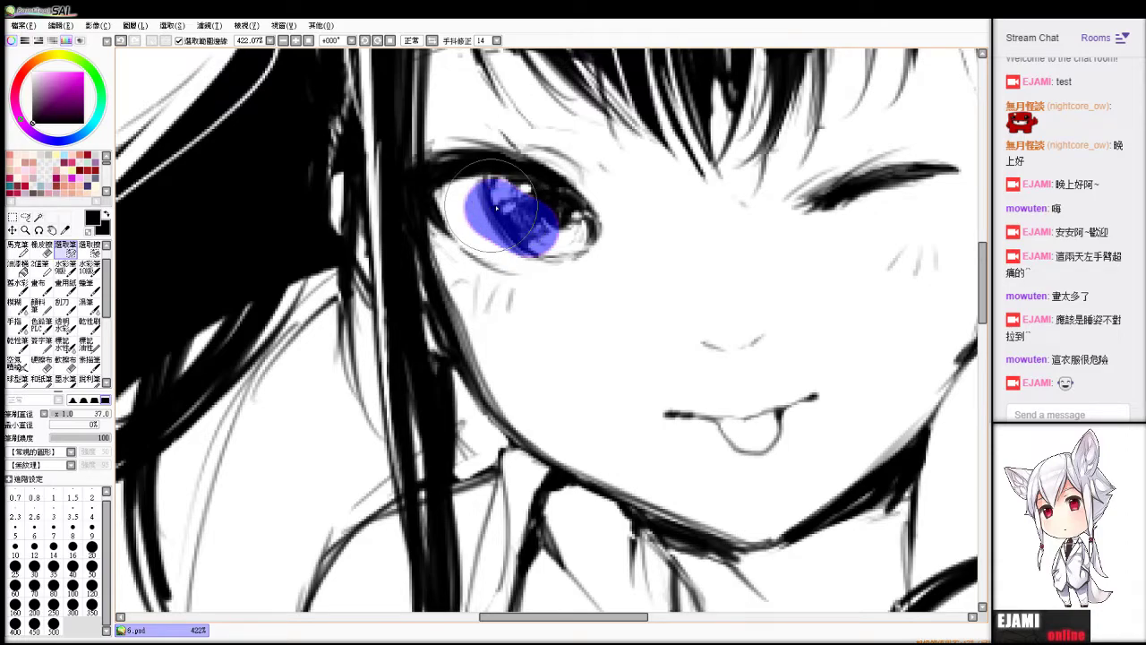
{"action": "key", "text": "ctrl+z"}
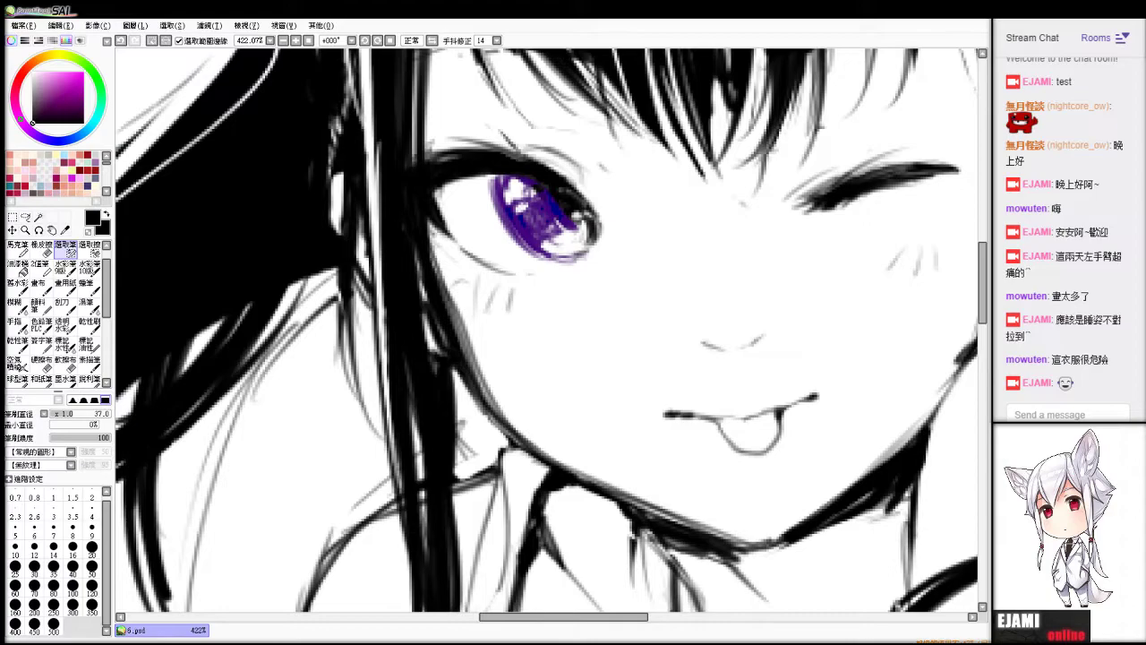
{"action": "scroll", "coordinate": [546, 330], "scroll_direction": "down", "scroll_amount": 3}
Compare the eyes' placement before and after the shift, keep the shifted version and clear the selection.
{"action": "key", "text": "ctrl+z"}
{"action": "key", "text": "ctrl+z"}
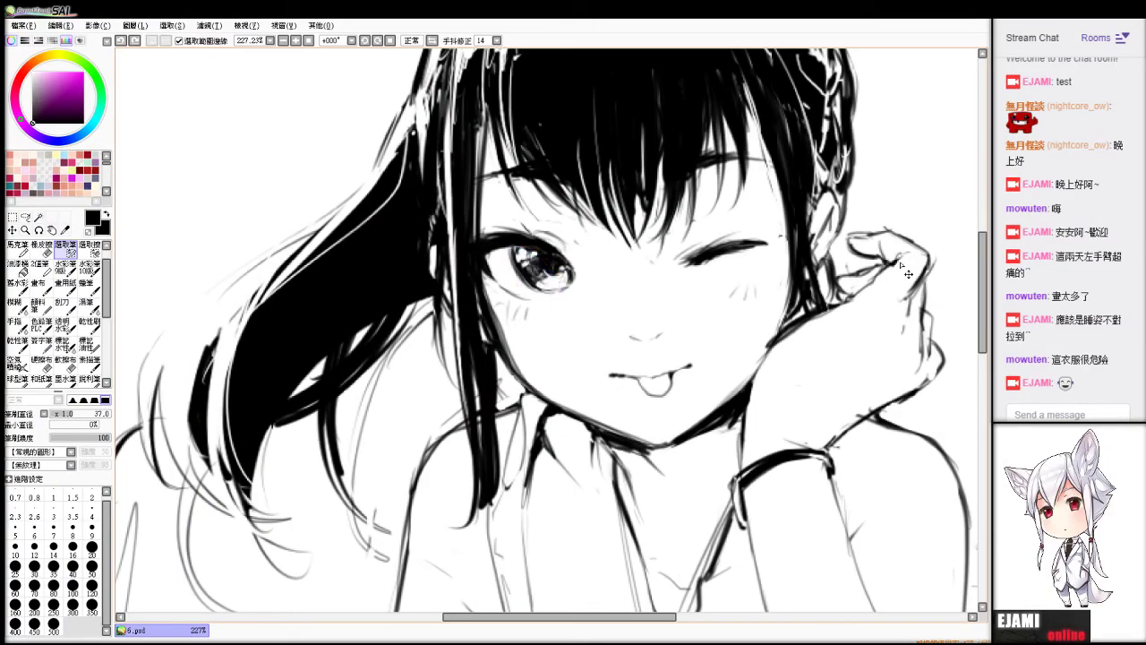
{"action": "key", "text": "ctrl+y"}
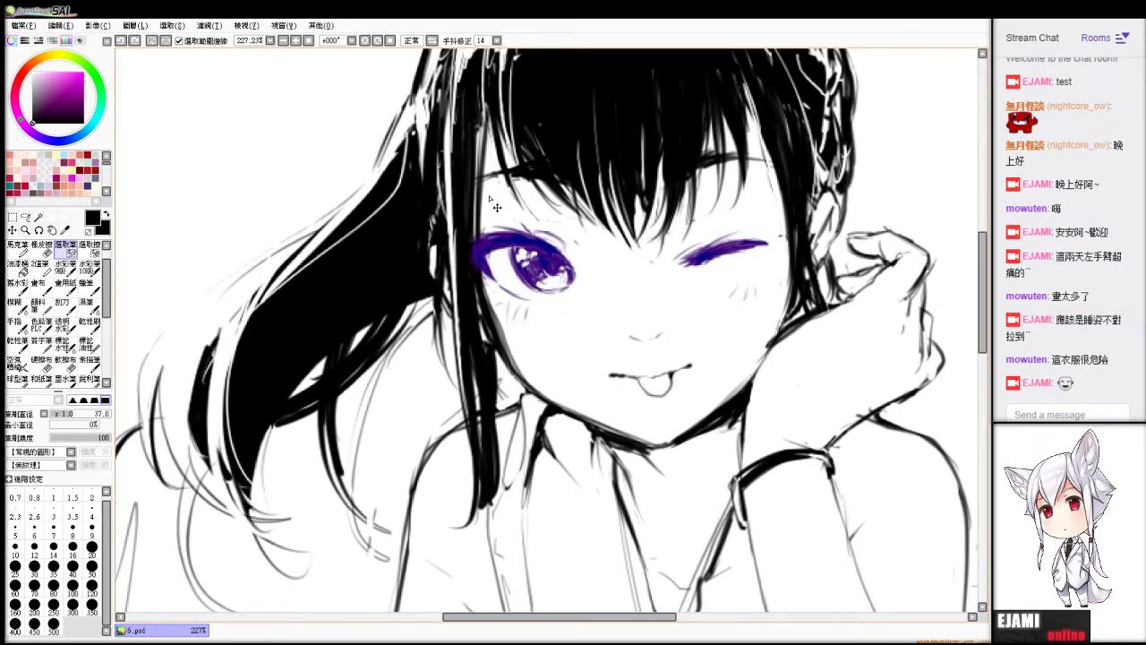
{"action": "key", "text": "ctrl+y"}
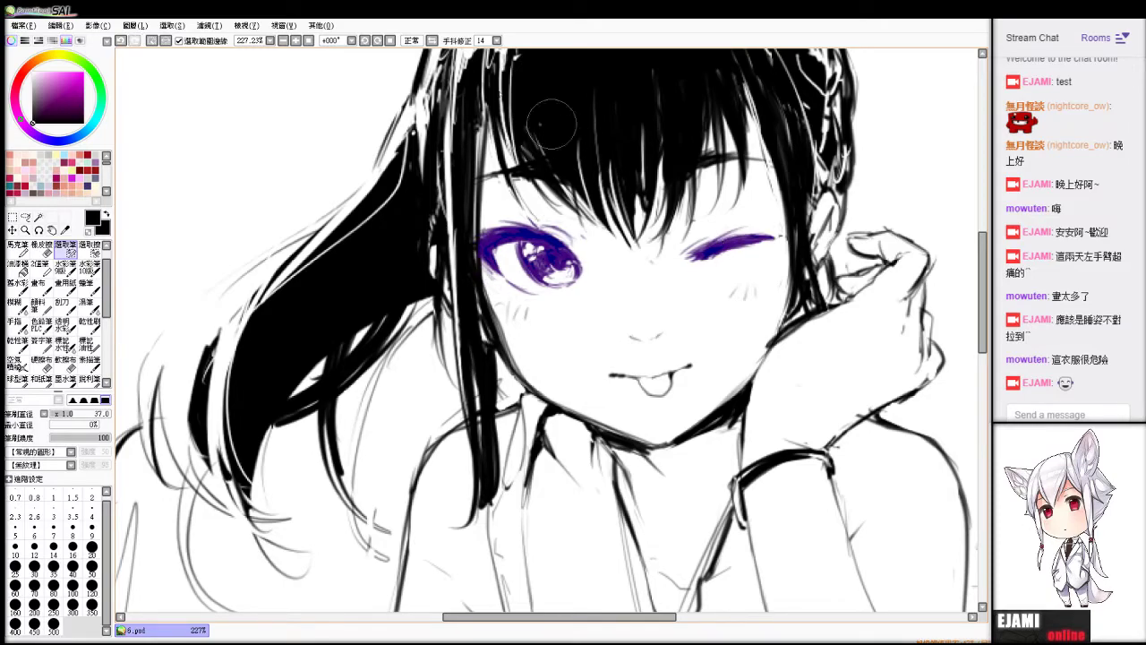
{"action": "left_click", "coordinate": [182, 39]}
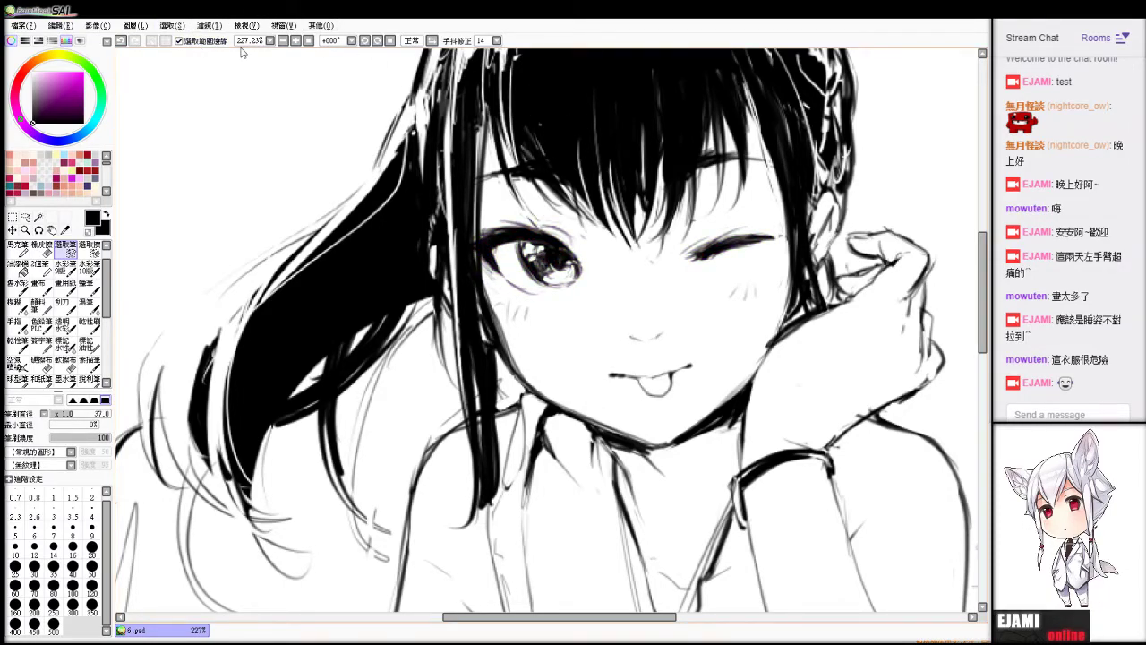
Erase the girl's small nose marks and redraw them slightly lower on the face.
{"action": "key", "text": "e"}
{"action": "key", "text": "v"}
{"action": "mouse_move", "coordinate": [663, 335]}
{"action": "left_mouse_down"}
{"action": "mouse_move", "coordinate": [626, 338]}
{"action": "mouse_move", "coordinate": [658, 341]}
{"action": "left_mouse_up"}
{"action": "key", "text": "ctrl+z"}
{"action": "key", "text": "ctrl+z"}
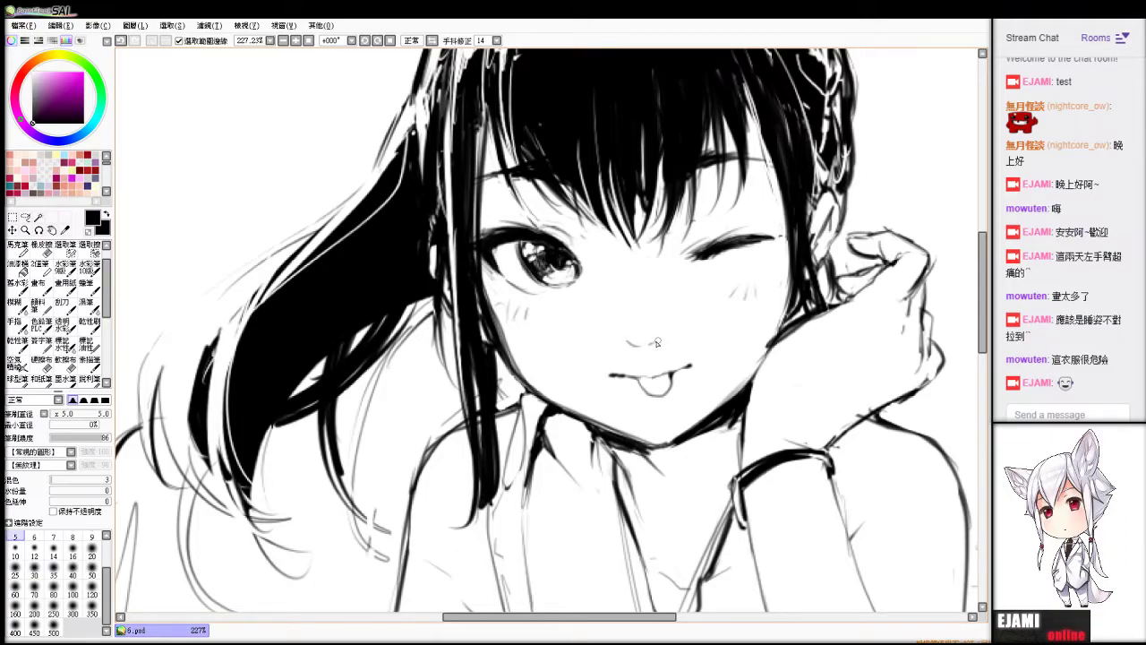
Try a lower eyebrow line above the open eye and an eraser stroke through the adjoining bangs.
{"action": "mouse_move", "coordinate": [478, 179]}
{"action": "left_mouse_down"}
{"action": "mouse_move", "coordinate": [536, 190]}
{"action": "mouse_move", "coordinate": [532, 181]}
{"action": "left_mouse_up"}
{"action": "key", "text": "ctrl+z"}
{"action": "key", "text": "ctrl+z"}
{"action": "key", "text": "e"}
{"action": "key", "text": "e"}
{"action": "key", "text": "e"}
{"action": "left_click_drag", "start_coordinate": [526, 132], "coordinate": [542, 154]}
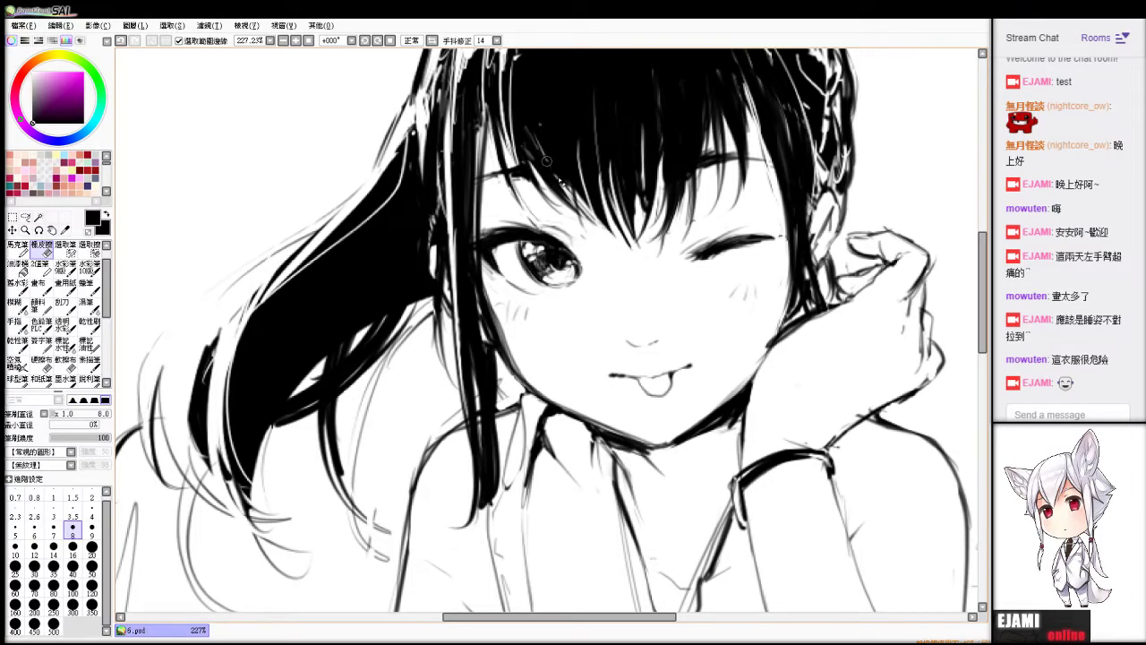
{"action": "key", "text": "e"}
{"action": "key", "text": "ctrl+z"}
Erase the old eyebrow above the open eye and redraw it slightly lower with a size 5 brush.
{"action": "left_click_drag", "start_coordinate": [486, 190], "coordinate": [531, 180]}
{"action": "key", "text": "e"}
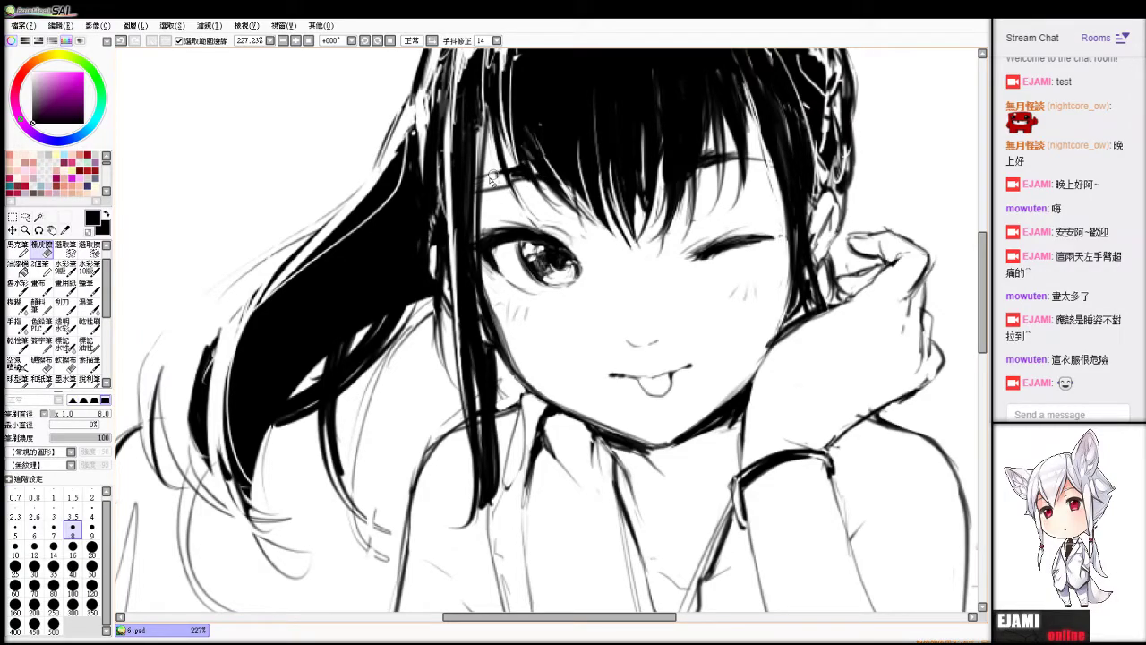
{"action": "key", "text": "b"}
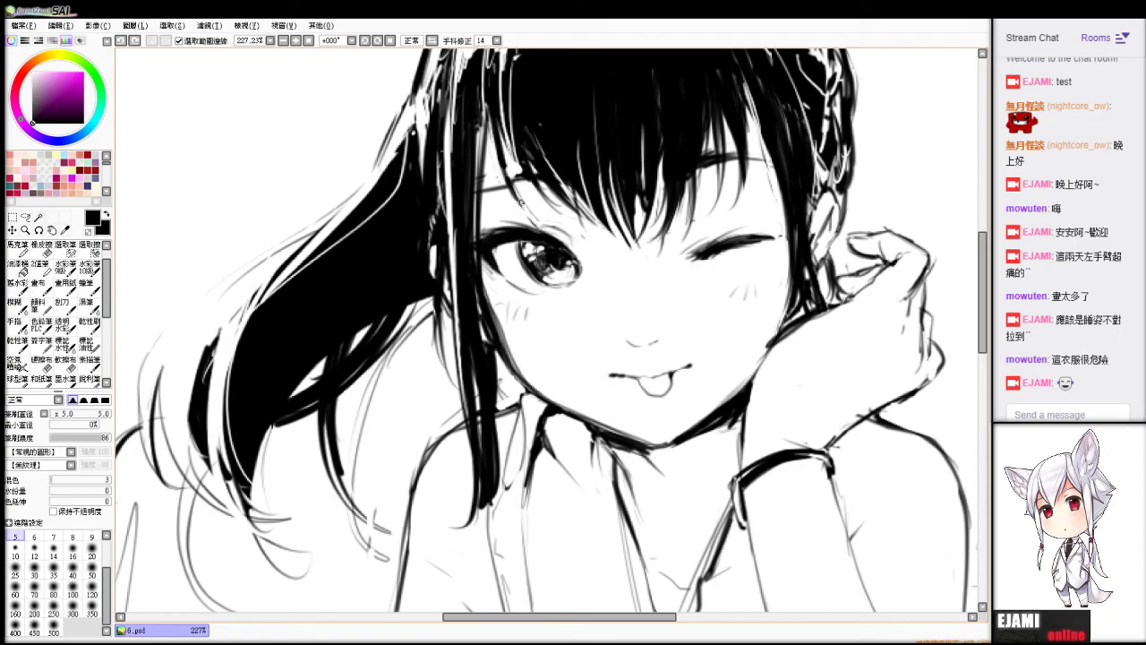
{"action": "key", "text": "e"}
{"action": "key", "text": "b"}
{"action": "mouse_move", "coordinate": [483, 187]}
{"action": "left_mouse_down"}
{"action": "mouse_move", "coordinate": [521, 174]}
{"action": "mouse_move", "coordinate": [532, 182]}
{"action": "left_mouse_up"}
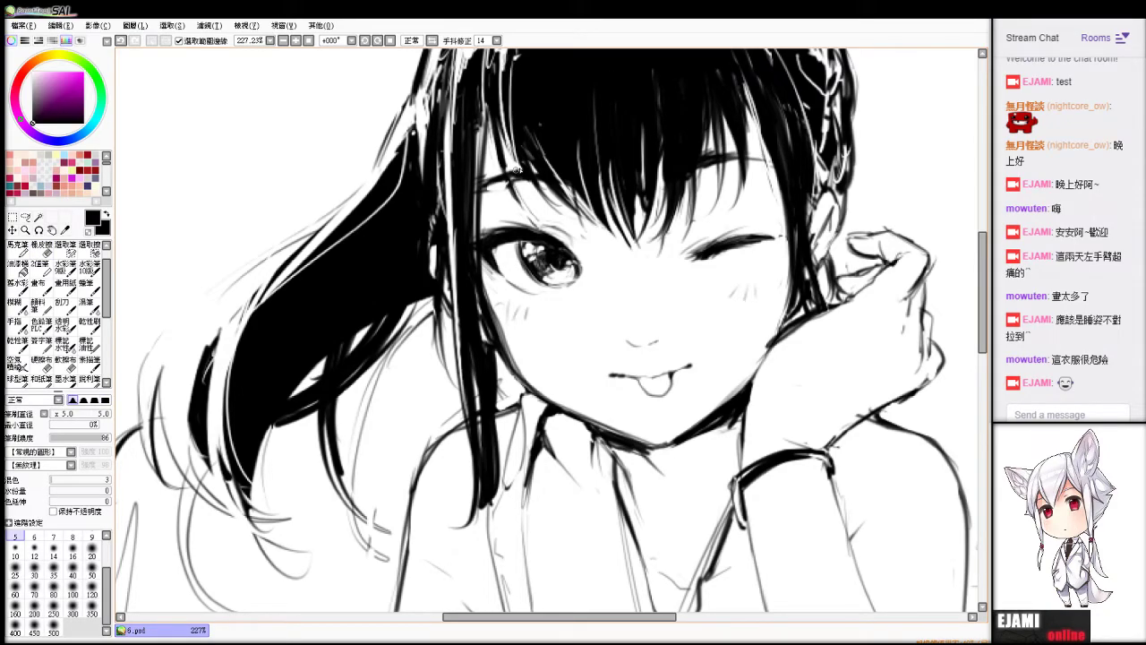
Touch up the open eye's upper lash line, iris edge and lower lid with alternating eraser and brush strokes.
{"action": "key", "text": "e"}
{"action": "left_click_drag", "start_coordinate": [542, 222], "coordinate": [587, 249]}
{"action": "key", "text": "b"}
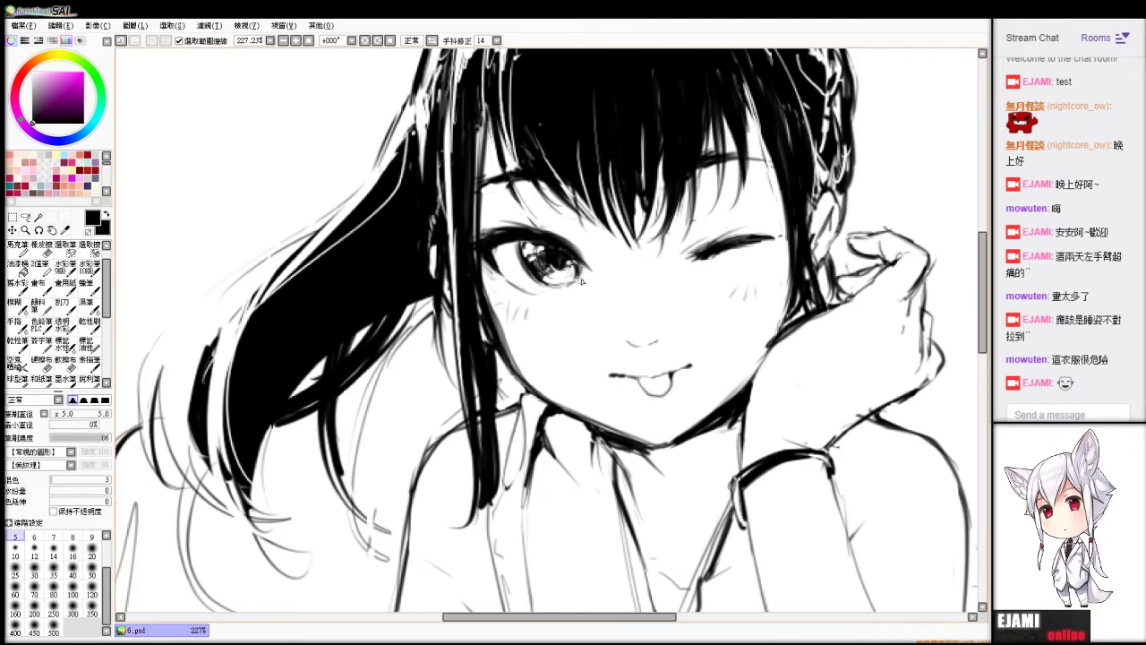
{"action": "key", "text": "e"}
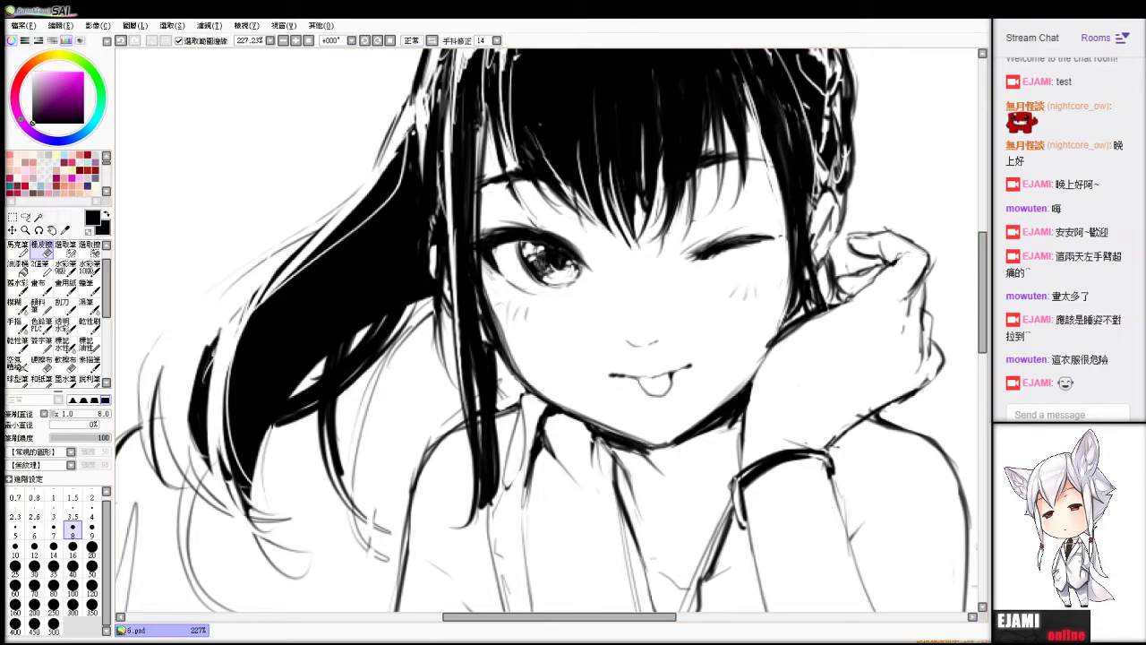
{"action": "key", "text": "b"}
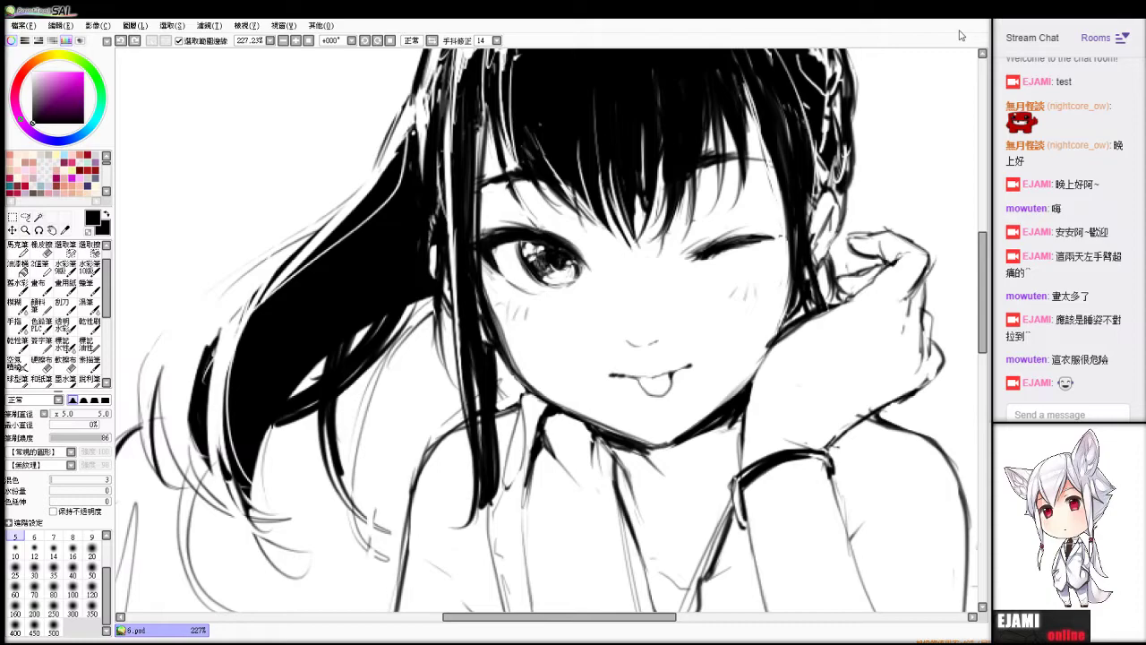
{"action": "key", "text": "e"}
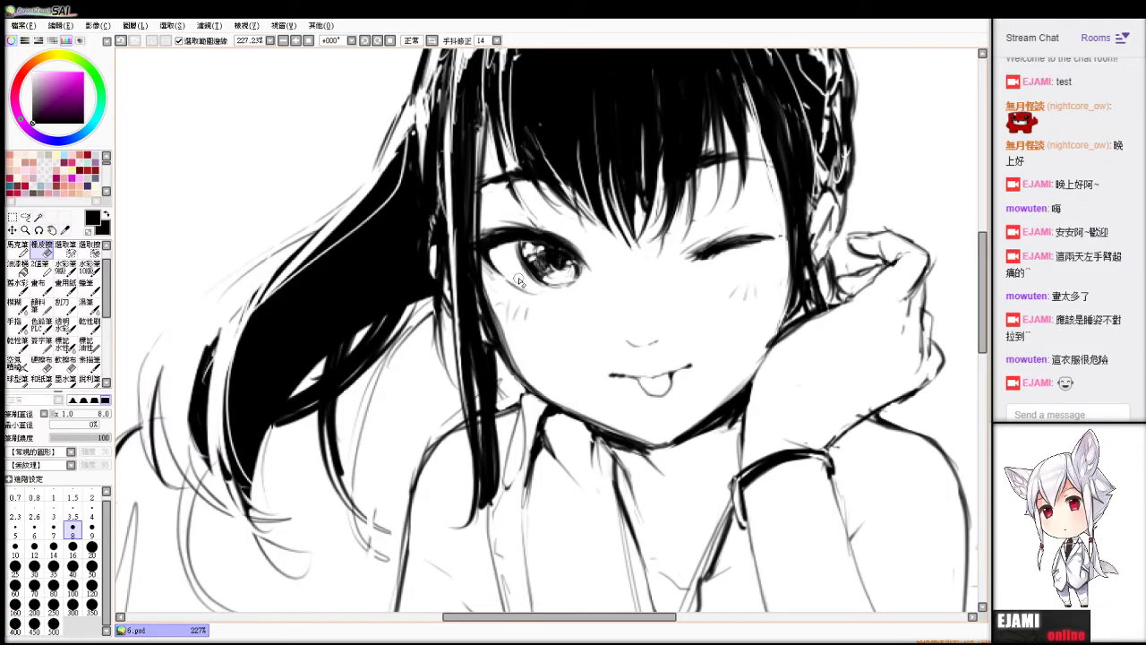
{"action": "key", "text": "b"}
{"action": "key", "text": "e"}
{"action": "key", "text": "b"}
Clean up the mouth line and reshape the outline of the tongue below it.
{"action": "key", "text": "ctrl+z"}
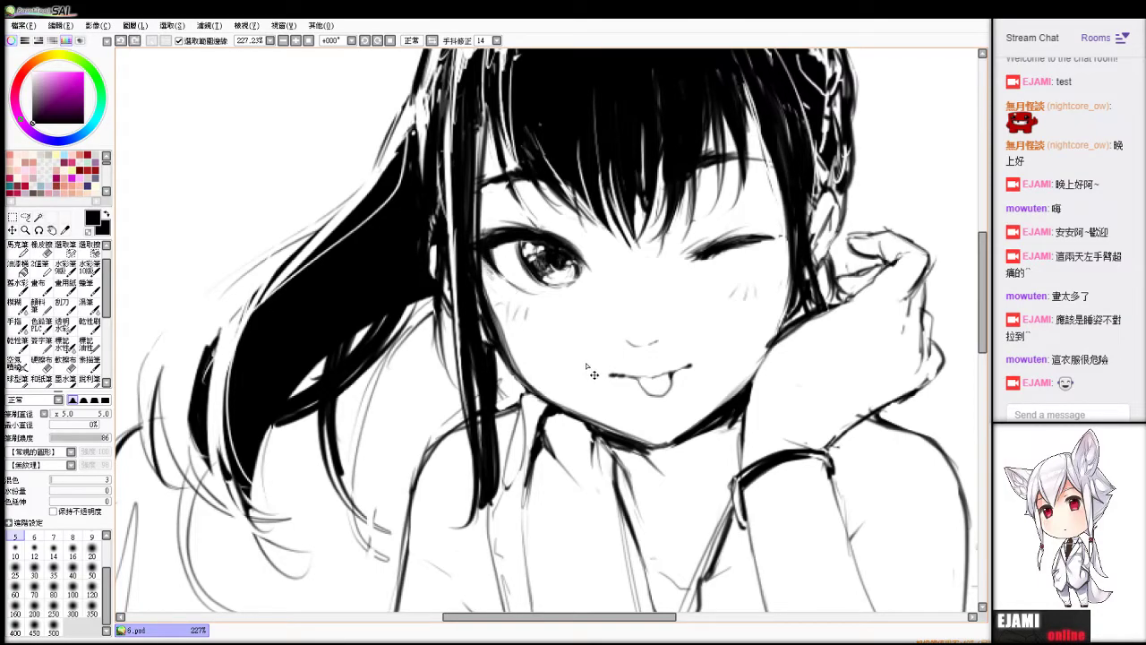
{"action": "key", "text": "e"}
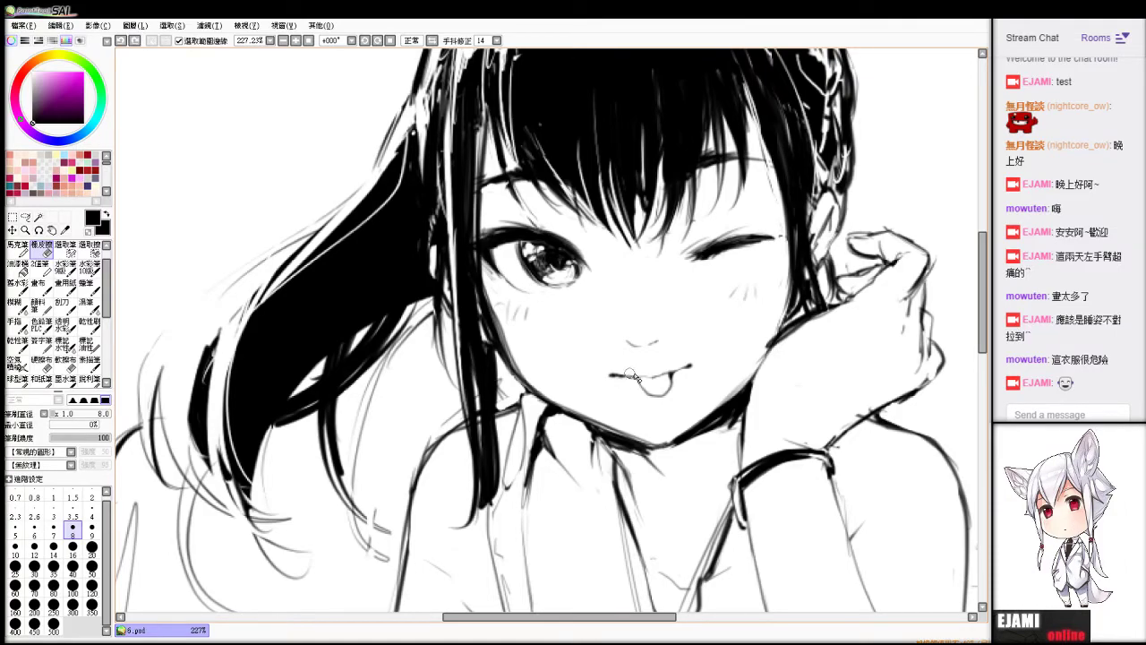
{"action": "key", "text": "b"}
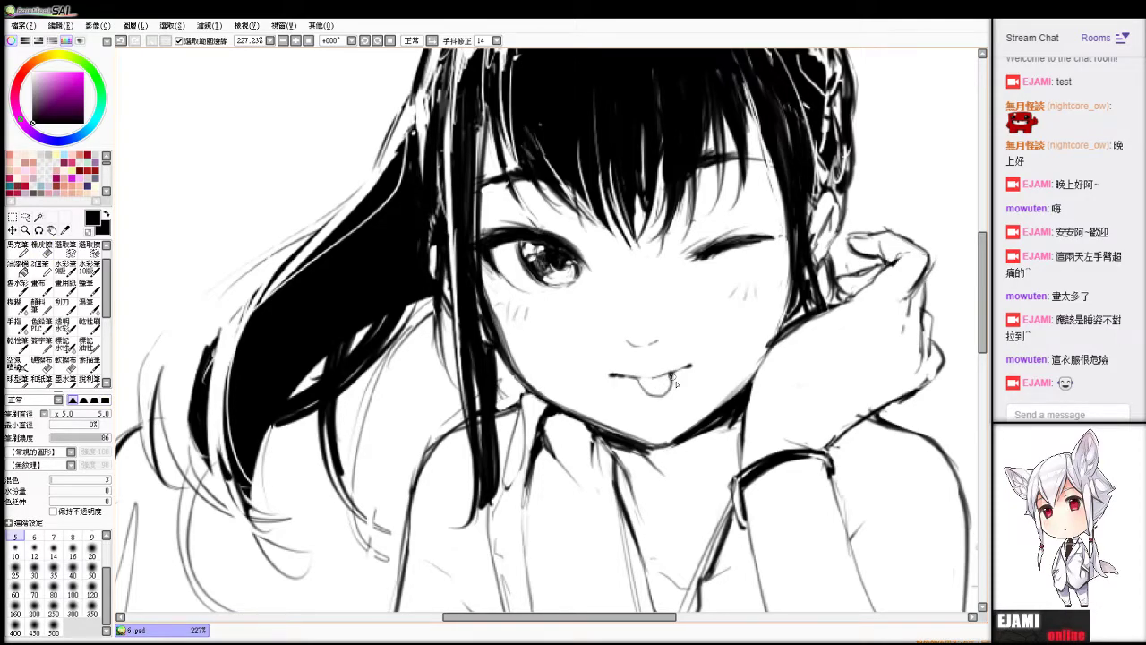
{"action": "left_click_drag", "start_coordinate": [673, 376], "coordinate": [671, 394]}
{"action": "key", "text": "ctrl+z"}
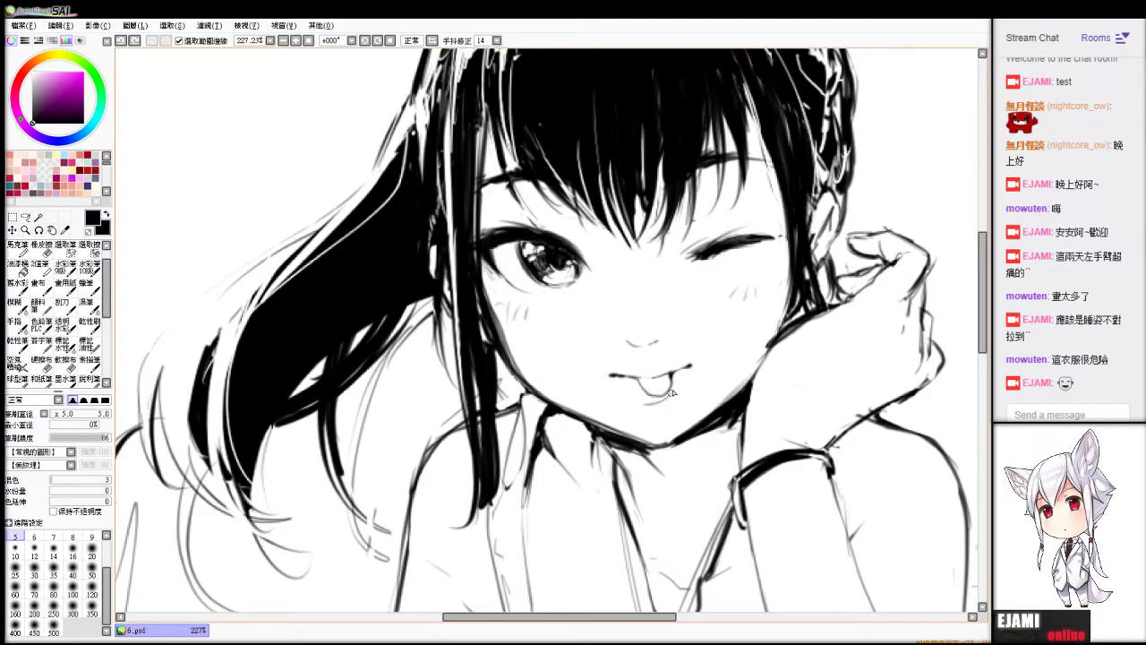
{"action": "scroll", "coordinate": [671, 391], "scroll_direction": "down", "scroll_amount": 3}
{"action": "scroll", "coordinate": [620, 339], "scroll_direction": "up", "scroll_amount": 2}
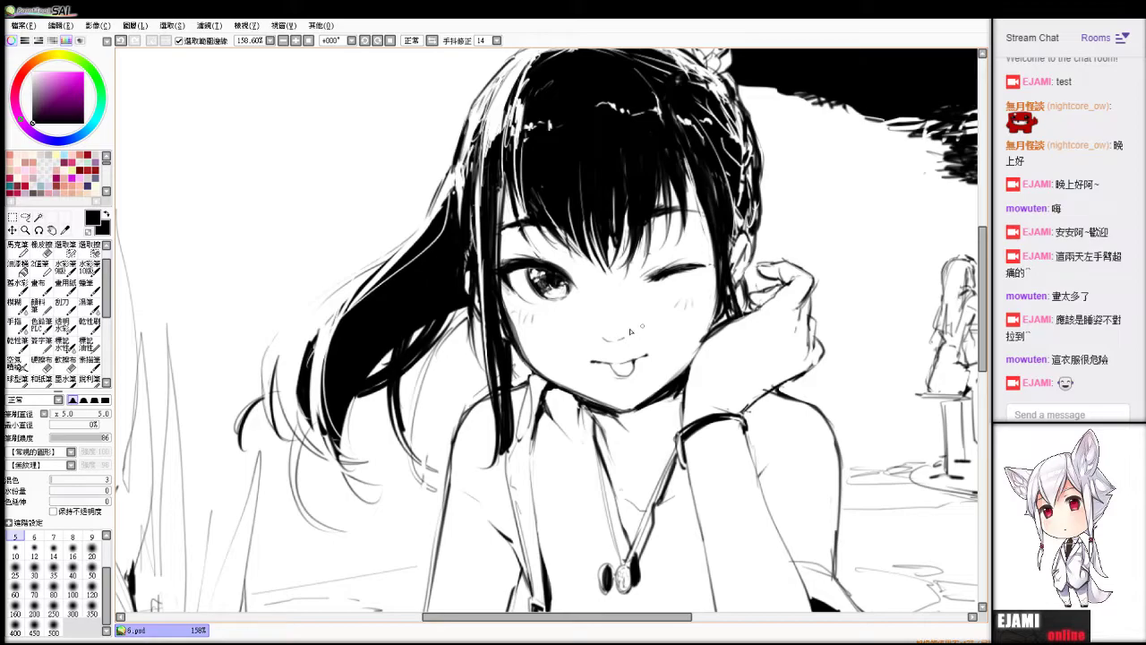
Refine the winking eye's lash line with eraser and brush strokes and rework its outer tip.
{"action": "key", "text": "e"}
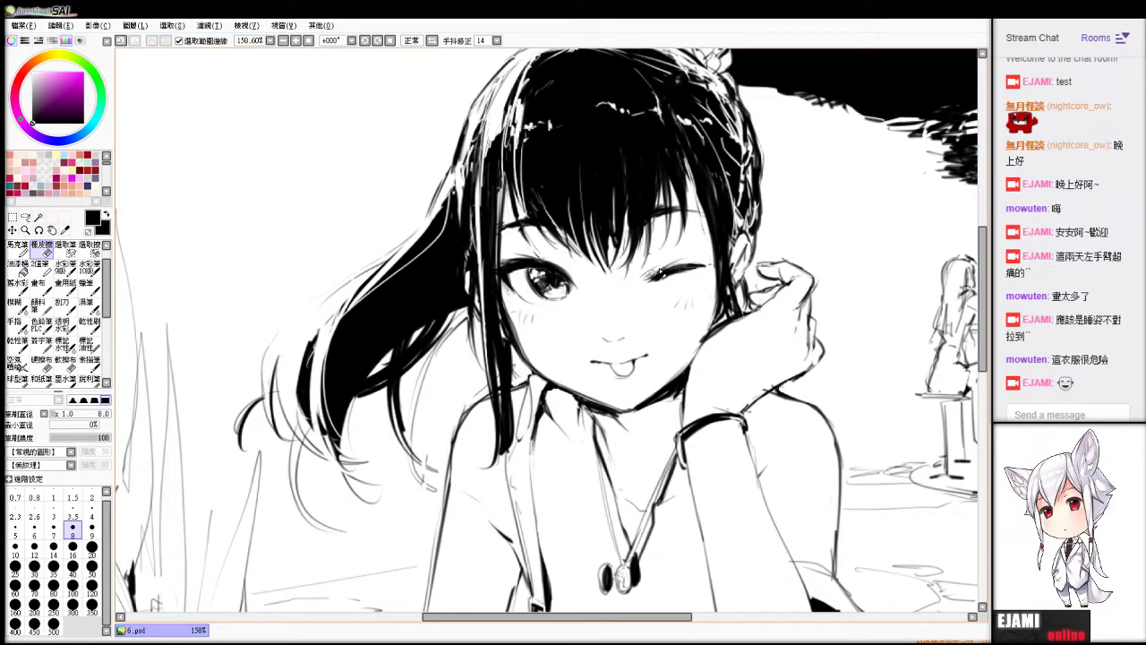
{"action": "key", "text": "b"}
{"action": "key", "text": "e"}
{"action": "key", "text": "b"}
{"action": "key", "text": "e"}
{"action": "key", "text": "b"}
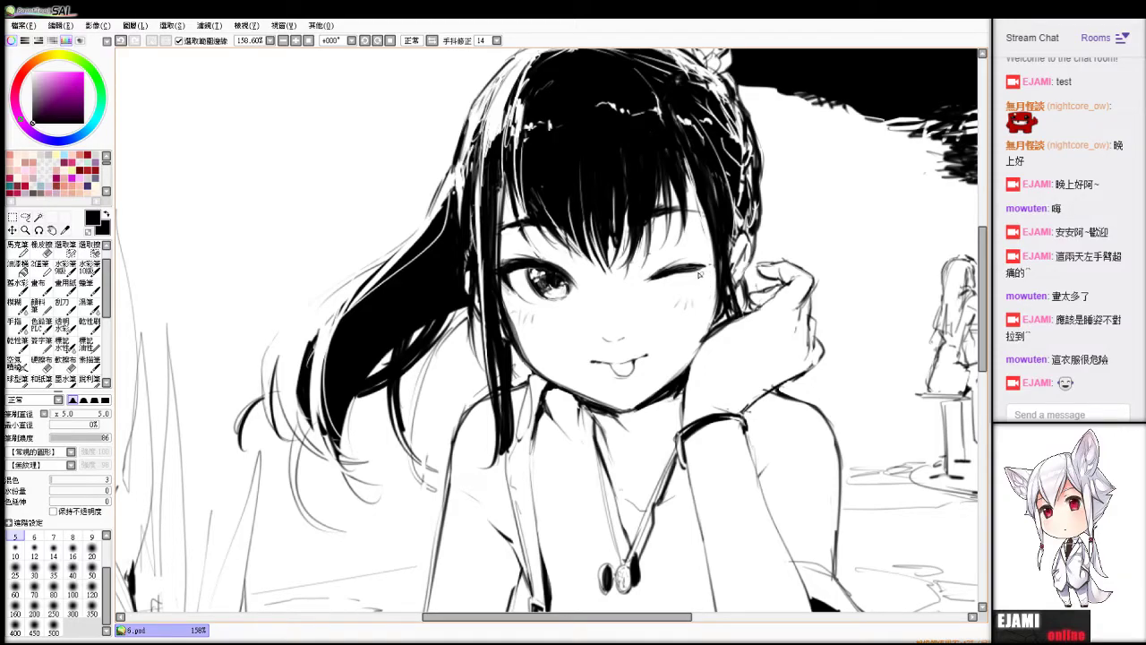
{"action": "key", "text": "ctrl+z"}
{"action": "left_click_drag", "start_coordinate": [704, 268], "coordinate": [708, 272]}
Erase the tongue and mouth line and redraw the mouth as a thin closed smile.
{"action": "scroll", "coordinate": [703, 268], "scroll_direction": "down", "scroll_amount": 5}
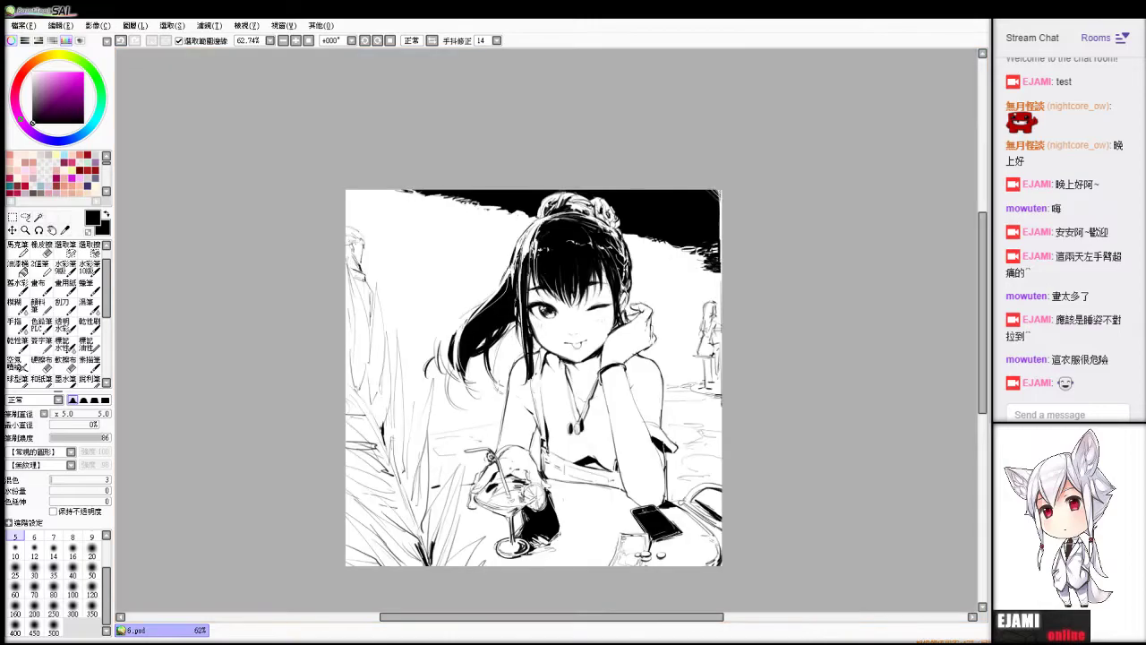
{"action": "scroll", "coordinate": [703, 268], "scroll_direction": "up", "scroll_amount": 4}
{"action": "scroll", "coordinate": [538, 352], "scroll_direction": "down", "scroll_amount": 2}
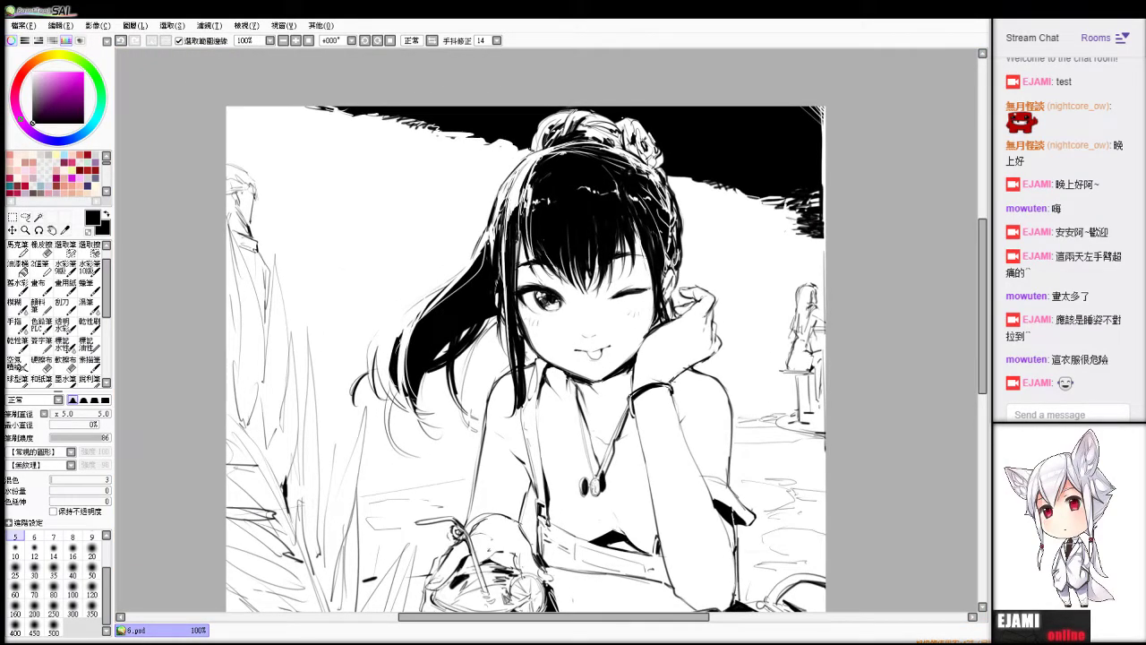
{"action": "scroll", "coordinate": [538, 330], "scroll_direction": "up", "scroll_amount": 3}
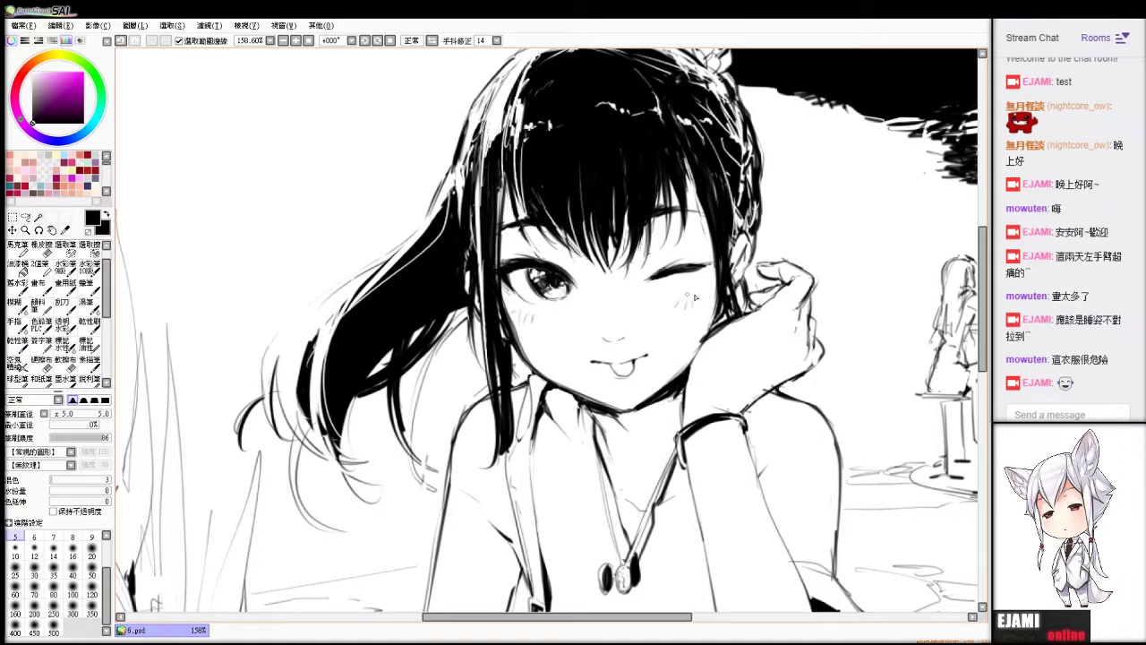
{"action": "key", "text": "ctrl+a"}
{"action": "left_click", "coordinate": [152, 40]}
{"action": "key", "text": "e"}
{"action": "mouse_move", "coordinate": [615, 364]}
{"action": "left_mouse_down"}
{"action": "mouse_move", "coordinate": [632, 373]}
{"action": "mouse_move", "coordinate": [647, 354]}
{"action": "mouse_move", "coordinate": [602, 366]}
{"action": "mouse_move", "coordinate": [645, 361]}
{"action": "left_mouse_up"}
{"action": "key", "text": "v"}
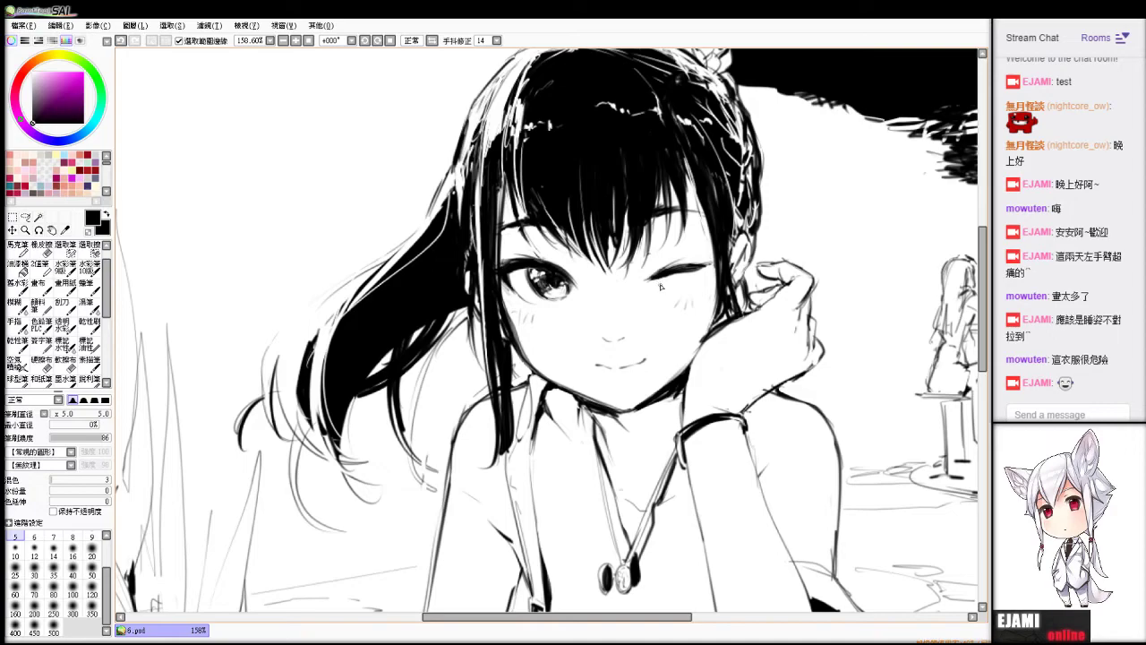
Trim the inner end and underside of the winking eye's lash line and redraw its curve.
{"action": "left_click_drag", "start_coordinate": [665, 279], "coordinate": [682, 276]}
{"action": "key", "text": "ctrl+z"}
{"action": "key", "text": "e"}
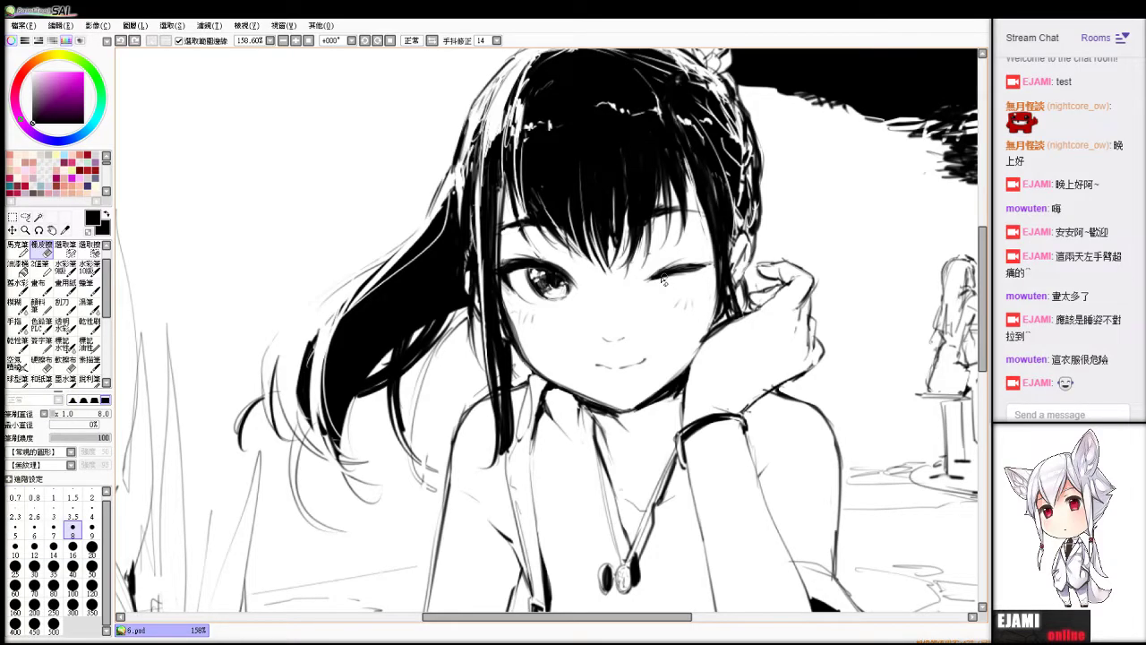
{"action": "key", "text": "n"}
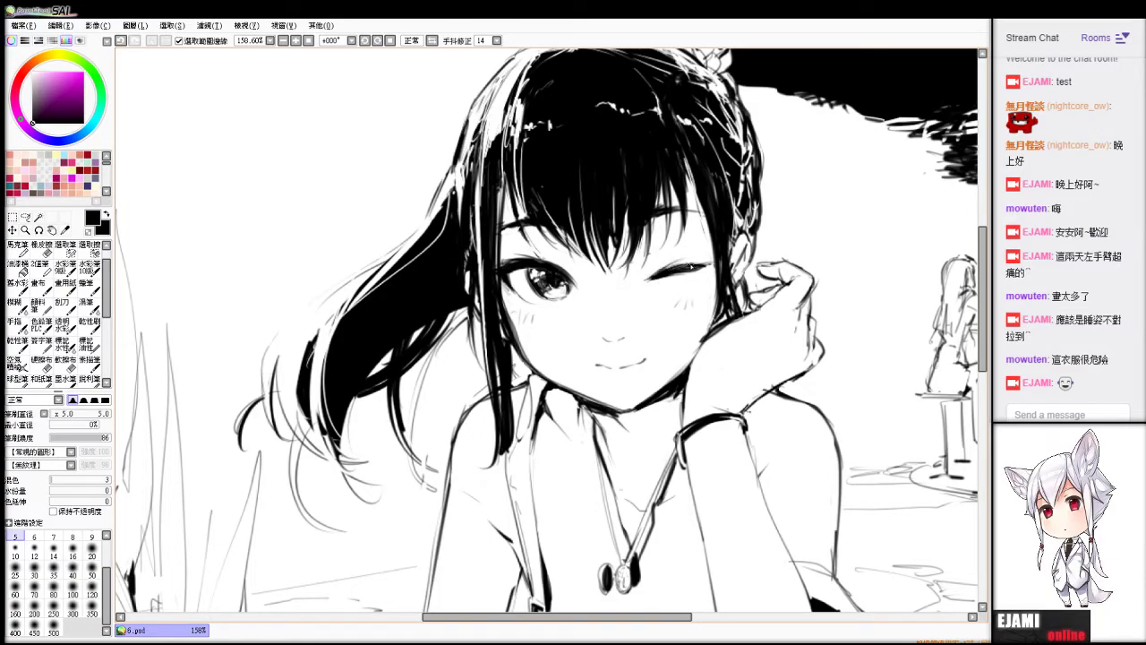
{"action": "key", "text": "e"}
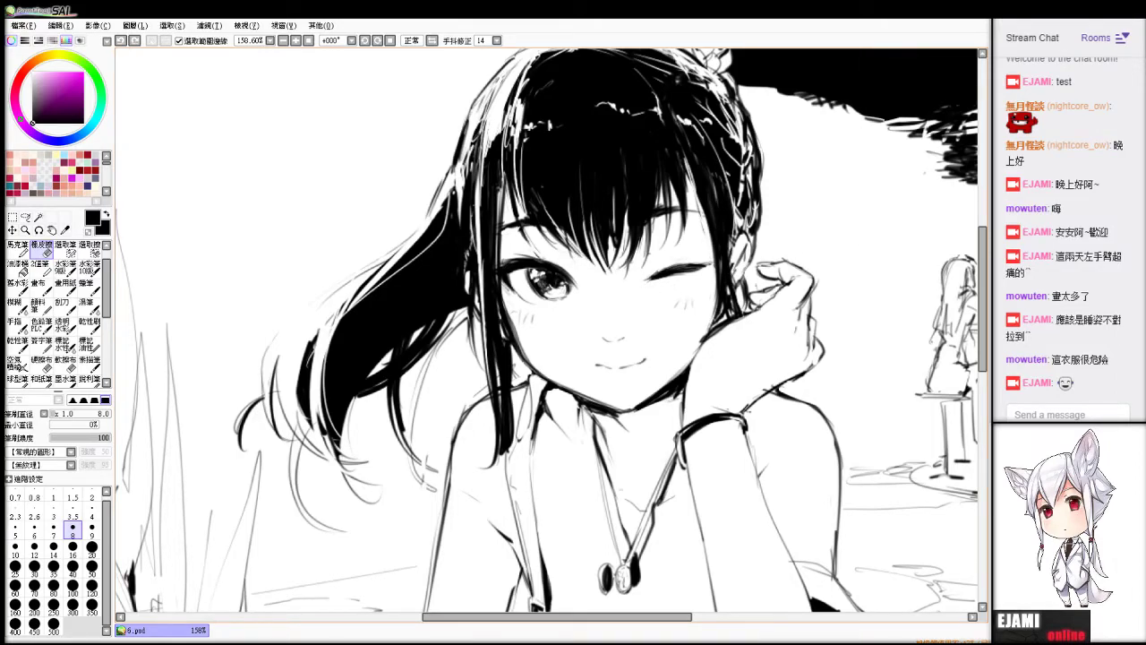
Mask the eyes and fringe with the Selection Pen at size 100, shift them slightly downward on the face, and deselect.
{"action": "scroll", "coordinate": [586, 258], "scroll_direction": "down", "scroll_amount": 1}
{"action": "scroll", "coordinate": [547, 329], "scroll_direction": "down", "scroll_amount": 5}
{"action": "scroll", "coordinate": [547, 330], "scroll_direction": "up", "scroll_amount": 1}
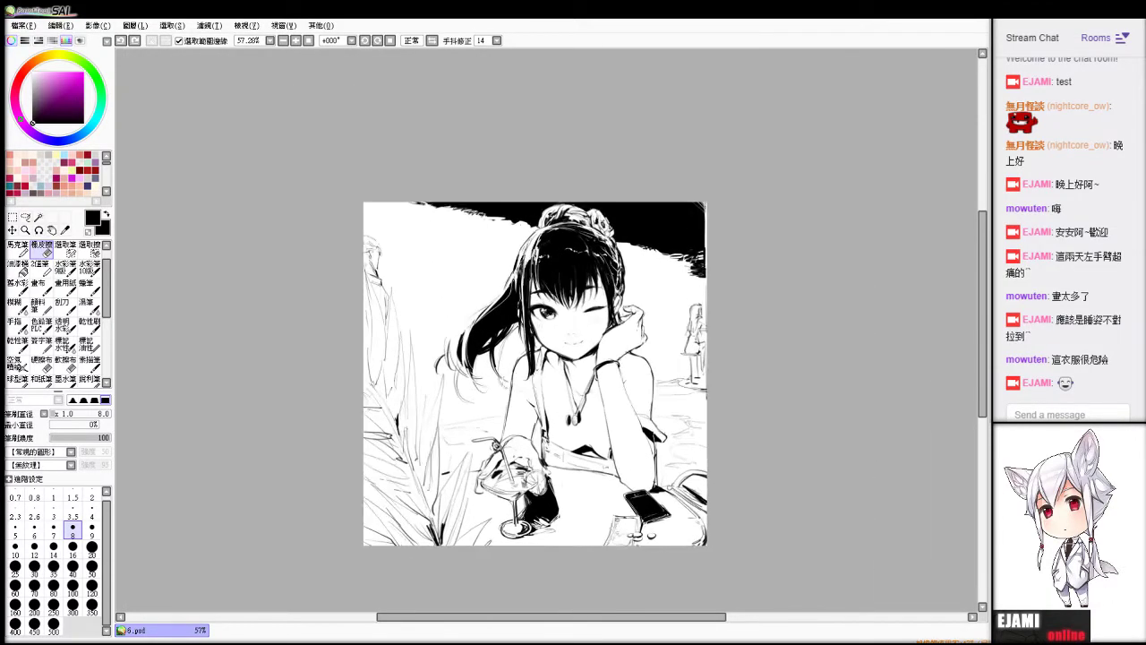
{"action": "scroll", "coordinate": [547, 329], "scroll_direction": "up", "scroll_amount": 2}
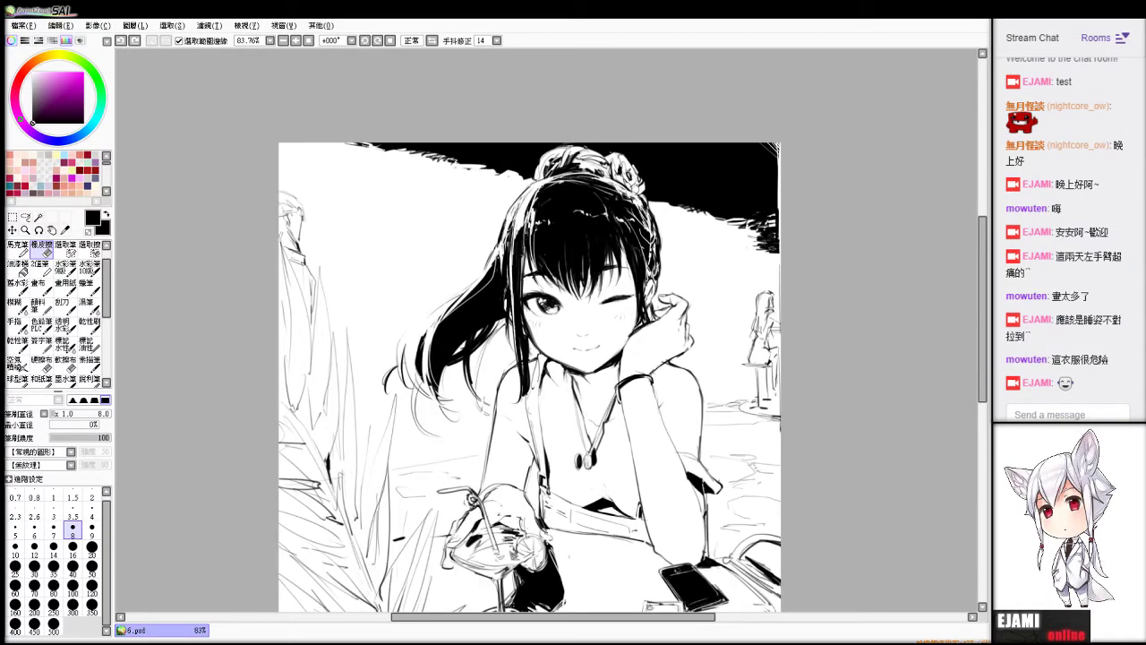
{"action": "scroll", "coordinate": [547, 329], "scroll_direction": "up", "scroll_amount": 1}
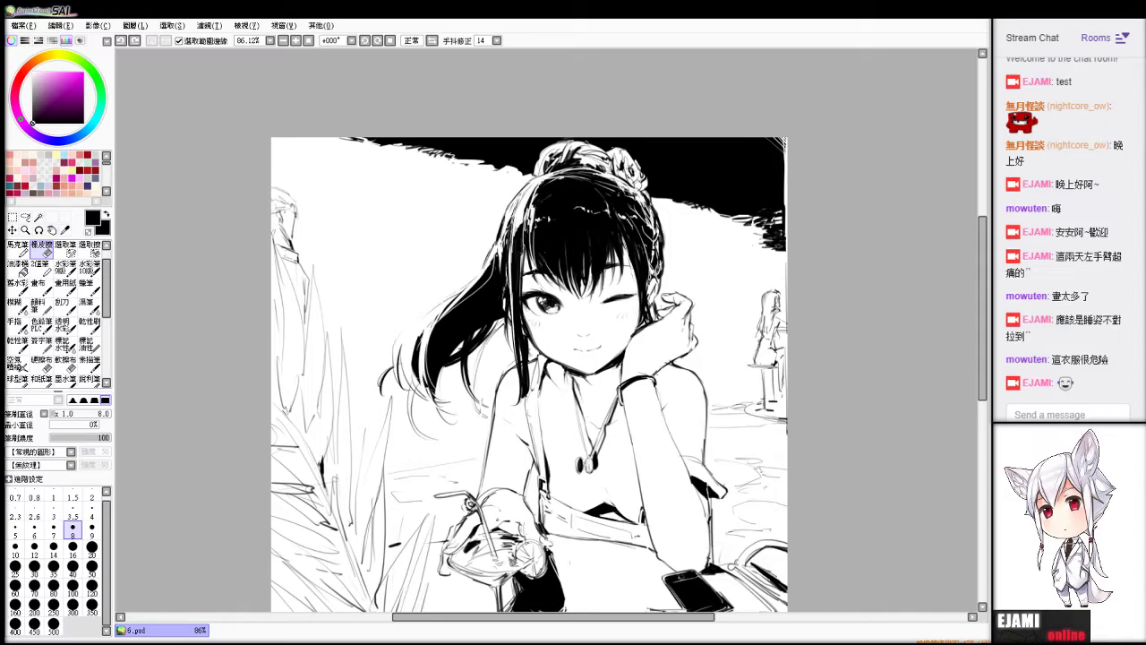
{"action": "scroll", "coordinate": [551, 331], "scroll_direction": "up", "scroll_amount": 1}
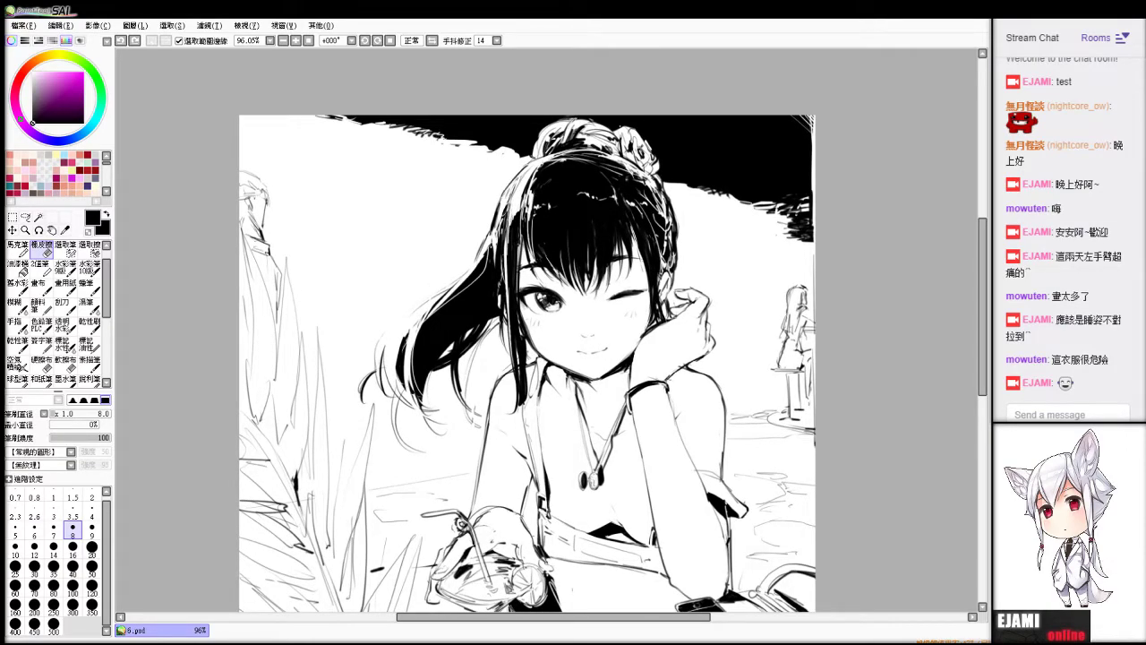
{"action": "left_click", "coordinate": [65, 249]}
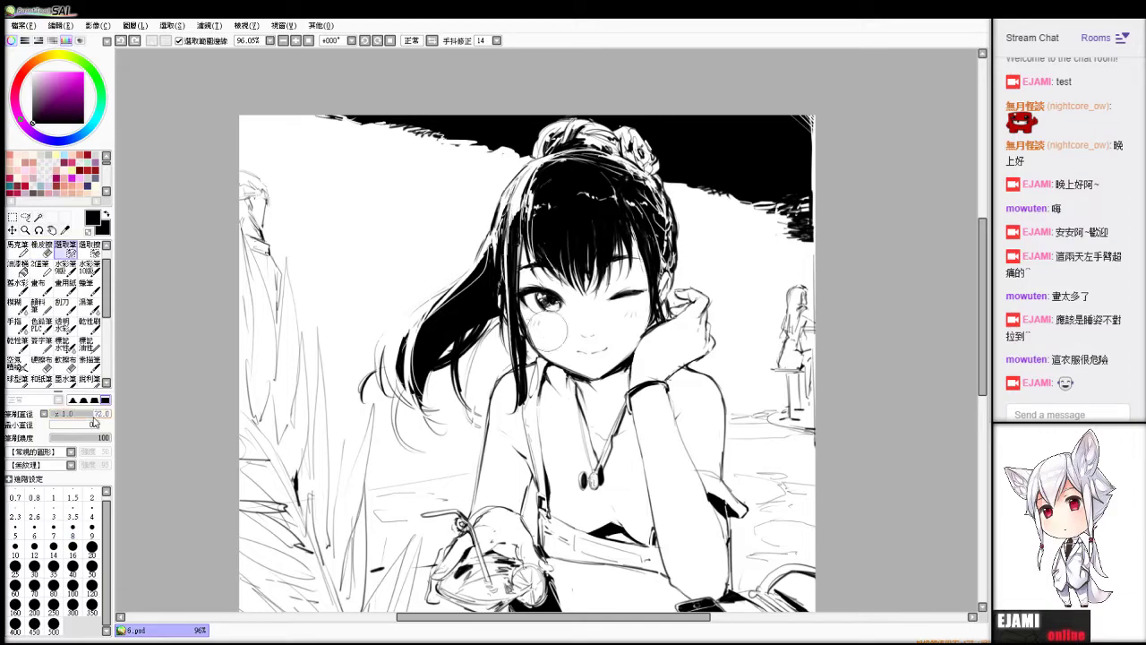
{"action": "mouse_move", "coordinate": [563, 301]}
{"action": "left_mouse_down"}
{"action": "mouse_move", "coordinate": [536, 295]}
{"action": "mouse_move", "coordinate": [598, 300]}
{"action": "mouse_move", "coordinate": [632, 255]}
{"action": "mouse_move", "coordinate": [533, 270]}
{"action": "left_mouse_up"}
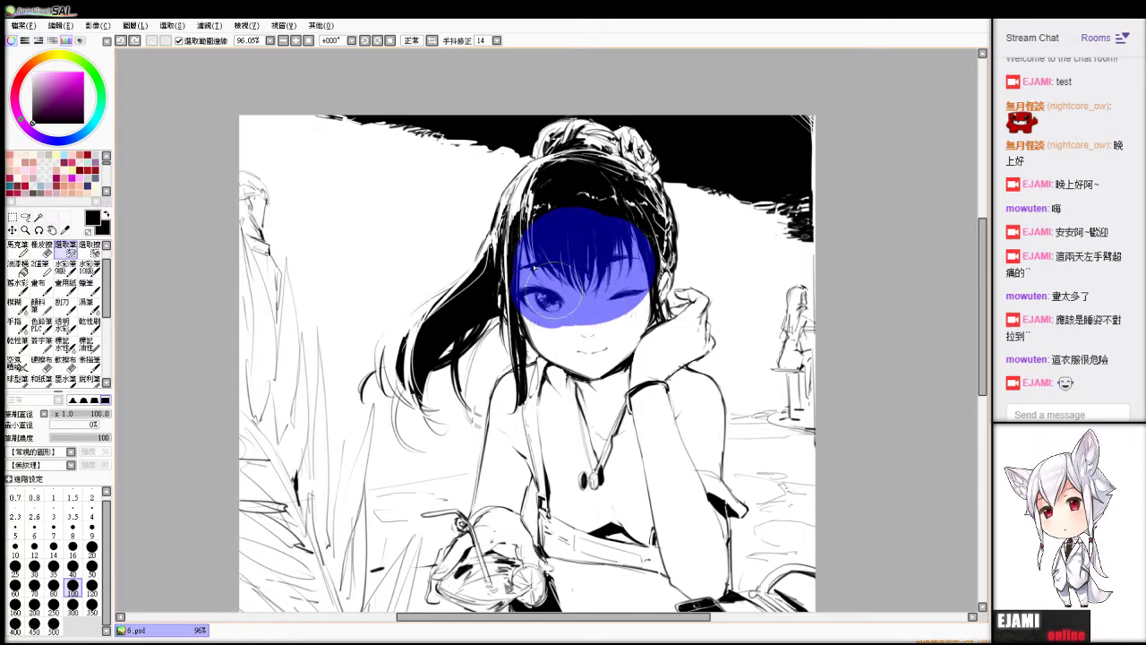
{"action": "left_click_drag", "start_coordinate": [618, 272], "coordinate": [620, 276]}
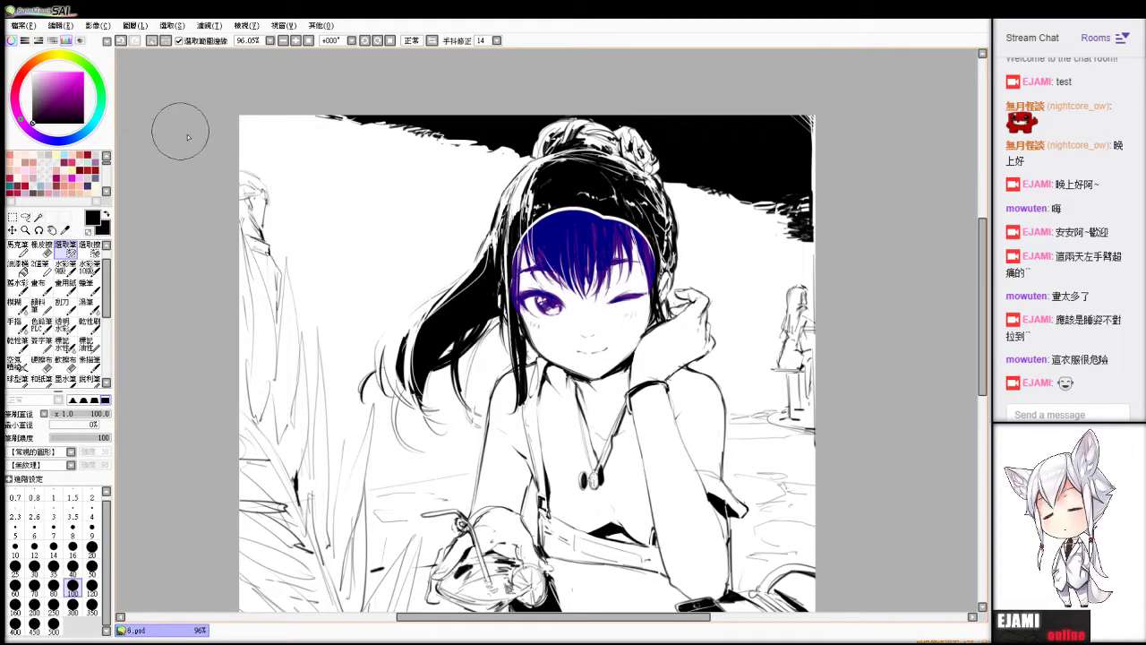
{"action": "key", "text": "ctrl+d"}
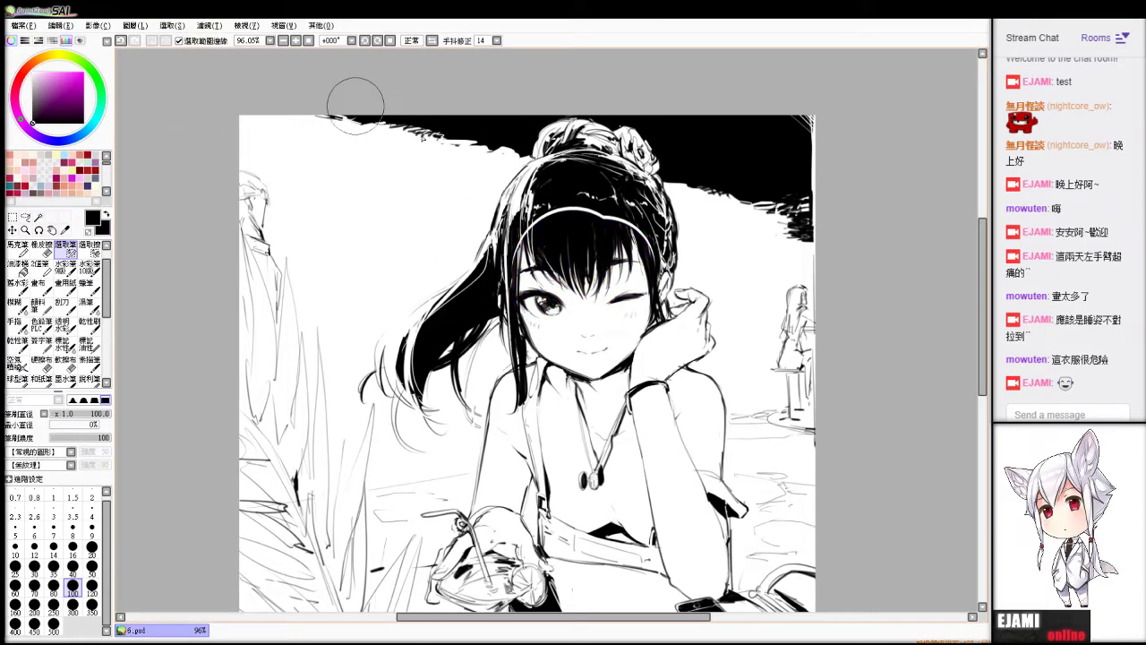
Fill the curved white gap across the hair above the fringe with black using the bucket tool.
{"action": "key", "text": "b"}
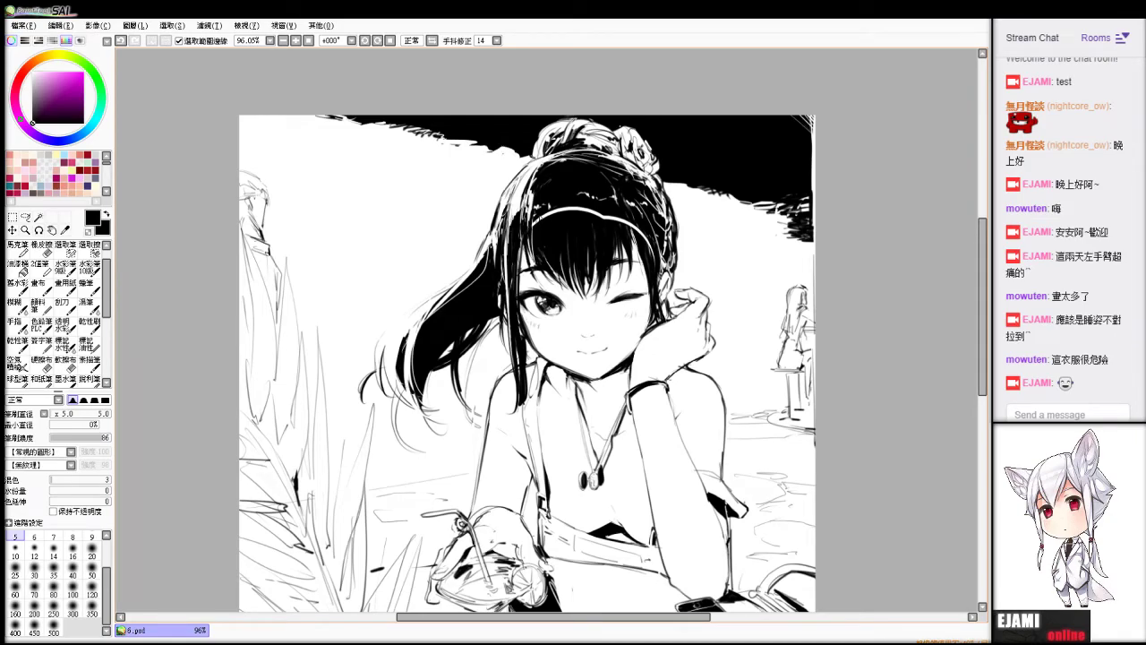
{"action": "left_click", "coordinate": [16, 265]}
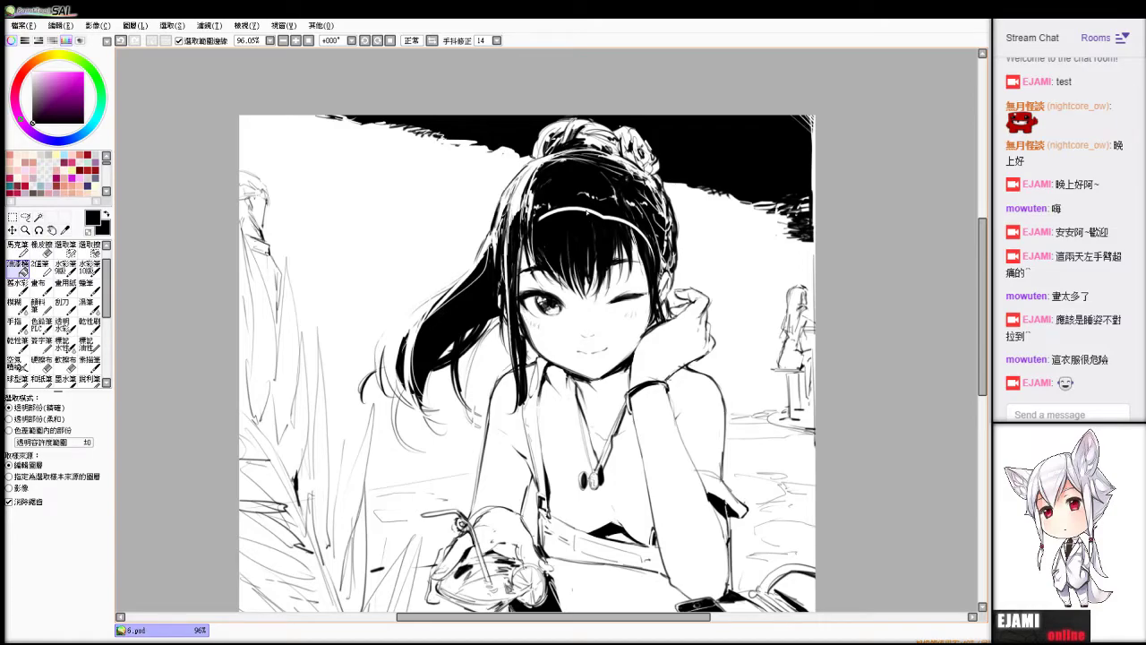
{"action": "left_click", "coordinate": [588, 212]}
{"action": "key", "text": "b"}
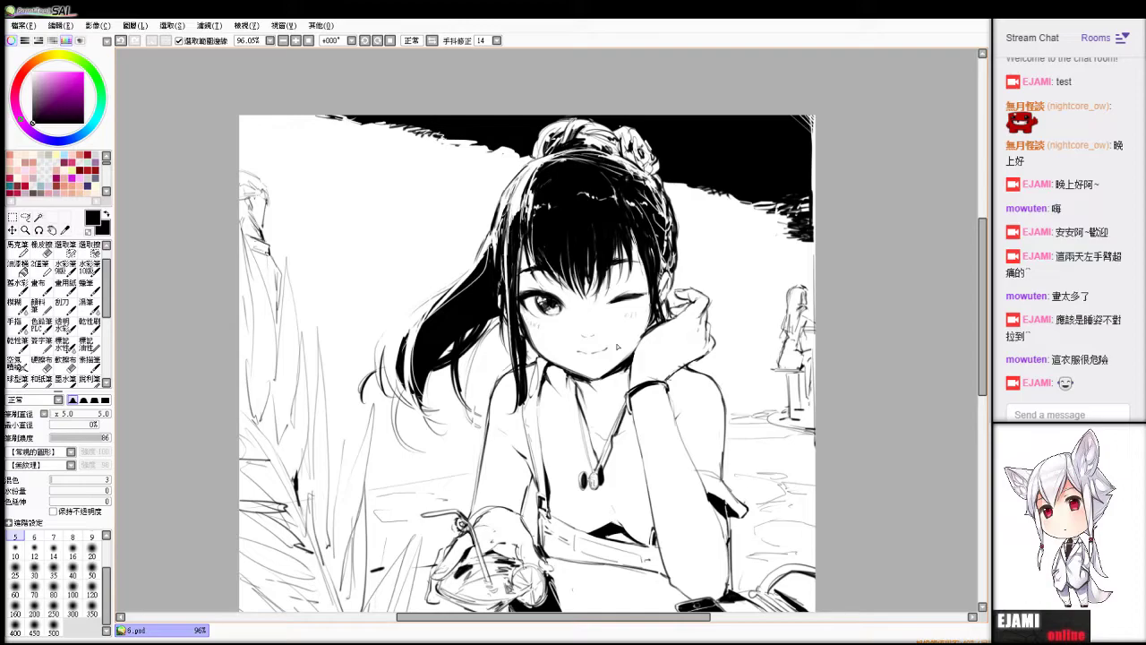
Clean up the hair edge beside the cheek and draw a small tongue sticking out below the smile.
{"action": "key", "text": "e"}
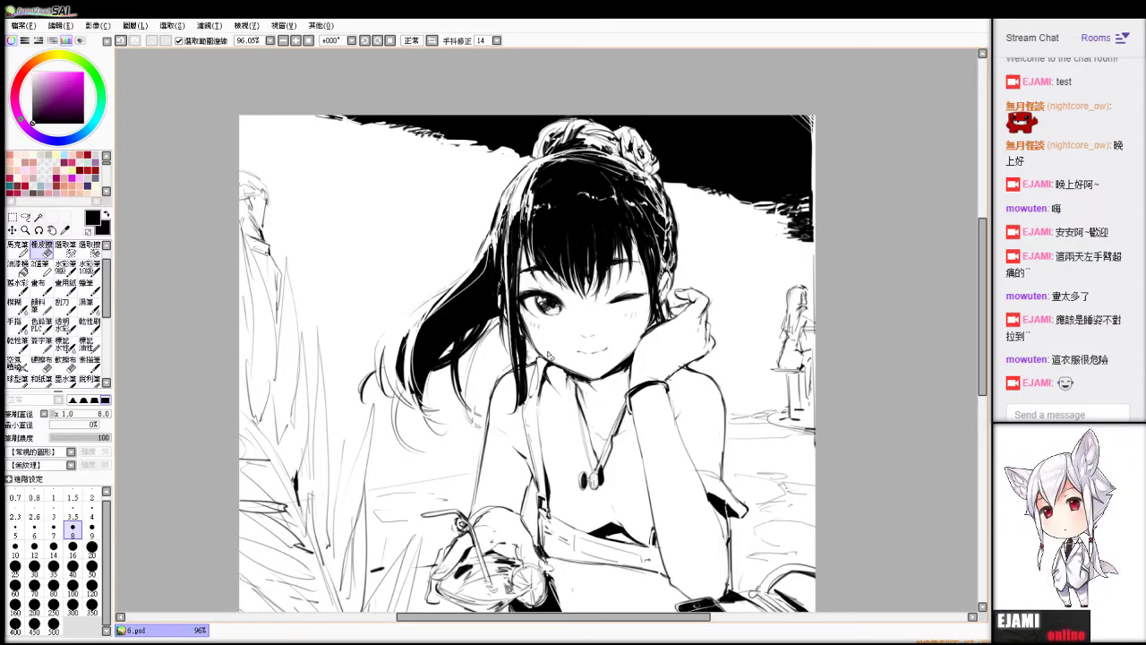
{"action": "left_click_drag", "start_coordinate": [528, 358], "coordinate": [520, 329]}
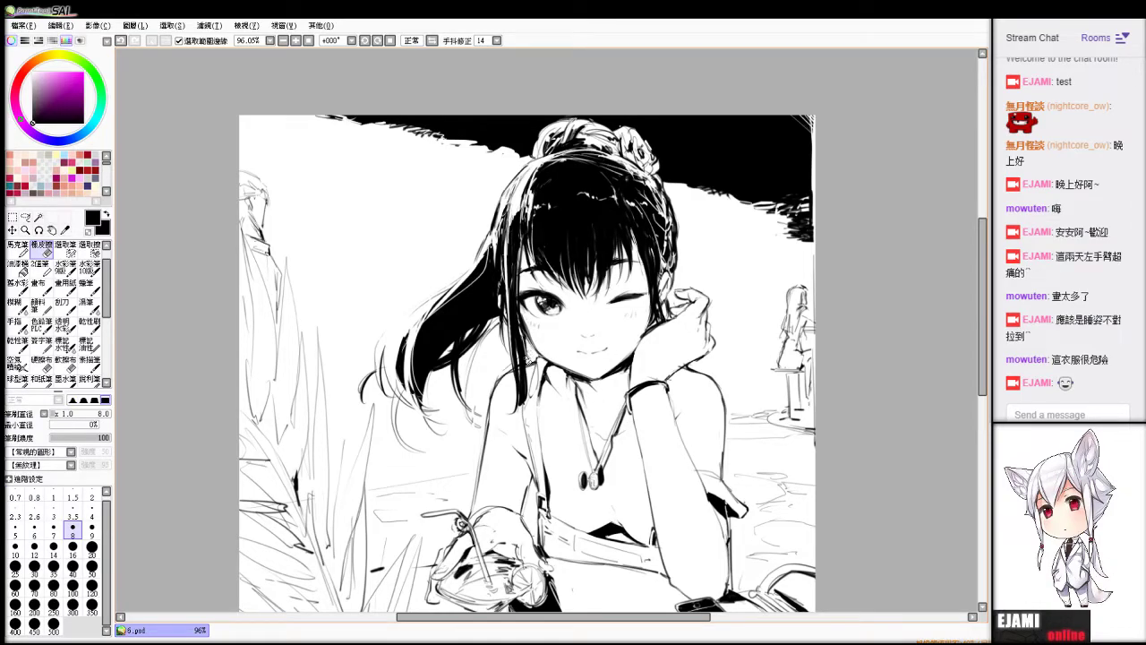
{"action": "key", "text": "b"}
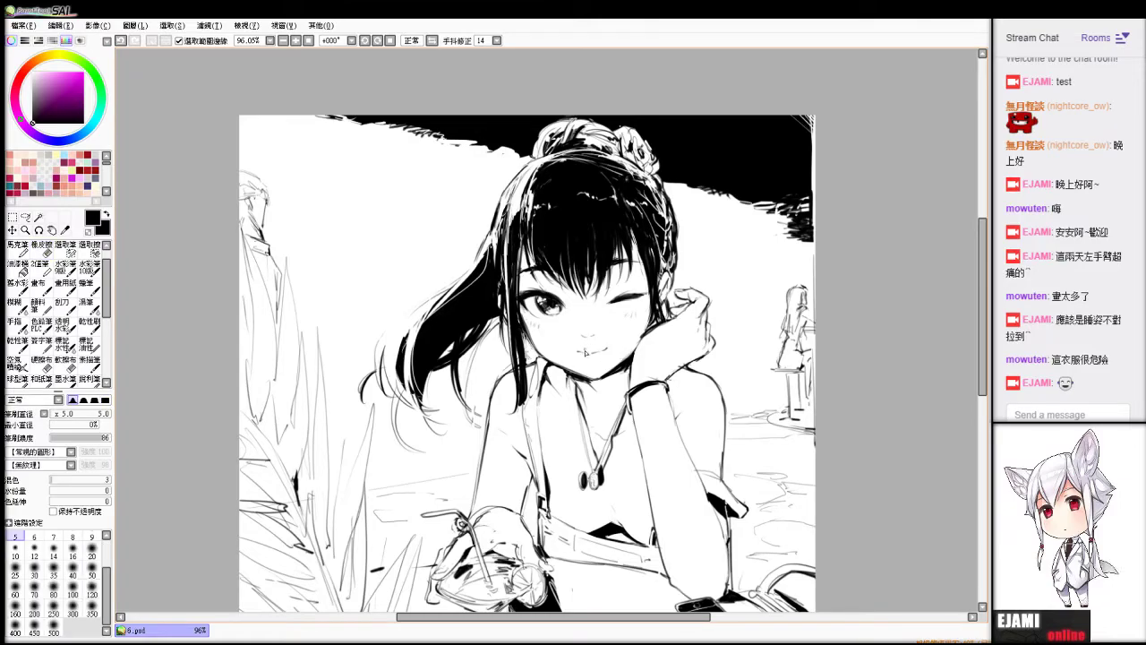
{"action": "left_click_drag", "start_coordinate": [588, 355], "coordinate": [602, 355]}
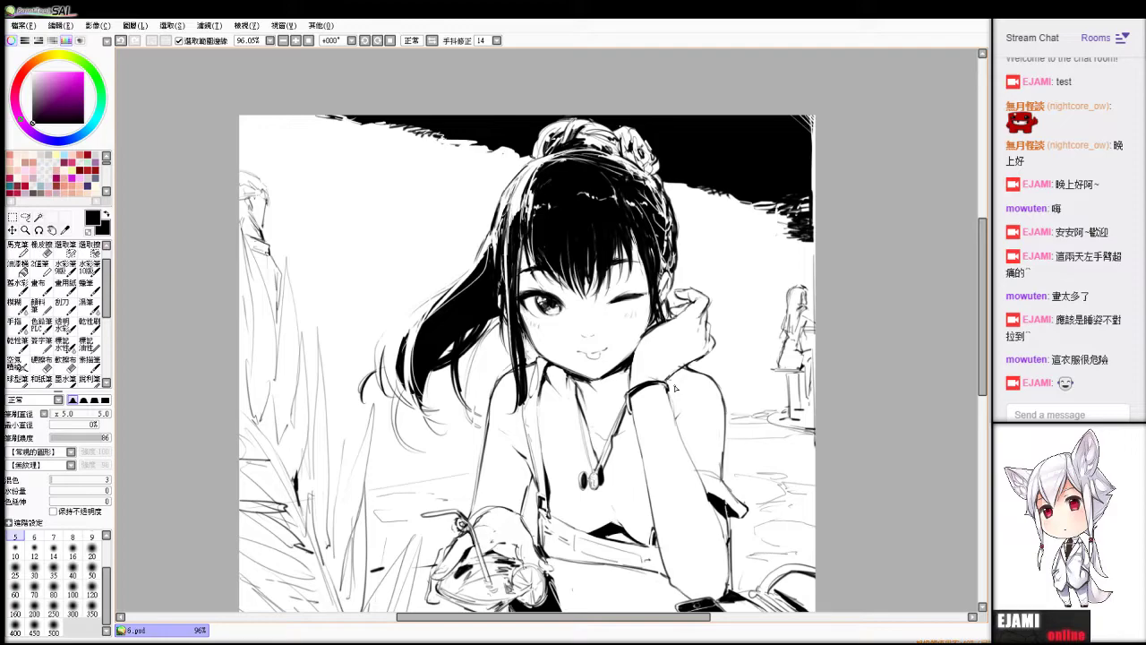
Touch up the area below the open eye and extend the blush hatching on both cheeks.
{"action": "key", "text": "Page_Up"}
{"action": "key", "text": "Page_Up"}
{"action": "key", "text": "Page_Up"}
{"action": "key", "text": "Page_Up"}
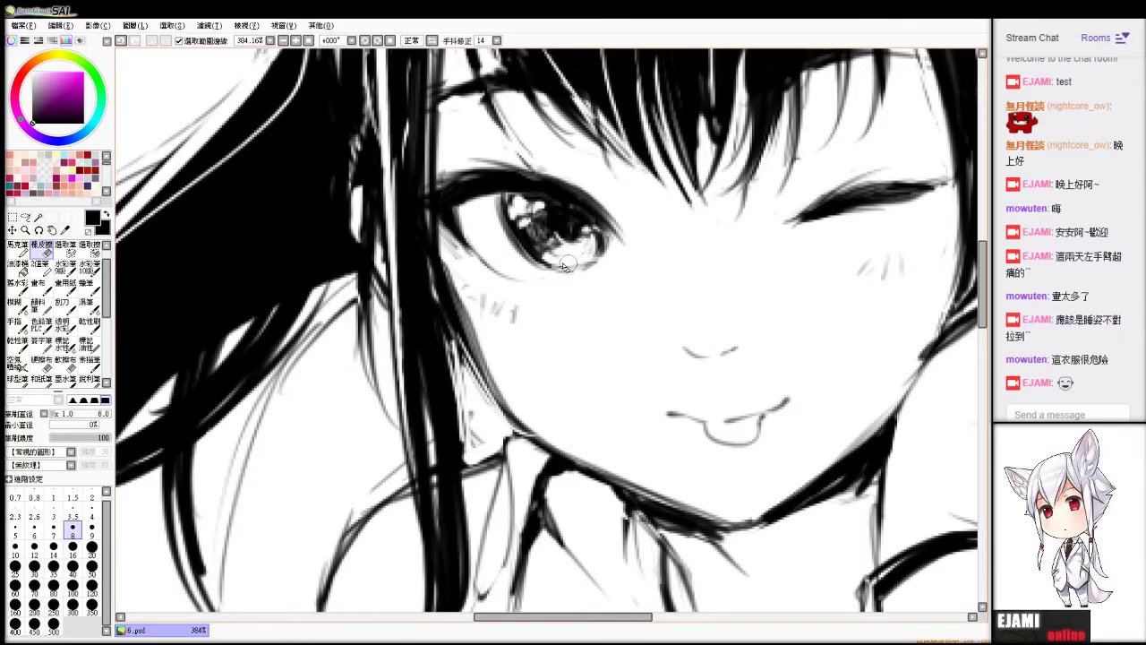
{"action": "mouse_move", "coordinate": [535, 303]}
{"action": "left_mouse_down"}
{"action": "mouse_move", "coordinate": [535, 326]}
{"action": "mouse_move", "coordinate": [522, 327]}
{"action": "mouse_move", "coordinate": [548, 311]}
{"action": "left_mouse_up"}
{"action": "key", "text": "Delete"}
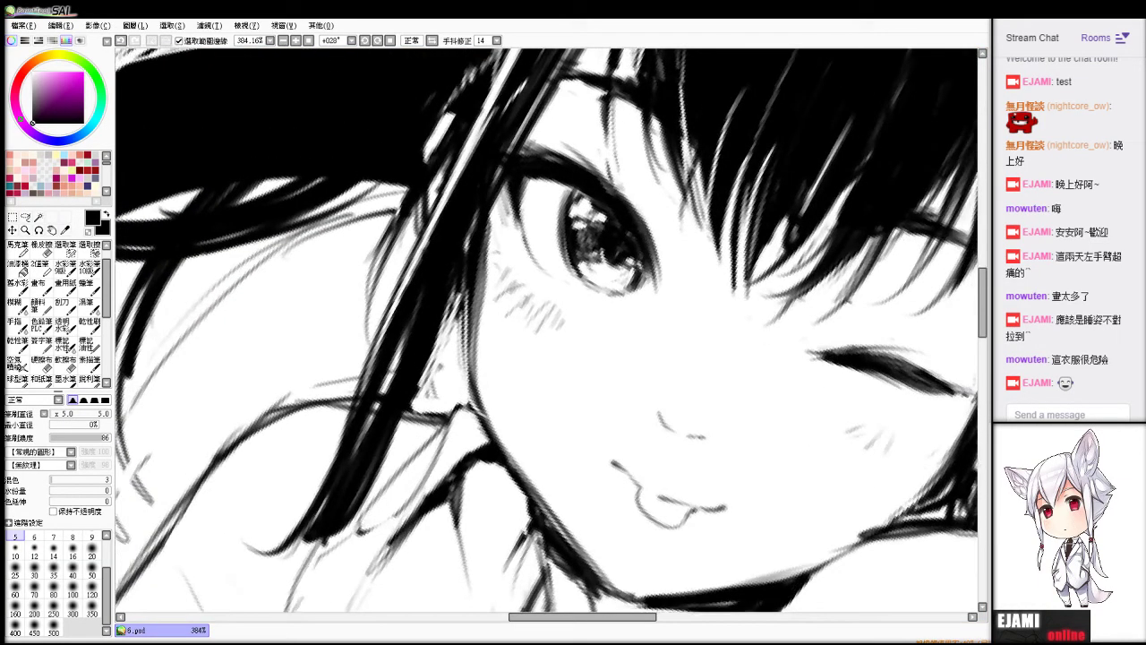
{"action": "key", "text": "Home"}
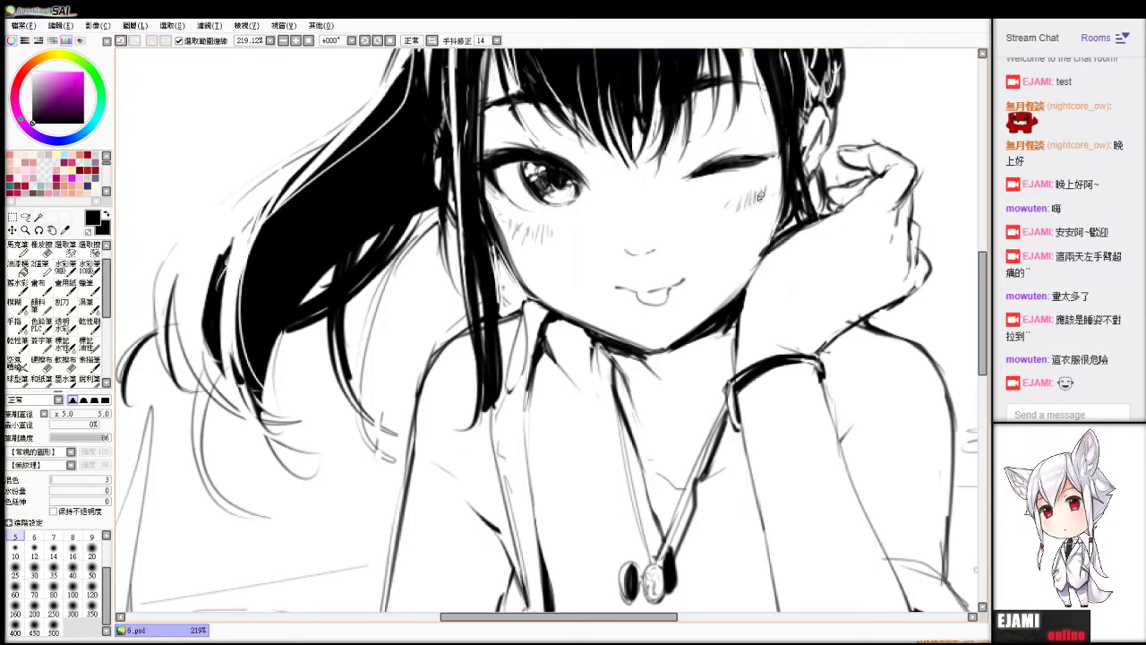
{"action": "left_click_drag", "start_coordinate": [766, 191], "coordinate": [757, 202]}
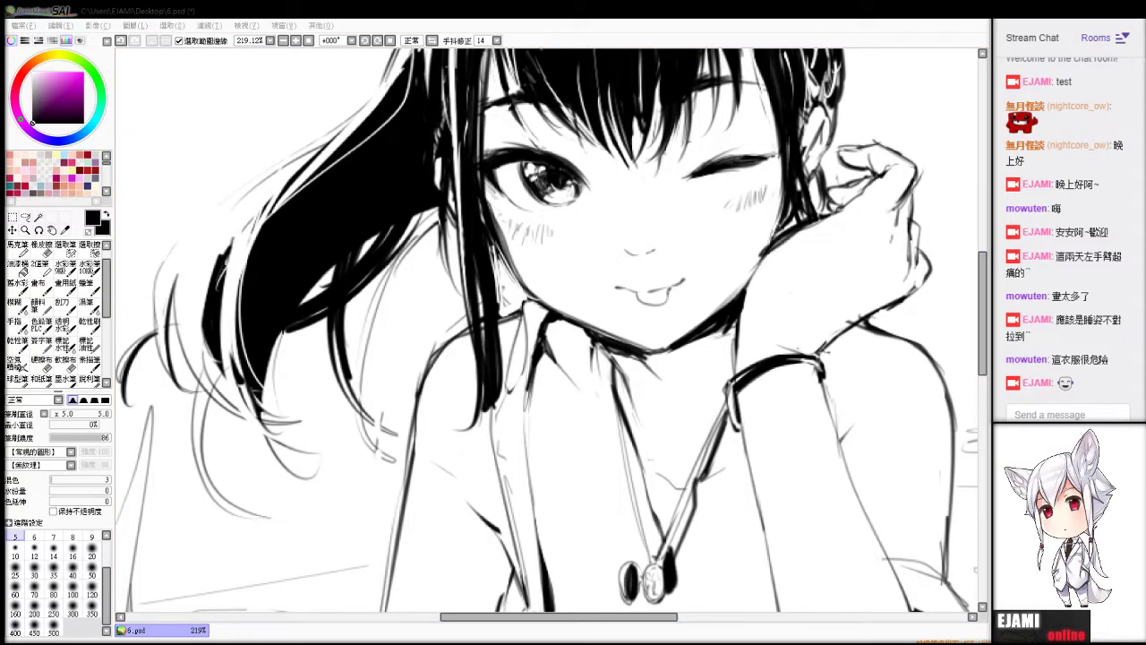
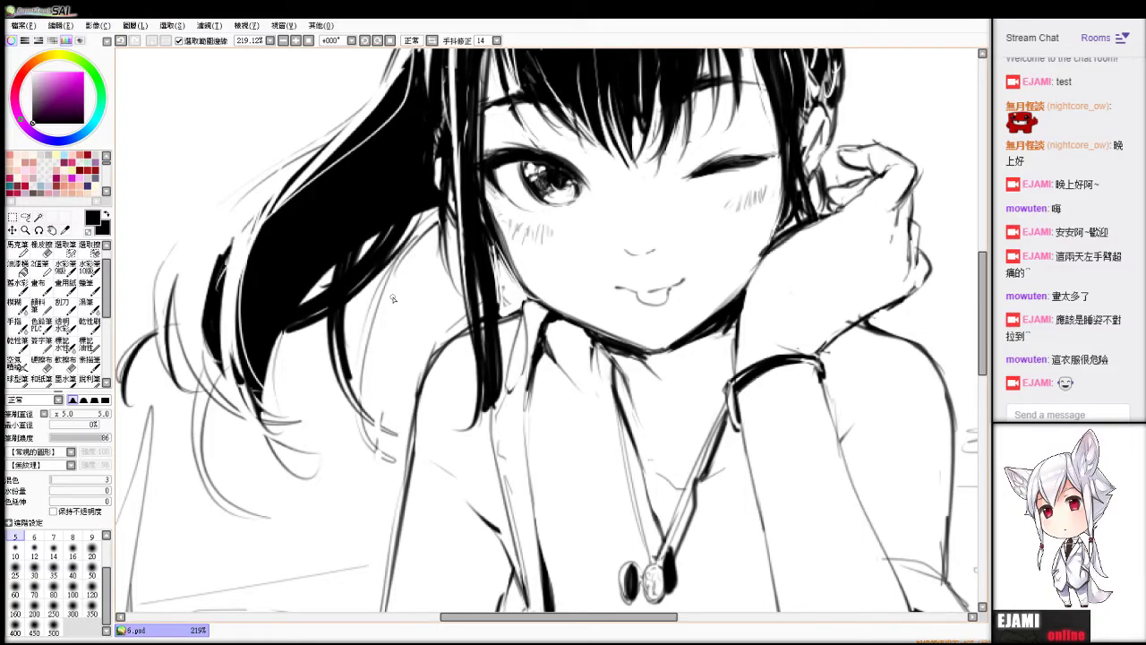
Refine the cheek outlines and the contour of the hand supporting the face with eraser and brush strokes.
{"action": "key", "text": "e"}
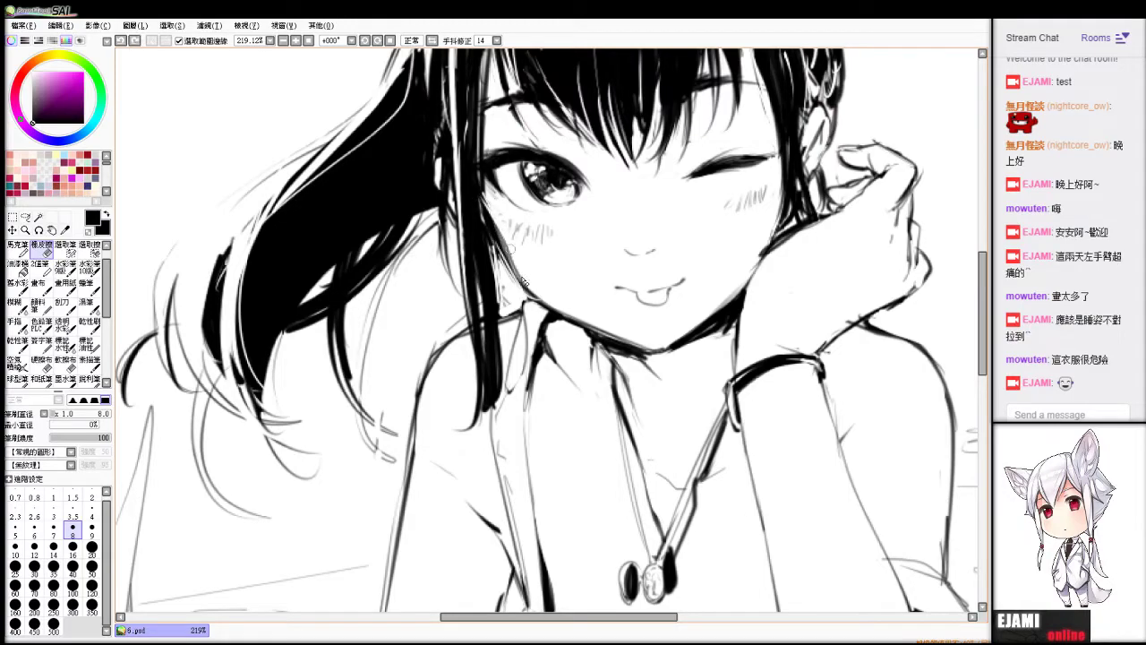
{"action": "key", "text": "b"}
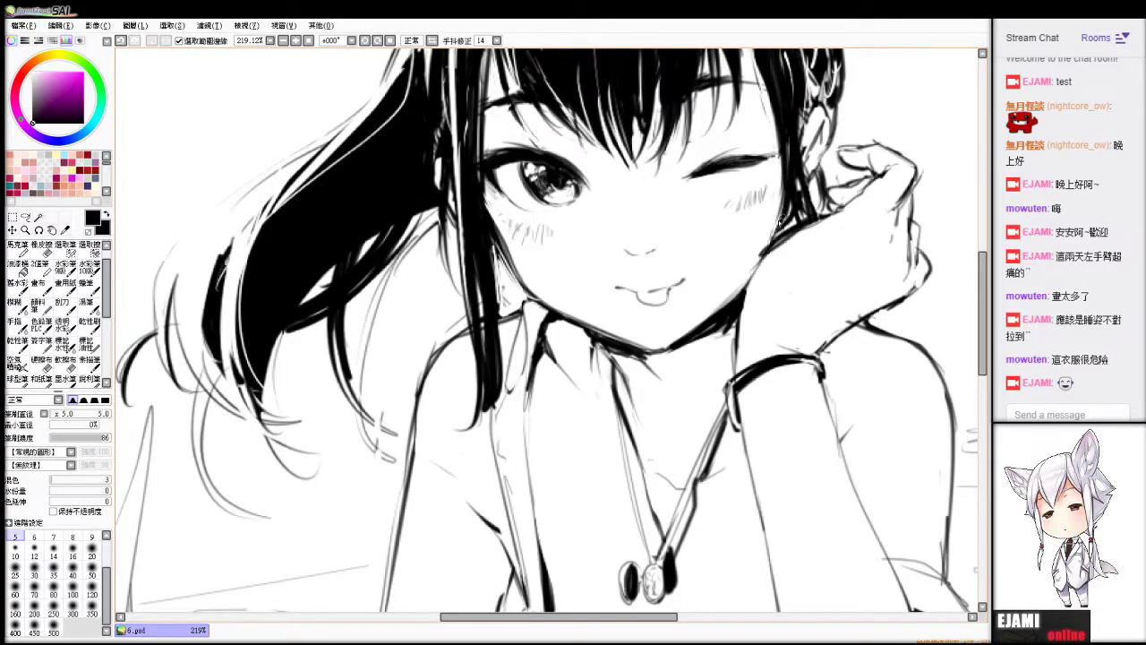
{"action": "key", "text": "ctrl+z"}
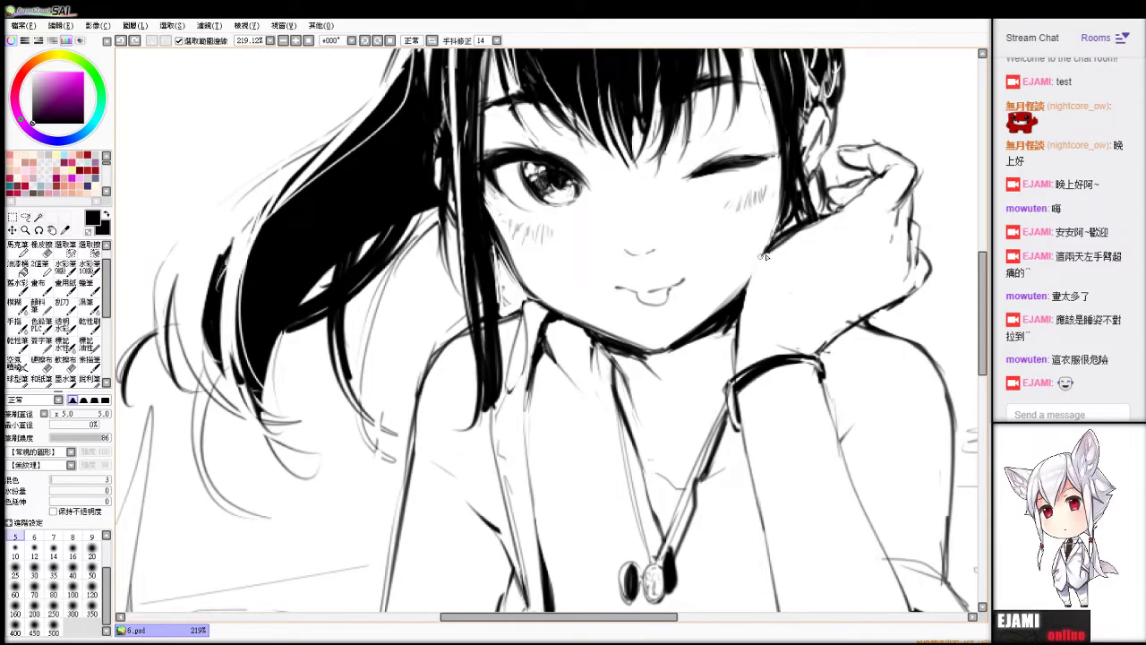
{"action": "key", "text": "e"}
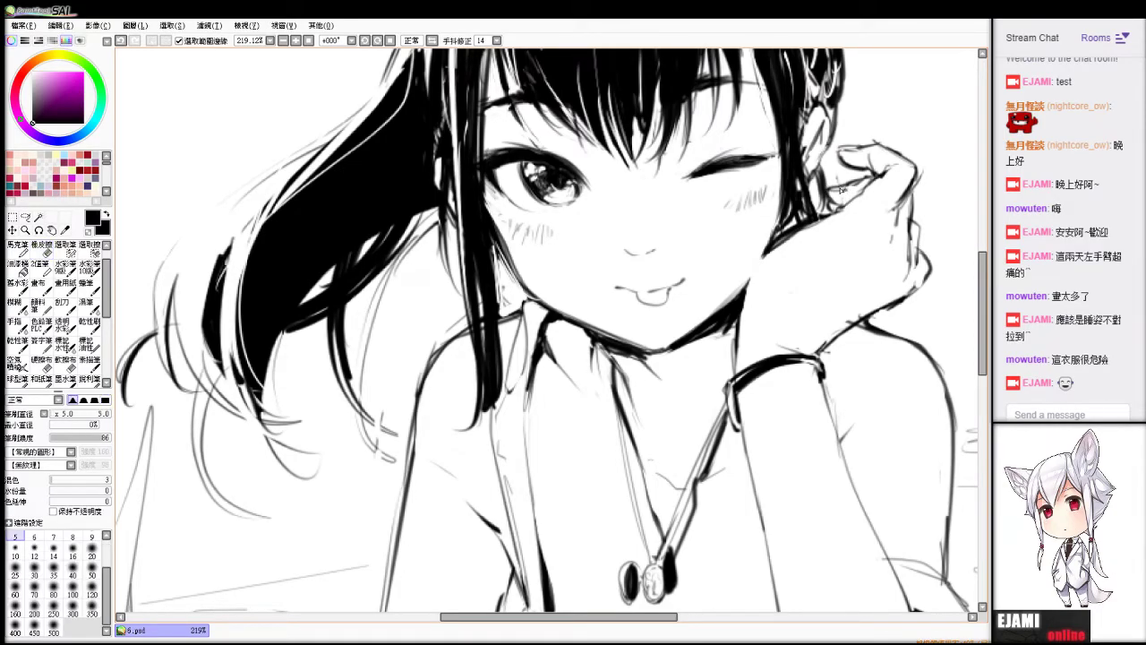
{"action": "key", "text": "e"}
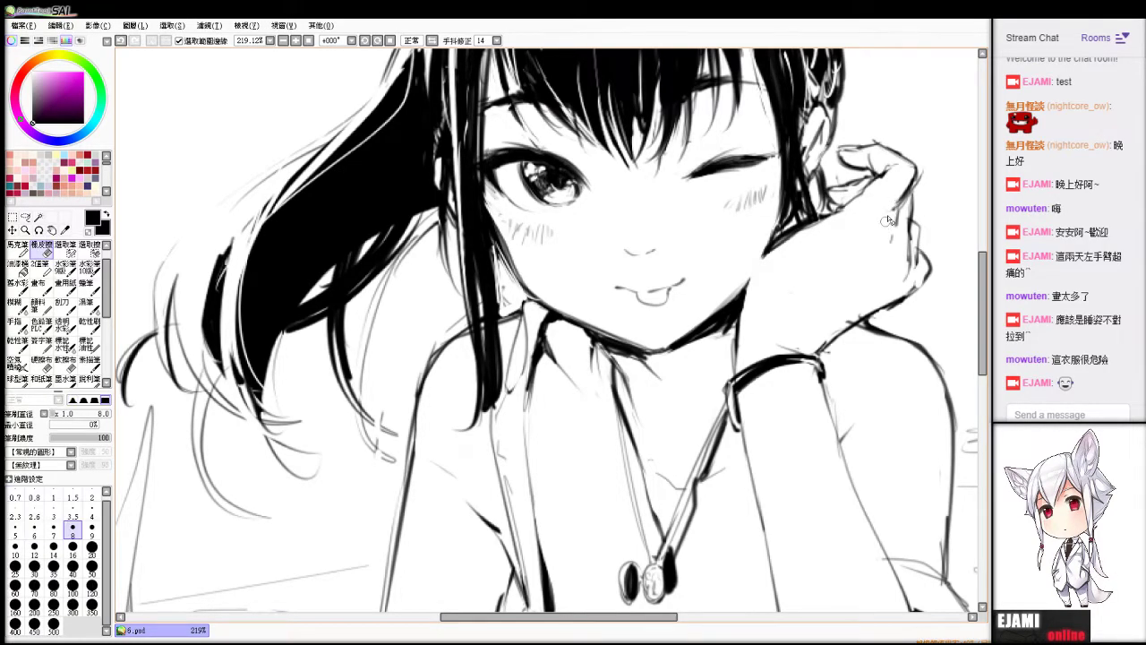
Redraw the chin line, then erase the excess shading beneath it and along the neck.
{"action": "key", "text": "v"}
{"action": "left_click_drag", "start_coordinate": [597, 333], "coordinate": [642, 344]}
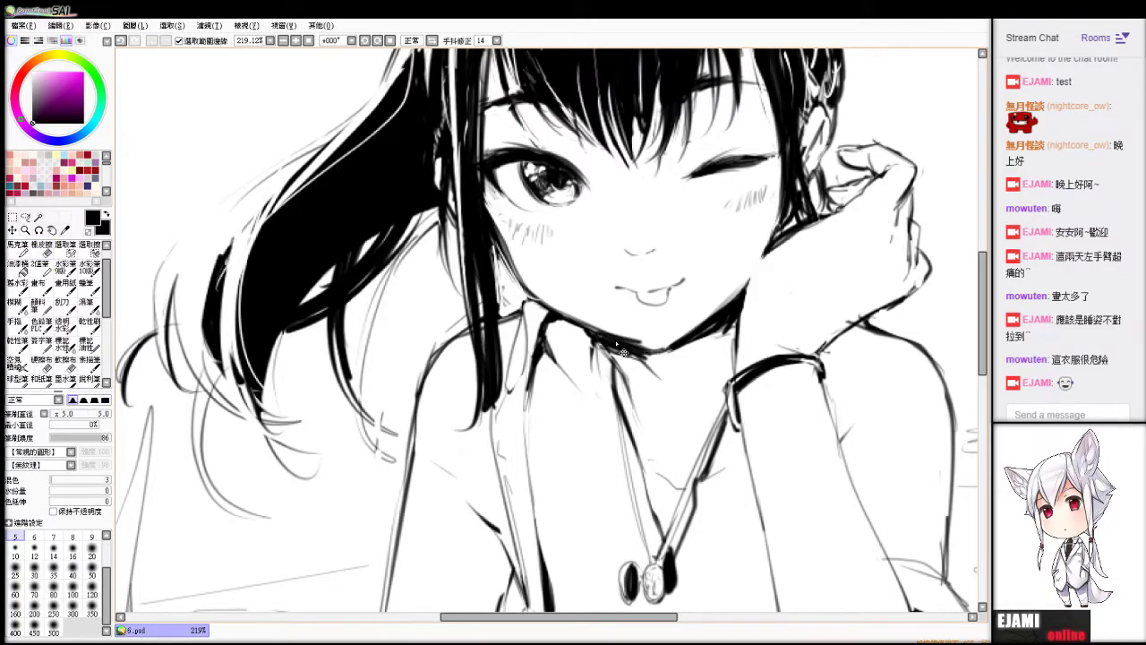
{"action": "left_click_drag", "start_coordinate": [617, 345], "coordinate": [673, 351]}
{"action": "key", "text": "e"}
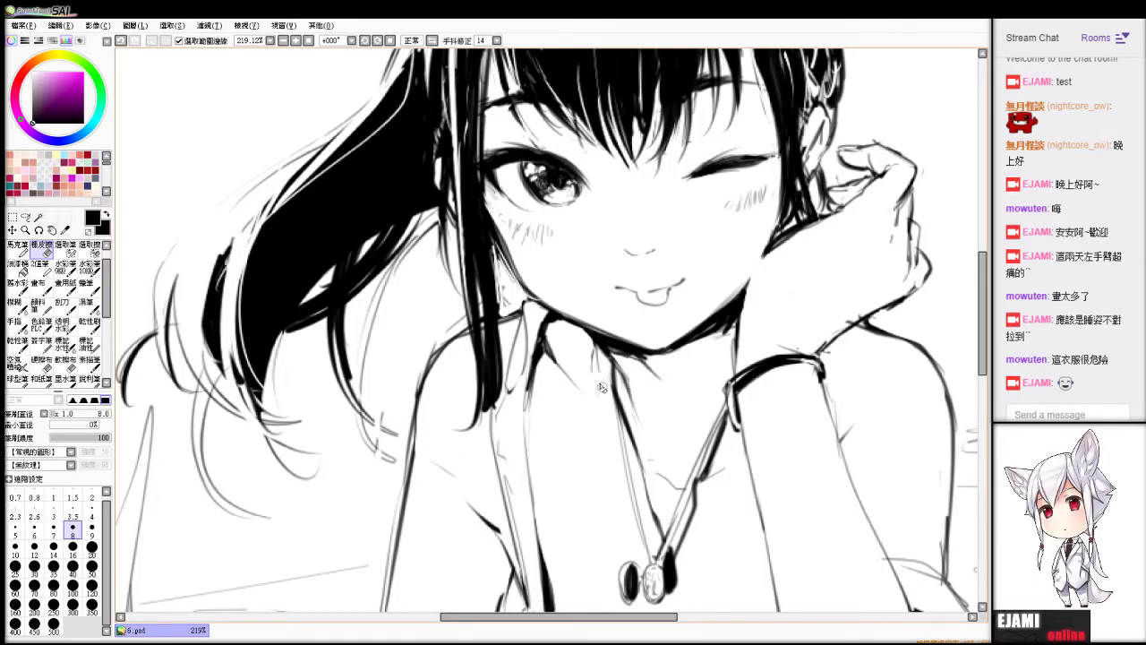
{"action": "mouse_move", "coordinate": [593, 355]}
{"action": "left_mouse_down"}
{"action": "mouse_move", "coordinate": [591, 380]}
{"action": "mouse_move", "coordinate": [556, 365]}
{"action": "left_mouse_up"}
{"action": "key", "text": "b"}
{"action": "key", "text": "ctrl+z"}
{"action": "key", "text": "e"}
Touch up the open eye, the side strands near the eyebrow and the dark fringe with small brush and eraser strokes.
{"action": "scroll", "coordinate": [560, 370], "scroll_direction": "down", "scroll_amount": 5}
{"action": "scroll", "coordinate": [560, 370], "scroll_direction": "up", "scroll_amount": 2}
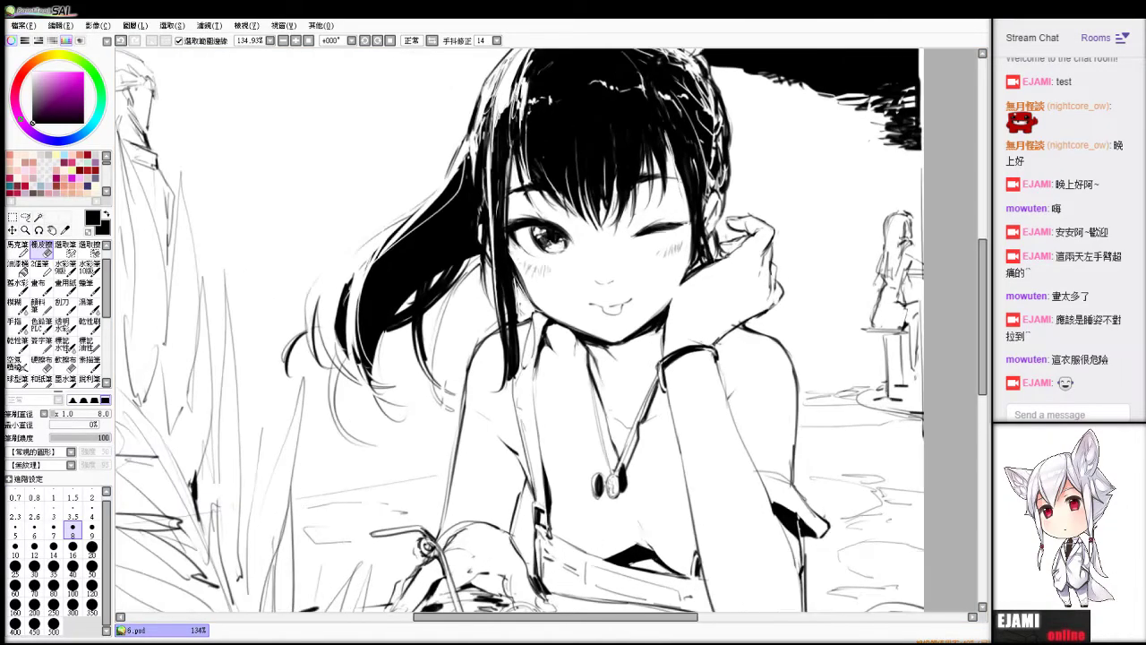
{"action": "left_click_drag", "start_coordinate": [560, 370], "coordinate": [578, 379]}
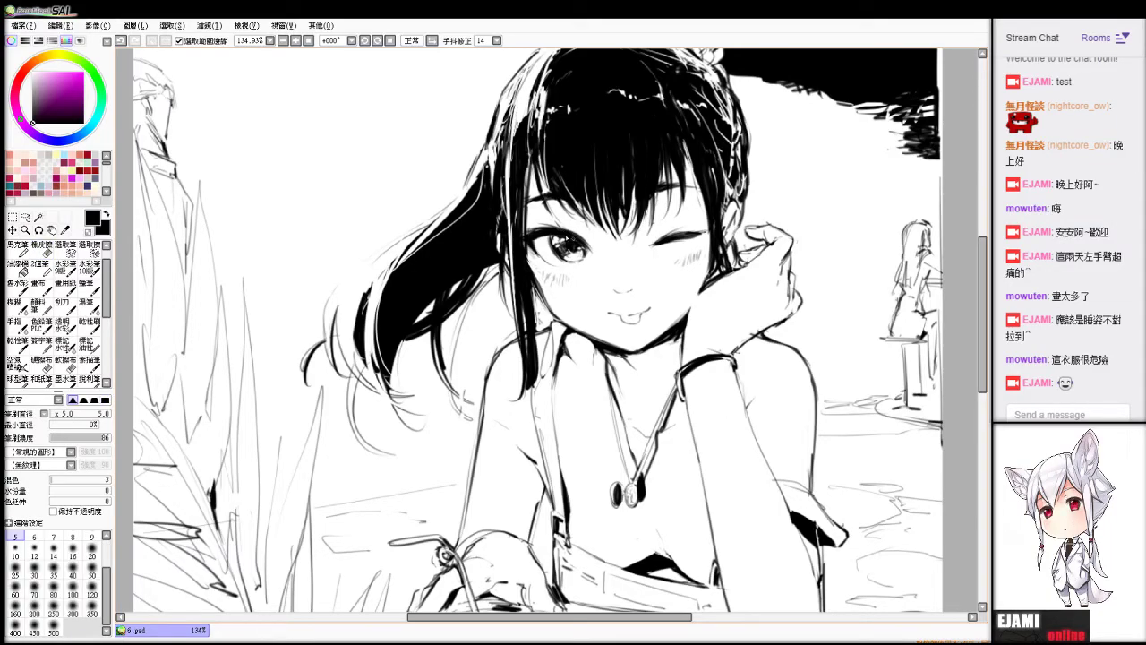
{"action": "left_click_drag", "start_coordinate": [566, 231], "coordinate": [577, 238]}
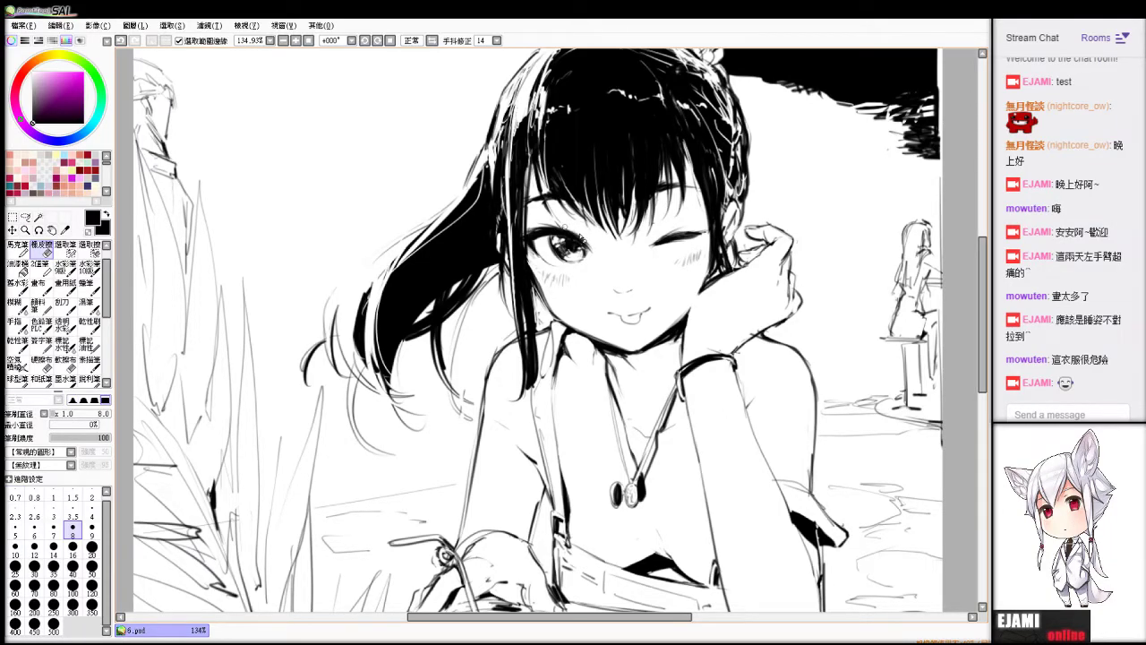
{"action": "key", "text": "b"}
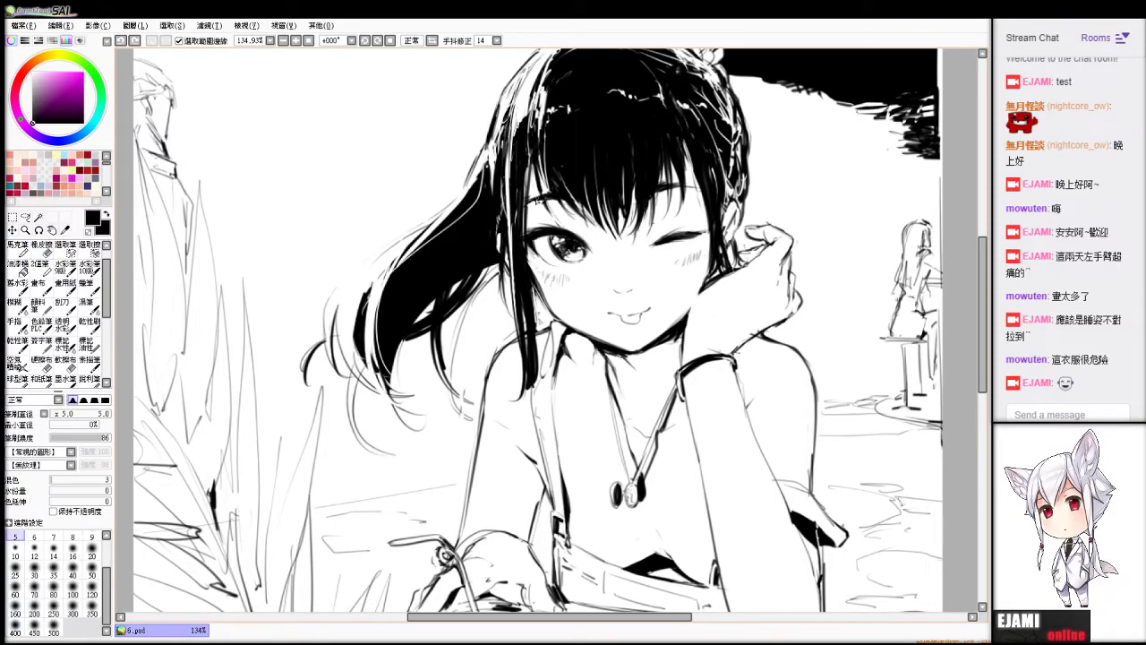
{"action": "left_click_drag", "start_coordinate": [533, 158], "coordinate": [530, 212]}
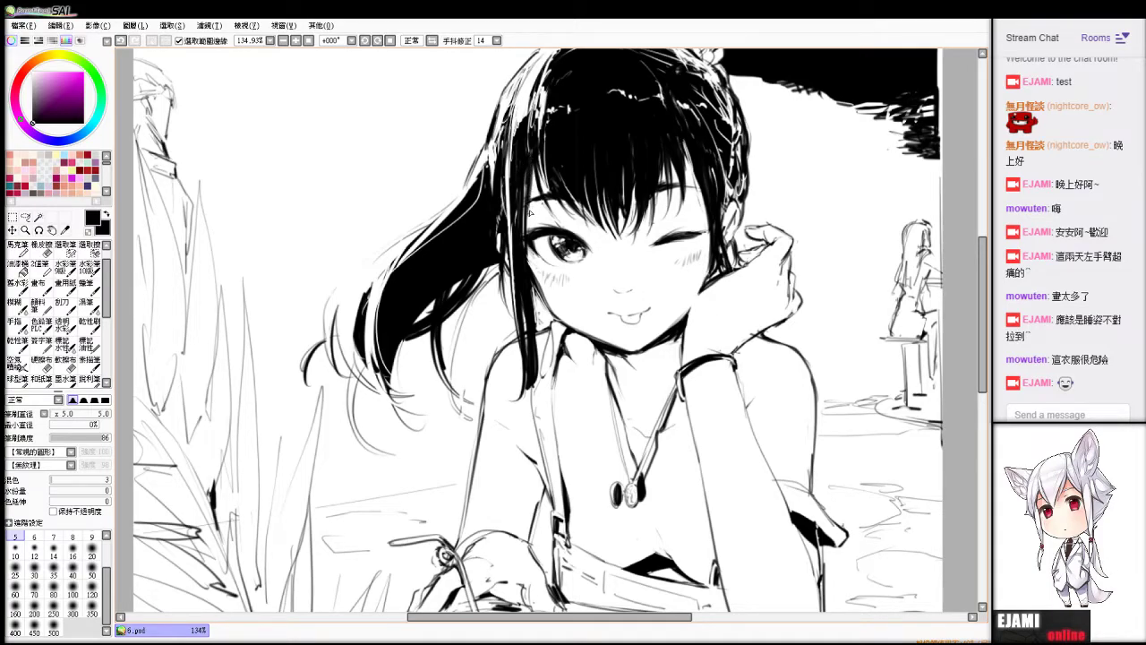
{"action": "key", "text": "e"}
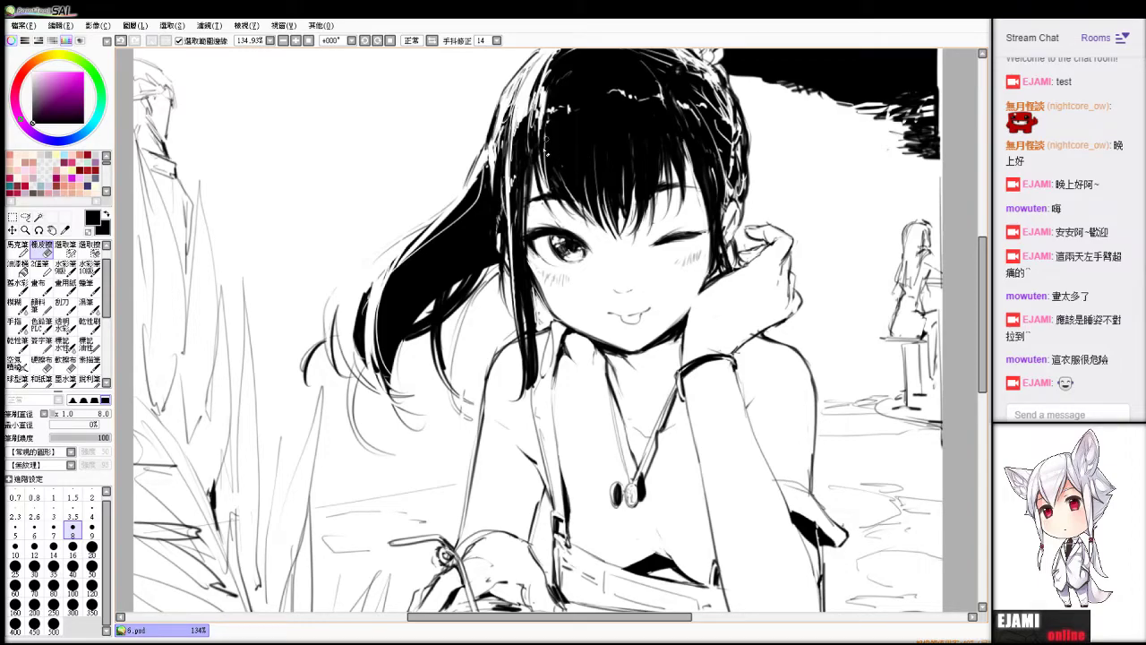
{"action": "key", "text": "b"}
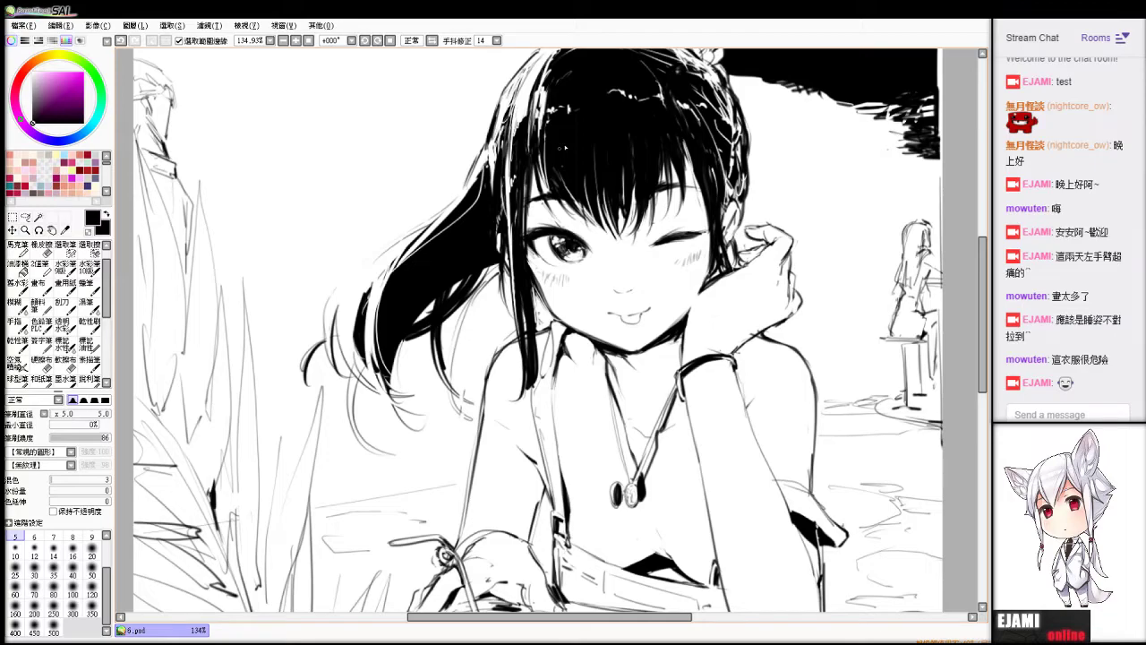
{"action": "left_click_drag", "start_coordinate": [565, 148], "coordinate": [574, 148]}
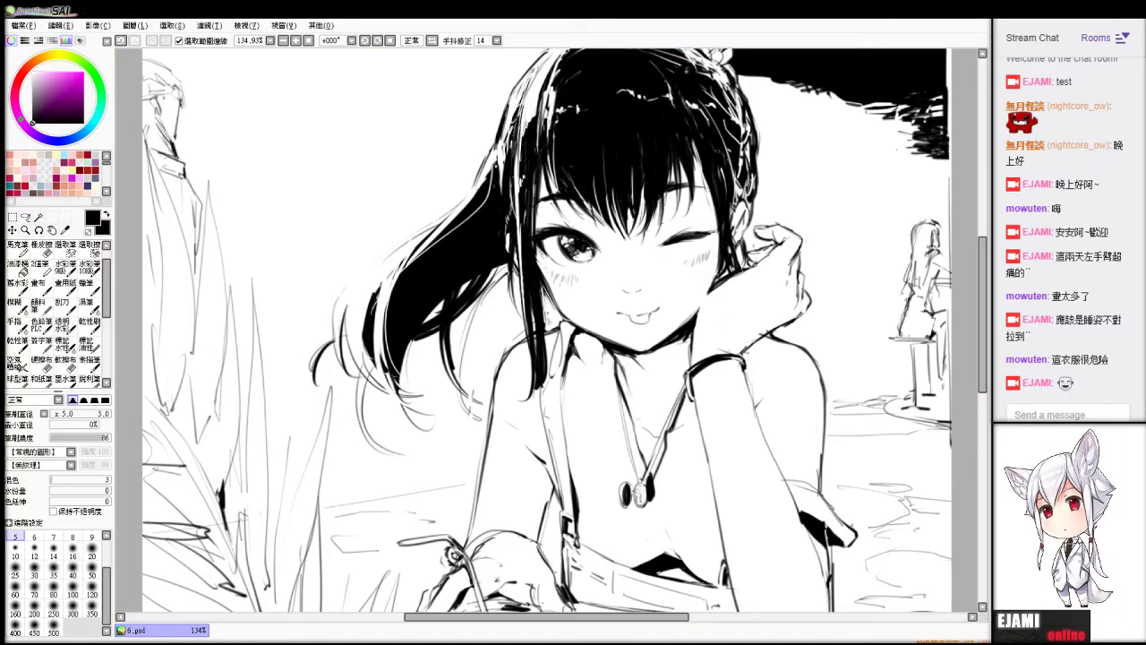
Touch up the hair along the crown and the side strands framing the face with the eraser.
{"action": "scroll", "coordinate": [546, 330], "scroll_direction": "up", "scroll_amount": 3}
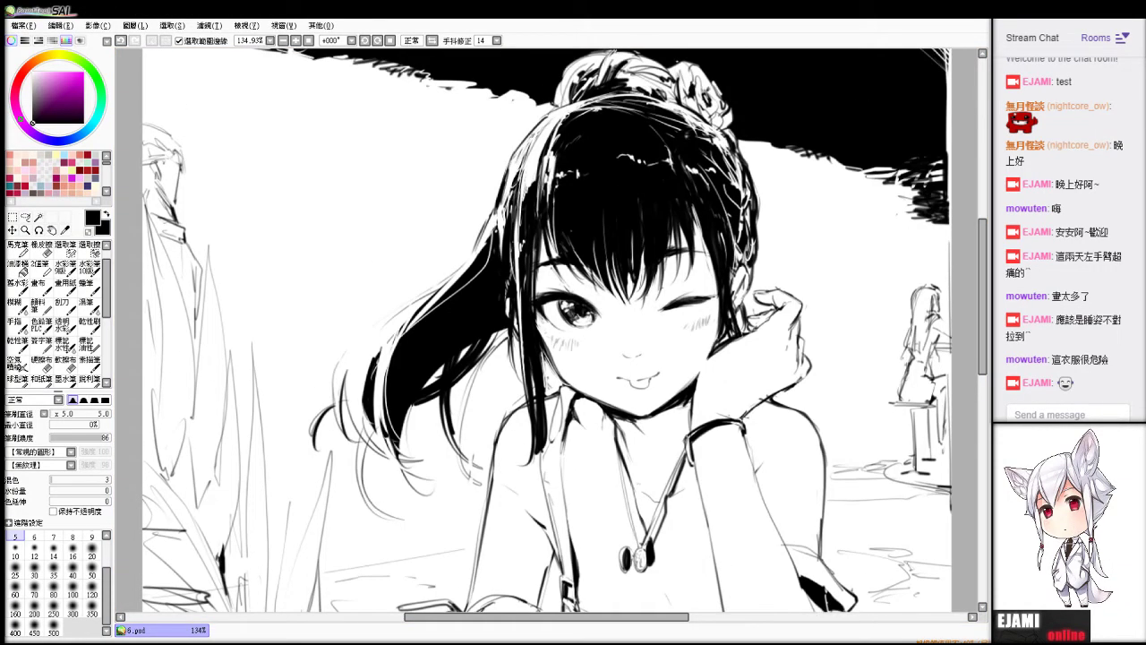
{"action": "key", "text": "e"}
{"action": "left_click_drag", "start_coordinate": [566, 132], "coordinate": [528, 215]}
{"action": "left_click_drag", "start_coordinate": [562, 180], "coordinate": [525, 207]}
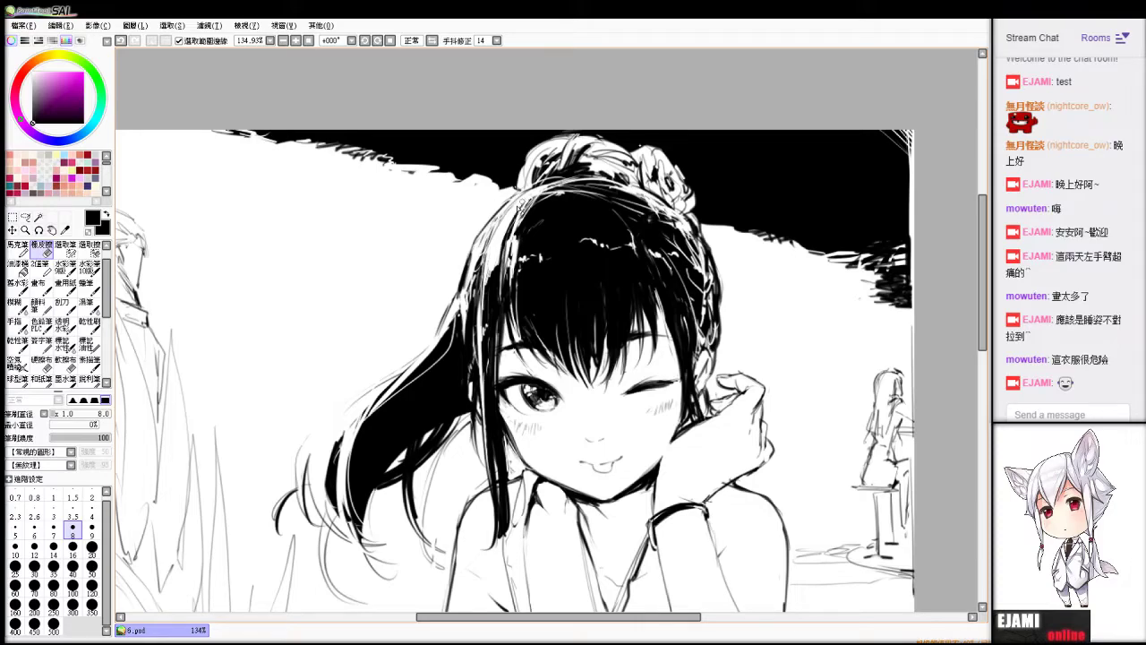
{"action": "left_click_drag", "start_coordinate": [520, 204], "coordinate": [587, 178]}
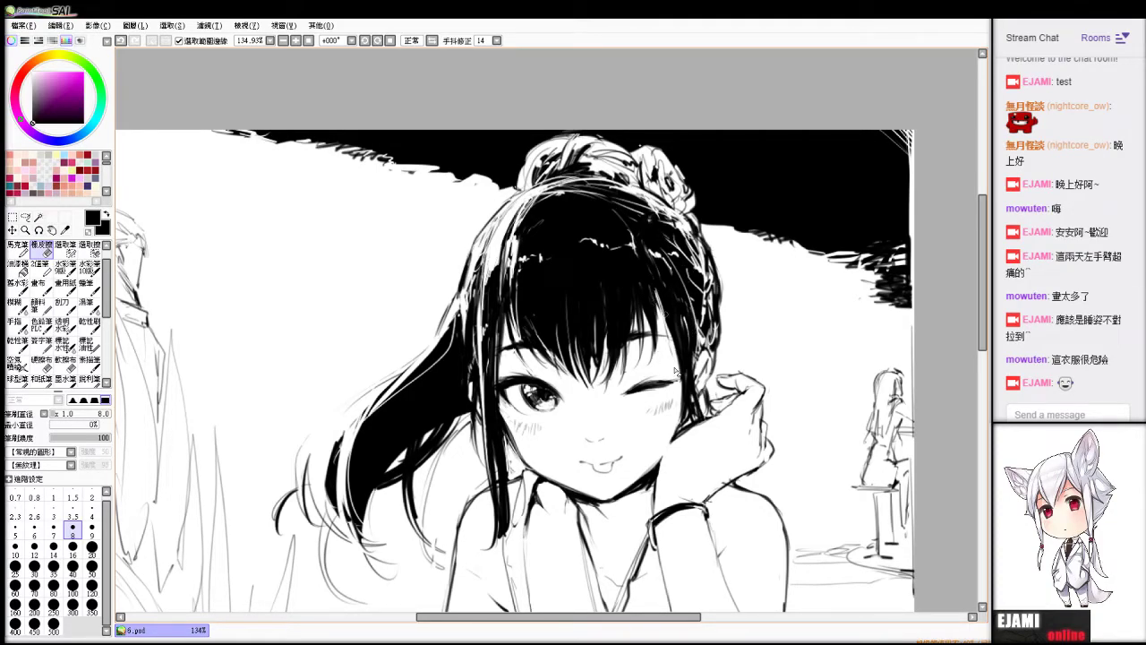
{"action": "left_click_drag", "start_coordinate": [463, 310], "coordinate": [467, 421]}
{"action": "key", "text": "ctrl+z"}
{"action": "left_click_drag", "start_coordinate": [467, 285], "coordinate": [488, 489]}
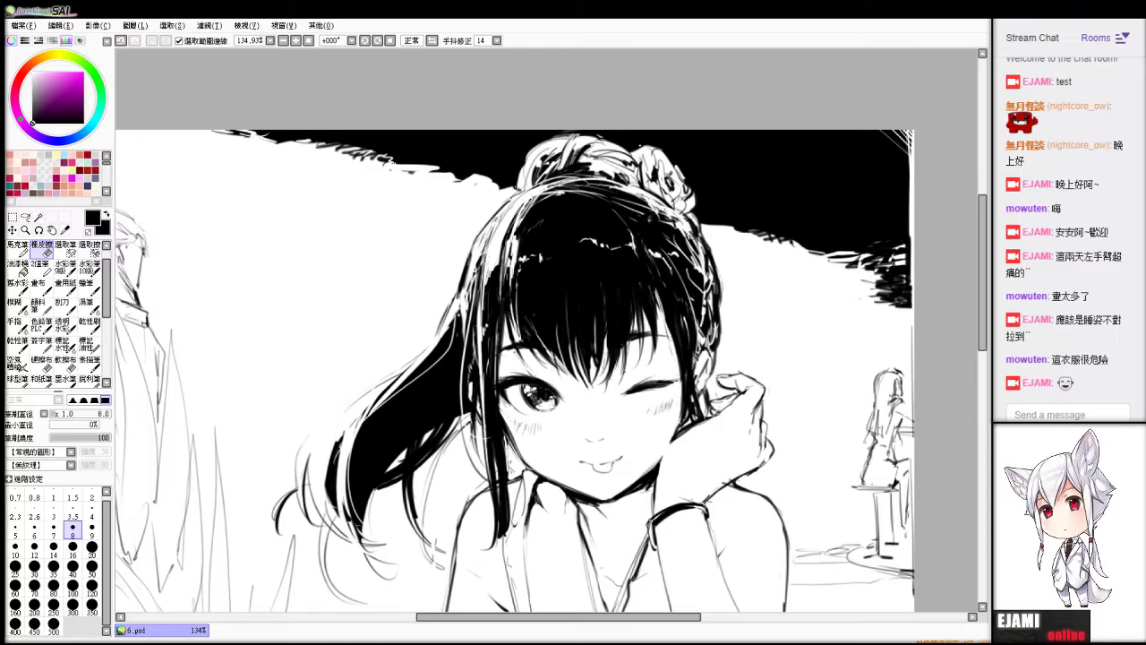
Touch up the flowing hair beside the shoulder and the shoulder line below the supporting hand with eraser and brush.
{"action": "key", "text": "Home"}
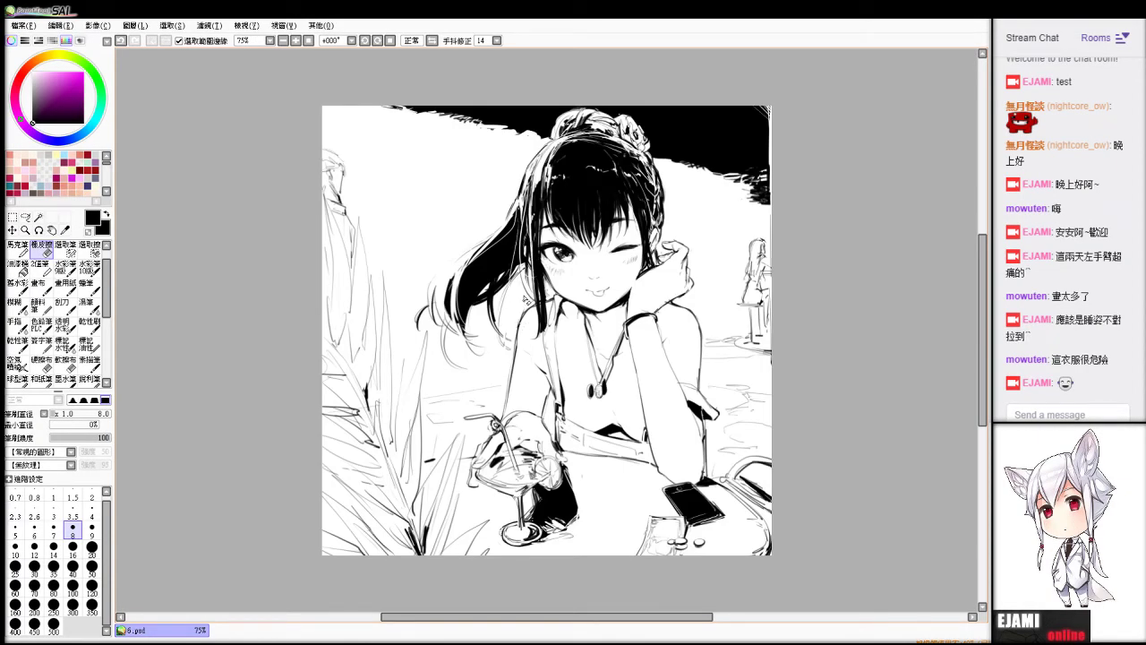
{"action": "left_click_drag", "start_coordinate": [515, 245], "coordinate": [503, 330]}
{"action": "key", "text": "ctrl+z"}
{"action": "left_click_drag", "start_coordinate": [489, 285], "coordinate": [488, 309]}
{"action": "key", "text": "b"}
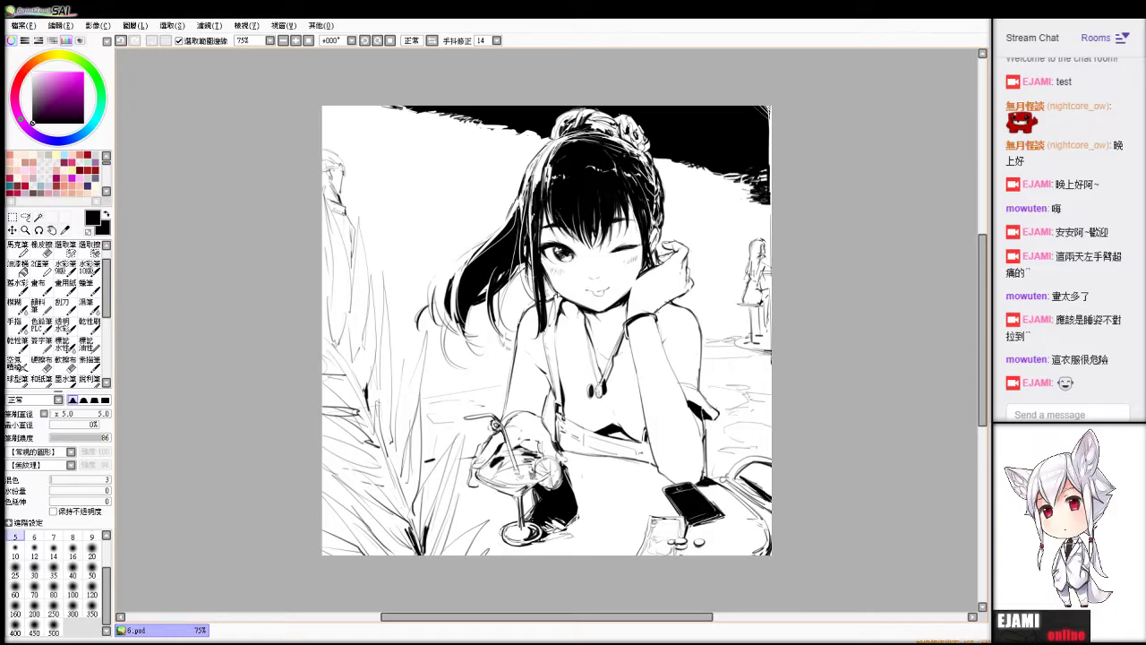
{"action": "key", "text": "e"}
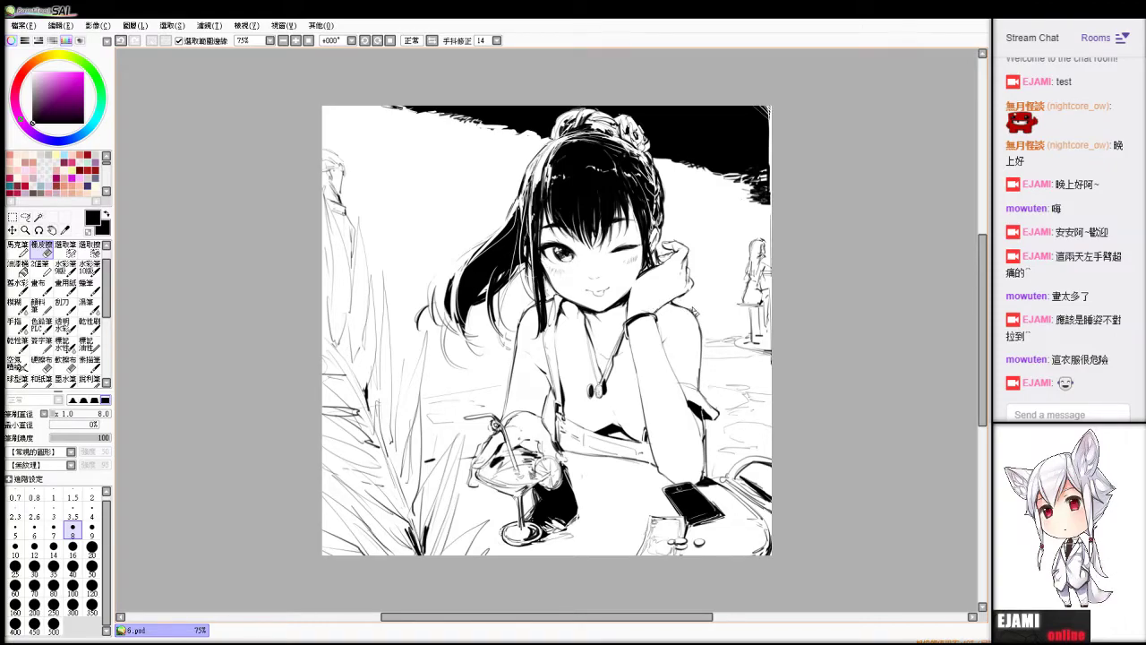
{"action": "key", "text": "b"}
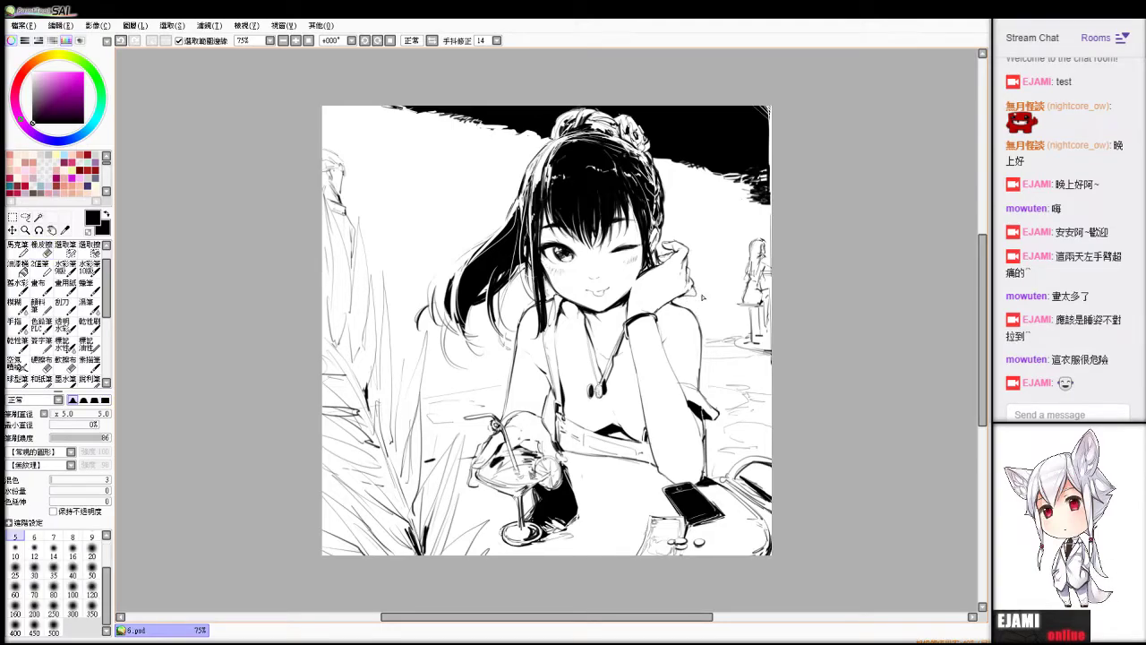
Blacken the head area of the background figure behind the palm leaves and add small strokes below the black treeline.
{"action": "key", "text": "e"}
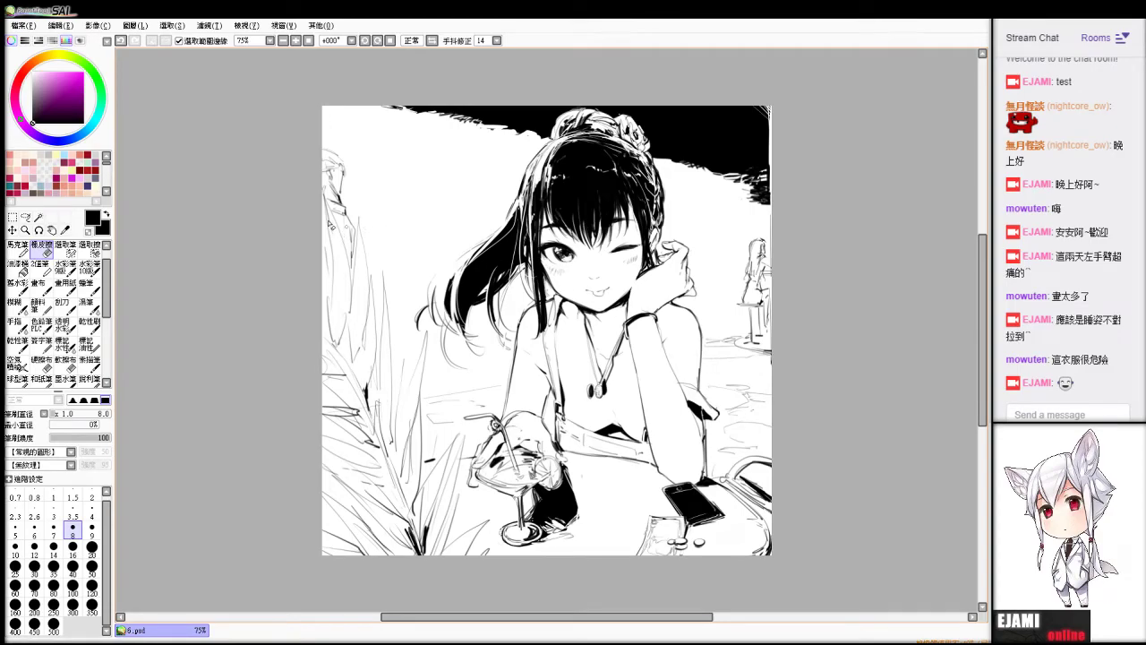
{"action": "key", "text": "b"}
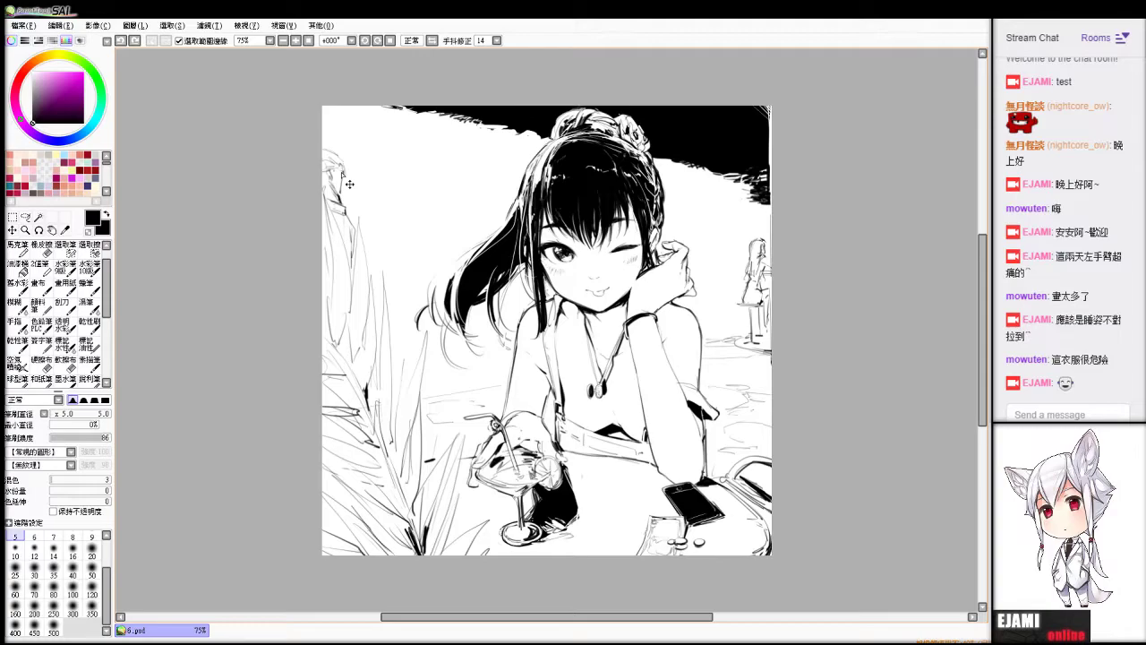
{"action": "left_click_drag", "start_coordinate": [336, 166], "coordinate": [323, 146]}
{"action": "key", "text": "ctrl+z"}
{"action": "mouse_move", "coordinate": [732, 191]}
{"action": "left_mouse_down"}
{"action": "mouse_move", "coordinate": [714, 203]}
{"action": "mouse_move", "coordinate": [747, 197]}
{"action": "left_mouse_up"}
{"action": "left_click_drag", "start_coordinate": [741, 205], "coordinate": [749, 209]}
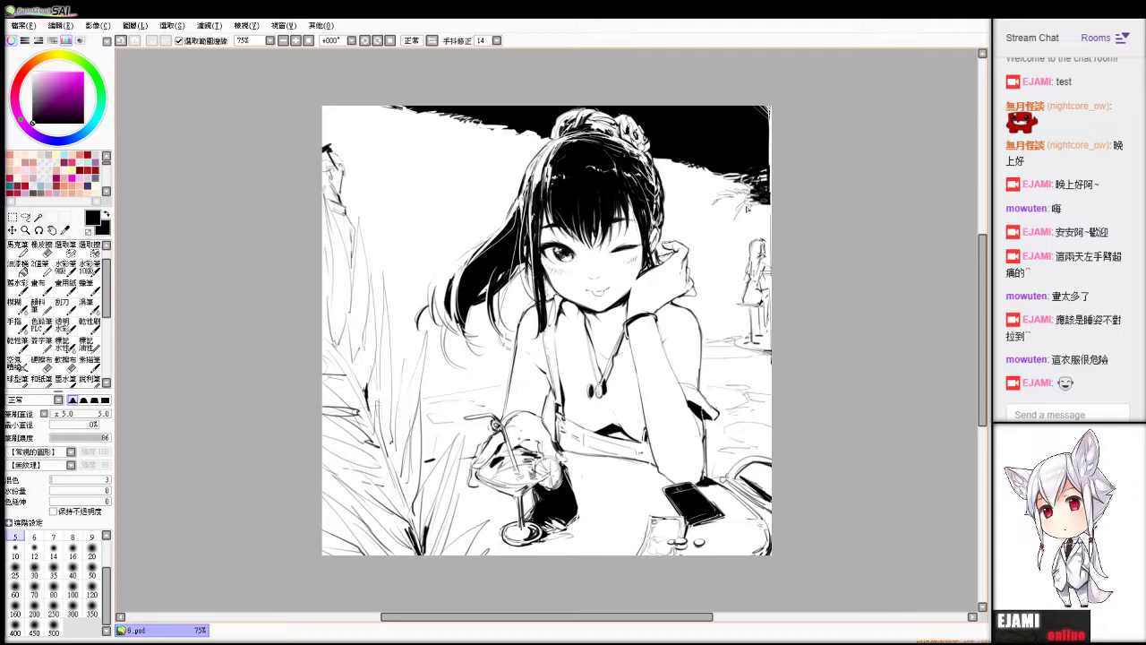
{"action": "key", "text": "ctrl+z"}
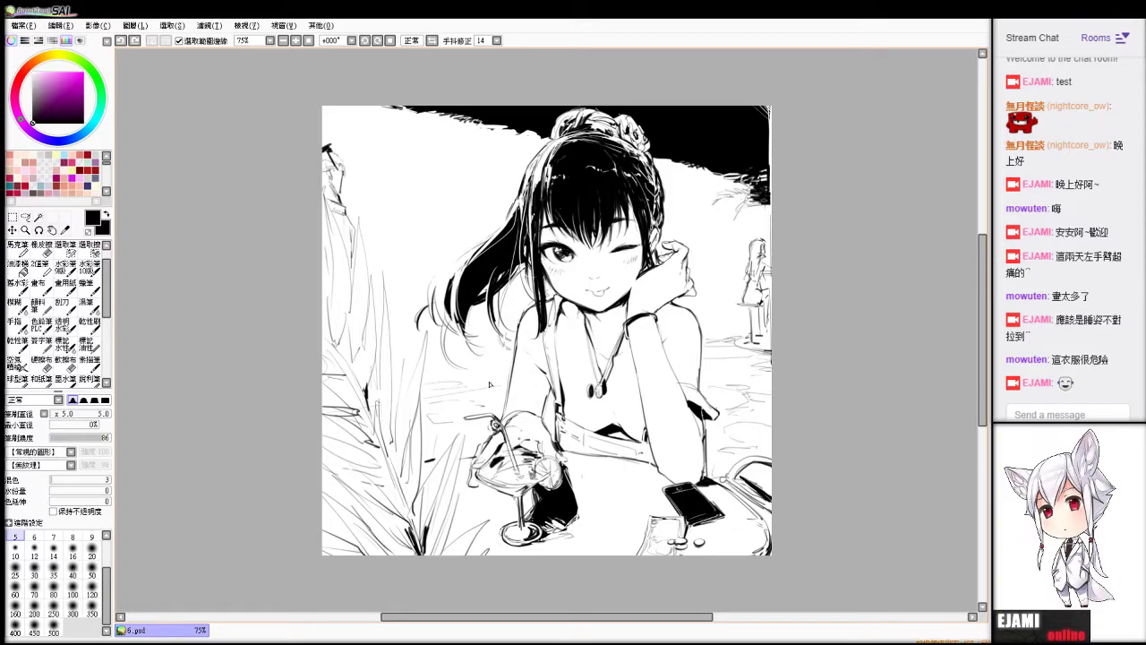
{"action": "key", "text": "ctrl+y"}
{"action": "key", "text": "ctrl+z"}
Extend the horizontal line behind the cocktail glass and draw short edge lines beside the paper slips on the table.
{"action": "left_click_drag", "start_coordinate": [450, 459], "coordinate": [474, 458]}
{"action": "left_click_drag", "start_coordinate": [647, 532], "coordinate": [636, 559]}
{"action": "key", "text": "ctrl+z"}
{"action": "left_click_drag", "start_coordinate": [631, 539], "coordinate": [625, 557]}
{"action": "key", "text": "e"}
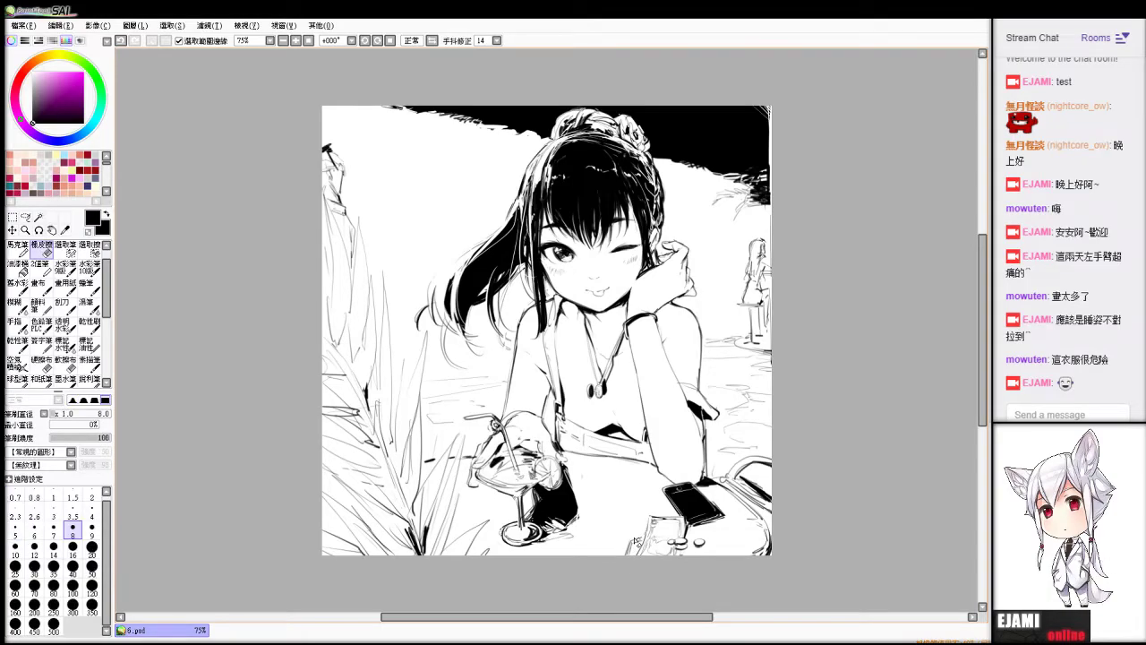
{"action": "key", "text": "n"}
{"action": "left_click_drag", "start_coordinate": [635, 541], "coordinate": [628, 552]}
Clean up the cocktail glass's stem and the area around its foot with eraser and brush strokes.
{"action": "key", "text": "e"}
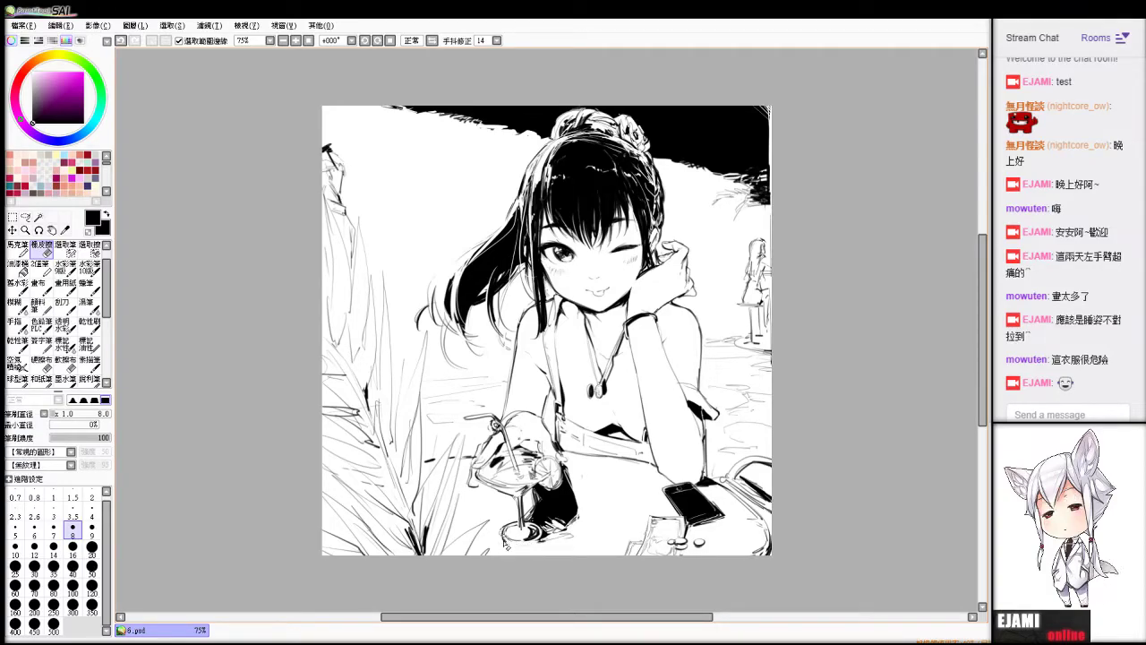
{"action": "key", "text": "n"}
{"action": "key", "text": "ctrl+z"}
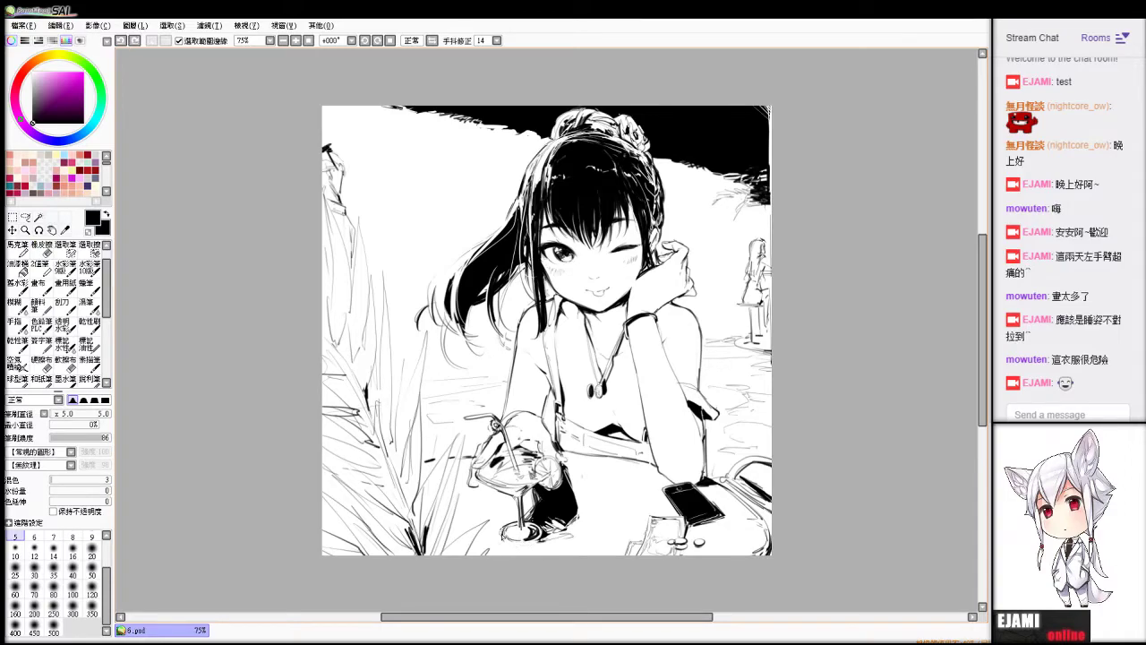
{"action": "key", "text": "e"}
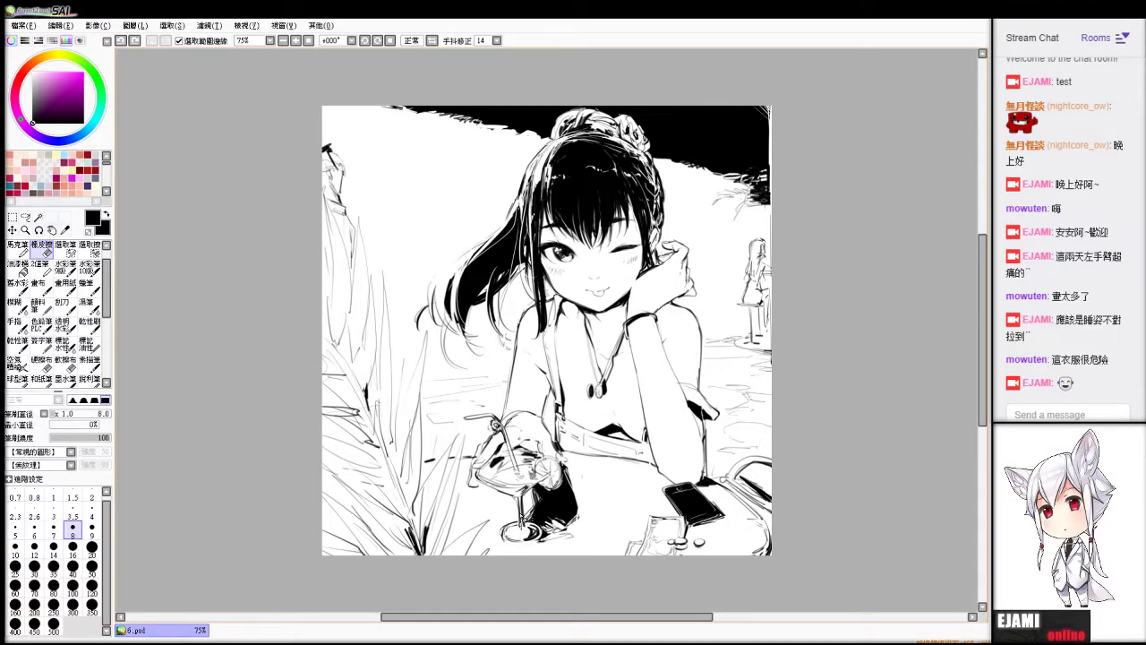
{"action": "left_click_drag", "start_coordinate": [523, 516], "coordinate": [525, 527]}
{"action": "key", "text": "b"}
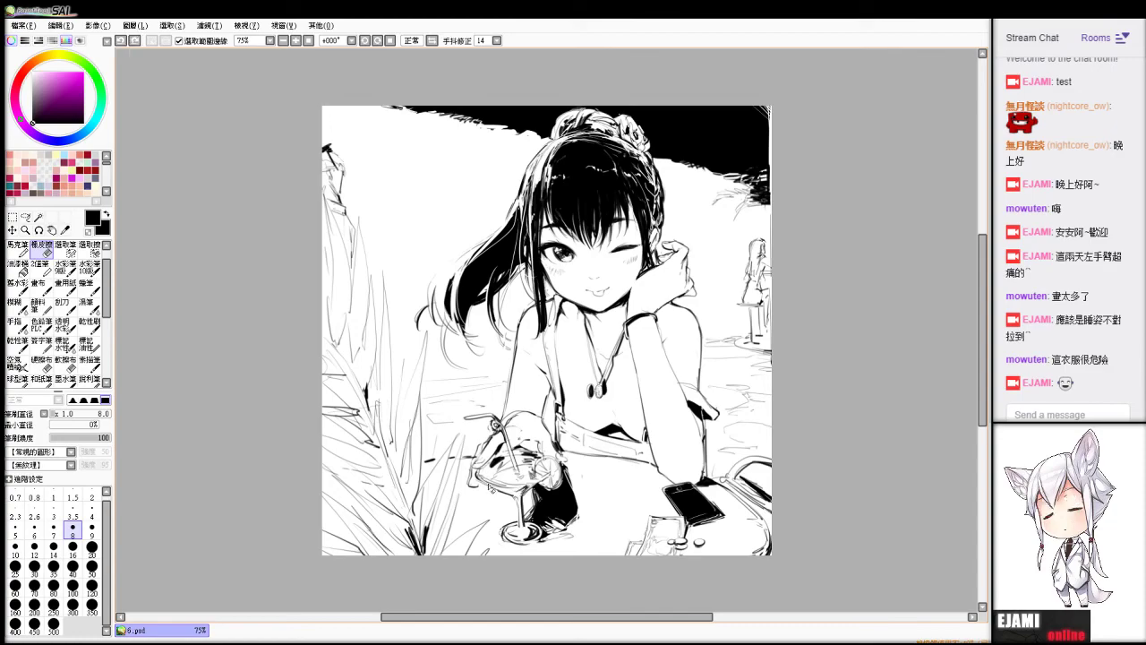
{"action": "key", "text": "e"}
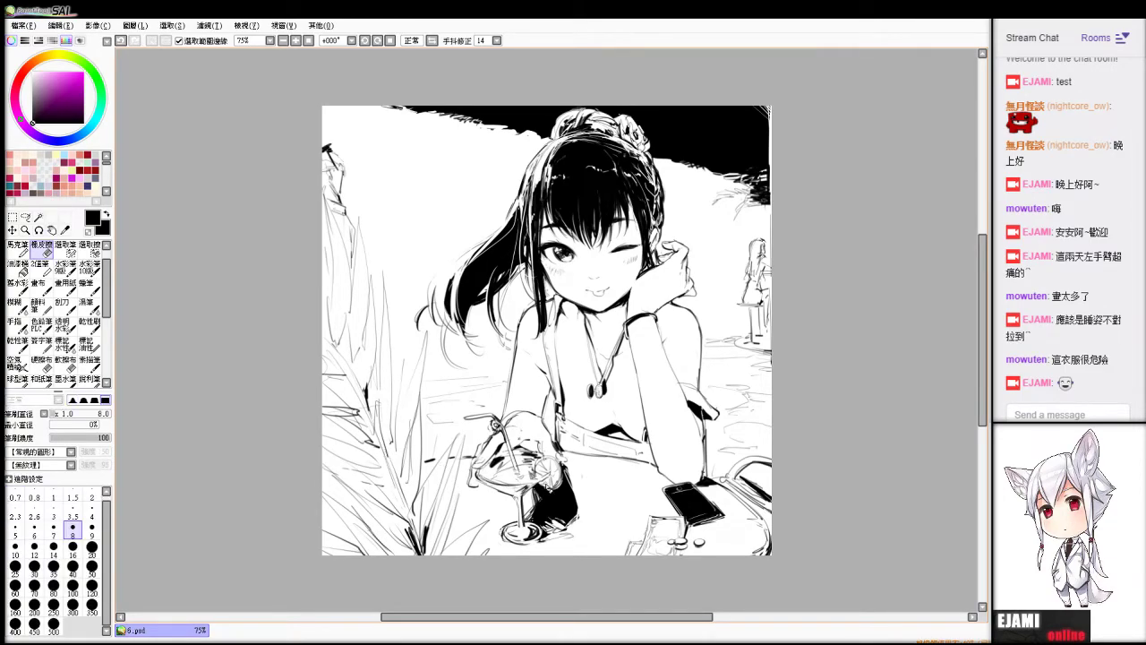
{"action": "key", "text": "e"}
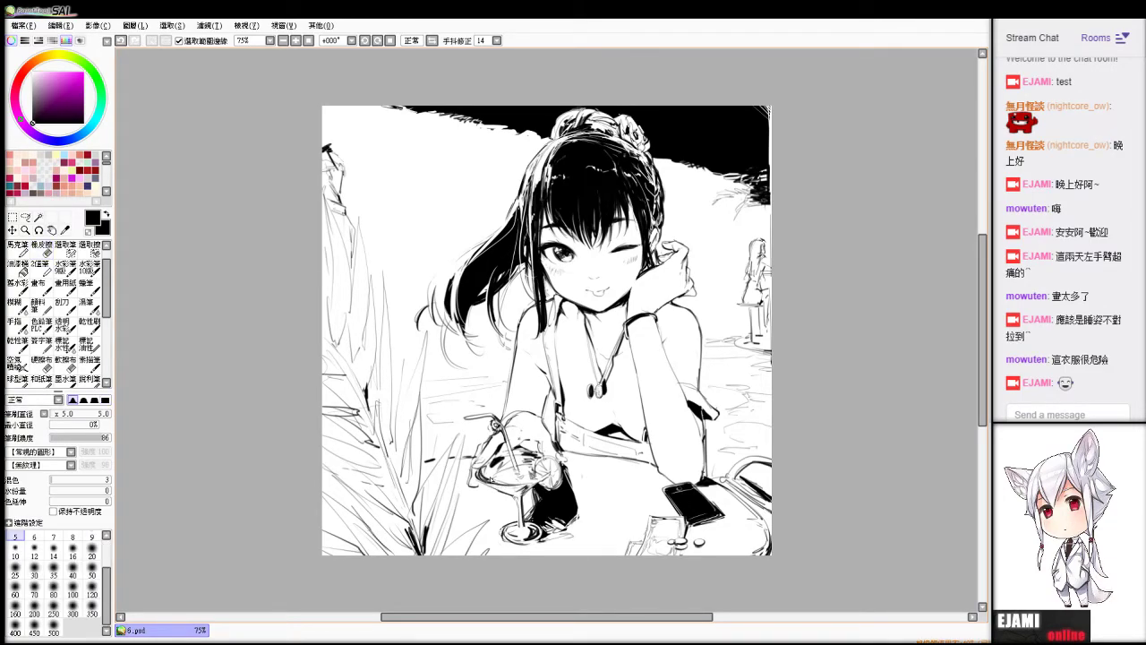
Redraw the contour of the cocktail glass's bowl and trim its underside where it meets the stem.
{"action": "left_click_drag", "start_coordinate": [481, 464], "coordinate": [485, 480]}
{"action": "key", "text": "e"}
{"action": "key", "text": "e"}
{"action": "left_click_drag", "start_coordinate": [523, 492], "coordinate": [549, 479]}
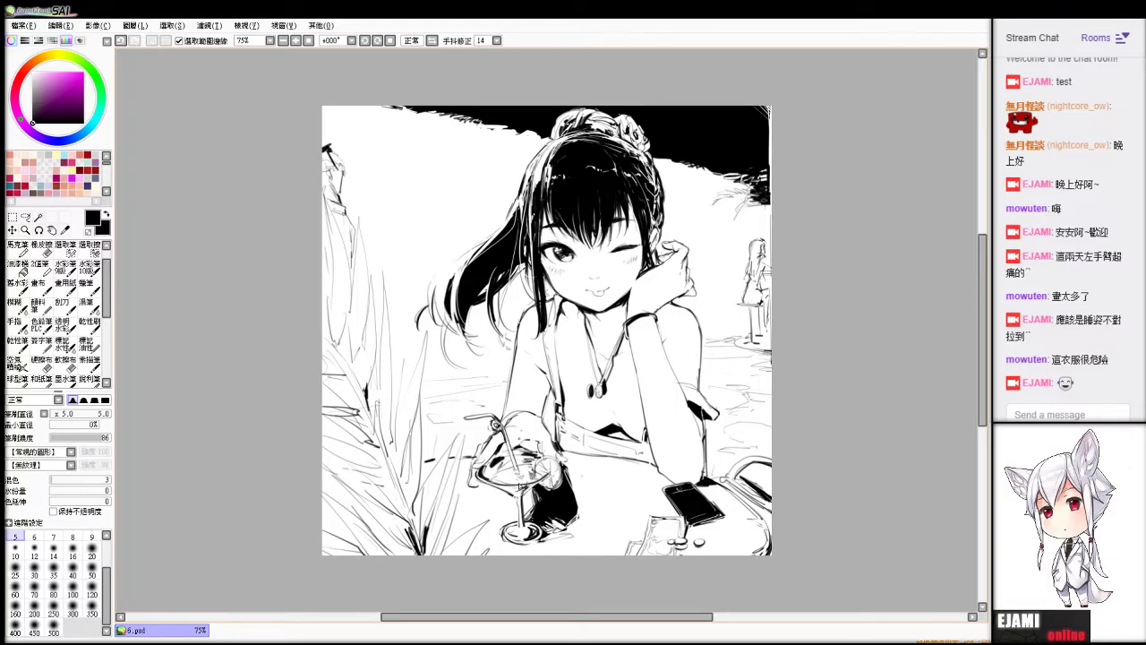
{"action": "key", "text": "e"}
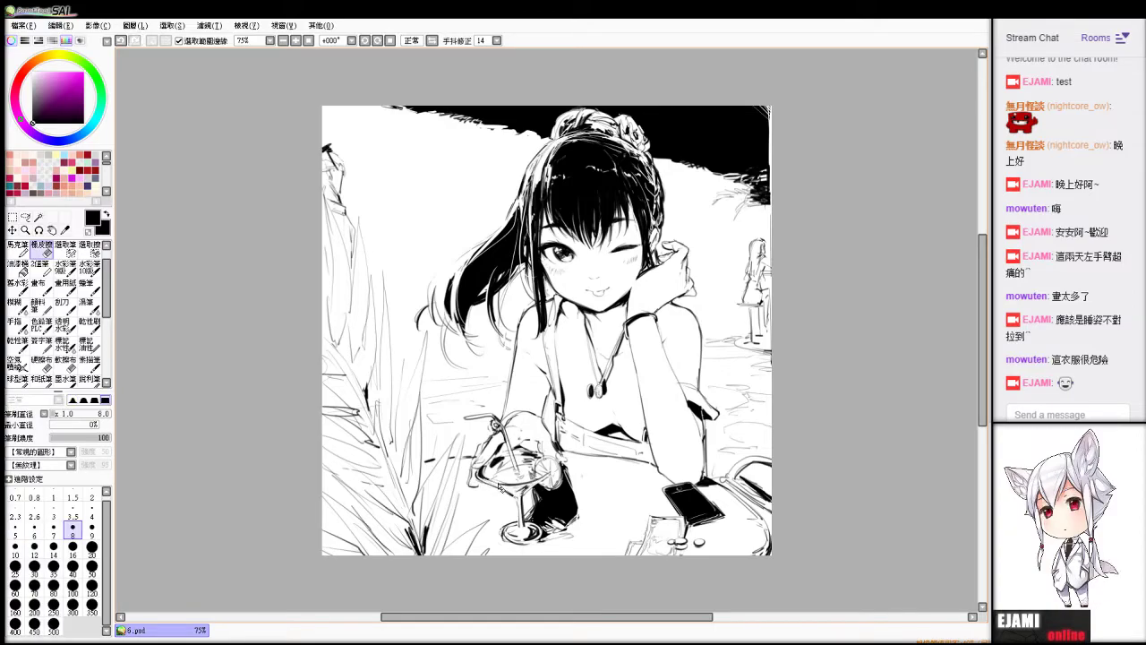
{"action": "left_click_drag", "start_coordinate": [499, 489], "coordinate": [507, 492]}
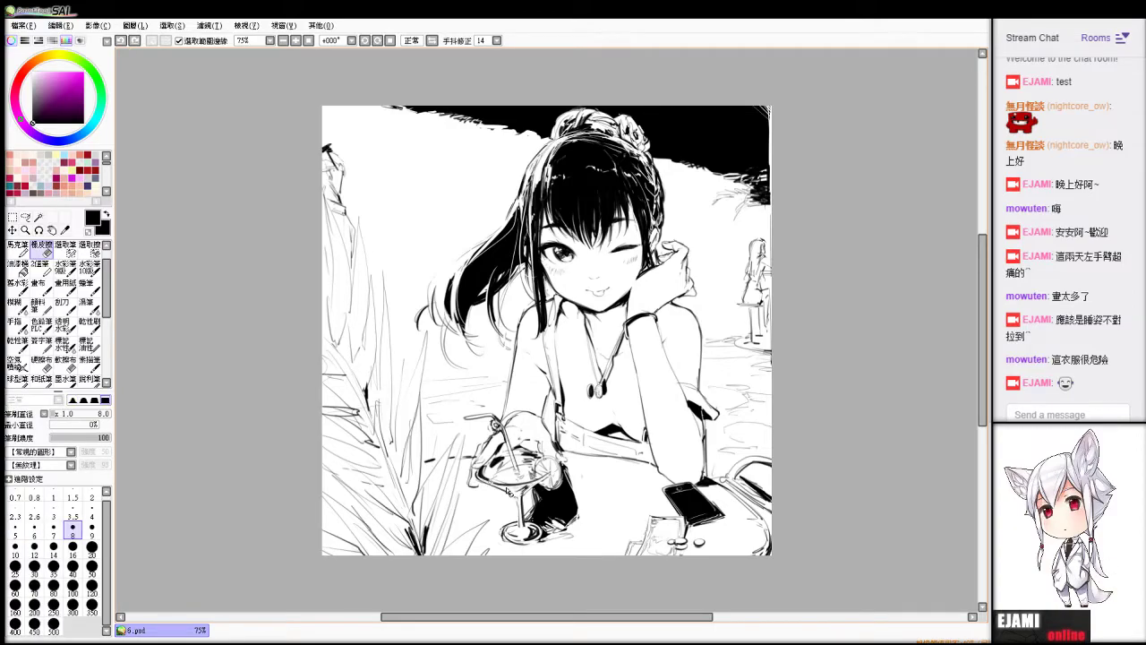
{"action": "key", "text": "b"}
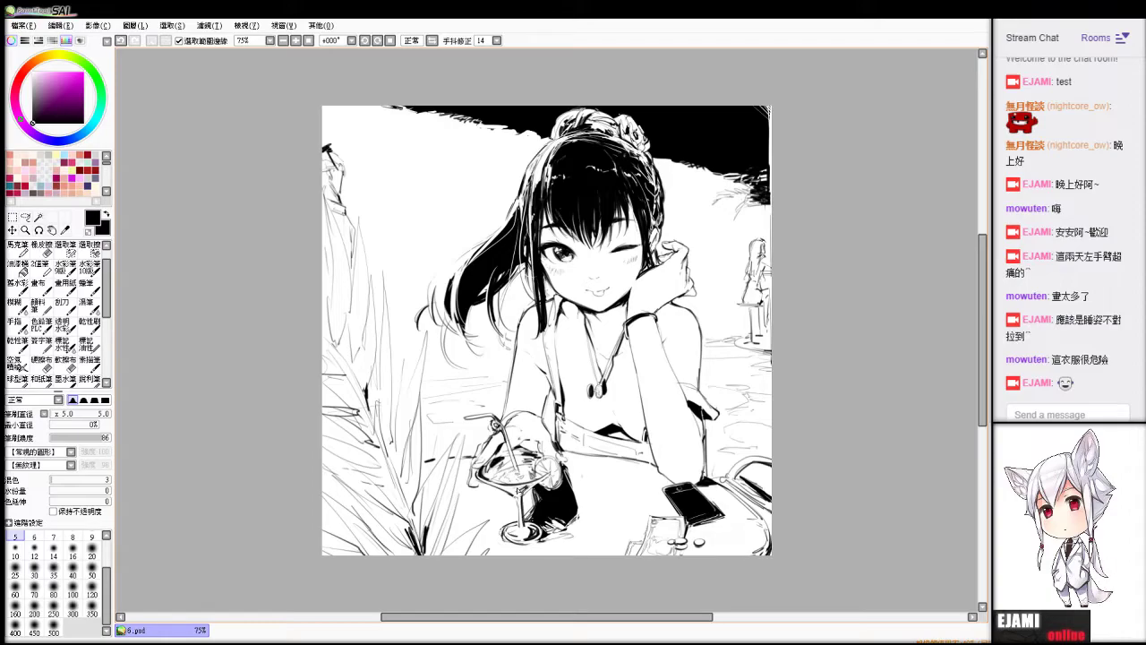
{"action": "key", "text": "e"}
{"action": "left_click_drag", "start_coordinate": [498, 488], "coordinate": [506, 496]}
{"action": "key", "text": "b"}
{"action": "key", "text": "e"}
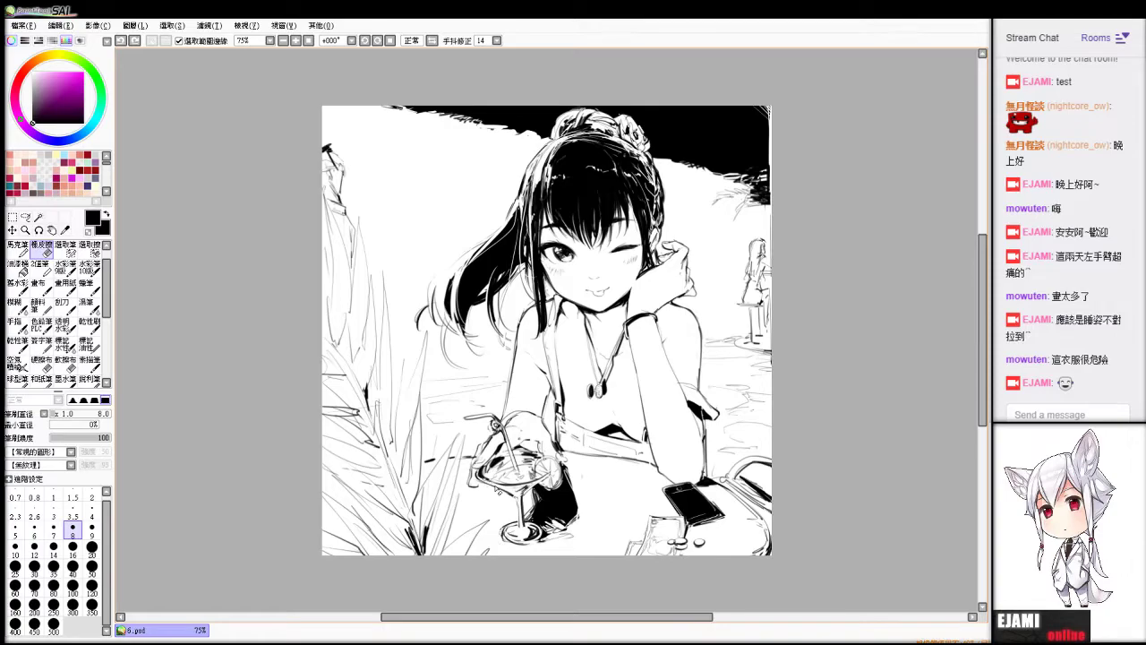
Reshape the round foot of the cocktail glass and touch up the lower edge of the black shadow beside it.
{"action": "key", "text": "b"}
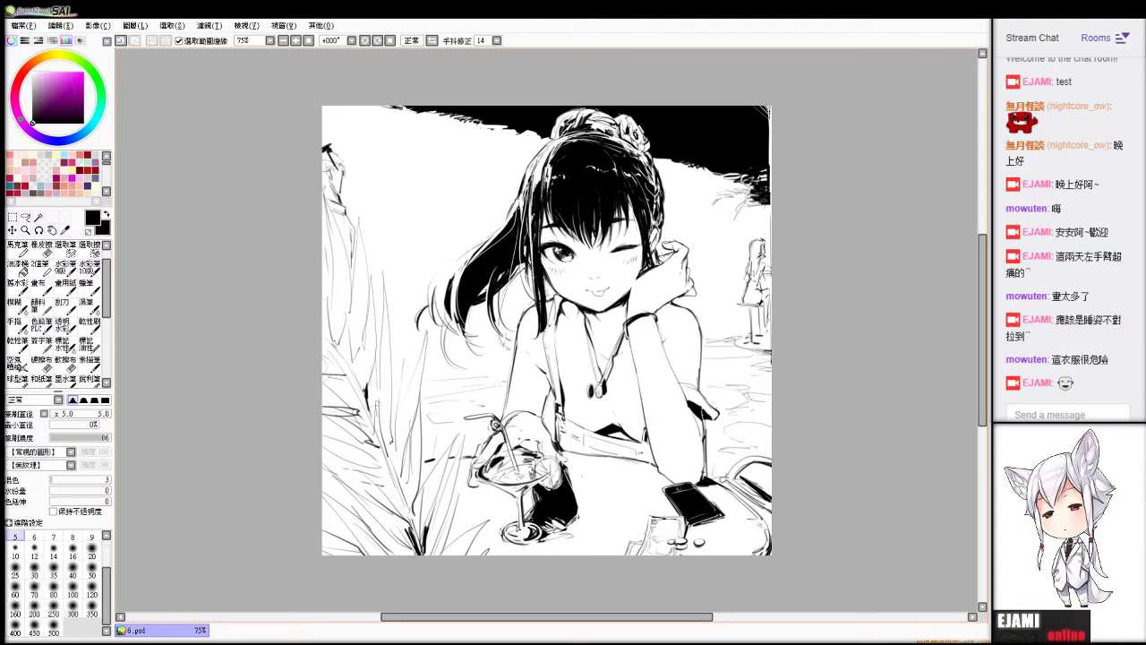
{"action": "key", "text": "e"}
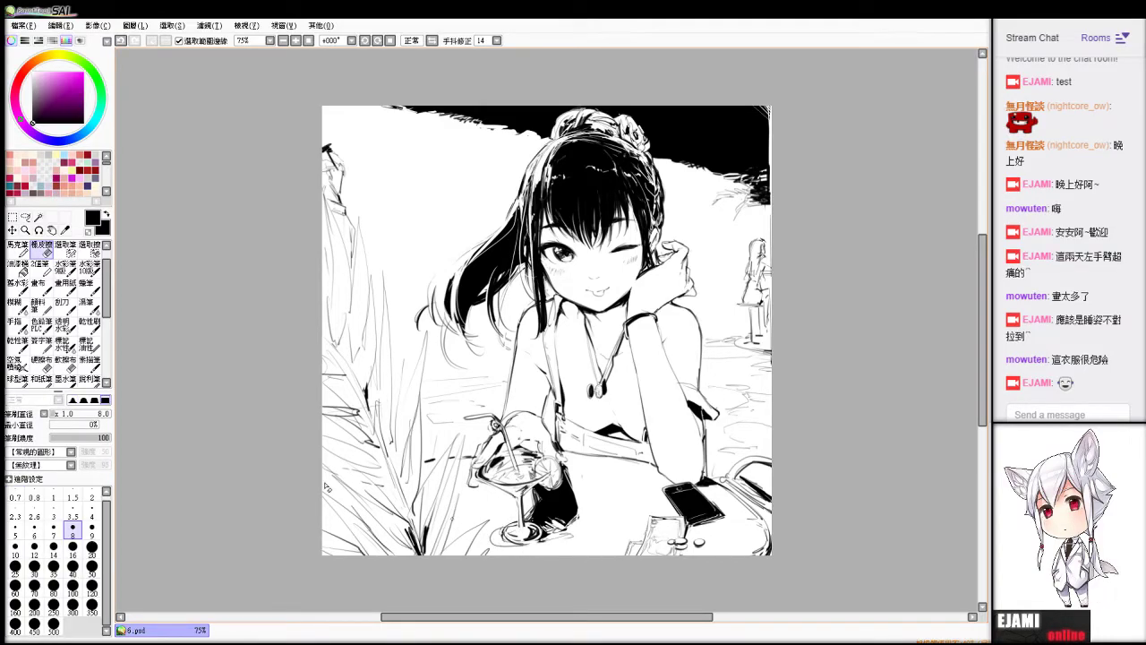
{"action": "mouse_move", "coordinate": [498, 530]}
{"action": "left_mouse_down"}
{"action": "mouse_move", "coordinate": [516, 544]}
{"action": "mouse_move", "coordinate": [509, 535]}
{"action": "mouse_move", "coordinate": [541, 538]}
{"action": "left_mouse_up"}
{"action": "key", "text": "b"}
{"action": "key", "text": "e"}
{"action": "key", "text": "b"}
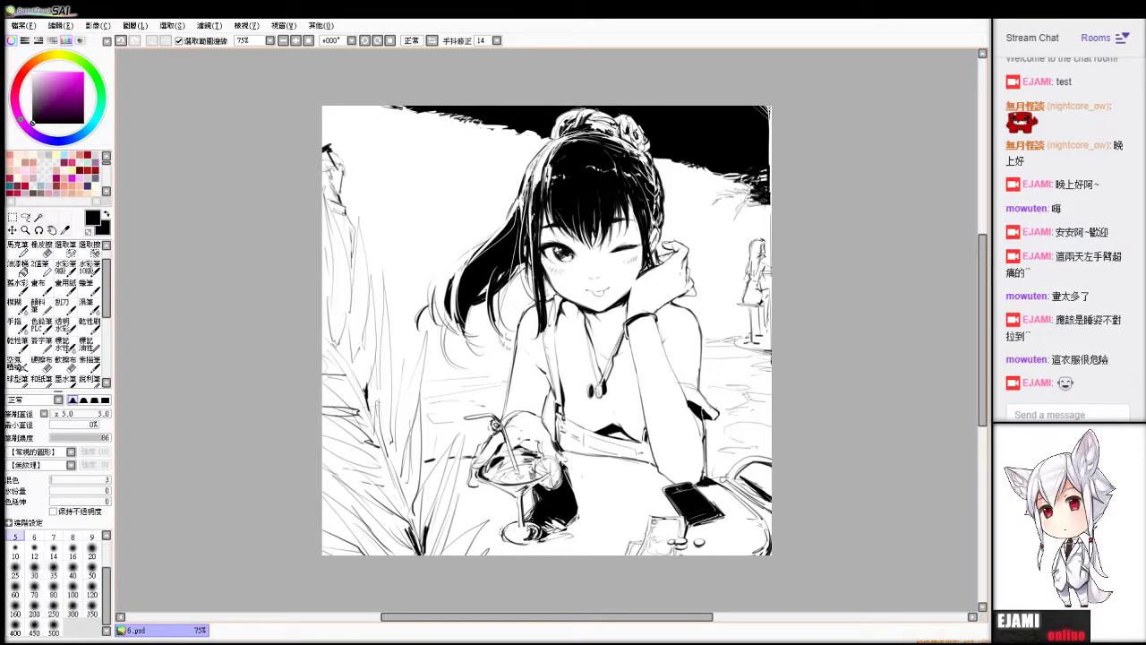
{"action": "key", "text": "e"}
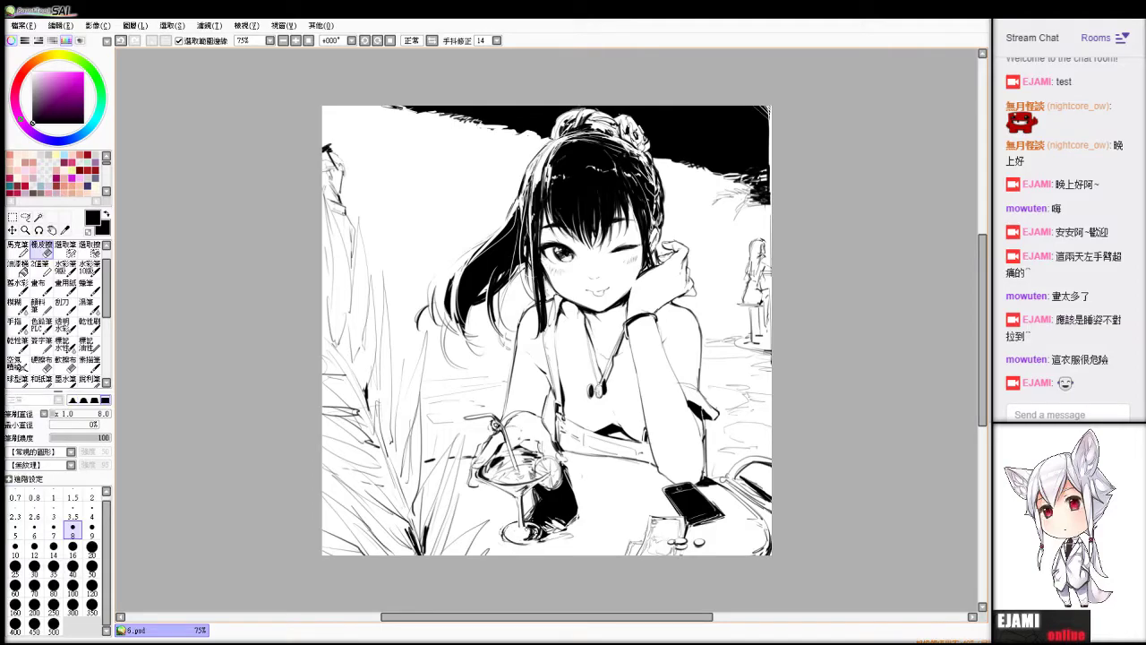
{"action": "left_click_drag", "start_coordinate": [531, 533], "coordinate": [528, 540]}
{"action": "key", "text": "b"}
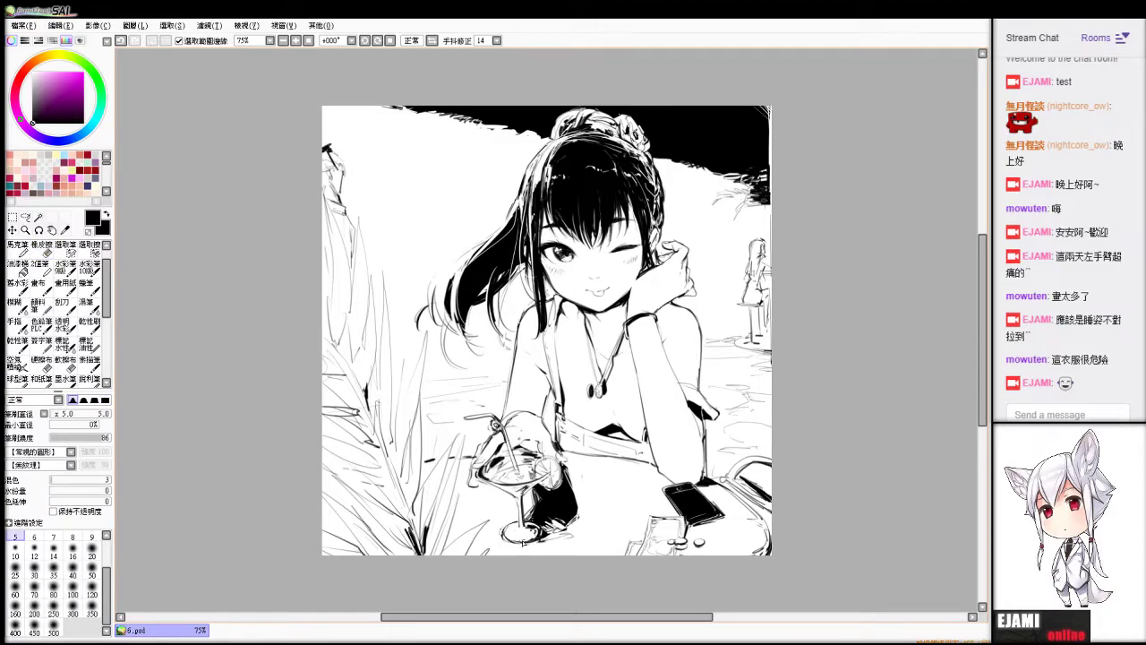
{"action": "key", "text": "e"}
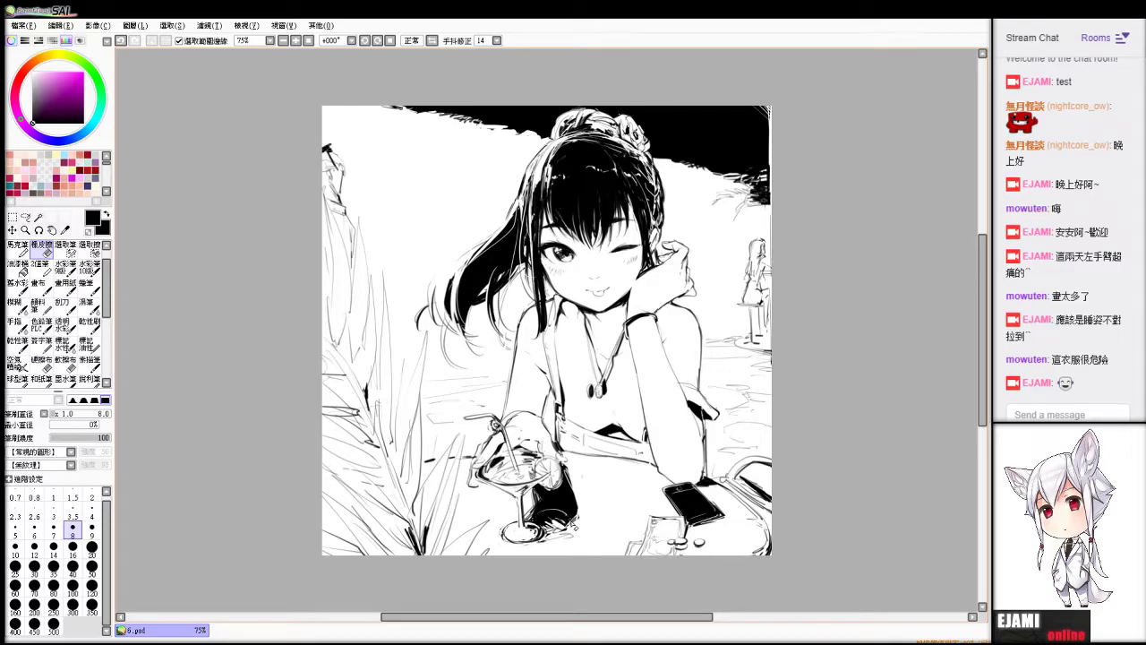
{"action": "key", "text": "b"}
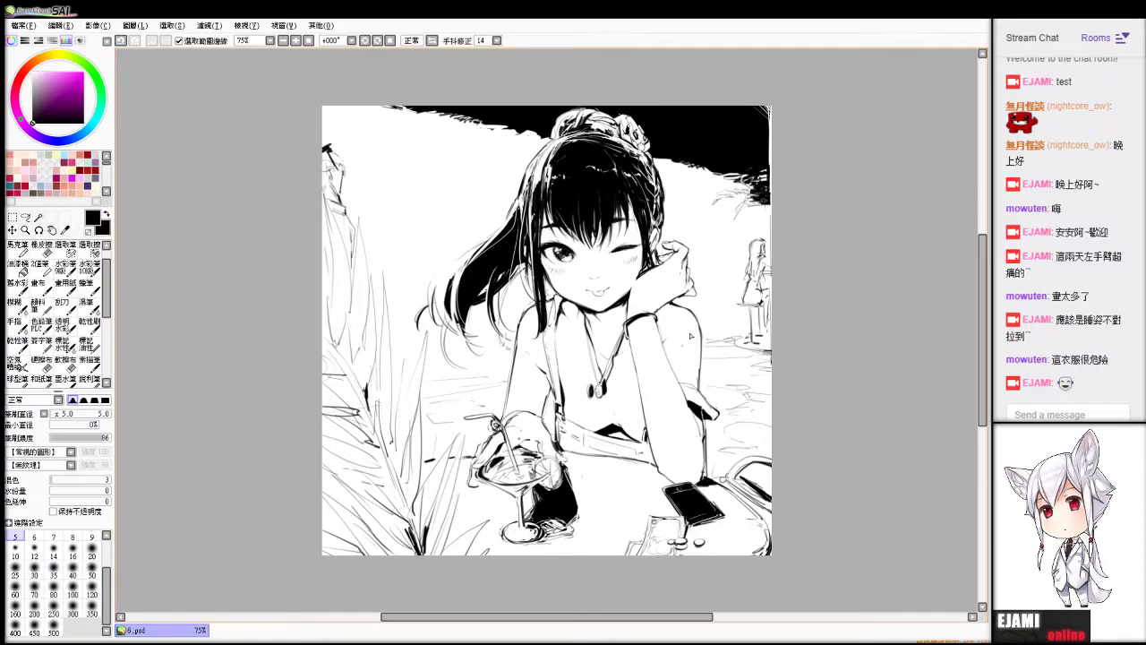
{"action": "left_click_drag", "start_coordinate": [689, 315], "coordinate": [697, 391]}
{"action": "key", "text": "ctrl+z"}
{"action": "left_click_drag", "start_coordinate": [686, 311], "coordinate": [696, 383]}
{"action": "key", "text": "ctrl+z"}
{"action": "key", "text": "e"}
{"action": "mouse_move", "coordinate": [685, 311]}
{"action": "left_mouse_down"}
{"action": "mouse_move", "coordinate": [698, 384]}
{"action": "mouse_move", "coordinate": [710, 353]}
{"action": "left_mouse_up"}
Mark the outer contour of the propped arm's shoulder with the selection pen, shift it inward and check the figure mirrored.
{"action": "key", "text": "n"}
{"action": "left_click", "coordinate": [65, 249]}
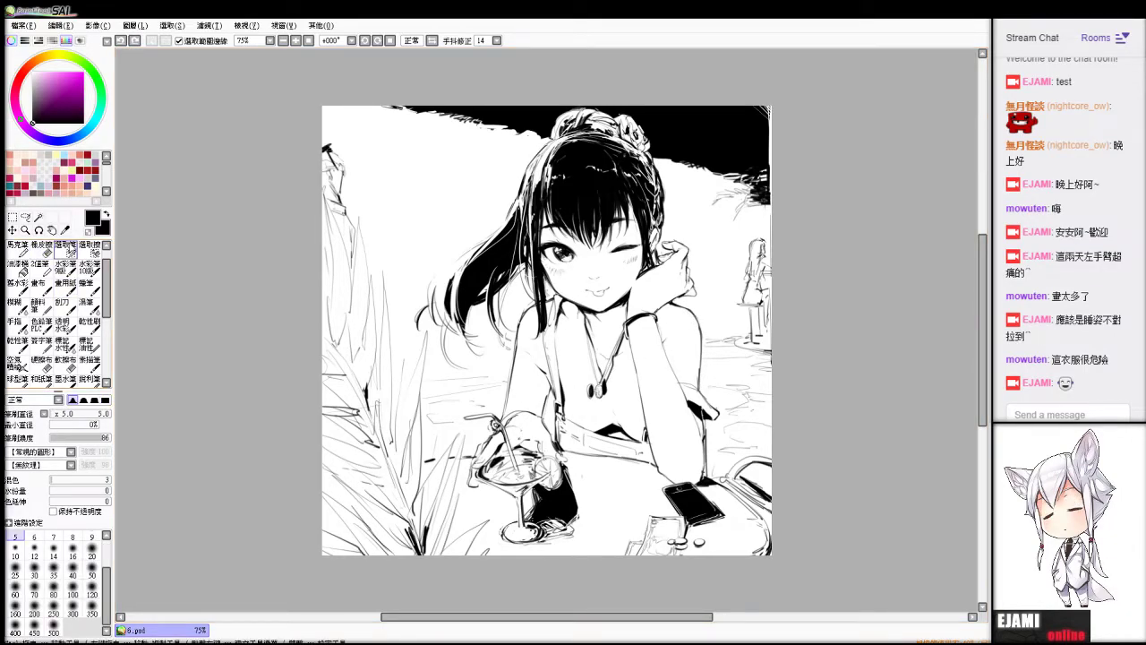
{"action": "mouse_move", "coordinate": [691, 314]}
{"action": "left_mouse_down"}
{"action": "mouse_move", "coordinate": [699, 380]}
{"action": "mouse_move", "coordinate": [705, 349]}
{"action": "left_mouse_up"}
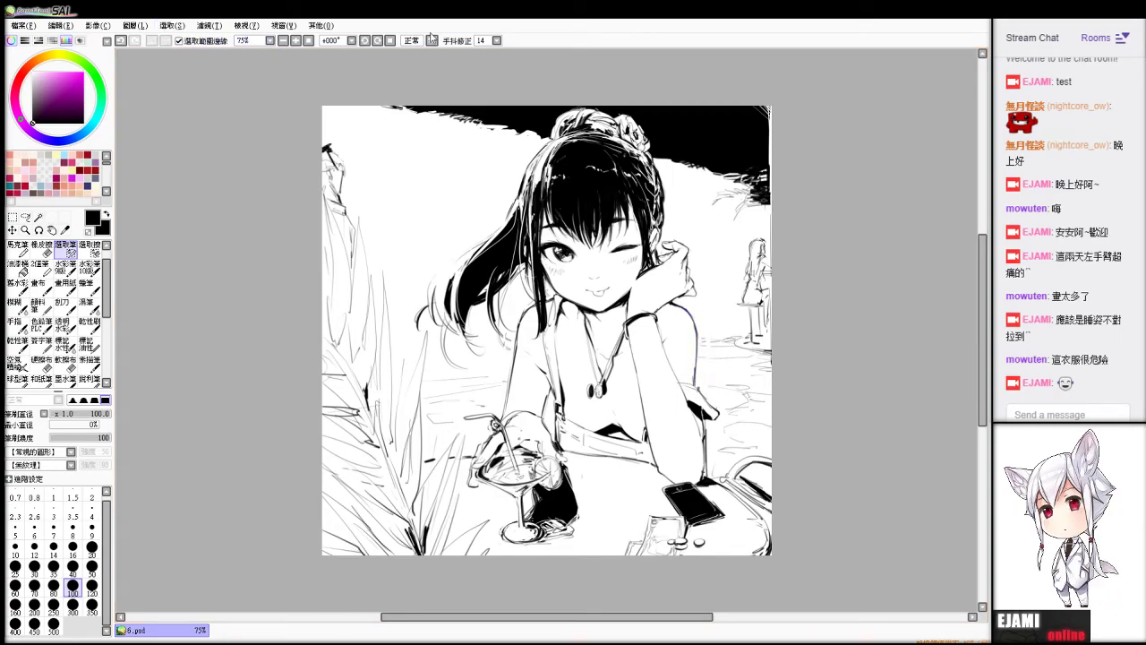
{"action": "left_click", "coordinate": [433, 41]}
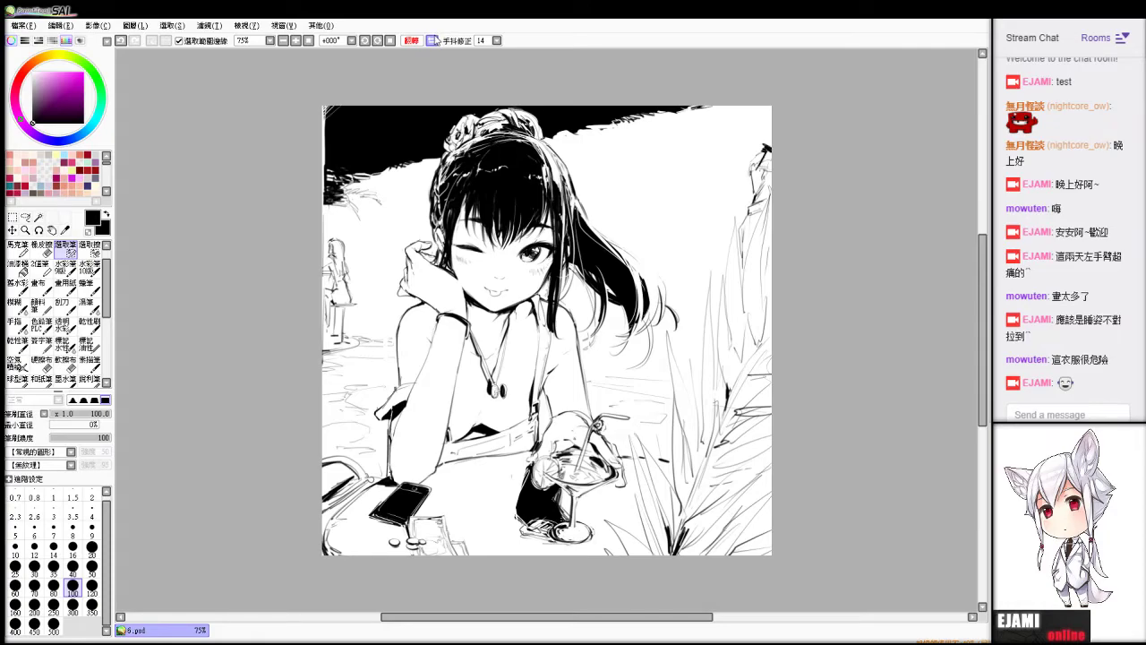
{"action": "left_click", "coordinate": [433, 41]}
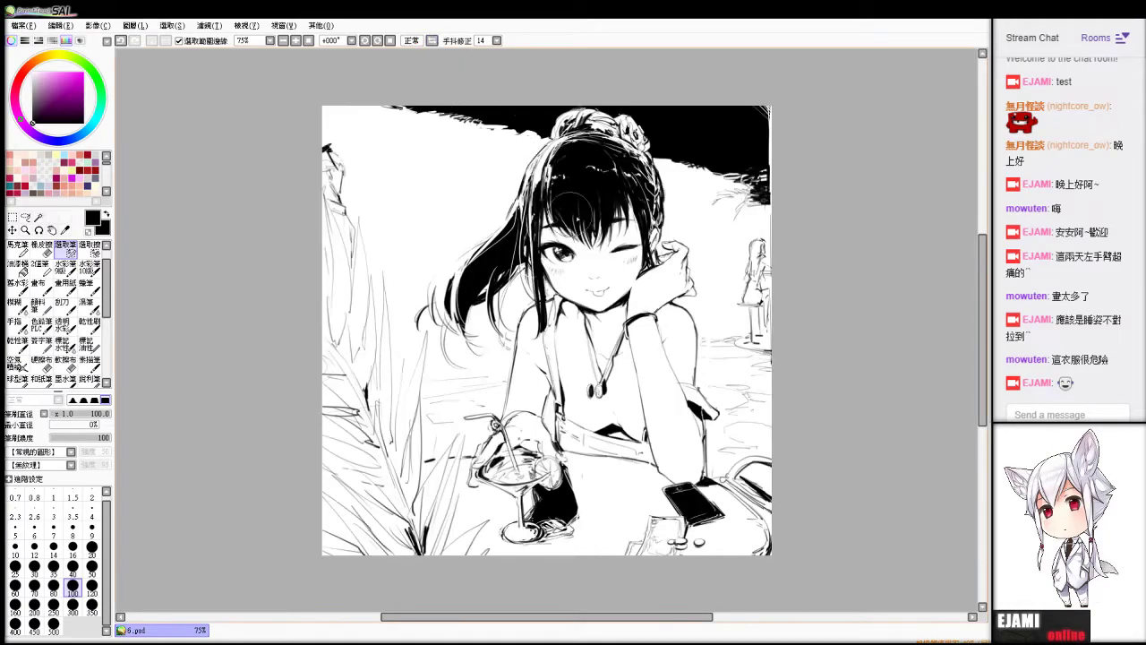
Clean up the outer contour of the propped forearm near the elbow with brush and eraser strokes.
{"action": "left_click", "coordinate": [827, 249]}
{"action": "key", "text": "v"}
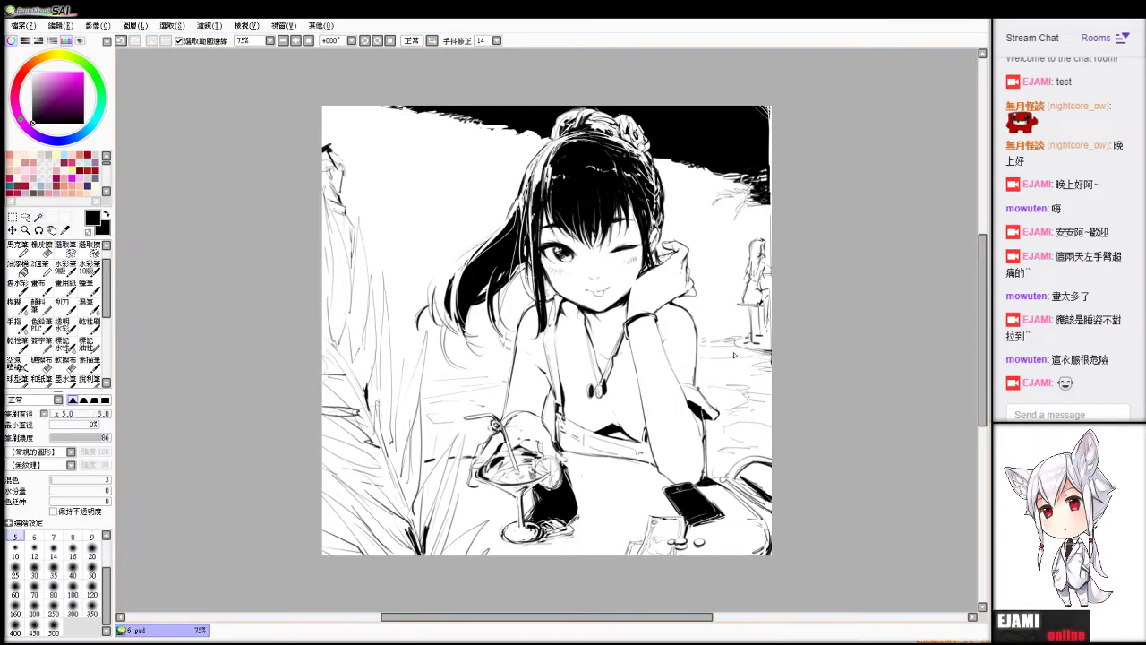
{"action": "key", "text": "e"}
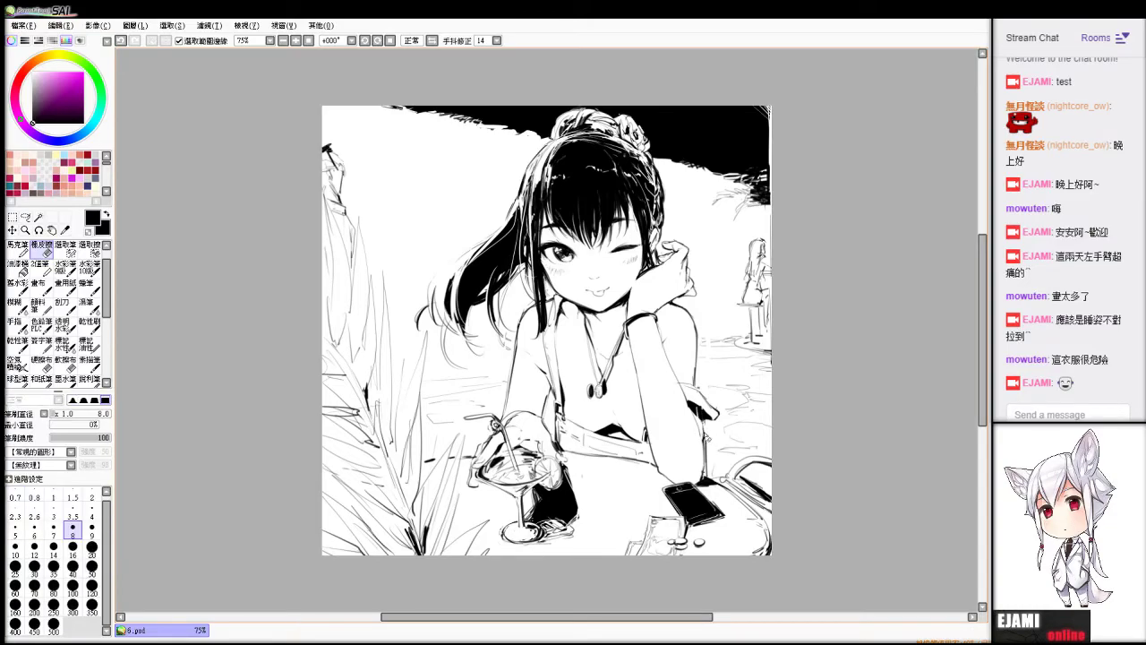
{"action": "key", "text": "n"}
{"action": "key", "text": "e"}
{"action": "left_click_drag", "start_coordinate": [708, 440], "coordinate": [710, 475]}
{"action": "key", "text": "b"}
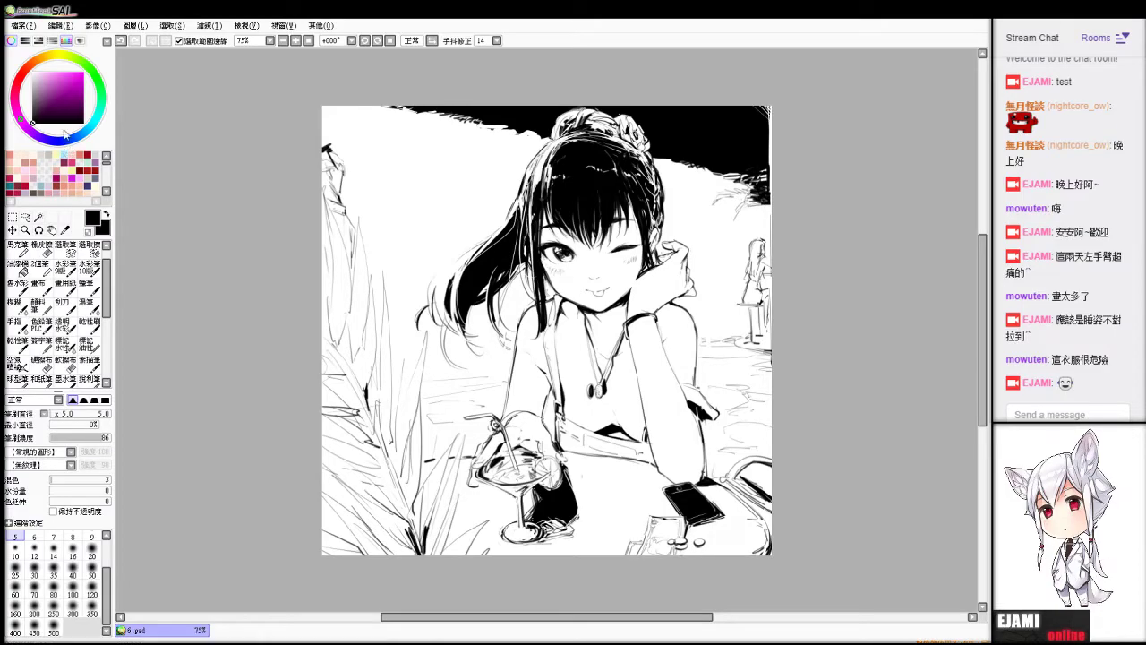
Paint the sky on both sides of the girl's head light grey with a size 155 brush.
{"action": "left_click", "coordinate": [87, 349]}
{"action": "left_click", "coordinate": [64, 362]}
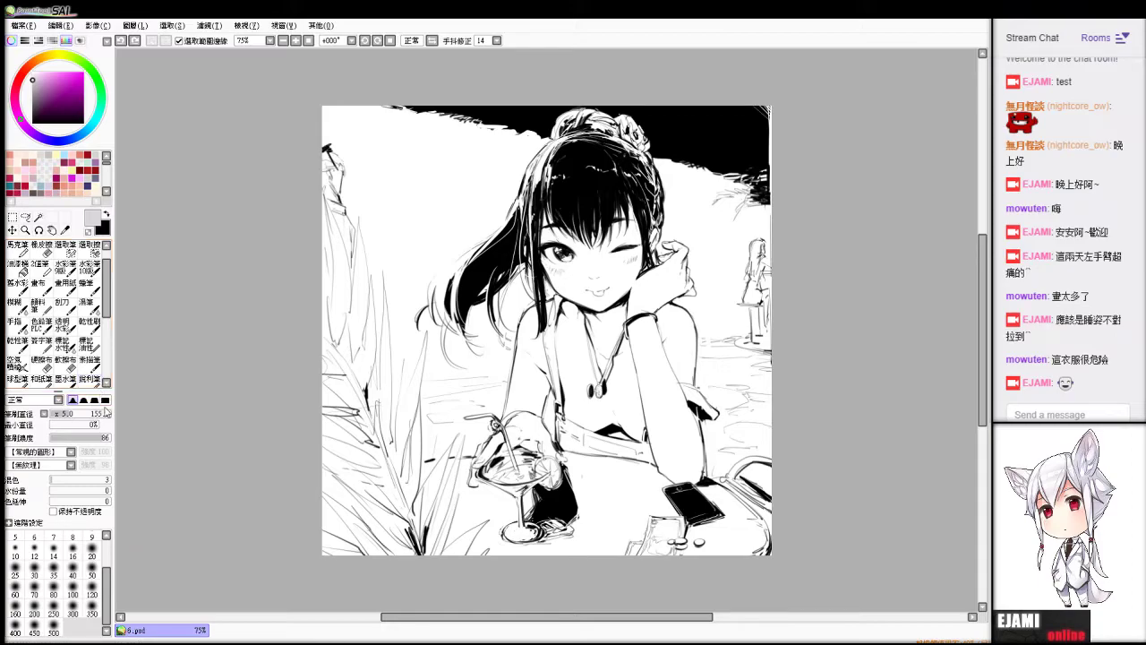
{"action": "mouse_move", "coordinate": [354, 130]}
{"action": "left_mouse_down"}
{"action": "mouse_move", "coordinate": [440, 153]}
{"action": "mouse_move", "coordinate": [402, 205]}
{"action": "mouse_move", "coordinate": [412, 218]}
{"action": "mouse_move", "coordinate": [385, 179]}
{"action": "mouse_move", "coordinate": [385, 215]}
{"action": "mouse_move", "coordinate": [403, 243]}
{"action": "mouse_move", "coordinate": [458, 211]}
{"action": "mouse_move", "coordinate": [416, 250]}
{"action": "mouse_move", "coordinate": [486, 153]}
{"action": "mouse_move", "coordinate": [486, 167]}
{"action": "mouse_move", "coordinate": [526, 174]}
{"action": "left_mouse_up"}
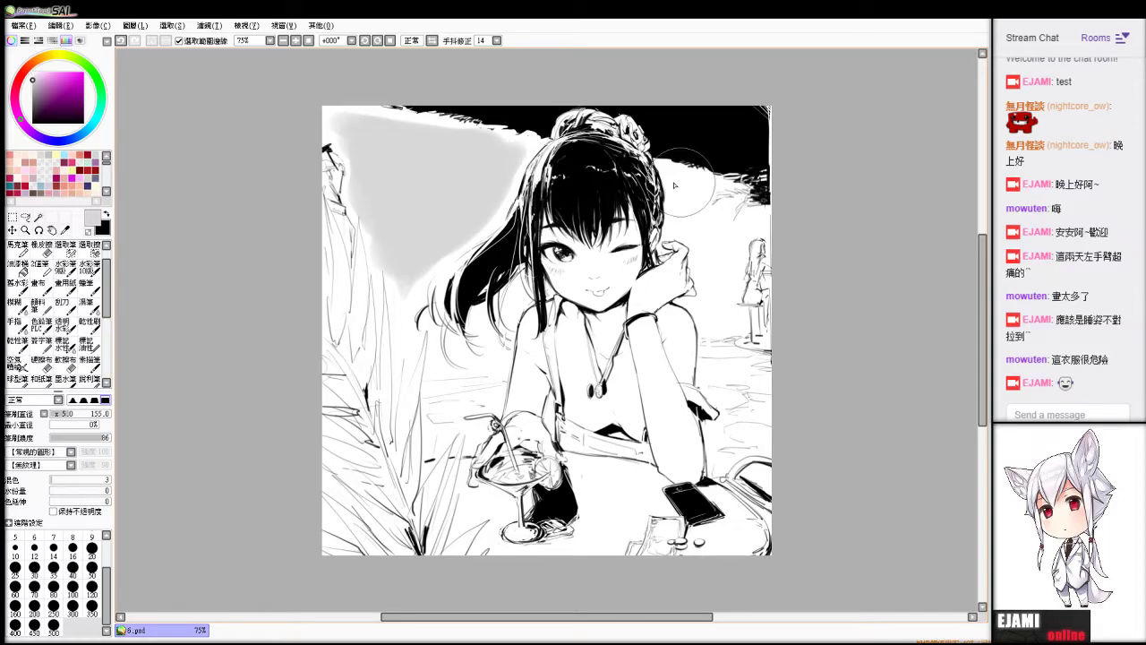
{"action": "mouse_move", "coordinate": [675, 185]}
{"action": "left_mouse_down"}
{"action": "mouse_move", "coordinate": [716, 304]}
{"action": "mouse_move", "coordinate": [743, 223]}
{"action": "left_mouse_up"}
Trim the grey sky around the raised hand and along the palm leaves with a size 32 eraser.
{"action": "key", "text": "e"}
{"action": "left_click_drag", "start_coordinate": [667, 189], "coordinate": [667, 236]}
{"action": "key", "text": "ctrl+z"}
{"action": "left_click", "coordinate": [71, 417]}
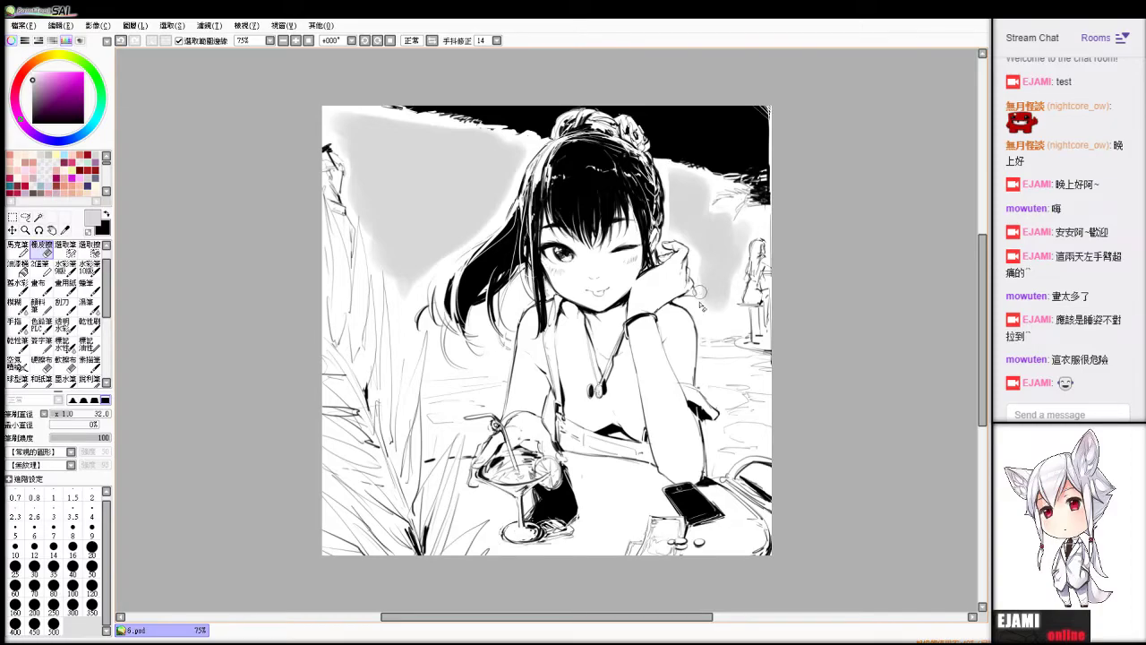
{"action": "key", "text": "b"}
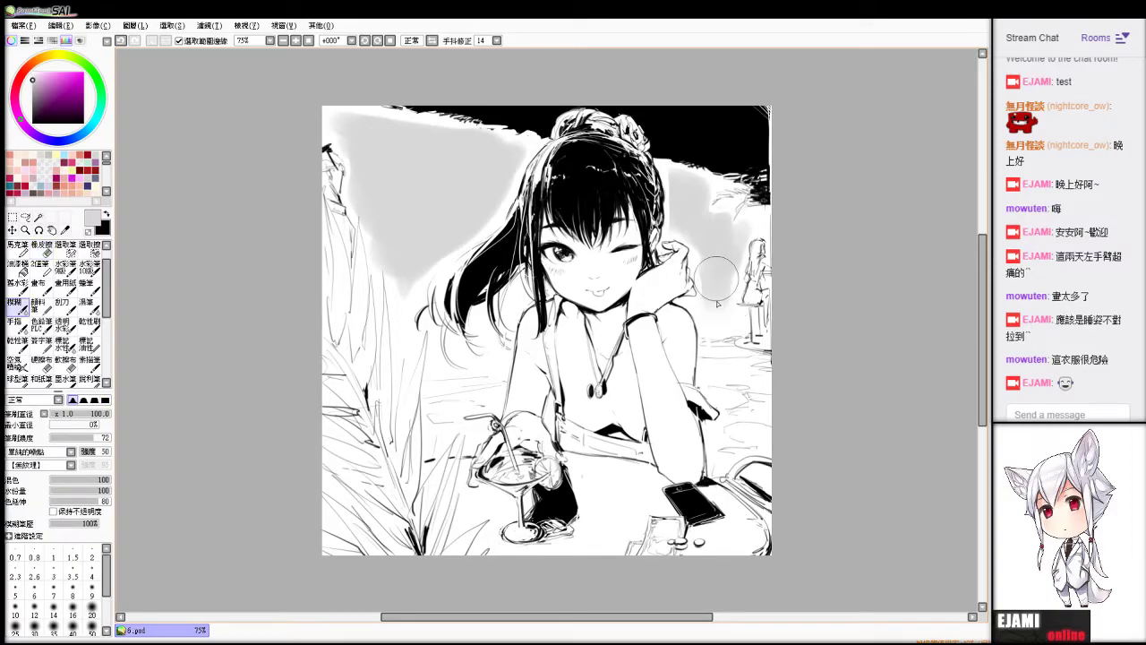
{"action": "key", "text": "e"}
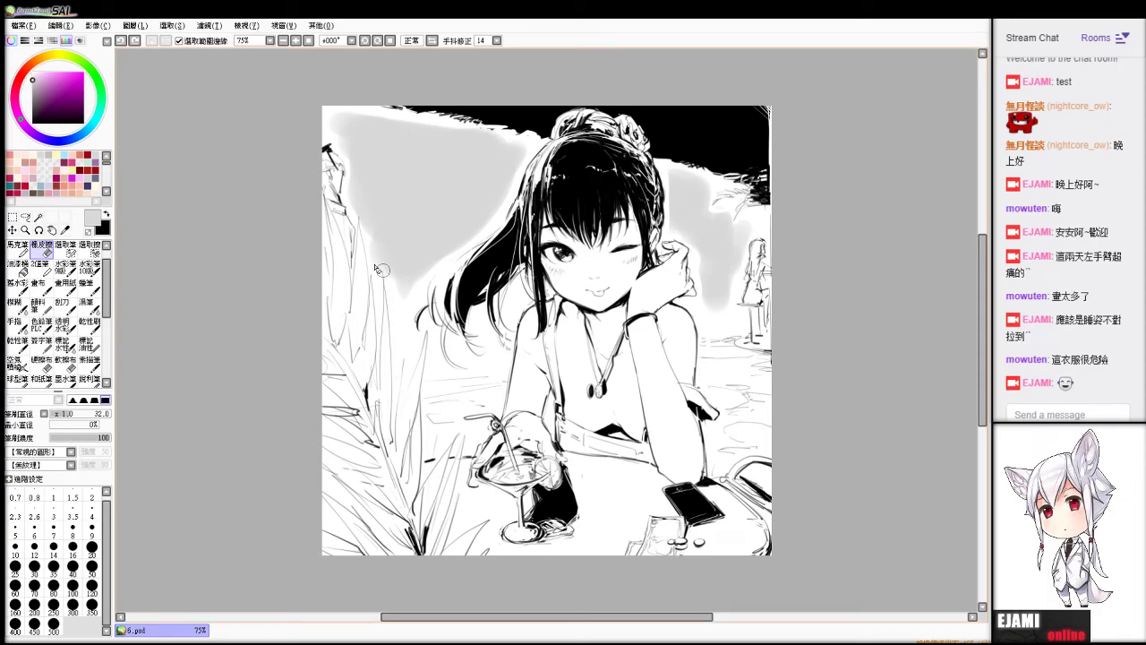
{"action": "left_click_drag", "start_coordinate": [380, 256], "coordinate": [401, 312]}
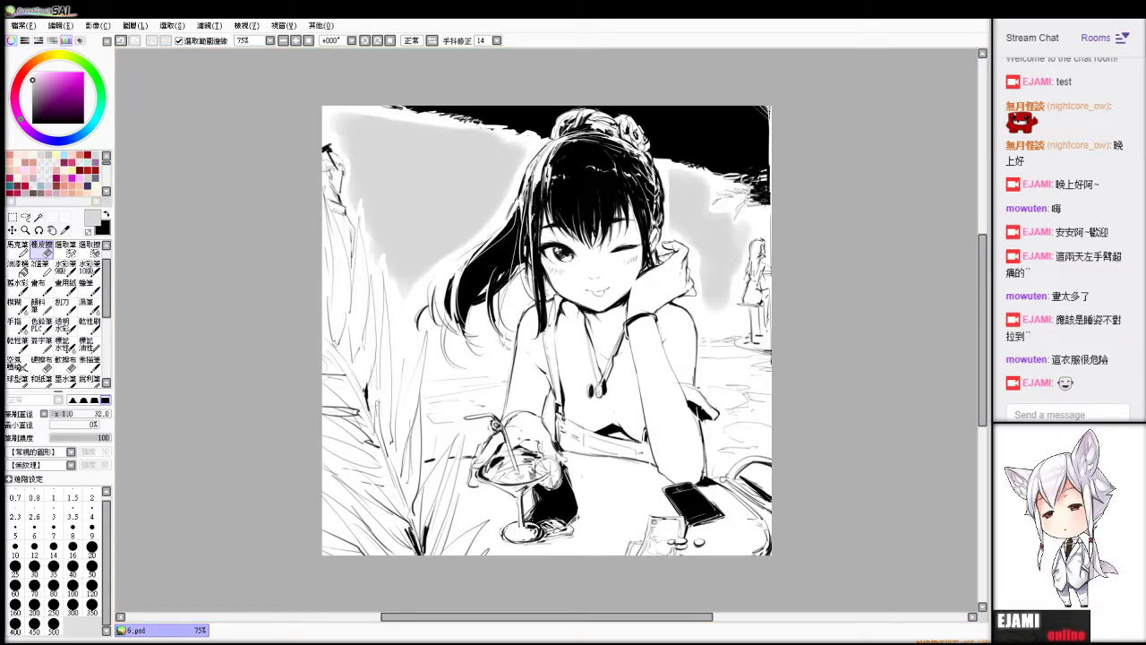
Fade the lower part of the grey sky to white with the airbrush at size 500 and density 14.
{"action": "left_click_drag", "start_coordinate": [38, 77], "coordinate": [7, 28]}
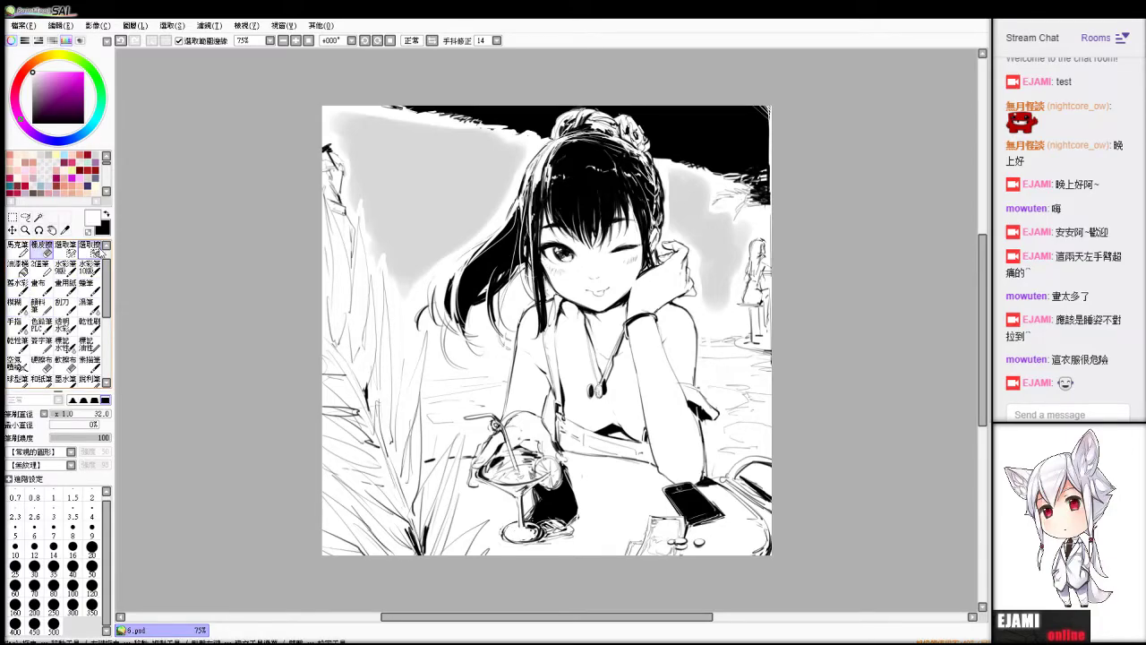
{"action": "left_click", "coordinate": [106, 245]}
{"action": "left_click", "coordinate": [42, 251]}
{"action": "mouse_move", "coordinate": [394, 300]}
{"action": "left_mouse_down"}
{"action": "mouse_move", "coordinate": [439, 296]}
{"action": "mouse_move", "coordinate": [839, 364]}
{"action": "left_mouse_up"}
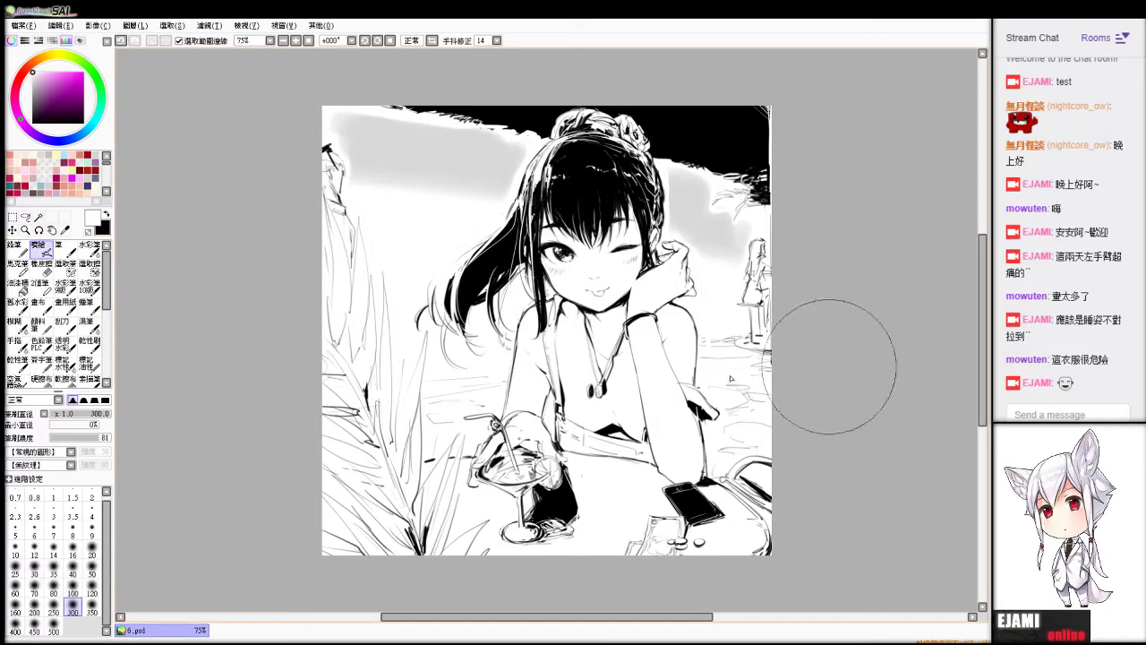
{"action": "key", "text": "ctrl+z"}
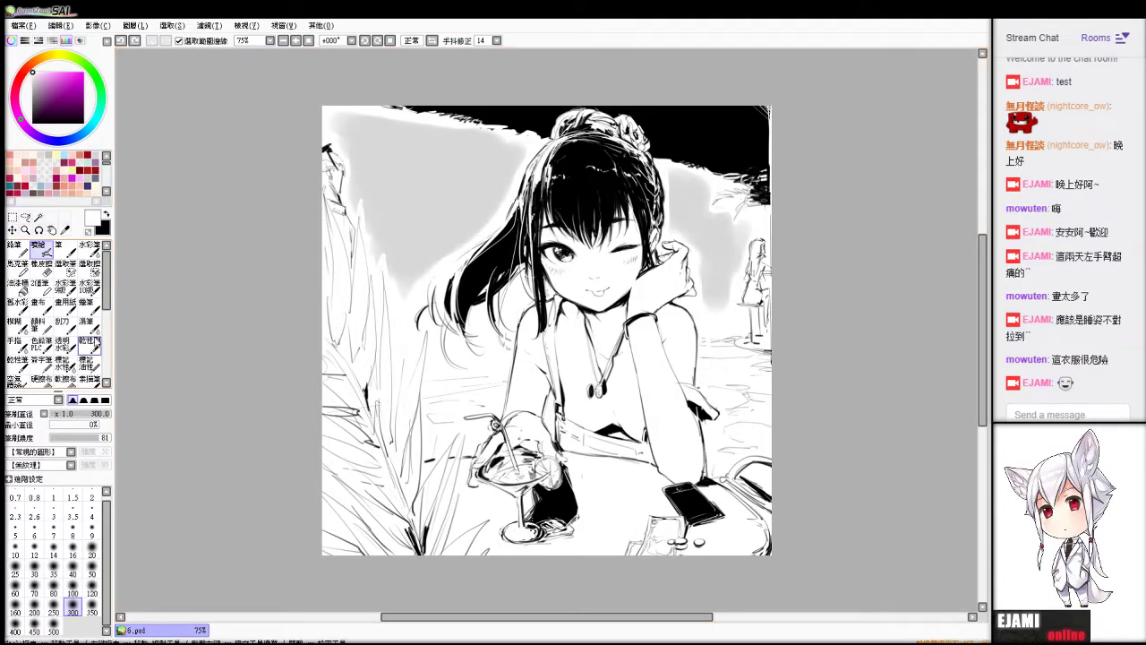
{"action": "left_click", "coordinate": [53, 630]}
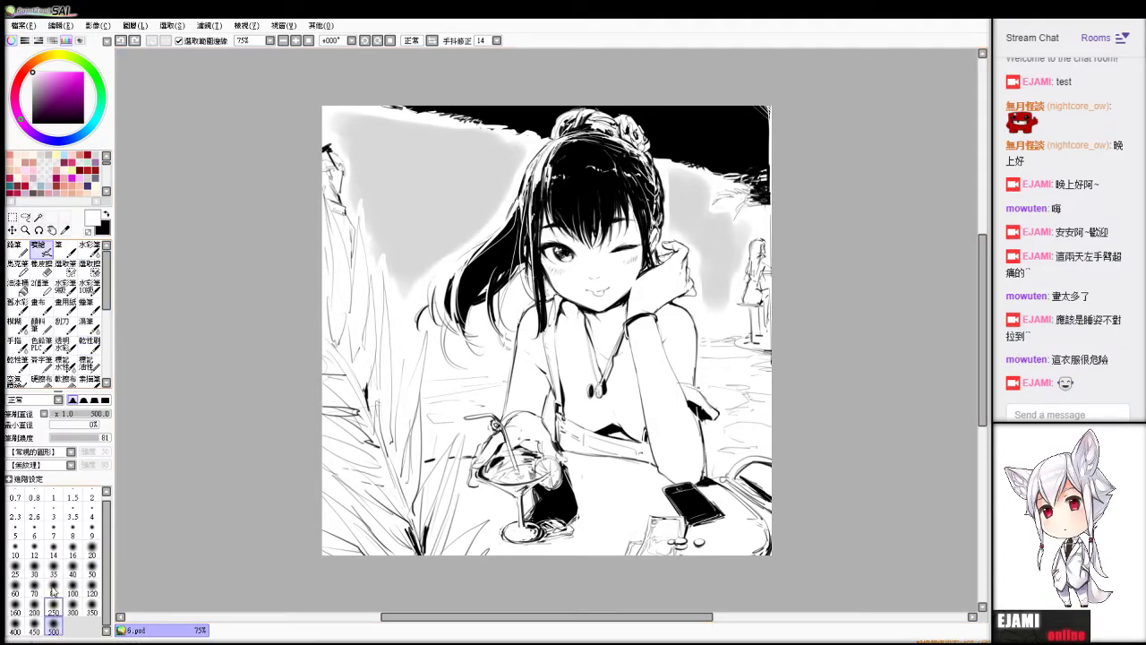
{"action": "left_click", "coordinate": [57, 438]}
{"action": "left_click_drag", "start_coordinate": [417, 256], "coordinate": [476, 302]}
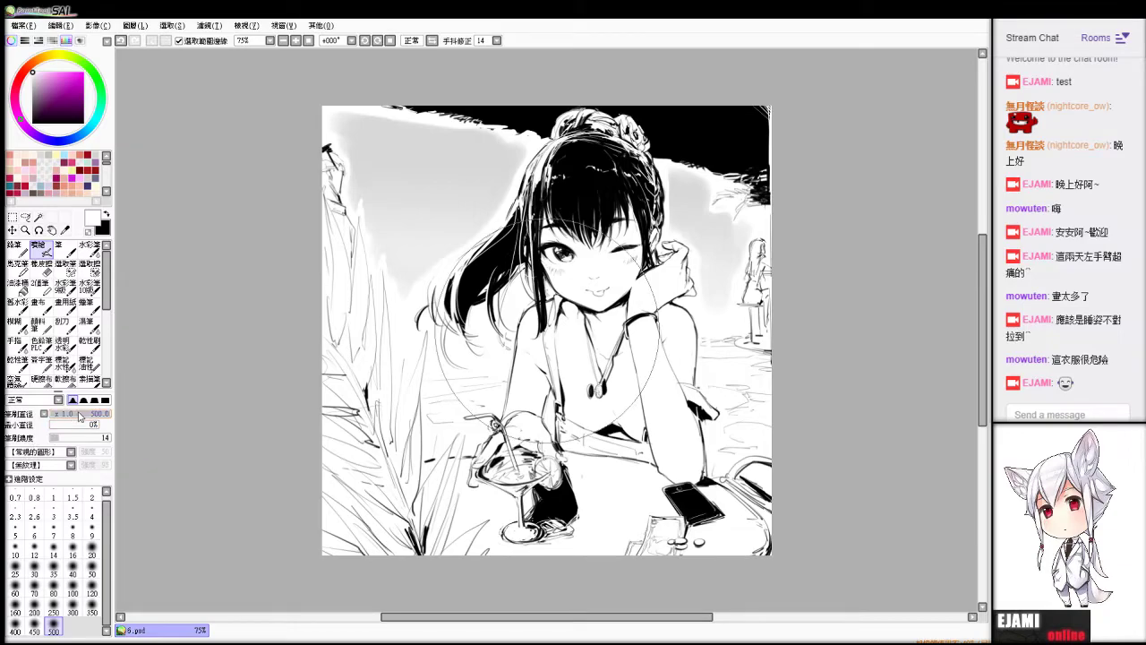
{"action": "left_click", "coordinate": [63, 345]}
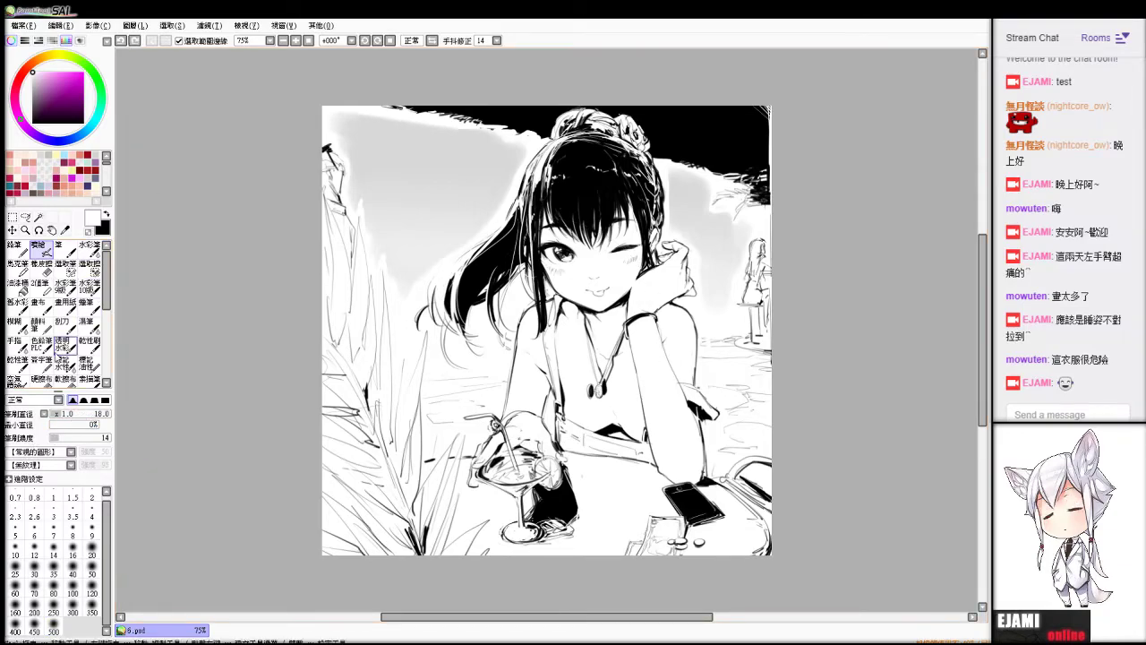
{"action": "left_click", "coordinate": [94, 414]}
{"action": "left_click_drag", "start_coordinate": [348, 129], "coordinate": [722, 203]}
{"action": "key", "text": "ctrl+z"}
{"action": "left_click_drag", "start_coordinate": [375, 129], "coordinate": [683, 184]}
{"action": "key", "text": "ctrl+z"}
{"action": "mouse_move", "coordinate": [367, 116]}
{"action": "left_mouse_down"}
{"action": "mouse_move", "coordinate": [722, 186]}
{"action": "mouse_move", "coordinate": [562, 154]}
{"action": "left_mouse_up"}
{"action": "key", "text": "ctrl+z"}
{"action": "key", "text": "ctrl+z"}
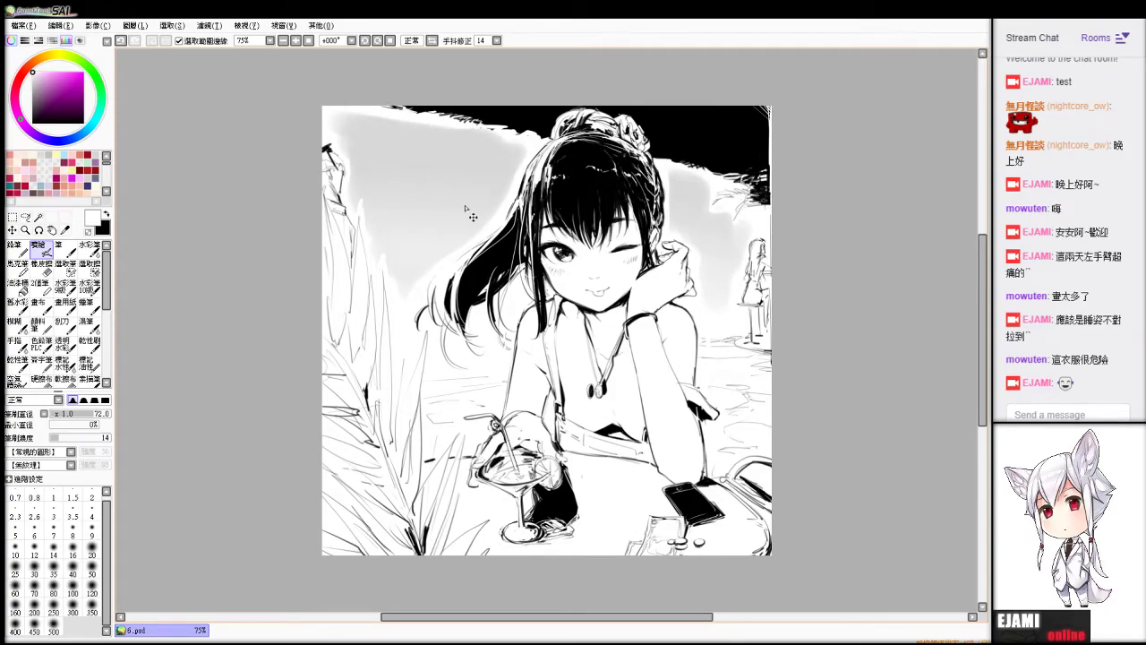
Paint white clouds in the sky beside the flowing hair with a size 155 brush and soften them with the size 100 blur tool.
{"action": "key", "text": "b"}
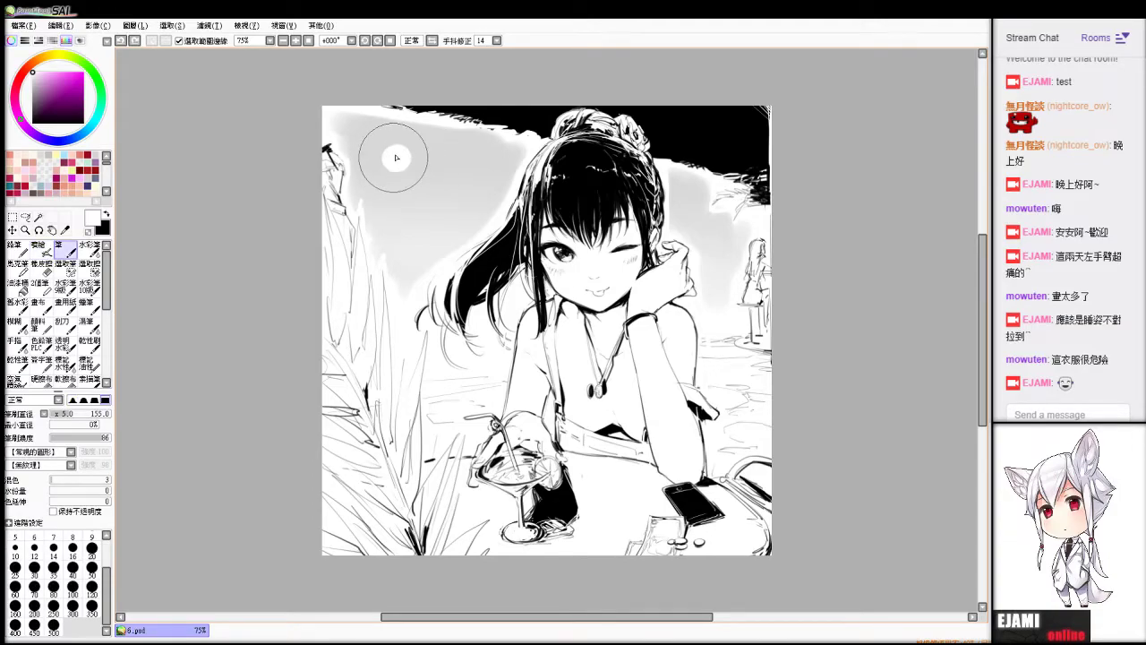
{"action": "mouse_move", "coordinate": [397, 158]}
{"action": "left_mouse_down"}
{"action": "mouse_move", "coordinate": [448, 155]}
{"action": "mouse_move", "coordinate": [405, 181]}
{"action": "mouse_move", "coordinate": [459, 185]}
{"action": "left_mouse_up"}
{"action": "key", "text": "c"}
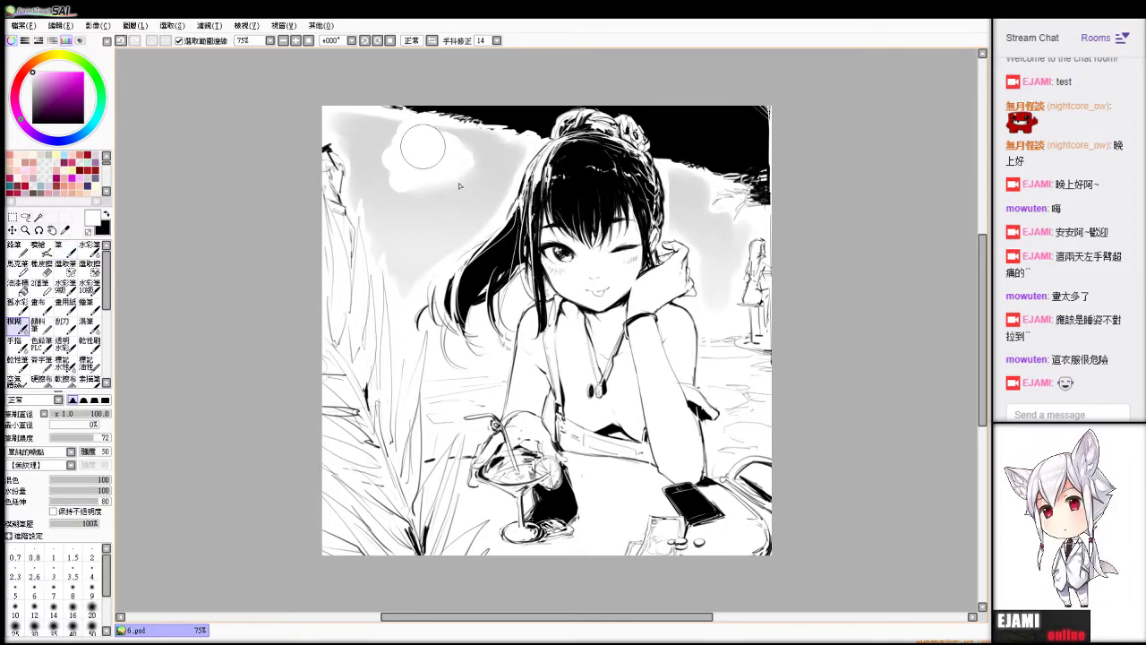
{"action": "key", "text": "b"}
{"action": "mouse_move", "coordinate": [412, 226]}
{"action": "left_mouse_down"}
{"action": "mouse_move", "coordinate": [375, 221]}
{"action": "mouse_move", "coordinate": [389, 218]}
{"action": "mouse_move", "coordinate": [393, 186]}
{"action": "mouse_move", "coordinate": [458, 193]}
{"action": "mouse_move", "coordinate": [485, 214]}
{"action": "mouse_move", "coordinate": [378, 239]}
{"action": "mouse_move", "coordinate": [434, 248]}
{"action": "left_mouse_up"}
{"action": "key", "text": "ctrl+z"}
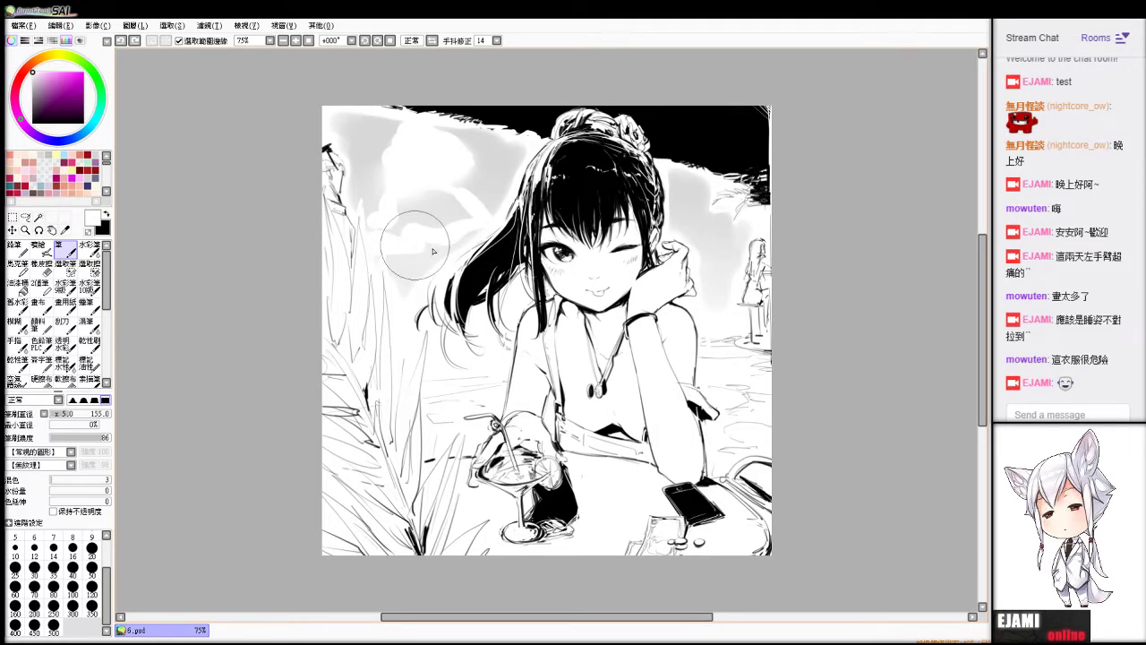
{"action": "key", "text": "b"}
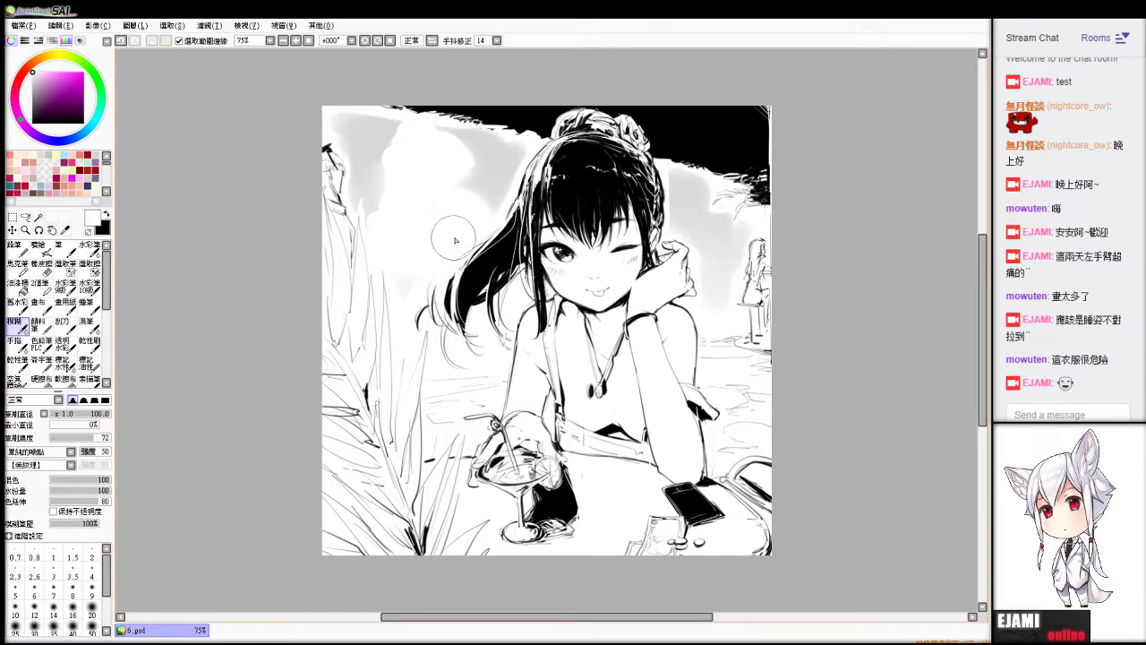
{"action": "mouse_move", "coordinate": [447, 230]}
{"action": "left_mouse_down"}
{"action": "mouse_move", "coordinate": [468, 205]}
{"action": "mouse_move", "coordinate": [446, 185]}
{"action": "mouse_move", "coordinate": [423, 234]}
{"action": "mouse_move", "coordinate": [471, 196]}
{"action": "mouse_move", "coordinate": [450, 179]}
{"action": "mouse_move", "coordinate": [455, 203]}
{"action": "mouse_move", "coordinate": [467, 190]}
{"action": "mouse_move", "coordinate": [444, 180]}
{"action": "mouse_move", "coordinate": [470, 183]}
{"action": "mouse_move", "coordinate": [450, 210]}
{"action": "mouse_move", "coordinate": [469, 200]}
{"action": "mouse_move", "coordinate": [432, 184]}
{"action": "mouse_move", "coordinate": [486, 235]}
{"action": "mouse_move", "coordinate": [506, 198]}
{"action": "left_mouse_up"}
Shape the cloud edges beside the hair with the size 32 eraser and blend them with the size 100 blur tool.
{"action": "key", "text": "e"}
{"action": "key", "text": "b"}
{"action": "key", "text": "e"}
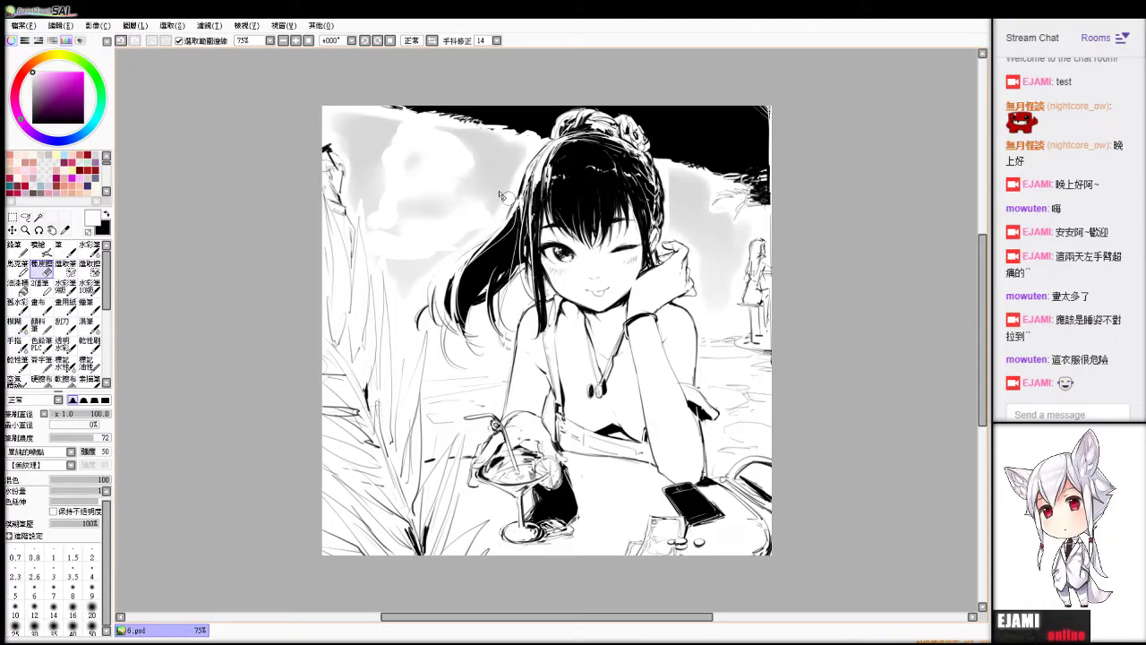
{"action": "left_click_drag", "start_coordinate": [481, 184], "coordinate": [504, 197]}
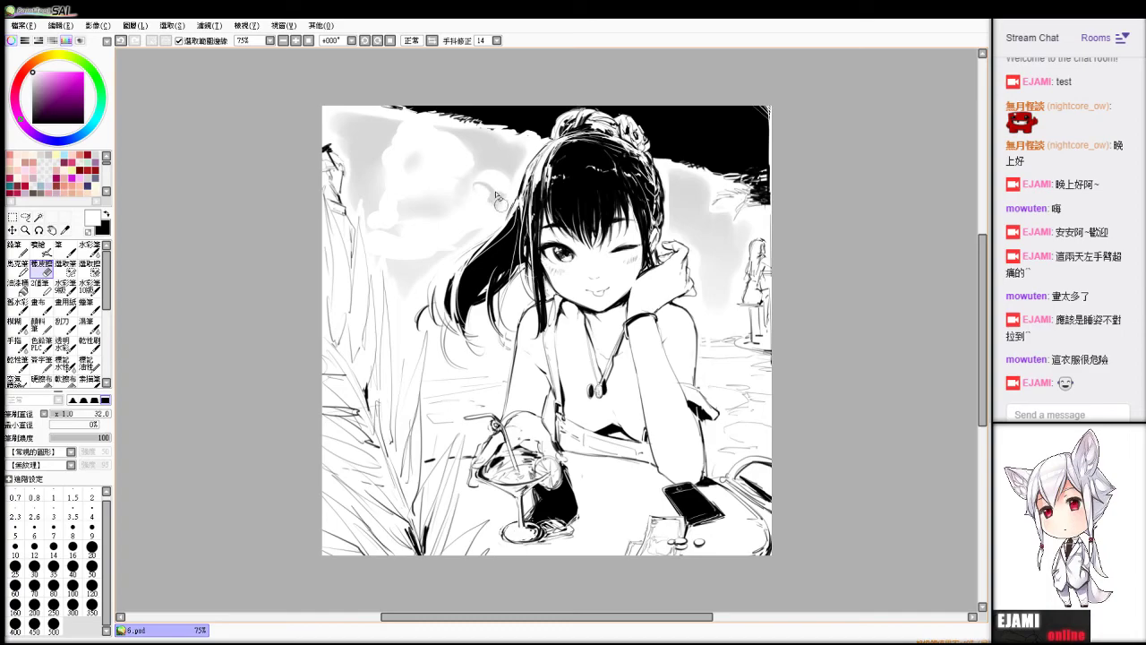
{"action": "key", "text": "e"}
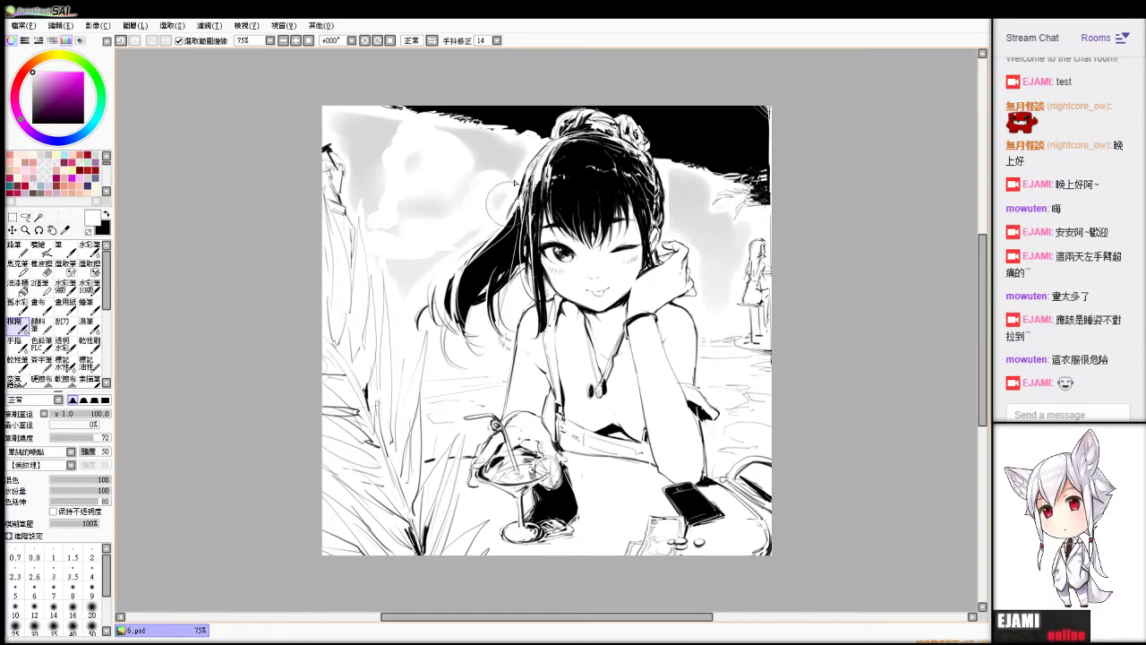
{"action": "key", "text": "e"}
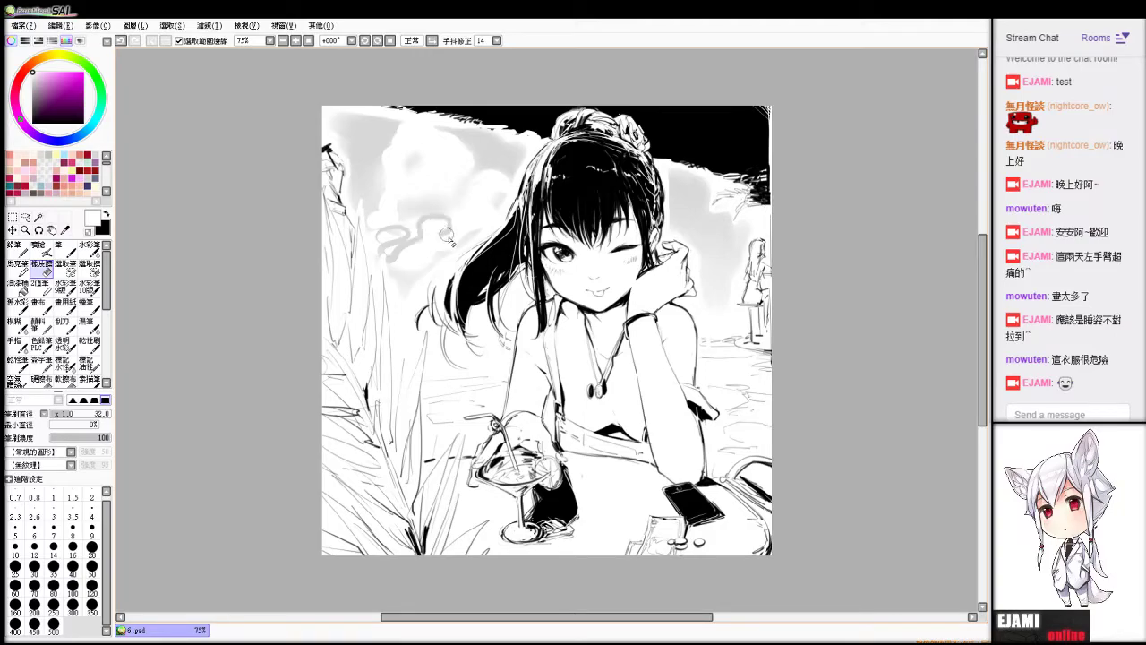
{"action": "key", "text": "e"}
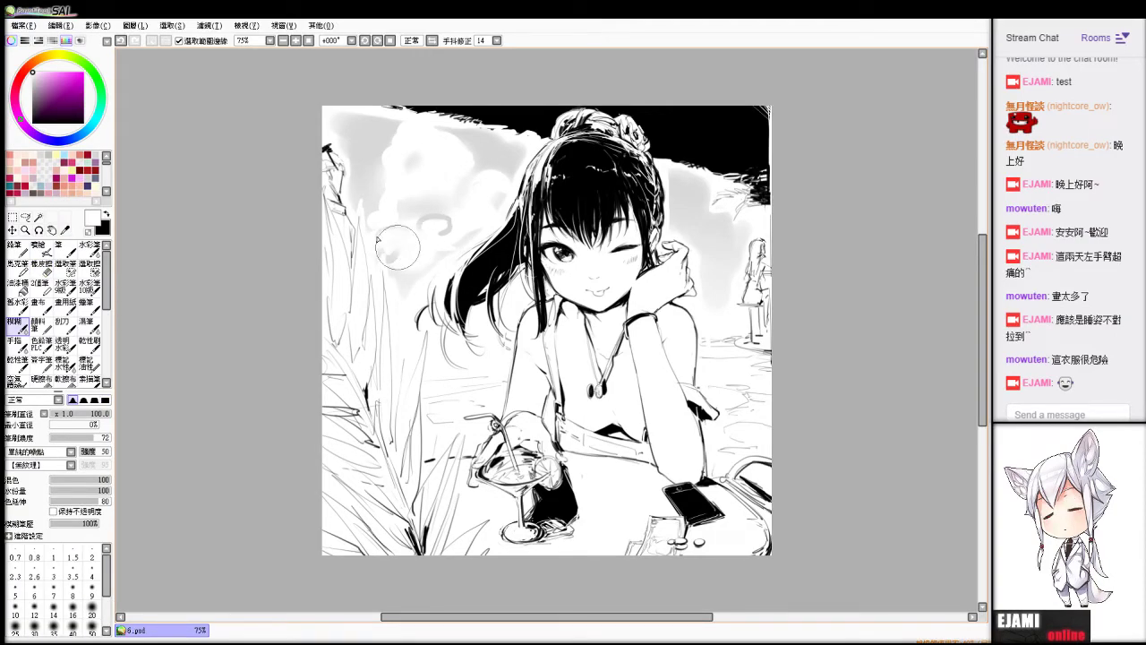
{"action": "mouse_move", "coordinate": [377, 239]}
{"action": "left_mouse_down"}
{"action": "mouse_move", "coordinate": [396, 235]}
{"action": "mouse_move", "coordinate": [430, 263]}
{"action": "left_mouse_up"}
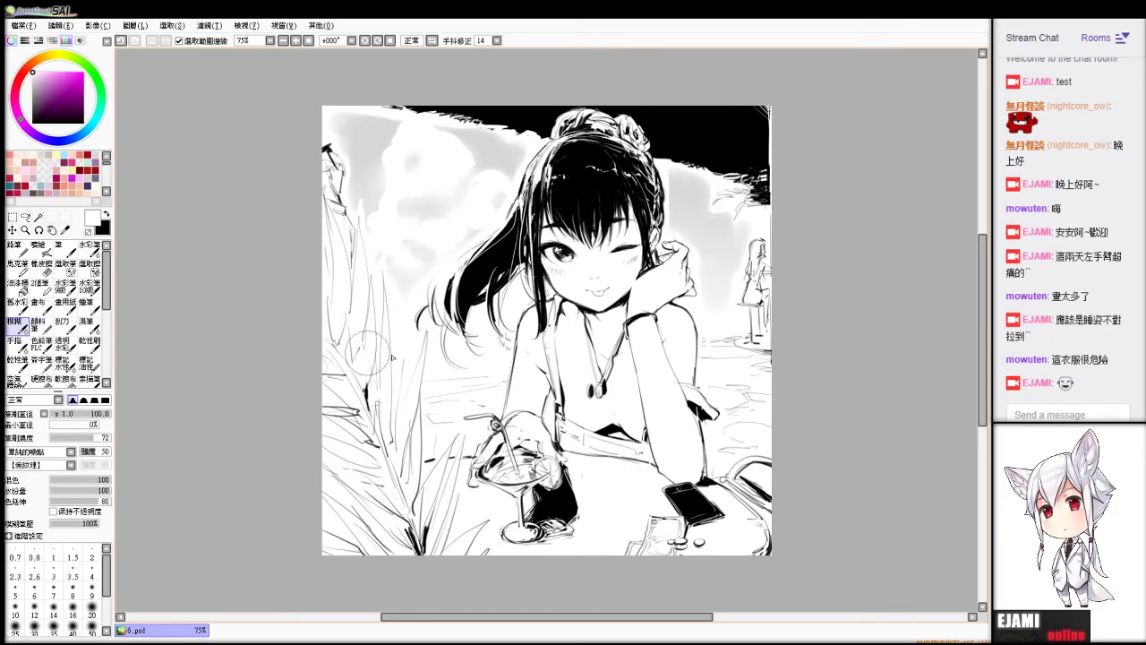
Add small white cloud puffs near the palm leaves with a size 45 brush and soften them with the blur tool at size 33.
{"action": "key", "text": "b"}
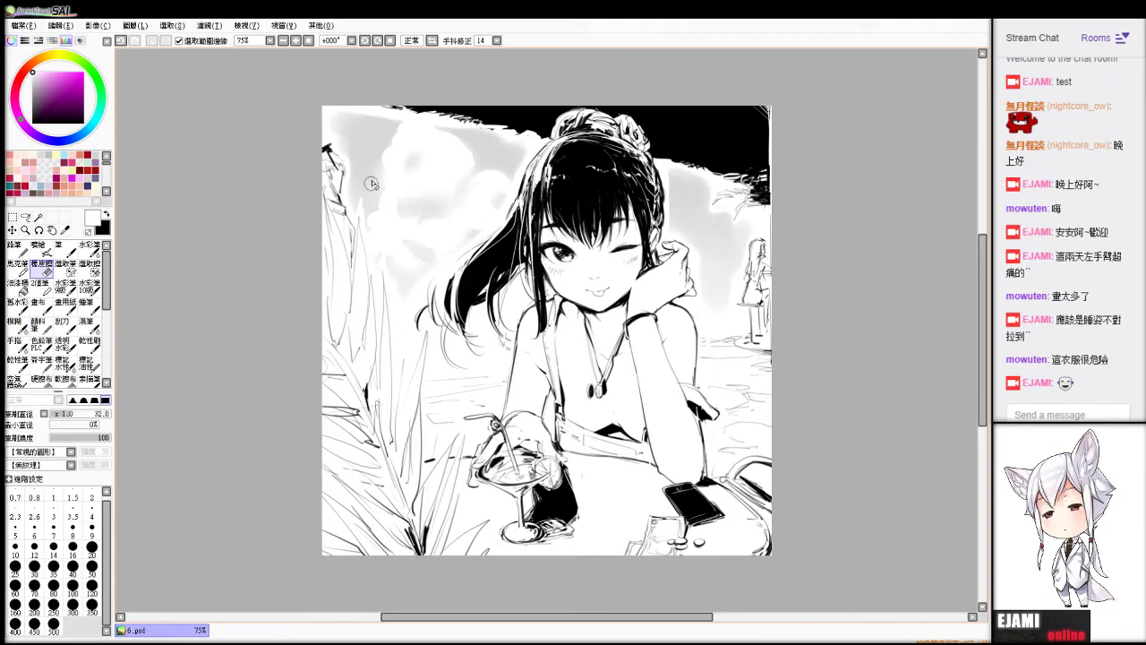
{"action": "key", "text": "c"}
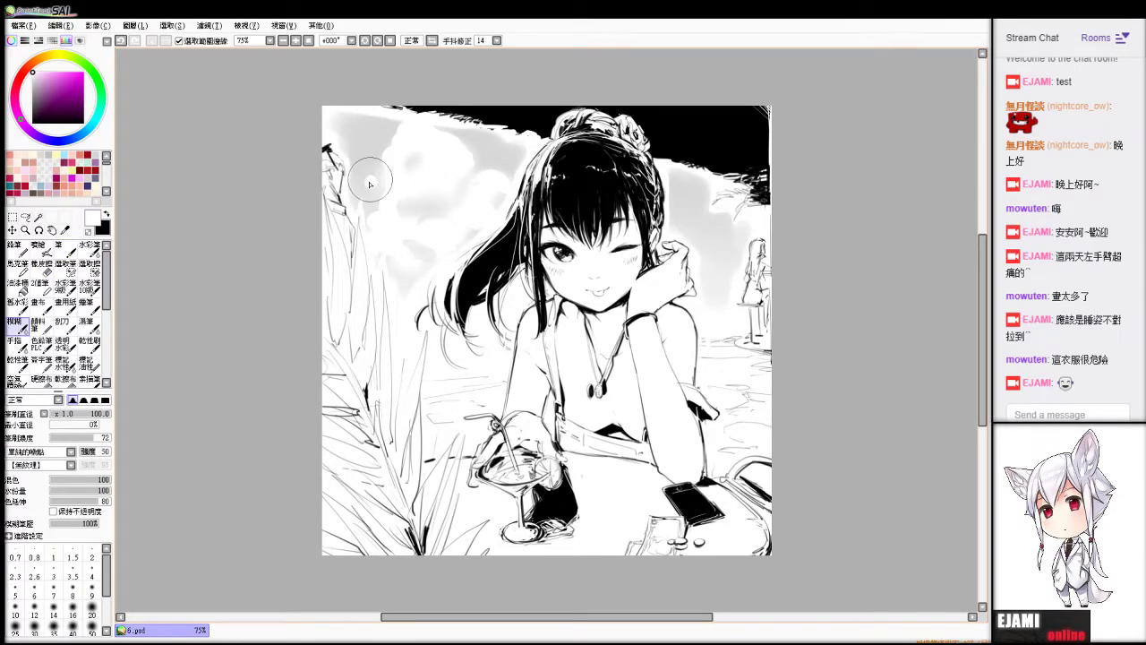
{"action": "left_click", "coordinate": [71, 414]}
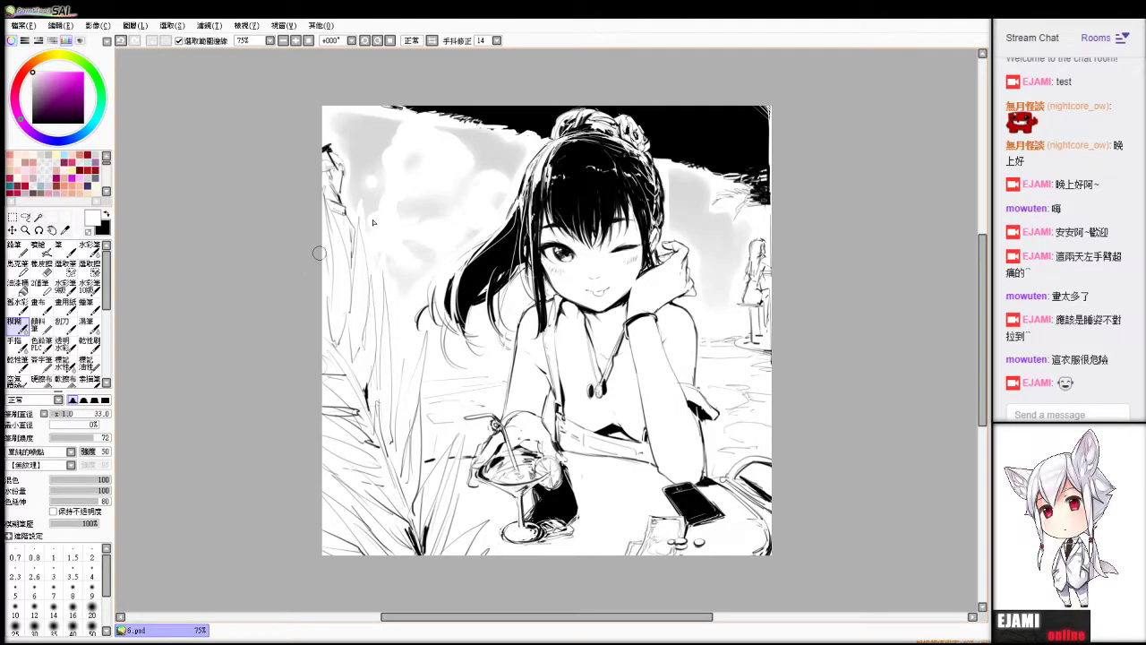
{"action": "key", "text": "v"}
{"action": "key", "text": "e"}
{"action": "key", "text": "v"}
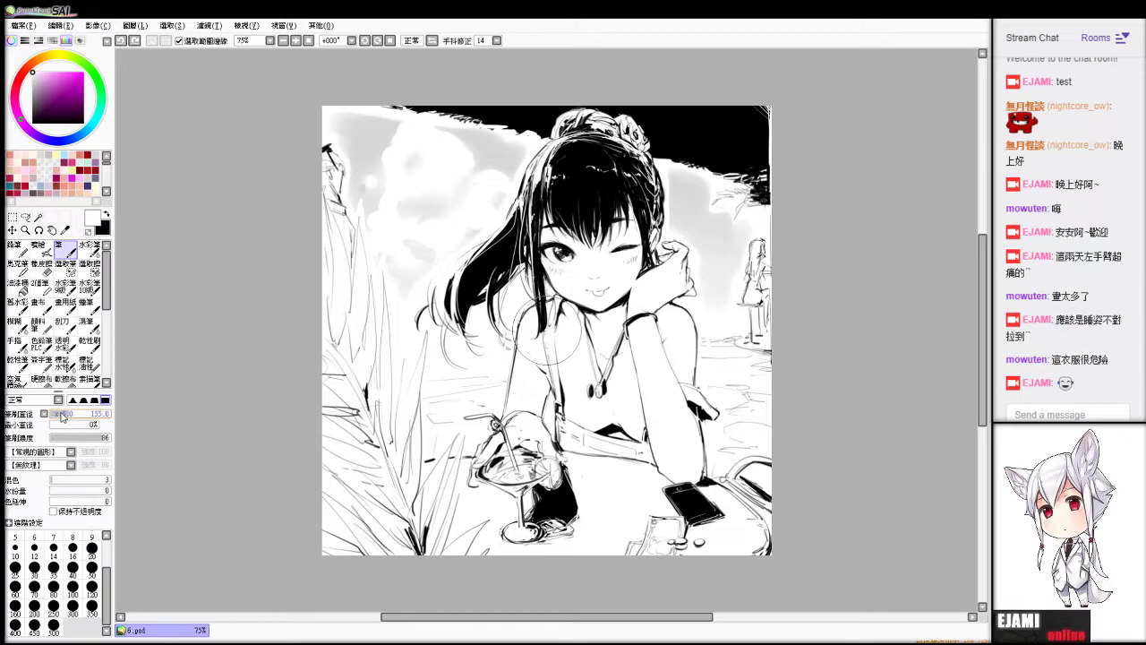
{"action": "left_click", "coordinate": [62, 415]}
{"action": "key", "text": "b"}
{"action": "mouse_move", "coordinate": [370, 187]}
{"action": "left_mouse_down"}
{"action": "mouse_move", "coordinate": [360, 202]}
{"action": "mouse_move", "coordinate": [370, 194]}
{"action": "left_mouse_up"}
{"action": "key", "text": "v"}
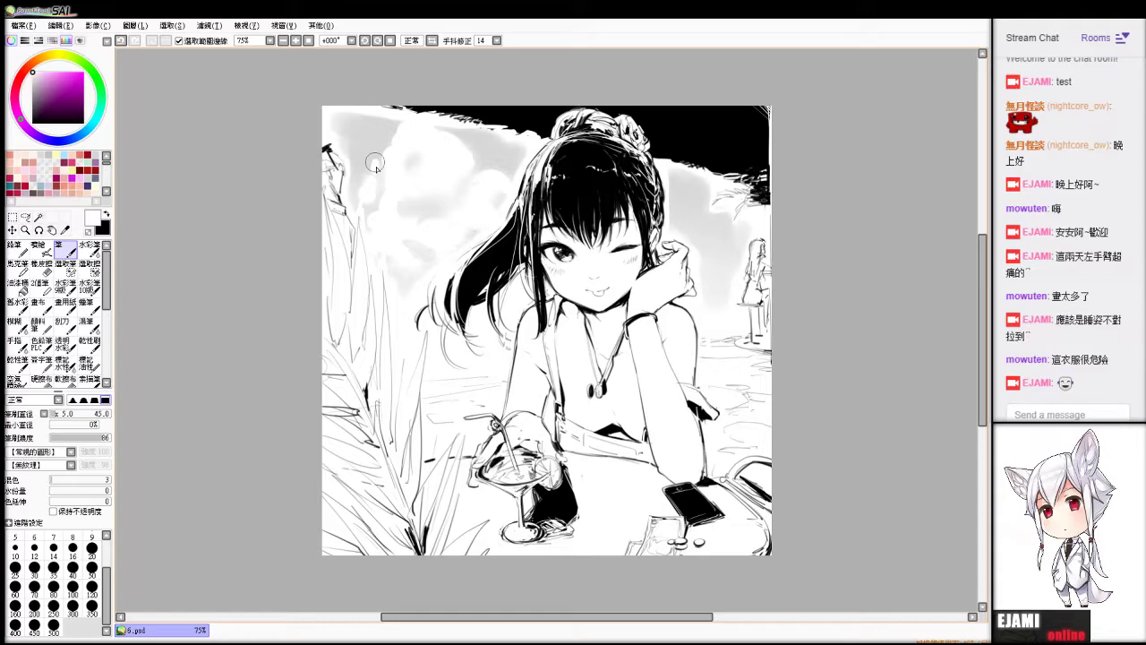
{"action": "key", "text": "n"}
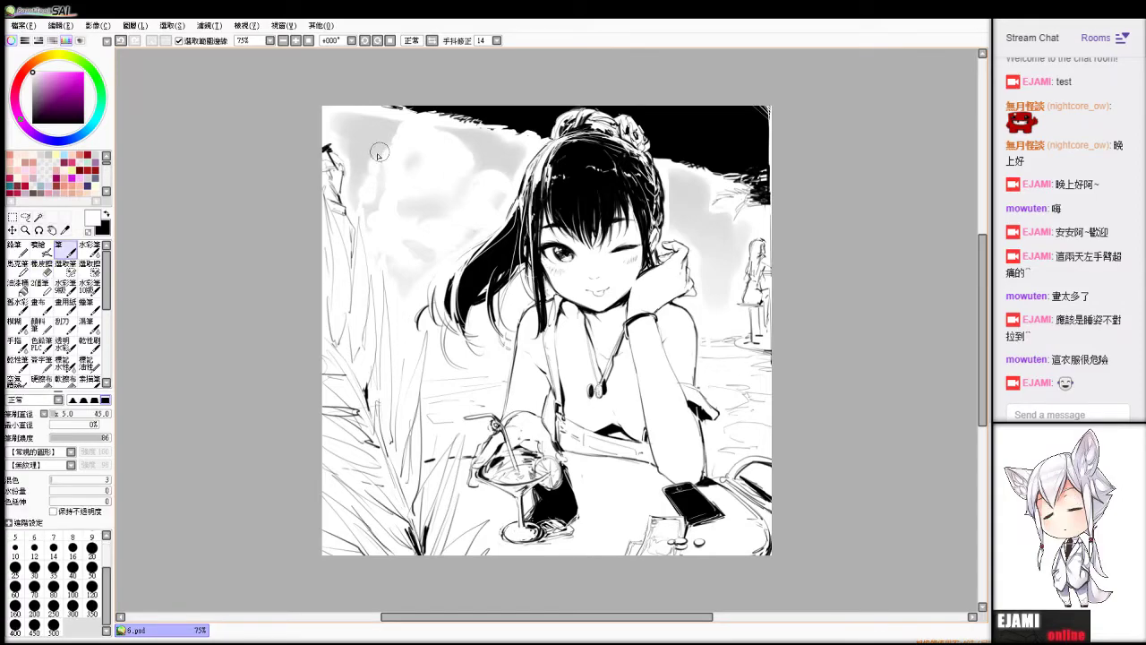
{"action": "key", "text": "b"}
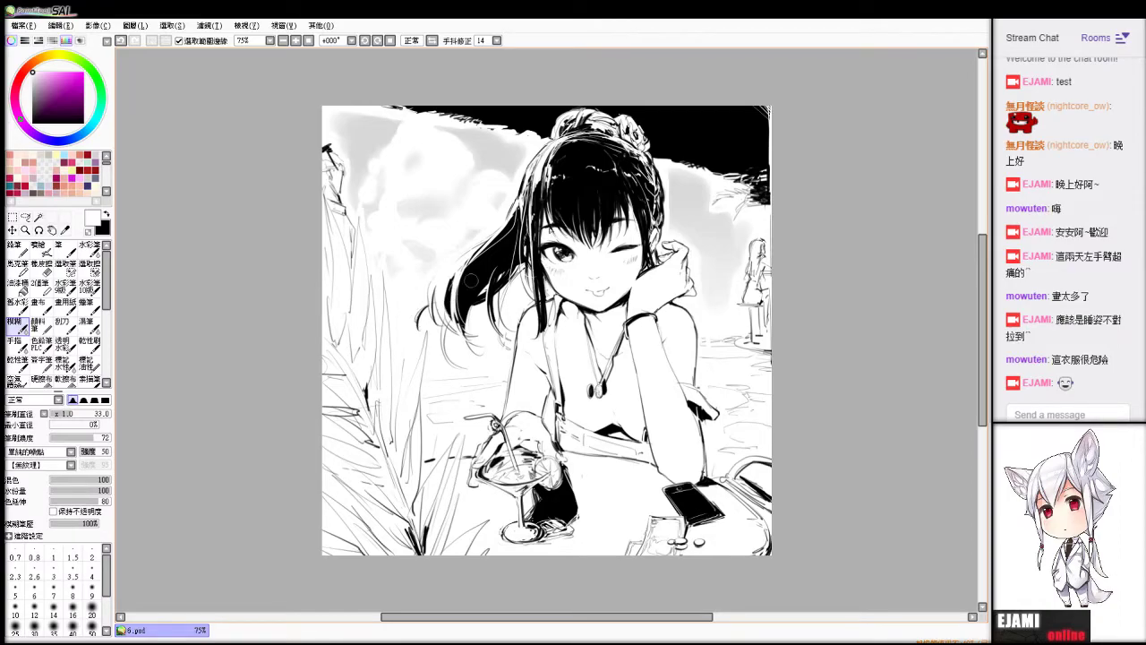
Touch up the white clouds beside the raised hand with the size 45 brush and the size 33 blur tool.
{"action": "key", "text": "n"}
{"action": "left_click_drag", "start_coordinate": [671, 245], "coordinate": [688, 242]}
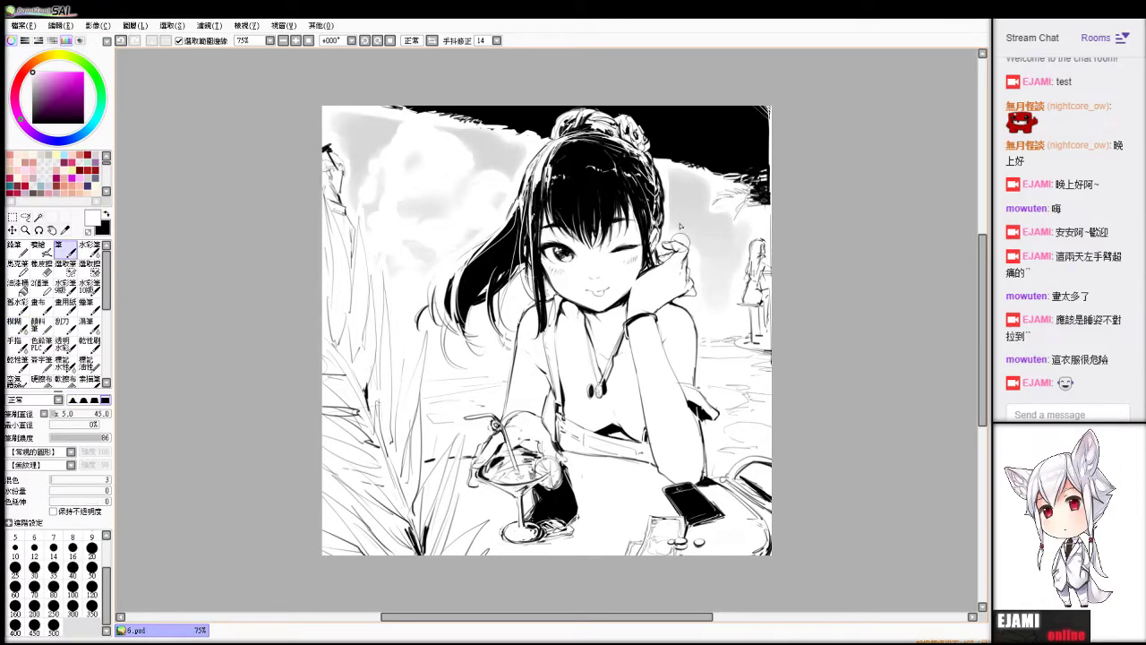
{"action": "key", "text": "b"}
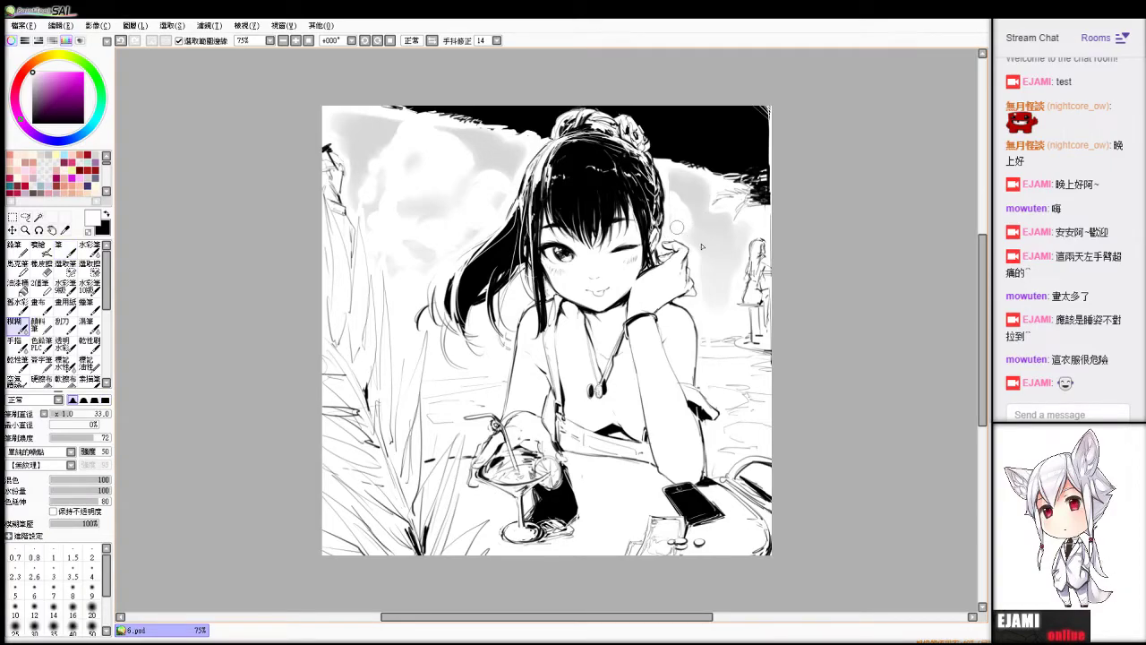
{"action": "key", "text": "ctrl+z"}
{"action": "key", "text": "n"}
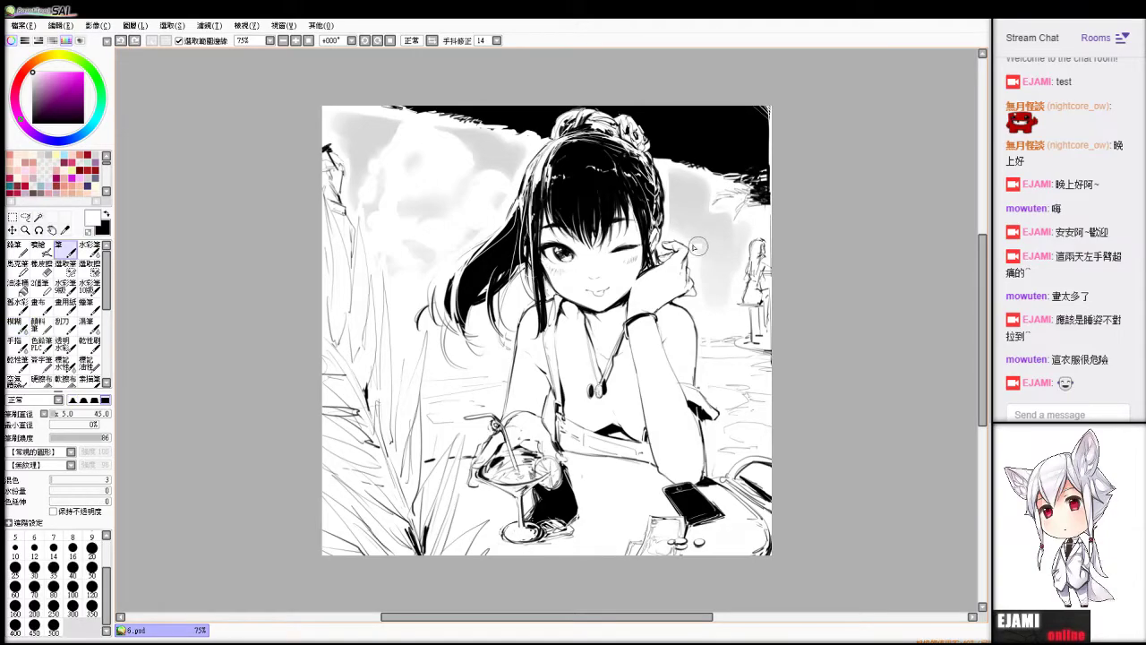
{"action": "key", "text": "b"}
{"action": "key", "text": "n"}
{"action": "key", "text": "b"}
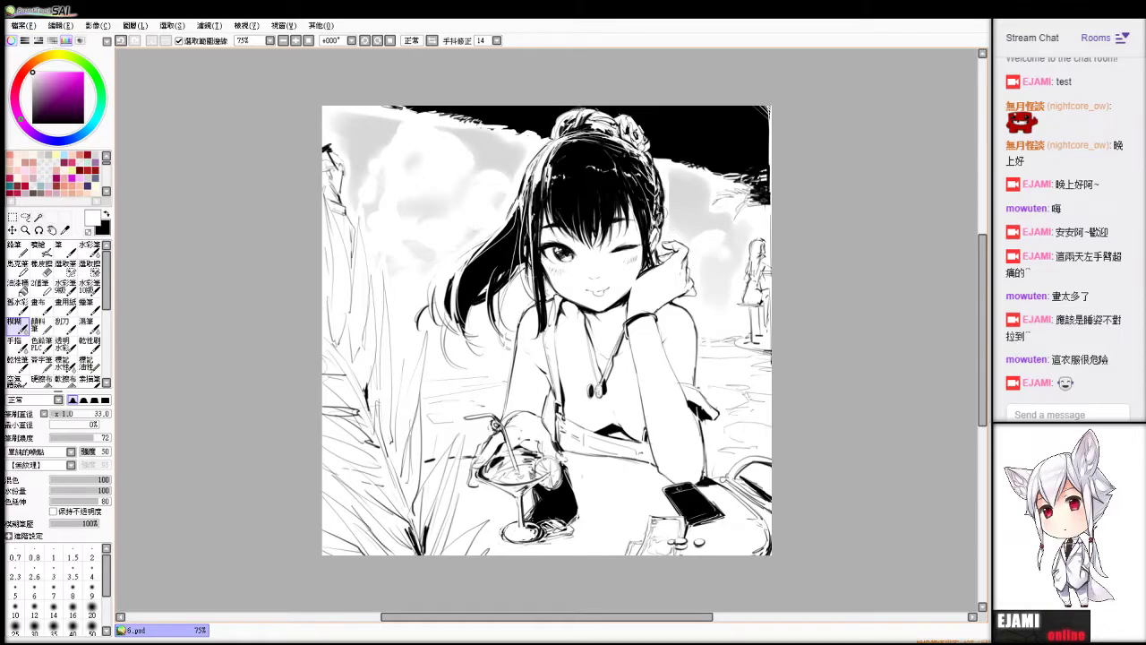
{"action": "key", "text": "n"}
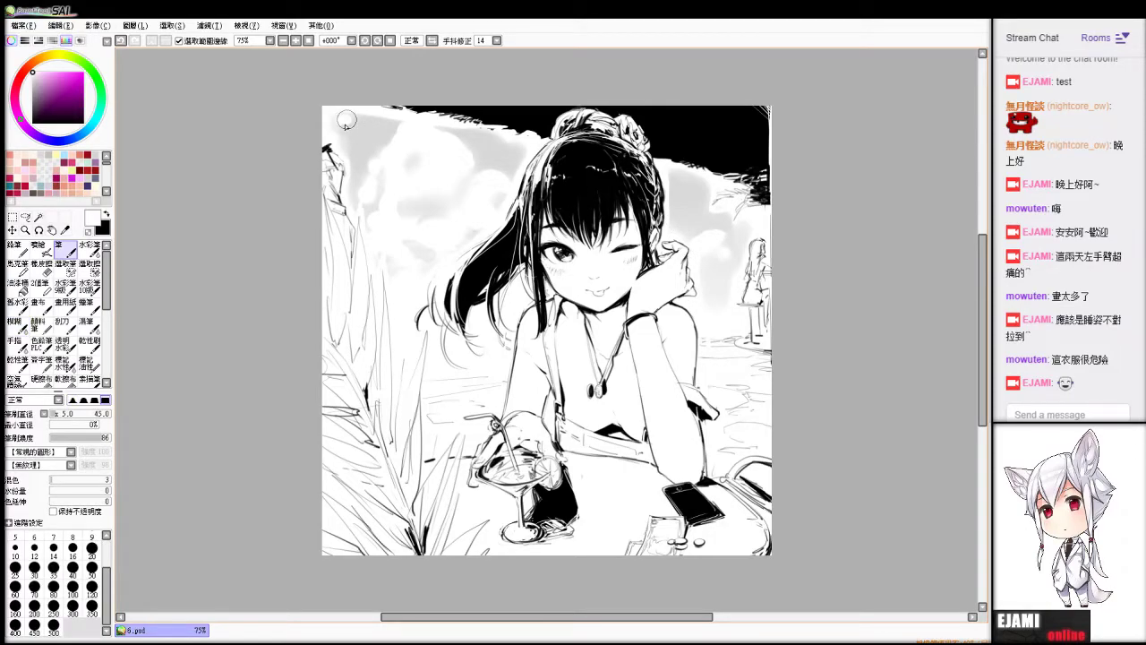
{"action": "key", "text": "ctrl+z"}
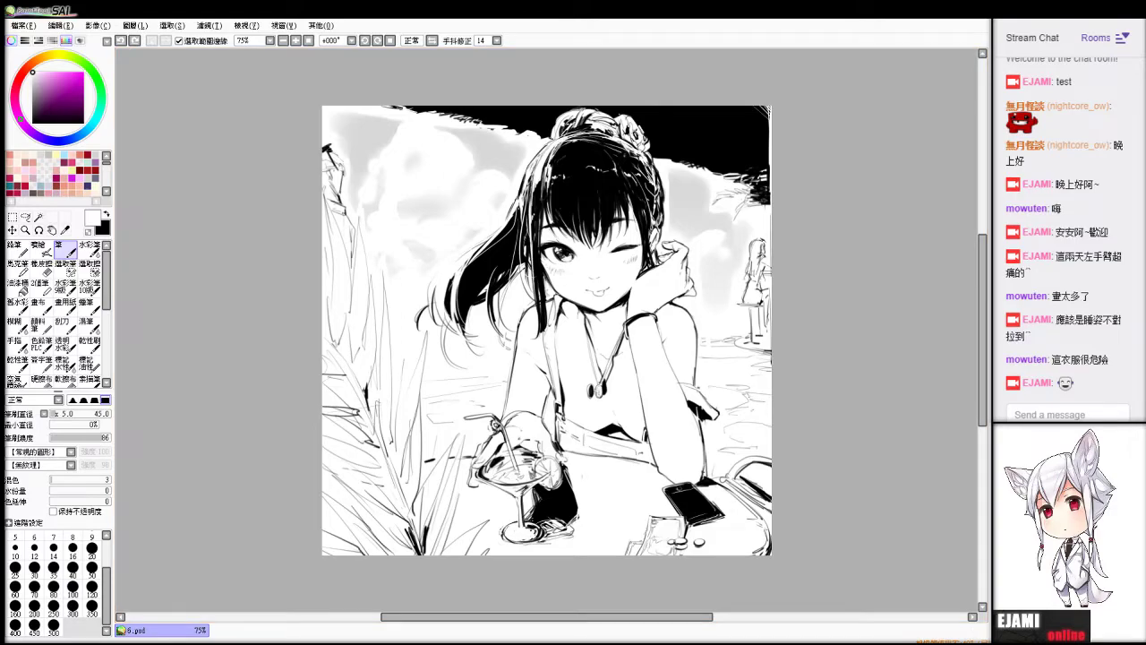
{"action": "key", "text": "ctrl+z"}
Fill the pale gaps in the sky's upper edge and around the distant figure with the sampled grey at brush size 45.
{"action": "left_click", "coordinate": [396, 171], "text": "alt"}
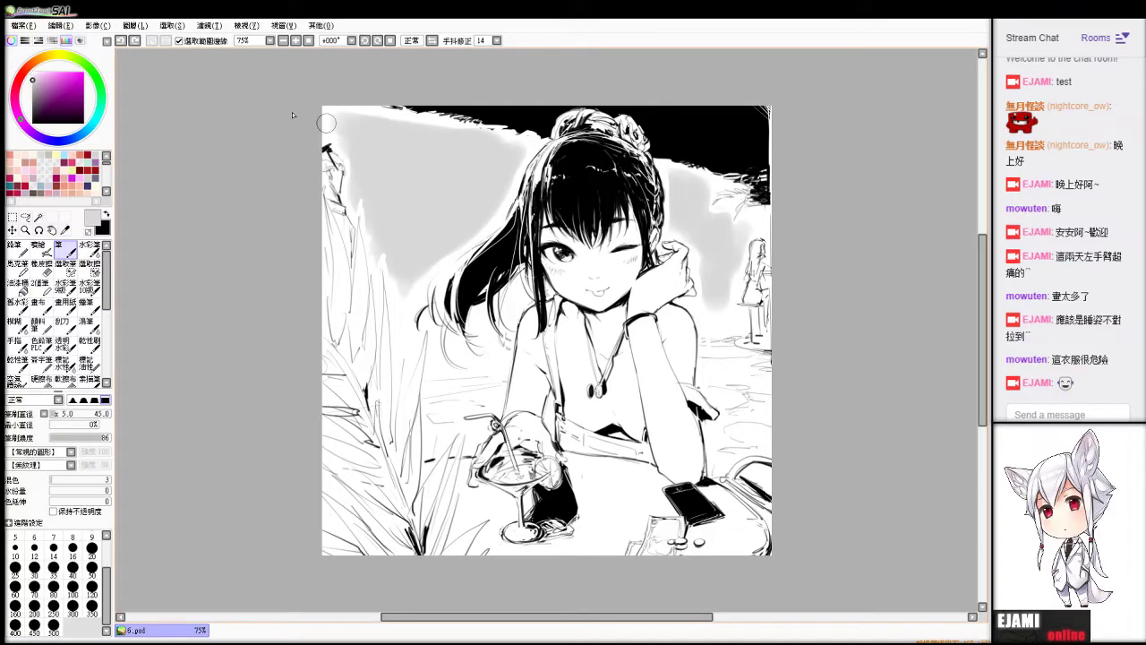
{"action": "mouse_move", "coordinate": [326, 123]}
{"action": "left_mouse_down"}
{"action": "mouse_move", "coordinate": [396, 98]}
{"action": "mouse_move", "coordinate": [481, 134]}
{"action": "mouse_move", "coordinate": [515, 155]}
{"action": "left_mouse_up"}
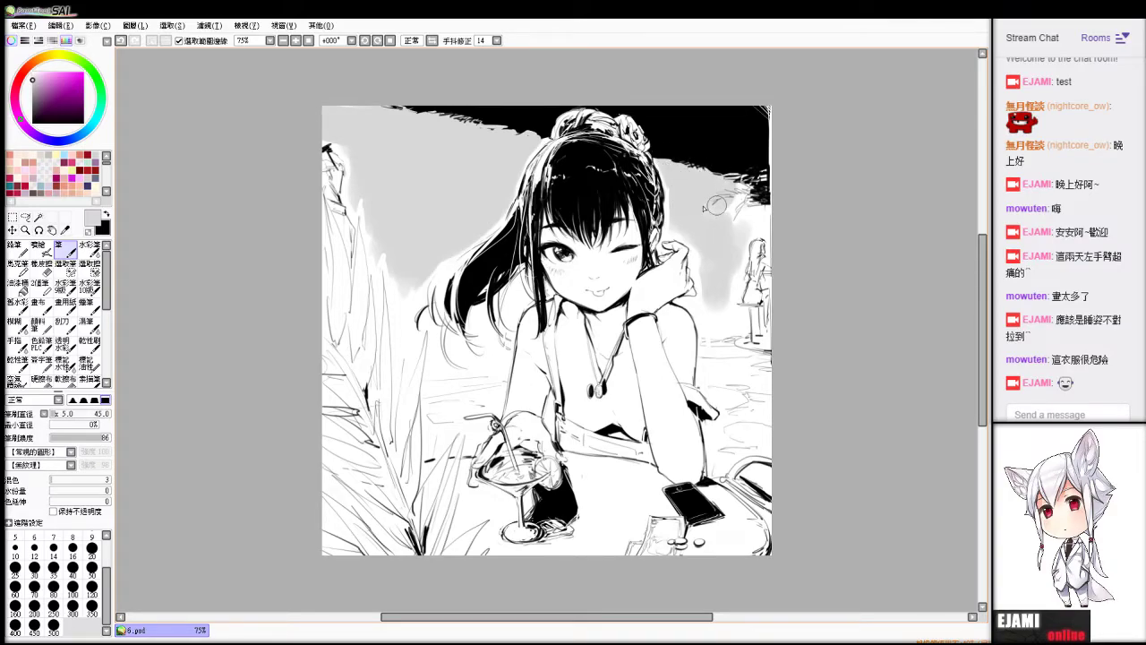
{"action": "mouse_move", "coordinate": [716, 205]}
{"action": "left_mouse_down"}
{"action": "mouse_move", "coordinate": [726, 243]}
{"action": "mouse_move", "coordinate": [744, 225]}
{"action": "left_mouse_up"}
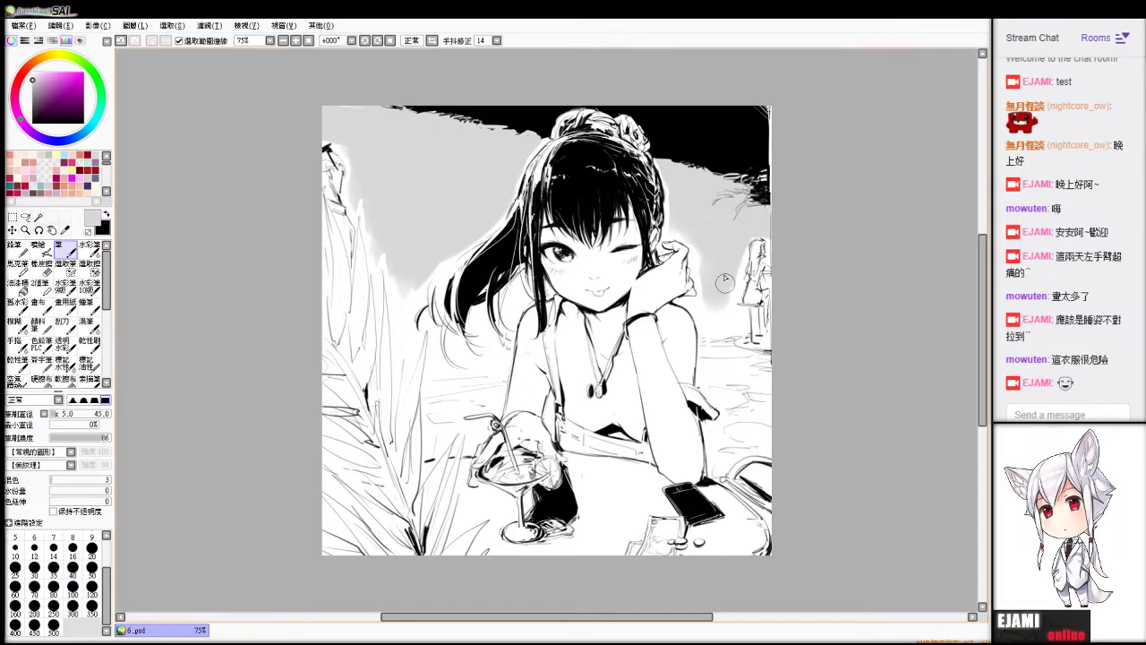
{"action": "mouse_move", "coordinate": [724, 281]}
{"action": "left_mouse_down"}
{"action": "mouse_move", "coordinate": [698, 307]}
{"action": "mouse_move", "coordinate": [725, 302]}
{"action": "mouse_move", "coordinate": [731, 319]}
{"action": "left_mouse_up"}
{"action": "mouse_move", "coordinate": [485, 331]}
{"action": "left_mouse_down"}
{"action": "mouse_move", "coordinate": [481, 318]}
{"action": "mouse_move", "coordinate": [494, 343]}
{"action": "mouse_move", "coordinate": [518, 295]}
{"action": "mouse_move", "coordinate": [518, 306]}
{"action": "left_mouse_up"}
{"action": "key", "text": "ctrl+z"}
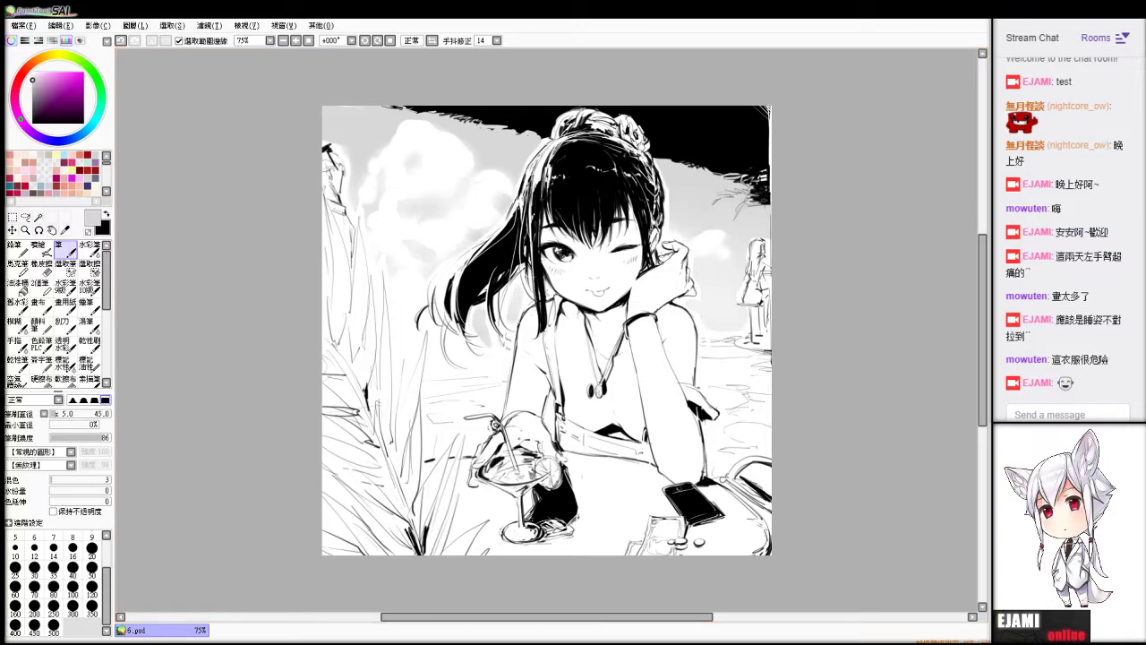
Extend the flat grey down between the palm leaves and the tips of the flowing hair with the size 45 brush.
{"action": "key", "text": "e"}
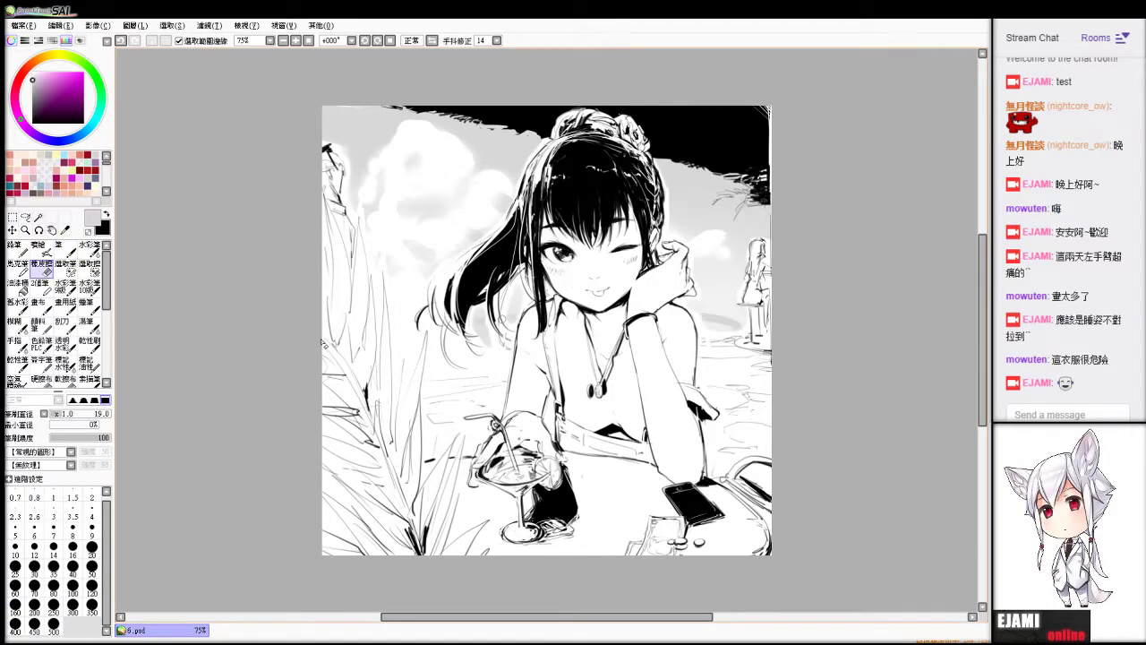
{"action": "key", "text": "ctrl+z"}
{"action": "key", "text": "ctrl+z"}
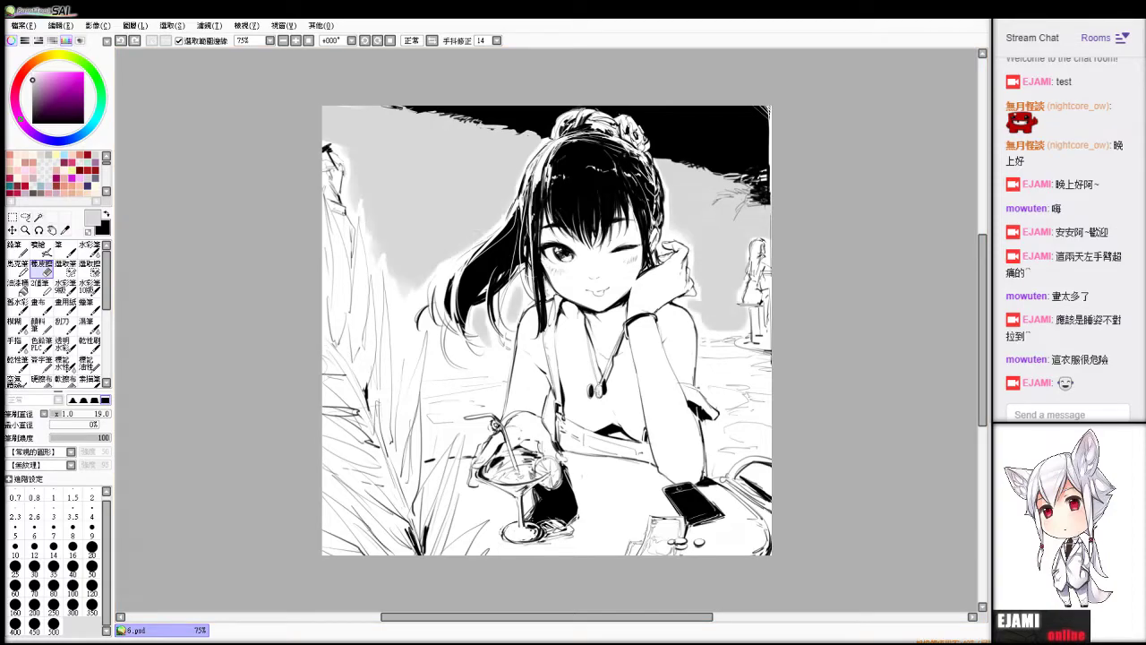
{"action": "key", "text": "alt"}
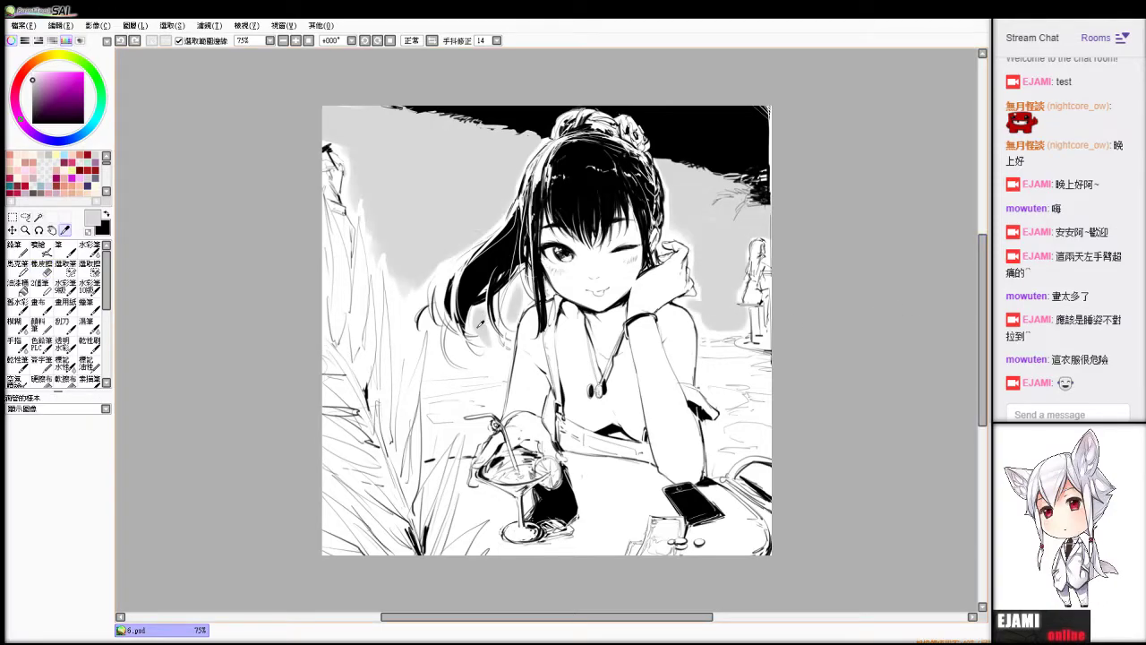
{"action": "mouse_move", "coordinate": [407, 294]}
{"action": "left_mouse_down"}
{"action": "mouse_move", "coordinate": [405, 330]}
{"action": "mouse_move", "coordinate": [408, 309]}
{"action": "left_mouse_up"}
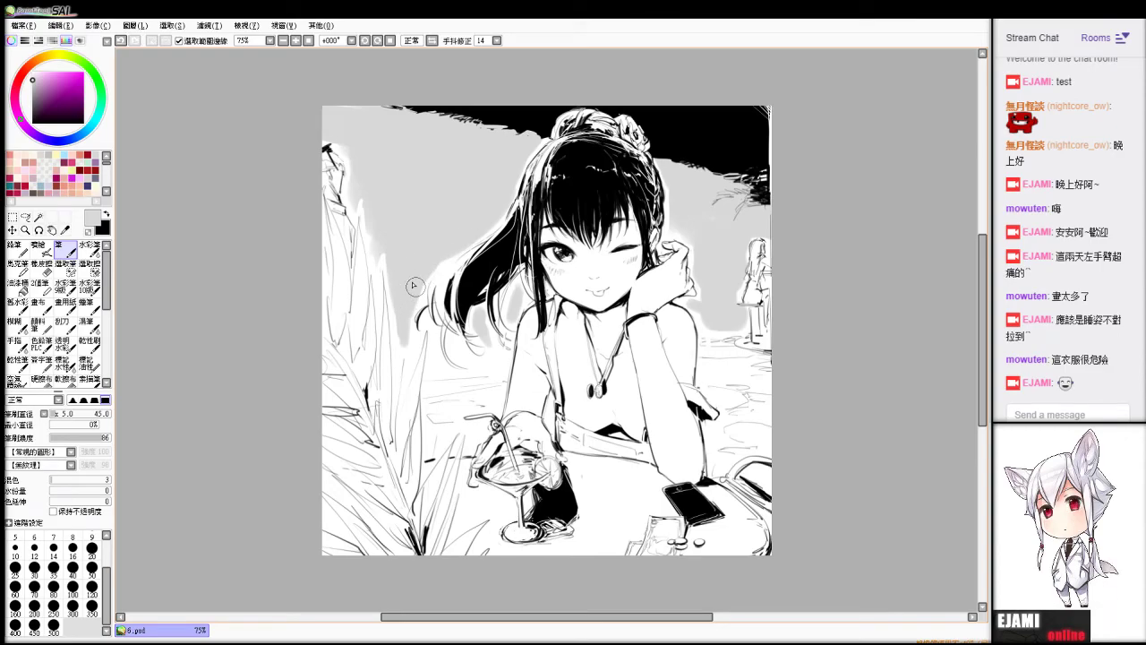
{"action": "mouse_move", "coordinate": [418, 289]}
{"action": "left_mouse_down"}
{"action": "mouse_move", "coordinate": [416, 341]}
{"action": "mouse_move", "coordinate": [424, 326]}
{"action": "left_mouse_up"}
{"action": "key", "text": "ctrl+z"}
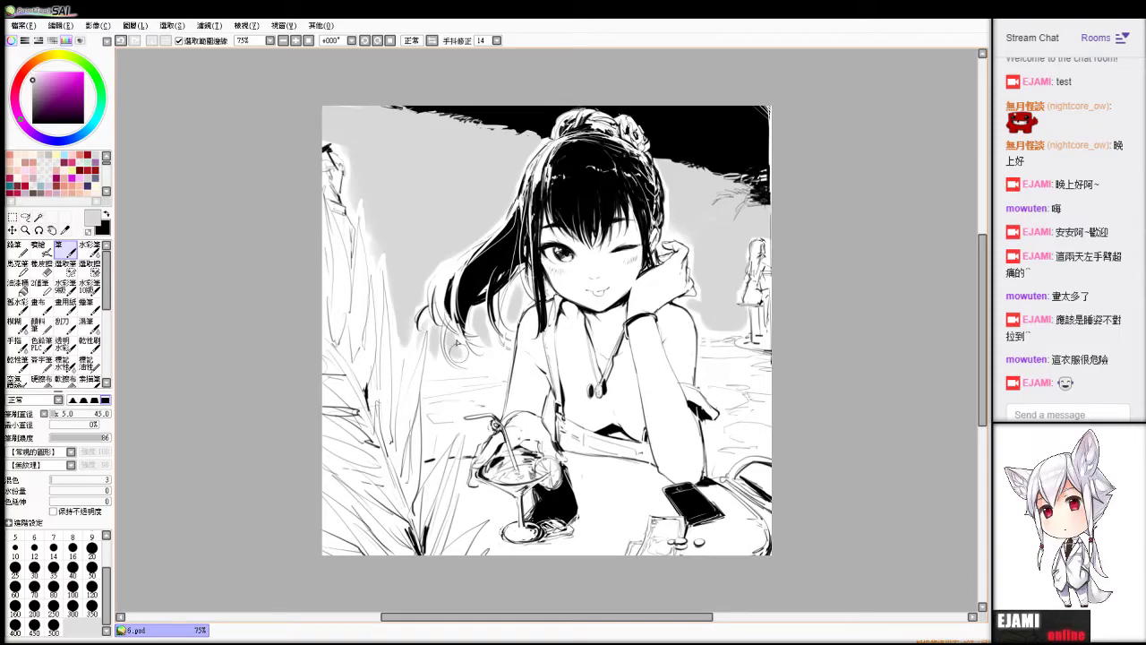
Define the sea horizon behind the hair and shoulder as a straight edge, using the eraser at size 73.
{"action": "key", "text": "e"}
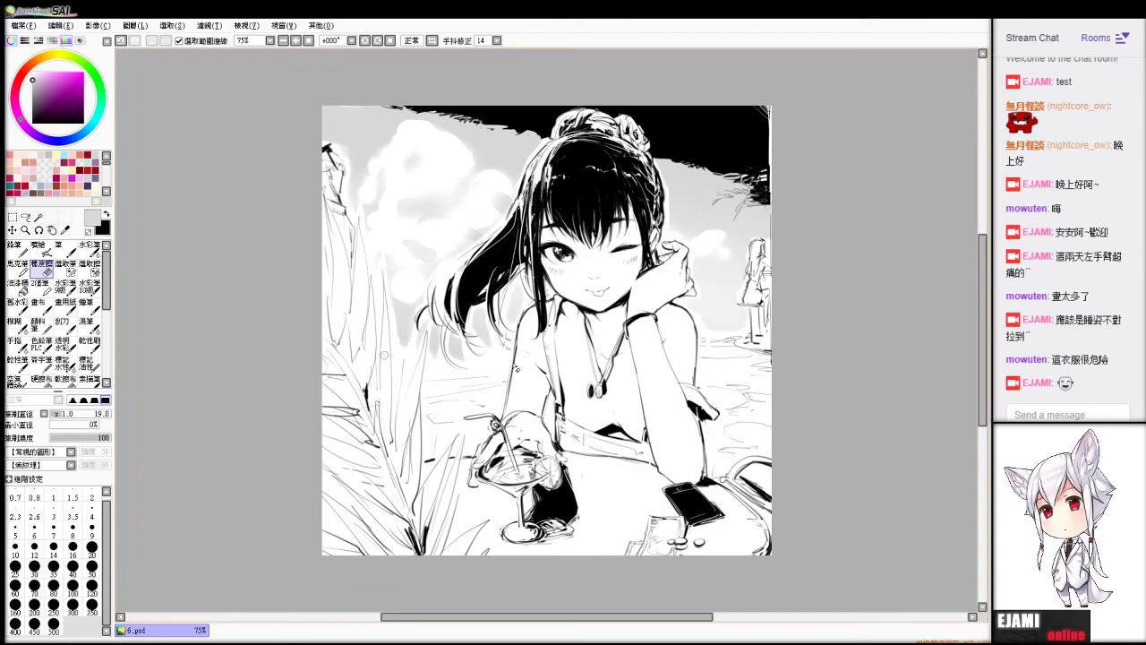
{"action": "left_click_drag", "start_coordinate": [706, 319], "coordinate": [730, 319]}
{"action": "left_click", "coordinate": [94, 414]}
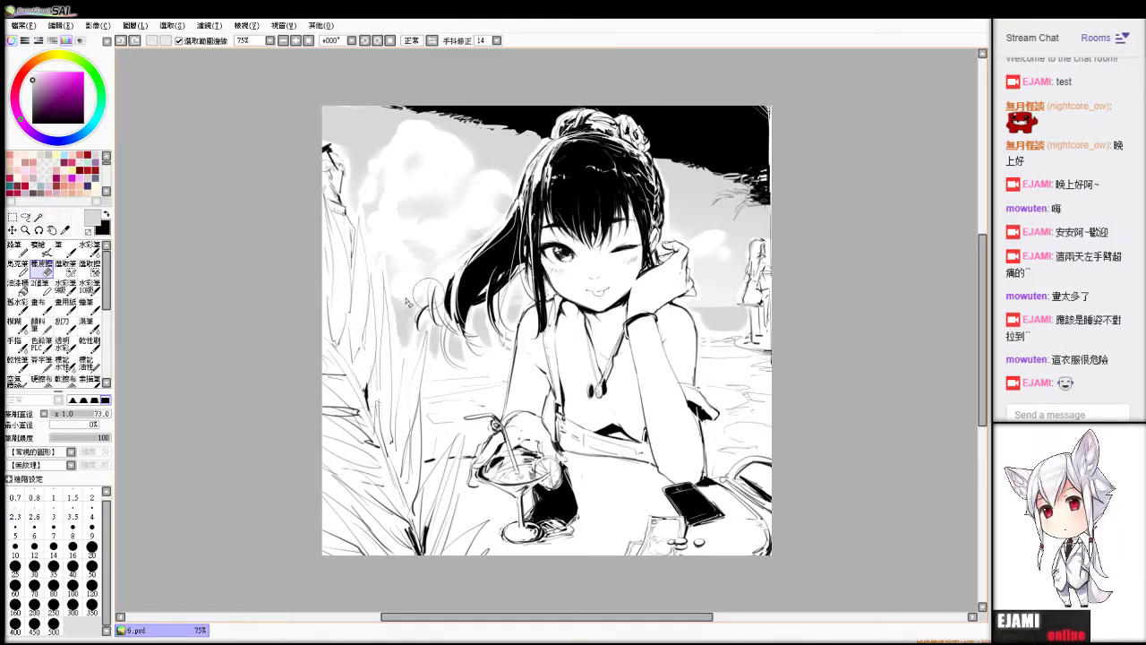
{"action": "mouse_move", "coordinate": [392, 297]}
{"action": "left_mouse_down"}
{"action": "mouse_move", "coordinate": [409, 299]}
{"action": "mouse_move", "coordinate": [396, 293]}
{"action": "left_mouse_up"}
{"action": "key", "text": "b"}
{"action": "key", "text": "ctrl+z"}
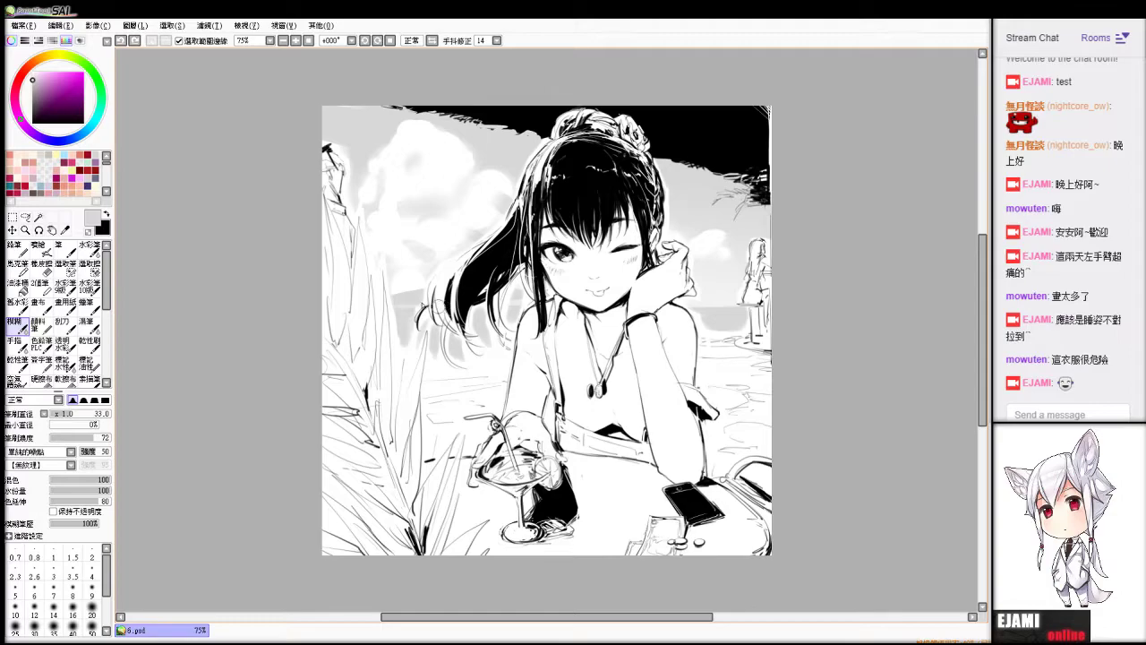
{"action": "key", "text": "e"}
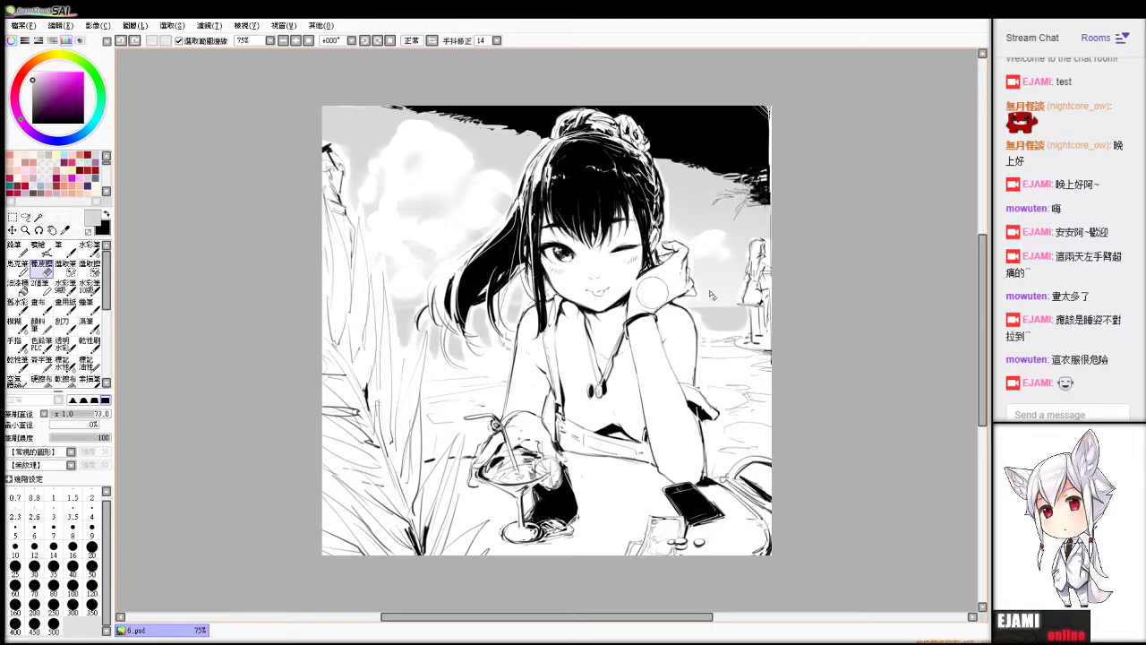
Paint a sampled light grey strip along the horizon behind the hair with the size 45 brush and select the blur tool.
{"action": "key", "text": "alt"}
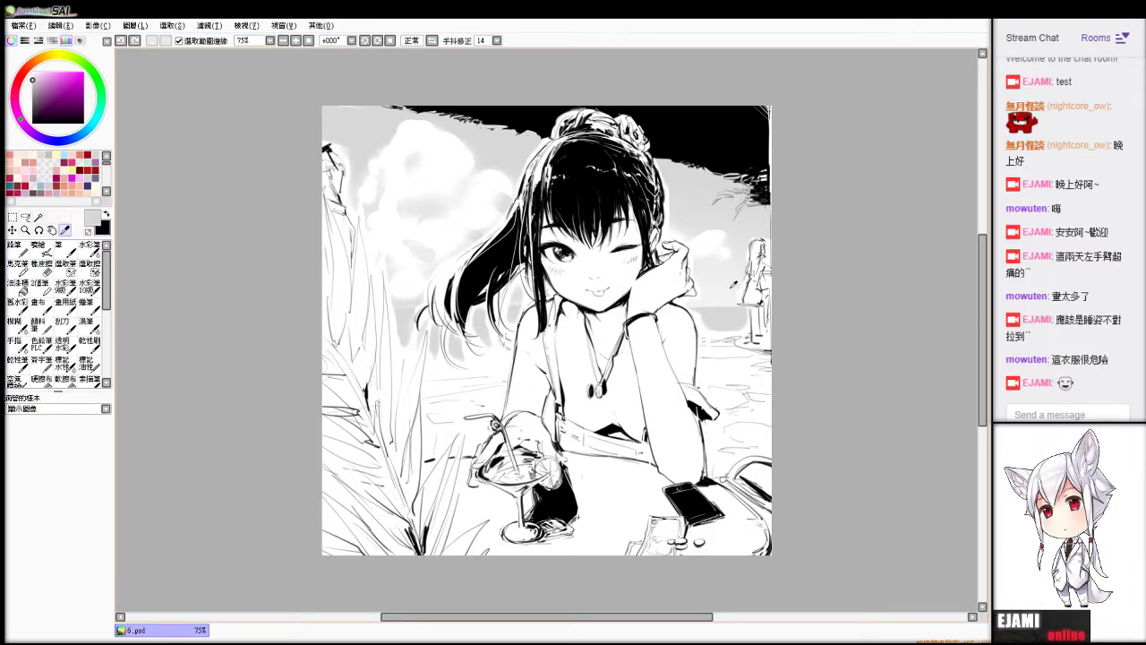
{"action": "key", "text": "b"}
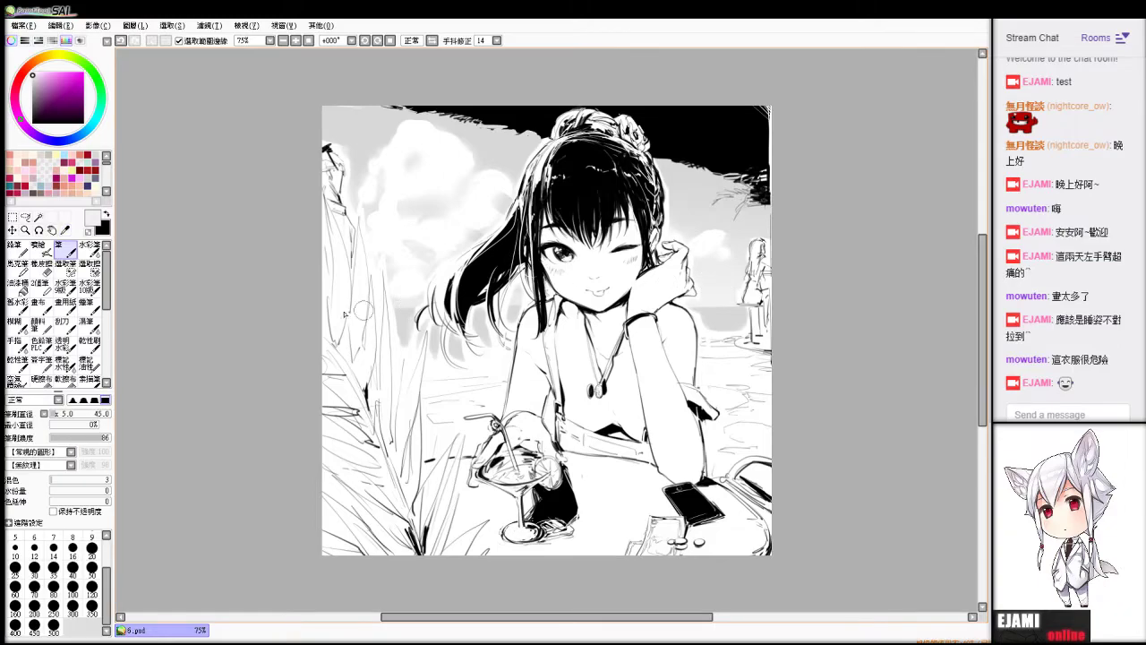
{"action": "left_click", "coordinate": [358, 306]}
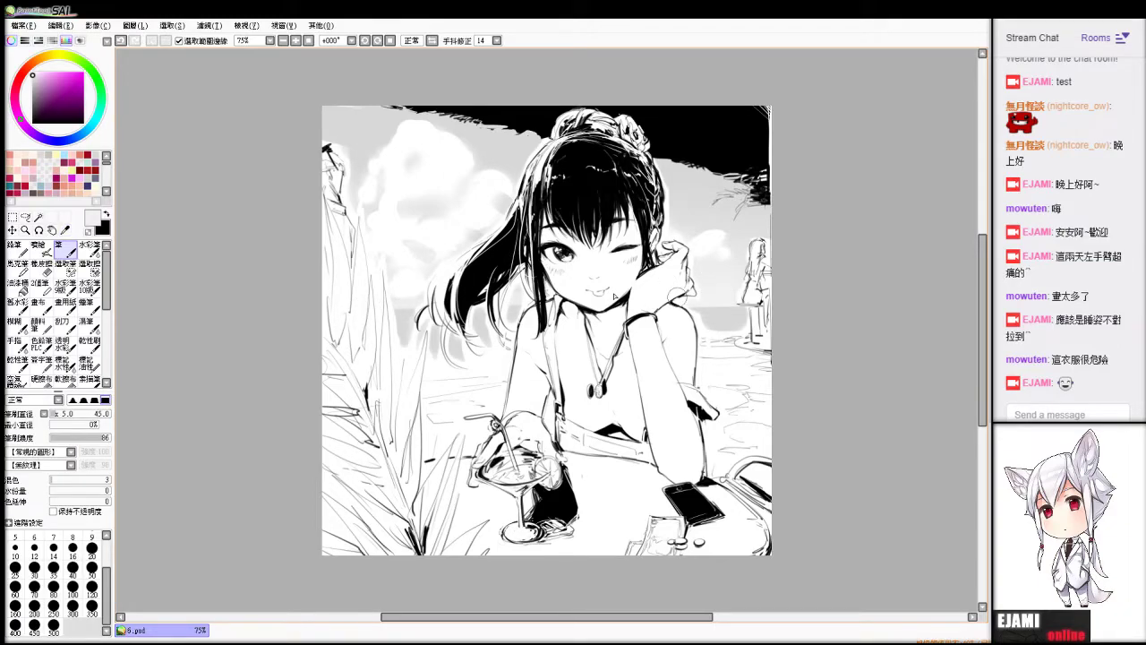
{"action": "left_click_drag", "start_coordinate": [357, 296], "coordinate": [539, 296]}
{"action": "key", "text": "alt"}
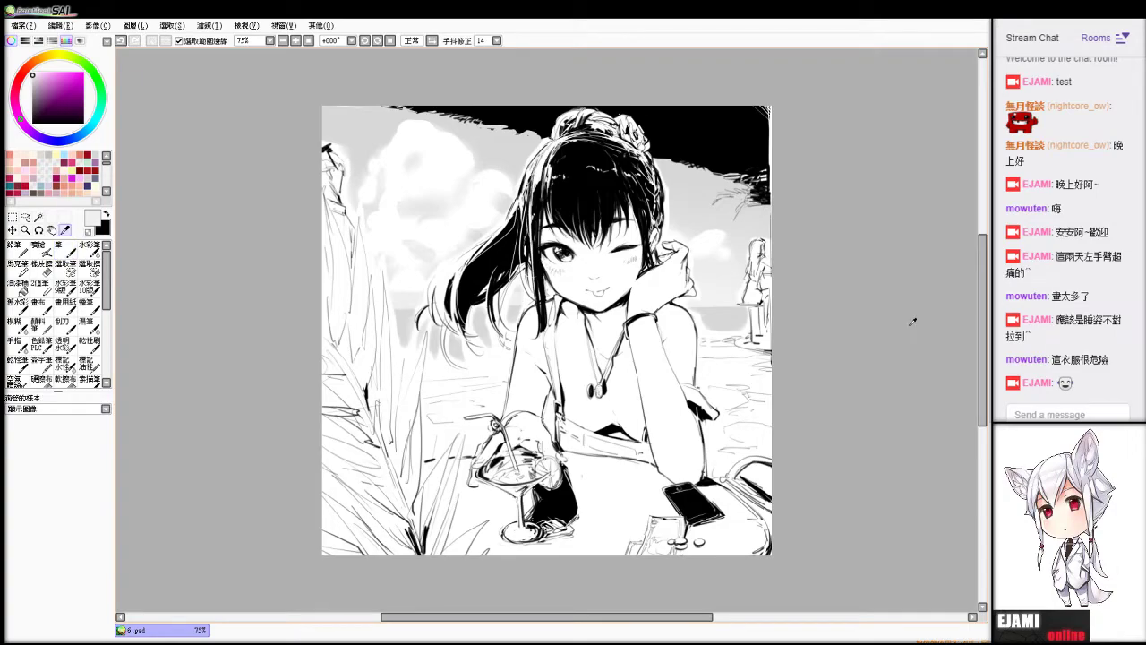
{"action": "key", "text": "ctrl+z"}
{"action": "key", "text": "ctrl+y"}
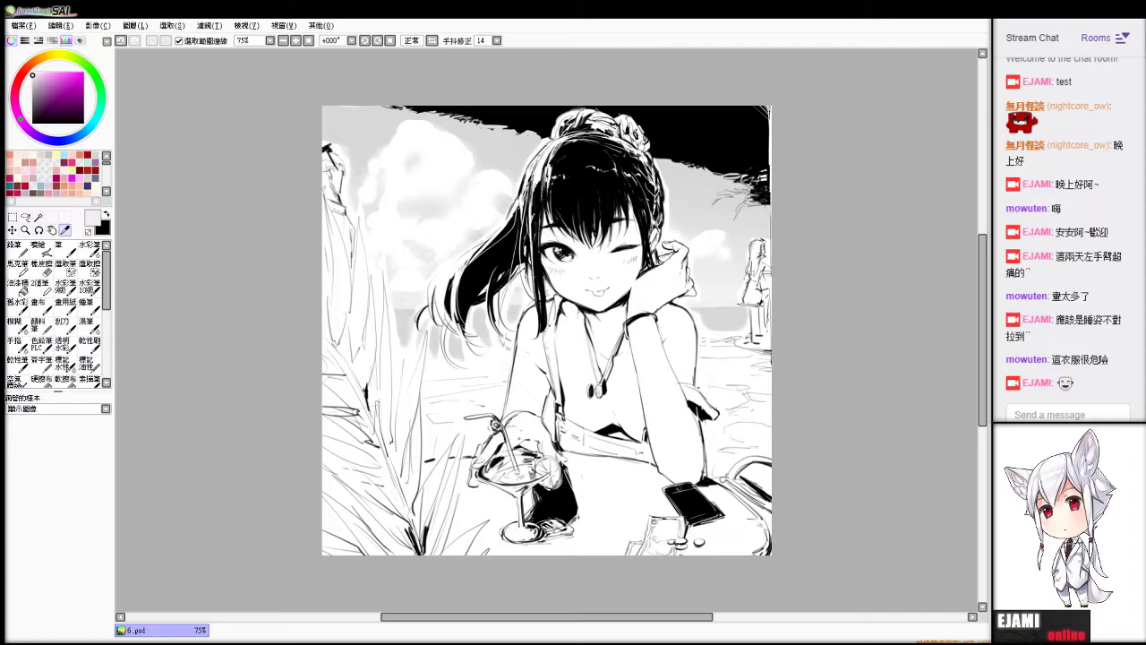
{"action": "left_click", "coordinate": [17, 327]}
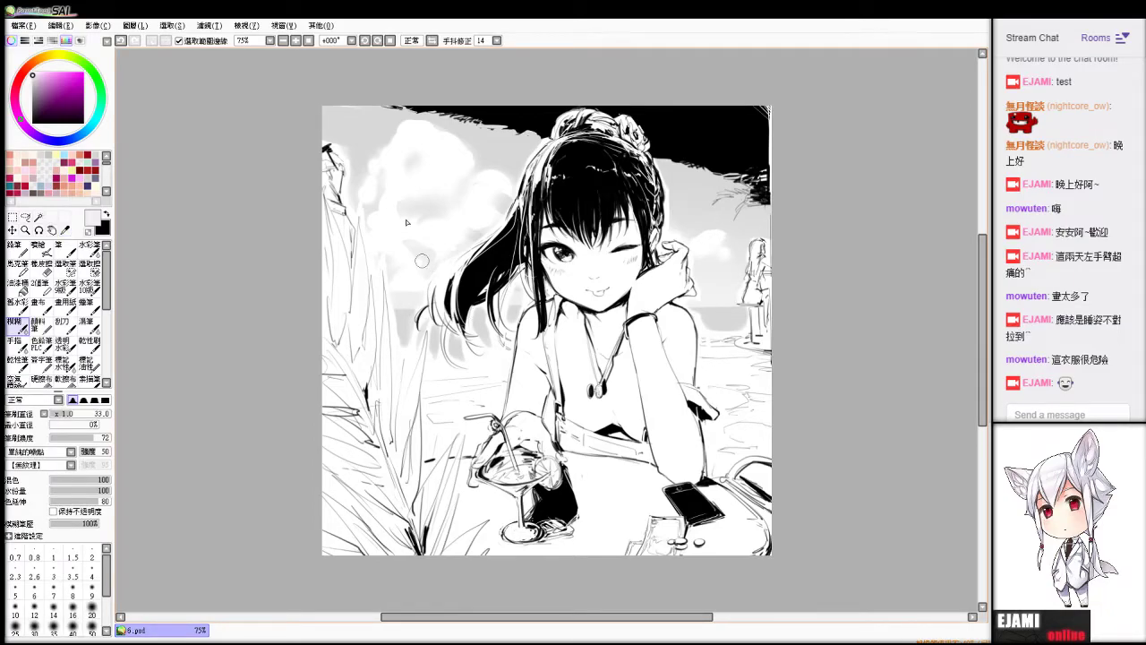
Retouch the lower cloud shading beside the flowing hair with sampled light greys and white at brush size 45.
{"action": "key", "text": "alt"}
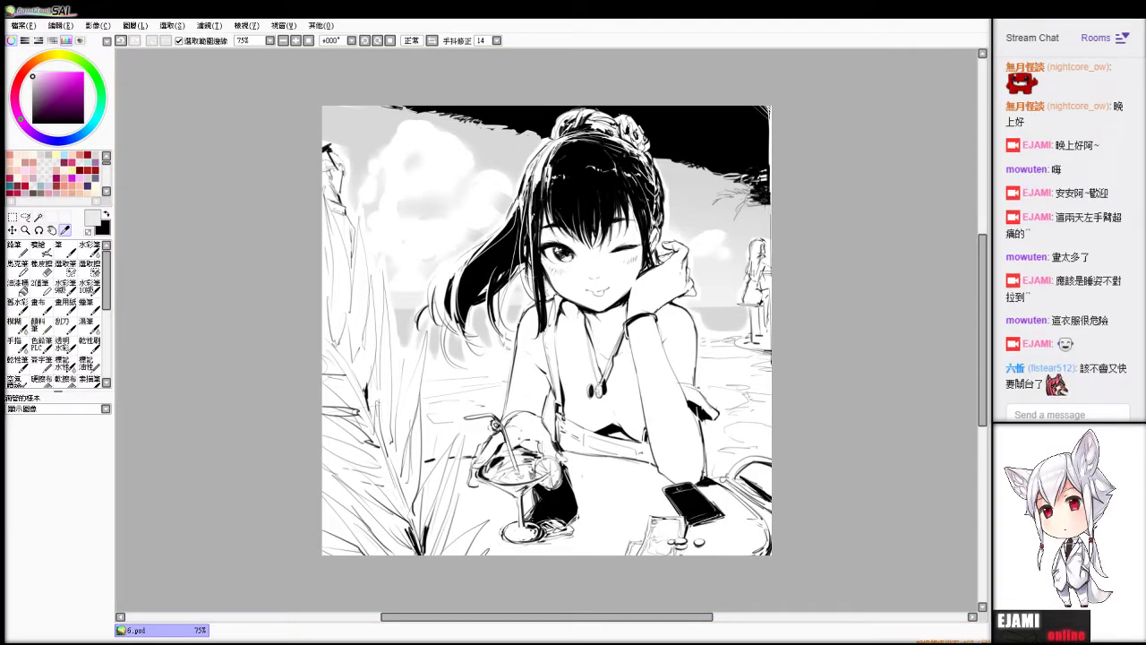
{"action": "key", "text": "v"}
{"action": "key", "text": "alt"}
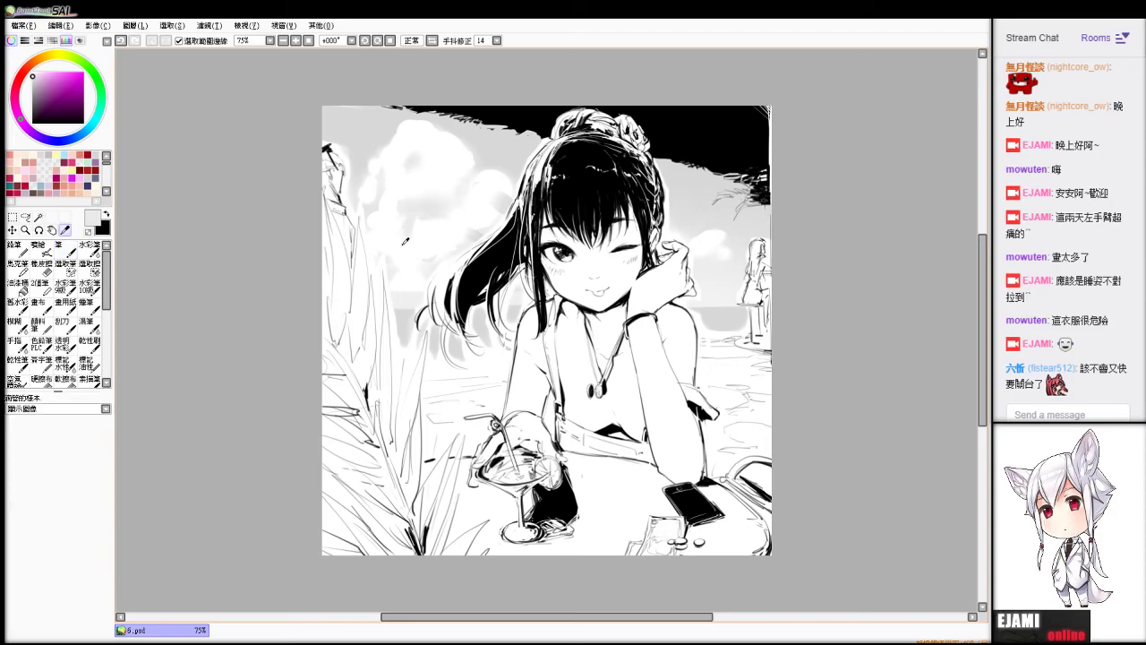
{"action": "key", "text": "ctrl+z"}
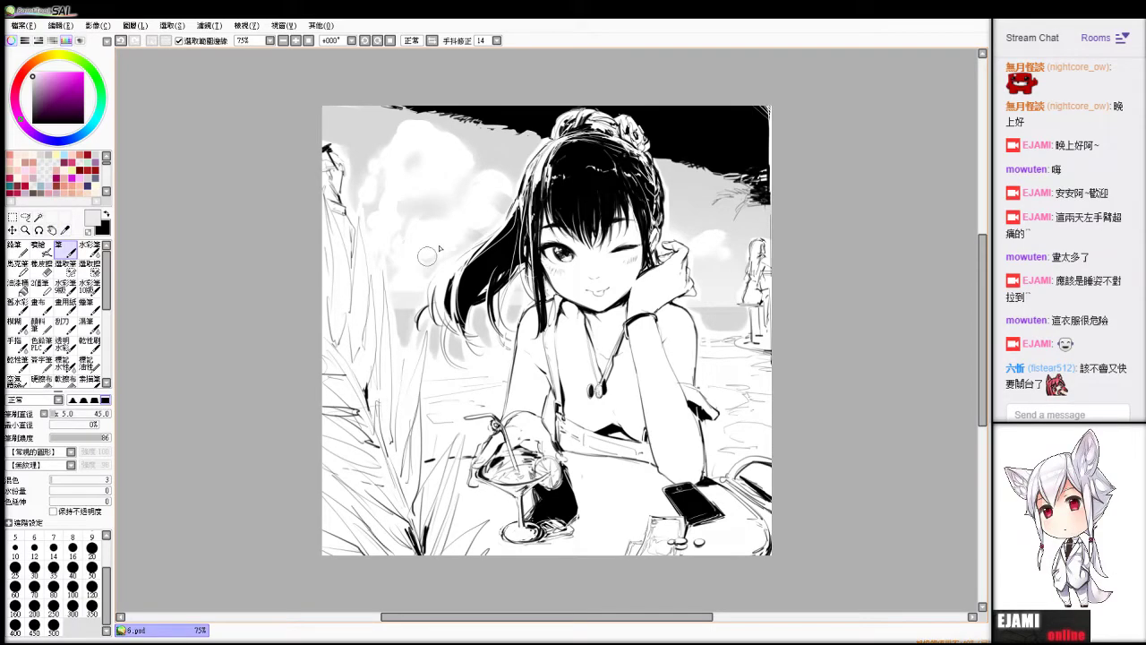
{"action": "left_click", "coordinate": [467, 233], "text": "alt"}
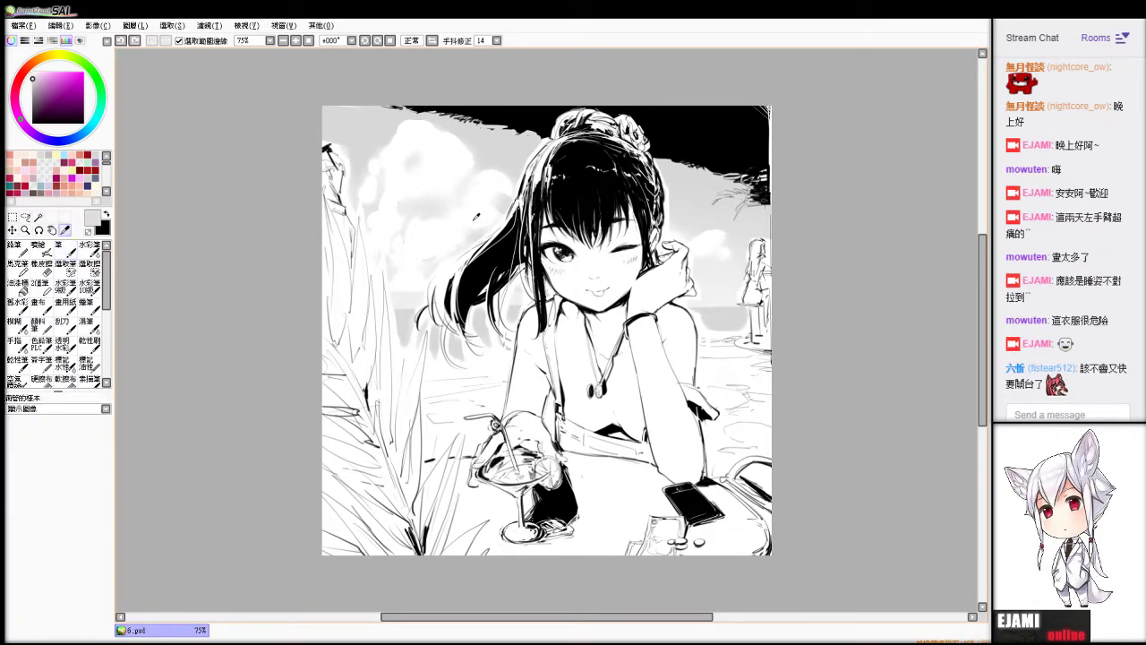
{"action": "key", "text": "alt+Tab"}
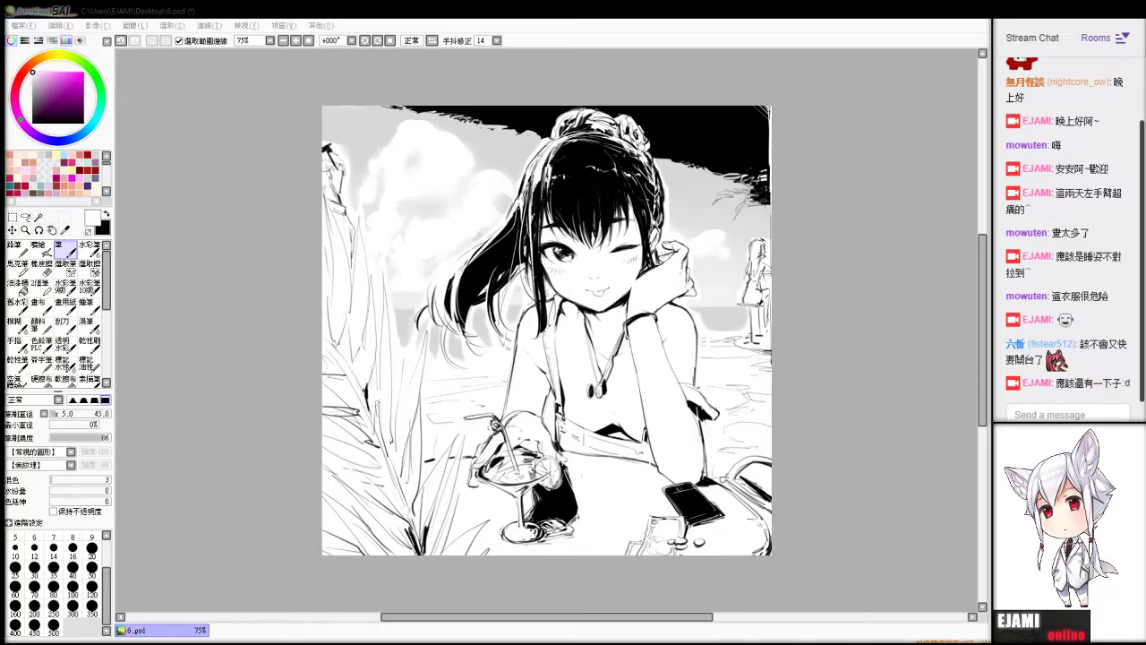
{"action": "left_click", "coordinate": [447, 408]}
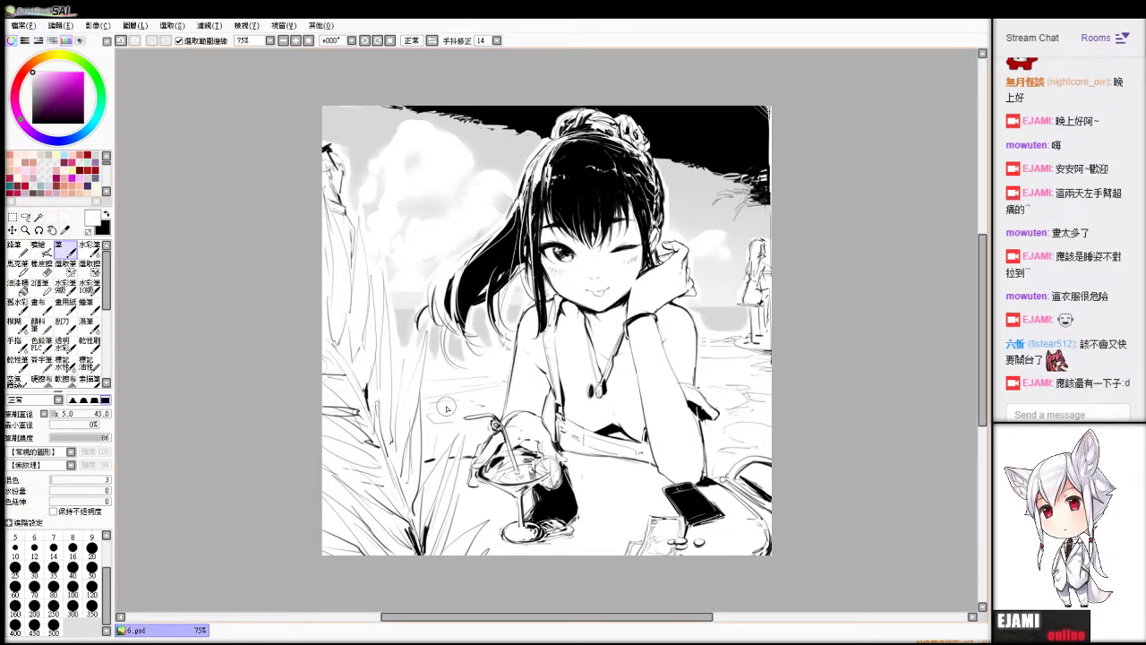
{"action": "key", "text": "ctrl+z"}
Add a small white cloud in the sky's upper-left corner and reshape the large cloud's edge with sampled grey, brush size 45 and blur size 33.
{"action": "left_click_drag", "start_coordinate": [367, 119], "coordinate": [364, 134]}
{"action": "left_click", "coordinate": [469, 137], "text": "alt"}
{"action": "mouse_move", "coordinate": [465, 134]}
{"action": "left_mouse_down"}
{"action": "mouse_move", "coordinate": [474, 162]}
{"action": "mouse_move", "coordinate": [462, 147]}
{"action": "mouse_move", "coordinate": [441, 155]}
{"action": "left_mouse_up"}
{"action": "key", "text": "b"}
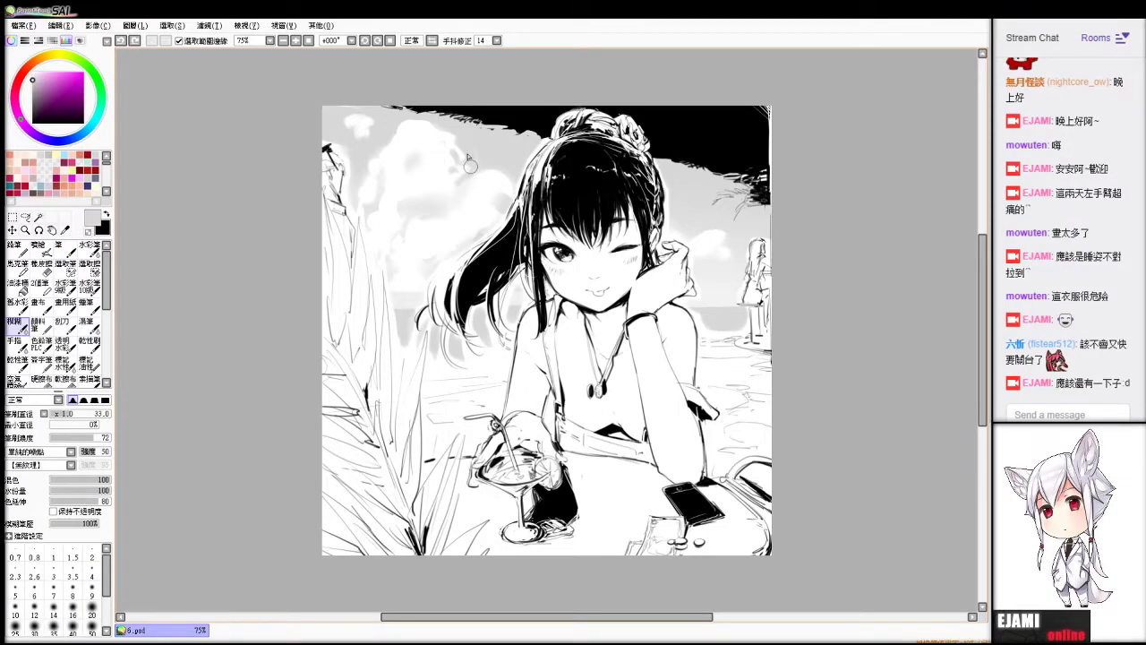
{"action": "key", "text": "n"}
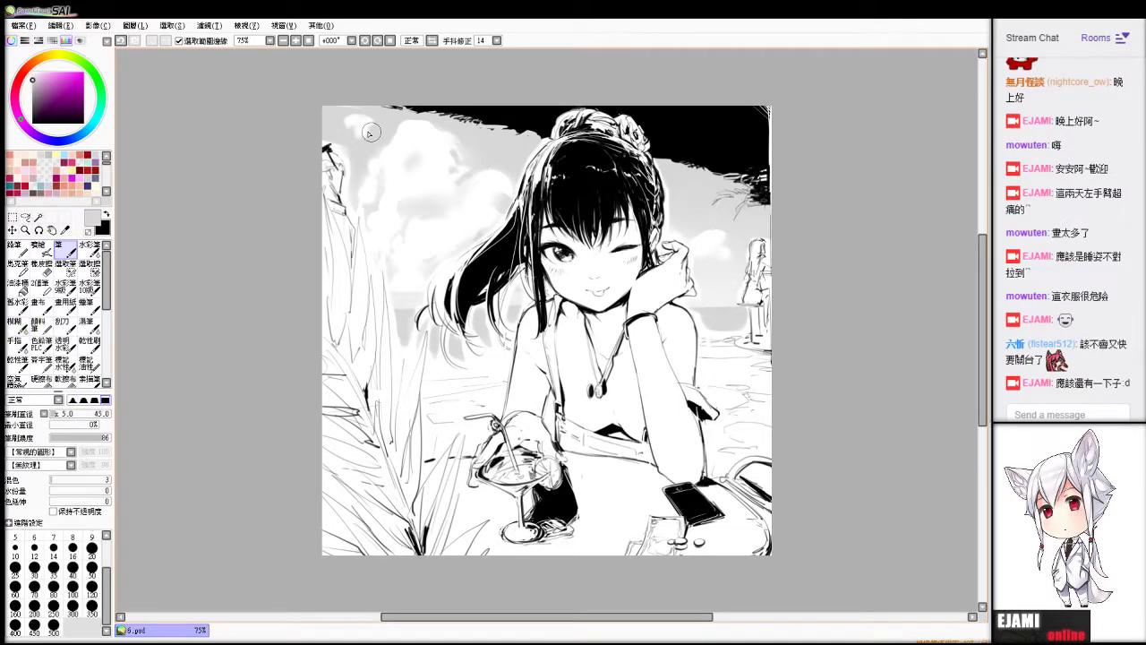
{"action": "key", "text": "e"}
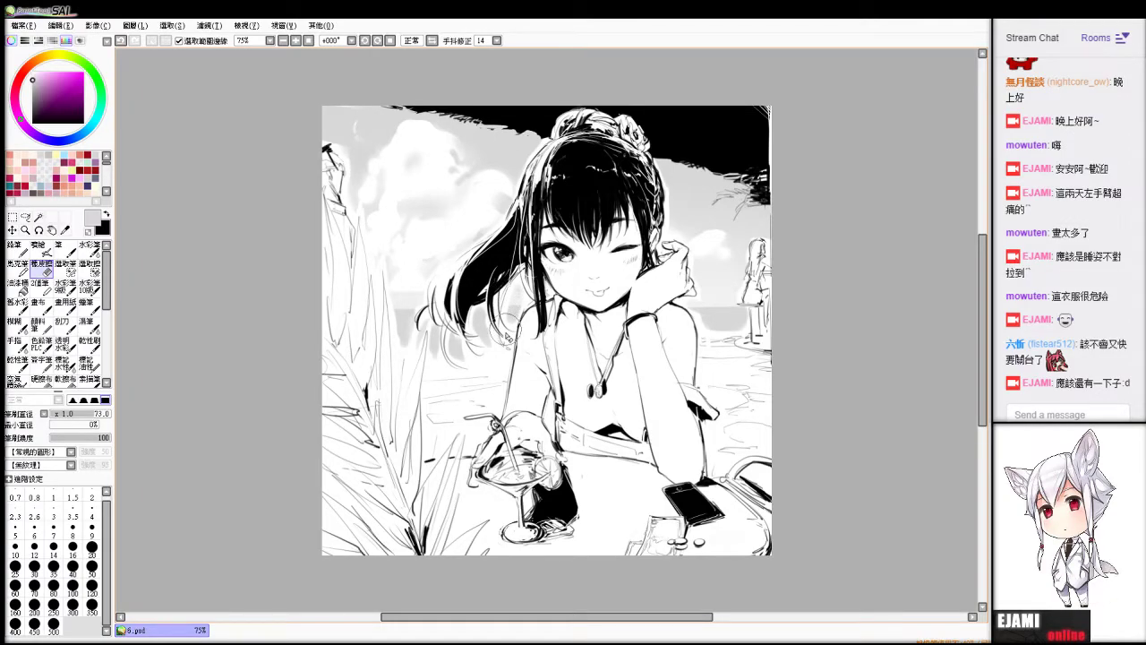
{"action": "key", "text": "n"}
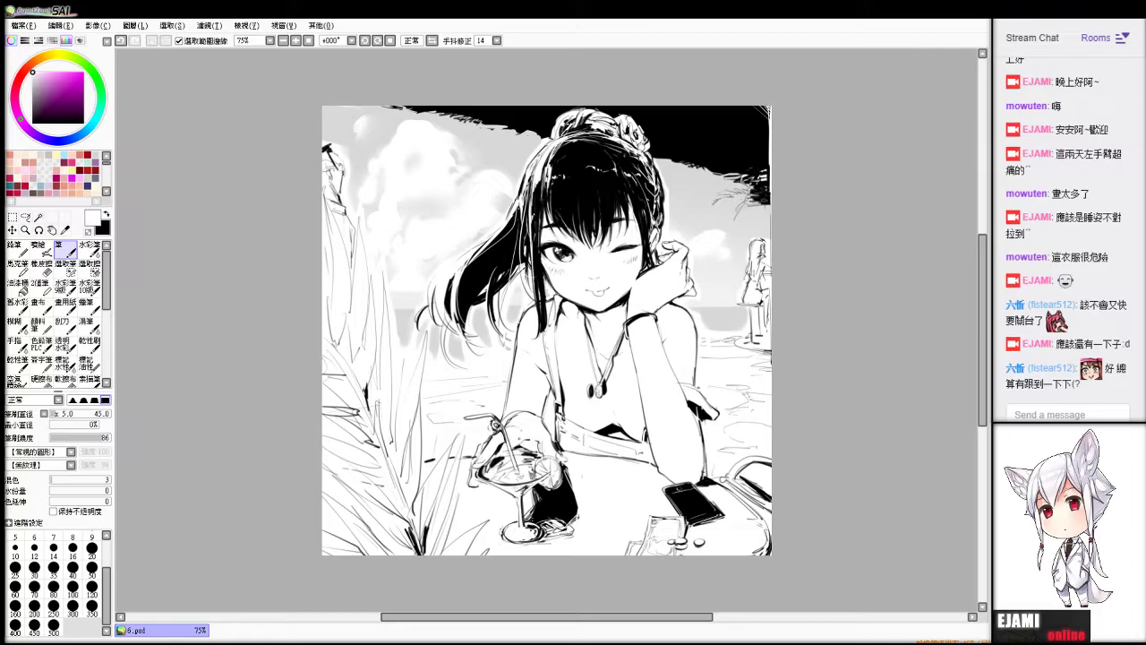
Compare the sky with and without the recent cloud painting by stepping back and forth through the edits, keeping the painted version.
{"action": "key", "text": "ctrl+z"}
{"action": "key", "text": "ctrl+z"}
{"action": "key", "text": "ctrl+z"}
{"action": "key", "text": "ctrl+z"}
{"action": "key", "text": "ctrl+z"}
{"action": "key", "text": "ctrl+z"}
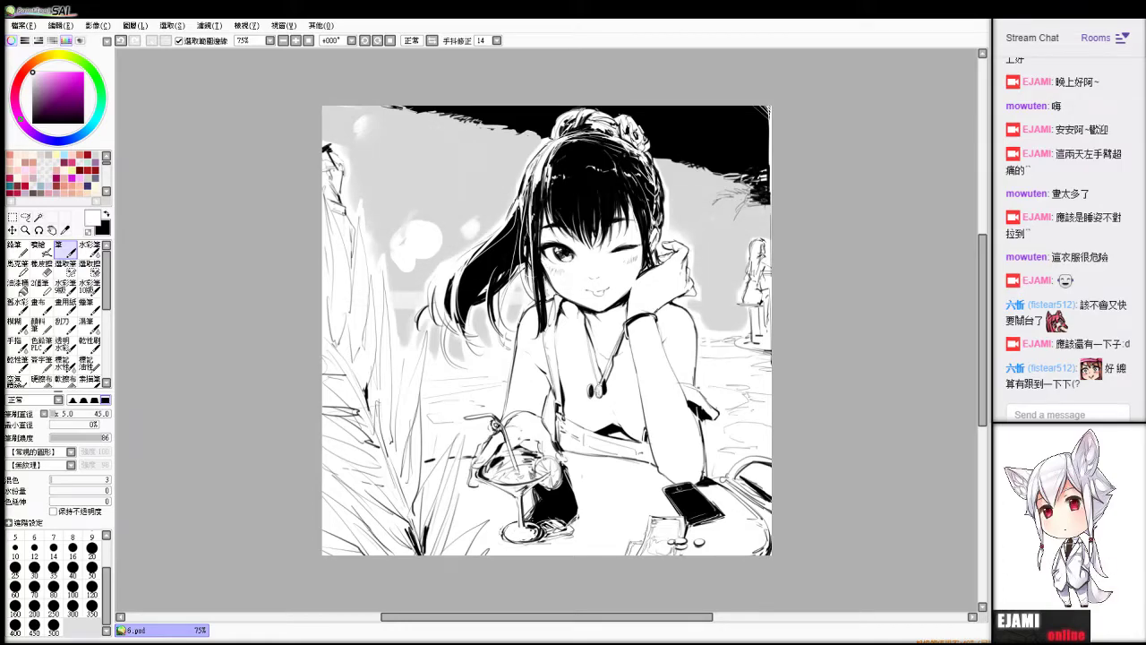
{"action": "key", "text": "ctrl+y"}
{"action": "key", "text": "ctrl+y"}
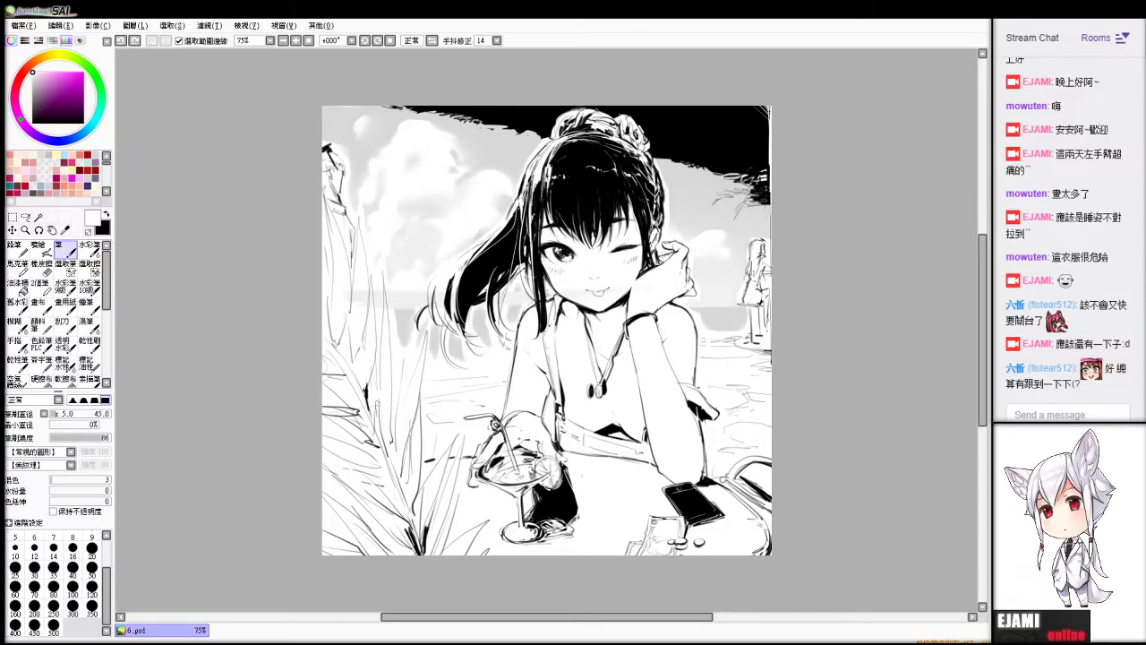
{"action": "key", "text": "ctrl+z"}
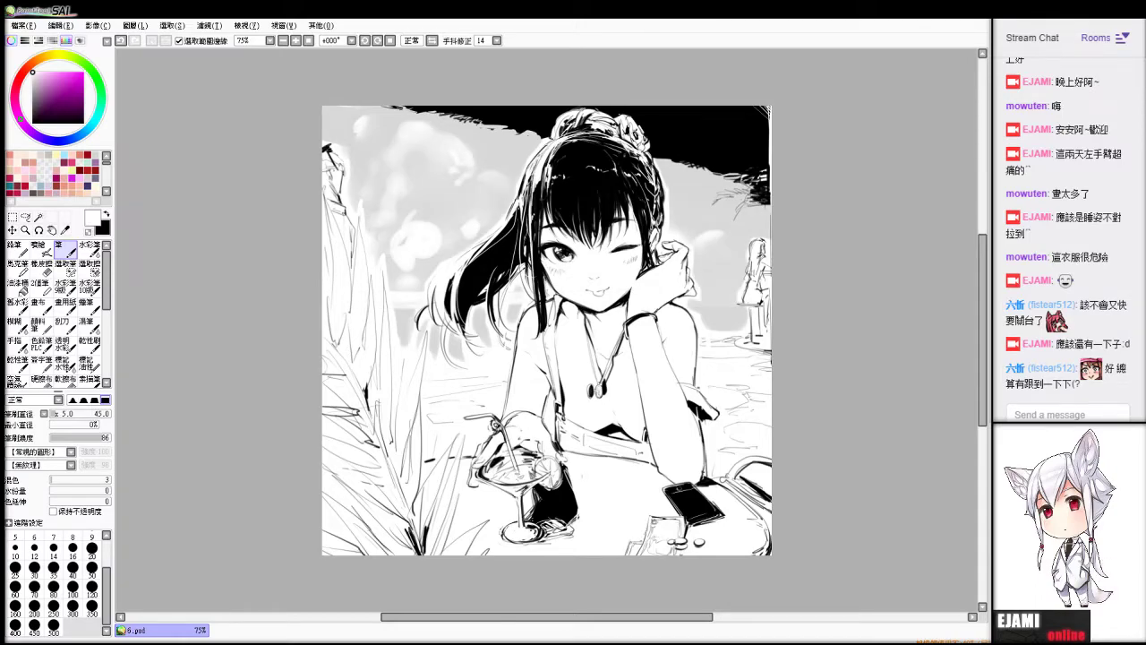
{"action": "key", "text": "ctrl+y"}
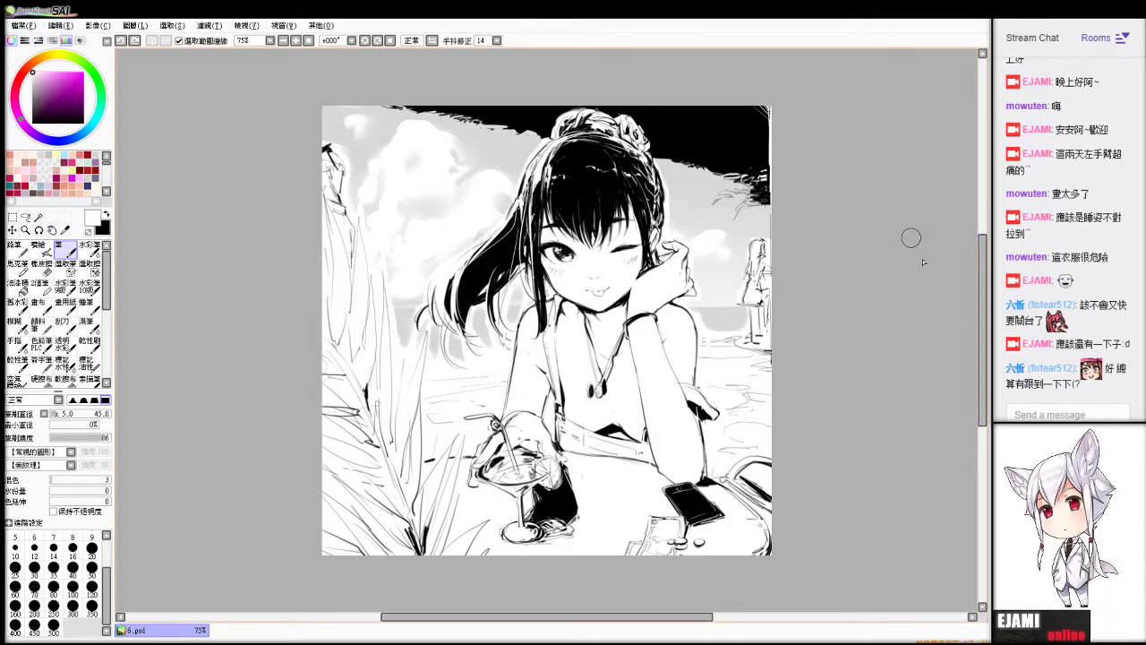
{"action": "key", "text": "ctrl+z"}
{"action": "key", "text": "ctrl+y"}
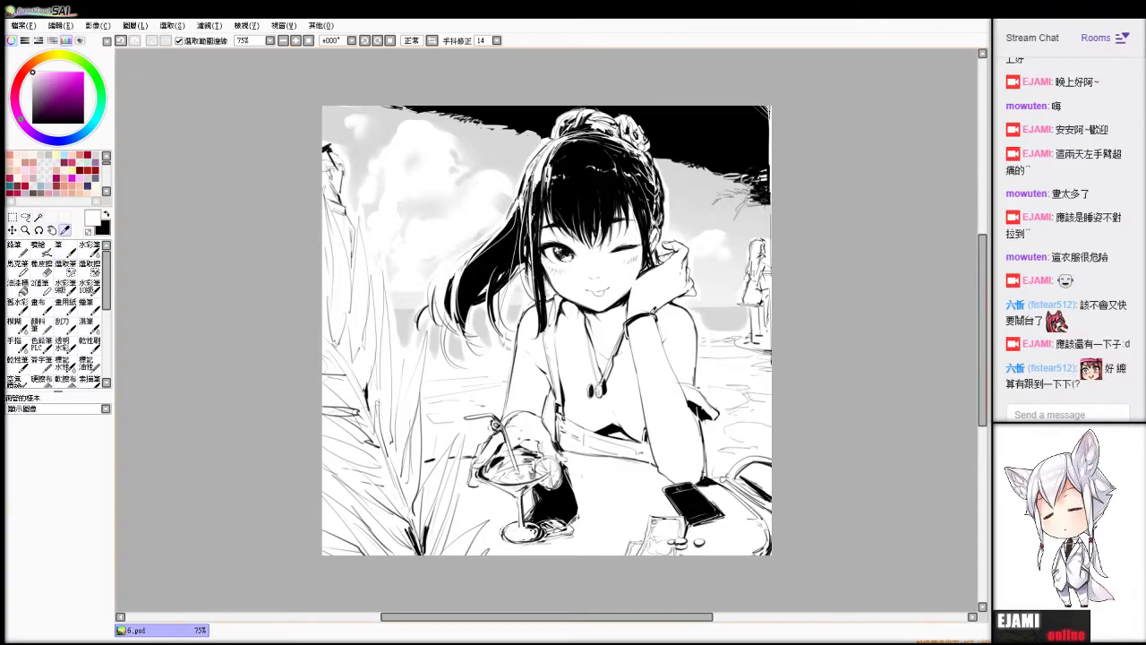
Try shading the palm leaves at the illustration's left edge with sampled light grey at brush size 45.
{"action": "left_click", "coordinate": [704, 189], "text": "alt"}
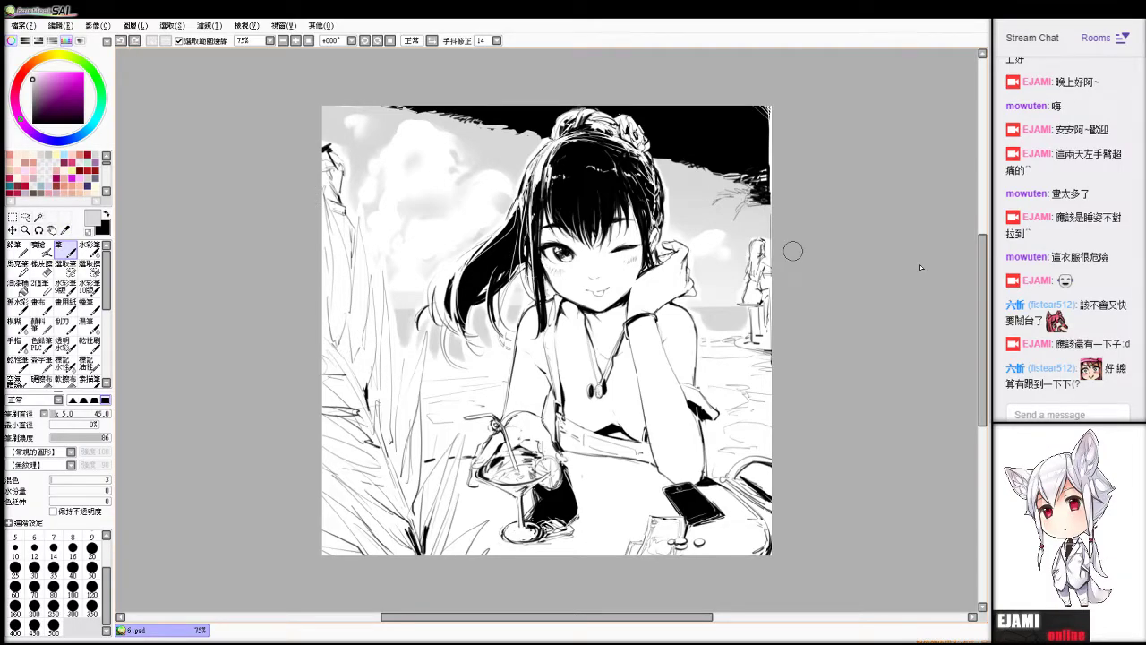
{"action": "left_click_drag", "start_coordinate": [339, 197], "coordinate": [342, 345]}
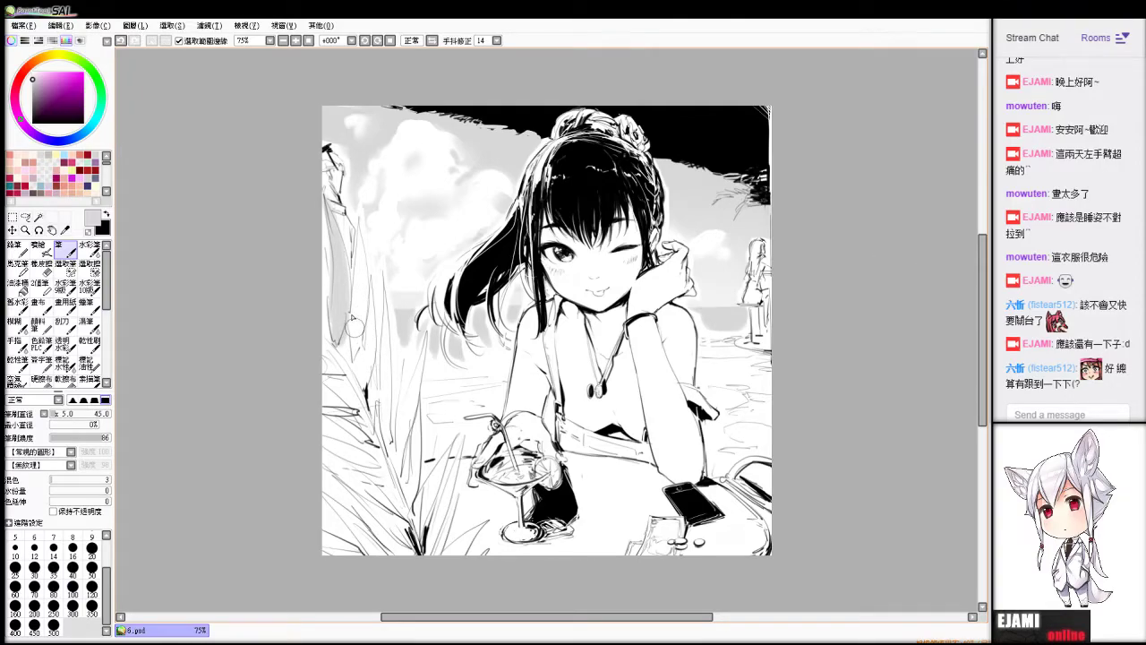
{"action": "key", "text": "ctrl+z"}
{"action": "key", "text": "b"}
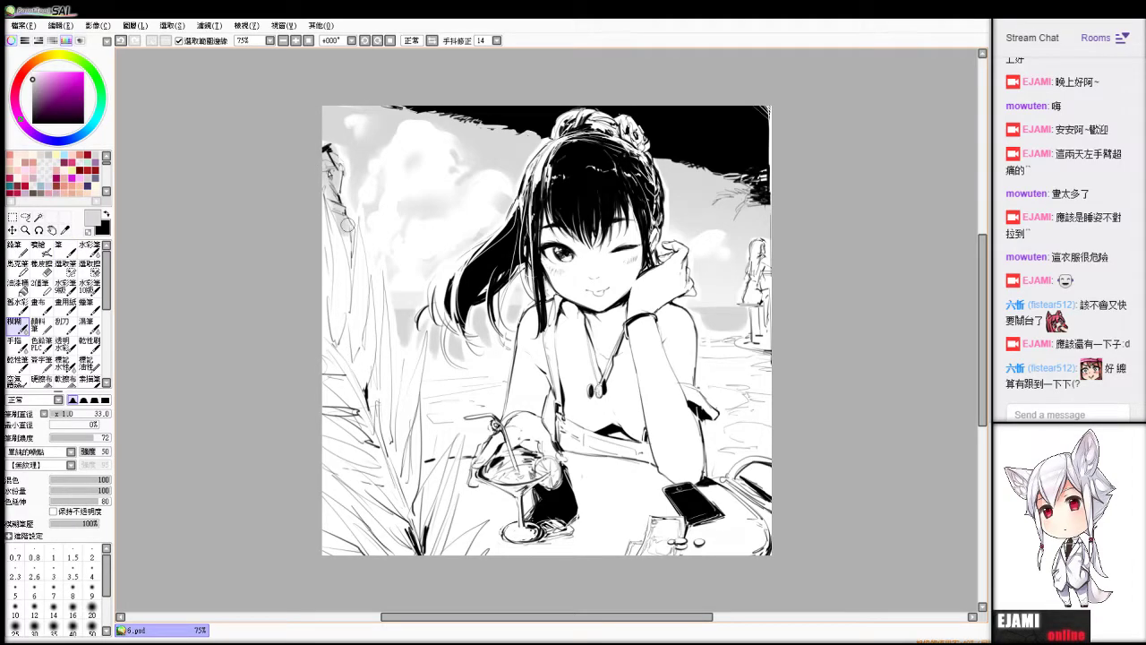
Extend the light grey sea tone beneath the flowing hair with the size 45 brush, testing the eraser at size 73.
{"action": "key", "text": "n"}
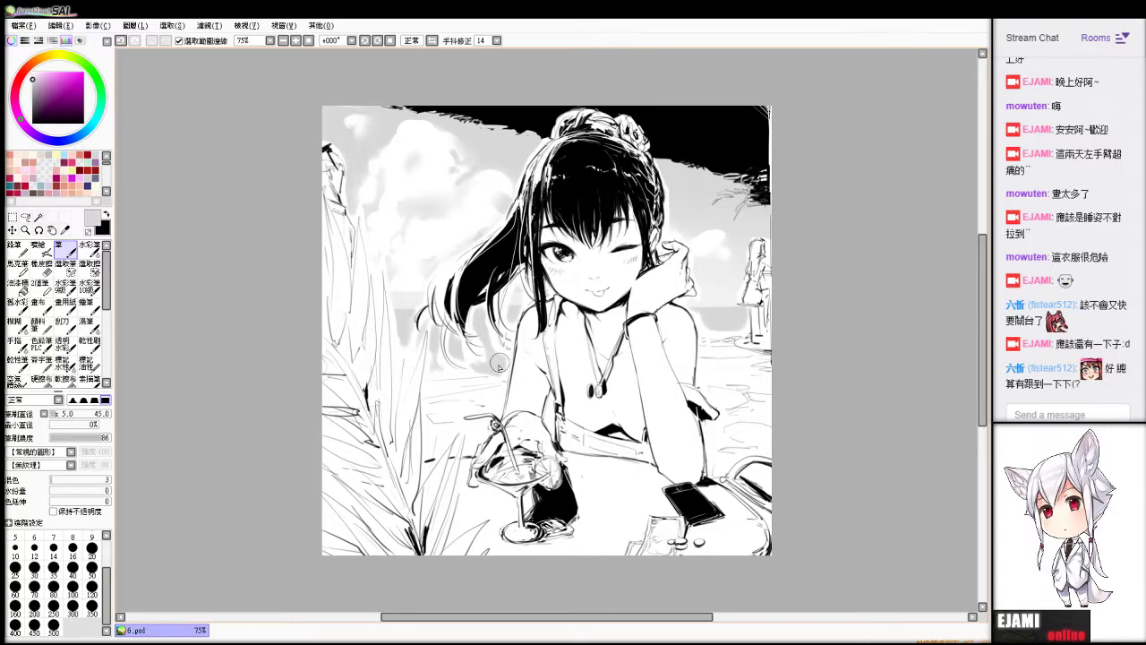
{"action": "key", "text": "e"}
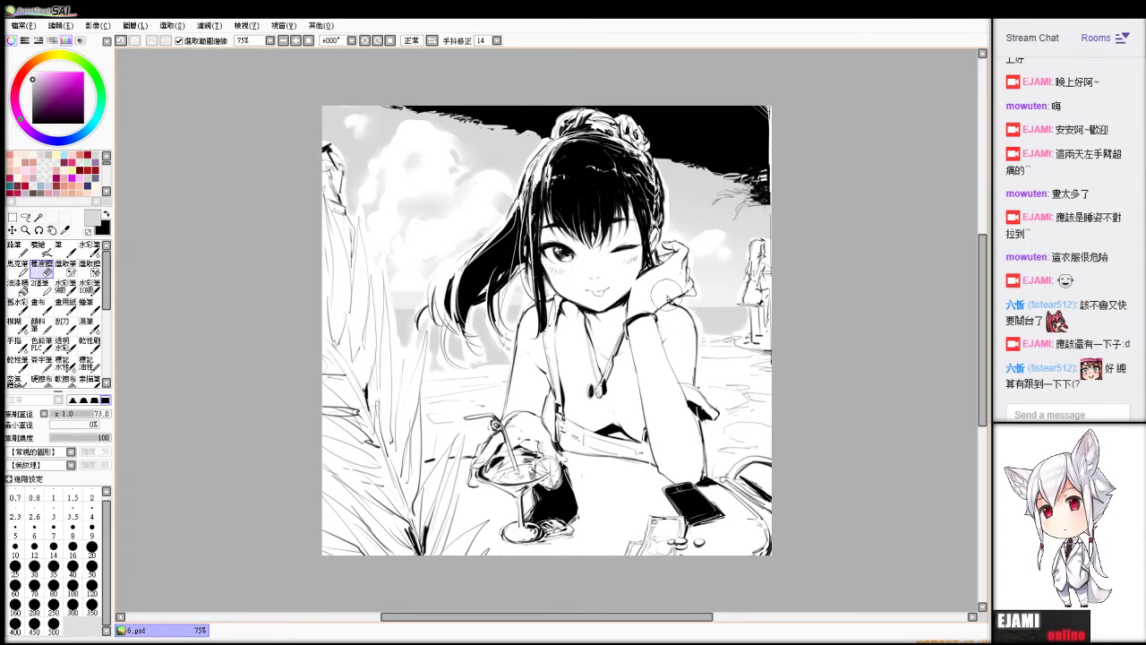
{"action": "key", "text": "ctrl+z"}
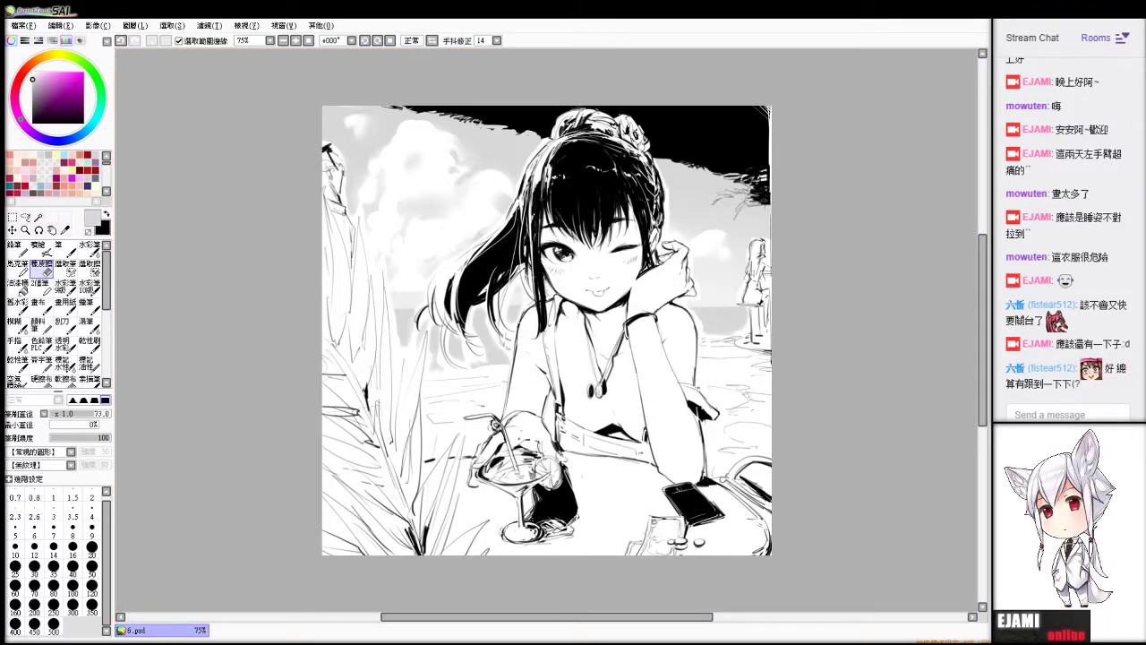
Paint a small white cloud beside the hair bun below the black canopy at brush size 45, softening it with blur size 33.
{"action": "key", "text": "n"}
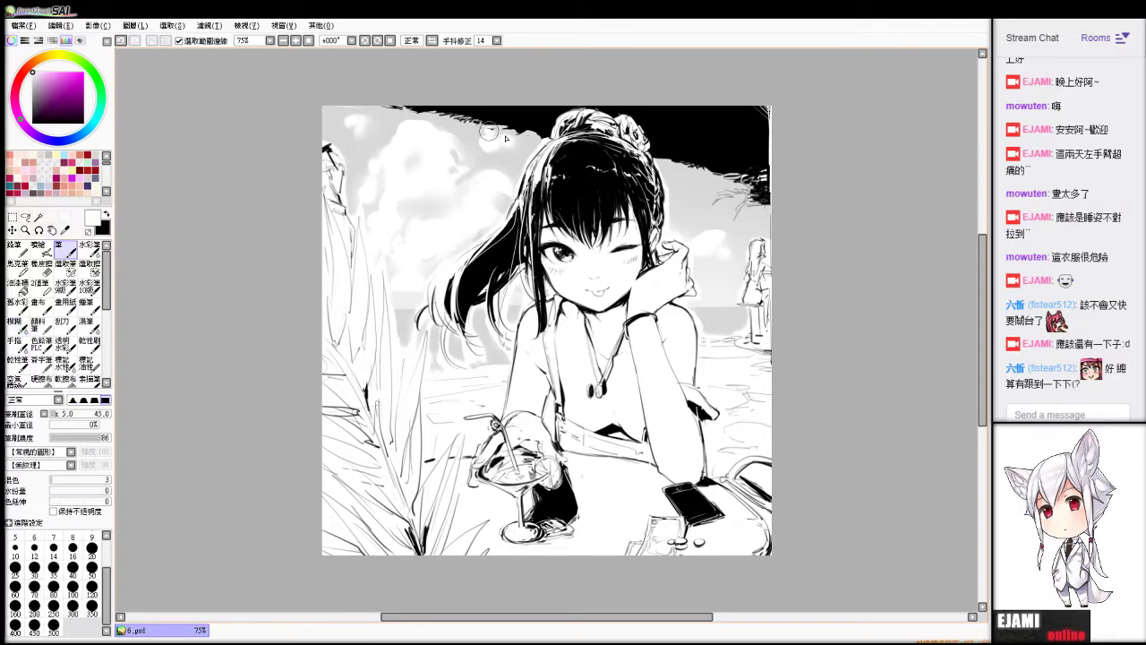
{"action": "key", "text": "b"}
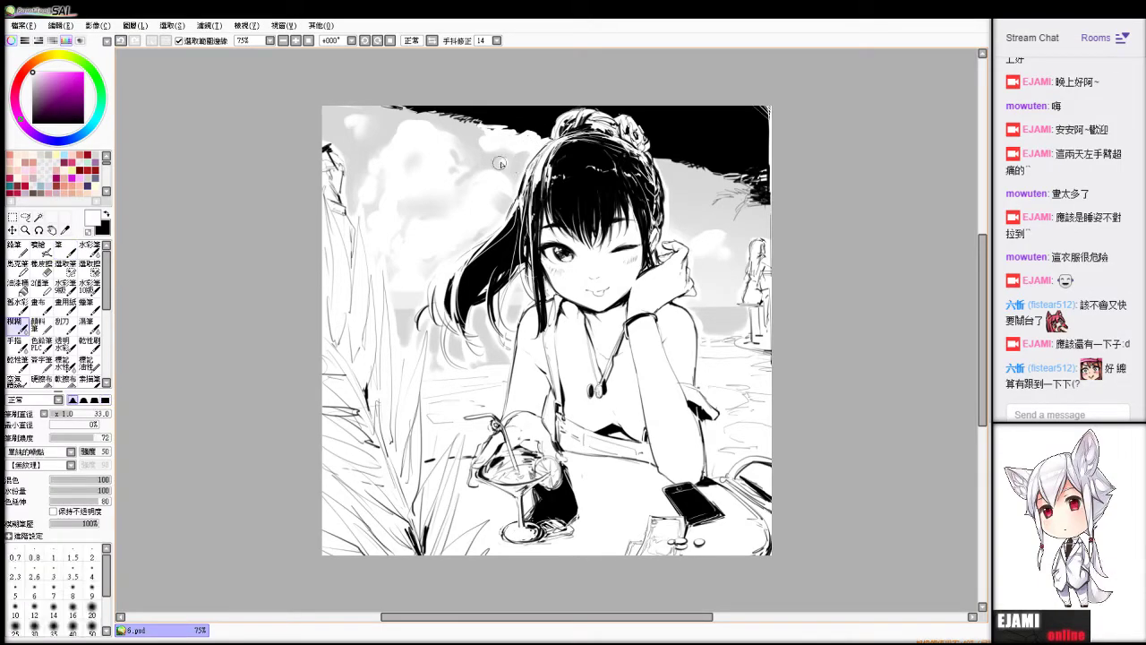
{"action": "key", "text": "n"}
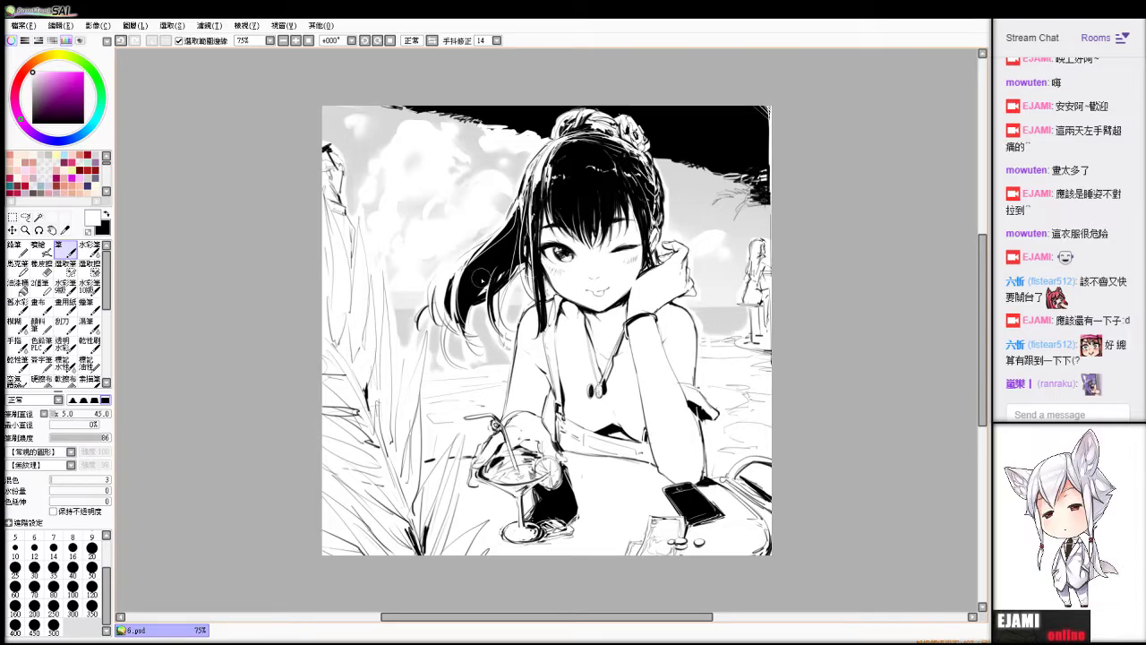
{"action": "key", "text": "alt+Tab"}
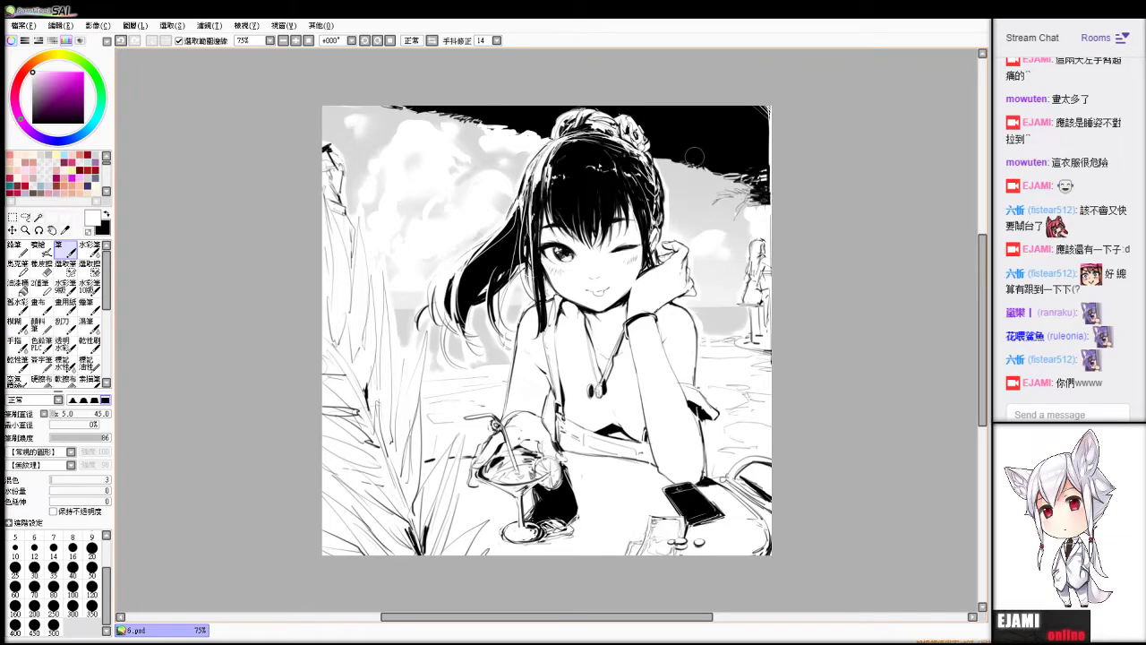
Lighten the large cloud's inner shading with near-white airbrushing, raising the airbrush size from 72 to 300.
{"action": "key", "text": "b"}
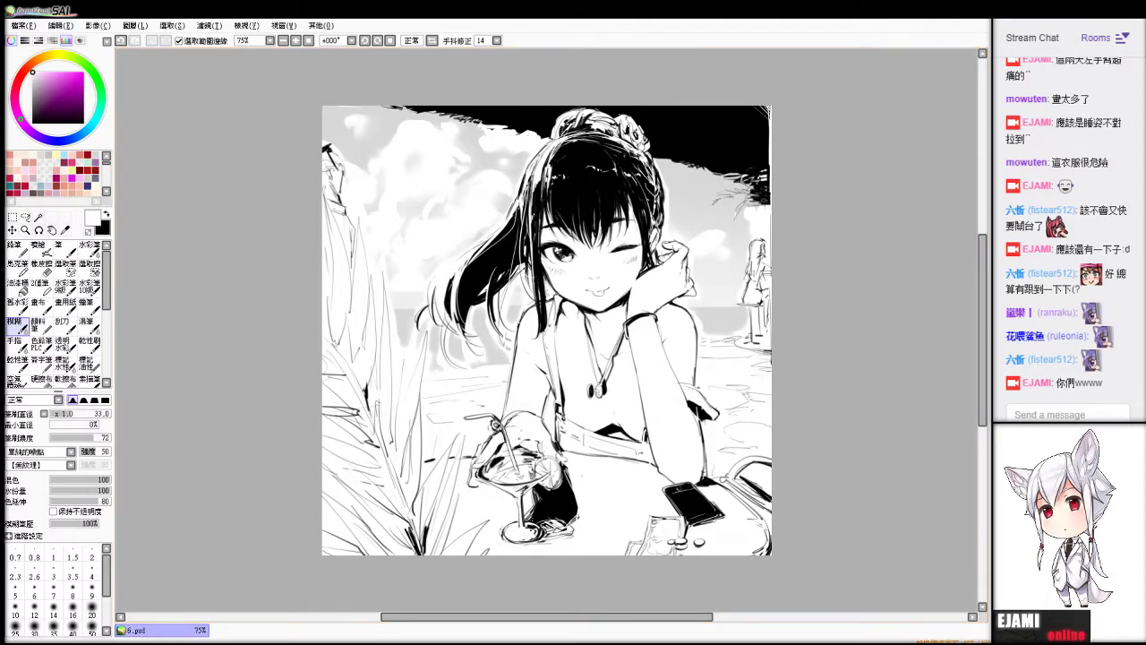
{"action": "left_click", "coordinate": [44, 250]}
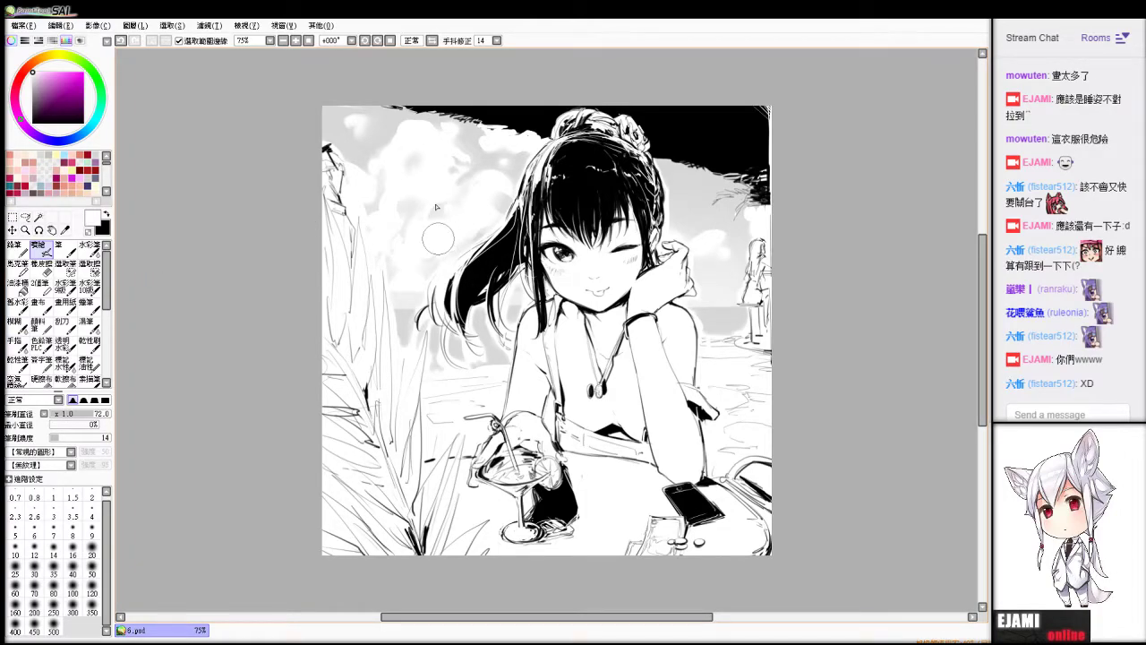
{"action": "key", "text": "b"}
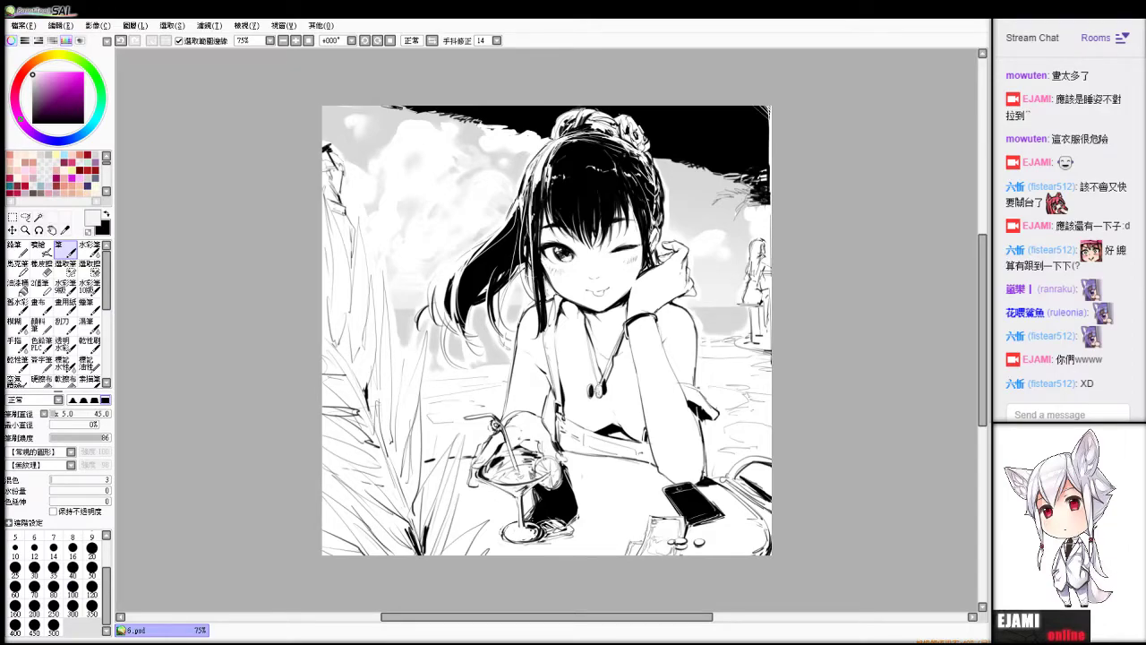
{"action": "left_click", "coordinate": [42, 251]}
{"action": "left_click_drag", "start_coordinate": [376, 156], "coordinate": [428, 129]}
{"action": "key", "text": "ctrl+z"}
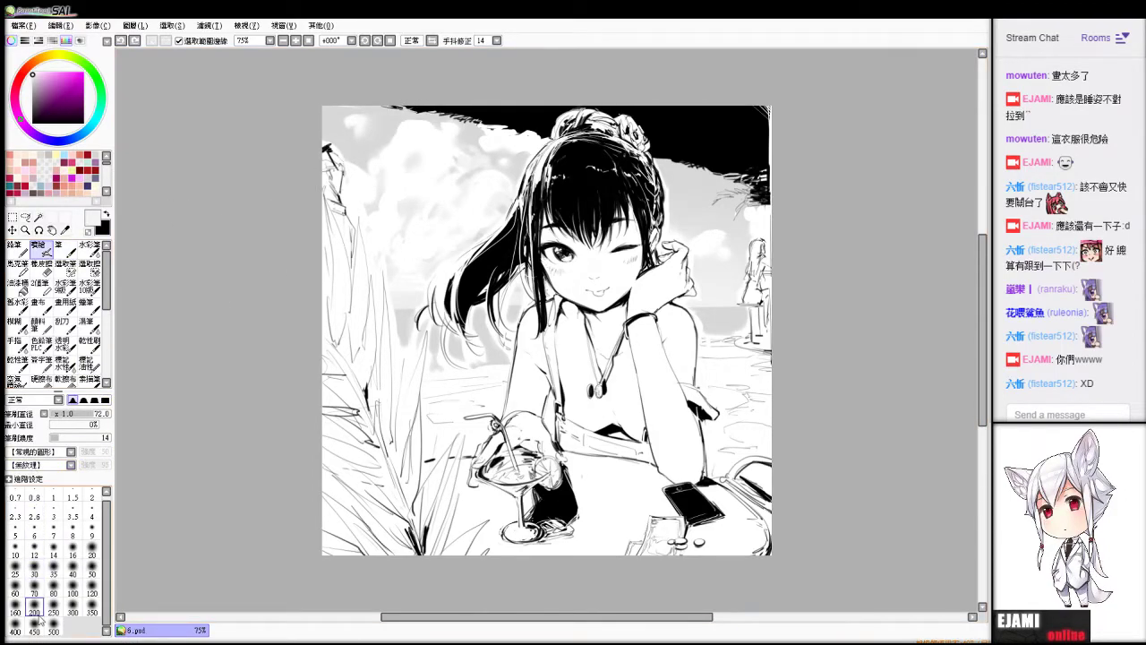
{"action": "left_click", "coordinate": [91, 612]}
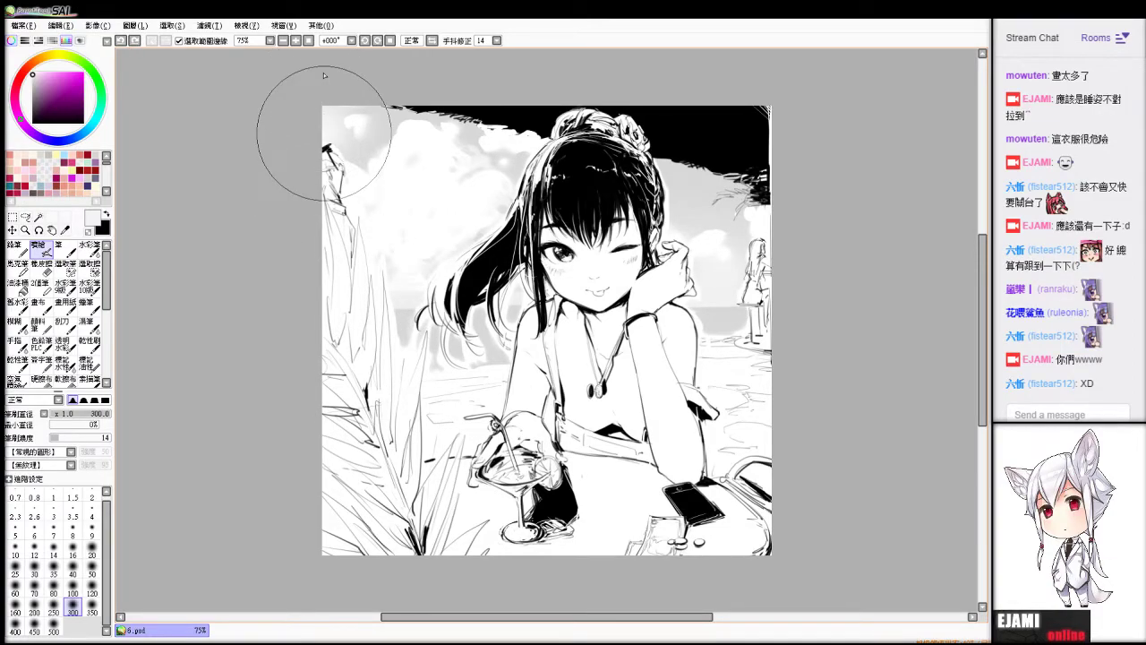
Refine the sky around the large cloud's edge with sampled light grey at brush size 45 and blur size 33.
{"action": "key", "text": "n"}
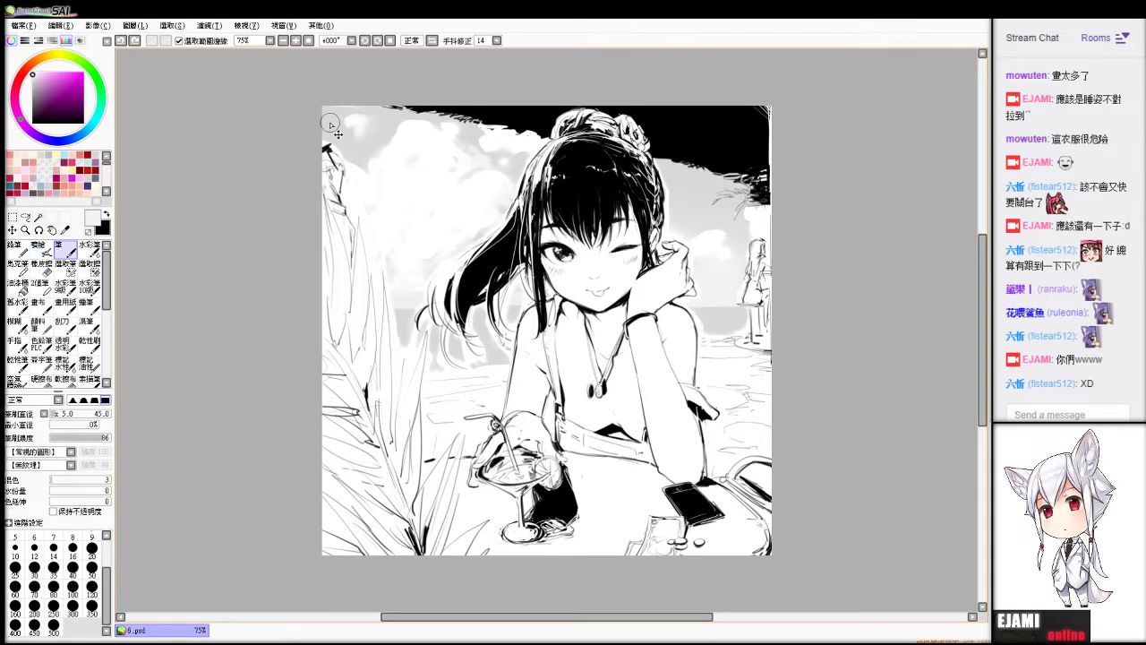
{"action": "key", "text": "b"}
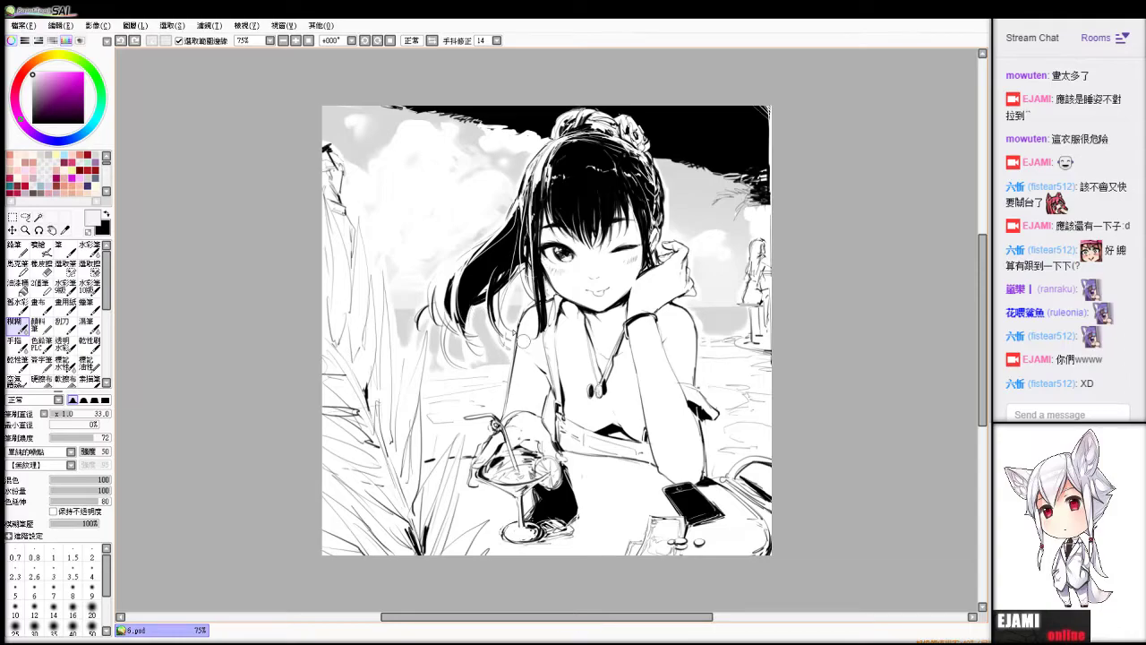
{"action": "key", "text": "alt"}
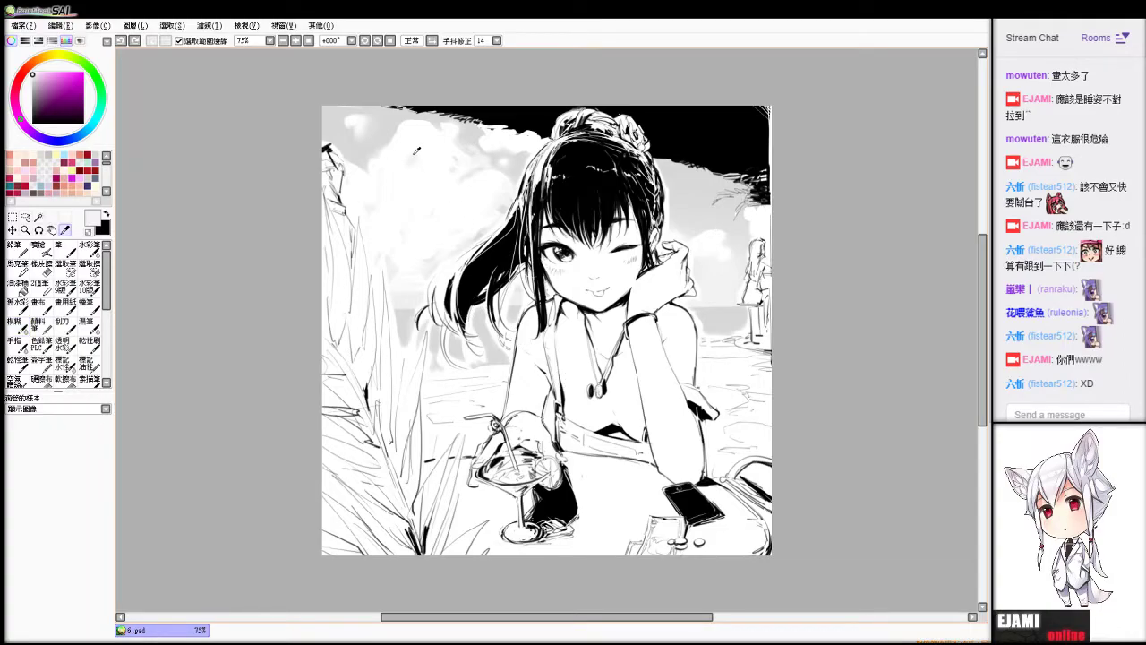
{"action": "mouse_move", "coordinate": [332, 130]}
{"action": "left_mouse_down"}
{"action": "mouse_move", "coordinate": [361, 122]}
{"action": "mouse_move", "coordinate": [342, 133]}
{"action": "left_mouse_up"}
{"action": "left_click", "coordinate": [396, 129], "text": "alt"}
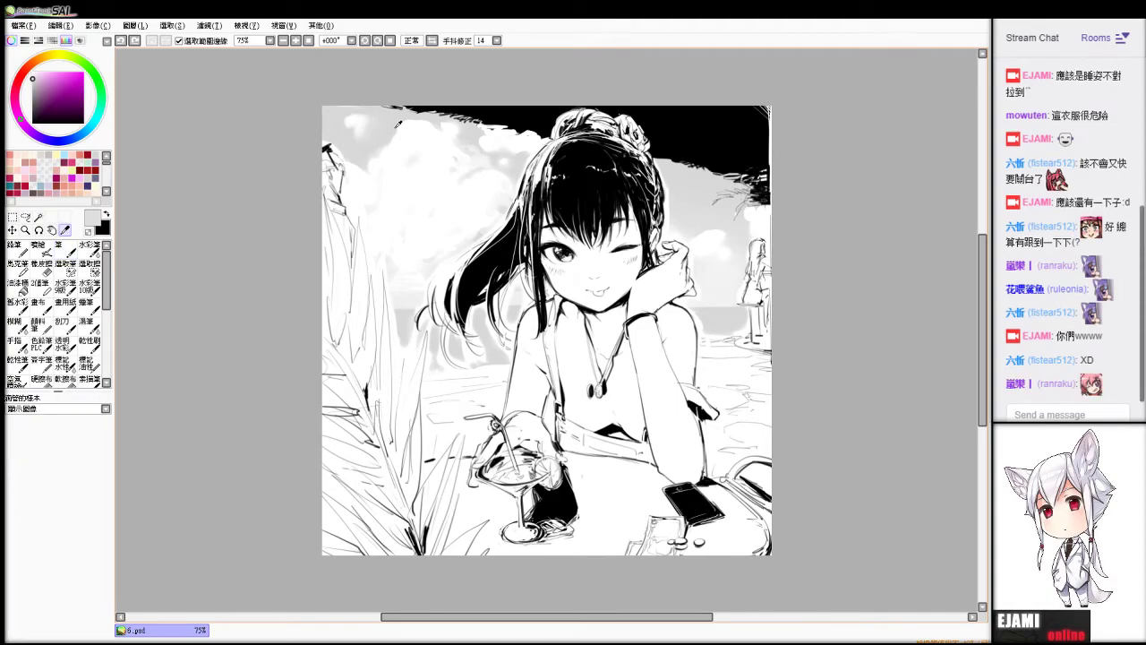
{"action": "left_click_drag", "start_coordinate": [395, 129], "coordinate": [387, 134]}
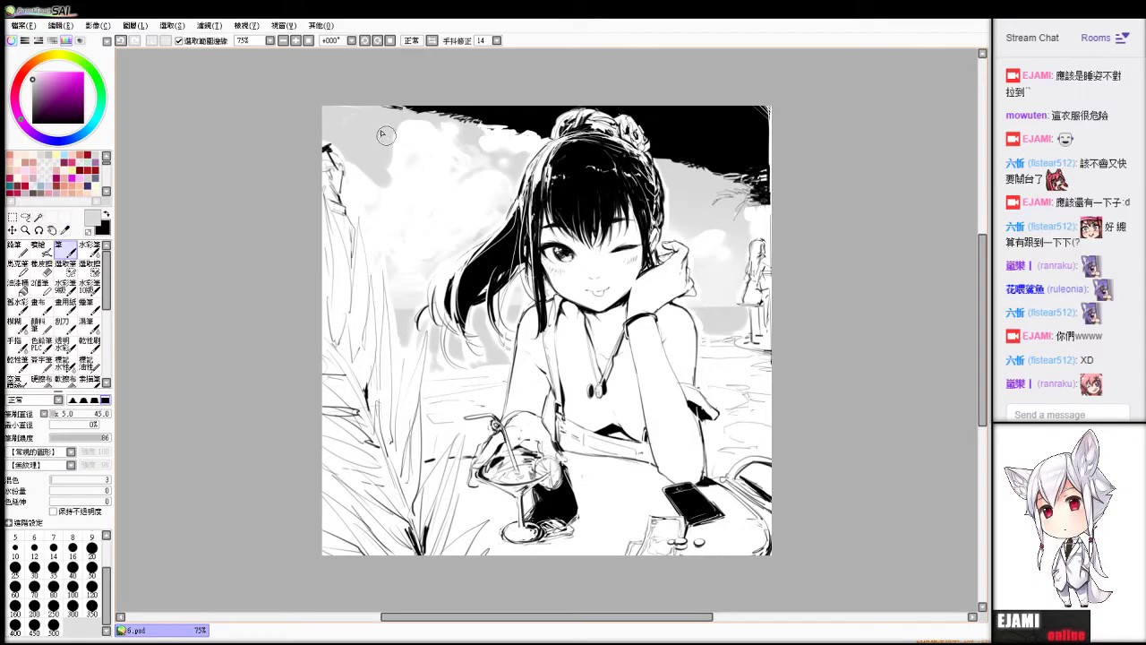
{"action": "key", "text": "ctrl+z"}
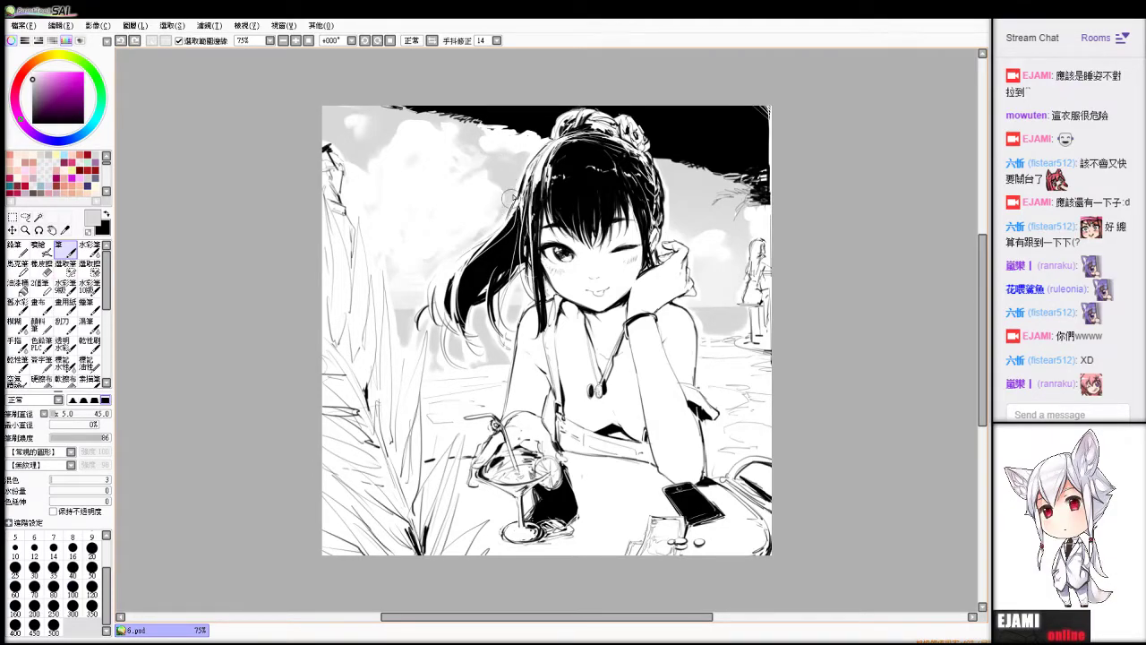
{"action": "key", "text": "alt+Tab"}
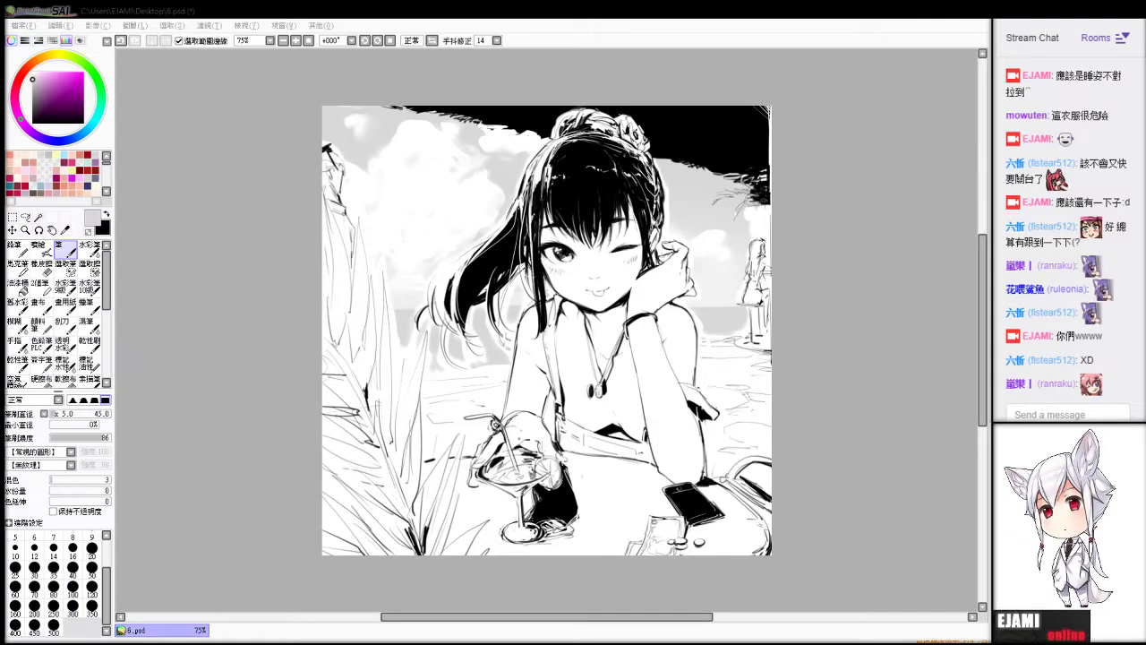
{"action": "left_click", "coordinate": [463, 262]}
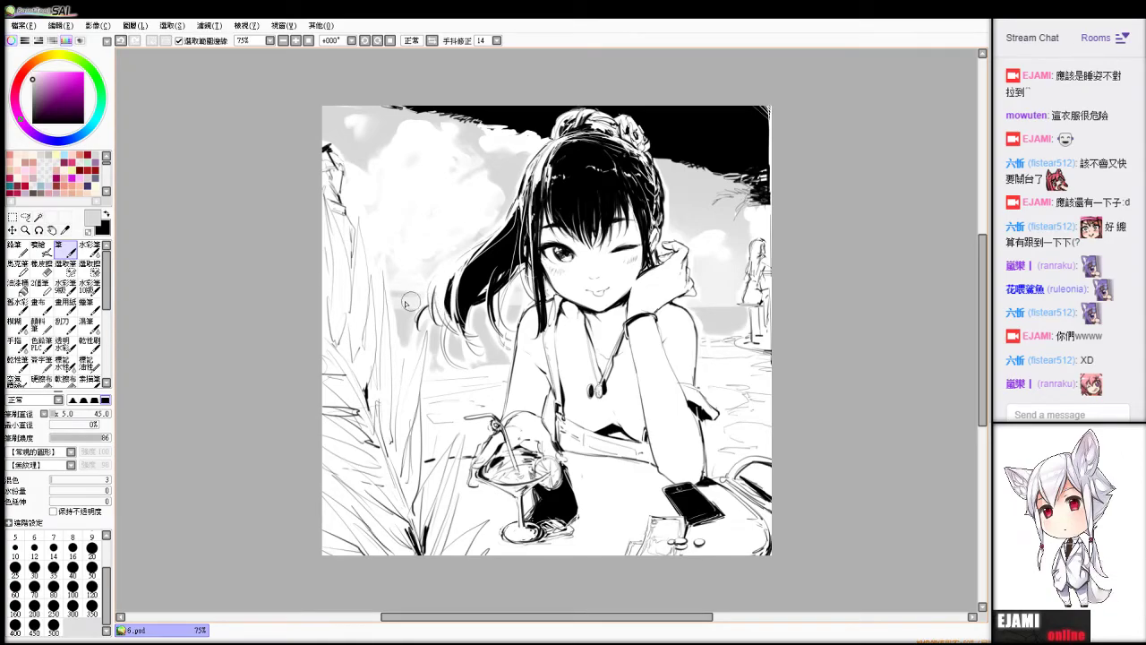
Shade the large cloud's underside beside the hair with light grey and blend it using the blur tool at size 82.
{"action": "key", "text": "b"}
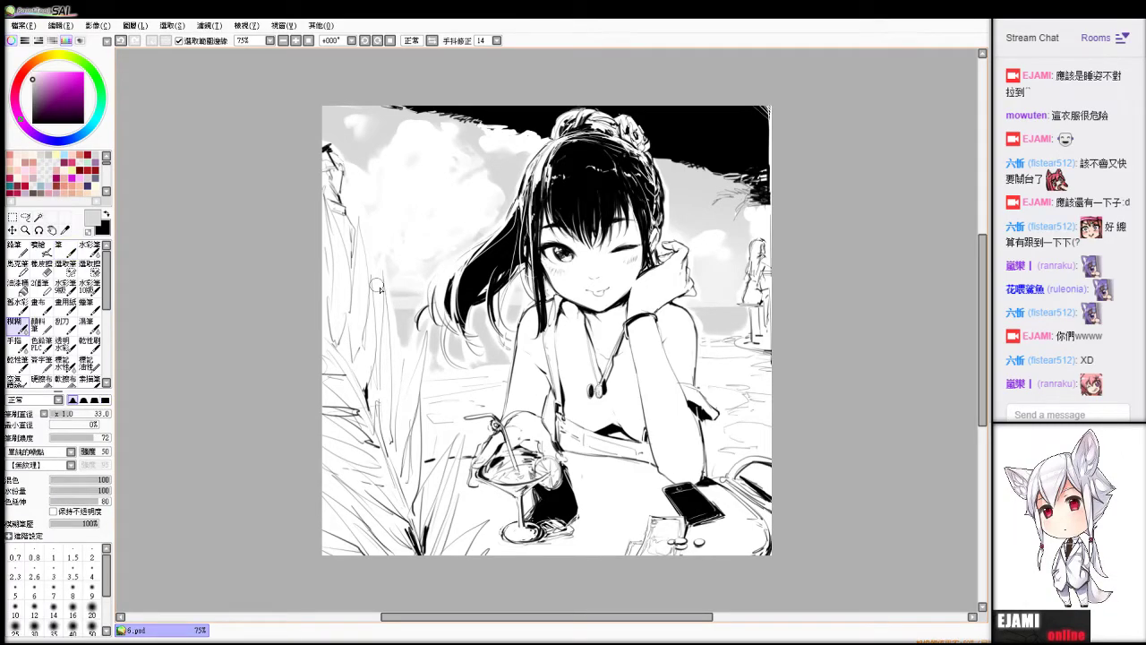
{"action": "key", "text": "v"}
{"action": "mouse_move", "coordinate": [415, 274]}
{"action": "left_mouse_down"}
{"action": "mouse_move", "coordinate": [386, 232]}
{"action": "mouse_move", "coordinate": [411, 236]}
{"action": "left_mouse_up"}
{"action": "key", "text": "b"}
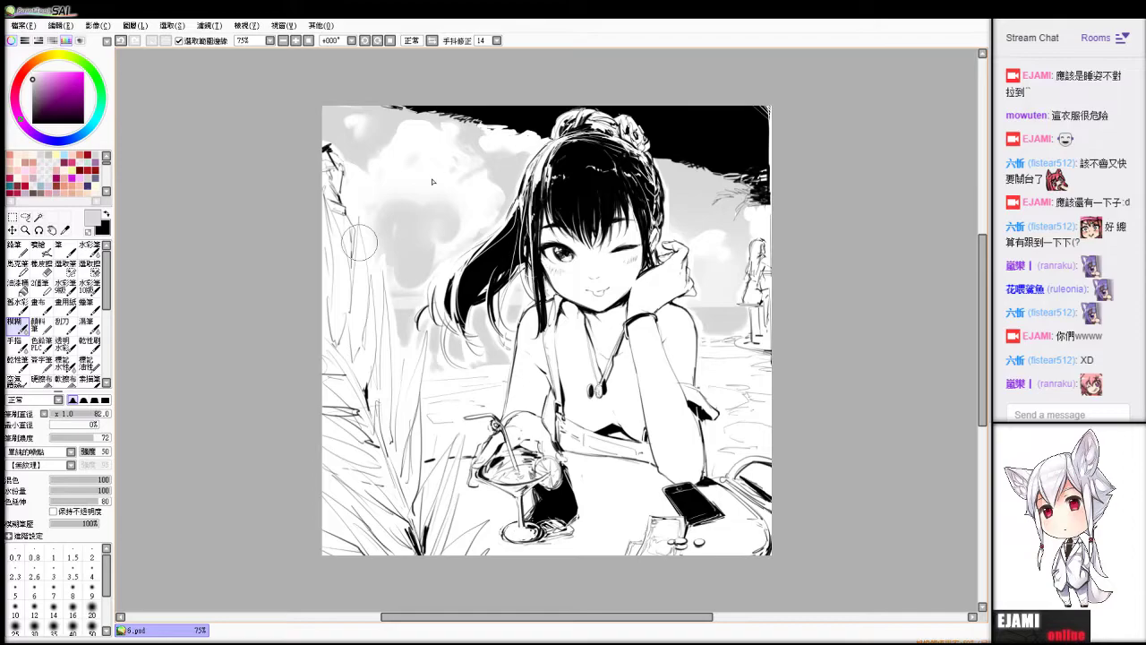
{"action": "mouse_move", "coordinate": [358, 240]}
{"action": "left_mouse_down"}
{"action": "mouse_move", "coordinate": [446, 234]}
{"action": "mouse_move", "coordinate": [432, 232]}
{"action": "mouse_move", "coordinate": [442, 184]}
{"action": "left_mouse_up"}
Carve soft white highlights into the cloud's grey underside, alternating the eraser at size 73 with the blur at size 82.
{"action": "key", "text": "e"}
{"action": "key", "text": "b"}
{"action": "left_click_drag", "start_coordinate": [398, 246], "coordinate": [424, 210]}
{"action": "key", "text": "e"}
{"action": "key", "text": "b"}
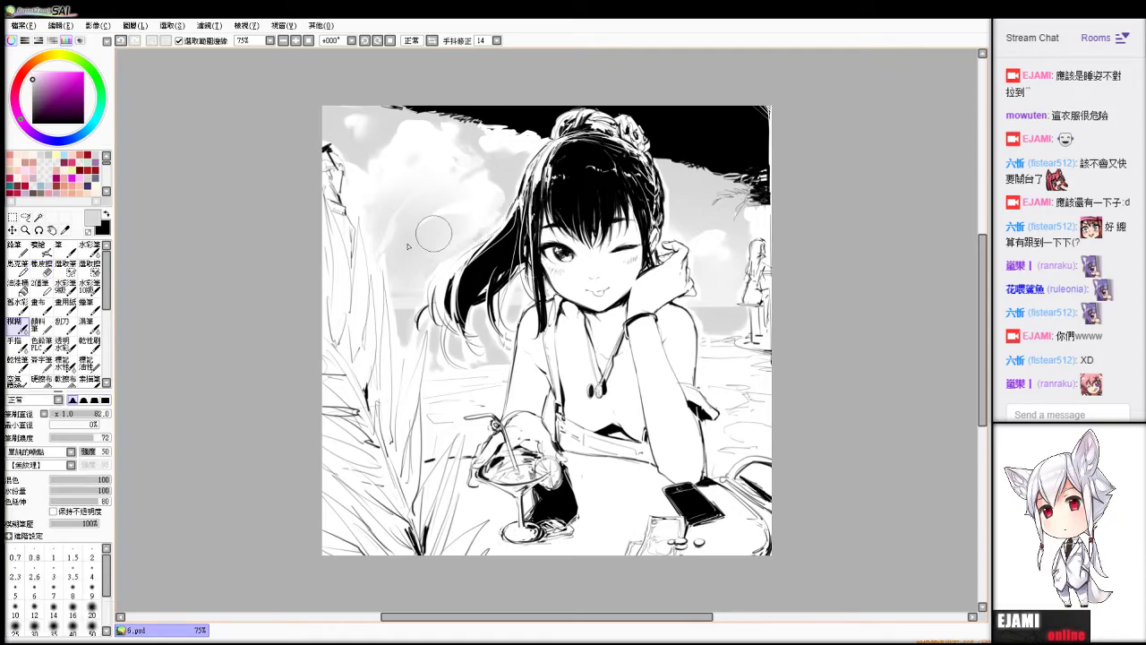
{"action": "left_click_drag", "start_coordinate": [370, 246], "coordinate": [431, 236]}
Refine the white highlights and soft shading in the large cloud's underside, alternating the eraser at size 73 with the blur at size 82.
{"action": "key", "text": "alt+Tab"}
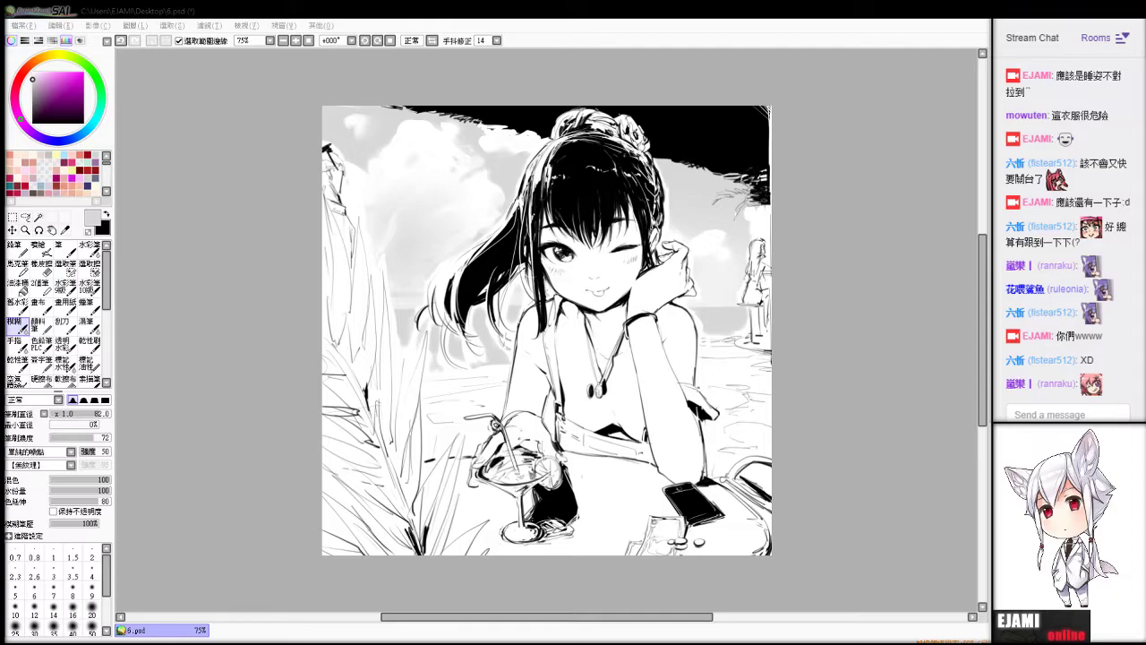
{"action": "left_click", "coordinate": [464, 224]}
{"action": "key", "text": "ctrl+z"}
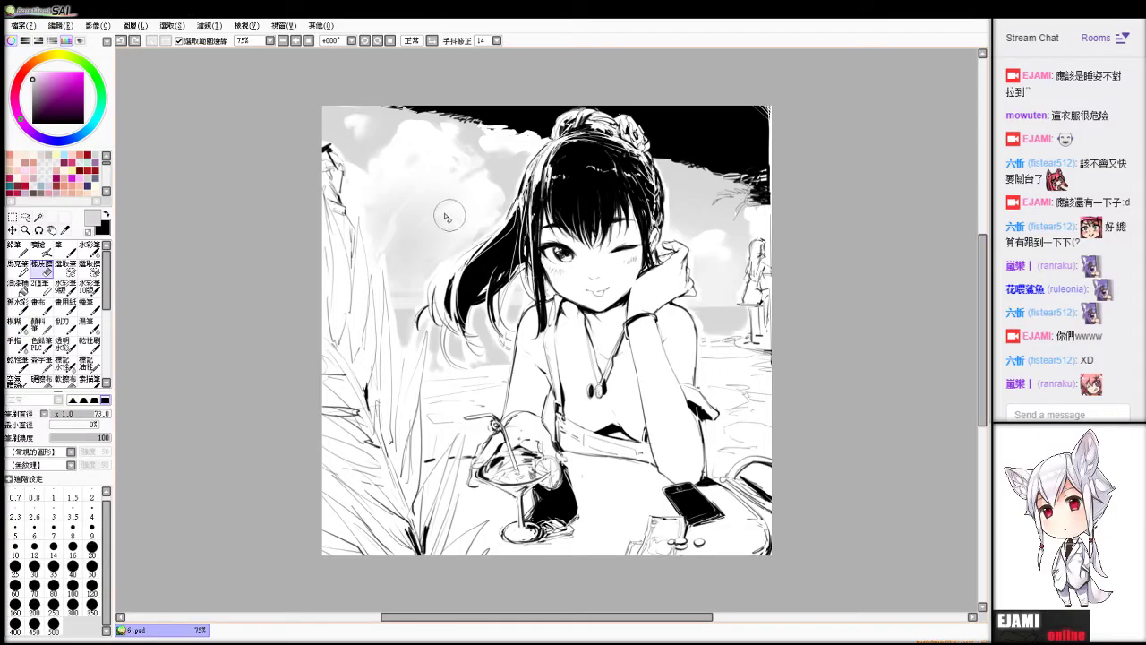
{"action": "left_click_drag", "start_coordinate": [491, 229], "coordinate": [451, 219]}
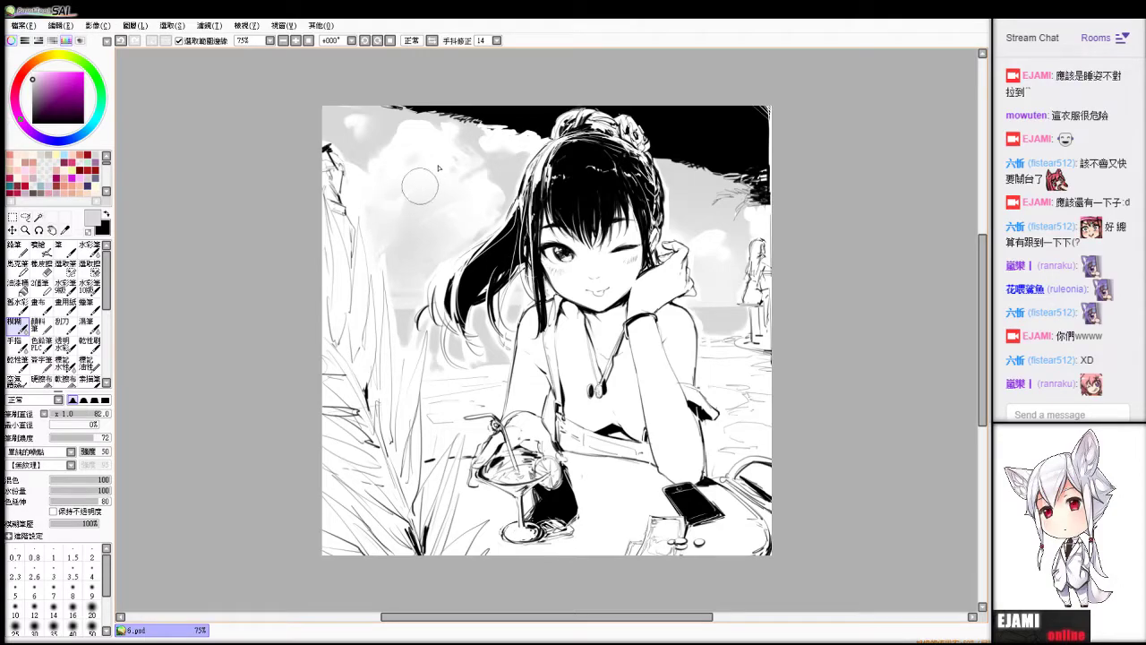
{"action": "key", "text": "e"}
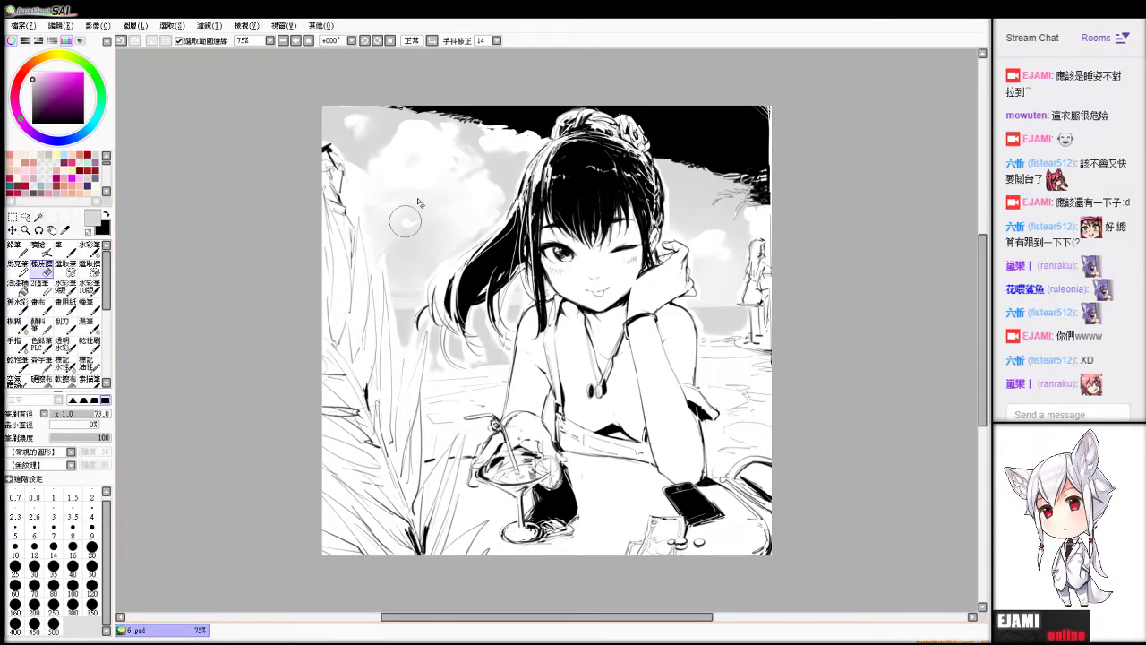
{"action": "key", "text": "b"}
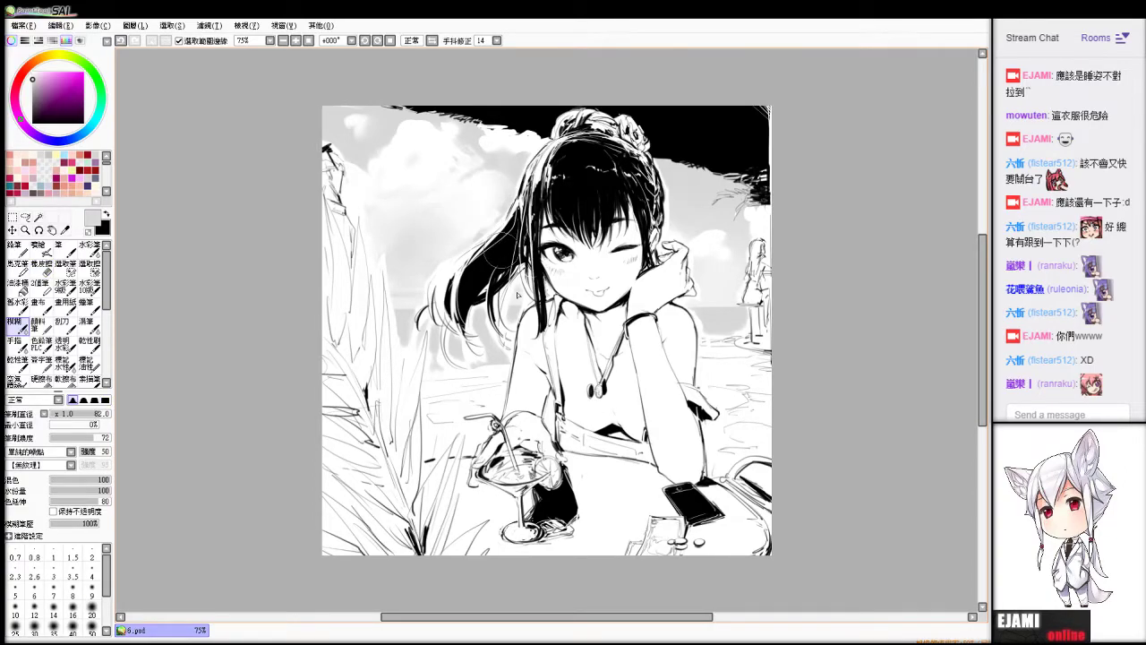
{"action": "left_click_drag", "start_coordinate": [401, 267], "coordinate": [430, 229]}
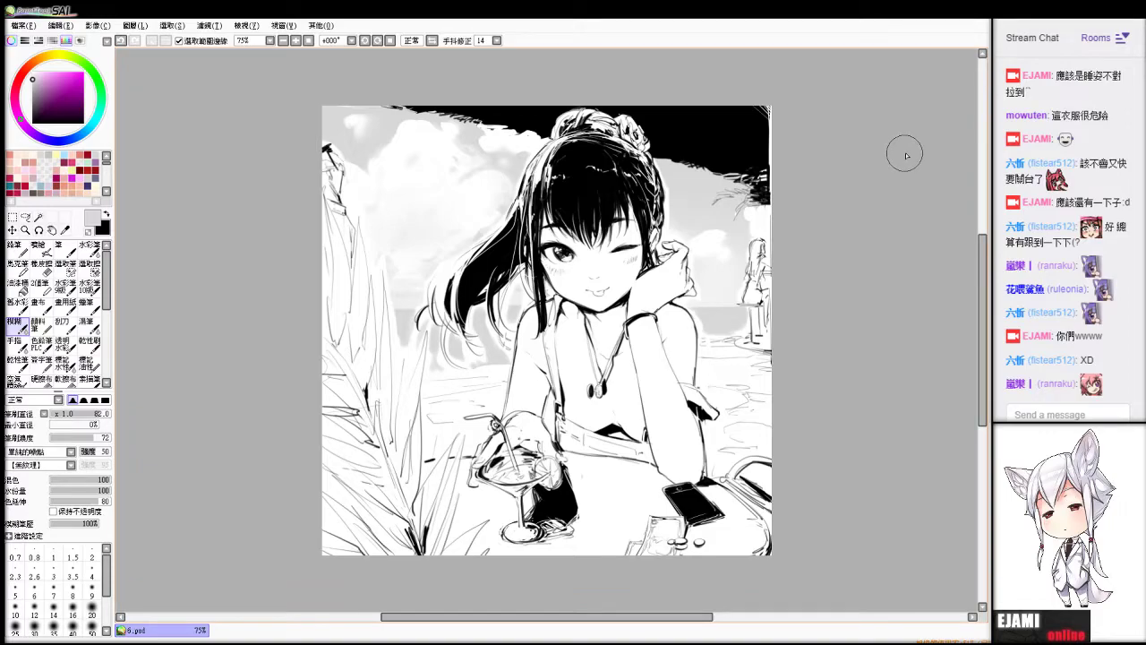
Adjust the tones of the grey background shading with two passes of a colour adjustment filter.
{"action": "left_click", "coordinate": [209, 26]}
{"action": "left_click", "coordinate": [235, 41]}
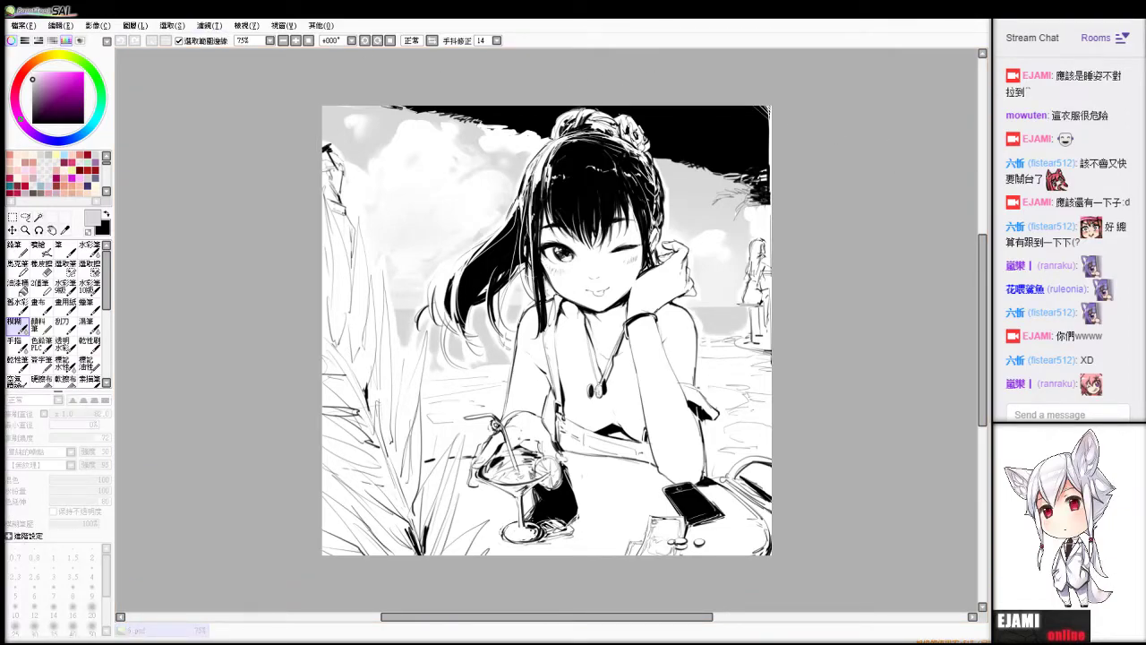
{"action": "key", "text": "Return"}
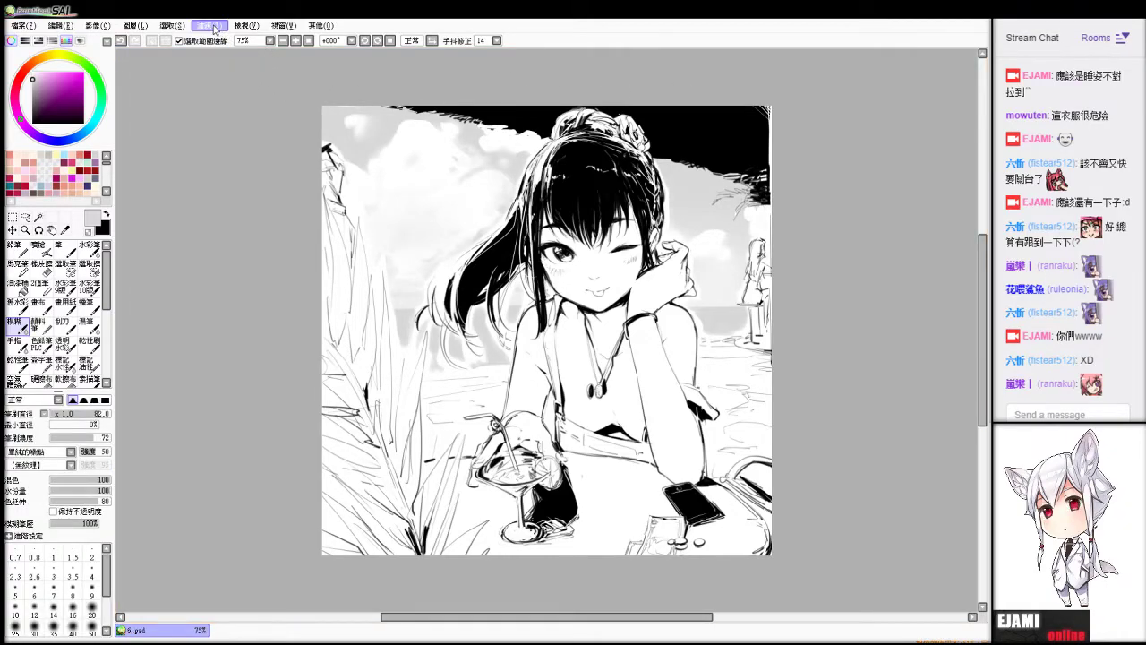
{"action": "left_click", "coordinate": [215, 30]}
{"action": "left_click", "coordinate": [234, 41]}
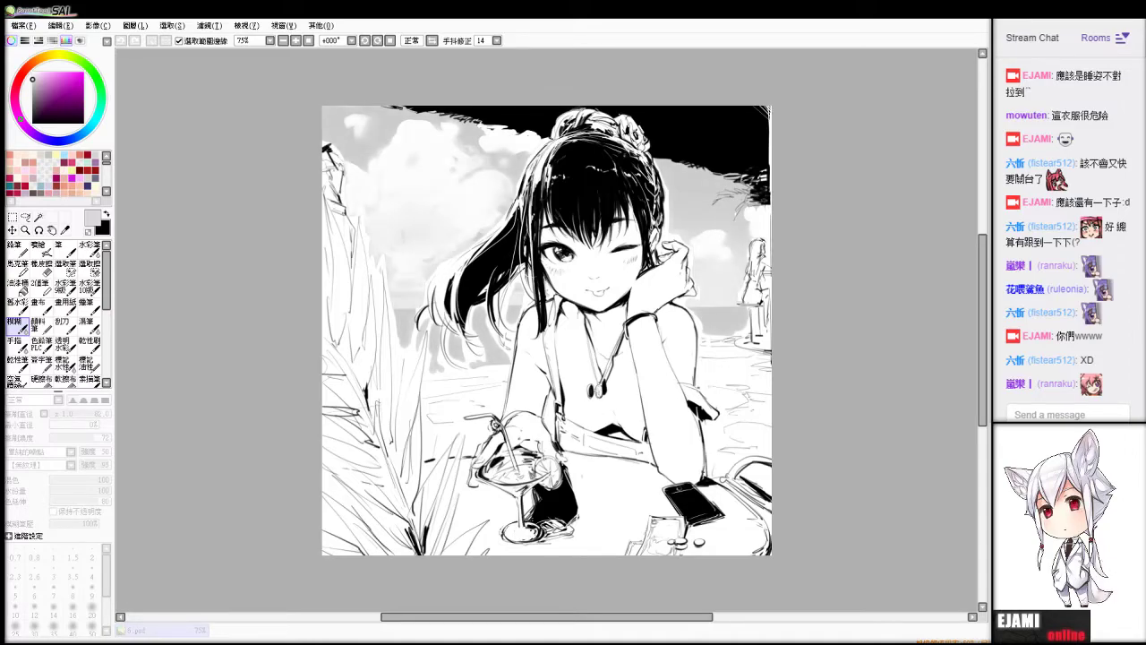
{"action": "key", "text": "Return"}
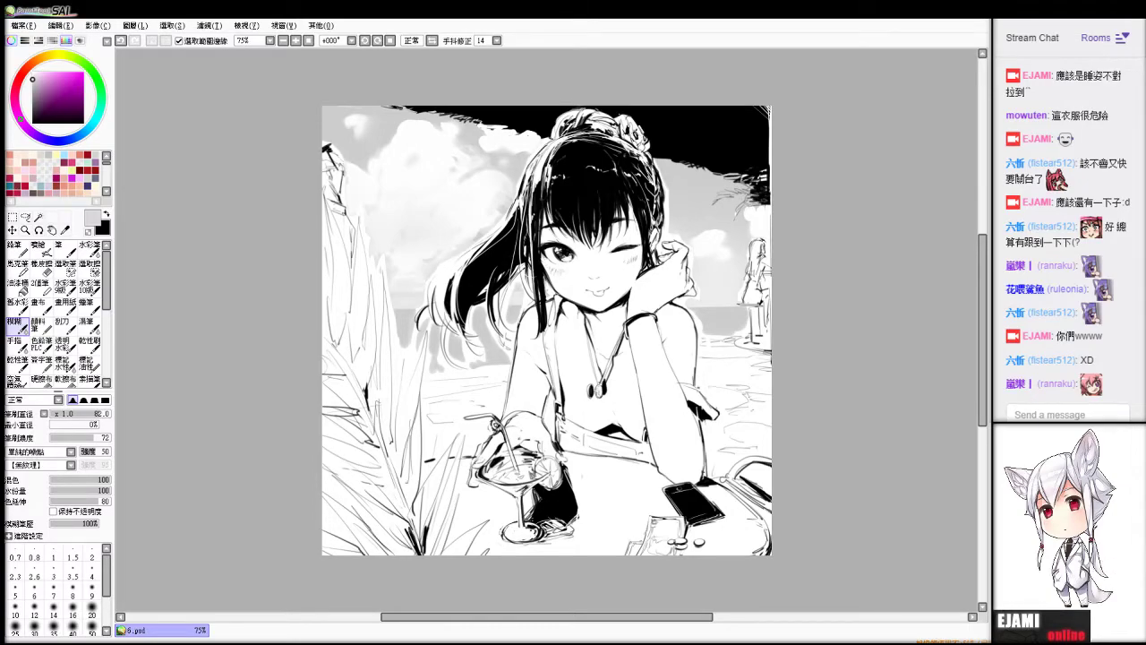
Paint the girl's shoulder strap and the band of her top with grey sampled from the sea at brush size 20.
{"action": "left_click", "coordinate": [708, 308], "text": "alt"}
{"action": "key", "text": "v"}
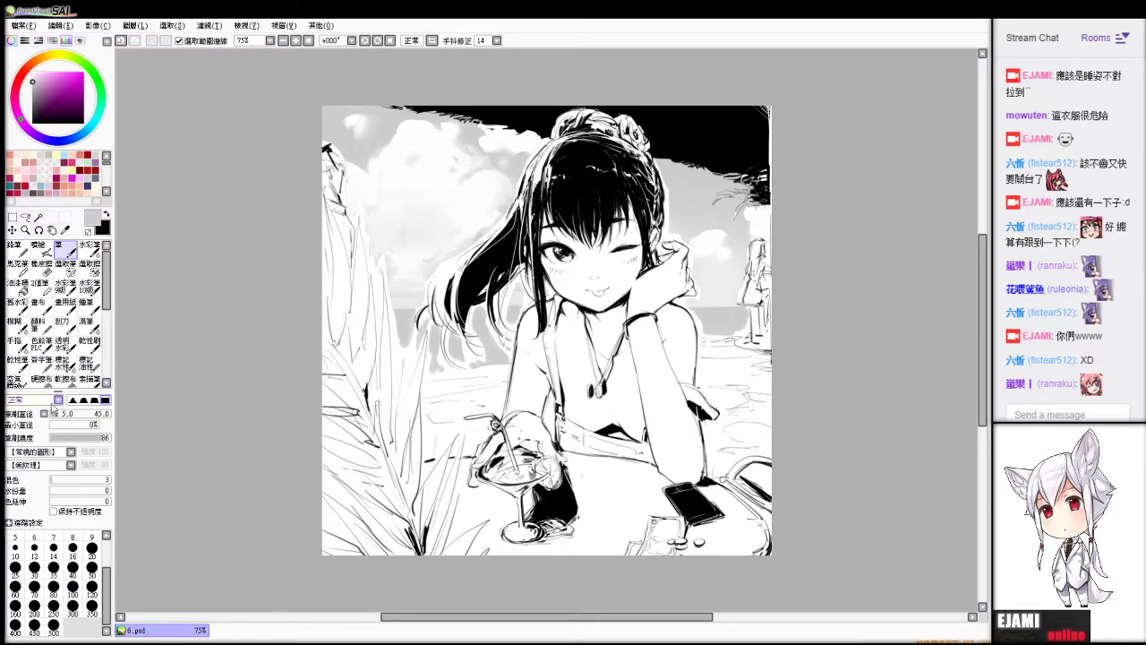
{"action": "left_click", "coordinate": [60, 415]}
{"action": "left_click", "coordinate": [91, 547]}
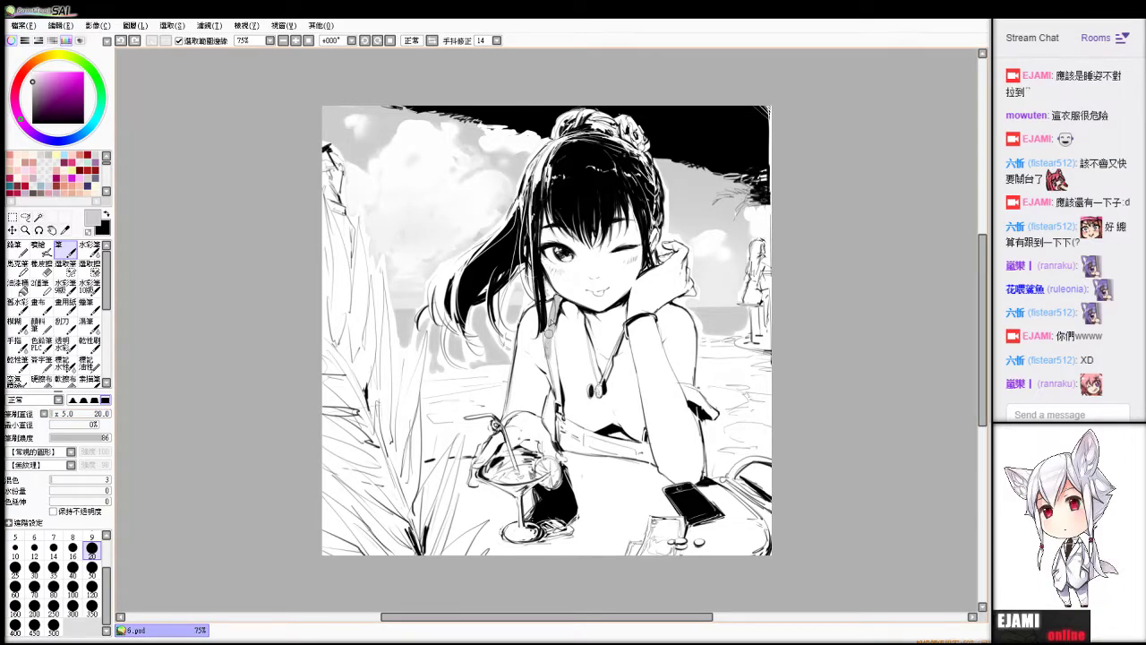
{"action": "left_click_drag", "start_coordinate": [549, 332], "coordinate": [561, 414]}
{"action": "left_click_drag", "start_coordinate": [548, 337], "coordinate": [552, 363]}
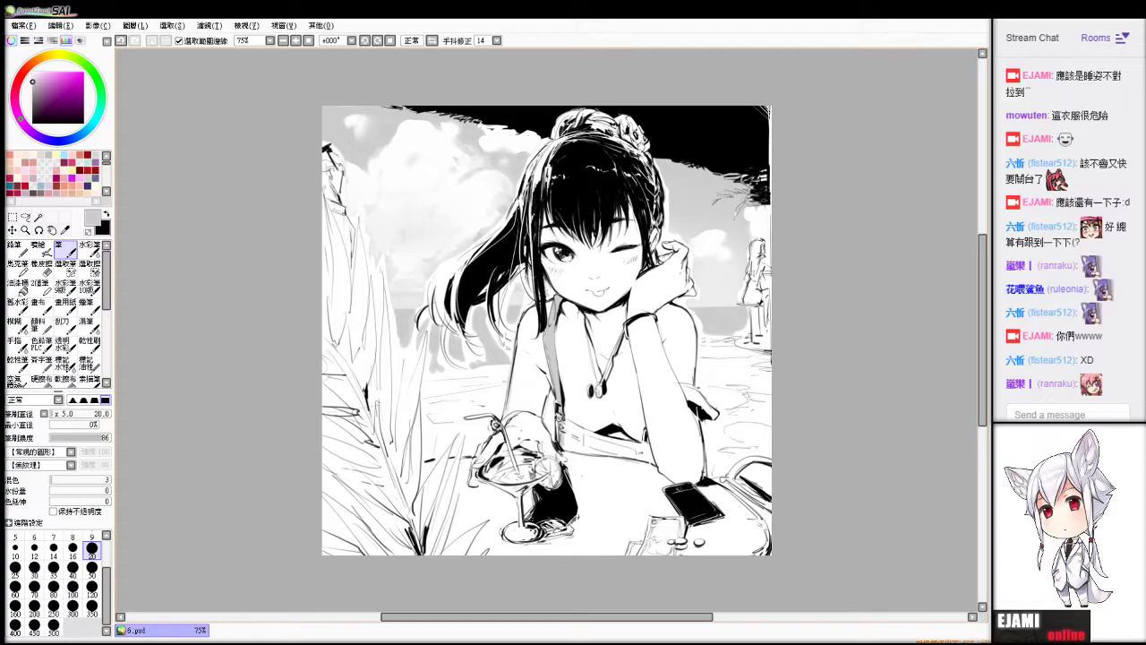
{"action": "left_click_drag", "start_coordinate": [562, 422], "coordinate": [613, 451]}
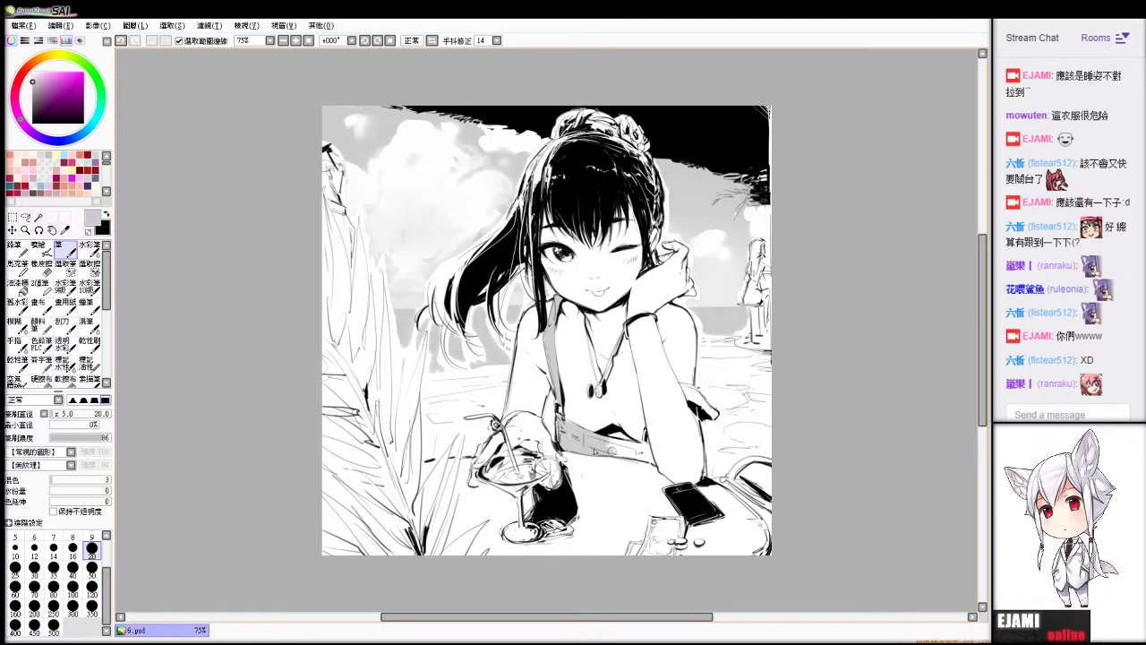
Trim the grey overspill along the shoulder strap's edge with the eraser at size 22.
{"action": "key", "text": "e"}
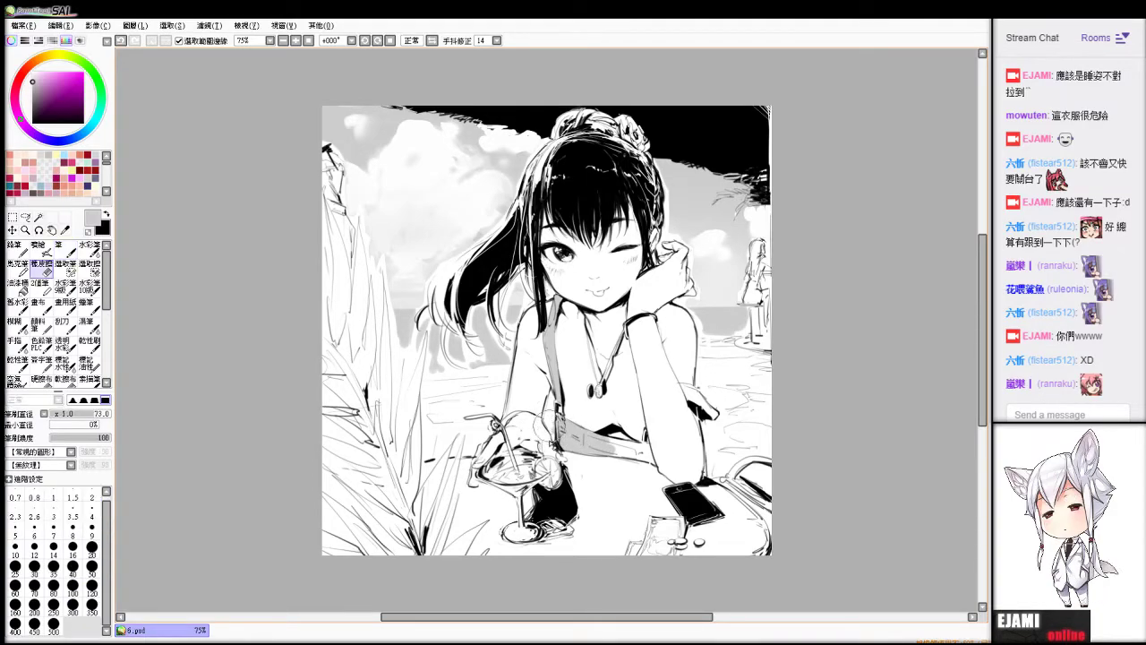
{"action": "left_click", "coordinate": [69, 413]}
{"action": "left_click_drag", "start_coordinate": [545, 348], "coordinate": [552, 394]}
{"action": "left_click_drag", "start_coordinate": [551, 322], "coordinate": [547, 357]}
{"action": "key", "text": "ctrl+z"}
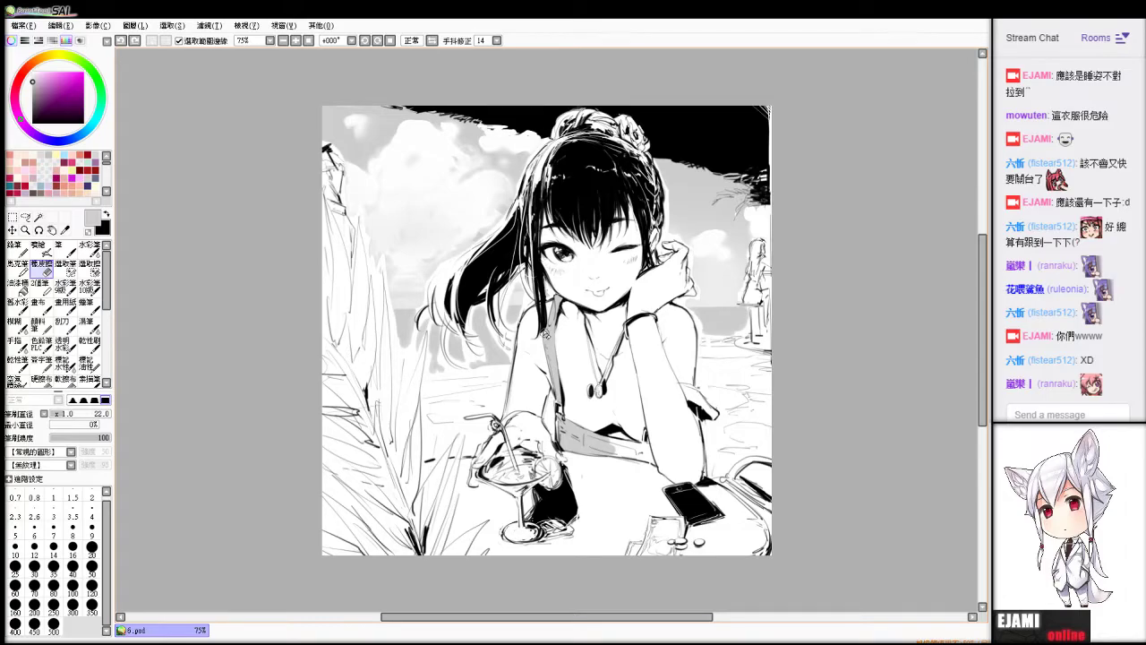
Extend the grey across the top's band to the arm and over the fabric behind her elbow at brush size 20.
{"action": "key", "text": "n"}
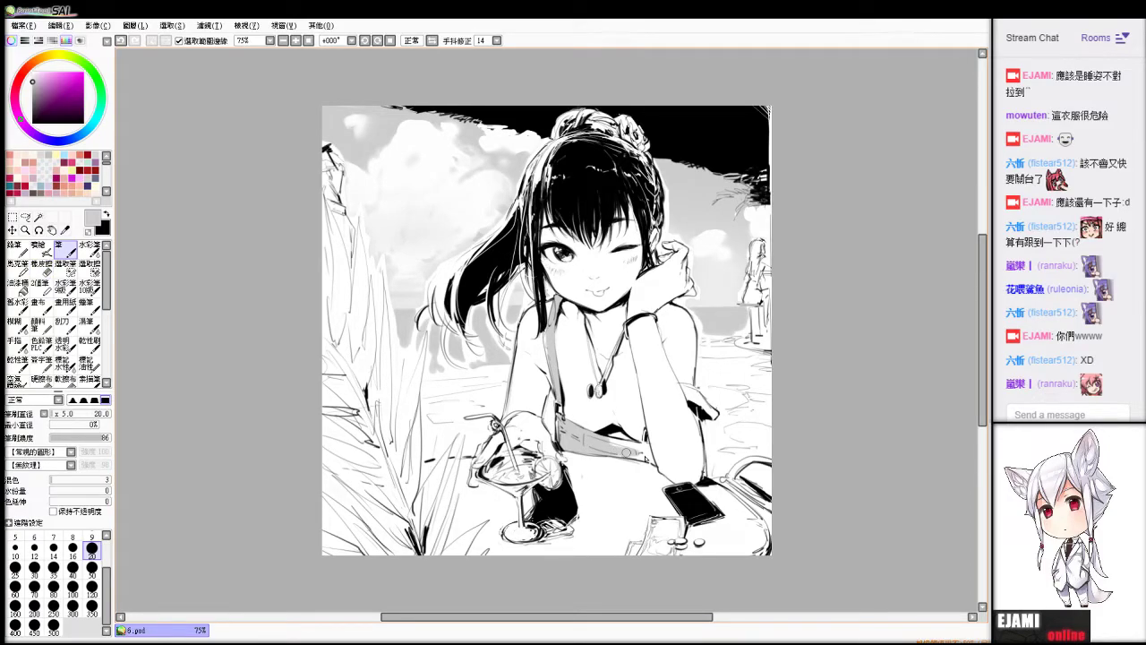
{"action": "key", "text": "e"}
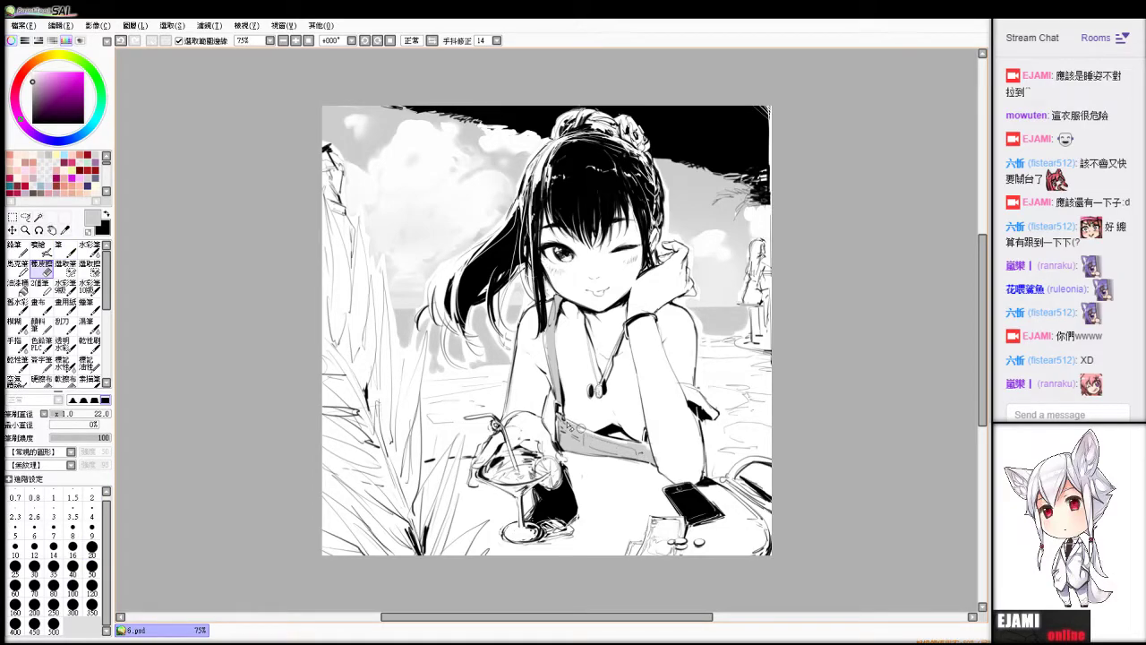
{"action": "key", "text": "b"}
{"action": "mouse_move", "coordinate": [685, 388]}
{"action": "left_mouse_down"}
{"action": "mouse_move", "coordinate": [699, 401]}
{"action": "mouse_move", "coordinate": [688, 394]}
{"action": "left_mouse_up"}
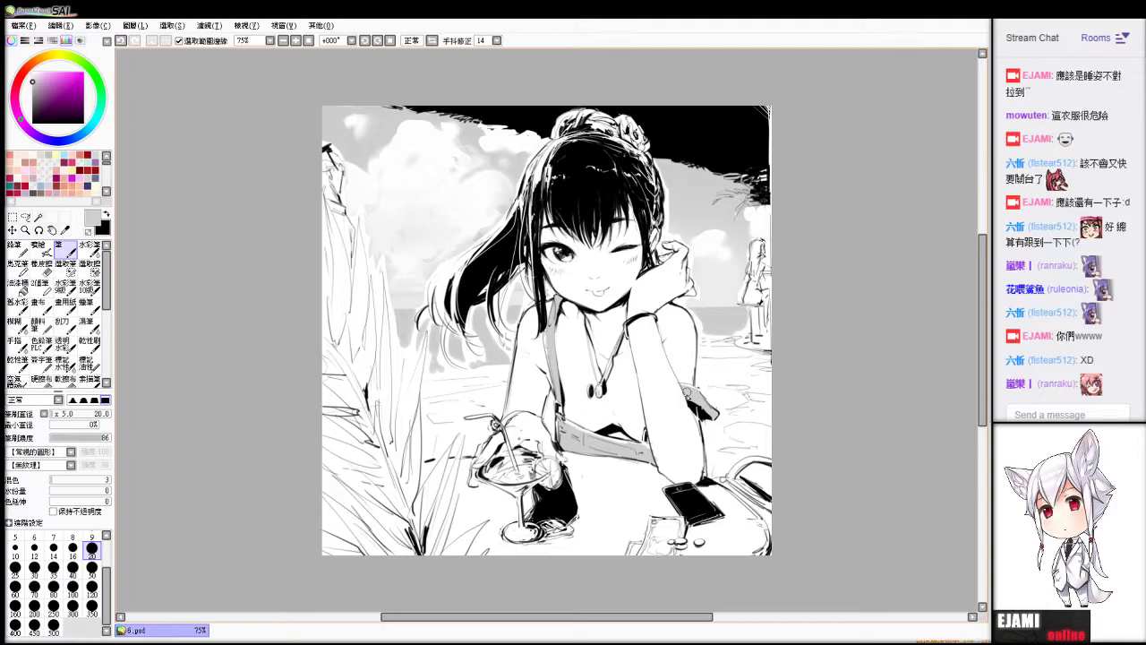
Tint the paper notes at the table's edge and the drink in the cocktail glass with a lighter grey at brush size 20.
{"action": "left_click", "coordinate": [654, 546], "text": "alt"}
{"action": "mouse_move", "coordinate": [658, 532]}
{"action": "left_mouse_down"}
{"action": "mouse_move", "coordinate": [650, 553]}
{"action": "mouse_move", "coordinate": [674, 530]}
{"action": "mouse_move", "coordinate": [662, 559]}
{"action": "mouse_move", "coordinate": [642, 548]}
{"action": "left_mouse_up"}
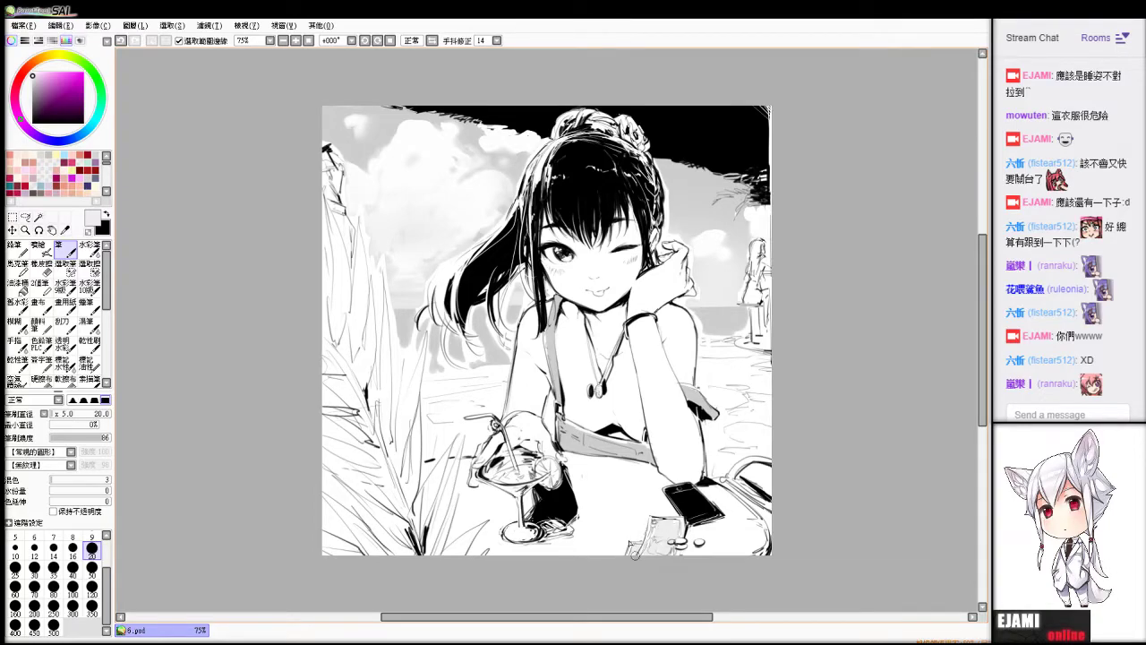
{"action": "left_click_drag", "start_coordinate": [492, 473], "coordinate": [527, 477]}
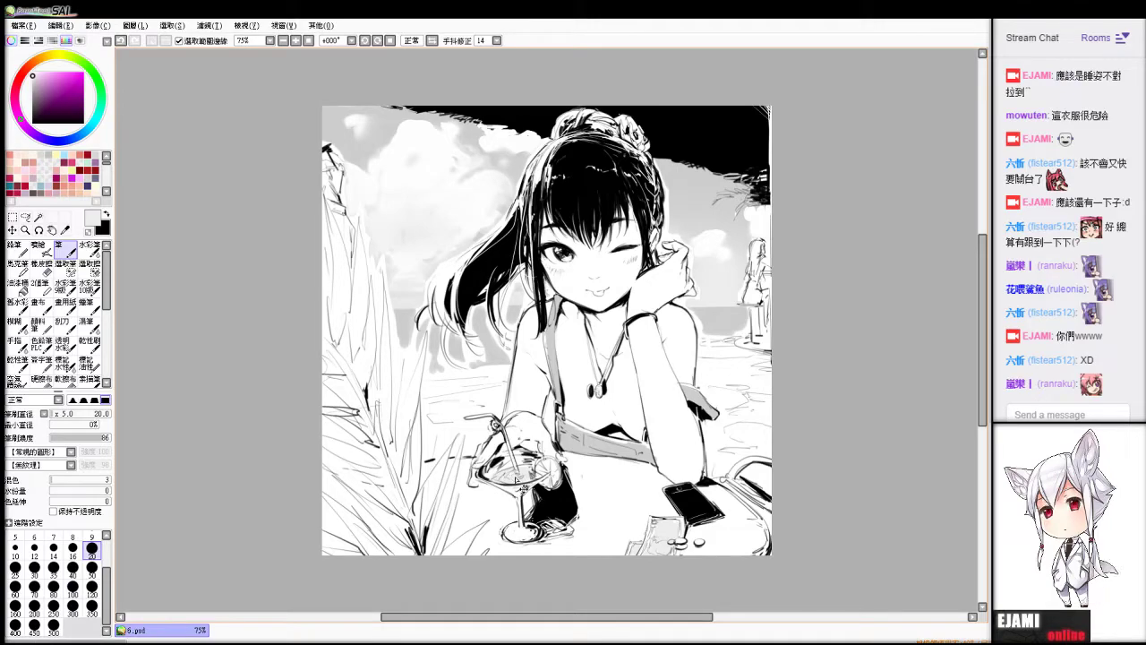
{"action": "key", "text": "alt"}
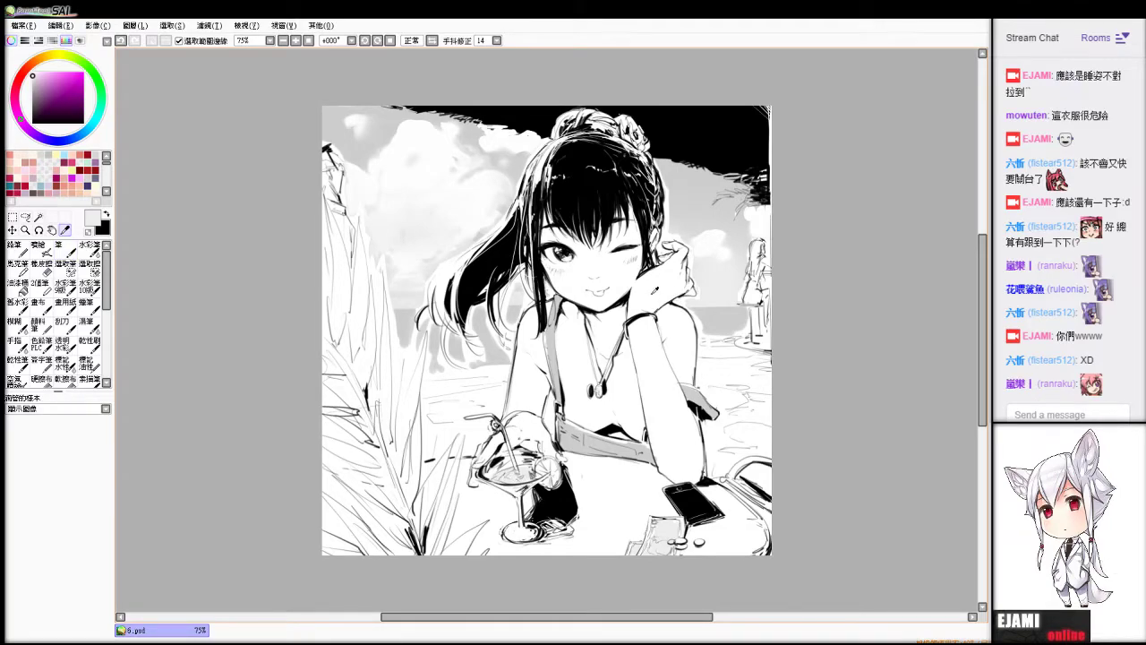
Touch up the light gray blush shading on the girl's cheek below her open eye.
{"action": "key", "text": "b"}
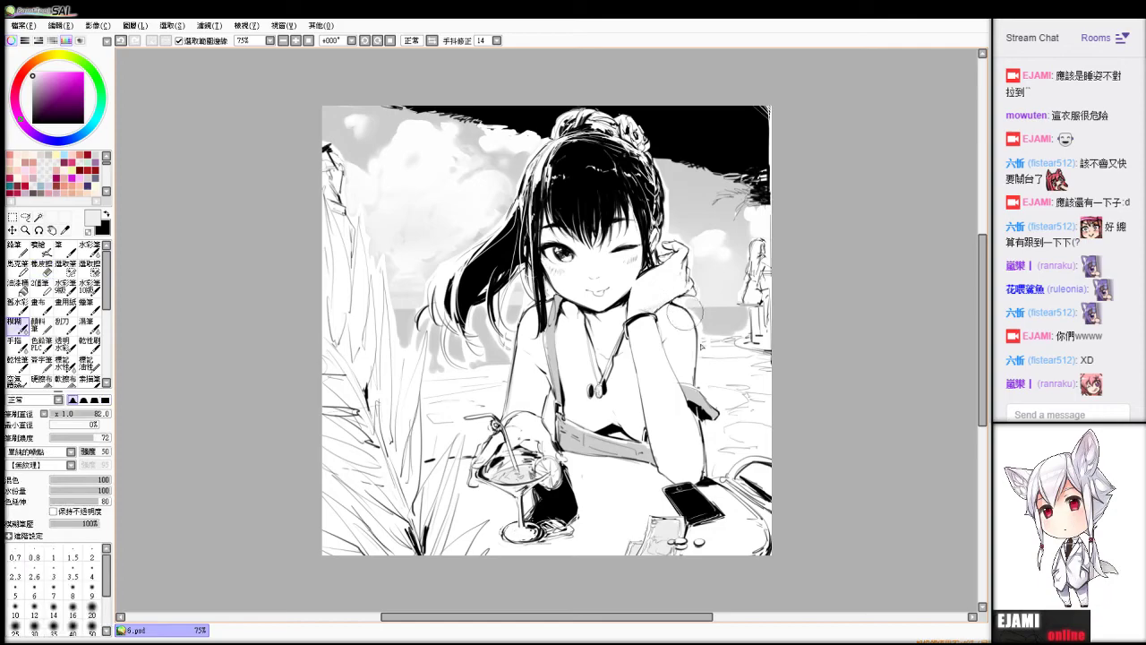
{"action": "key", "text": "n"}
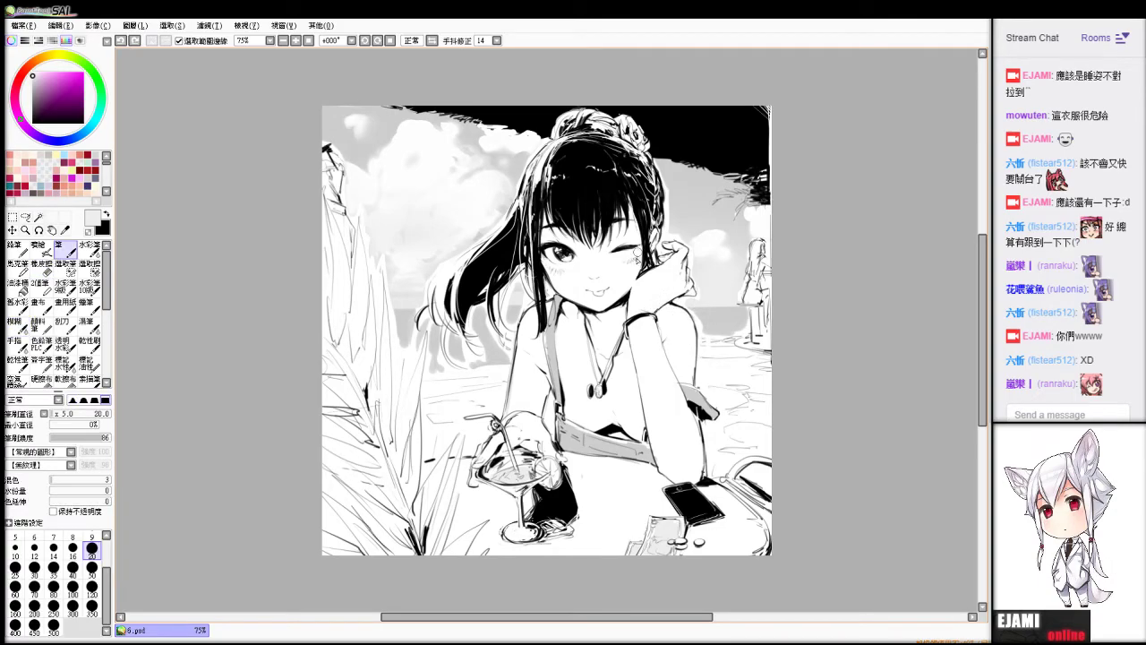
{"action": "left_click_drag", "start_coordinate": [575, 259], "coordinate": [573, 252]}
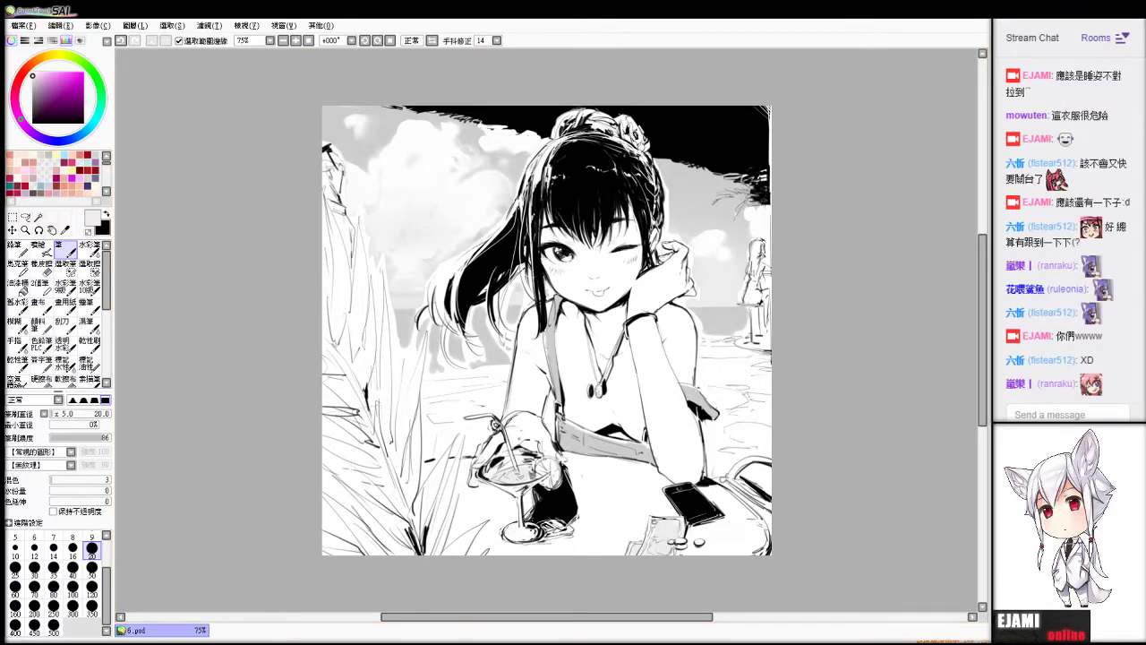
Erase the gray sky tone over the distant palm fronds so the leaves read as white shapes.
{"action": "scroll", "coordinate": [548, 331], "scroll_direction": "up", "scroll_amount": 2}
{"action": "scroll", "coordinate": [547, 331], "scroll_direction": "down", "scroll_amount": 1}
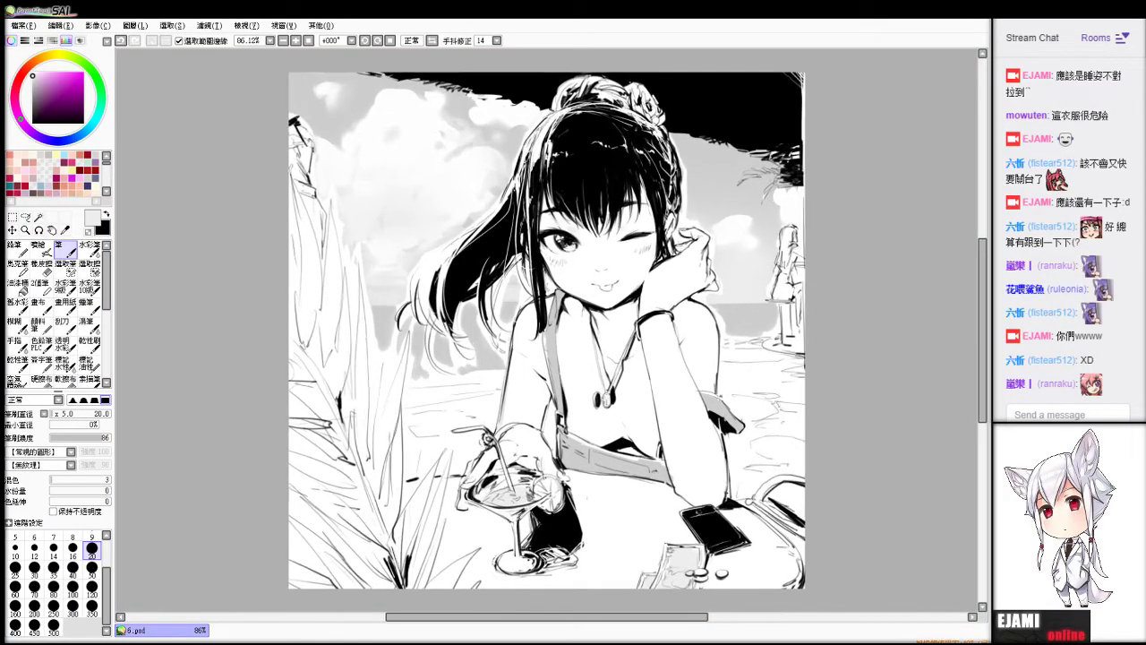
{"action": "mouse_move", "coordinate": [547, 330]}
{"action": "left_mouse_down"}
{"action": "mouse_move", "coordinate": [506, 320]}
{"action": "mouse_move", "coordinate": [519, 343]}
{"action": "mouse_move", "coordinate": [483, 401]}
{"action": "mouse_move", "coordinate": [506, 408]}
{"action": "left_mouse_up"}
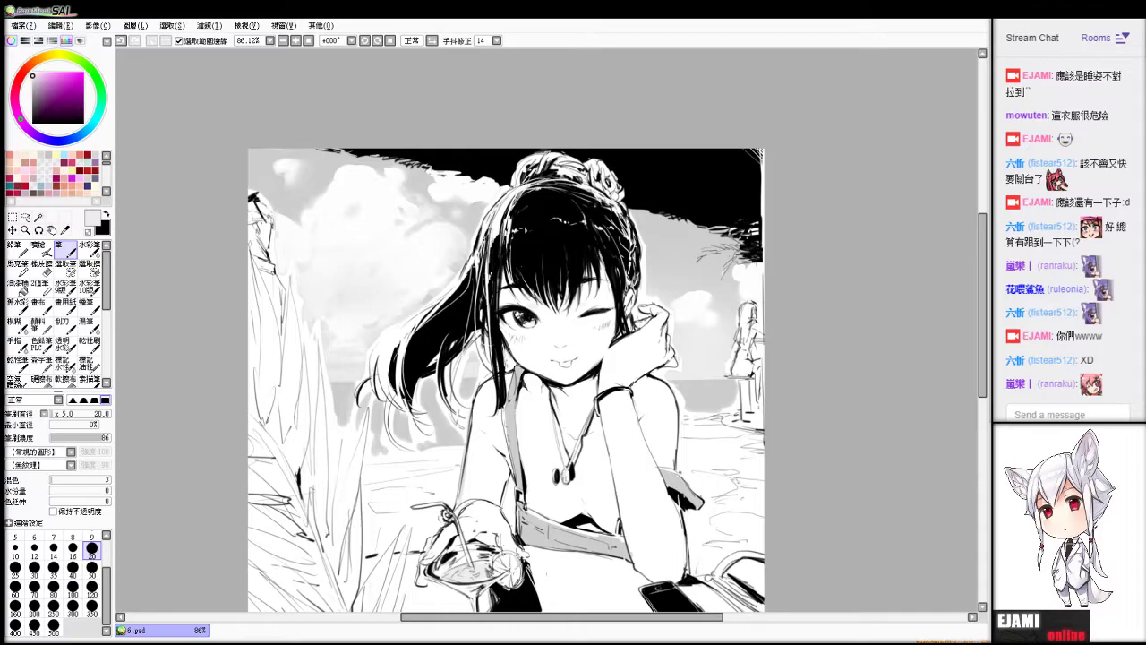
{"action": "scroll", "coordinate": [548, 331], "scroll_direction": "up", "scroll_amount": 1}
{"action": "key", "text": "e"}
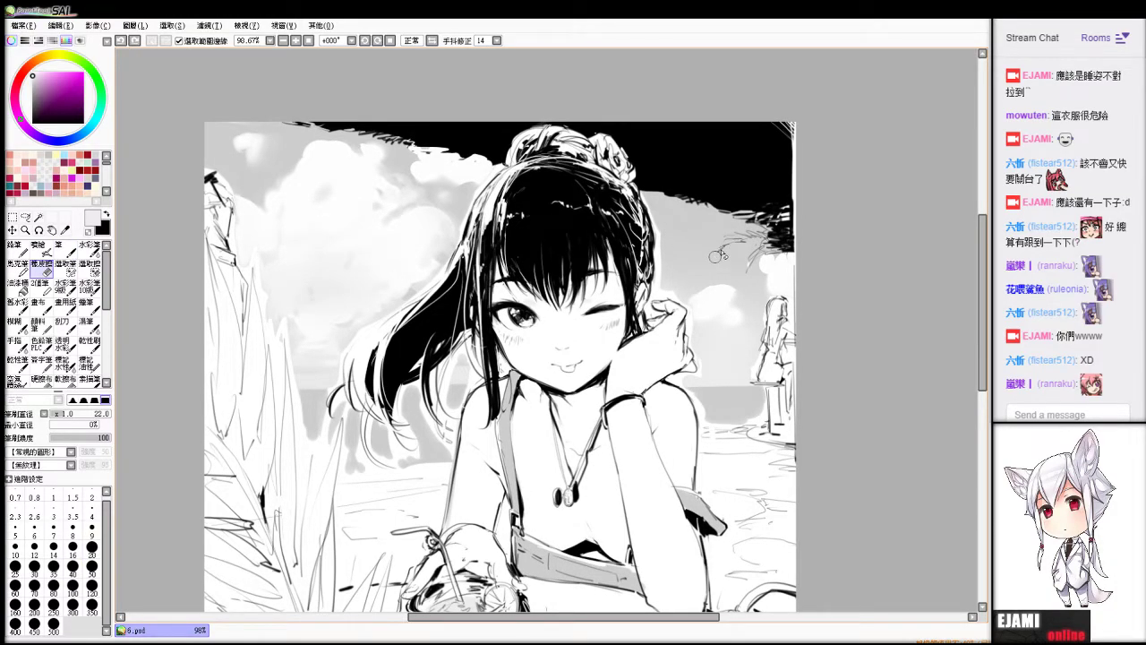
{"action": "mouse_move", "coordinate": [719, 256]}
{"action": "left_mouse_down"}
{"action": "mouse_move", "coordinate": [769, 243]}
{"action": "mouse_move", "coordinate": [747, 268]}
{"action": "mouse_move", "coordinate": [781, 245]}
{"action": "left_mouse_up"}
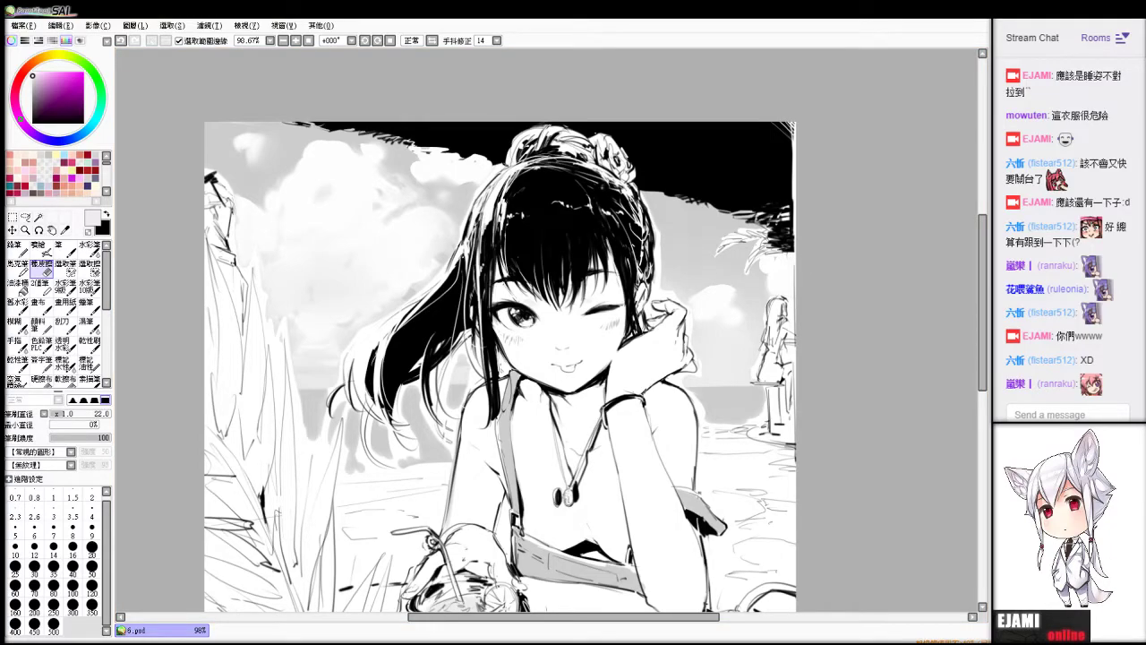
Try to erase a line along the sea horizon beside the girl's propped arm, then set the eraser size to 1.
{"action": "left_click_drag", "start_coordinate": [700, 390], "coordinate": [755, 387]}
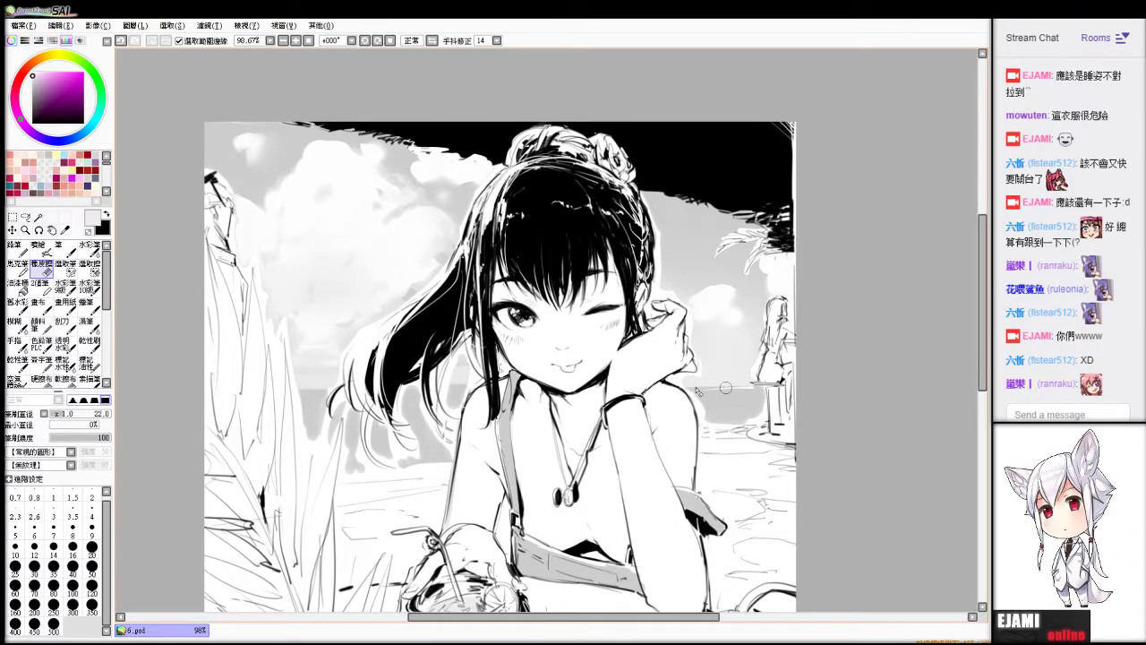
{"action": "key", "text": "ctrl+z"}
{"action": "key", "text": "ctrl+z"}
{"action": "left_click", "coordinate": [53, 496]}
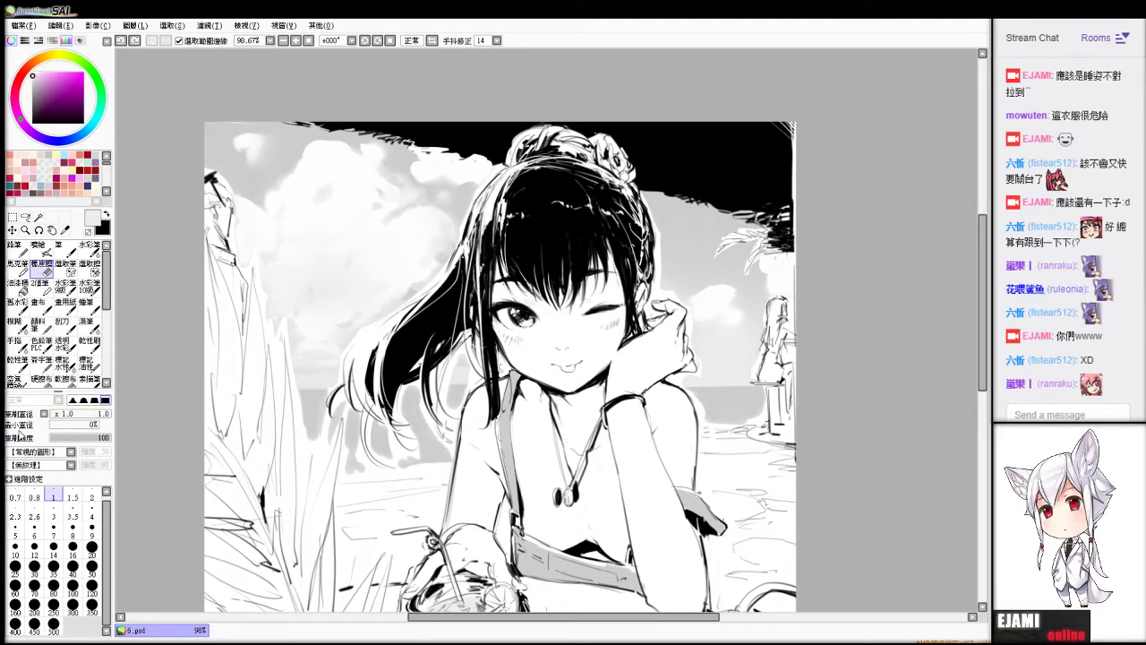
Paint small black birds in the sky beside the large cloud with a size 5 brush.
{"action": "key", "text": "n"}
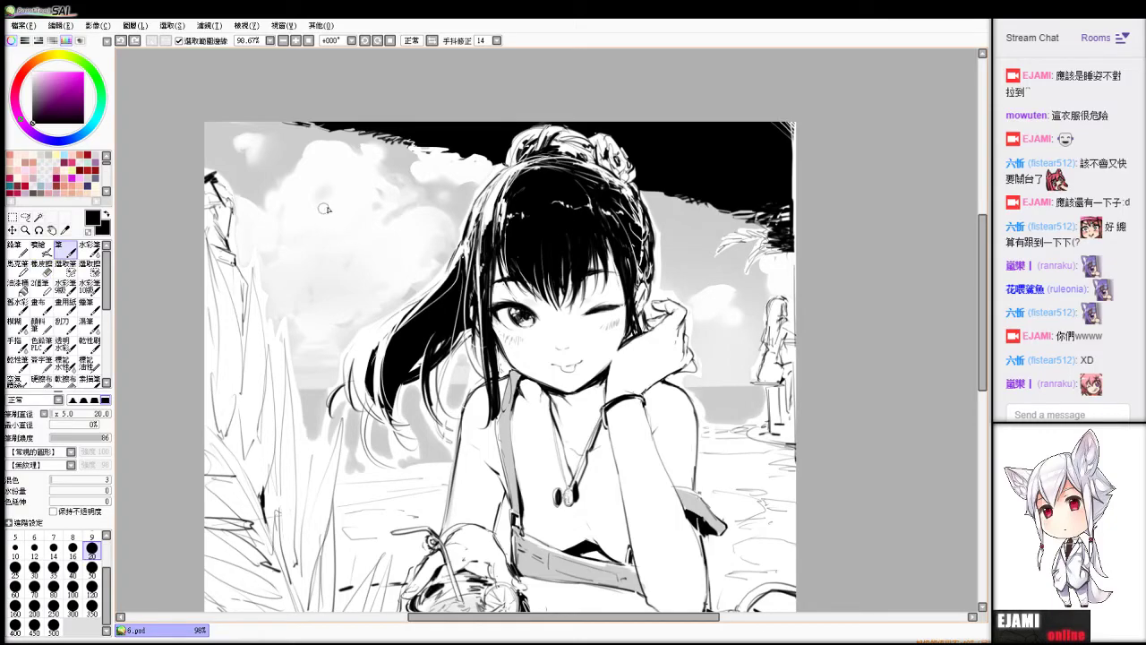
{"action": "left_click", "coordinate": [16, 542]}
{"action": "left_click_drag", "start_coordinate": [279, 139], "coordinate": [297, 141]}
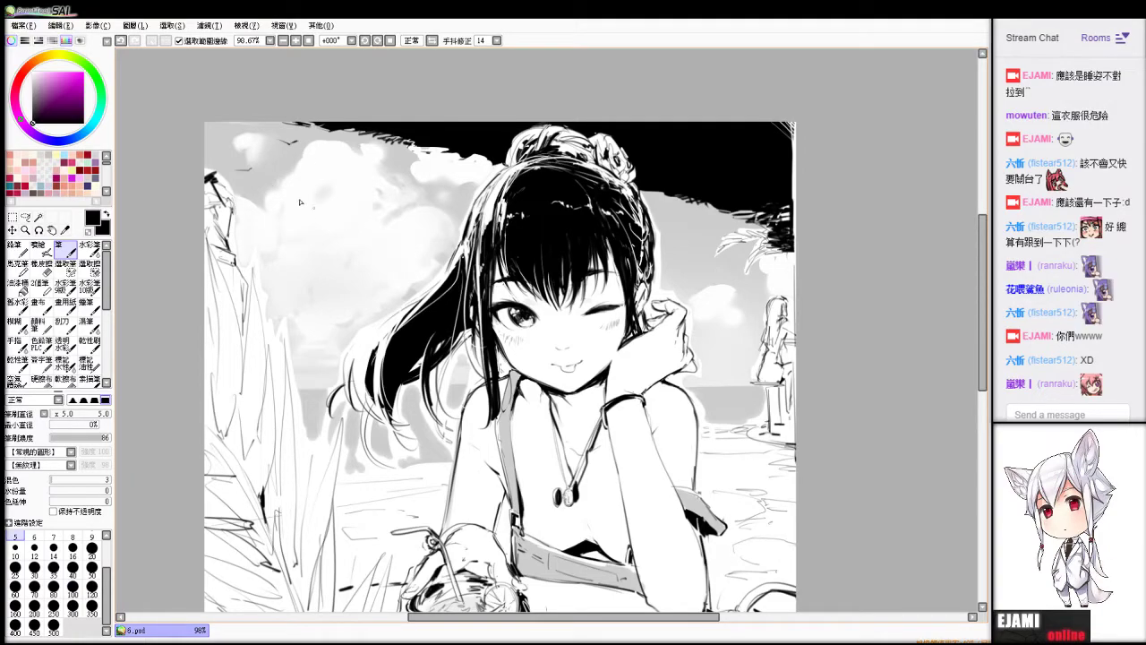
{"action": "left_click_drag", "start_coordinate": [245, 170], "coordinate": [254, 169]}
{"action": "scroll", "coordinate": [667, 252], "scroll_direction": "down", "scroll_amount": 3}
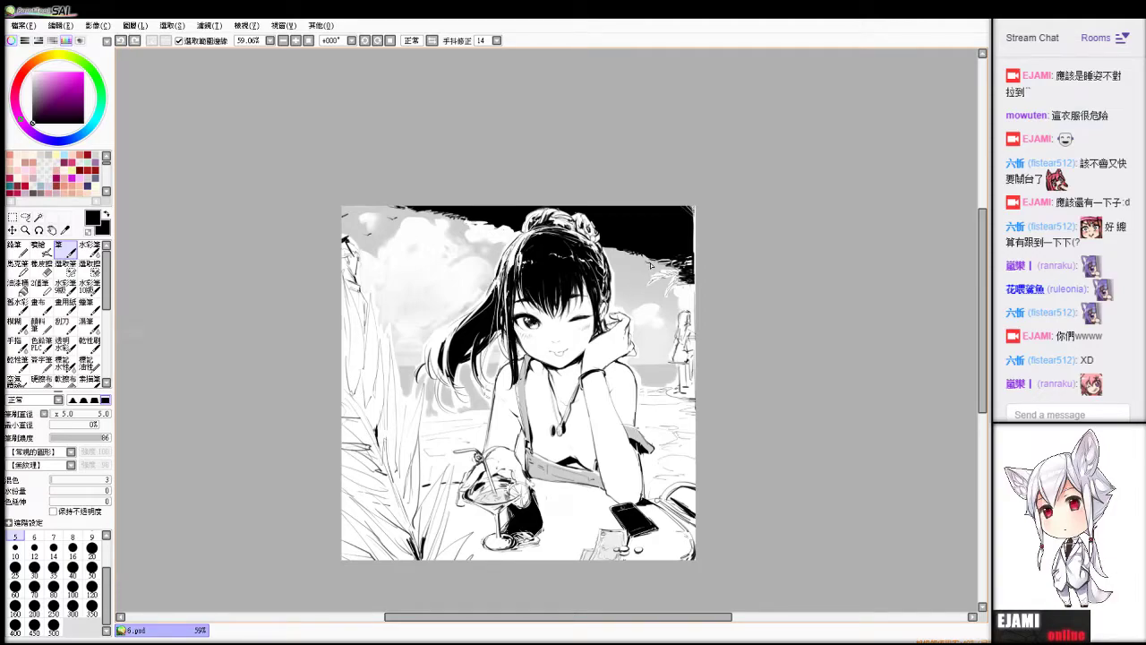
Shade the girl's tongue with gray picked from her shoulder strap and soften it with the blur brush.
{"action": "scroll", "coordinate": [352, 299], "scroll_direction": "up", "scroll_amount": 2}
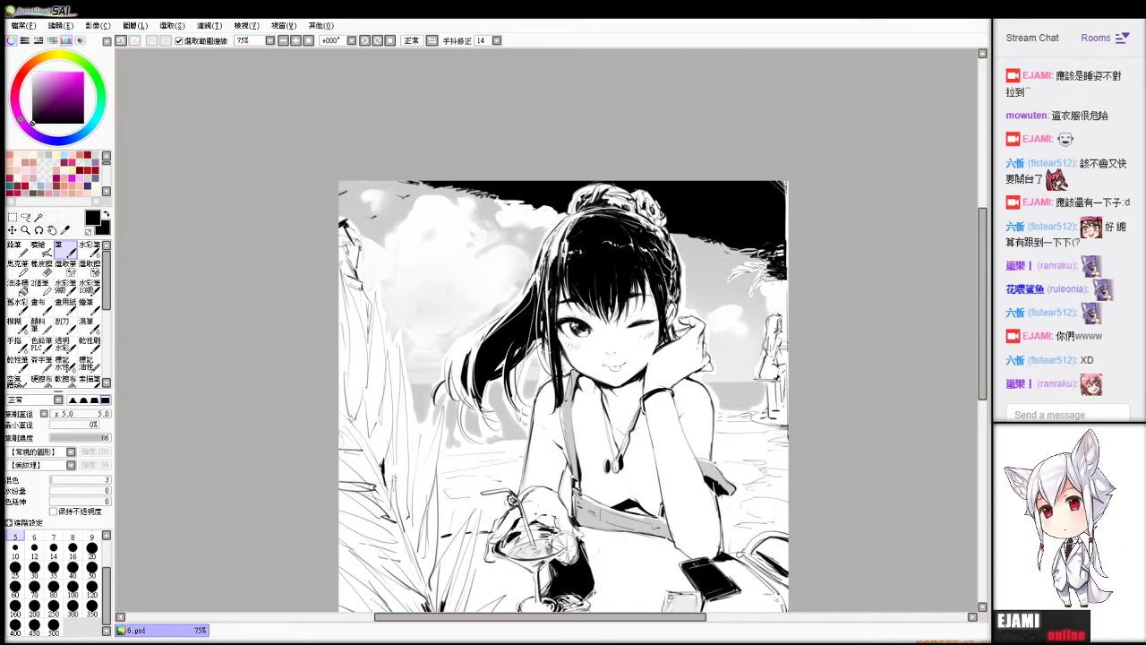
{"action": "scroll", "coordinate": [695, 429], "scroll_direction": "up", "scroll_amount": 4}
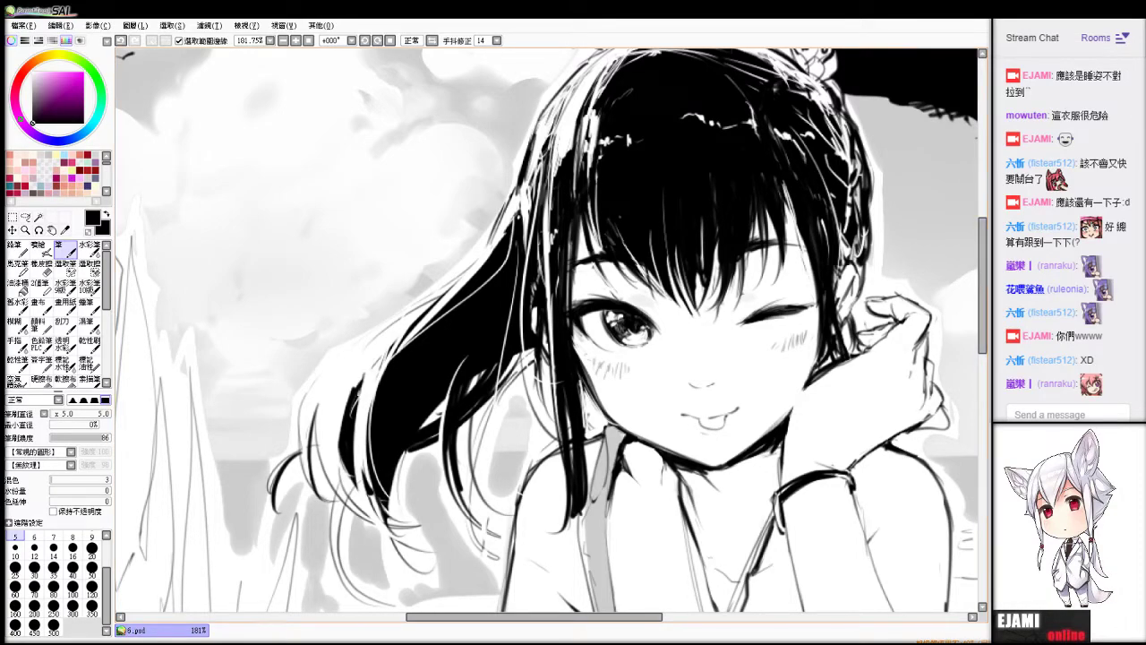
{"action": "left_click", "coordinate": [605, 466], "text": "alt"}
{"action": "key", "text": "b"}
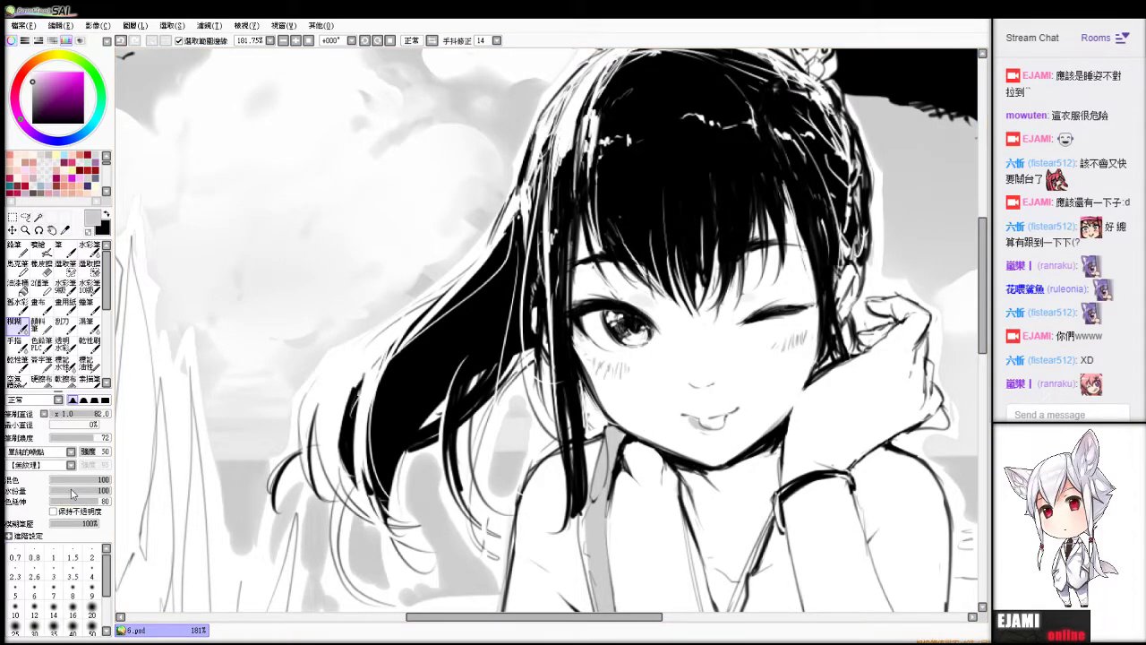
{"action": "key", "text": "n"}
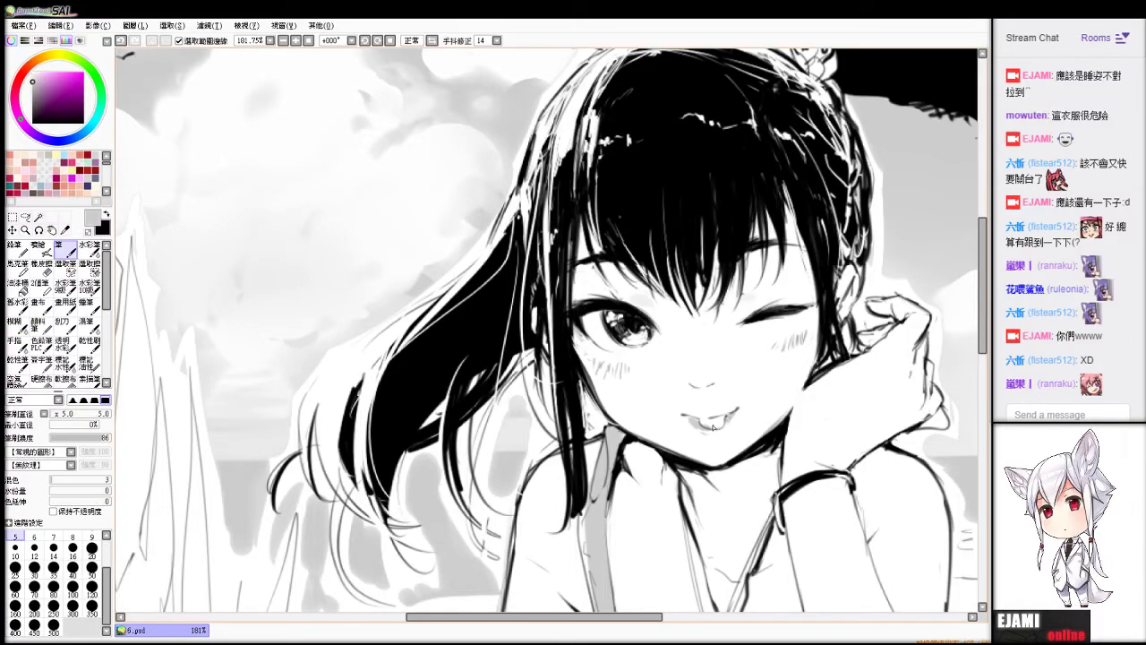
{"action": "key", "text": "b"}
{"action": "left_click_drag", "start_coordinate": [695, 419], "coordinate": [726, 421]}
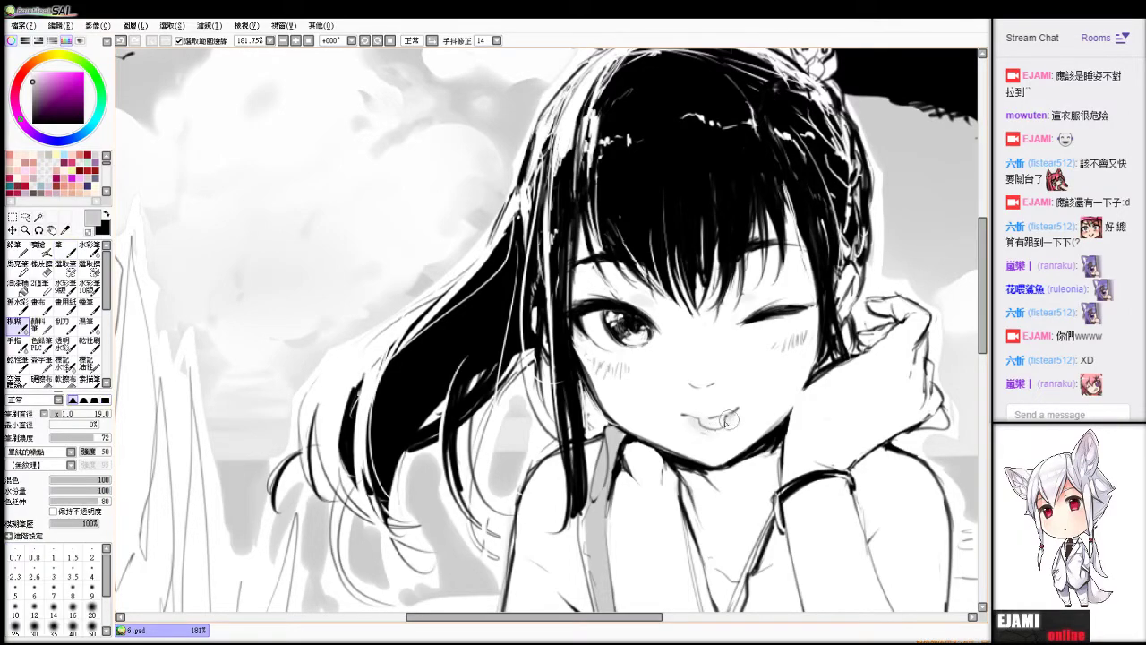
Clean up the tongue shading with the eraser and blur brush.
{"action": "key", "text": "e"}
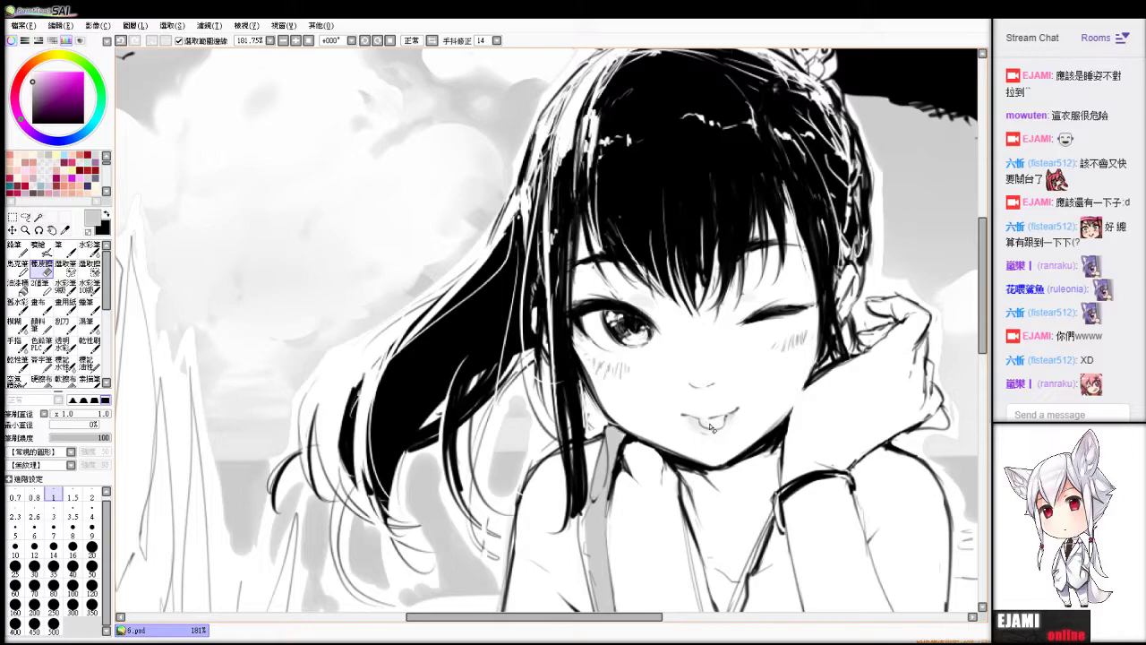
{"action": "left_click_drag", "start_coordinate": [710, 425], "coordinate": [713, 421]}
{"action": "key", "text": "b"}
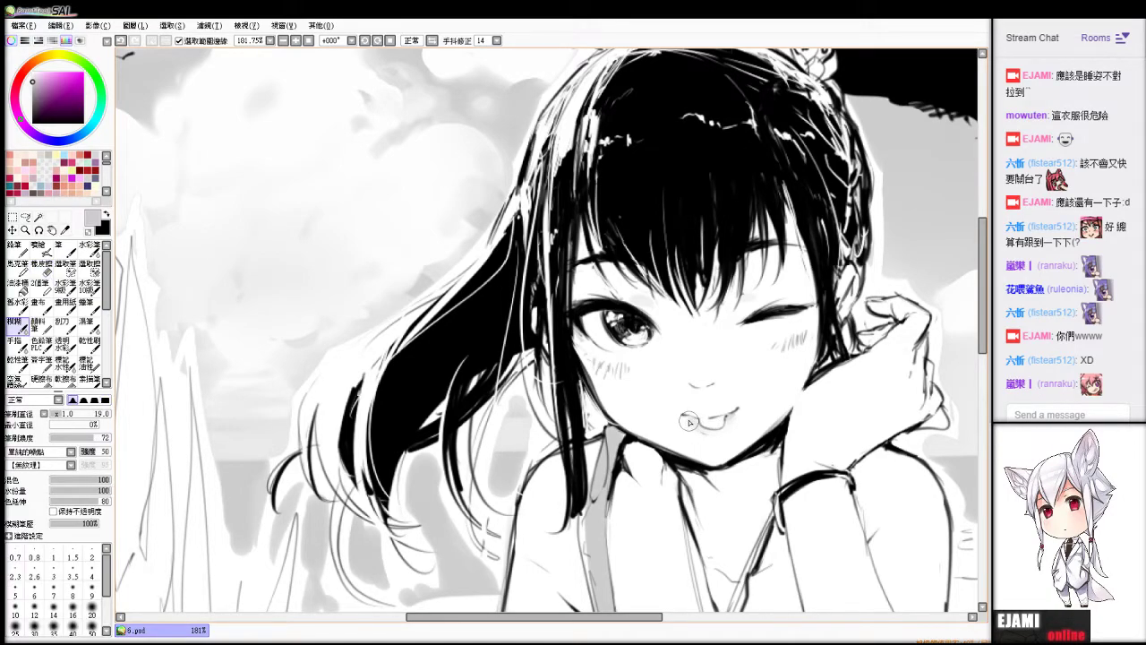
{"action": "key", "text": "e"}
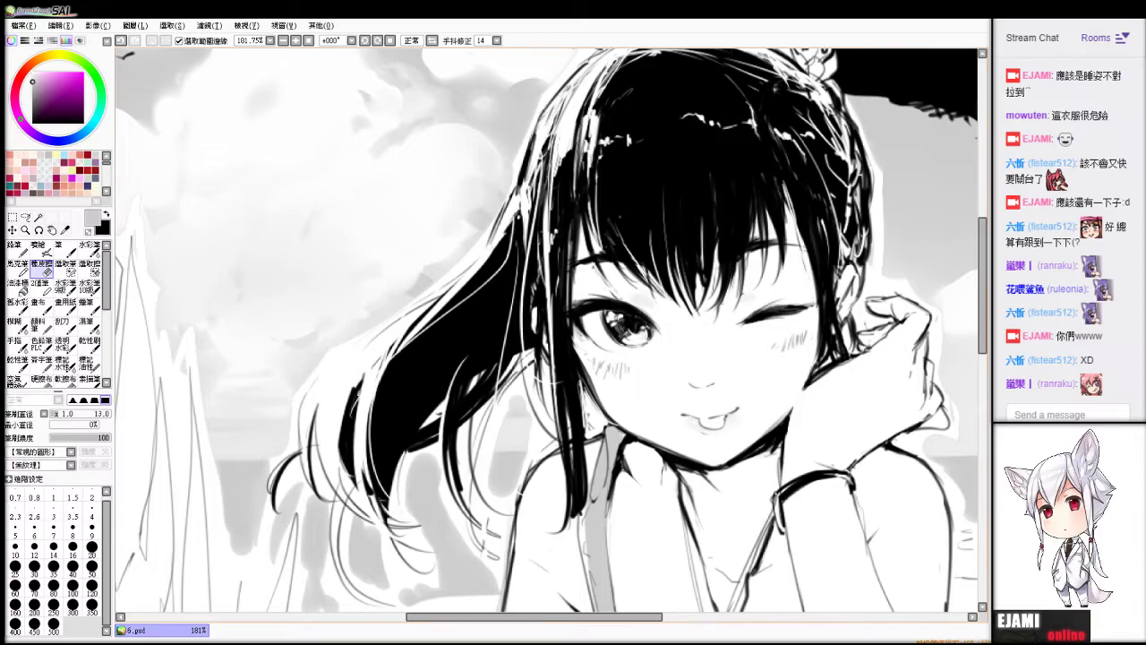
{"action": "scroll", "coordinate": [760, 456], "scroll_direction": "down", "scroll_amount": 2}
{"action": "scroll", "coordinate": [768, 502], "scroll_direction": "down", "scroll_amount": 5}
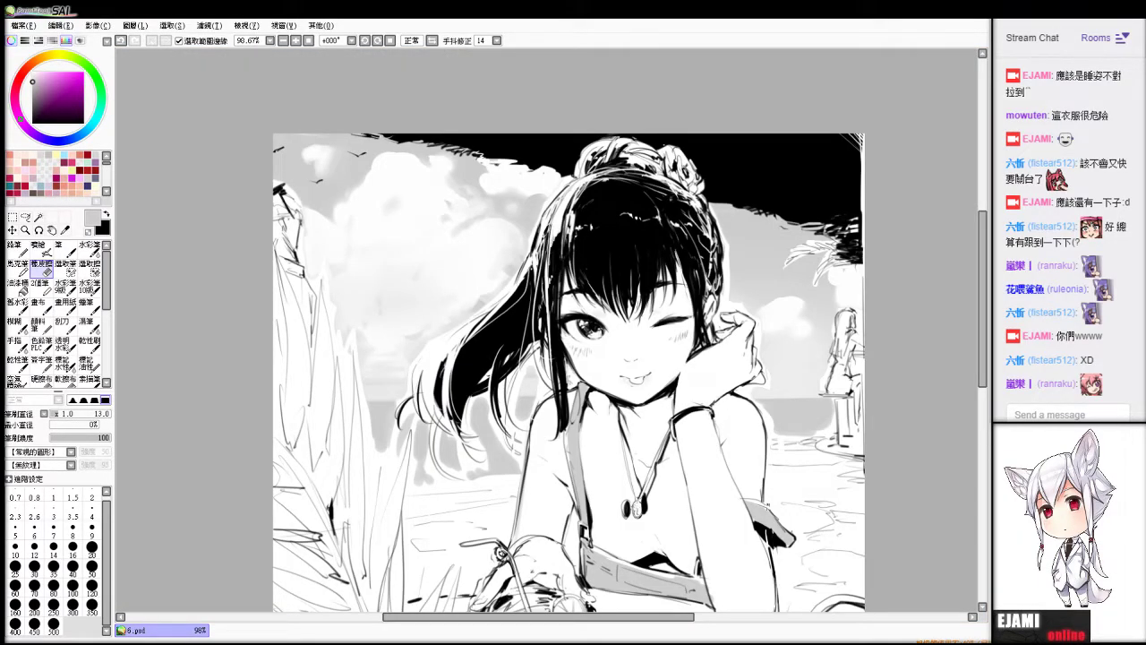
Fill the girl's tongue with light gray using the size 5 brush.
{"action": "scroll", "coordinate": [547, 331], "scroll_direction": "up", "scroll_amount": 2}
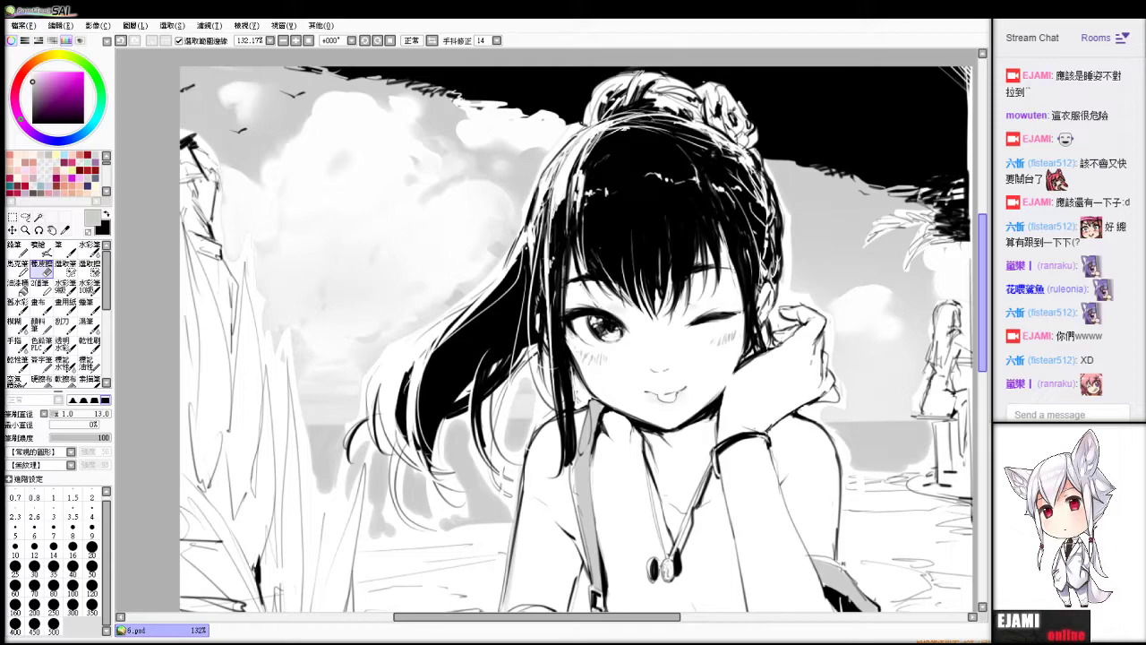
{"action": "key", "text": "n"}
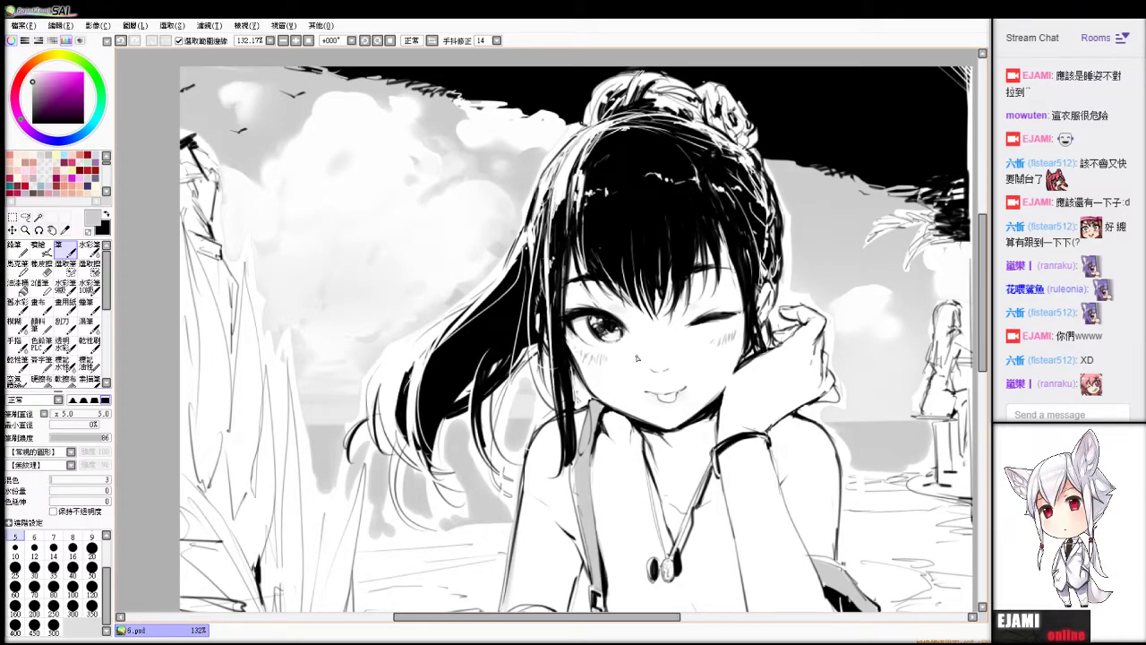
{"action": "left_click_drag", "start_coordinate": [663, 395], "coordinate": [674, 398]}
{"action": "key", "text": "e"}
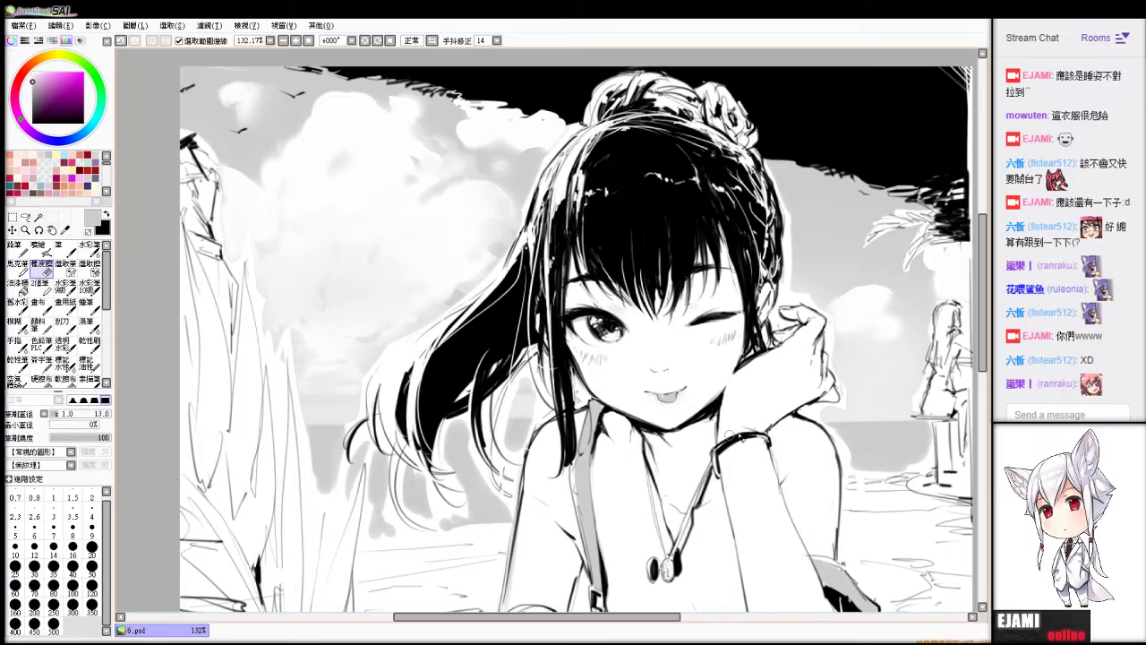
Try to erase a small highlight on the gray tongue.
{"action": "scroll", "coordinate": [736, 437], "scroll_direction": "up", "scroll_amount": 1}
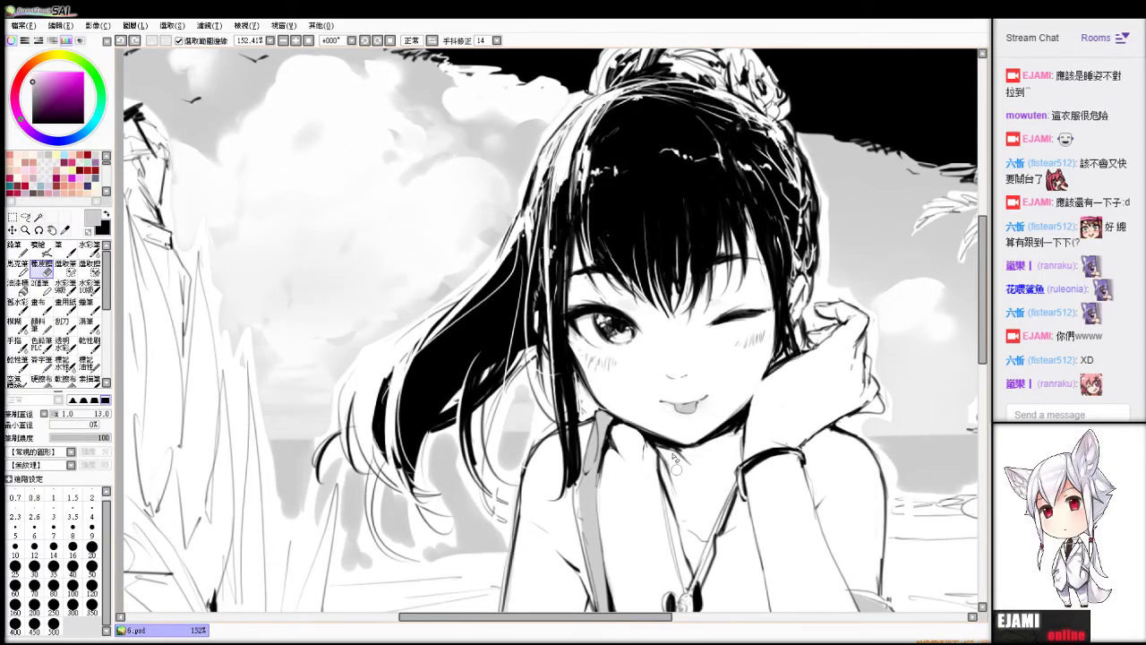
{"action": "left_click_drag", "start_coordinate": [680, 411], "coordinate": [684, 416]}
{"action": "key", "text": "ctrl+z"}
{"action": "scroll", "coordinate": [679, 408], "scroll_direction": "down", "scroll_amount": 4}
{"action": "scroll", "coordinate": [707, 430], "scroll_direction": "up", "scroll_amount": 4}
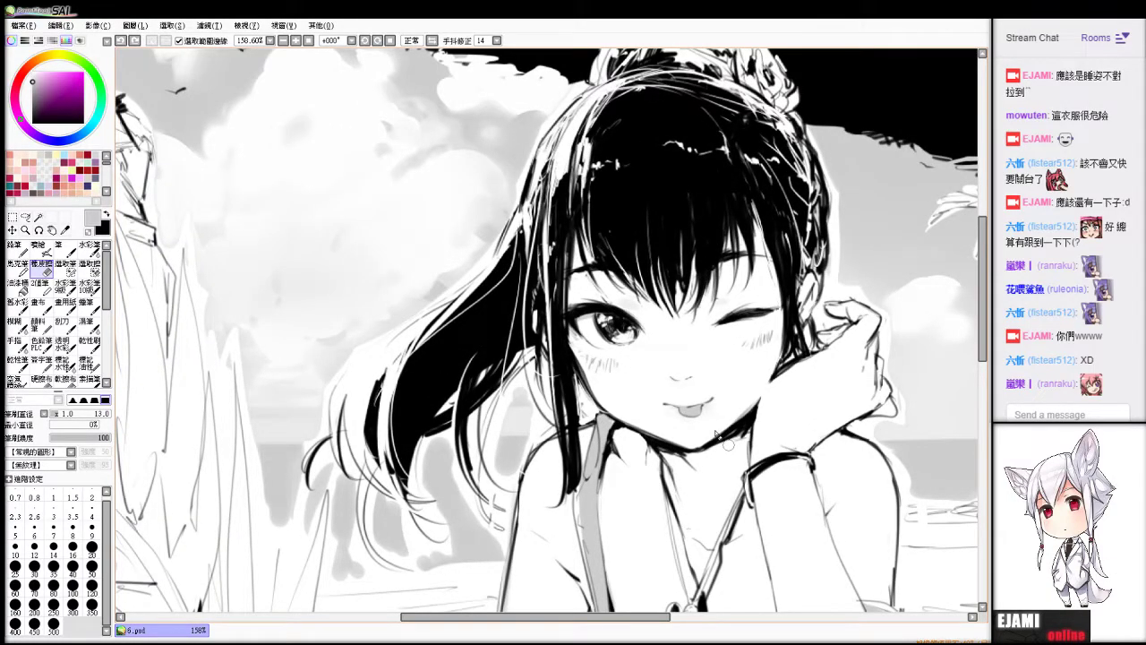
Shade the shoulder beside the propped arm with gray, add a lighter gray picked from the sky, and trim it with the eraser.
{"action": "key", "text": "n"}
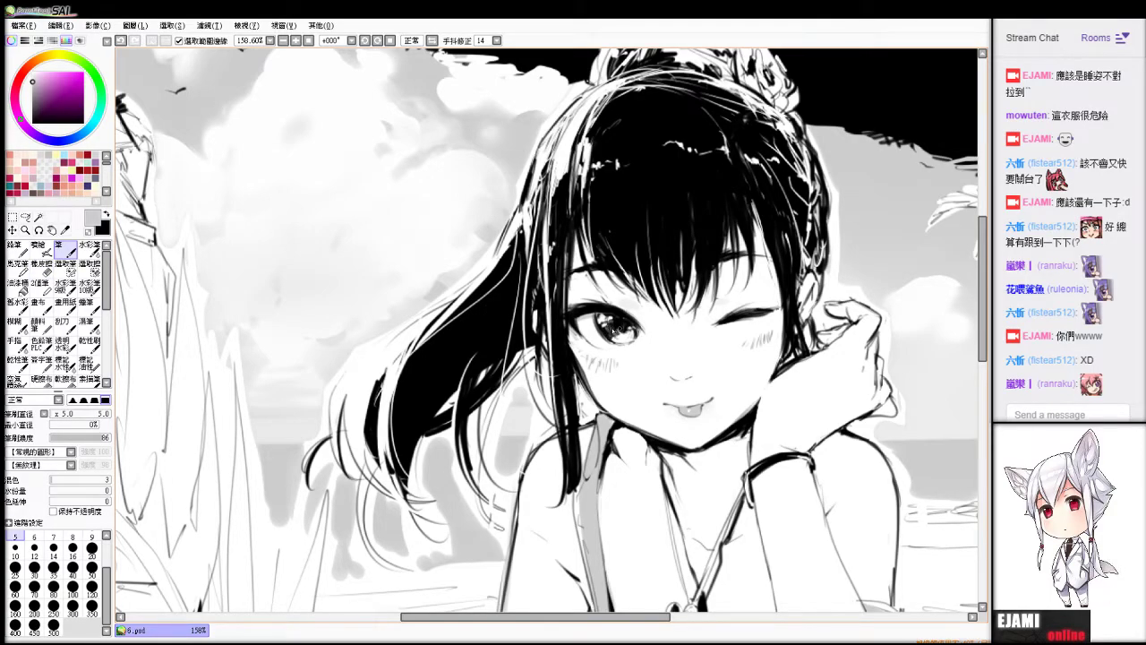
{"action": "scroll", "coordinate": [831, 345], "scroll_direction": "down", "scroll_amount": 2}
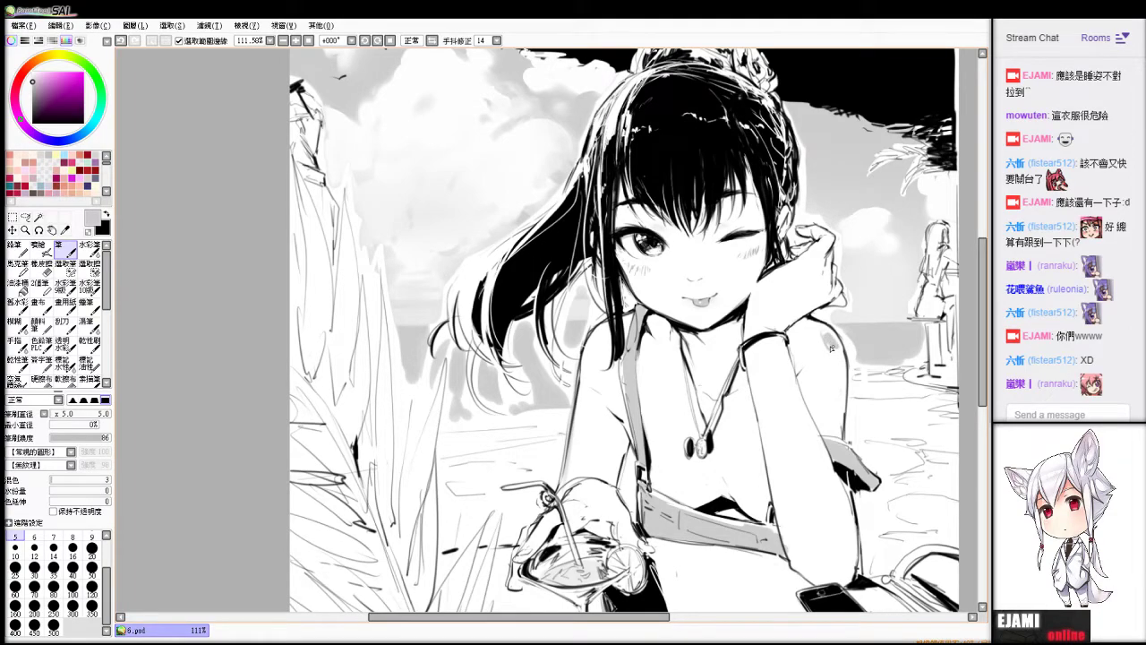
{"action": "key", "text": "e"}
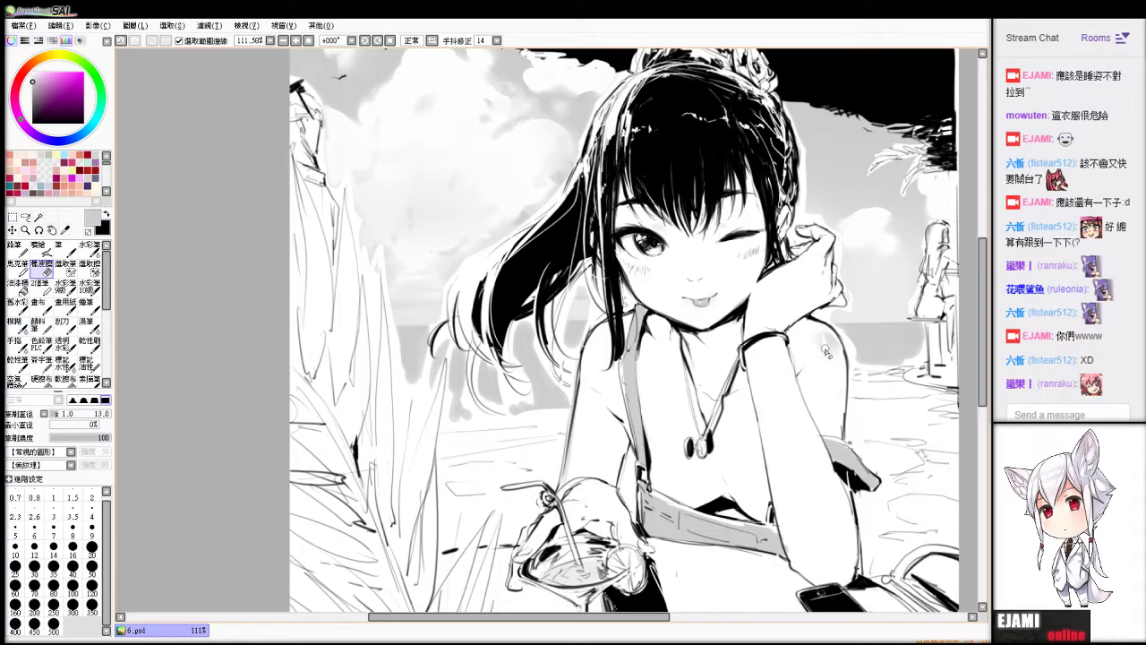
{"action": "key", "text": "minus"}
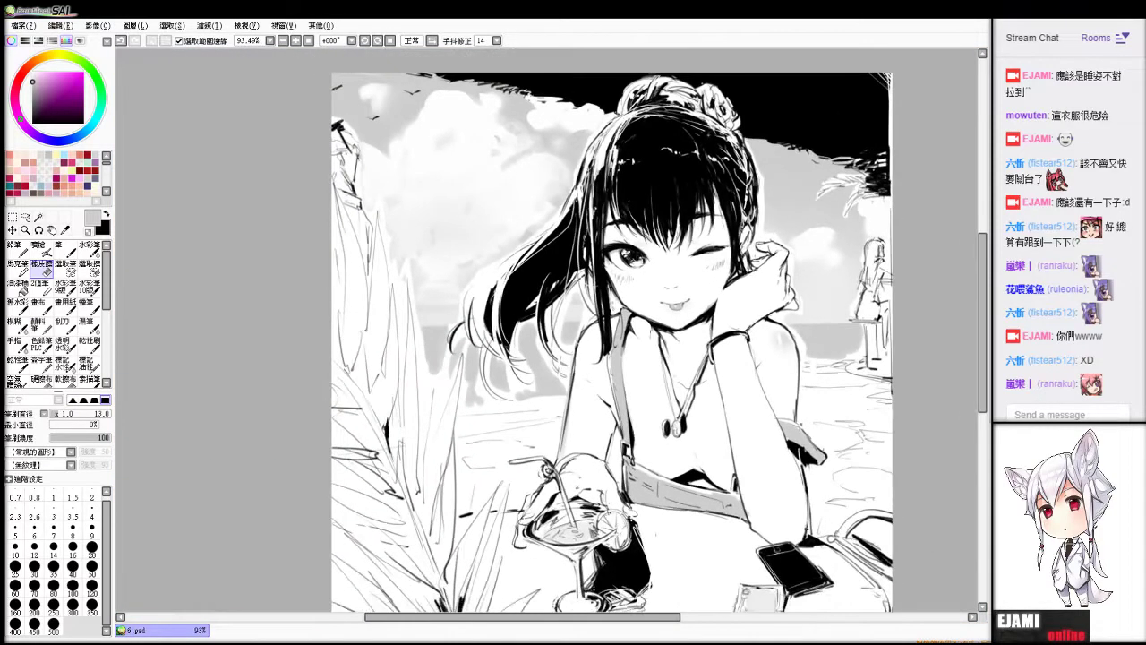
{"action": "key", "text": "minus"}
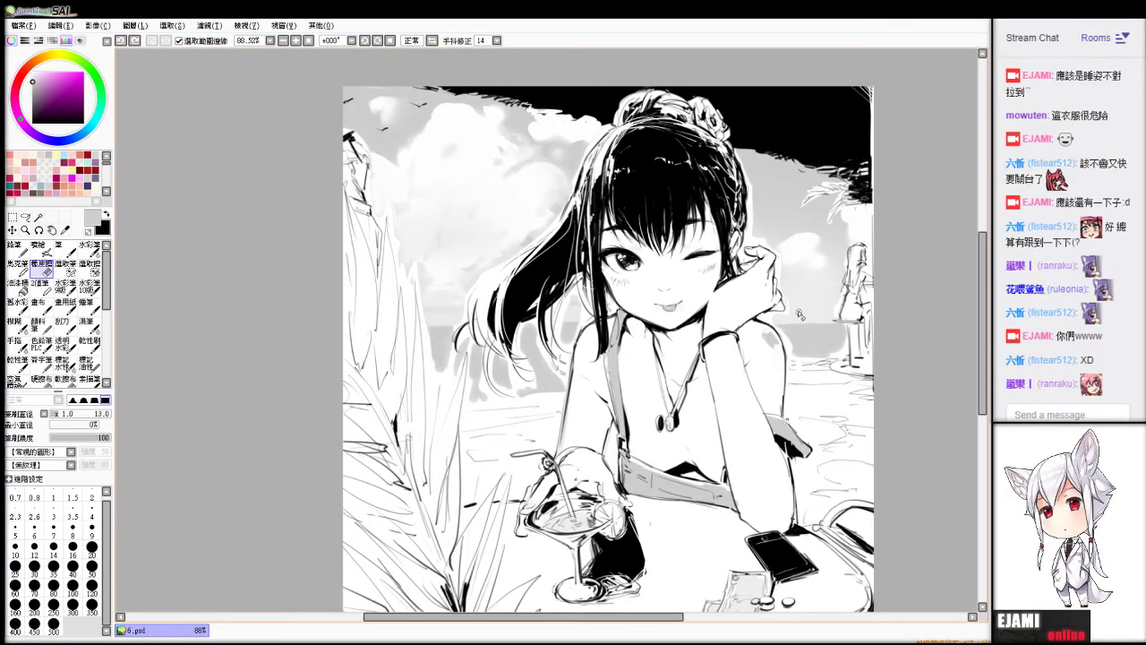
{"action": "key", "text": "alt"}
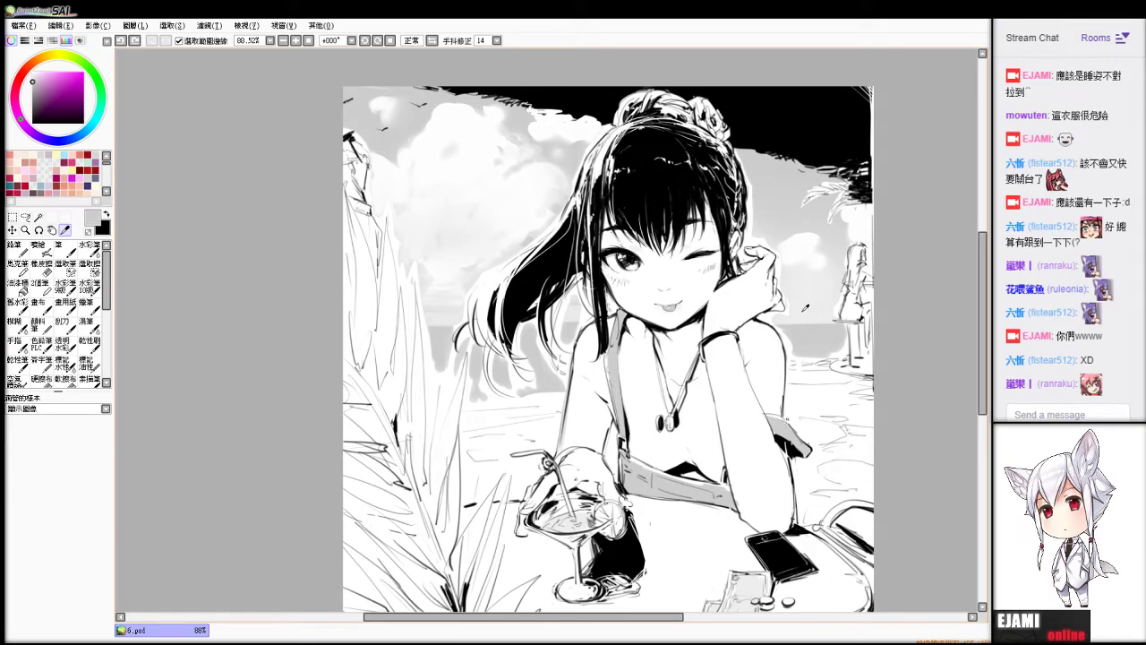
{"action": "left_click", "coordinate": [803, 310], "text": "alt"}
{"action": "left_click_drag", "start_coordinate": [765, 337], "coordinate": [777, 367]}
{"action": "key", "text": "e"}
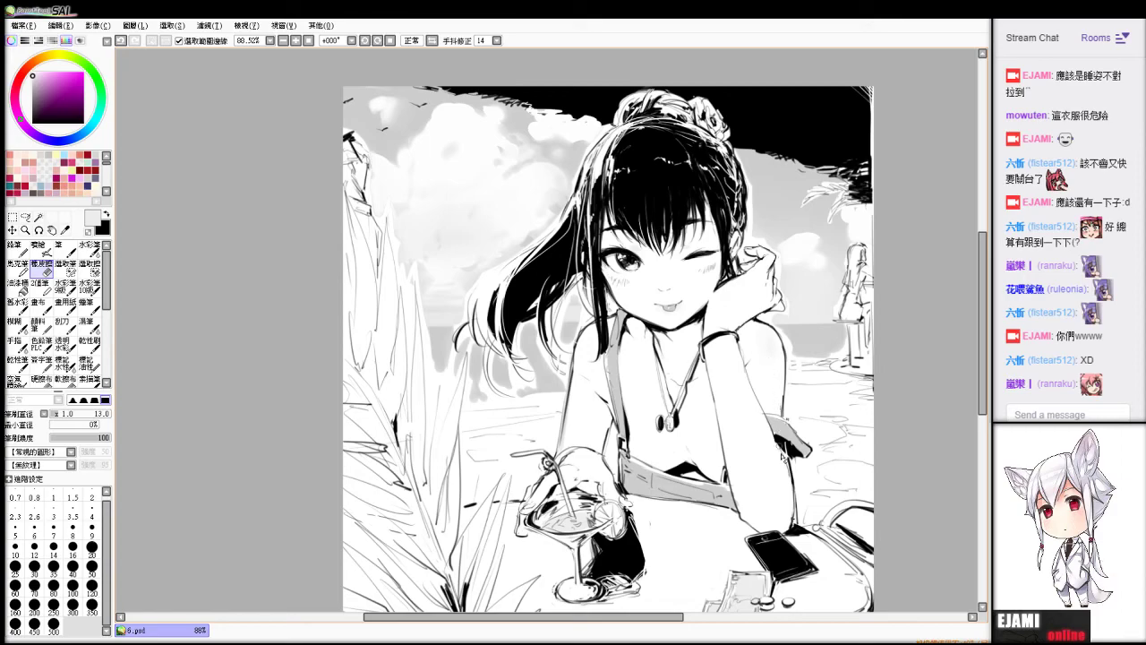
Shade the elbow of the propped arm with soft gray, smoothing it with the blur brush and trimming it with the eraser.
{"action": "key", "text": "v"}
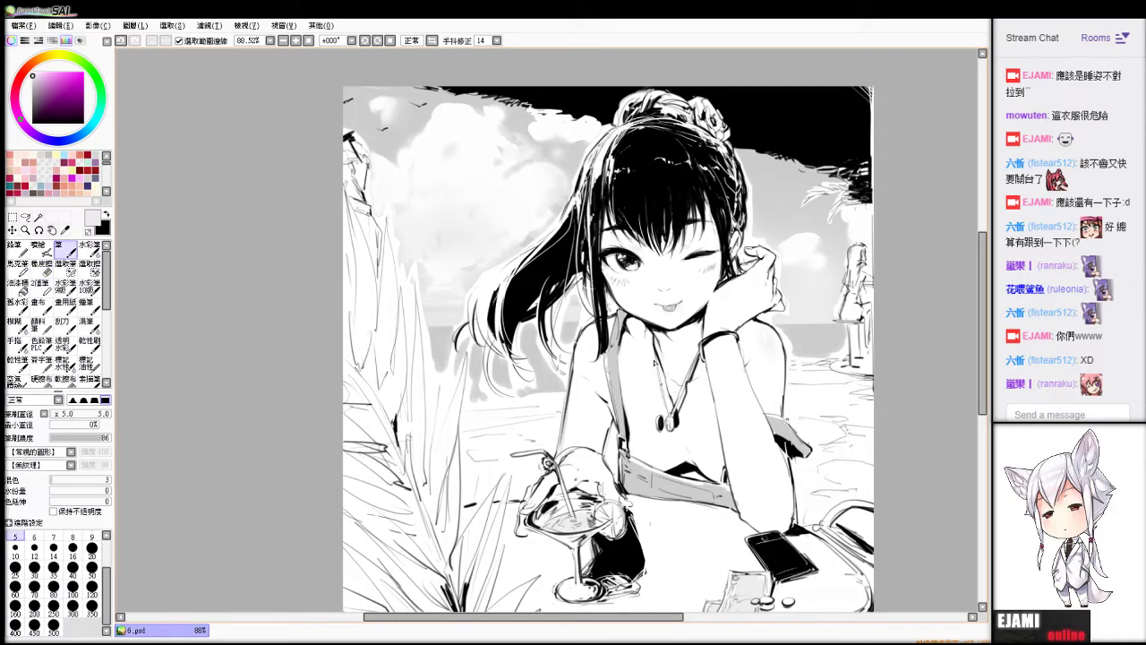
{"action": "left_click_drag", "start_coordinate": [776, 515], "coordinate": [768, 527]}
{"action": "key", "text": "b"}
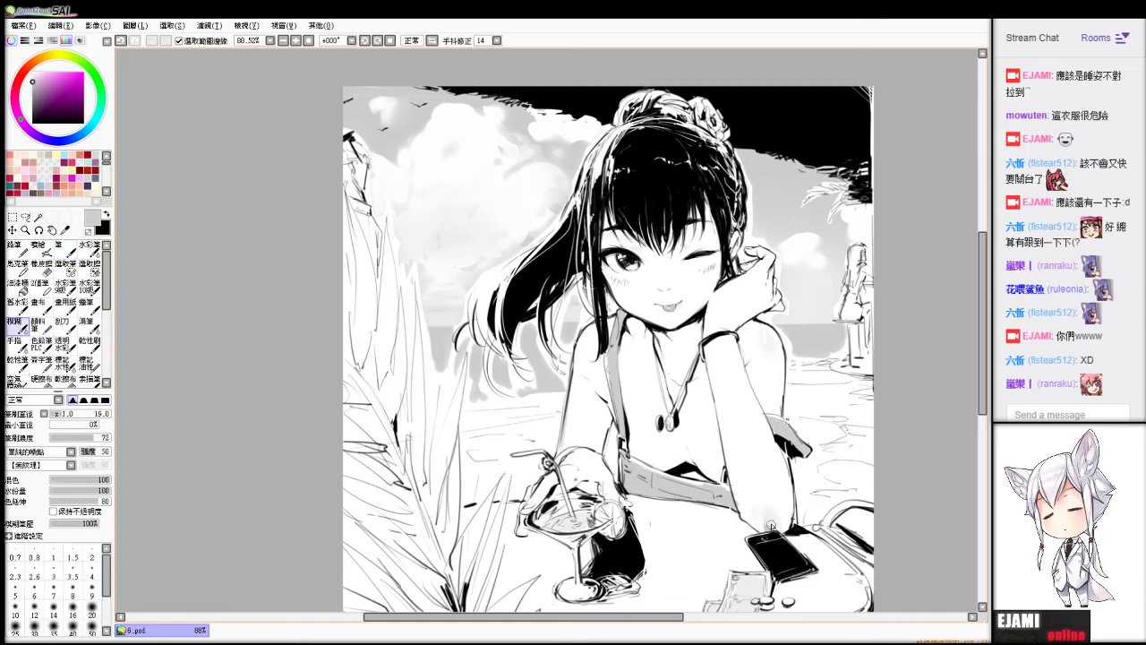
{"action": "key", "text": "n"}
{"action": "key", "text": "e"}
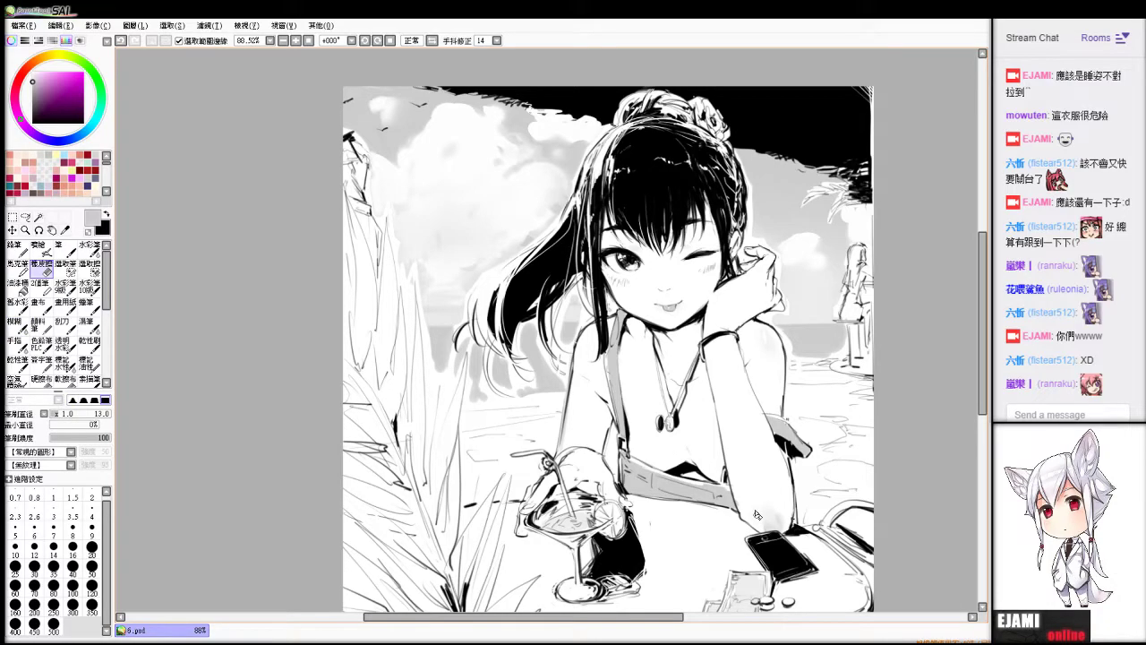
{"action": "key", "text": "b"}
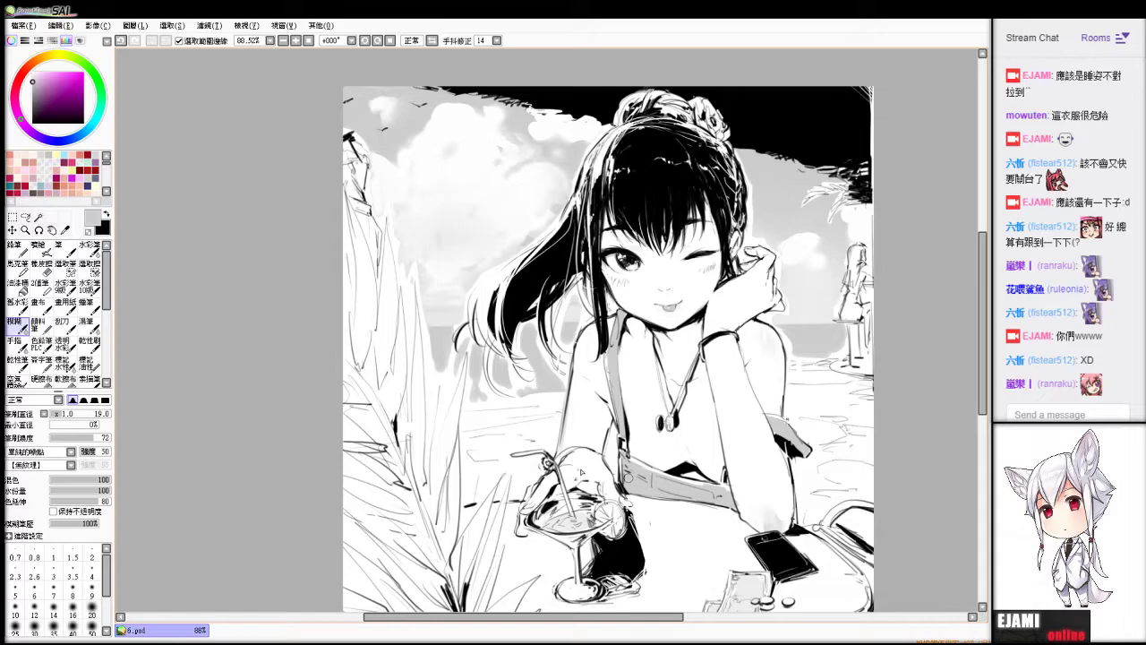
Add gray shading to the hand beside the cocktail glass and tidy it with the eraser.
{"action": "key", "text": "n"}
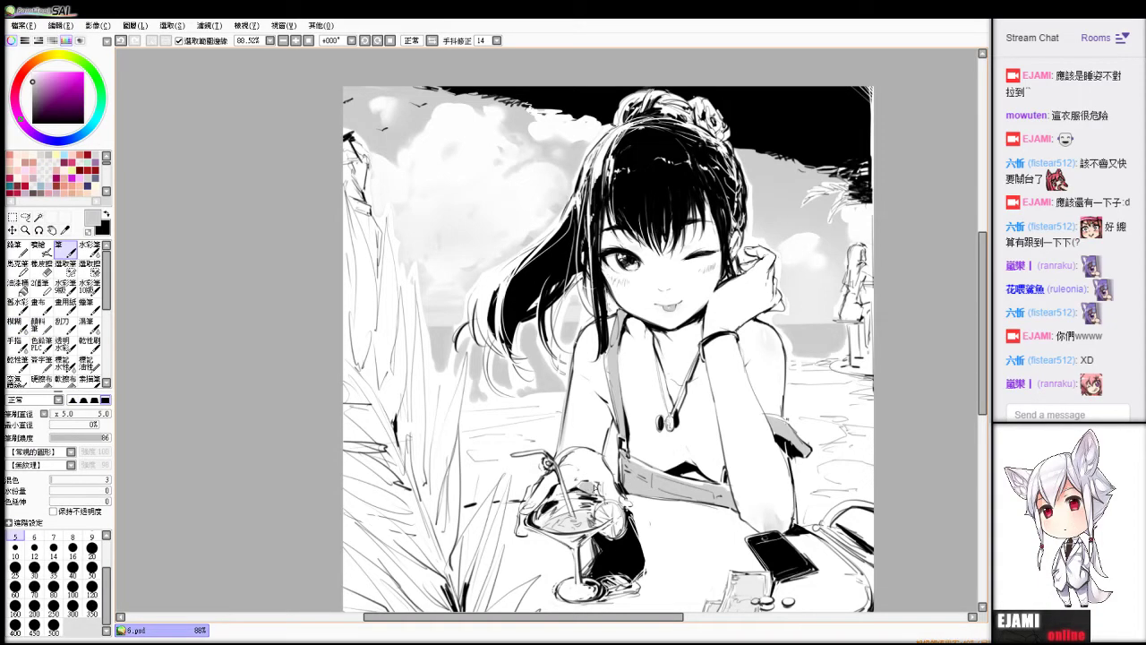
{"action": "left_click_drag", "start_coordinate": [588, 490], "coordinate": [595, 491]}
{"action": "key", "text": "e"}
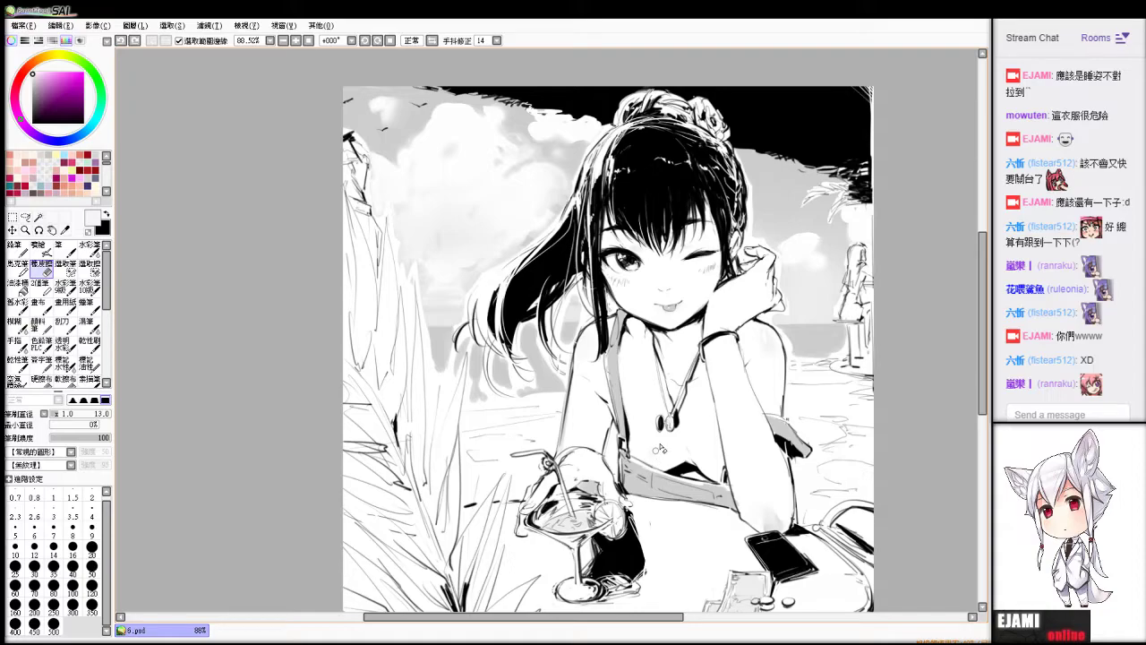
Shade the skin between the necklace pendants and the top with light gray, refining it with the blur brush and eraser.
{"action": "key", "text": "v"}
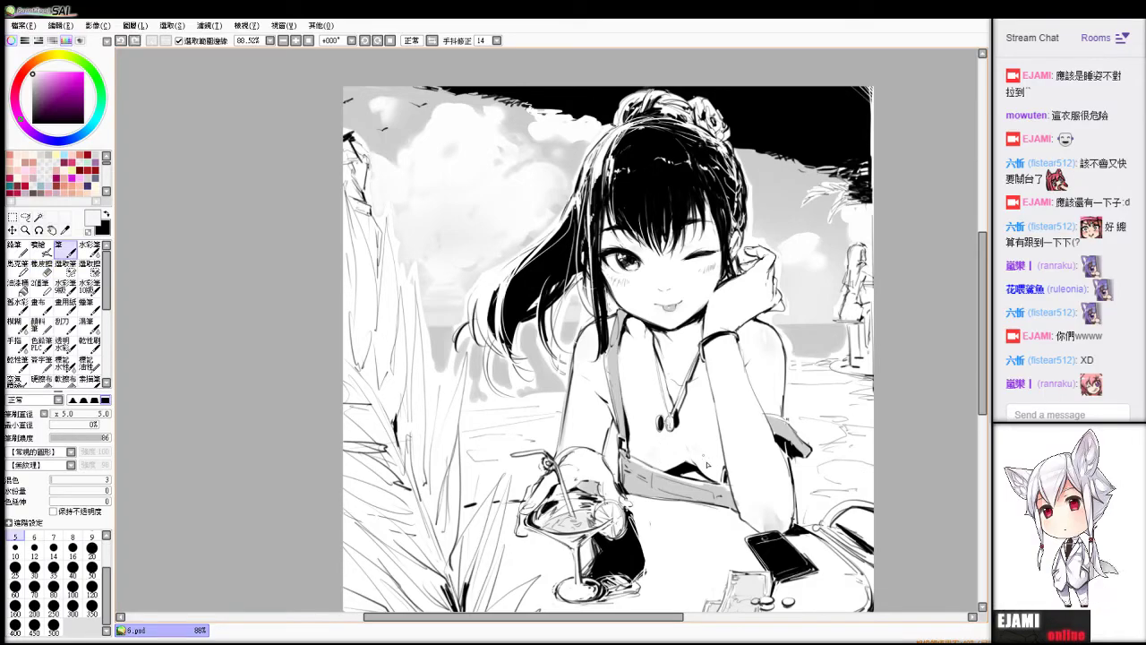
{"action": "key", "text": "b"}
{"action": "key", "text": "e"}
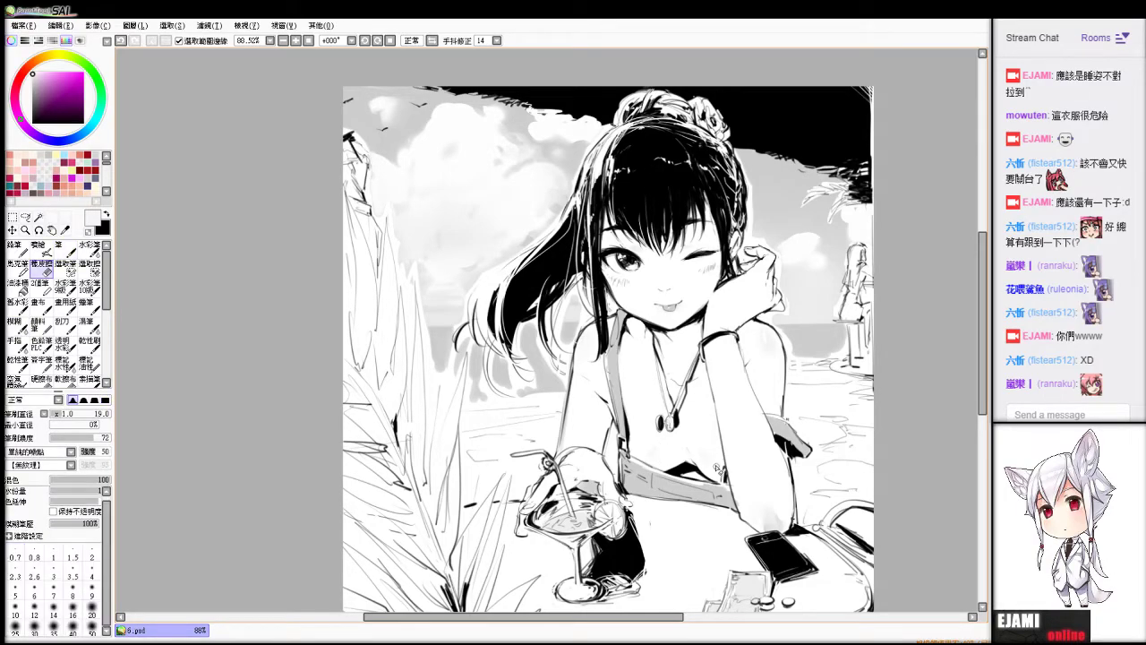
{"action": "key", "text": "n"}
{"action": "key", "text": "e"}
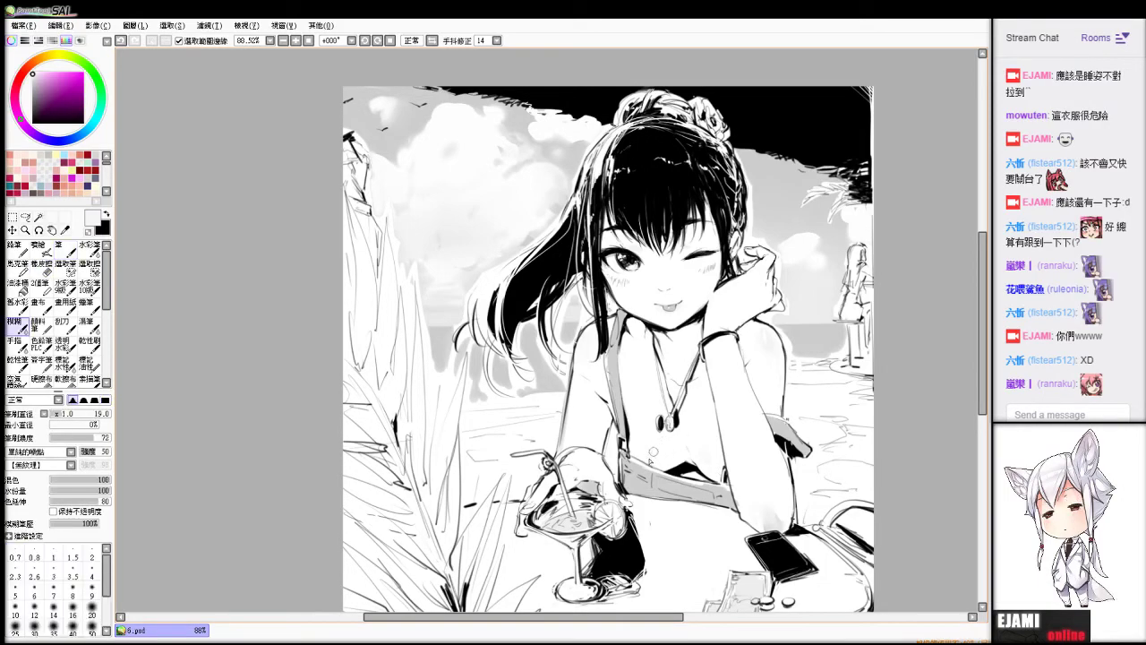
{"action": "key", "text": "n"}
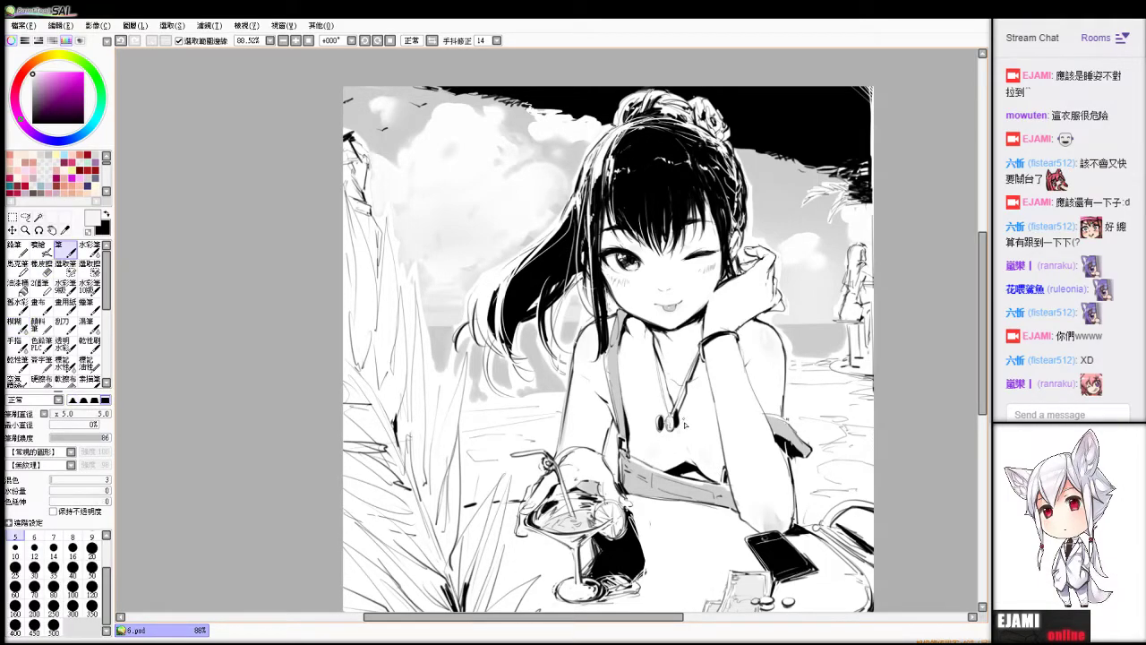
{"action": "key", "text": "b"}
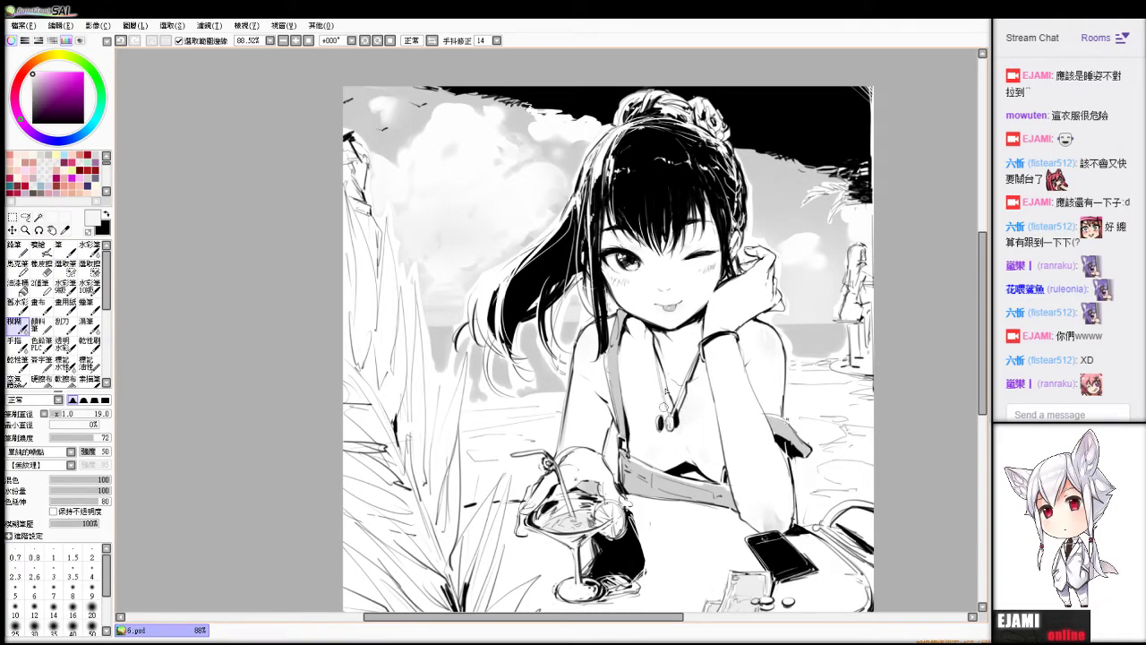
Paint light gray shading on the chest beside the shoulder strap and soften it with the blur brush.
{"action": "key", "text": "n"}
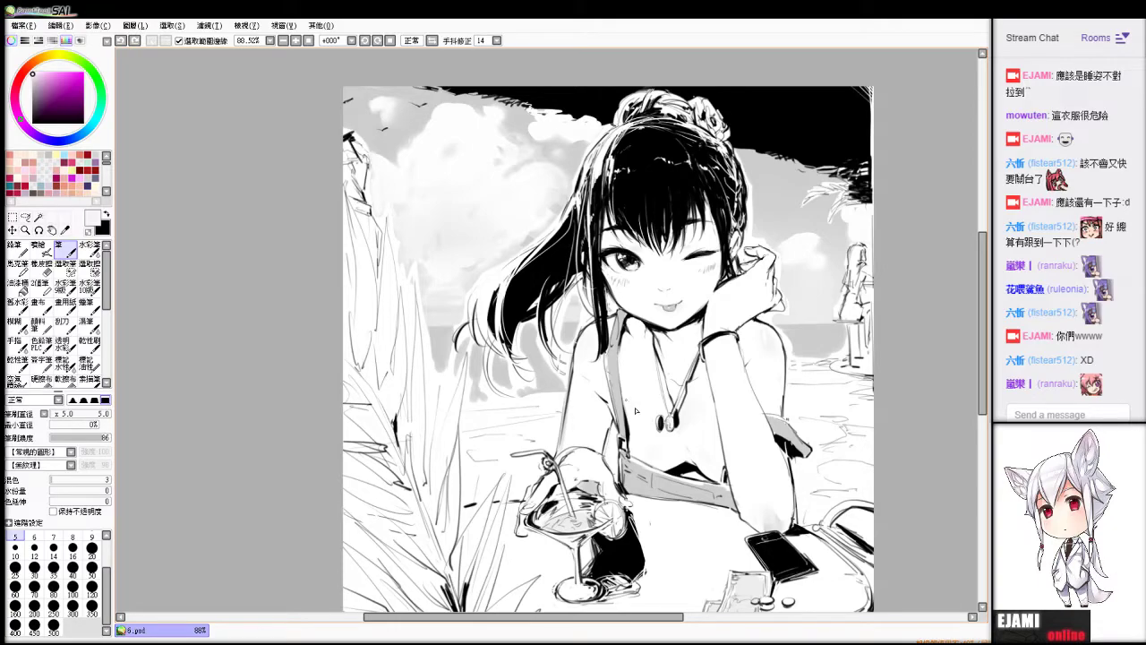
{"action": "left_click_drag", "start_coordinate": [626, 393], "coordinate": [638, 384]}
{"action": "key", "text": "b"}
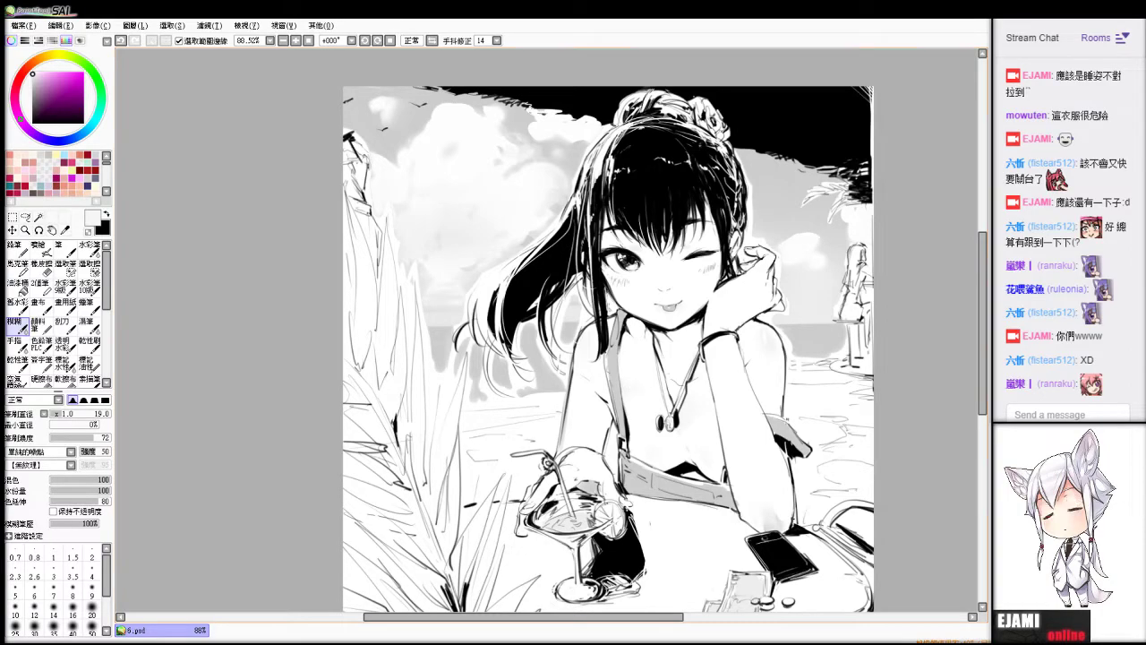
{"action": "scroll", "coordinate": [648, 394], "scroll_direction": "down", "scroll_amount": 1}
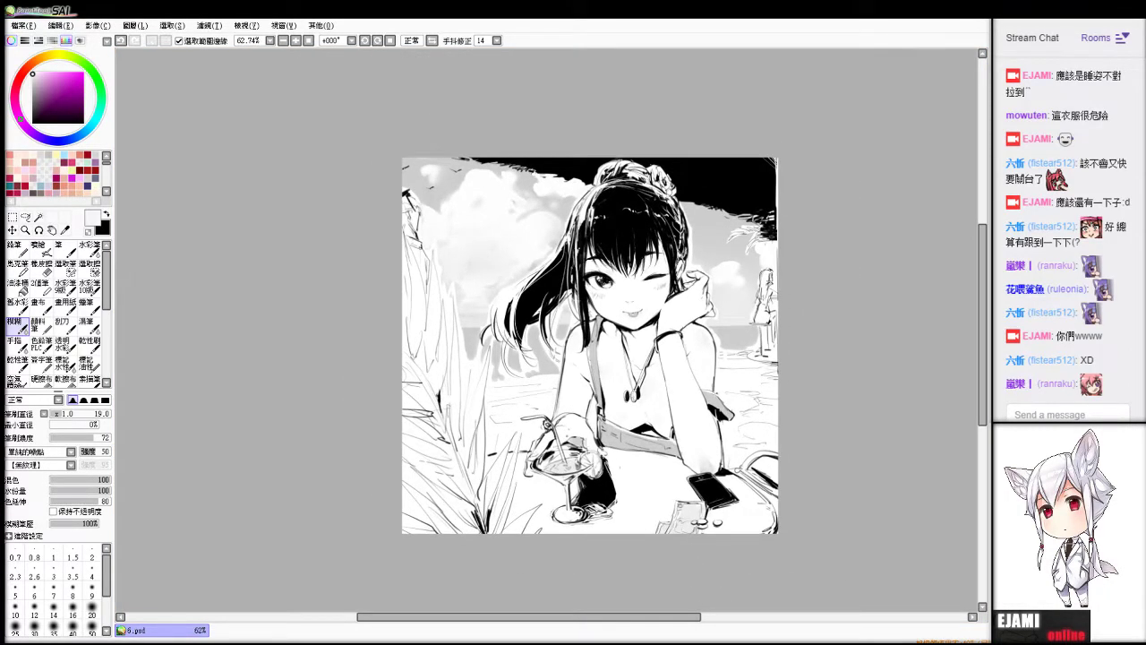
{"action": "key", "text": "v"}
{"action": "scroll", "coordinate": [548, 331], "scroll_direction": "up", "scroll_amount": 1}
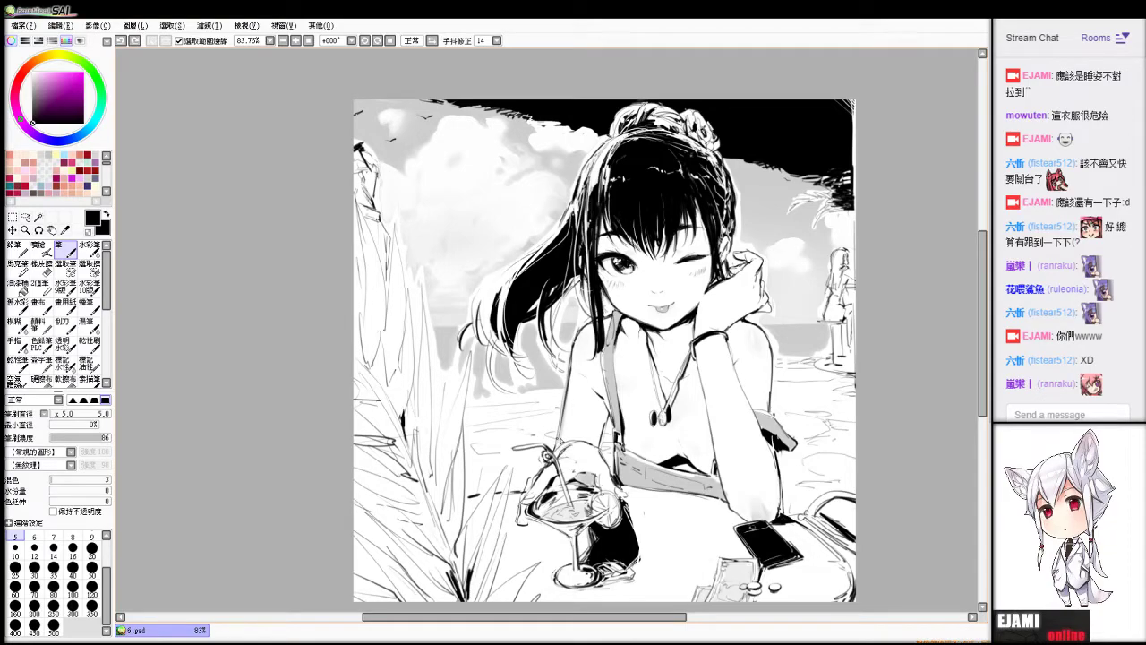
{"action": "scroll", "coordinate": [547, 325], "scroll_direction": "up", "scroll_amount": 1}
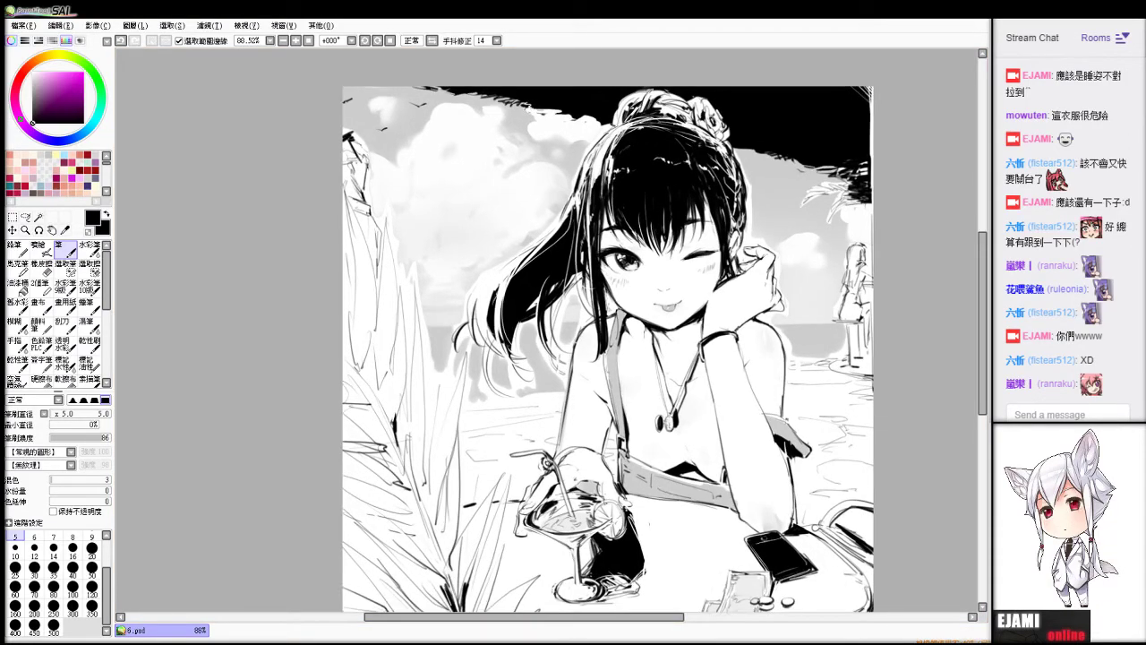
{"action": "left_click_drag", "start_coordinate": [573, 332], "coordinate": [537, 319]}
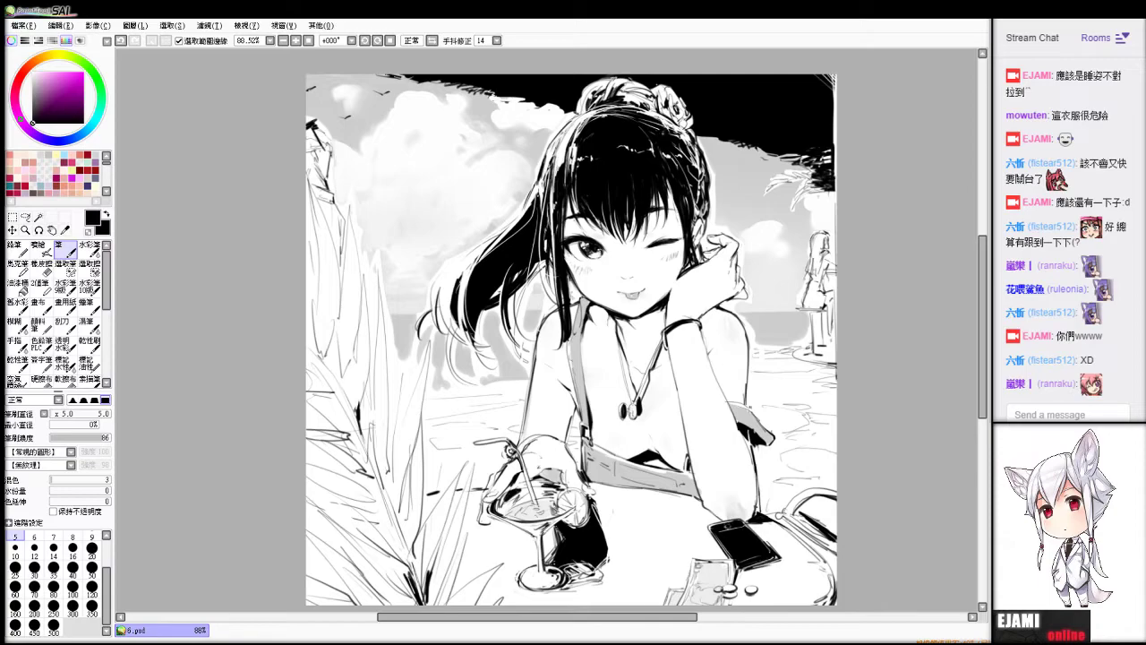
{"action": "left_click_drag", "start_coordinate": [682, 464], "coordinate": [676, 451]}
{"action": "key", "text": "b"}
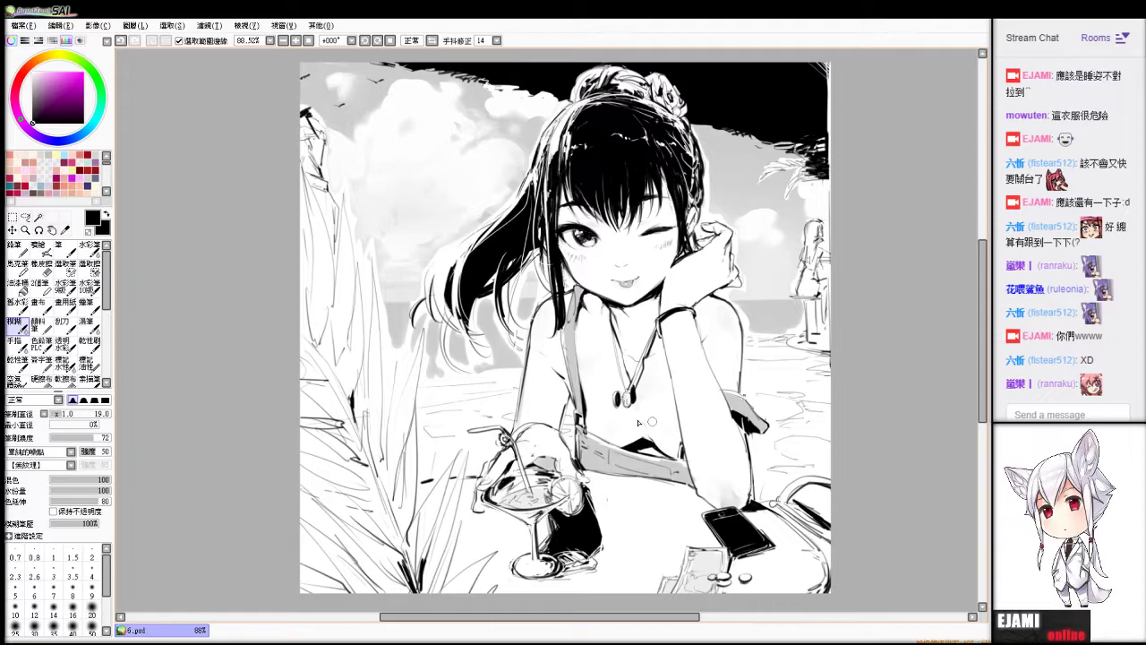
{"action": "key", "text": "Home"}
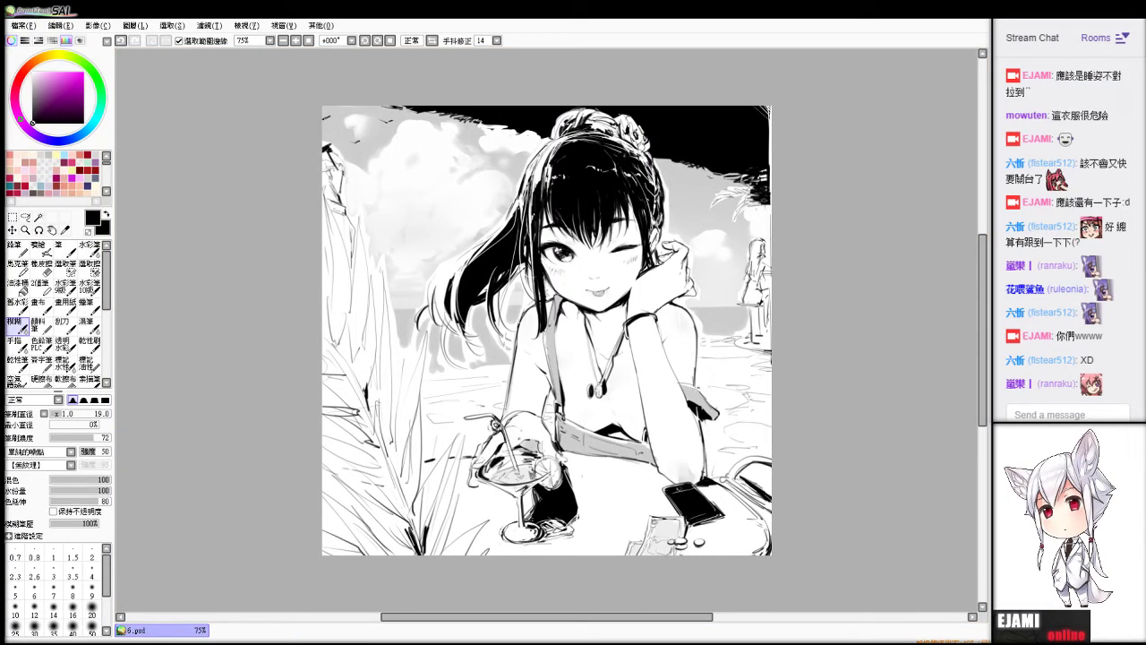
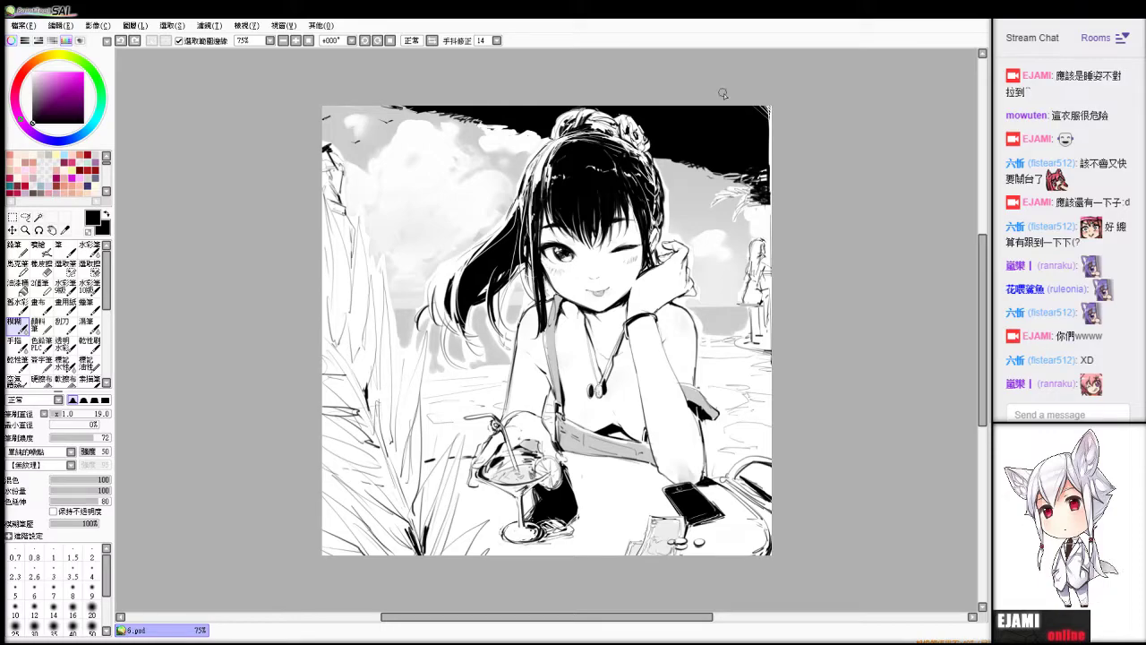
Try the 圓點-14 dot texture with a size 150 brush over the palm leaves and undo the stroke.
{"action": "key", "text": "ctrl+y"}
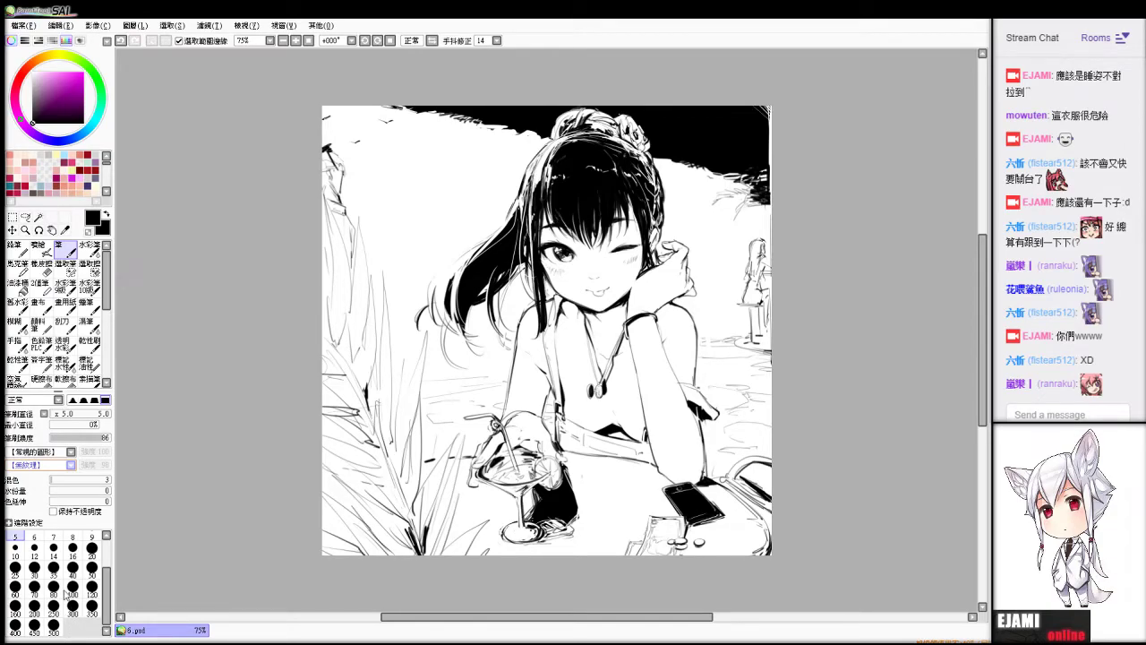
{"action": "left_click", "coordinate": [64, 593]}
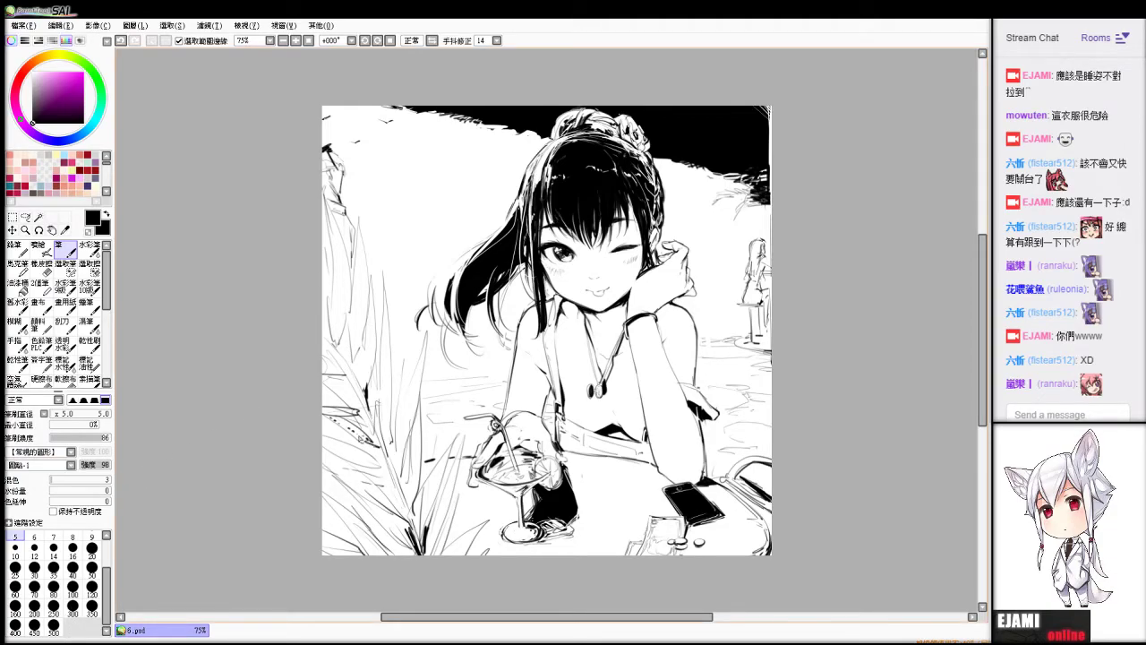
{"action": "left_click", "coordinate": [74, 413]}
{"action": "left_click_drag", "start_coordinate": [74, 414], "coordinate": [69, 414]}
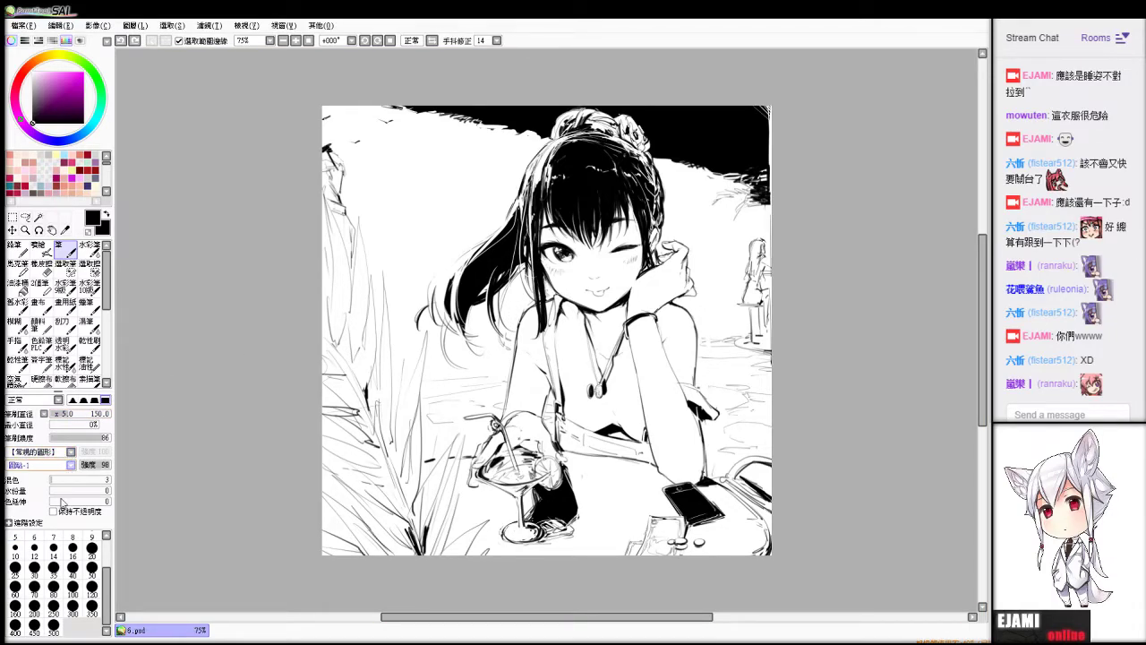
{"action": "left_click", "coordinate": [43, 571]}
{"action": "left_click_drag", "start_coordinate": [335, 365], "coordinate": [344, 369]}
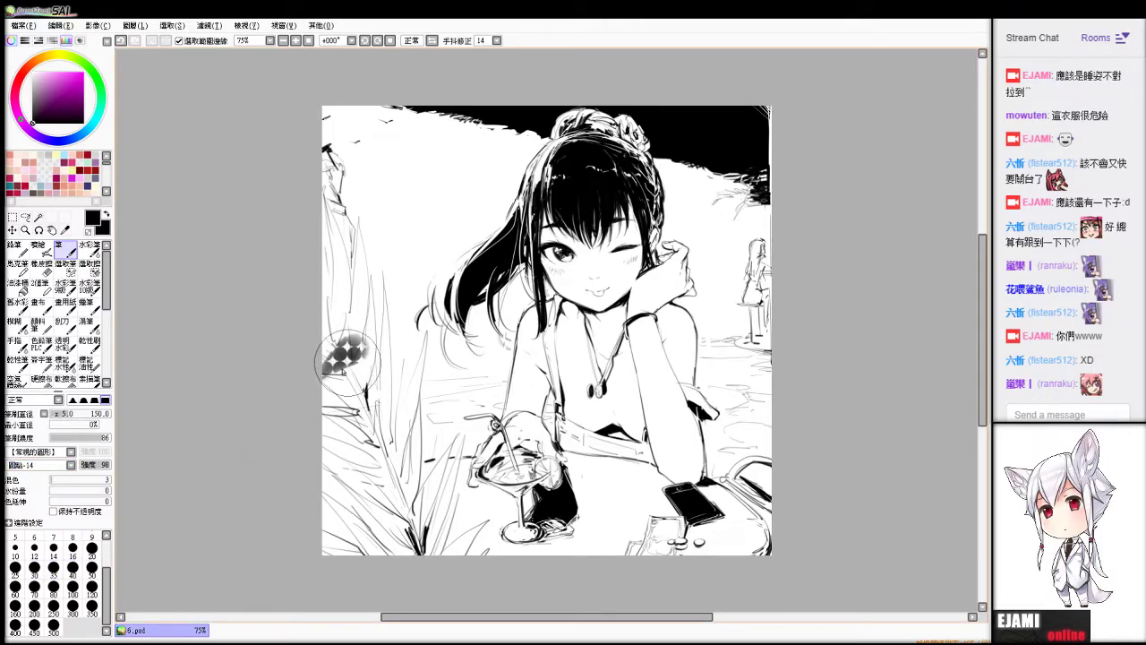
{"action": "key", "text": "ctrl+z"}
Switch the brush texture to 圓點-9 and set the brush size to 5.
{"action": "left_click", "coordinate": [73, 465]}
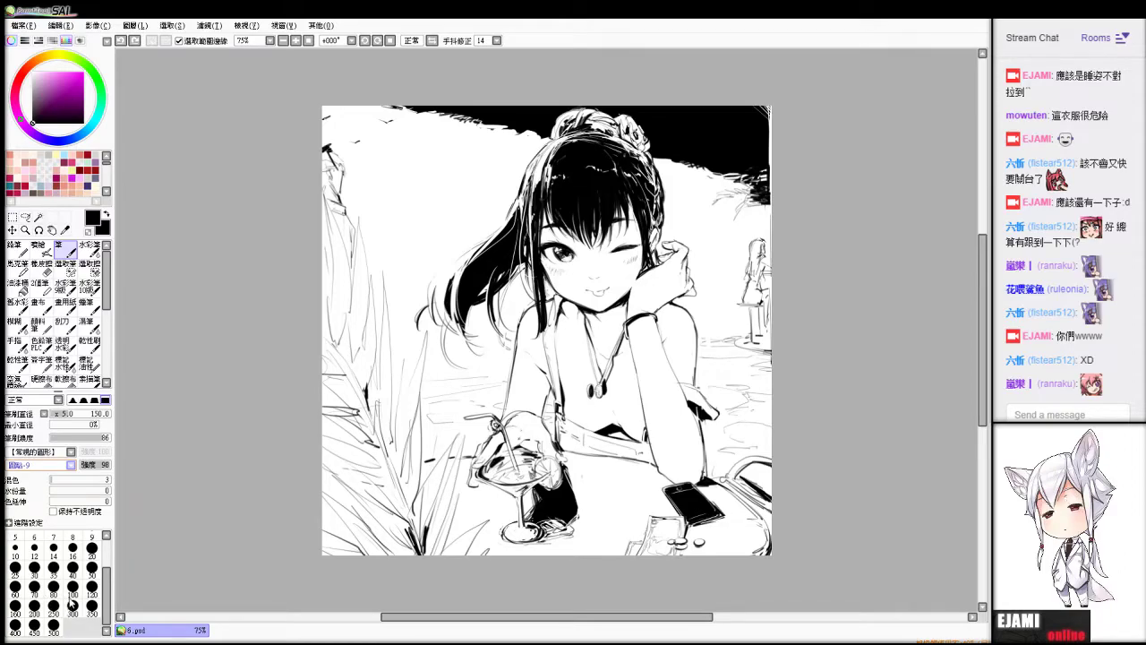
{"action": "scroll", "coordinate": [546, 331], "scroll_direction": "up", "scroll_amount": 6}
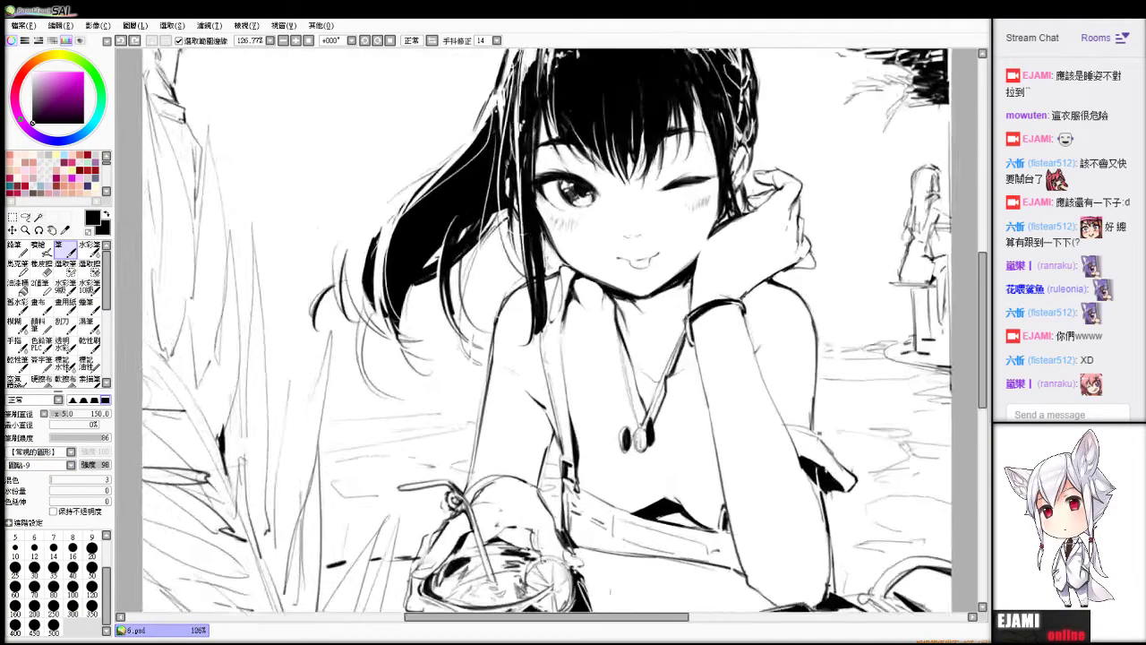
{"action": "scroll", "coordinate": [547, 331], "scroll_direction": "up", "scroll_amount": 2}
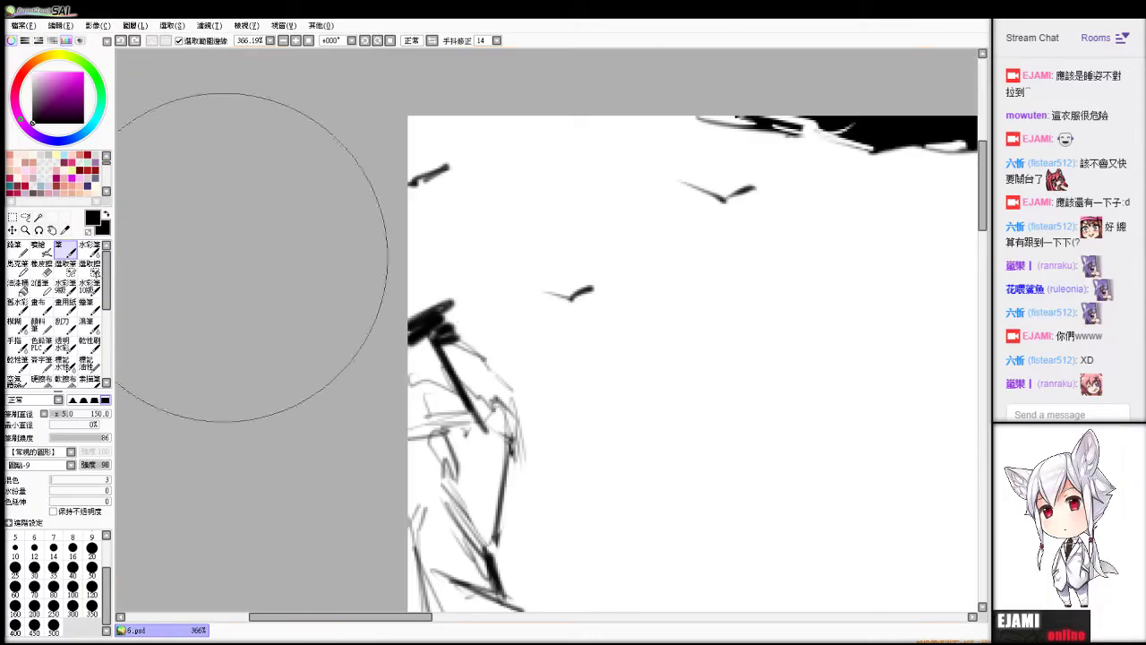
{"action": "left_click_drag", "start_coordinate": [59, 414], "coordinate": [34, 425]}
{"action": "left_click", "coordinate": [14, 539]}
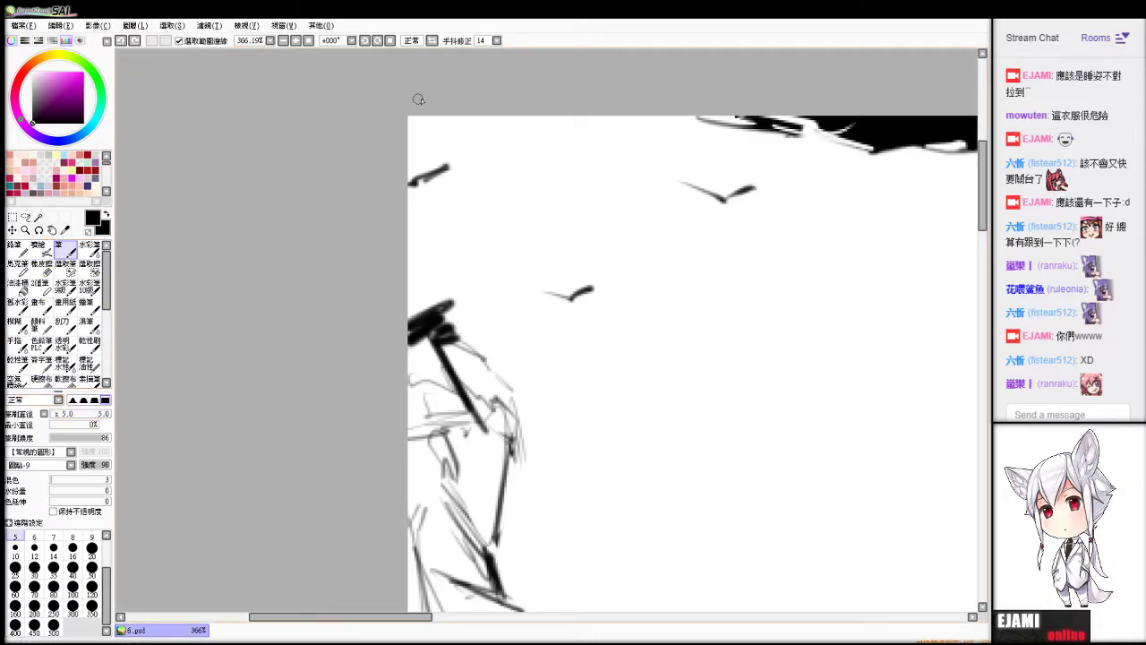
Stamp a small row of dots in the upper sky and duplicate it downward repeatedly into a narrow slanted strip.
{"action": "left_click", "coordinate": [457, 141]}
{"action": "key", "text": "ctrl+d"}
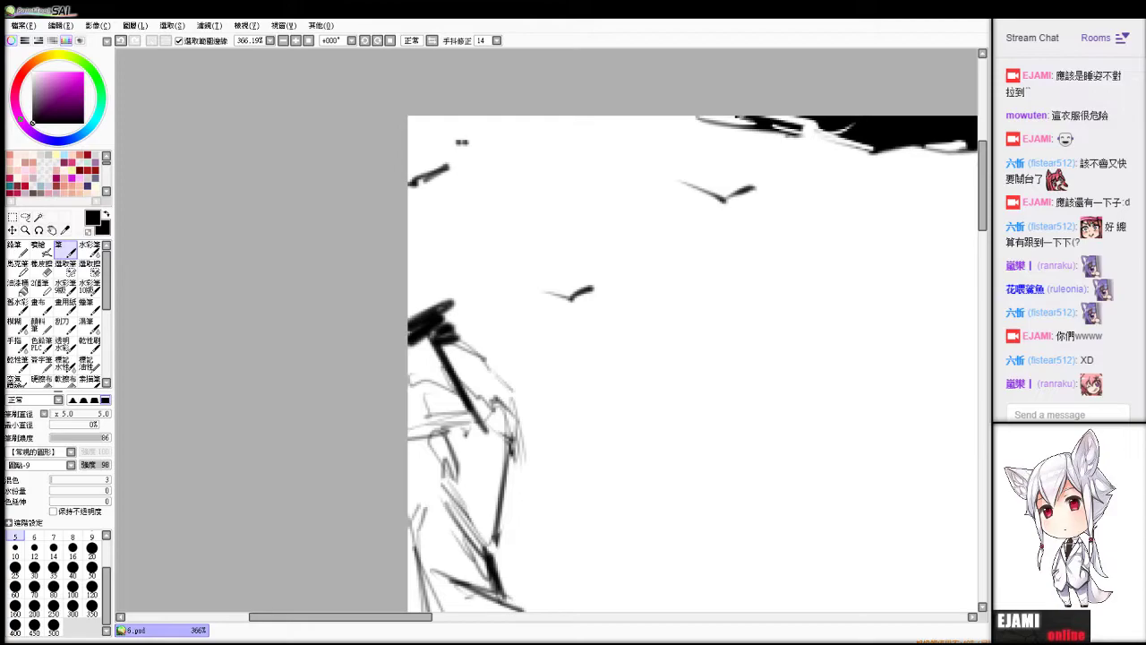
{"action": "key", "text": "ctrl+a"}
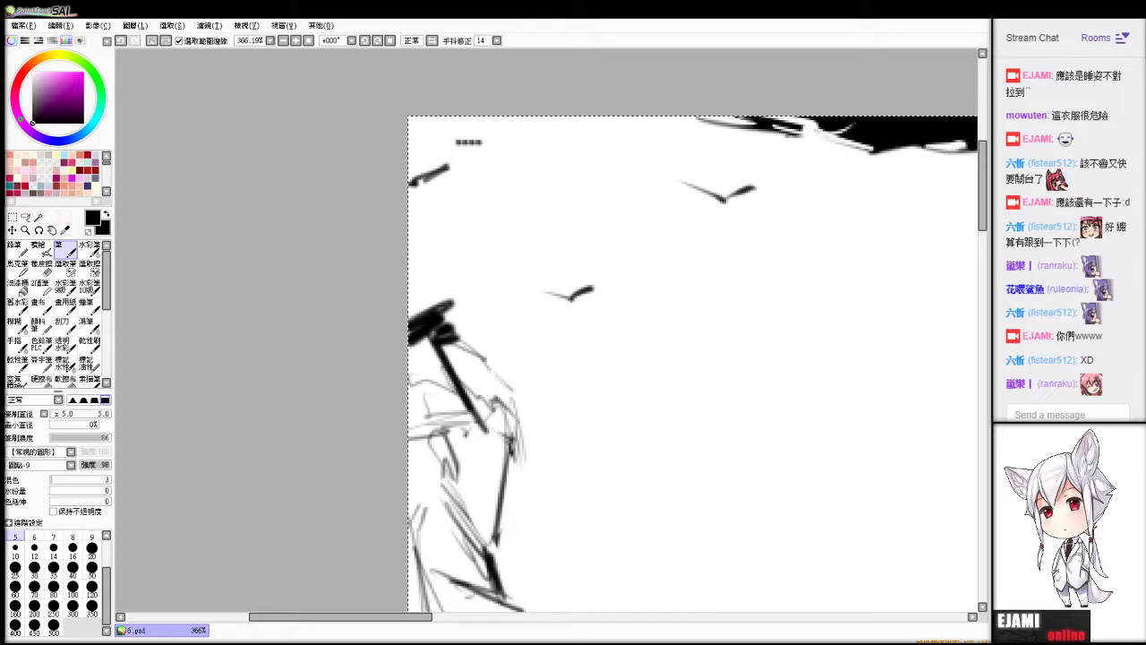
{"action": "left_click_drag", "start_coordinate": [685, 160], "coordinate": [687, 167]}
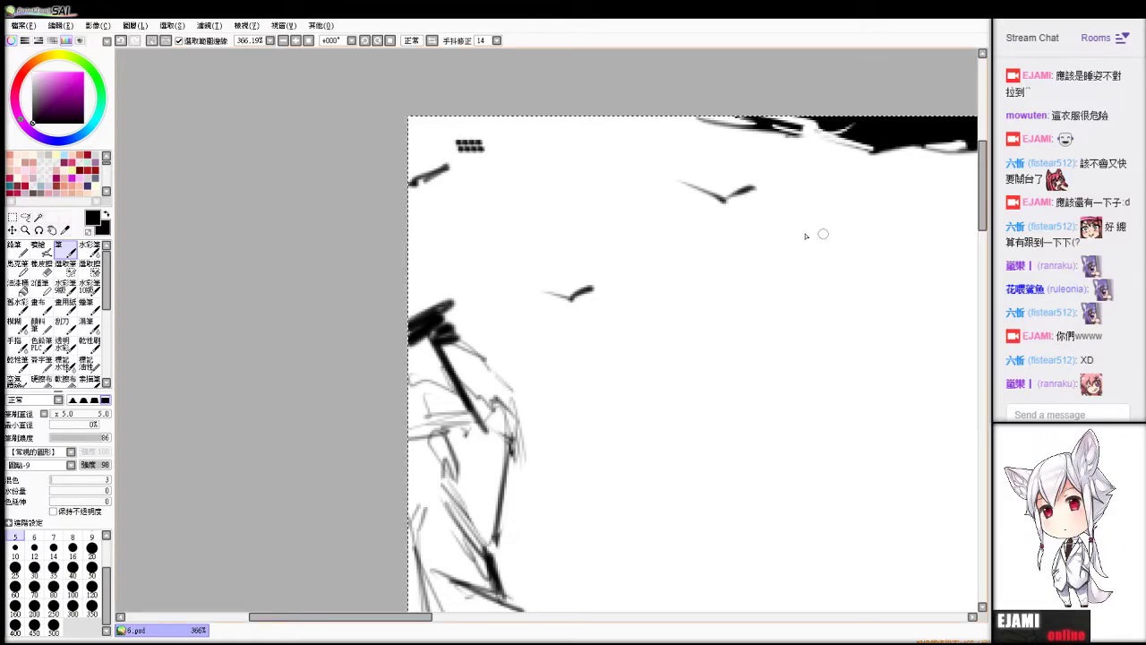
{"action": "key", "text": "ctrl+d"}
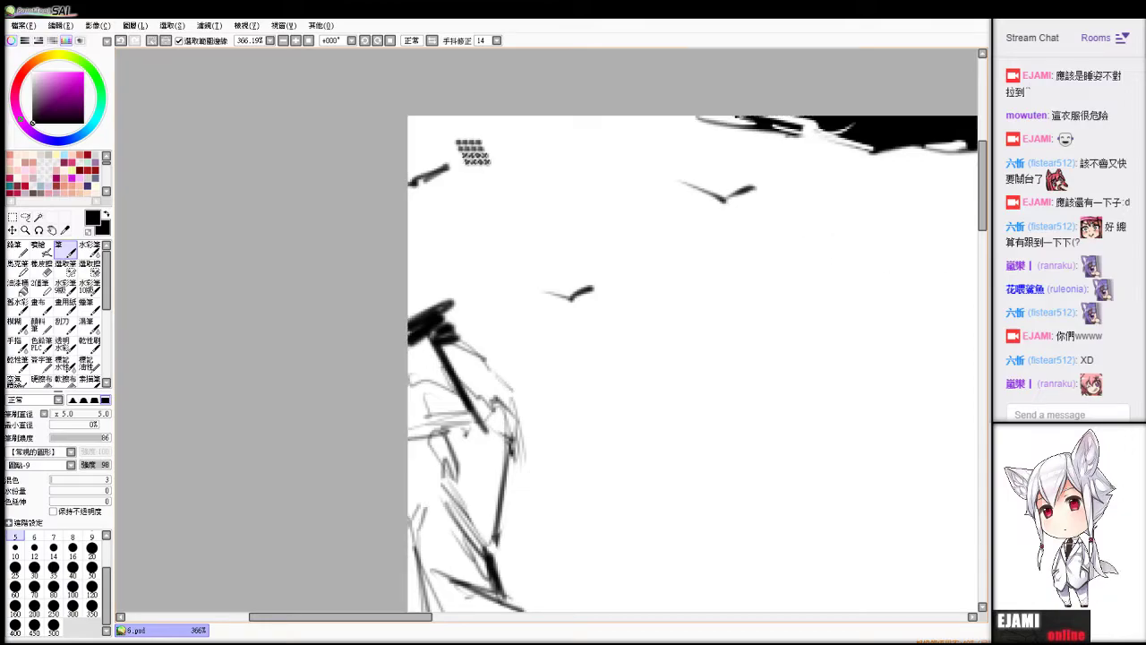
{"action": "key", "text": "ctrl+a"}
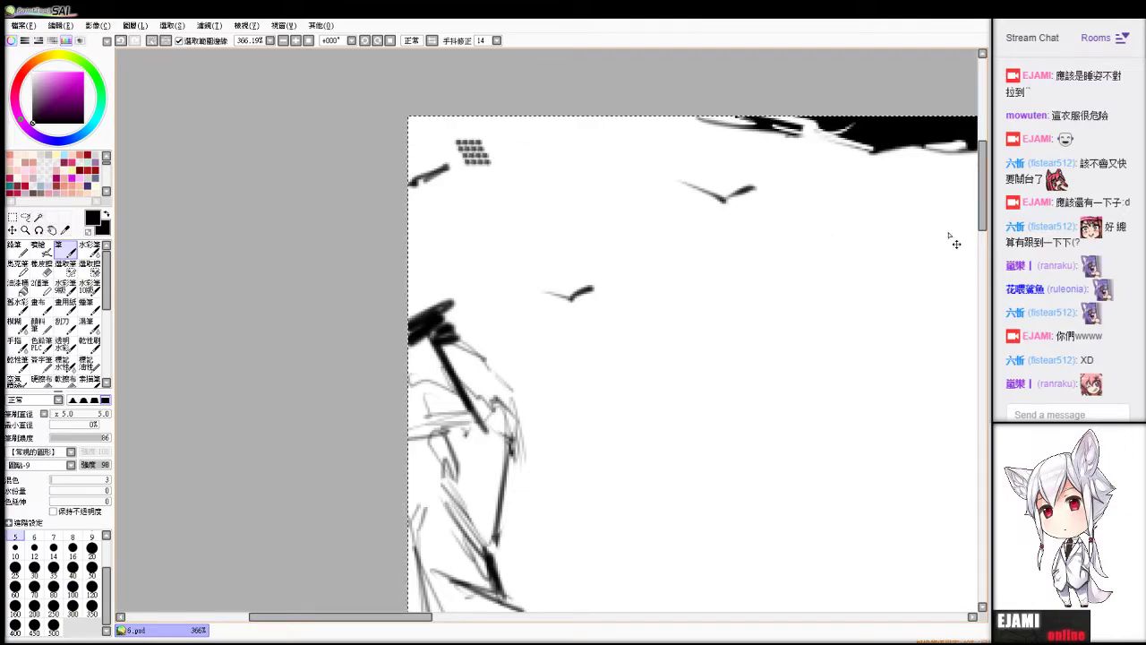
{"action": "key", "text": "ctrl+d"}
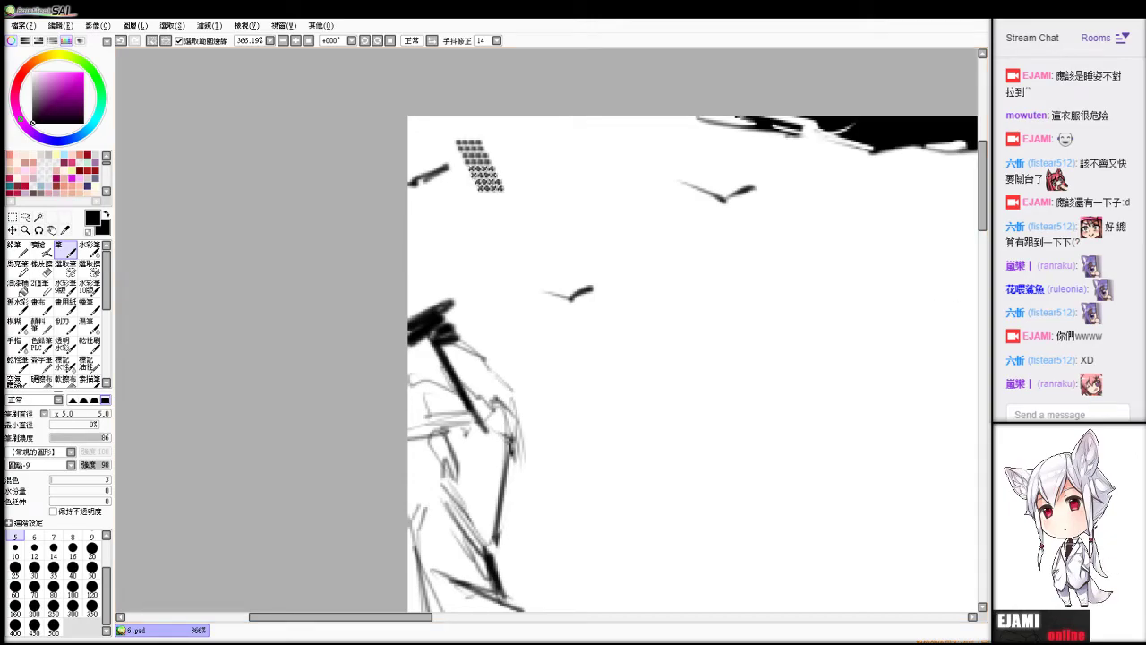
{"action": "left_click_drag", "start_coordinate": [631, 224], "coordinate": [657, 275]}
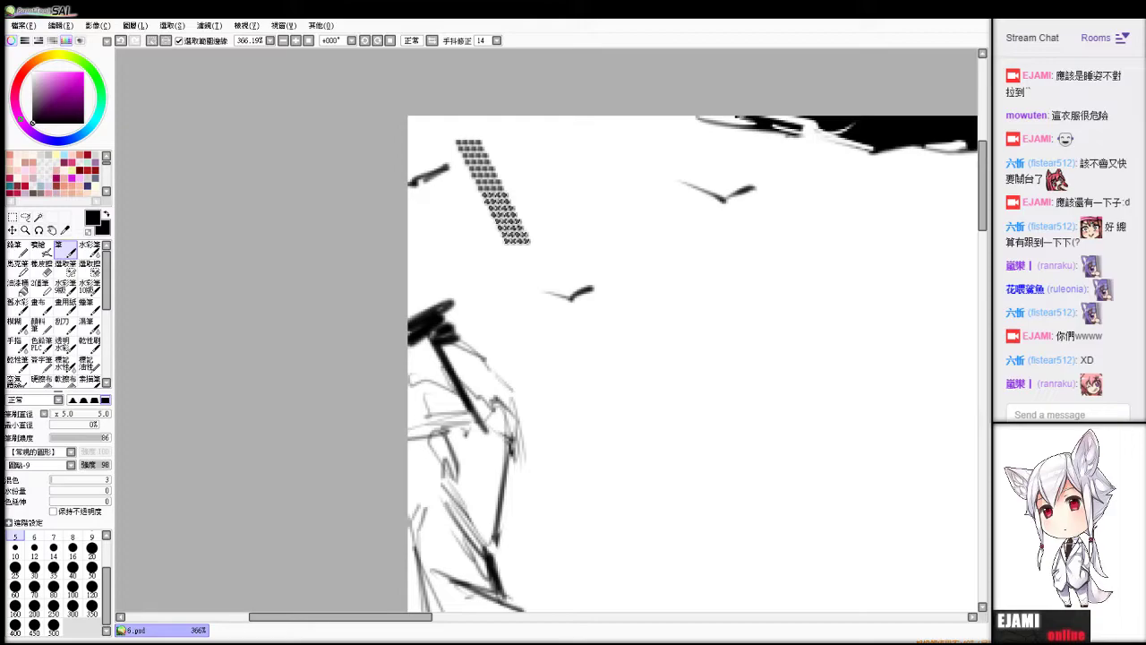
Copy the slanted dot strip repeatedly and line the copies up beside it to widen it into a block.
{"action": "key", "text": "ctrl+a"}
{"action": "left_click_drag", "start_coordinate": [630, 224], "coordinate": [656, 224]}
{"action": "key", "text": "ctrl+a"}
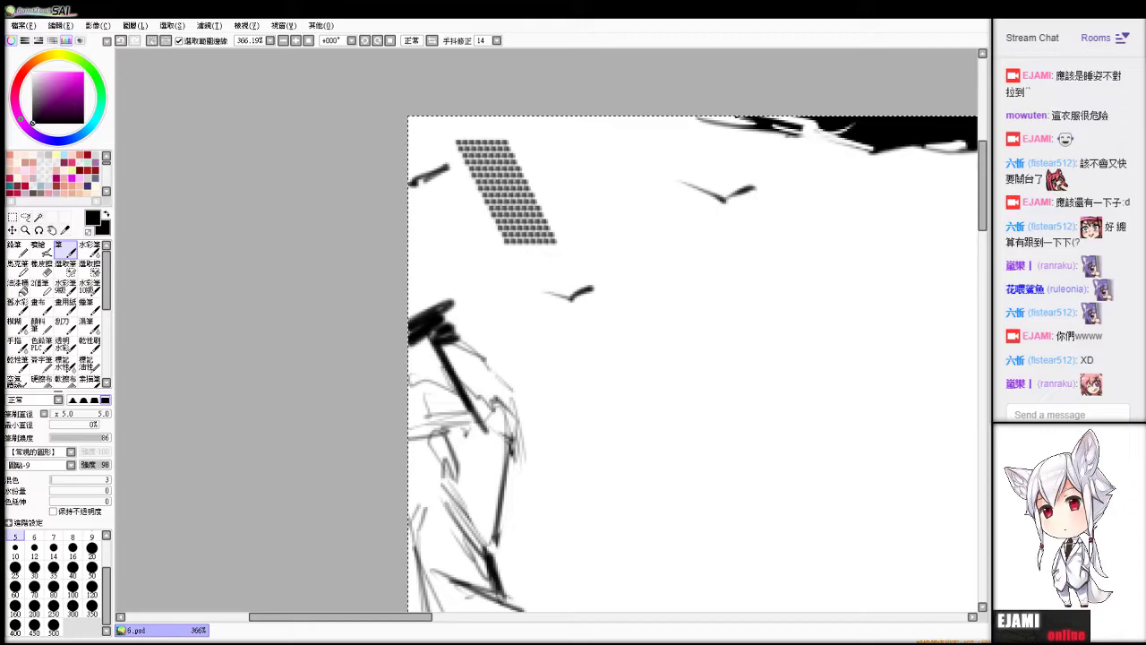
{"action": "scroll", "coordinate": [740, 242], "scroll_direction": "up", "scroll_amount": 1}
{"action": "key", "text": "ctrl+c"}
{"action": "key", "text": "ctrl+v"}
{"action": "left_click_drag", "start_coordinate": [554, 186], "coordinate": [606, 185]}
{"action": "key", "text": "ctrl+a"}
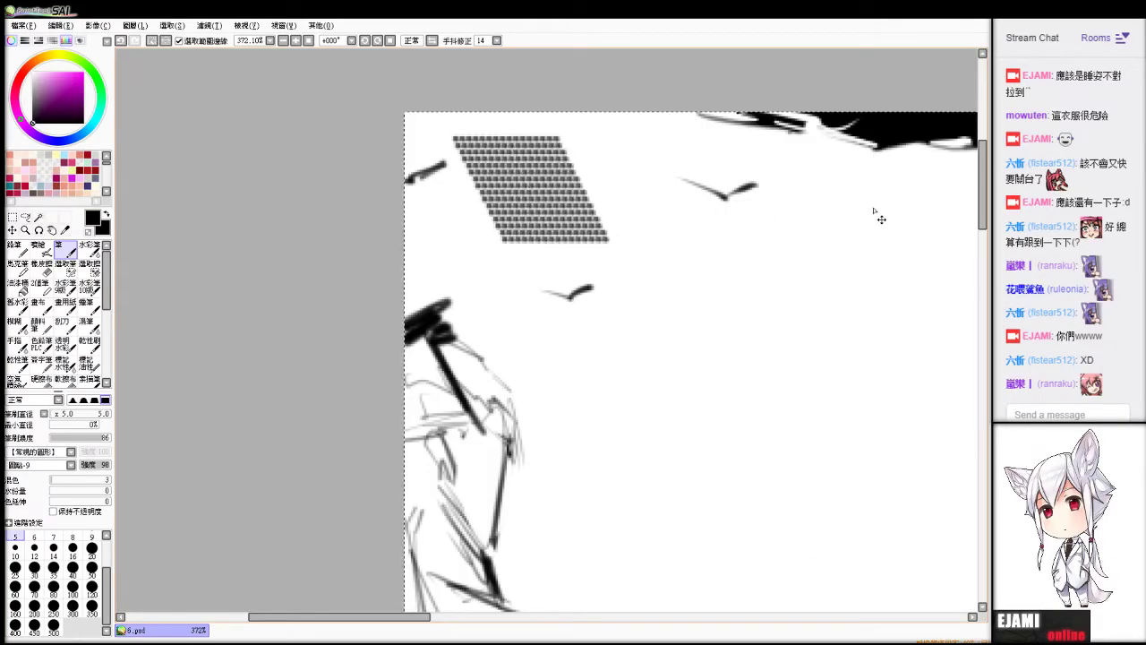
{"action": "key", "text": "ctrl+c"}
{"action": "key", "text": "ctrl+v"}
{"action": "left_click_drag", "start_coordinate": [607, 244], "coordinate": [660, 248]}
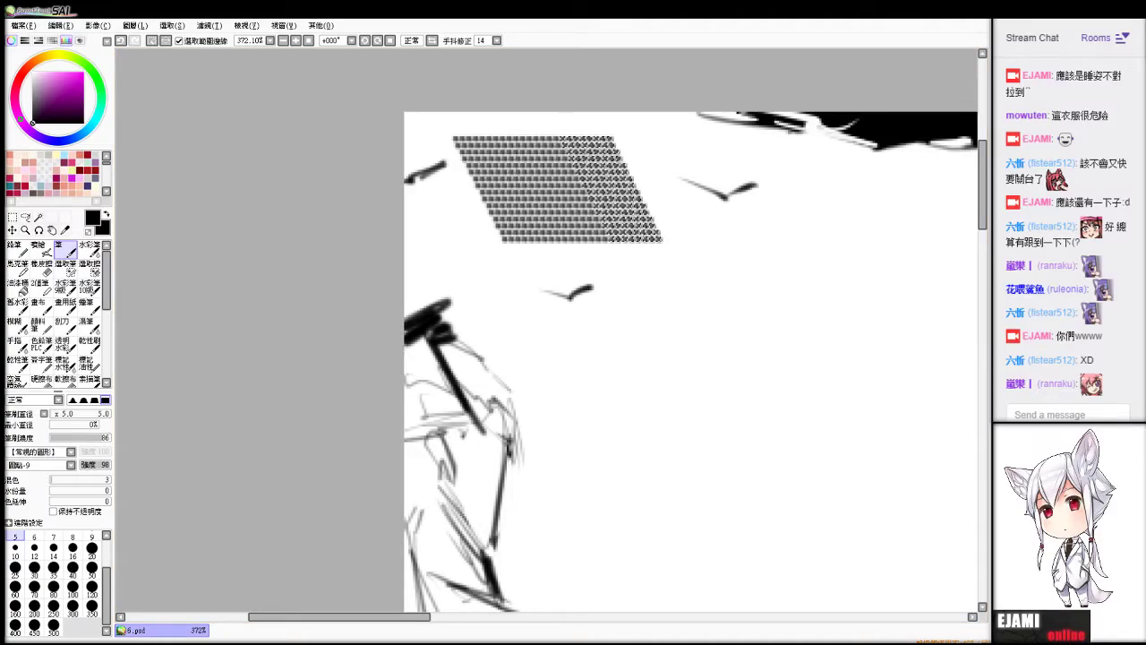
Enlarge the dot block with aligned copies beside and below it, extending the pattern across the sky.
{"action": "key", "text": "ctrl+a"}
{"action": "key", "text": "ctrl+c"}
{"action": "key", "text": "ctrl+v"}
{"action": "left_click_drag", "start_coordinate": [611, 317], "coordinate": [745, 333]}
{"action": "key", "text": "ctrl+a"}
{"action": "key", "text": "ctrl+v"}
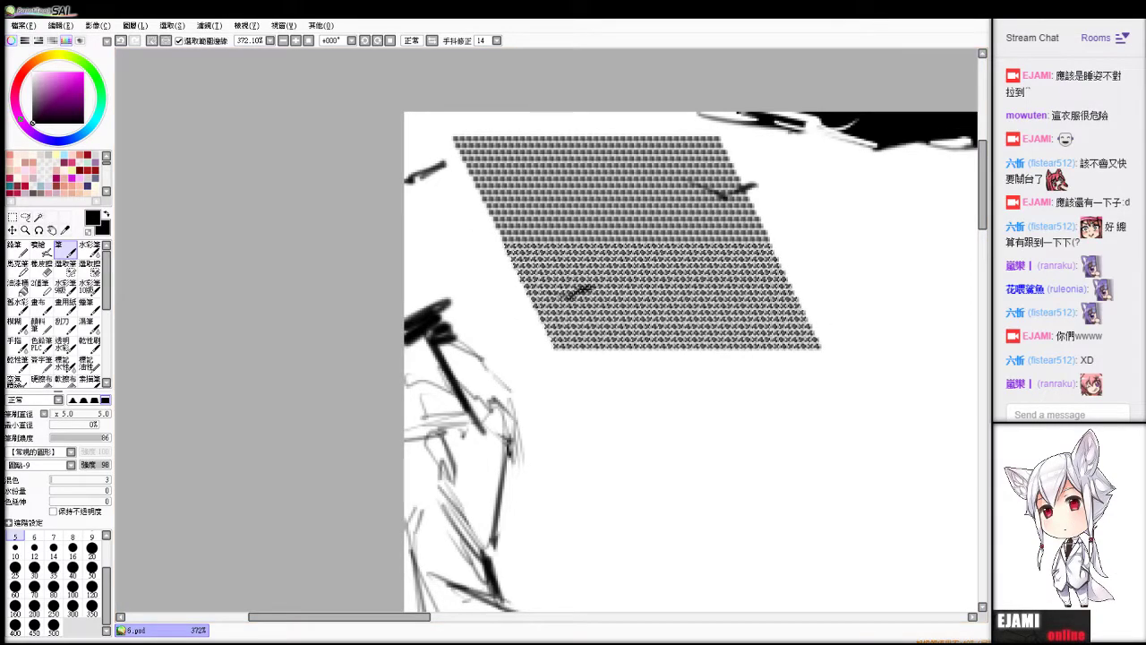
{"action": "key", "text": "ctrl+v"}
{"action": "left_click_drag", "start_coordinate": [584, 251], "coordinate": [855, 259]}
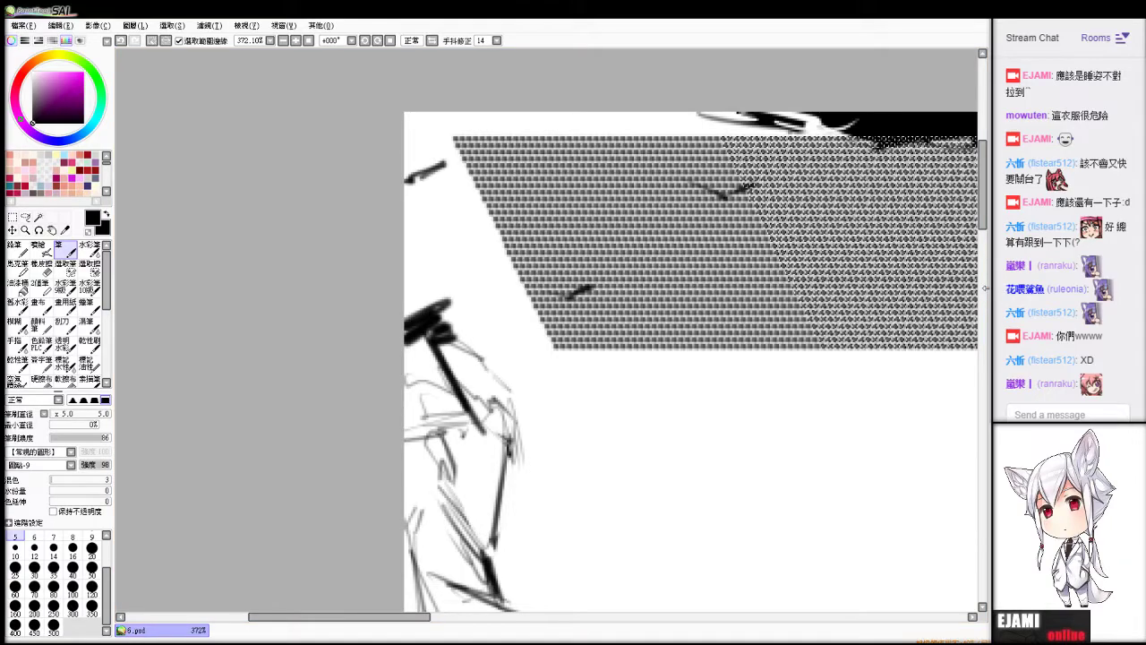
Hide the dot pattern and view the illustration with its gray shading.
{"action": "left_click", "coordinate": [985, 288]}
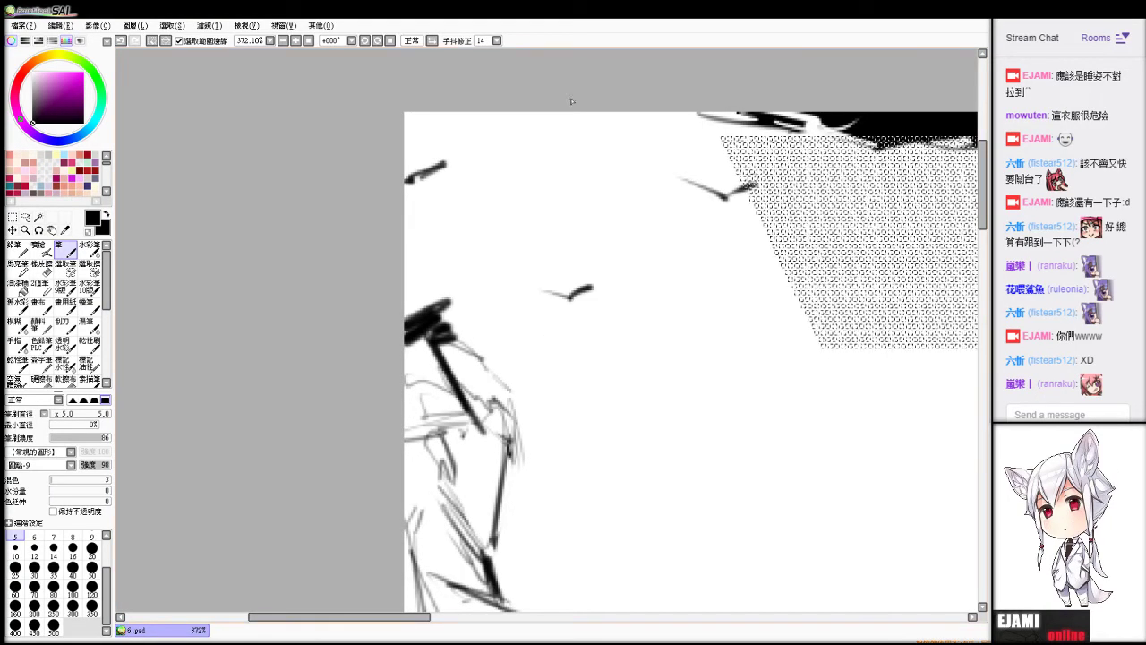
{"action": "key", "text": "ctrl+d"}
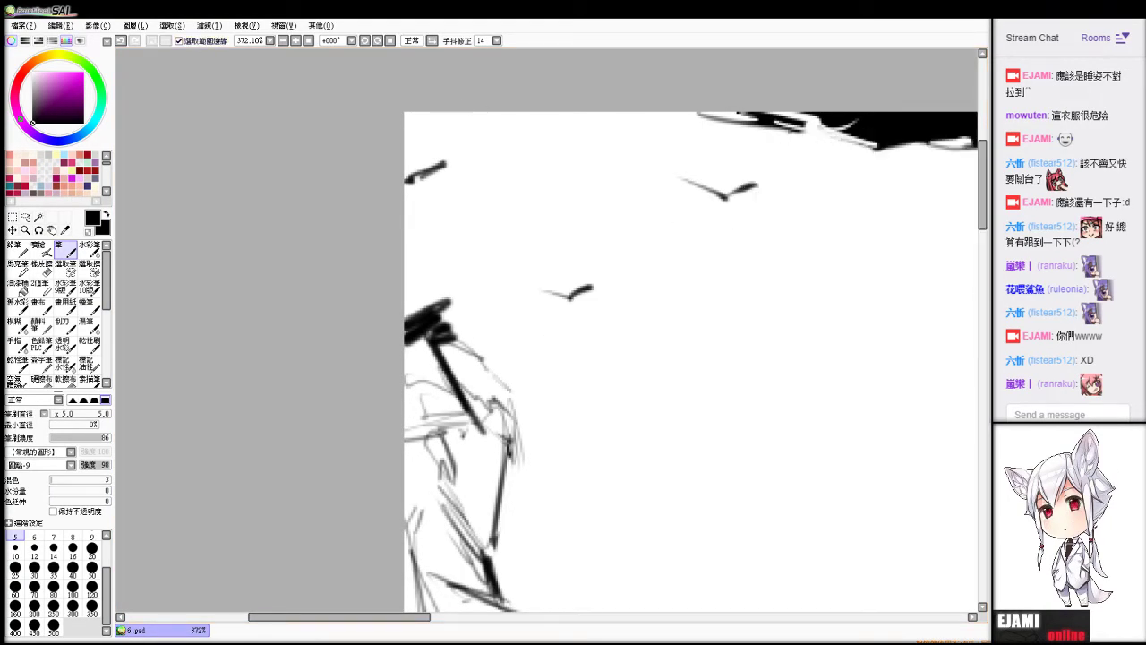
{"action": "key", "text": "ctrl+a"}
{"action": "left_click", "coordinate": [985, 289]}
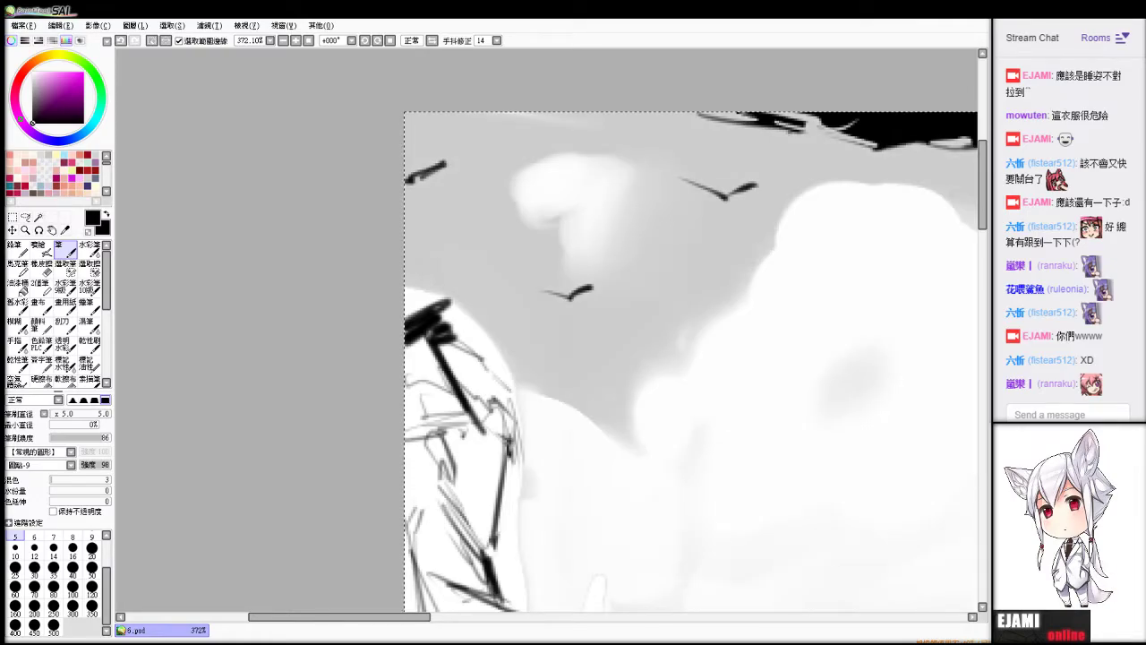
{"action": "scroll", "coordinate": [729, 271], "scroll_direction": "down", "scroll_amount": 4}
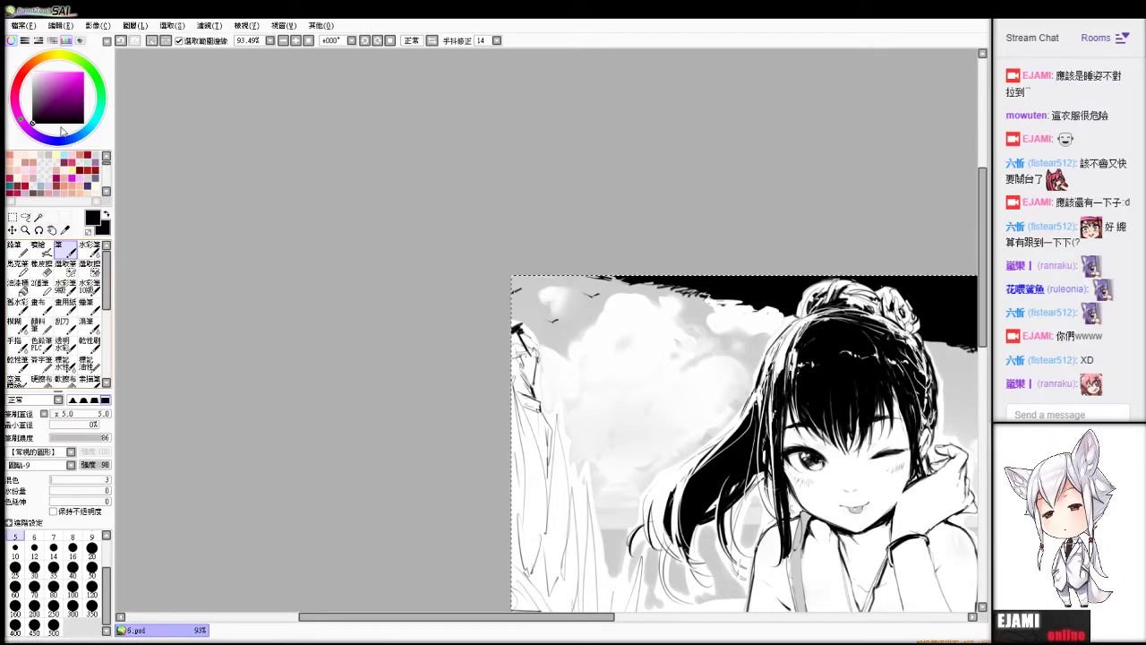
Switch to the bucket tool with white as the color and hide the gray shading beneath the line art.
{"action": "left_click", "coordinate": [17, 283]}
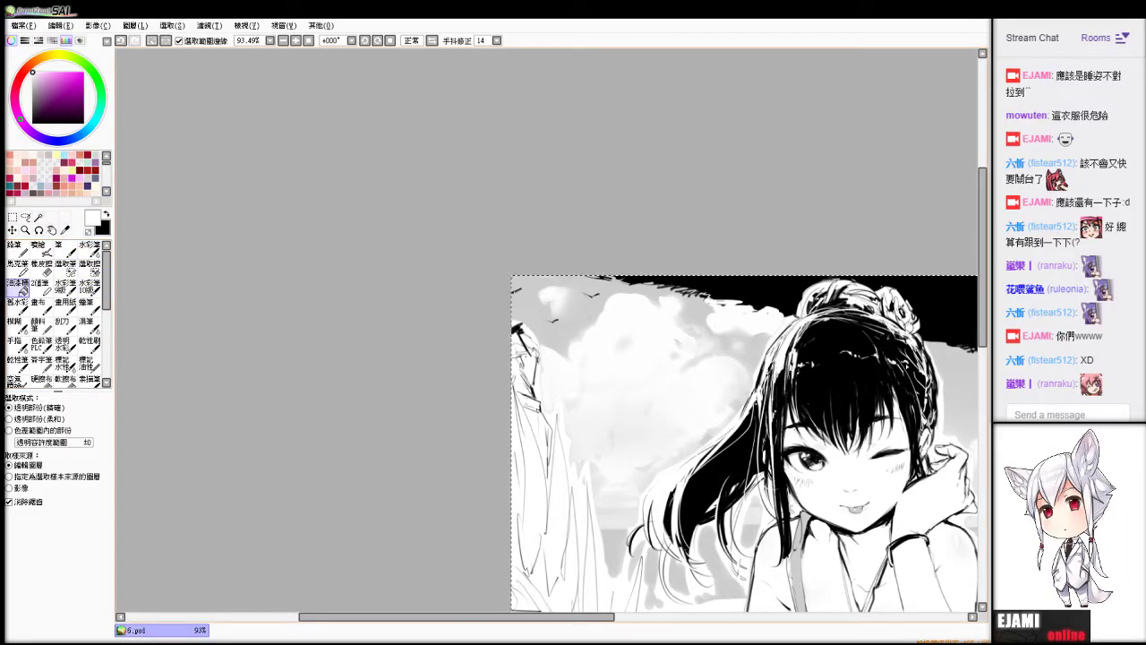
{"action": "mouse_move", "coordinate": [699, 385]}
{"action": "left_mouse_down"}
{"action": "mouse_move", "coordinate": [570, 309]}
{"action": "mouse_move", "coordinate": [576, 328]}
{"action": "left_mouse_up"}
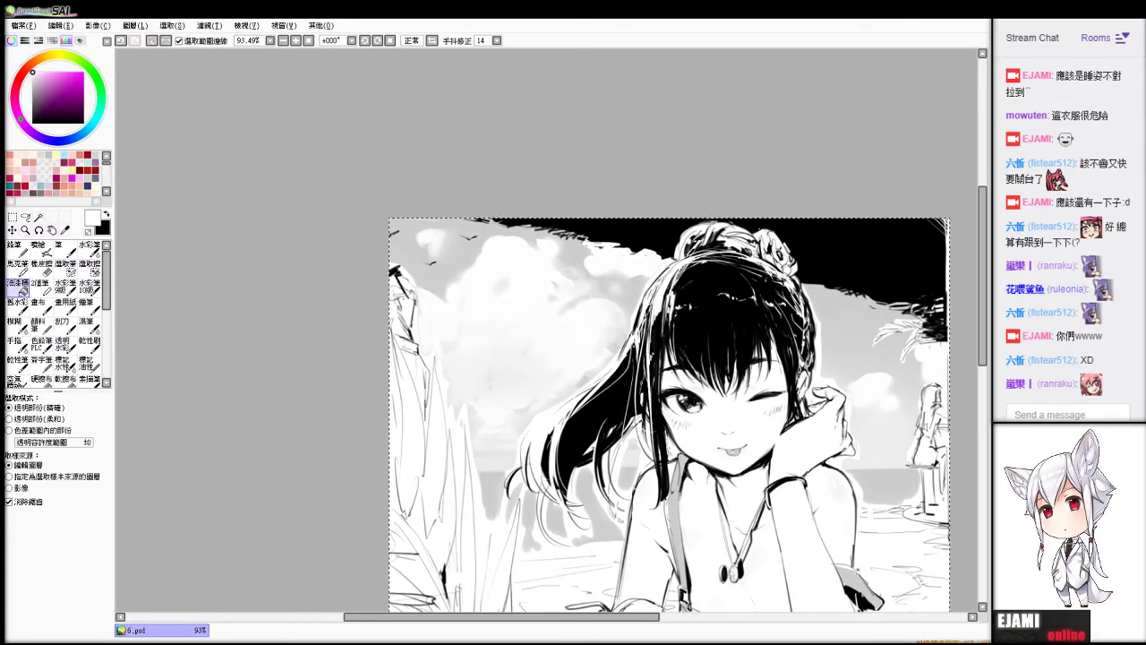
{"action": "left_click", "coordinate": [575, 327]}
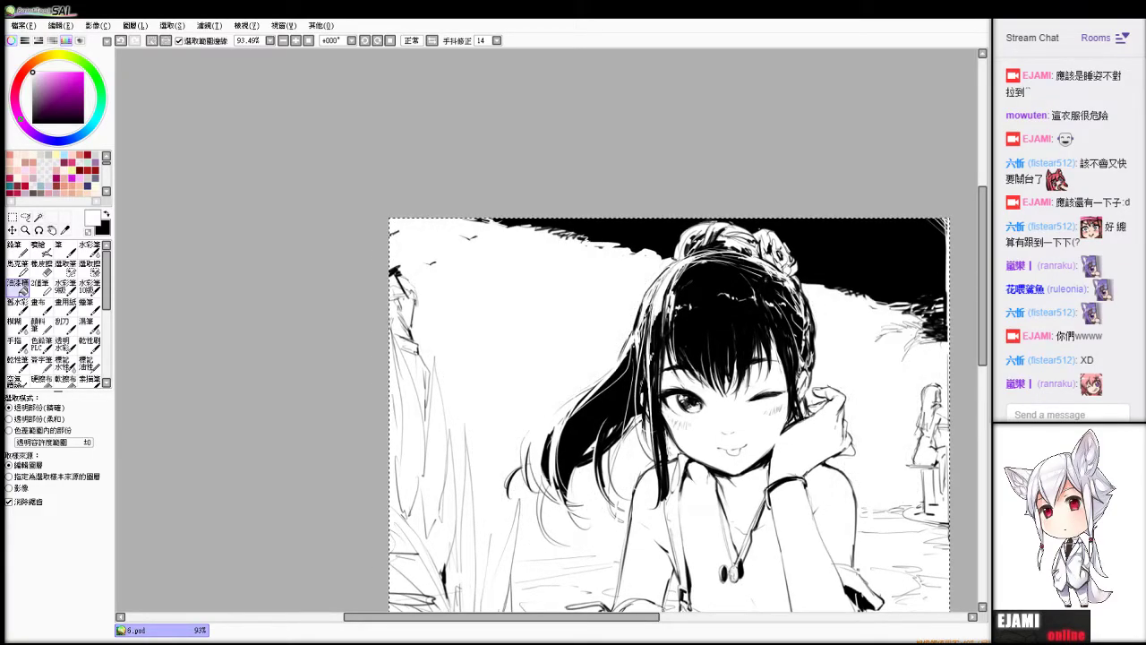
Paste a copy of the dot block directly below the original and align it to close the gap between them.
{"action": "key", "text": "ctrl+v"}
{"action": "left_click", "coordinate": [172, 26]}
{"action": "left_click", "coordinate": [176, 39]}
{"action": "scroll", "coordinate": [547, 330], "scroll_direction": "up", "scroll_amount": 5}
{"action": "left_click_drag", "start_coordinate": [659, 132], "coordinate": [726, 266]}
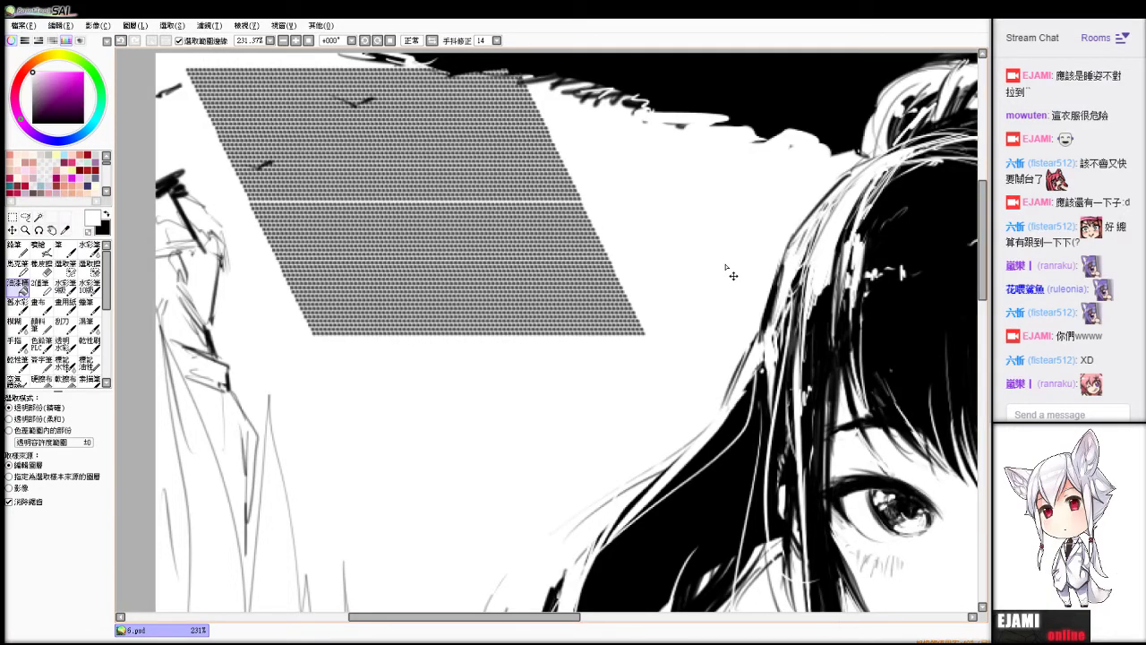
{"action": "left_click_drag", "start_coordinate": [725, 266], "coordinate": [724, 264]}
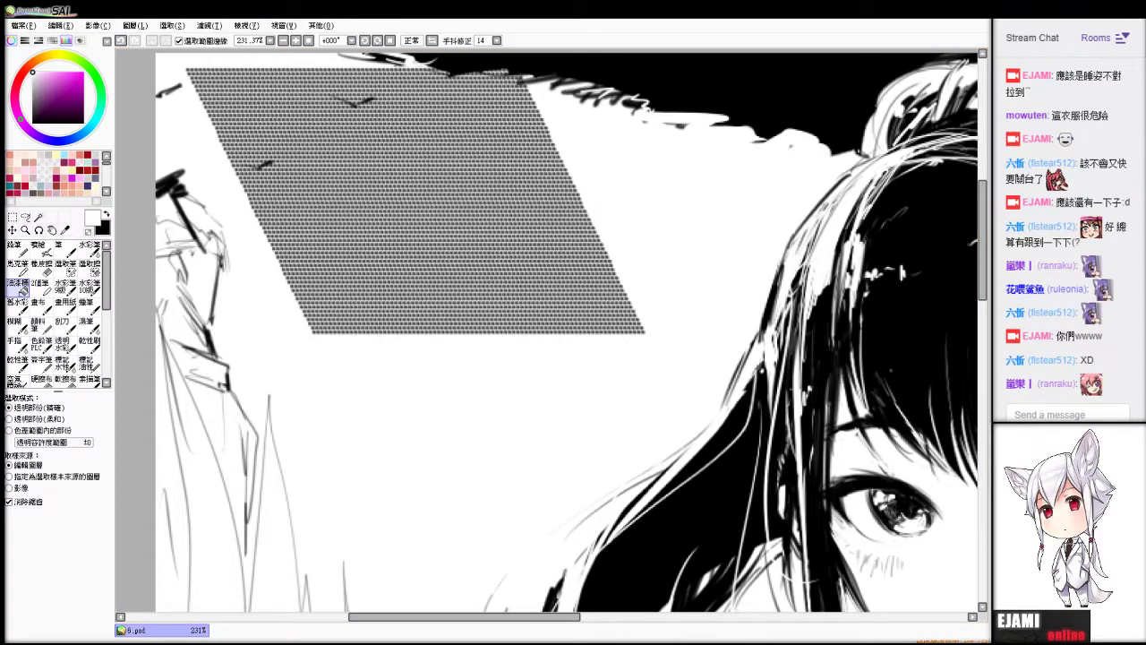
Paste a copy of the dot block beside it over the girl's hair, nudge it to match the seam and deselect.
{"action": "key", "text": "ctrl+v"}
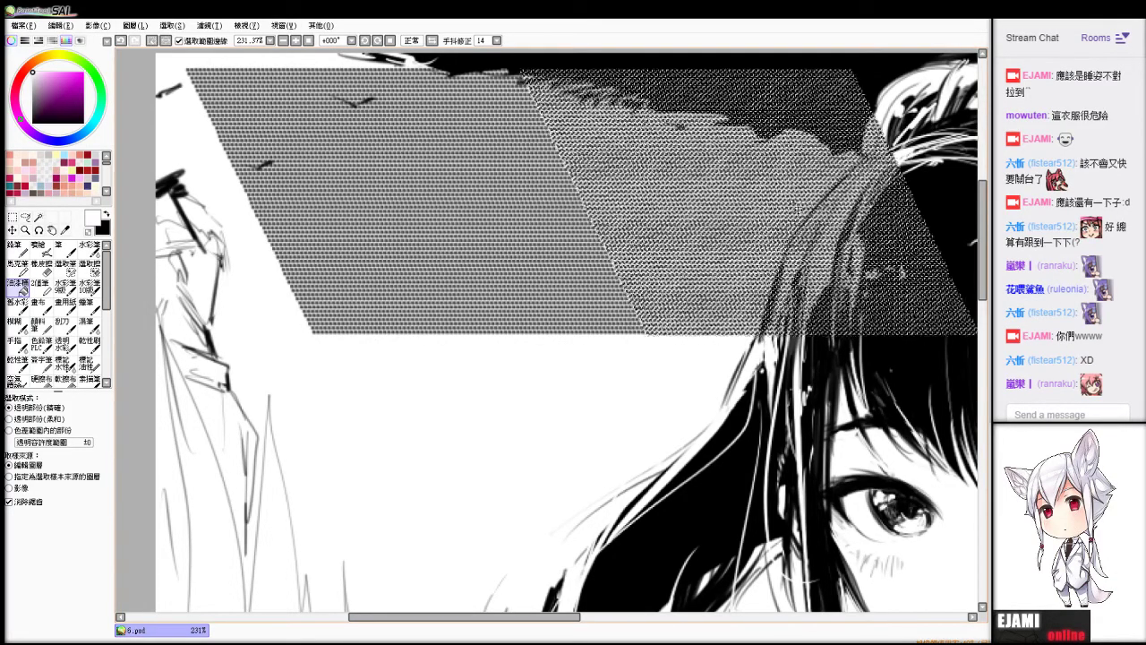
{"action": "key", "text": "ctrl+Left"}
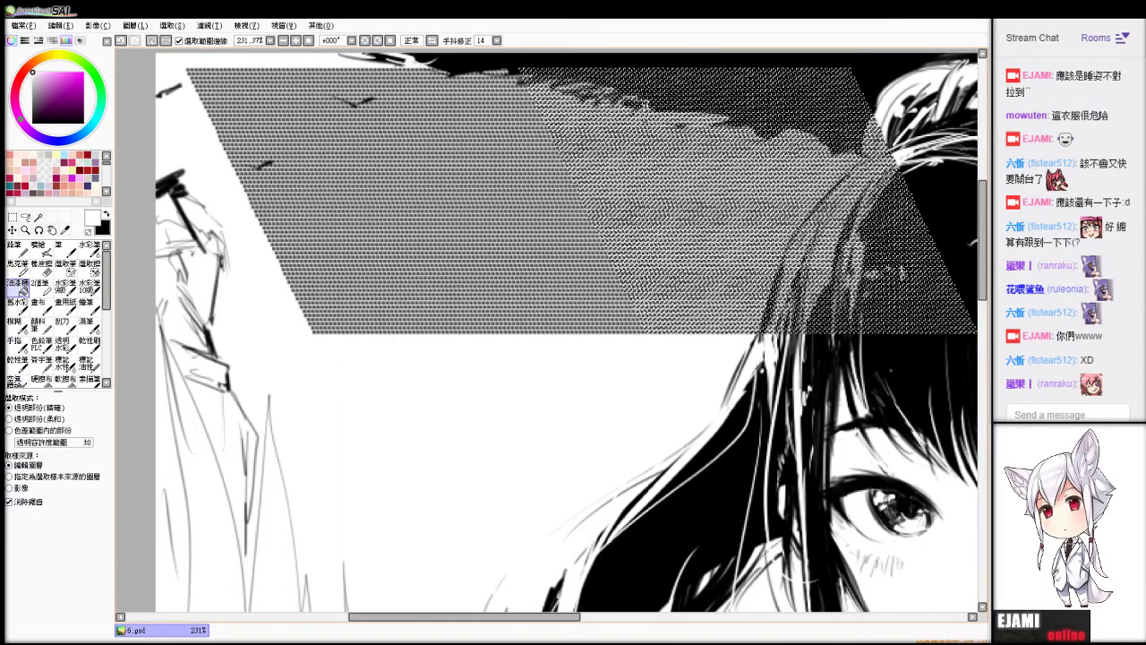
{"action": "left_click", "coordinate": [174, 27]}
{"action": "left_click", "coordinate": [182, 40]}
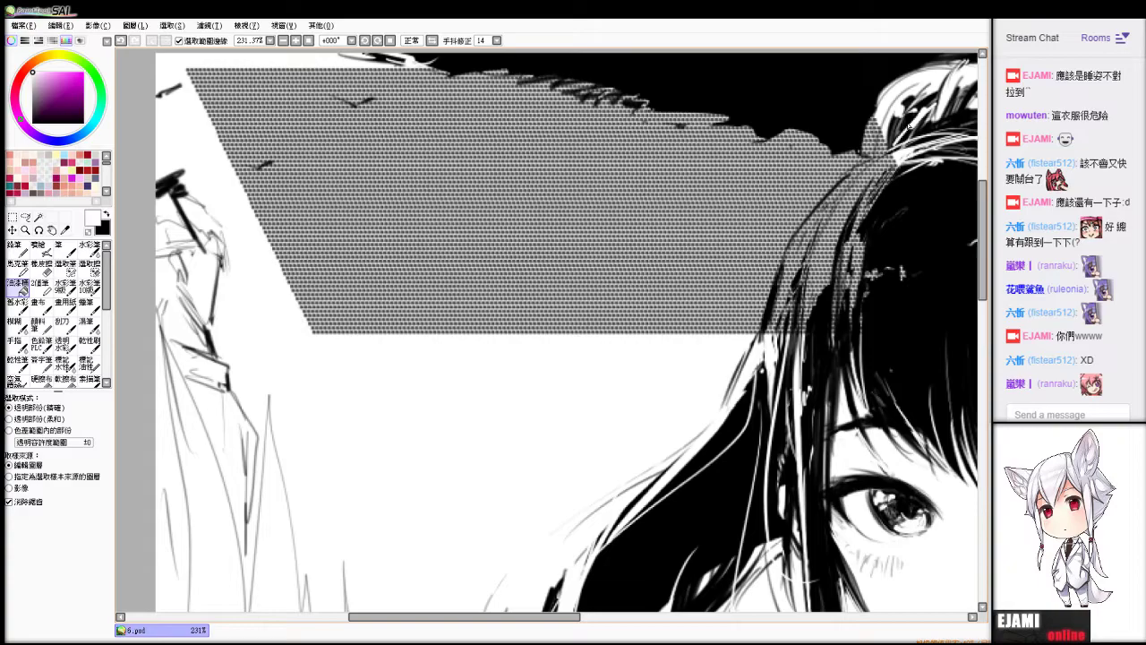
Duplicate the widened dot block downward over the girl's face and torso, align it and clear the selection.
{"action": "scroll", "coordinate": [910, 125], "scroll_direction": "down", "scroll_amount": 6}
{"action": "scroll", "coordinate": [909, 126], "scroll_direction": "up", "scroll_amount": 3}
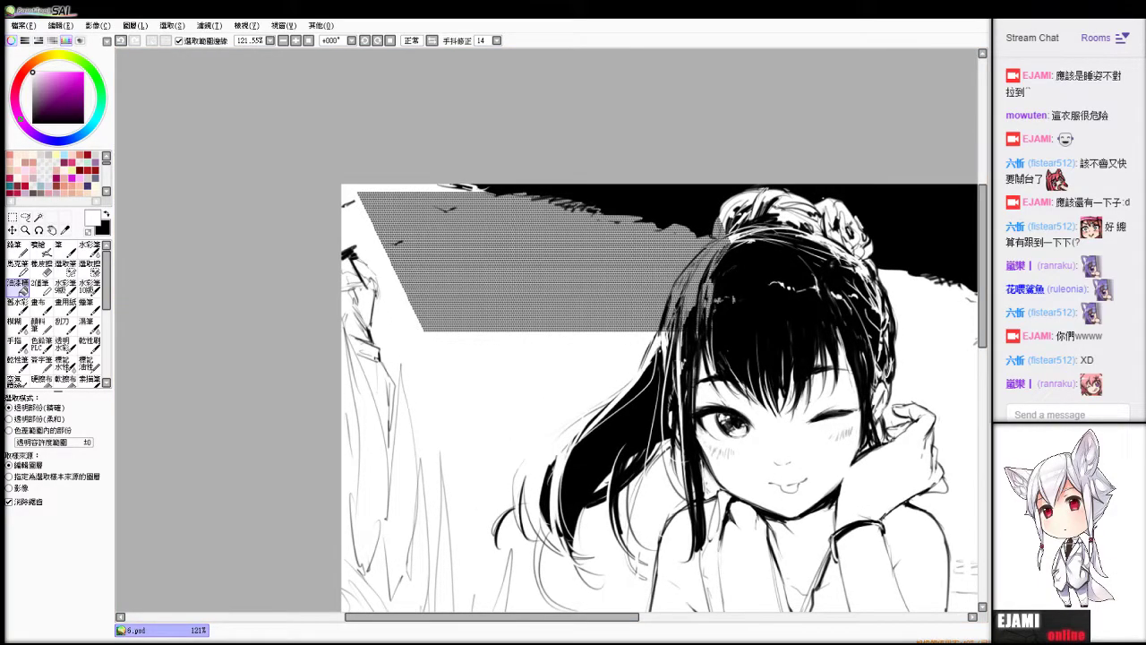
{"action": "scroll", "coordinate": [823, 510], "scroll_direction": "up", "scroll_amount": 2}
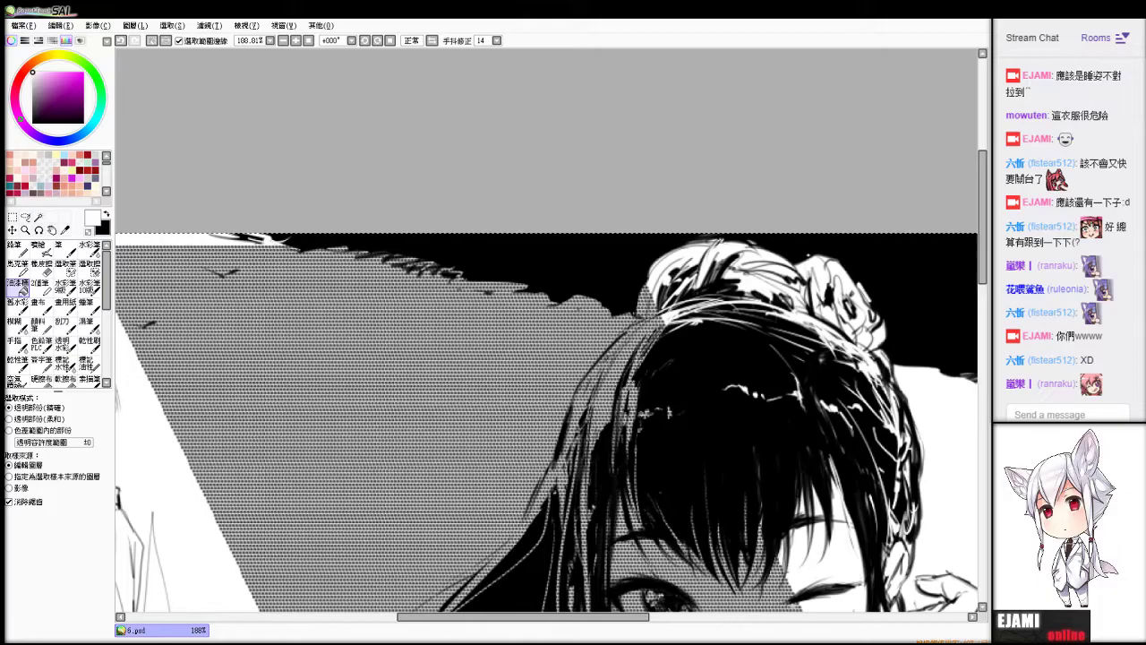
{"action": "scroll", "coordinate": [730, 392], "scroll_direction": "down", "scroll_amount": 3}
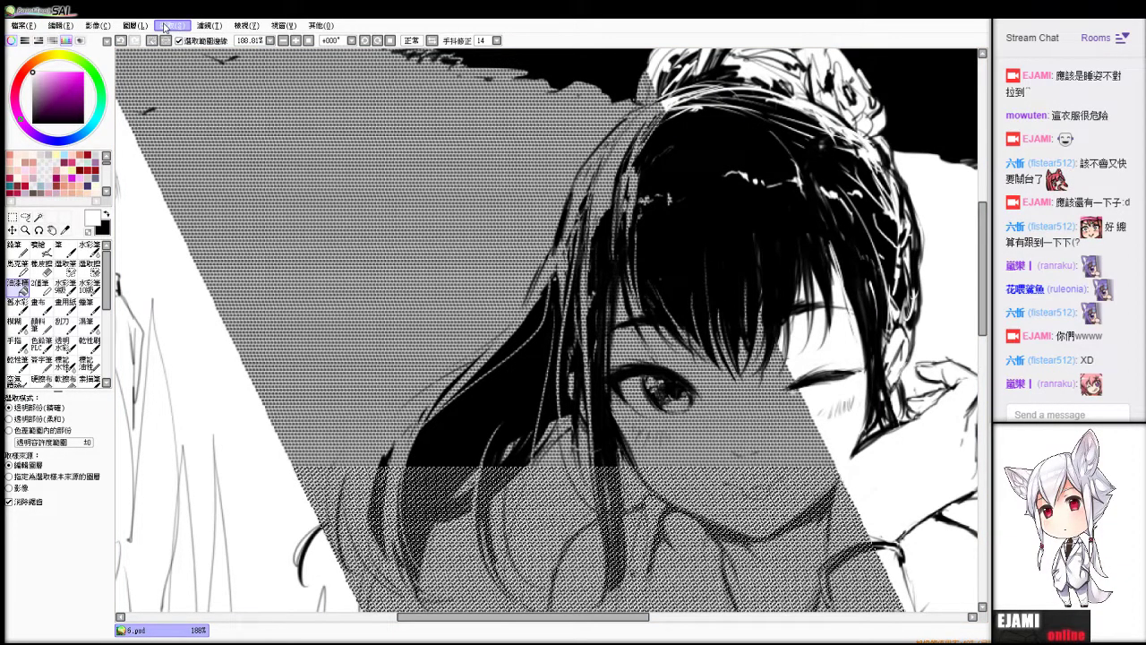
{"action": "left_click", "coordinate": [165, 27]}
{"action": "left_click", "coordinate": [181, 39]}
{"action": "scroll", "coordinate": [547, 329], "scroll_direction": "down", "scroll_amount": 5}
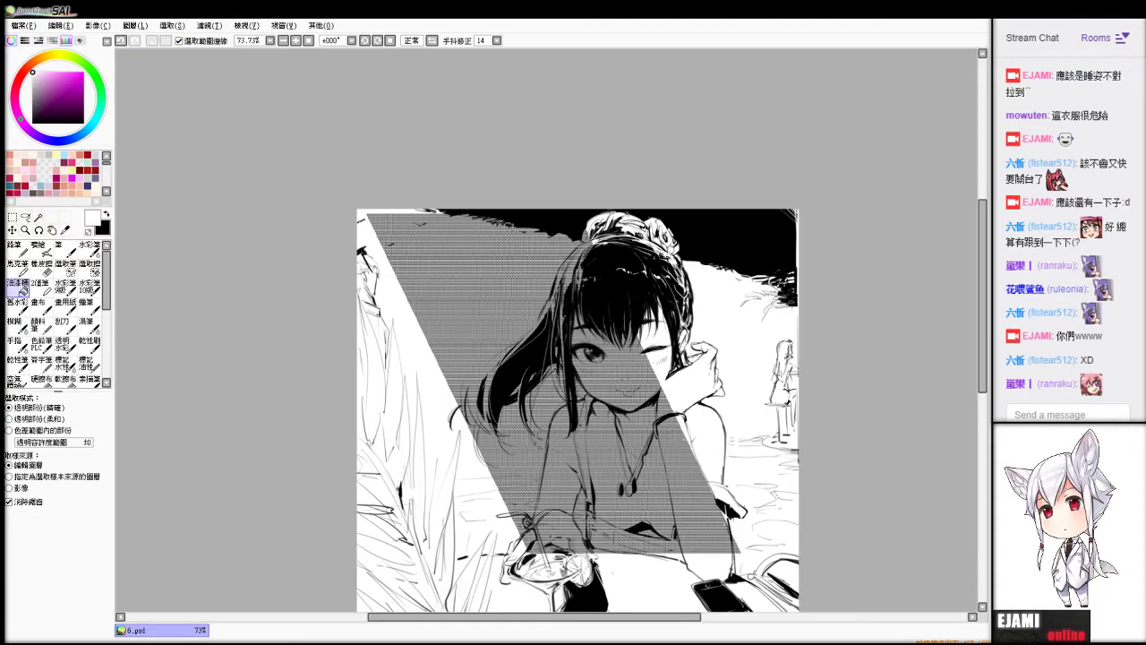
Paste a copy of the dot pattern over the right side of the canvas, align the diagonal seam and deselect.
{"action": "key", "text": "Delete"}
{"action": "key", "text": "Home"}
{"action": "key", "text": "ctrl+v"}
{"action": "left_click_drag", "start_coordinate": [554, 309], "coordinate": [779, 309]}
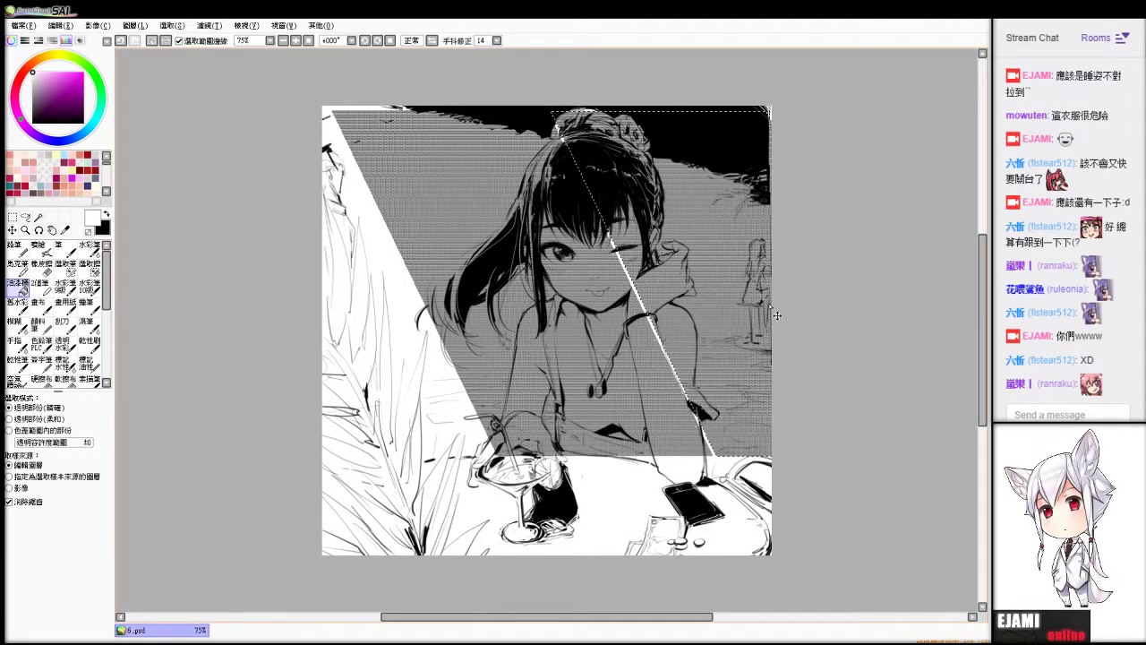
{"action": "scroll", "coordinate": [771, 307], "scroll_direction": "up", "scroll_amount": 6}
{"action": "left_click_drag", "start_coordinate": [901, 484], "coordinate": [475, 99]}
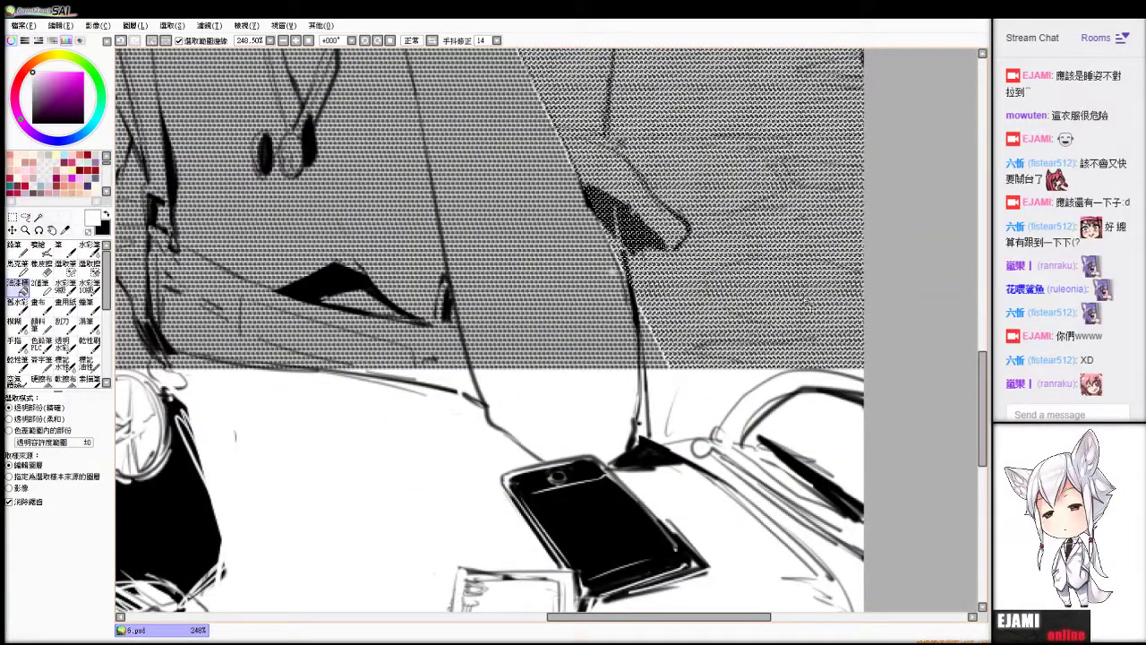
{"action": "key", "text": "ctrl+d"}
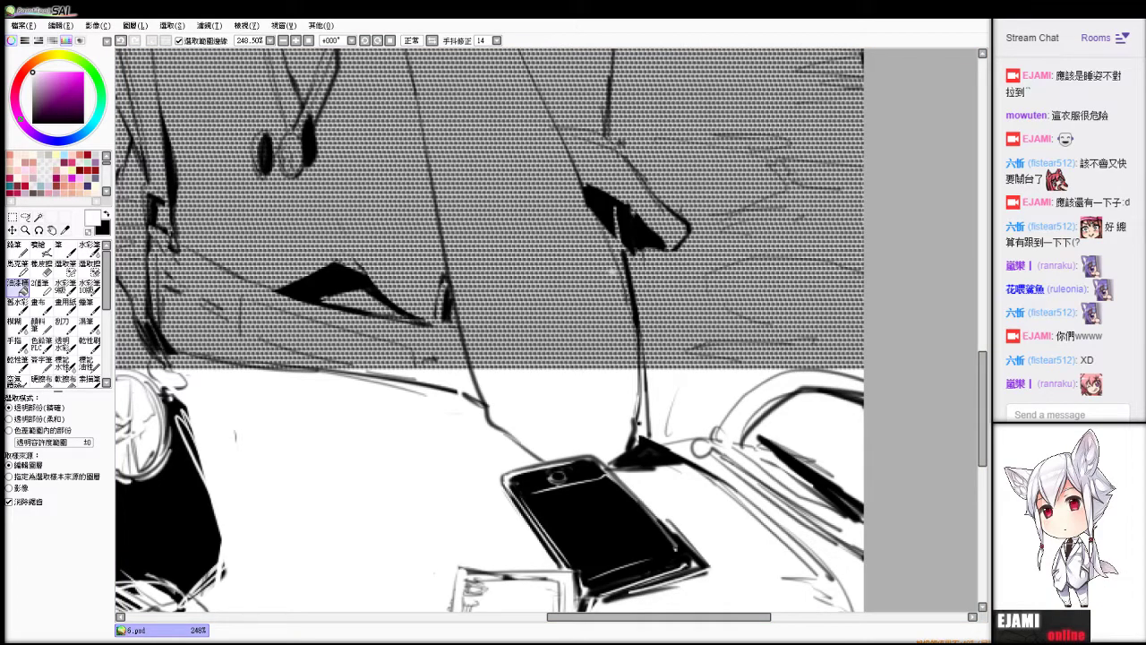
Cover the palm leaves on the left and the table area along the bottom with further aligned copies of the dot pattern.
{"action": "scroll", "coordinate": [548, 331], "scroll_direction": "down", "scroll_amount": 6}
{"action": "mouse_move", "coordinate": [728, 161]}
{"action": "left_mouse_down"}
{"action": "mouse_move", "coordinate": [634, 163]}
{"action": "mouse_move", "coordinate": [489, 212]}
{"action": "mouse_move", "coordinate": [328, 179]}
{"action": "left_mouse_up"}
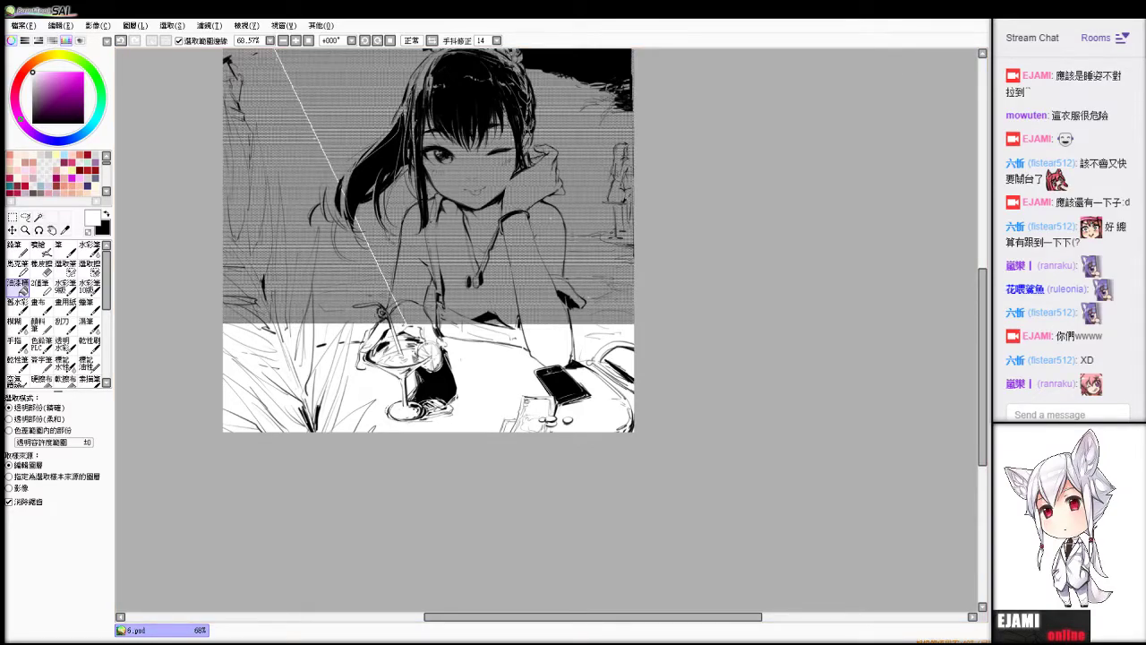
{"action": "scroll", "coordinate": [365, 324], "scroll_direction": "up", "scroll_amount": 8}
{"action": "key", "text": "ctrl+z"}
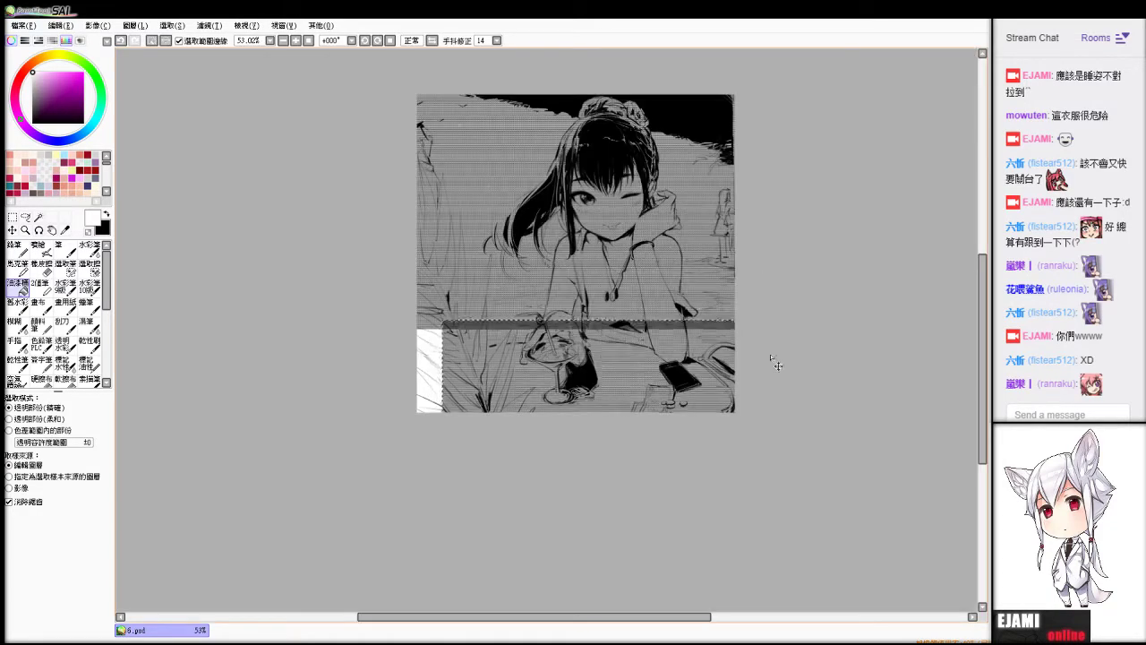
{"action": "left_click_drag", "start_coordinate": [776, 364], "coordinate": [745, 359]}
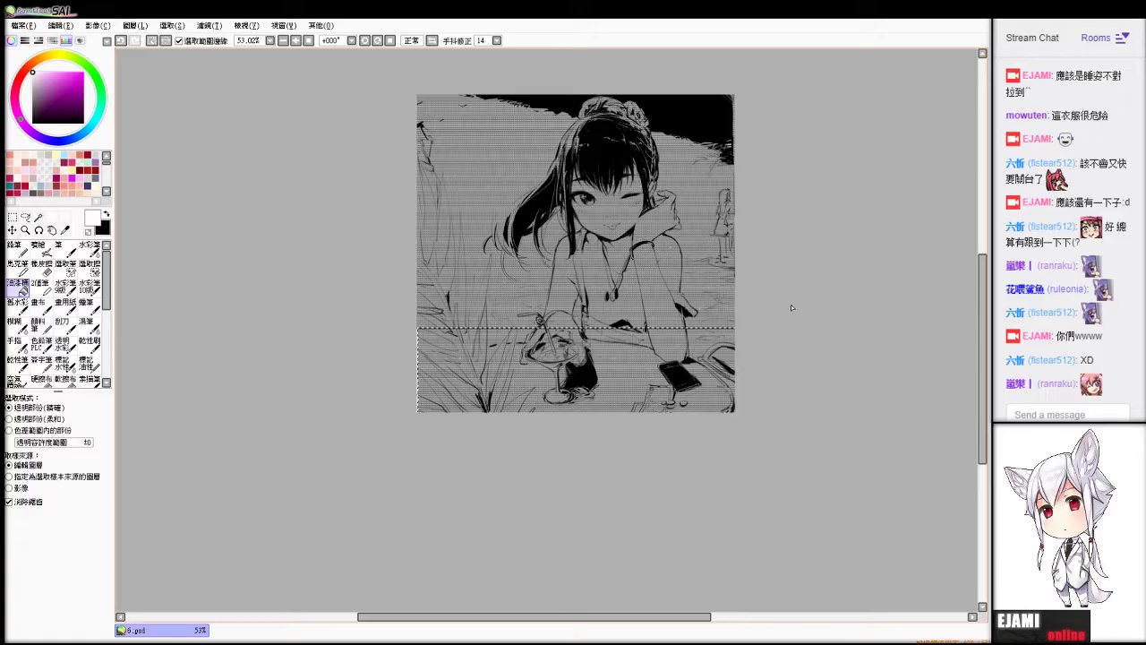
{"action": "scroll", "coordinate": [792, 308], "scroll_direction": "up", "scroll_amount": 5}
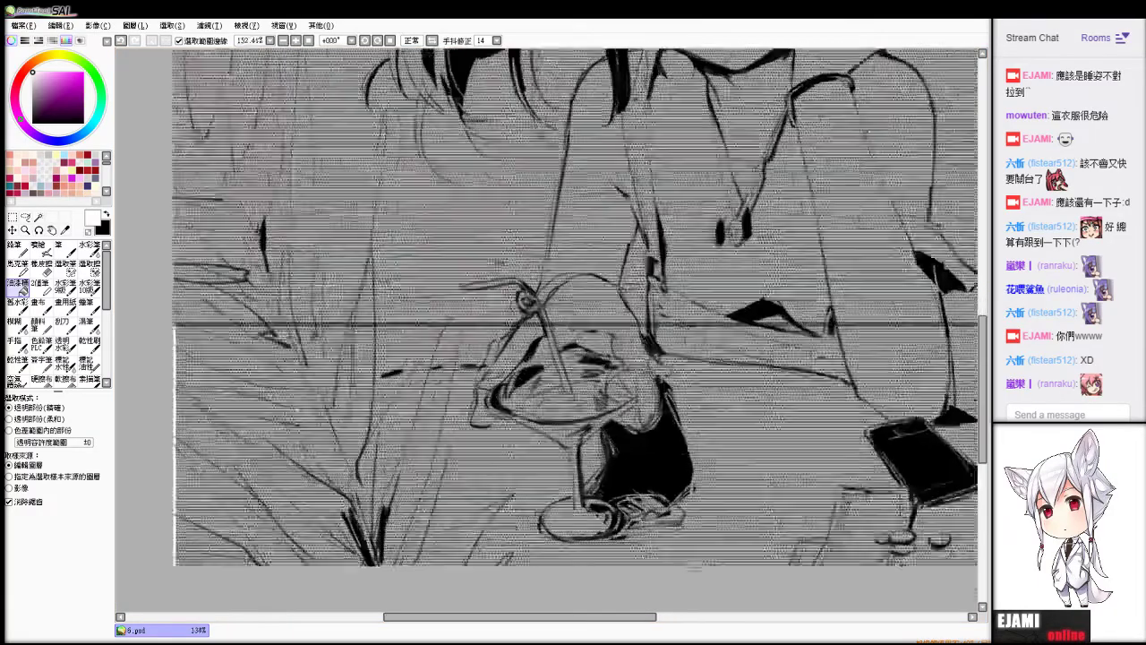
Check the dot screentone up close, try clearing it, and undo back to the plain grey shading.
{"action": "scroll", "coordinate": [707, 291], "scroll_direction": "up", "scroll_amount": 3}
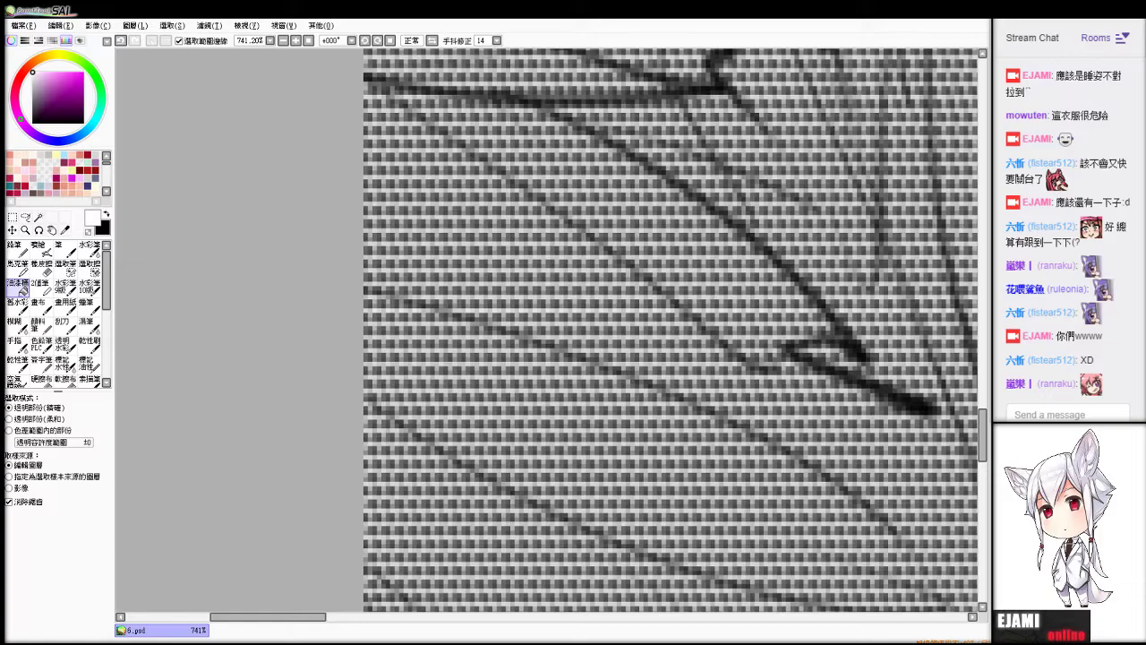
{"action": "scroll", "coordinate": [663, 331], "scroll_direction": "down", "scroll_amount": 5}
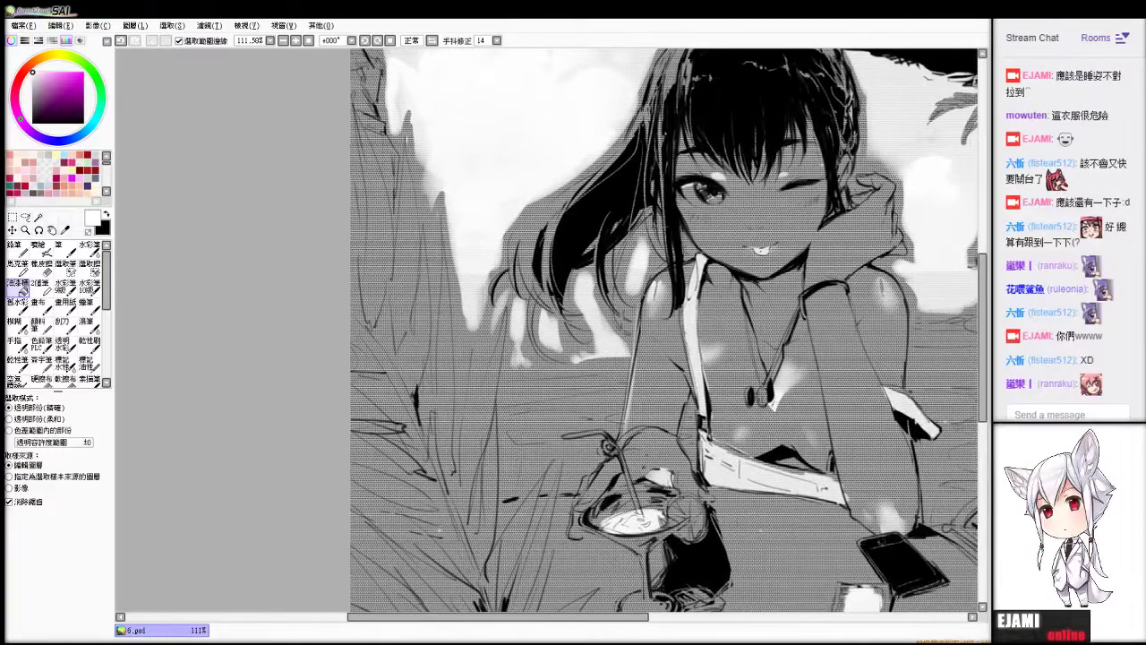
{"action": "key", "text": "d"}
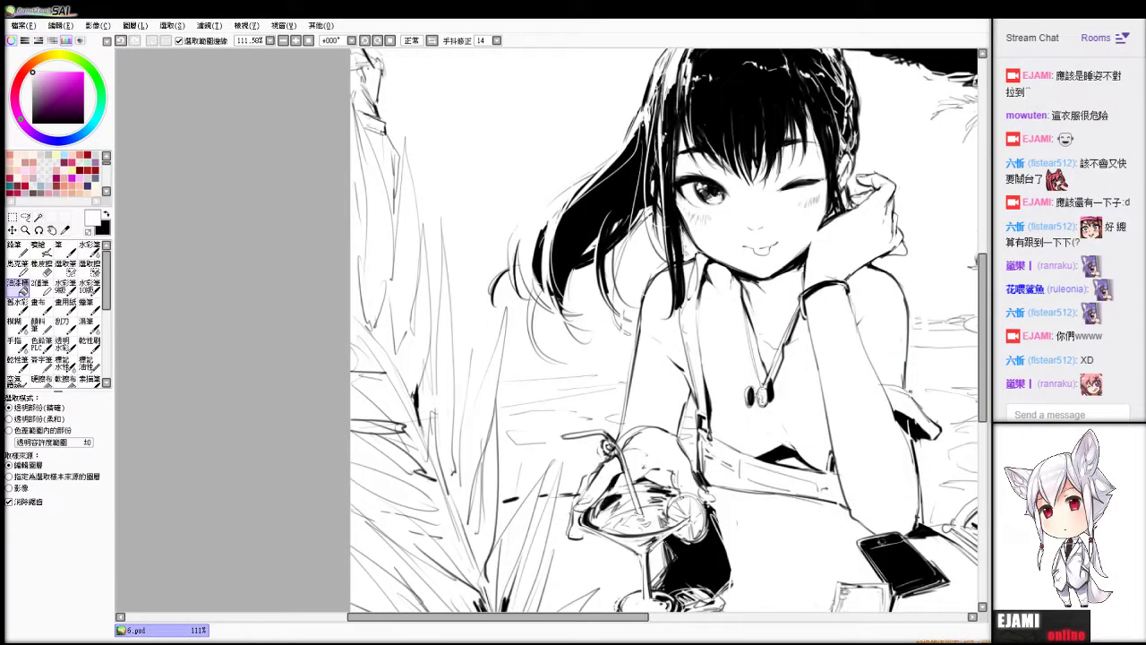
{"action": "key", "text": "ctrl+z"}
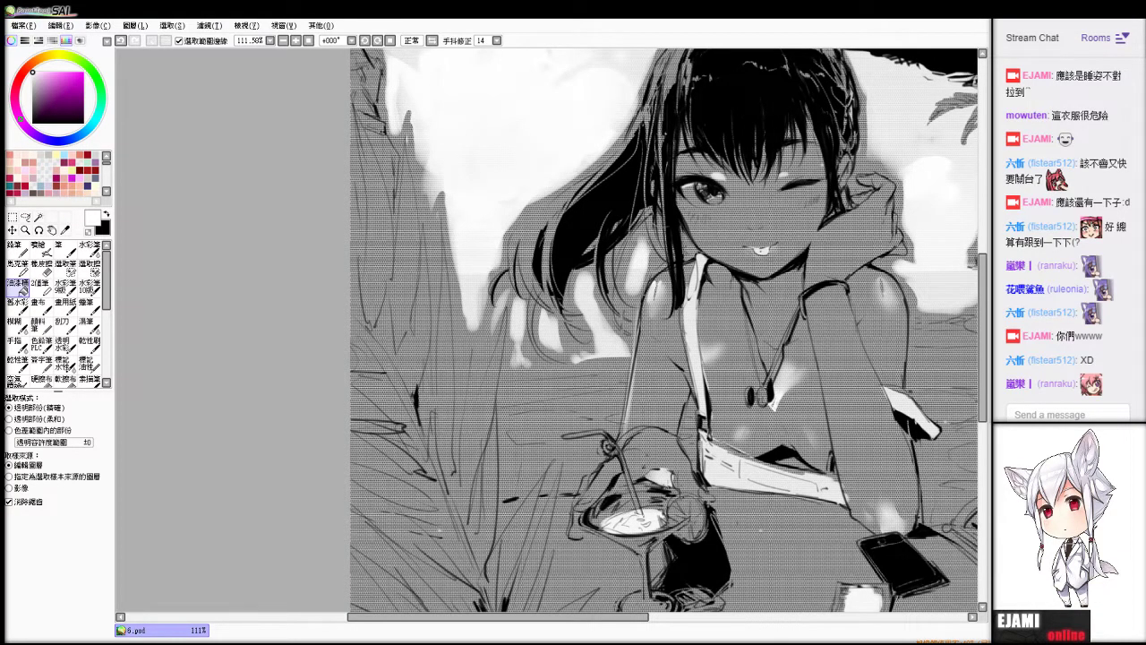
{"action": "key", "text": "ctrl+z"}
{"action": "left_click_drag", "start_coordinate": [663, 268], "coordinate": [548, 384]}
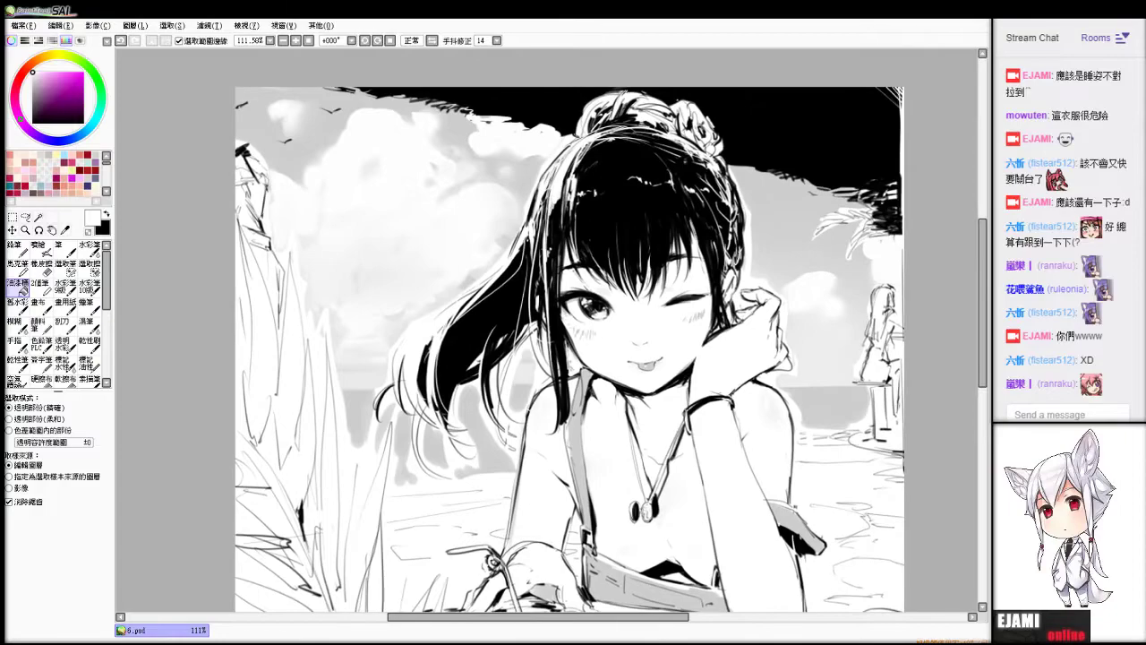
Examine the whole illustration at several angles and magnifications, checking the tone on the sky, hair, face and clothing.
{"action": "left_click_drag", "start_coordinate": [662, 269], "coordinate": [674, 365]}
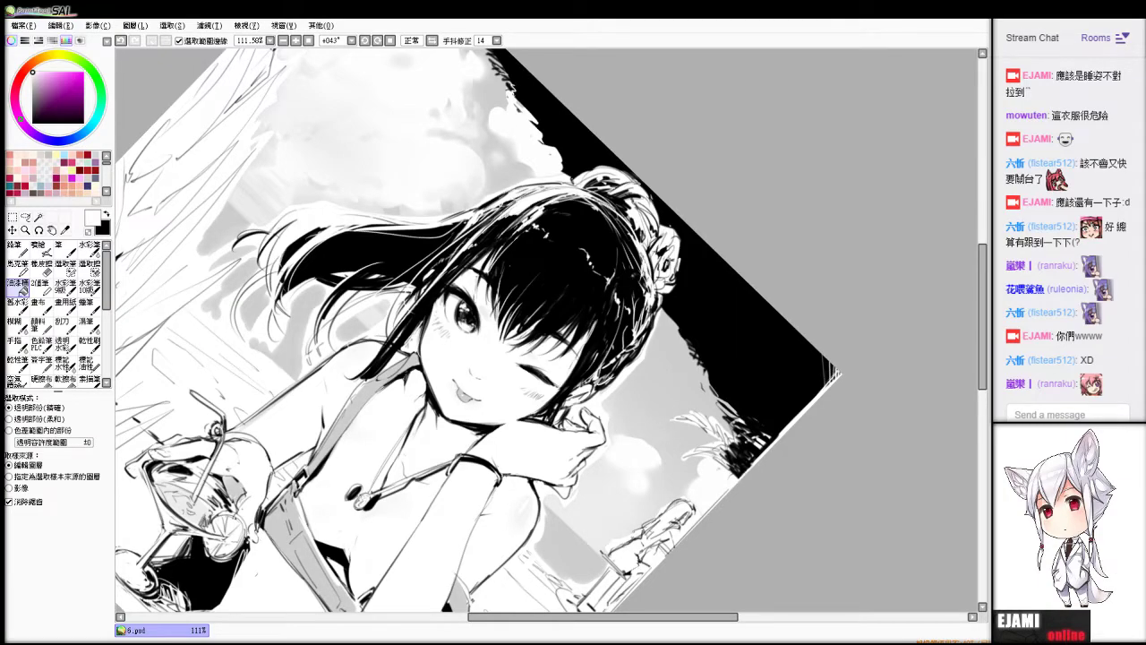
{"action": "key", "text": "Home"}
{"action": "left_click_drag", "start_coordinate": [662, 295], "coordinate": [668, 326]}
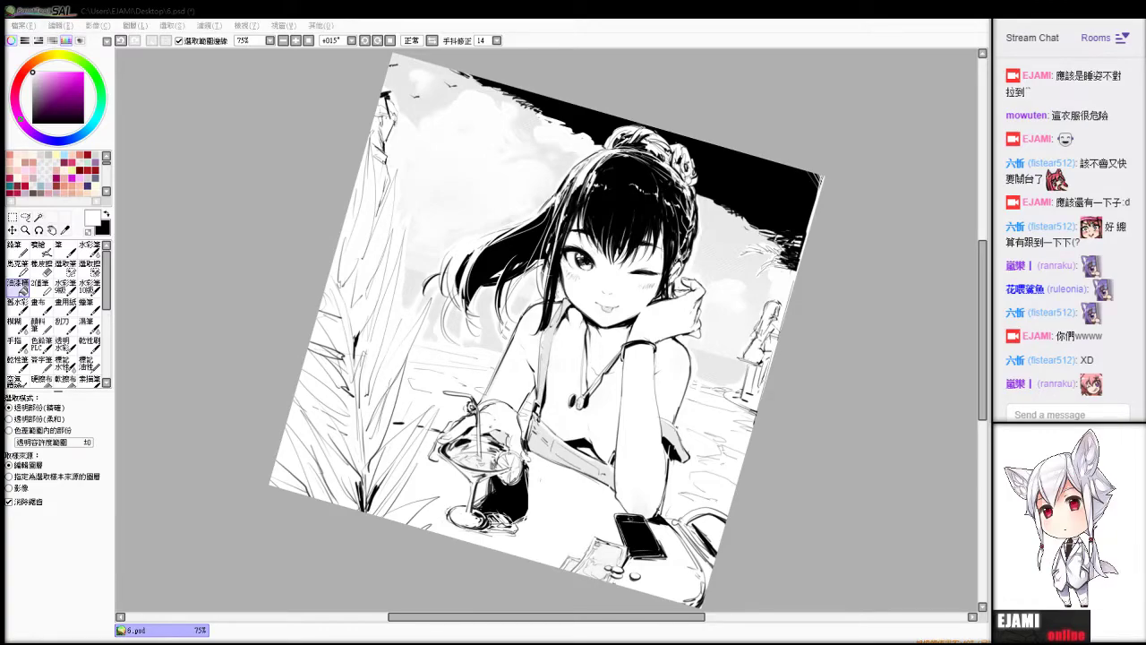
{"action": "key", "text": "alt+Tab"}
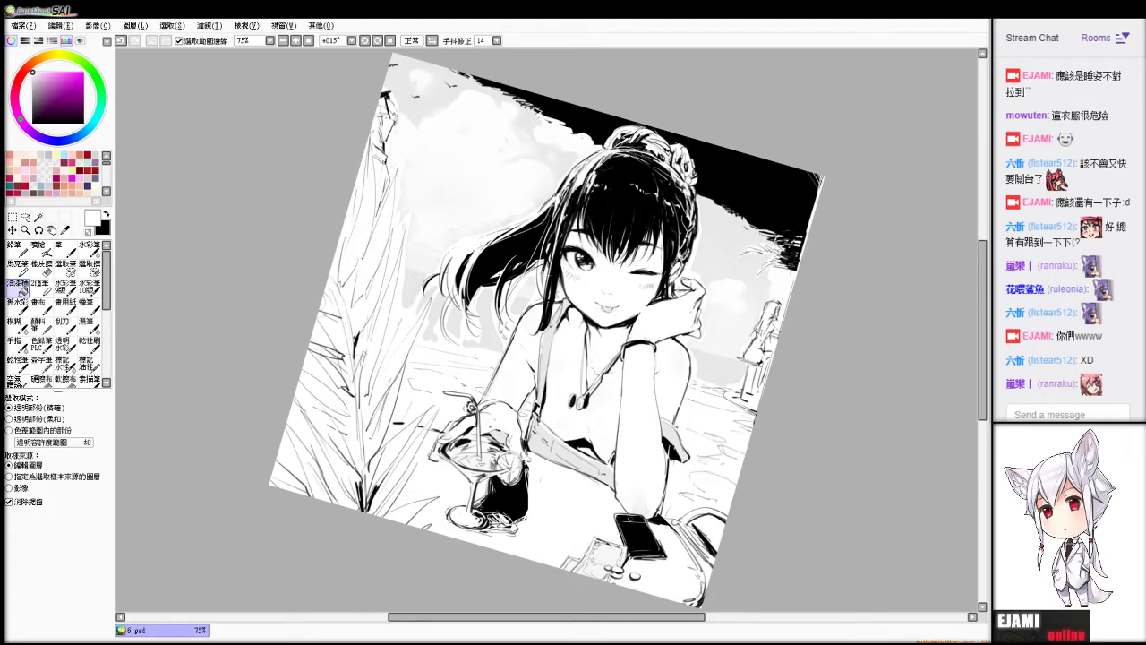
{"action": "key", "text": "Home"}
{"action": "scroll", "coordinate": [854, 446], "scroll_direction": "up", "scroll_amount": 7}
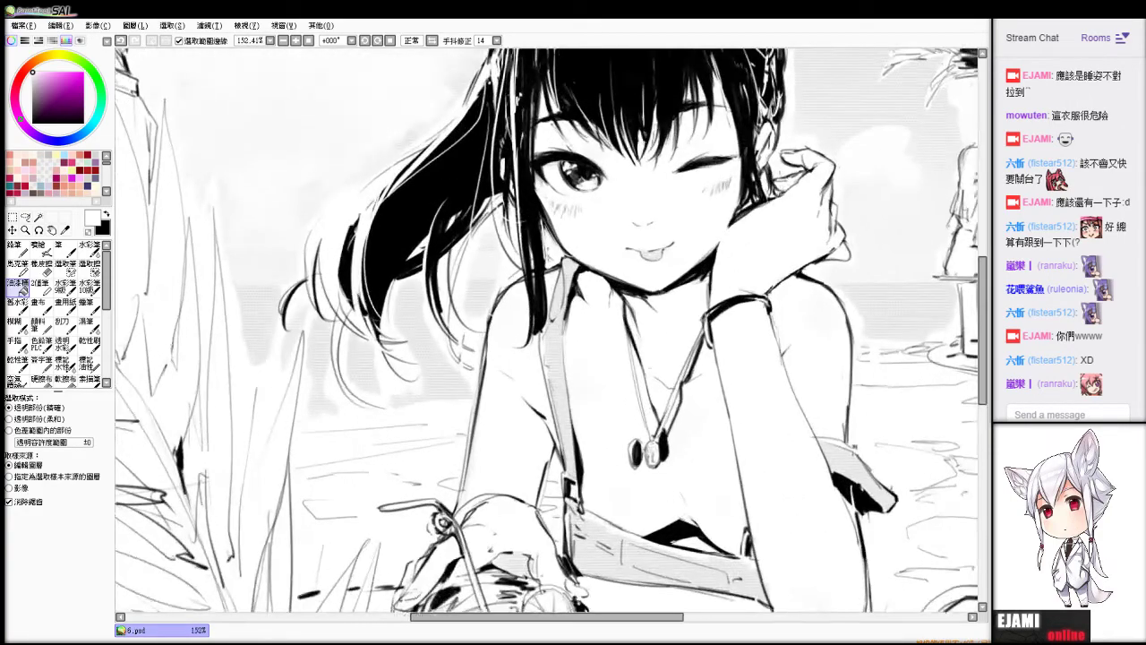
{"action": "scroll", "coordinate": [546, 330], "scroll_direction": "up", "scroll_amount": 7}
{"action": "scroll", "coordinate": [546, 331], "scroll_direction": "down", "scroll_amount": 6}
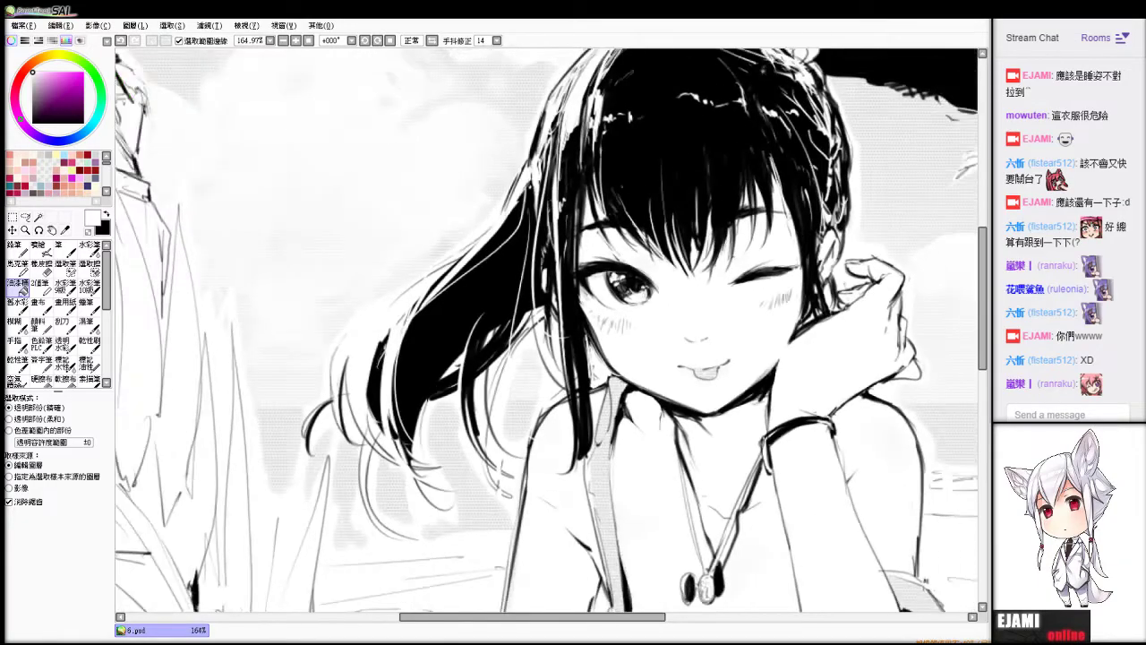
{"action": "scroll", "coordinate": [546, 331], "scroll_direction": "down", "scroll_amount": 2}
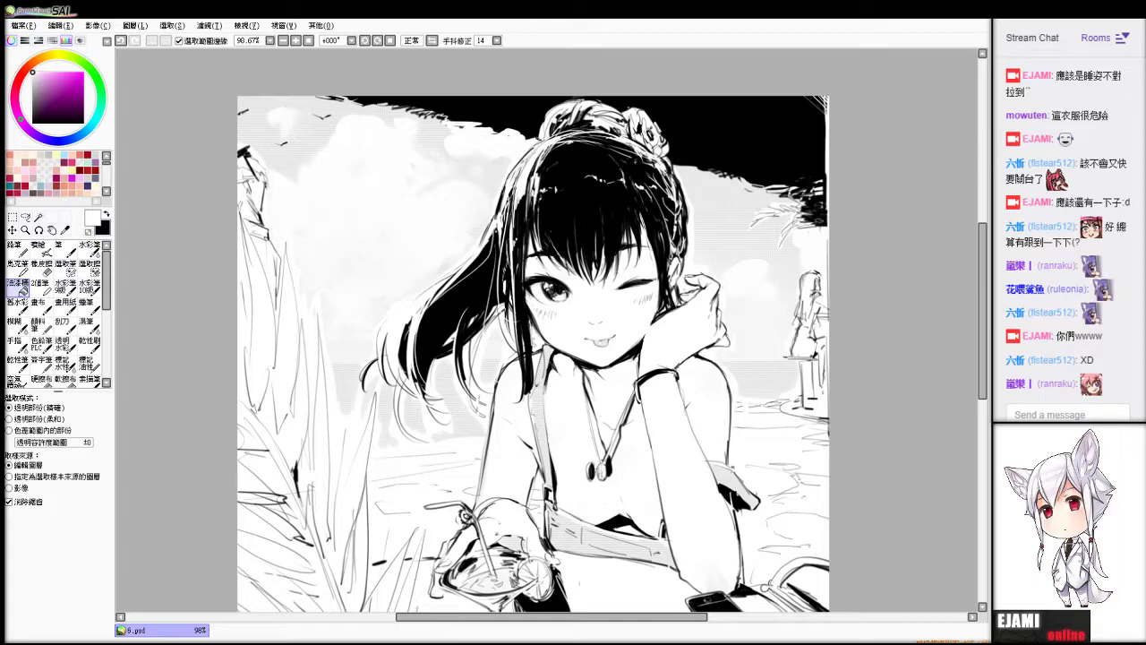
{"action": "left_click_drag", "start_coordinate": [546, 331], "coordinate": [506, 311]}
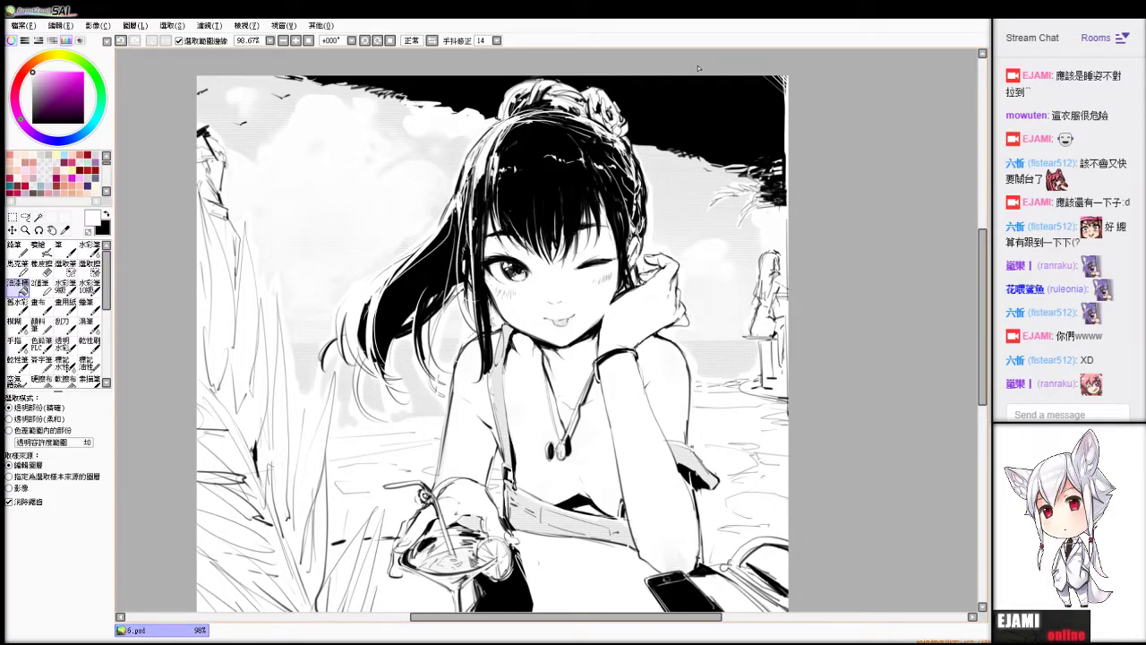
{"action": "scroll", "coordinate": [741, 75], "scroll_direction": "up", "scroll_amount": 4}
{"action": "key", "text": "e"}
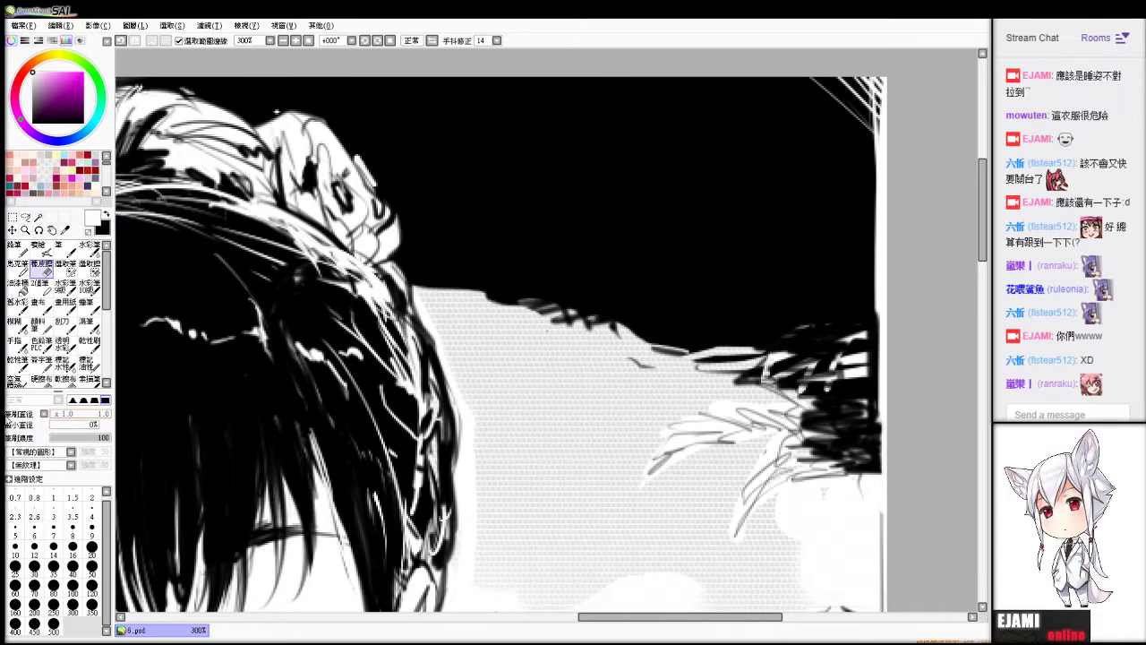
{"action": "key", "text": "c"}
{"action": "left_click_drag", "start_coordinate": [629, 154], "coordinate": [688, 126]}
{"action": "key", "text": "ctrl+z"}
{"action": "left_click_drag", "start_coordinate": [568, 197], "coordinate": [706, 143]}
{"action": "key", "text": "ctrl+z"}
{"action": "key", "text": "ctrl+z"}
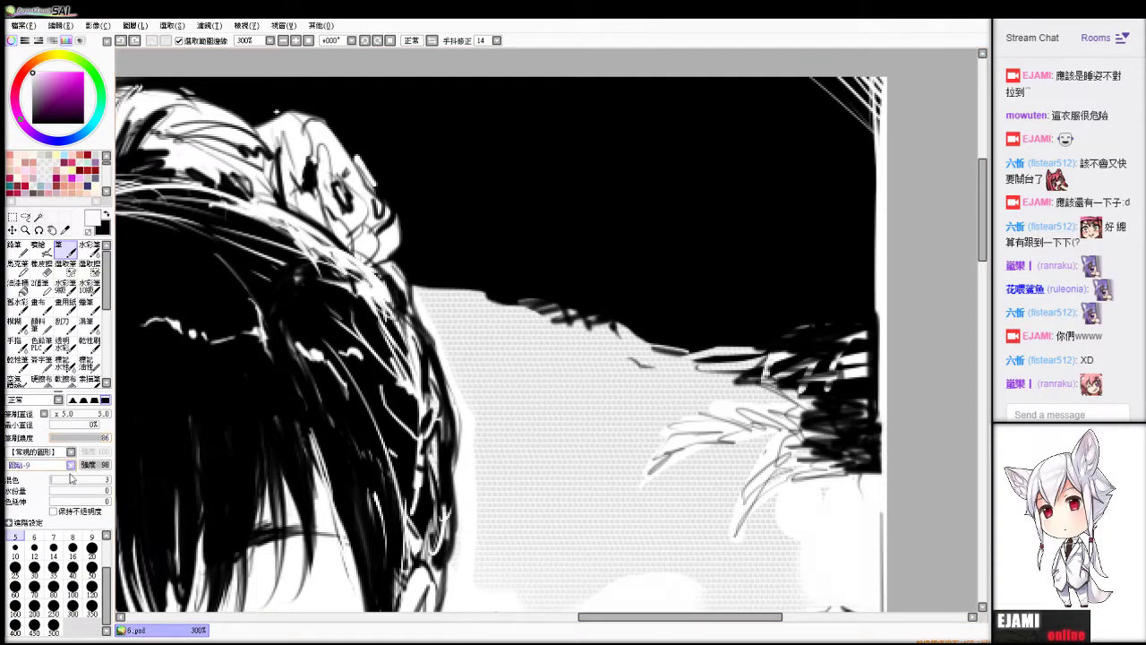
Remove the texture from the brush and test it with a stroke on the black area beside the hair bun.
{"action": "left_click", "coordinate": [72, 485]}
{"action": "mouse_move", "coordinate": [594, 134]}
{"action": "left_mouse_down"}
{"action": "mouse_move", "coordinate": [666, 126]}
{"action": "mouse_move", "coordinate": [649, 157]}
{"action": "left_mouse_up"}
{"action": "key", "text": "ctrl+z"}
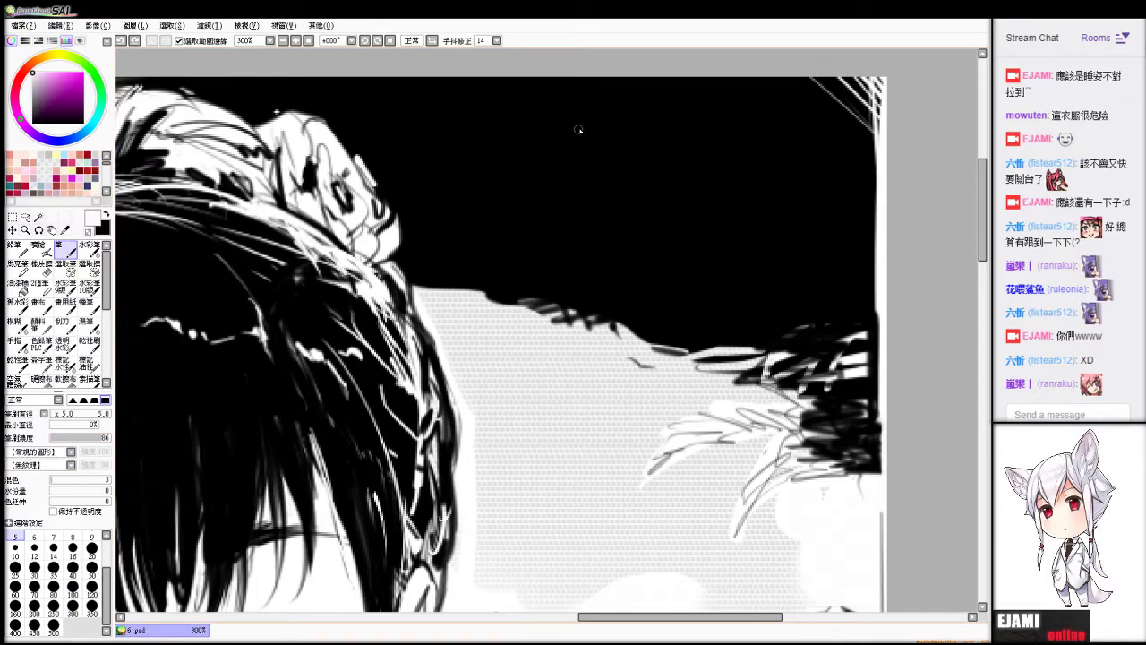
{"action": "key", "text": "e"}
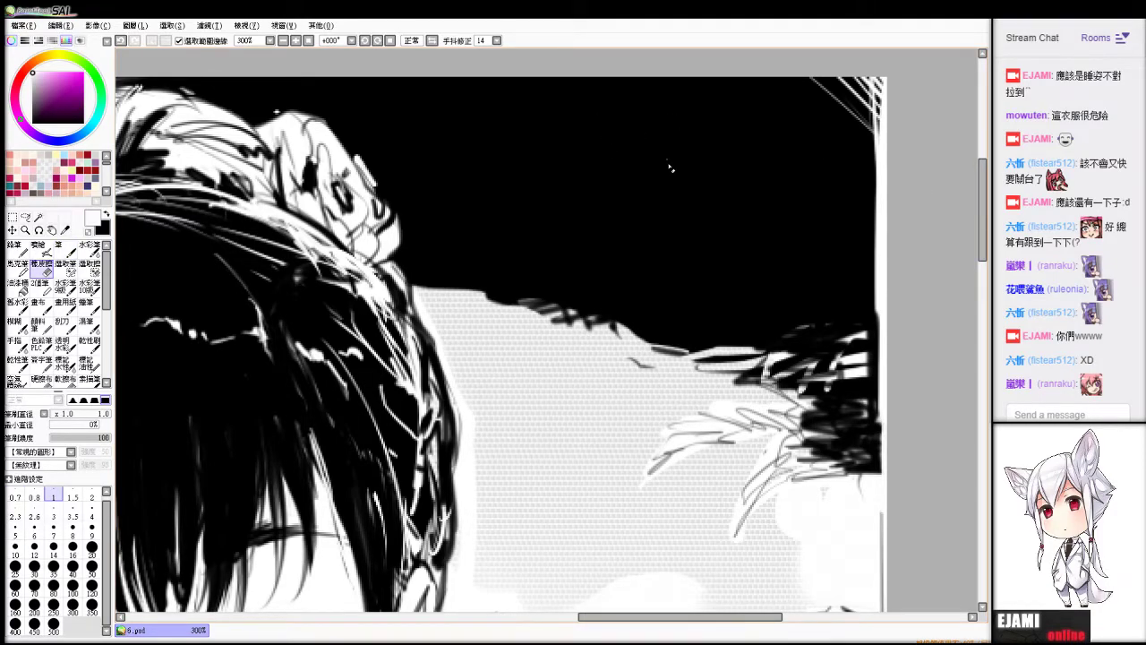
{"action": "left_click_drag", "start_coordinate": [571, 136], "coordinate": [640, 167]}
{"action": "key", "text": "ctrl+z"}
{"action": "left_click_drag", "start_coordinate": [567, 134], "coordinate": [592, 155]}
{"action": "key", "text": "ctrl+z"}
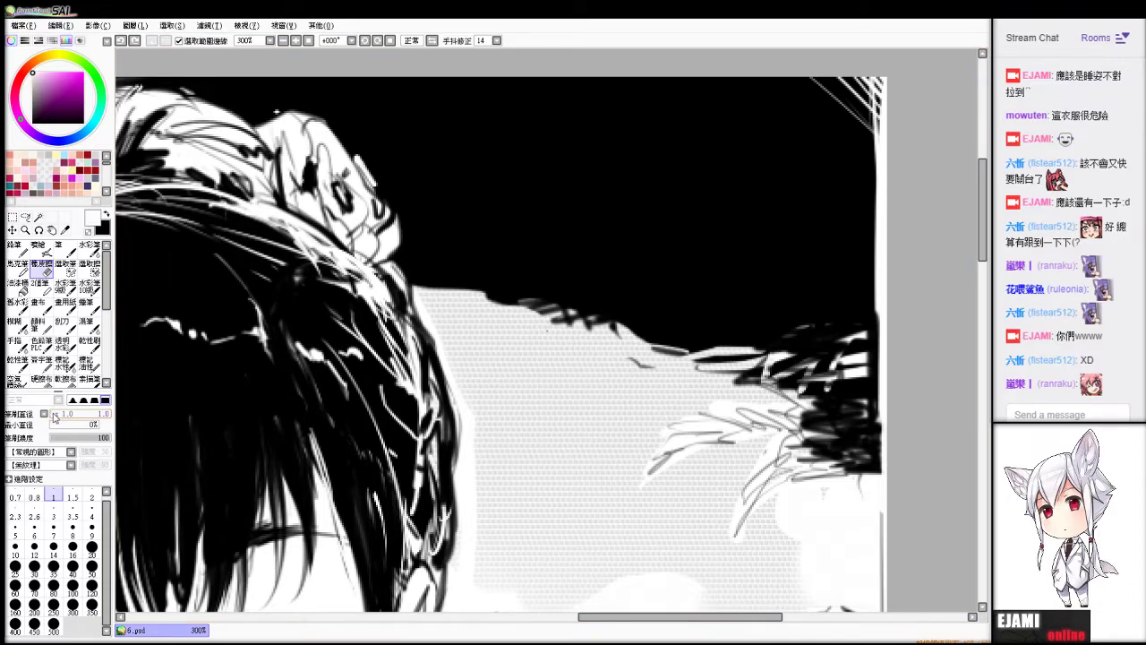
Write the artist's signature and date in the black area beside the hair bun with the eraser at size 3.
{"action": "left_click", "coordinate": [53, 510]}
{"action": "mouse_move", "coordinate": [587, 121]}
{"action": "left_mouse_down"}
{"action": "mouse_move", "coordinate": [603, 160]}
{"action": "mouse_move", "coordinate": [626, 135]}
{"action": "mouse_move", "coordinate": [630, 150]}
{"action": "mouse_move", "coordinate": [685, 112]}
{"action": "left_mouse_up"}
{"action": "left_click_drag", "start_coordinate": [573, 175], "coordinate": [715, 114]}
{"action": "mouse_move", "coordinate": [577, 199]}
{"action": "left_mouse_down"}
{"action": "mouse_move", "coordinate": [639, 161]}
{"action": "mouse_move", "coordinate": [633, 184]}
{"action": "mouse_move", "coordinate": [640, 164]}
{"action": "left_mouse_up"}
{"action": "mouse_move", "coordinate": [653, 158]}
{"action": "left_mouse_down"}
{"action": "mouse_move", "coordinate": [647, 177]}
{"action": "mouse_move", "coordinate": [663, 155]}
{"action": "mouse_move", "coordinate": [682, 154]}
{"action": "left_mouse_up"}
{"action": "left_click_drag", "start_coordinate": [690, 154], "coordinate": [688, 156]}
{"action": "left_click_drag", "start_coordinate": [695, 125], "coordinate": [706, 131]}
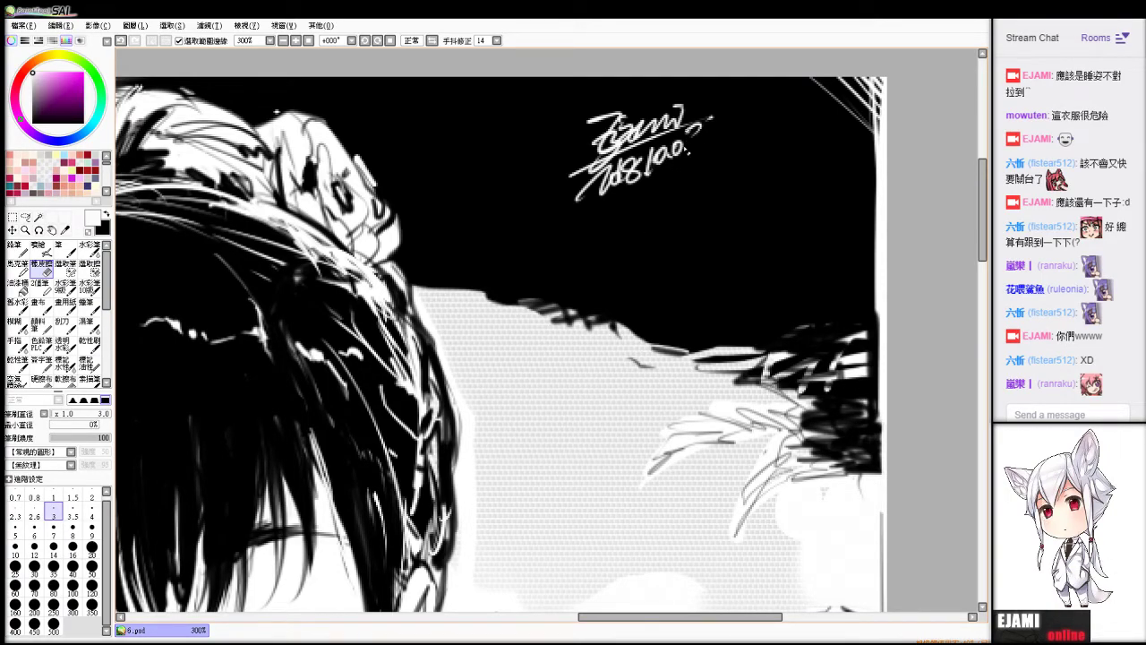
{"action": "scroll", "coordinate": [546, 330], "scroll_direction": "down", "scroll_amount": 6}
{"action": "scroll", "coordinate": [546, 330], "scroll_direction": "up", "scroll_amount": 1}
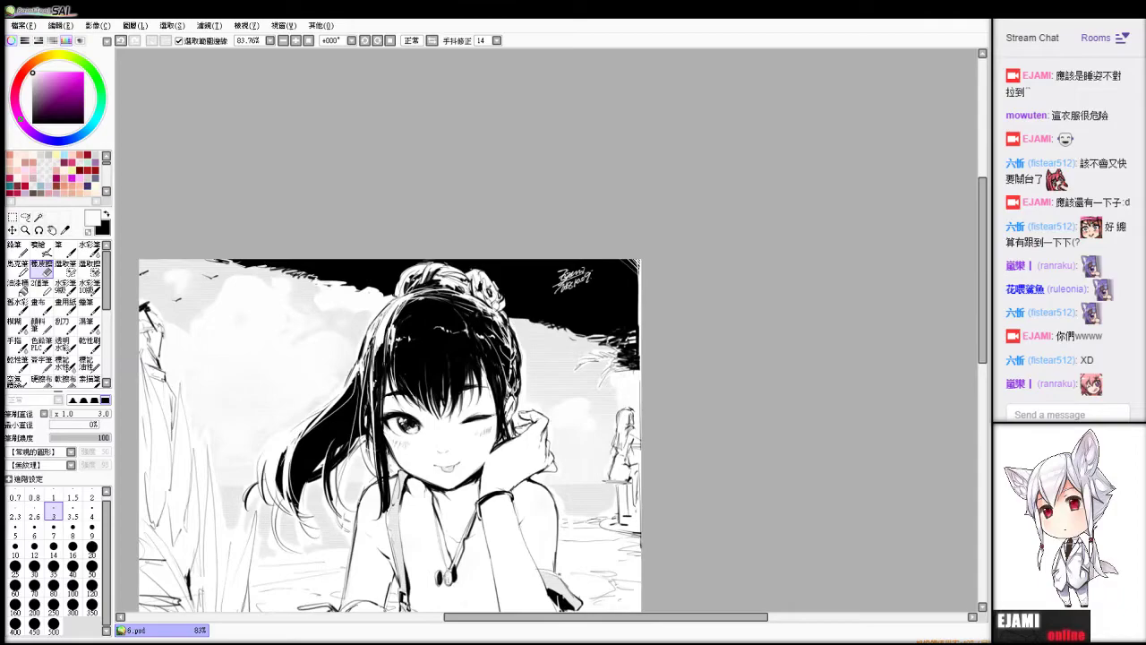
{"action": "key", "text": "Home"}
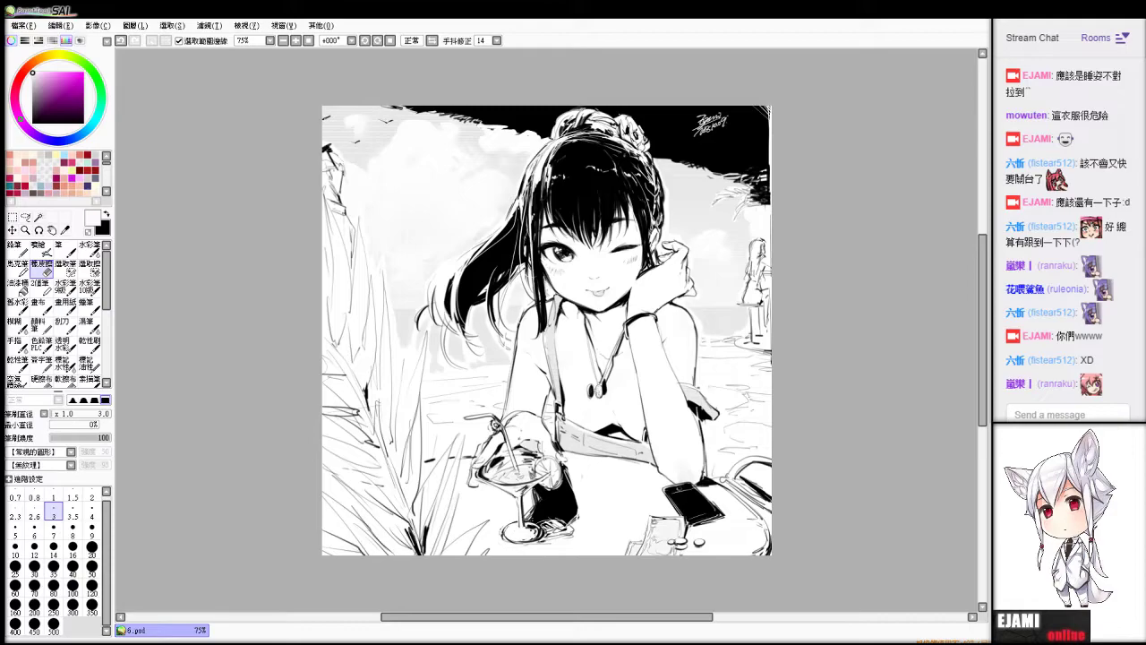
Shade the palm leaves in the illustration's lower-left corner light grey with the brush at size 40.
{"action": "key", "text": "alt"}
{"action": "scroll", "coordinate": [546, 329], "scroll_direction": "up", "scroll_amount": 3}
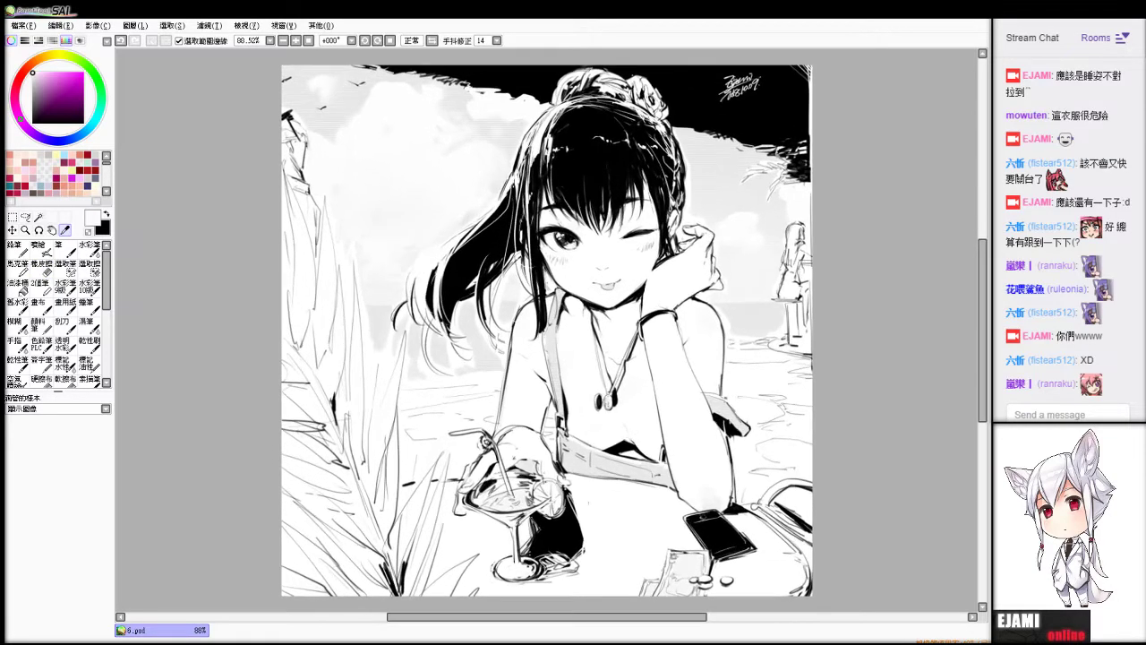
{"action": "left_click", "coordinate": [34, 80]}
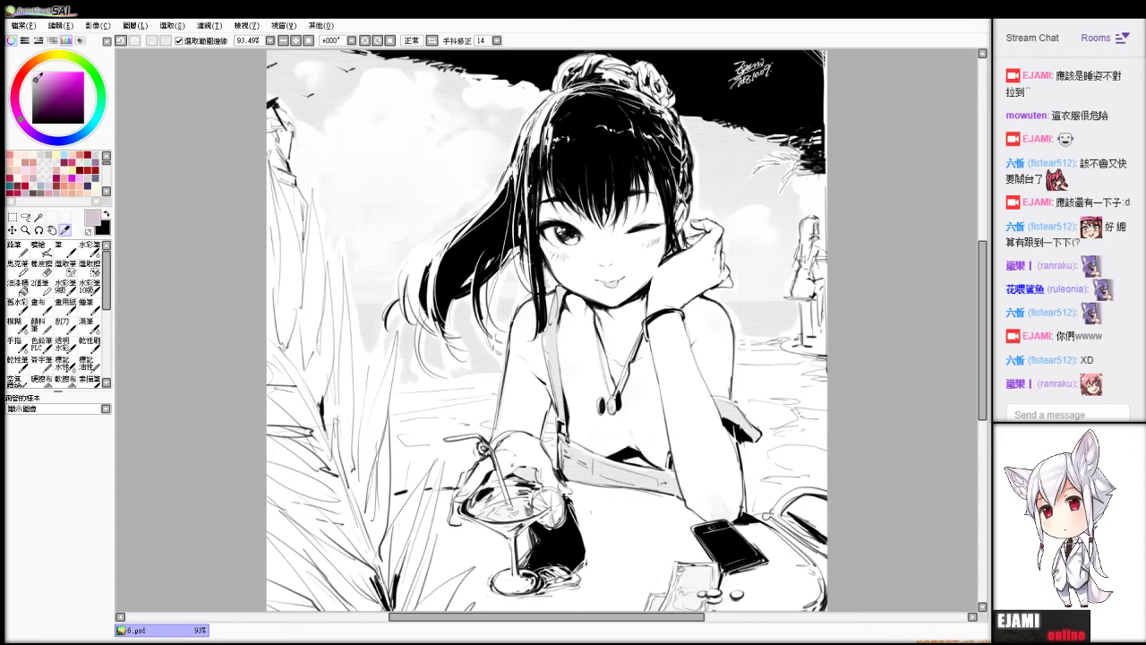
{"action": "left_click", "coordinate": [65, 251]}
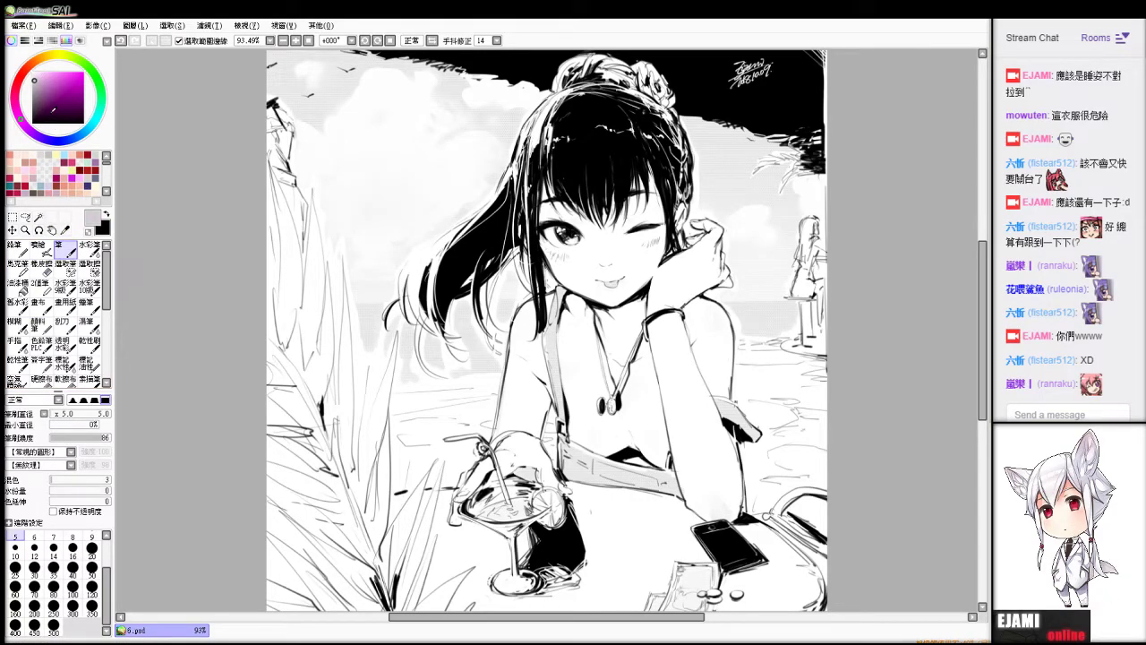
{"action": "left_click", "coordinate": [73, 567]}
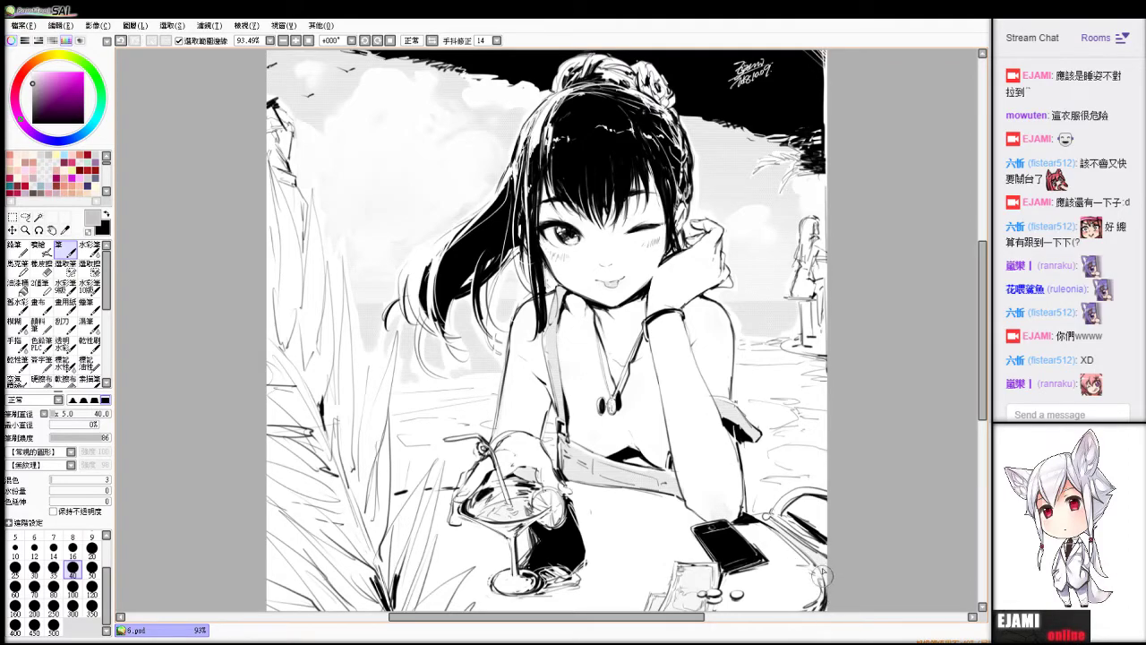
{"action": "left_click_drag", "start_coordinate": [730, 502], "coordinate": [762, 470]}
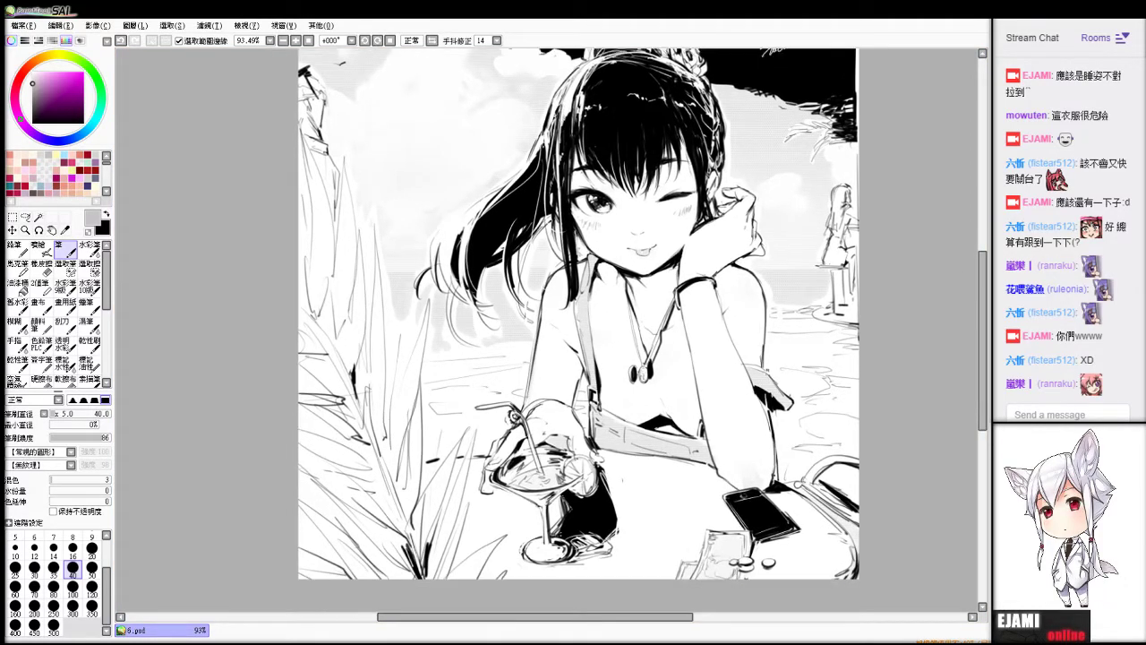
{"action": "mouse_move", "coordinate": [358, 528]}
{"action": "left_mouse_down"}
{"action": "mouse_move", "coordinate": [398, 470]}
{"action": "mouse_move", "coordinate": [408, 514]}
{"action": "mouse_move", "coordinate": [385, 518]}
{"action": "left_mouse_up"}
{"action": "key", "text": "ctrl+z"}
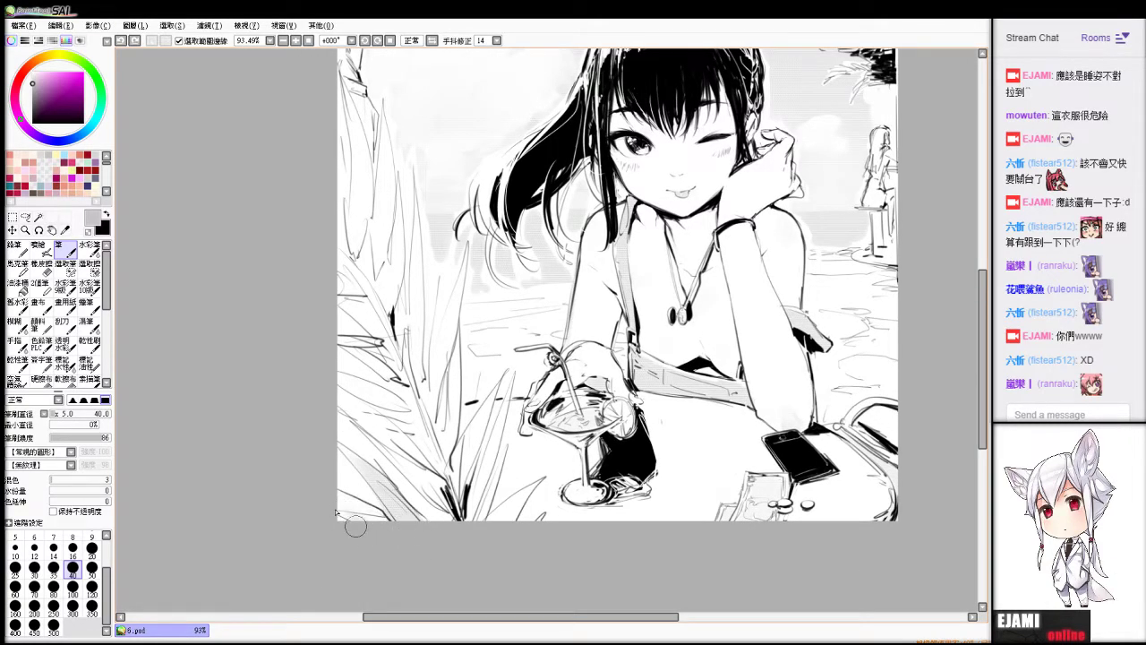
{"action": "left_click_drag", "start_coordinate": [341, 510], "coordinate": [443, 510]}
{"action": "mouse_move", "coordinate": [406, 467]}
{"action": "left_mouse_down"}
{"action": "mouse_move", "coordinate": [447, 490]}
{"action": "mouse_move", "coordinate": [493, 395]}
{"action": "left_mouse_up"}
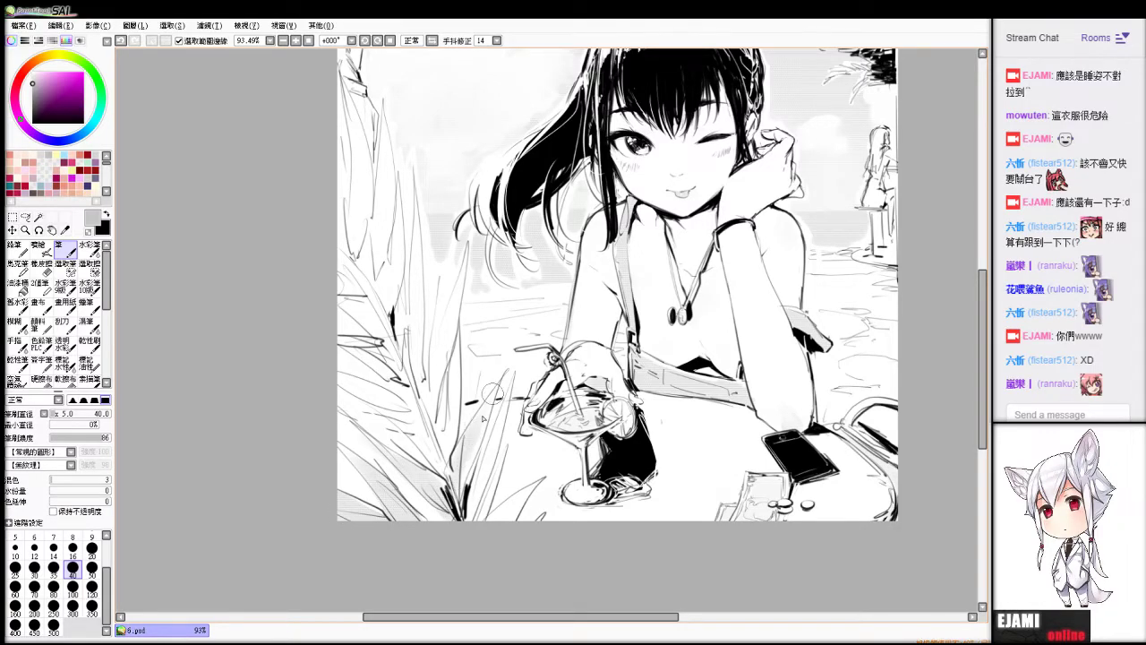
{"action": "key", "text": "e"}
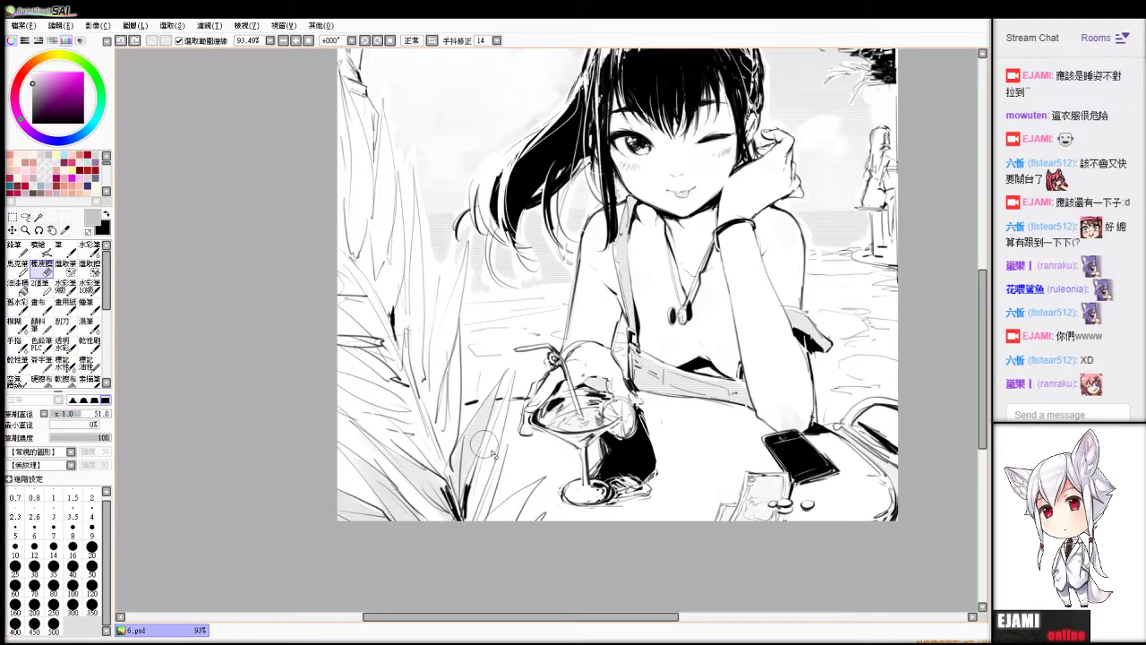
{"action": "key", "text": "n"}
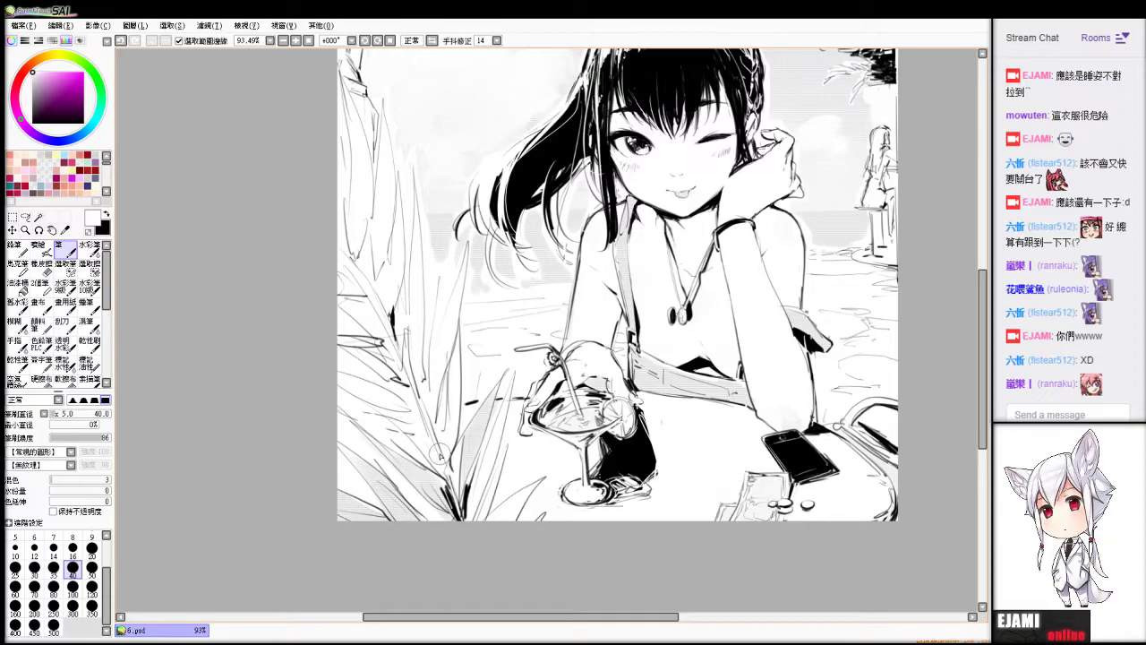
Copy the grey shading layer into a new image, sample its grey, close that image and clear the selection.
{"action": "key", "text": "ctrl+a"}
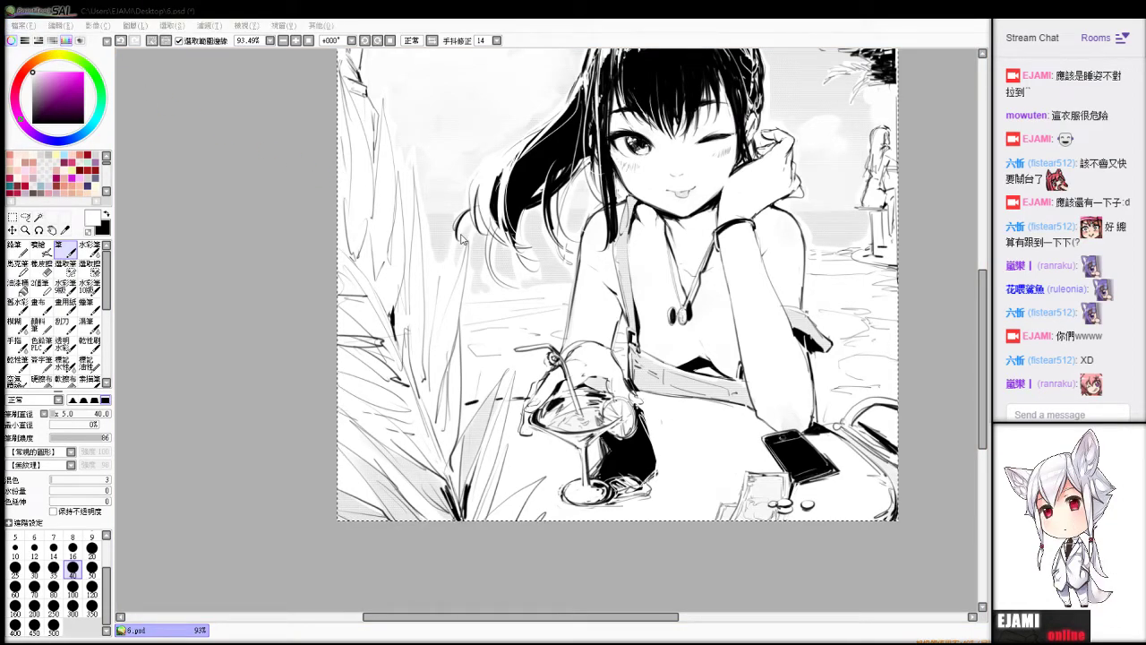
{"action": "key", "text": "ctrl+v"}
{"action": "left_click", "coordinate": [704, 206], "text": "alt"}
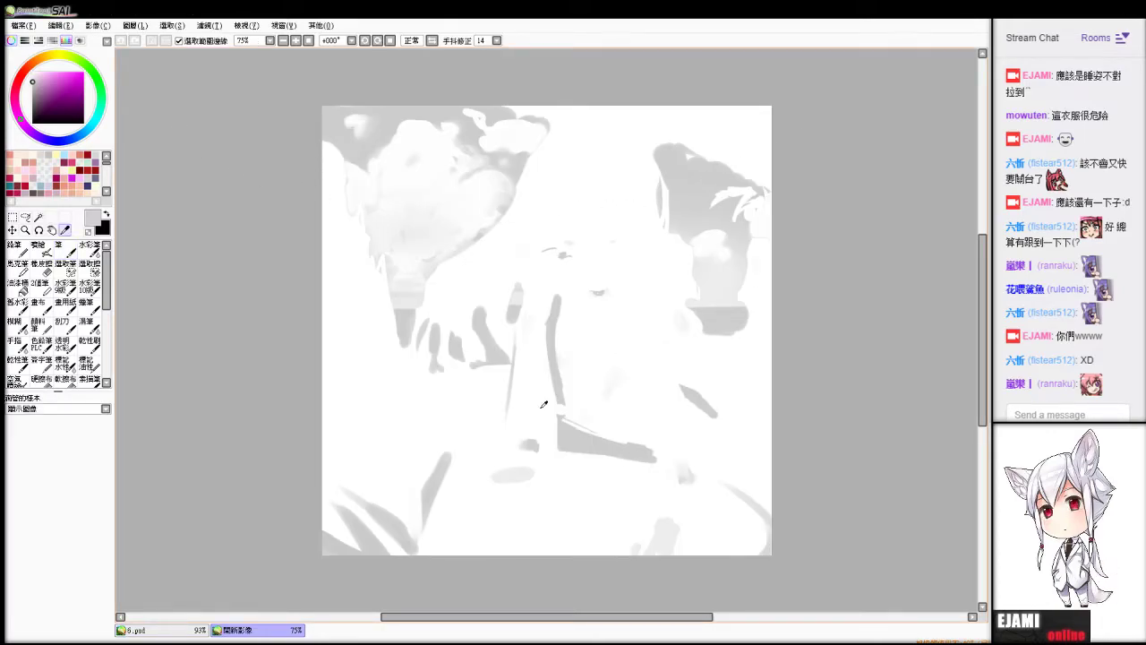
{"action": "key", "text": "ctrl+w"}
{"action": "key", "text": "b"}
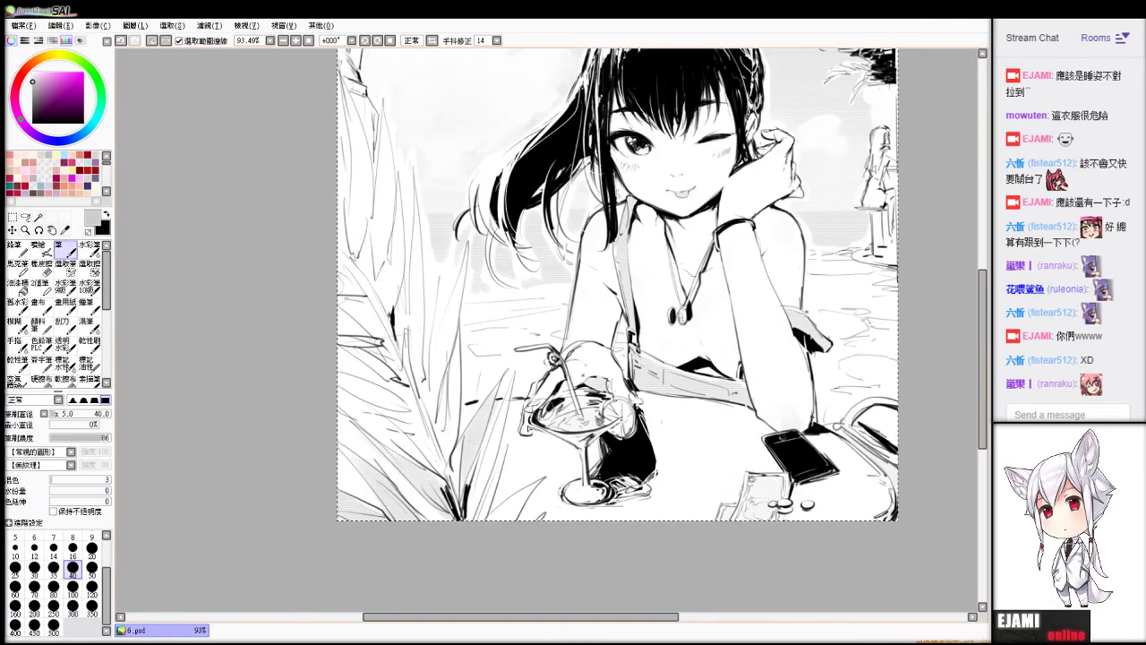
{"action": "key", "text": "ctrl+d"}
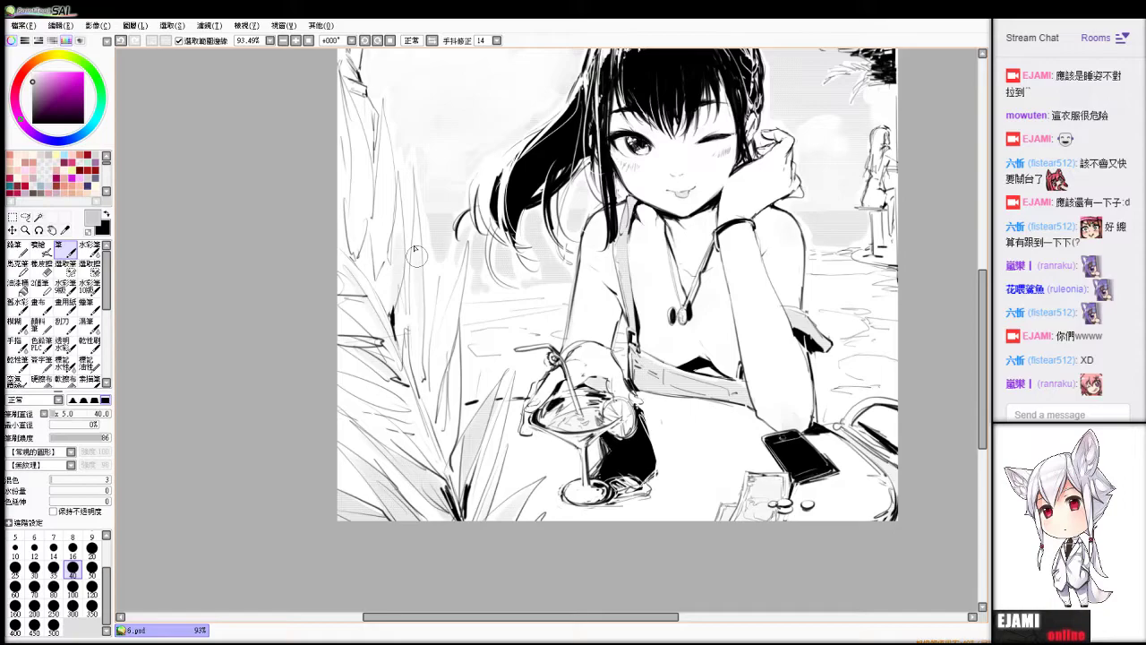
{"action": "key", "text": "Home"}
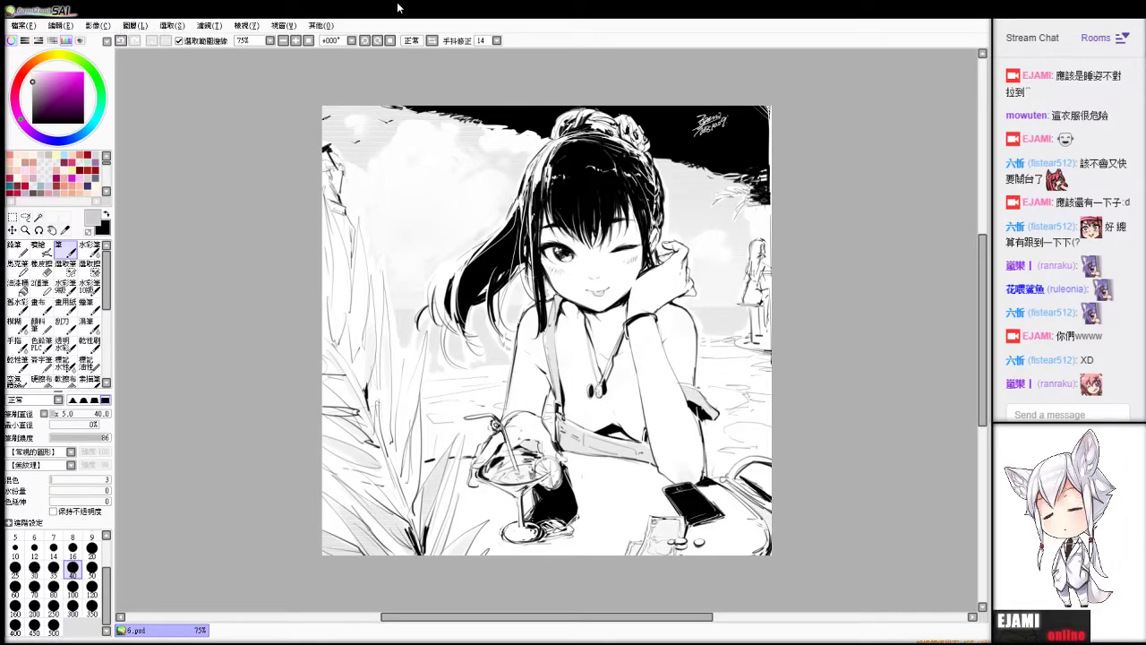
{"action": "scroll", "coordinate": [561, 98], "scroll_direction": "up", "scroll_amount": 1}
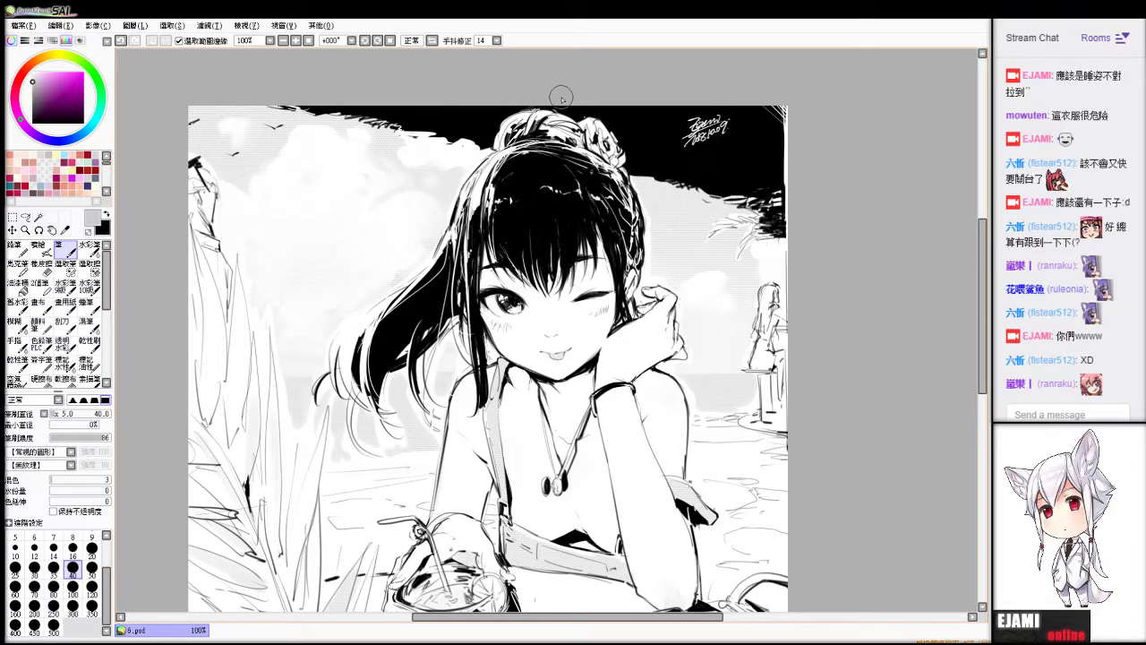
Set the brush to black at size 5 and the eraser to size 14, and erase the upper outline of the hair flower.
{"action": "scroll", "coordinate": [562, 99], "scroll_direction": "up", "scroll_amount": 2}
{"action": "left_click", "coordinate": [33, 122]}
{"action": "left_click", "coordinate": [16, 537]}
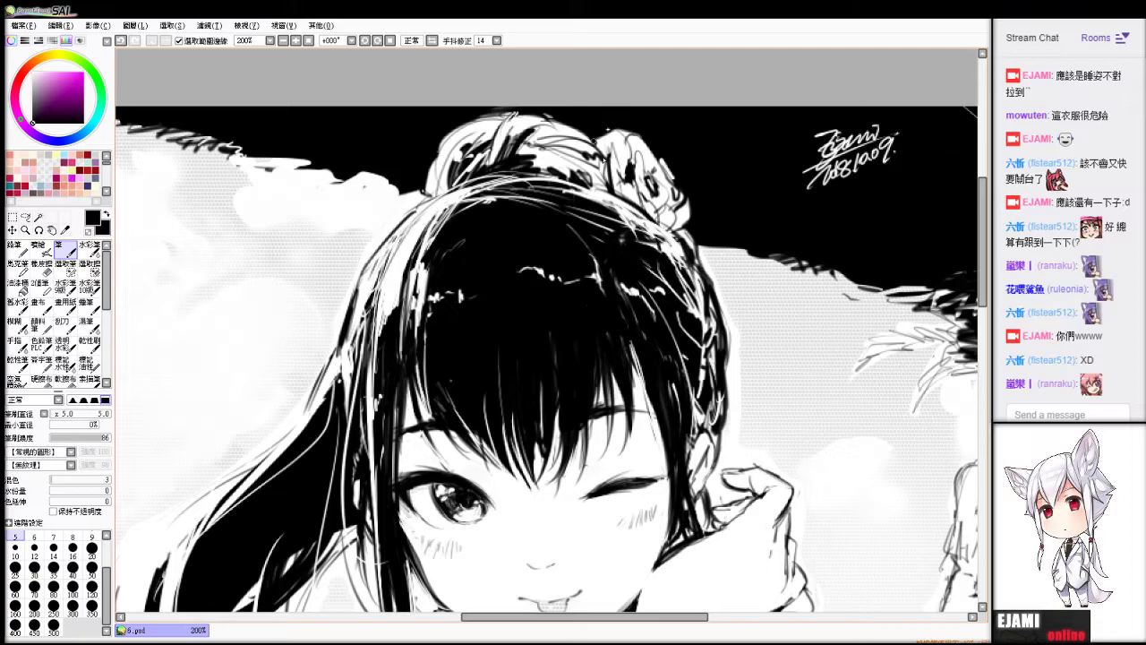
{"action": "key", "text": "e"}
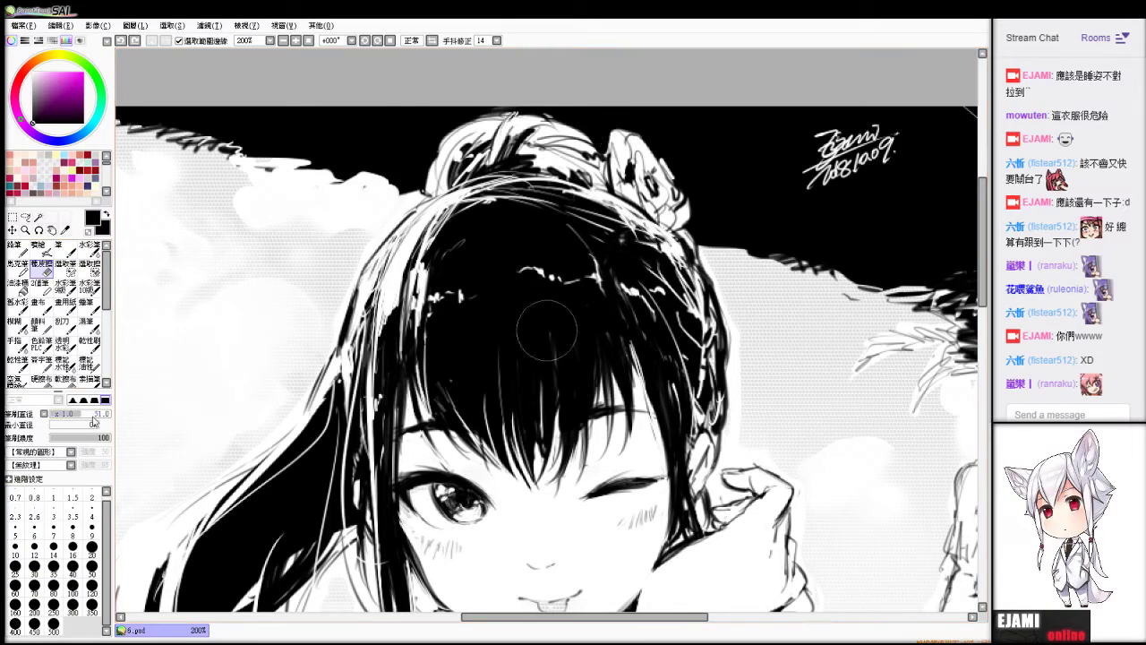
{"action": "mouse_move", "coordinate": [621, 134]}
{"action": "left_mouse_down"}
{"action": "mouse_move", "coordinate": [618, 153]}
{"action": "mouse_move", "coordinate": [600, 144]}
{"action": "left_mouse_up"}
{"action": "key", "text": "b"}
{"action": "key", "text": "e"}
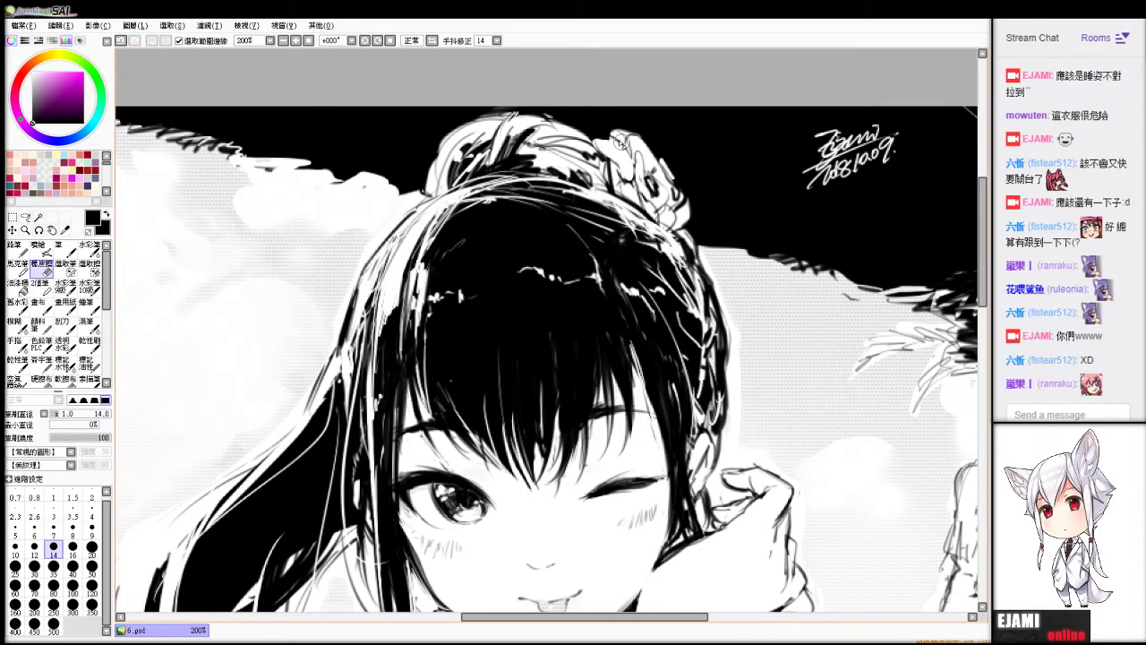
Redraw the hair flower's upper petals and erase the dark marks along its outer side.
{"action": "key", "text": "b"}
{"action": "key", "text": "e"}
{"action": "left_click_drag", "start_coordinate": [621, 135], "coordinate": [639, 161]}
{"action": "key", "text": "b"}
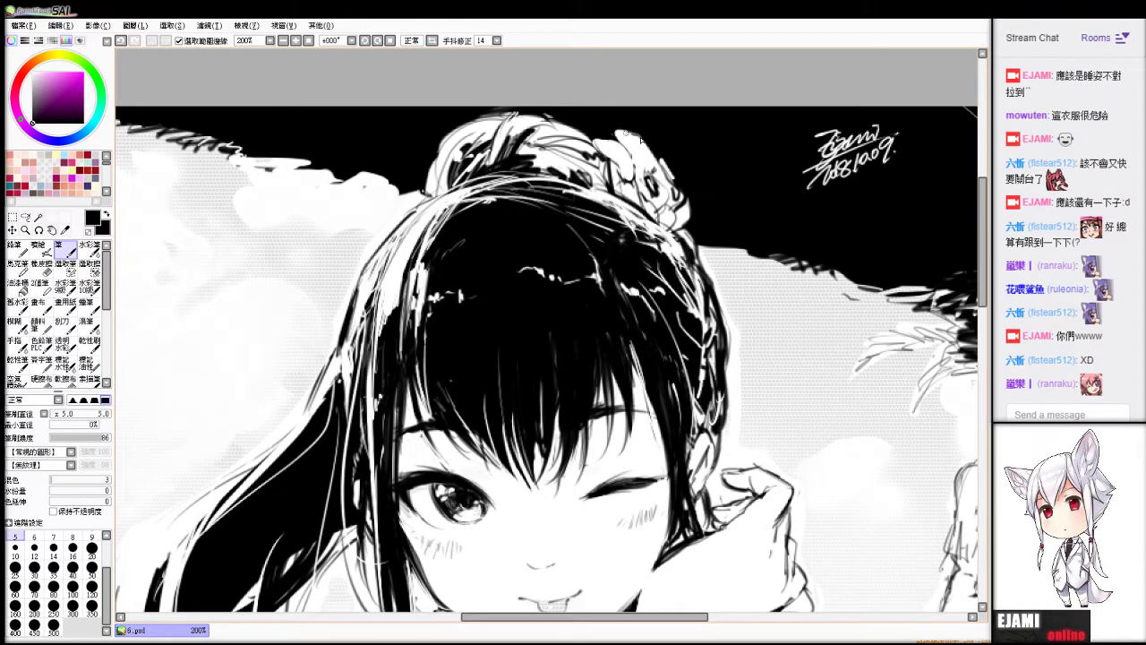
{"action": "key", "text": "e"}
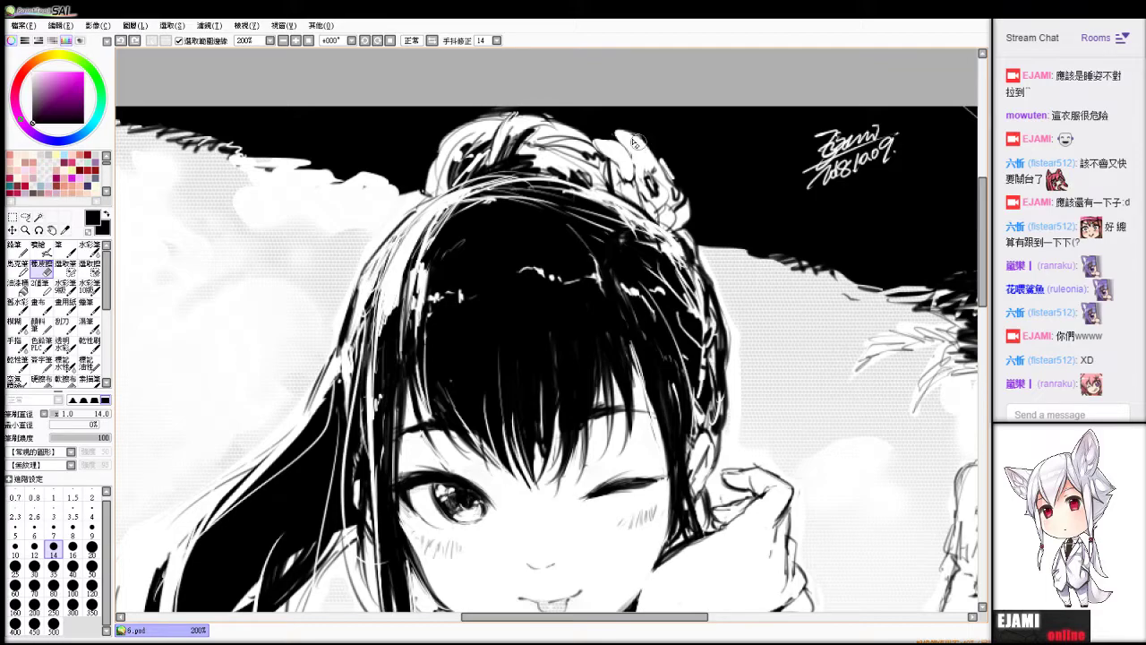
{"action": "left_click_drag", "start_coordinate": [648, 152], "coordinate": [682, 202]}
{"action": "key", "text": "v"}
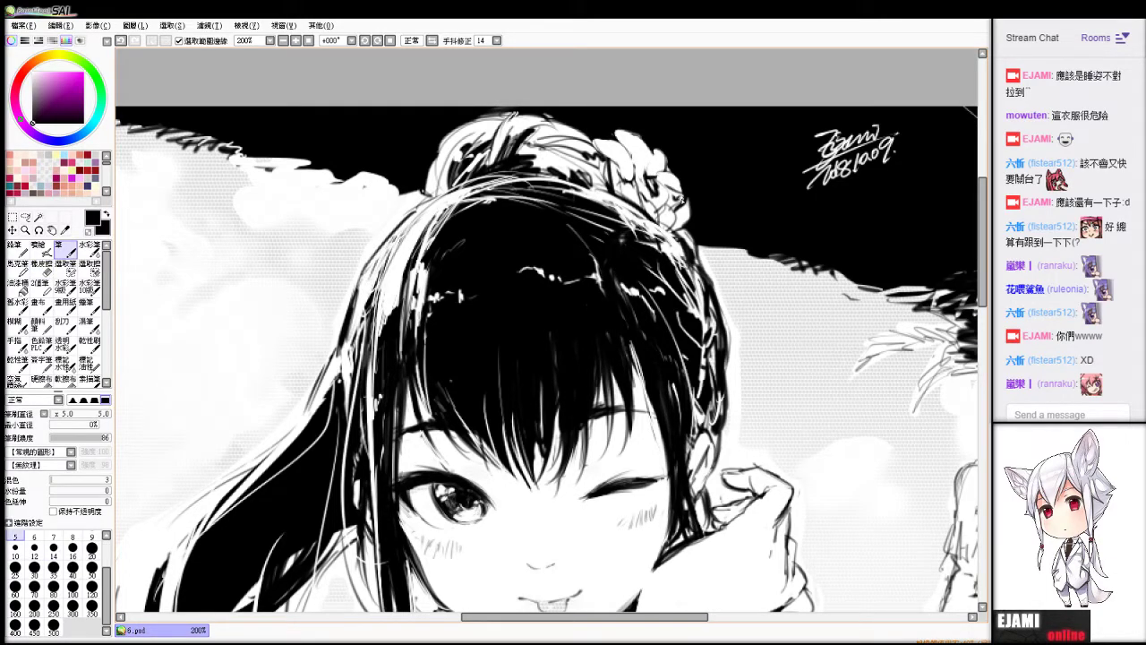
Rework the petal contours across the middle and lower part of the hair flower, alternating black brush lines and eraser.
{"action": "key", "text": "e"}
{"action": "key", "text": "v"}
{"action": "key", "text": "e"}
{"action": "left_click_drag", "start_coordinate": [618, 145], "coordinate": [673, 197]}
{"action": "key", "text": "v"}
{"action": "key", "text": "ctrl+z"}
{"action": "key", "text": "e"}
{"action": "key", "text": "v"}
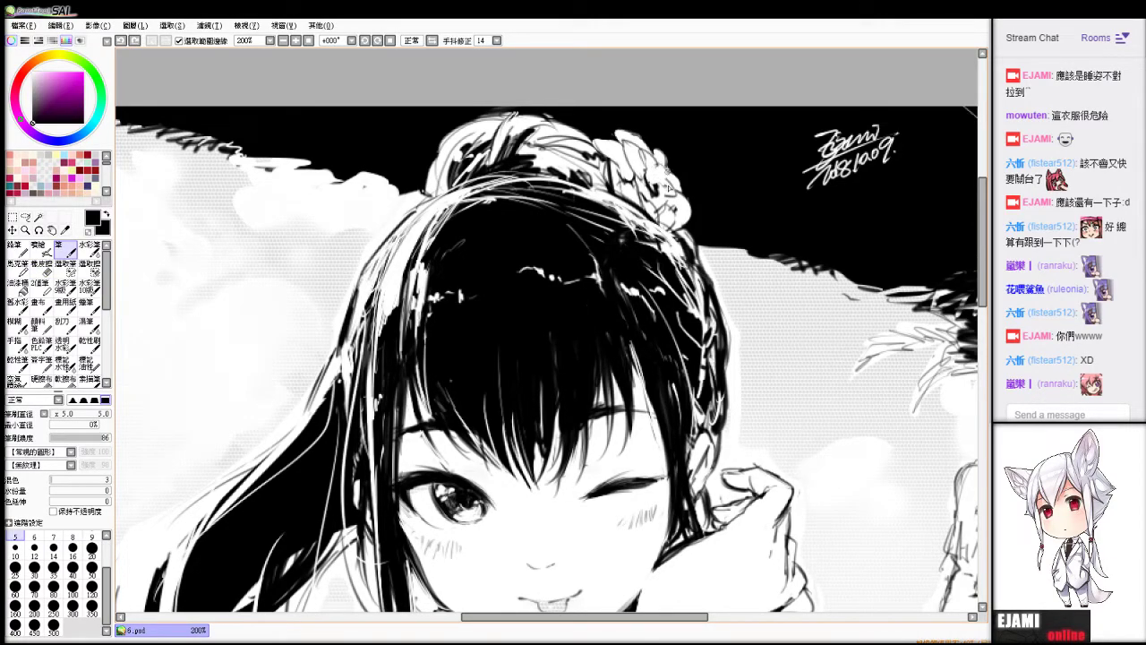
Refine the inner petal lines of the hair flower, undoing a stroke and redrawing the petals.
{"action": "key", "text": "e"}
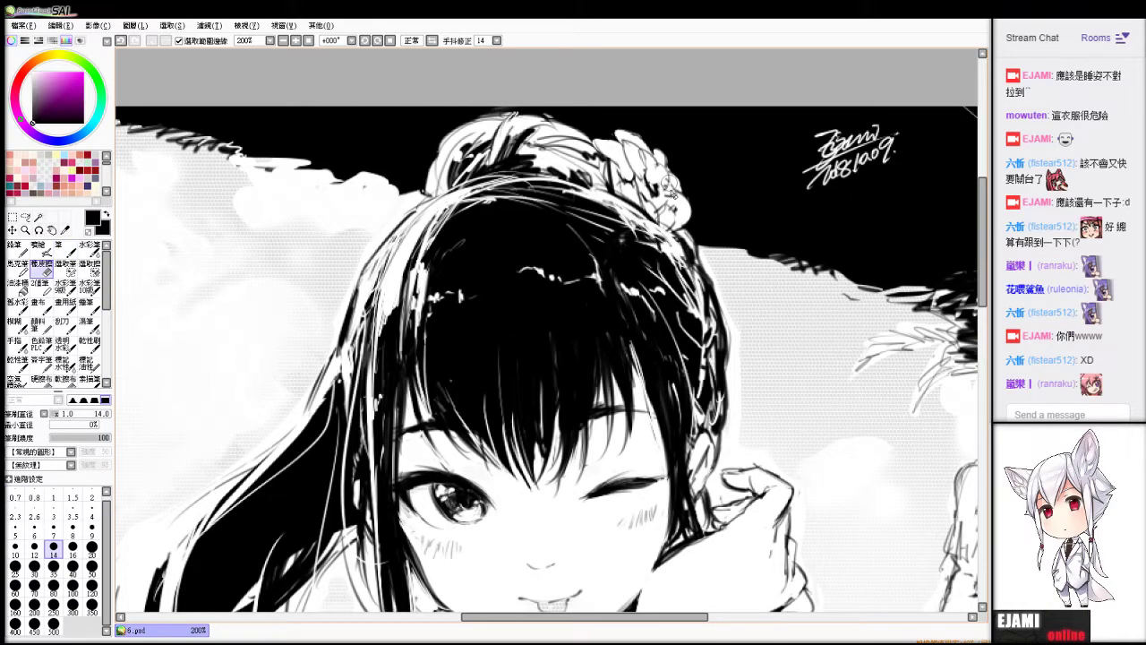
{"action": "key", "text": "n"}
{"action": "mouse_move", "coordinate": [652, 161]}
{"action": "left_mouse_down"}
{"action": "mouse_move", "coordinate": [682, 206]}
{"action": "mouse_move", "coordinate": [668, 200]}
{"action": "left_mouse_up"}
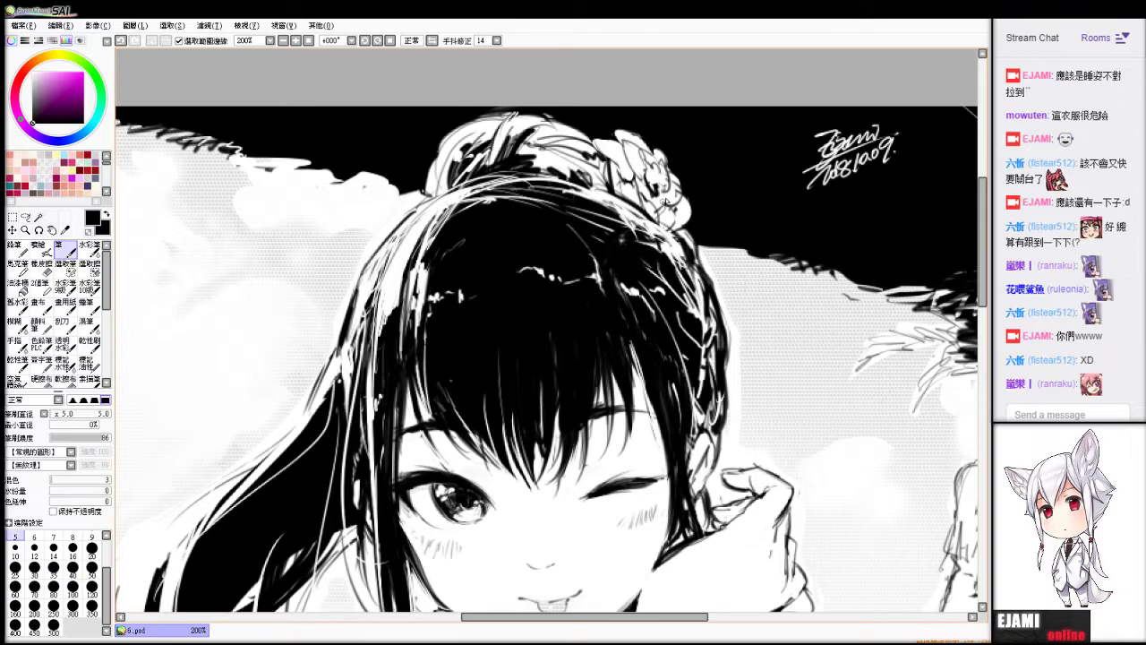
{"action": "key", "text": "ctrl+z"}
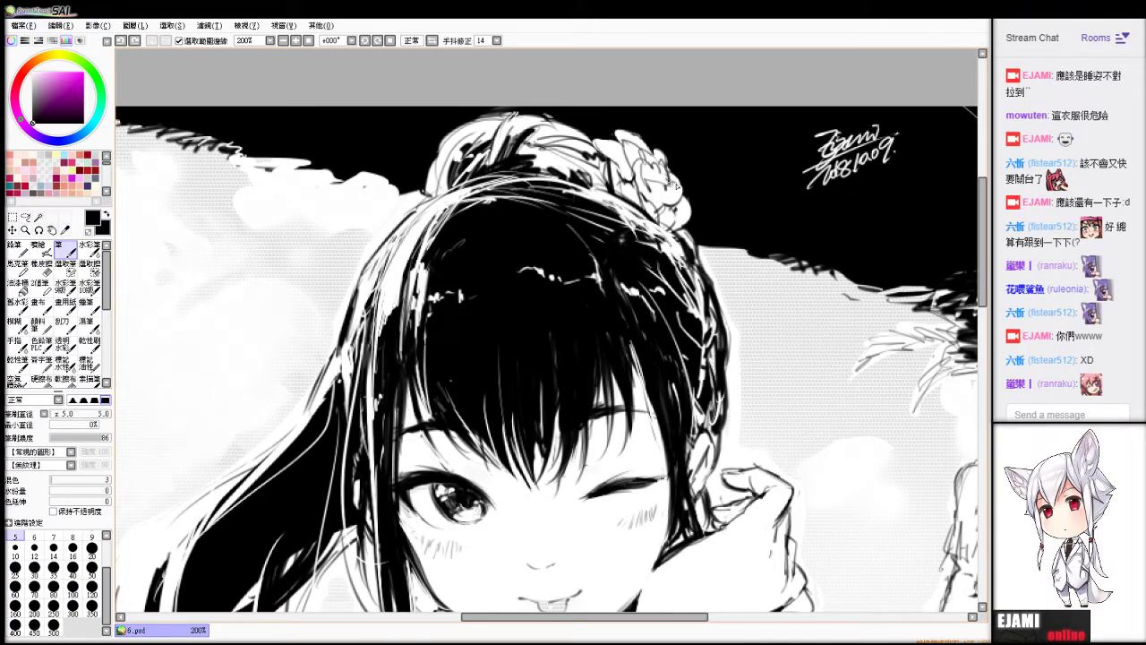
{"action": "left_click_drag", "start_coordinate": [613, 142], "coordinate": [625, 178]}
Reshape the small petal between the hair flower and the bun with black strokes and eraser touch-ups.
{"action": "key", "text": "e"}
{"action": "key", "text": "v"}
{"action": "key", "text": "e"}
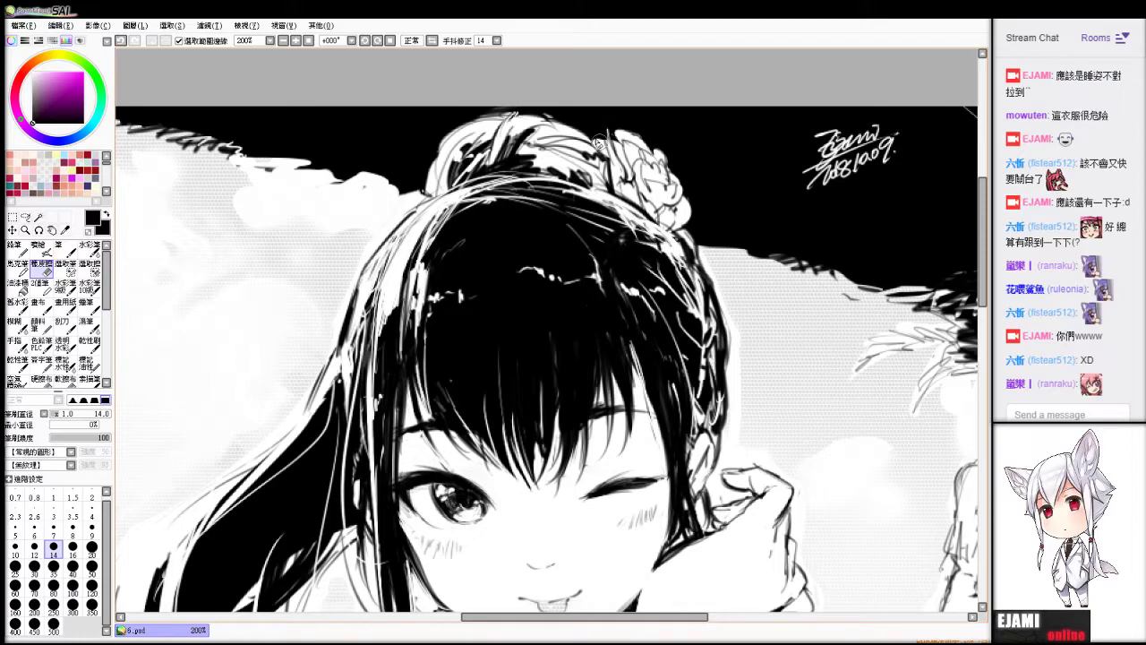
{"action": "key", "text": "n"}
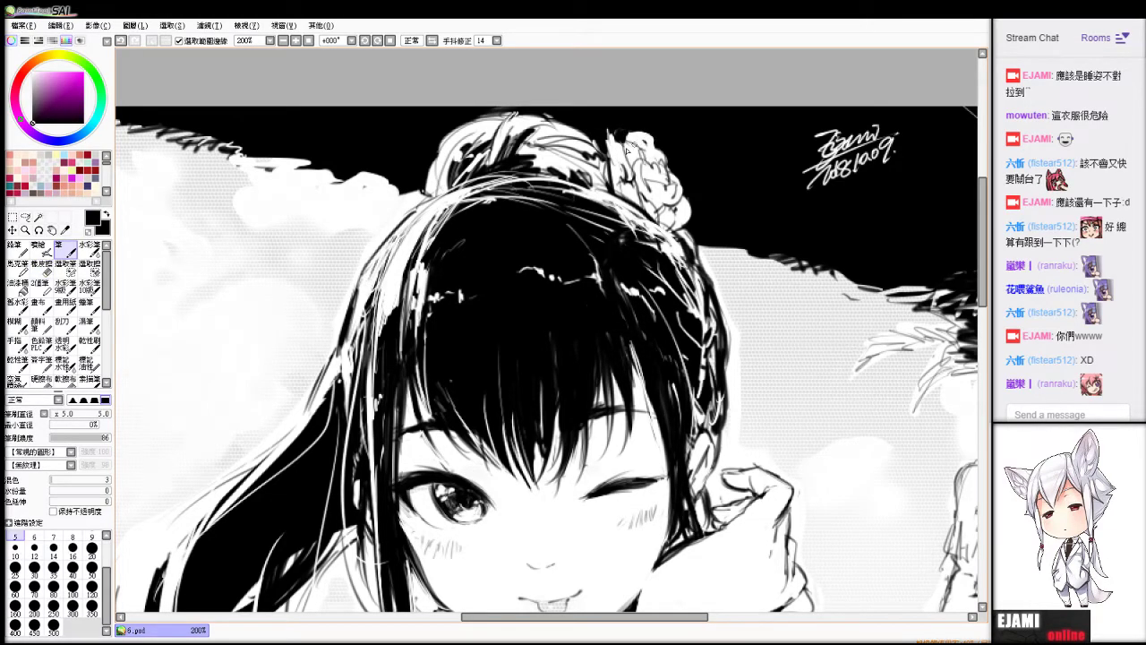
{"action": "key", "text": "e"}
{"action": "left_click_drag", "start_coordinate": [619, 136], "coordinate": [623, 172]}
{"action": "key", "text": "n"}
{"action": "key", "text": "ctrl+z"}
{"action": "key", "text": "e"}
{"action": "key", "text": "n"}
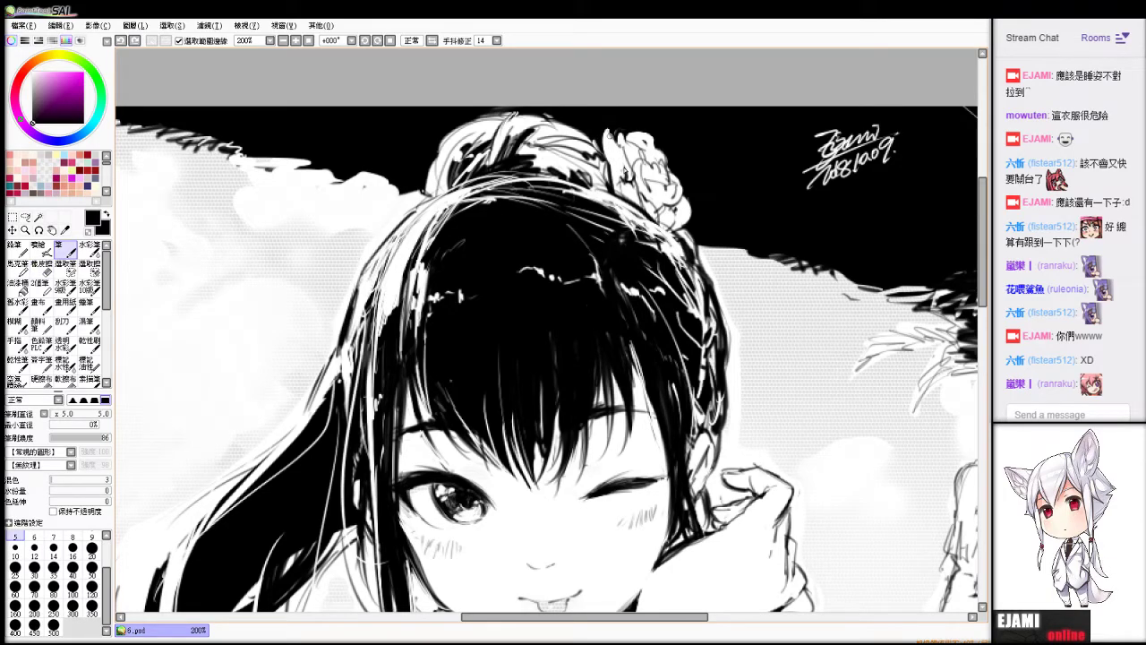
Clean up the hair flower's outer edge and darken its base where it meets the hair.
{"action": "key", "text": "e"}
{"action": "left_click_drag", "start_coordinate": [675, 168], "coordinate": [688, 205]}
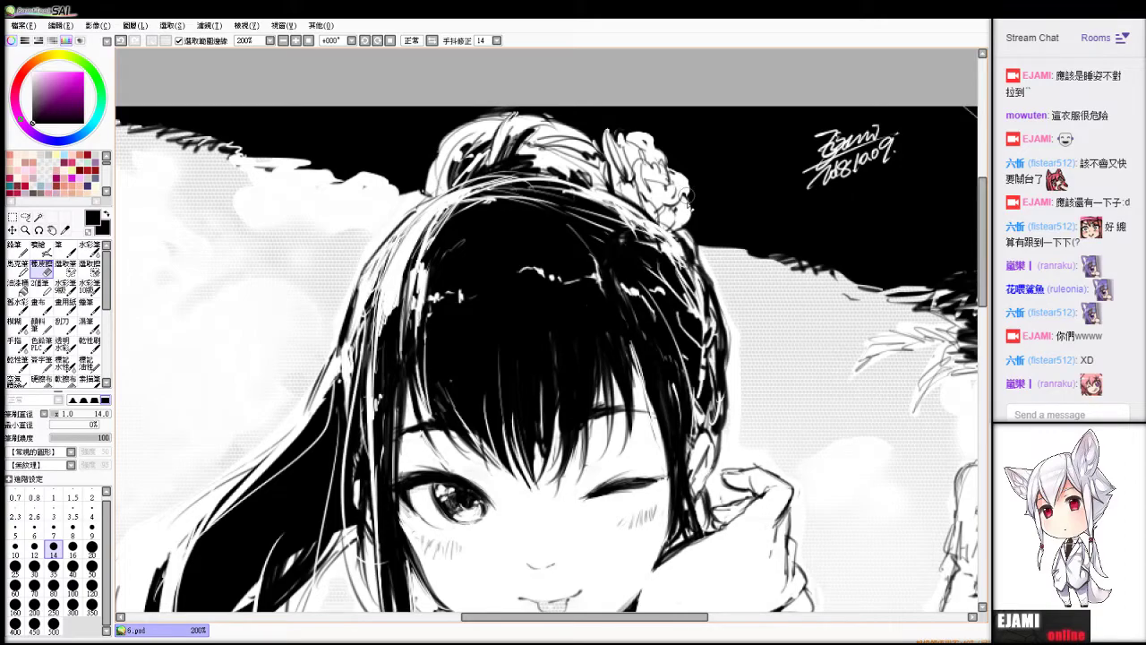
{"action": "key", "text": "c"}
{"action": "mouse_move", "coordinate": [613, 184]}
{"action": "left_mouse_down"}
{"action": "mouse_move", "coordinate": [655, 215]}
{"action": "mouse_move", "coordinate": [647, 206]}
{"action": "left_mouse_up"}
{"action": "key", "text": "e"}
{"action": "left_click_drag", "start_coordinate": [632, 167], "coordinate": [639, 186]}
{"action": "key", "text": "b"}
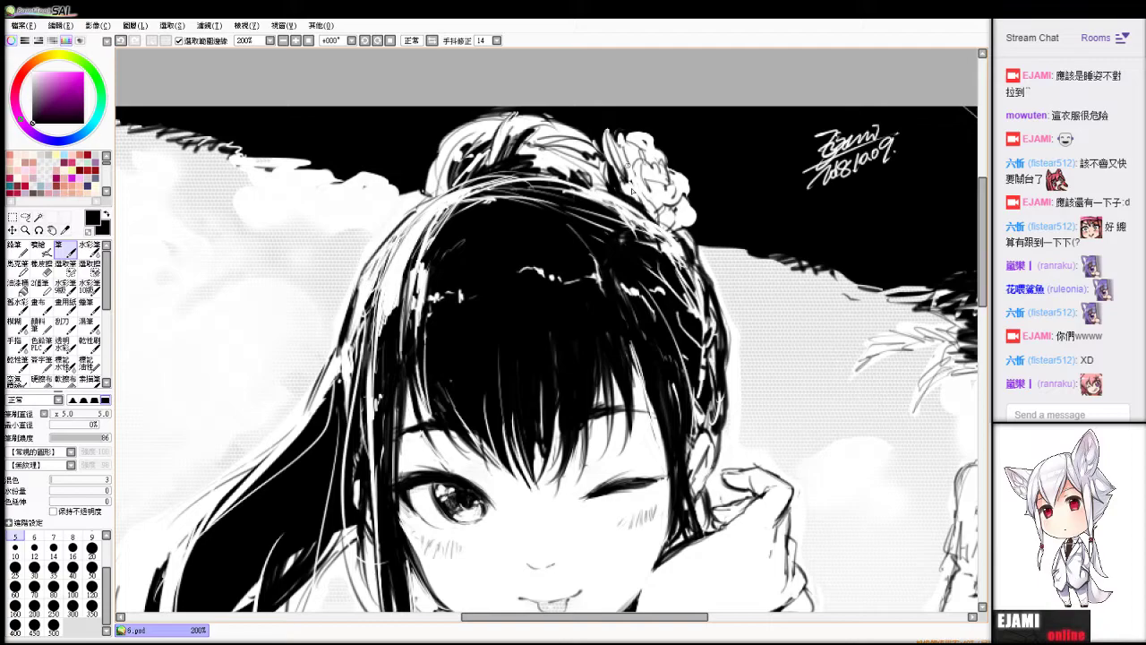
Reshape the hair flower's lower petals and draw black curled petal lines in its centre.
{"action": "key", "text": "e"}
{"action": "left_click_drag", "start_coordinate": [662, 203], "coordinate": [688, 230]}
{"action": "key", "text": "c"}
{"action": "key", "text": "e"}
{"action": "key", "text": "c"}
{"action": "mouse_move", "coordinate": [668, 191]}
{"action": "left_mouse_down"}
{"action": "mouse_move", "coordinate": [657, 182]}
{"action": "mouse_move", "coordinate": [670, 206]}
{"action": "mouse_move", "coordinate": [675, 192]}
{"action": "mouse_move", "coordinate": [655, 181]}
{"action": "left_mouse_up"}
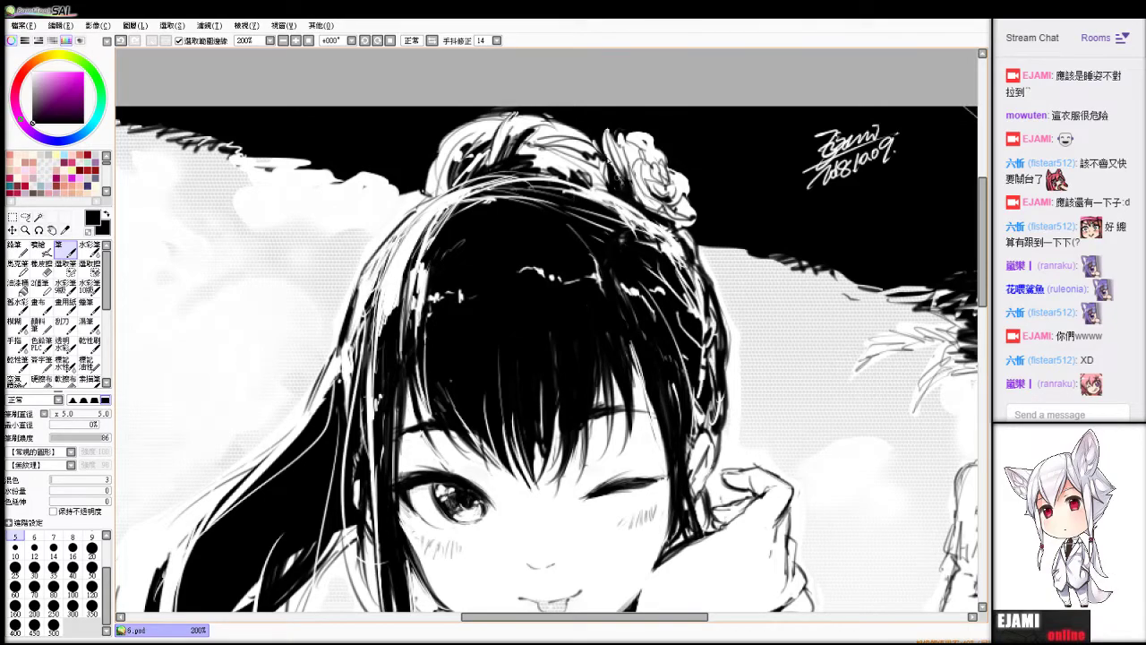
Darken the bun strands beside the flower with black strokes and erase stray marks beneath the flower.
{"action": "key", "text": "e"}
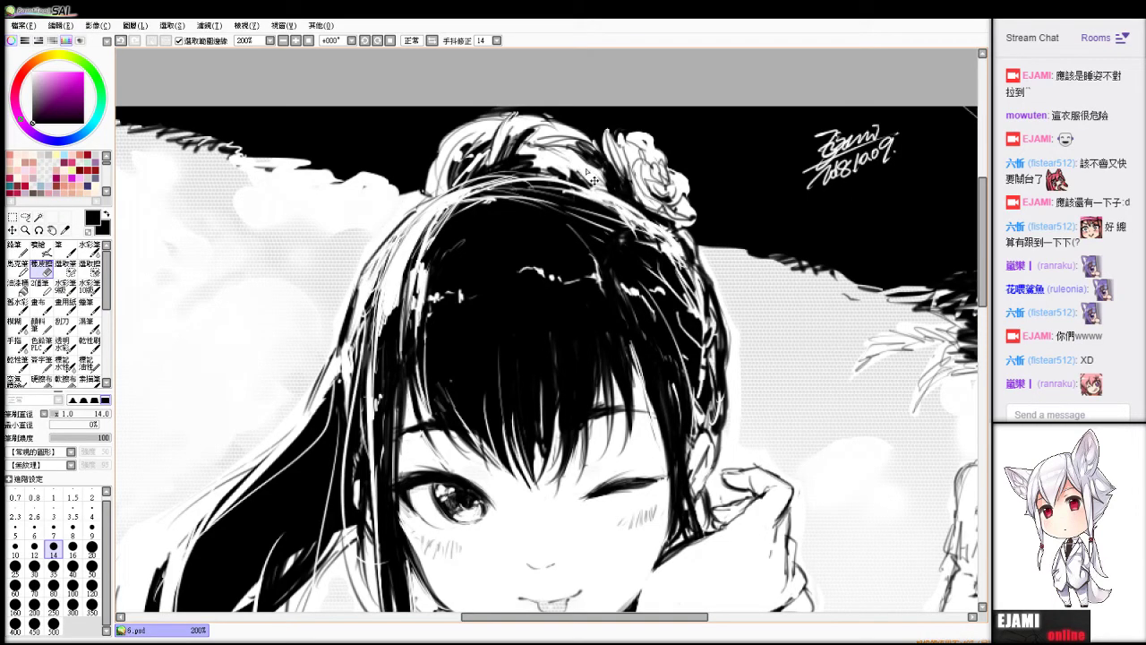
{"action": "key", "text": "n"}
{"action": "left_click_drag", "start_coordinate": [595, 181], "coordinate": [586, 174]}
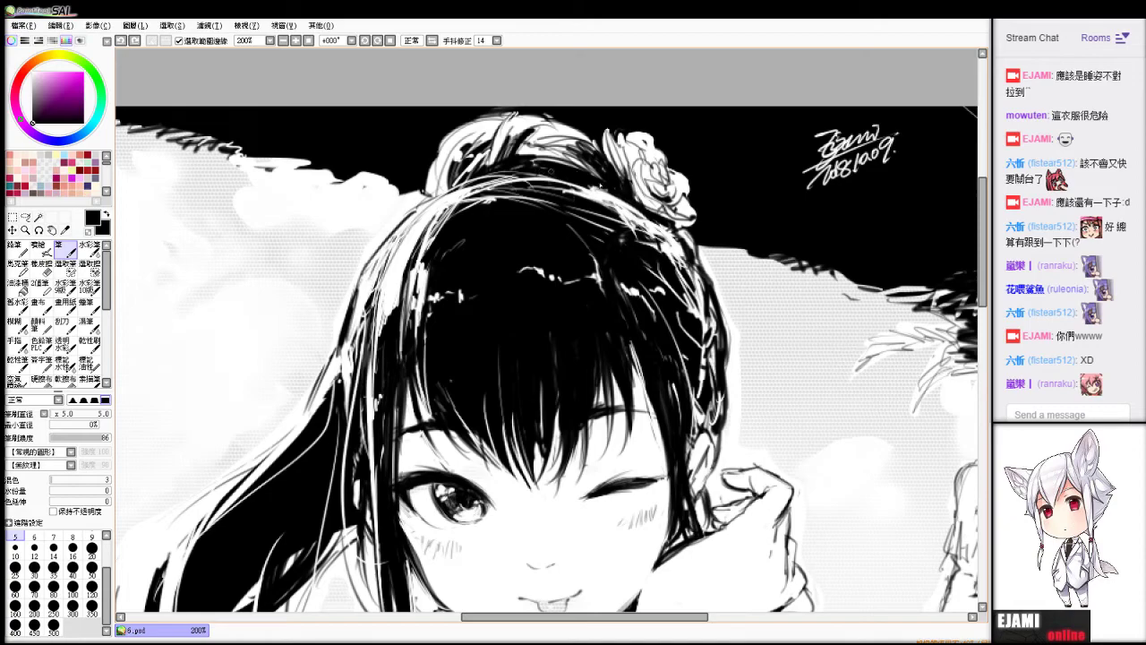
{"action": "key", "text": "e"}
{"action": "left_click_drag", "start_coordinate": [631, 218], "coordinate": [641, 208]}
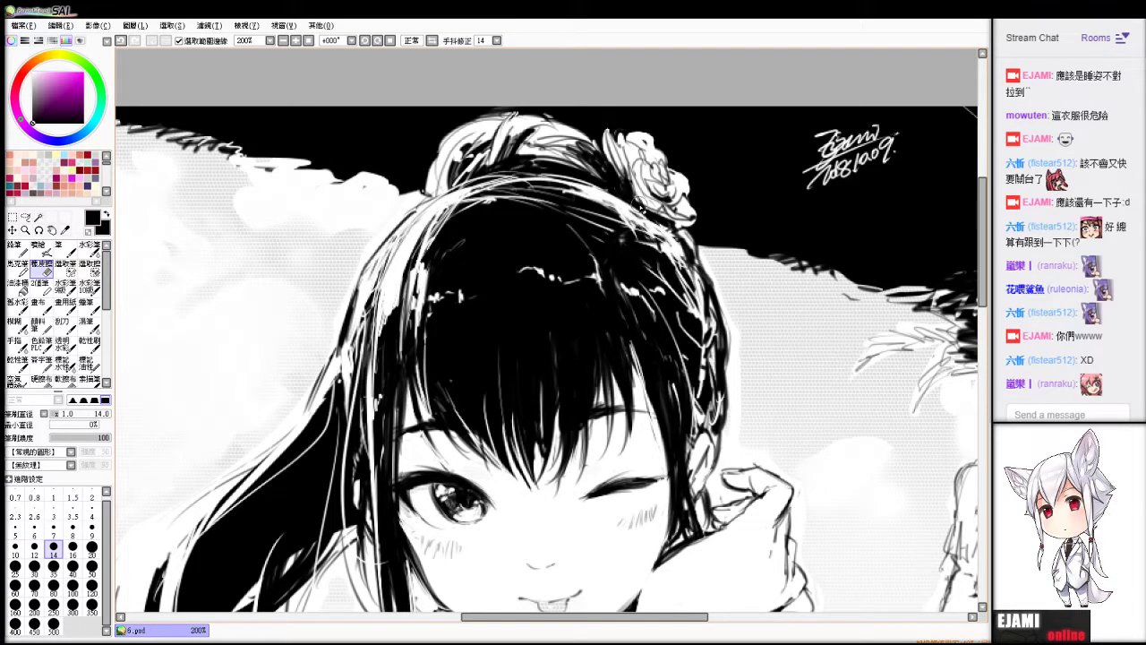
Undo the last stroke and touch up the strands of the hair bun with brush and eraser.
{"action": "key", "text": "ctrl+0"}
{"action": "key", "text": "v"}
{"action": "left_click_drag", "start_coordinate": [543, 241], "coordinate": [521, 259]}
{"action": "key", "text": "ctrl+z"}
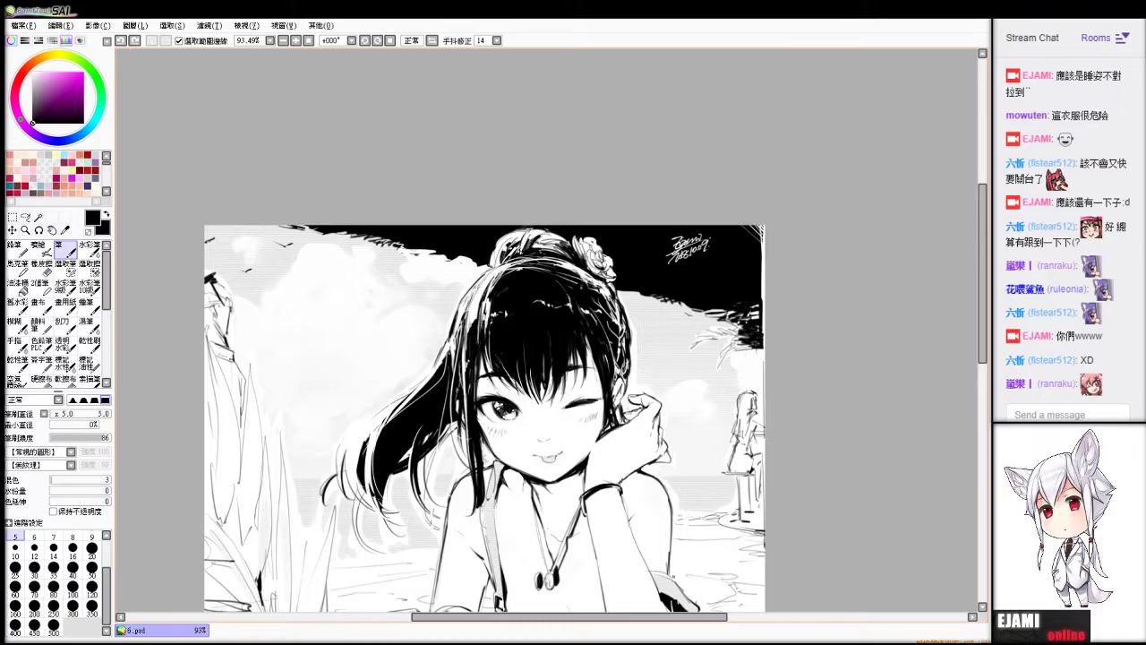
{"action": "key", "text": "e"}
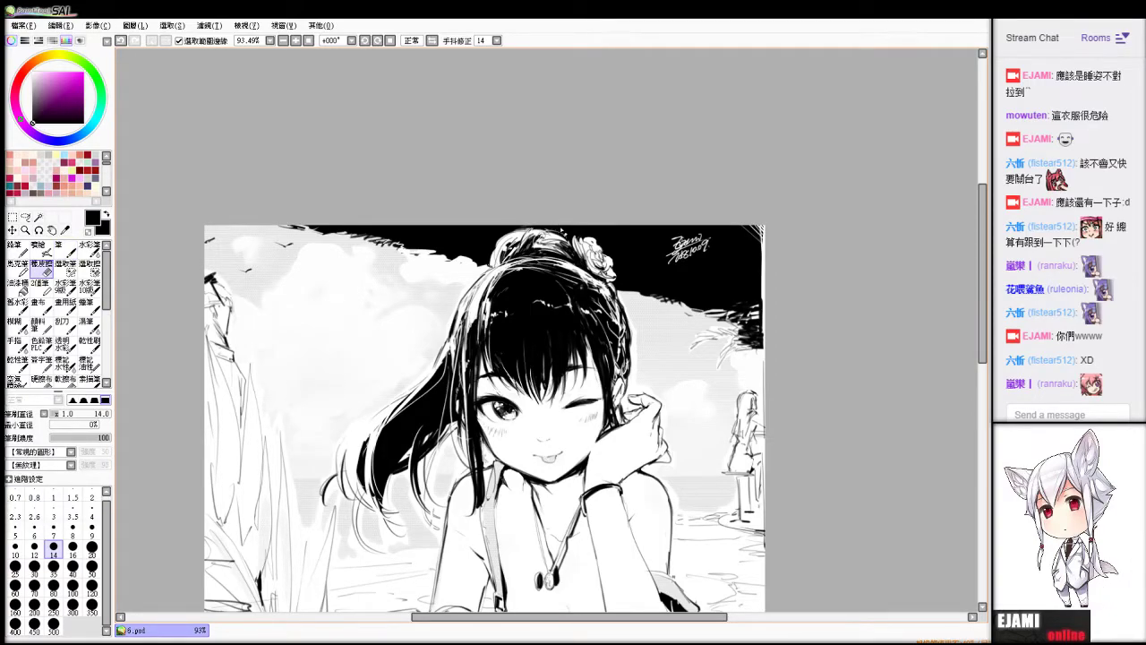
{"action": "key", "text": "n"}
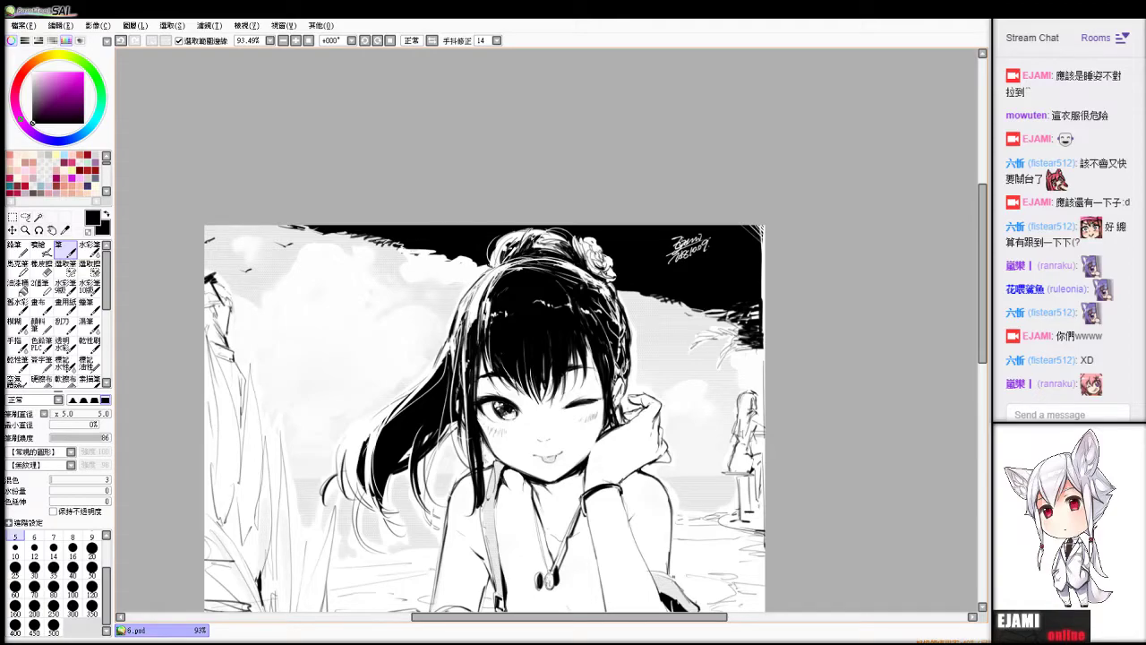
{"action": "key", "text": "e"}
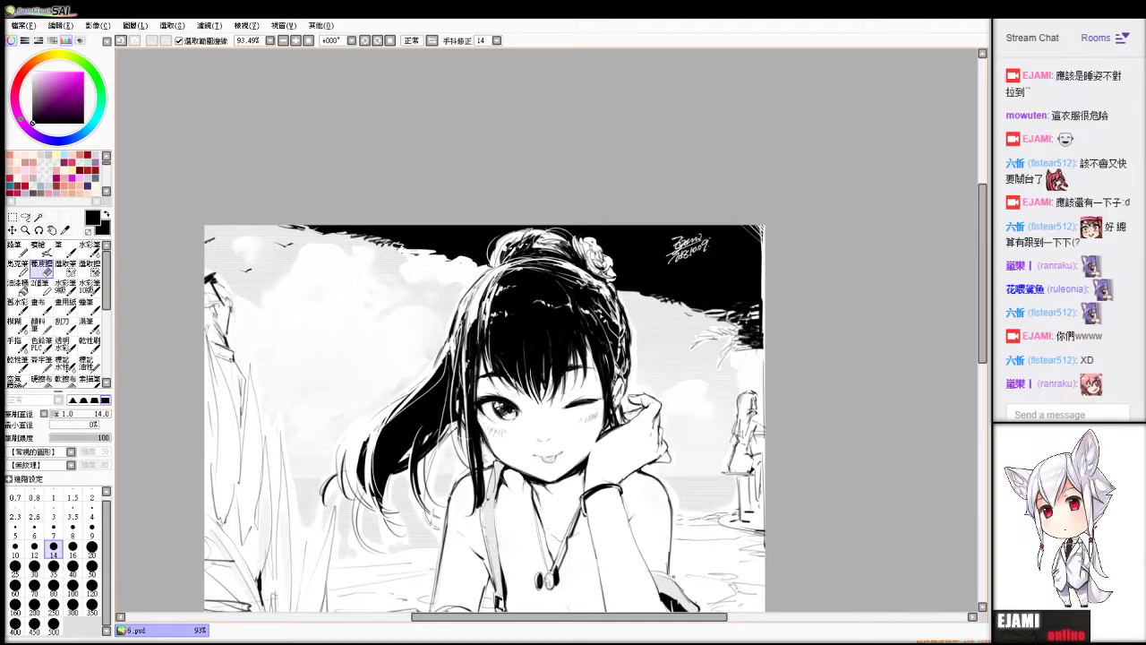
Clean up the edge of the black shadow at the neckline of the girl's top with brush and eraser.
{"action": "left_click_drag", "start_coordinate": [673, 577], "coordinate": [698, 442]}
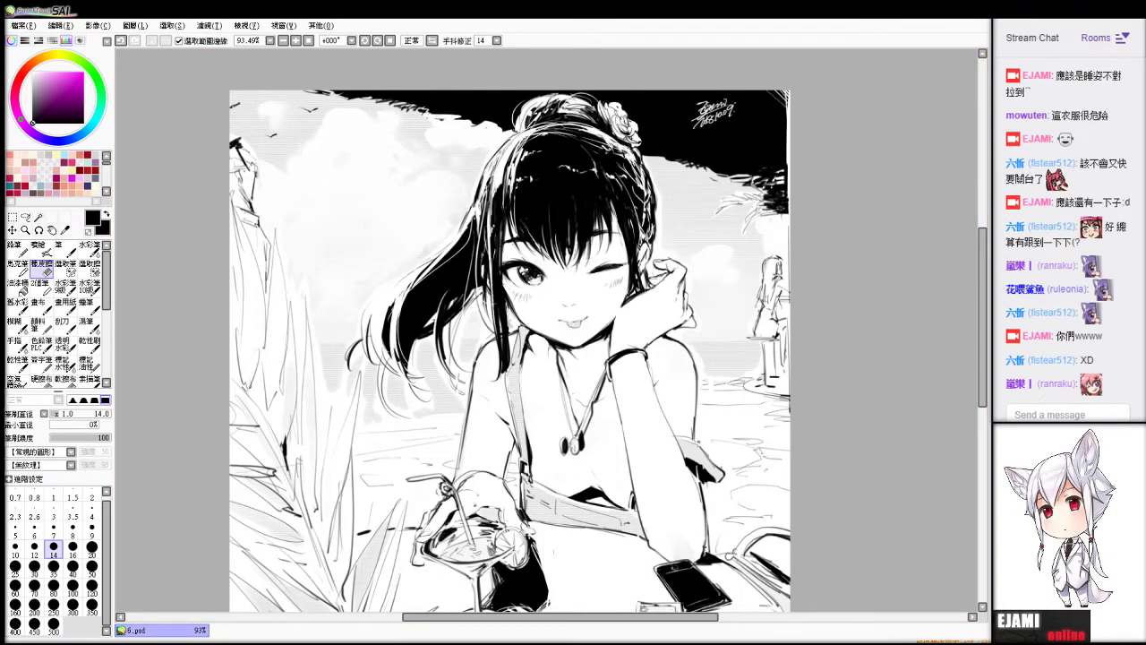
{"action": "key", "text": "Home"}
{"action": "key", "text": "v"}
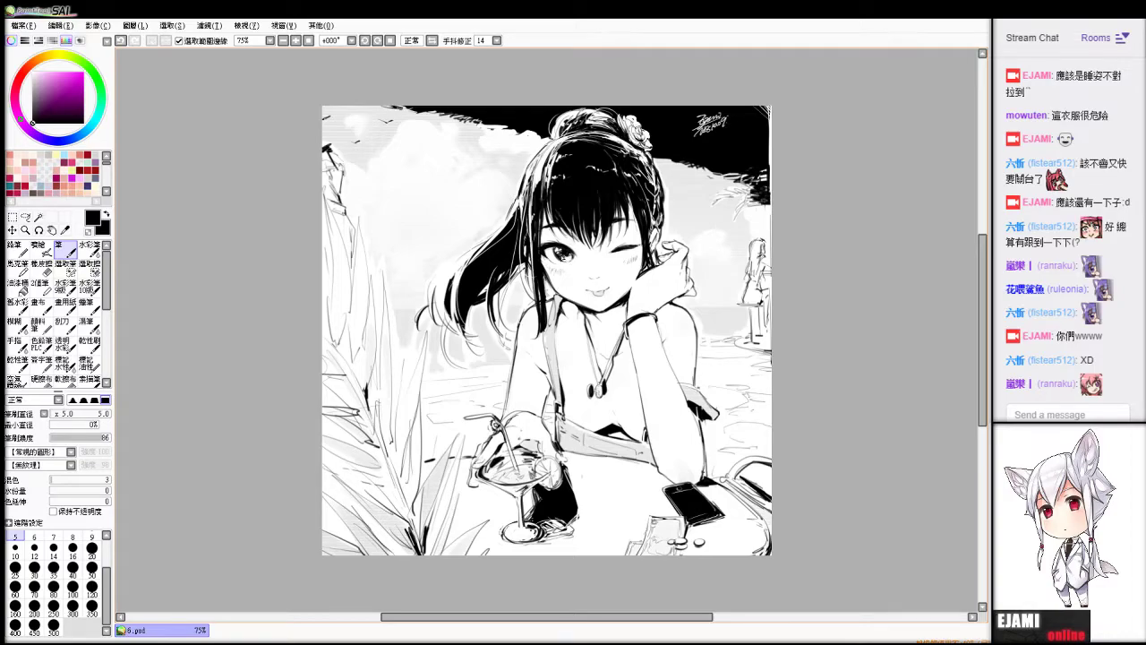
{"action": "scroll", "coordinate": [546, 330], "scroll_direction": "down", "scroll_amount": 1}
{"action": "scroll", "coordinate": [546, 330], "scroll_direction": "up", "scroll_amount": 4}
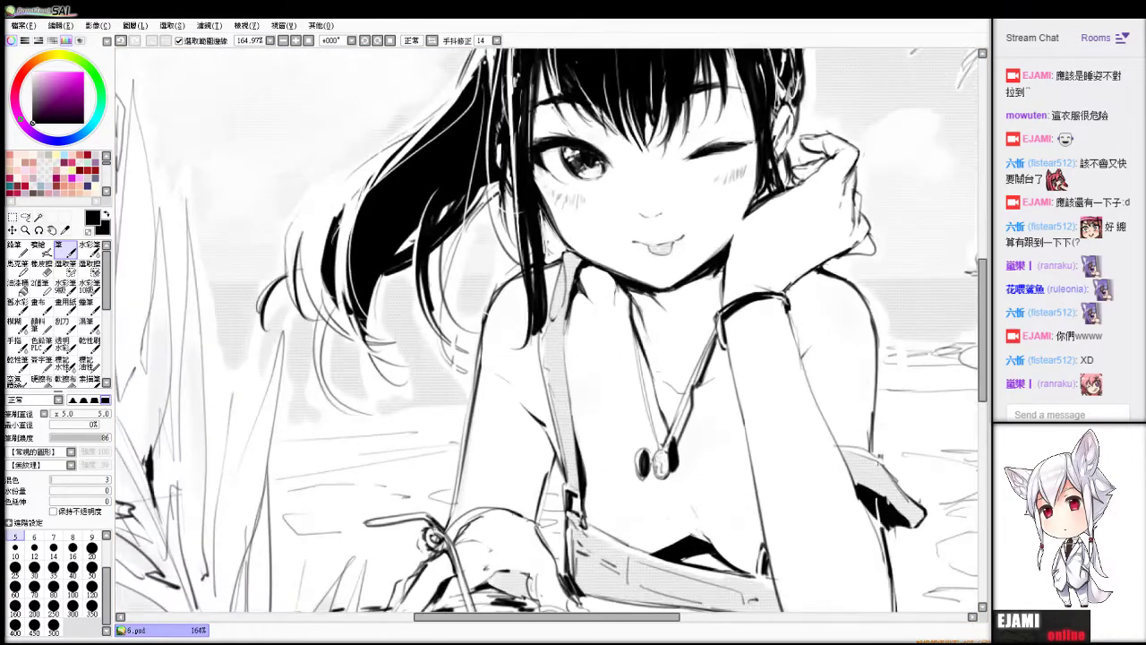
{"action": "left_click_drag", "start_coordinate": [686, 558], "coordinate": [652, 503]}
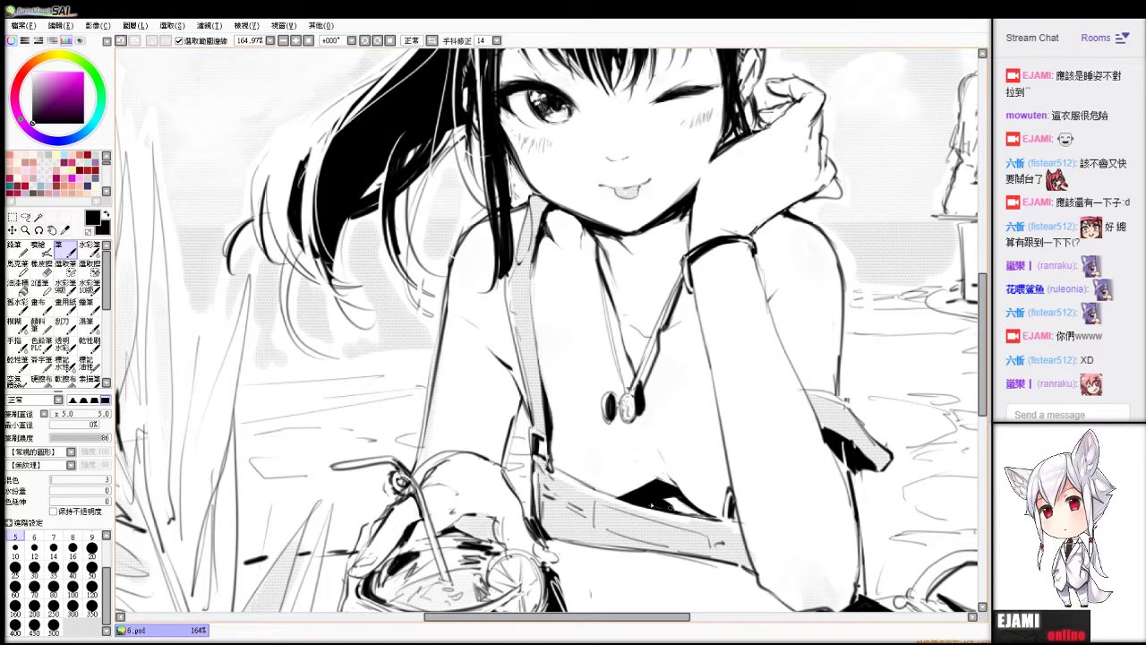
{"action": "key", "text": "e"}
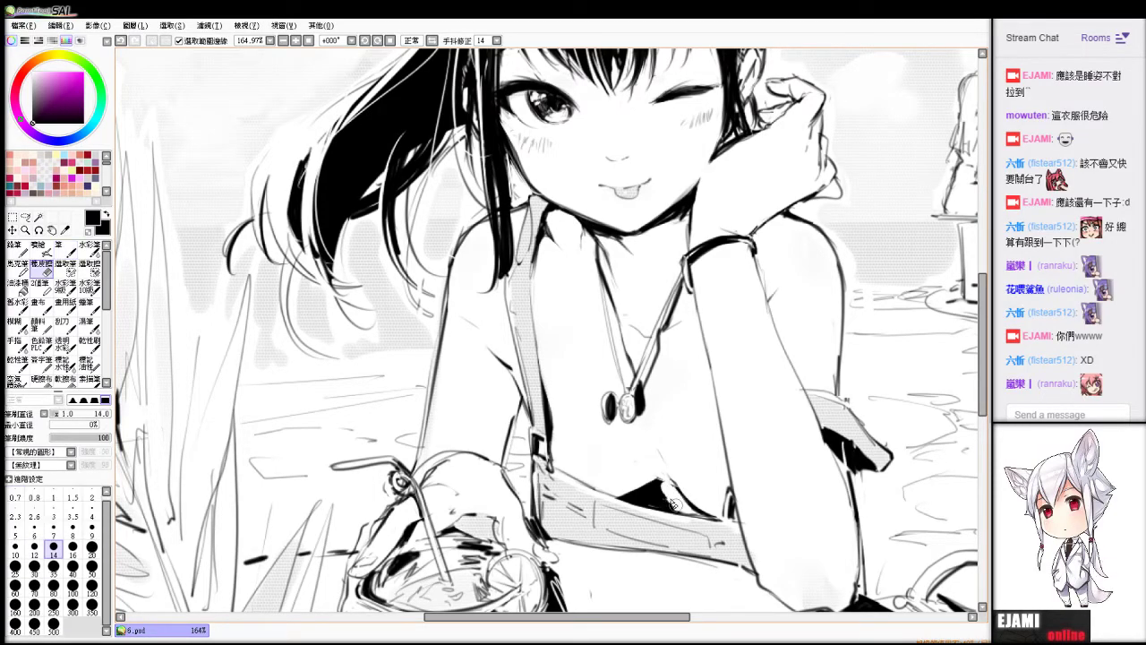
{"action": "key", "text": "n"}
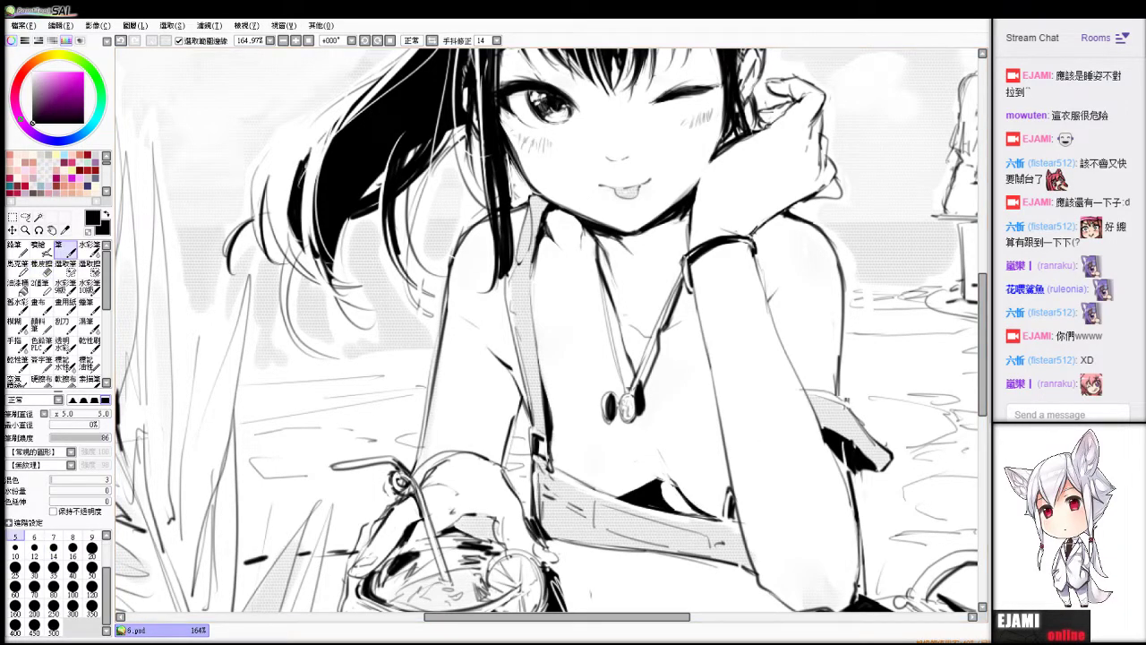
Refine the peak of the black neckline shadow and the thin lines around it with brush and eraser.
{"action": "scroll", "coordinate": [846, 401], "scroll_direction": "down", "scroll_amount": 5}
{"action": "scroll", "coordinate": [847, 401], "scroll_direction": "up", "scroll_amount": 2}
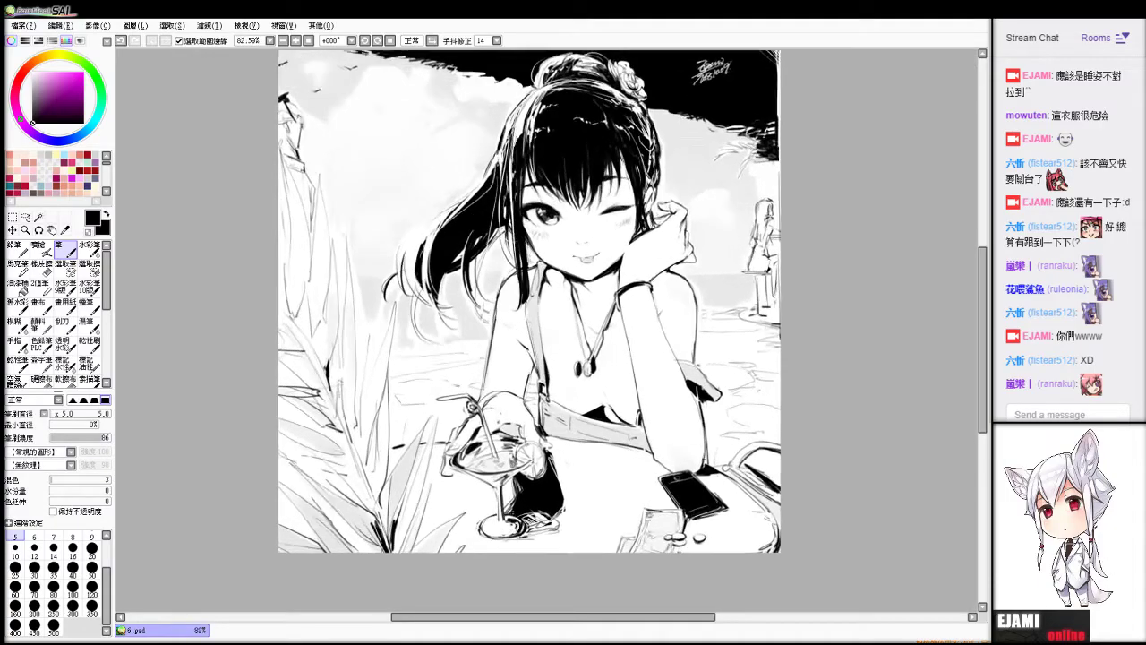
{"action": "scroll", "coordinate": [528, 304], "scroll_direction": "up", "scroll_amount": 1}
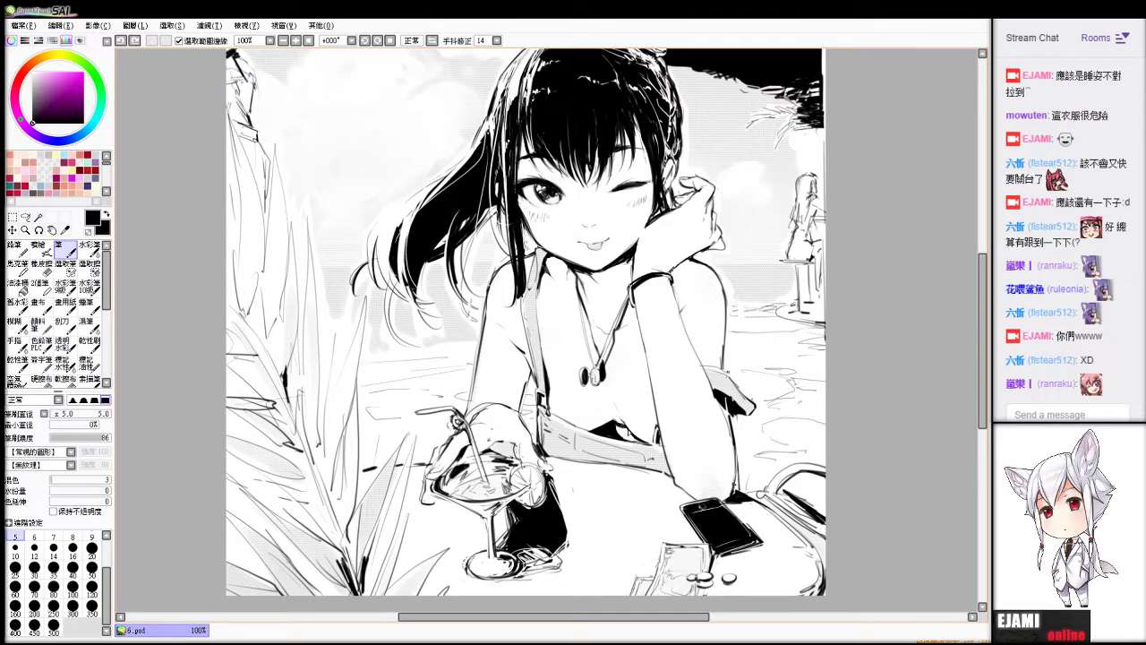
{"action": "key", "text": "e"}
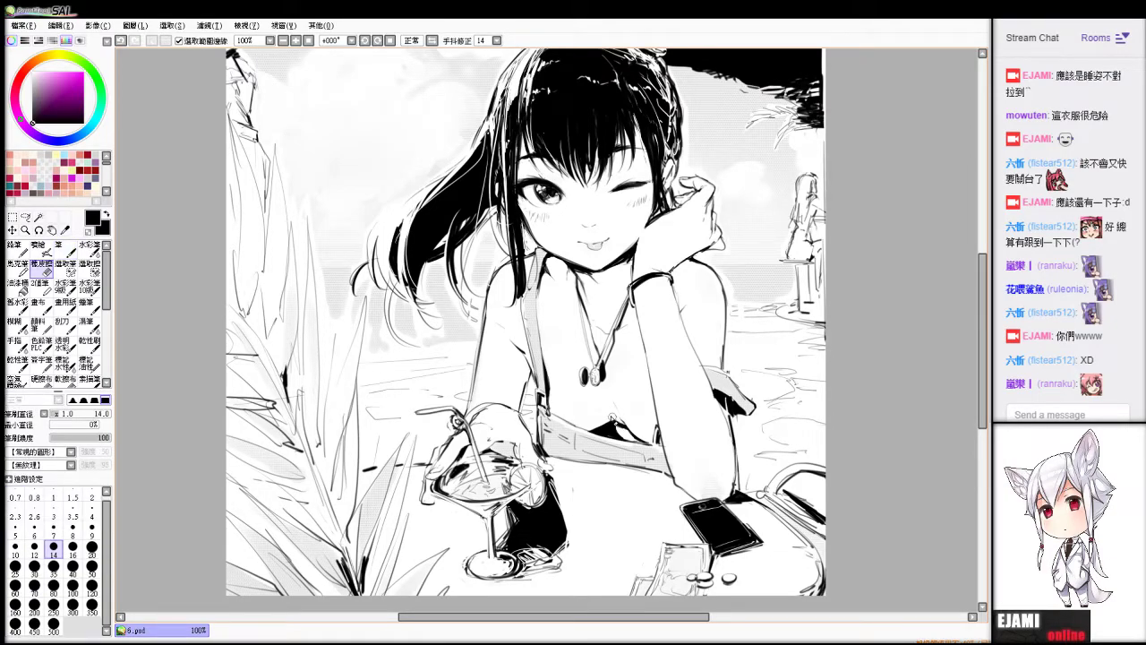
{"action": "key", "text": "n"}
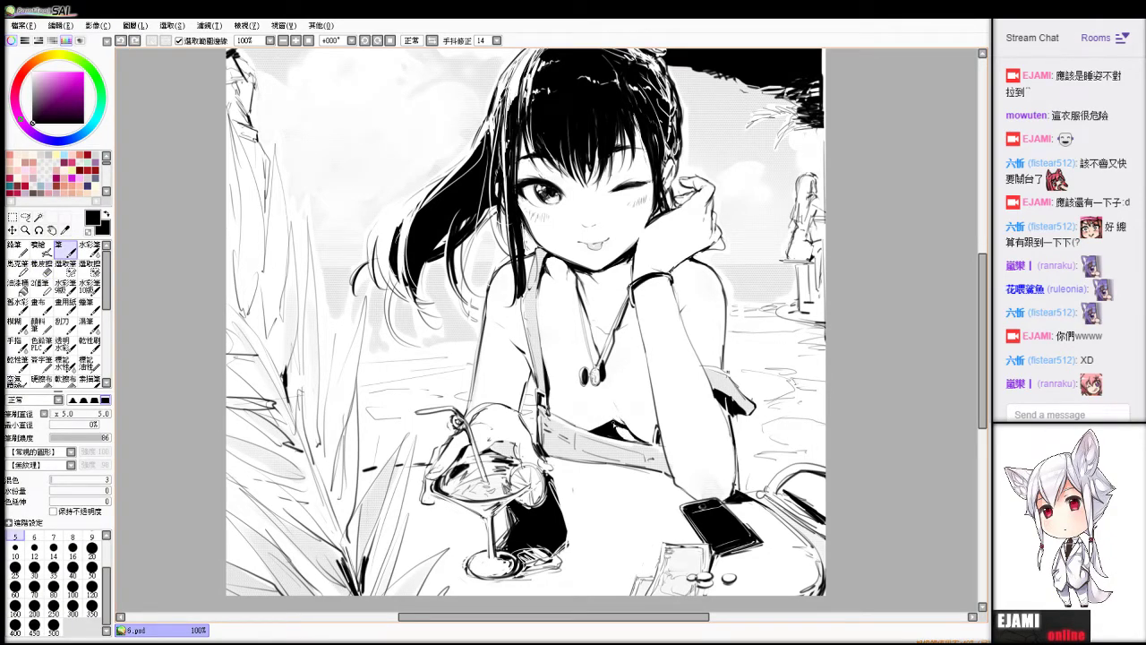
{"action": "key", "text": "ctrl+y"}
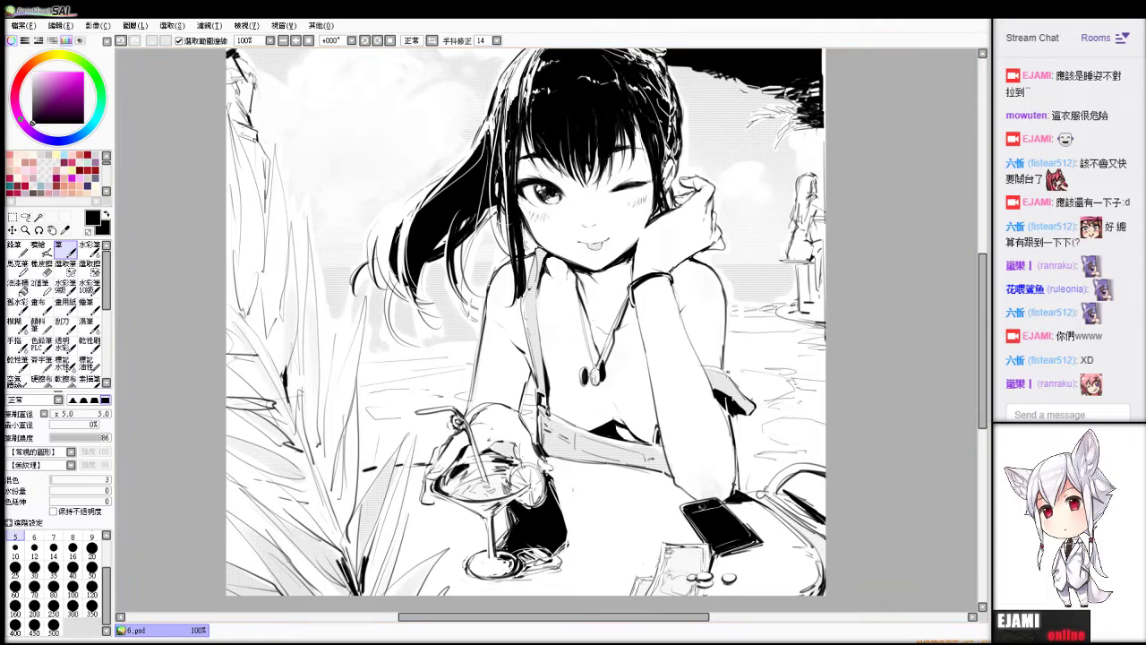
{"action": "left_click_drag", "start_coordinate": [728, 372], "coordinate": [700, 436]}
{"action": "key", "text": "Home"}
{"action": "left_click_drag", "start_coordinate": [438, 262], "coordinate": [654, 405]}
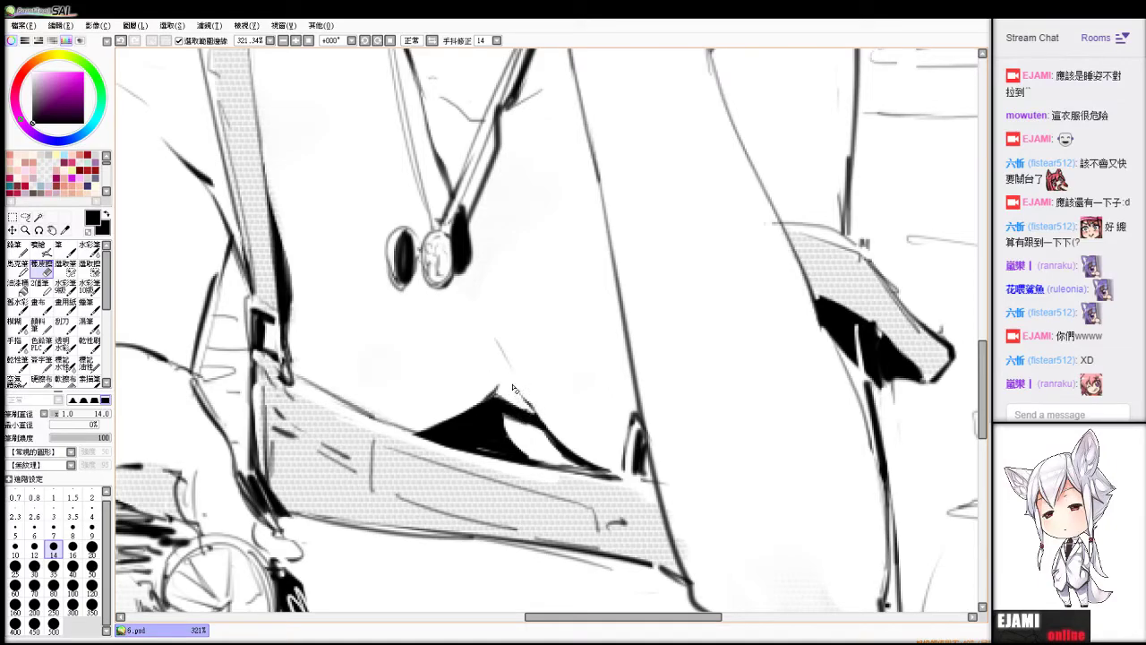
{"action": "key", "text": "n"}
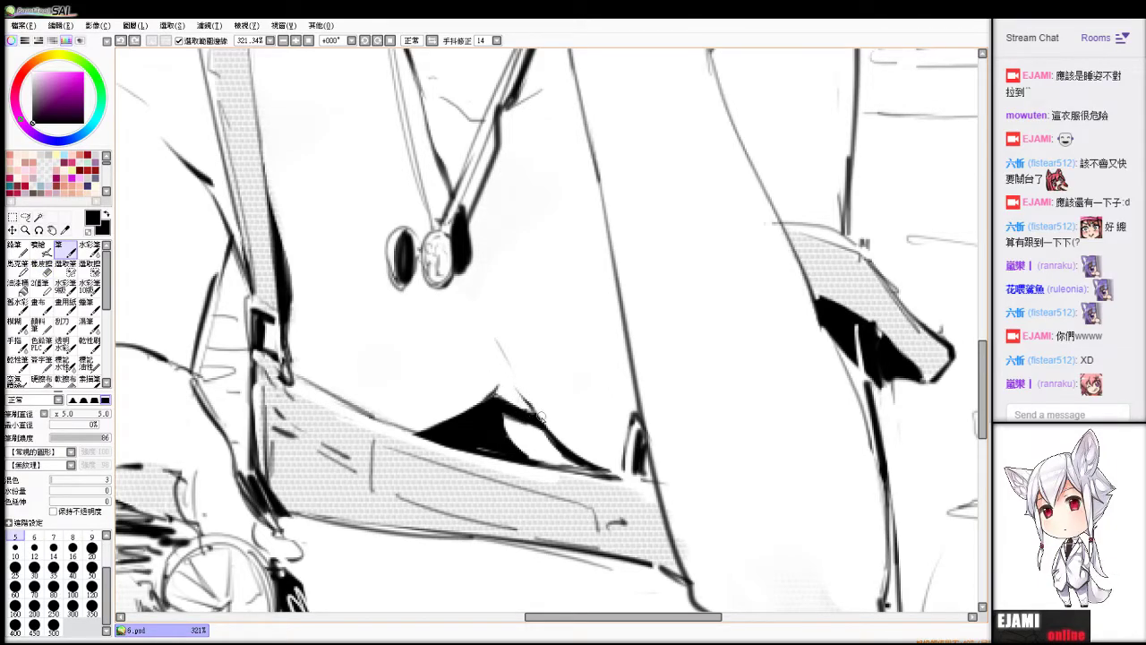
Erase the outer edge of the necklace's left-hand pendant and redraw its outline with a black stroke.
{"action": "key", "text": "e"}
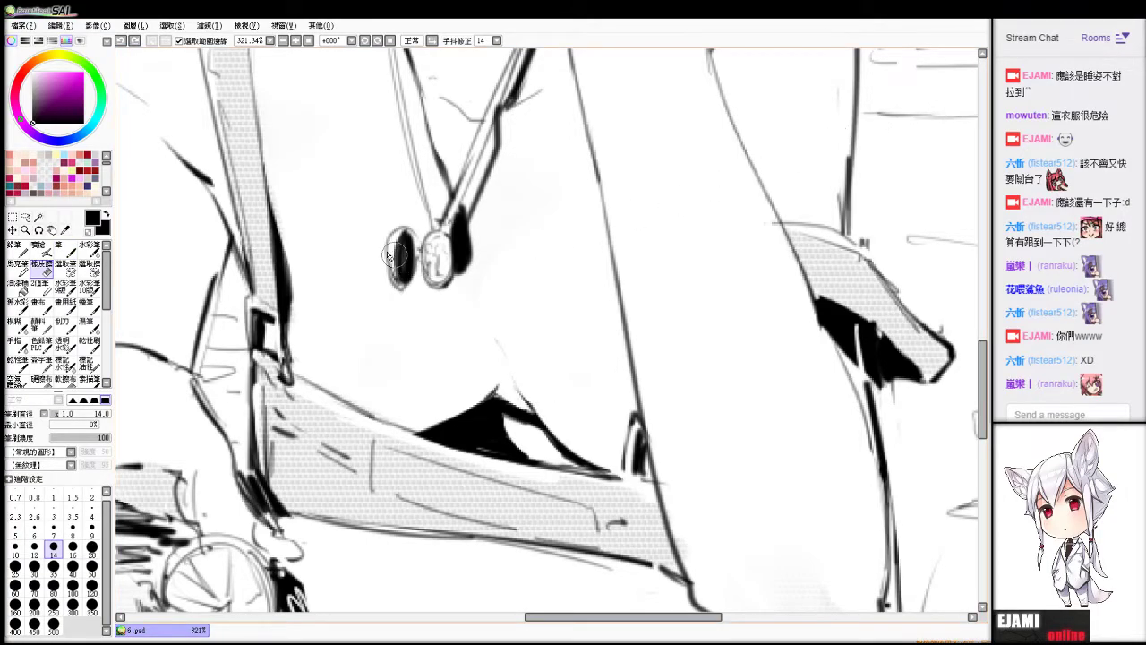
{"action": "key", "text": "n"}
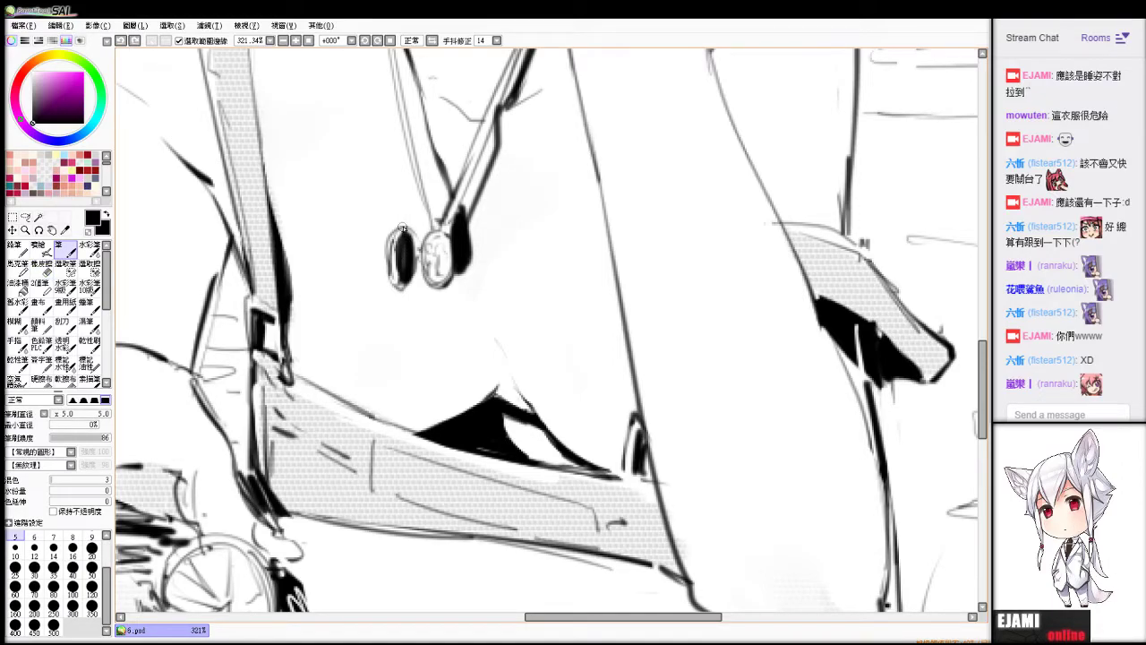
{"action": "left_click_drag", "start_coordinate": [391, 249], "coordinate": [388, 279]}
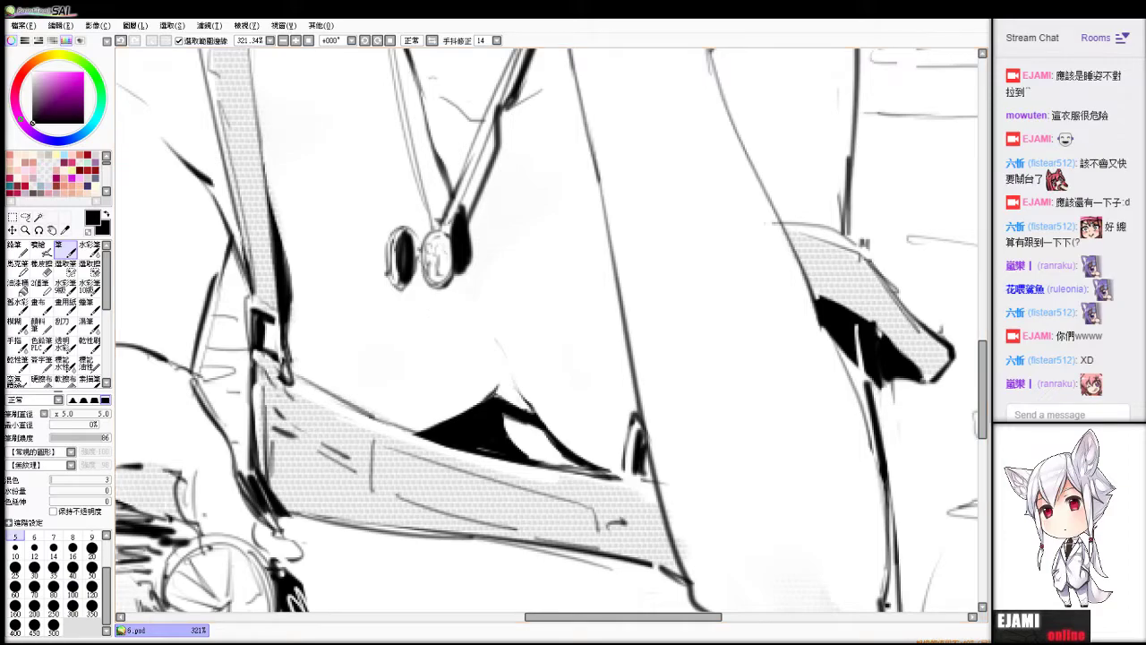
Touch up the loose strands along the ponytail's outer edge with eraser and brush.
{"action": "scroll", "coordinate": [749, 582], "scroll_direction": "down", "scroll_amount": 4}
{"action": "key", "text": "e"}
{"action": "left_click_drag", "start_coordinate": [550, 246], "coordinate": [558, 298]}
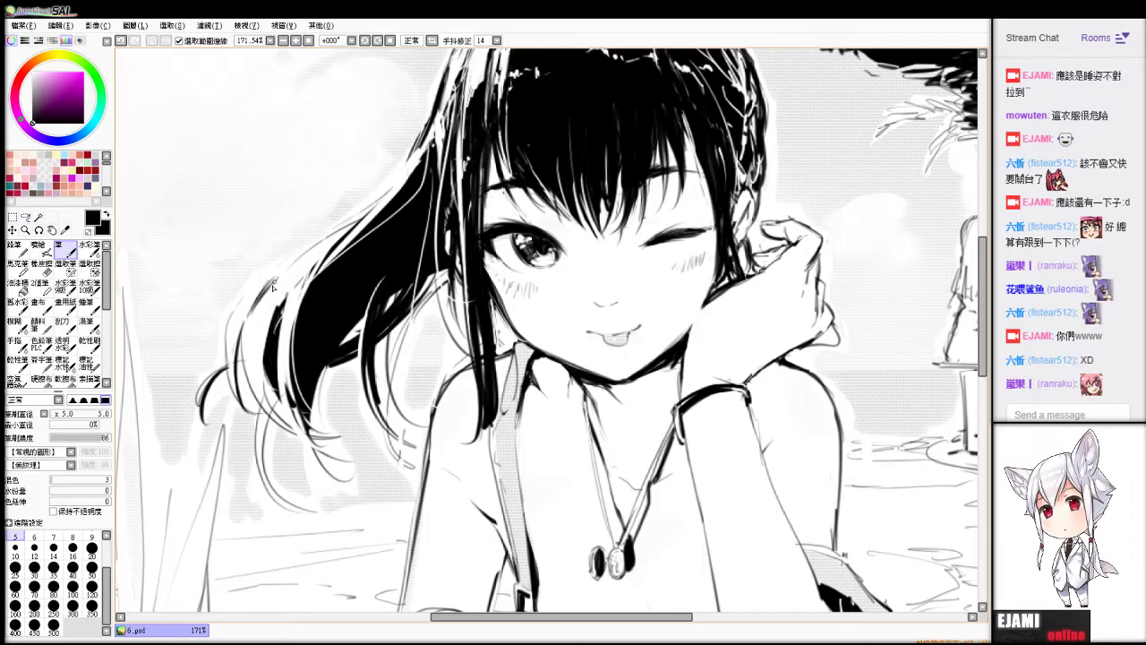
{"action": "scroll", "coordinate": [274, 287], "scroll_direction": "down", "scroll_amount": 4}
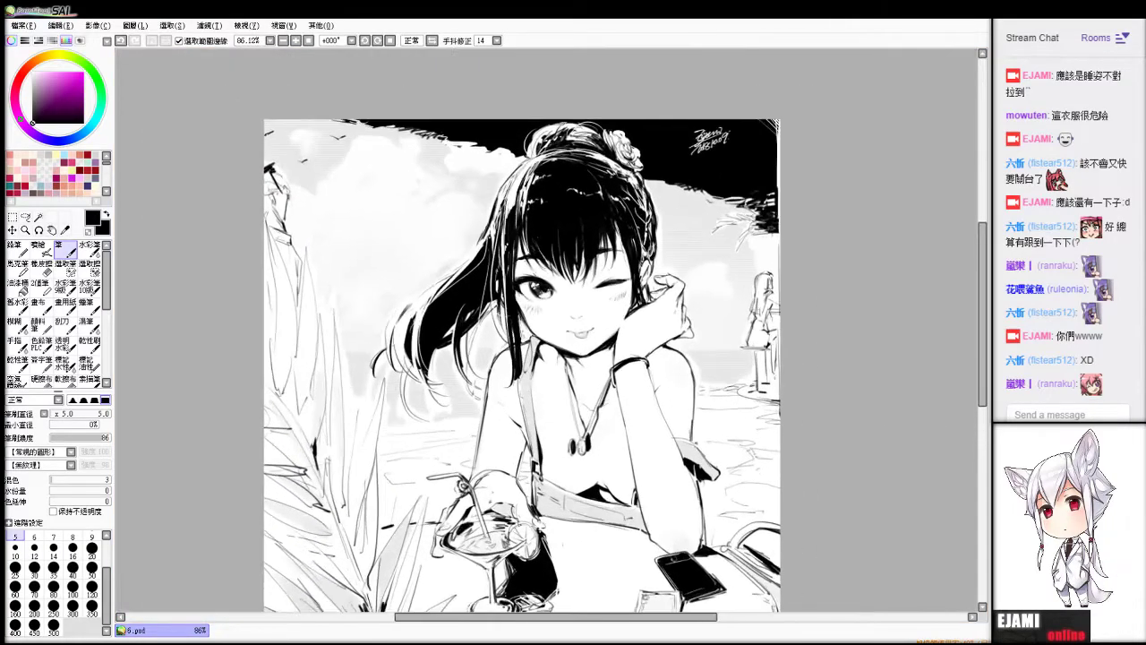
{"action": "scroll", "coordinate": [546, 332], "scroll_direction": "up", "scroll_amount": 1}
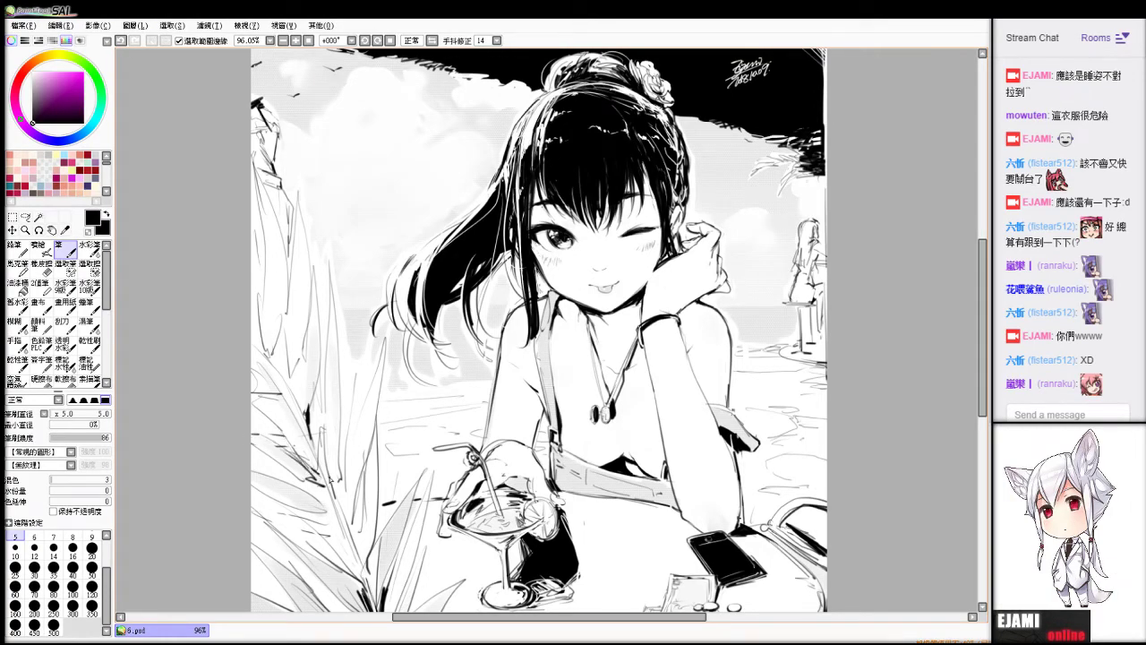
Darken the palm frond's central stem down to its base with black strokes, cleaning up with the eraser.
{"action": "scroll", "coordinate": [331, 479], "scroll_direction": "down", "scroll_amount": 1}
{"action": "left_click_drag", "start_coordinate": [330, 479], "coordinate": [393, 450]}
{"action": "left_click_drag", "start_coordinate": [421, 537], "coordinate": [447, 578]}
{"action": "key", "text": "e"}
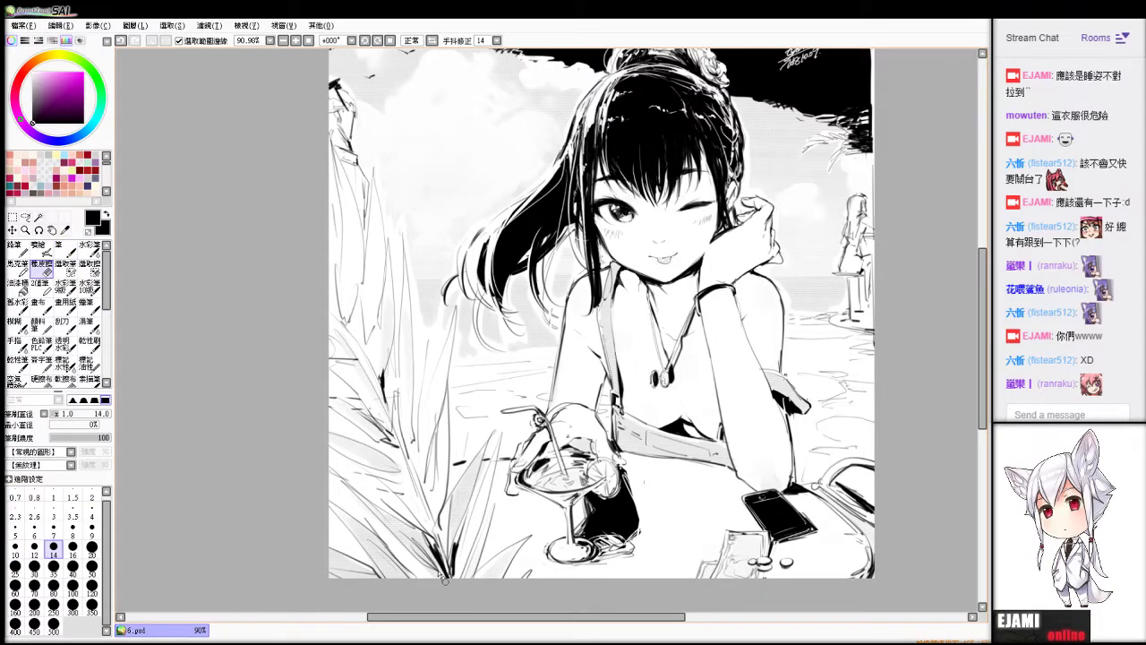
{"action": "key", "text": "n"}
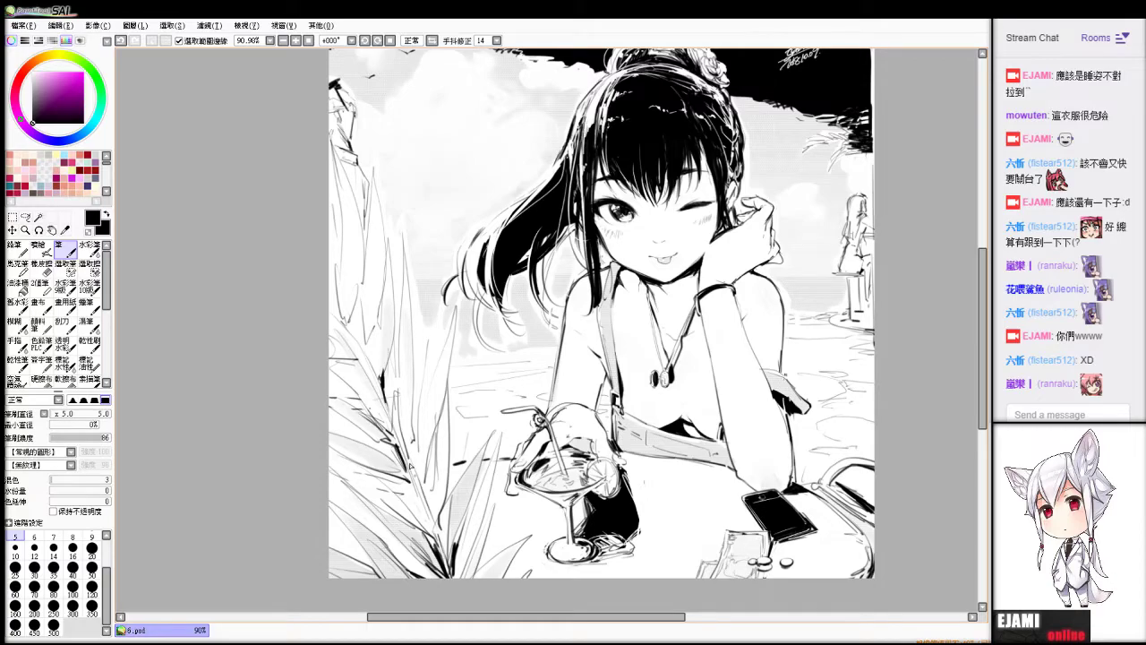
{"action": "key", "text": "e"}
{"action": "key", "text": "ctrl+z"}
{"action": "left_click_drag", "start_coordinate": [396, 434], "coordinate": [451, 586]}
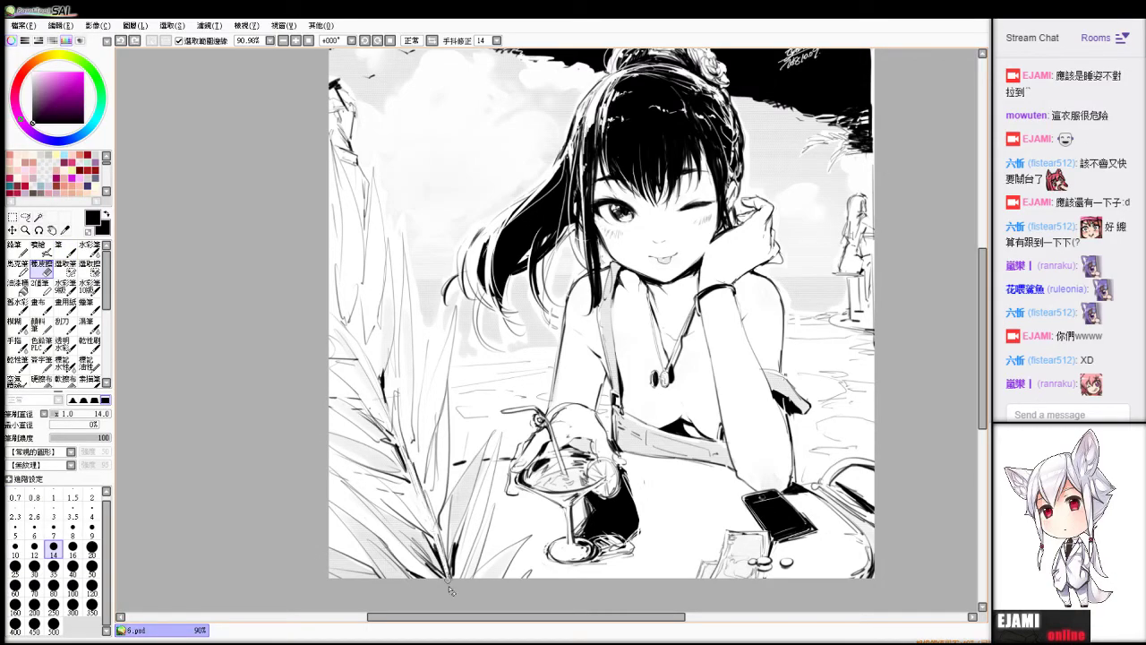
{"action": "key", "text": "c"}
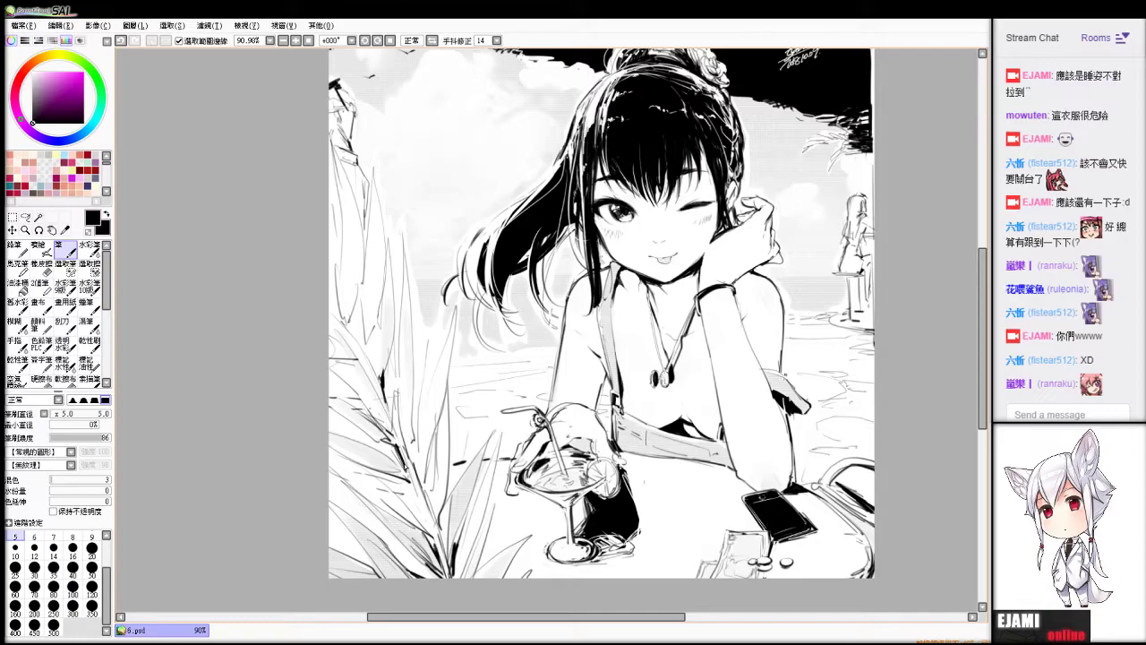
{"action": "left_click_drag", "start_coordinate": [405, 467], "coordinate": [445, 575]}
Try several black strokes along the palm leaves at the illustration's left edge.
{"action": "left_click_drag", "start_coordinate": [330, 259], "coordinate": [339, 319]}
{"action": "key", "text": "ctrl+z"}
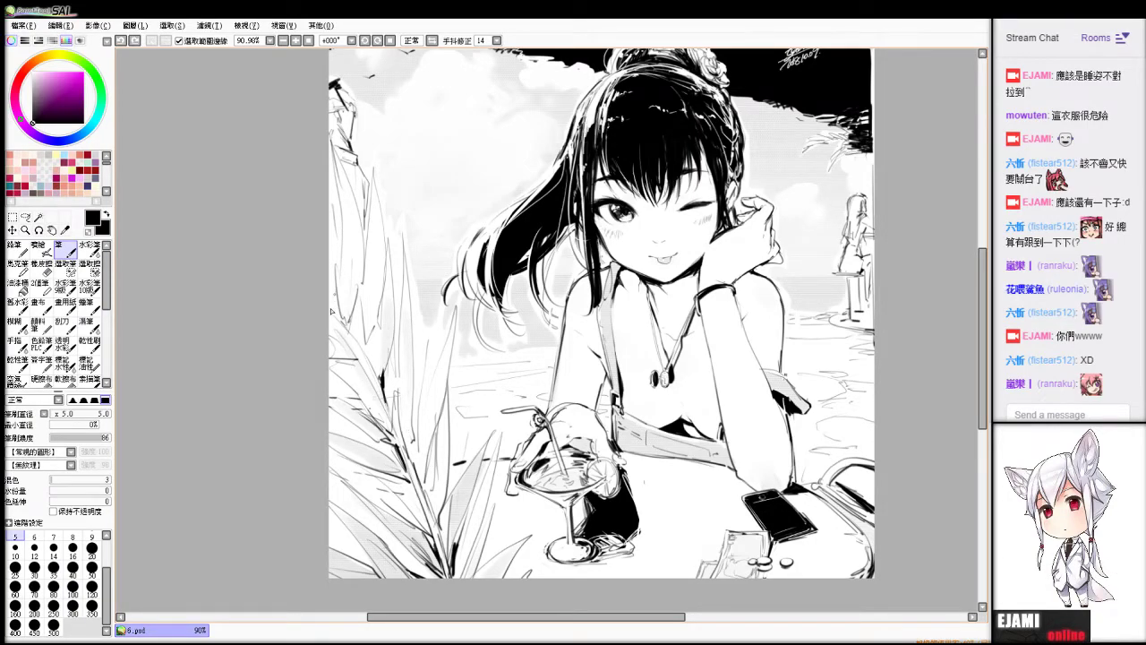
{"action": "left_click_drag", "start_coordinate": [366, 468], "coordinate": [329, 547]}
{"action": "key", "text": "ctrl+z"}
{"action": "left_click_drag", "start_coordinate": [348, 464], "coordinate": [326, 547]}
{"action": "key", "text": "e"}
{"action": "key", "text": "v"}
{"action": "left_click_drag", "start_coordinate": [346, 460], "coordinate": [323, 545]}
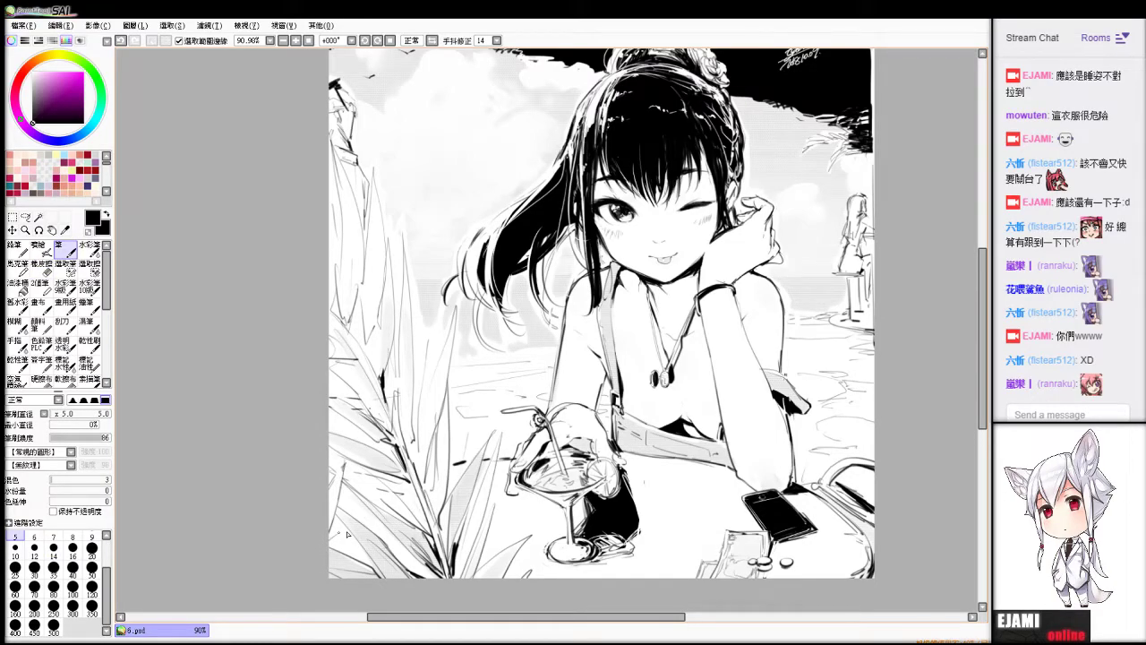
{"action": "key", "text": "ctrl+z"}
{"action": "left_click_drag", "start_coordinate": [355, 429], "coordinate": [331, 524]}
{"action": "key", "text": "ctrl+z"}
Draw black leaf strokes in the palm foliage at the illustration's lower-left corner.
{"action": "mouse_move", "coordinate": [351, 455]}
{"action": "left_mouse_down"}
{"action": "mouse_move", "coordinate": [331, 539]}
{"action": "mouse_move", "coordinate": [310, 566]}
{"action": "mouse_move", "coordinate": [320, 590]}
{"action": "mouse_move", "coordinate": [349, 534]}
{"action": "left_mouse_up"}
{"action": "left_click_drag", "start_coordinate": [330, 577], "coordinate": [351, 532]}
{"action": "left_click_drag", "start_coordinate": [469, 304], "coordinate": [419, 316]}
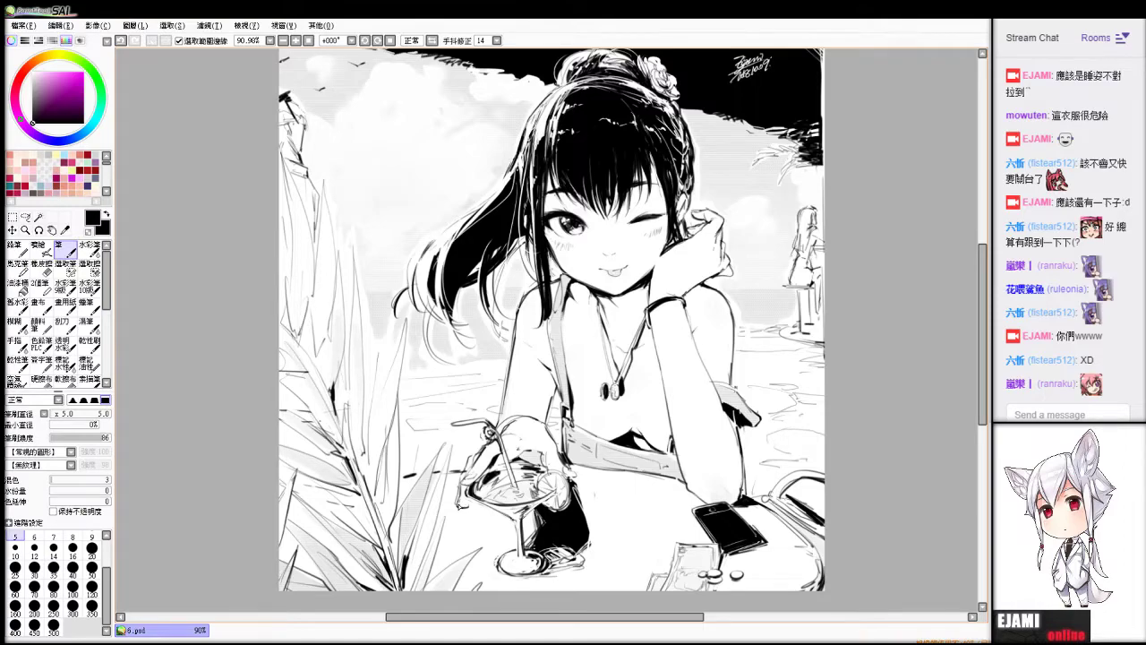
Clean up the cocktail glass and its drinking straw with alternating eraser and brush strokes.
{"action": "key", "text": "e"}
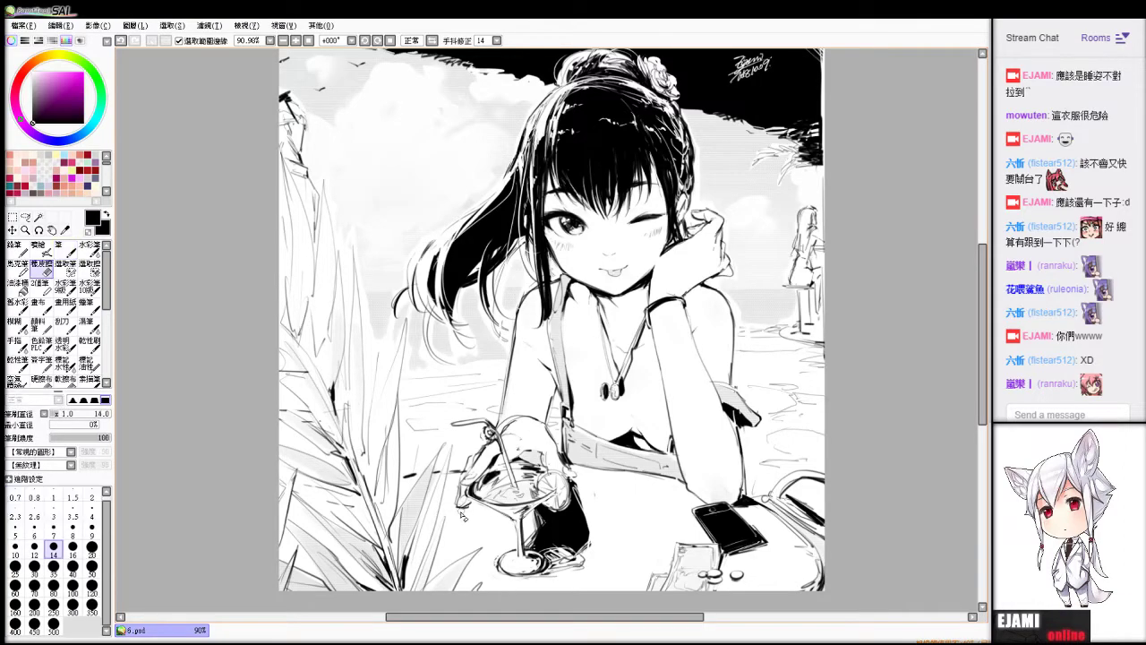
{"action": "key", "text": "n"}
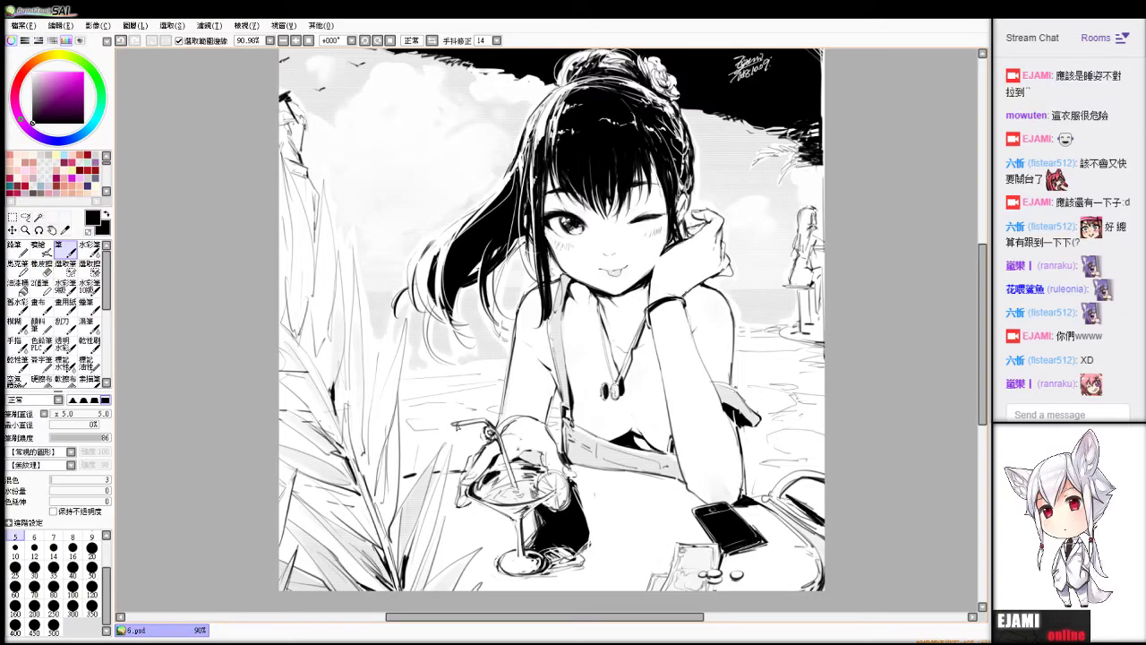
{"action": "key", "text": "e"}
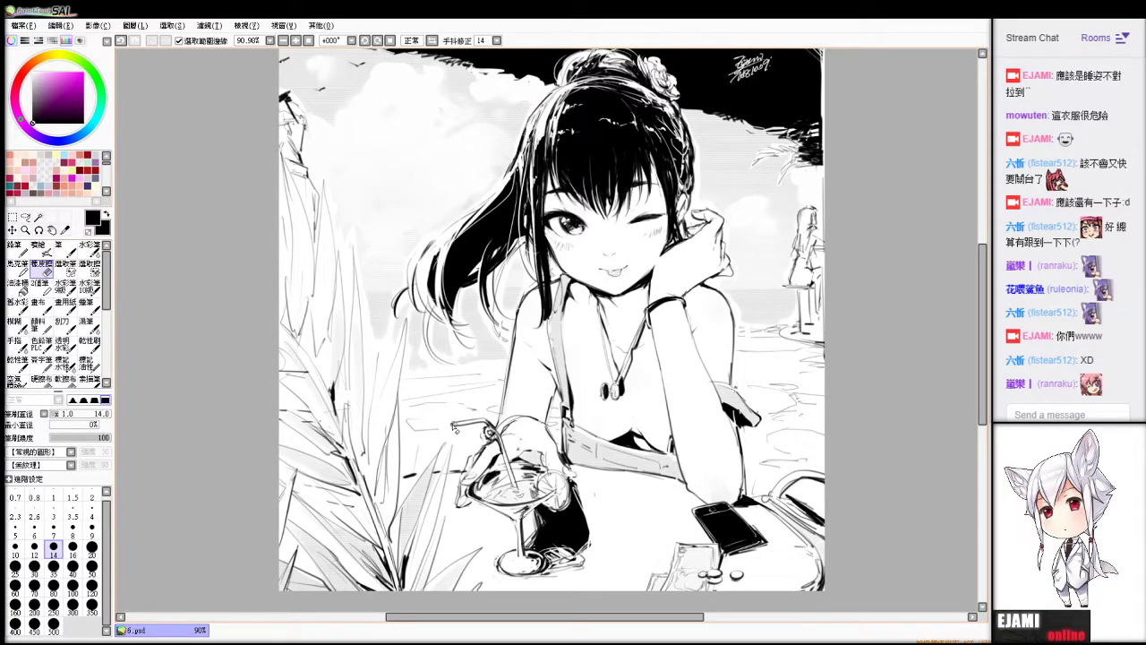
{"action": "key", "text": "n"}
{"action": "left_click_drag", "start_coordinate": [504, 454], "coordinate": [516, 489]}
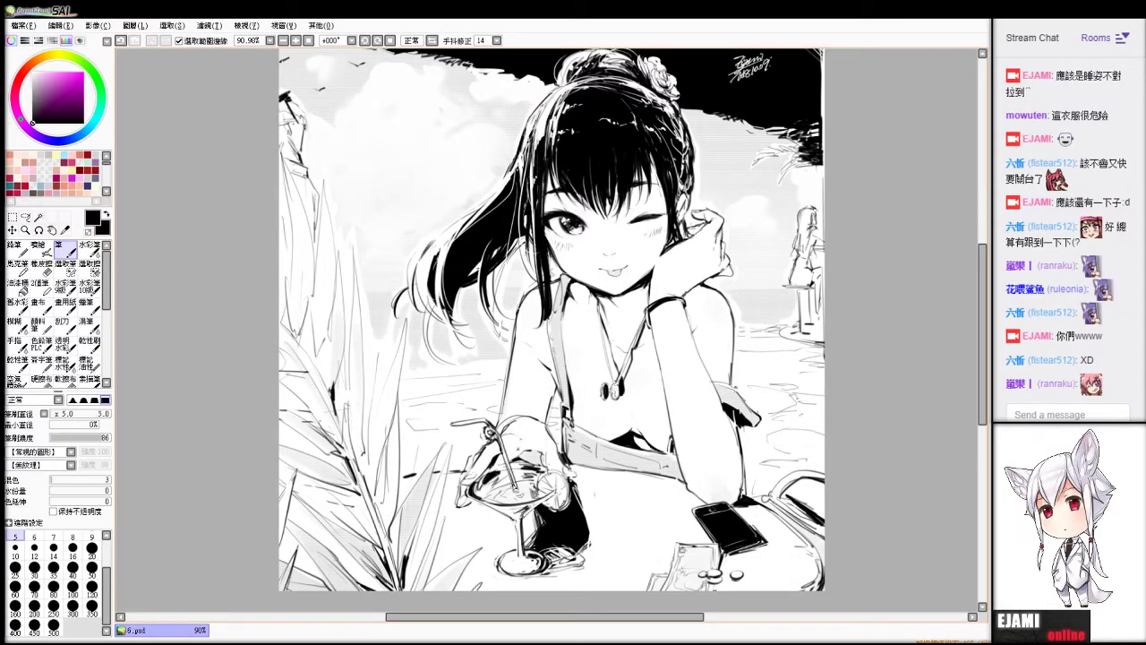
{"action": "key", "text": "e"}
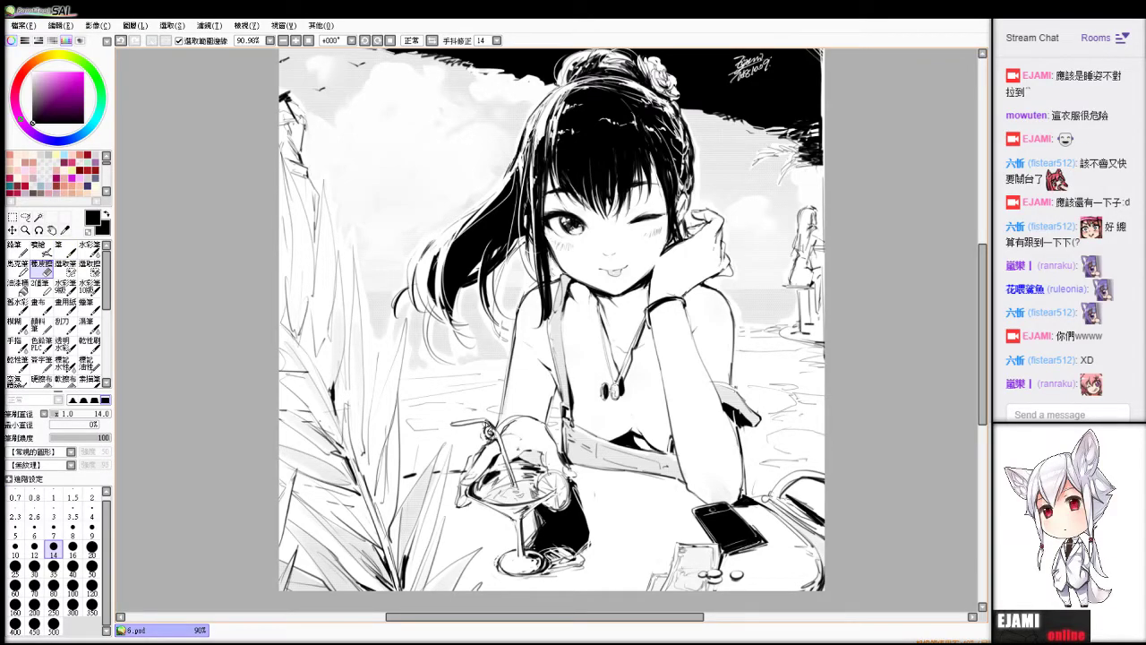
{"action": "key", "text": "n"}
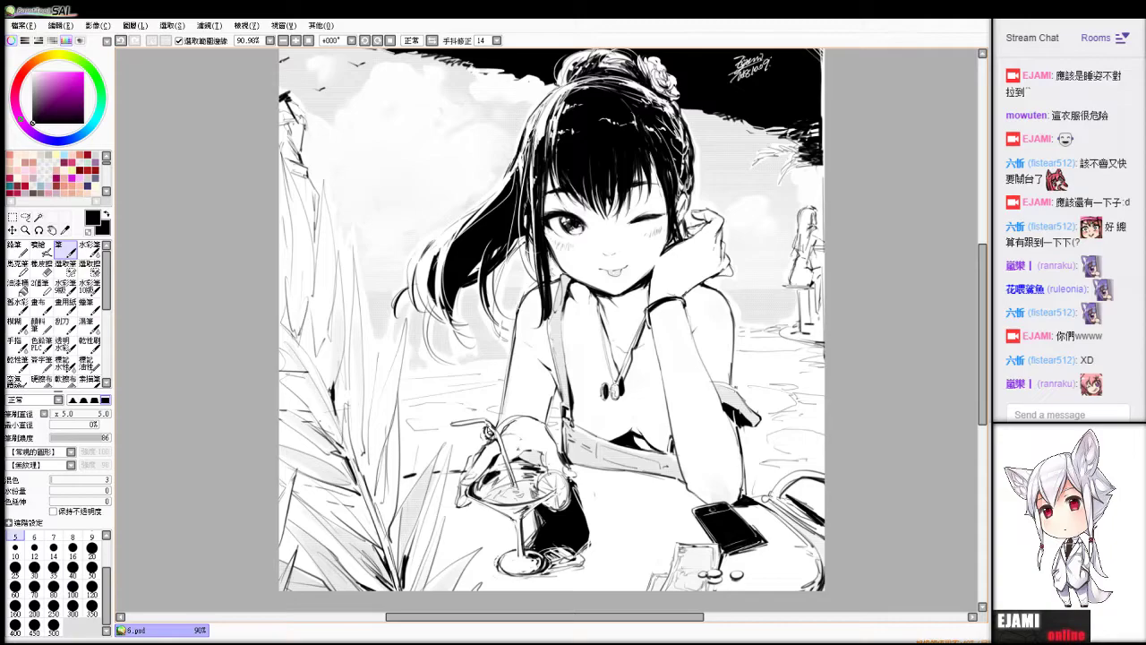
Undo the last stroke, then rework the round ornament at the straw's bend with brush and eraser.
{"action": "key", "text": "ctrl+z"}
{"action": "left_click", "coordinate": [491, 439]}
{"action": "key", "text": "e"}
{"action": "key", "text": "n"}
{"action": "key", "text": "e"}
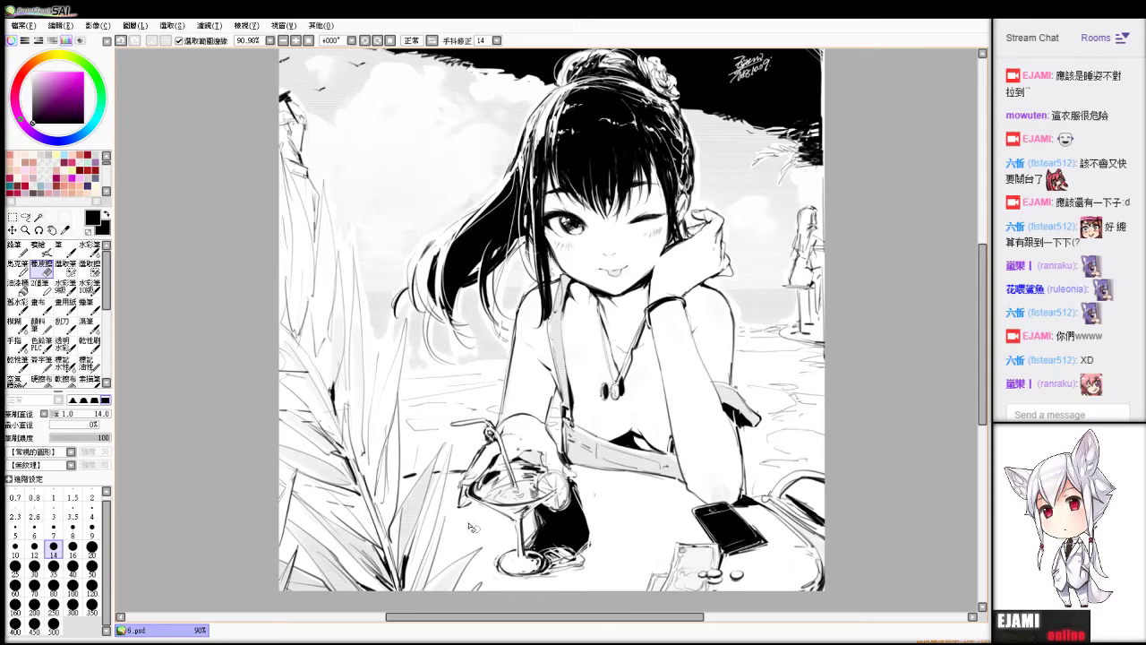
{"action": "key", "text": "n"}
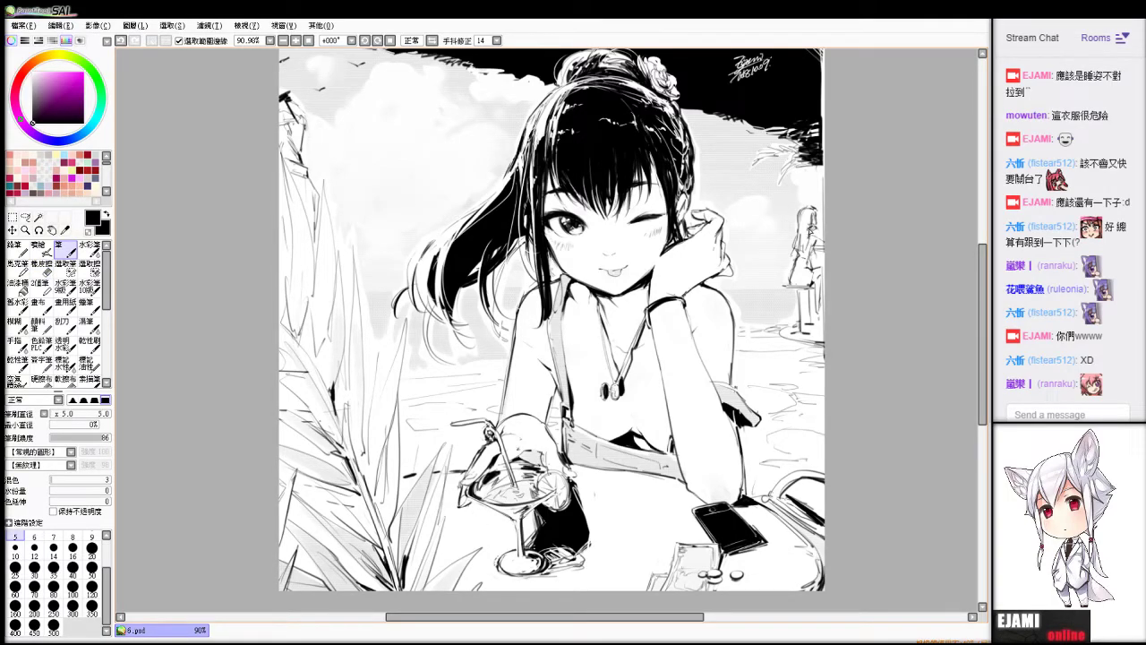
Add dark strokes to the background figure behind the girl's shoulder, trimming with the eraser and undoing the last stroke.
{"action": "key", "text": "e"}
{"action": "key", "text": "n"}
{"action": "left_click_drag", "start_coordinate": [813, 225], "coordinate": [822, 244]}
{"action": "key", "text": "e"}
{"action": "key", "text": "n"}
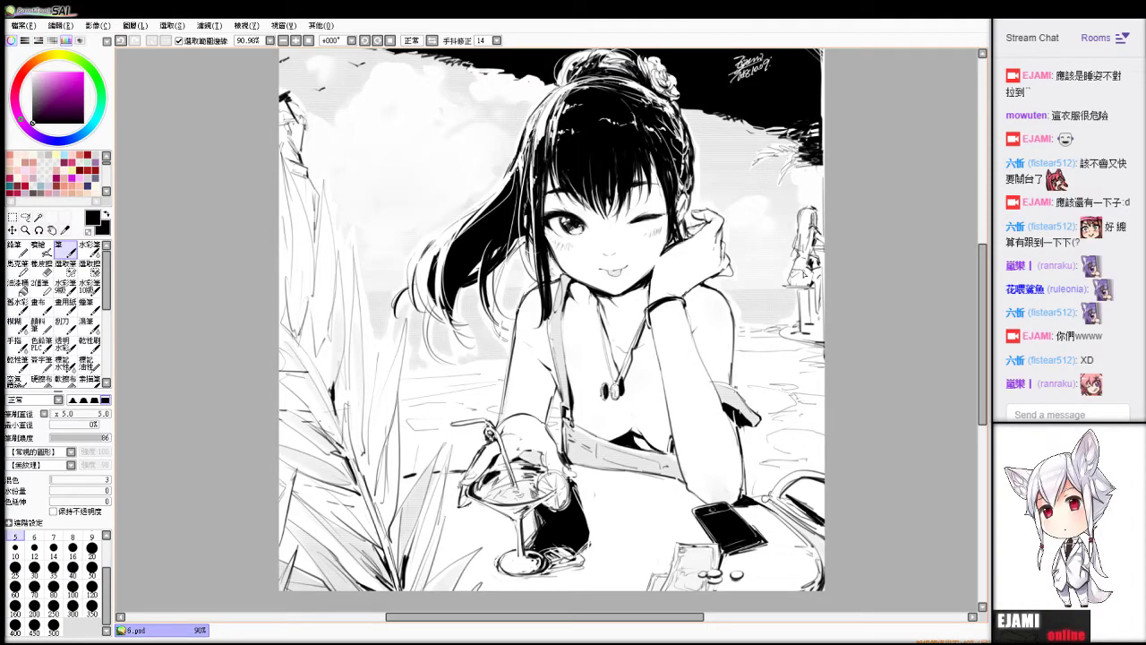
{"action": "key", "text": "ctrl+z"}
{"action": "scroll", "coordinate": [806, 284], "scroll_direction": "up", "scroll_amount": 1}
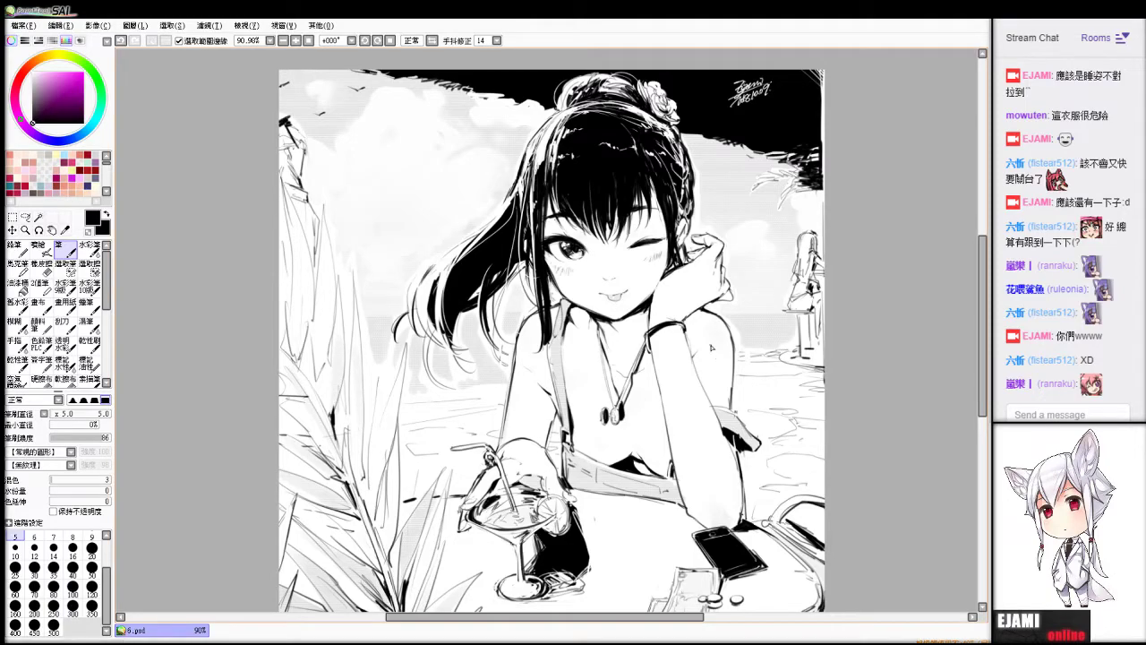
Try erasing along the outer edge of the hair beside the girl's head.
{"action": "key", "text": "e"}
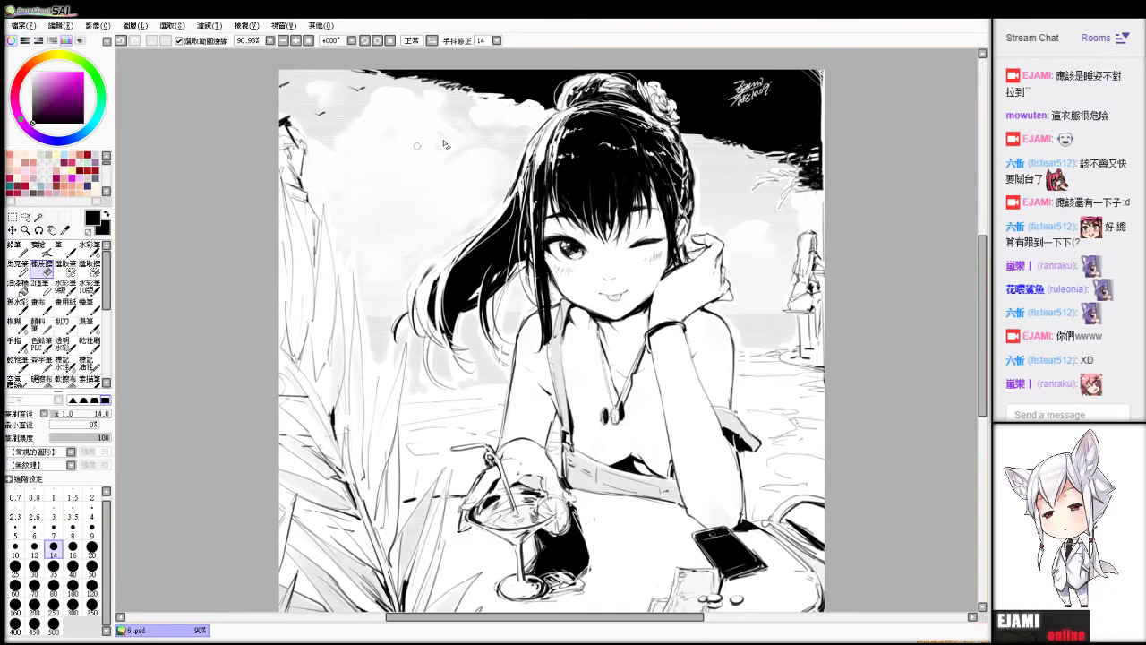
{"action": "left_click_drag", "start_coordinate": [530, 157], "coordinate": [508, 204]}
{"action": "key", "text": "ctrl+z"}
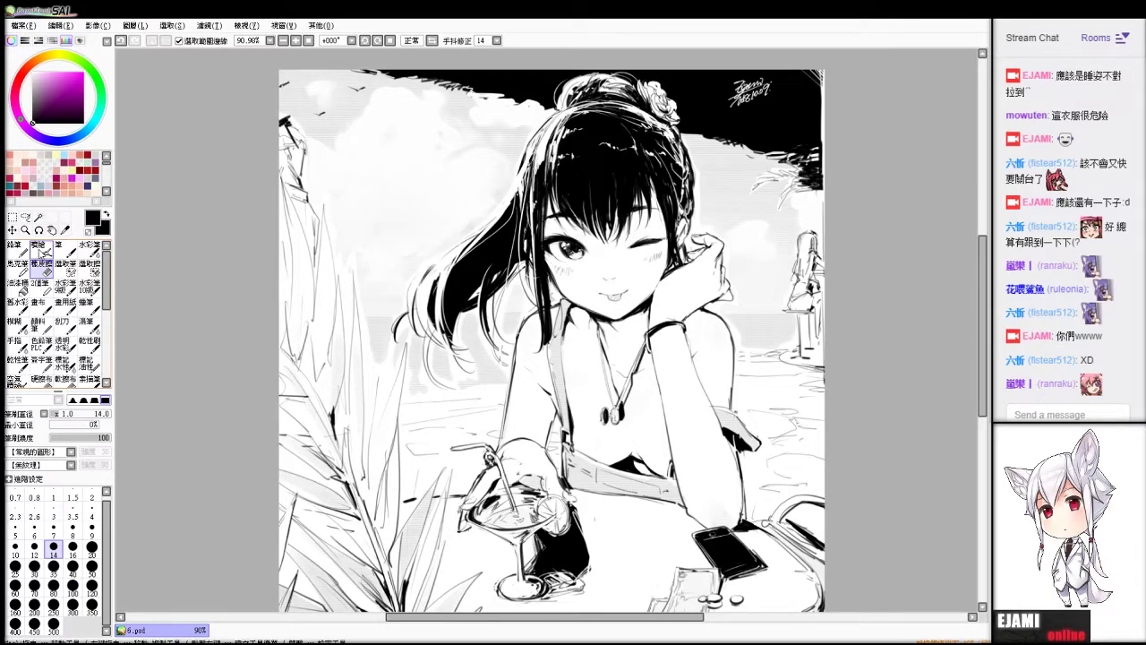
Set up a white airbrush at size 95 and try a soft stroke along the ponytail's outer edge.
{"action": "left_click", "coordinate": [39, 246]}
{"action": "key", "text": "x"}
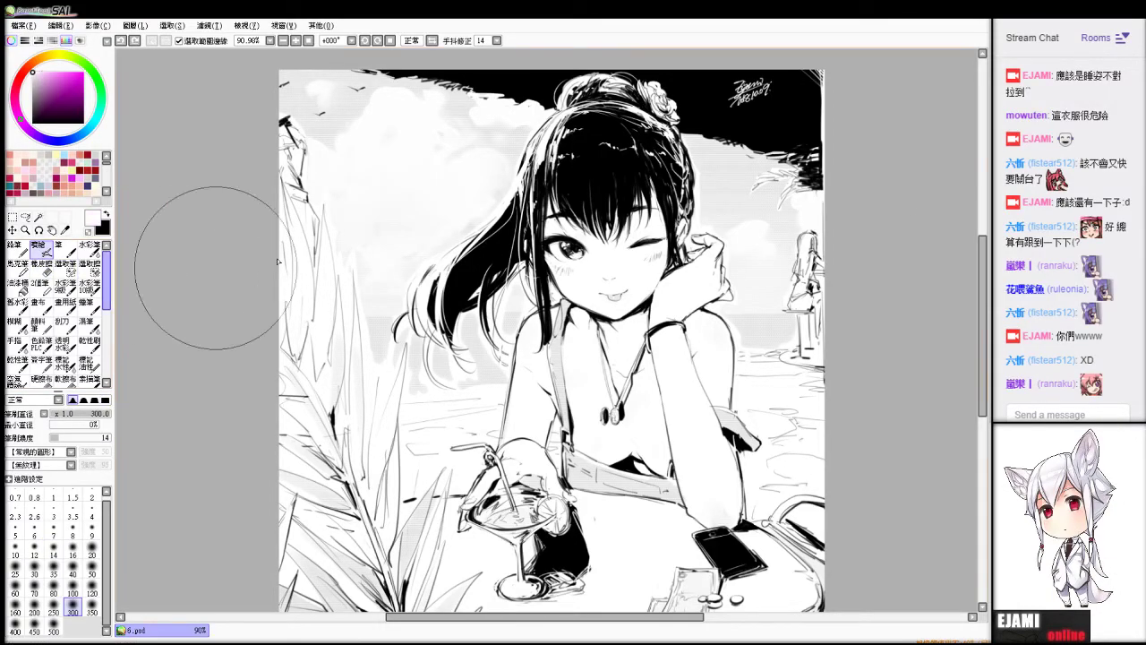
{"action": "left_click_drag", "start_coordinate": [75, 414], "coordinate": [93, 415]}
{"action": "left_click_drag", "start_coordinate": [399, 305], "coordinate": [444, 253]}
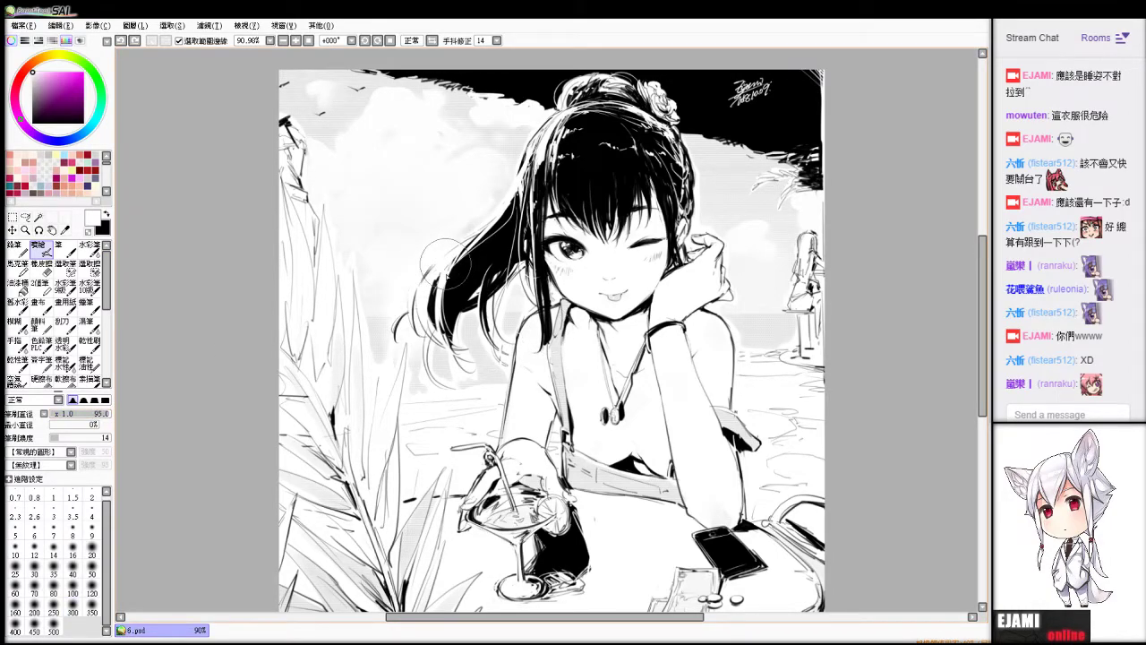
{"action": "key", "text": "ctrl+z"}
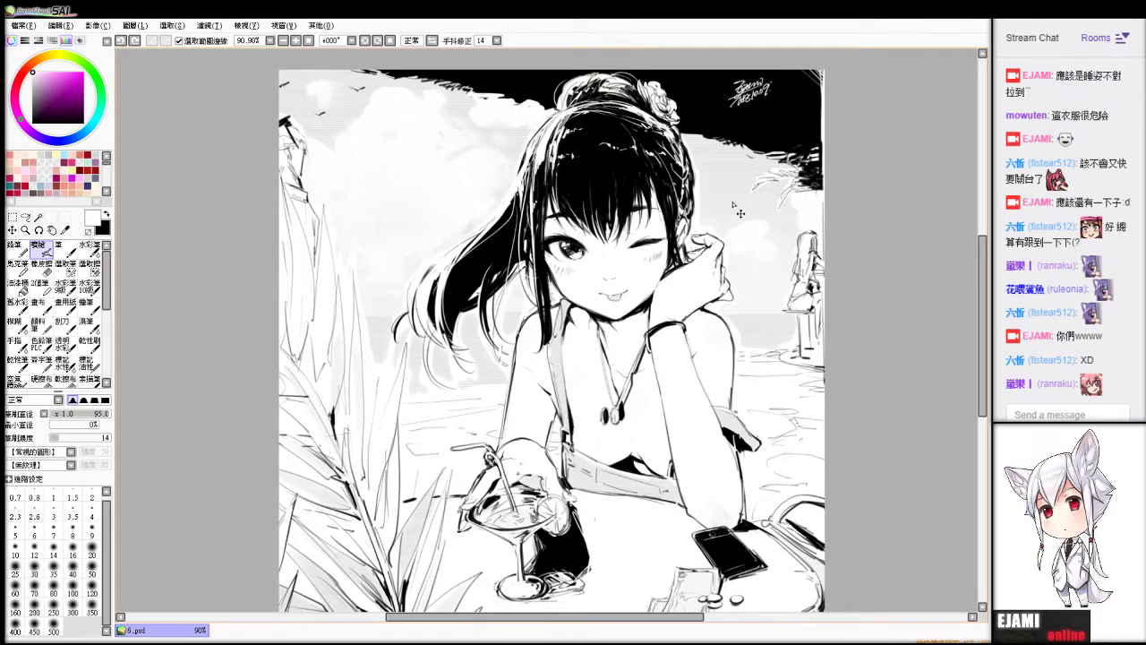
Try a soft white airbrush dab on the girl's open eye, and undo it.
{"action": "scroll", "coordinate": [739, 212], "scroll_direction": "down", "scroll_amount": 3}
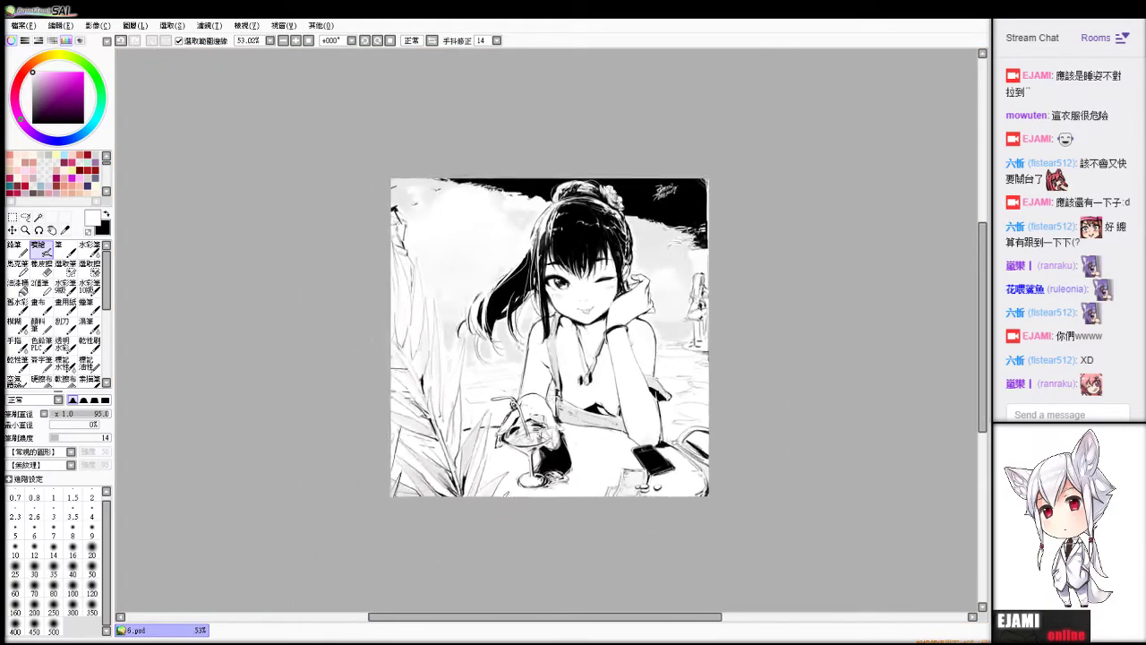
{"action": "scroll", "coordinate": [548, 330], "scroll_direction": "up", "scroll_amount": 3}
{"action": "left_click_drag", "start_coordinate": [557, 244], "coordinate": [569, 244]}
{"action": "key", "text": "ctrl+z"}
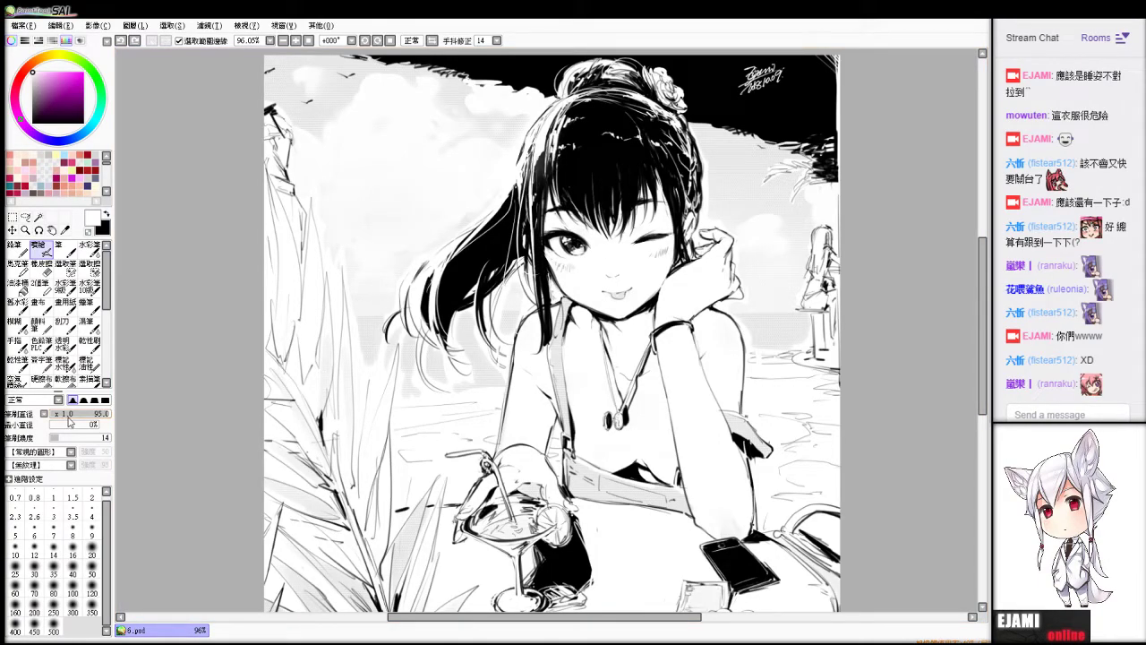
Set the airbrush to size 18 and density 52, dab white on the open eye, and undo a trial stroke by the cocktail.
{"action": "left_click", "coordinate": [61, 414]}
{"action": "left_click", "coordinate": [80, 438]}
{"action": "left_click_drag", "start_coordinate": [562, 240], "coordinate": [567, 242]}
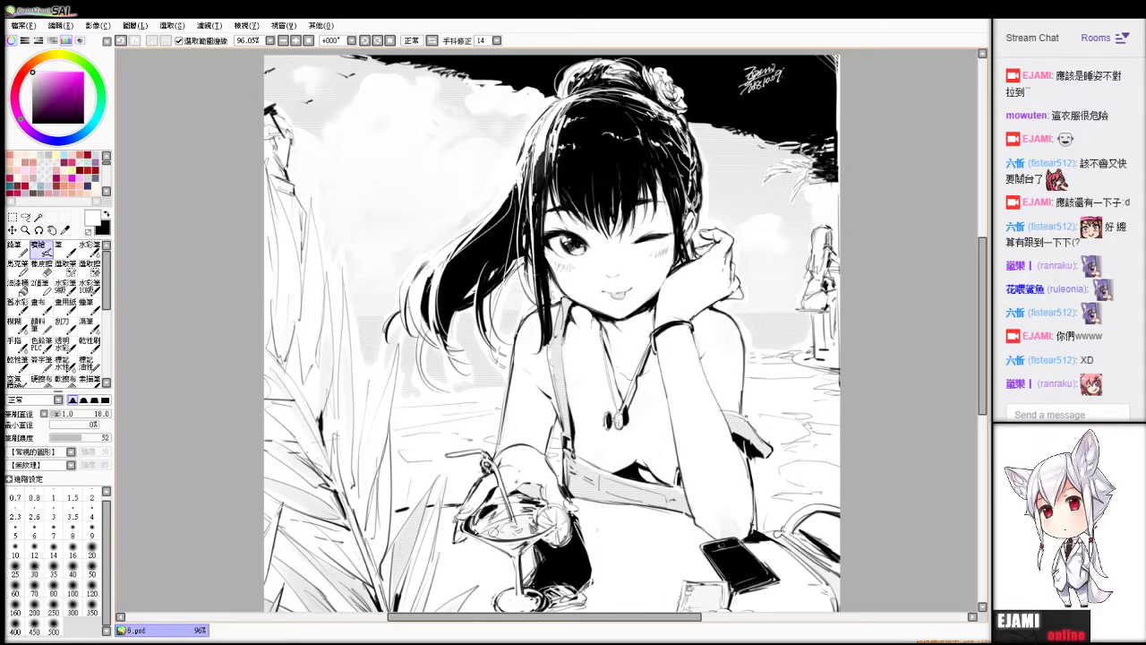
{"action": "left_click_drag", "start_coordinate": [461, 527], "coordinate": [524, 562]}
{"action": "key", "text": "ctrl+z"}
Enlarge the airbrush to size 300 and brush soft white around the ponytail, comparing the result with undo and redo.
{"action": "scroll", "coordinate": [546, 330], "scroll_direction": "up", "scroll_amount": 4}
{"action": "scroll", "coordinate": [546, 330], "scroll_direction": "down", "scroll_amount": 6}
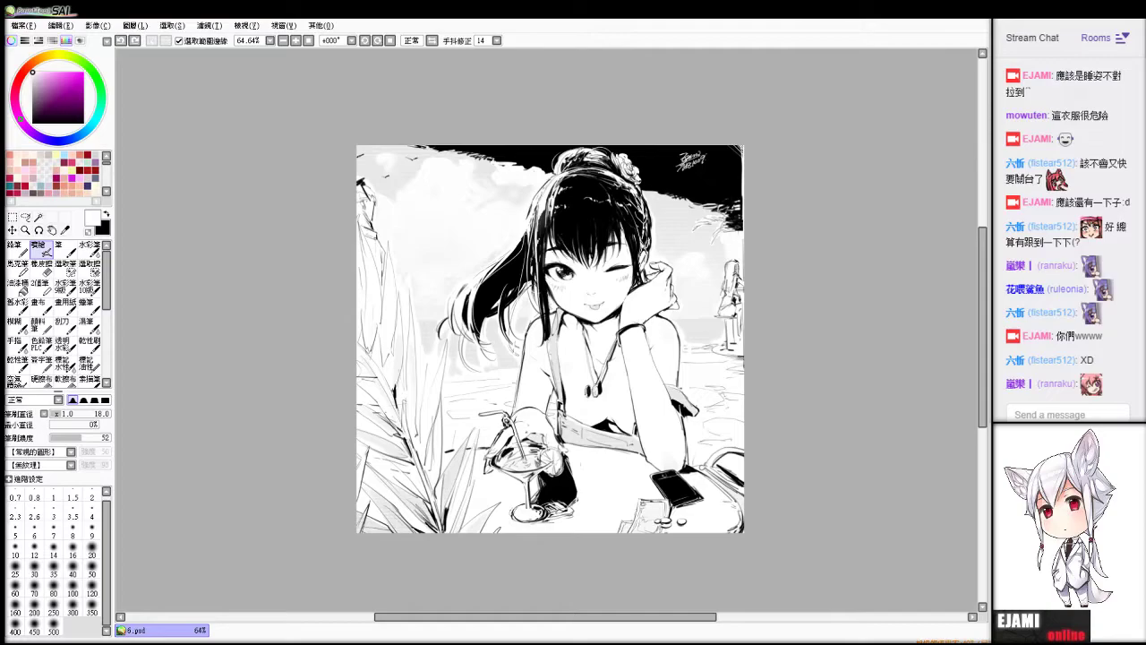
{"action": "left_click", "coordinate": [72, 612]}
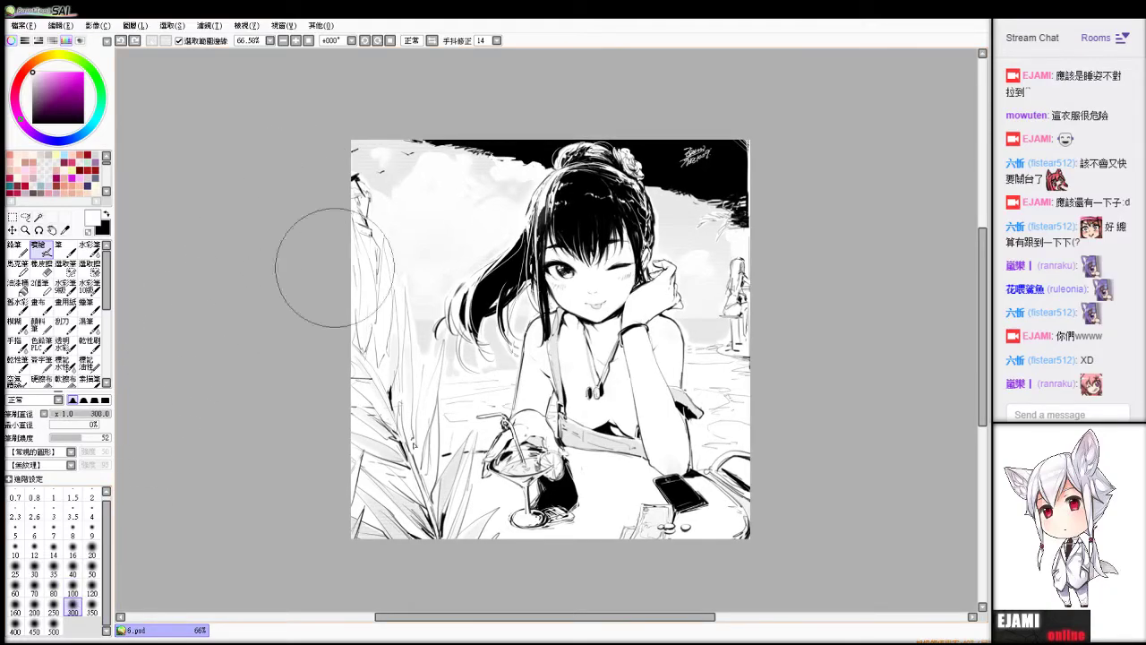
{"action": "key", "text": "ctrl+z"}
{"action": "left_click_drag", "start_coordinate": [515, 274], "coordinate": [488, 285]}
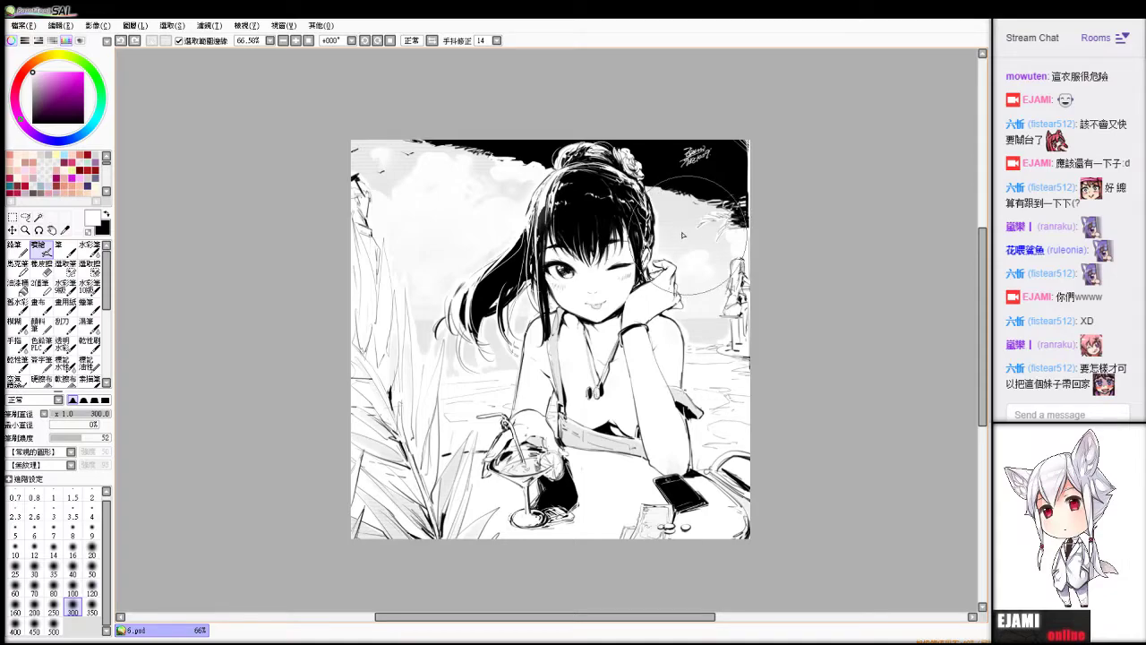
{"action": "key", "text": "ctrl+y"}
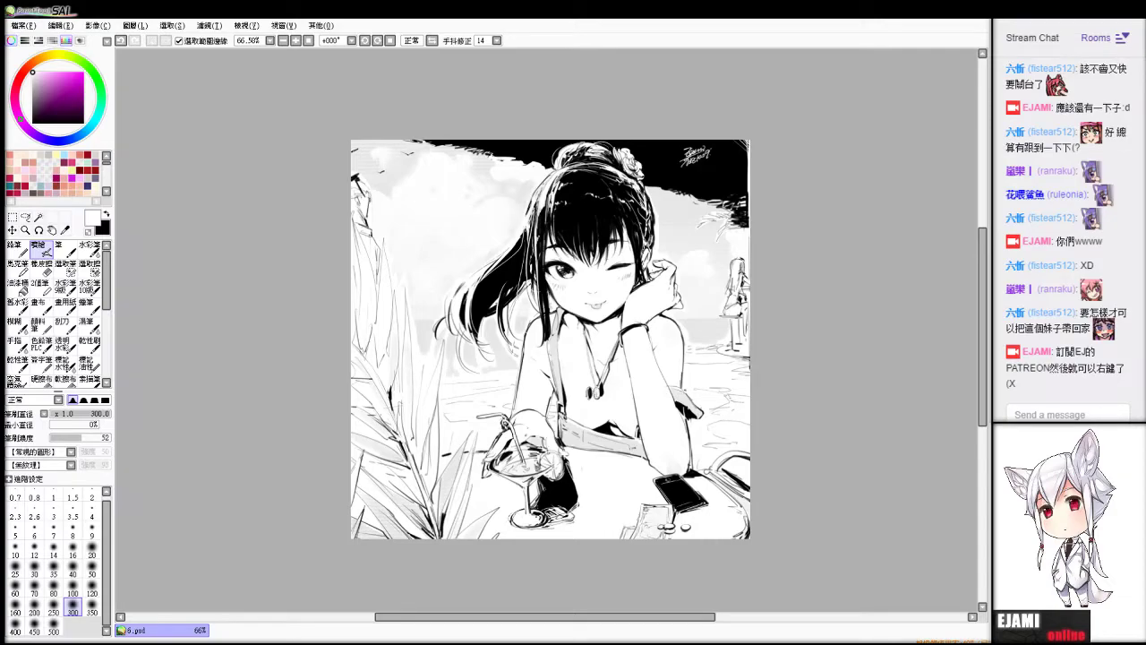
Refine the hair strands beside the girl's open eye with a size 5 black brush, trimming them with the size 14 eraser.
{"action": "scroll", "coordinate": [547, 331], "scroll_direction": "down", "scroll_amount": 1}
{"action": "scroll", "coordinate": [550, 338], "scroll_direction": "up", "scroll_amount": 4}
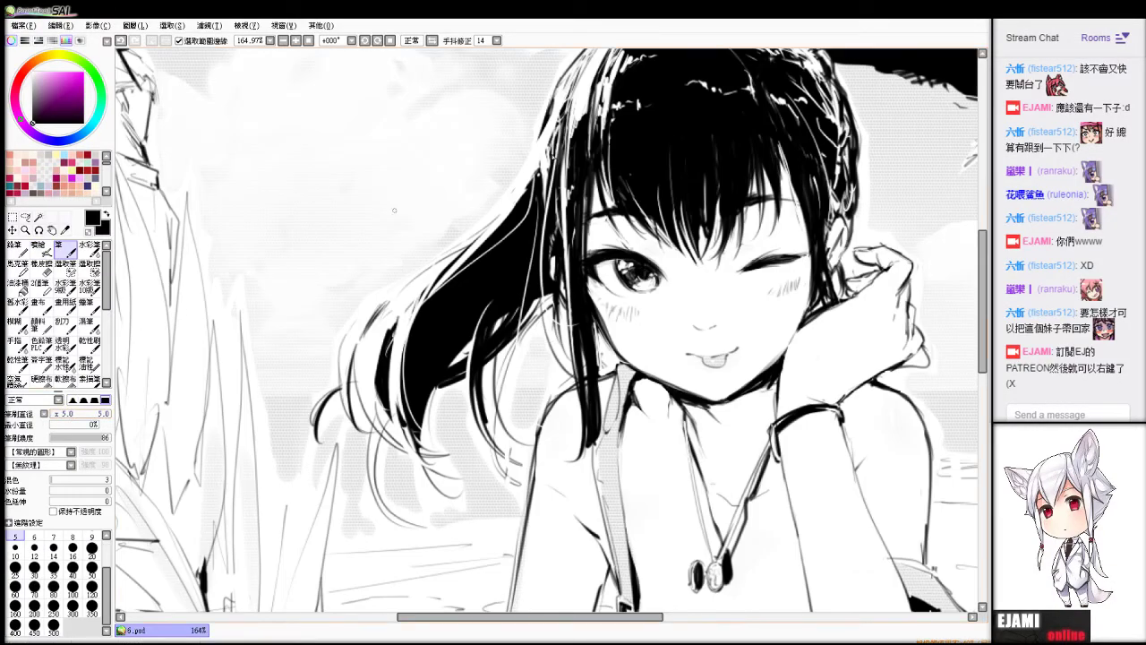
{"action": "left_click_drag", "start_coordinate": [575, 86], "coordinate": [556, 140]}
{"action": "key", "text": "e"}
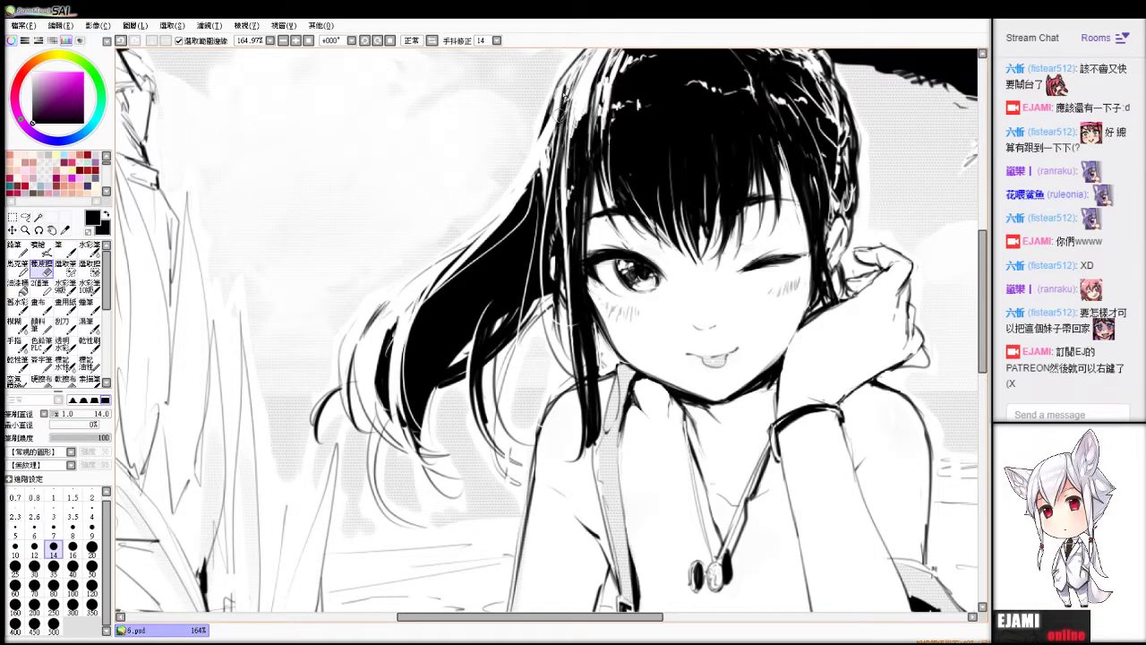
{"action": "key", "text": "n"}
{"action": "left_click_drag", "start_coordinate": [570, 101], "coordinate": [557, 188]}
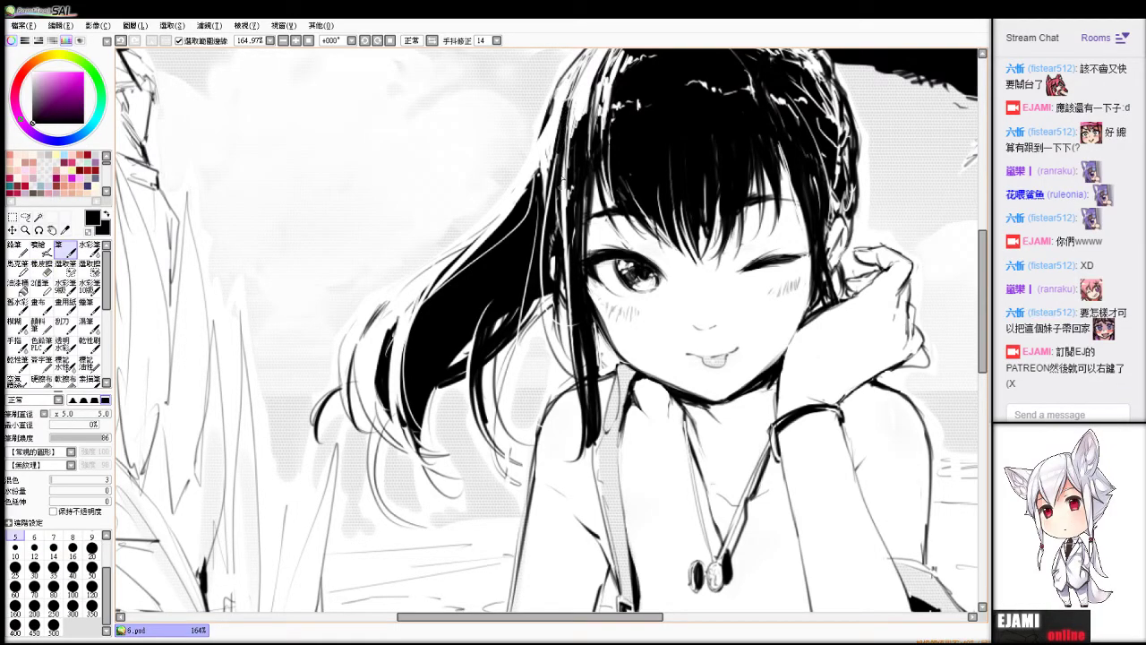
{"action": "left_click_drag", "start_coordinate": [584, 71], "coordinate": [570, 161]}
{"action": "key", "text": "e"}
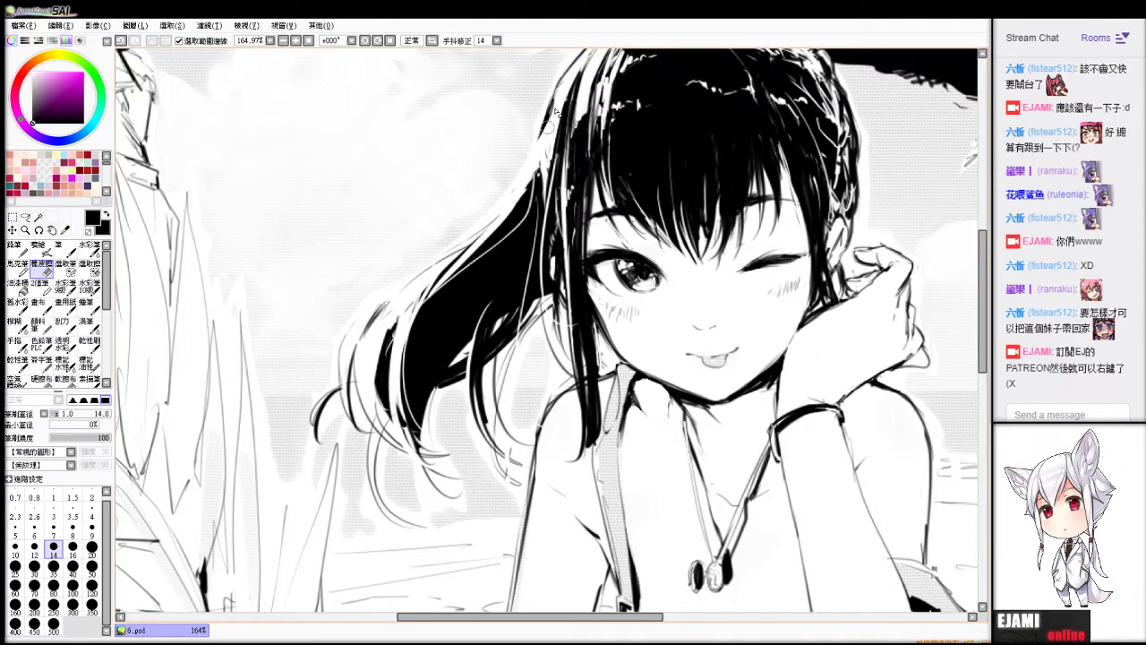
{"action": "key", "text": "n"}
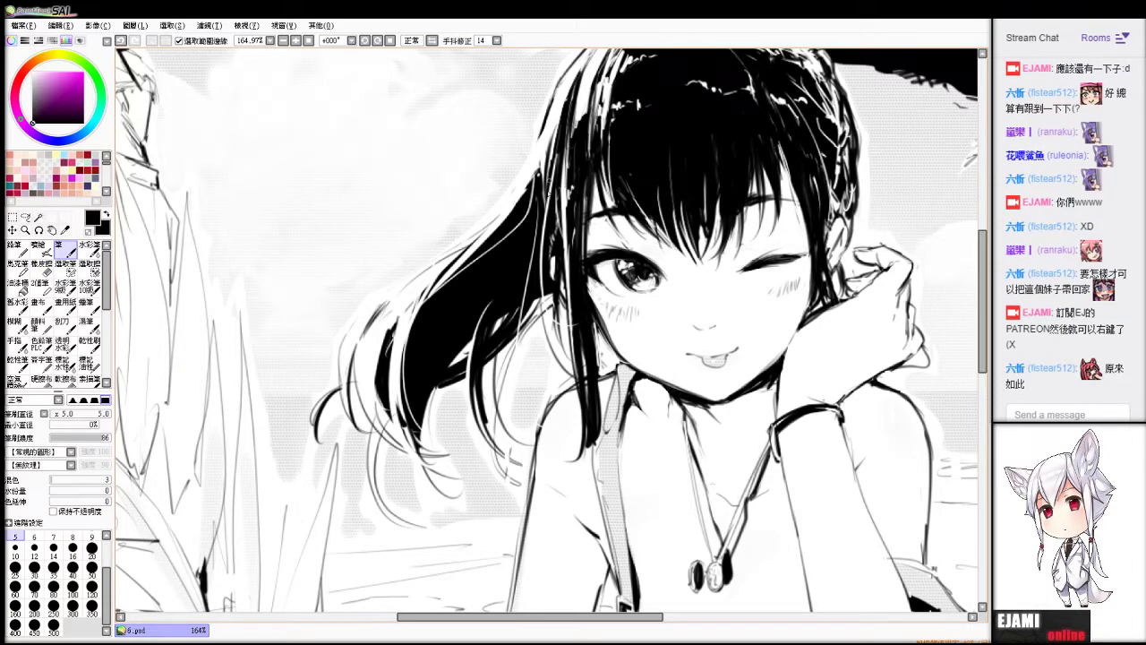
{"action": "key", "text": "e"}
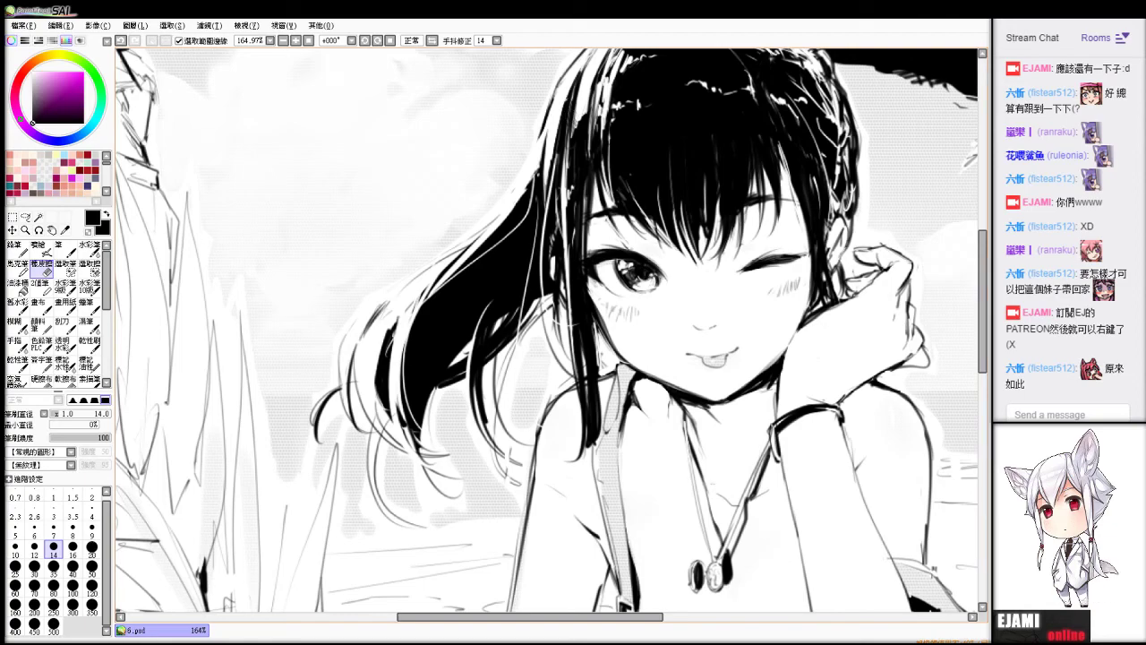
Erase thin highlight strands through the dark hair above the open eye, undoing and retrying strokes with the size 14 eraser.
{"action": "scroll", "coordinate": [567, 111], "scroll_direction": "down", "scroll_amount": 4}
{"action": "key", "text": "ctrl+alt+0"}
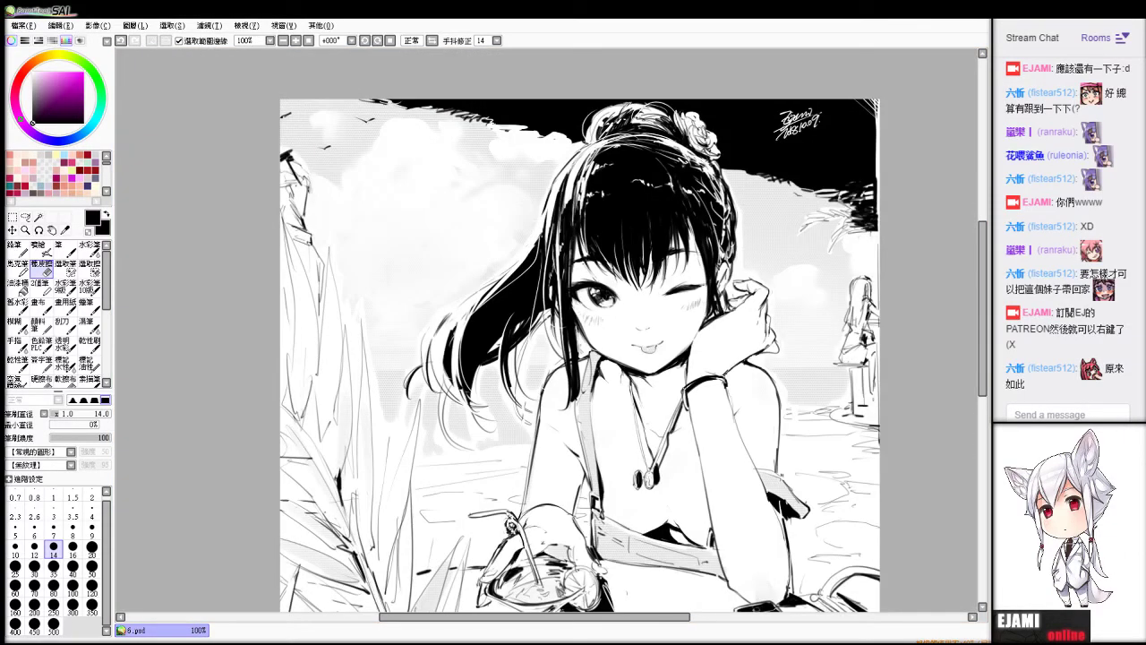
{"action": "key", "text": "n"}
{"action": "scroll", "coordinate": [579, 358], "scroll_direction": "down", "scroll_amount": 1}
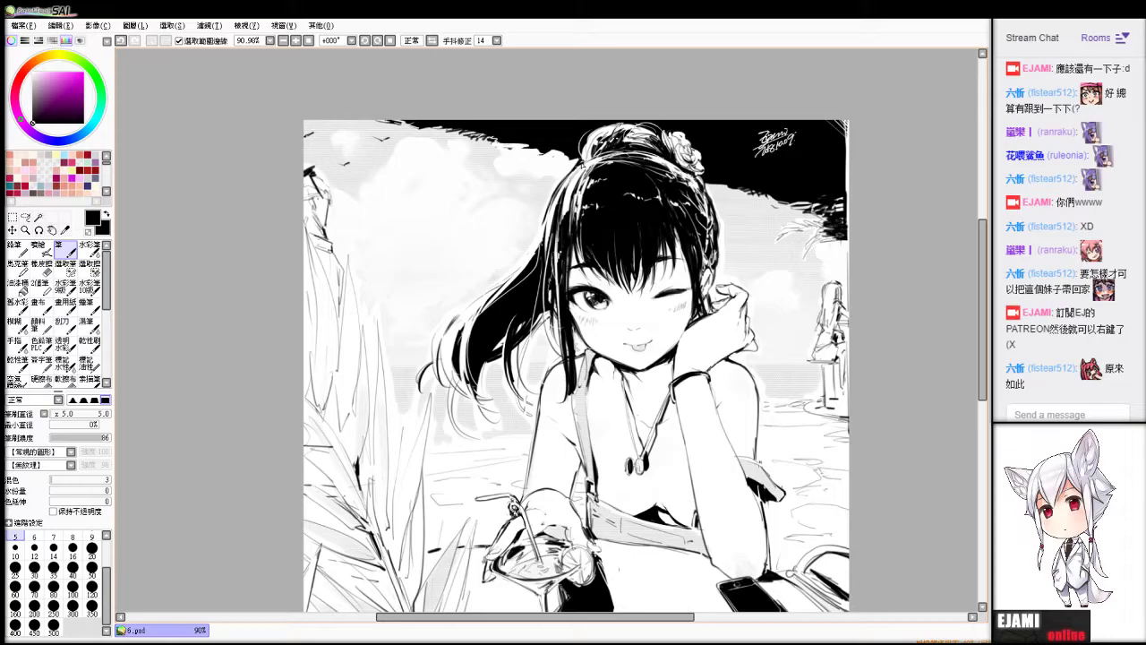
{"action": "key", "text": "e"}
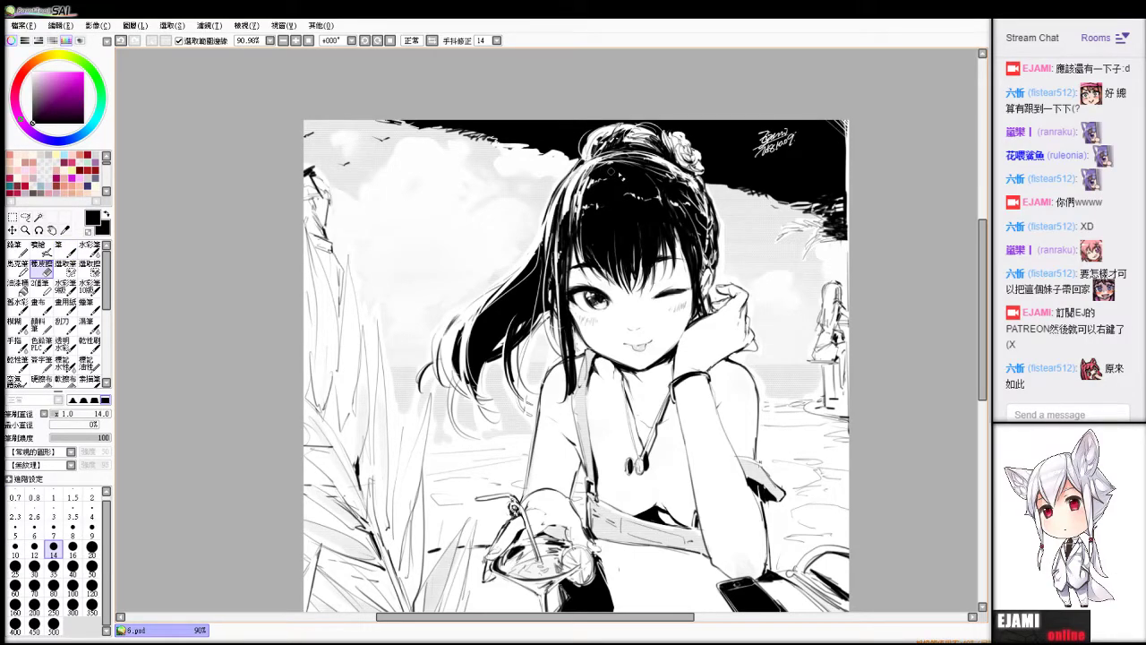
{"action": "left_click_drag", "start_coordinate": [592, 184], "coordinate": [588, 267]}
{"action": "key", "text": "ctrl+z"}
{"action": "key", "text": "ctrl+y"}
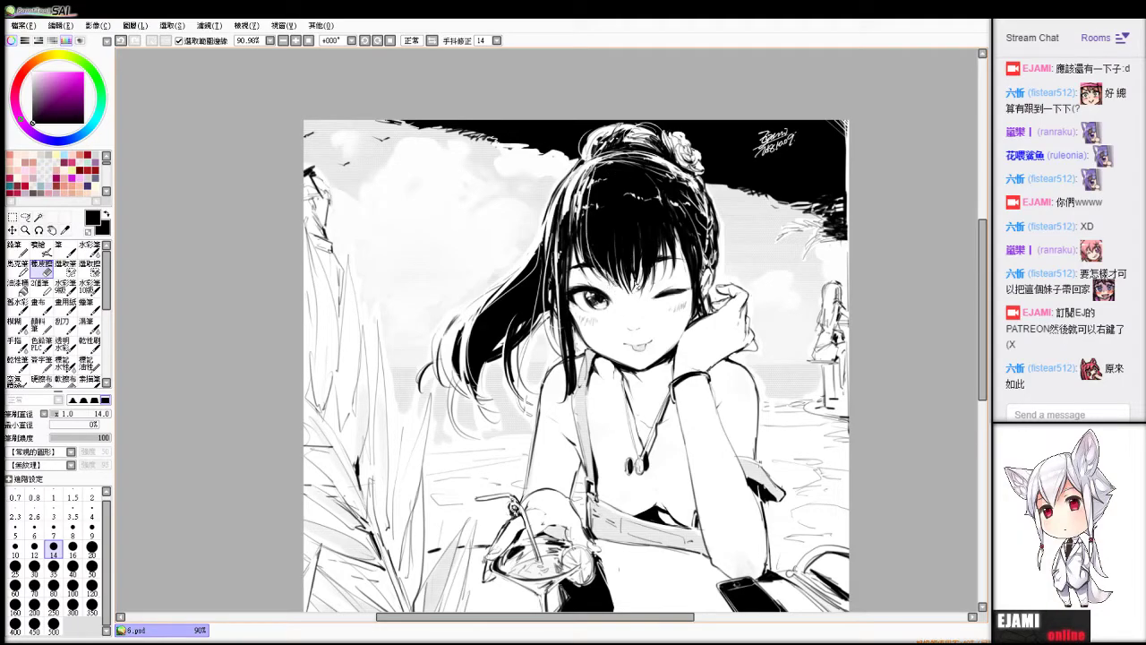
{"action": "left_click_drag", "start_coordinate": [587, 213], "coordinate": [587, 224]}
{"action": "key", "text": "ctrl+z"}
{"action": "left_click_drag", "start_coordinate": [597, 163], "coordinate": [603, 234]}
{"action": "key", "text": "ctrl+z"}
{"action": "left_click_drag", "start_coordinate": [602, 167], "coordinate": [597, 227]}
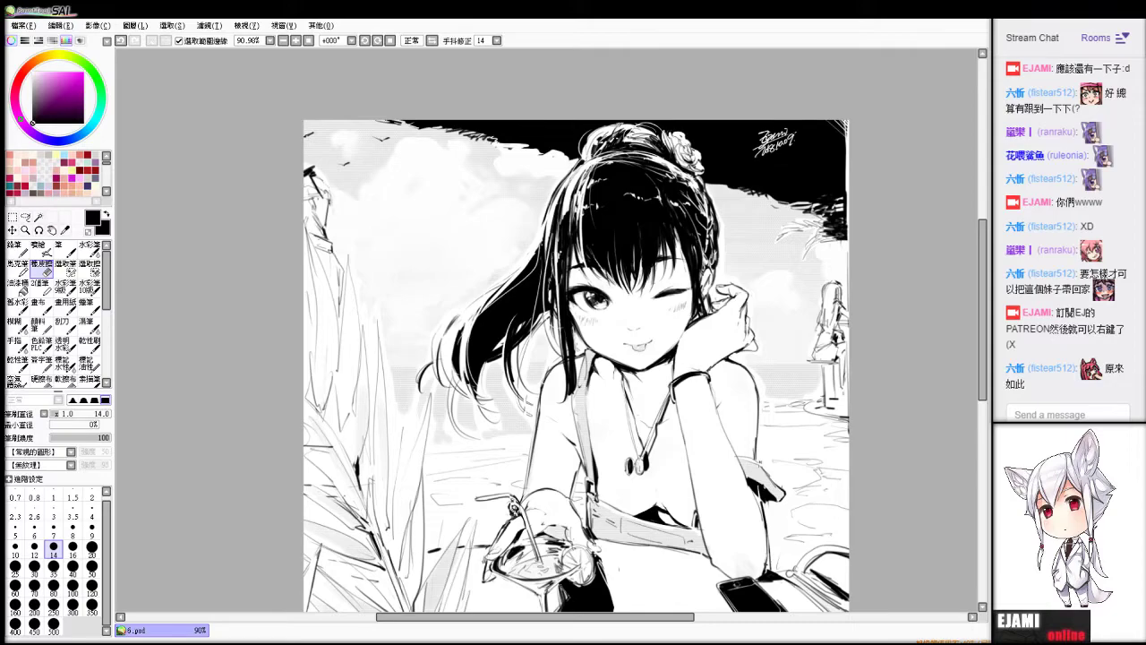
Try clearing the current layer's contents, and undo the deletion.
{"action": "scroll", "coordinate": [547, 330], "scroll_direction": "down", "scroll_amount": 4}
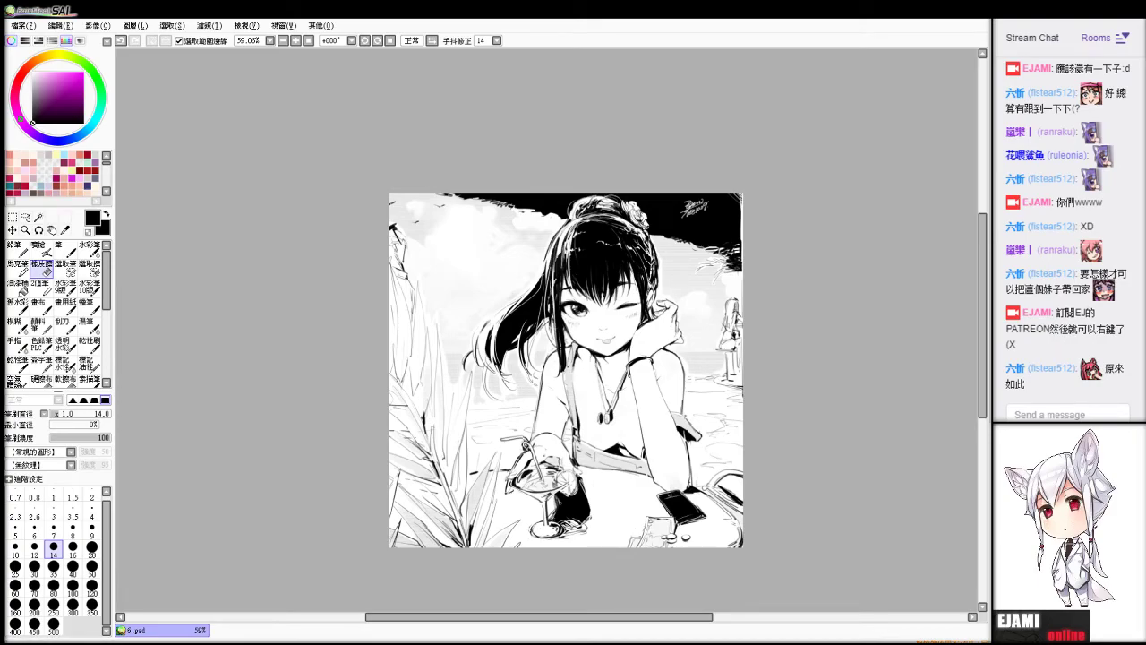
{"action": "key", "text": "ctrl+plus"}
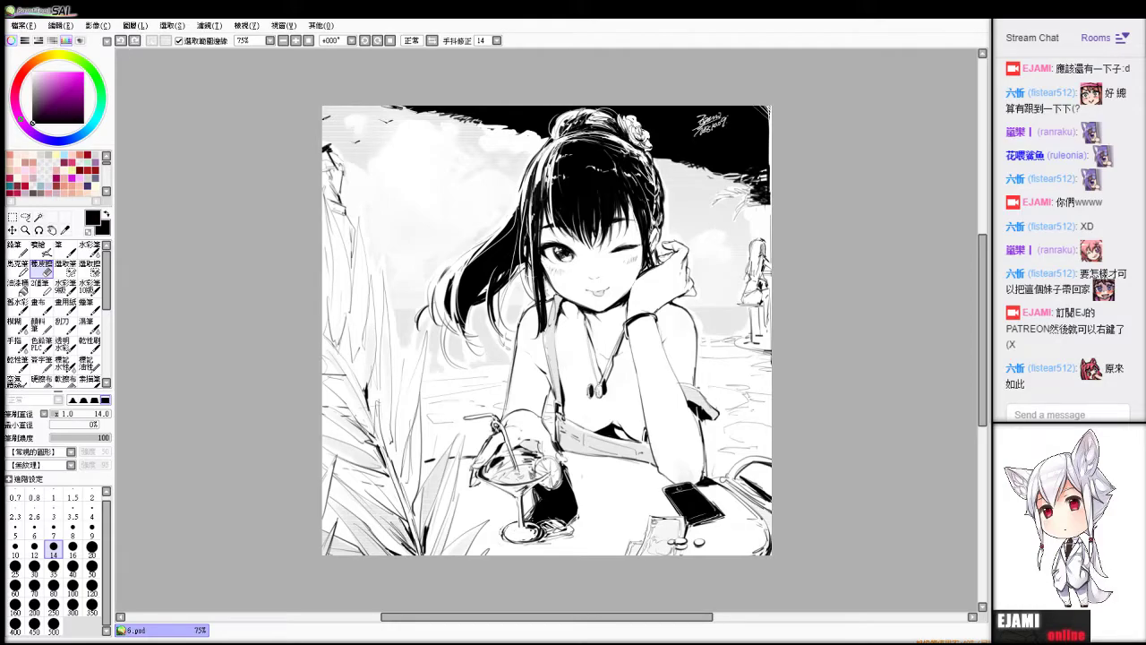
{"action": "left_click_drag", "start_coordinate": [391, 119], "coordinate": [391, 142]}
{"action": "key", "text": "Delete"}
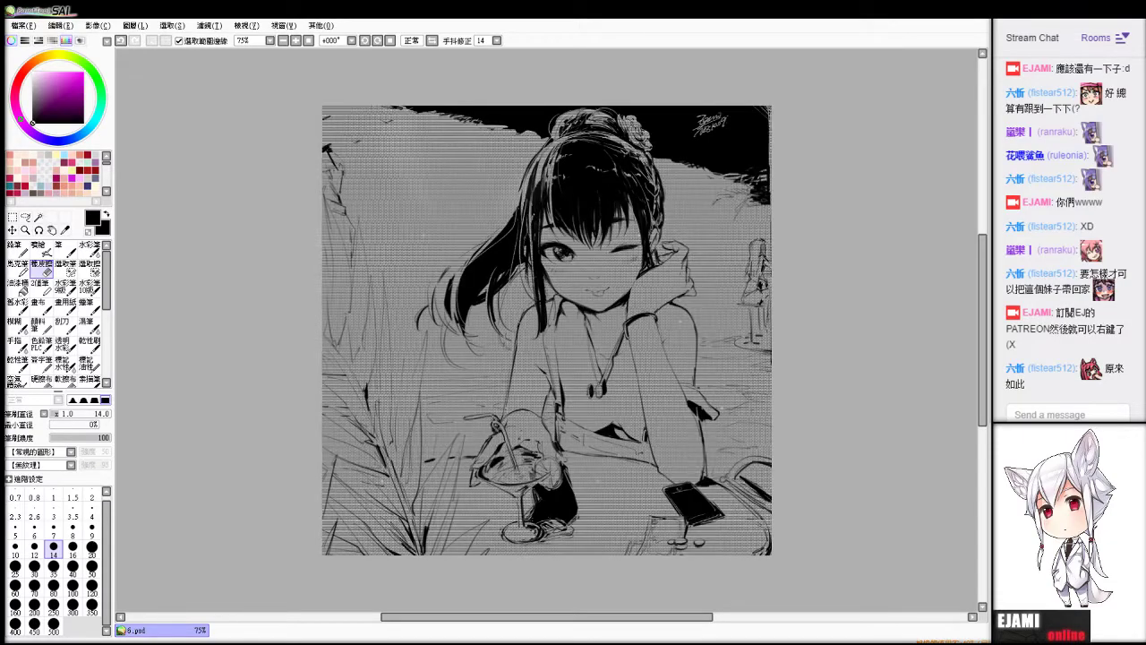
{"action": "key", "text": "ctrl+z"}
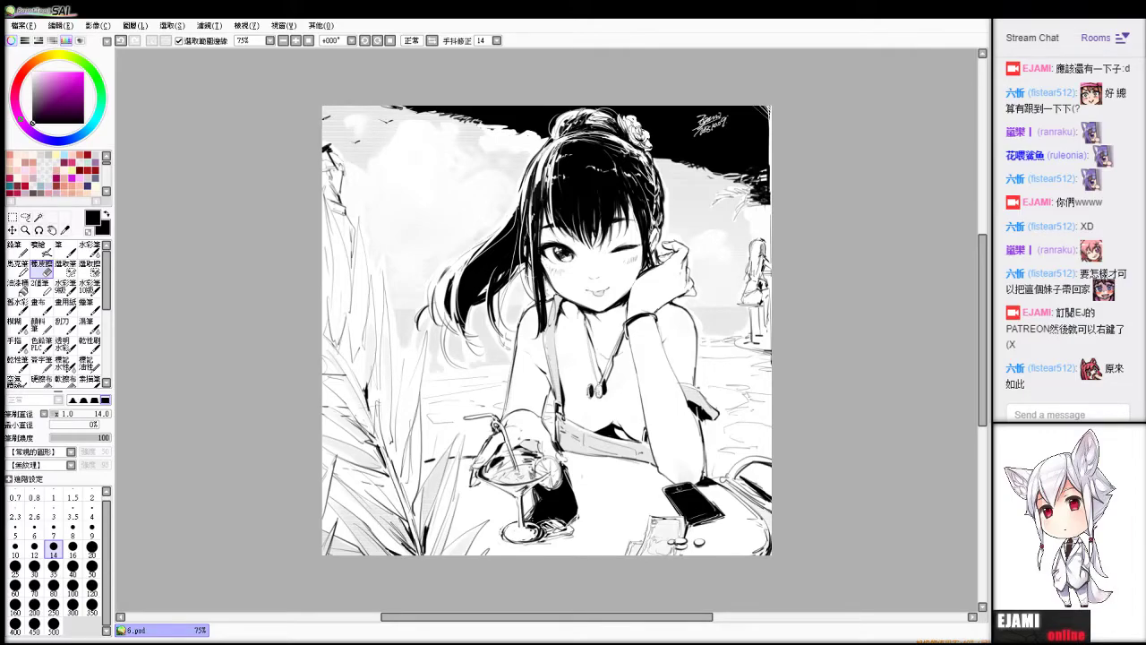
Try copying the whole canvas and pasting it as a duplicate layer, and undo the paste.
{"action": "key", "text": "ctrl+a"}
{"action": "key", "text": "ctrl+c"}
{"action": "key", "text": "ctrl+d"}
{"action": "key", "text": "ctrl+v"}
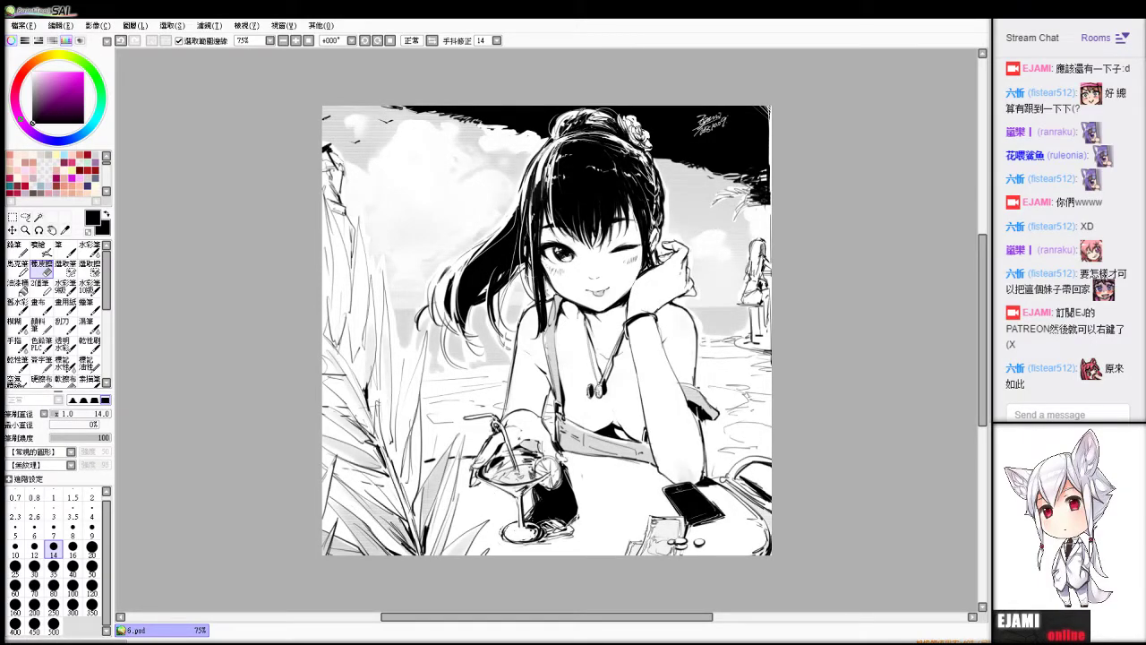
{"action": "key", "text": "ctrl+z"}
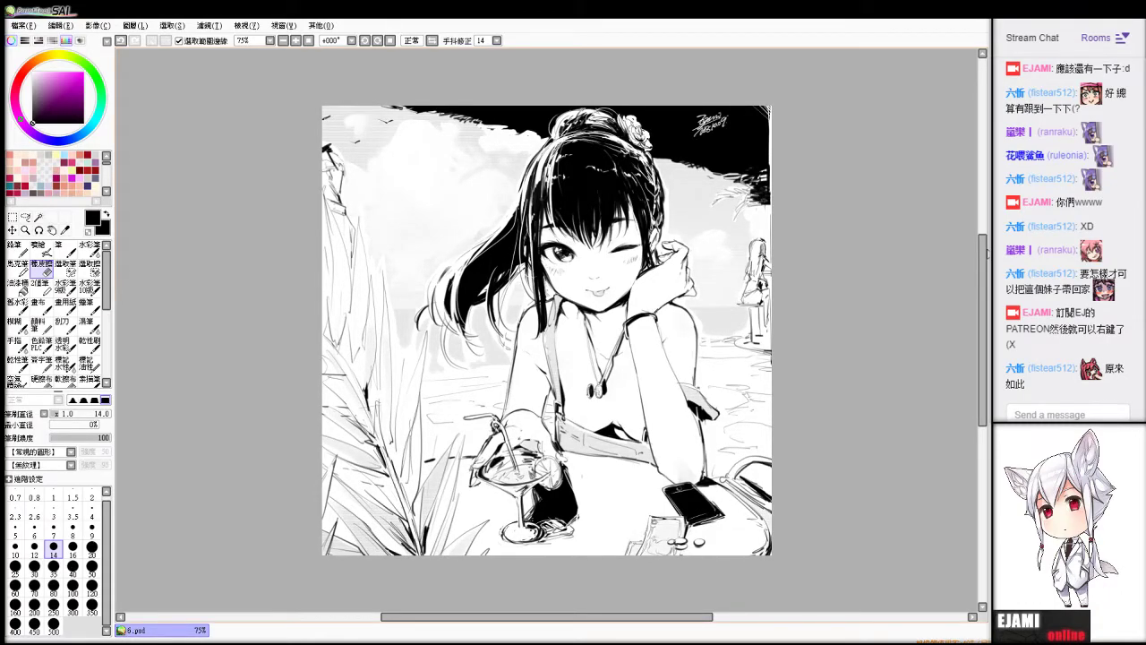
Fill the layer with white using the Bucket, and save the file with the whole canvas selected.
{"action": "key", "text": "g"}
{"action": "left_click", "coordinate": [620, 227]}
{"action": "key", "text": "x"}
{"action": "left_click", "coordinate": [620, 226]}
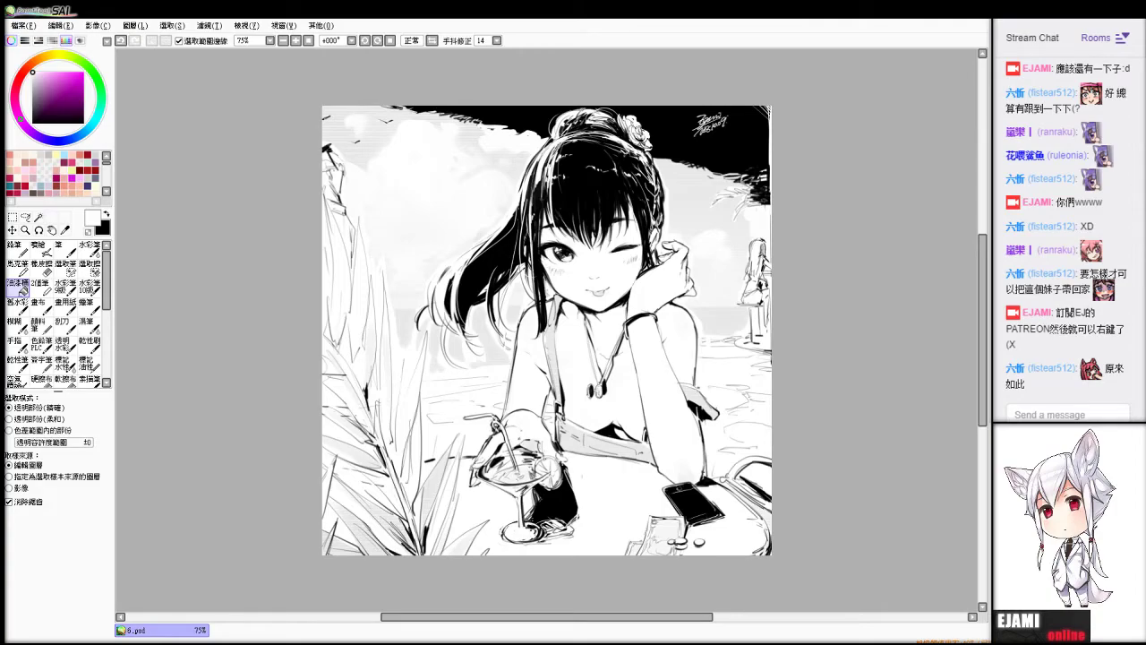
{"action": "key", "text": "ctrl+a"}
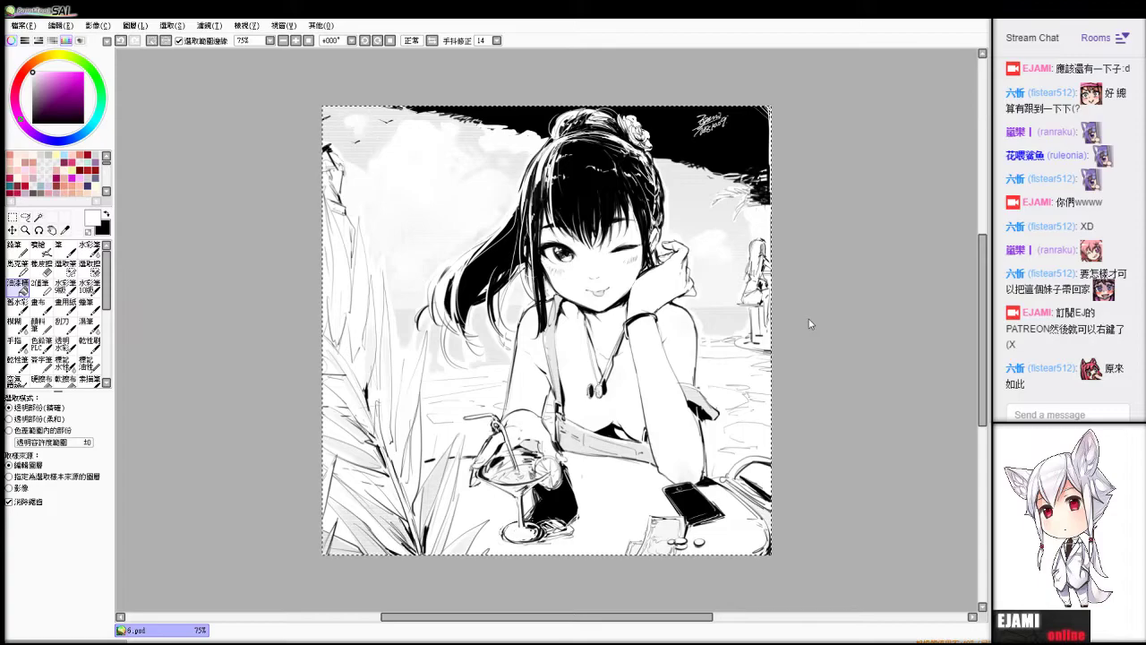
{"action": "key", "text": "ctrl+s"}
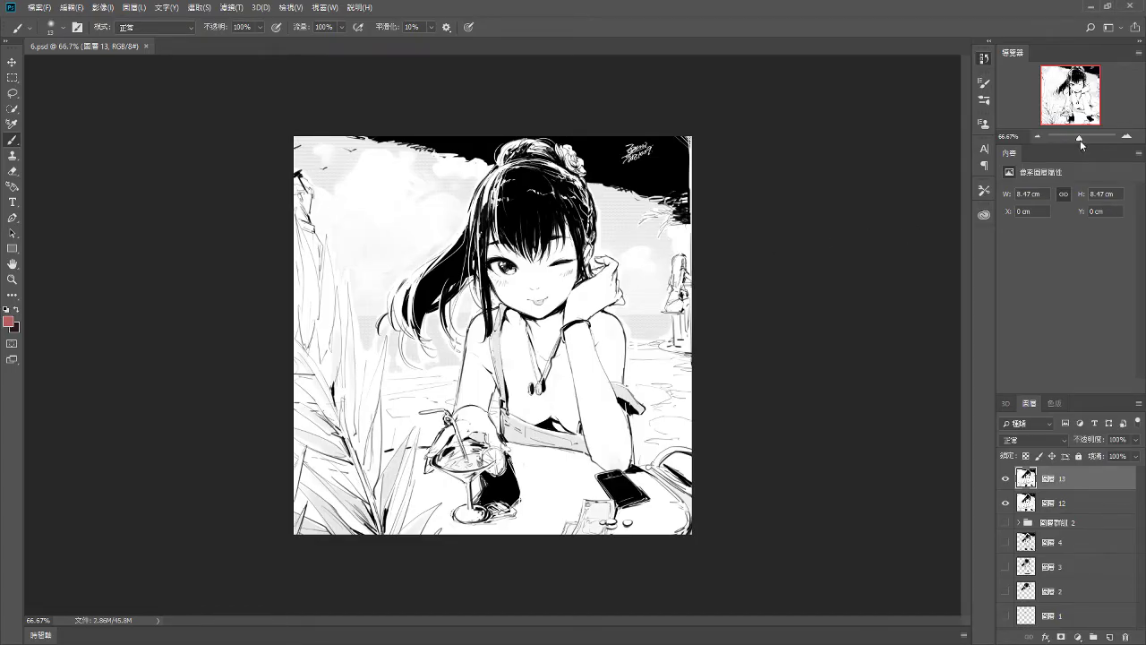
Switch to Photoshop and apply a blur filter to the topmost layer of 6.psd, returning to PaintTool SAI with the result.
{"action": "left_click_drag", "start_coordinate": [1080, 140], "coordinate": [1082, 140]}
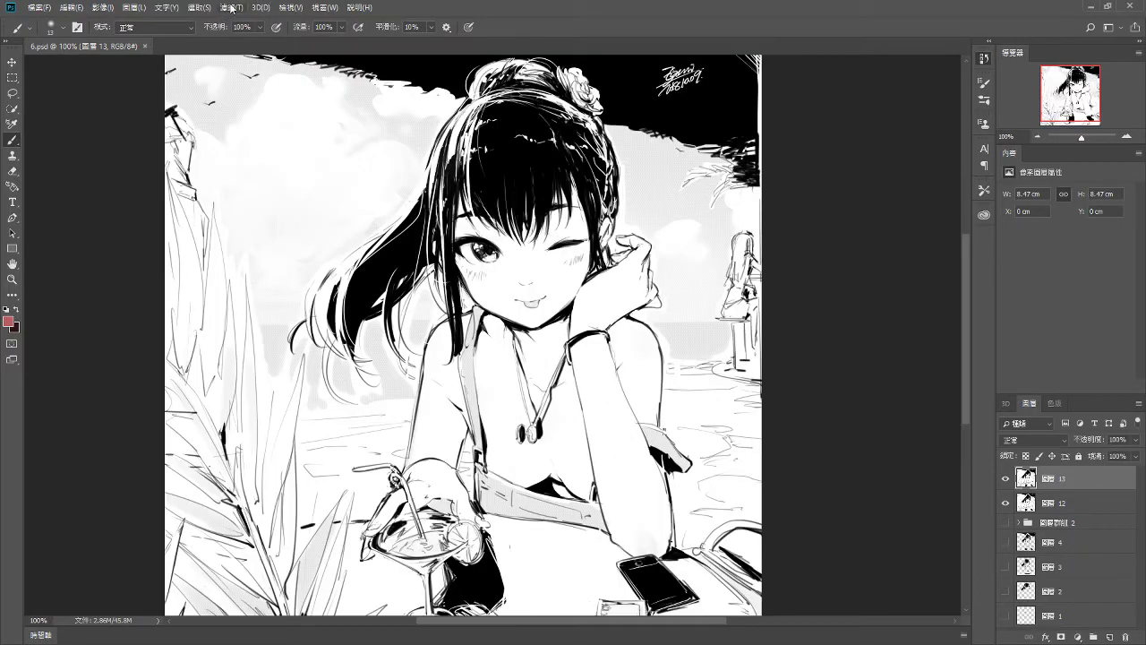
{"action": "left_click", "coordinate": [325, 212]}
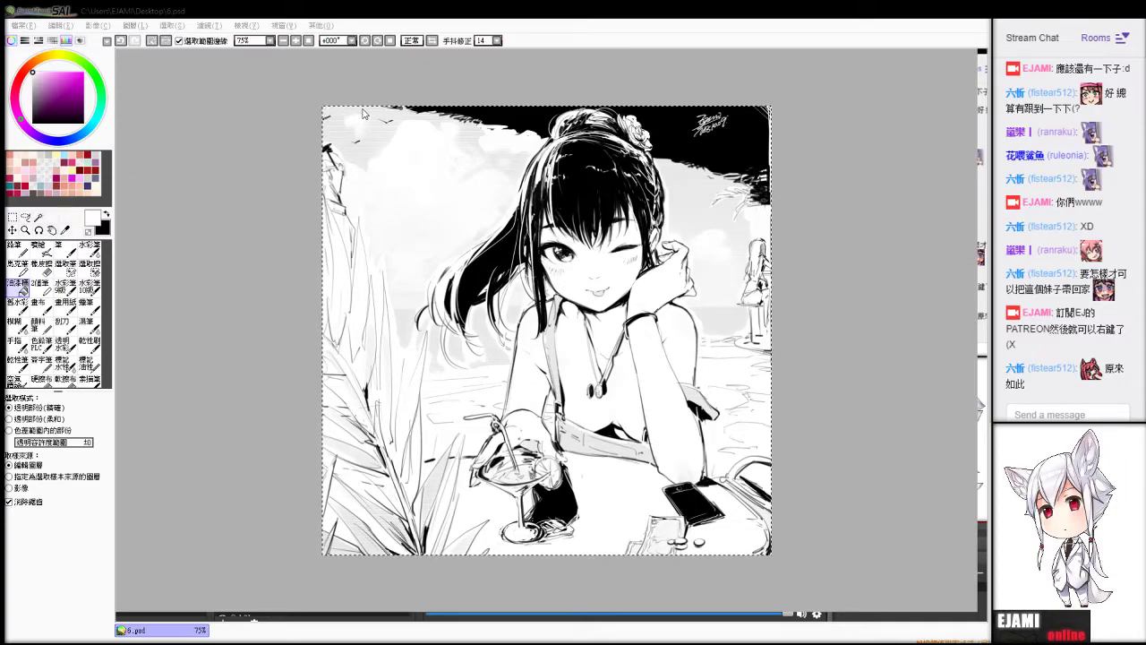
{"action": "scroll", "coordinate": [640, 304], "scroll_direction": "up", "scroll_amount": 1}
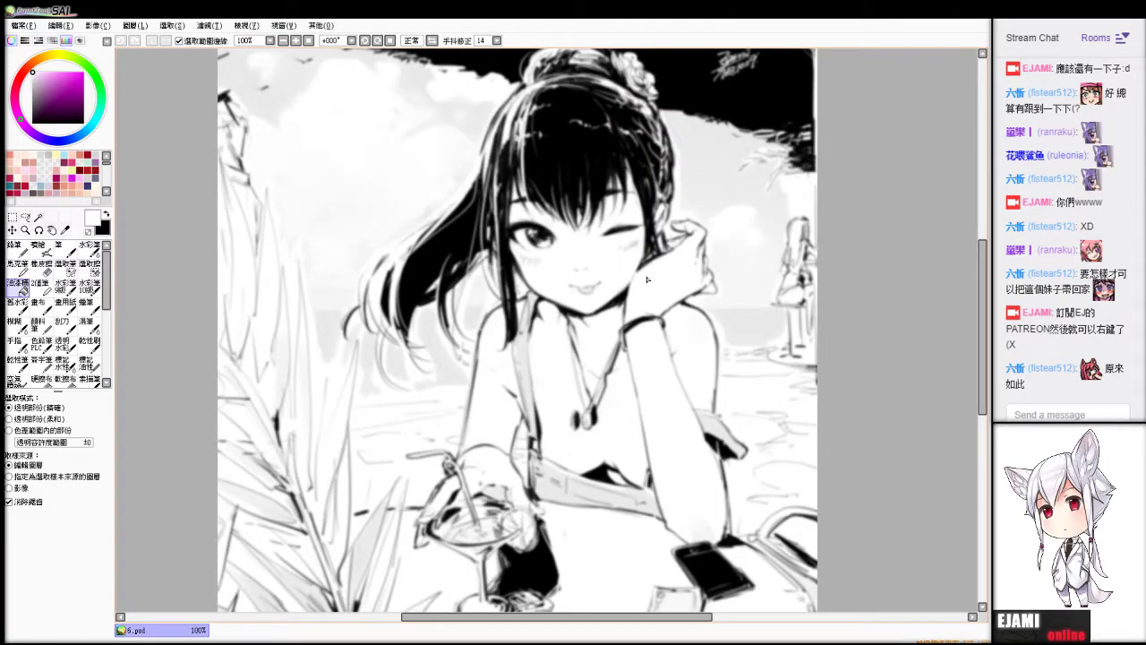
Clear the canvas selection and try erasing the blurred layer over the ponytail with the size 14 eraser, undoing the stroke.
{"action": "key", "text": "ctrl+a"}
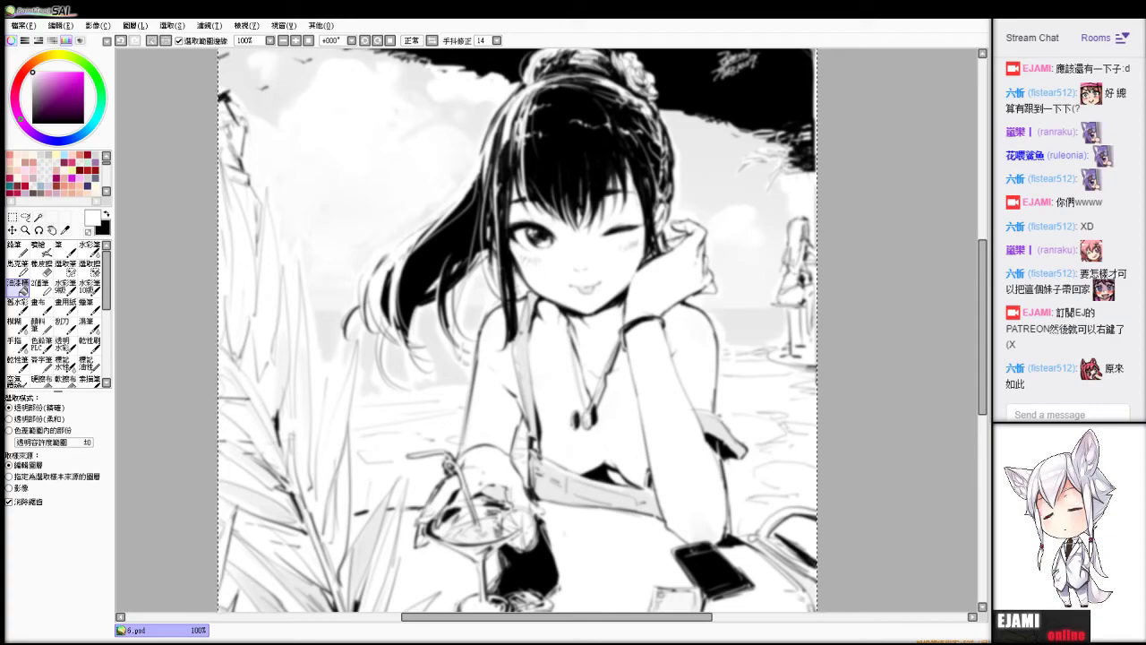
{"action": "key", "text": "e"}
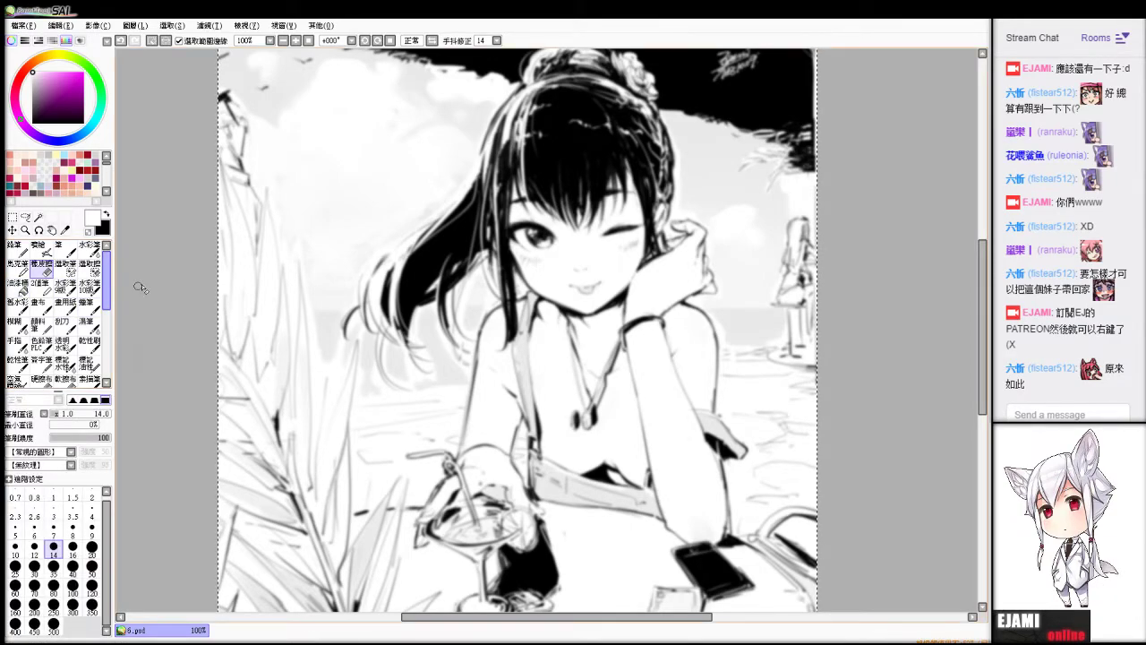
{"action": "key", "text": "ctrl+d"}
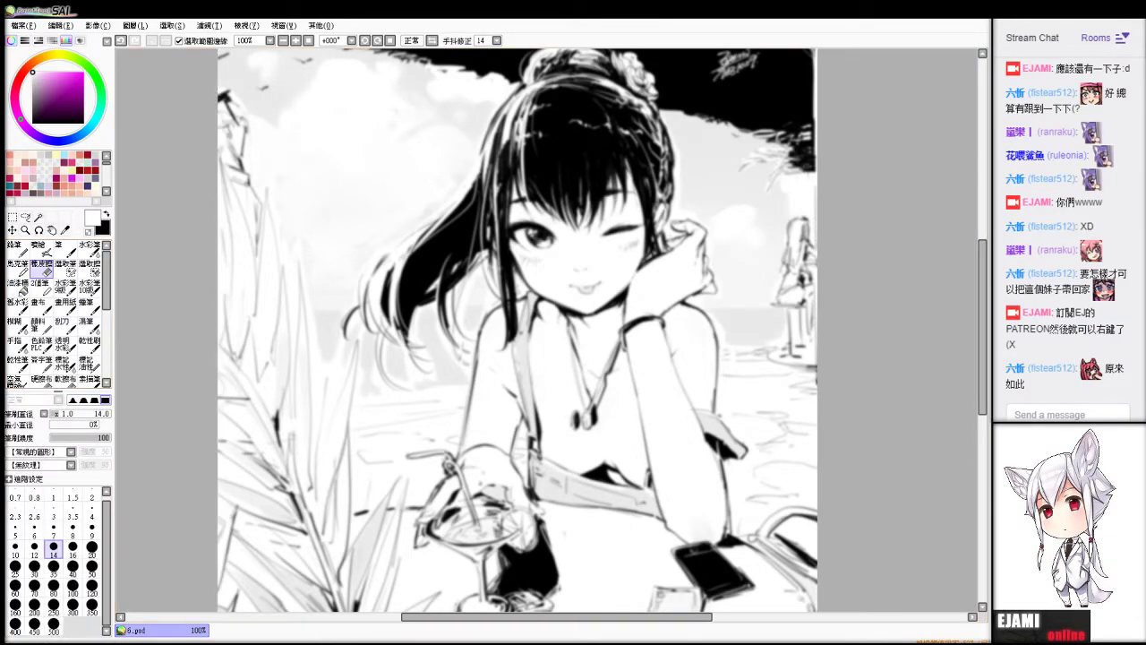
{"action": "left_click_drag", "start_coordinate": [421, 349], "coordinate": [394, 300]}
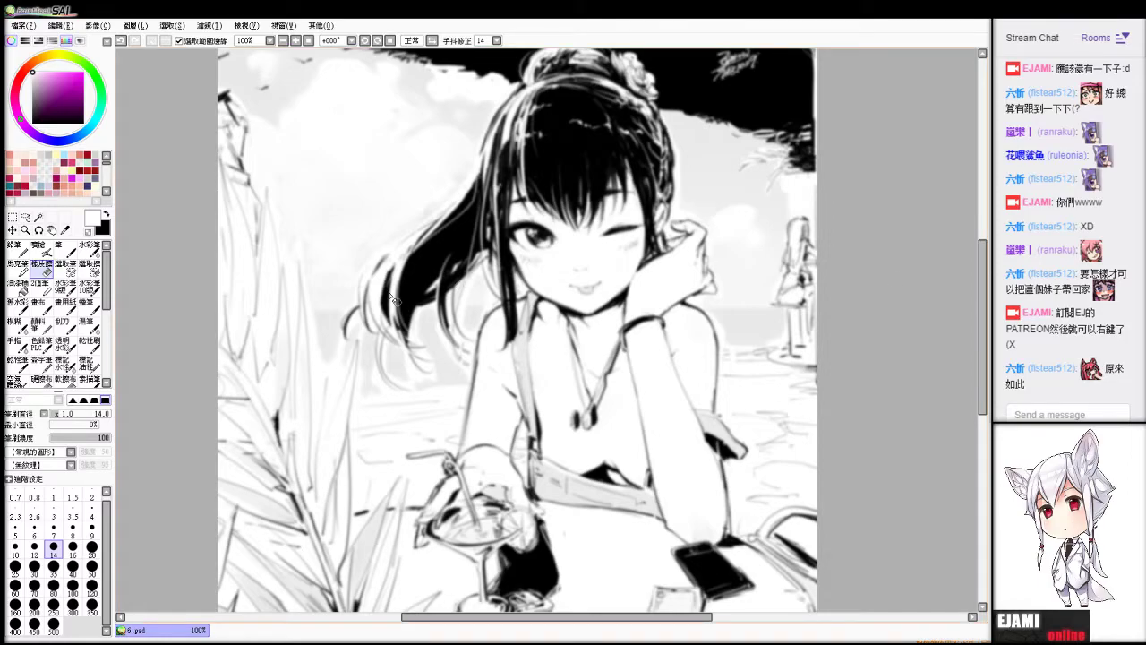
{"action": "key", "text": "ctrl+z"}
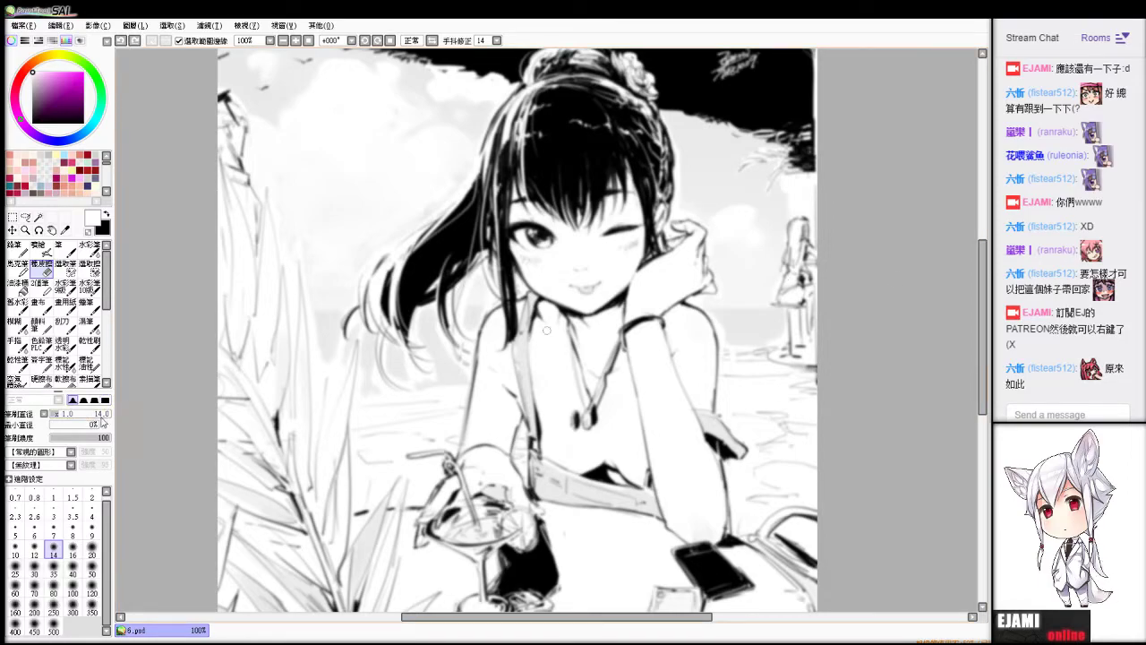
Erase the blurred layer over the girl's face, body and drink with the eraser at size 100 and density 60.
{"action": "left_click", "coordinate": [73, 587]}
{"action": "left_click_drag", "start_coordinate": [105, 440], "coordinate": [87, 439]}
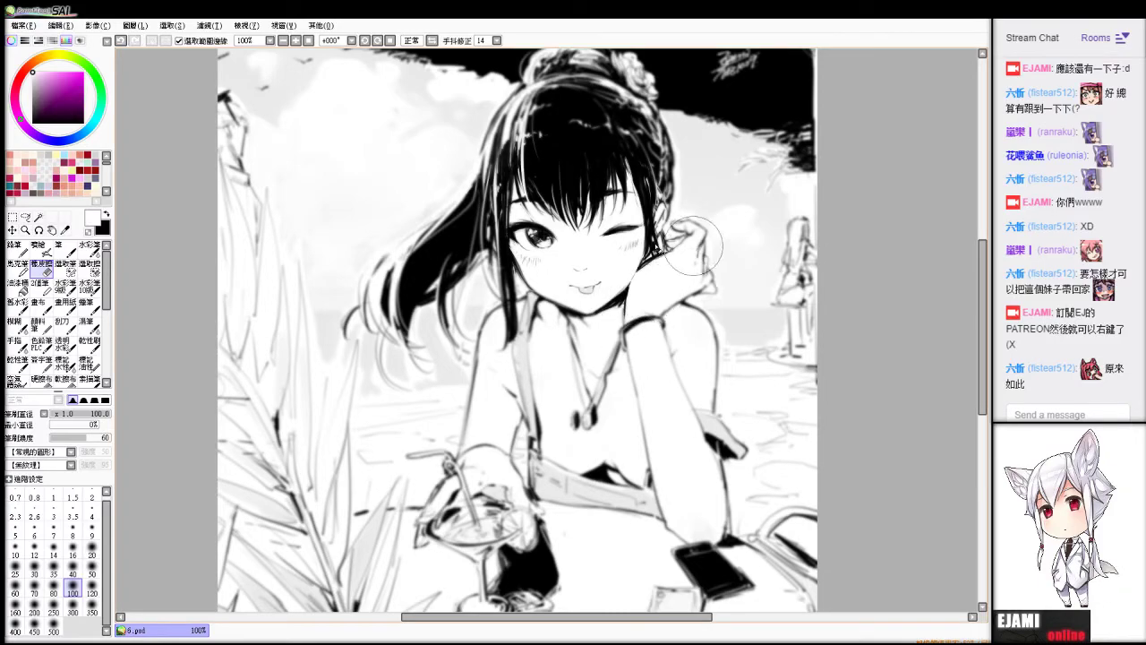
{"action": "scroll", "coordinate": [706, 252], "scroll_direction": "up", "scroll_amount": 5}
{"action": "scroll", "coordinate": [546, 331], "scroll_direction": "down", "scroll_amount": 1}
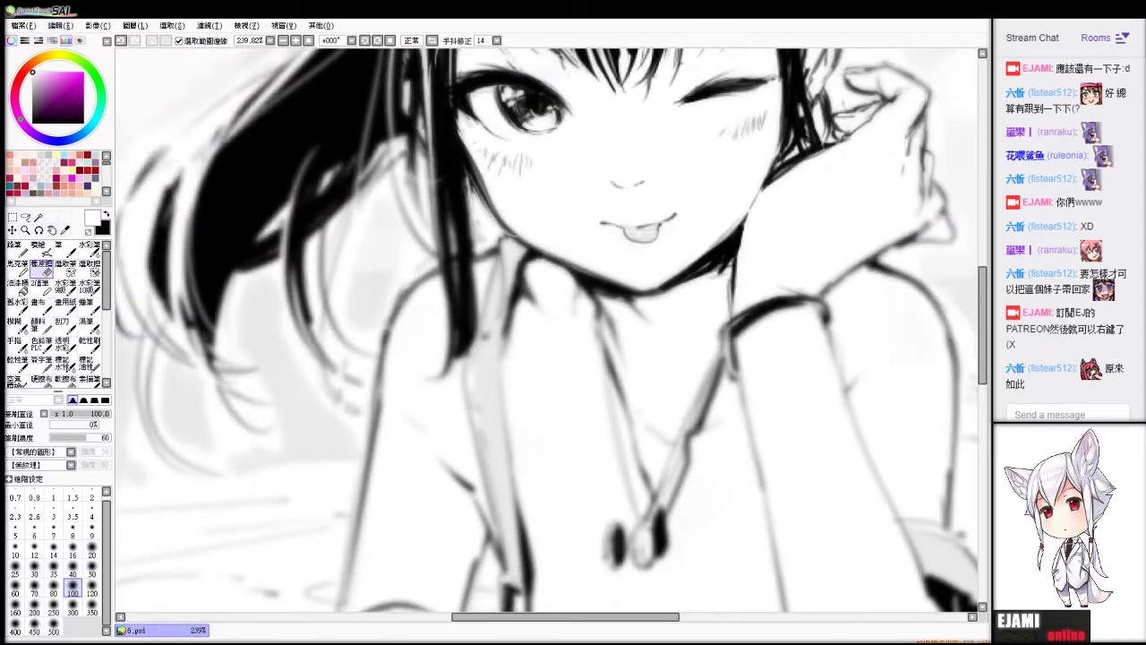
{"action": "scroll", "coordinate": [656, 376], "scroll_direction": "down", "scroll_amount": 6}
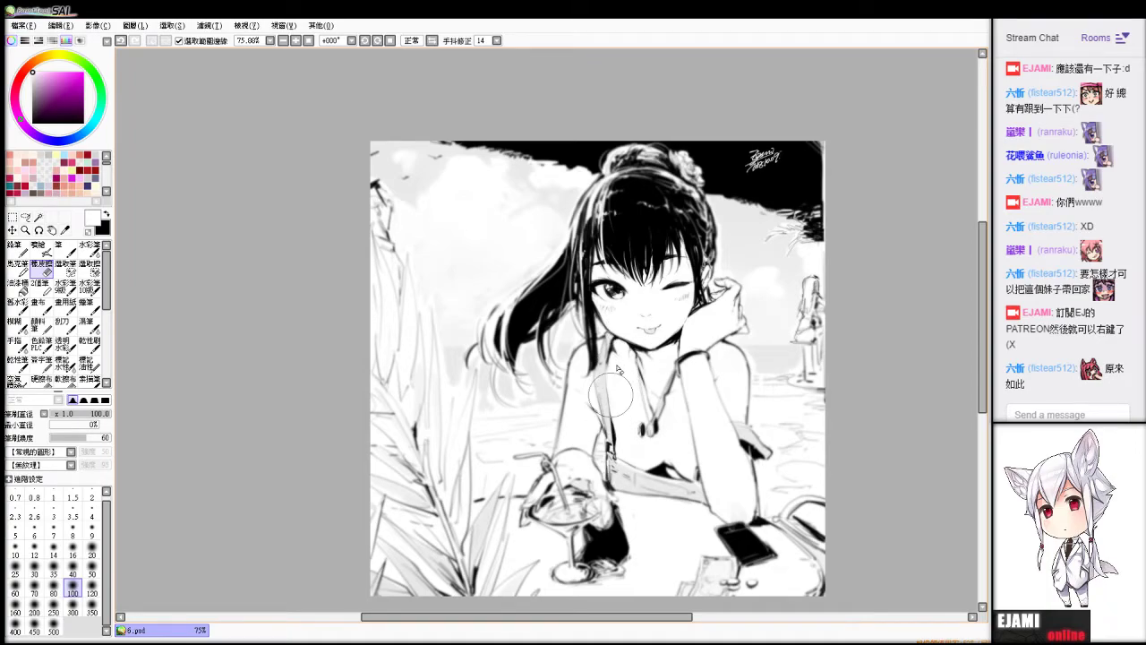
{"action": "mouse_move", "coordinate": [611, 395]}
{"action": "left_mouse_down"}
{"action": "mouse_move", "coordinate": [554, 497]}
{"action": "mouse_move", "coordinate": [580, 525]}
{"action": "mouse_move", "coordinate": [571, 540]}
{"action": "mouse_move", "coordinate": [584, 567]}
{"action": "left_mouse_up"}
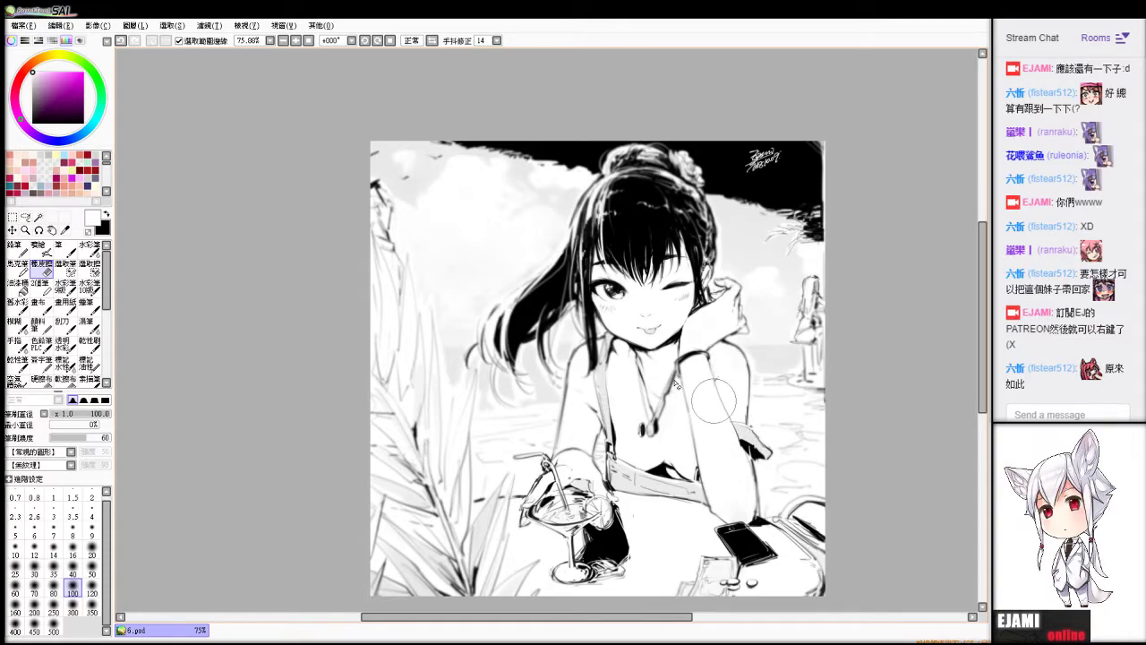
{"action": "key", "text": "alt+Tab"}
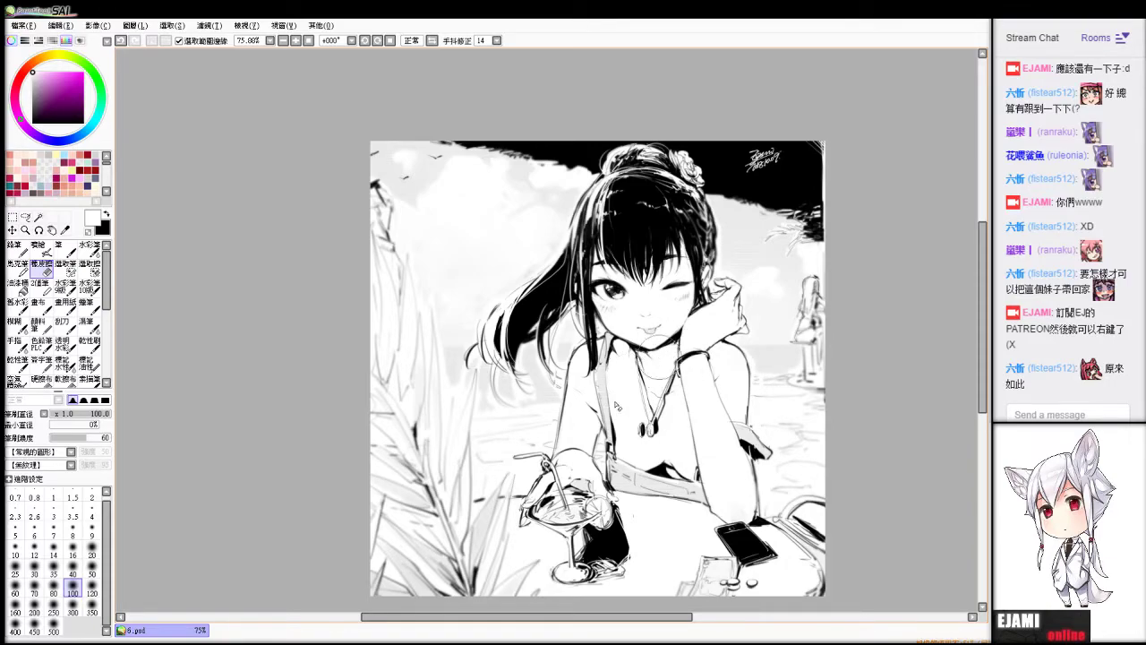
{"action": "left_click", "coordinate": [642, 312]}
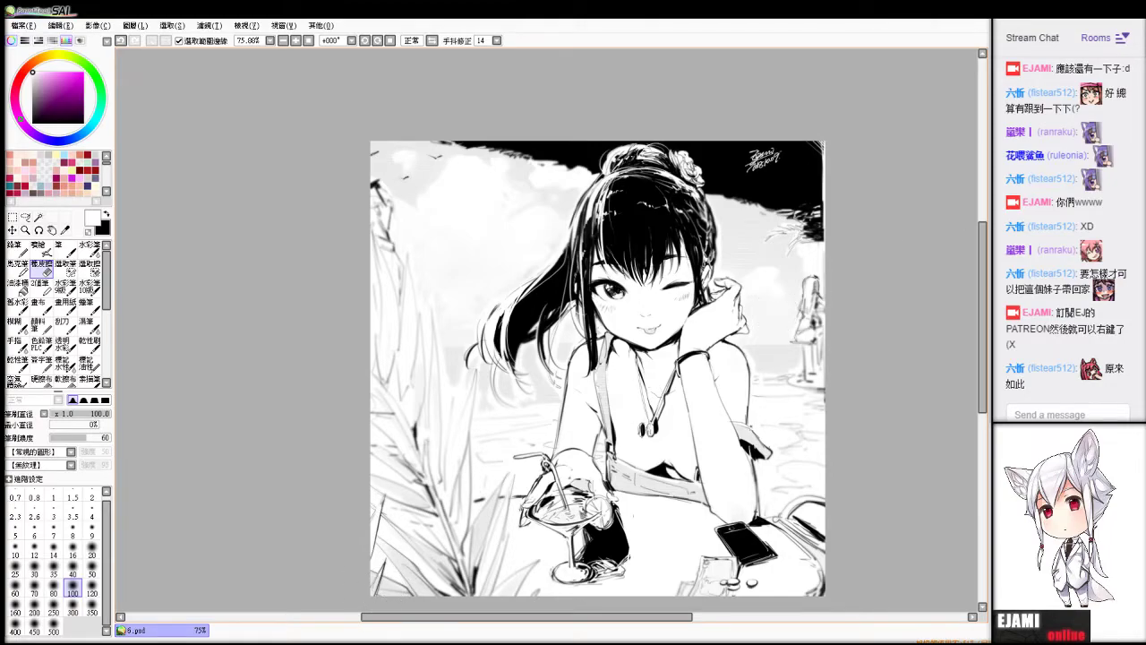
Look over the whole sharpened illustration and open its 6.jpg version.
{"action": "key", "text": "Page_Up"}
{"action": "scroll", "coordinate": [613, 350], "scroll_direction": "down", "scroll_amount": 1}
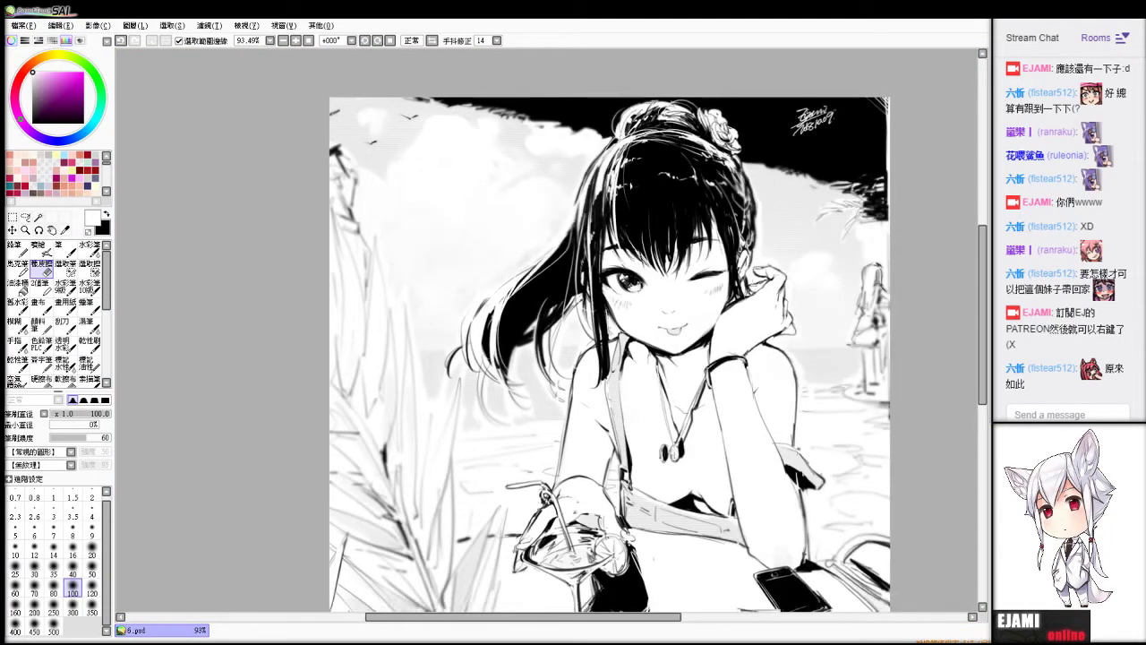
{"action": "scroll", "coordinate": [716, 340], "scroll_direction": "down", "scroll_amount": 3}
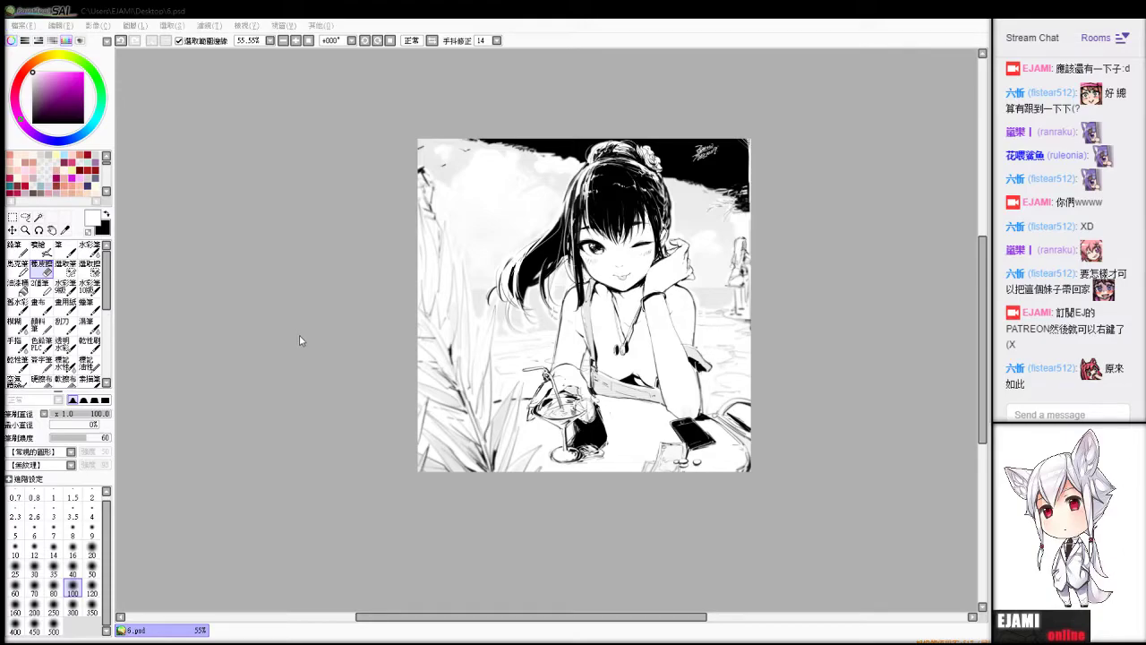
{"action": "left_click", "coordinate": [747, 284]}
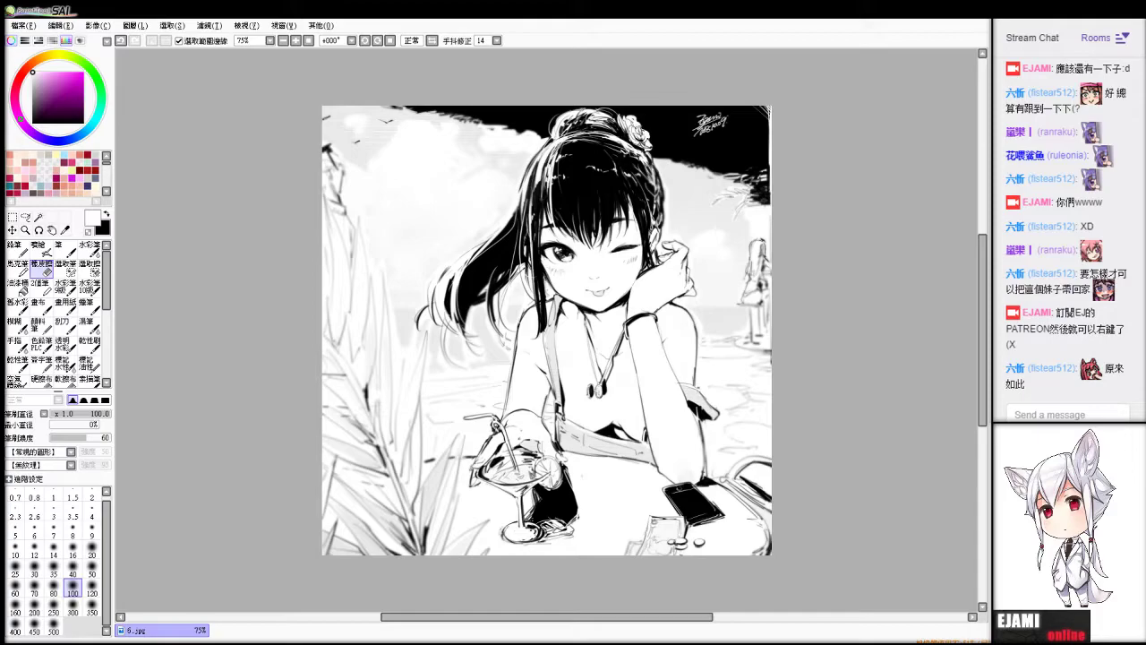
Tint the dark areas and lines of the whole illustration crimson with the airbrush at size 500.
{"action": "left_click", "coordinate": [56, 178]}
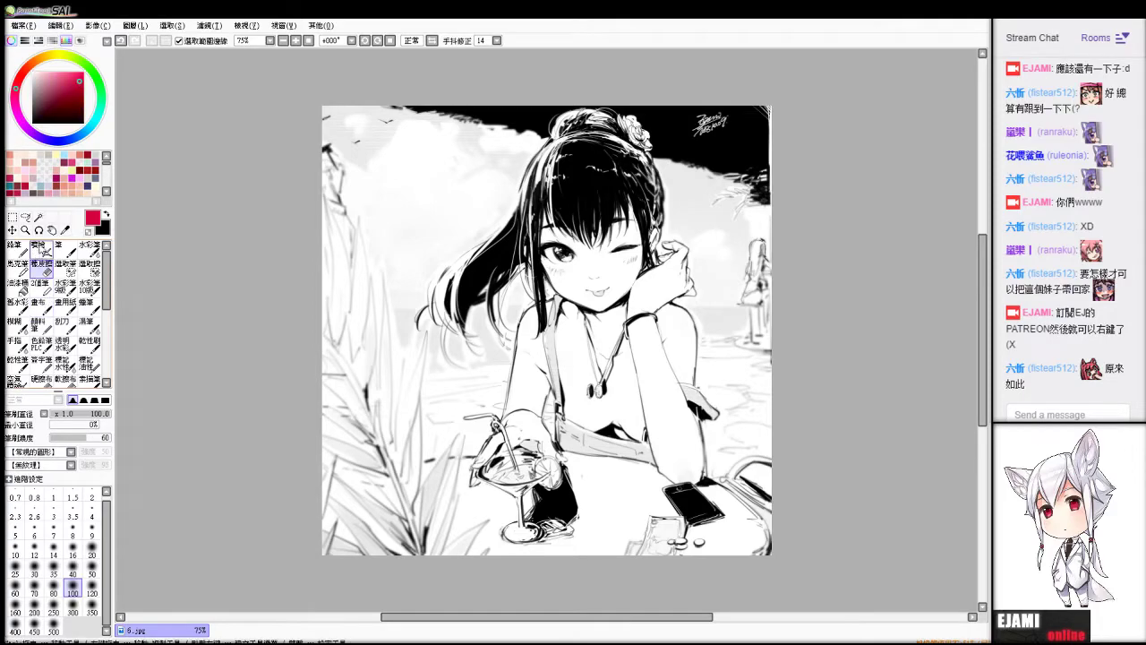
{"action": "left_click", "coordinate": [38, 231]}
{"action": "left_click_drag", "start_coordinate": [358, 204], "coordinate": [366, 194]}
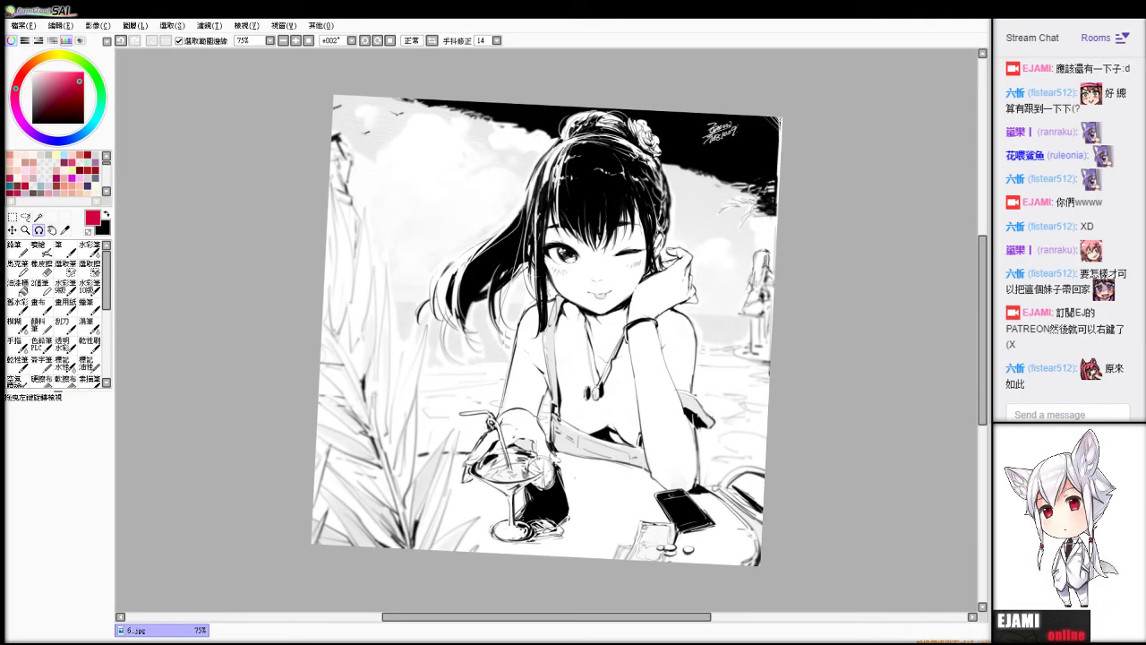
{"action": "key", "text": "Home"}
{"action": "left_click", "coordinate": [42, 251]}
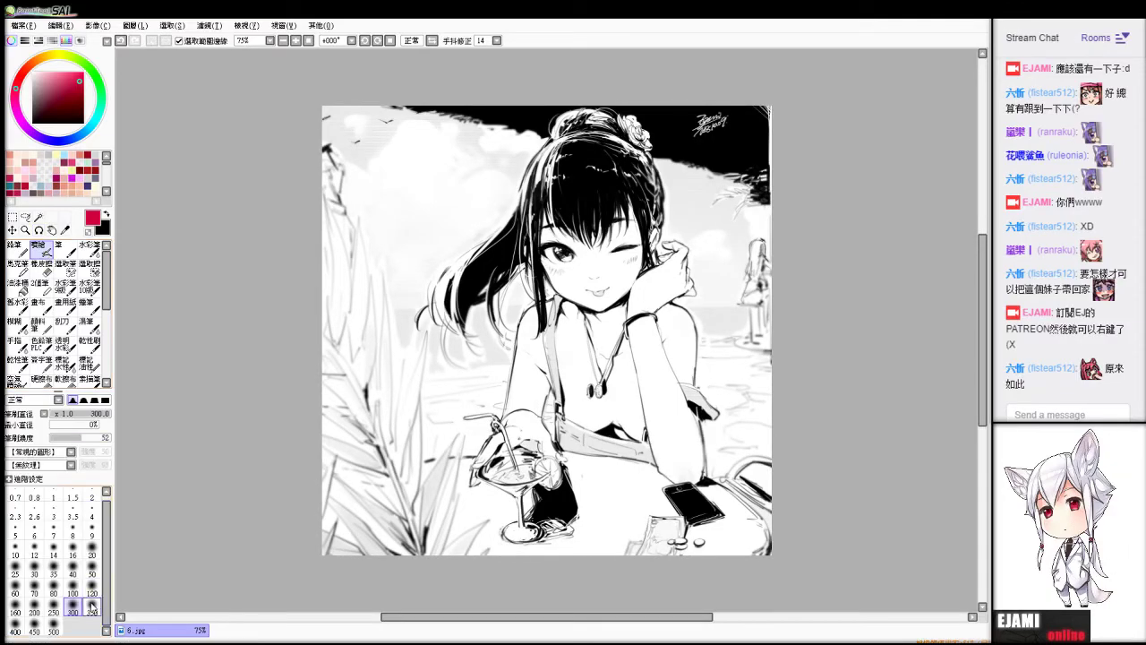
{"action": "left_click", "coordinate": [54, 626]}
{"action": "left_click_drag", "start_coordinate": [430, 336], "coordinate": [426, 350]}
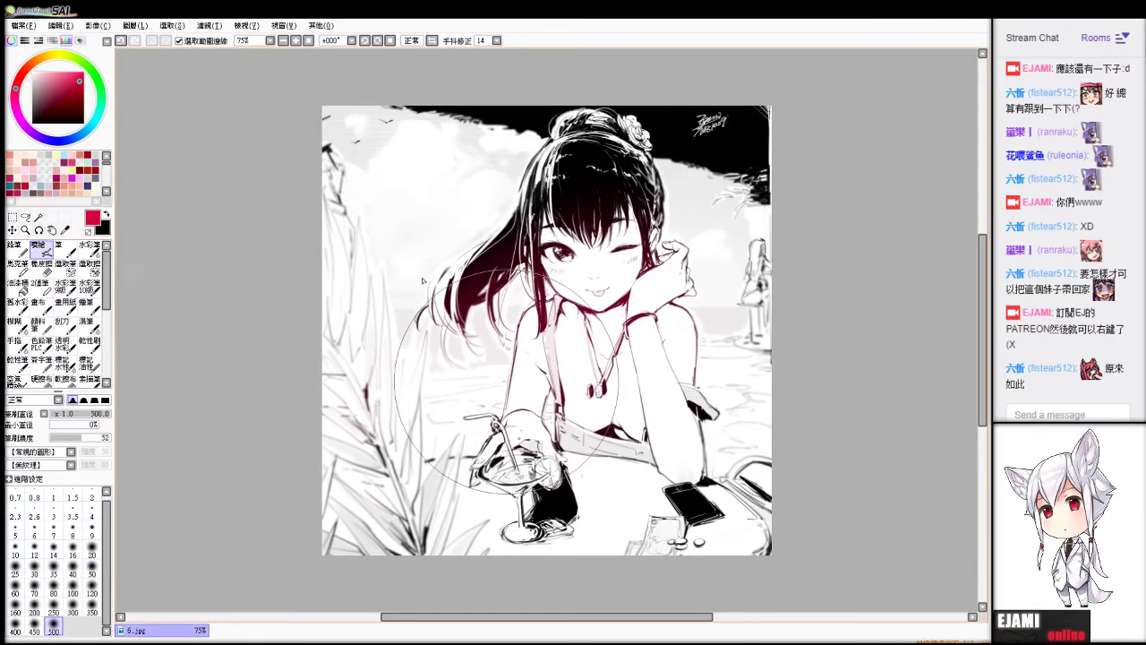
{"action": "left_click_drag", "start_coordinate": [422, 280], "coordinate": [256, 576]}
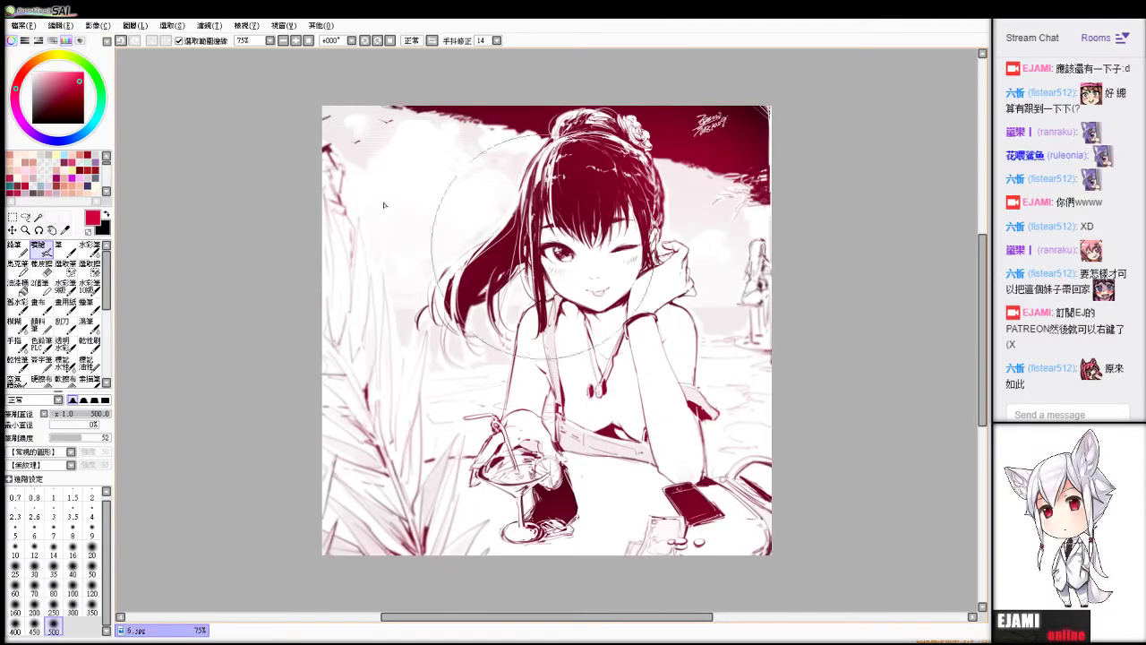
Tint the girl's hair and the dark area above the sky violet with the size 500 airbrush.
{"action": "left_click", "coordinate": [34, 134]}
{"action": "mouse_move", "coordinate": [204, 173]}
{"action": "left_mouse_down"}
{"action": "mouse_move", "coordinate": [283, 294]}
{"action": "mouse_move", "coordinate": [541, 278]}
{"action": "left_mouse_up"}
{"action": "key", "text": "ctrl+z"}
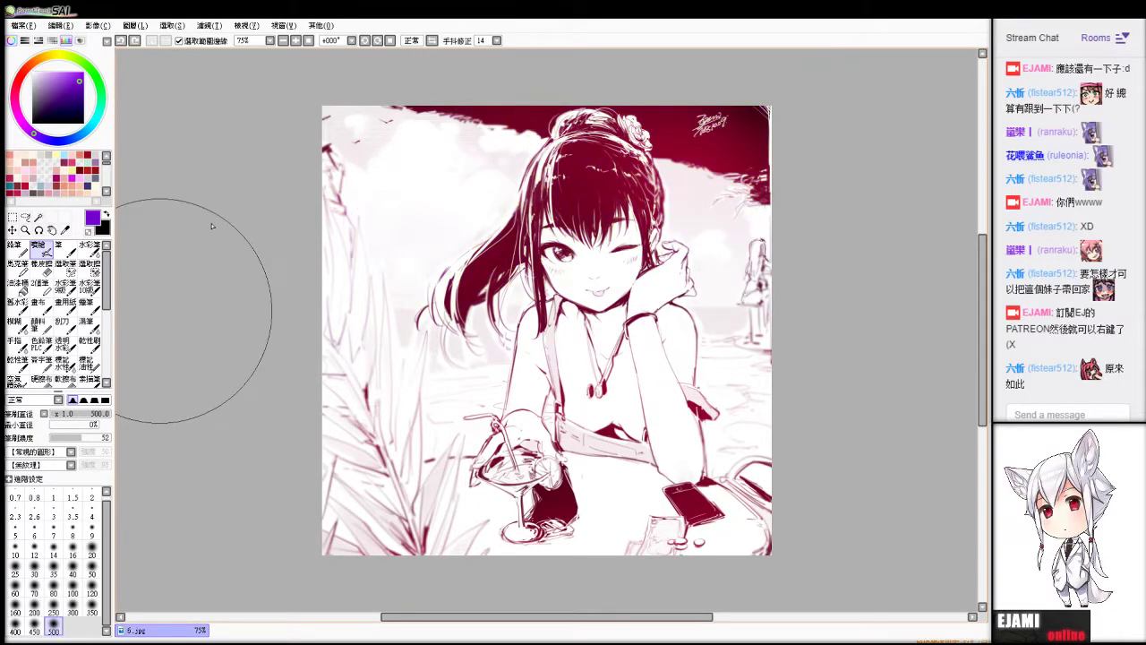
{"action": "key", "text": "ctrl+y"}
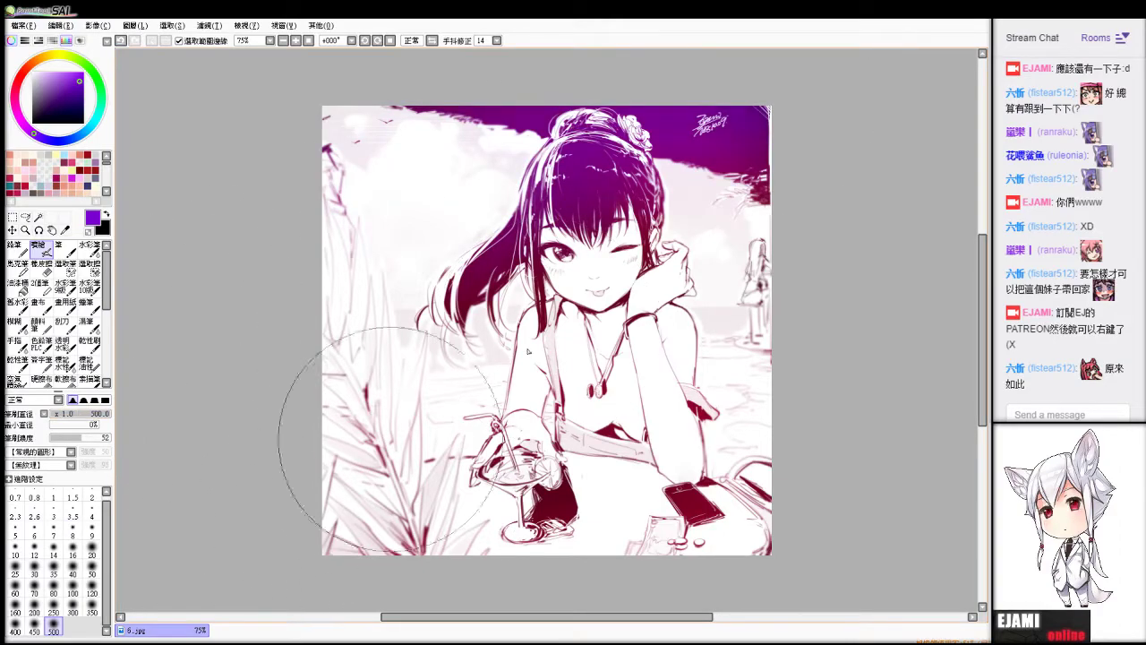
Try airbrushing blue over the sky and ponytail area, and undo the strokes.
{"action": "left_click", "coordinate": [88, 129]}
{"action": "mouse_move", "coordinate": [465, 269]}
{"action": "left_mouse_down"}
{"action": "mouse_move", "coordinate": [371, 174]}
{"action": "mouse_move", "coordinate": [328, 217]}
{"action": "left_mouse_up"}
{"action": "key", "text": "ctrl+z"}
{"action": "left_click_drag", "start_coordinate": [386, 251], "coordinate": [464, 341]}
{"action": "key", "text": "ctrl+z"}
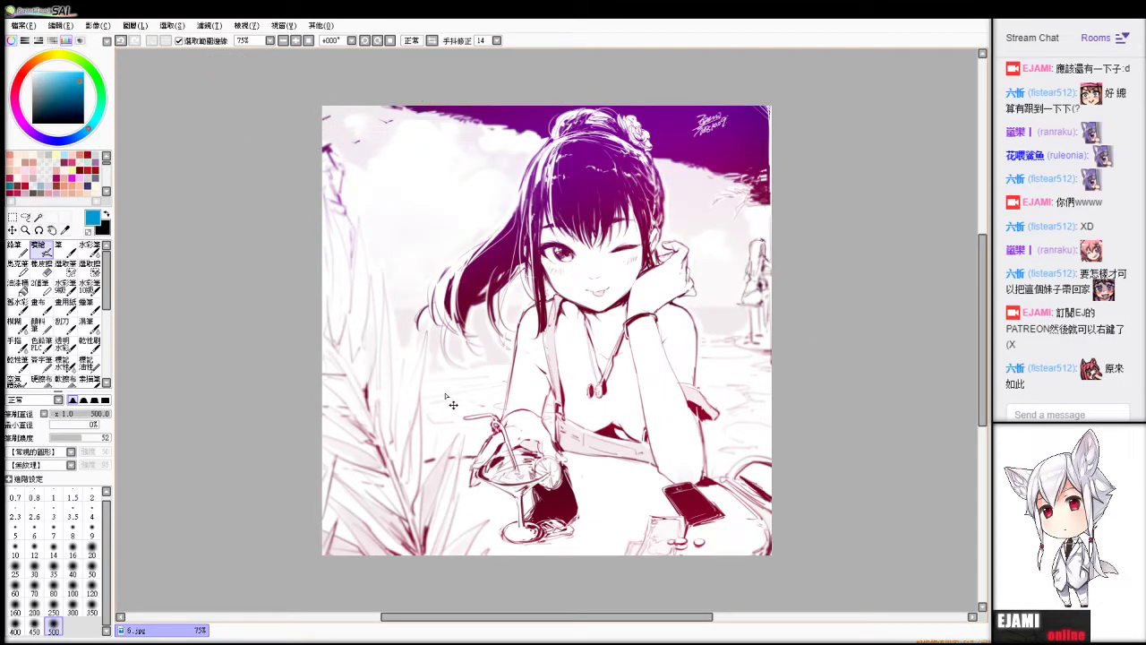
{"action": "key", "text": "ctrl+z"}
Try tinting the lower half of the illustration indigo with the size 500 airbrush.
{"action": "left_click", "coordinate": [49, 140]}
{"action": "mouse_move", "coordinate": [308, 574]}
{"action": "left_mouse_down"}
{"action": "mouse_move", "coordinate": [846, 494]}
{"action": "mouse_move", "coordinate": [900, 421]}
{"action": "left_mouse_up"}
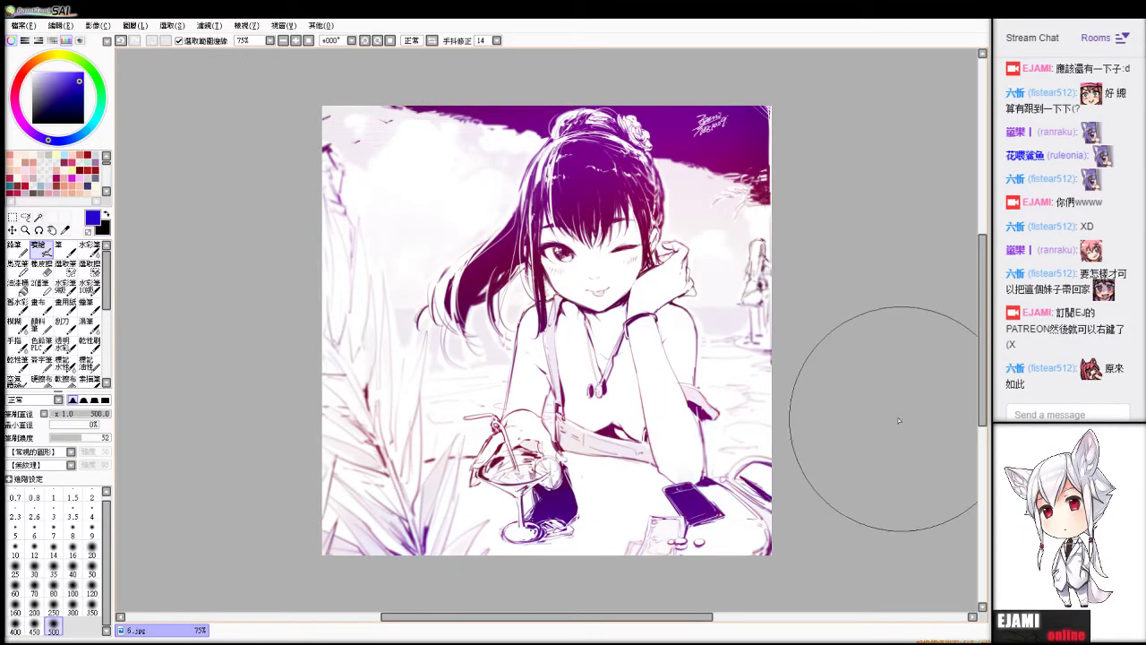
{"action": "left_click_drag", "start_coordinate": [254, 507], "coordinate": [806, 502]}
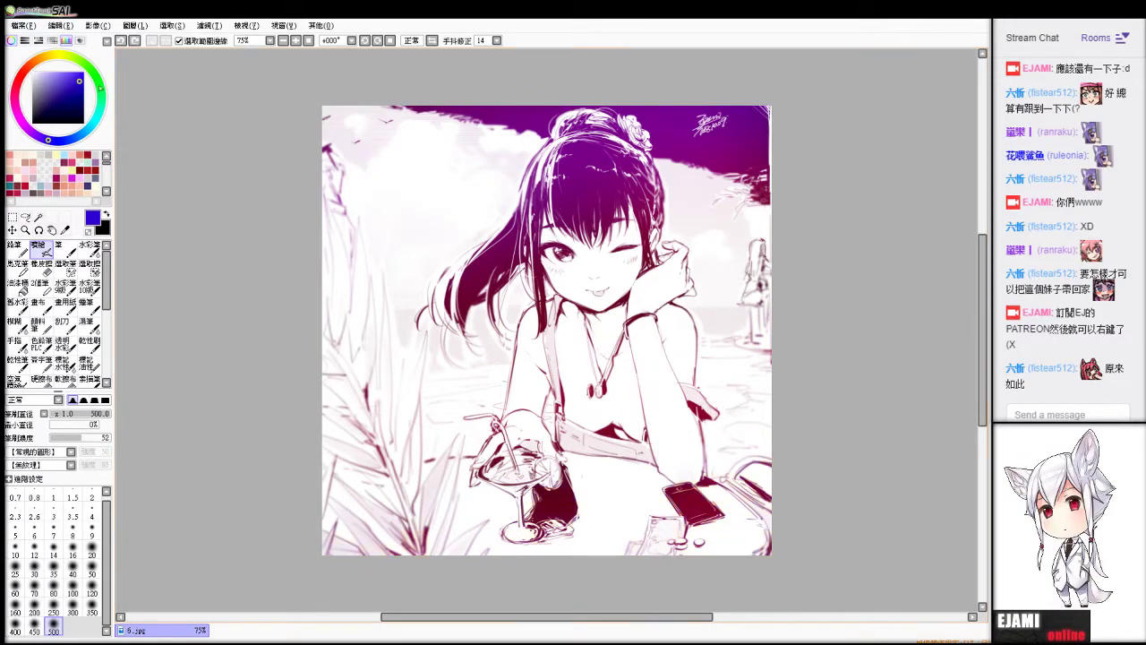
Airbrush dark purple over the girl and the surrounding lines, undoing the extra stroke near the drink.
{"action": "left_click", "coordinate": [43, 59]}
{"action": "left_click_drag", "start_coordinate": [43, 59], "coordinate": [46, 56]}
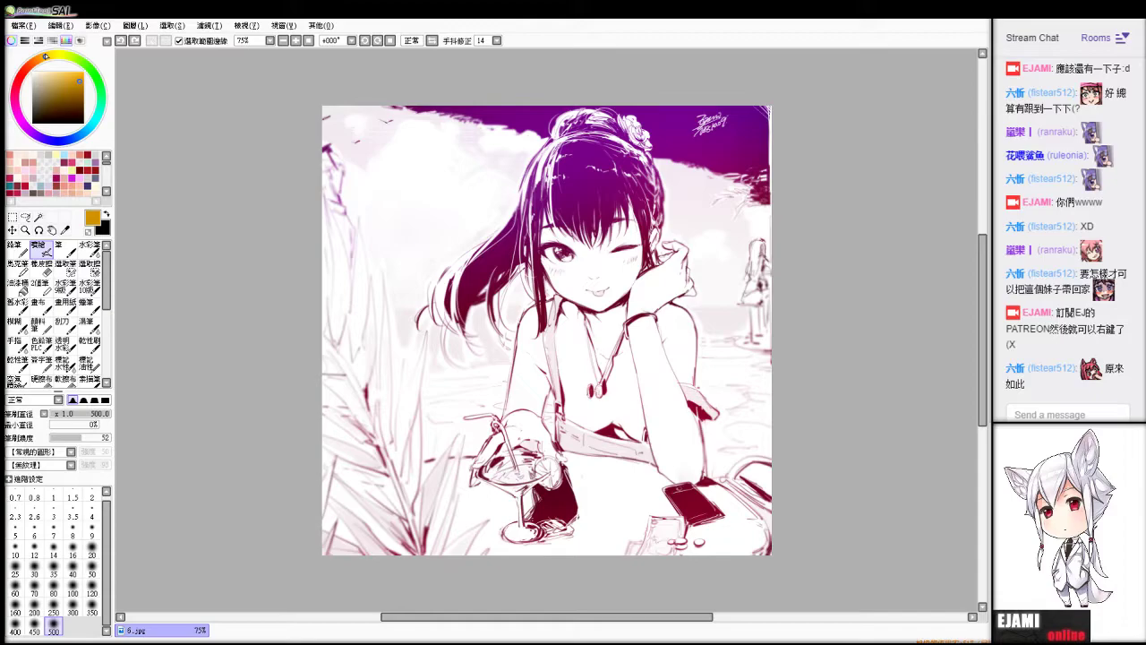
{"action": "left_click", "coordinate": [55, 54]}
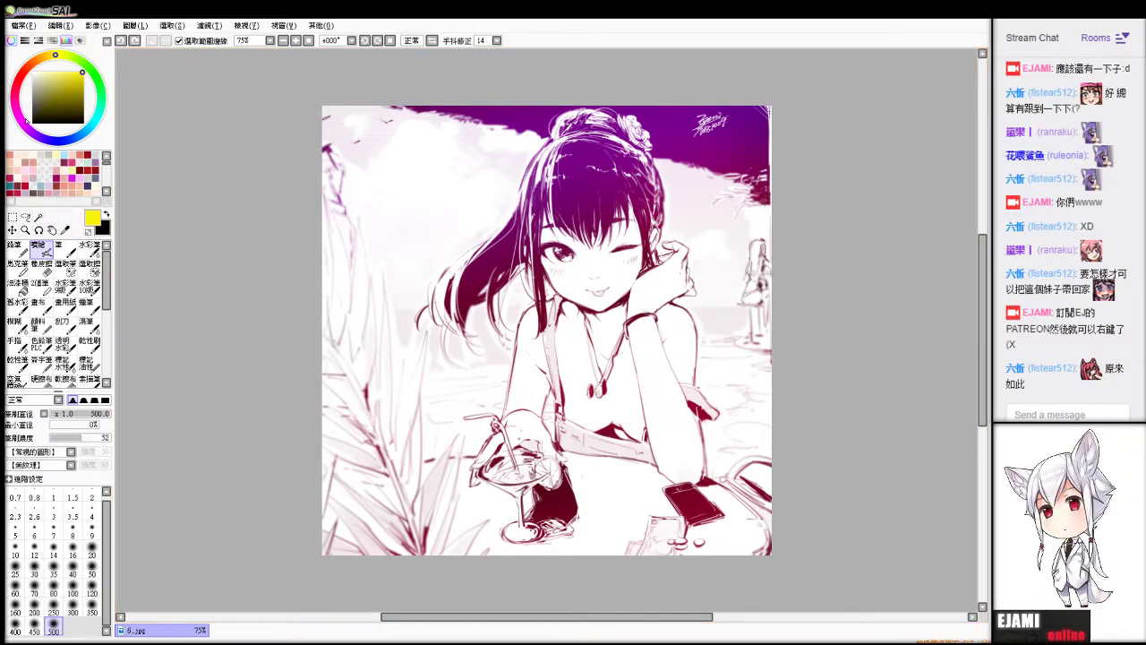
{"action": "left_click", "coordinate": [29, 129]}
{"action": "left_click", "coordinate": [52, 106]}
{"action": "mouse_move", "coordinate": [322, 331]}
{"action": "left_mouse_down"}
{"action": "mouse_move", "coordinate": [262, 420]}
{"action": "mouse_move", "coordinate": [571, 434]}
{"action": "left_mouse_up"}
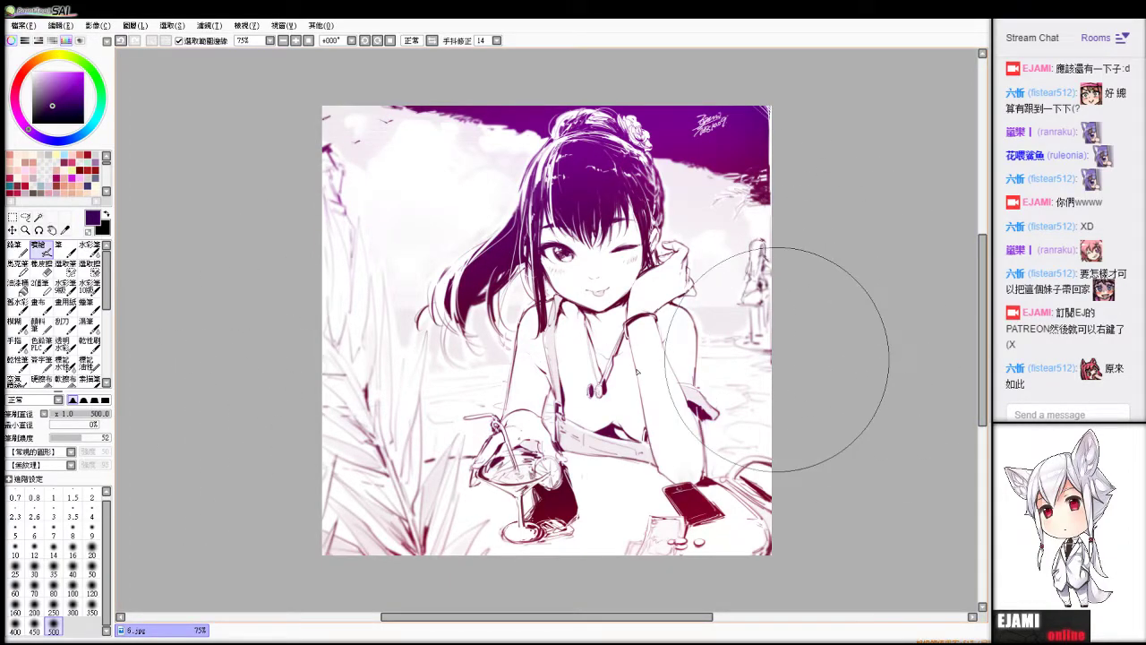
{"action": "mouse_move", "coordinate": [777, 360]}
{"action": "left_mouse_down"}
{"action": "mouse_move", "coordinate": [771, 591]}
{"action": "mouse_move", "coordinate": [297, 91]}
{"action": "left_mouse_up"}
{"action": "left_click_drag", "start_coordinate": [444, 586], "coordinate": [486, 432]}
{"action": "key", "text": "ctrl+z"}
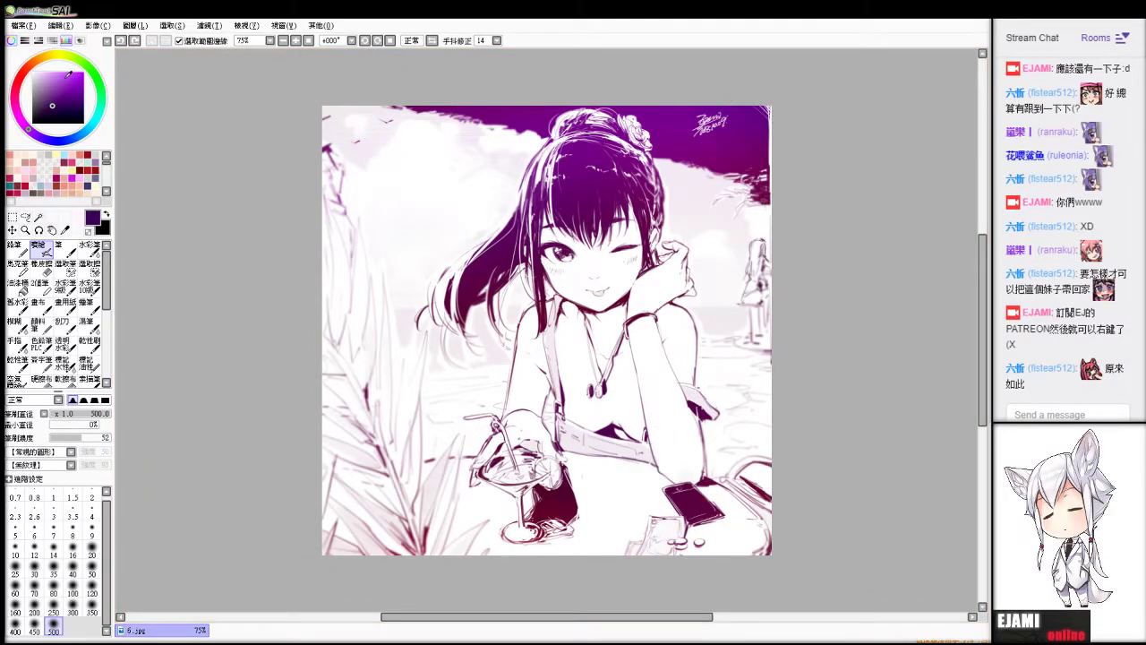
Tint the palm leaves in the foreground olive green with the size 500 airbrush.
{"action": "left_click", "coordinate": [82, 61]}
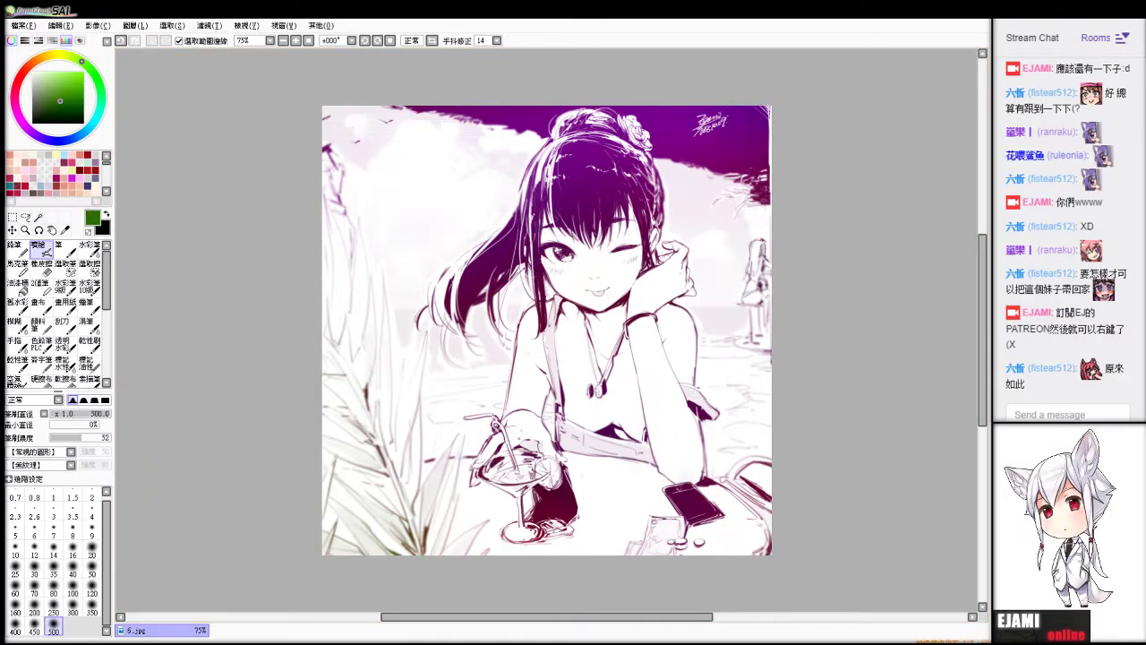
{"action": "scroll", "coordinate": [778, 527], "scroll_direction": "up", "scroll_amount": 3}
{"action": "scroll", "coordinate": [546, 330], "scroll_direction": "down", "scroll_amount": 3}
{"action": "left_click", "coordinate": [74, 101]}
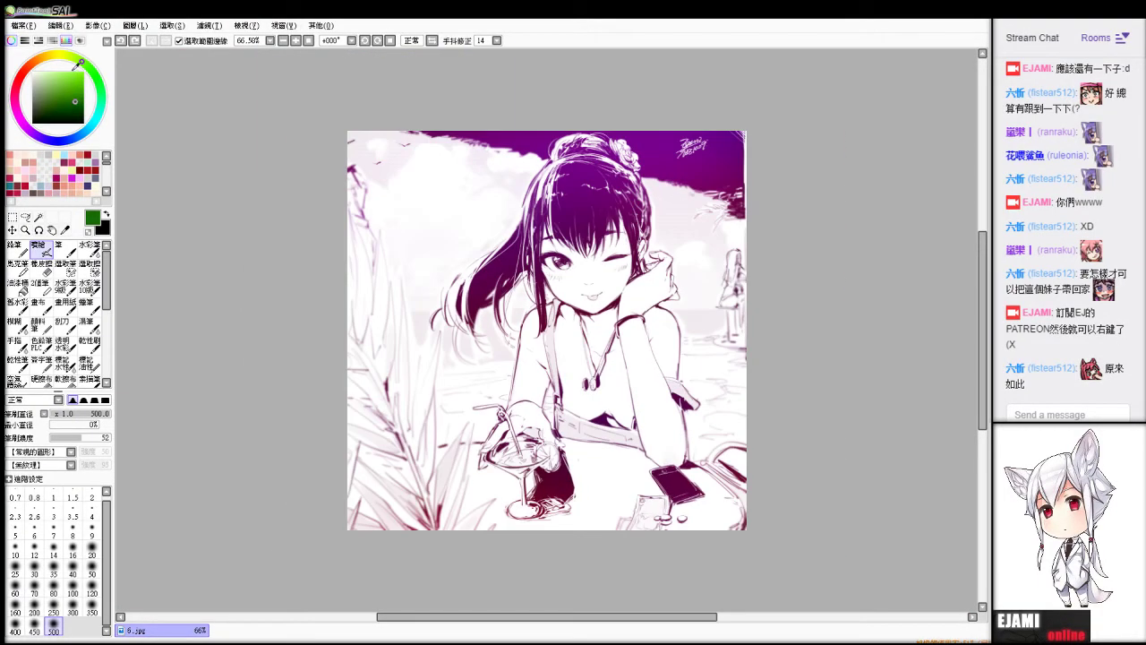
{"action": "left_click", "coordinate": [70, 56]}
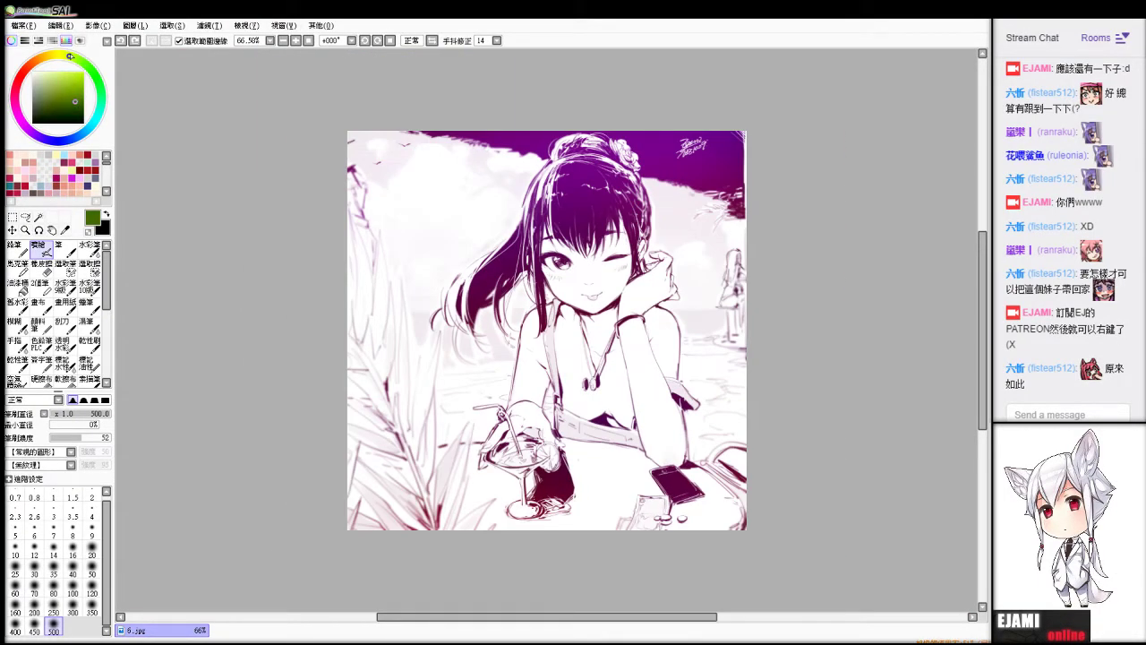
{"action": "mouse_move", "coordinate": [381, 524]}
{"action": "left_mouse_down"}
{"action": "mouse_move", "coordinate": [355, 468]}
{"action": "mouse_move", "coordinate": [436, 602]}
{"action": "left_mouse_up"}
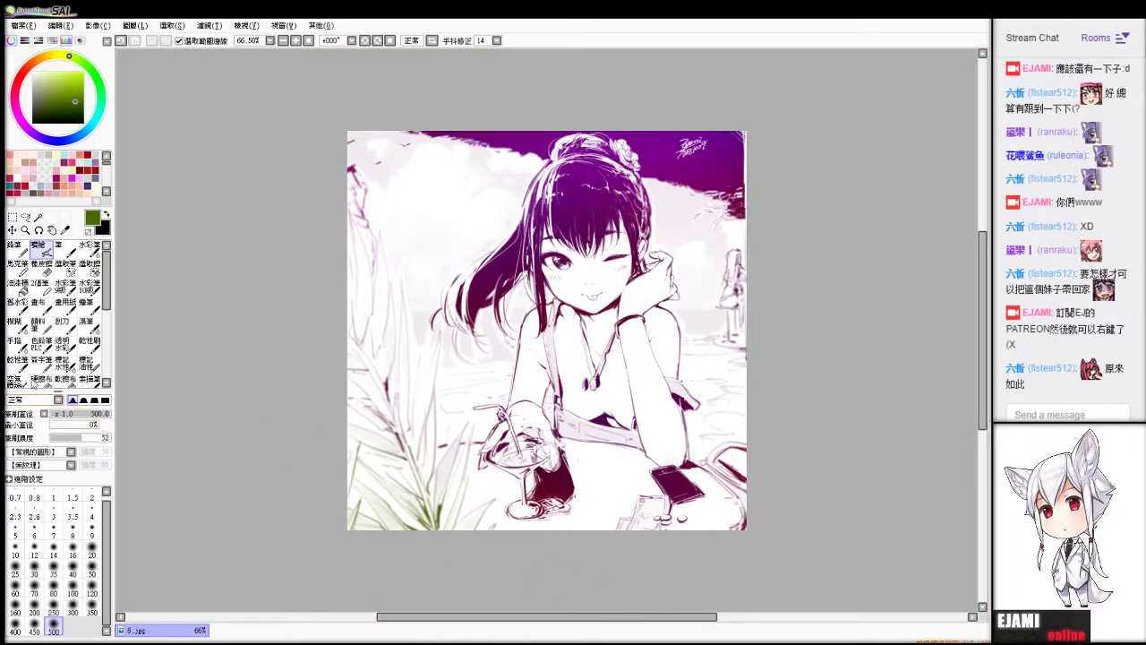
Try a bright cyan airbrush stroke at size 500 over the hair, and undo it.
{"action": "left_click", "coordinate": [93, 122]}
{"action": "left_click", "coordinate": [77, 72]}
{"action": "left_click_drag", "start_coordinate": [548, 212], "coordinate": [504, 246]}
{"action": "key", "text": "ctrl+z"}
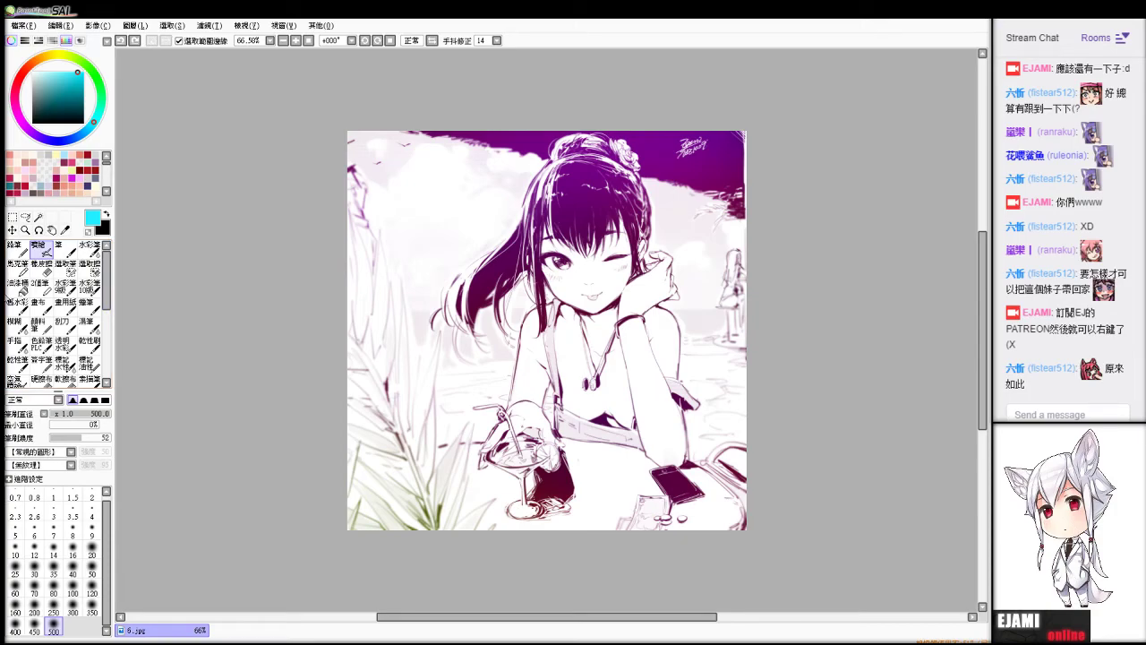
Try tinting the sky and sea bright cyan with the airbrush at size 94, and undo the strokes.
{"action": "left_click", "coordinate": [106, 415]}
{"action": "mouse_move", "coordinate": [705, 211]}
{"action": "left_mouse_down"}
{"action": "mouse_move", "coordinate": [666, 221]}
{"action": "mouse_move", "coordinate": [694, 256]}
{"action": "left_mouse_up"}
{"action": "key", "text": "ctrl+z"}
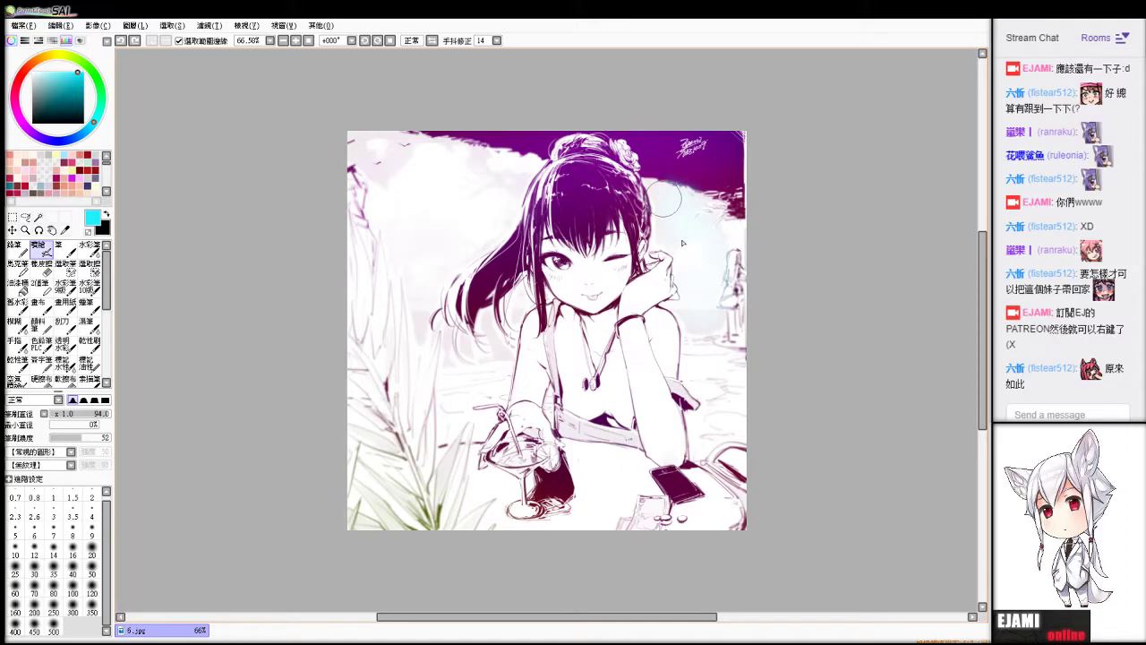
{"action": "mouse_move", "coordinate": [422, 320]}
{"action": "left_mouse_down"}
{"action": "mouse_move", "coordinate": [497, 322]}
{"action": "mouse_move", "coordinate": [506, 359]}
{"action": "mouse_move", "coordinate": [526, 302]}
{"action": "left_mouse_up"}
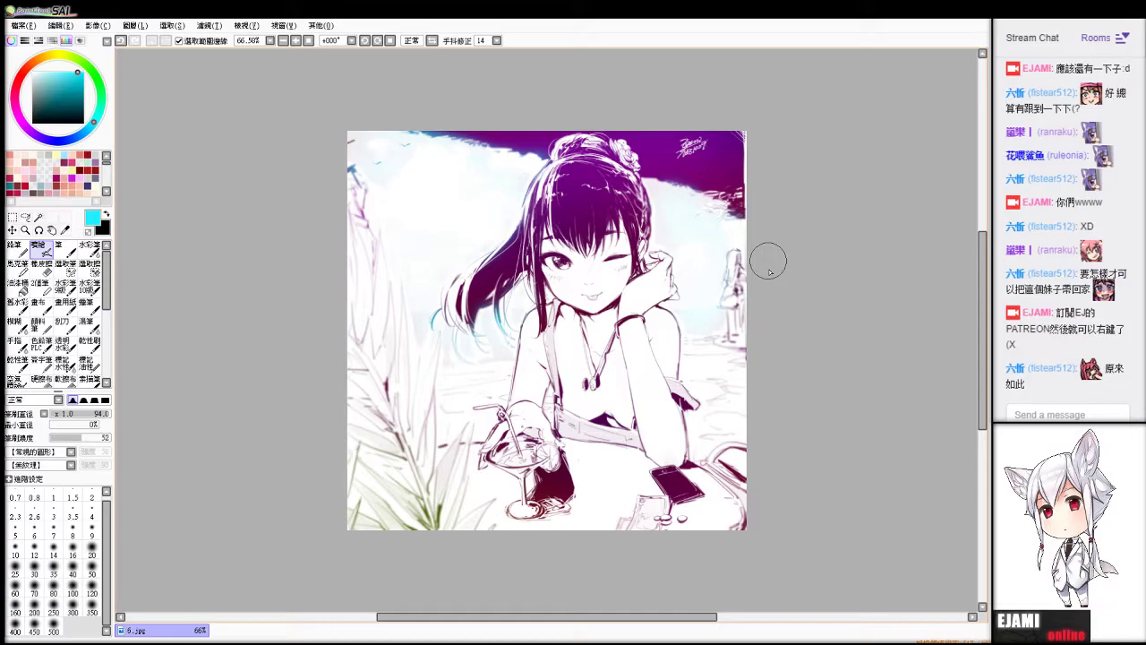
{"action": "scroll", "coordinate": [768, 261], "scroll_direction": "up", "scroll_amount": 1}
{"action": "key", "text": "ctrl+z"}
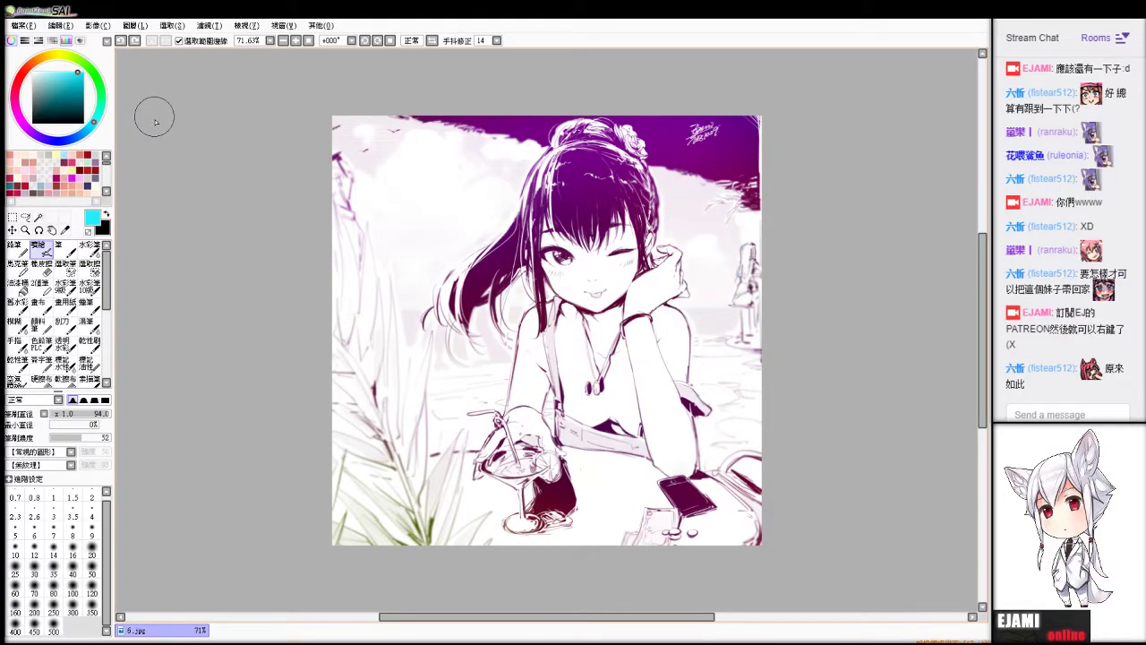
Try tinting the ponytail and face lines dark teal with the airbrush at size 300, and undo it.
{"action": "left_click", "coordinate": [71, 99]}
{"action": "left_click", "coordinate": [72, 609]}
{"action": "left_click_drag", "start_coordinate": [555, 285], "coordinate": [550, 244]}
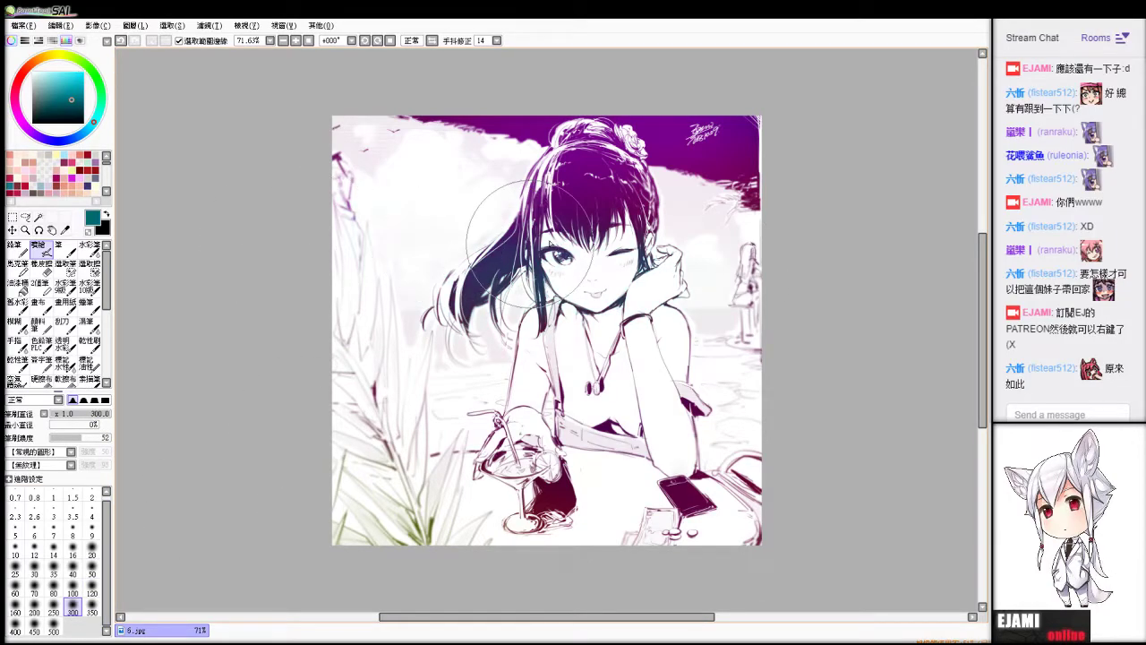
{"action": "key", "text": "ctrl+z"}
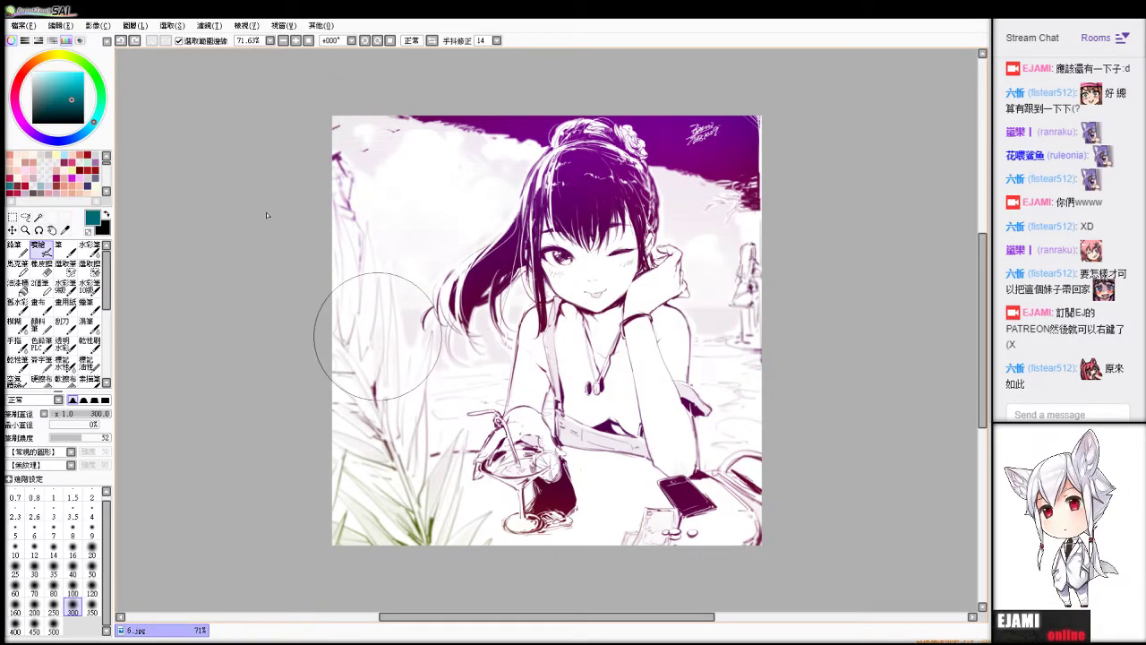
Try tinting the ponytail and body lines with coral and pale peach airbrush strokes at size 300, and undo them.
{"action": "left_click", "coordinate": [15, 88]}
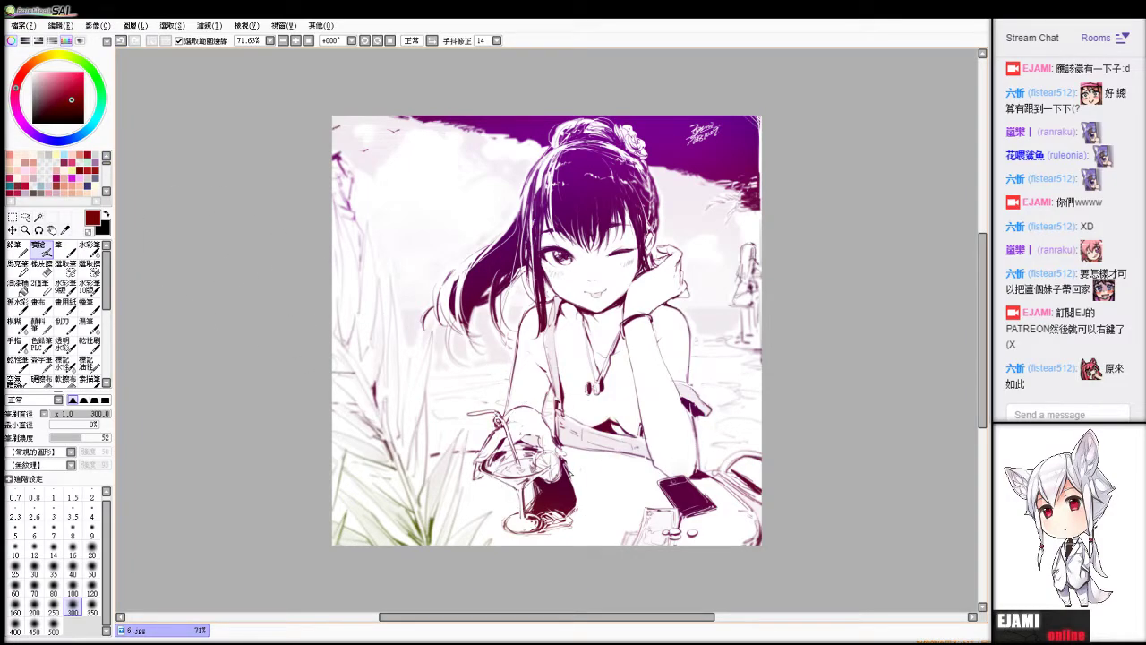
{"action": "left_click", "coordinate": [26, 69]}
{"action": "left_click", "coordinate": [59, 81]}
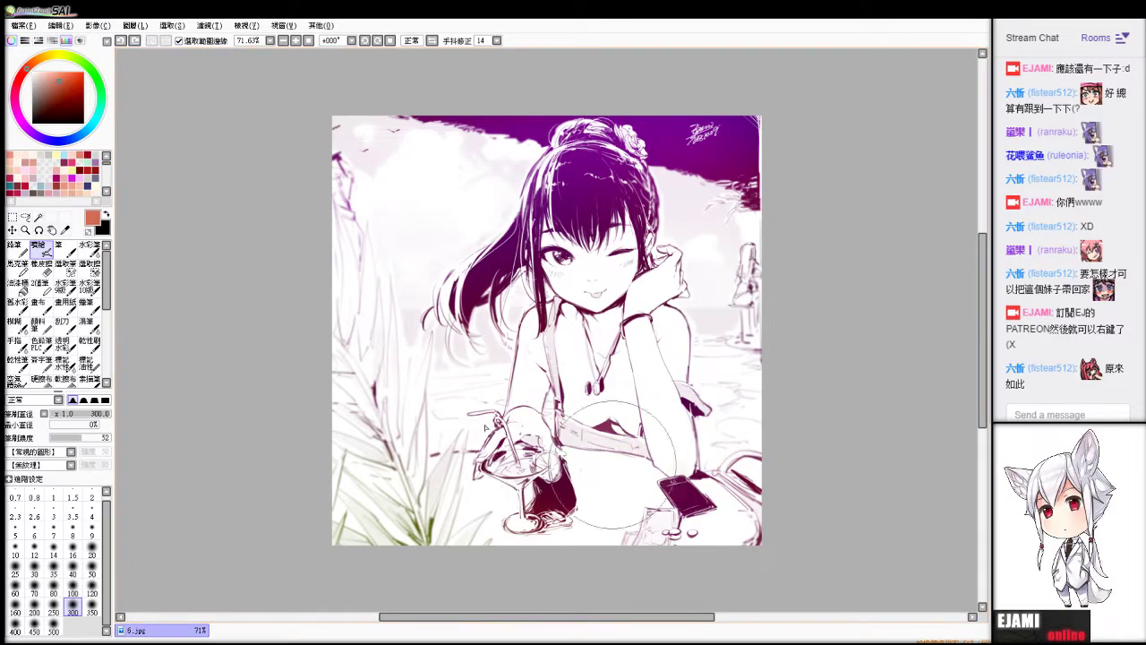
{"action": "key", "text": "ctrl+z"}
{"action": "left_click", "coordinate": [48, 75]}
{"action": "mouse_move", "coordinate": [448, 309]}
{"action": "left_mouse_down"}
{"action": "mouse_move", "coordinate": [655, 368]}
{"action": "mouse_move", "coordinate": [549, 361]}
{"action": "left_mouse_up"}
{"action": "key", "text": "ctrl+z"}
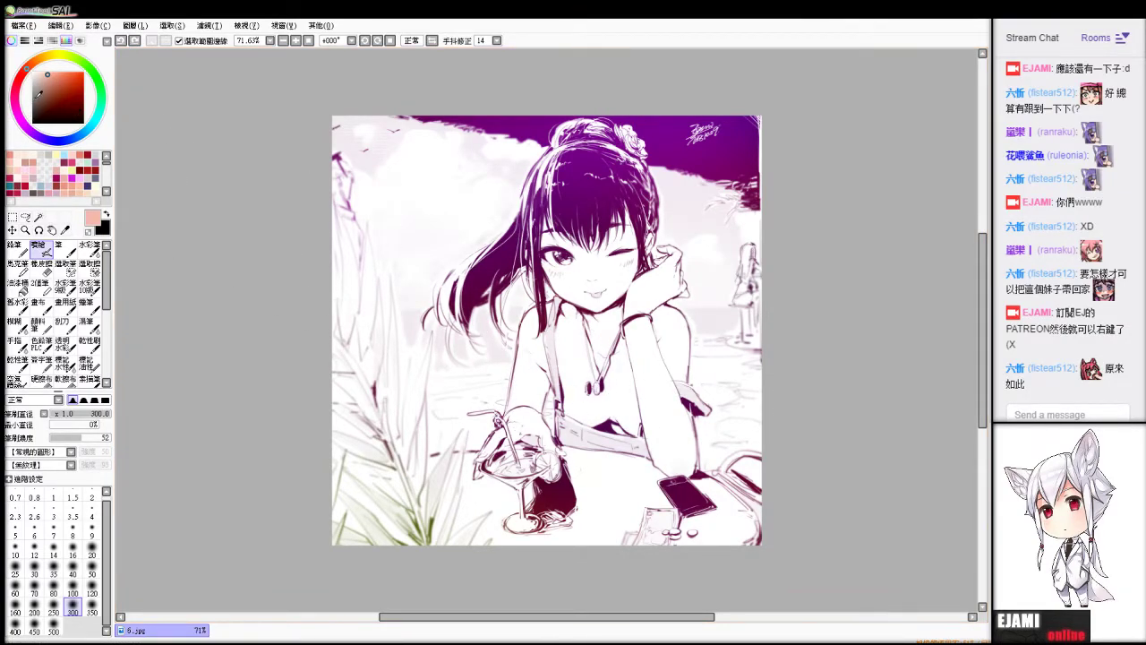
Try a dark purple brush stroke, darkened from the sampled hair colour, on the iris of the open eye.
{"action": "left_click", "coordinate": [594, 190], "text": "alt"}
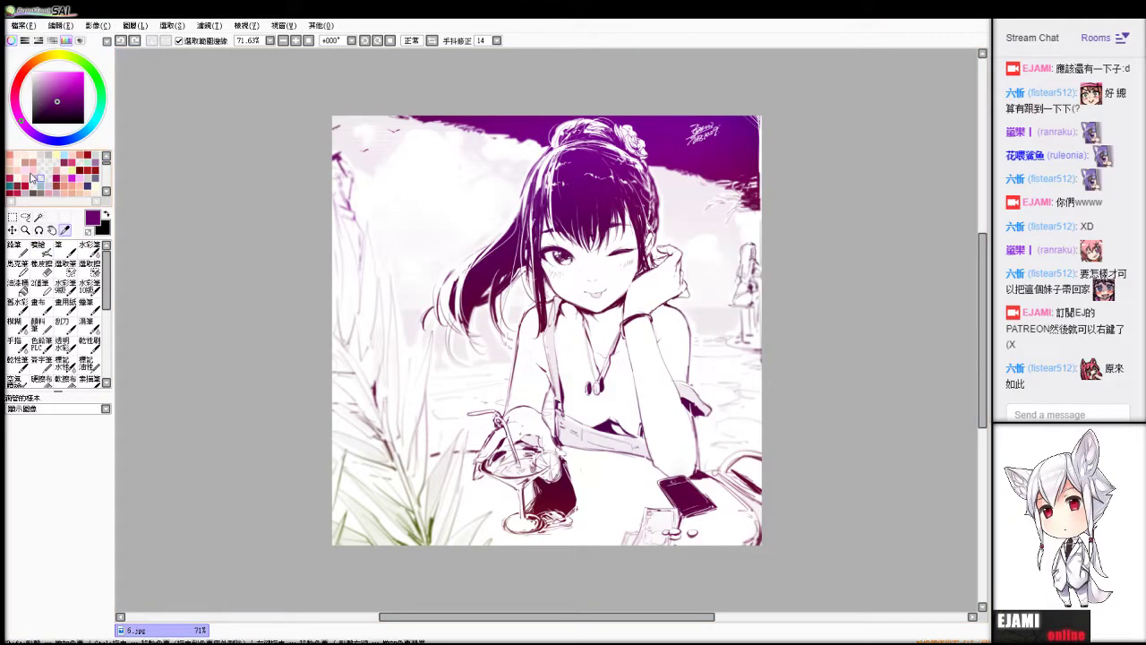
{"action": "left_click", "coordinate": [52, 106]}
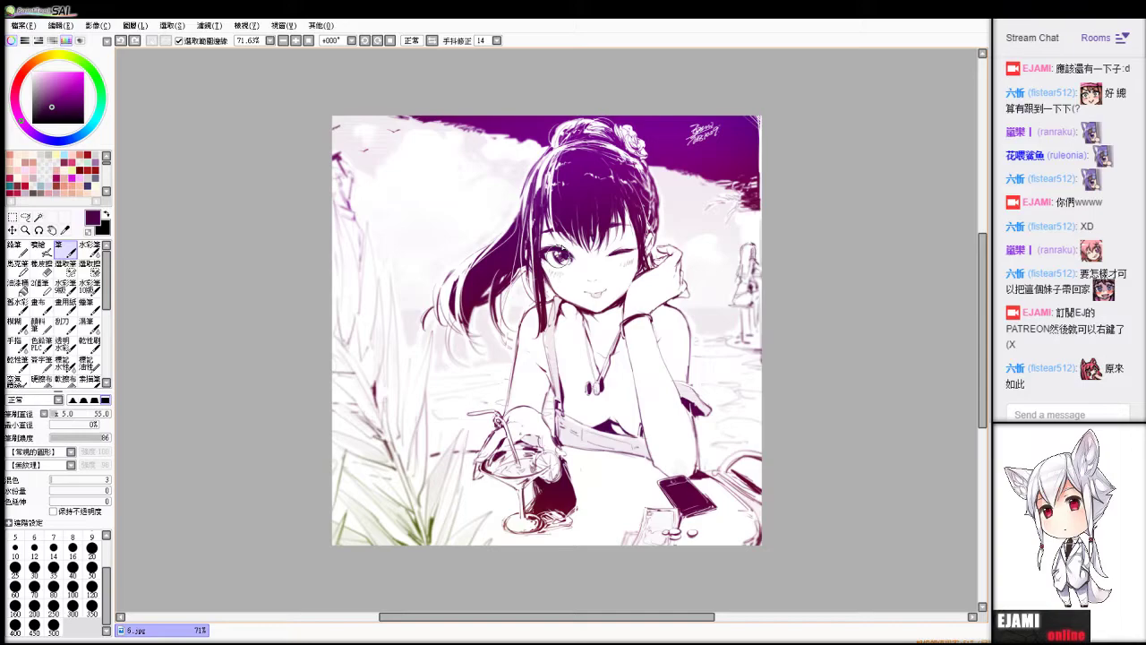
{"action": "left_click_drag", "start_coordinate": [562, 250], "coordinate": [567, 255]}
Paint a crimson accent under the chin with the size 55 brush, and undo the trial strokes along the neck.
{"action": "left_click", "coordinate": [71, 163]}
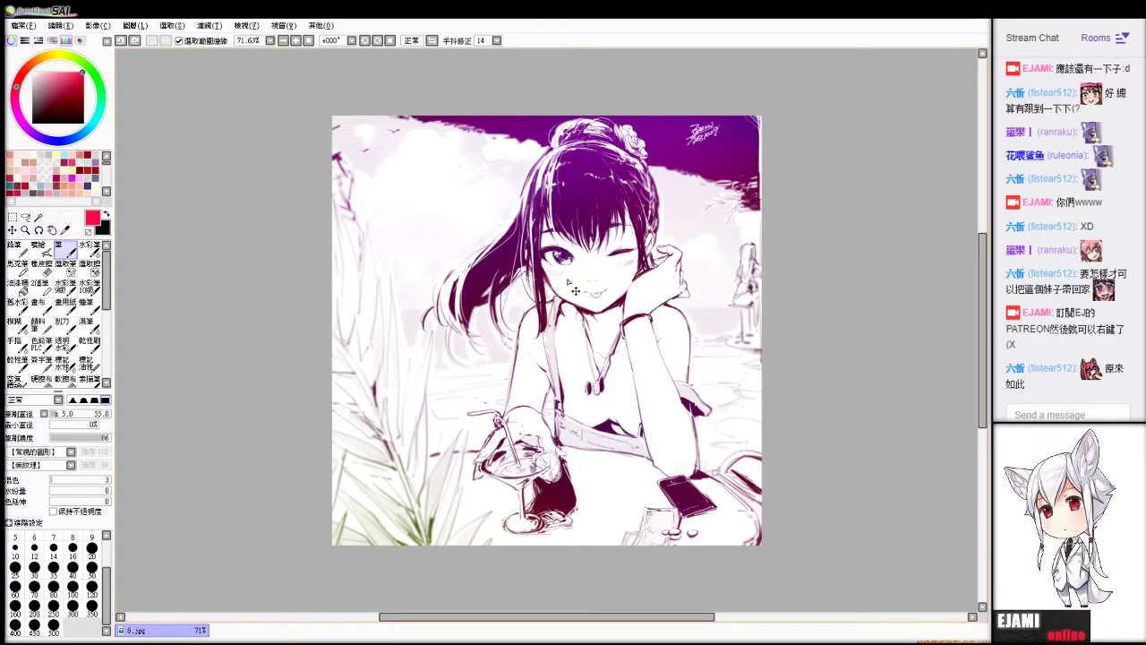
{"action": "key", "text": "ctrl+z"}
{"action": "mouse_move", "coordinate": [599, 308]}
{"action": "left_mouse_down"}
{"action": "mouse_move", "coordinate": [616, 277]}
{"action": "mouse_move", "coordinate": [584, 401]}
{"action": "left_mouse_up"}
{"action": "key", "text": "ctrl+z"}
{"action": "key", "text": "ctrl+z"}
{"action": "key", "text": "ctrl+z"}
{"action": "left_click_drag", "start_coordinate": [599, 306], "coordinate": [623, 279]}
{"action": "left_click_drag", "start_coordinate": [601, 351], "coordinate": [595, 356]}
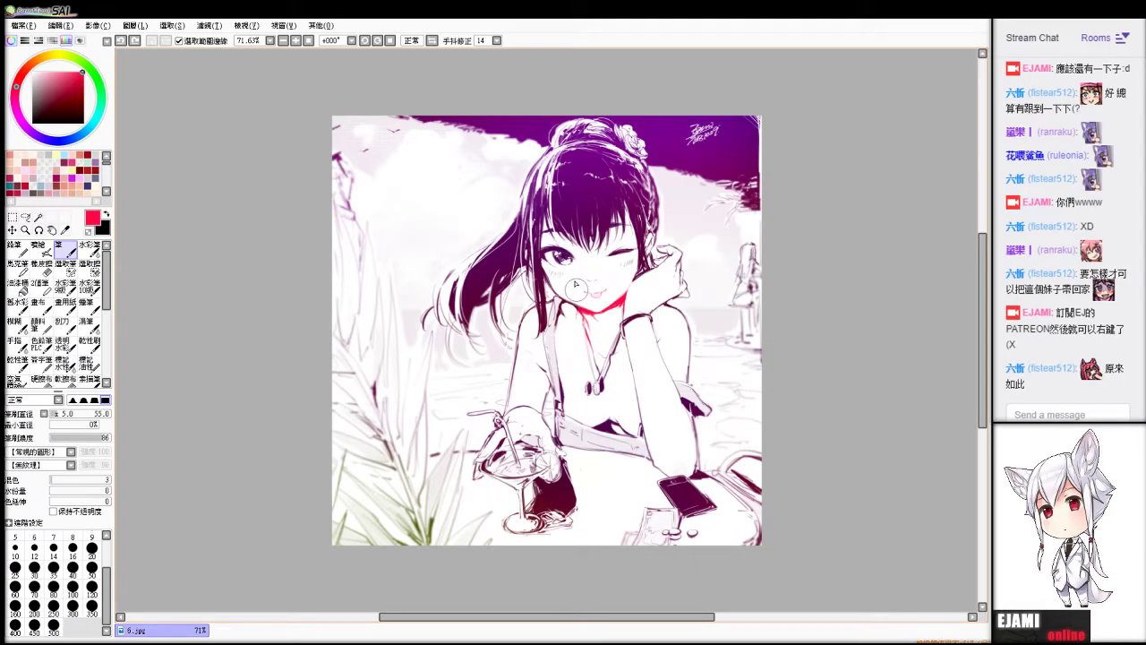
{"action": "key", "text": "ctrl+y"}
{"action": "key", "text": "ctrl+z"}
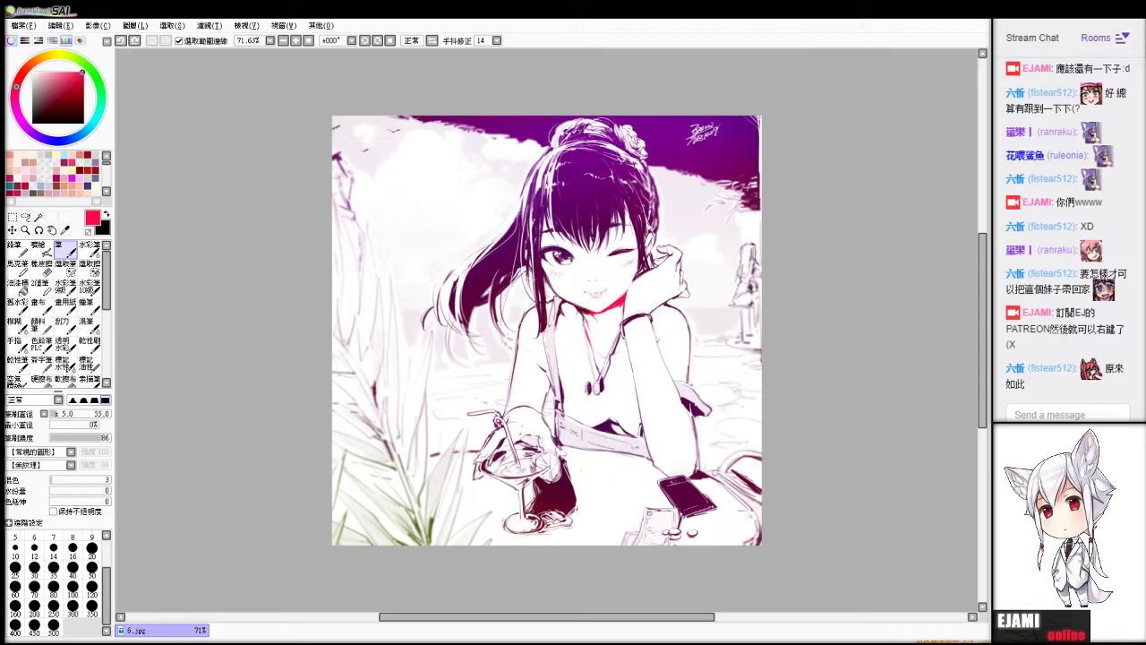
{"action": "key", "text": "ctrl+y"}
{"action": "mouse_move", "coordinate": [611, 304]}
{"action": "left_mouse_down"}
{"action": "mouse_move", "coordinate": [590, 307]}
{"action": "mouse_move", "coordinate": [616, 302]}
{"action": "mouse_move", "coordinate": [604, 315]}
{"action": "left_mouse_up"}
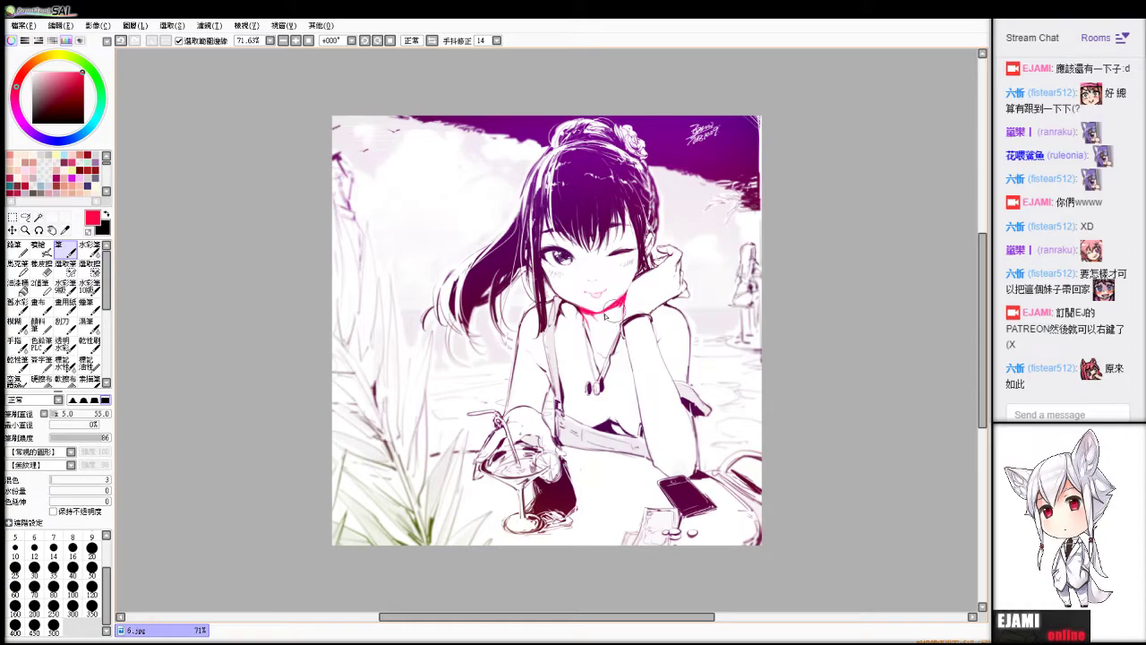
Paint a crimson accent on the iris of the open eye, and undo the extra stroke on the bangs.
{"action": "left_click_drag", "start_coordinate": [556, 256], "coordinate": [561, 260]}
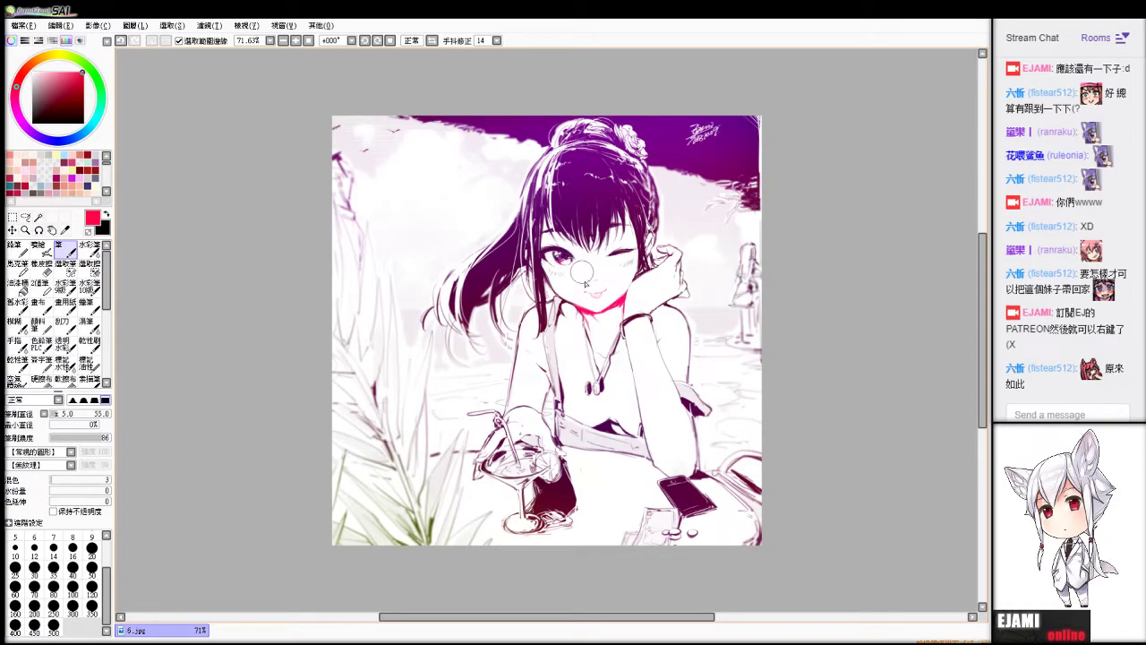
{"action": "key", "text": "b"}
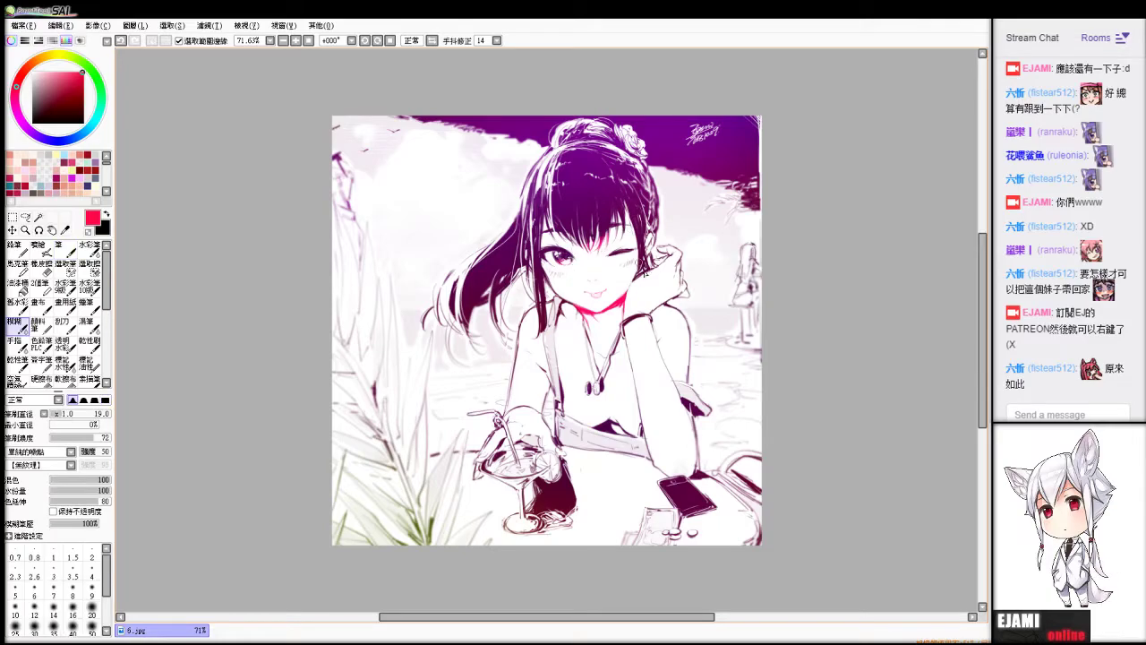
{"action": "key", "text": "ctrl+z"}
{"action": "key", "text": "n"}
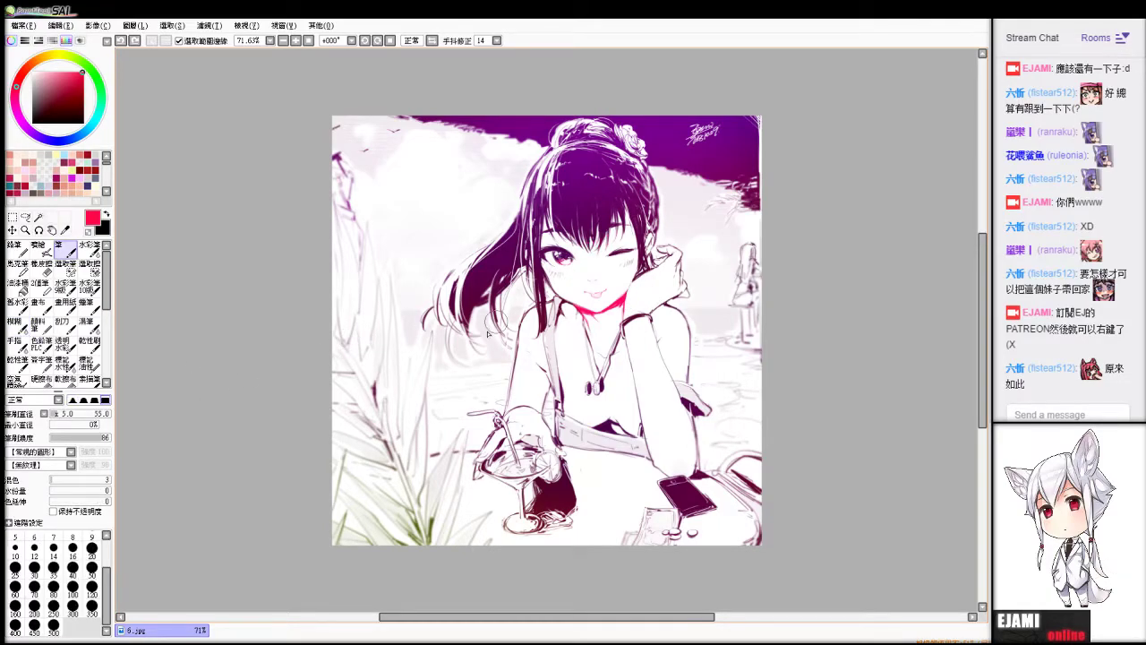
Paint the ponytail tips crimson and soften the accent with the blur brush at size 97.
{"action": "left_click_drag", "start_coordinate": [489, 334], "coordinate": [455, 343]}
{"action": "key", "text": "b"}
{"action": "left_click_drag", "start_coordinate": [70, 414], "coordinate": [110, 413]}
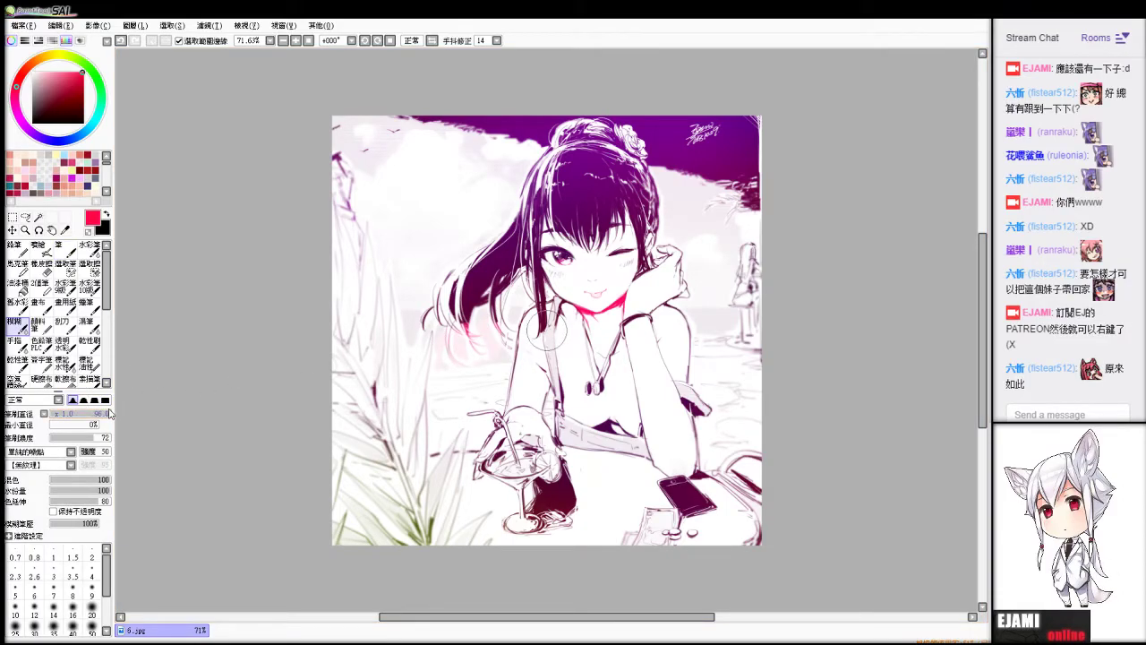
{"action": "key", "text": "n"}
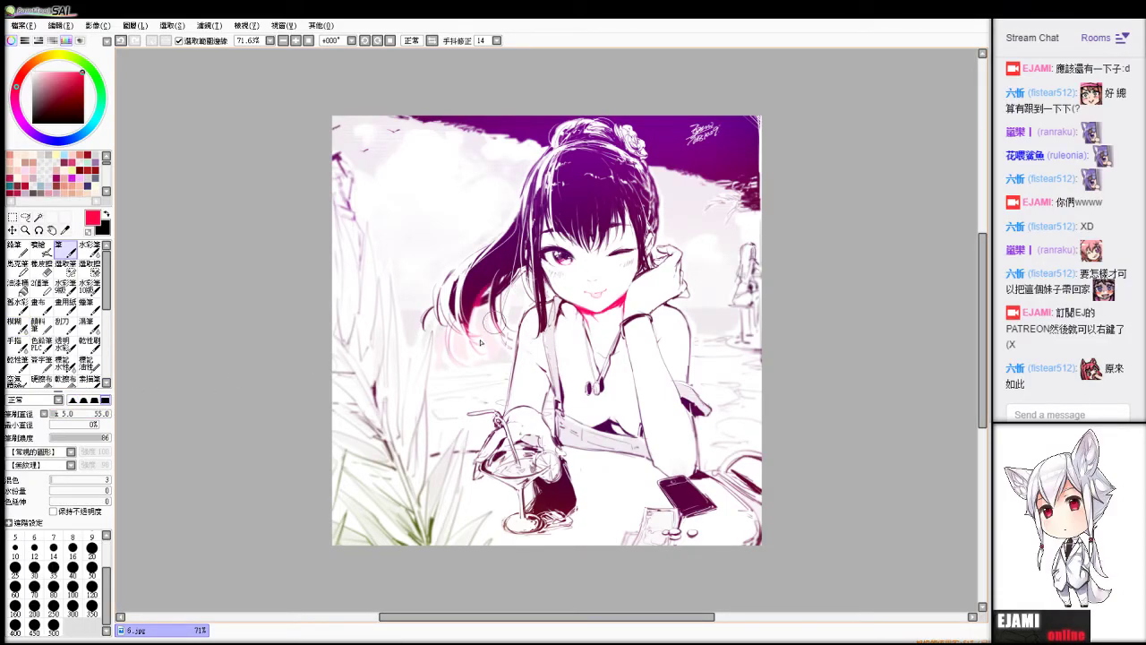
{"action": "key", "text": "b"}
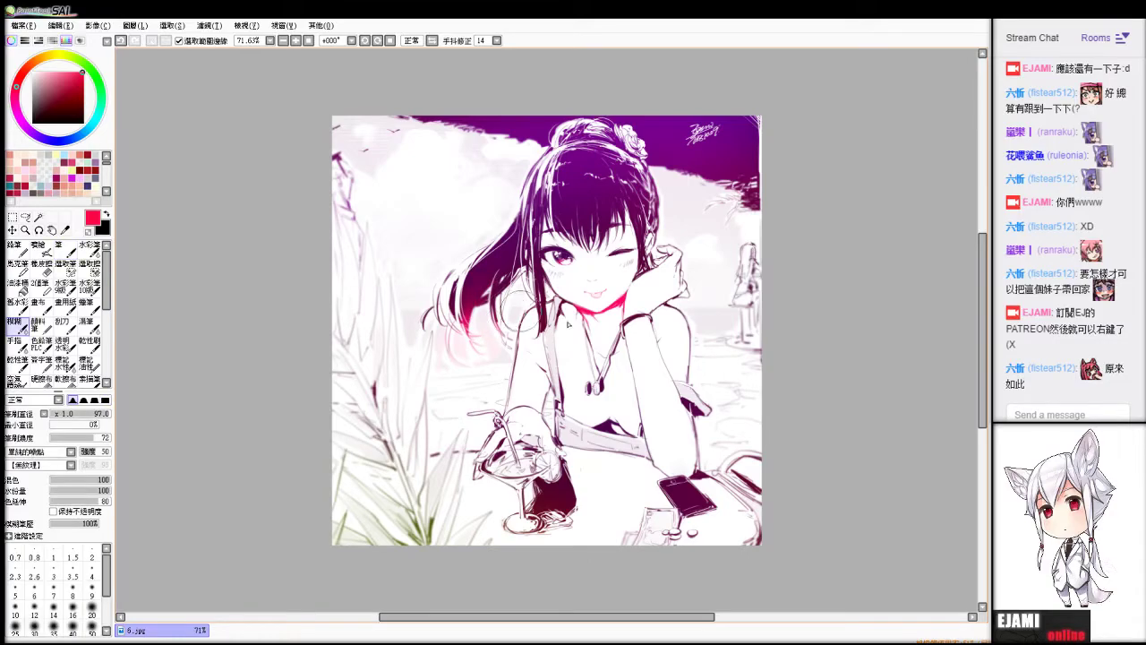
Paint crimson accents in the cocktail, the gap above the waistband and the cloth beside the arm, and compare with the untinted picture.
{"action": "key", "text": "n"}
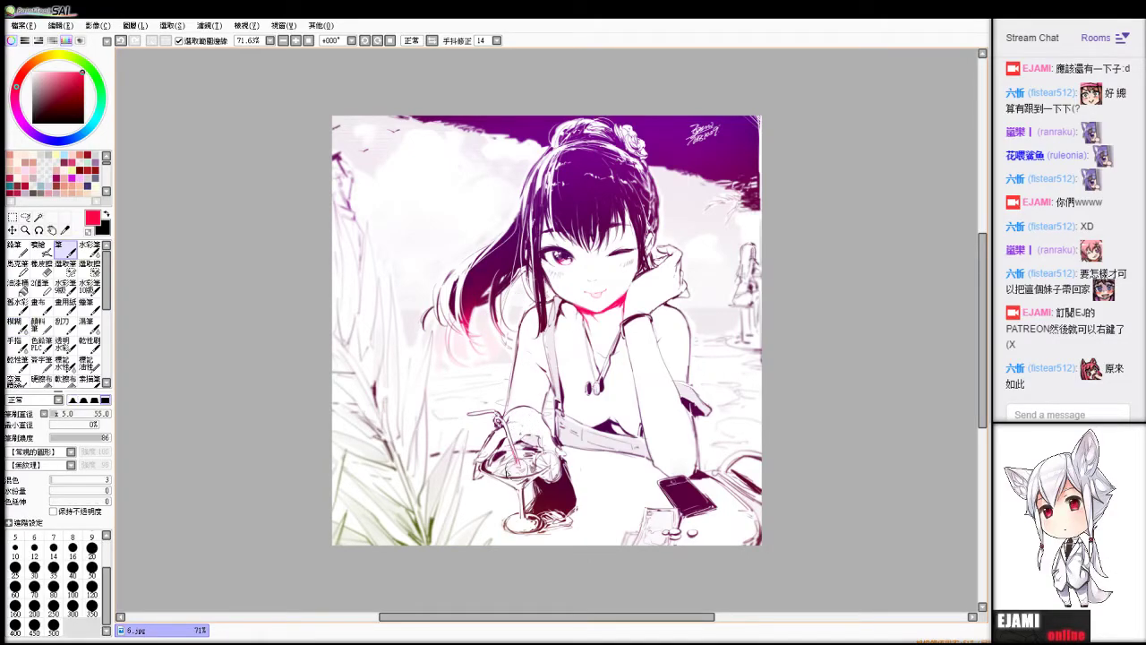
{"action": "left_click_drag", "start_coordinate": [554, 467], "coordinate": [564, 481]}
{"action": "key", "text": "e"}
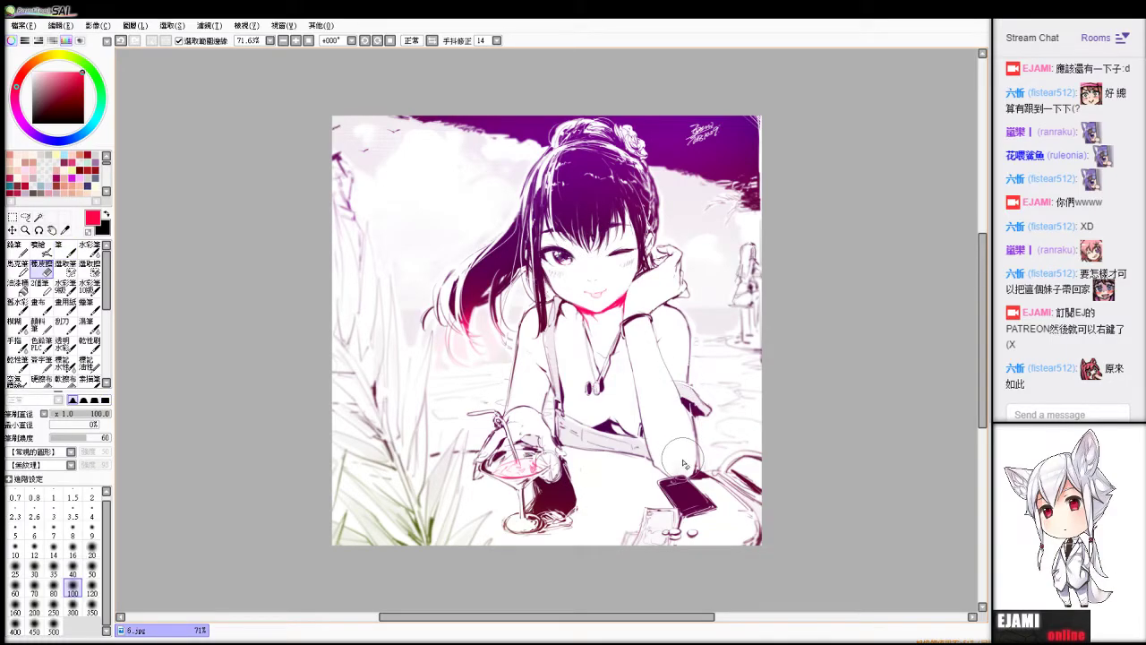
{"action": "key", "text": "b"}
{"action": "mouse_move", "coordinate": [630, 432]}
{"action": "left_mouse_down"}
{"action": "mouse_move", "coordinate": [606, 415]}
{"action": "mouse_move", "coordinate": [602, 425]}
{"action": "mouse_move", "coordinate": [643, 433]}
{"action": "left_mouse_up"}
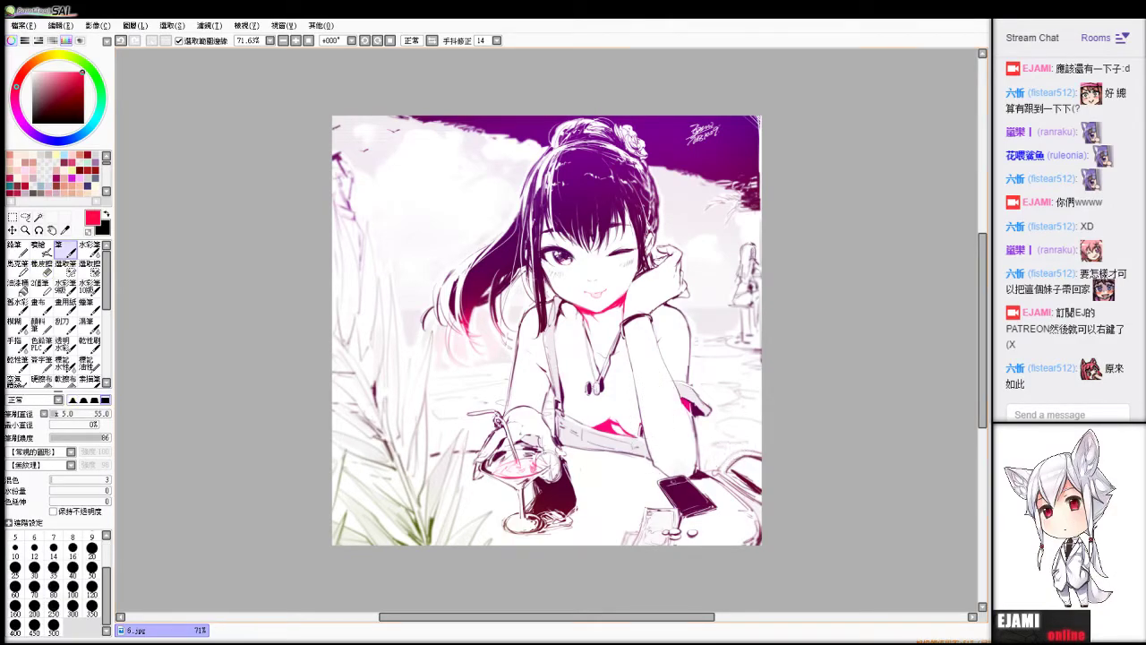
{"action": "scroll", "coordinate": [547, 330], "scroll_direction": "down", "scroll_amount": 2}
{"action": "scroll", "coordinate": [547, 330], "scroll_direction": "up", "scroll_amount": 1}
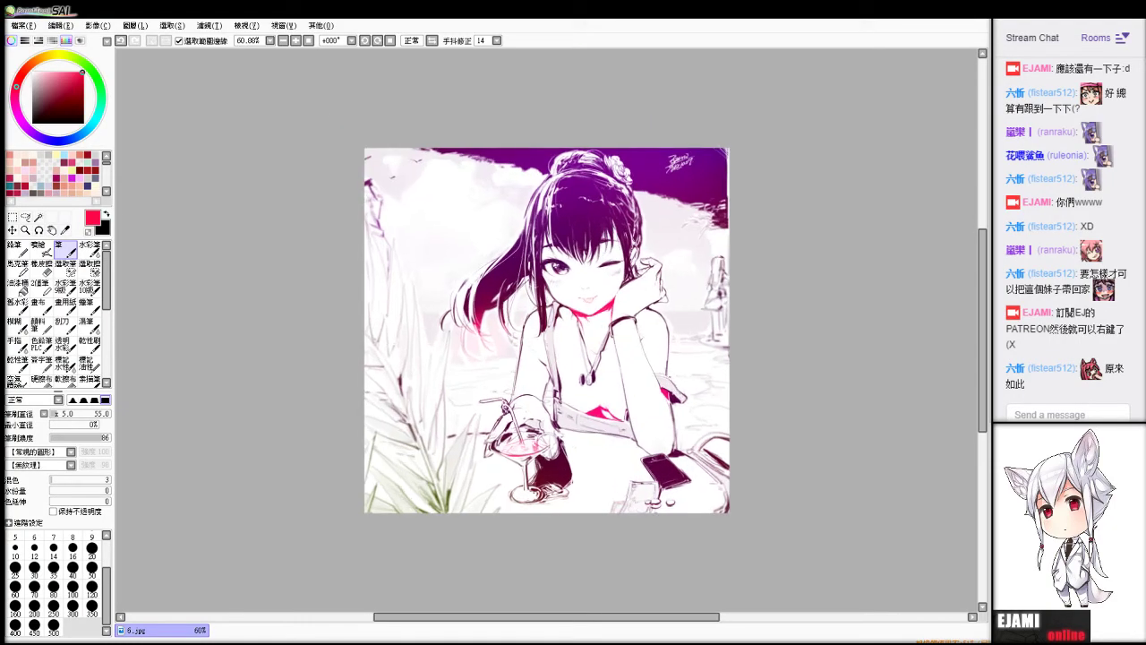
{"action": "scroll", "coordinate": [546, 330], "scroll_direction": "up", "scroll_amount": 1}
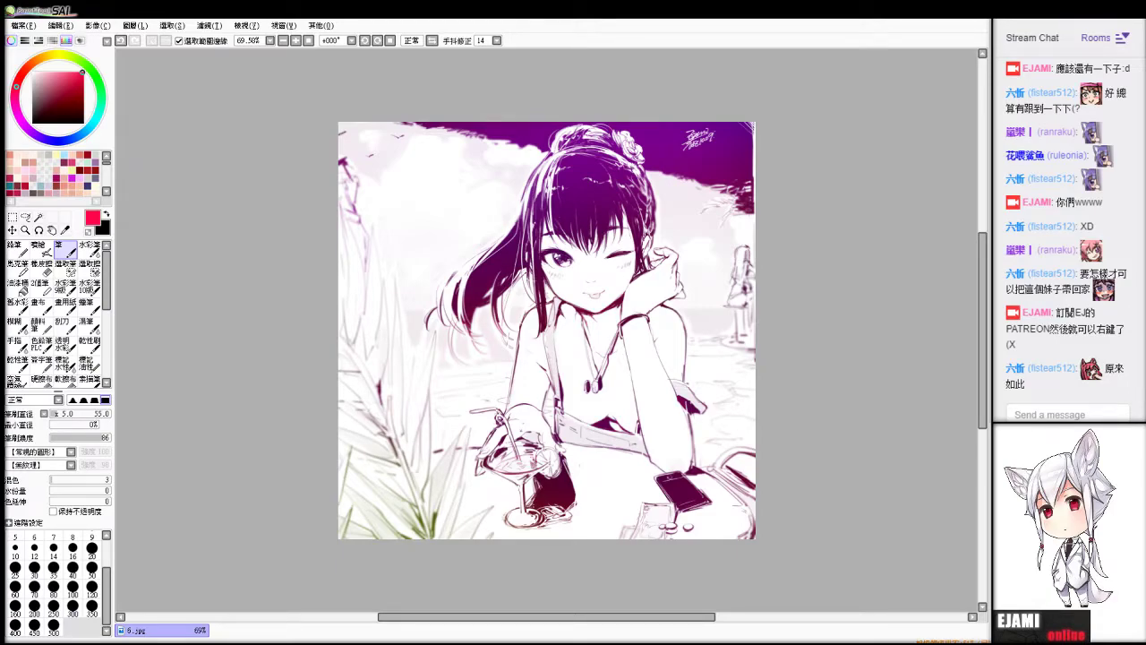
{"action": "key", "text": "ctrl+z"}
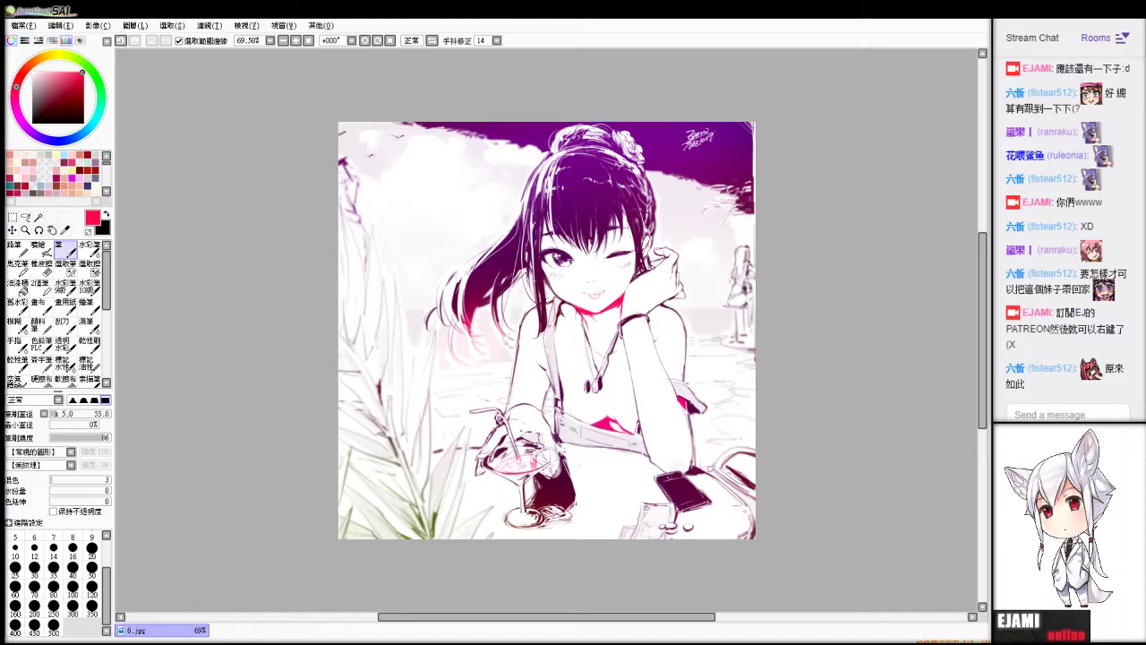
Shift the picture's hue with the Hue/Saturation filter so the purples turn bluer and the crimson turns magenta.
{"action": "left_click", "coordinate": [211, 25]}
{"action": "left_click", "coordinate": [228, 41]}
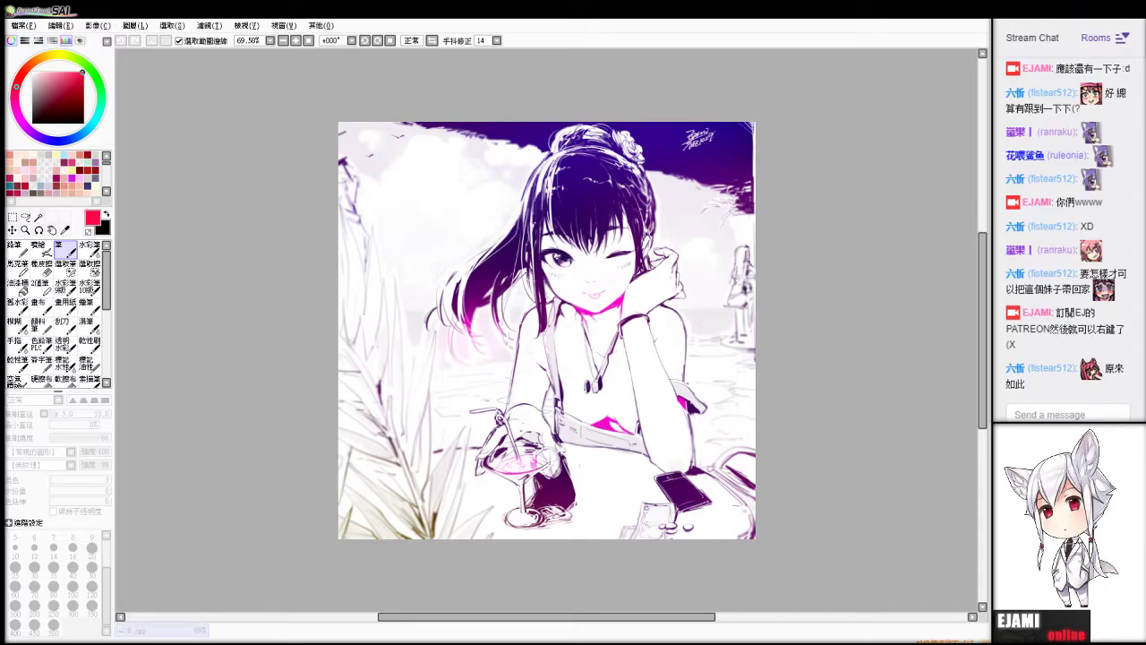
{"action": "left_click", "coordinate": [945, 121]}
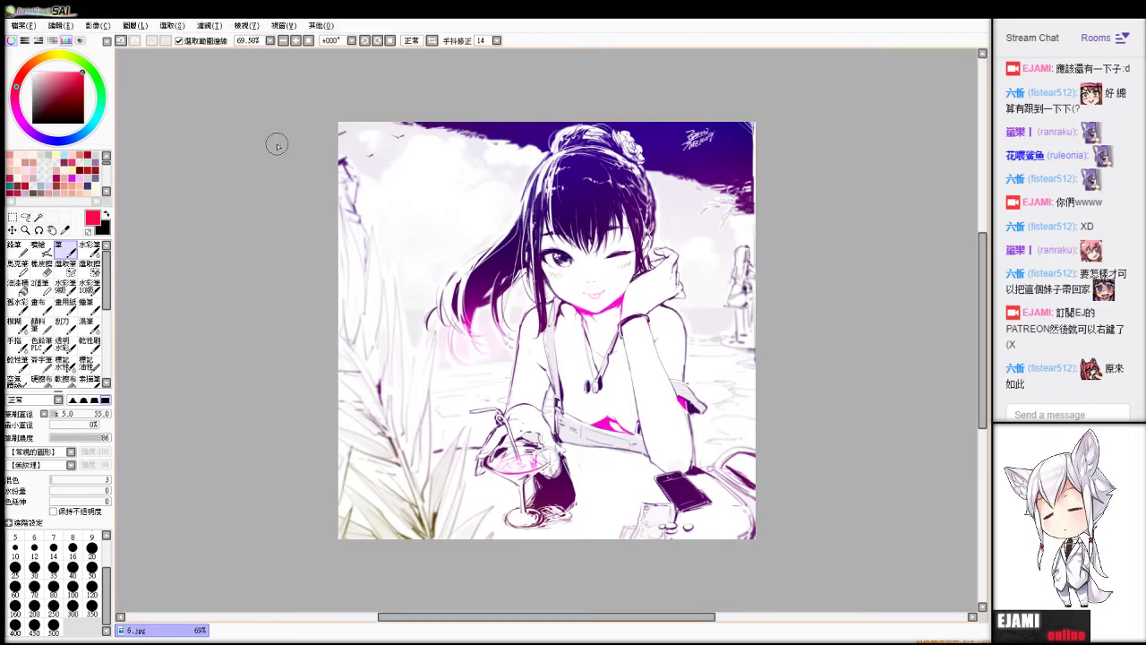
Draw a crimson rectangle outline and a dot on the phone with the size 5 brush, and bucket-fill the rectangle.
{"action": "scroll", "coordinate": [276, 145], "scroll_direction": "up", "scroll_amount": 1}
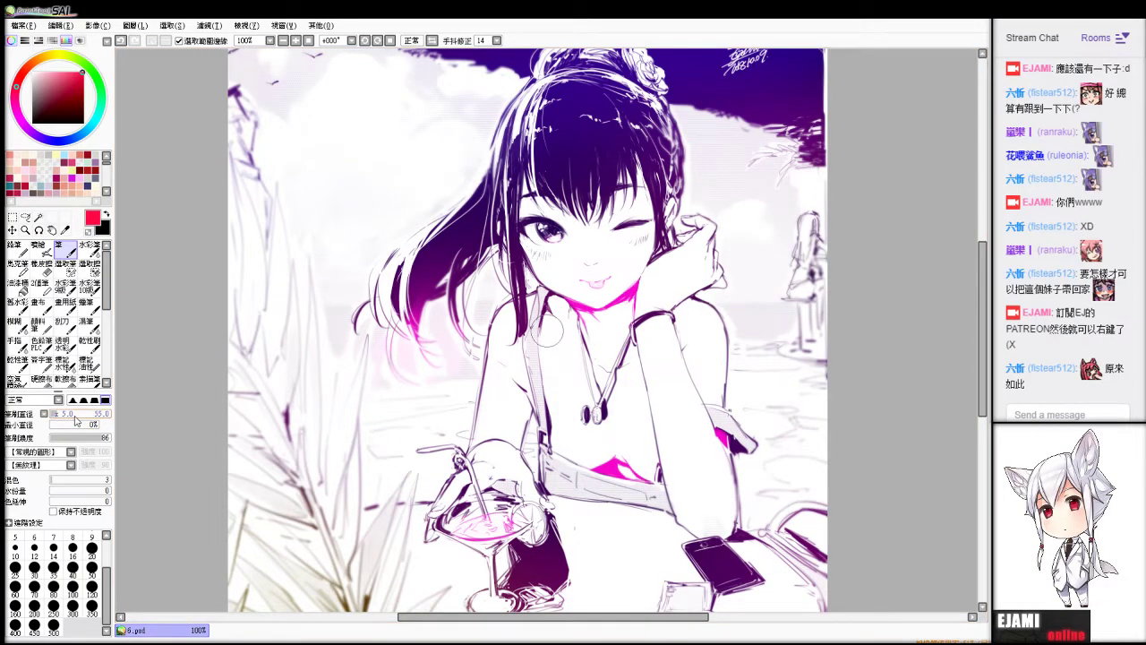
{"action": "left_click_drag", "start_coordinate": [75, 415], "coordinate": [51, 415]}
{"action": "scroll", "coordinate": [546, 329], "scroll_direction": "down", "scroll_amount": 1}
{"action": "scroll", "coordinate": [547, 329], "scroll_direction": "up", "scroll_amount": 8}
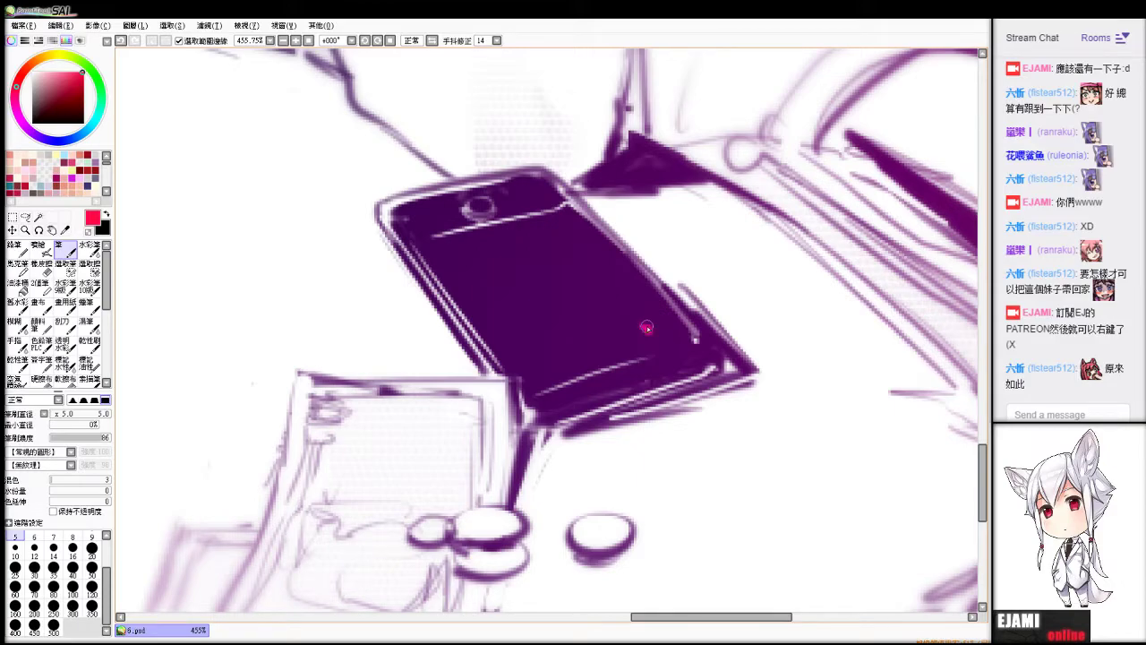
{"action": "left_click_drag", "start_coordinate": [647, 328], "coordinate": [644, 329]}
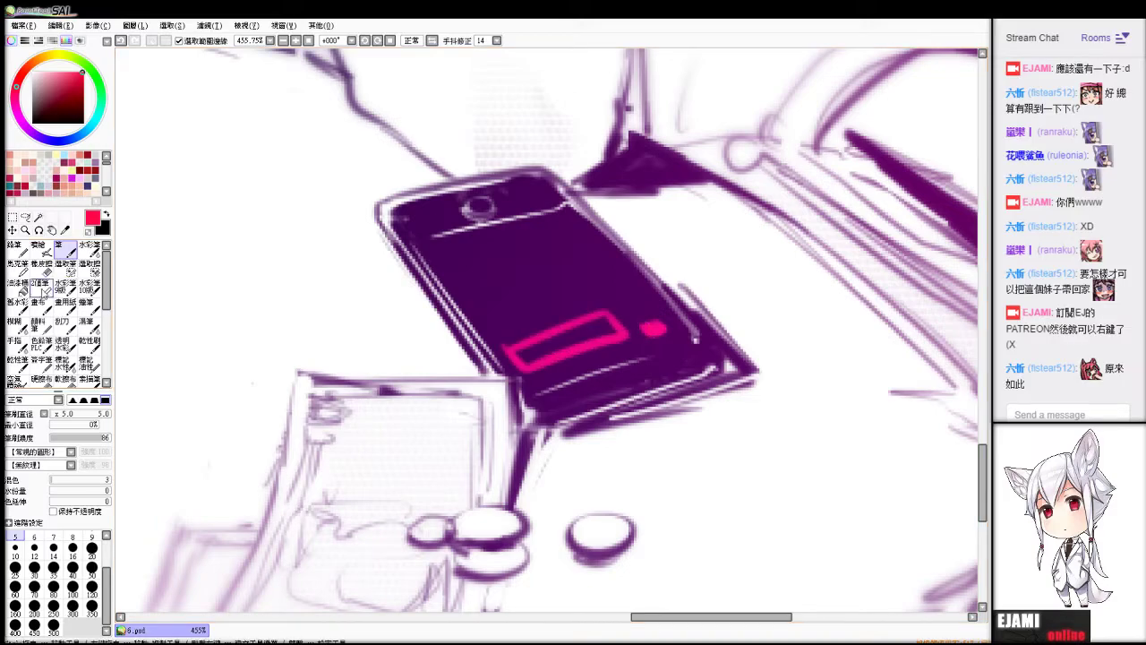
{"action": "left_click", "coordinate": [18, 288]}
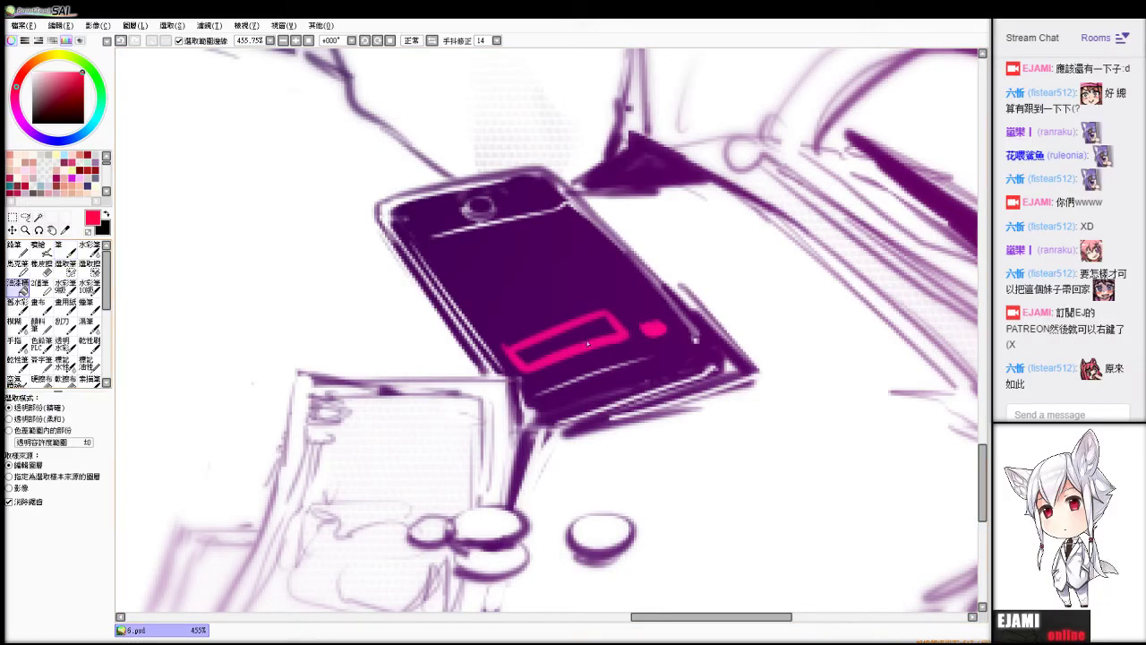
{"action": "left_click", "coordinate": [561, 337]}
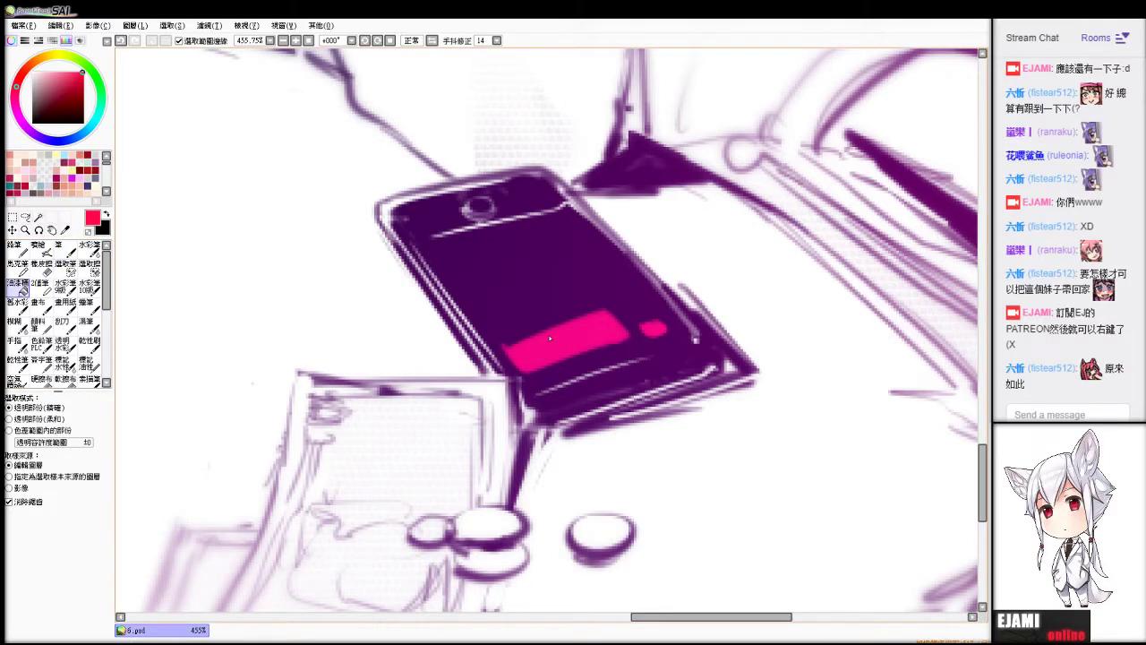
Tidy the edges and corners of the crimson rectangle on the phone with the brush and the size 1 eraser.
{"action": "key", "text": "n"}
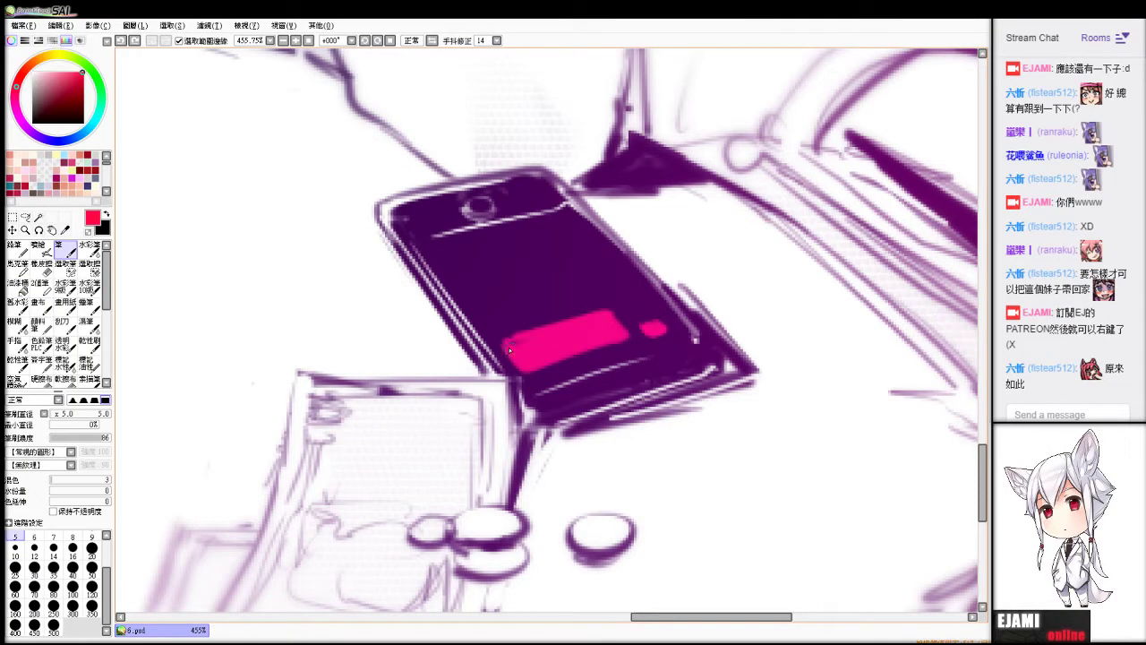
{"action": "key", "text": "e"}
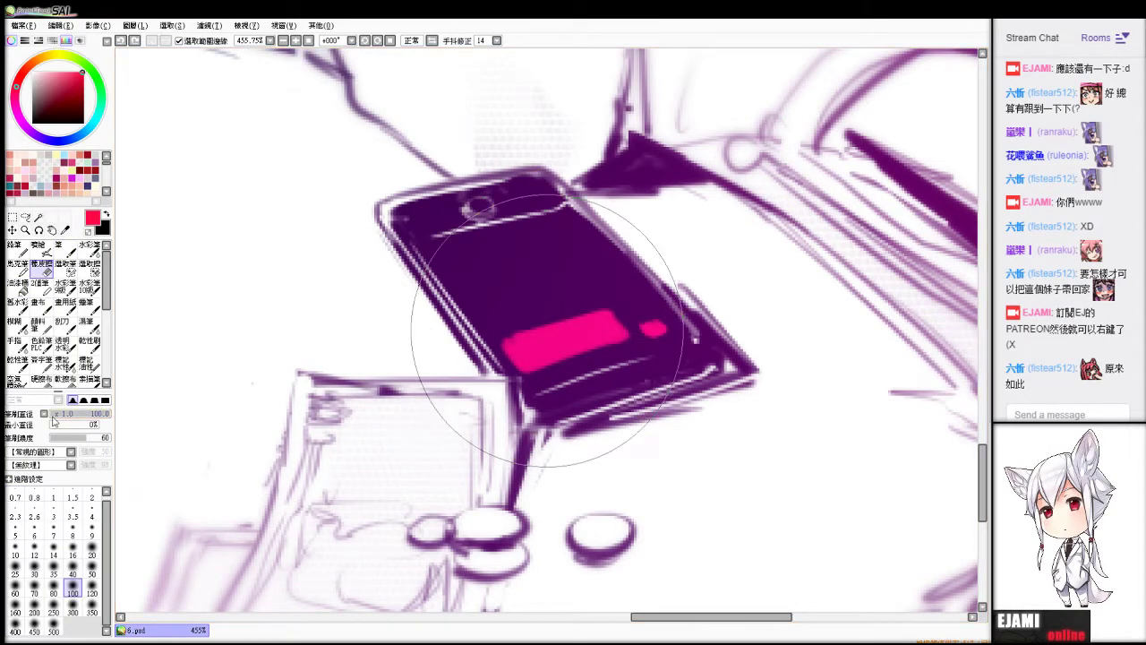
{"action": "left_click", "coordinate": [53, 497]}
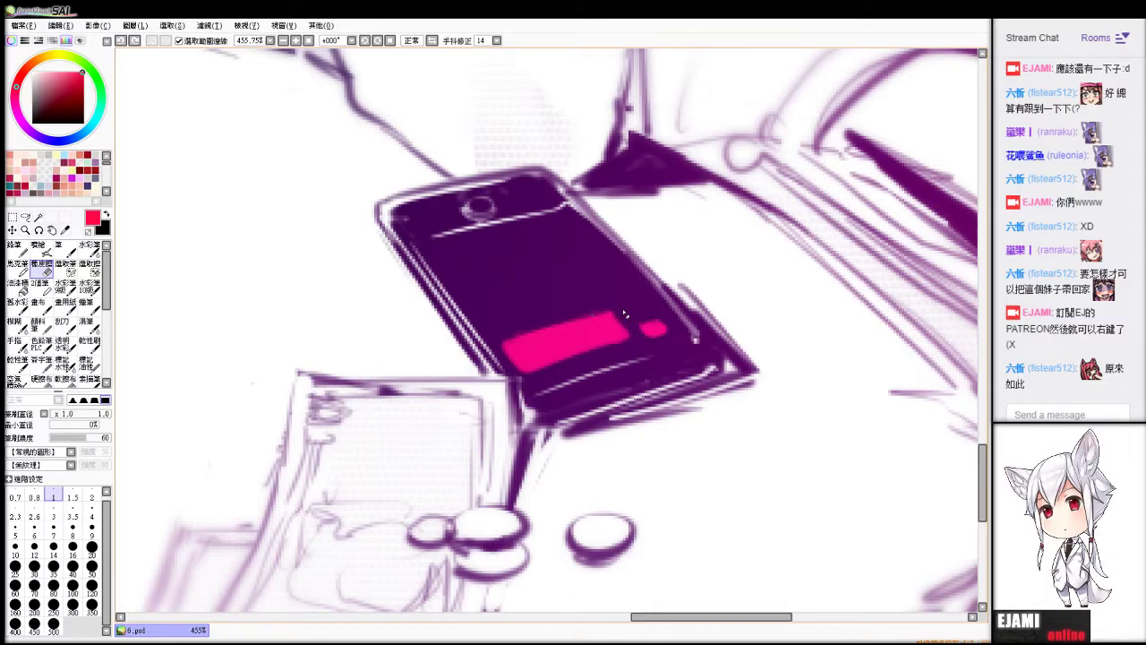
{"action": "scroll", "coordinate": [625, 314], "scroll_direction": "down", "scroll_amount": 4}
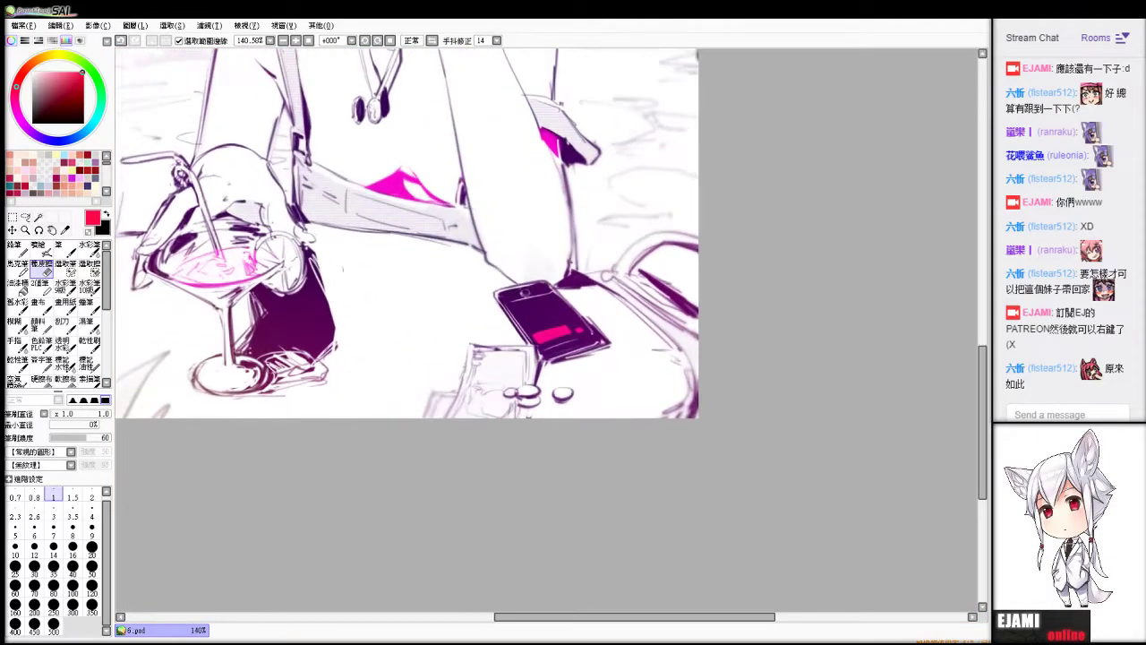
Sample the magenta of the waist accent, and erase the rectangle and dot from the phone with a larger eraser.
{"action": "right_click", "coordinate": [398, 186]}
{"action": "key", "text": "v"}
{"action": "scroll", "coordinate": [547, 330], "scroll_direction": "up", "scroll_amount": 1}
{"action": "left_click_drag", "start_coordinate": [538, 337], "coordinate": [571, 332]}
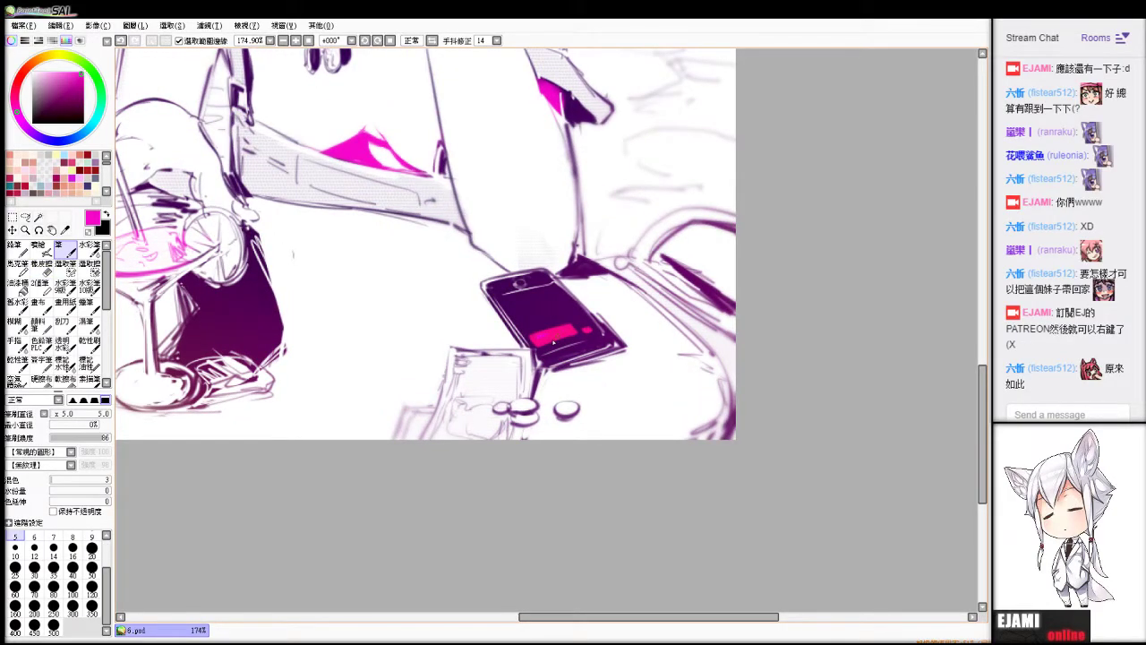
{"action": "key", "text": "e"}
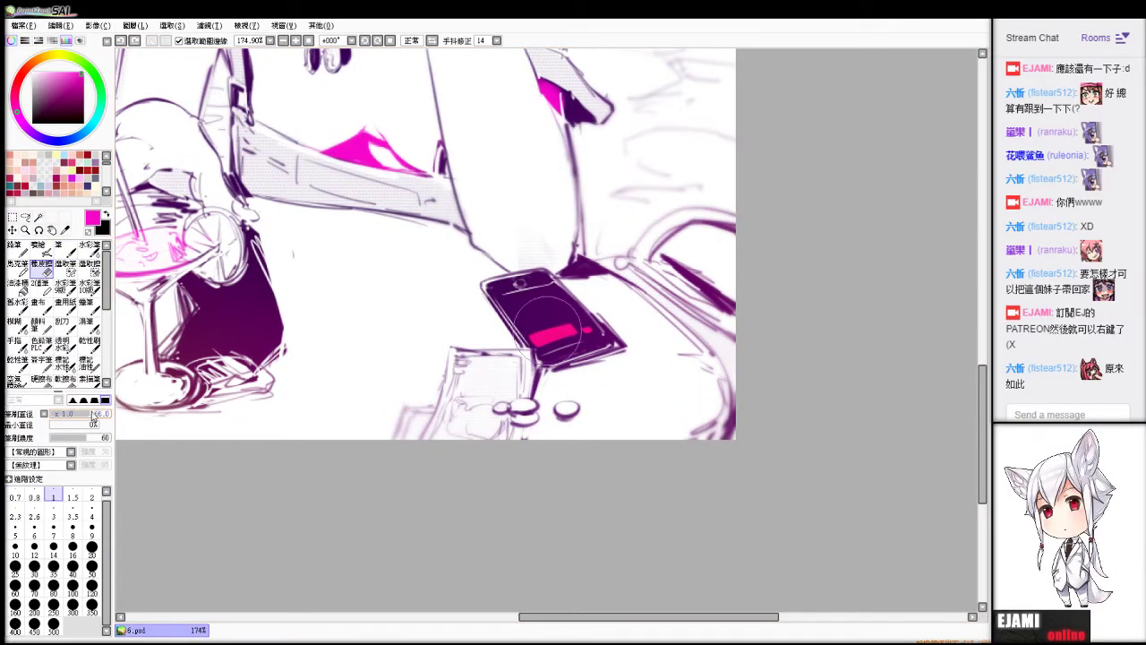
{"action": "mouse_move", "coordinate": [593, 333]}
{"action": "left_mouse_down"}
{"action": "mouse_move", "coordinate": [555, 313]}
{"action": "mouse_move", "coordinate": [547, 341]}
{"action": "mouse_move", "coordinate": [600, 327]}
{"action": "left_mouse_up"}
{"action": "key", "text": "n"}
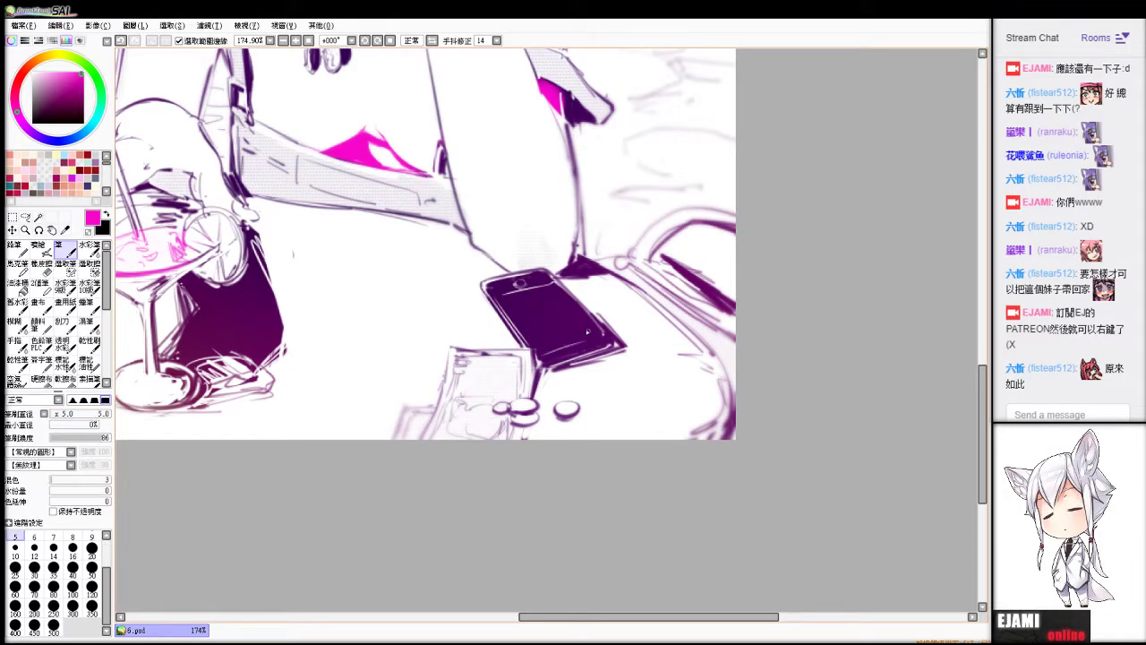
Draw a magenta dot and a rectangle outline low on the phone screen with the size 5 brush, and bucket-fill the rectangle.
{"action": "left_click", "coordinate": [587, 331]}
{"action": "left_click", "coordinate": [533, 336]}
{"action": "mouse_move", "coordinate": [532, 340]}
{"action": "left_mouse_down"}
{"action": "mouse_move", "coordinate": [573, 325]}
{"action": "mouse_move", "coordinate": [536, 343]}
{"action": "left_mouse_up"}
{"action": "key", "text": "g"}
{"action": "left_click", "coordinate": [556, 335]}
Outline a second magenta rectangle with a dot beside it near the top of the phone screen, and bucket-fill the rectangle.
{"action": "key", "text": "n"}
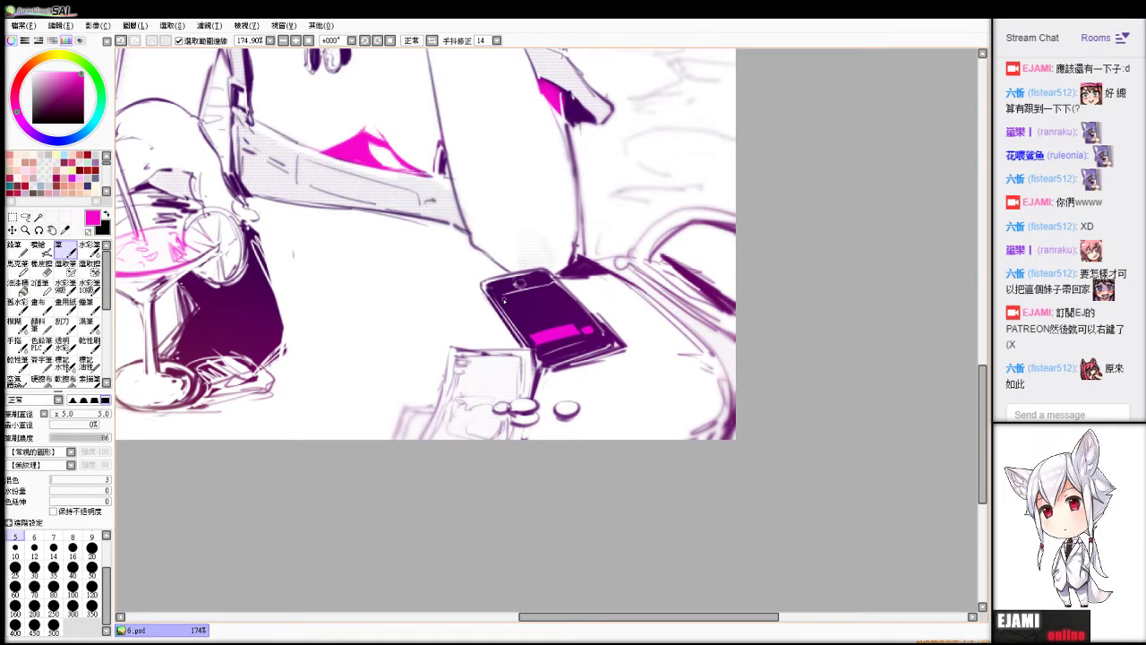
{"action": "left_click_drag", "start_coordinate": [504, 301], "coordinate": [555, 301]}
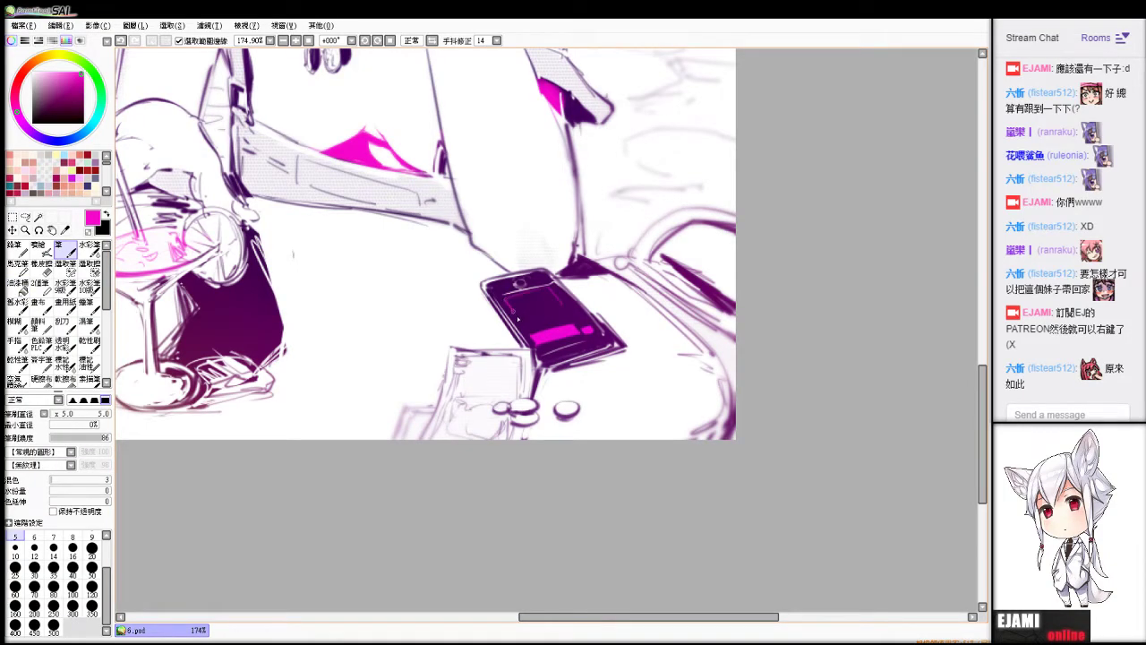
{"action": "left_click", "coordinate": [16, 284]}
{"action": "left_click", "coordinate": [565, 307]}
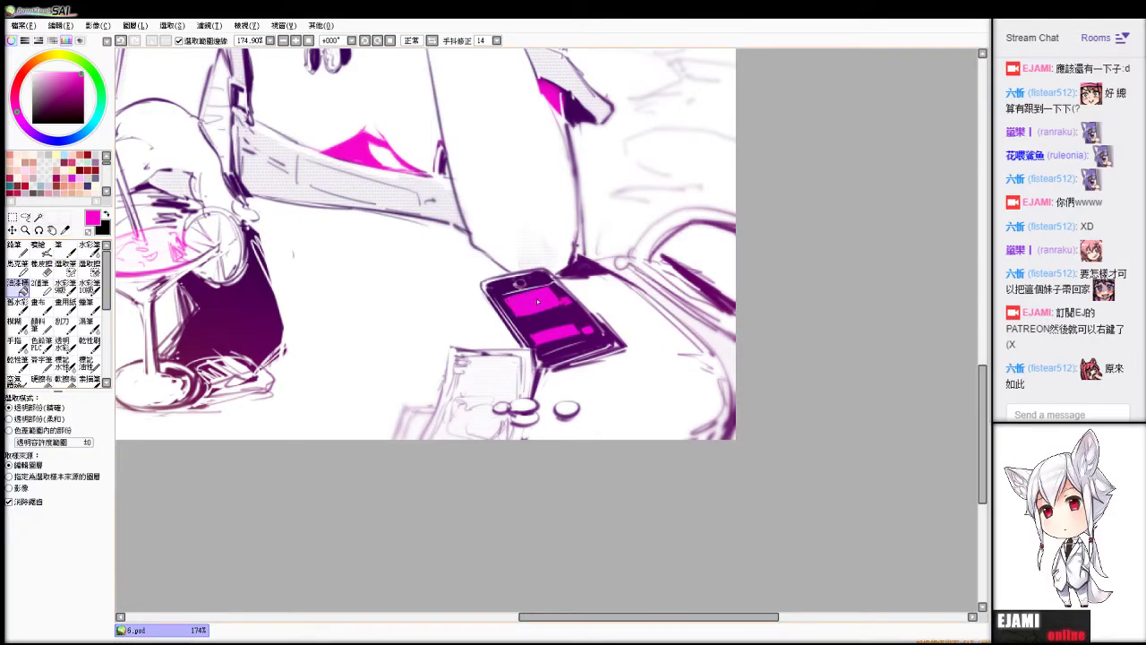
Tidy the magenta shapes on the phone with the brush and a size 12 eraser at density 100.
{"action": "key", "text": "e"}
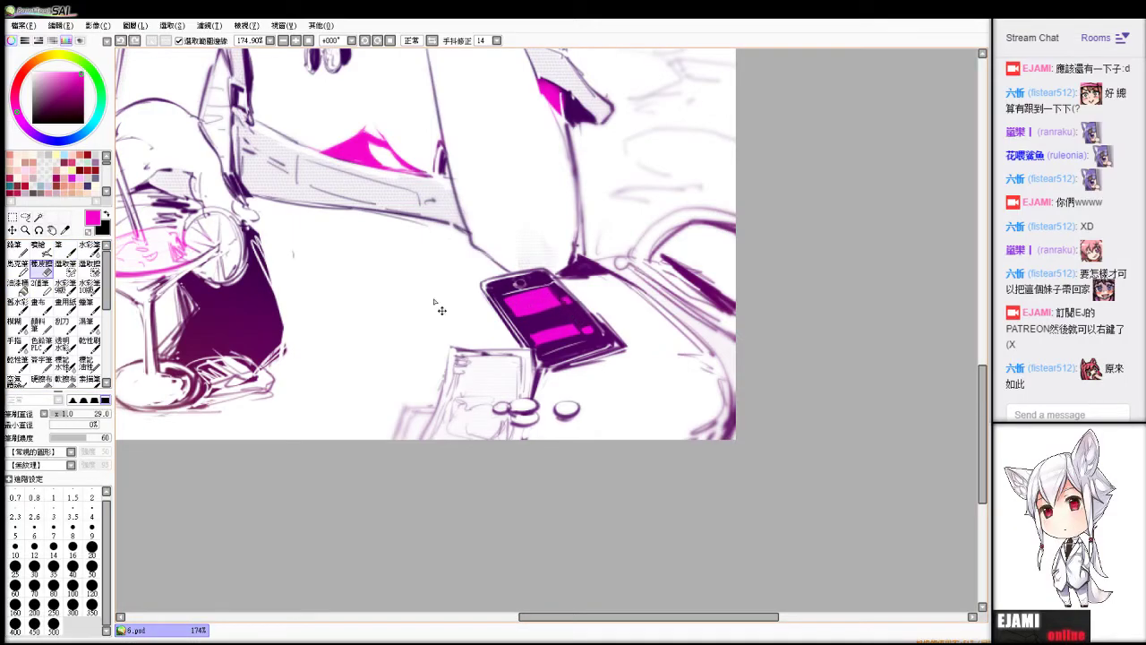
{"action": "left_click_drag", "start_coordinate": [99, 436], "coordinate": [109, 437]}
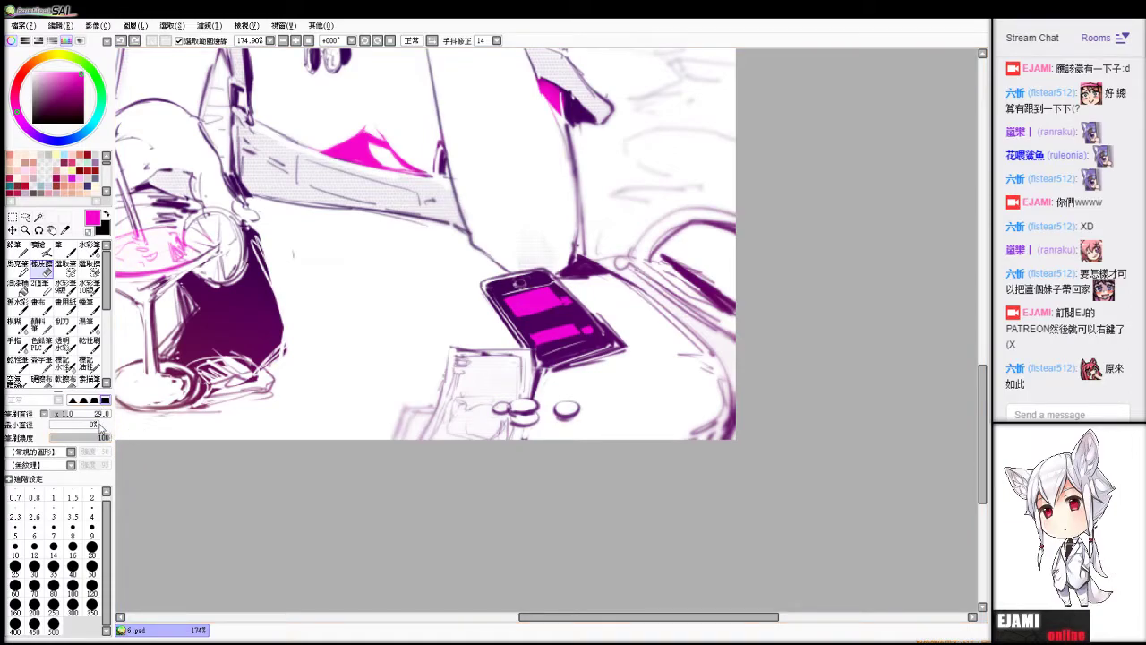
{"action": "left_click", "coordinate": [34, 547]}
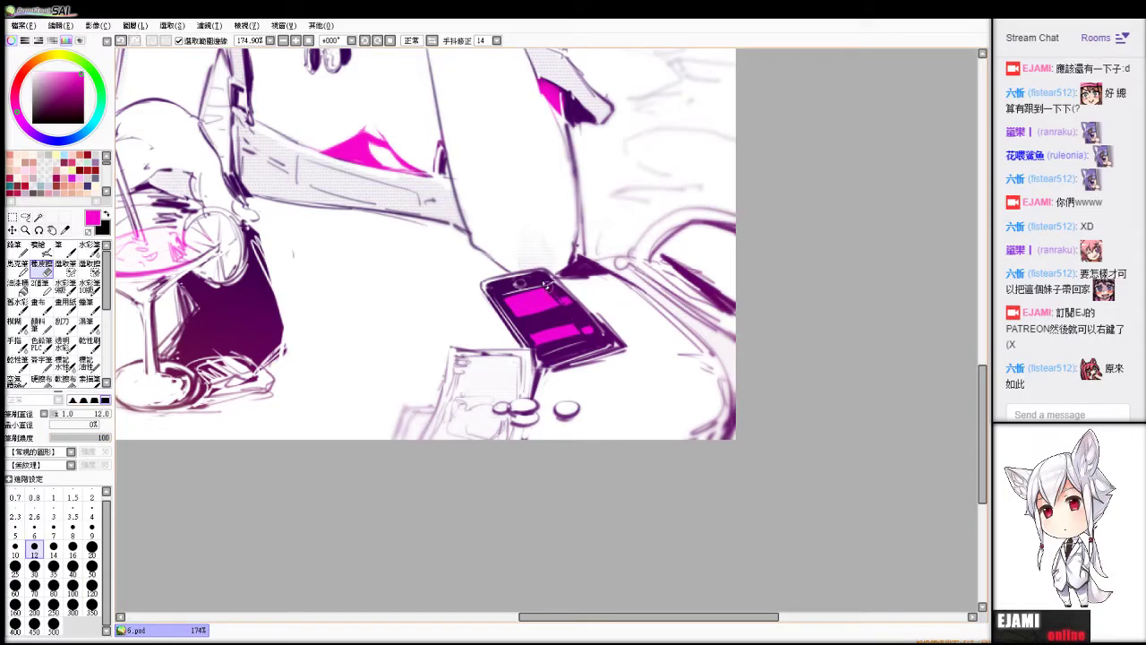
{"action": "key", "text": "n"}
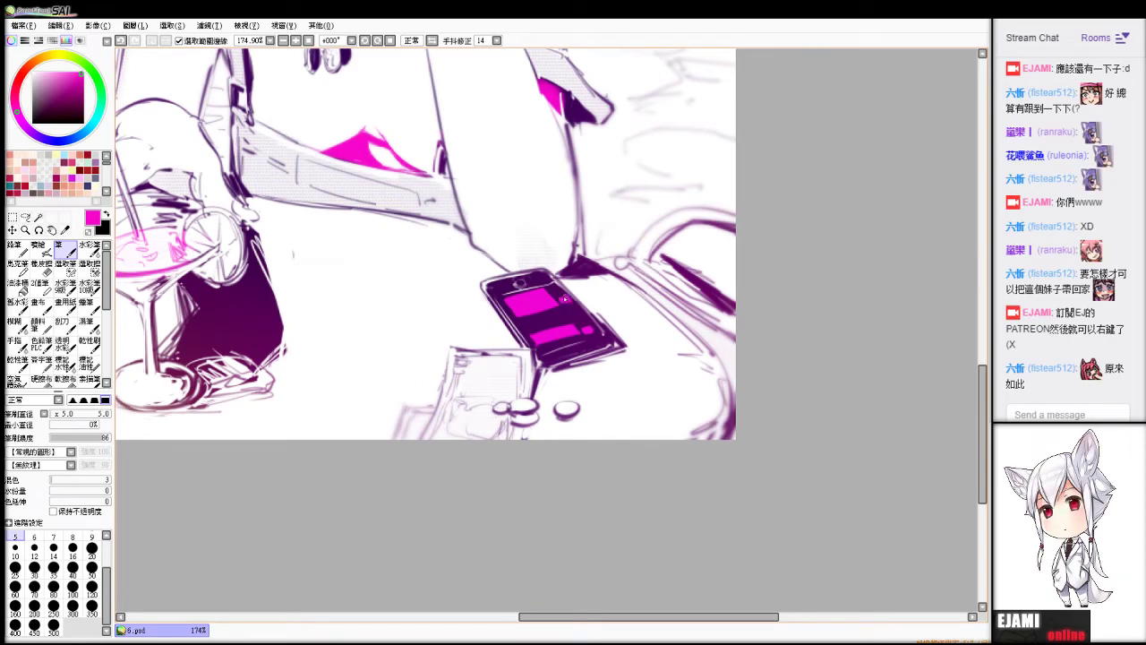
{"action": "key", "text": "e"}
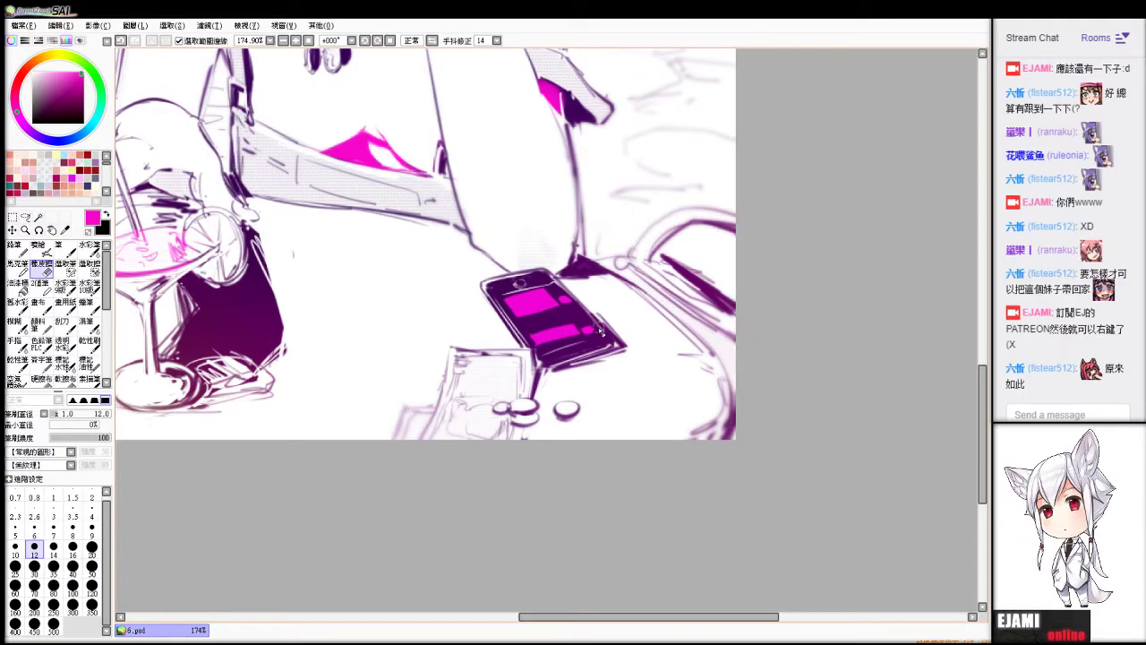
Sample the sky's dark indigo and paint a bar between the two magenta rectangles on the phone.
{"action": "key", "text": "alt"}
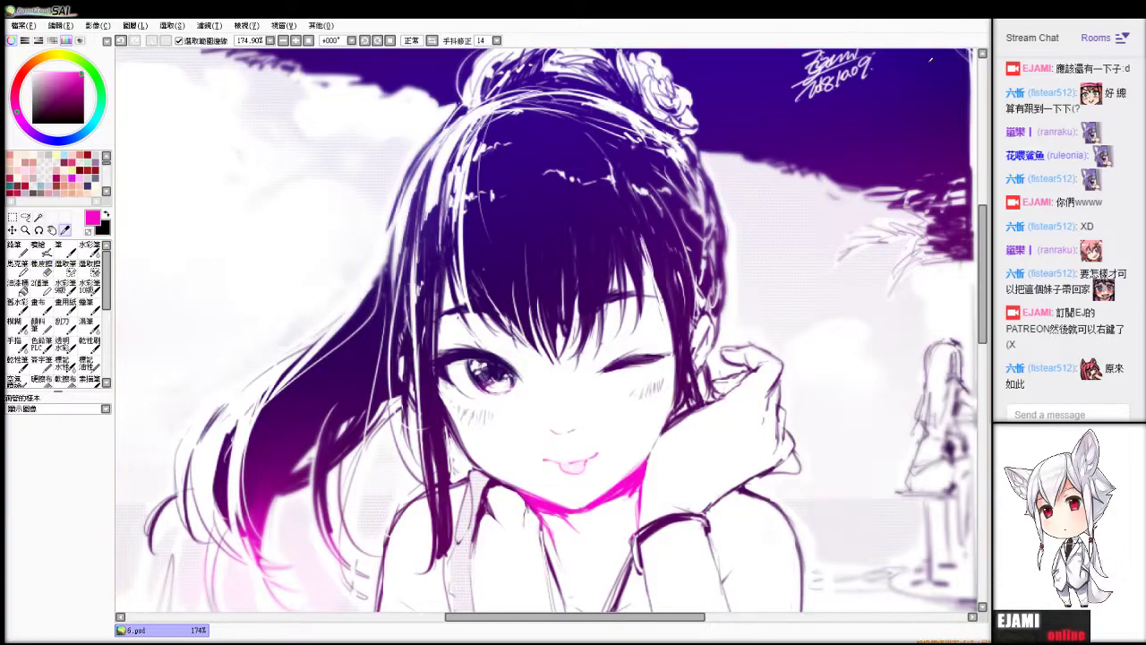
{"action": "left_click_drag", "start_coordinate": [770, 108], "coordinate": [844, 239]}
{"action": "left_click", "coordinate": [846, 192]}
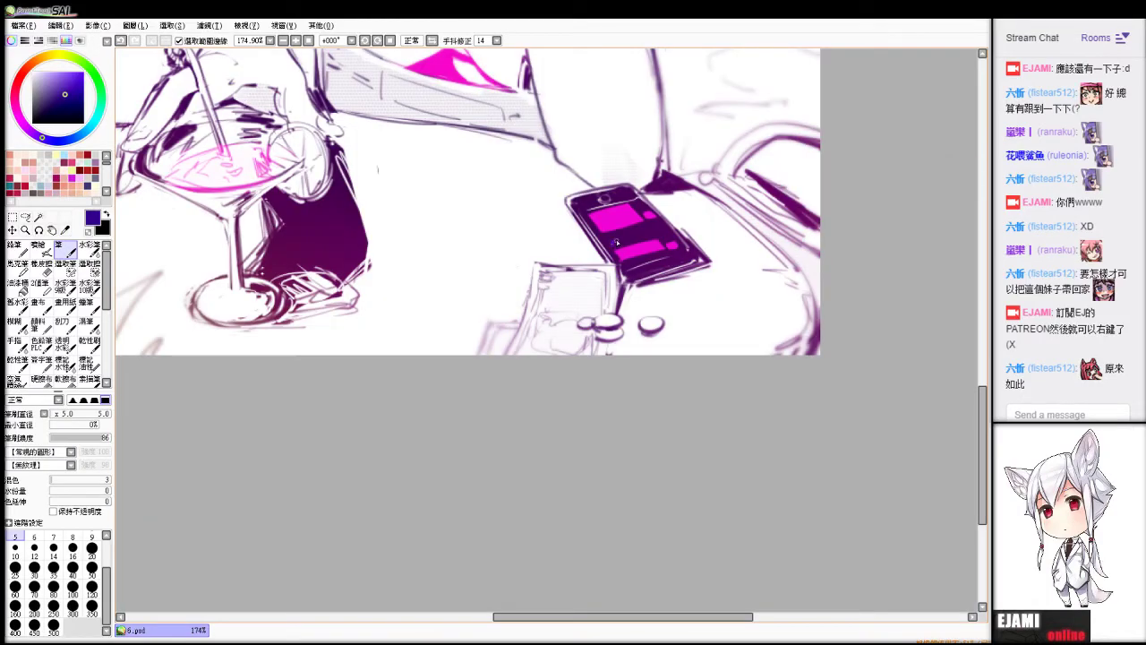
{"action": "key", "text": "ctrl+z"}
{"action": "left_click_drag", "start_coordinate": [615, 235], "coordinate": [651, 229]}
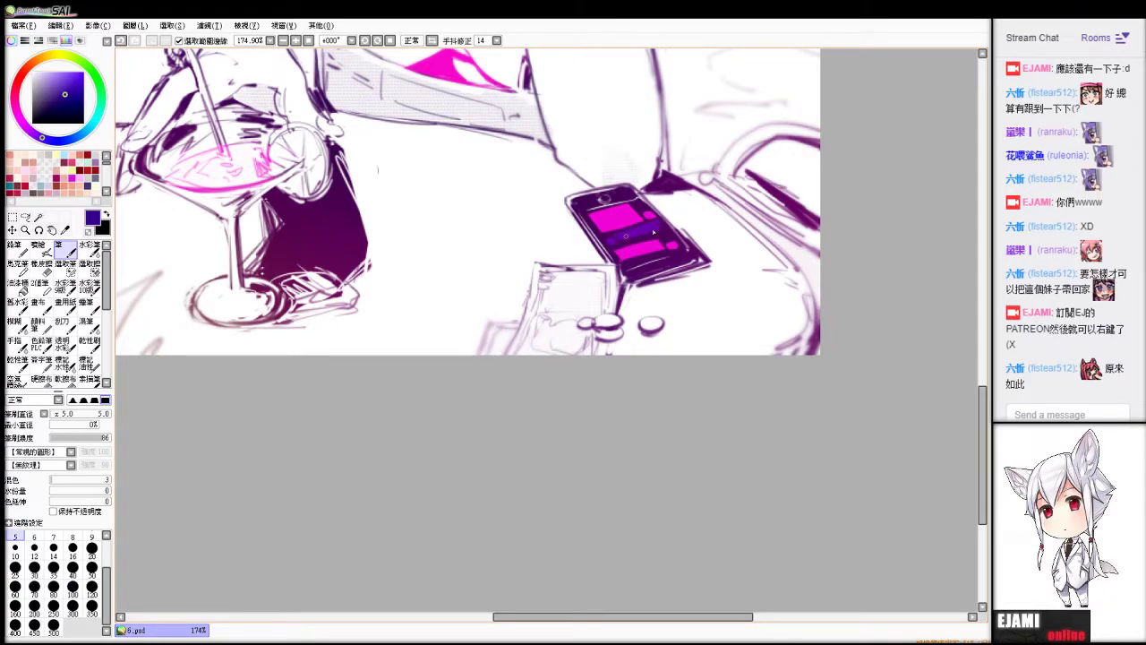
{"action": "key", "text": "e"}
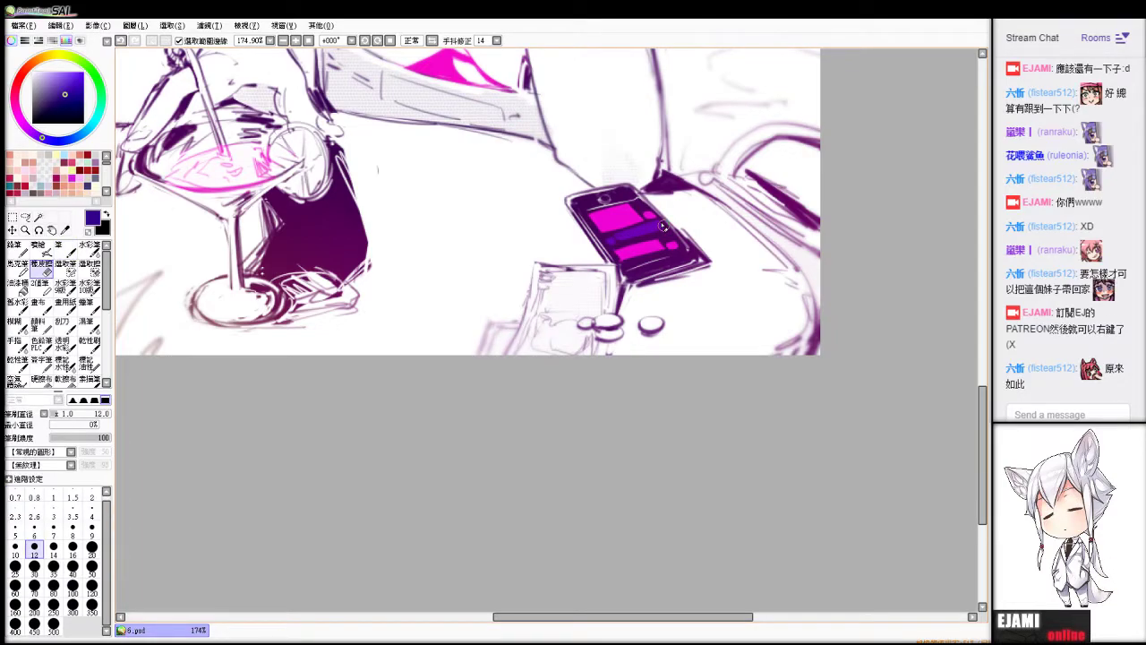
{"action": "key", "text": "b"}
{"action": "scroll", "coordinate": [663, 226], "scroll_direction": "down", "scroll_amount": 5}
{"action": "left_click_drag", "start_coordinate": [663, 226], "coordinate": [721, 369]}
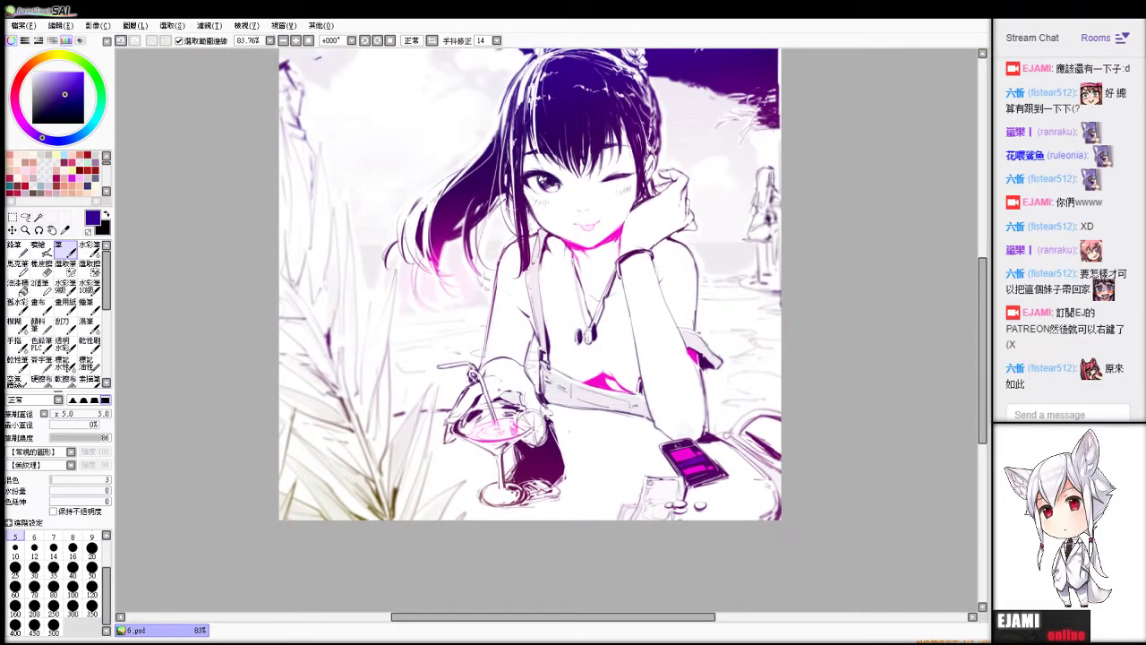
{"action": "key", "text": "Home"}
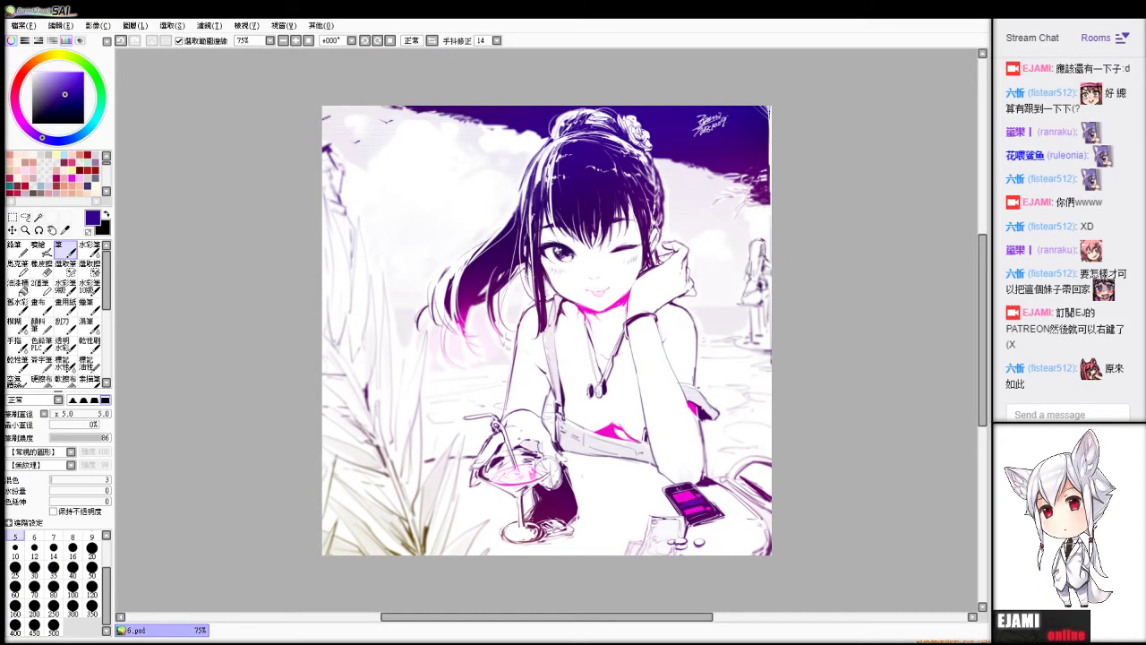
Fade the coloured blocks on the phone screen with a soft-edged eraser at size 100 and density 34.
{"action": "key", "text": "e"}
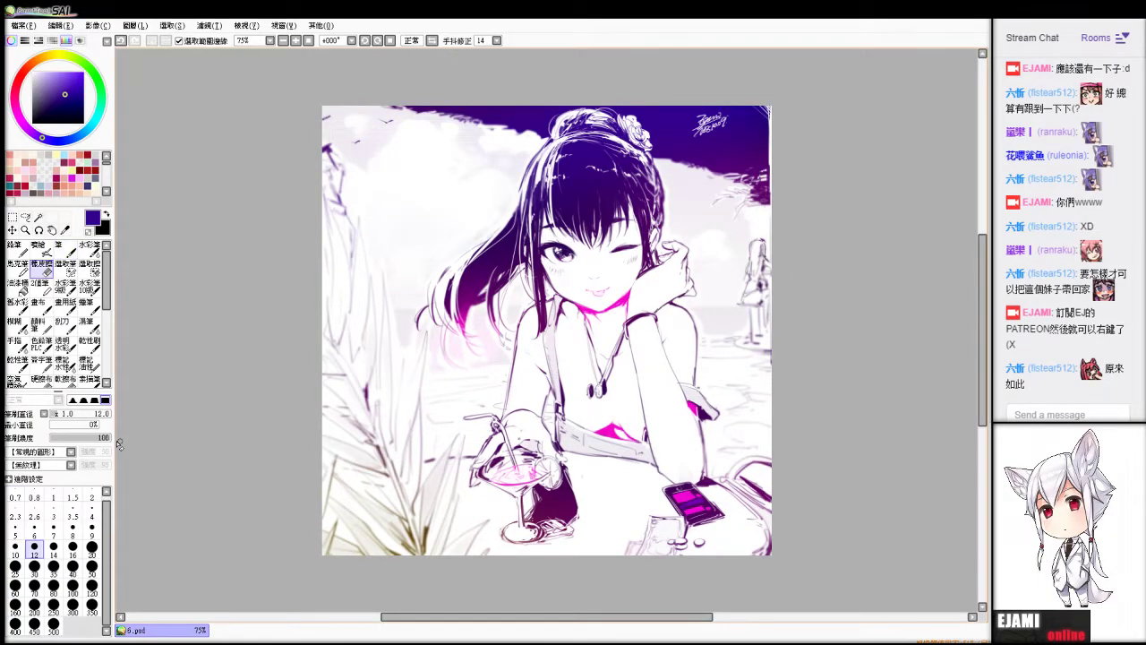
{"action": "left_click", "coordinate": [73, 585]}
{"action": "left_click", "coordinate": [73, 400]}
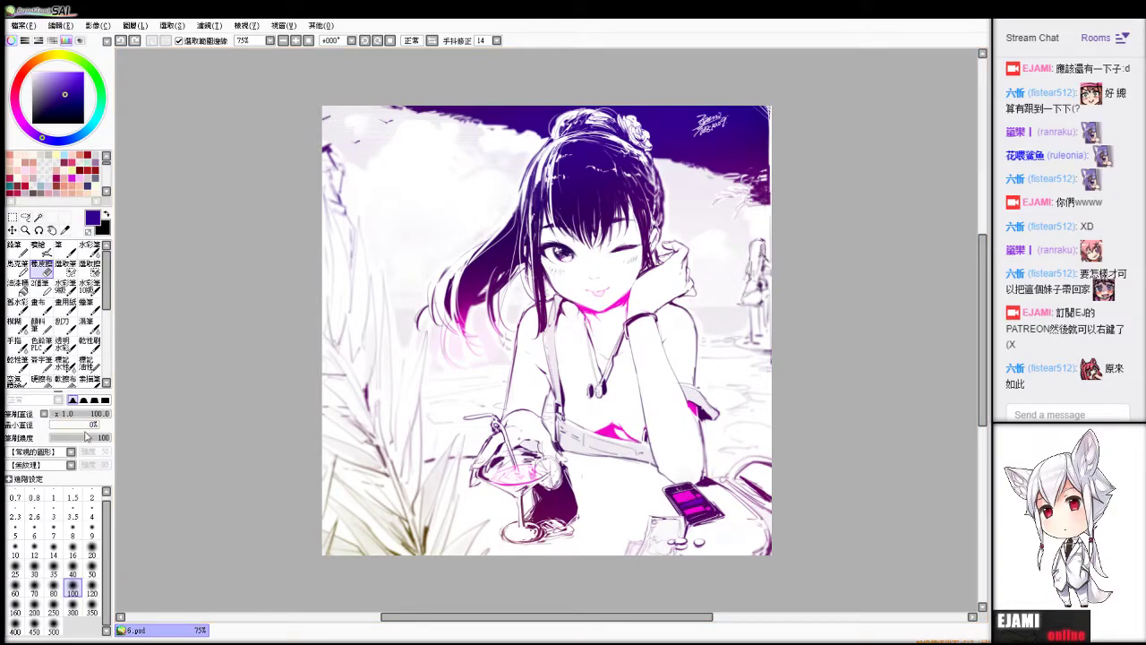
{"action": "left_click_drag", "start_coordinate": [86, 436], "coordinate": [70, 436]}
{"action": "left_click_drag", "start_coordinate": [753, 559], "coordinate": [699, 542]}
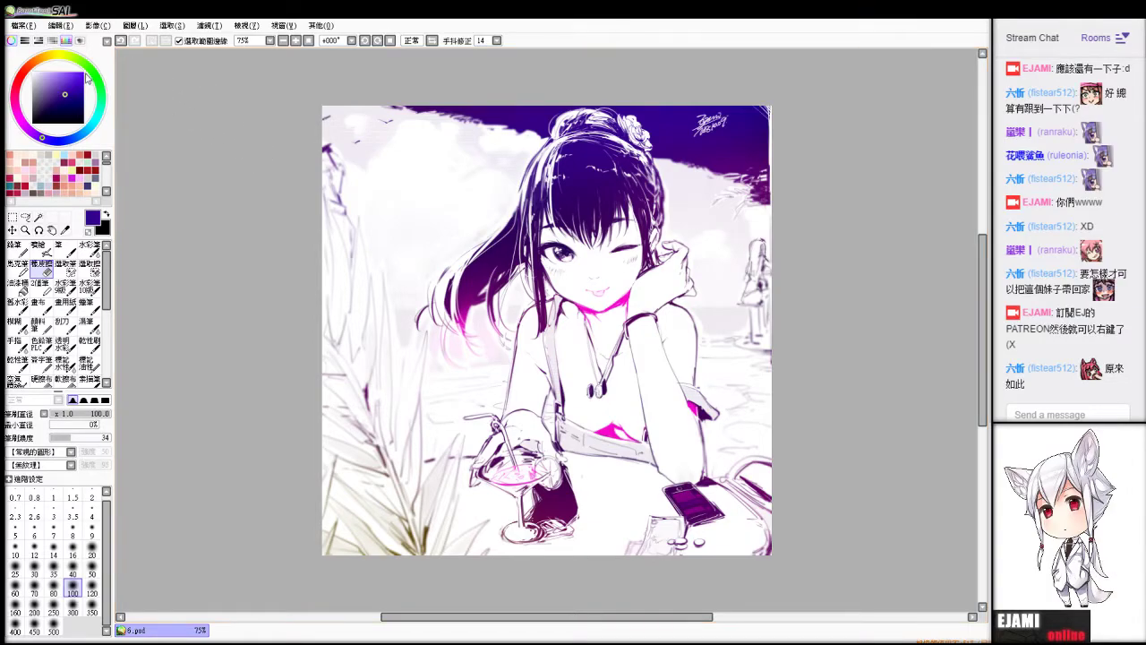
{"action": "left_click", "coordinate": [84, 62]}
{"action": "left_click", "coordinate": [70, 71]}
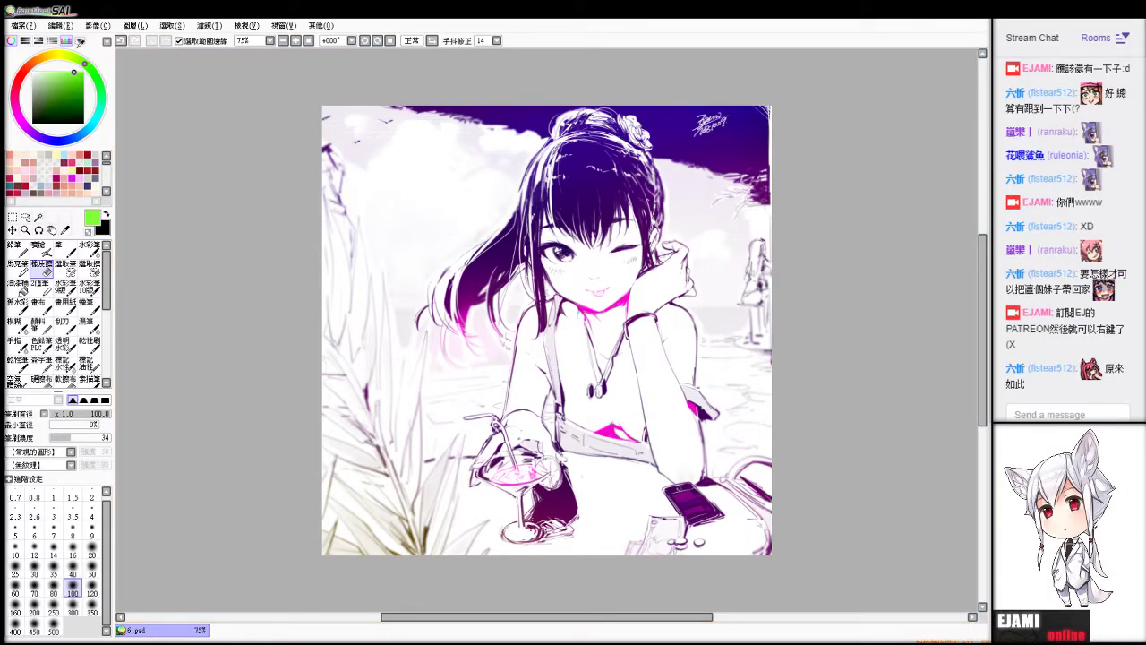
{"action": "left_click", "coordinate": [83, 70]}
{"action": "left_click", "coordinate": [34, 625]}
{"action": "mouse_move", "coordinate": [313, 456]}
{"action": "left_mouse_down"}
{"action": "mouse_move", "coordinate": [330, 476]}
{"action": "mouse_move", "coordinate": [418, 510]}
{"action": "left_mouse_up"}
{"action": "key", "text": "ctrl+z"}
{"action": "key", "text": "ctrl+y"}
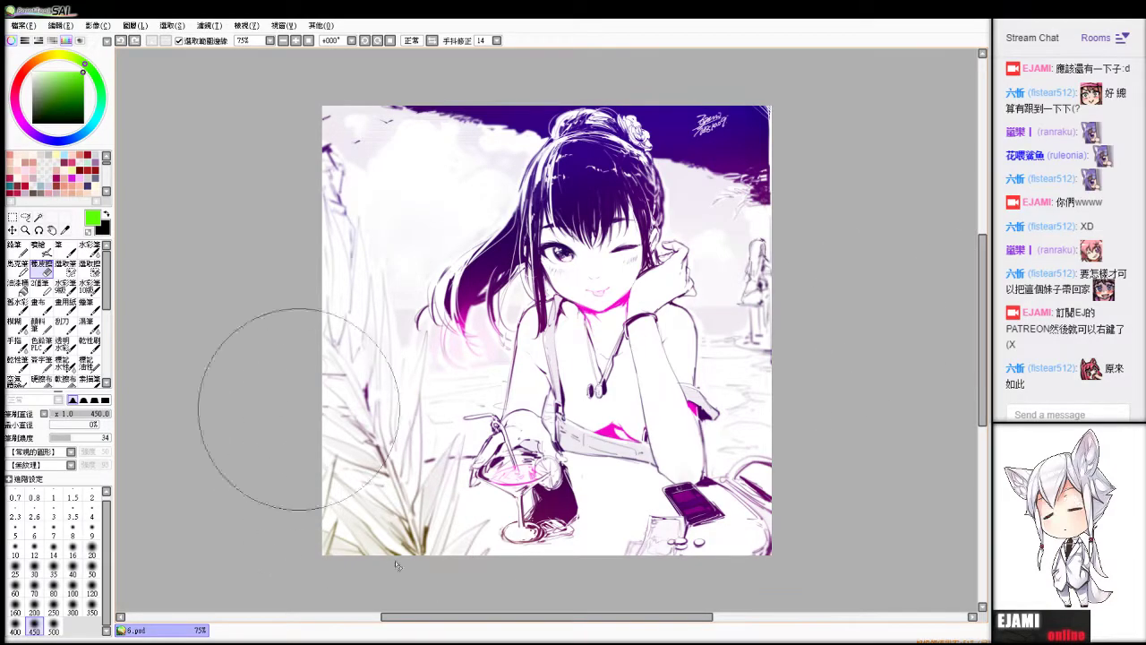
Try tinting the palm leaves bright green with the size 300 airbrush, and undo it.
{"action": "key", "text": "n"}
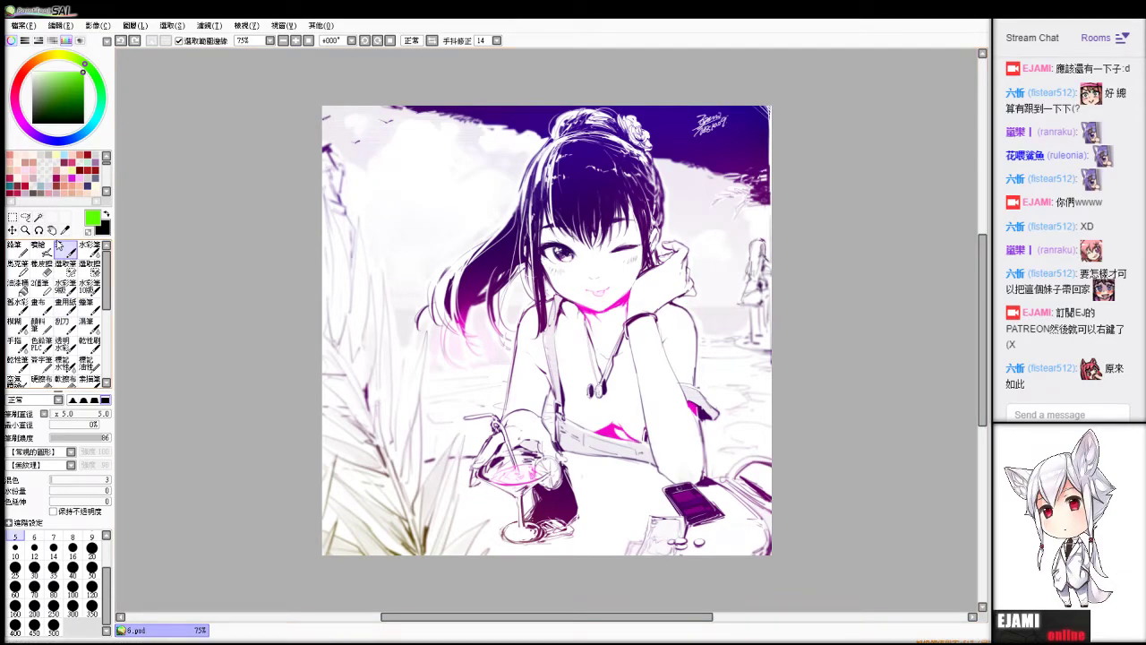
{"action": "left_click", "coordinate": [37, 247]}
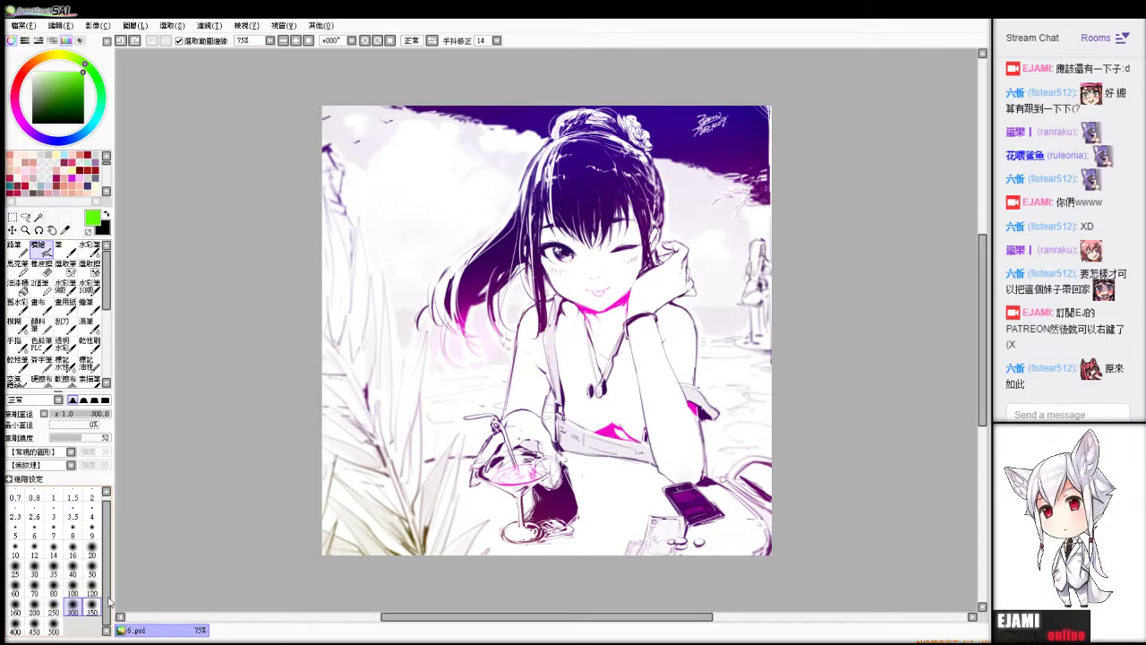
{"action": "left_click_drag", "start_coordinate": [344, 403], "coordinate": [410, 526]}
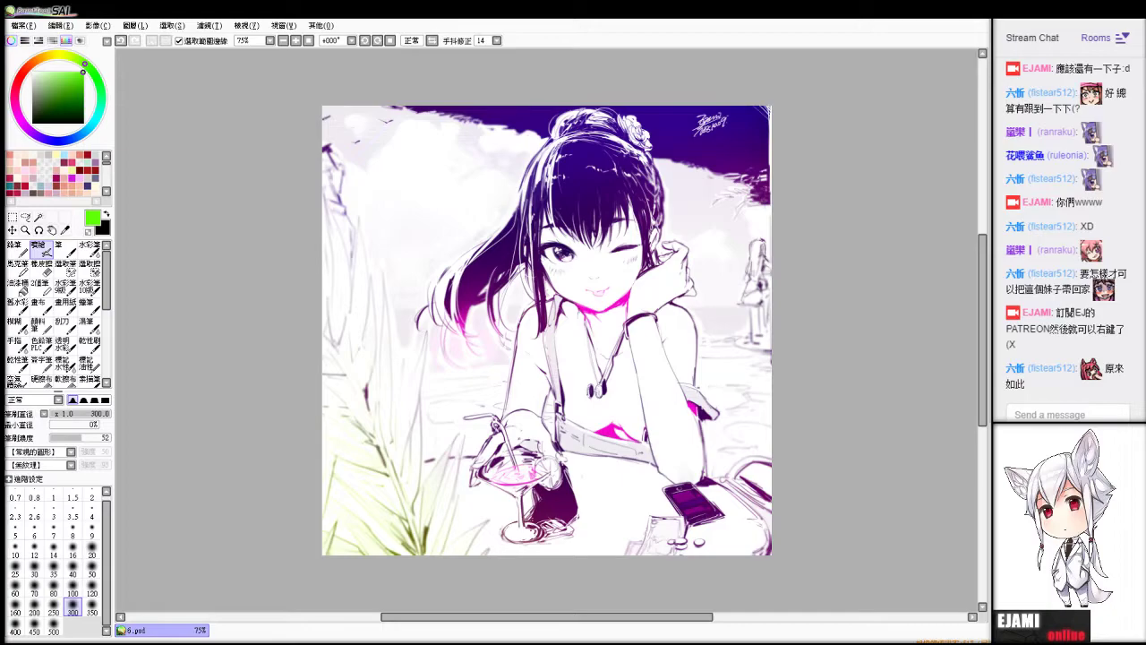
{"action": "scroll", "coordinate": [547, 330], "scroll_direction": "down", "scroll_amount": 5}
{"action": "scroll", "coordinate": [547, 331], "scroll_direction": "up", "scroll_amount": 3}
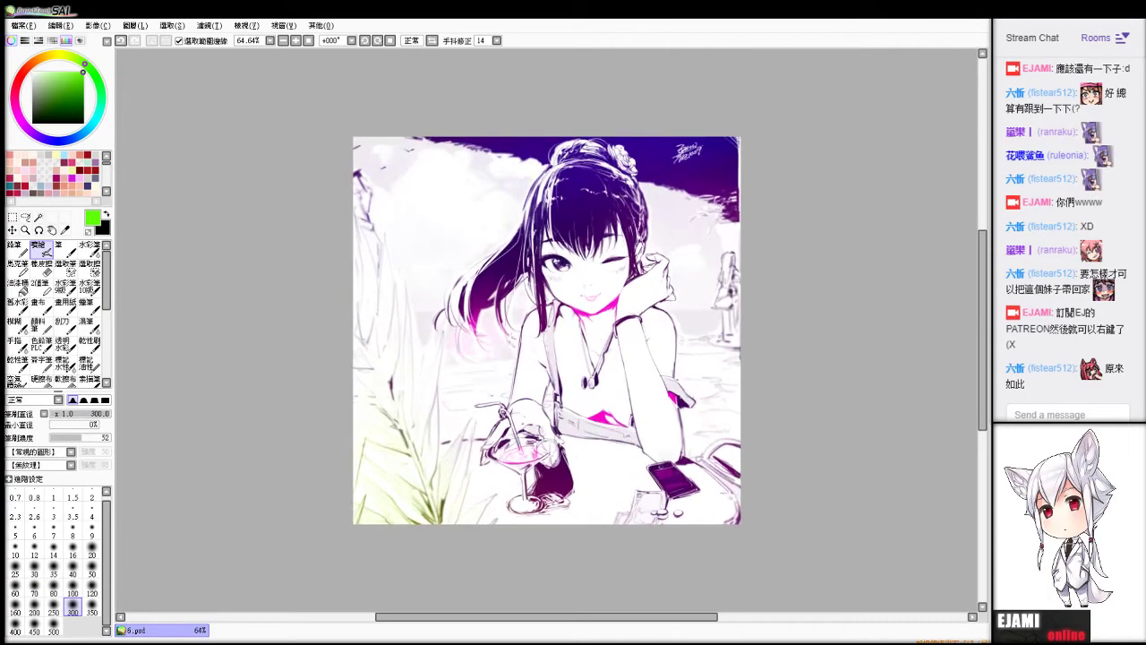
{"action": "key", "text": "ctrl+z"}
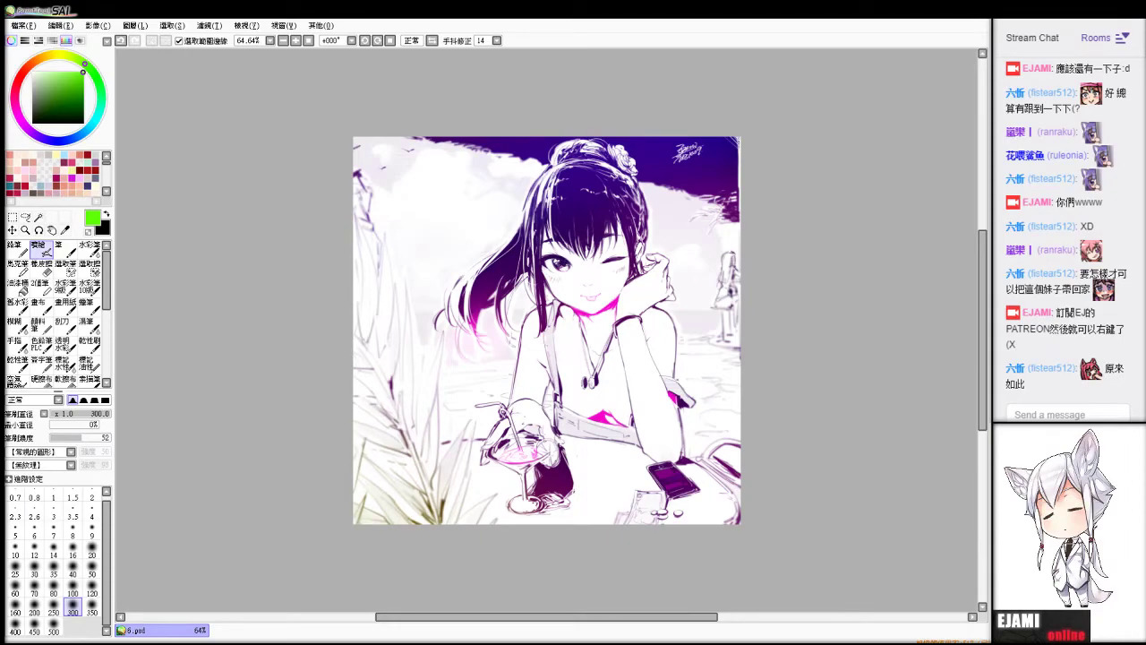
Sample the sky's indigo and recolour the palm leaves with the size 500 brush.
{"action": "key", "text": "alt"}
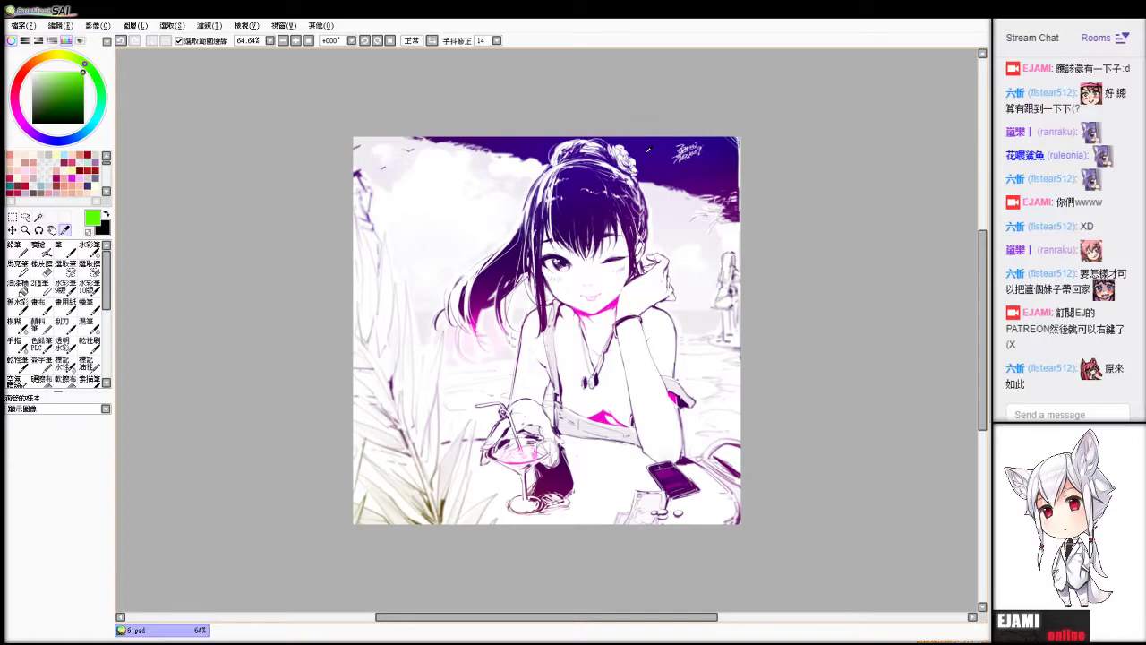
{"action": "left_click", "coordinate": [648, 151], "text": "alt"}
{"action": "mouse_move", "coordinate": [235, 495]}
{"action": "left_mouse_down"}
{"action": "mouse_move", "coordinate": [417, 527]}
{"action": "mouse_move", "coordinate": [353, 443]}
{"action": "left_mouse_up"}
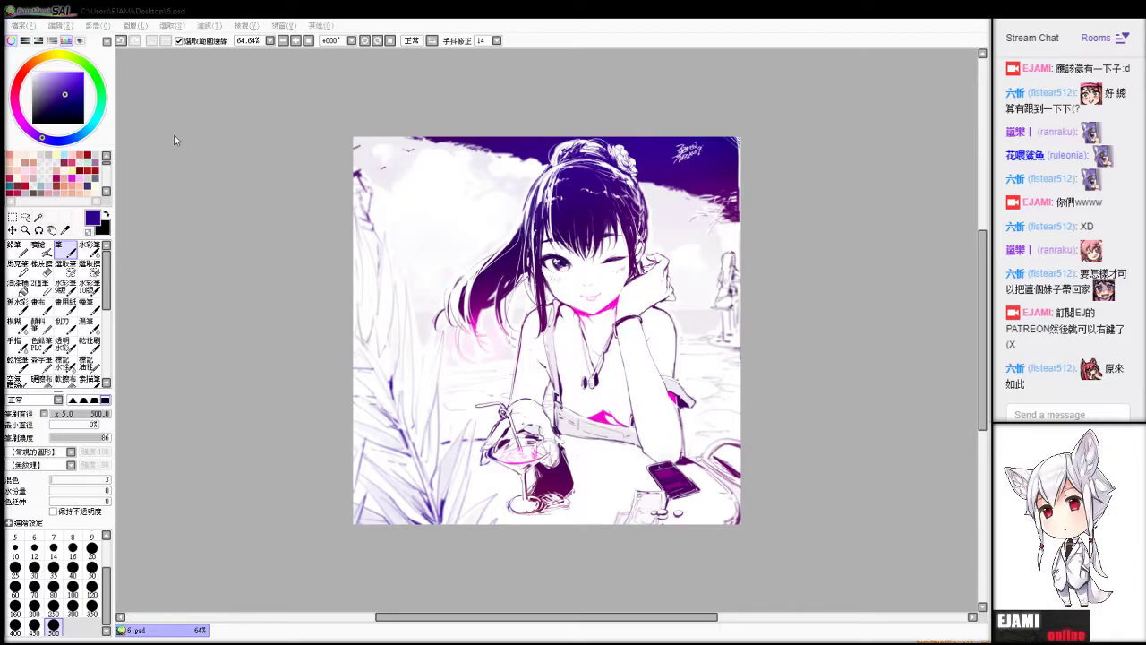
Save the illustration as 6.bmp and start a transform selection from the picture's upper-left corner.
{"action": "left_click", "coordinate": [444, 271]}
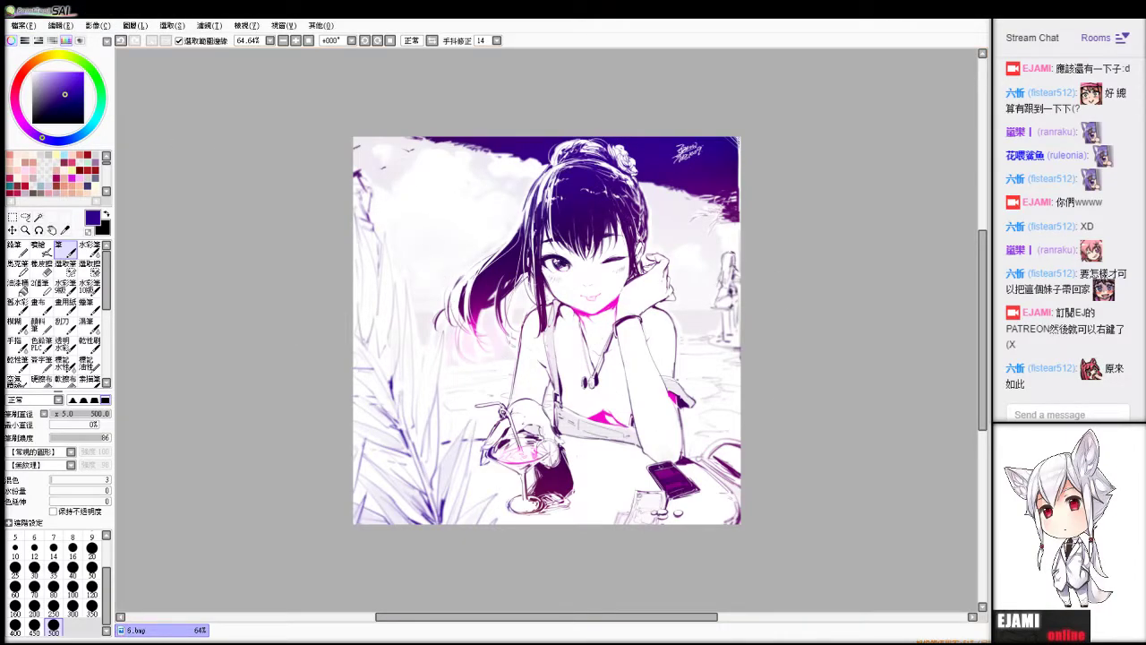
{"action": "scroll", "coordinate": [548, 331], "scroll_direction": "up", "scroll_amount": 1}
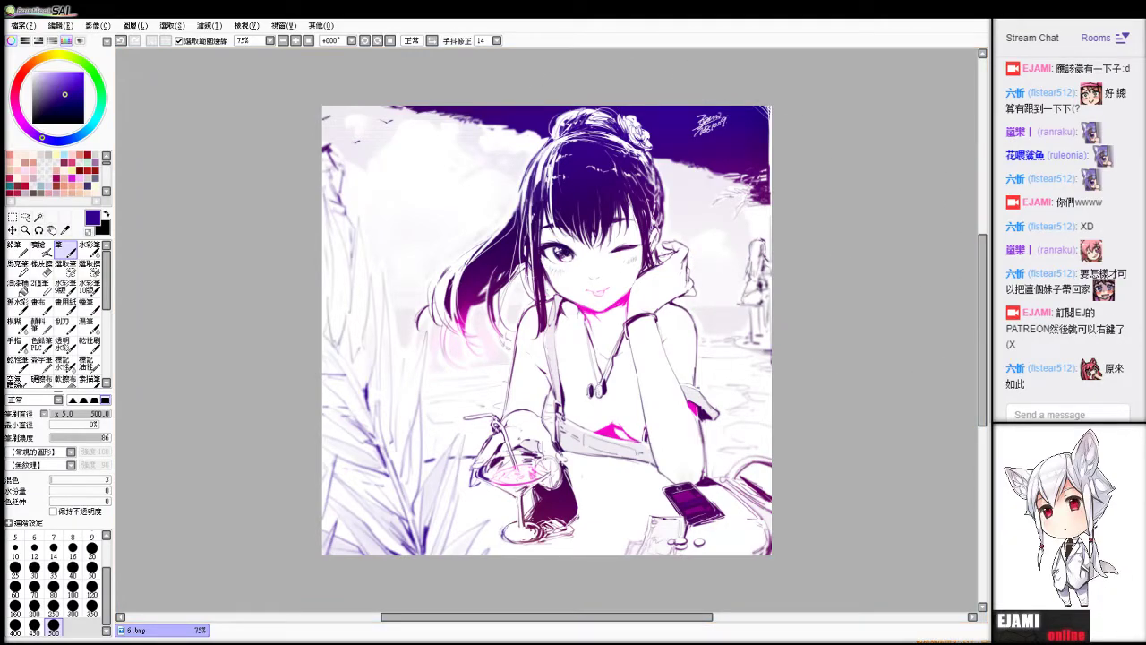
{"action": "key", "text": "ctrl+t"}
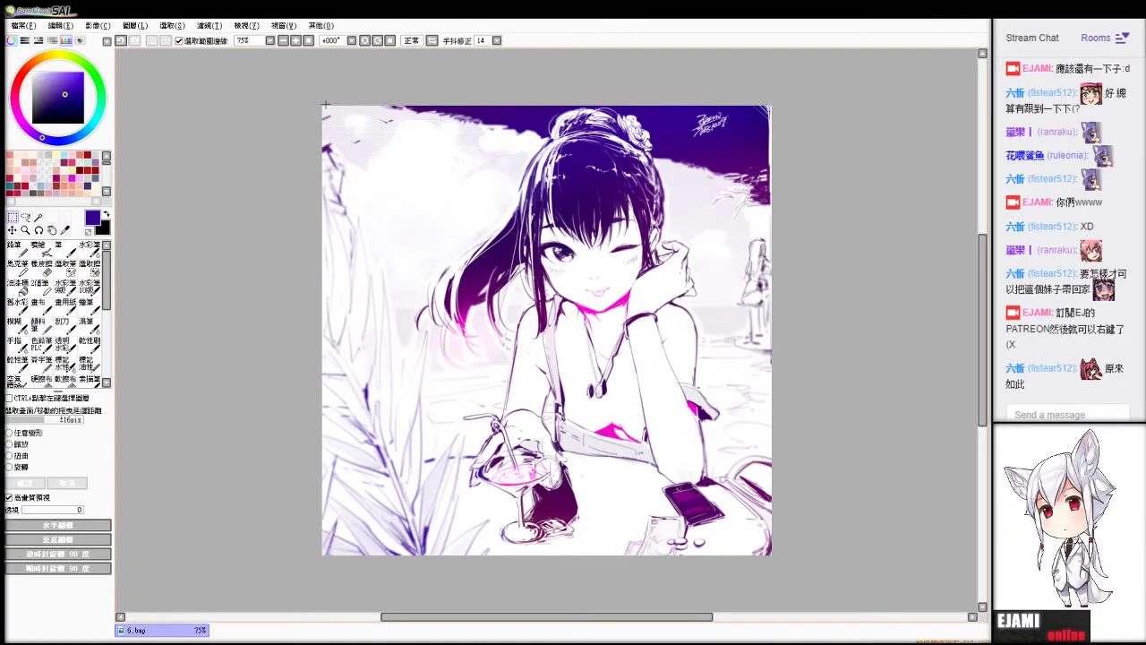